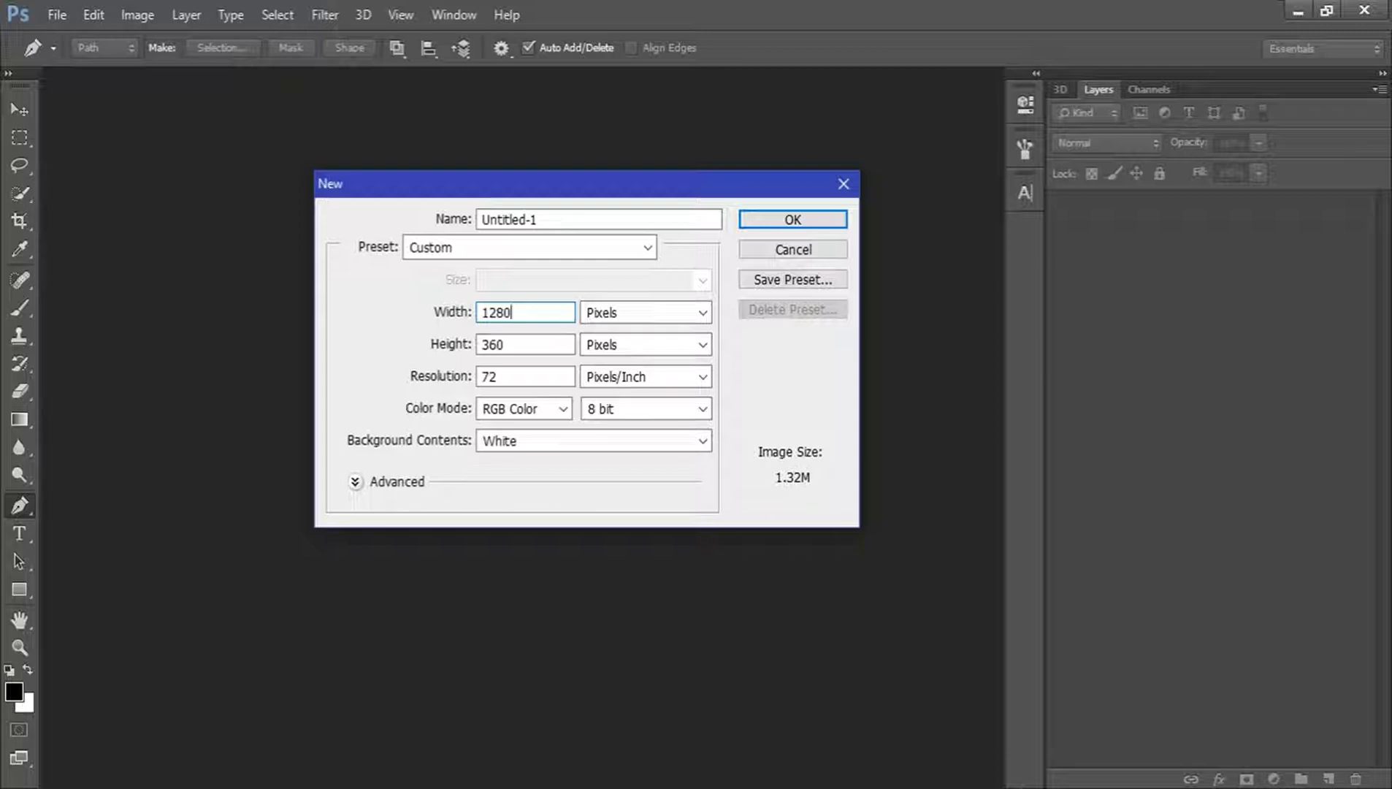
# Create a new document with height 720 pixels, resolution 300 pixels/inch and white background contents, and dock its window
pyautogui.press('Tab')
pyautogui.press('Tab')
pyautogui.write('720')
pyautogui.press('Tab')
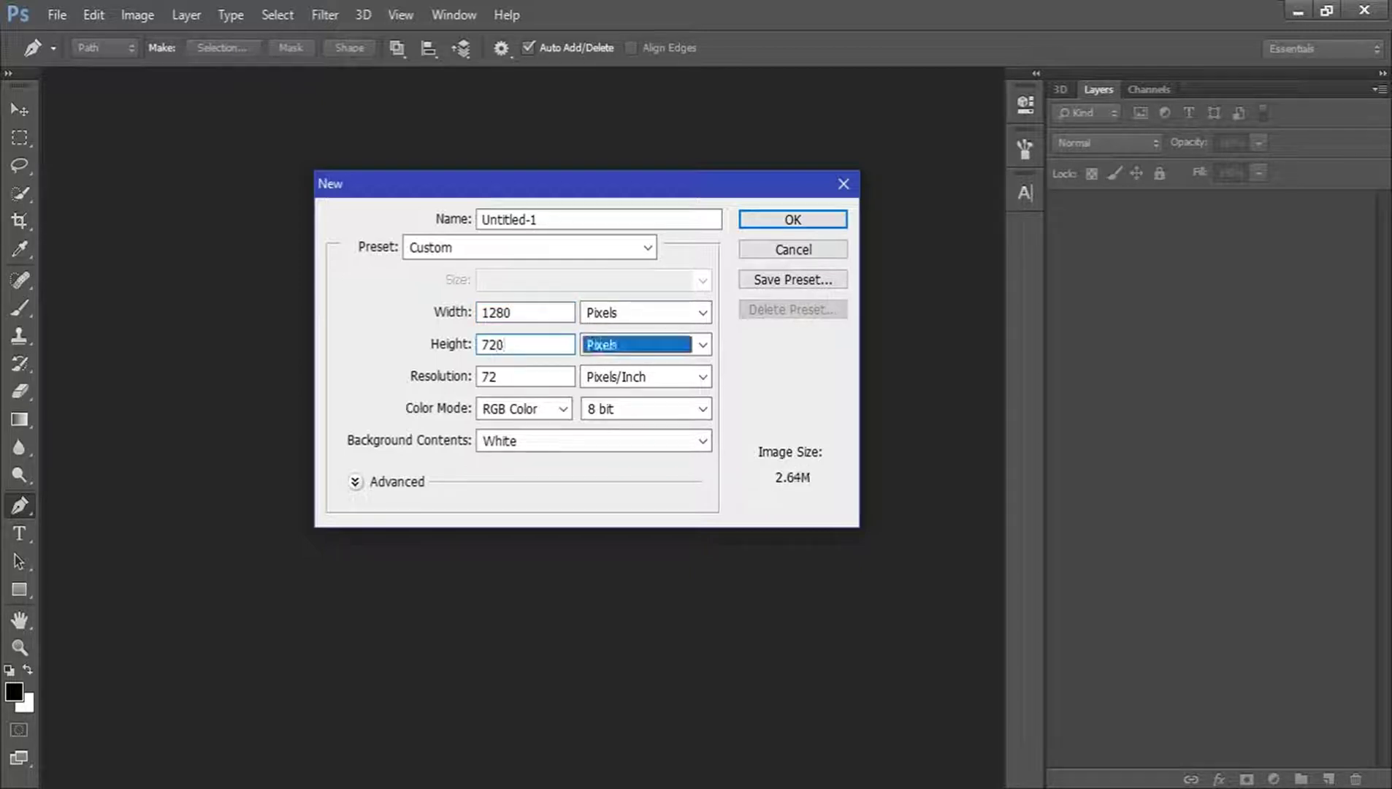
pyautogui.press('Tab')
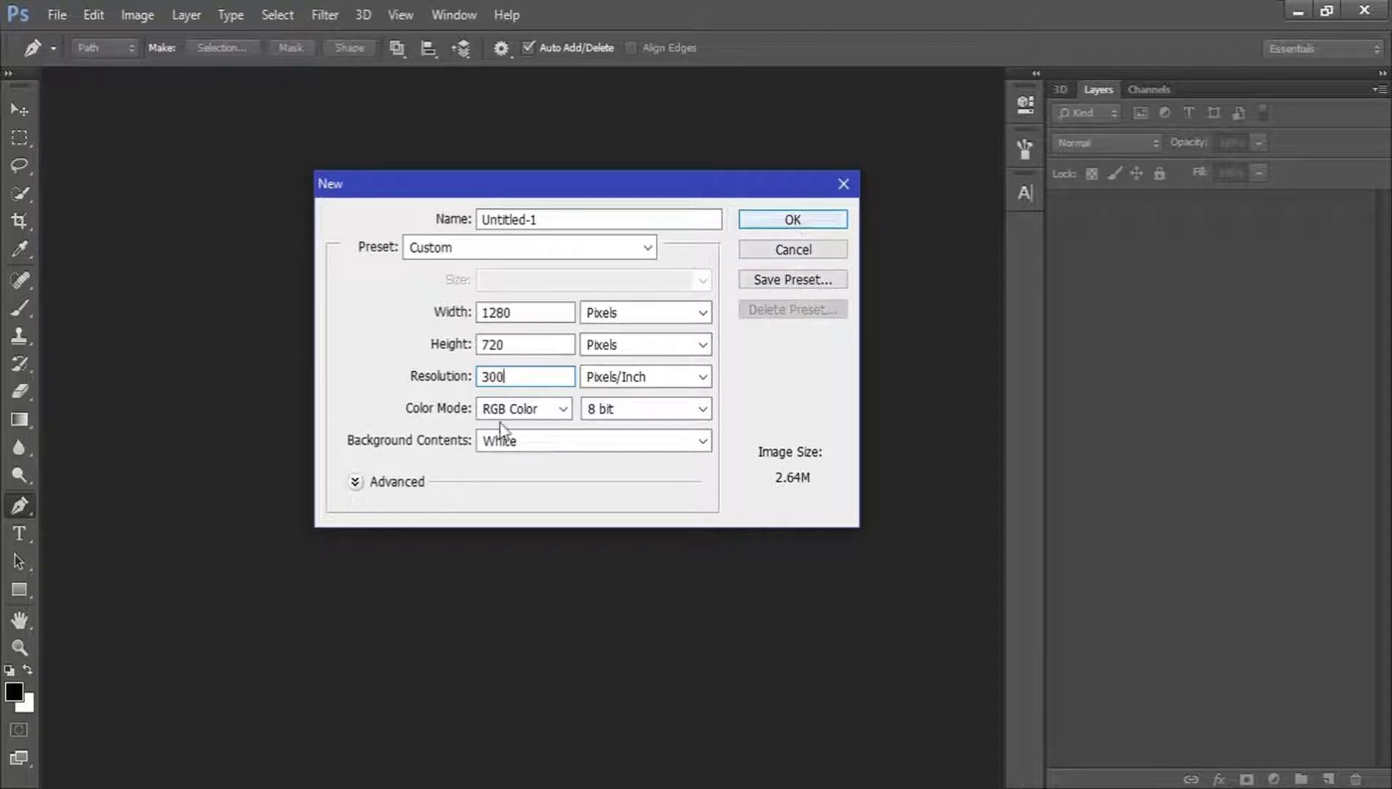
pyautogui.click(588, 442)
pyautogui.click(589, 447)
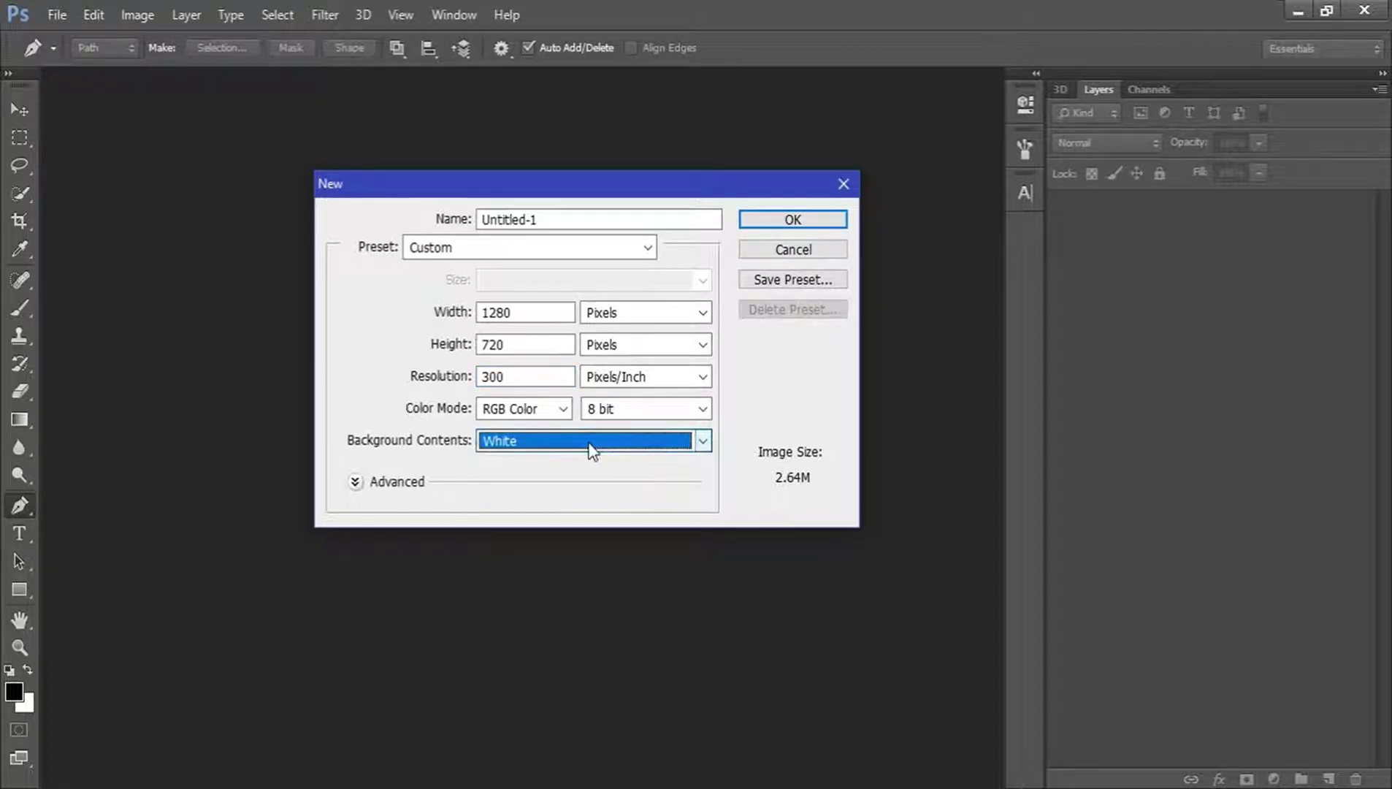
pyautogui.click(809, 219)
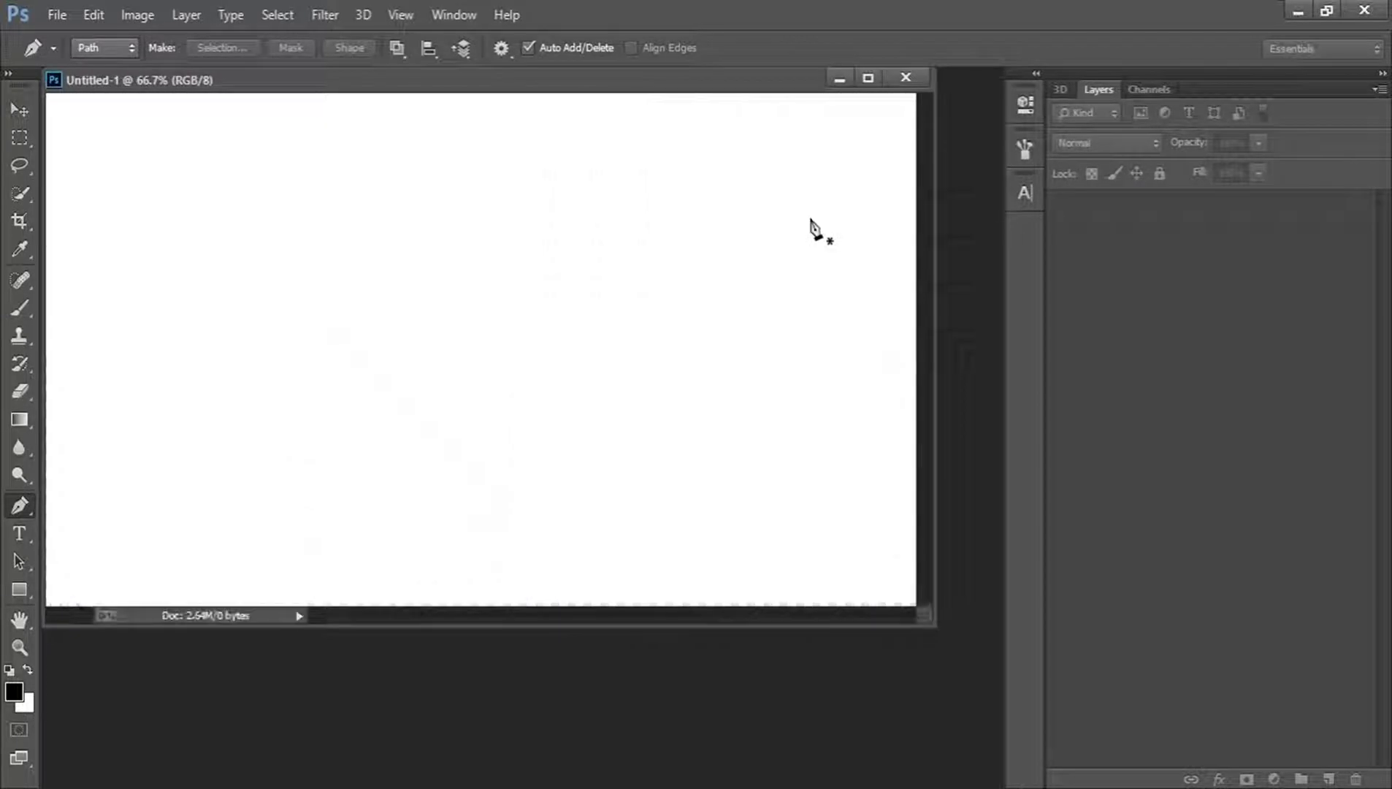
pyautogui.moveTo(685, 73); pyautogui.dragTo(725, 86)
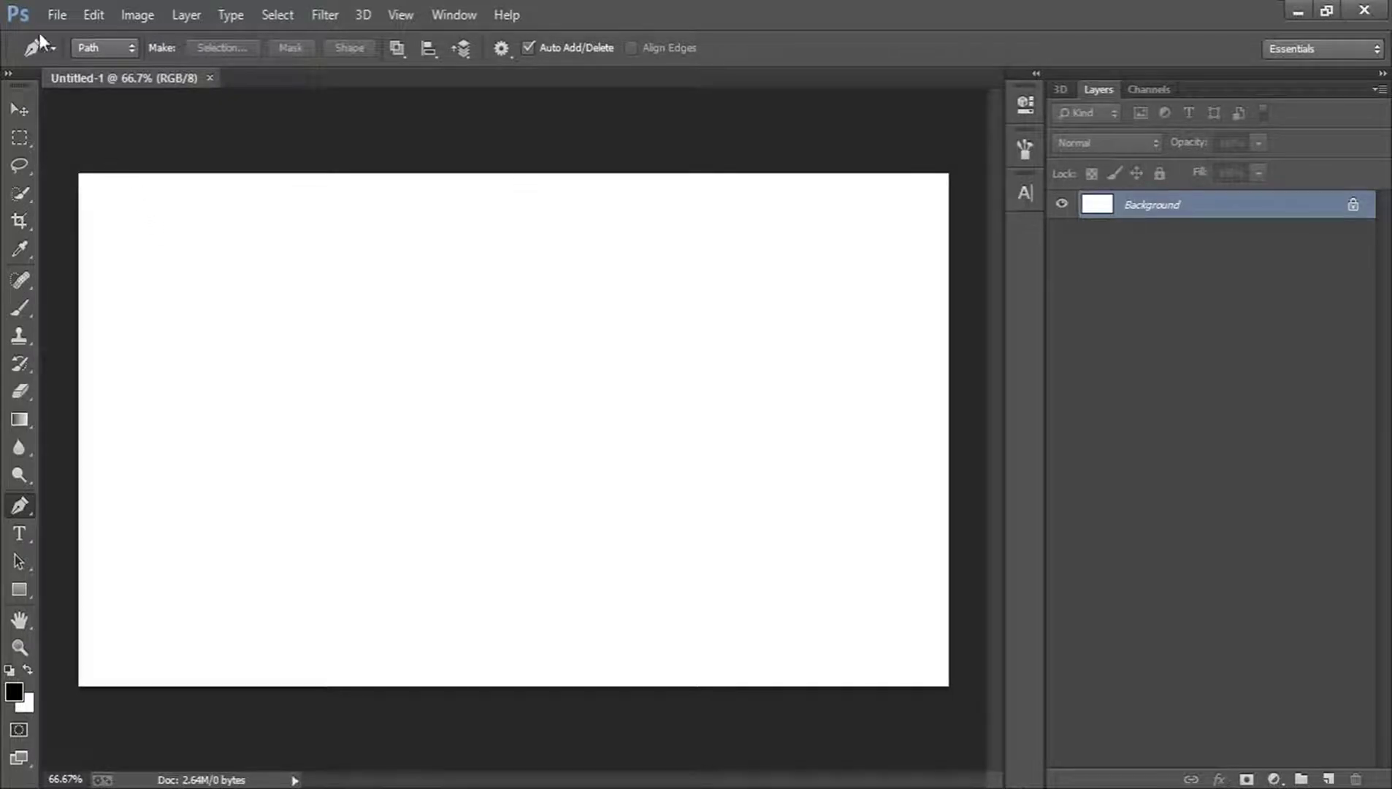
# Open the sunglasses image A607-01a_2000x and maximise its document window
pyautogui.click(54, 13)
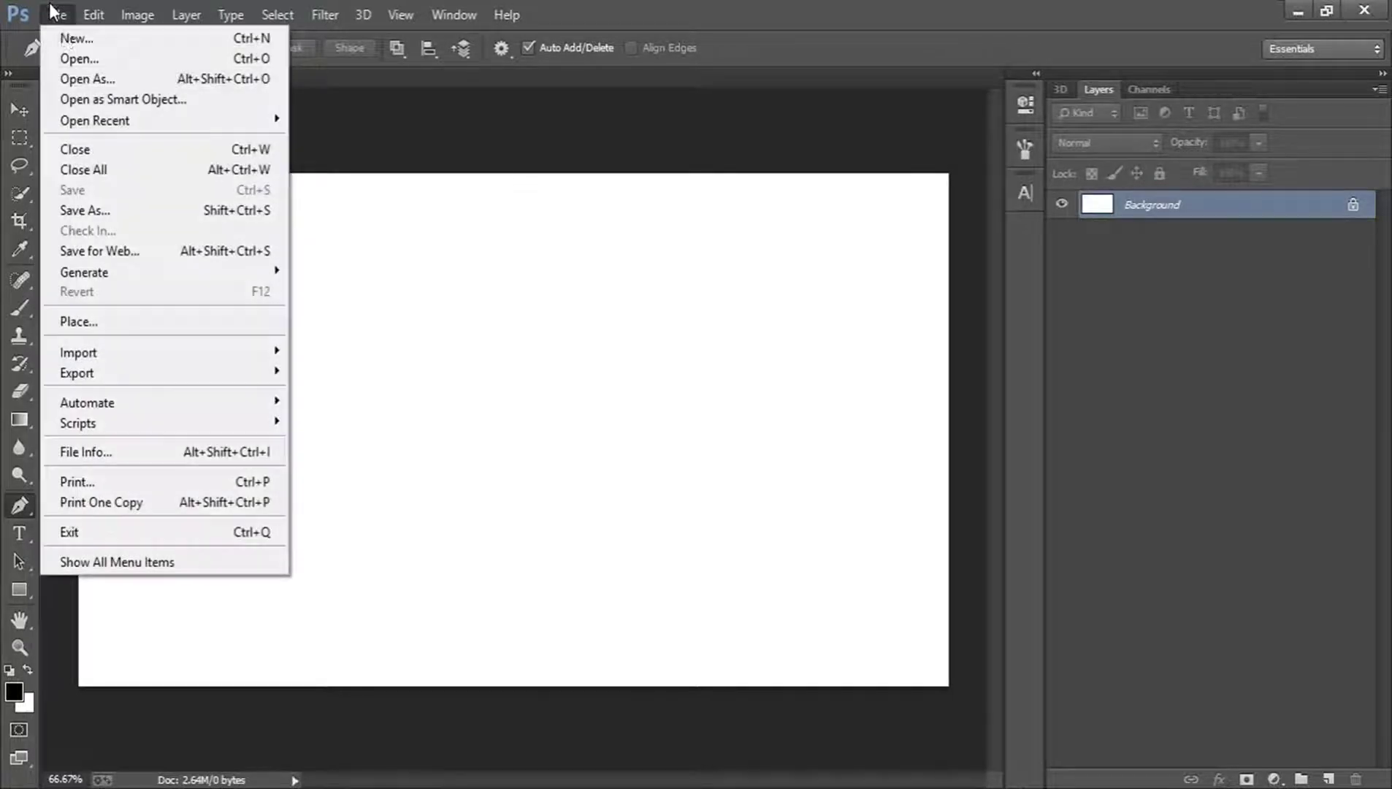
pyautogui.click(99, 60)
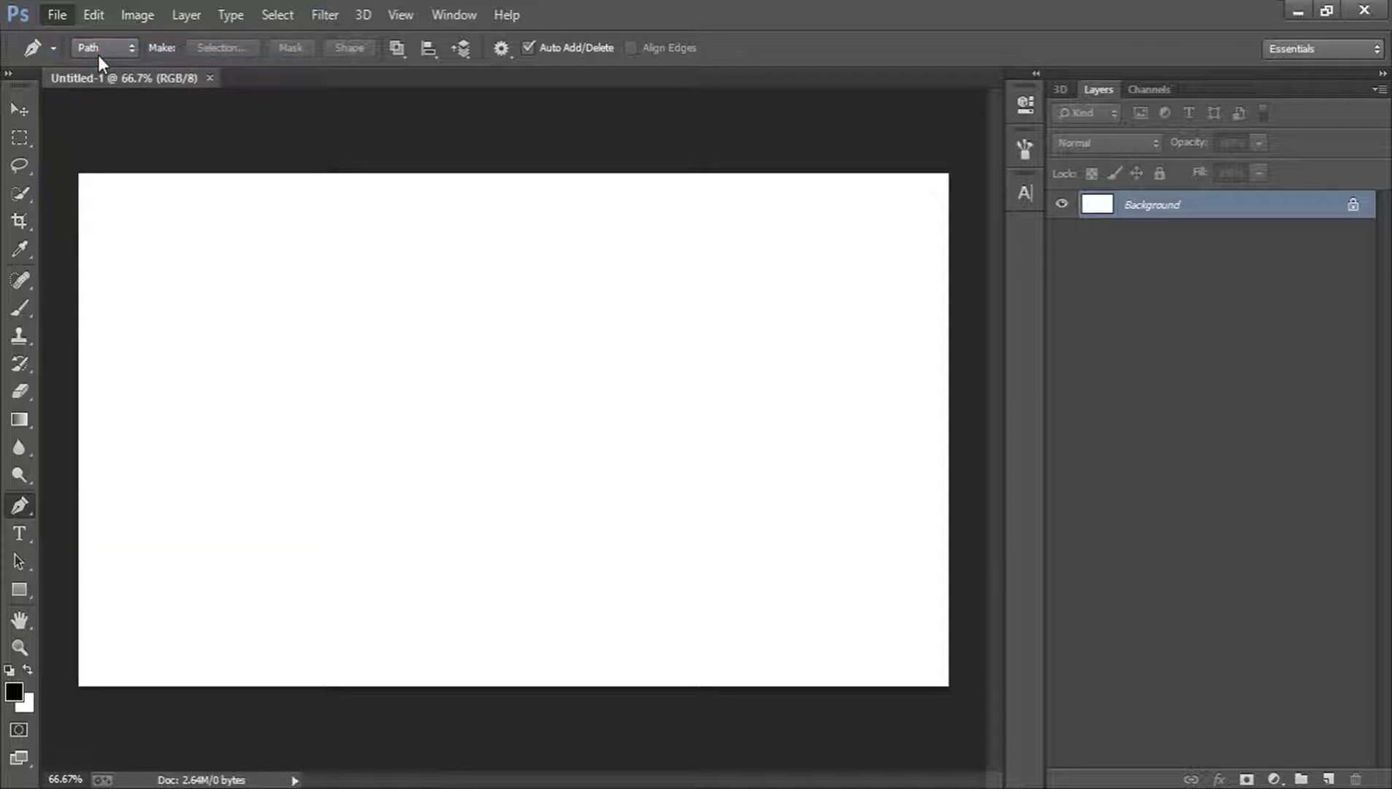
pyautogui.click(455, 326)
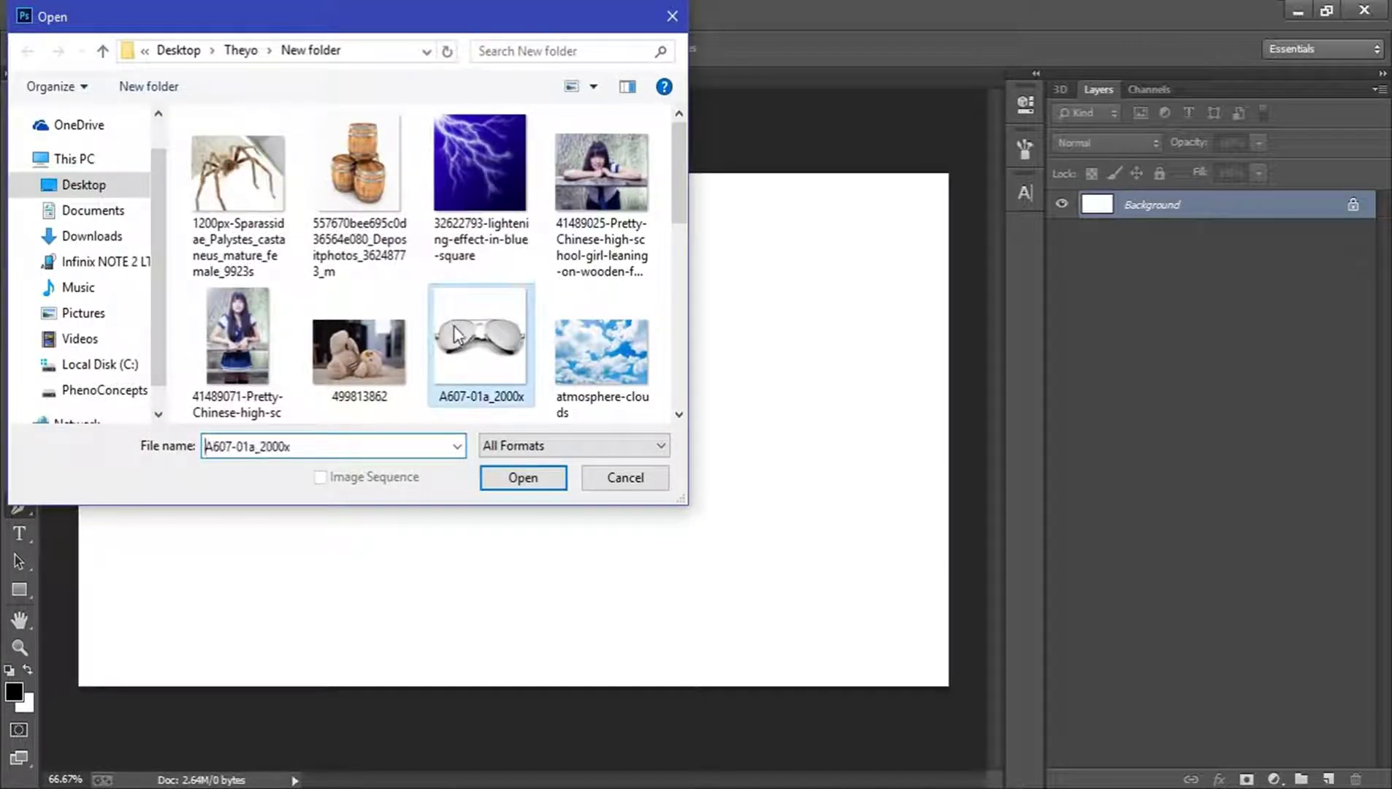
pyautogui.click(516, 482)
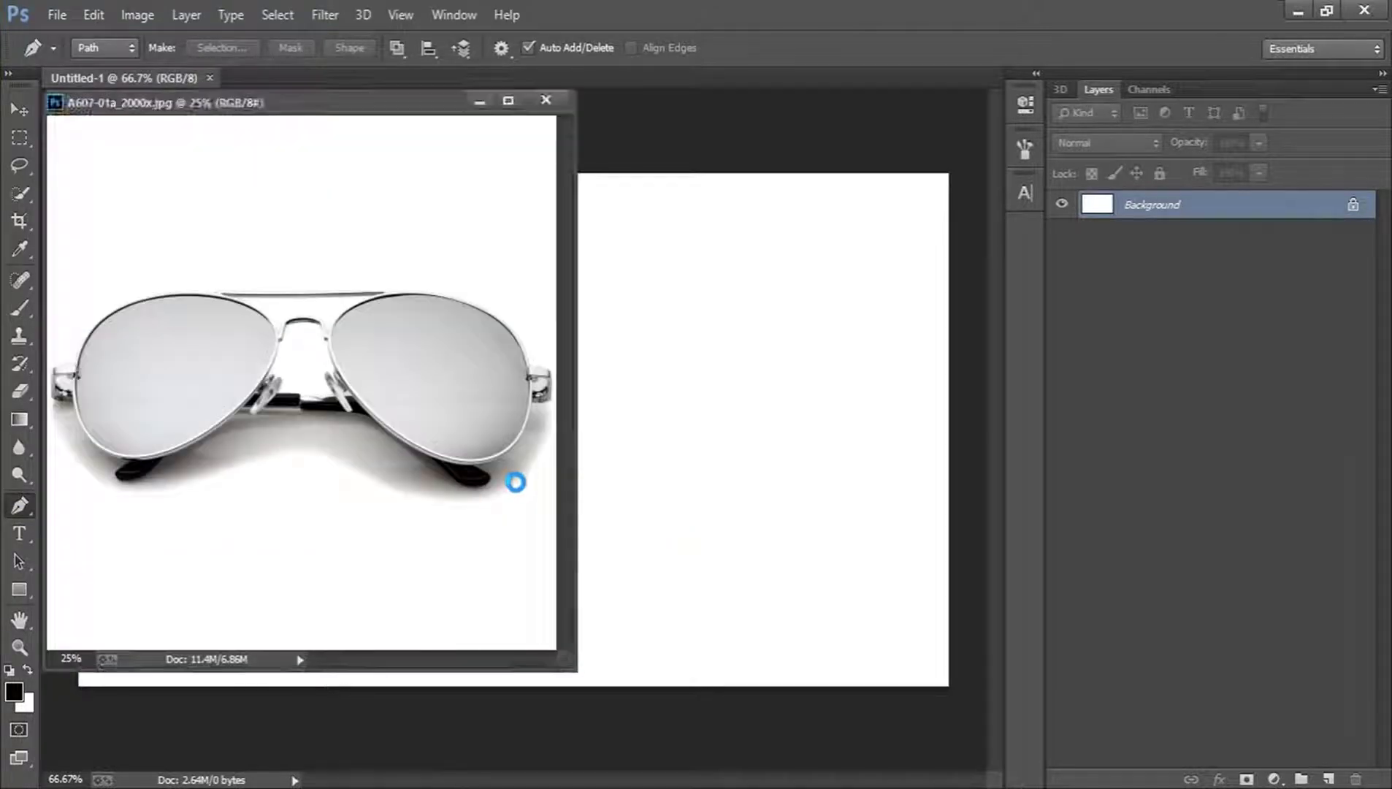
pyautogui.moveTo(376, 115); pyautogui.dragTo(431, 117)
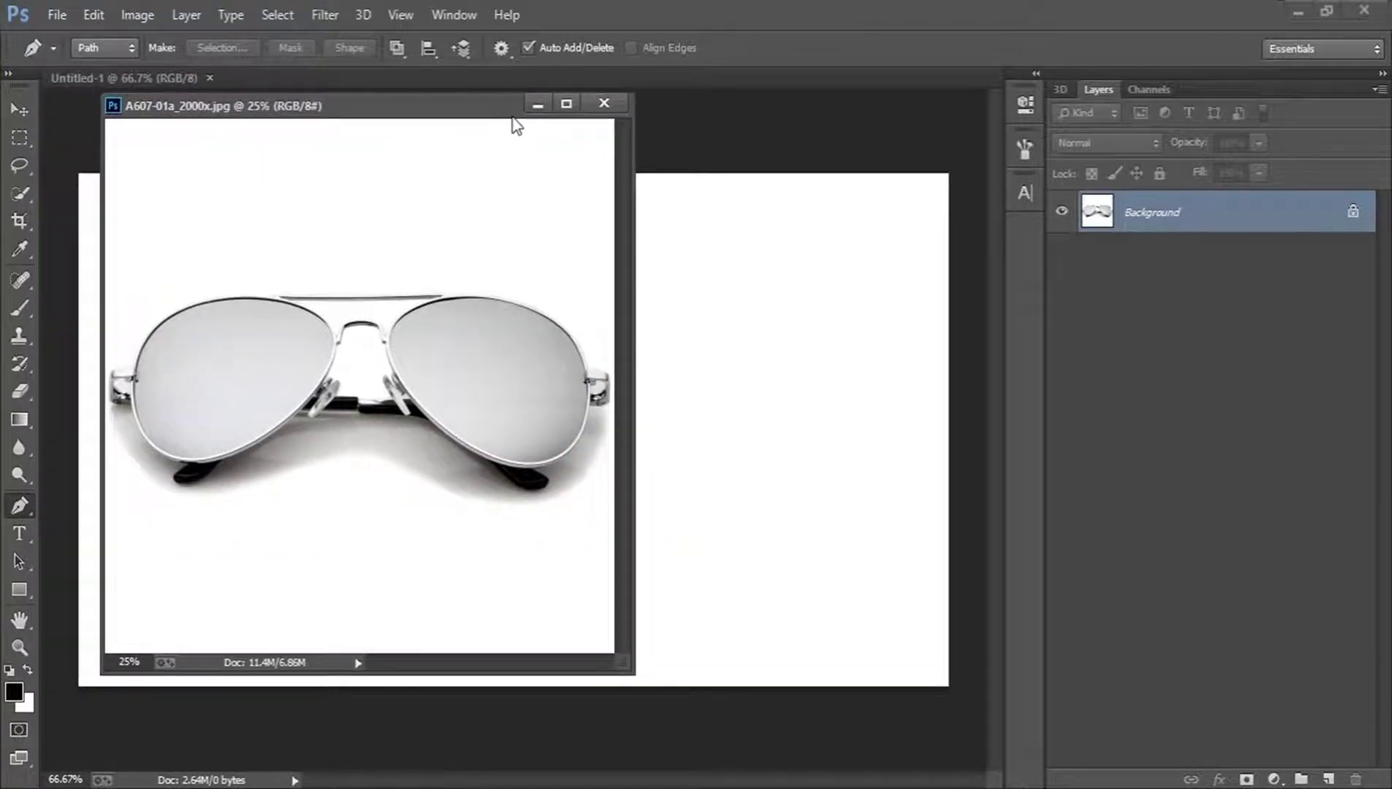
pyautogui.click(559, 110)
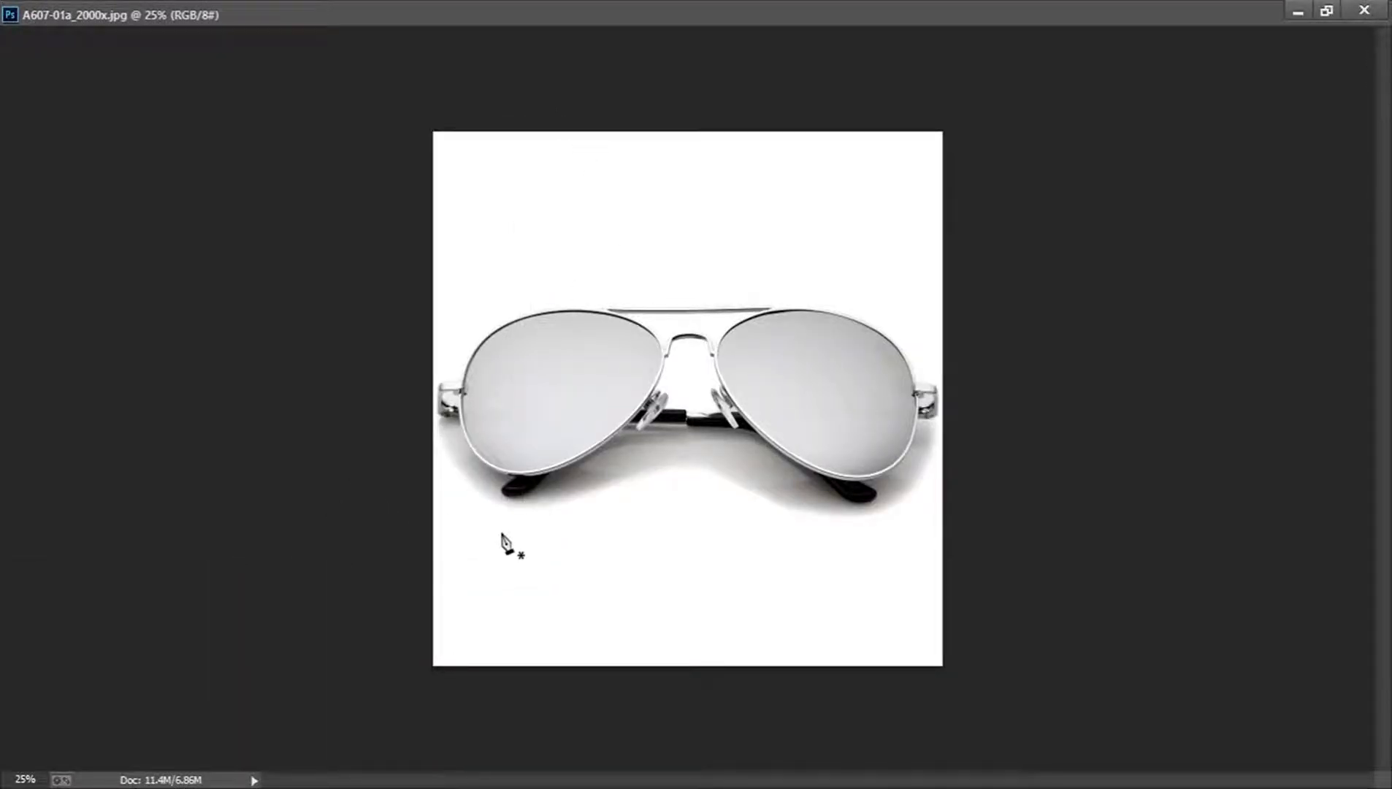
# Start a Pen tool path at the outer edge of the left hinge, tracing beneath it and onto the lower left rim
pyautogui.moveTo(482, 409); pyautogui.dragTo(500, 410)
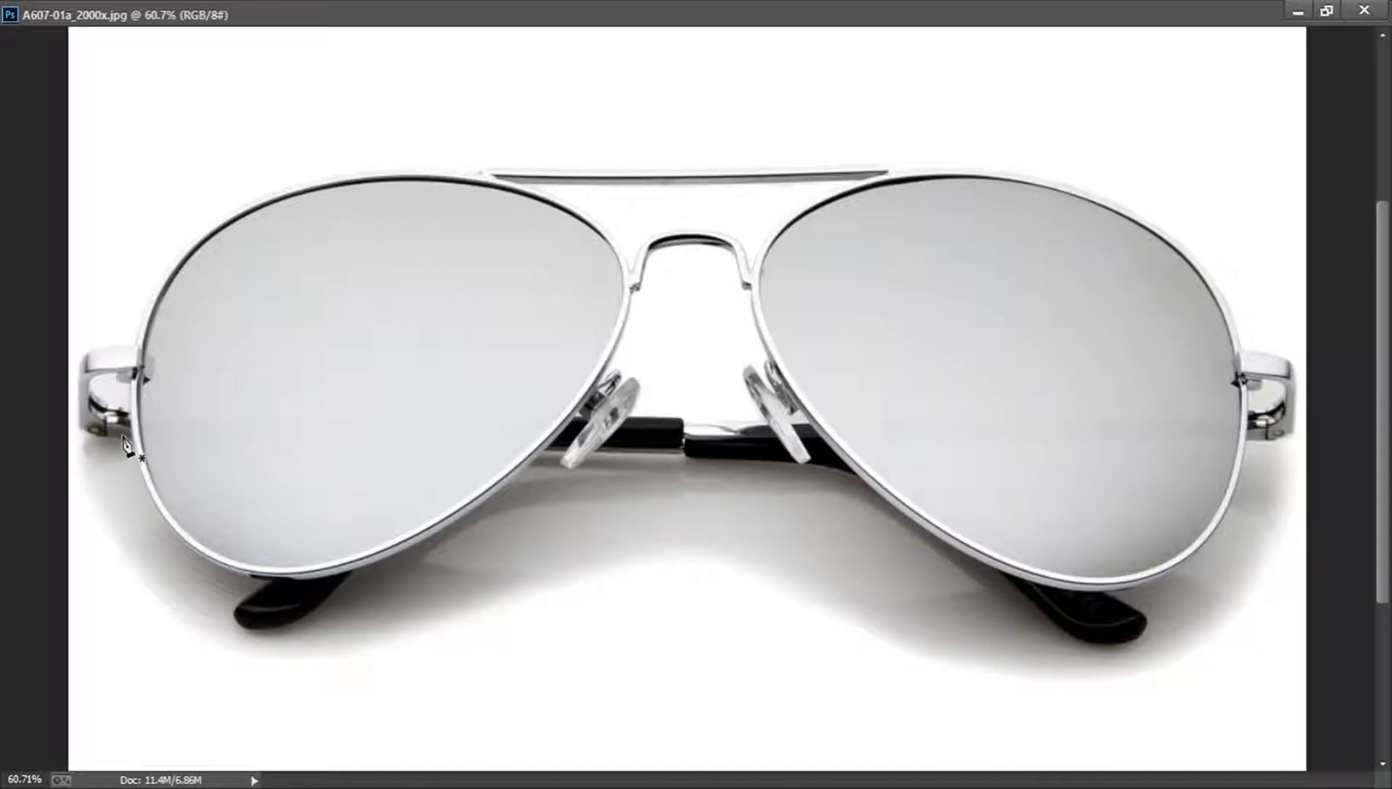
pyautogui.press('z')
pyautogui.click(66, 400)
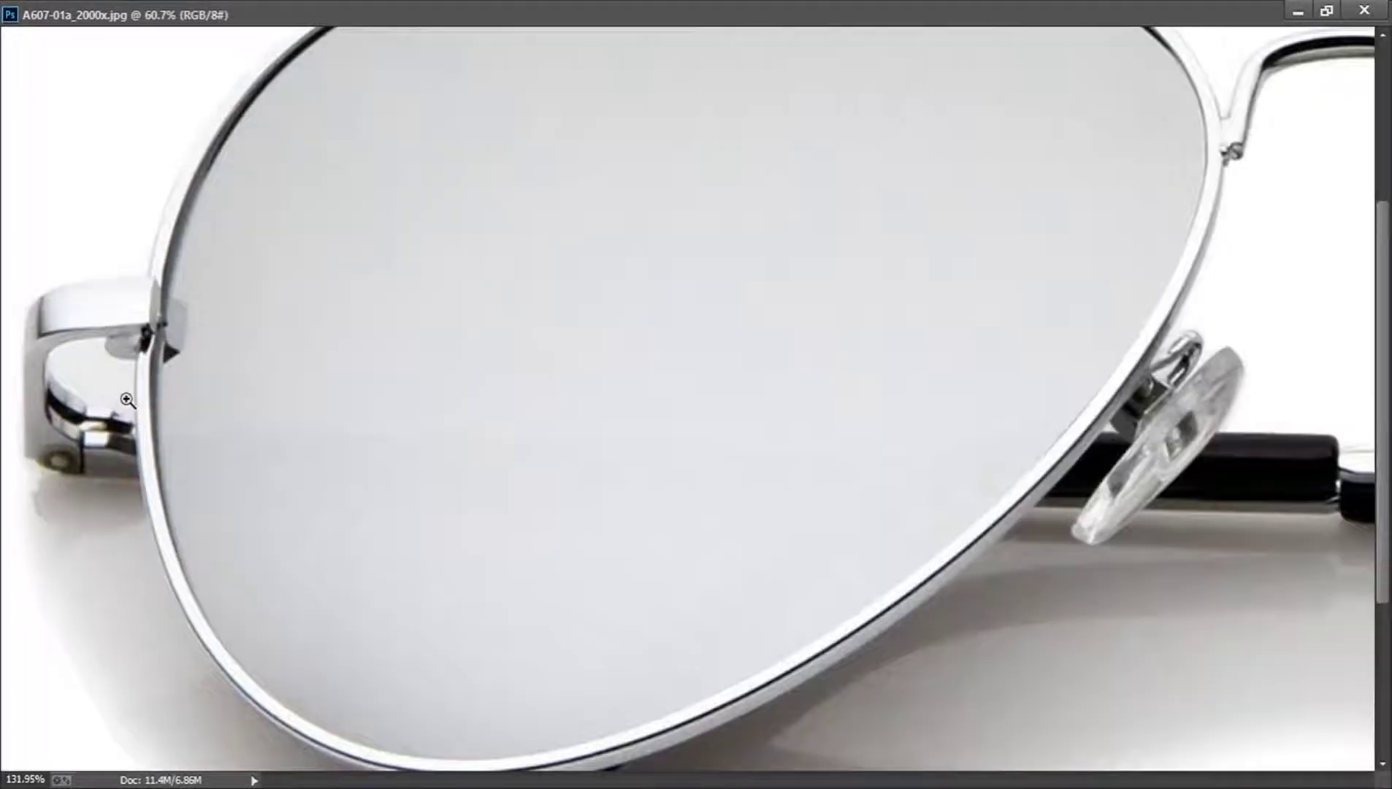
pyautogui.press('p')
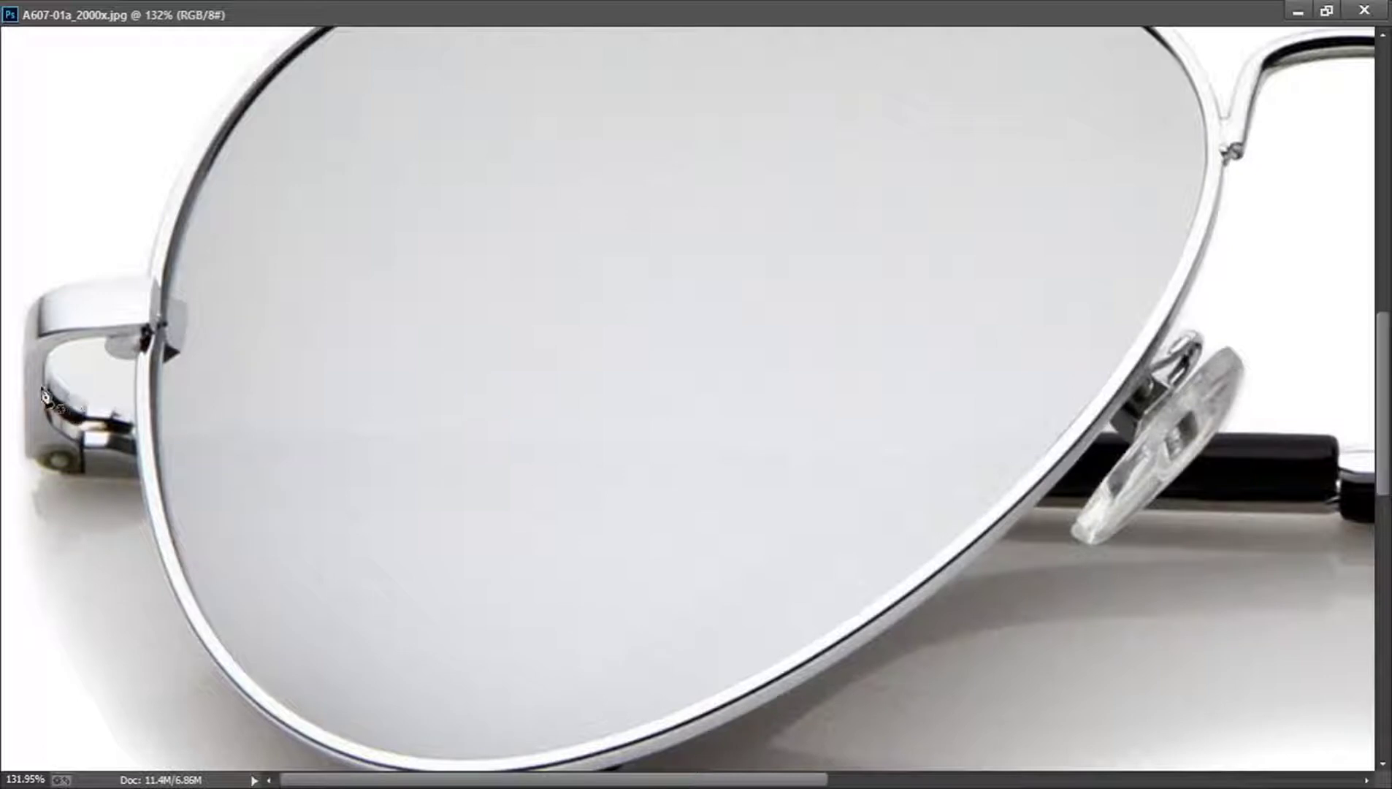
pyautogui.click(23, 369)
pyautogui.click(23, 452)
pyautogui.click(43, 465)
pyautogui.click(73, 476)
pyautogui.click(98, 476)
pyautogui.click(173, 584)
# Continue the path along the bottom of the left lens rim and around the black left temple tip
pyautogui.scroll(-2, 330, 612)
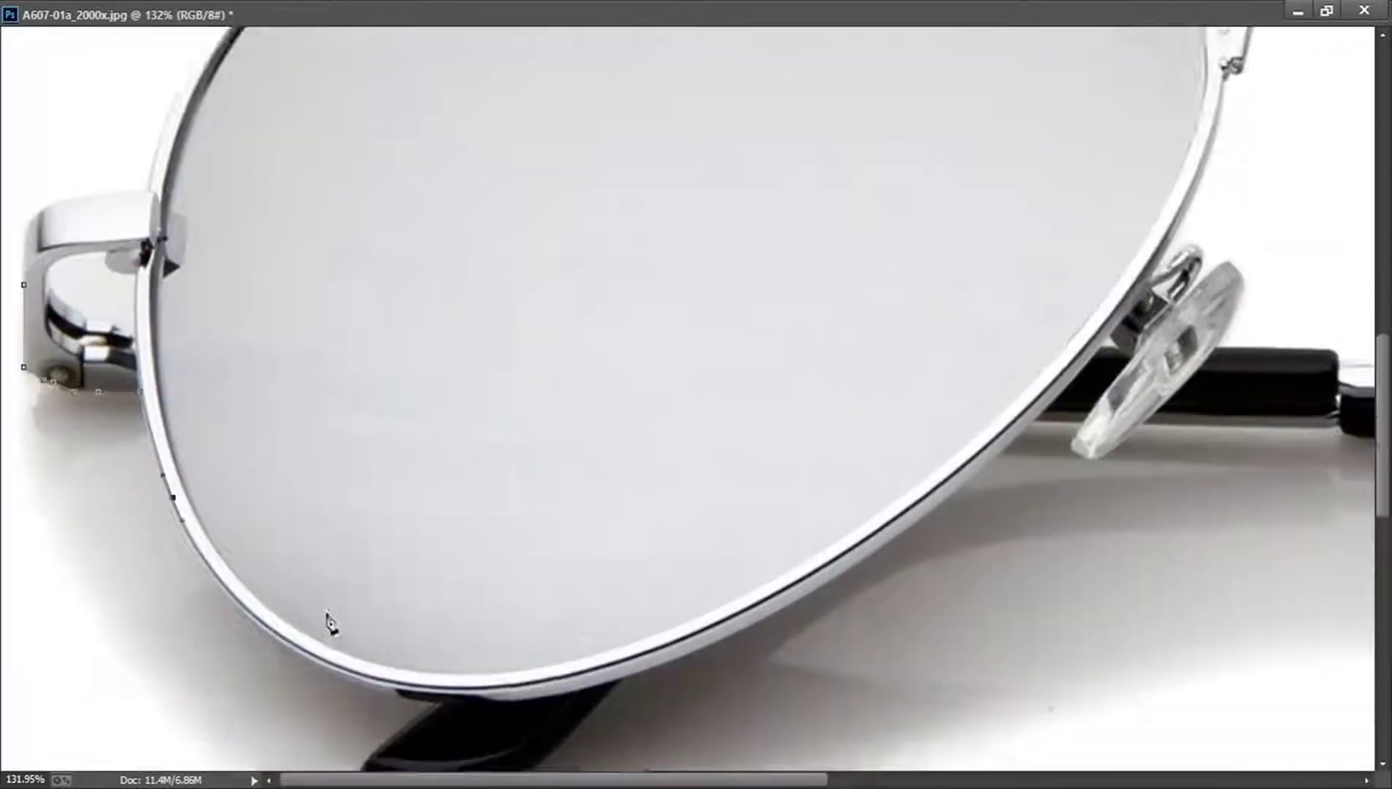
pyautogui.moveTo(312, 561); pyautogui.dragTo(477, 596)
pyautogui.click(363, 674)
pyautogui.click(393, 706)
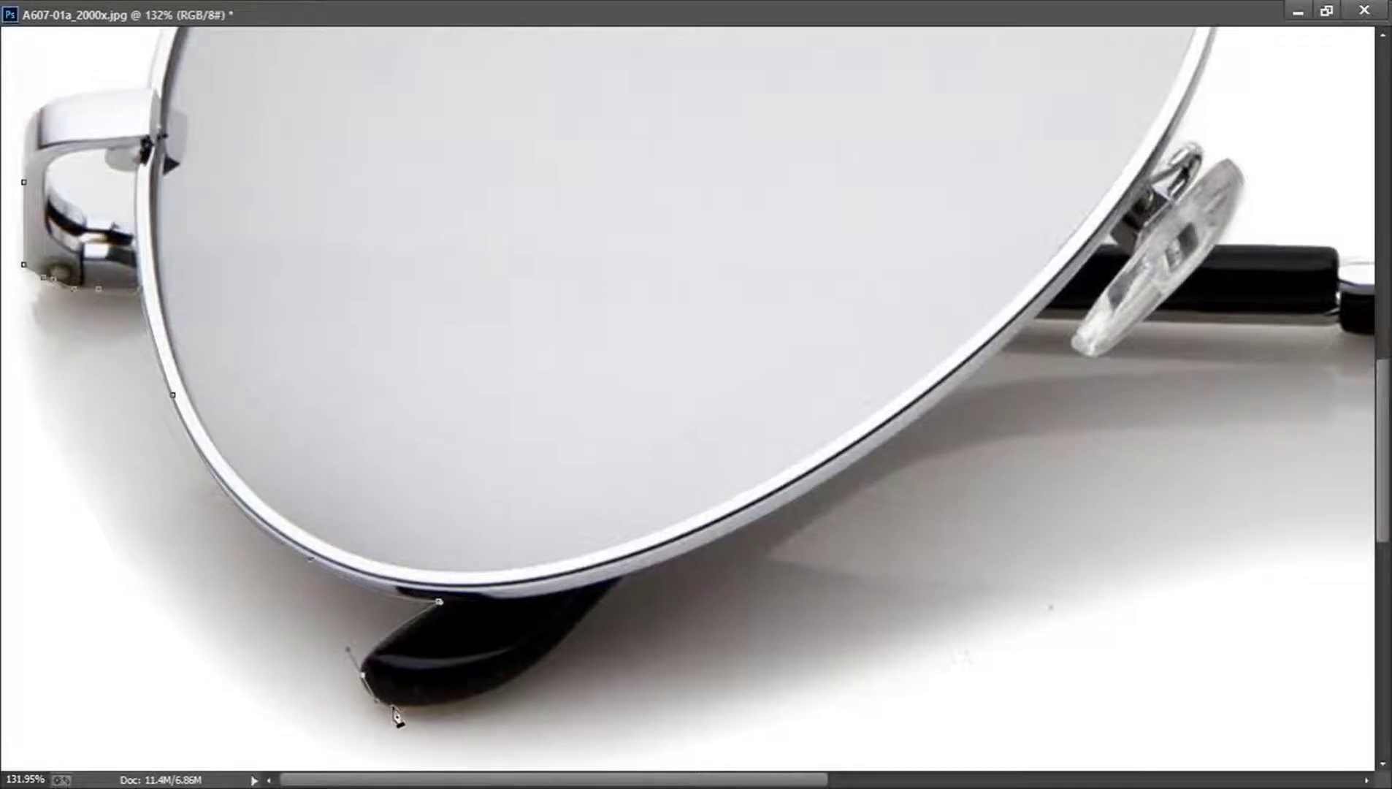
pyautogui.click(524, 670)
pyautogui.click(623, 578)
# Trace the path along the left lens's inner rim, around the left nose pad and under the temple arms between the lenses
pyautogui.moveTo(819, 778); pyautogui.dragTo(1009, 779)
pyautogui.click(617, 308)
pyautogui.click(617, 358)
pyautogui.click(759, 312)
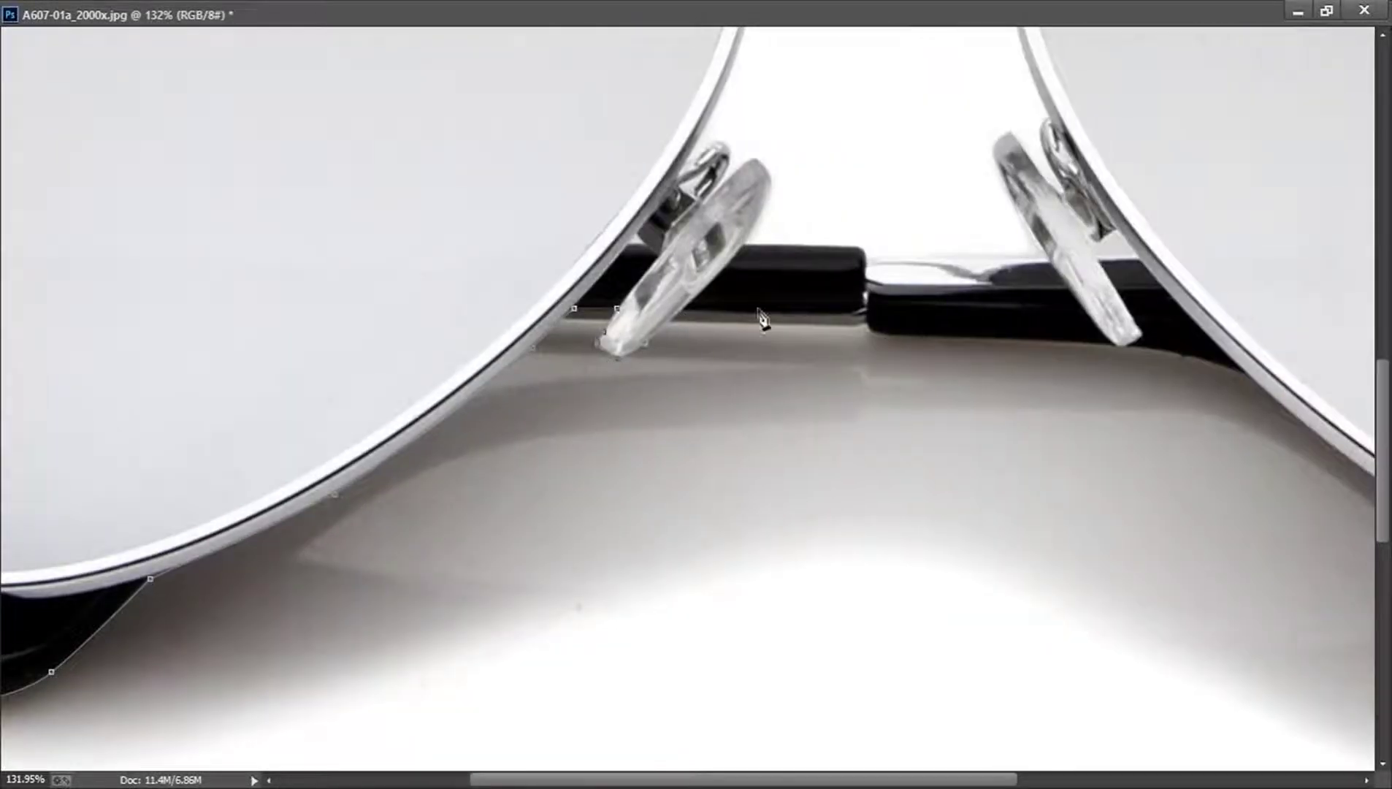
pyautogui.click(852, 313)
pyautogui.click(885, 336)
pyautogui.click(1149, 348)
pyautogui.moveTo(1247, 375); pyautogui.dragTo(1254, 377)
# Continue the path along the lower edge of the right lens, around the right temple tip and up the outer rim
pyautogui.moveTo(979, 778); pyautogui.dragTo(1237, 779)
pyautogui.click(728, 457)
pyautogui.click(915, 573)
pyautogui.scroll(-2, 994, 646)
pyautogui.moveTo(1159, 652); pyautogui.dragTo(1241, 623)
pyautogui.click(1158, 541)
pyautogui.moveTo(1242, 781); pyautogui.dragTo(1324, 783)
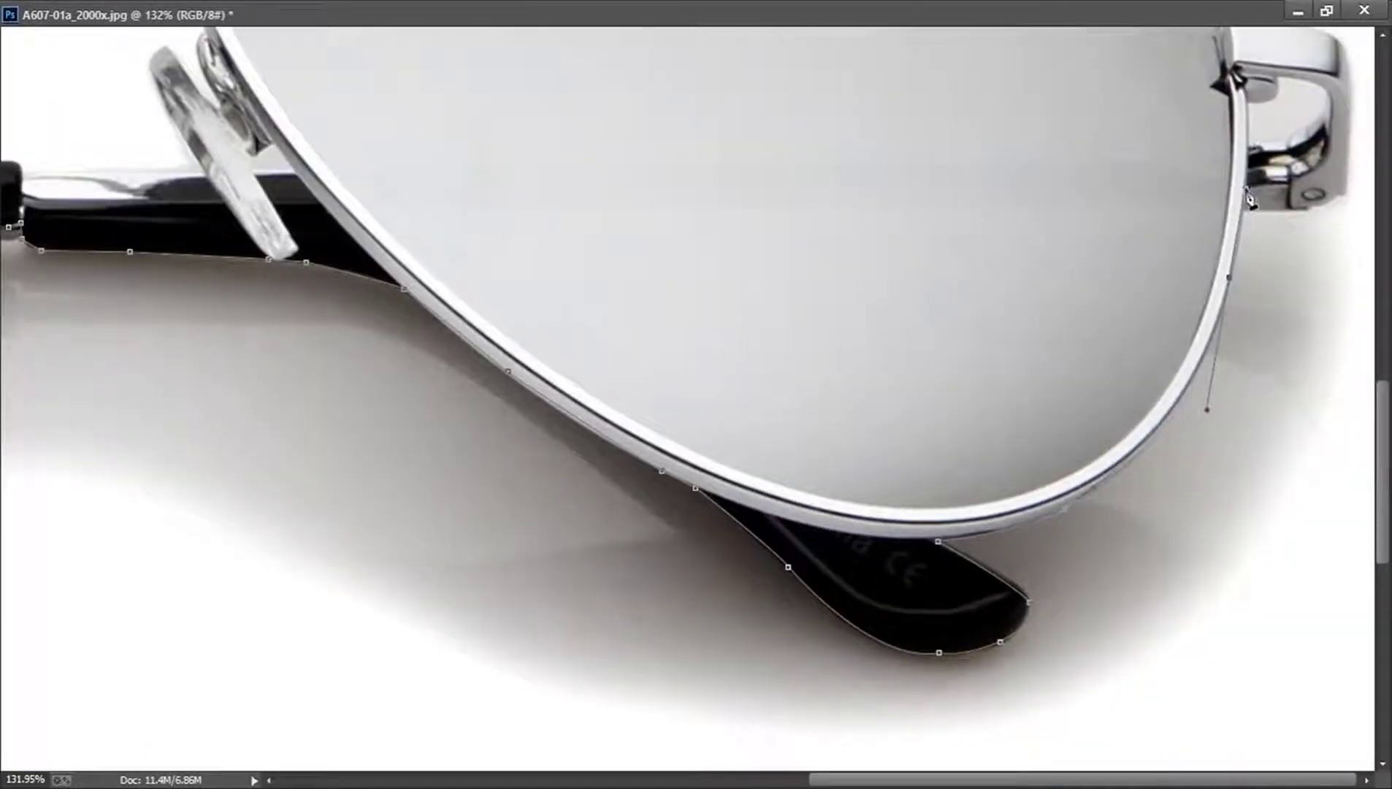
# Trace the path around the right hinge and over the upper rim of the right lens
pyautogui.scroll(2, 1356, 124)
pyautogui.scroll(3, 1352, 115)
pyautogui.moveTo(1321, 324); pyautogui.dragTo(1278, 301)
pyautogui.click(1231, 304)
pyautogui.moveTo(1152, 129); pyautogui.dragTo(1093, 71)
pyautogui.scroll(8, 1093, 71)
pyautogui.moveTo(717, 244); pyautogui.dragTo(587, 232)
# Trace the path along the top edge of the brow bar from the right lens to the left lens
pyautogui.press('super')
pyautogui.press('super')
pyautogui.click(482, 239)
pyautogui.click(472, 227)
pyautogui.click(59, 236)
pyautogui.moveTo(866, 784); pyautogui.dragTo(518, 783)
pyautogui.click(466, 234)
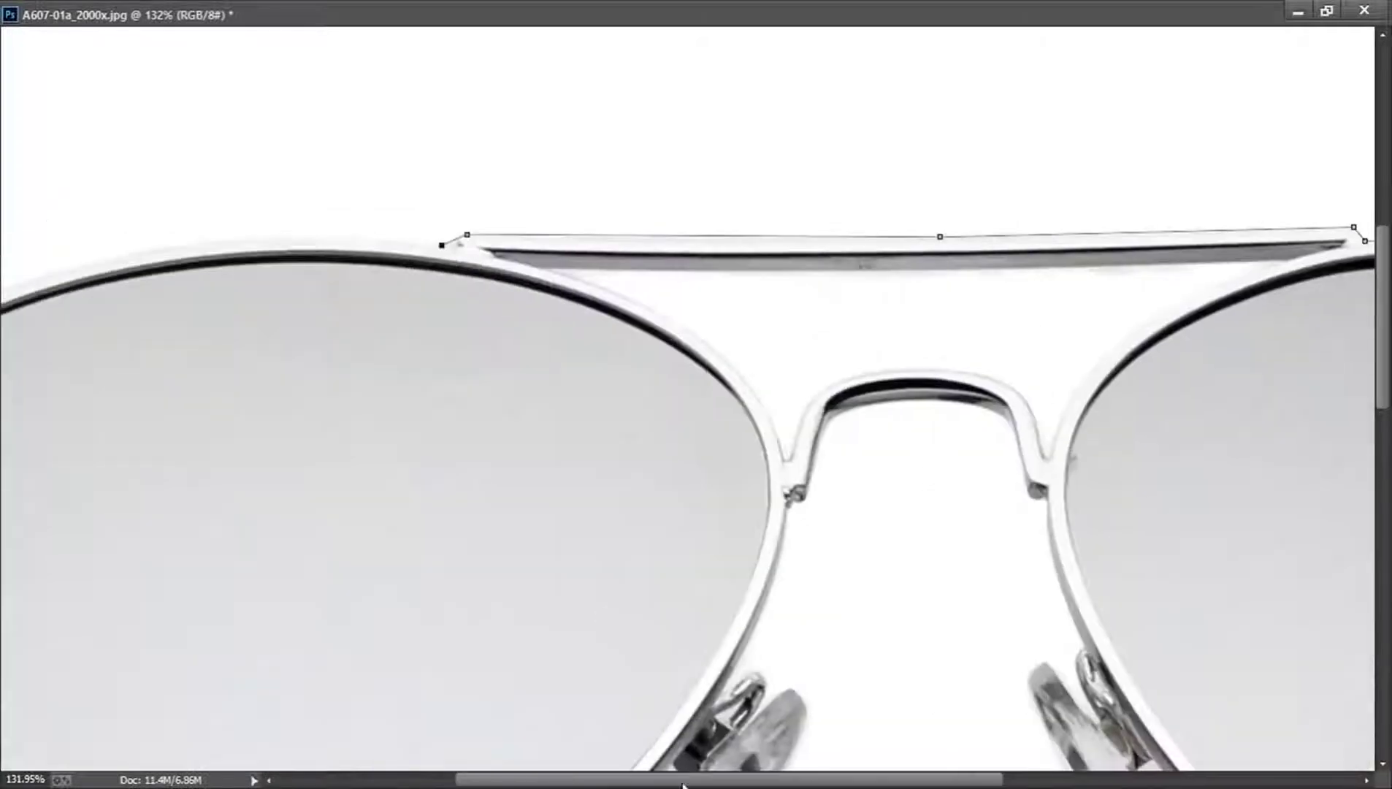
# Trace the upper rim of the left lens and the top of the left hinge, closing the path at its starting point
pyautogui.moveTo(683, 784); pyautogui.dragTo(510, 785)
pyautogui.moveTo(369, 317); pyautogui.dragTo(164, 438)
pyautogui.moveTo(147, 609); pyautogui.dragTo(125, 687)
pyautogui.scroll(-3, 125, 686)
pyautogui.click(147, 384)
pyautogui.moveTo(24, 430); pyautogui.dragTo(26, 464)
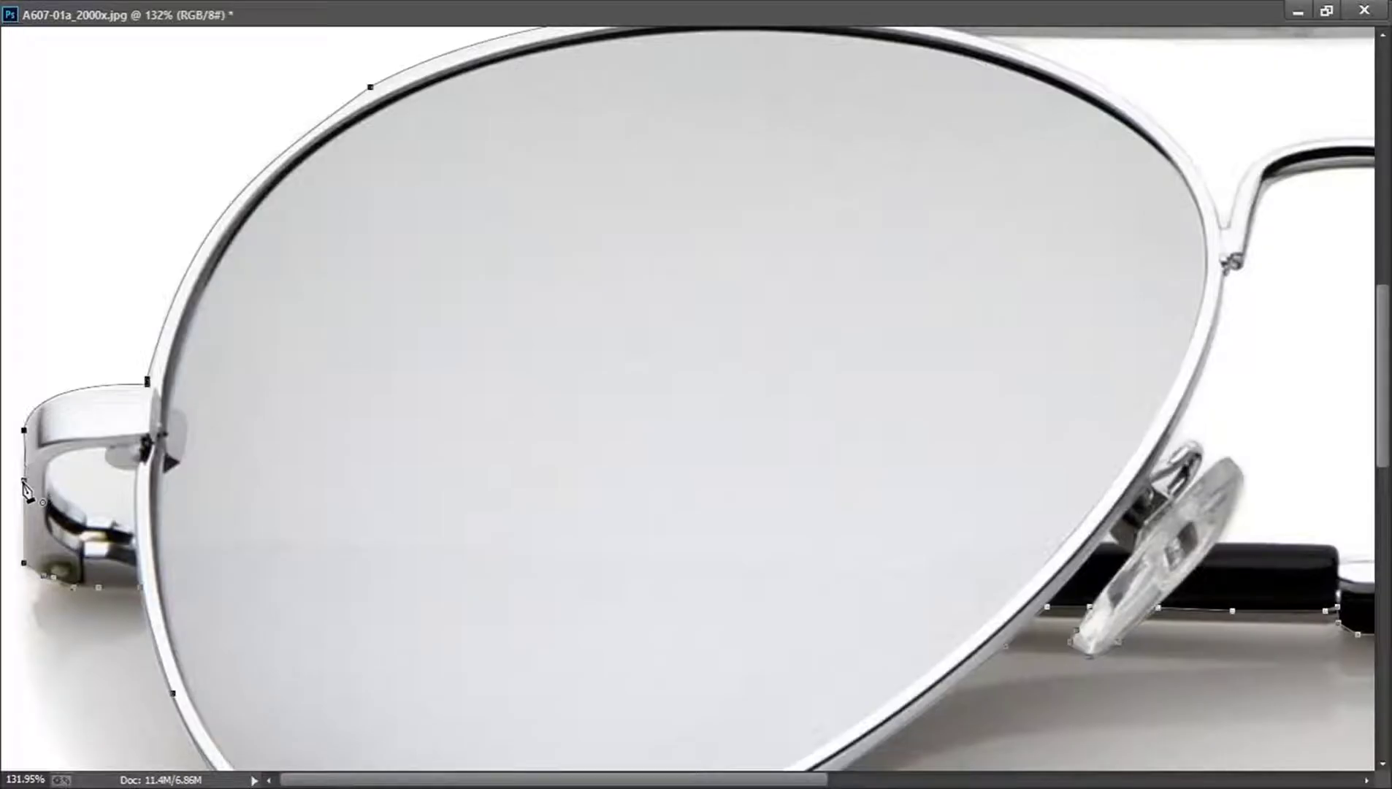
pyautogui.click(24, 481)
# Convert the closed path into a new anti-aliased selection with a feather radius of 0 pixels
pyautogui.rightClick(645, 343)
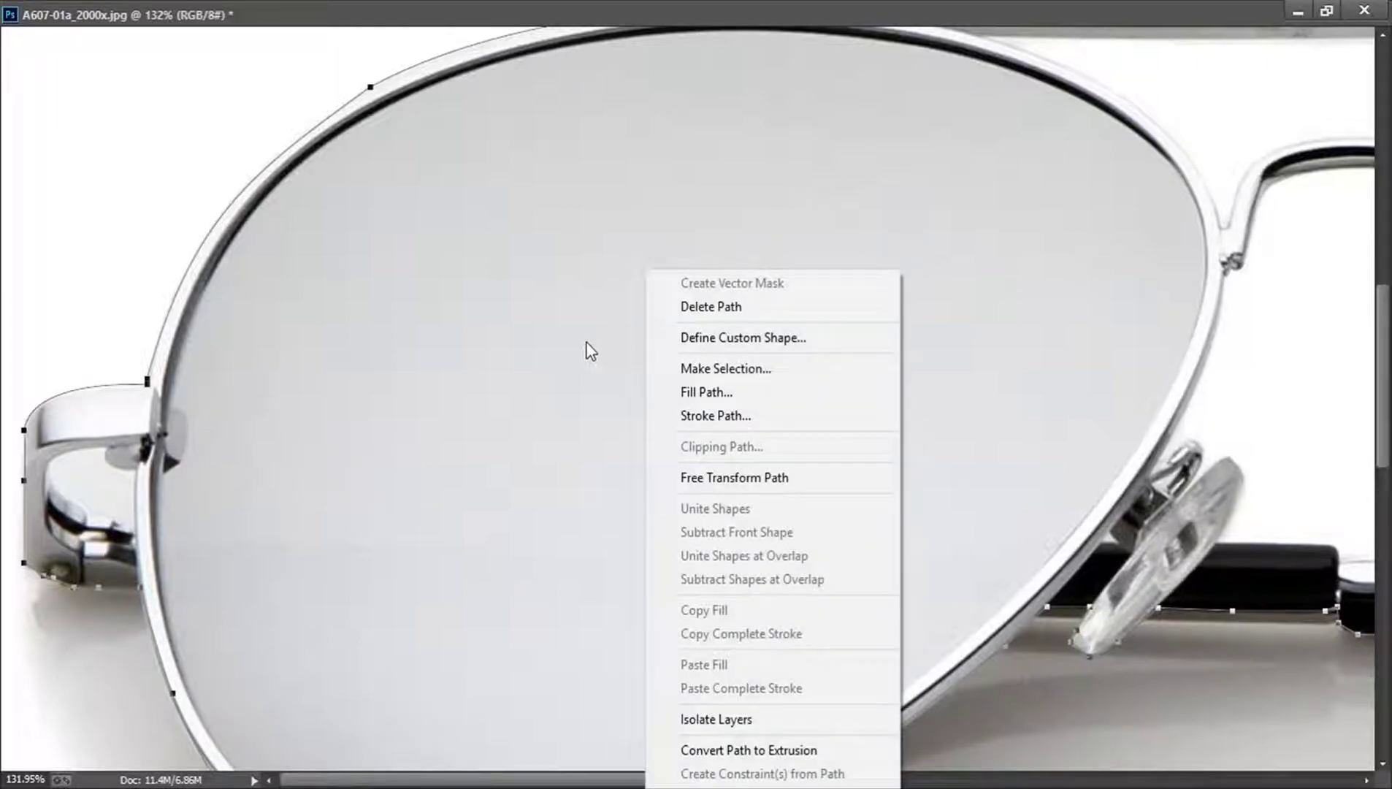
pyautogui.rightClick(584, 347)
pyautogui.click(731, 369)
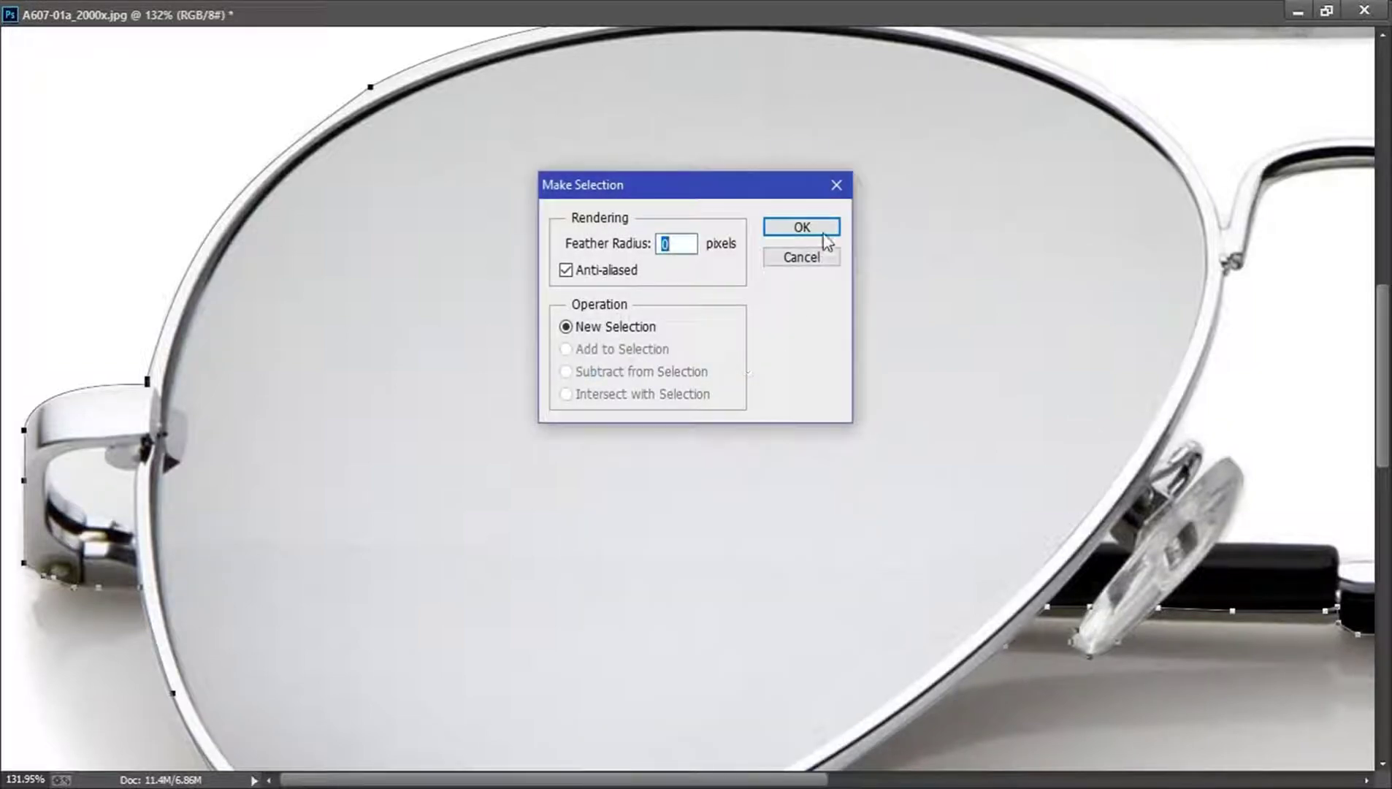
pyautogui.click(830, 237)
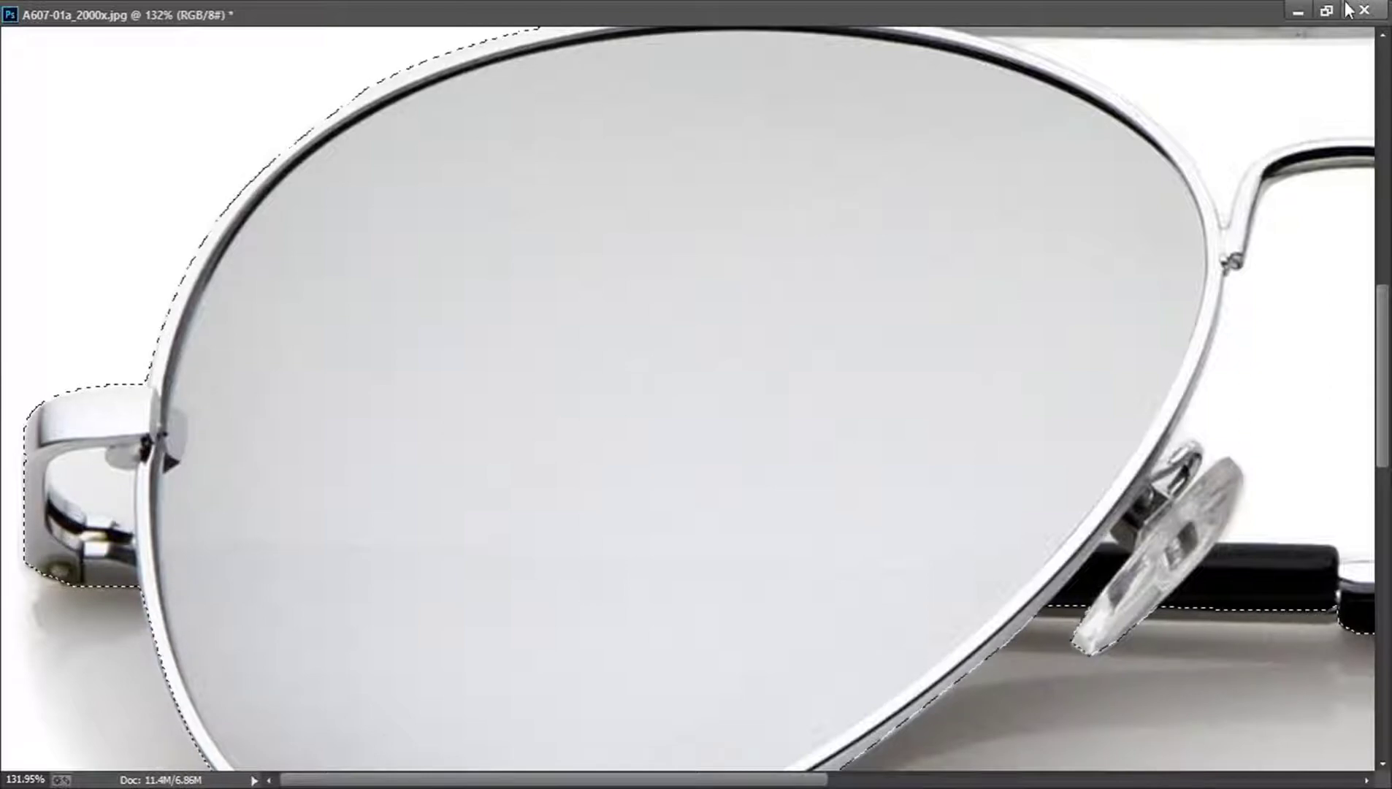
# Restore the floating image window, mask the layer from the selection and apply the layer mask to isolate the sunglasses
pyautogui.click(1318, 15)
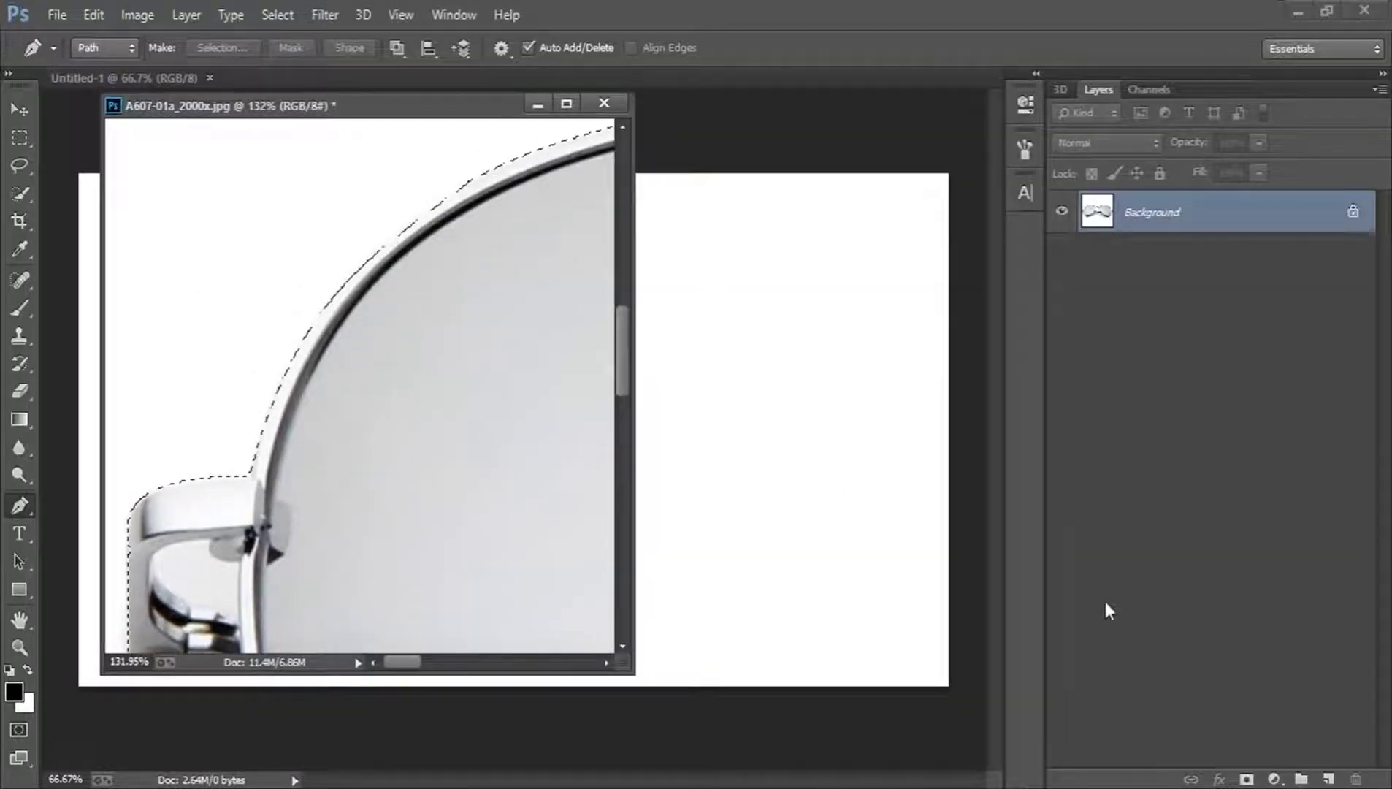
pyautogui.click(1245, 779)
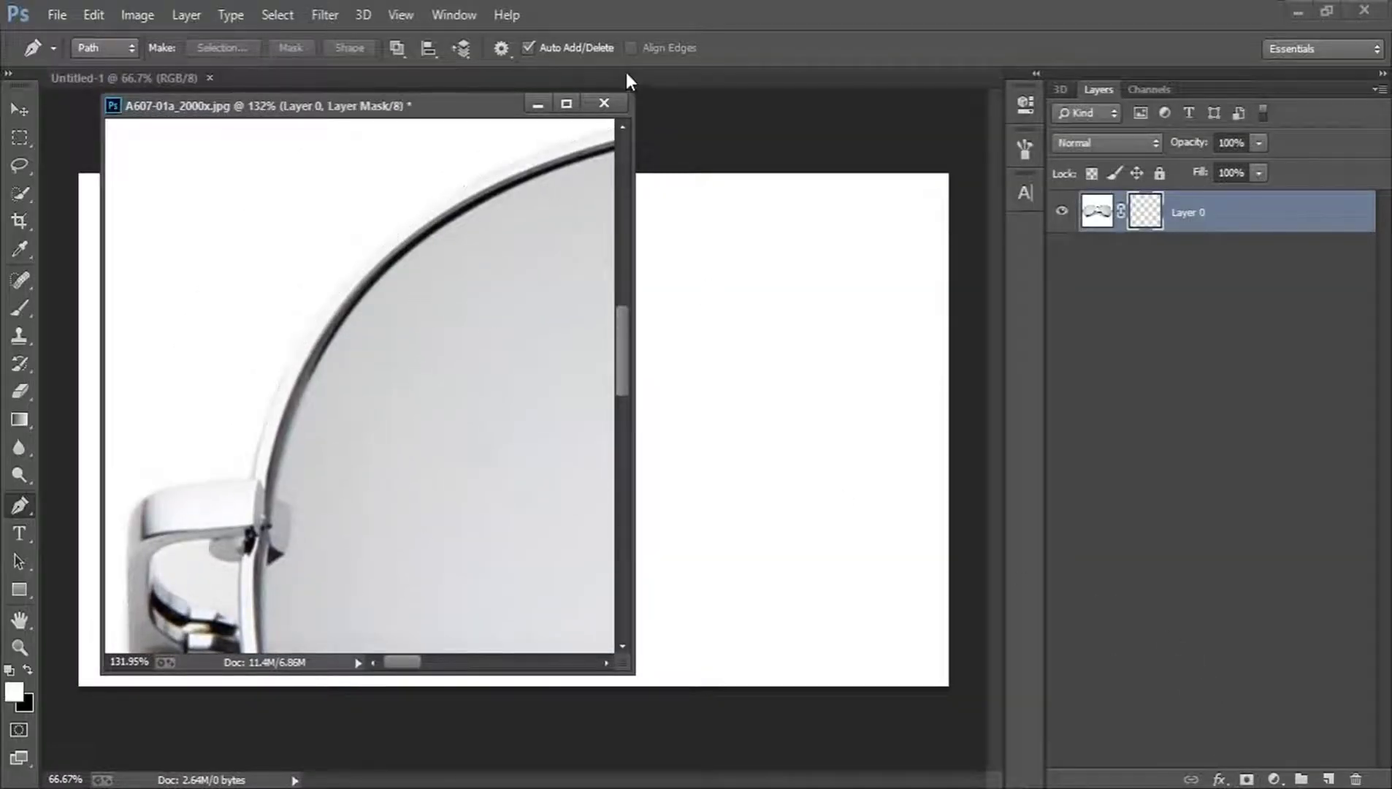
pyautogui.press('z')
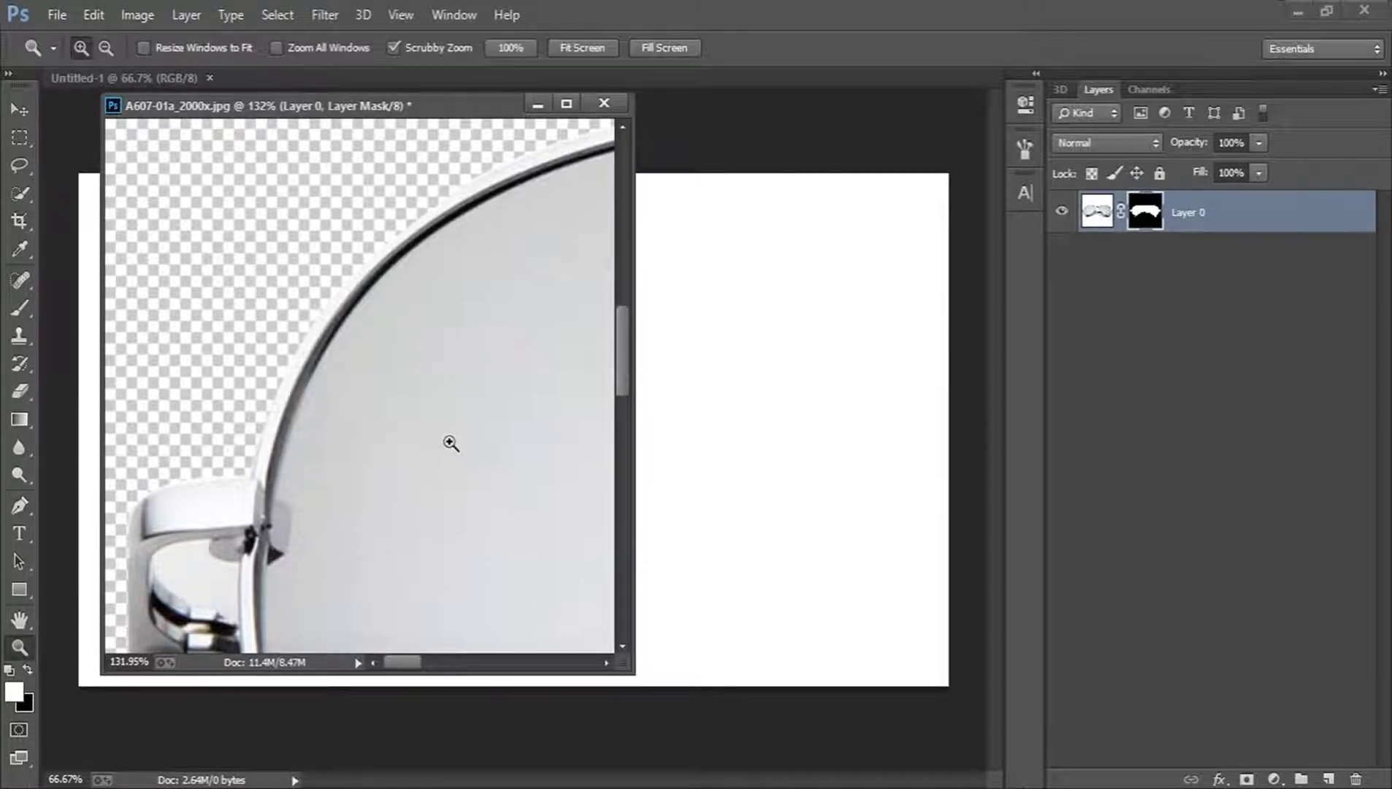
pyautogui.moveTo(452, 438); pyautogui.dragTo(413, 430)
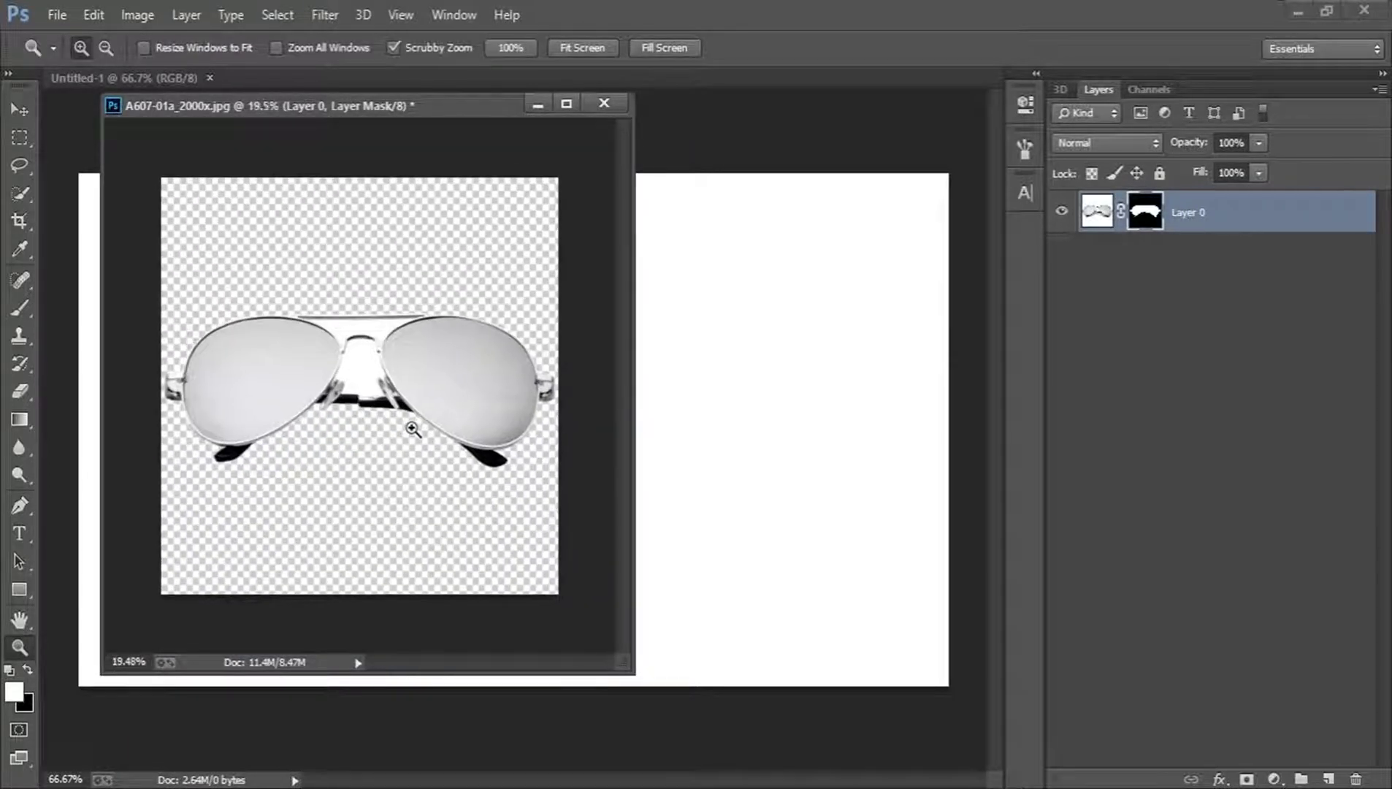
pyautogui.rightClick(1130, 226)
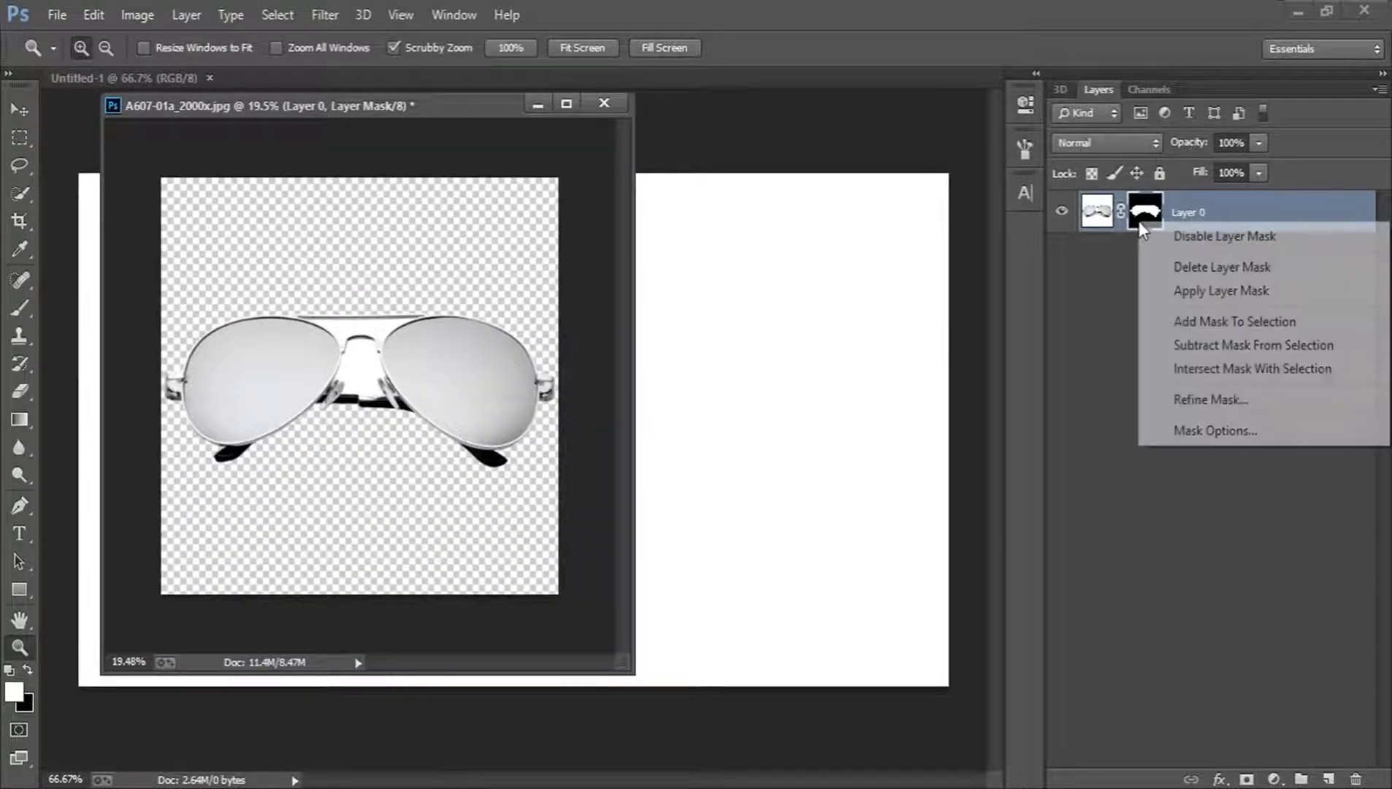
pyautogui.click(1266, 291)
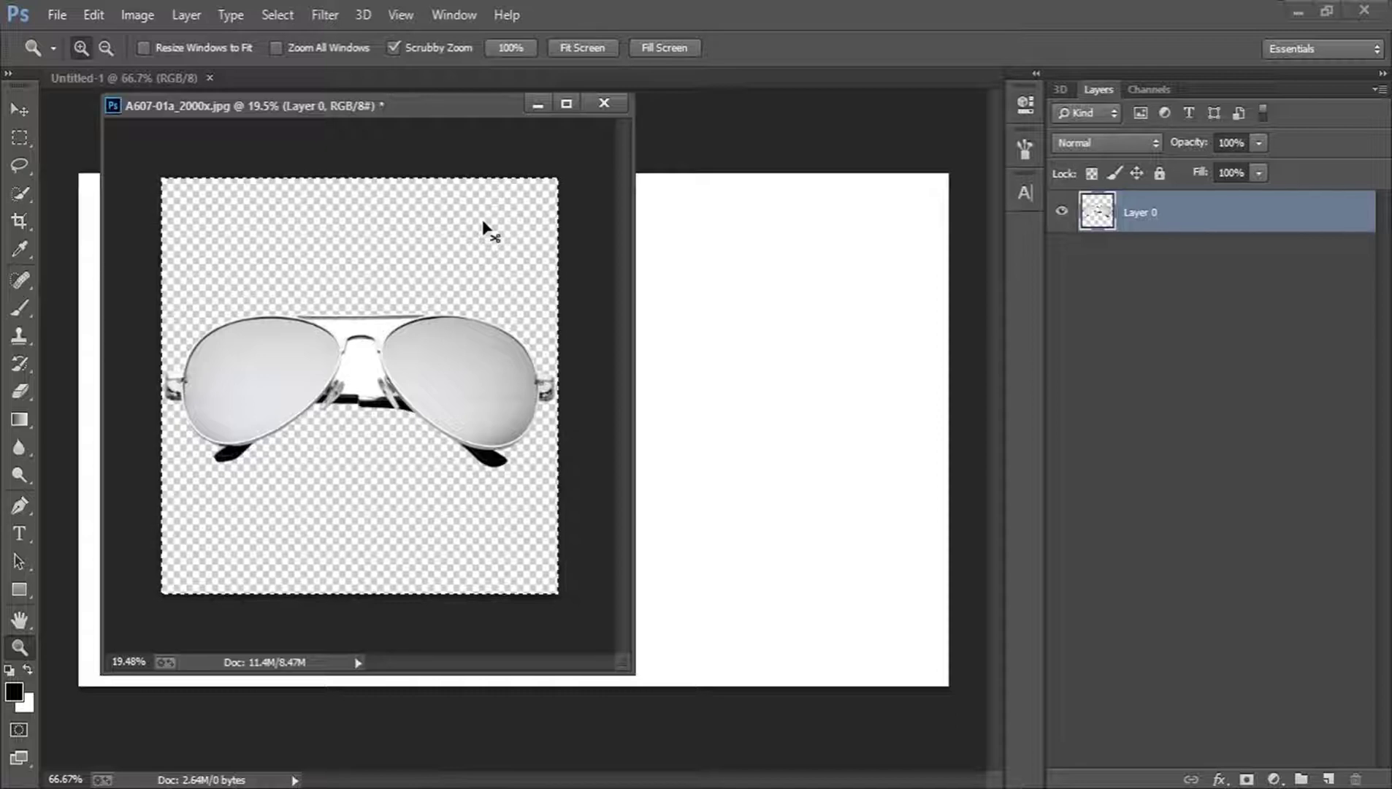
# Cut the isolated sunglasses, close A607-01a_2000x.jpg without saving, and paste them into Untitled-1 as a new layer
pyautogui.hotkey('ctrl', 'x')
pyautogui.hotkey('ctrl', 'w')
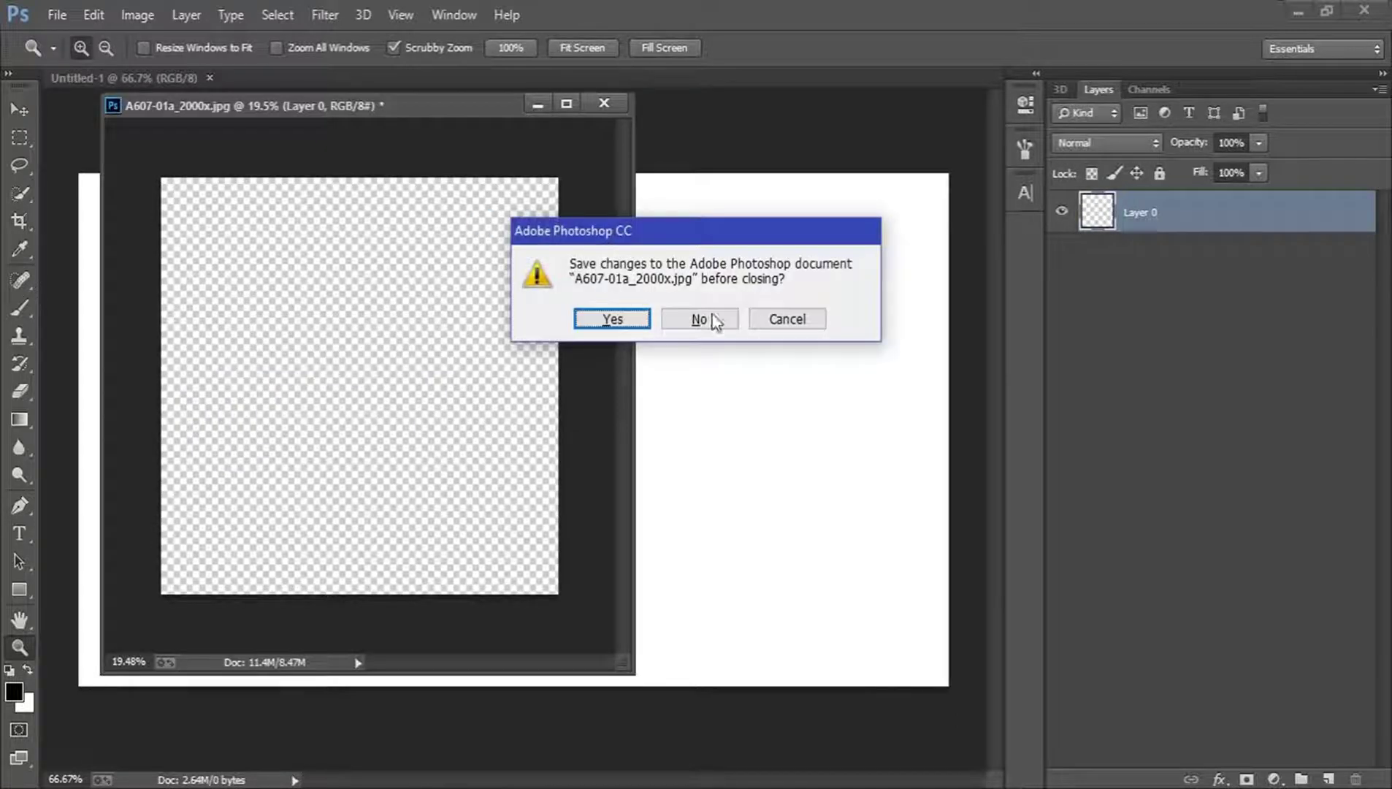
pyautogui.click(697, 321)
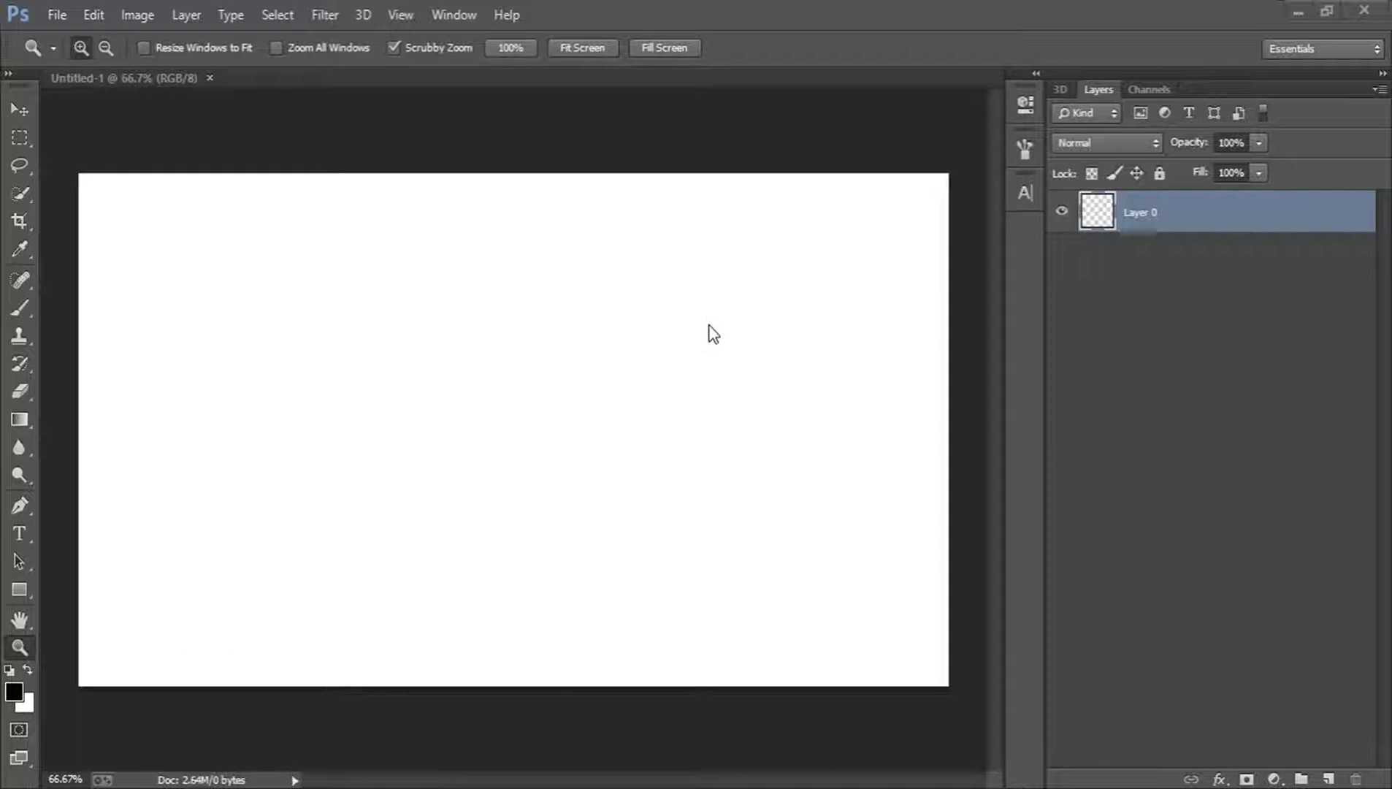
pyautogui.hotkey('ctrl', 'v')
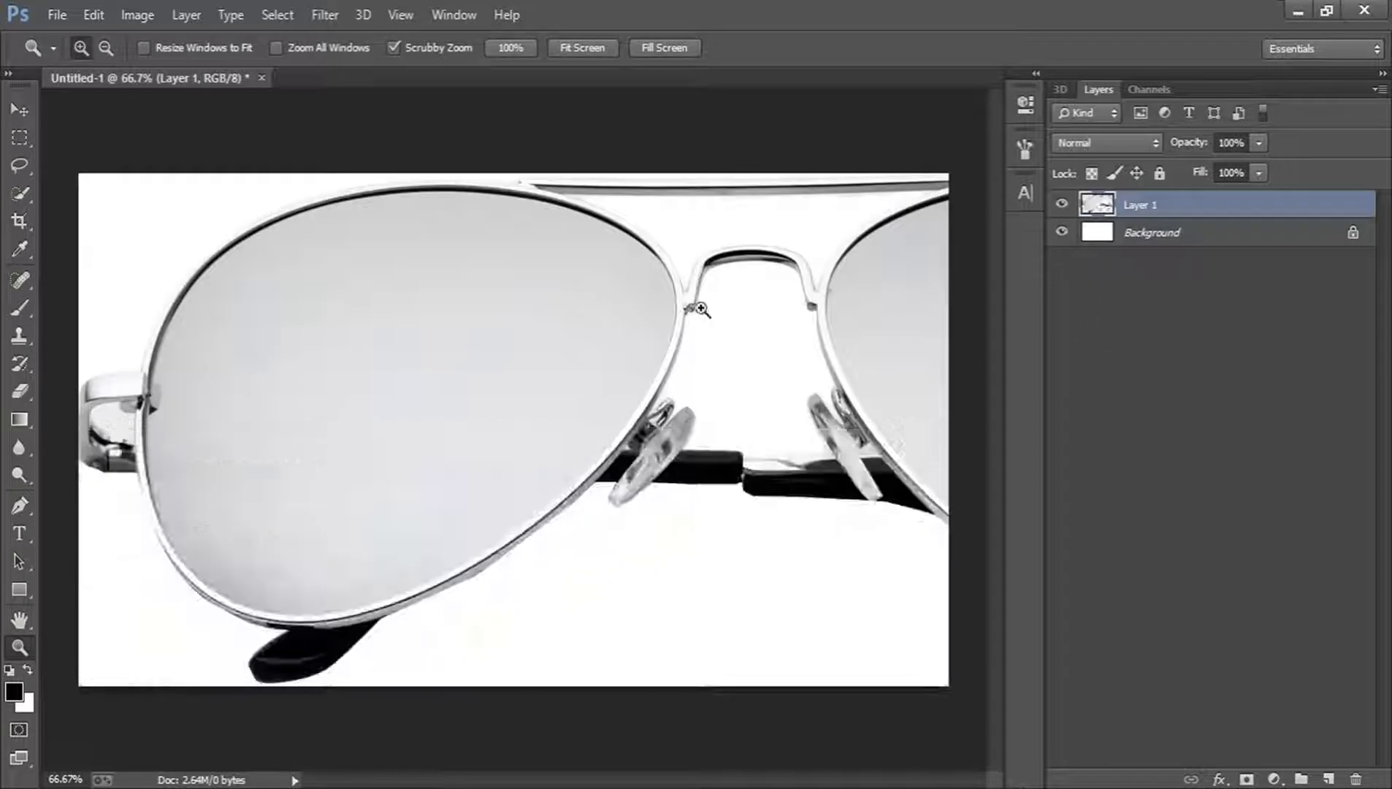
# Show the transform controls, scale the sunglasses layer to about 37% and move it near the middle of the canvas
pyautogui.click(20, 109)
pyautogui.moveTo(289, 307); pyautogui.dragTo(351, 318)
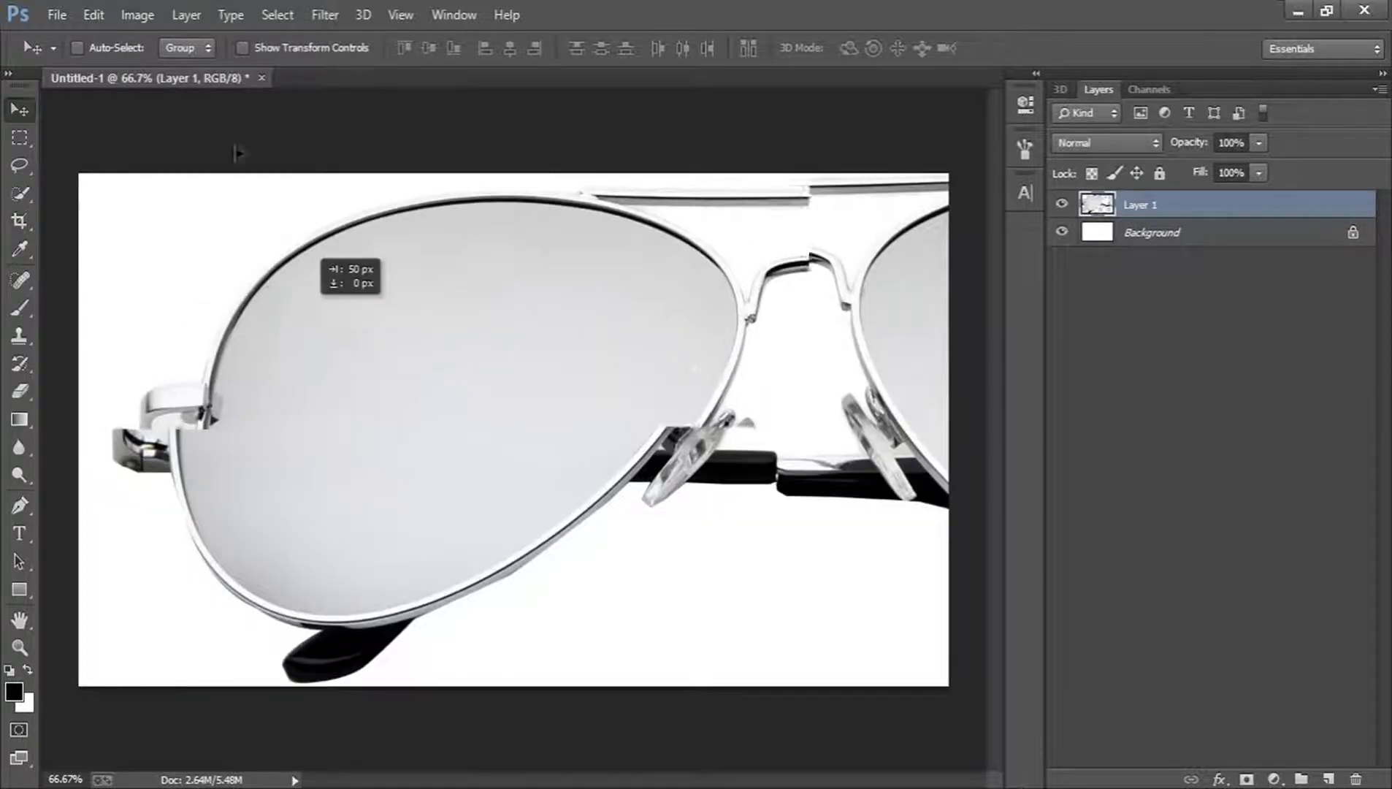
pyautogui.click(241, 48)
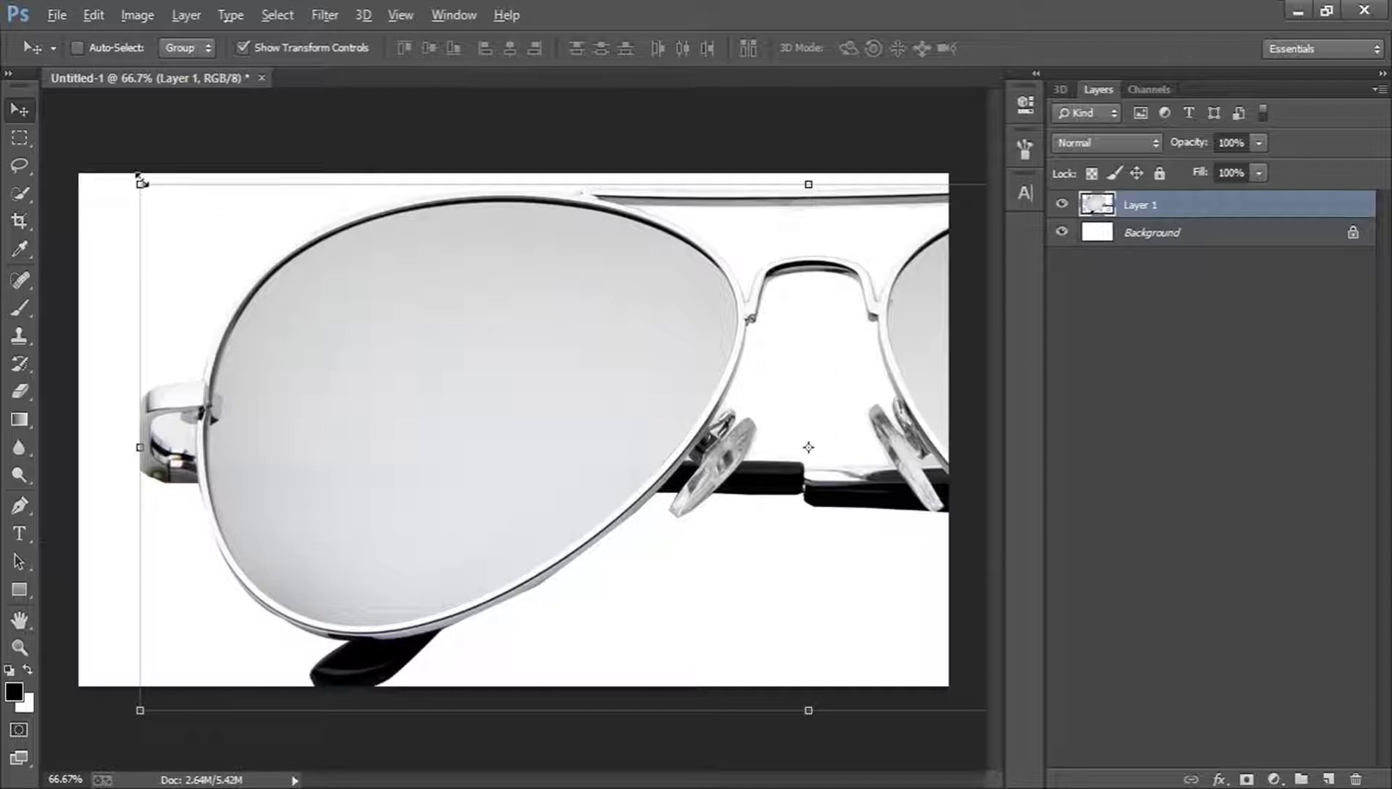
pyautogui.moveTo(133, 181); pyautogui.dragTo(556, 380)
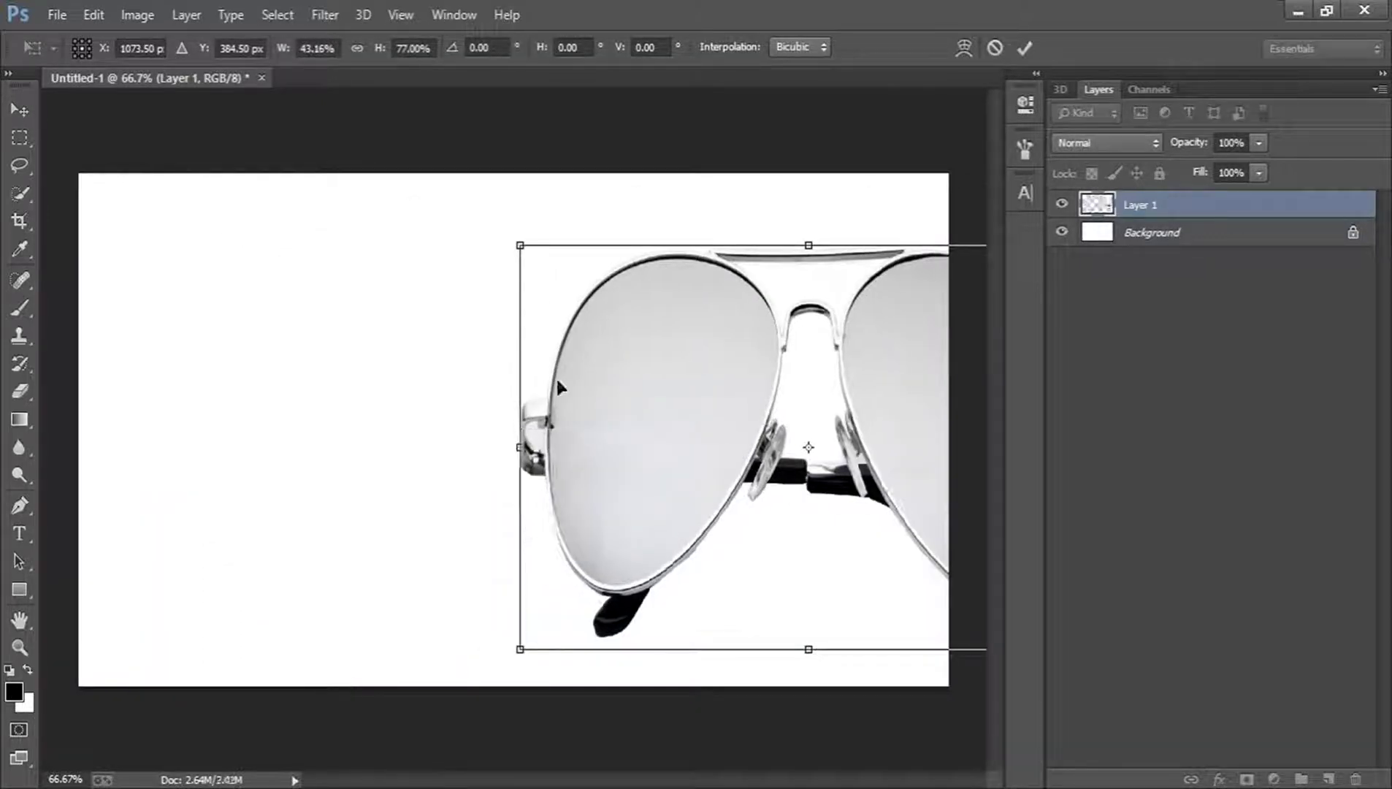
pyautogui.click(994, 48)
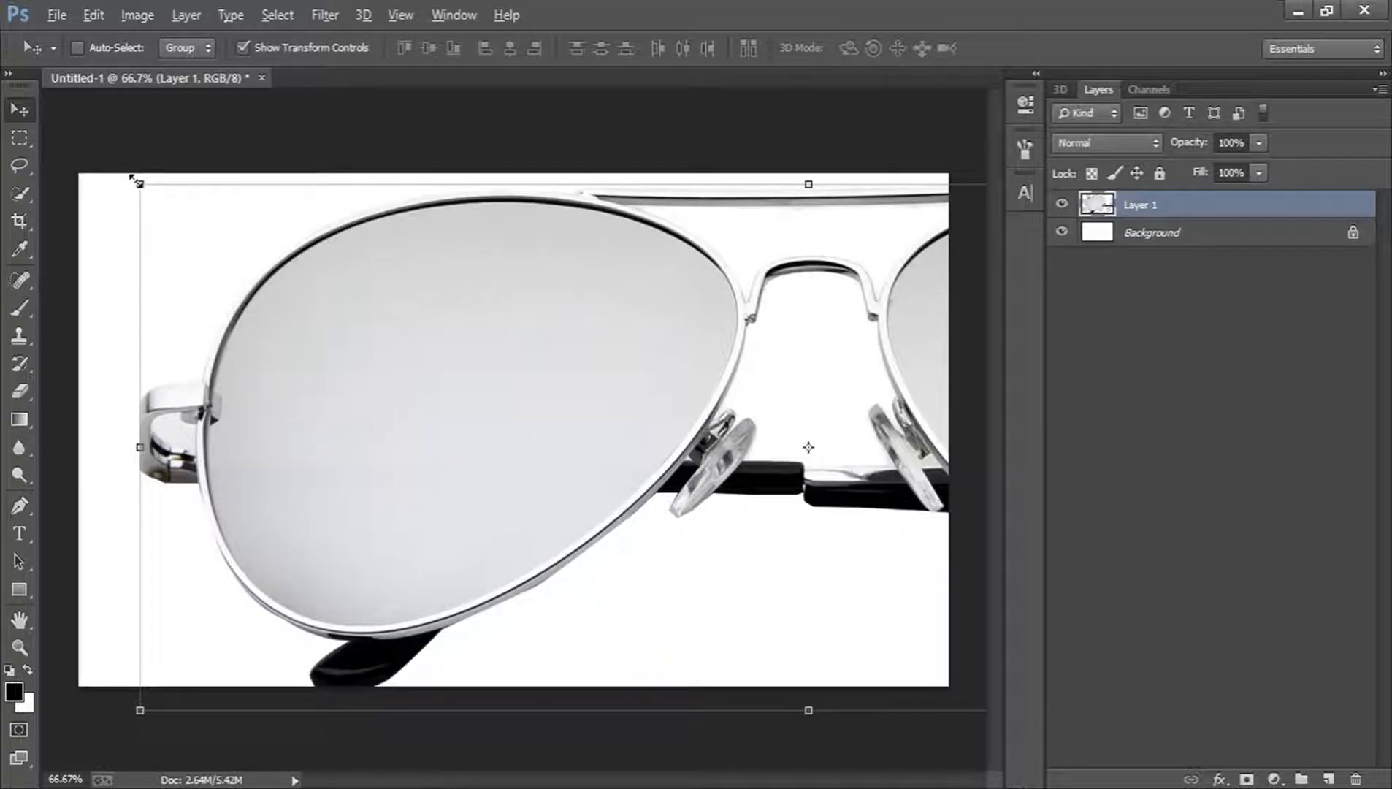
pyautogui.moveTo(135, 180); pyautogui.dragTo(538, 393)
pyautogui.moveTo(713, 405); pyautogui.dragTo(422, 385)
pyautogui.click(1025, 48)
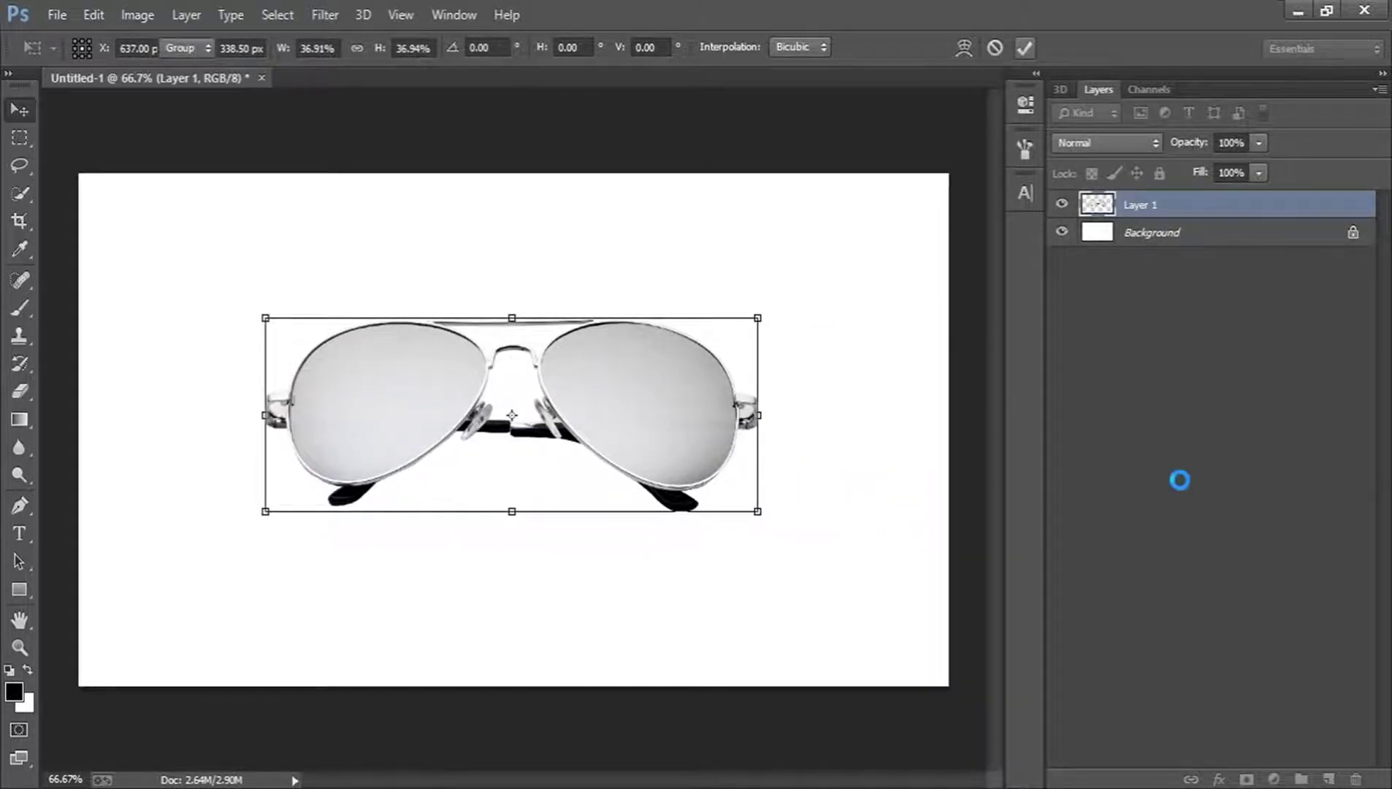
pyautogui.click(1183, 481)
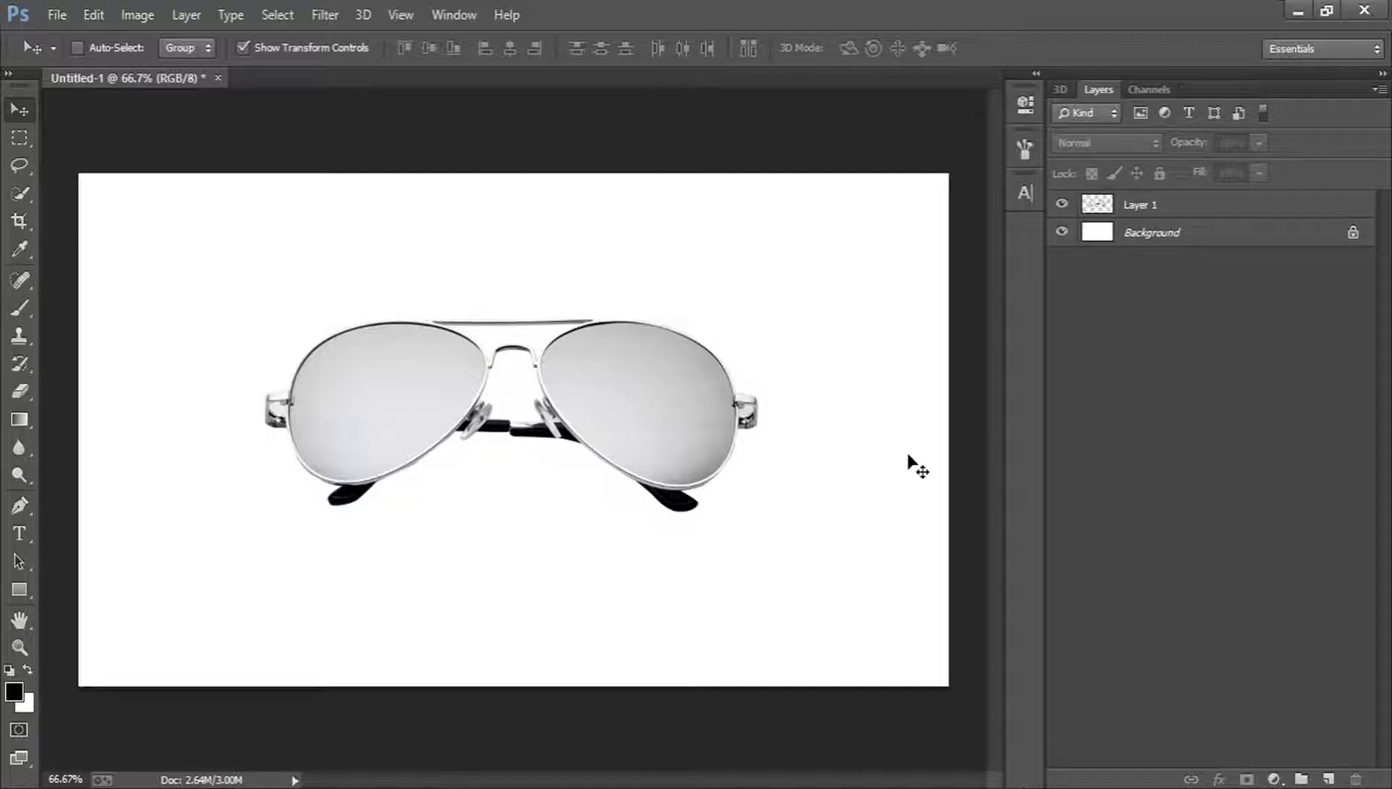
# Show the rulers, place a vertical guide at the canvas's horizontal centre and align the sunglasses' bridge with it
pyautogui.hotkey('ctrl', 'r')
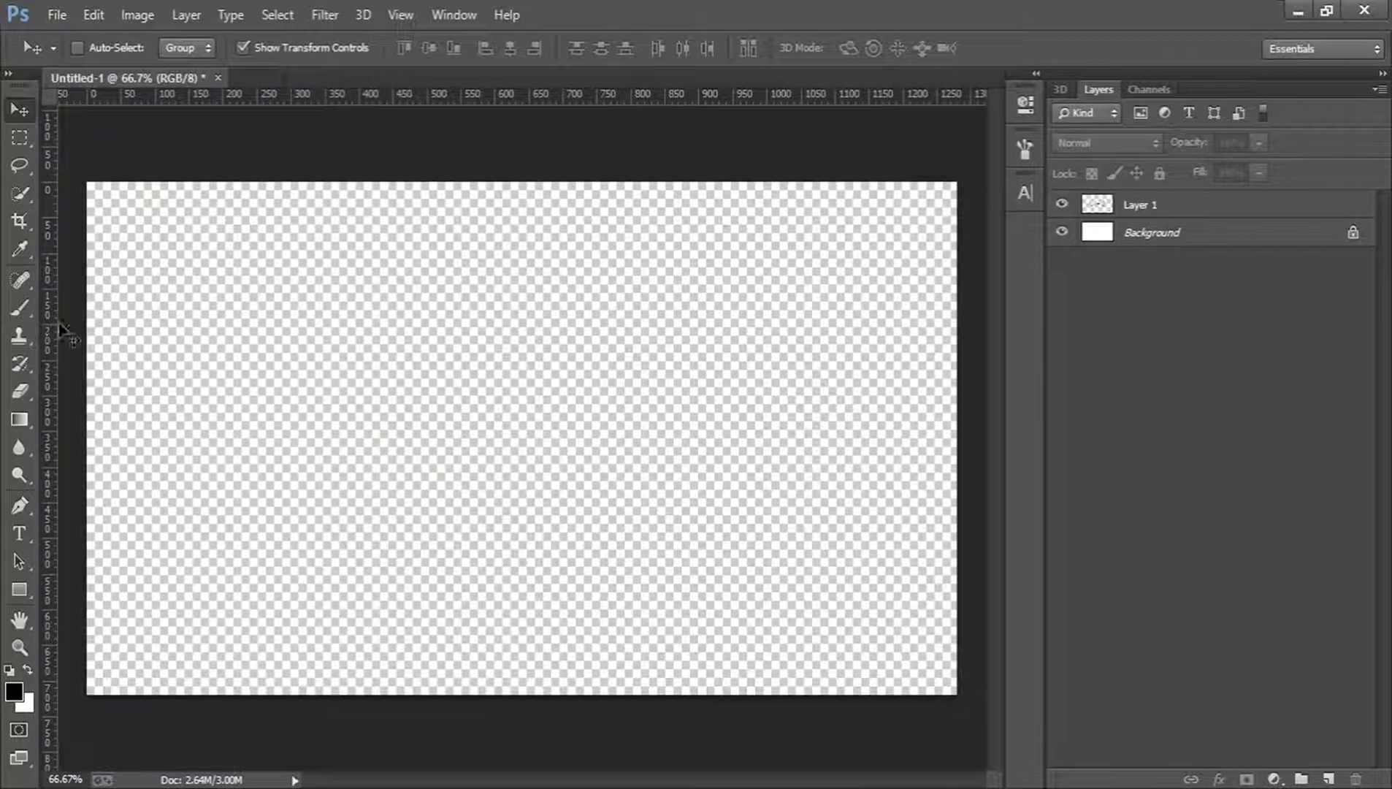
pyautogui.moveTo(46, 344); pyautogui.dragTo(528, 343)
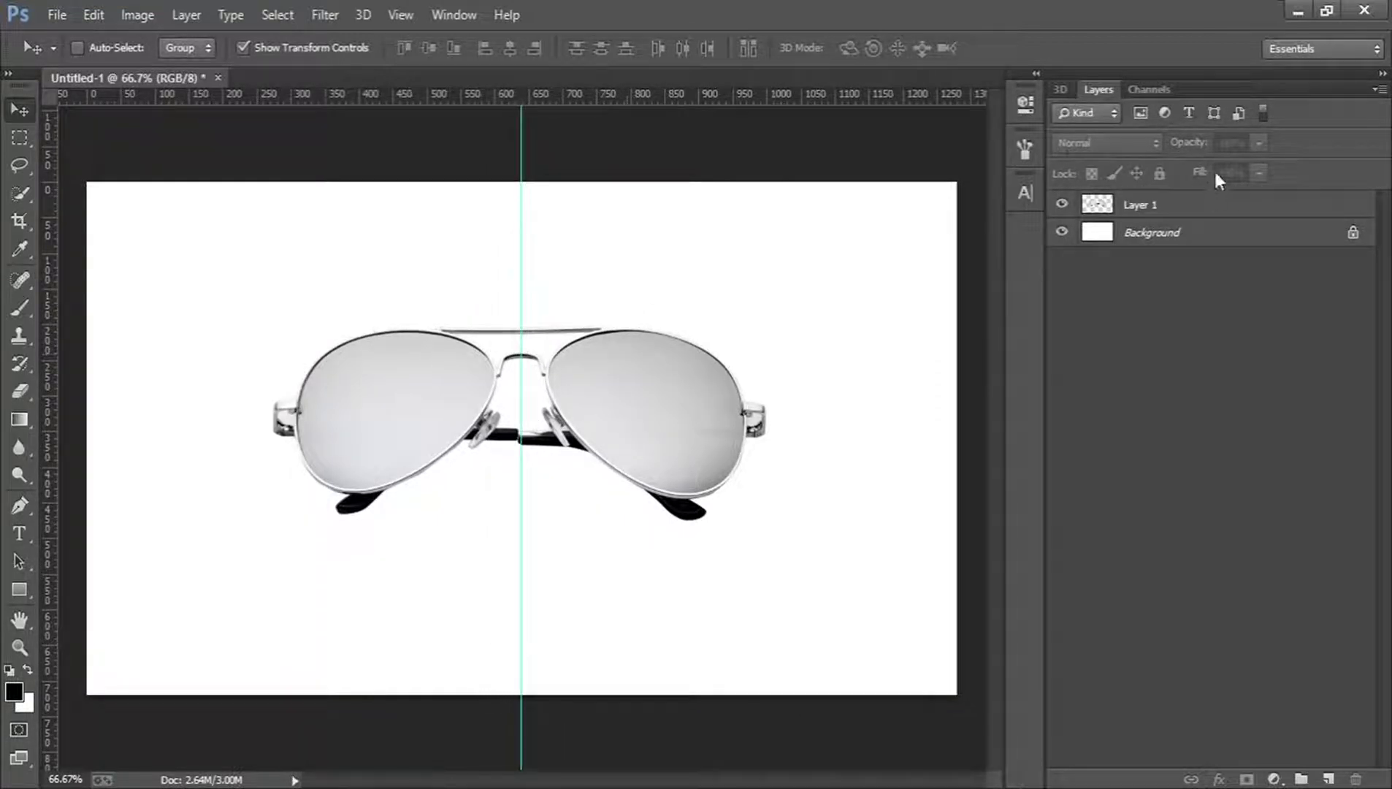
pyautogui.click(1189, 215)
pyautogui.moveTo(548, 389); pyautogui.dragTo(549, 411)
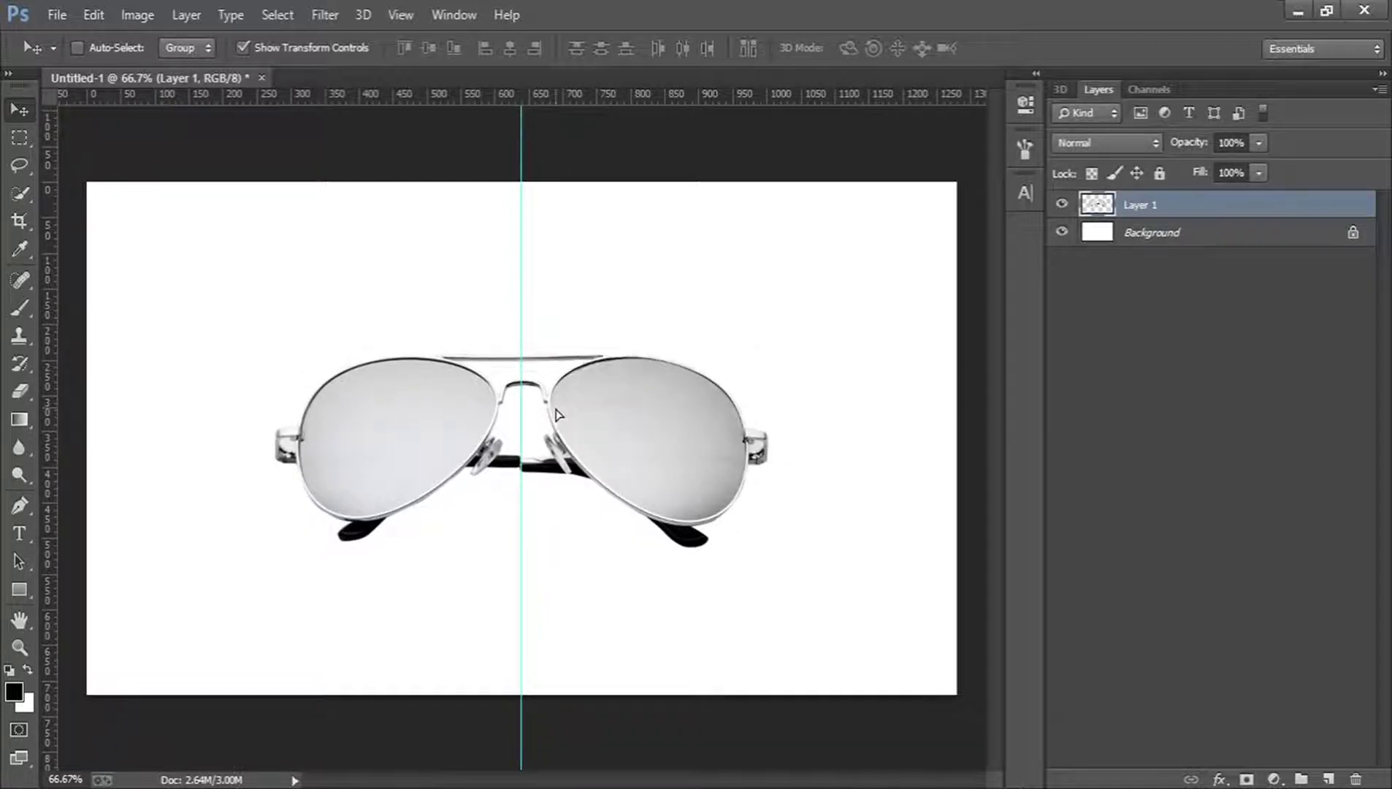
# Scale the sunglasses up about their centre to about 130% in both width and height
pyautogui.moveTo(772, 354); pyautogui.dragTo(840, 303)
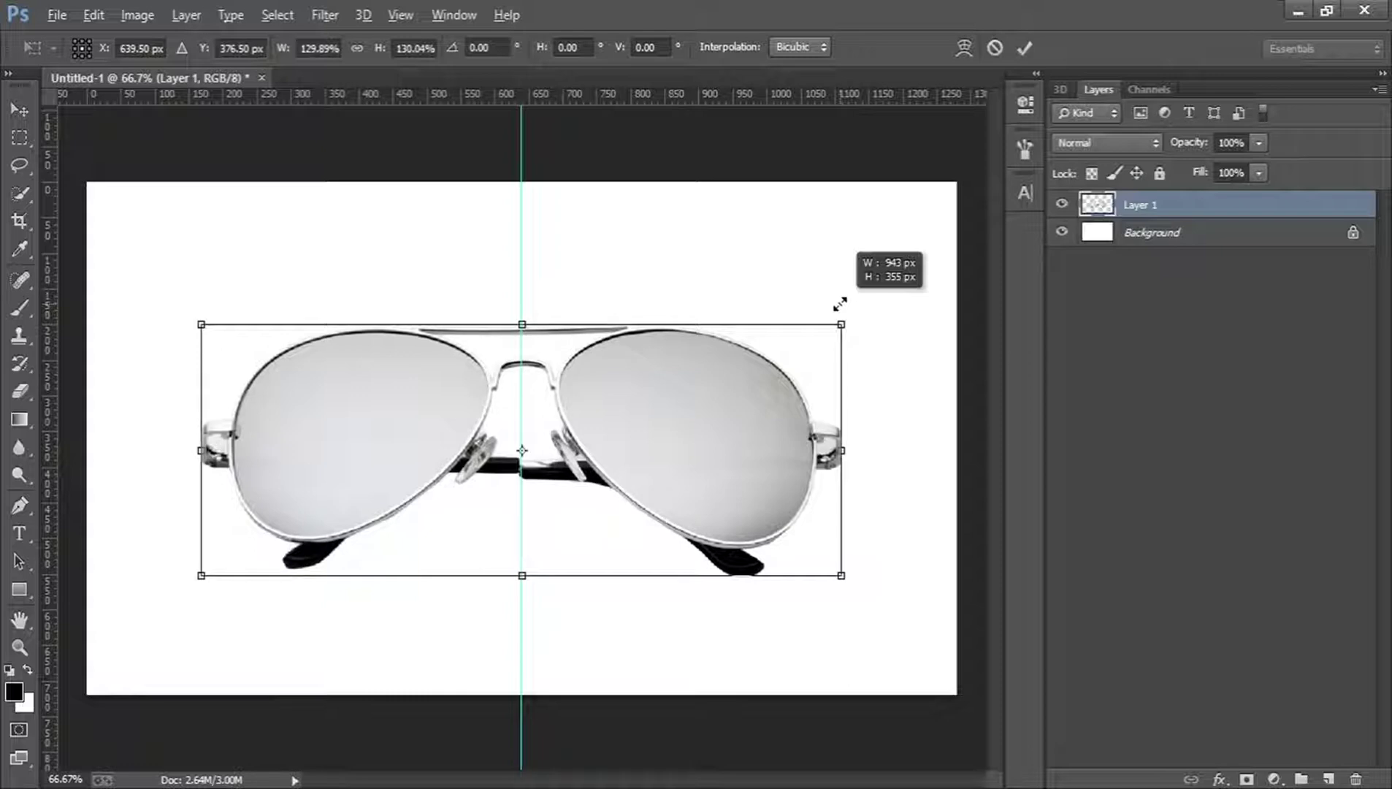
pyautogui.moveTo(840, 303); pyautogui.dragTo(841, 303)
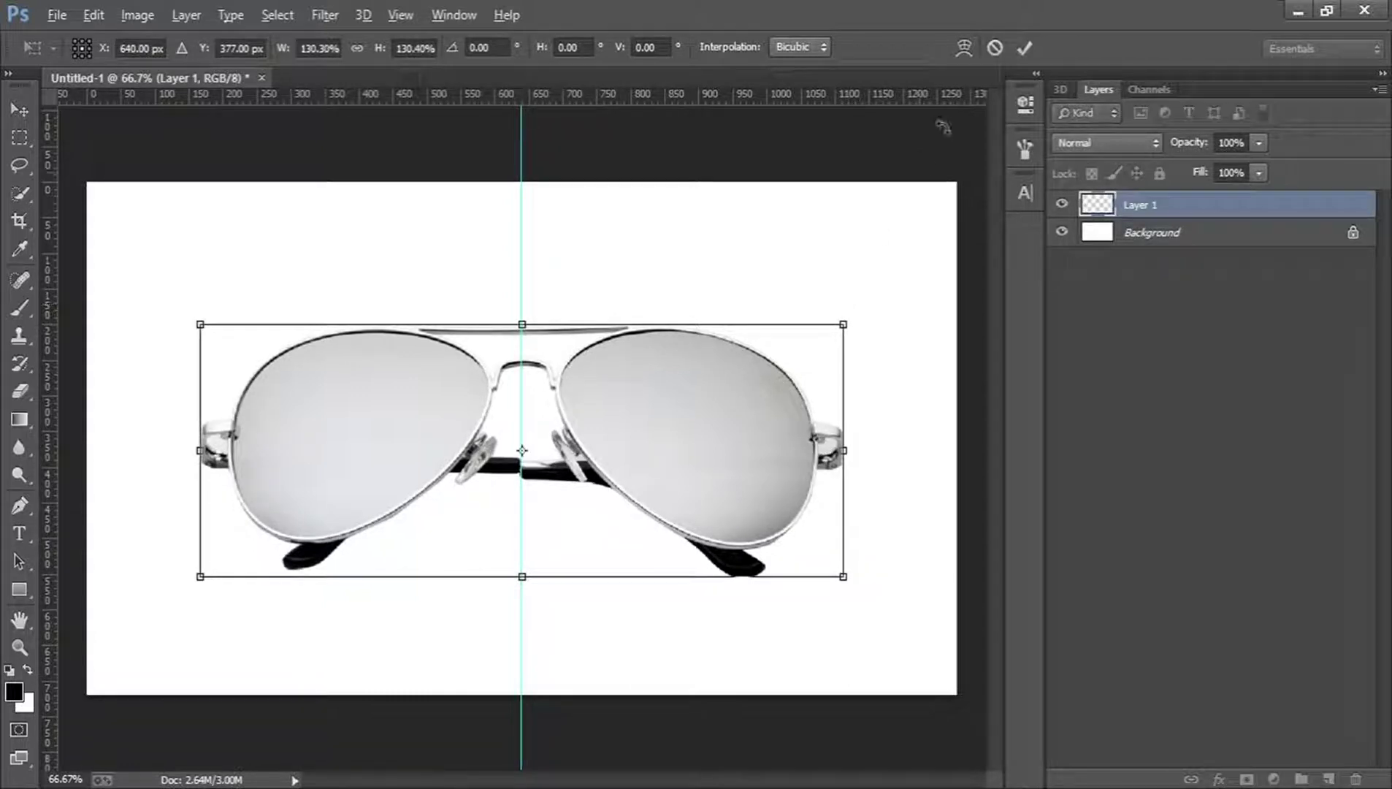
pyautogui.click(1026, 47)
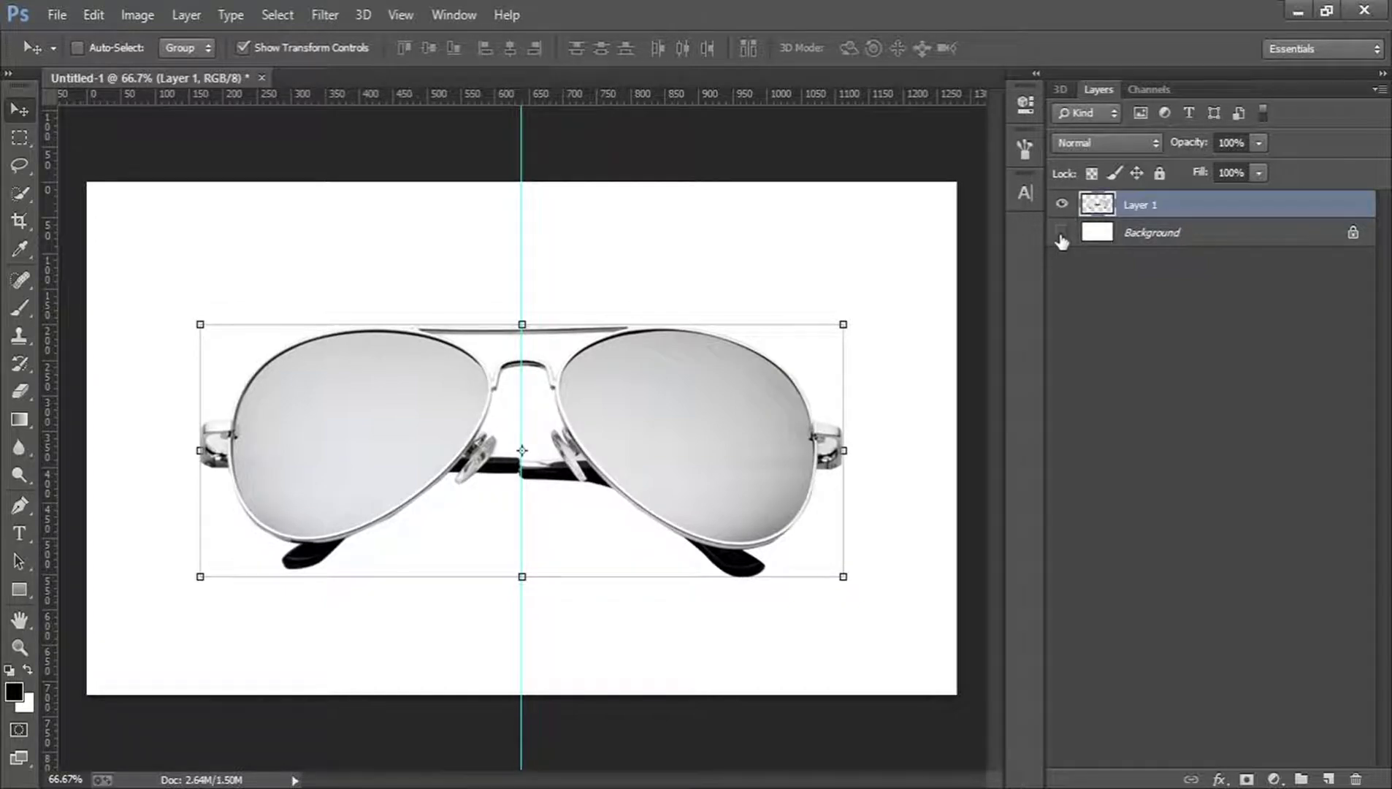
# Hide the Background layer and the rulers
pyautogui.click(1061, 233)
pyautogui.click(1083, 501)
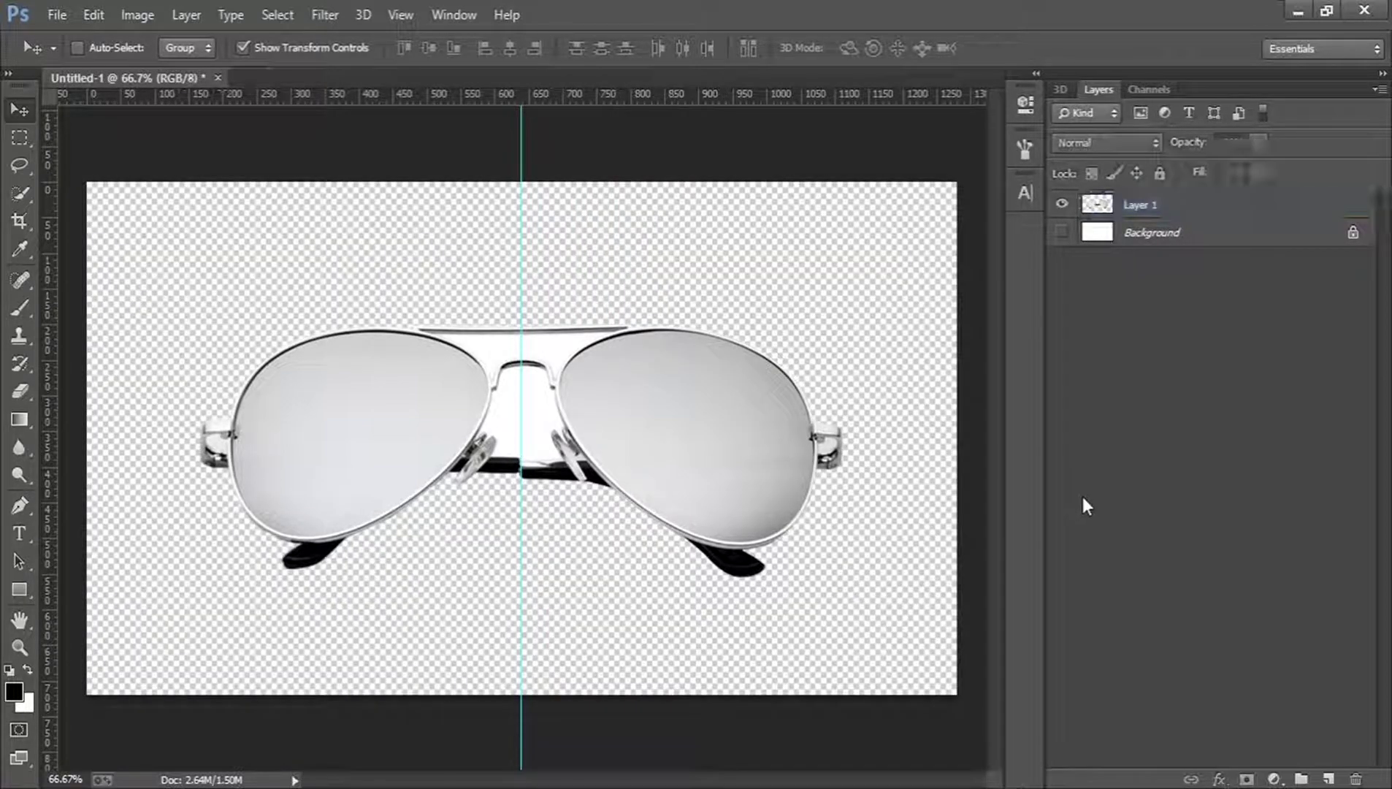
pyautogui.hotkey('ctrl', 'r')
# Try to select the white gap between the top bar and the nose bridge on Layer 1 with a smaller Quick Selection brush
pyautogui.press('z')
pyautogui.moveTo(504, 351); pyautogui.dragTo(599, 342)
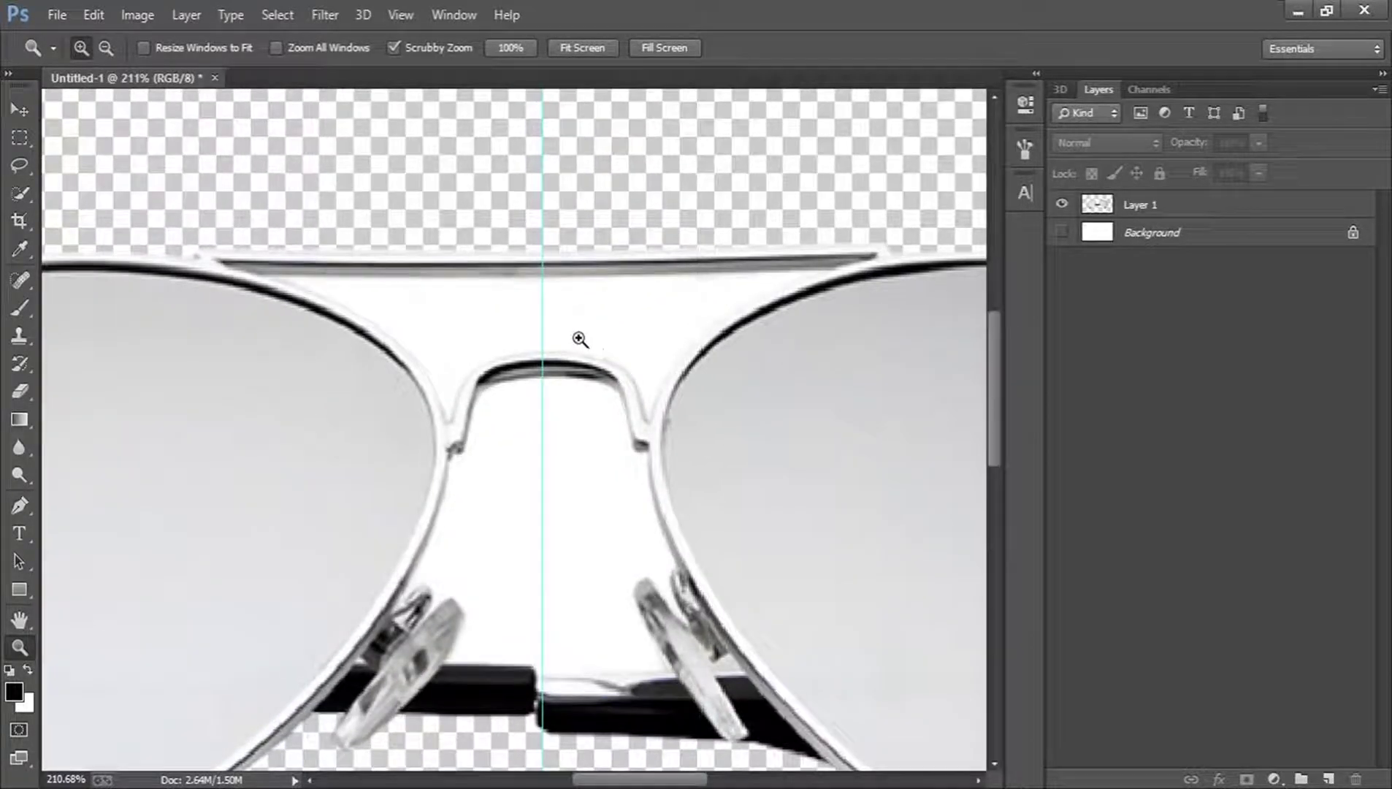
pyautogui.click(20, 193)
pyautogui.click(1099, 217)
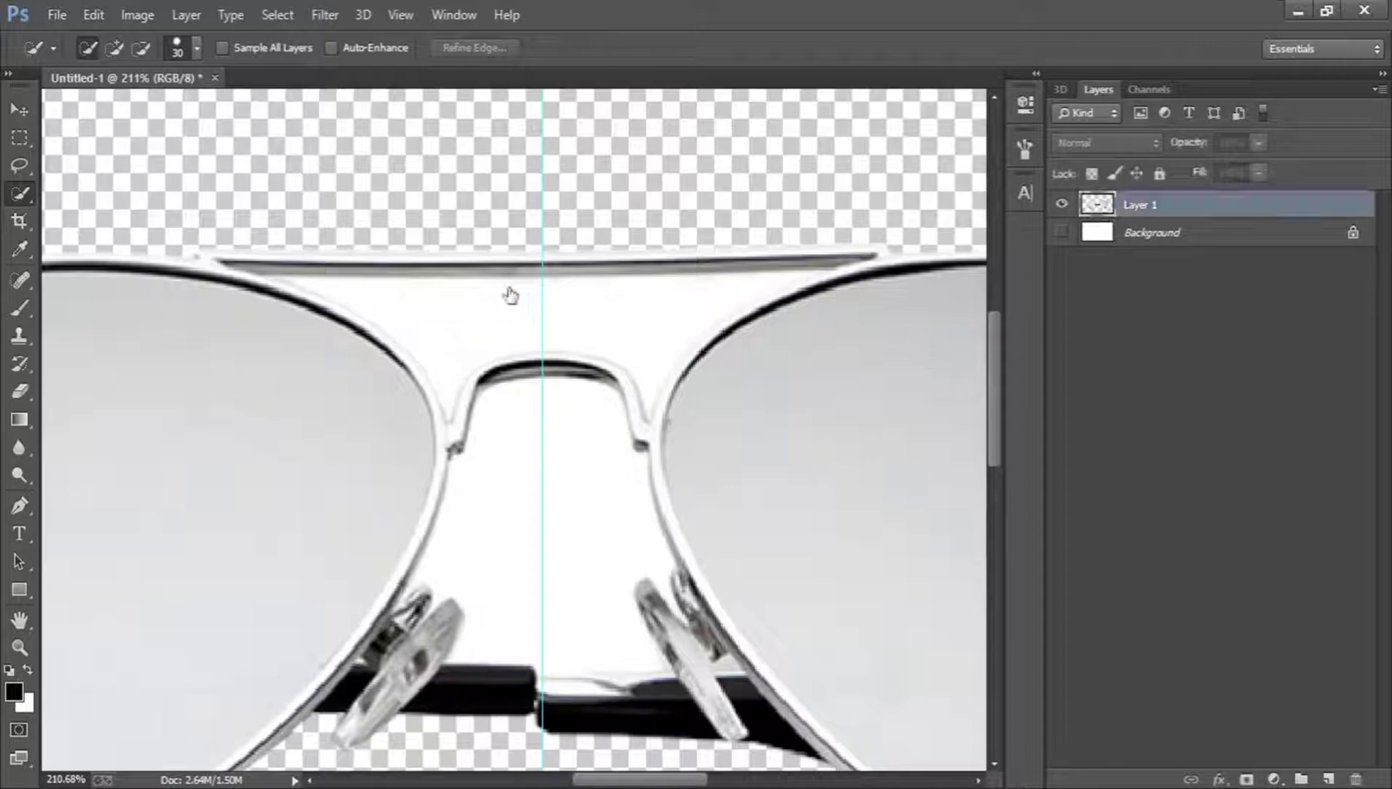
pyautogui.press('[')
pyautogui.press('[')
pyautogui.press('[')
pyautogui.press('[')
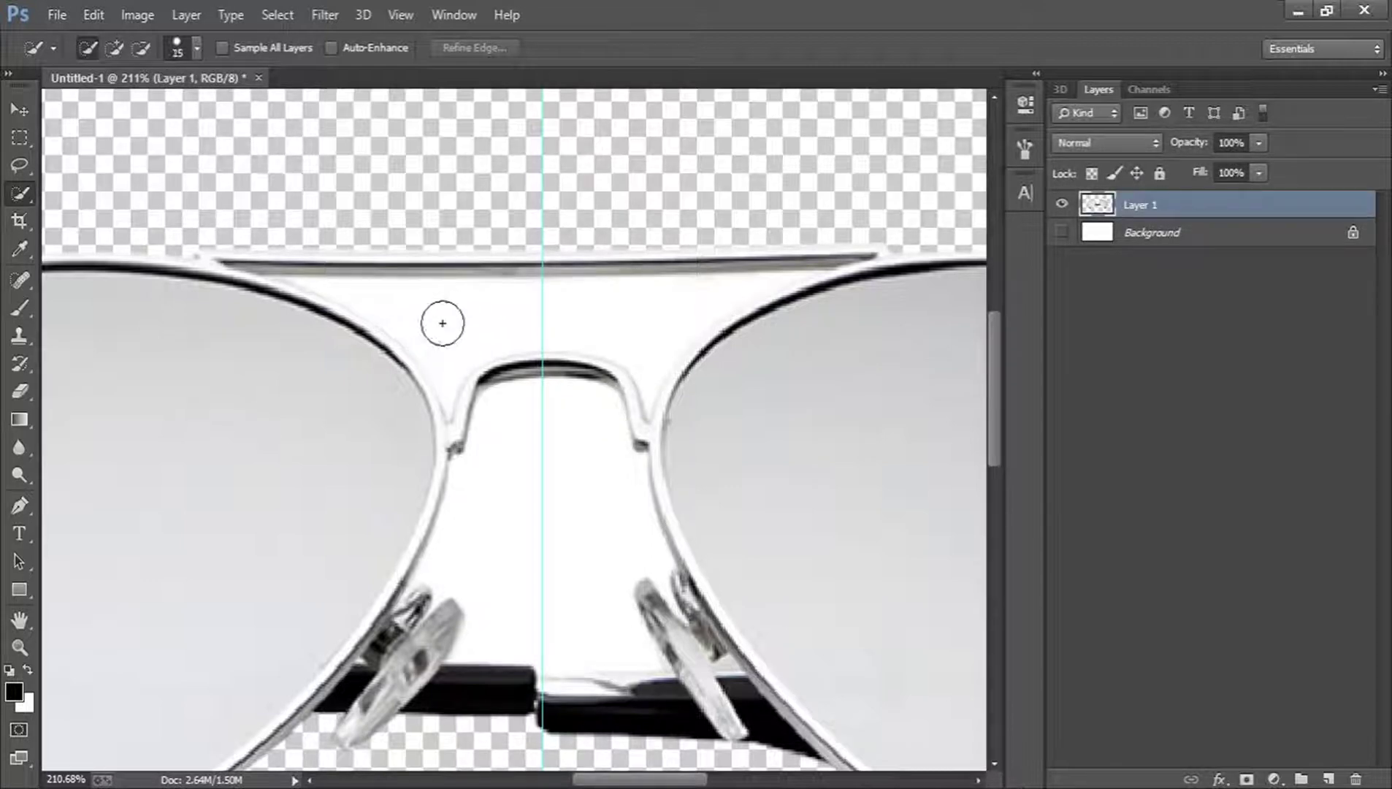
pyautogui.click(399, 299)
pyautogui.moveTo(567, 314); pyautogui.dragTo(652, 302)
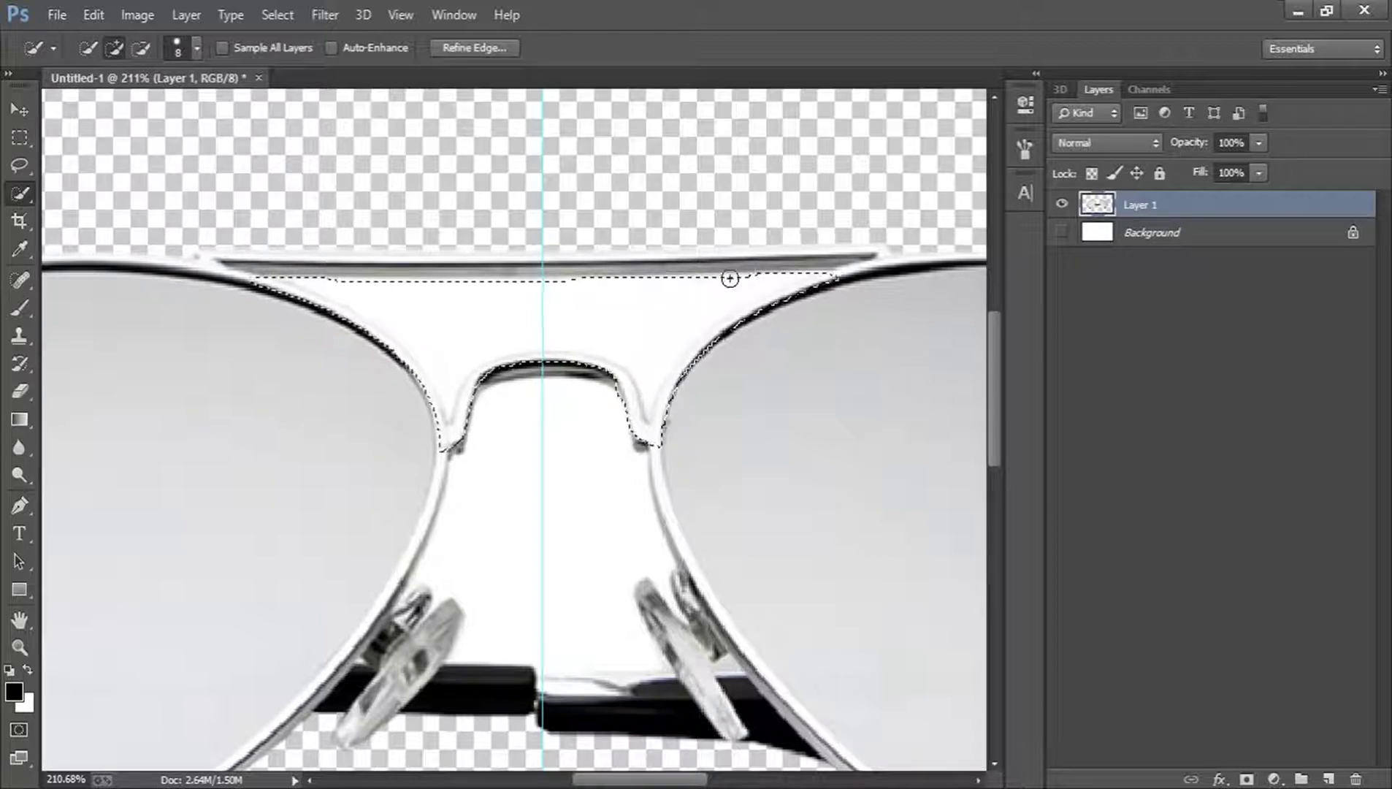
# Try to select the white gap below the top bar with the Magic Wand at tolerance 32, and clear the selection
pyautogui.moveTo(20, 193); pyautogui.dragTo(91, 200)
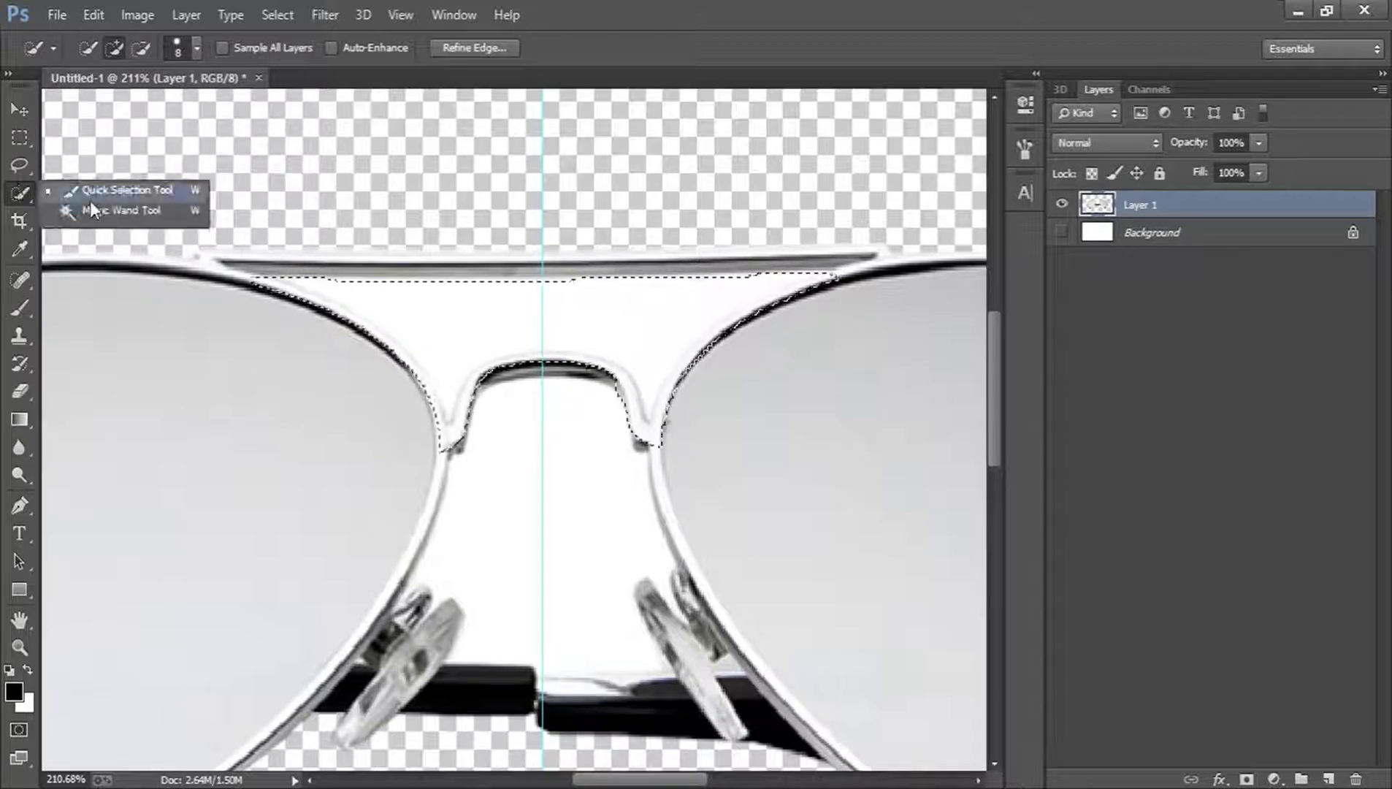
pyautogui.click(93, 211)
pyautogui.click(495, 314)
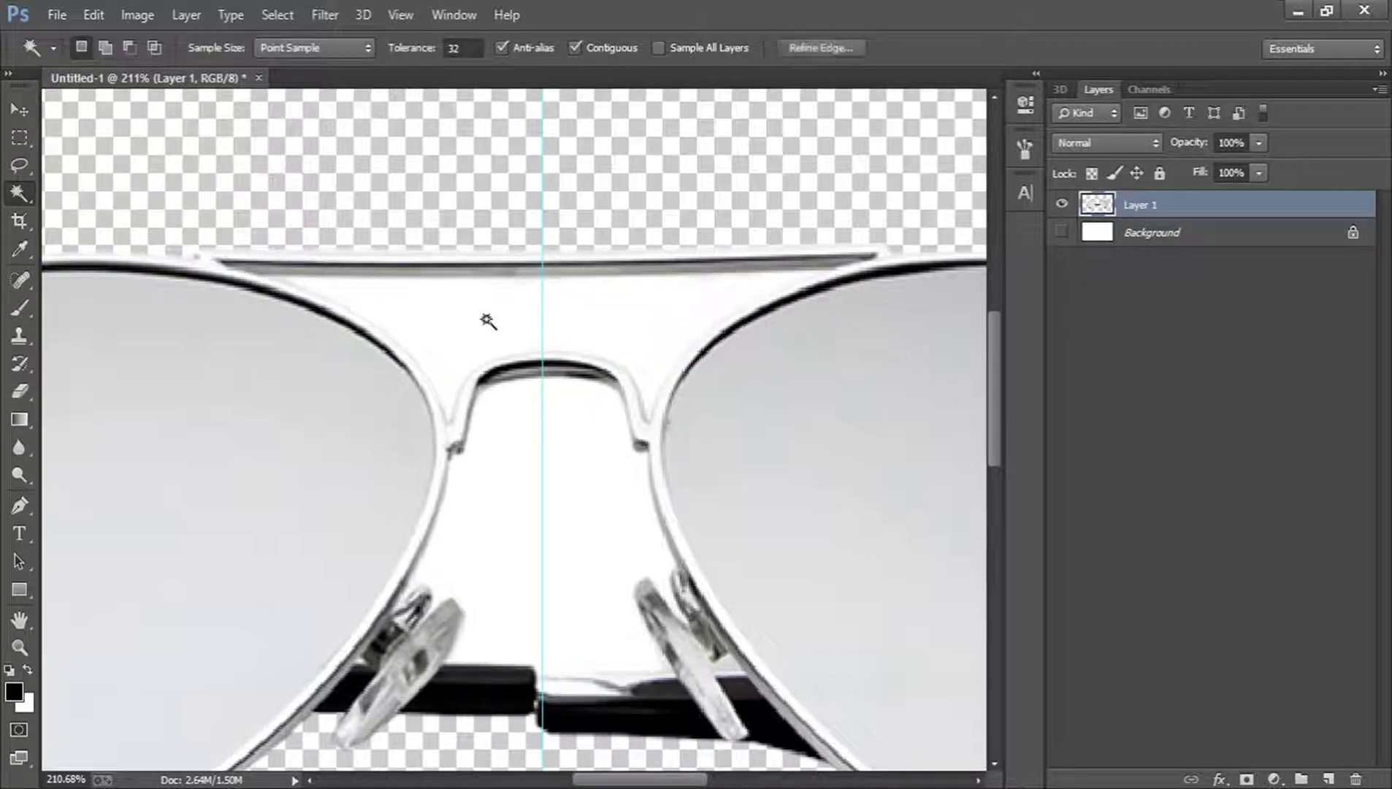
pyautogui.hotkey('ctrl', 'd')
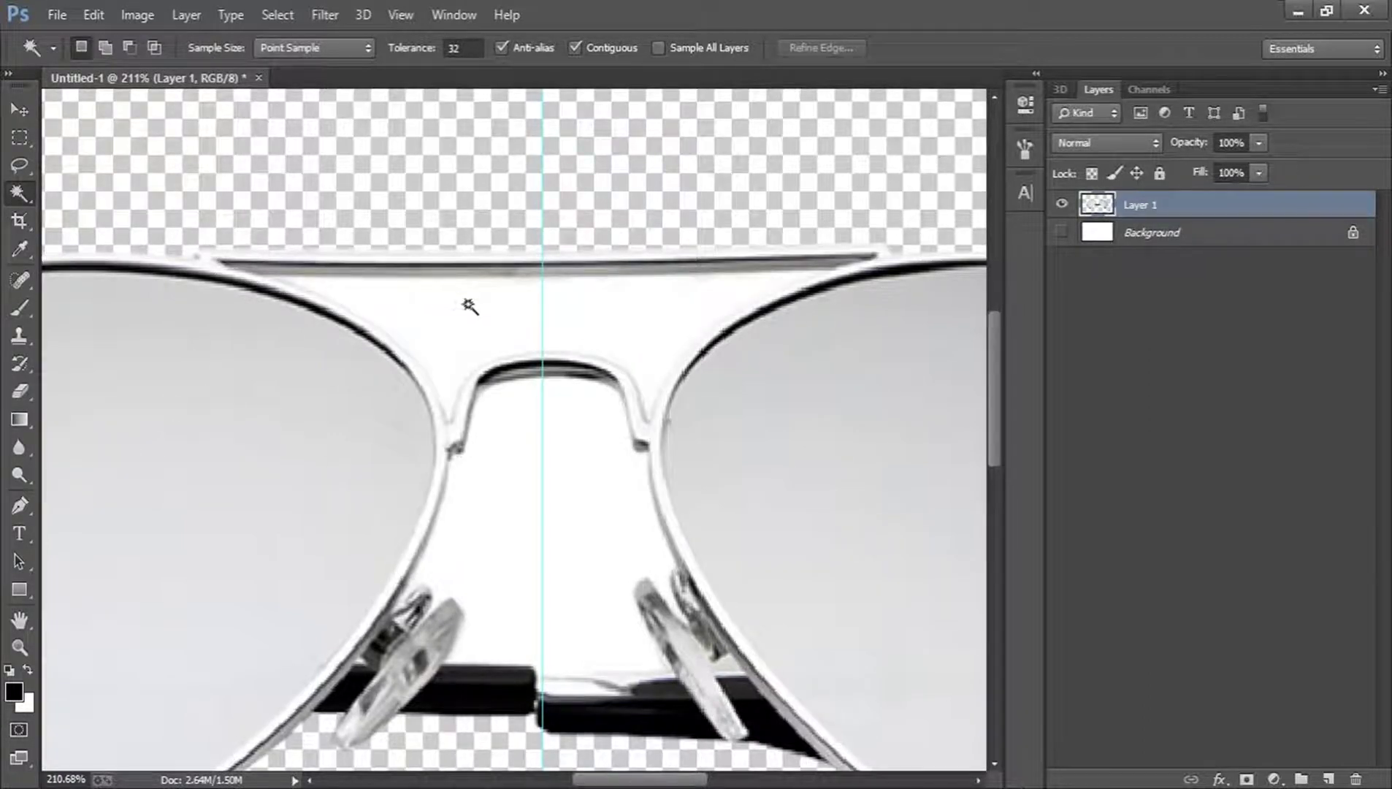
pyautogui.click(490, 308)
pyautogui.hotkey('ctrl', 'd')
# Trace a closed Pen tool path around the white gap between the top bar, the nose bridge and the two lens rims
pyautogui.click(30, 513)
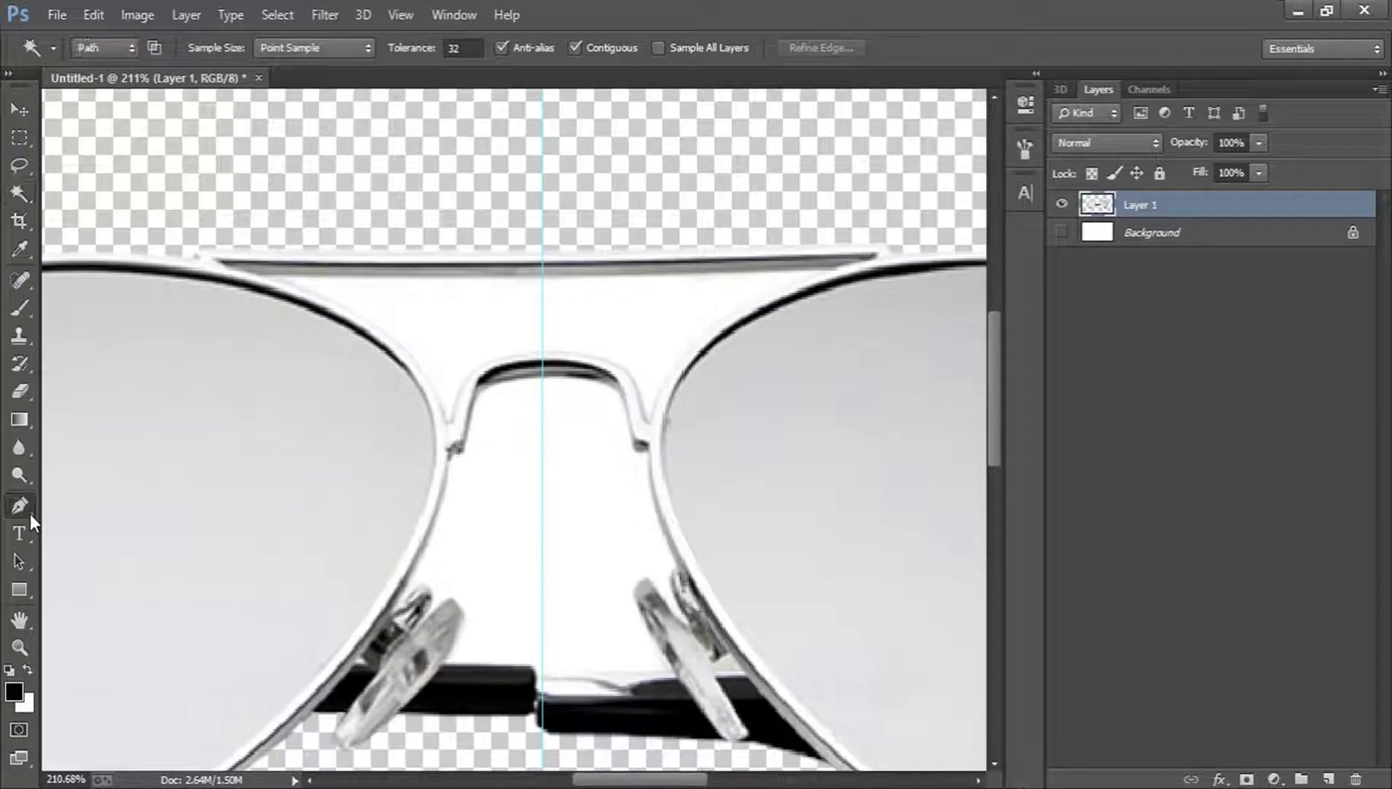
pyautogui.click(448, 422)
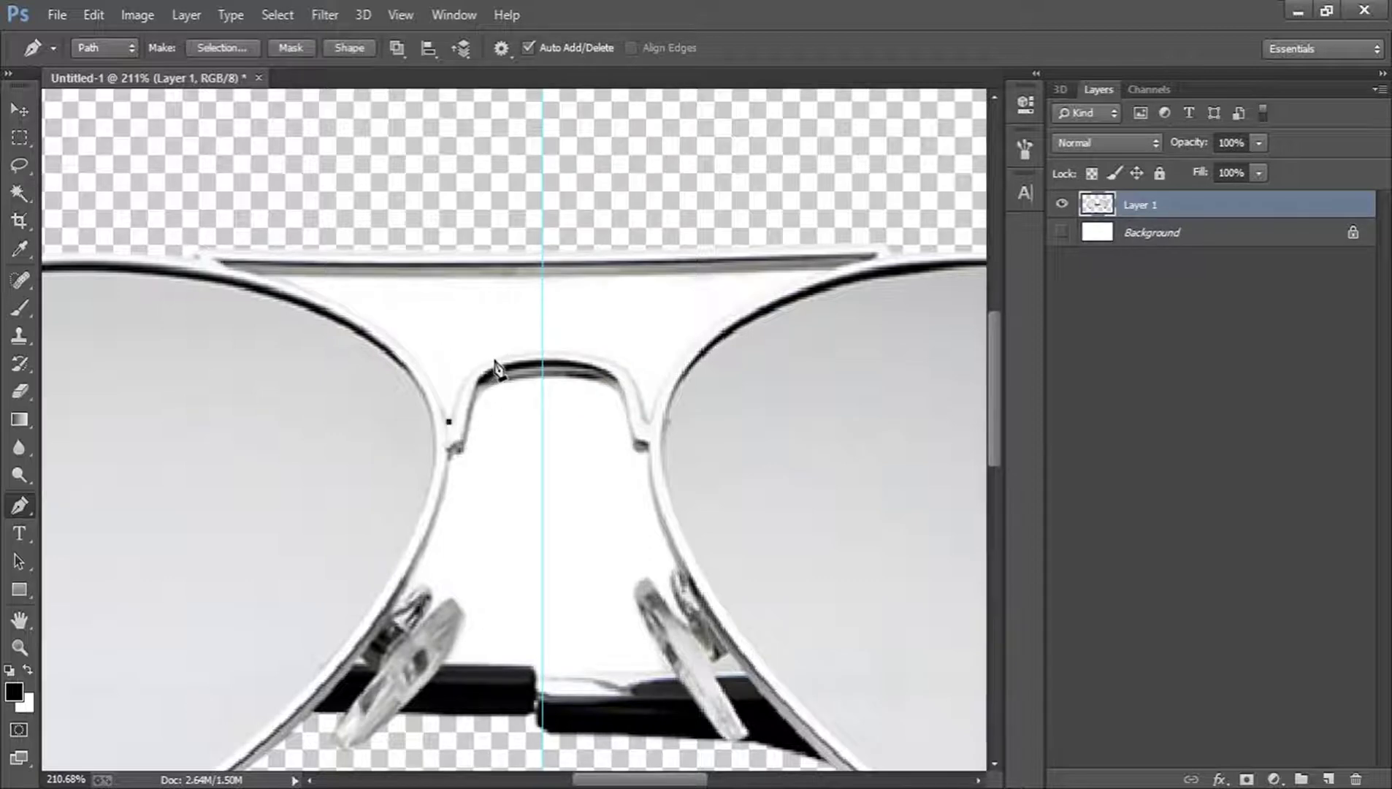
pyautogui.moveTo(495, 360); pyautogui.dragTo(646, 420)
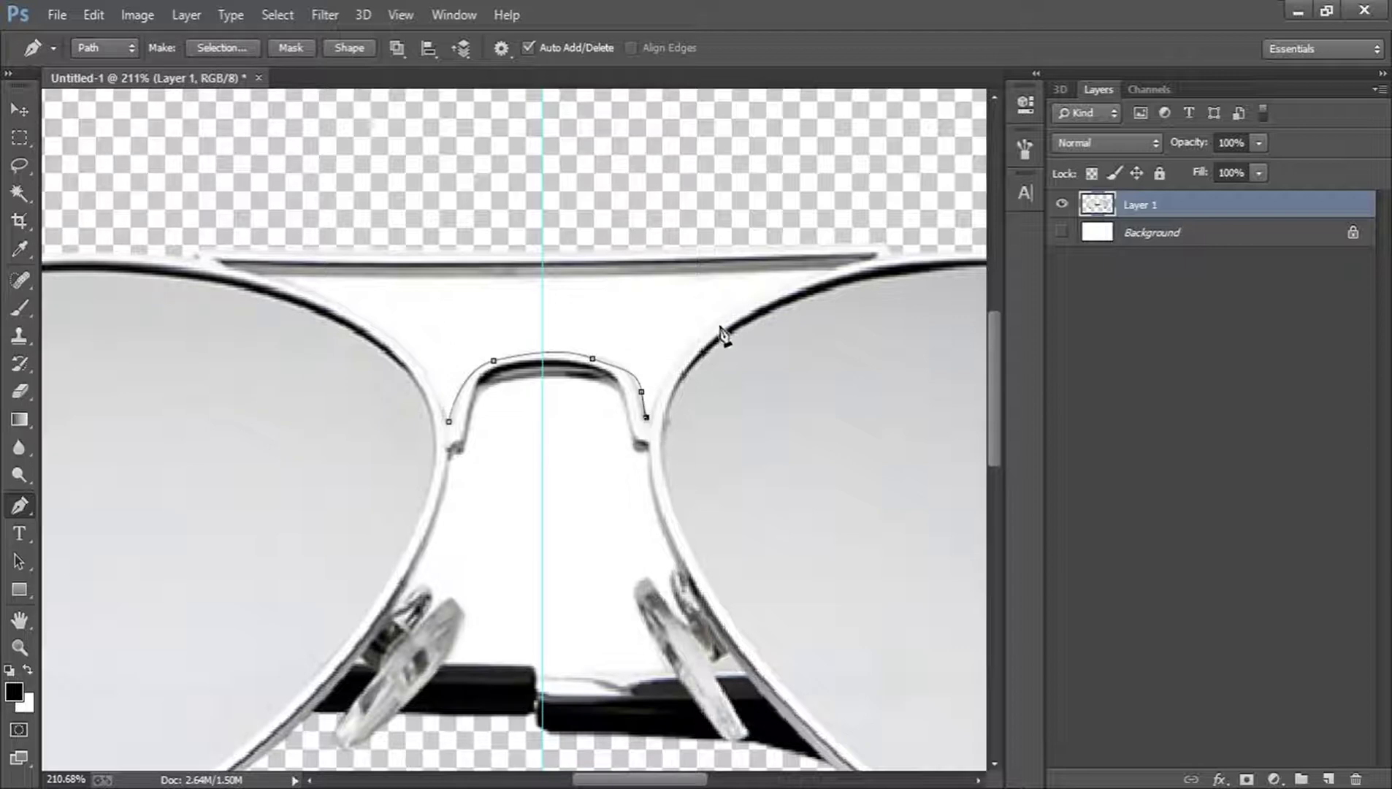
pyautogui.moveTo(723, 314); pyautogui.dragTo(749, 301)
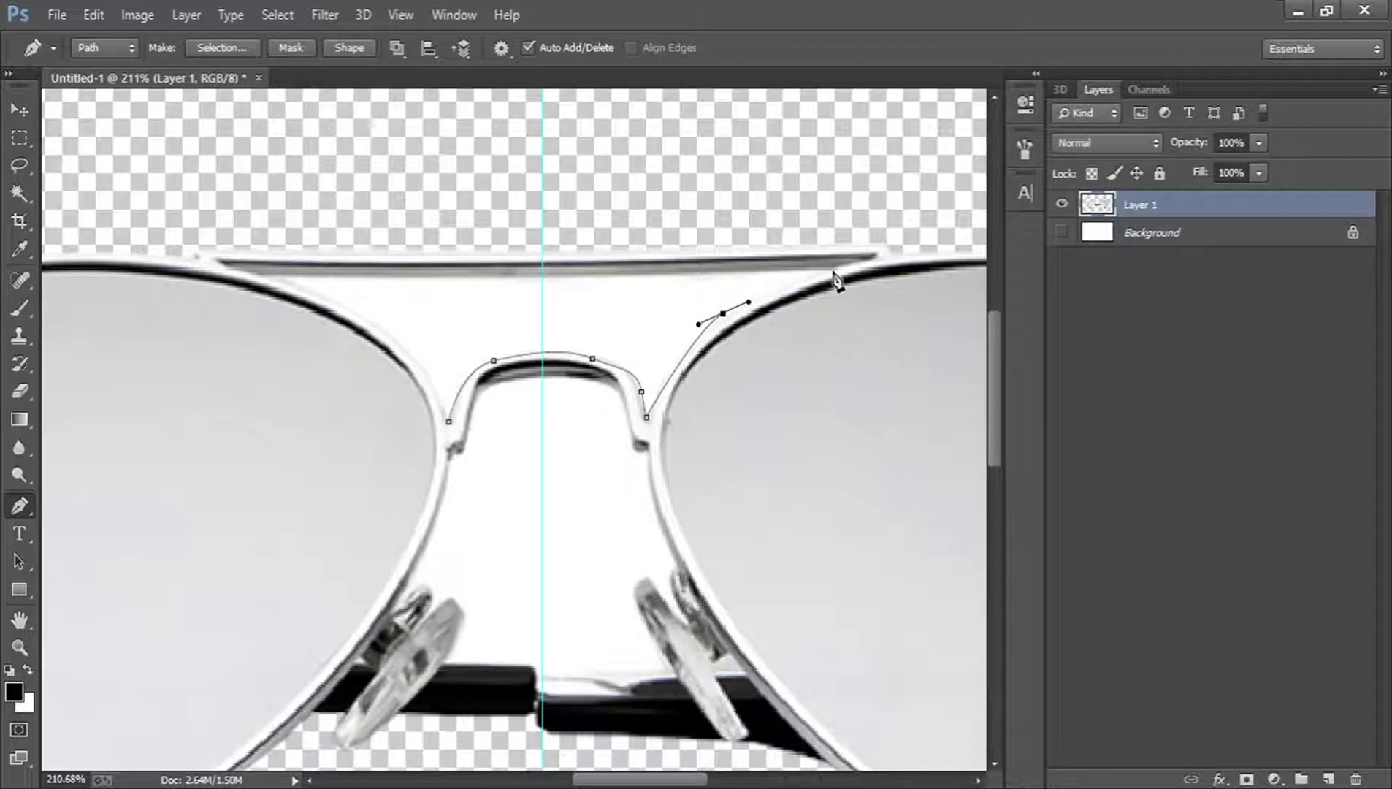
pyautogui.moveTo(833, 273); pyautogui.dragTo(818, 277)
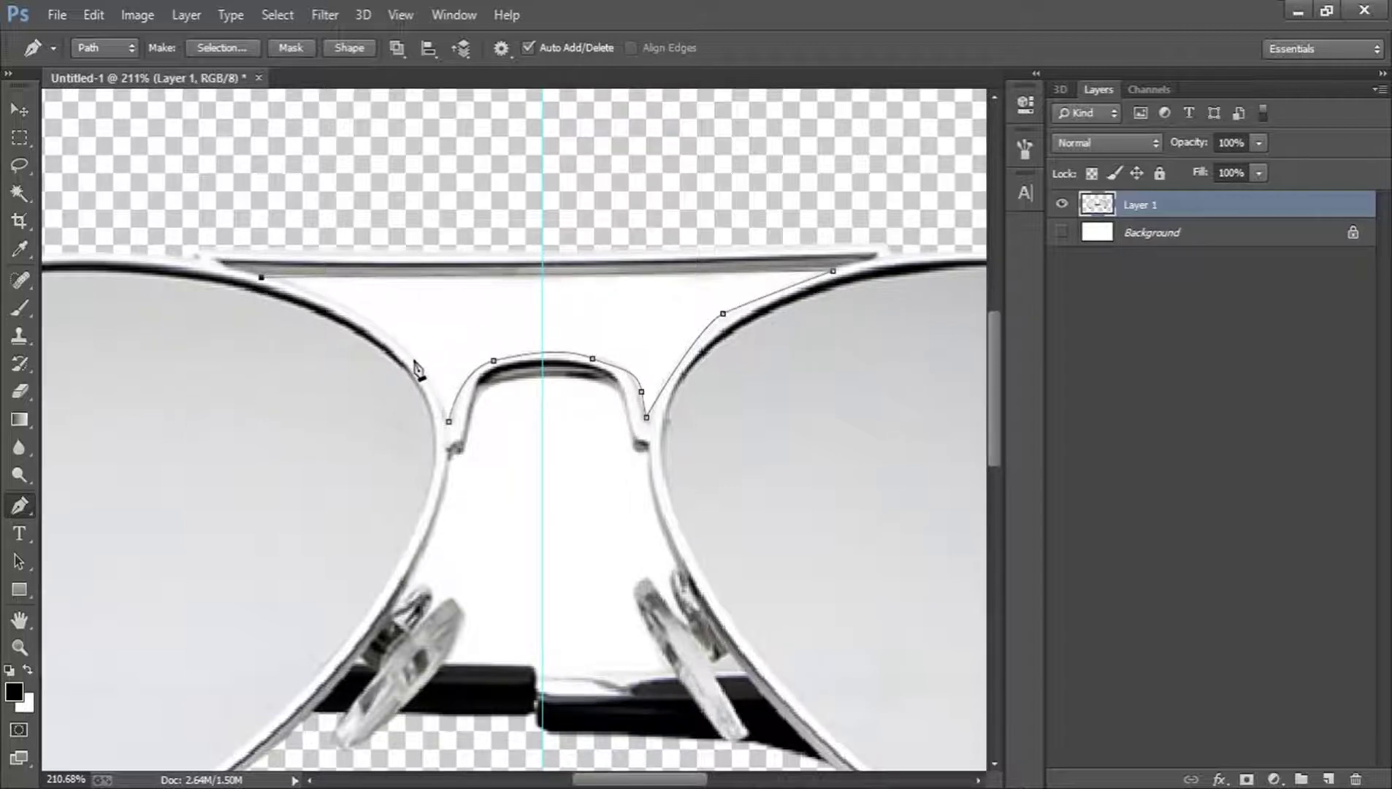
pyautogui.moveTo(424, 379); pyautogui.dragTo(438, 412)
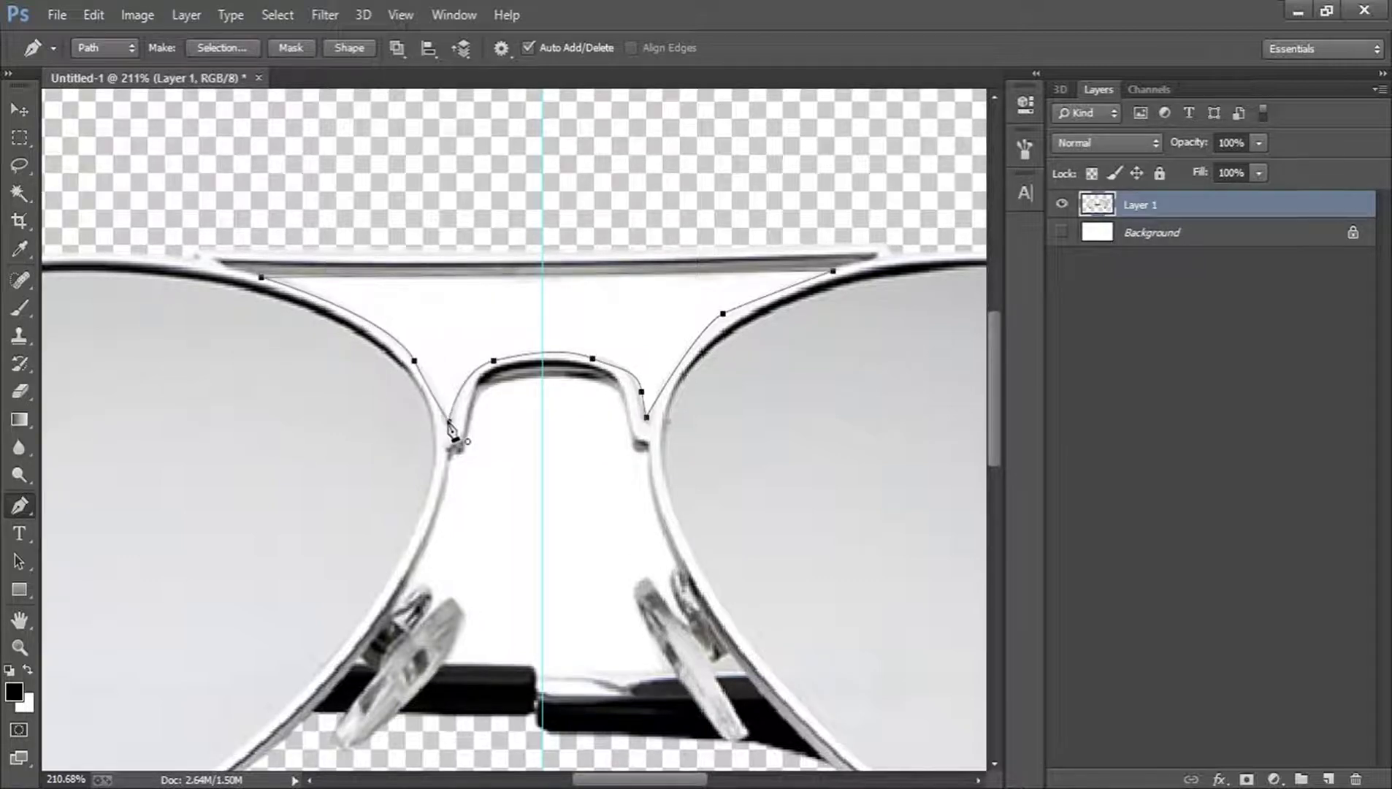
# Convert the closed path into a selection and delete the white area inside it from Layer 1
pyautogui.rightClick(571, 428)
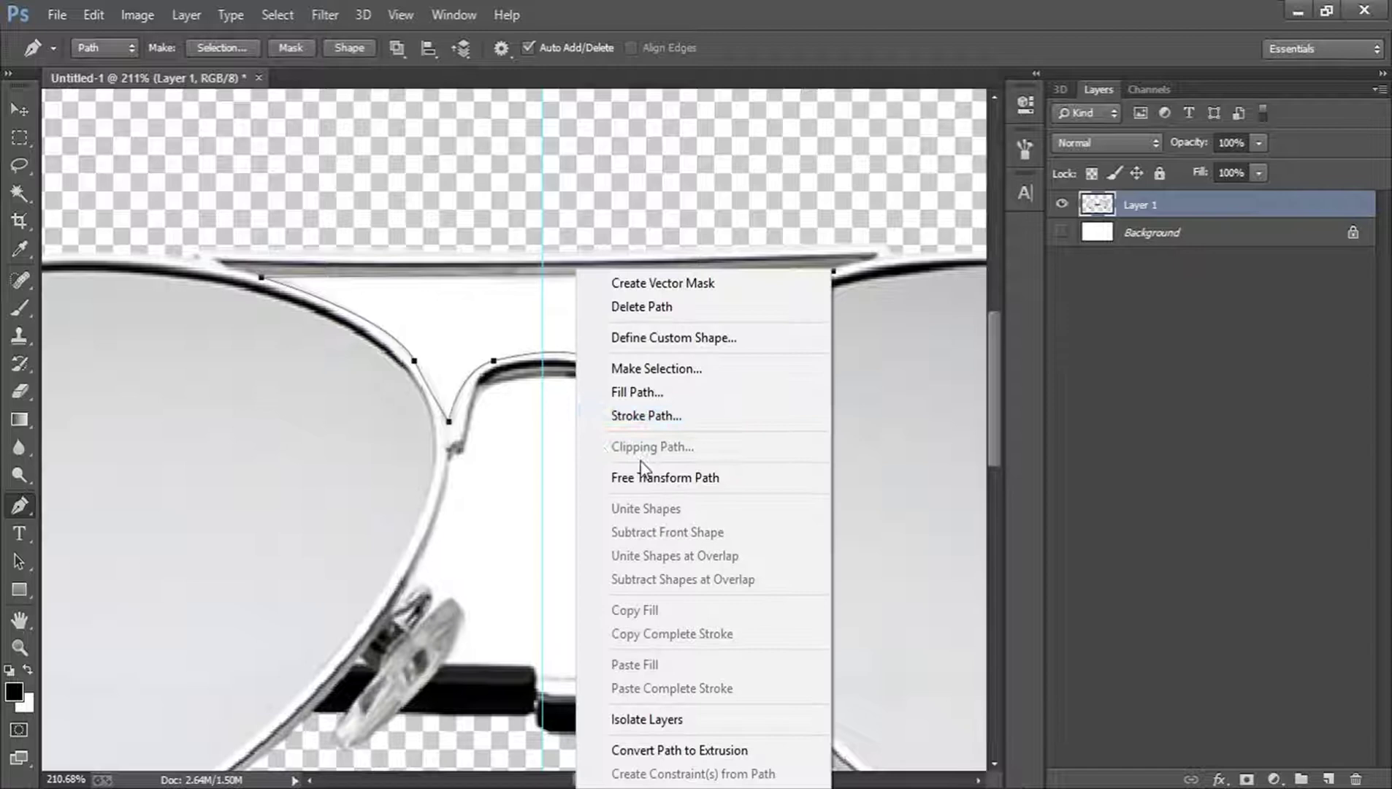
pyautogui.click(657, 367)
pyautogui.click(802, 228)
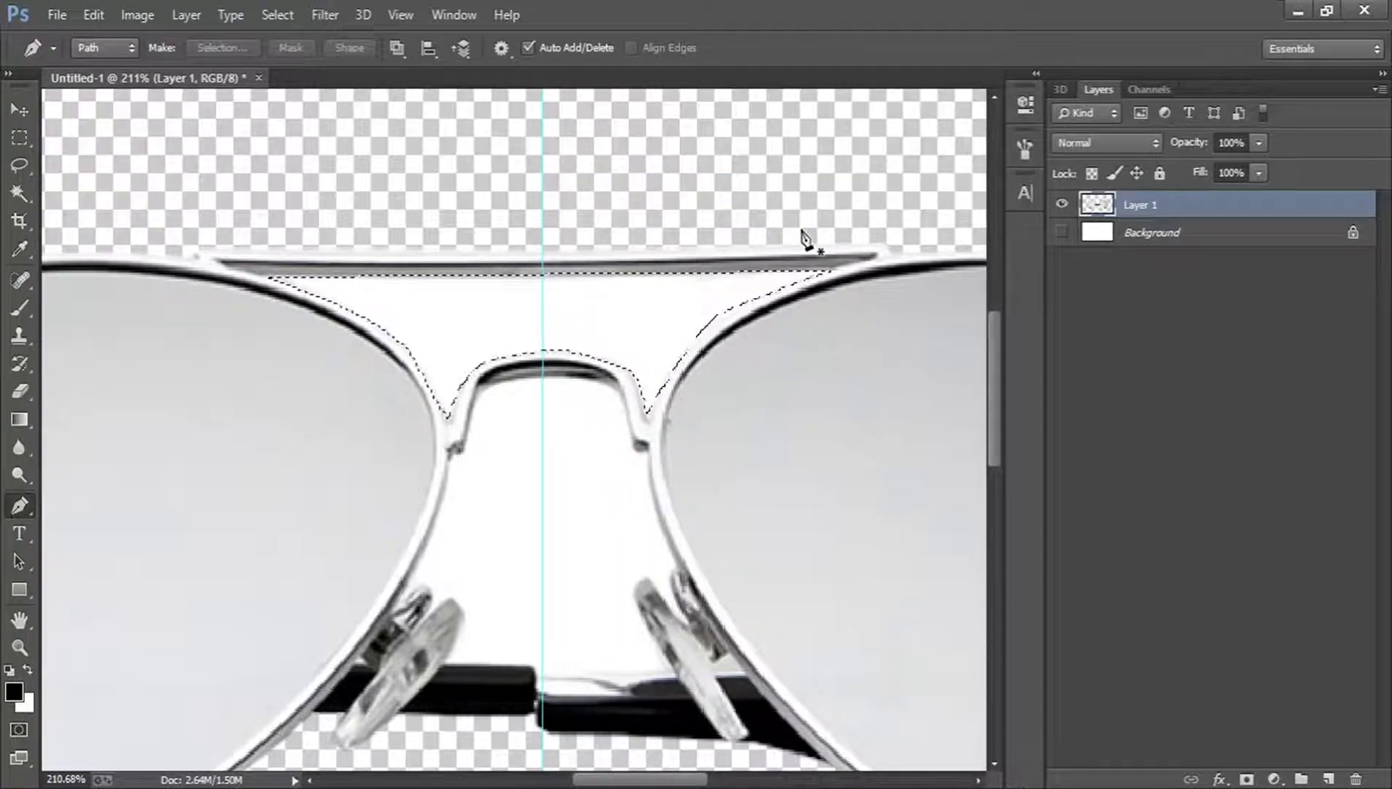
pyautogui.press('Delete')
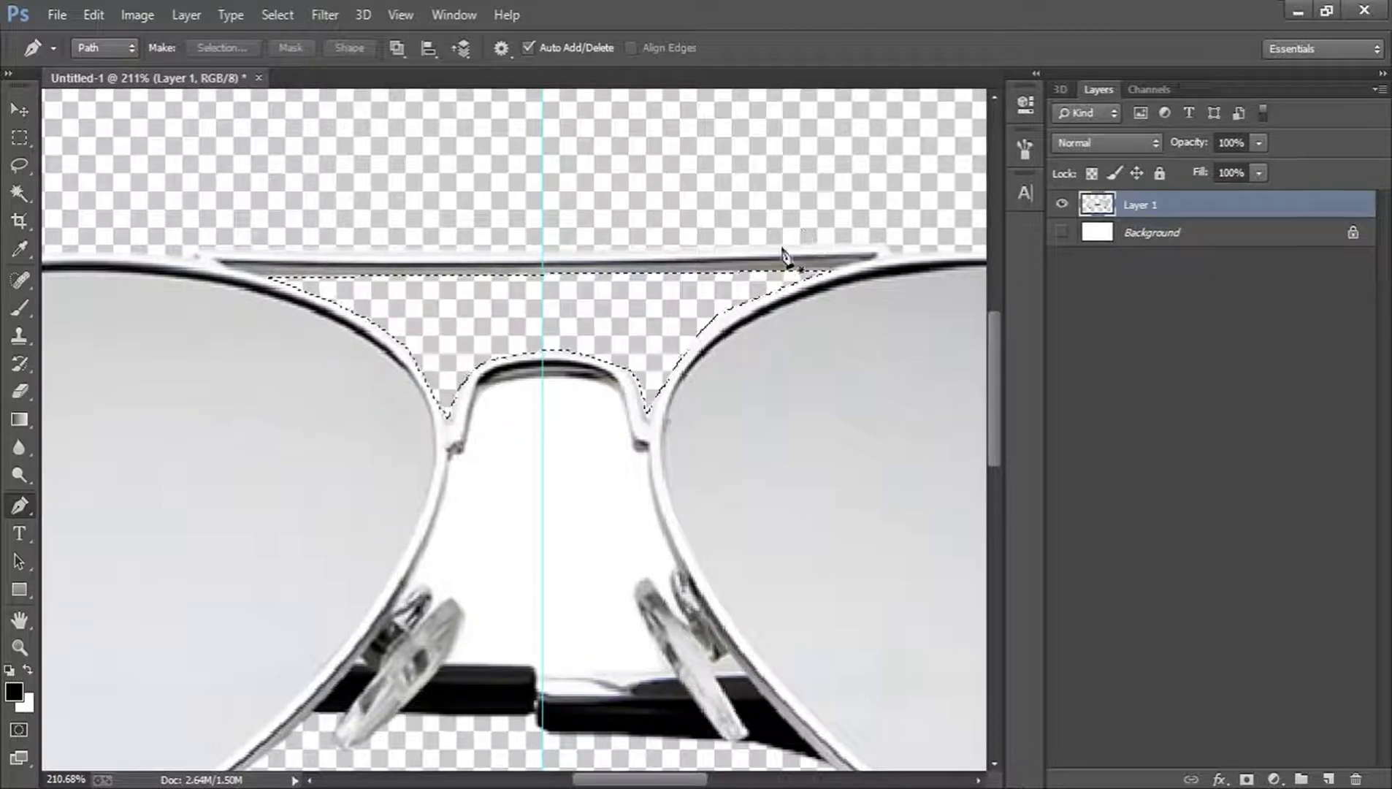
# Trace a closed Pen tool path around the white area below the nose bridge, following the lens rims, nose pads and folded temple arms
pyautogui.scroll(-2, 581, 429)
pyautogui.scroll(-1, 577, 433)
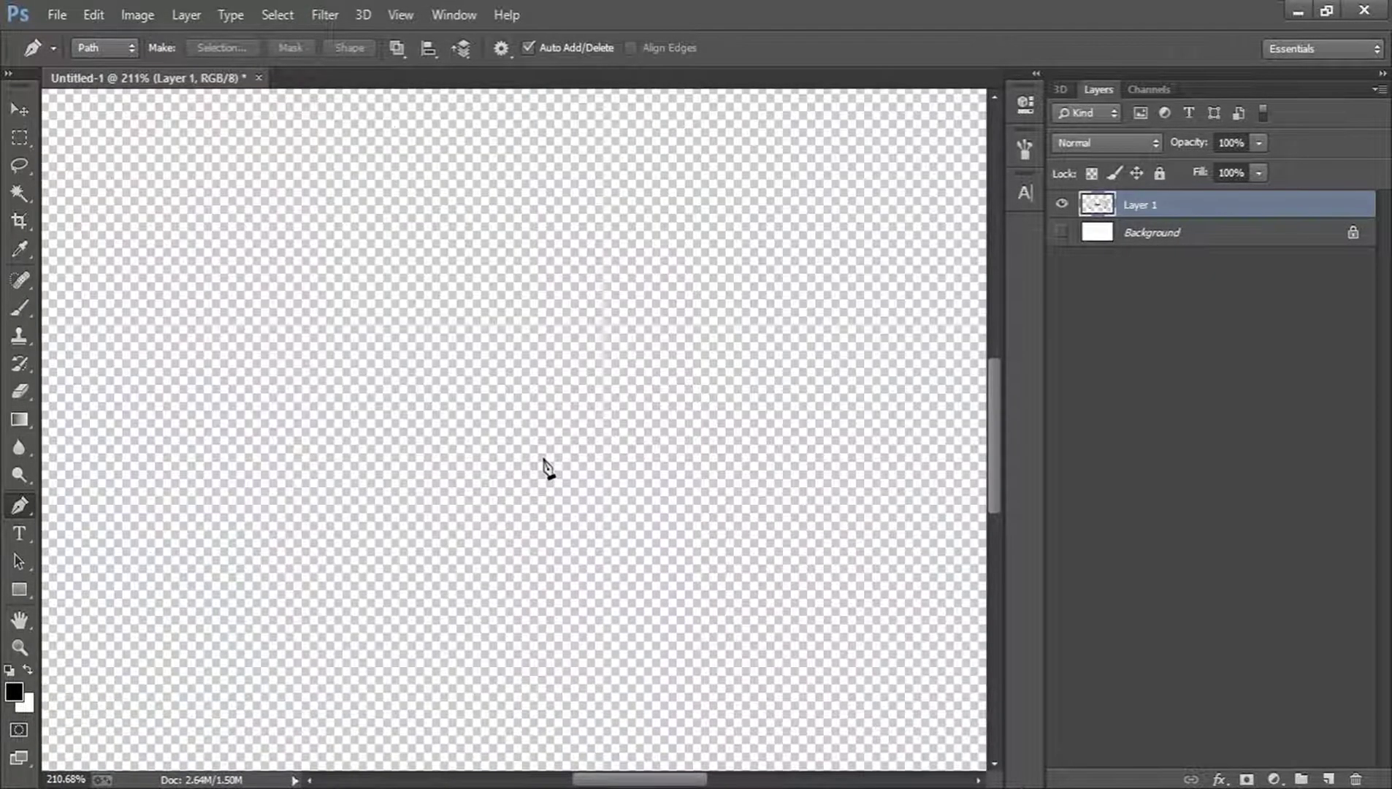
pyautogui.click(531, 458)
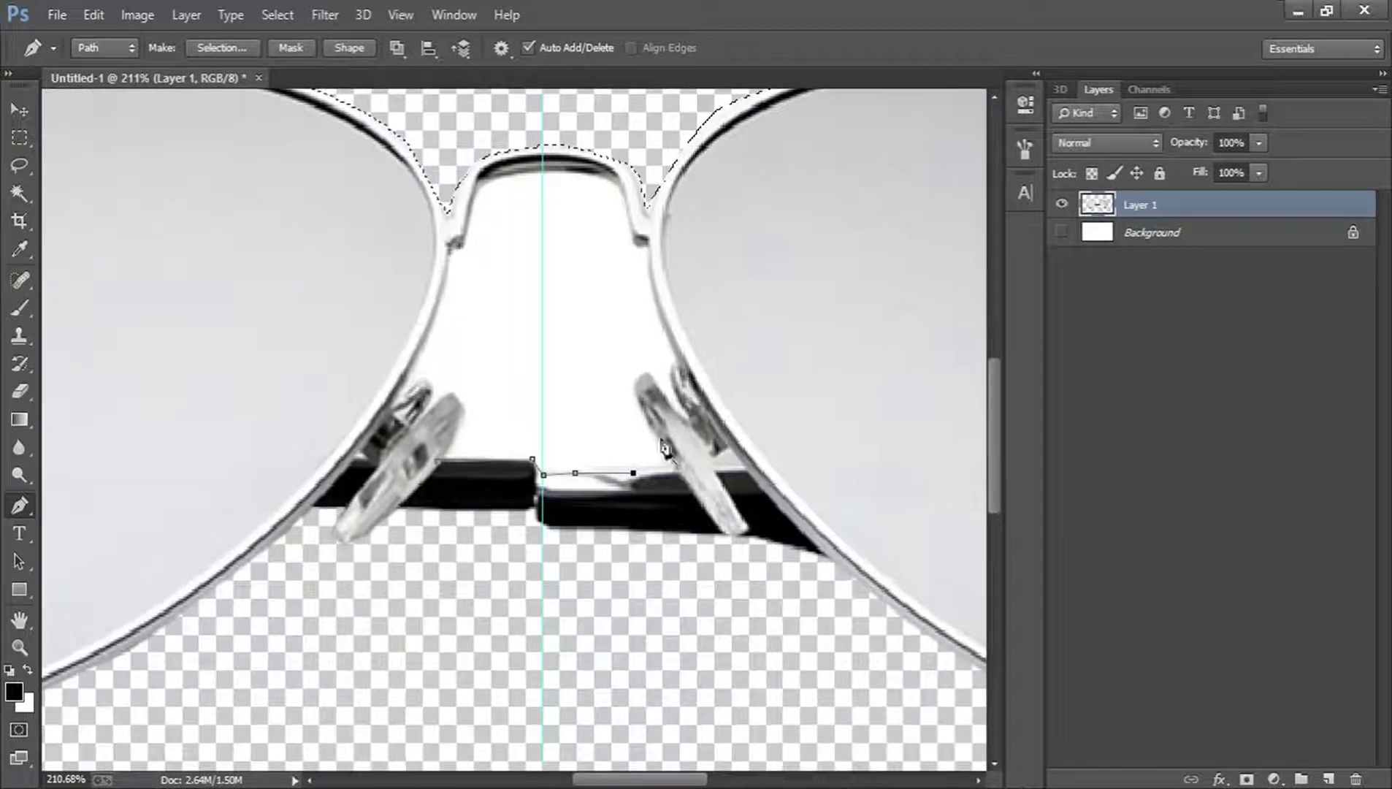
pyautogui.click(669, 463)
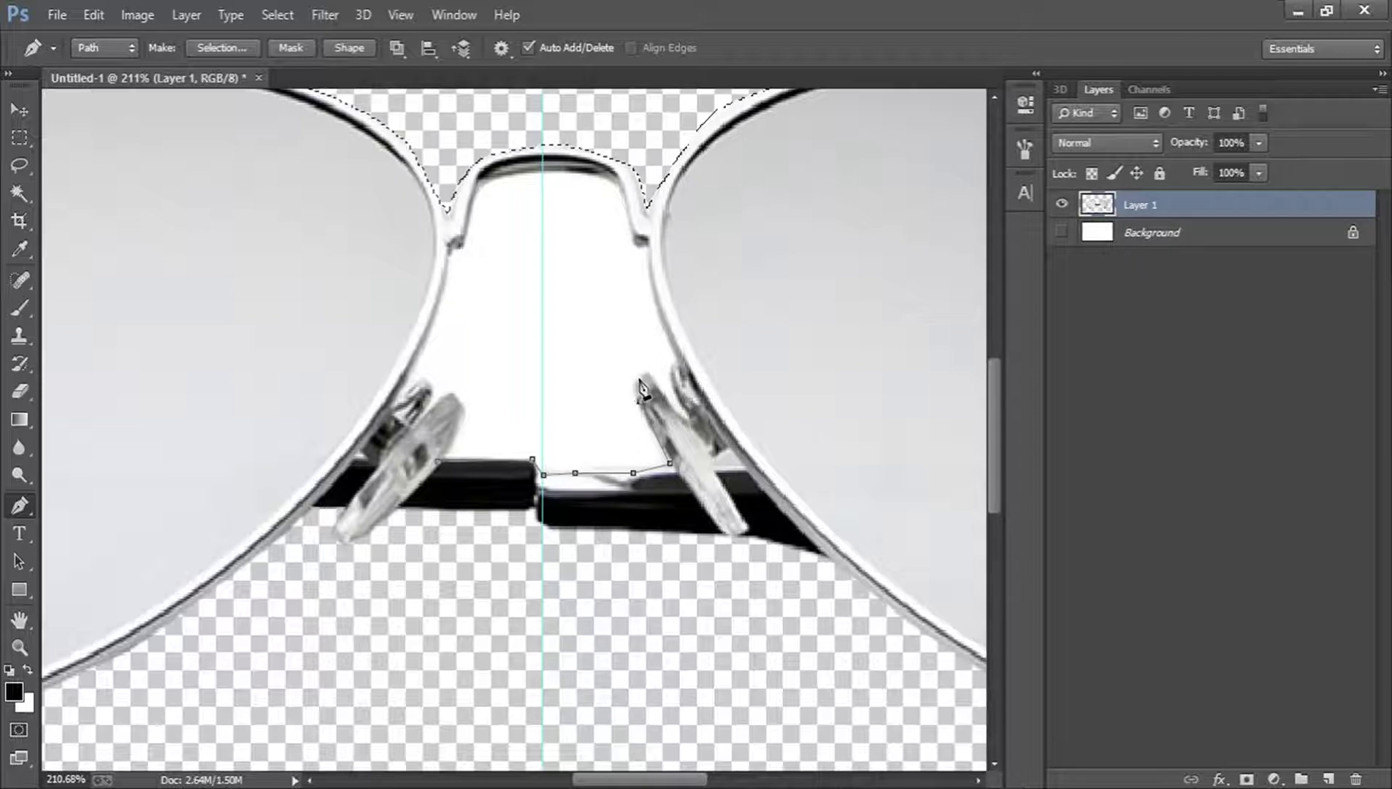
pyautogui.click(644, 376)
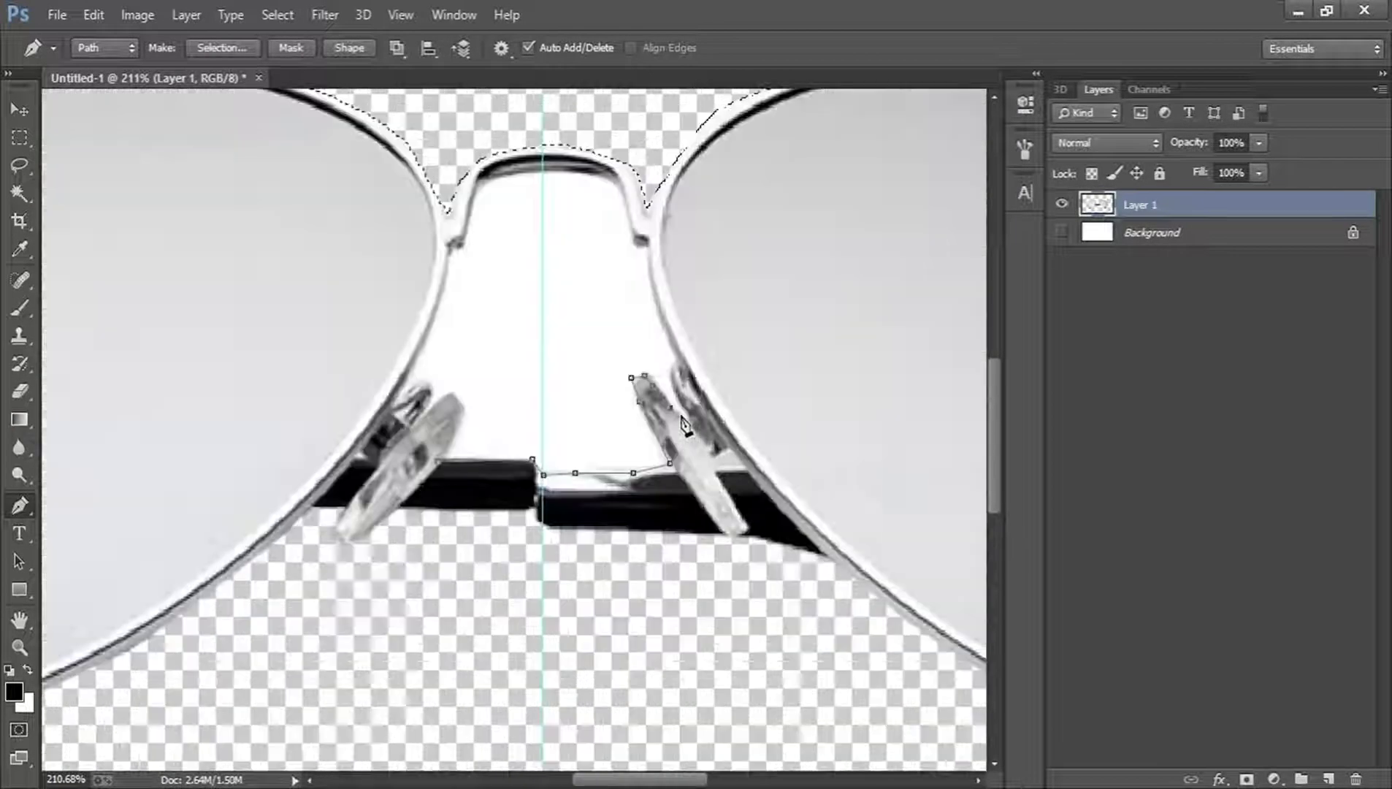
pyautogui.click(681, 414)
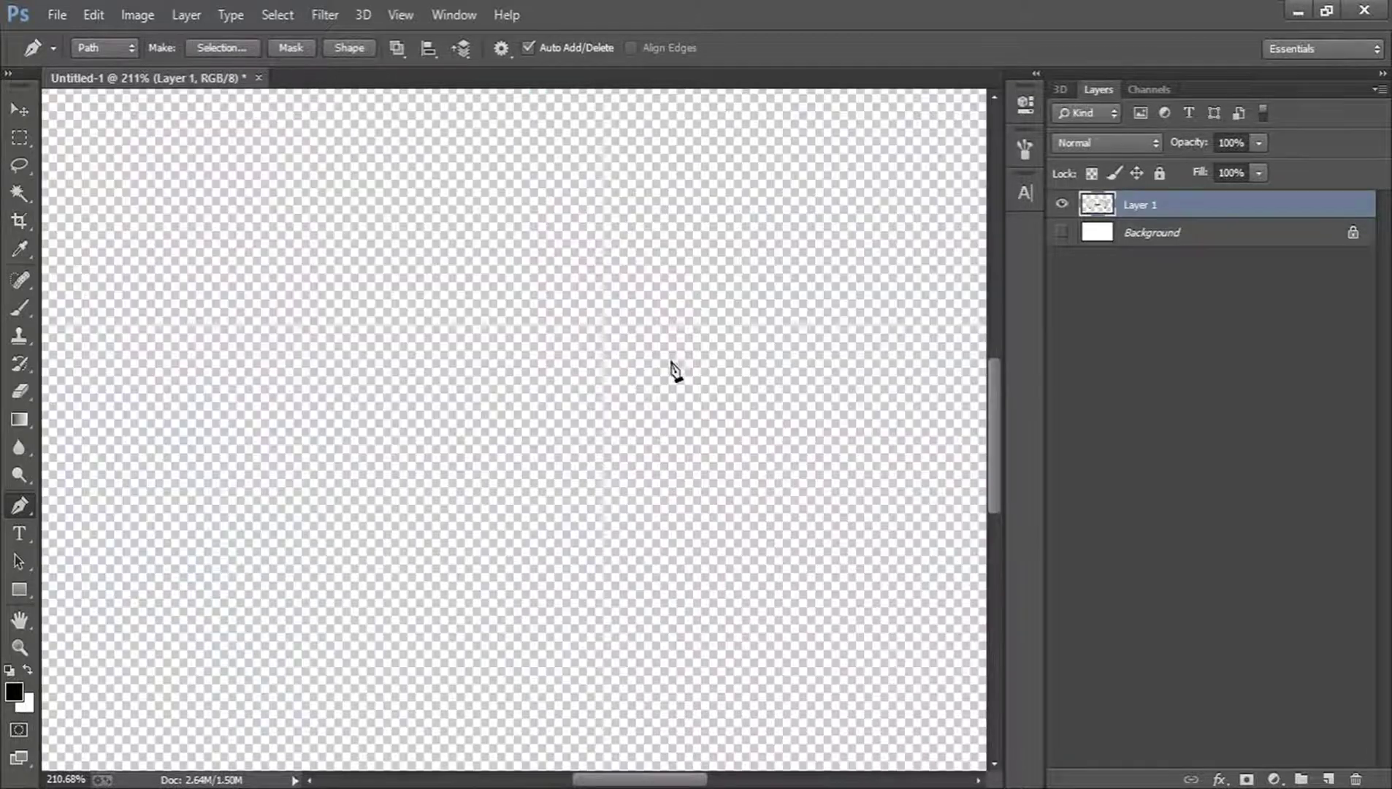
pyautogui.click(672, 366)
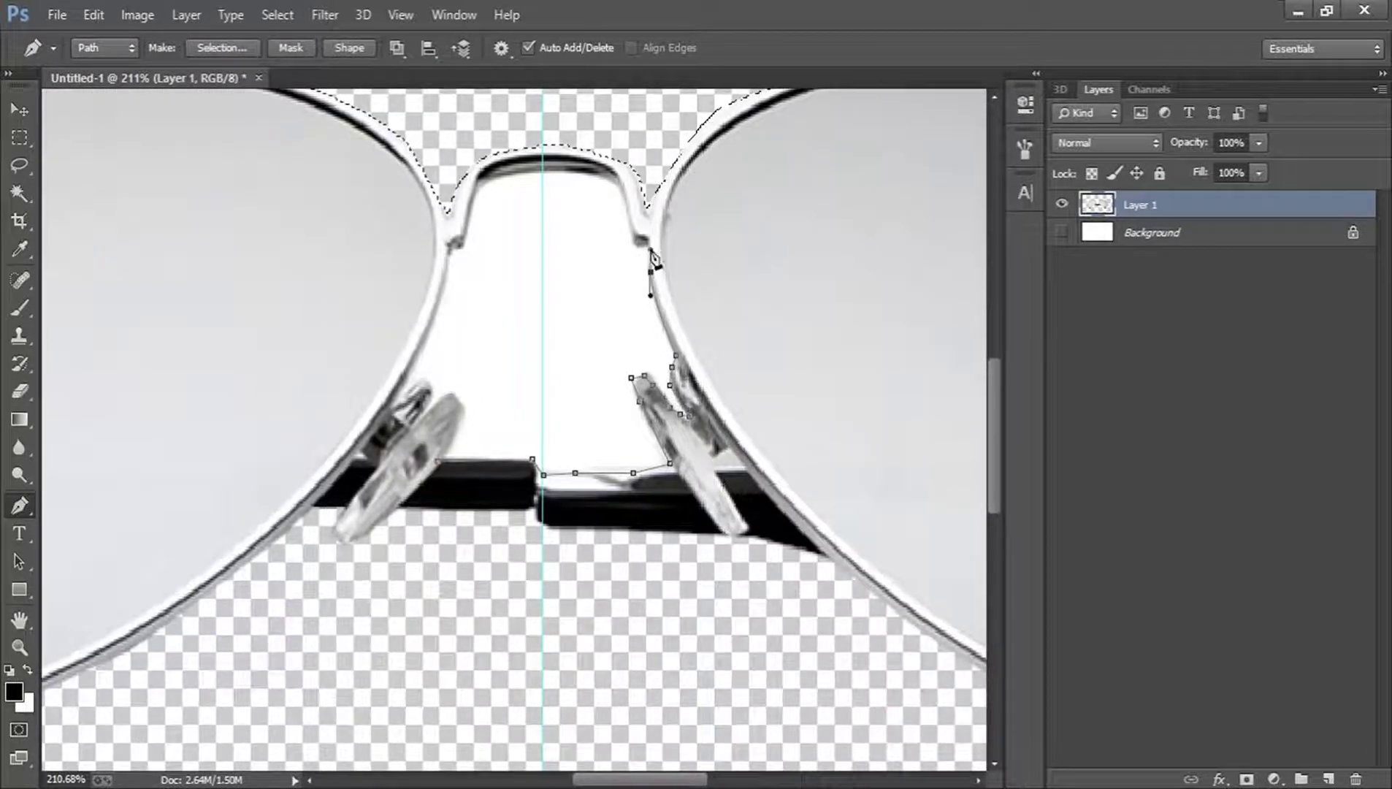
pyautogui.click(641, 244)
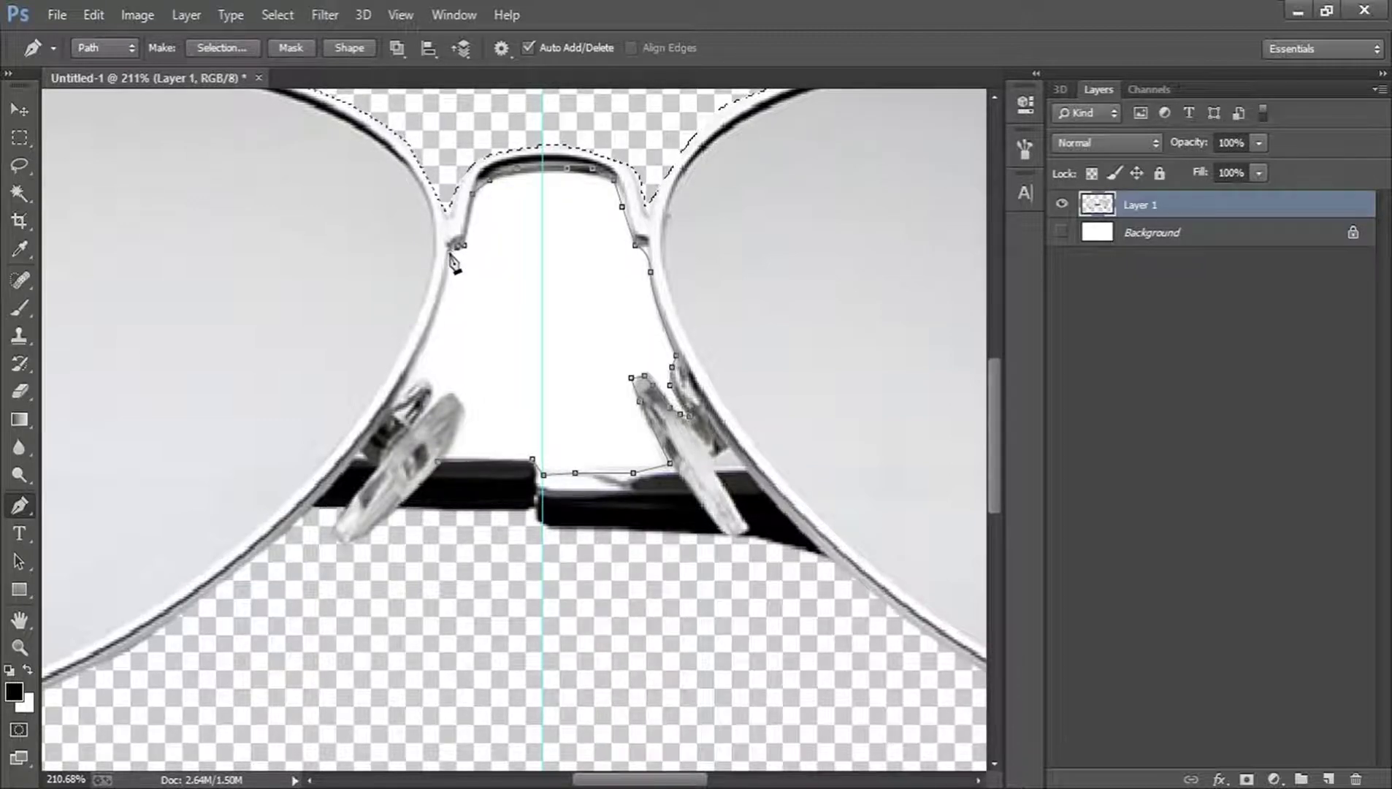
pyautogui.click(437, 297)
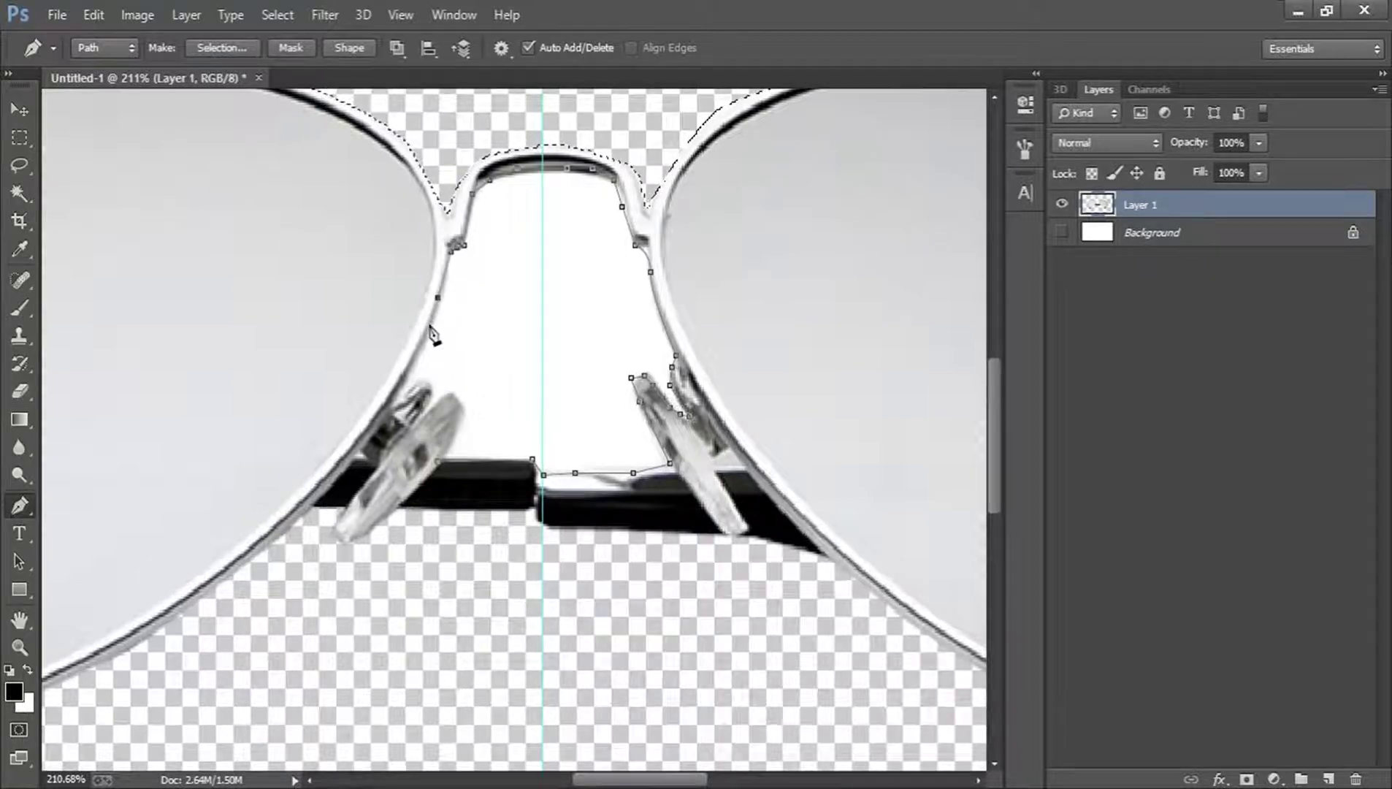
pyautogui.click(430, 327)
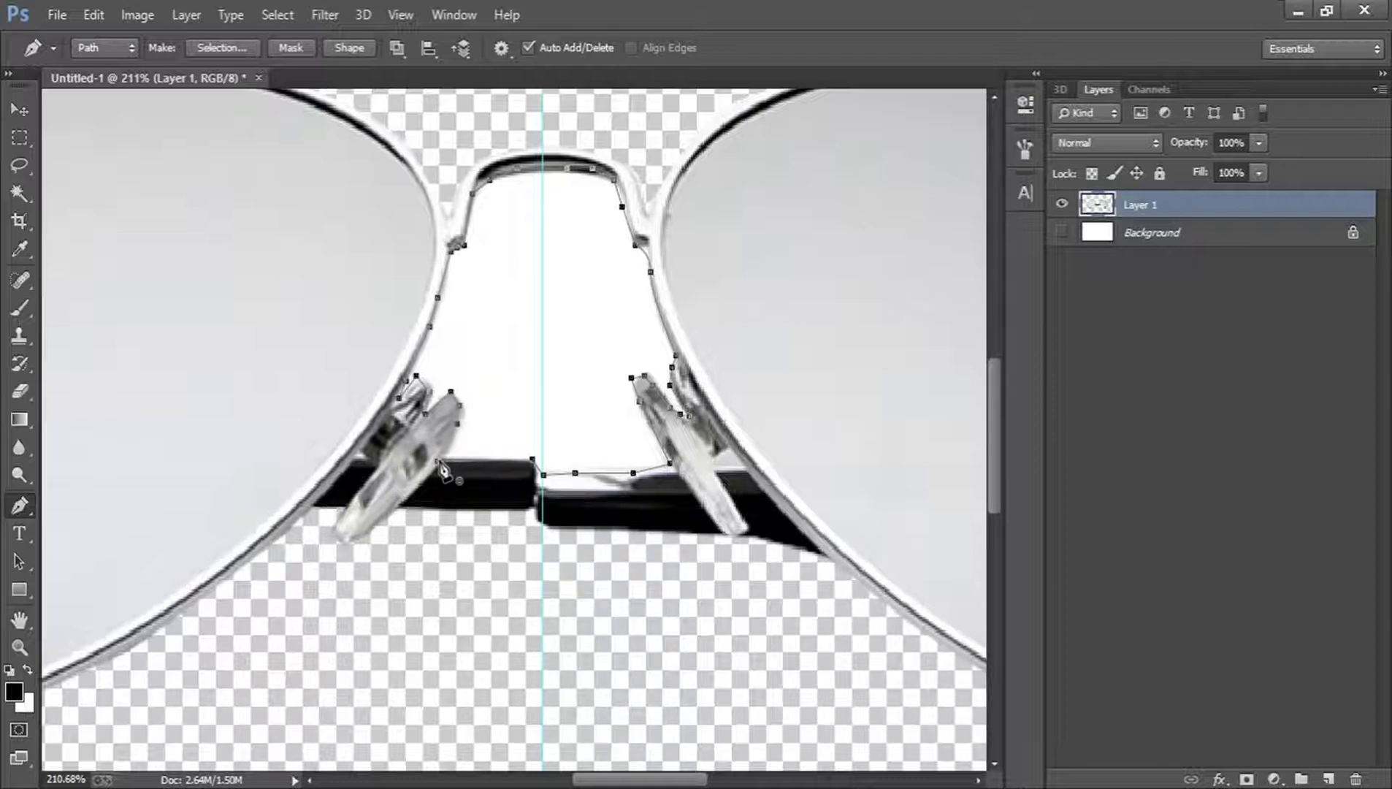
# Convert the closed path into a new selection with feather radius 0, delete the white area from Layer 1 and clear the selection
pyautogui.rightClick(576, 278)
pyautogui.rightClick(552, 285)
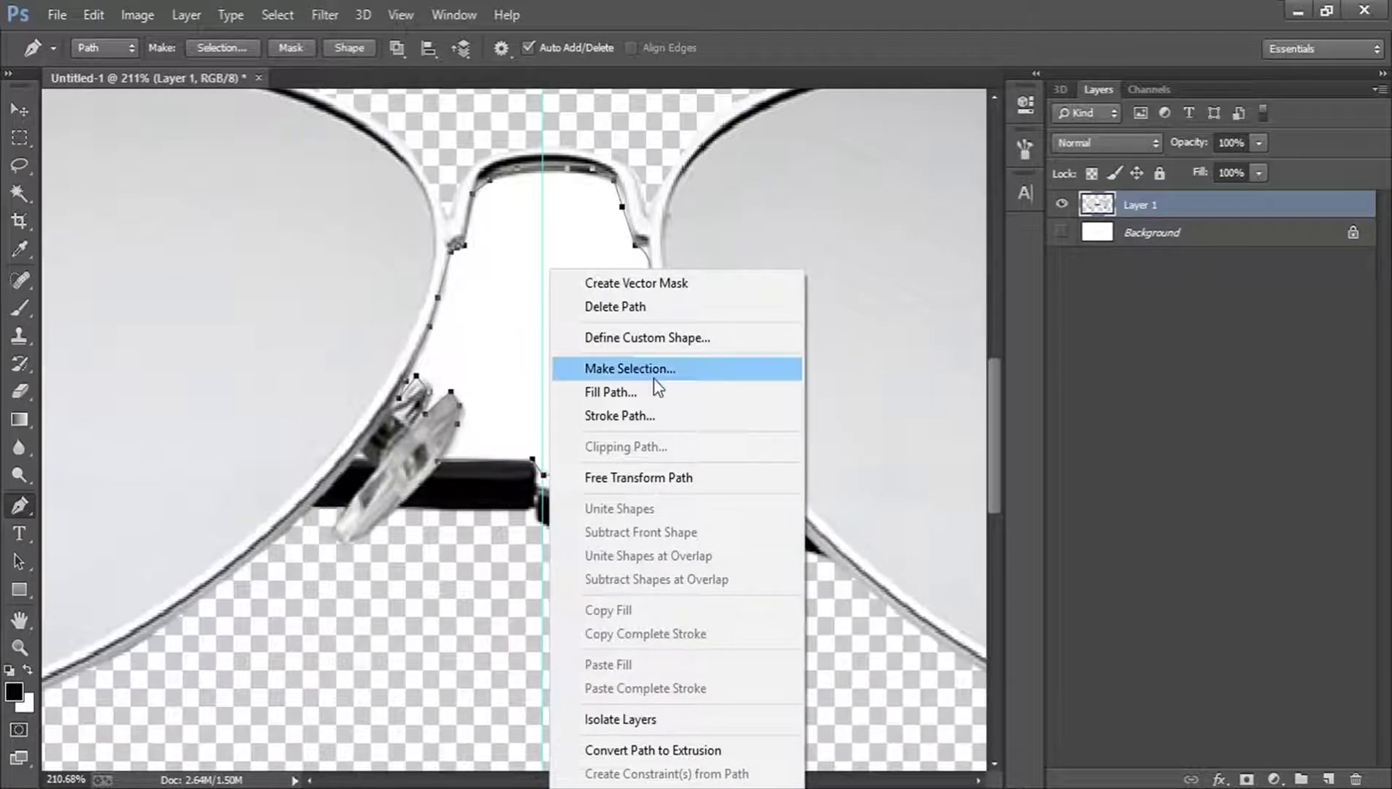
pyautogui.click(655, 381)
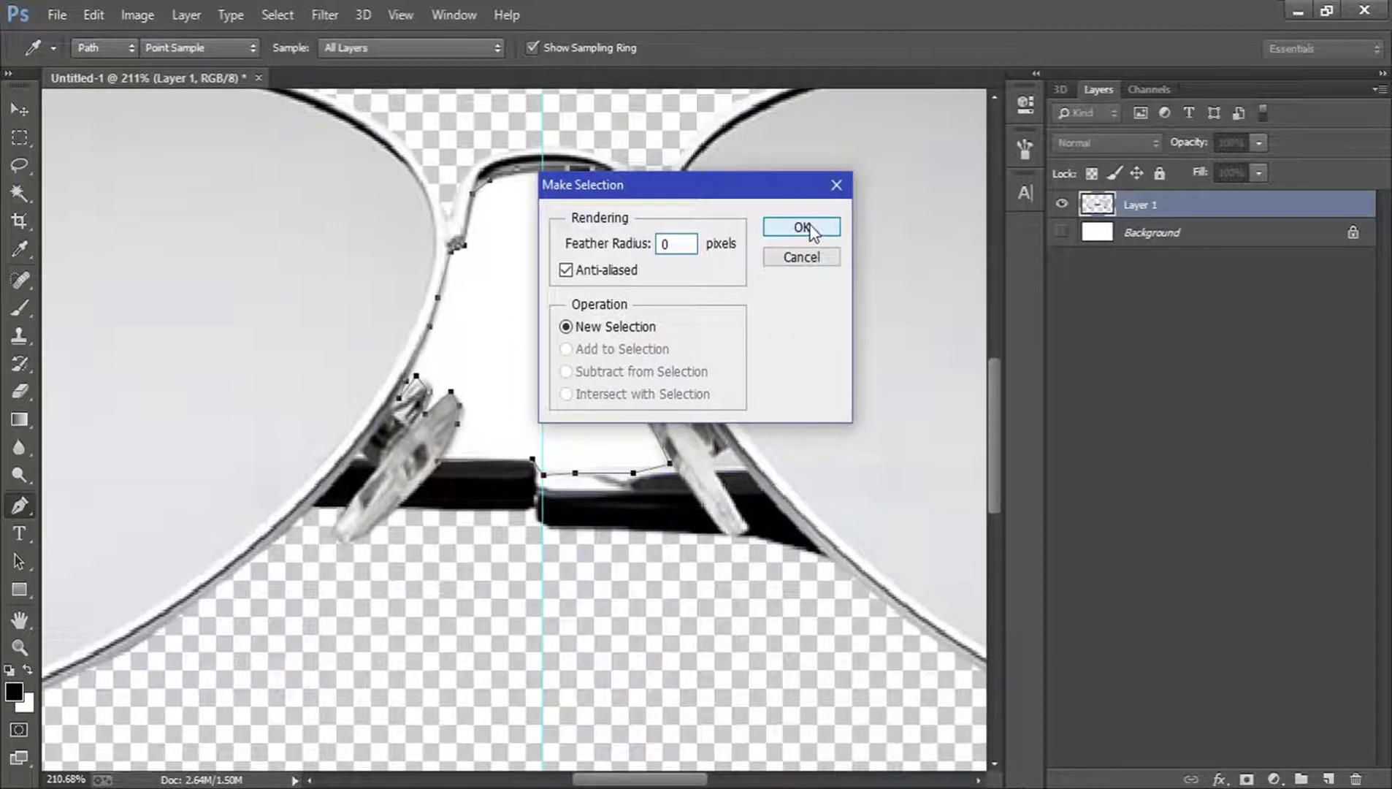
pyautogui.click(801, 228)
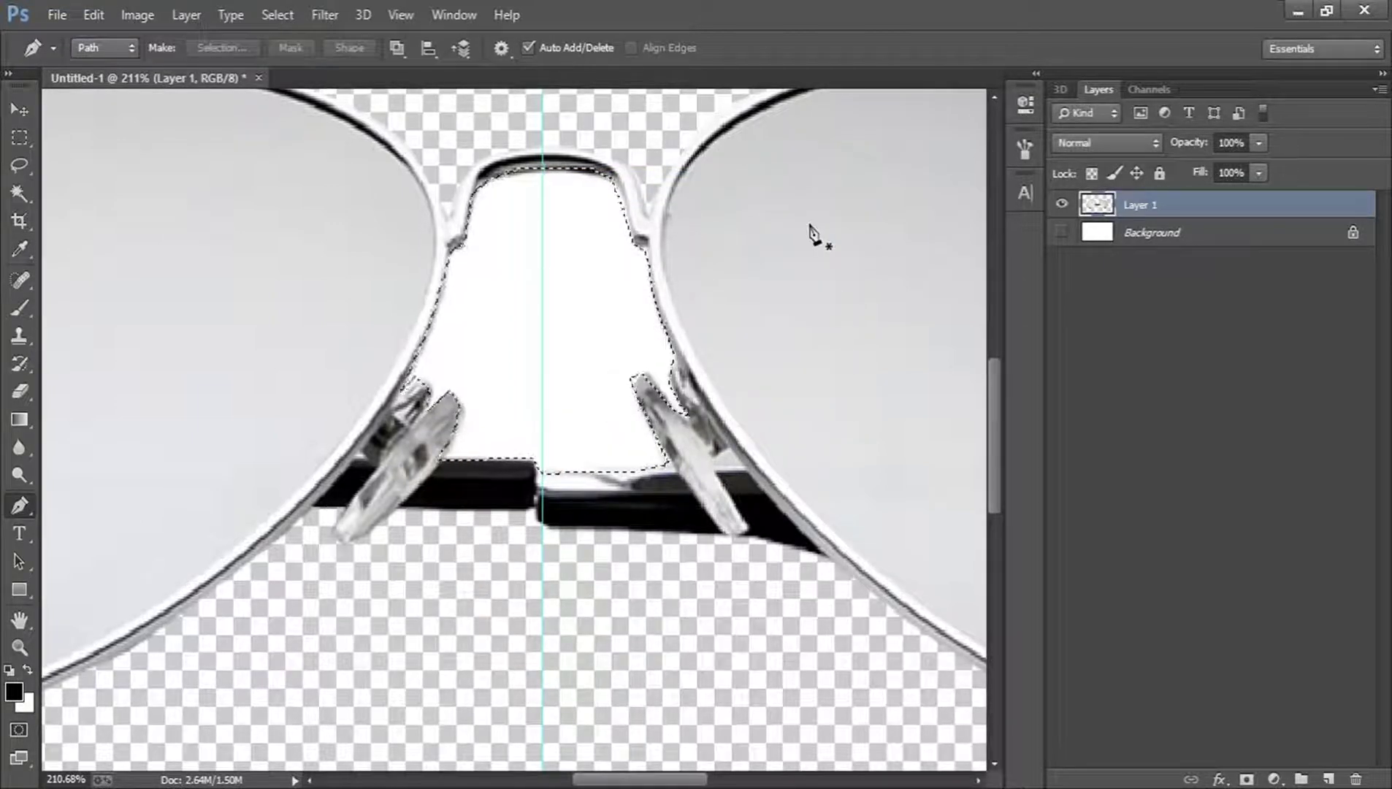
pyautogui.press('Delete')
pyautogui.press('z')
pyautogui.hotkey('ctrl', 'd')
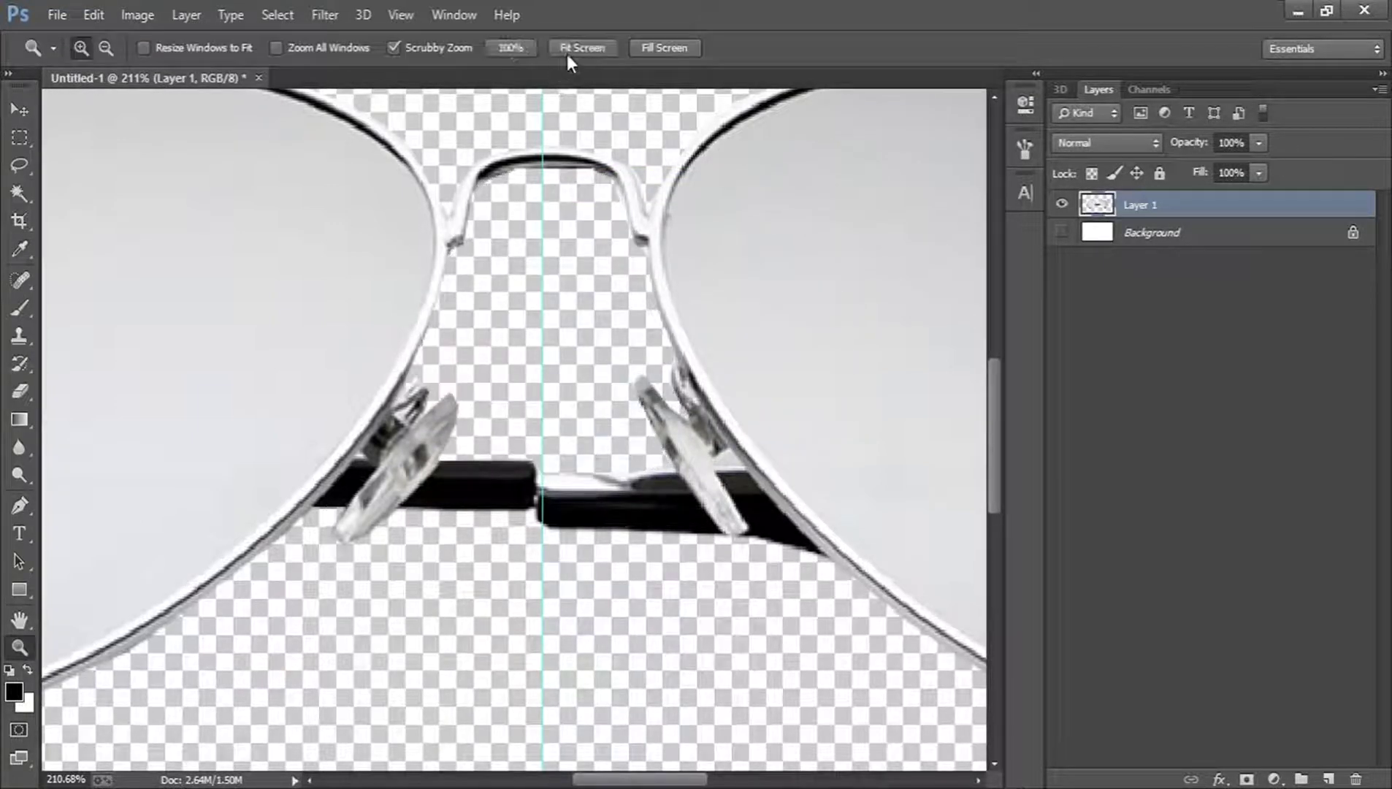
# Save the document as a Photoshop file named Sunglasses with Maximize Compatibility on
pyautogui.click(566, 50)
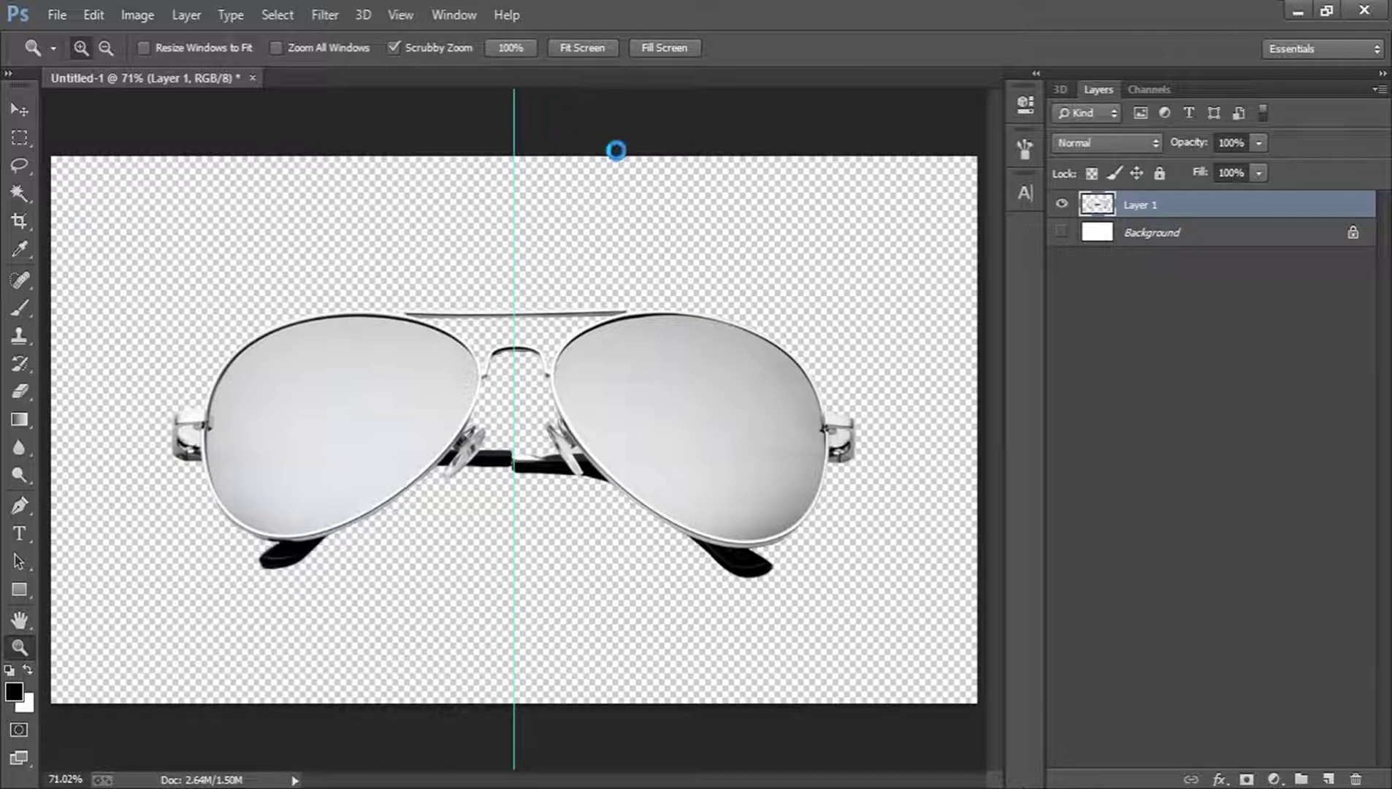
pyautogui.hotkey('ctrl', 'shift', 's')
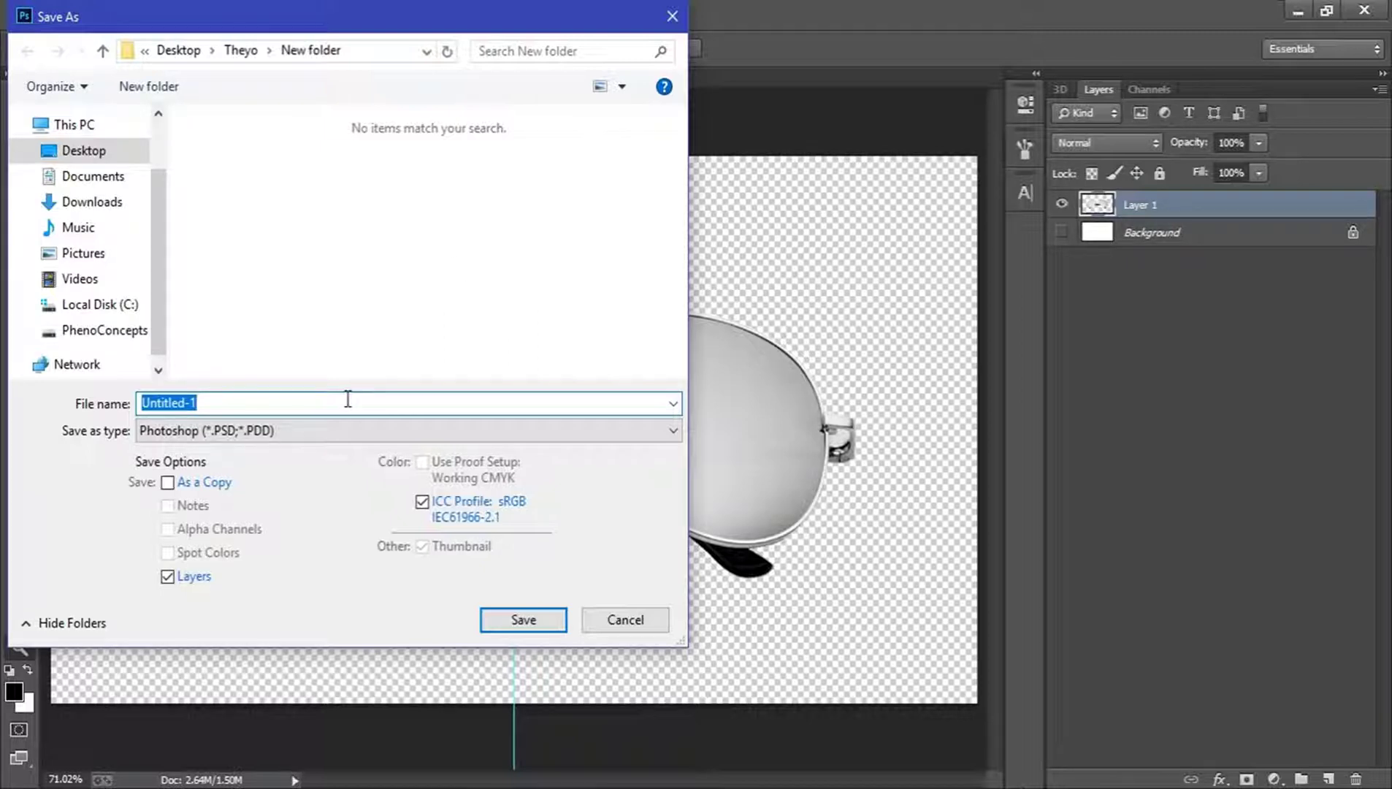
pyautogui.write('Sunglasses')
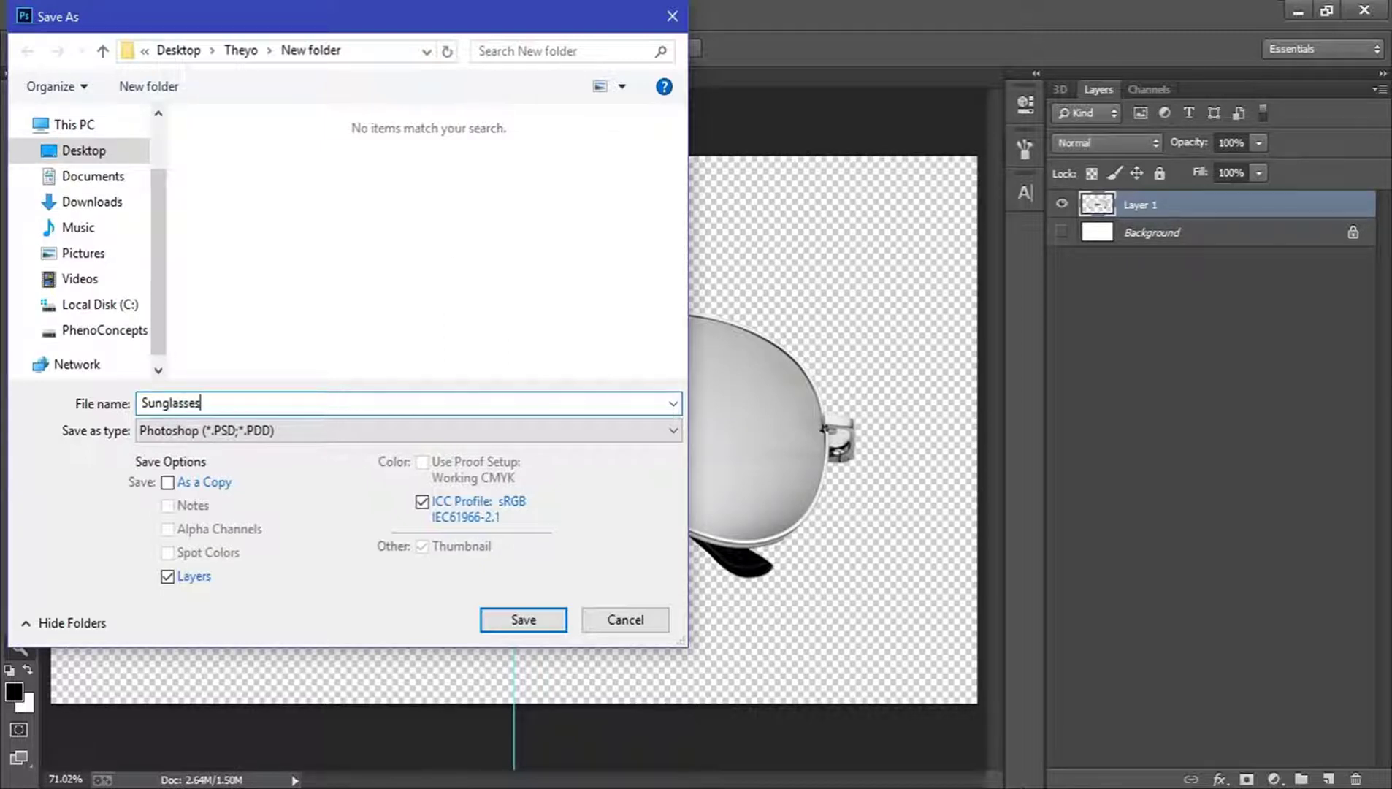
pyautogui.press('Return')
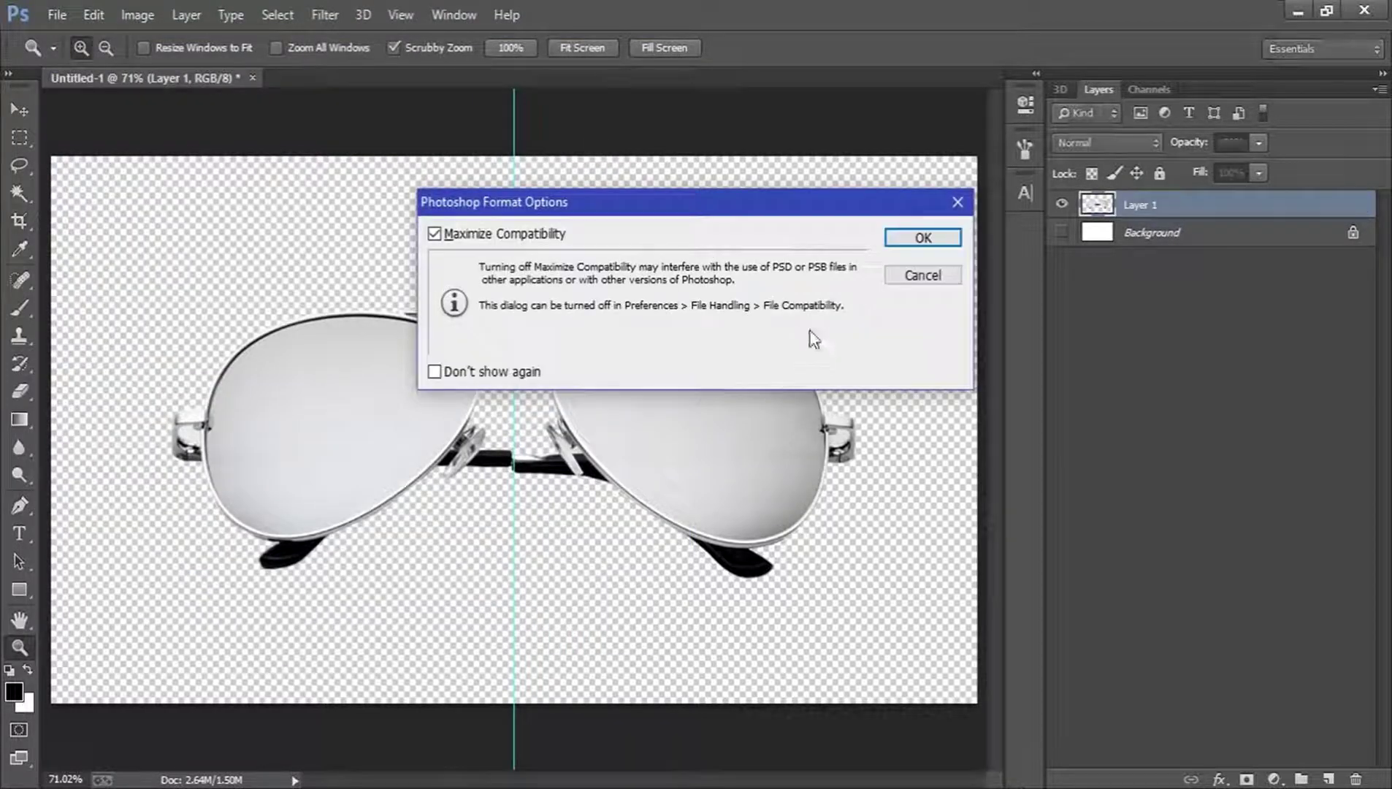
pyautogui.click(923, 238)
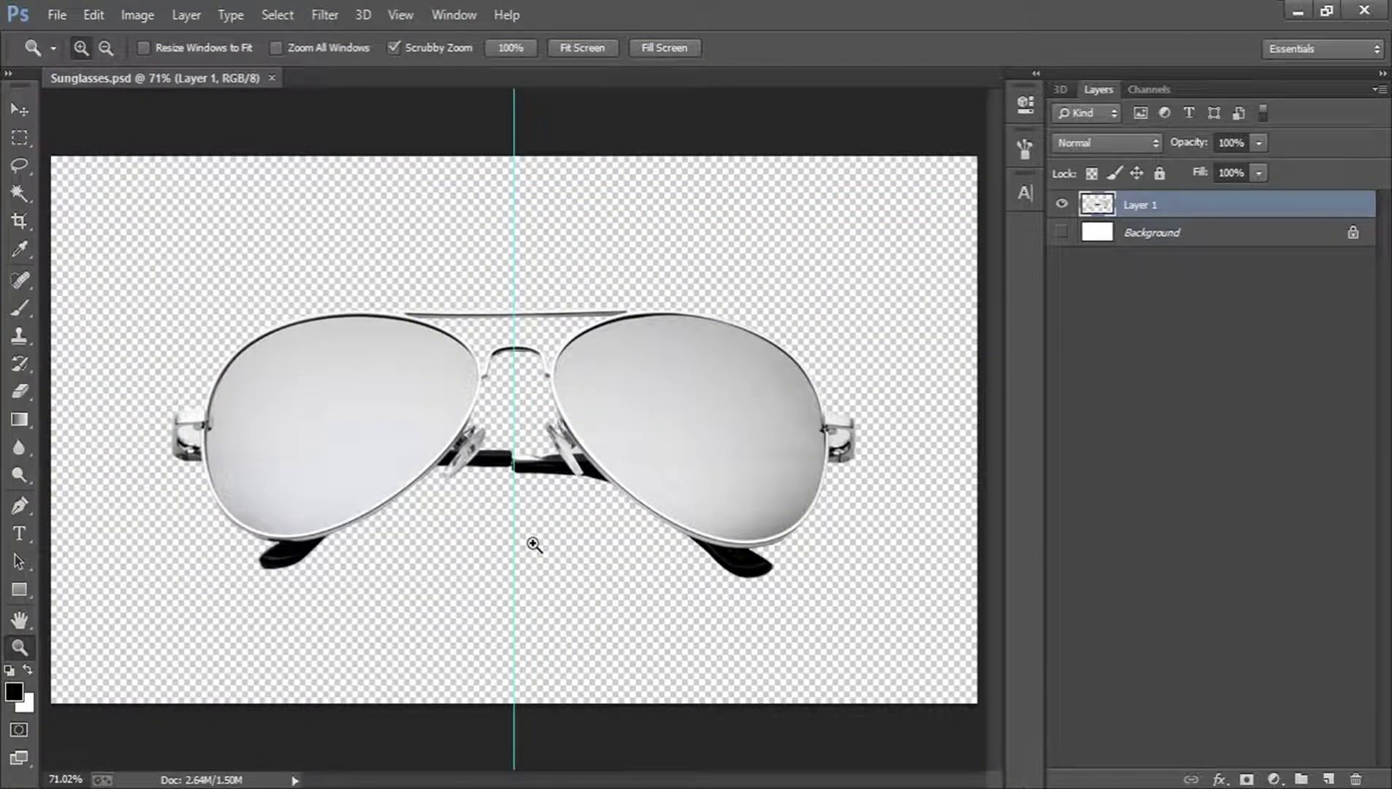
# Try to select the light gap inside the left hinge with the Magic Wand at tolerance 32, and clear the selection
pyautogui.moveTo(135, 445); pyautogui.dragTo(296, 418)
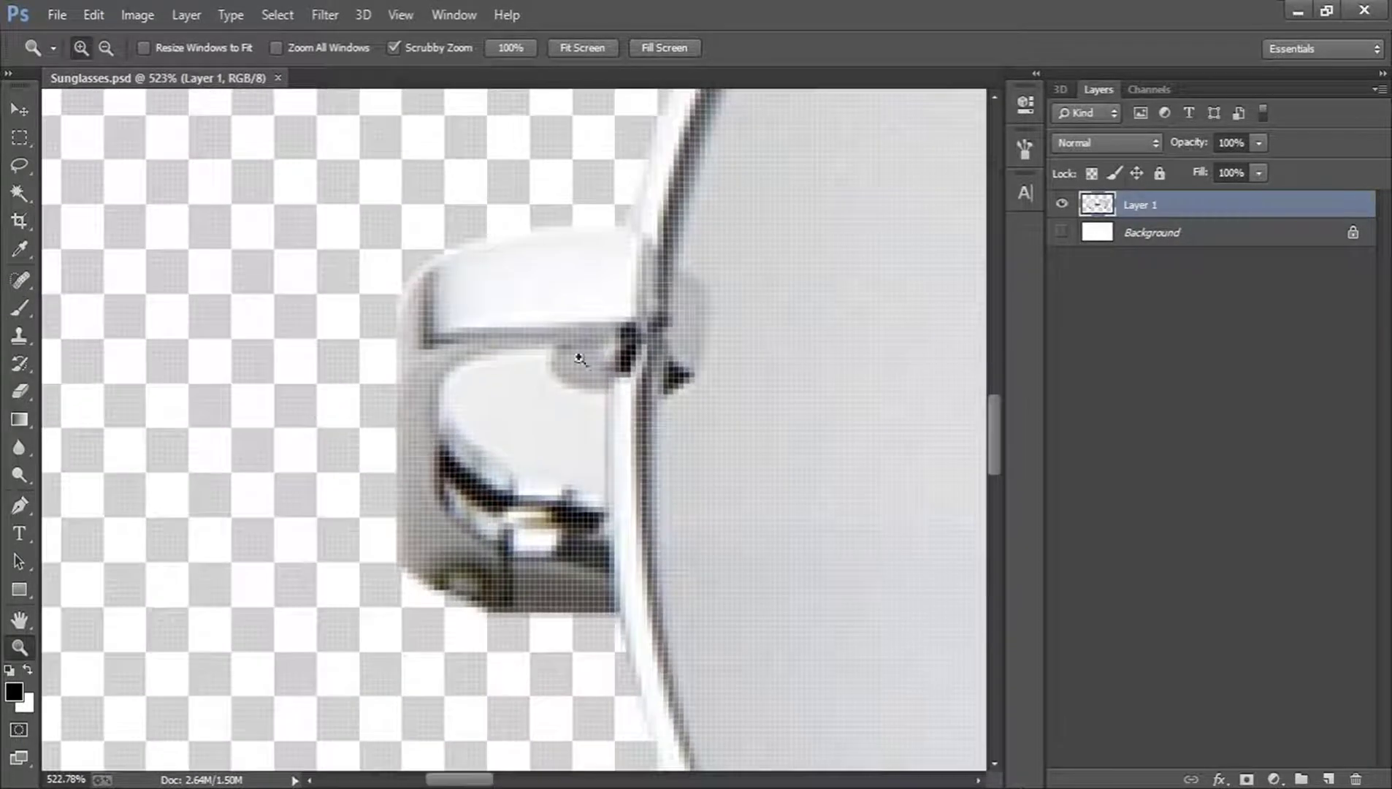
pyautogui.click(20, 193)
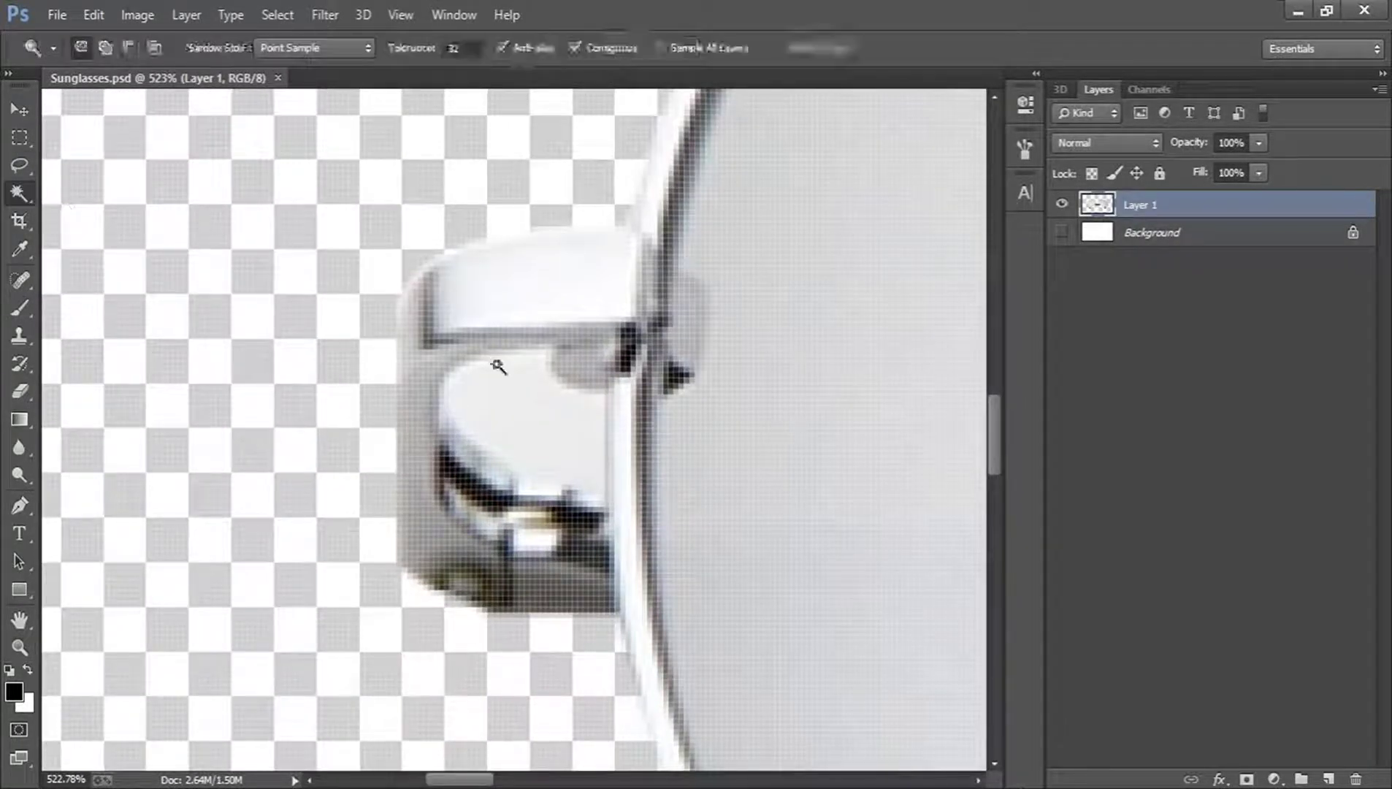
pyautogui.click(540, 422)
pyautogui.hotkey('ctrl', 'd')
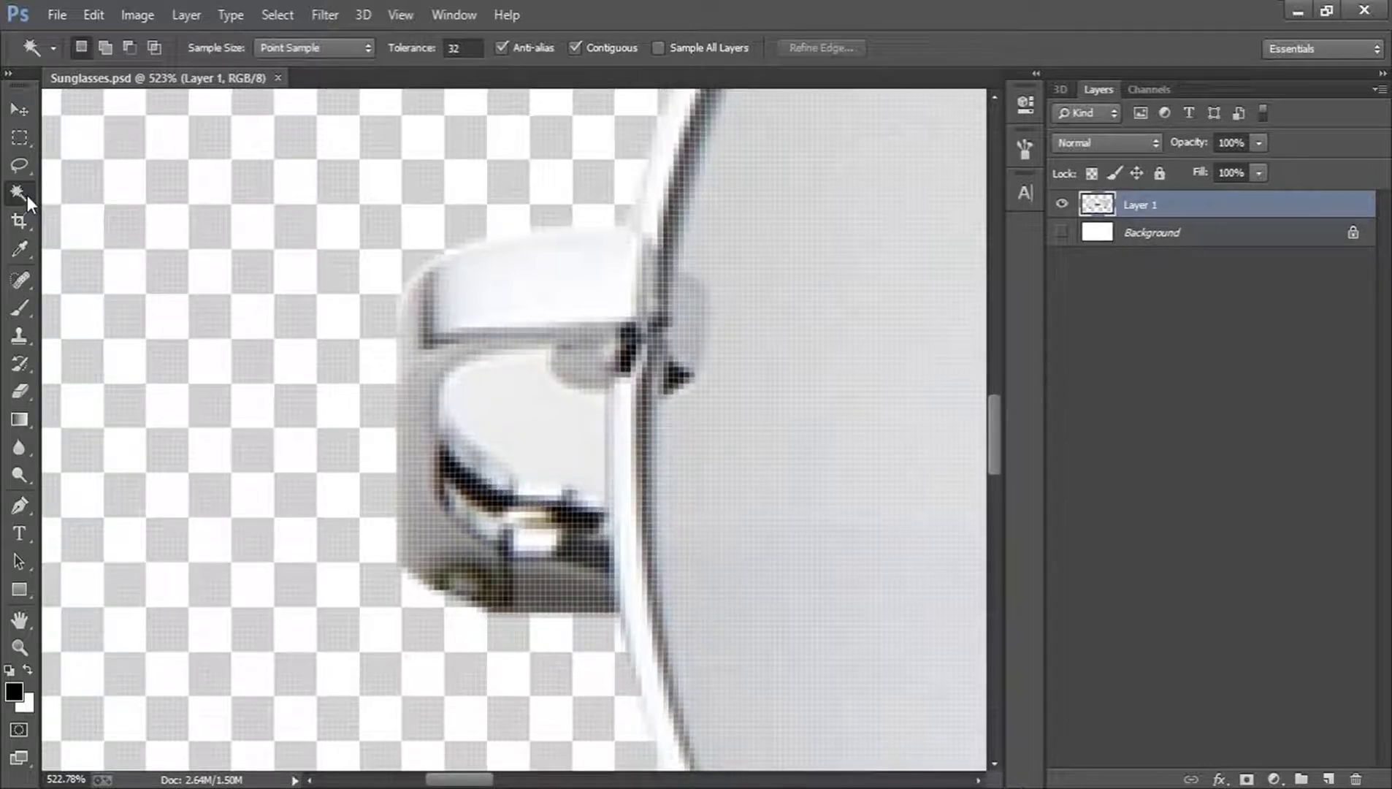
# Select the light gap inside the left hinge with the Quick Selection tool at brush size 8 and delete it from Layer 1
pyautogui.rightClick(20, 193)
pyautogui.click(102, 190)
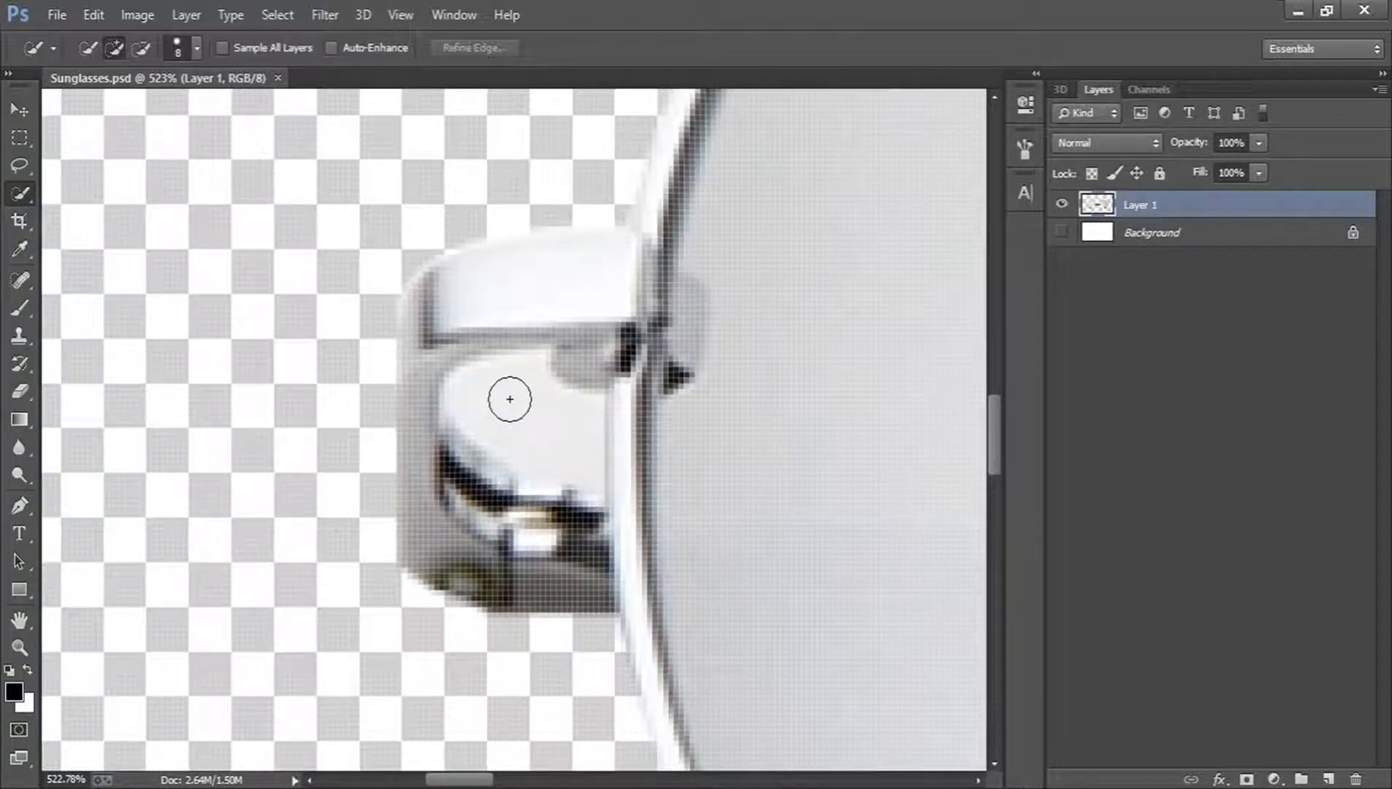
pyautogui.moveTo(510, 399)
pyautogui.mouseDown()
pyautogui.moveTo(623, 424)
pyautogui.moveTo(634, 378)
pyautogui.moveTo(632, 564)
pyautogui.moveTo(588, 539)
pyautogui.mouseUp()
pyautogui.press('alt')
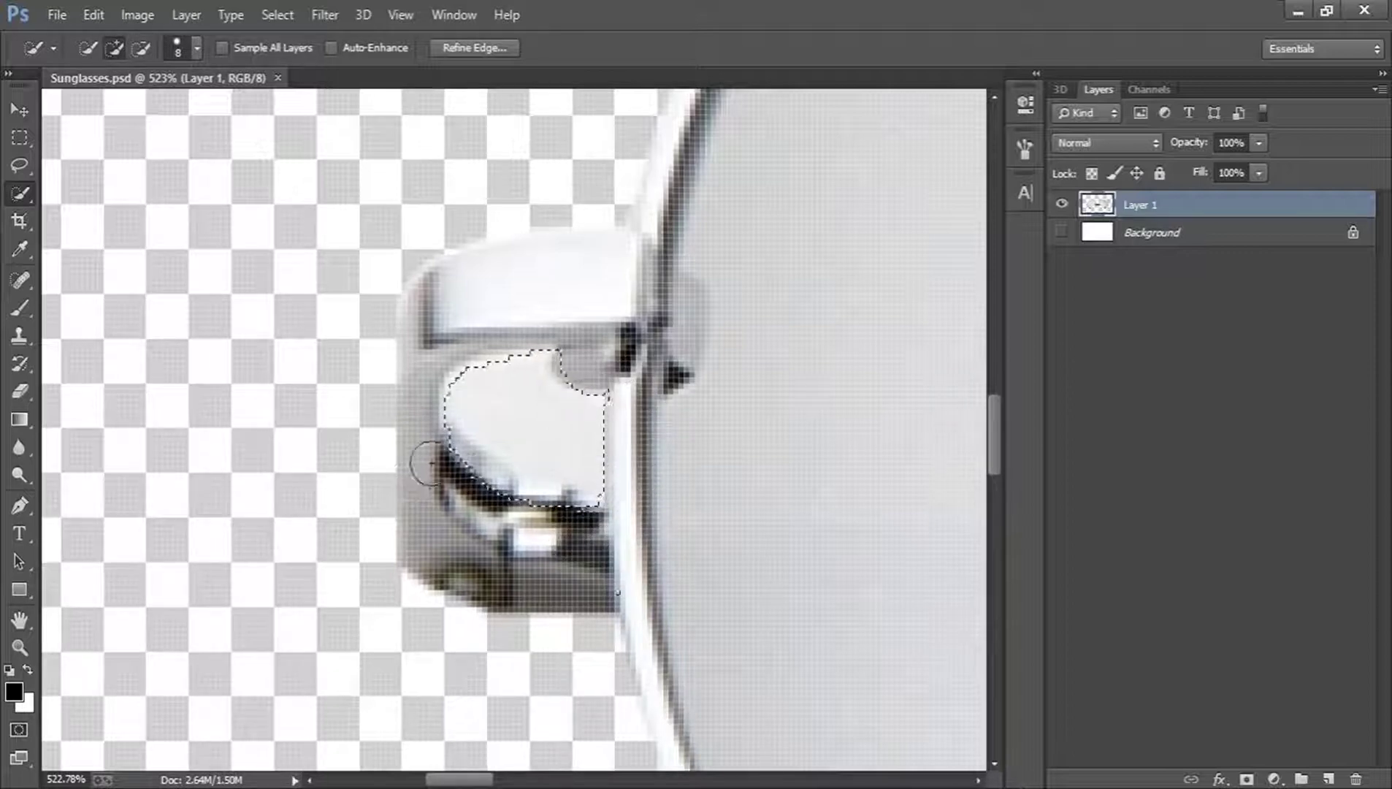
pyautogui.press('Delete')
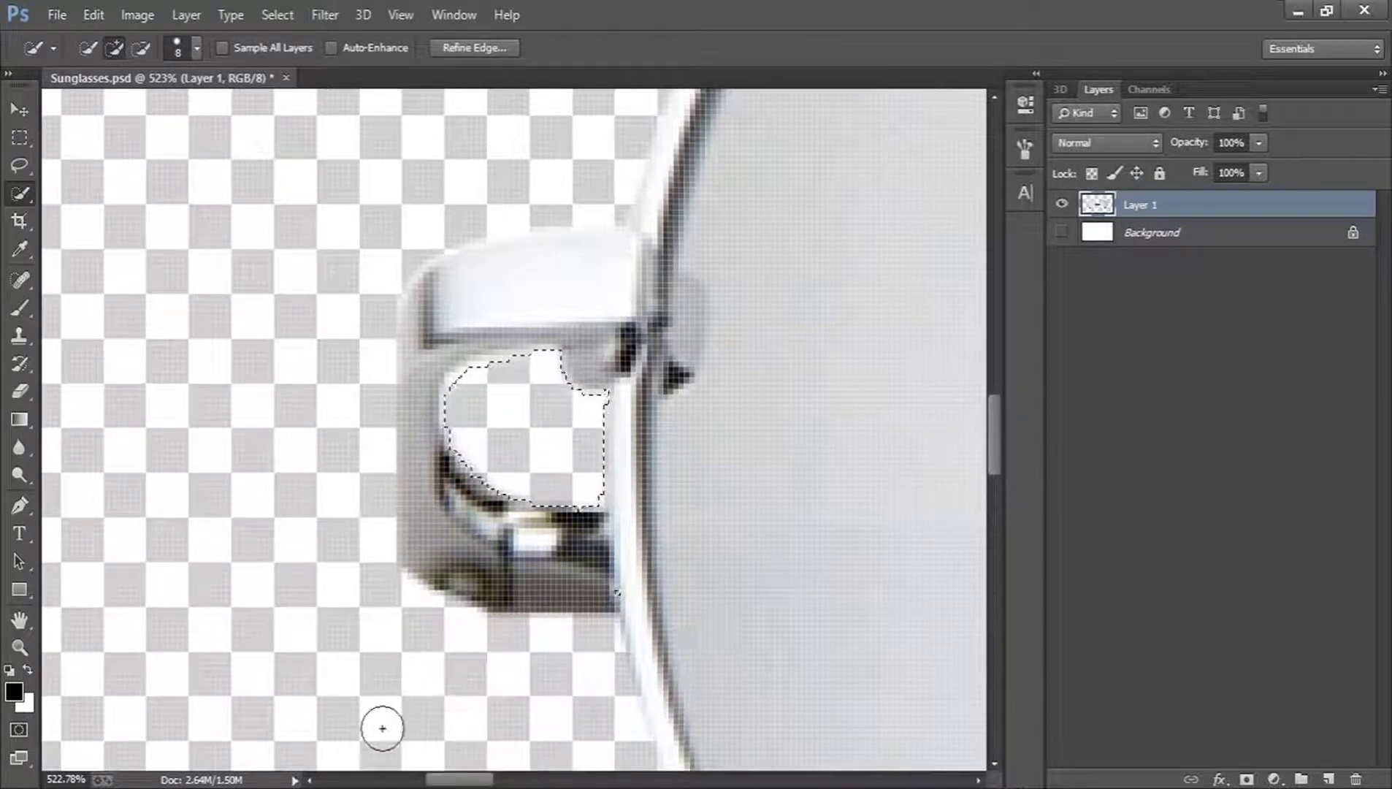
# Select the light gap inside the right hinge with the Quick Selection tool, subtract the rim, delete the gap and clear the selection
pyautogui.scroll(-1, 547, 637)
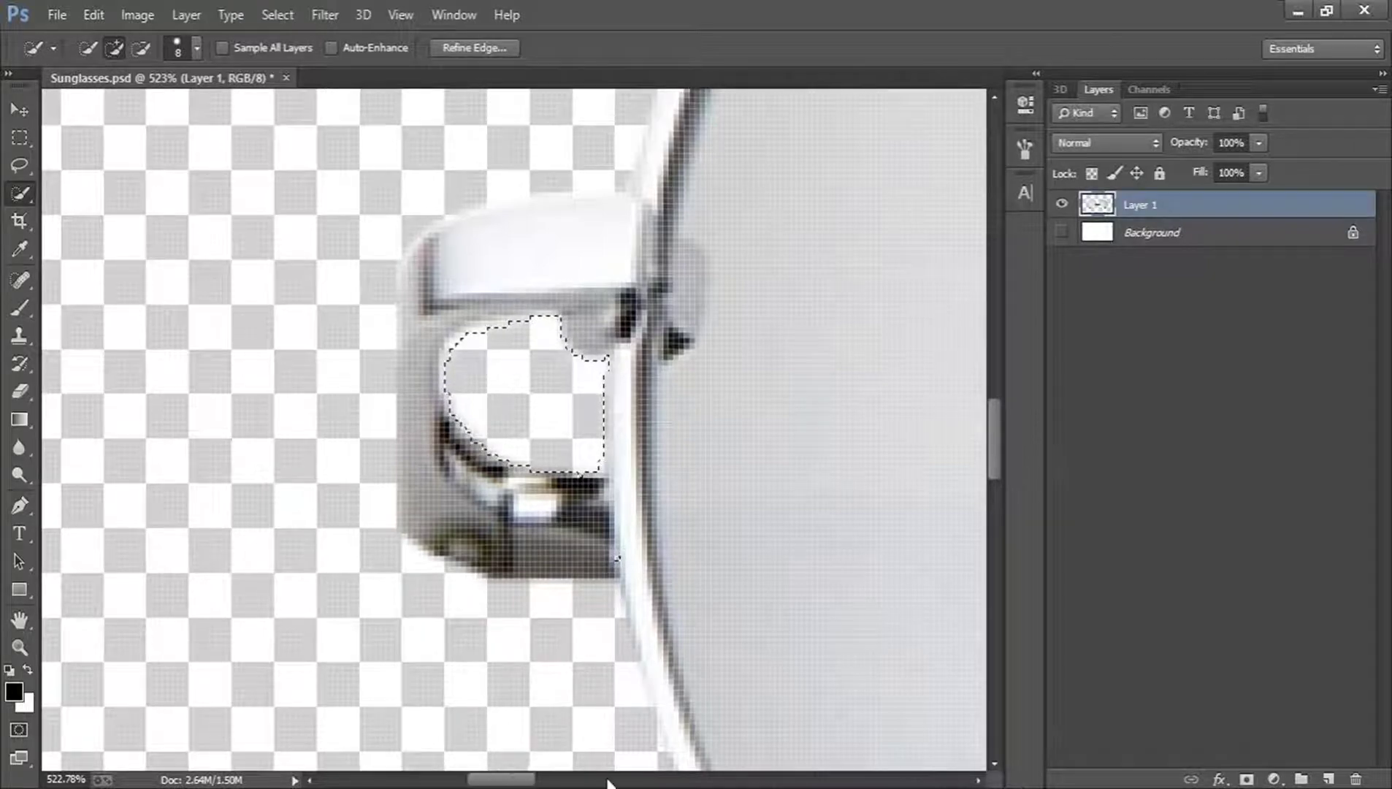
pyautogui.moveTo(497, 780); pyautogui.dragTo(795, 781)
pyautogui.press('z')
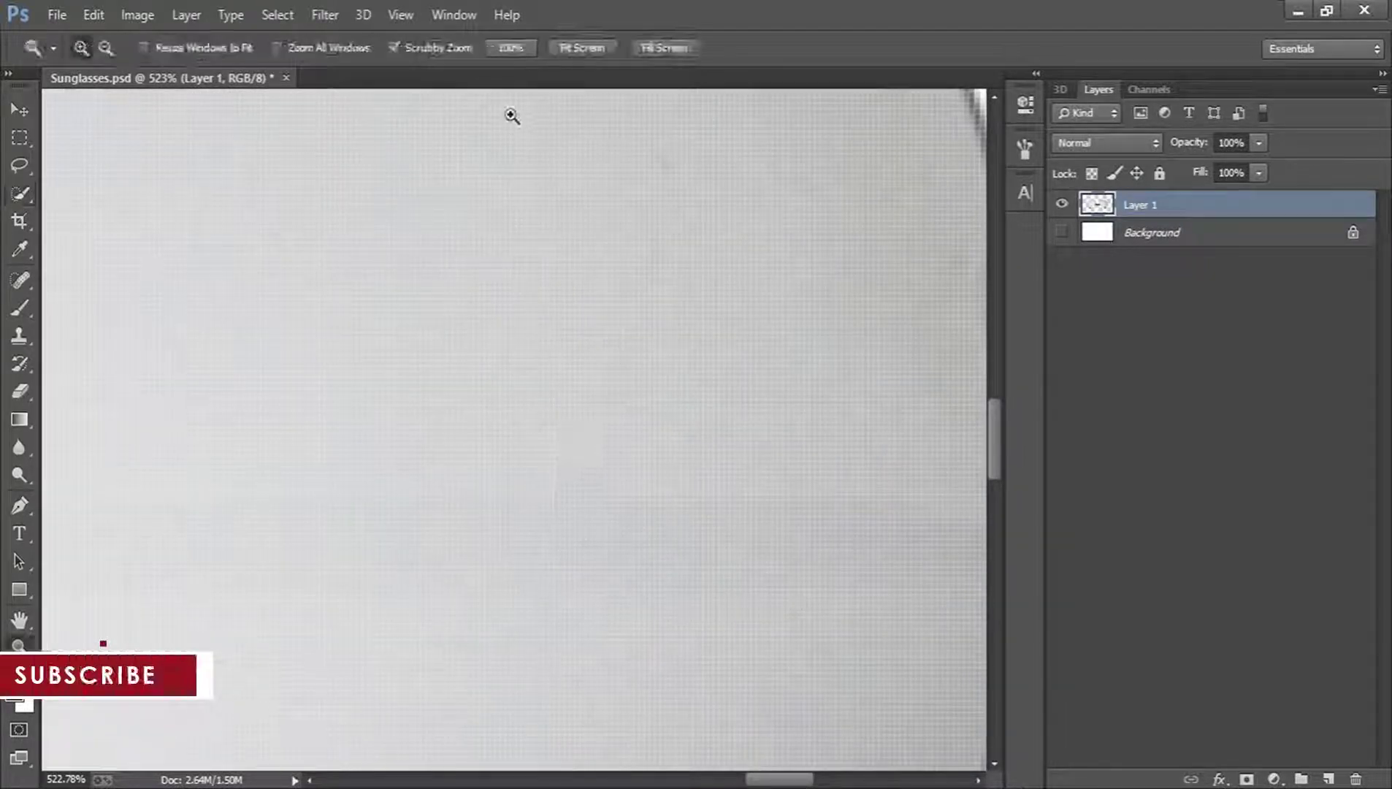
pyautogui.click(582, 48)
pyautogui.moveTo(927, 433)
pyautogui.mouseDown()
pyautogui.moveTo(841, 360)
pyautogui.moveTo(901, 351)
pyautogui.mouseUp()
pyautogui.press('w')
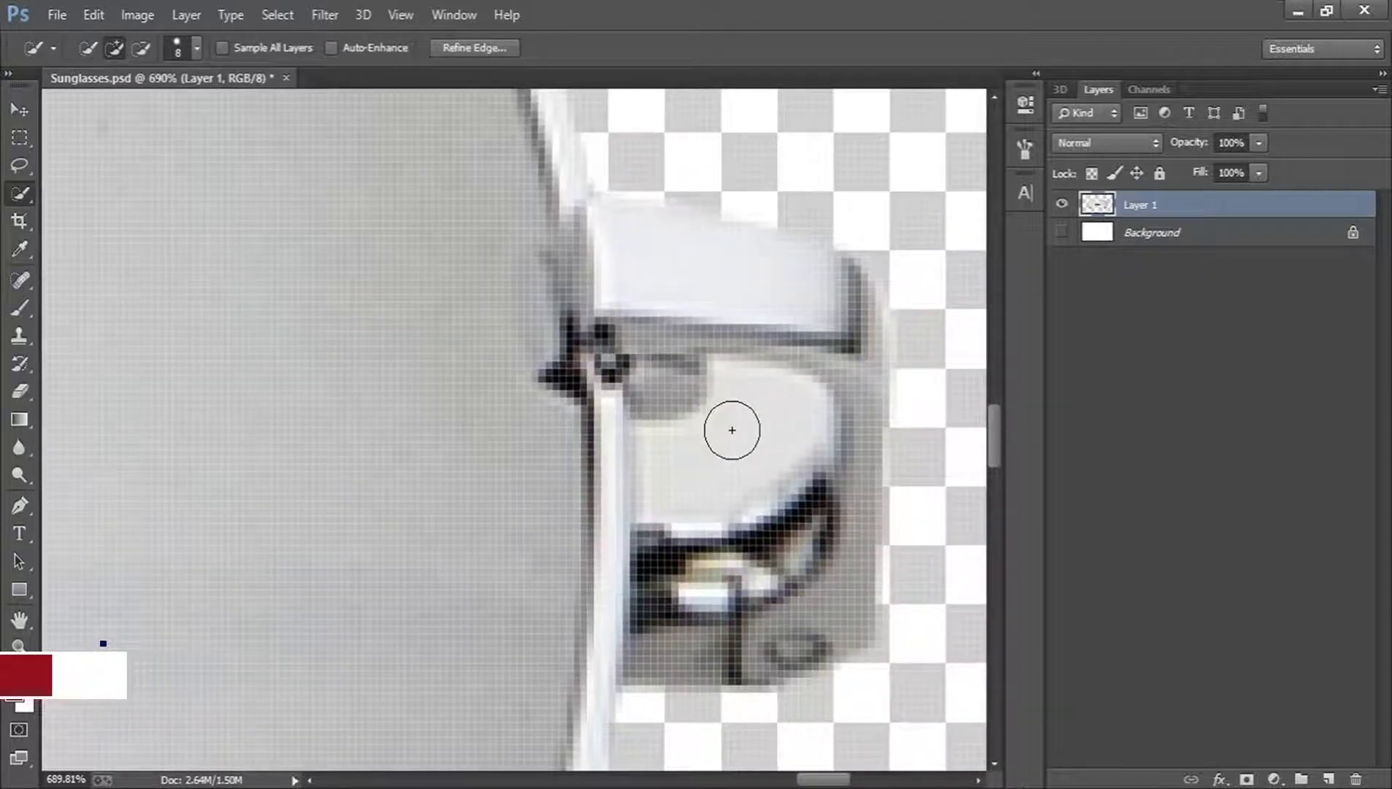
pyautogui.click(744, 425)
pyautogui.moveTo(744, 426)
pyautogui.mouseDown()
pyautogui.moveTo(712, 492)
pyautogui.moveTo(652, 525)
pyautogui.moveTo(615, 592)
pyautogui.mouseUp()
pyautogui.moveTo(590, 439); pyautogui.dragTo(621, 466)
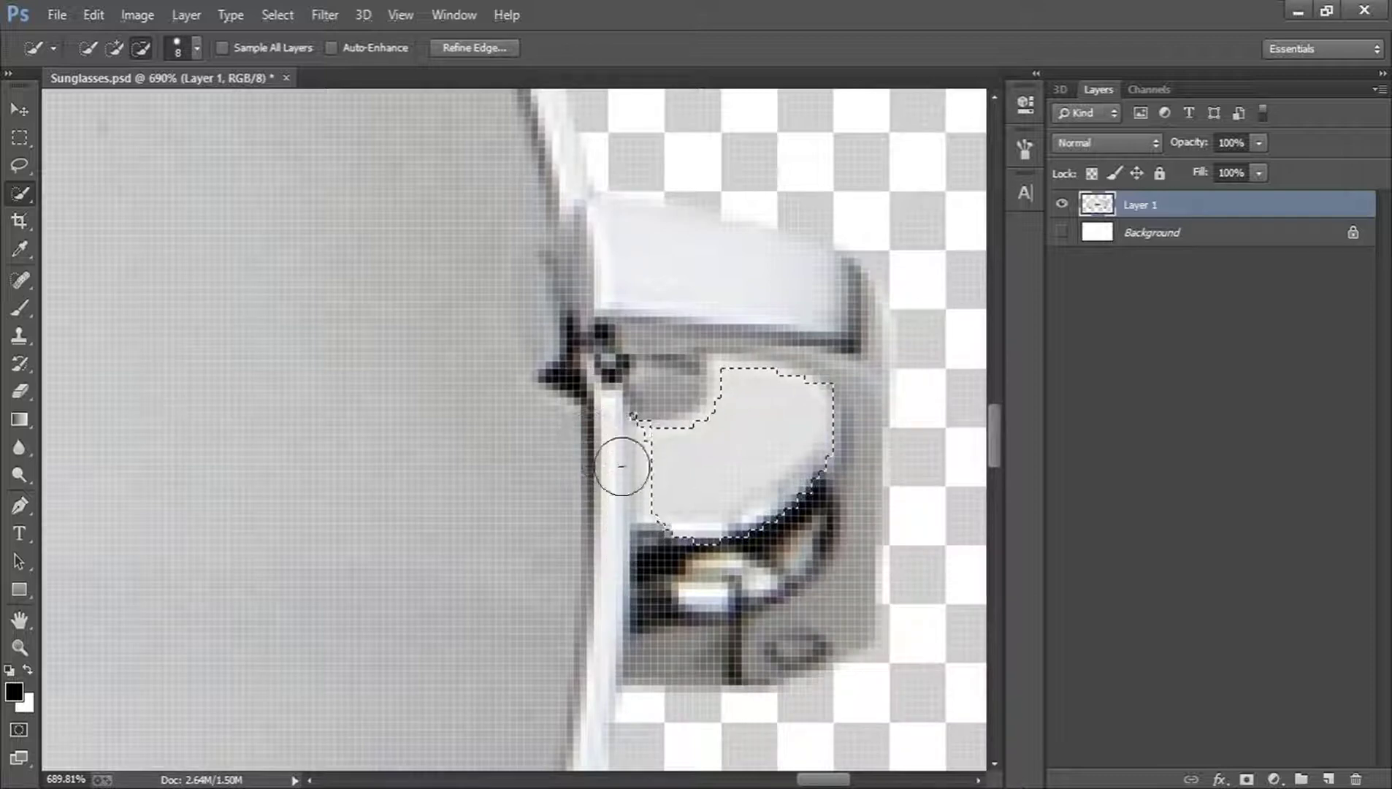
pyautogui.click(672, 484)
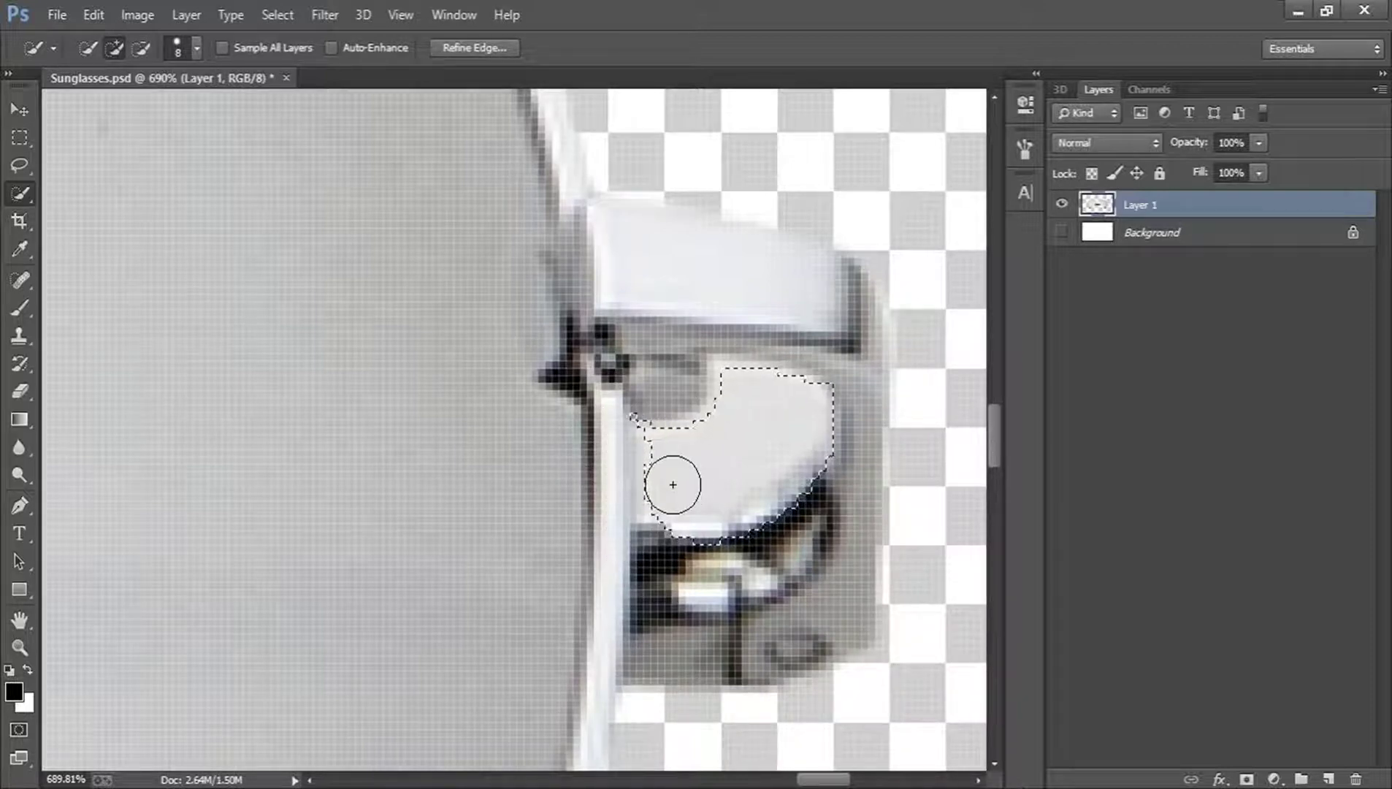
pyautogui.press('Delete')
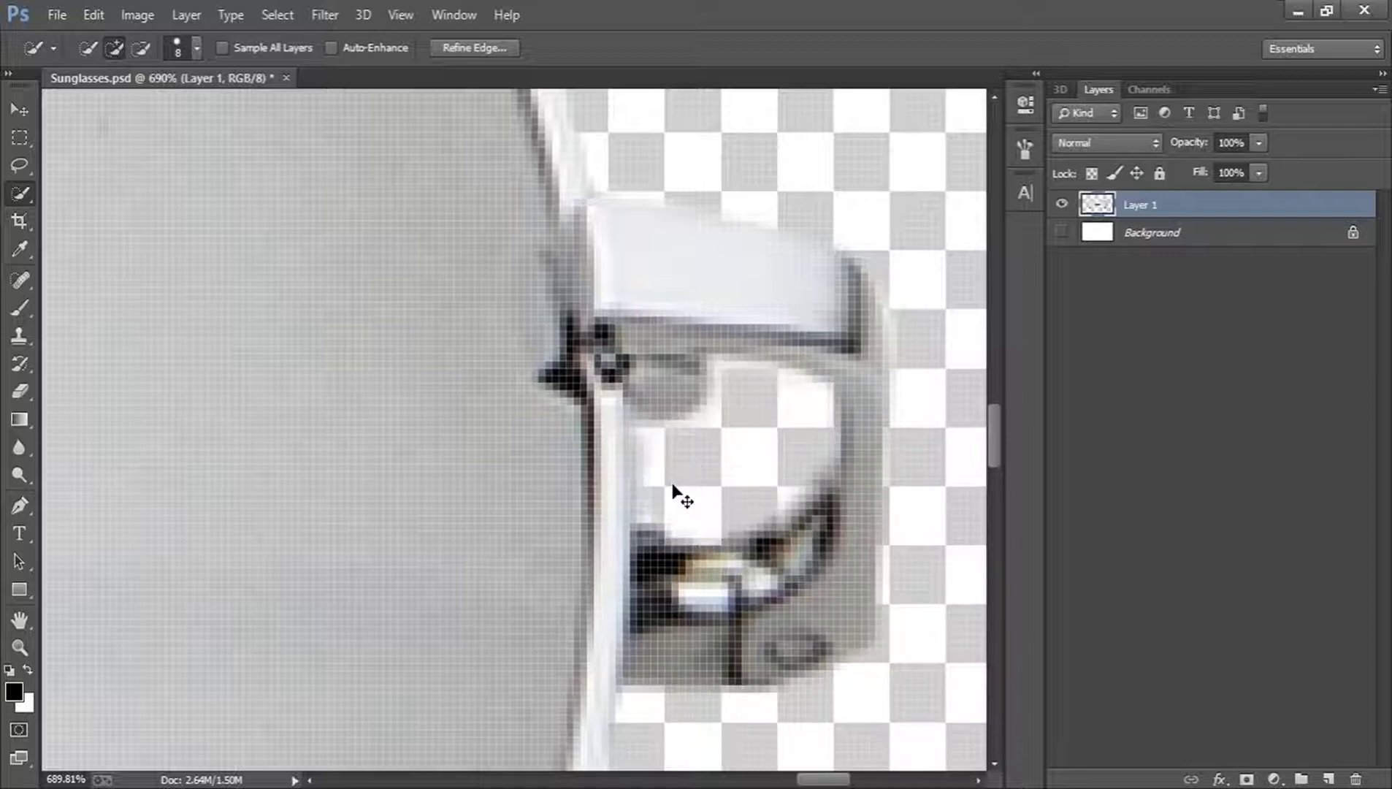
pyautogui.hotkey('ctrl', 'd')
# Fit the whole document in view and save the changes to Sunglasses.psd
pyautogui.press('z')
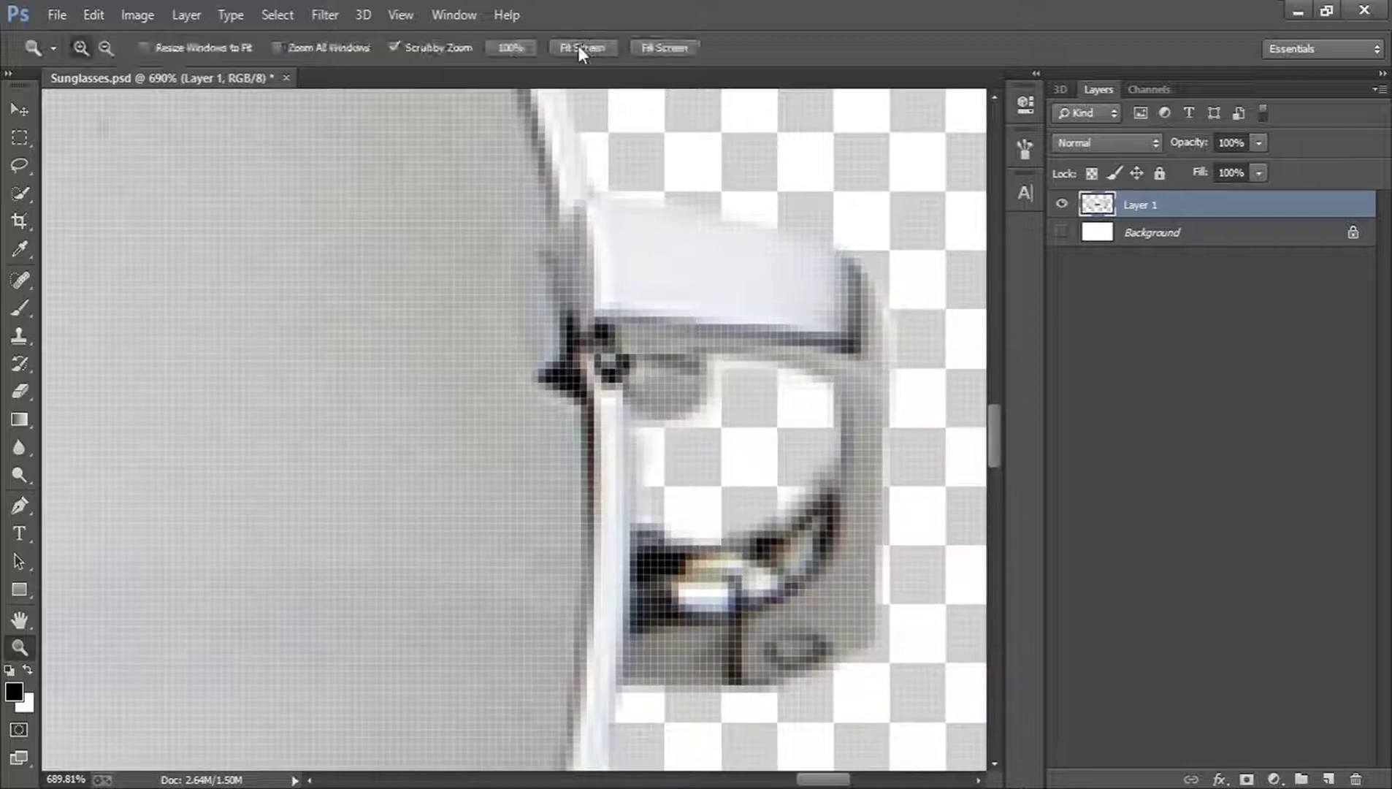
pyautogui.click(578, 48)
pyautogui.hotkey('ctrl', 's')
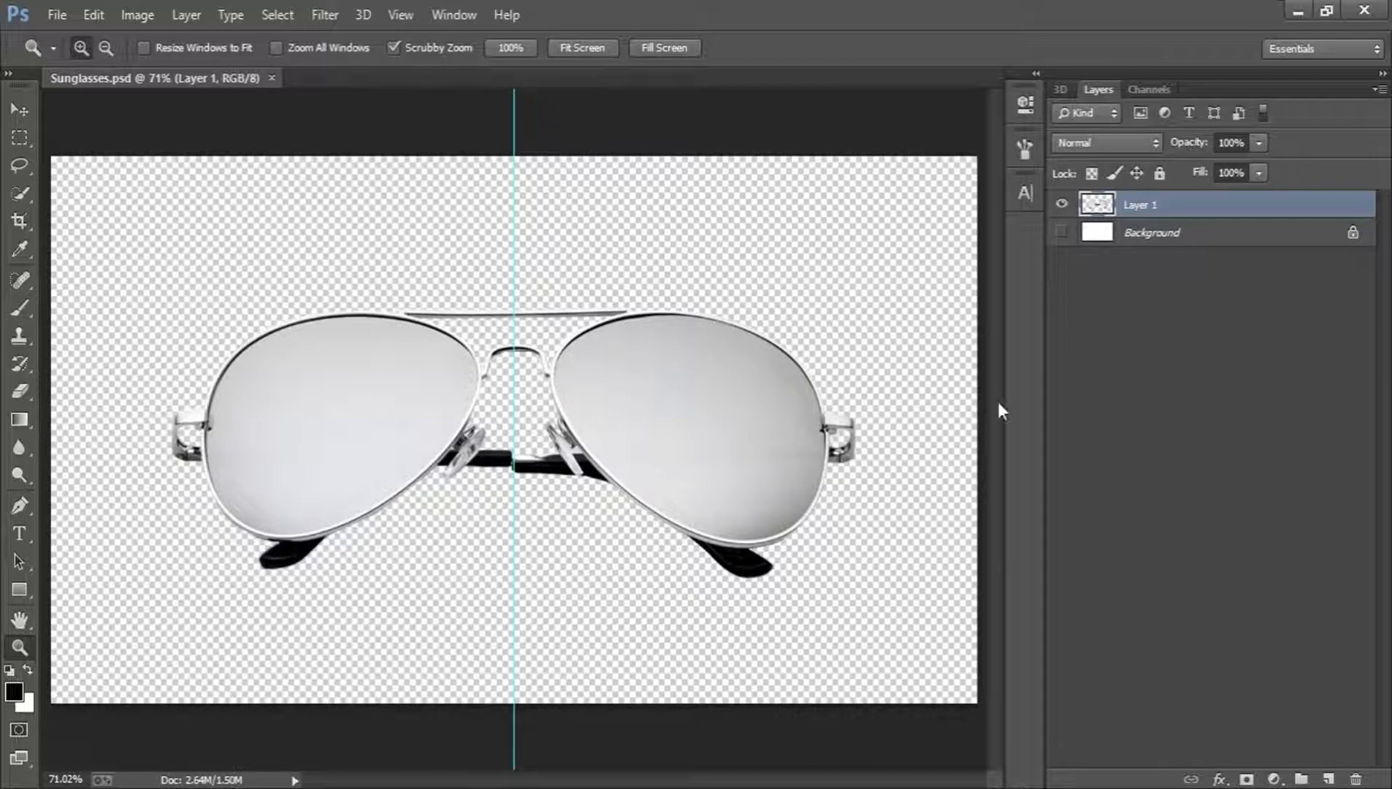
# Open the photo 41489025-Pretty-Chinese-high-school-girl-leaning-on-wooden-fence-Stock-Photo.jpg from the Desktop
pyautogui.click(57, 14)
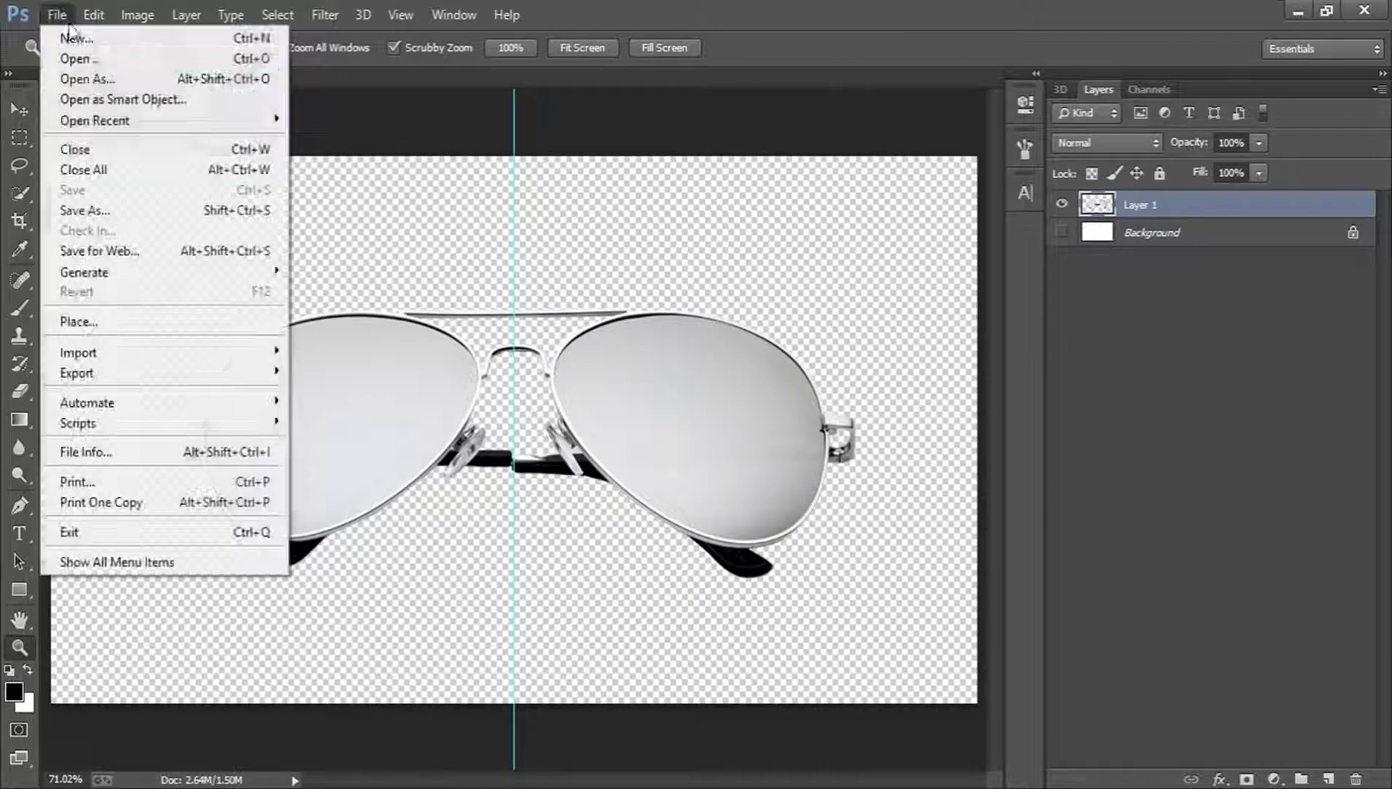
pyautogui.click(104, 56)
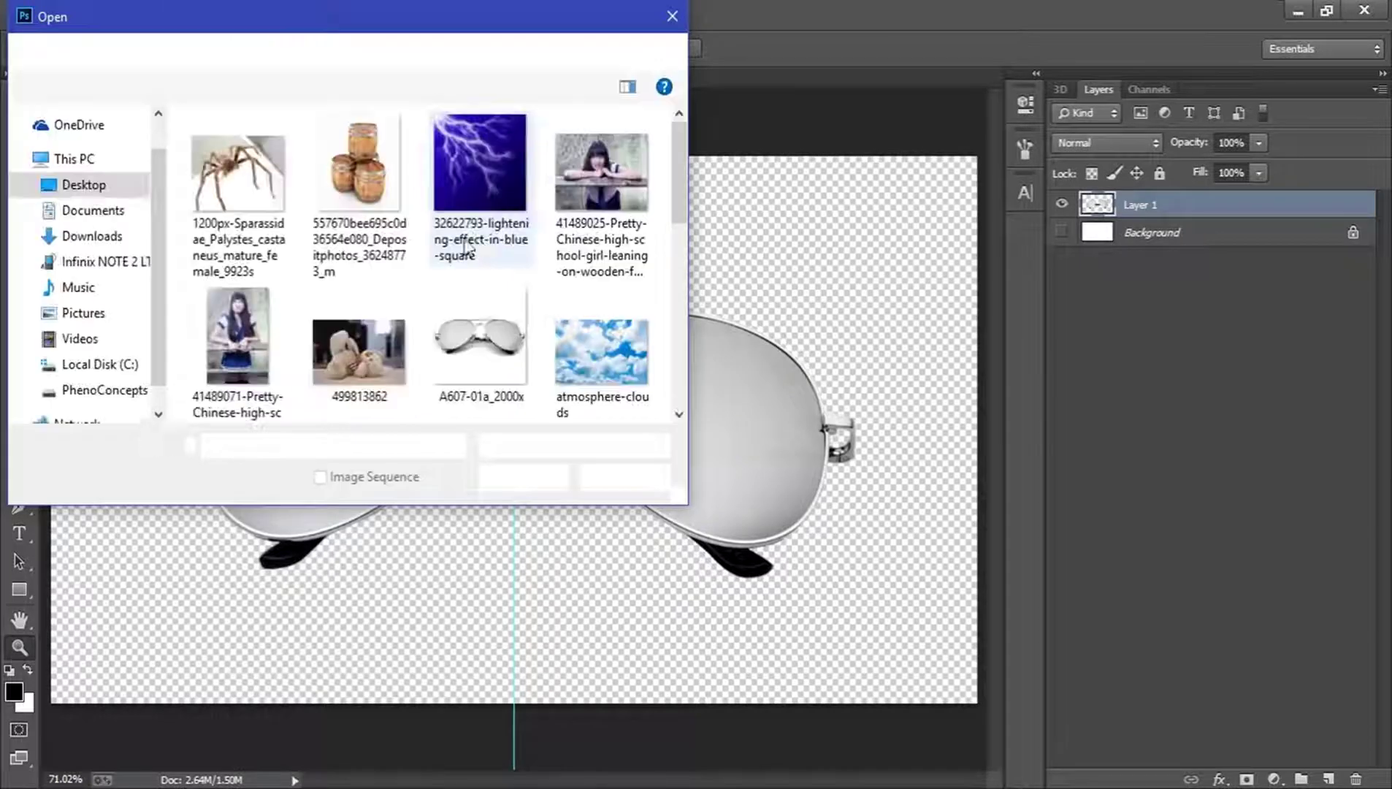
pyautogui.click(613, 201)
pyautogui.click(526, 476)
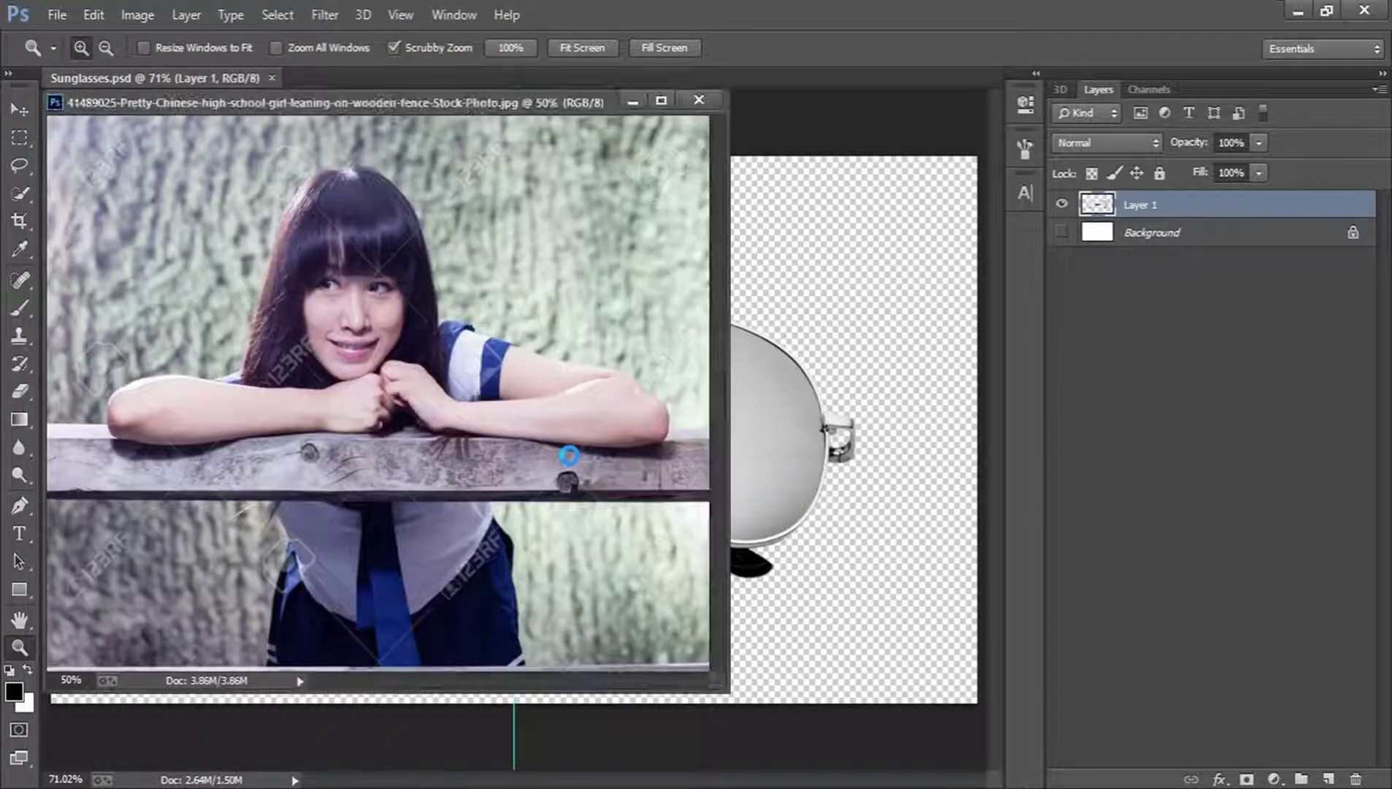
# Select the girl's hair, face, hands, arms and sleeves above the wooden fence with the Quick Selection tool
pyautogui.moveTo(549, 106); pyautogui.dragTo(745, 118)
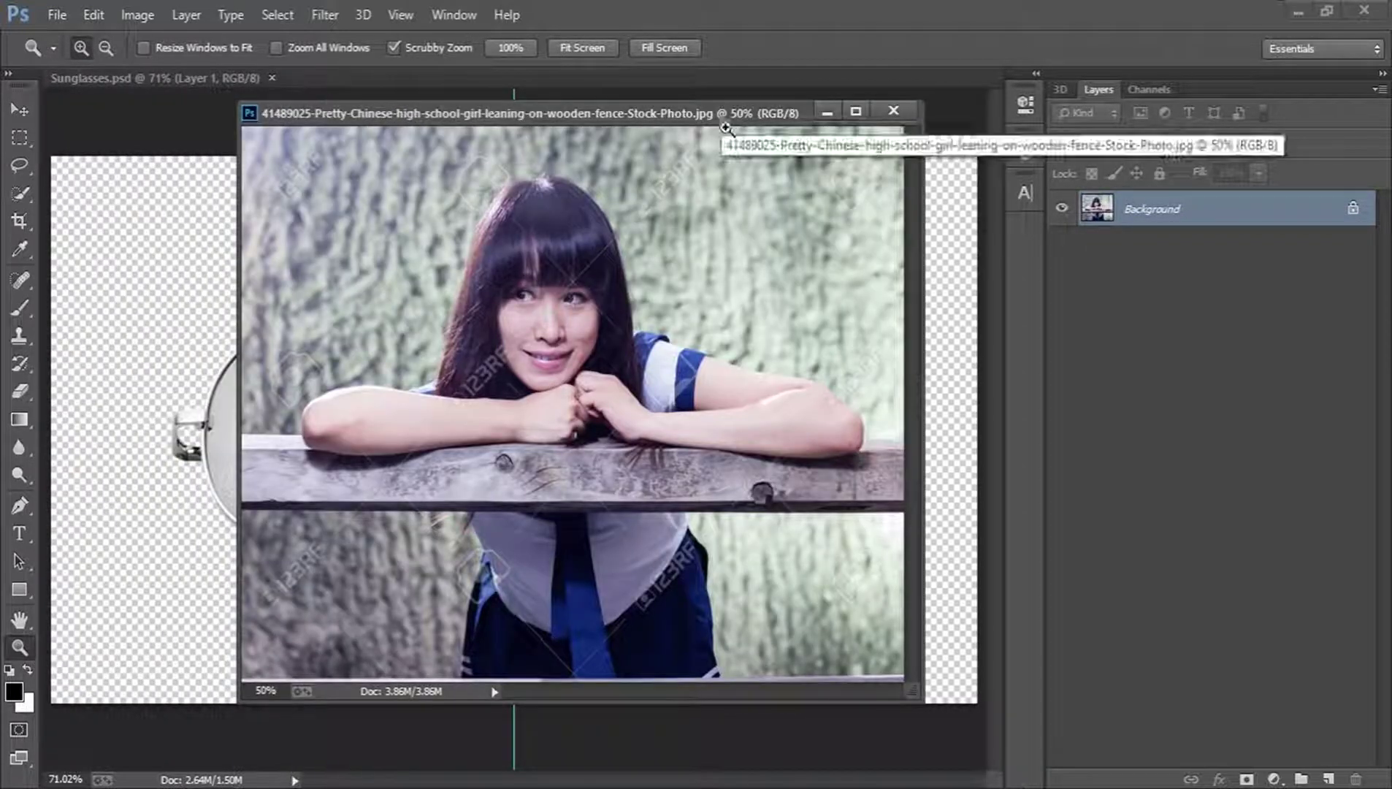
pyautogui.click(859, 110)
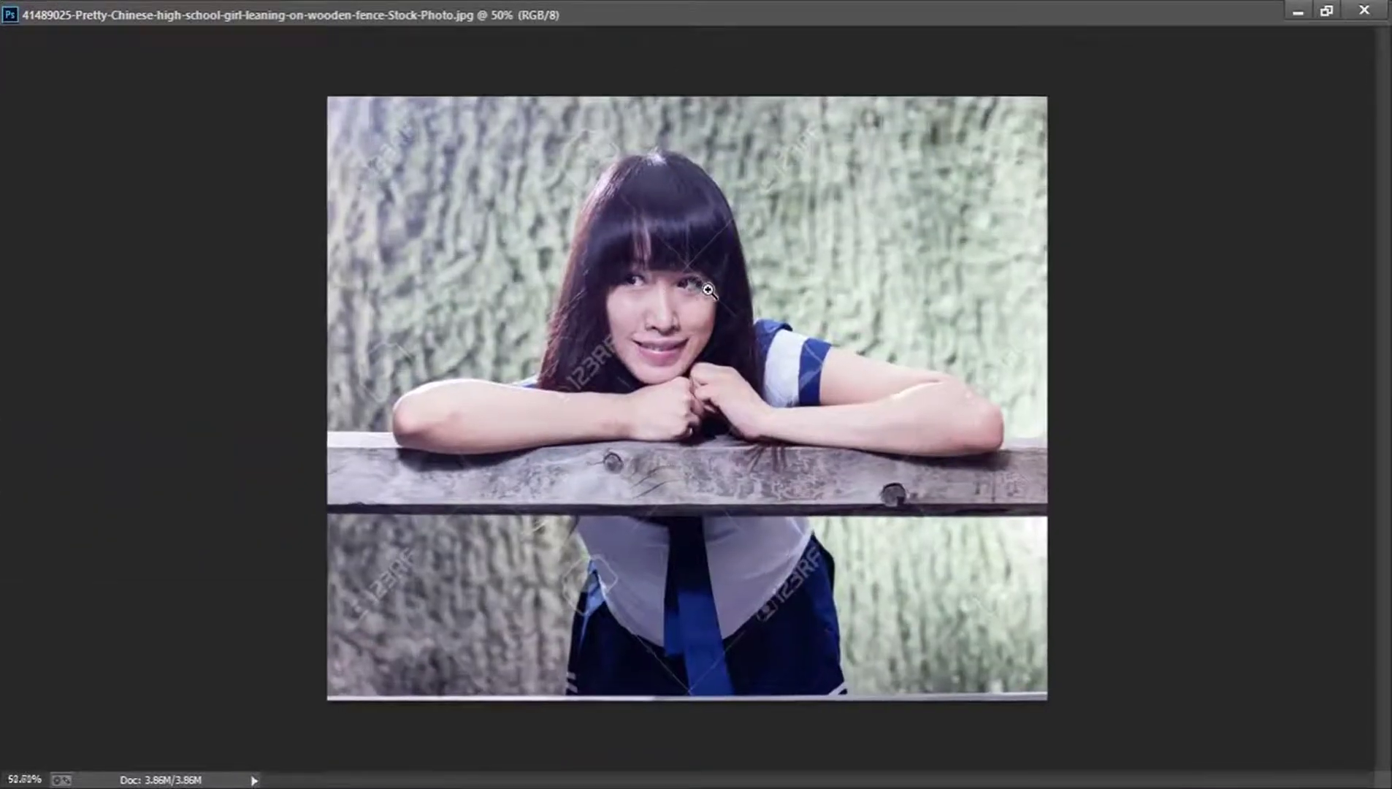
pyautogui.scroll(4, 708, 290)
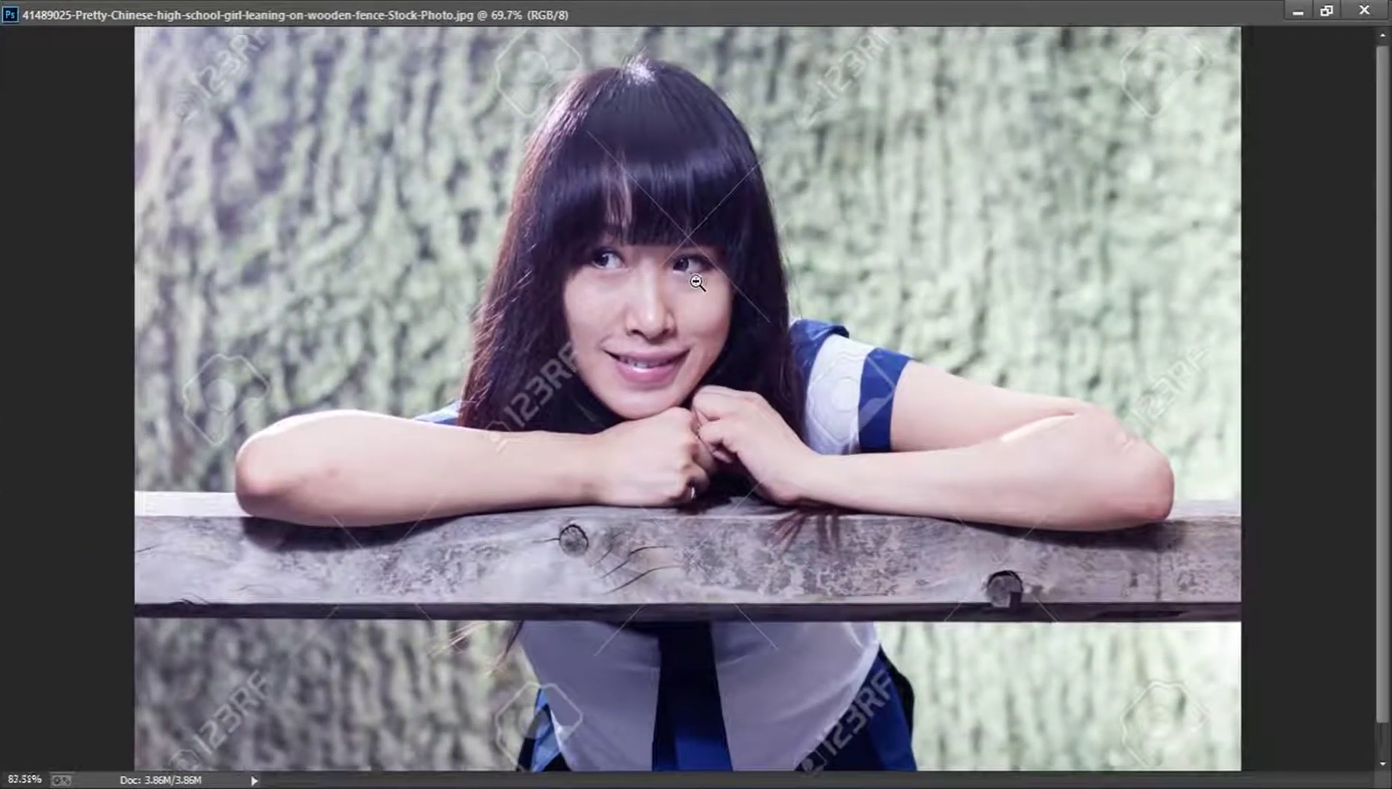
pyautogui.scroll(2, 696, 282)
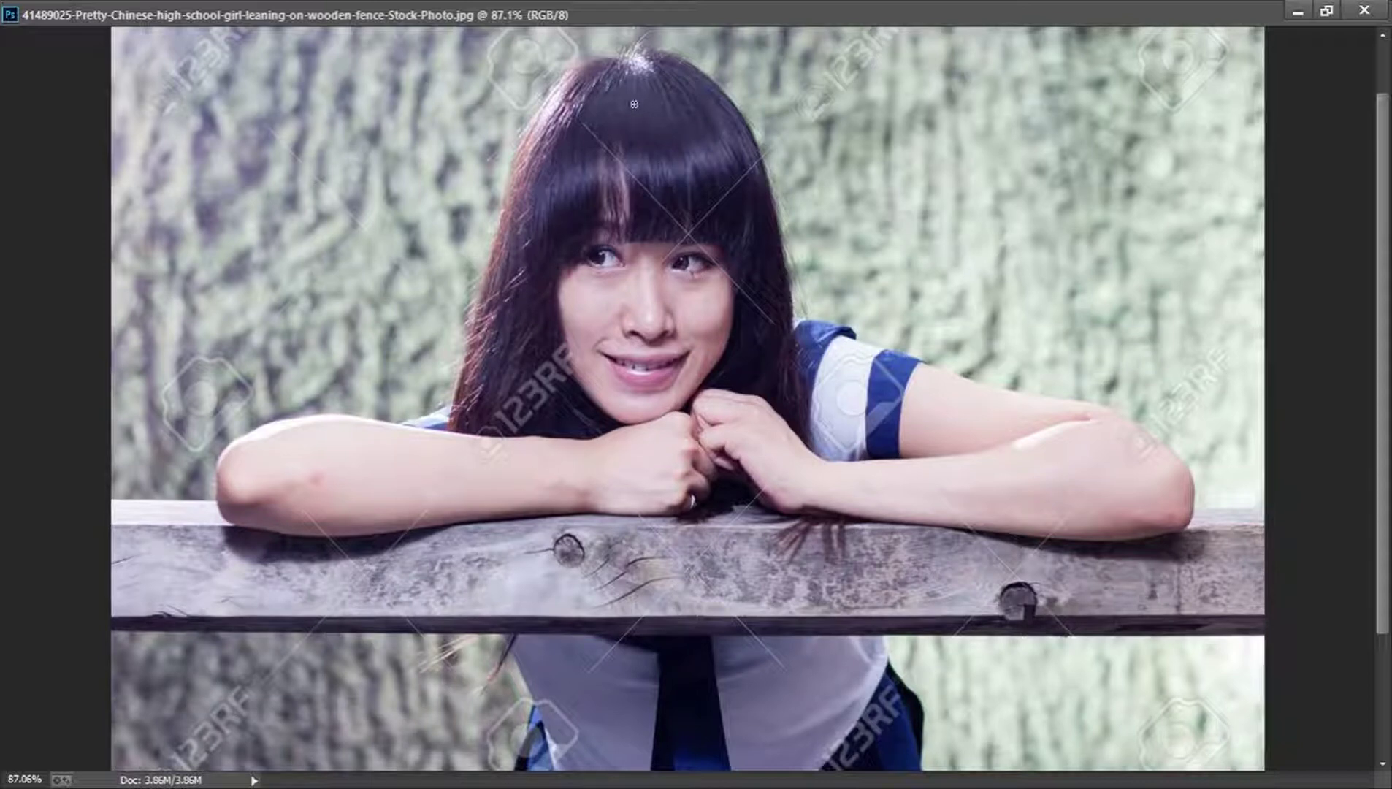
pyautogui.moveTo(716, 157)
pyautogui.mouseDown()
pyautogui.moveTo(809, 441)
pyautogui.moveTo(928, 431)
pyautogui.moveTo(1134, 481)
pyautogui.moveTo(771, 450)
pyautogui.mouseUp()
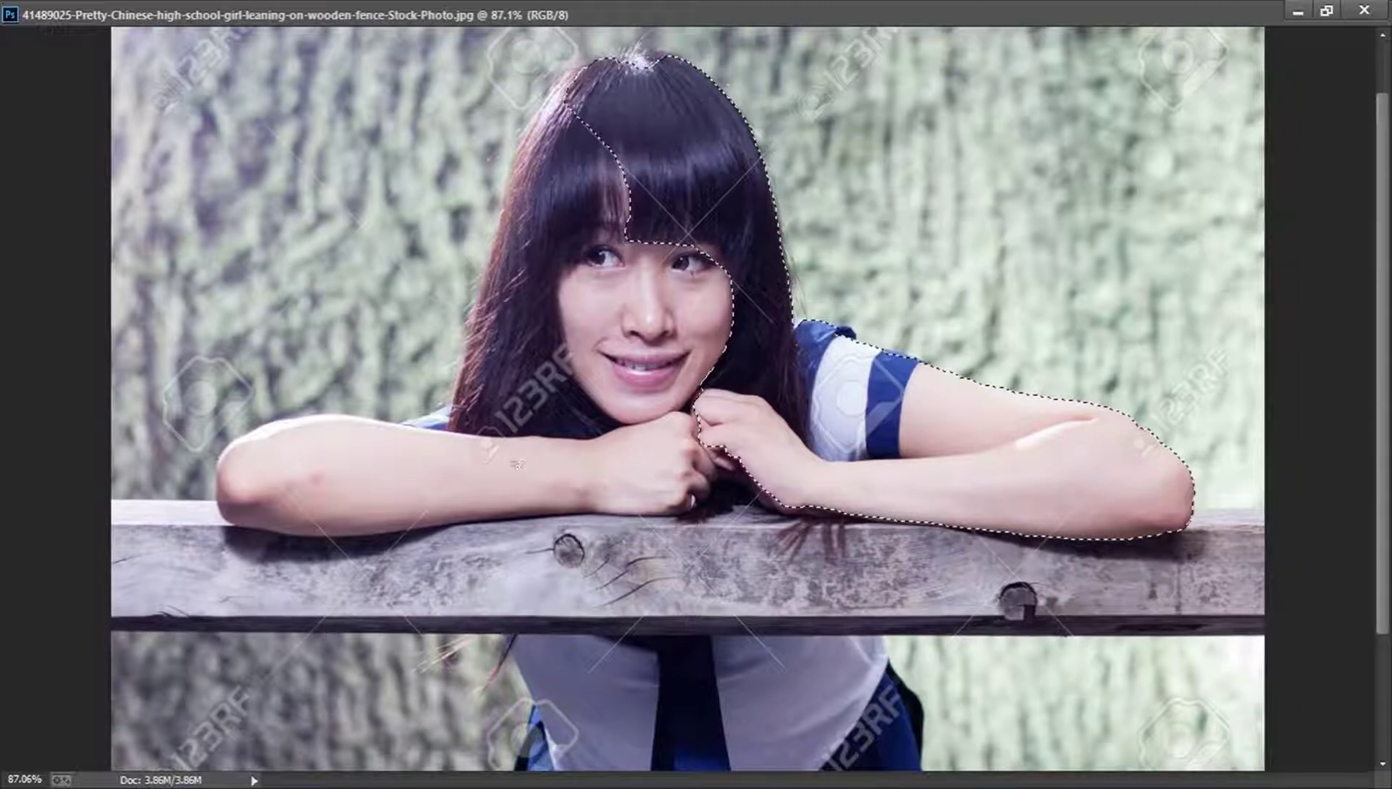
pyautogui.moveTo(517, 463)
pyautogui.mouseDown()
pyautogui.moveTo(249, 475)
pyautogui.moveTo(447, 432)
pyautogui.moveTo(552, 306)
pyautogui.moveTo(552, 247)
pyautogui.moveTo(496, 232)
pyautogui.mouseUp()
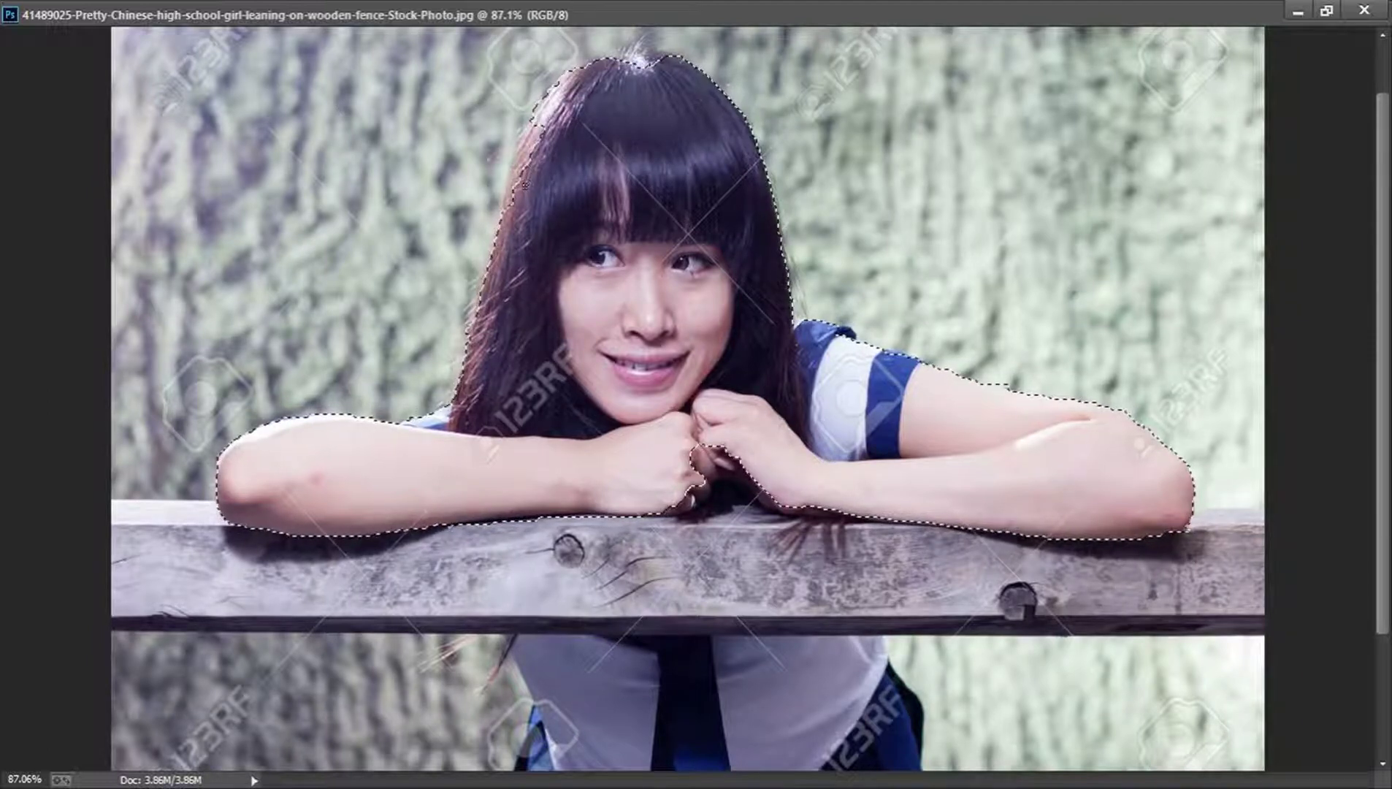
pyautogui.moveTo(525, 185); pyautogui.dragTo(519, 167)
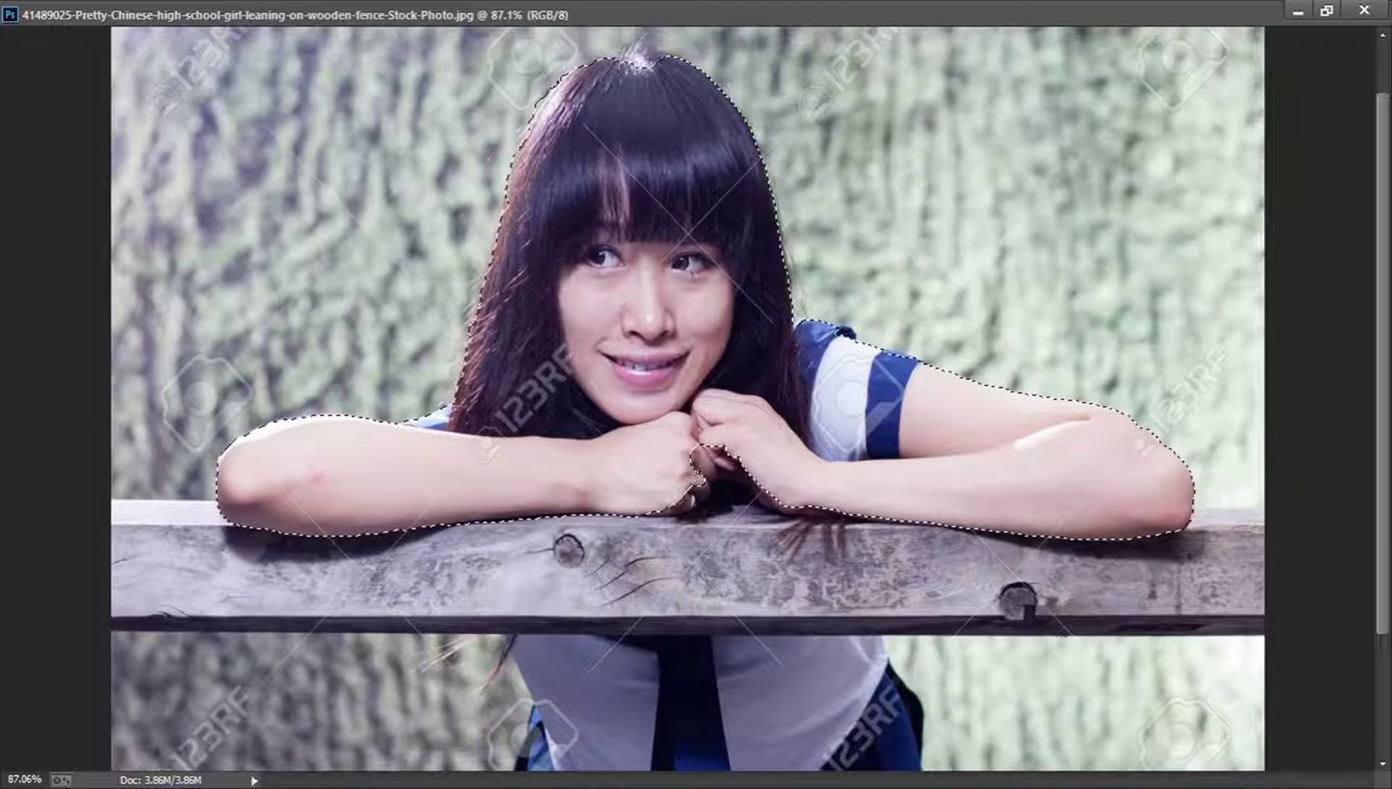
pyautogui.moveTo(697, 478)
pyautogui.mouseDown()
pyautogui.moveTo(721, 456)
pyautogui.moveTo(759, 492)
pyautogui.mouseUp()
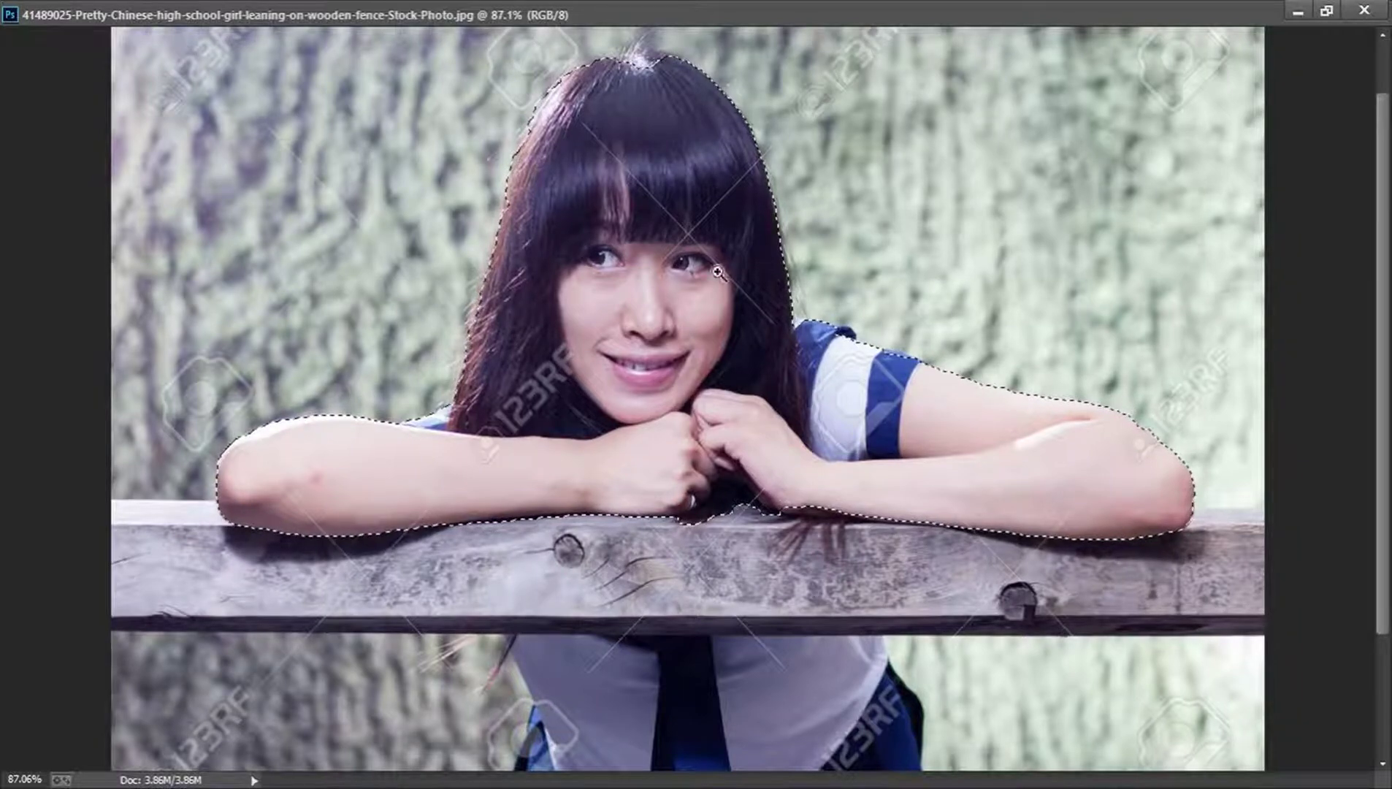
# Refine the selection's edges around the hair, shoulders and arms with the size 35 Refine Radius brush in Refine Edge, outputting to a selection
pyautogui.moveTo(723, 289)
pyautogui.mouseDown()
pyautogui.moveTo(689, 307)
pyautogui.moveTo(724, 305)
pyautogui.mouseUp()
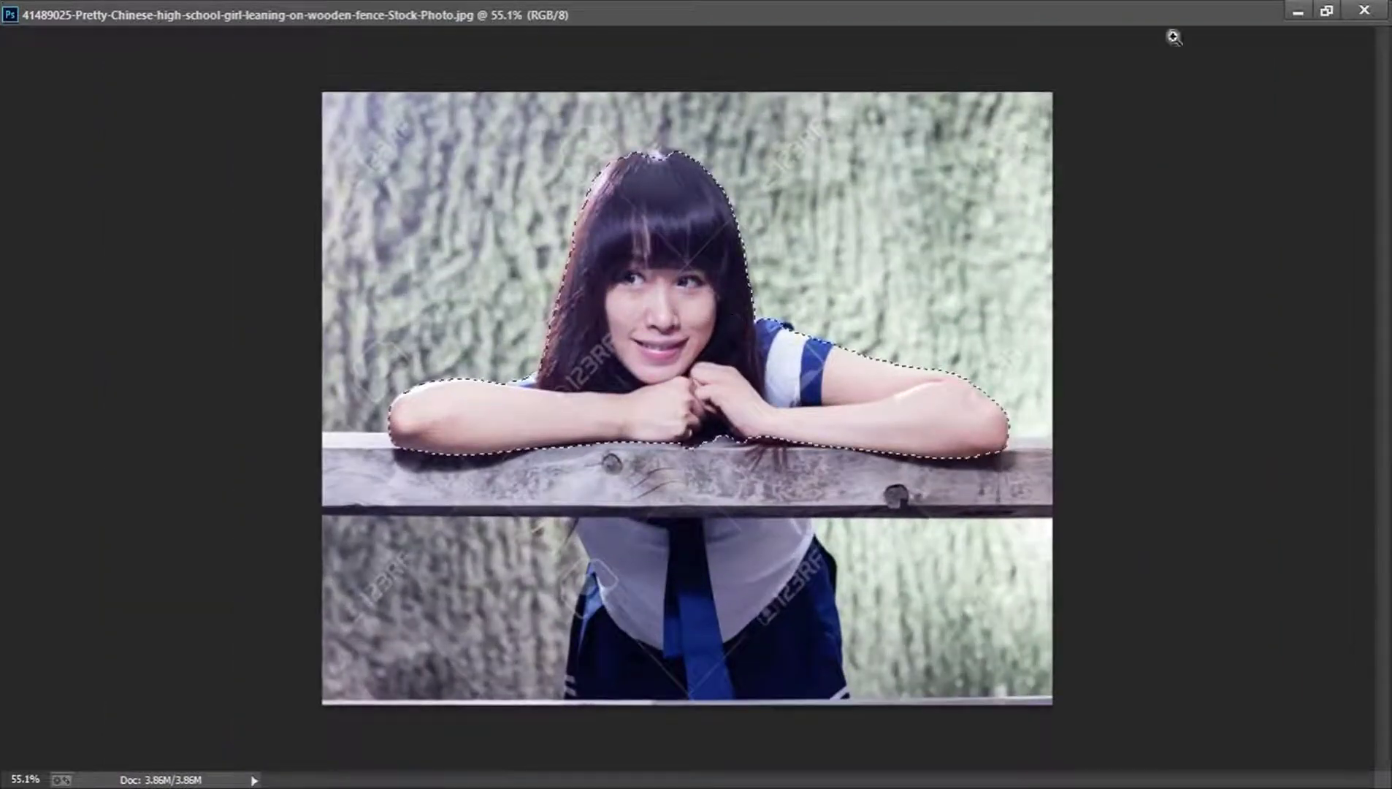
pyautogui.click(1326, 10)
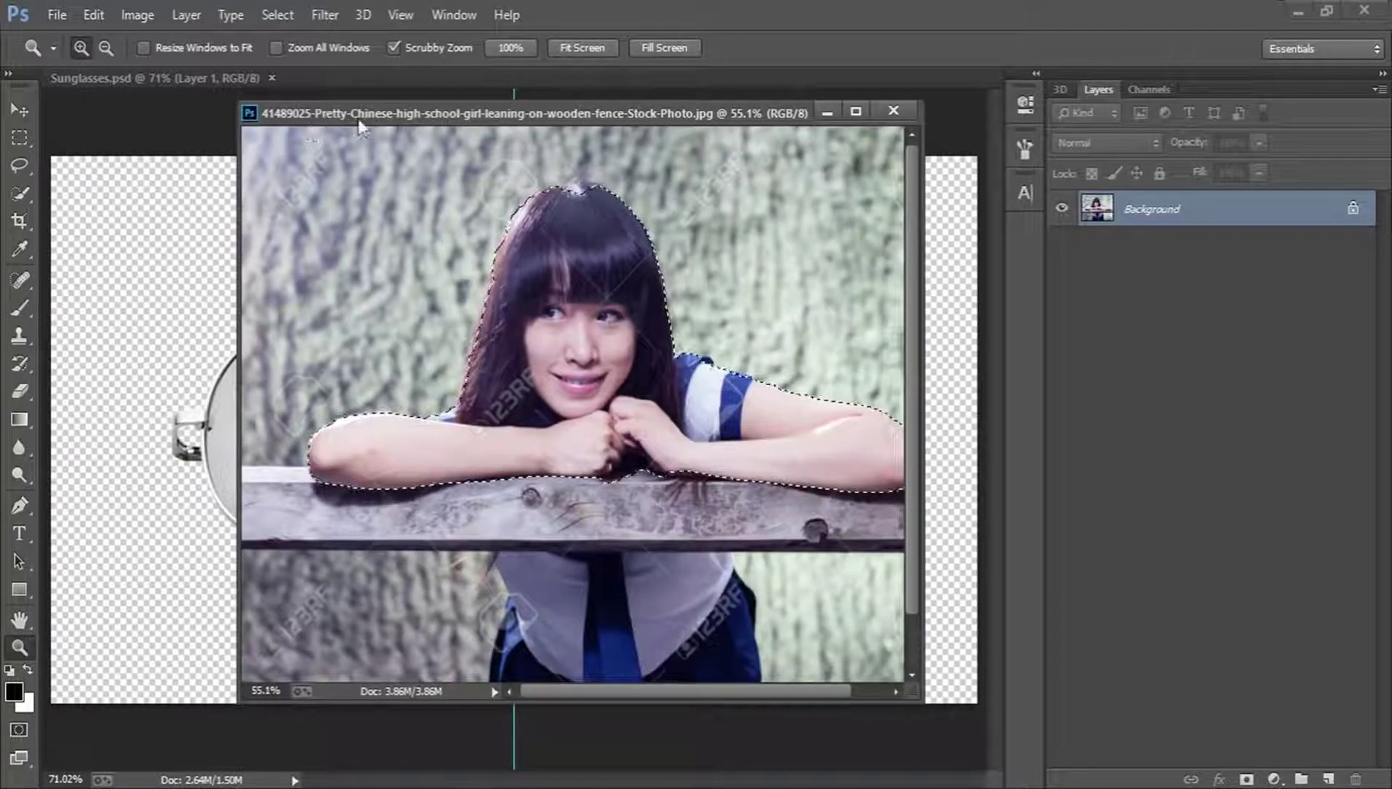
pyautogui.moveTo(369, 113); pyautogui.dragTo(389, 113)
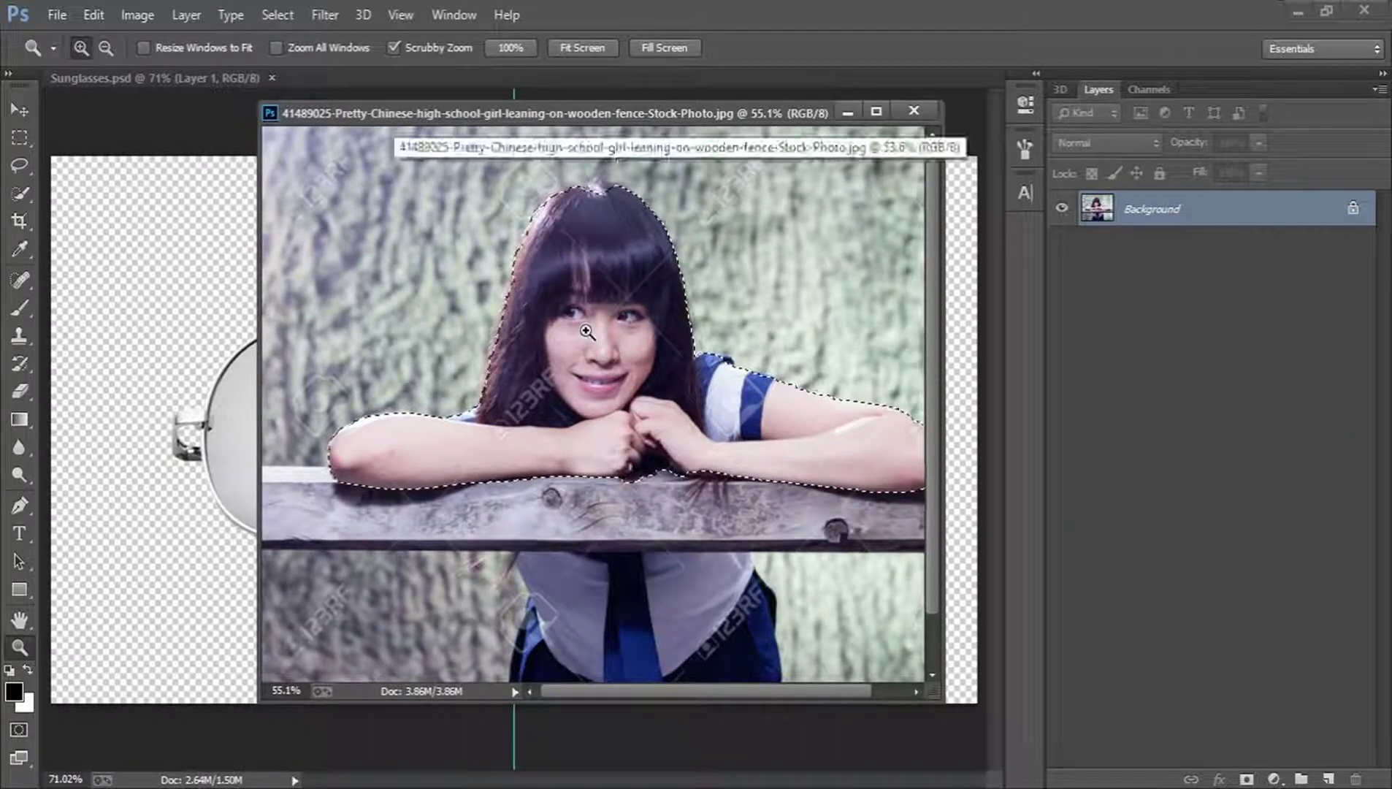
pyautogui.press('w')
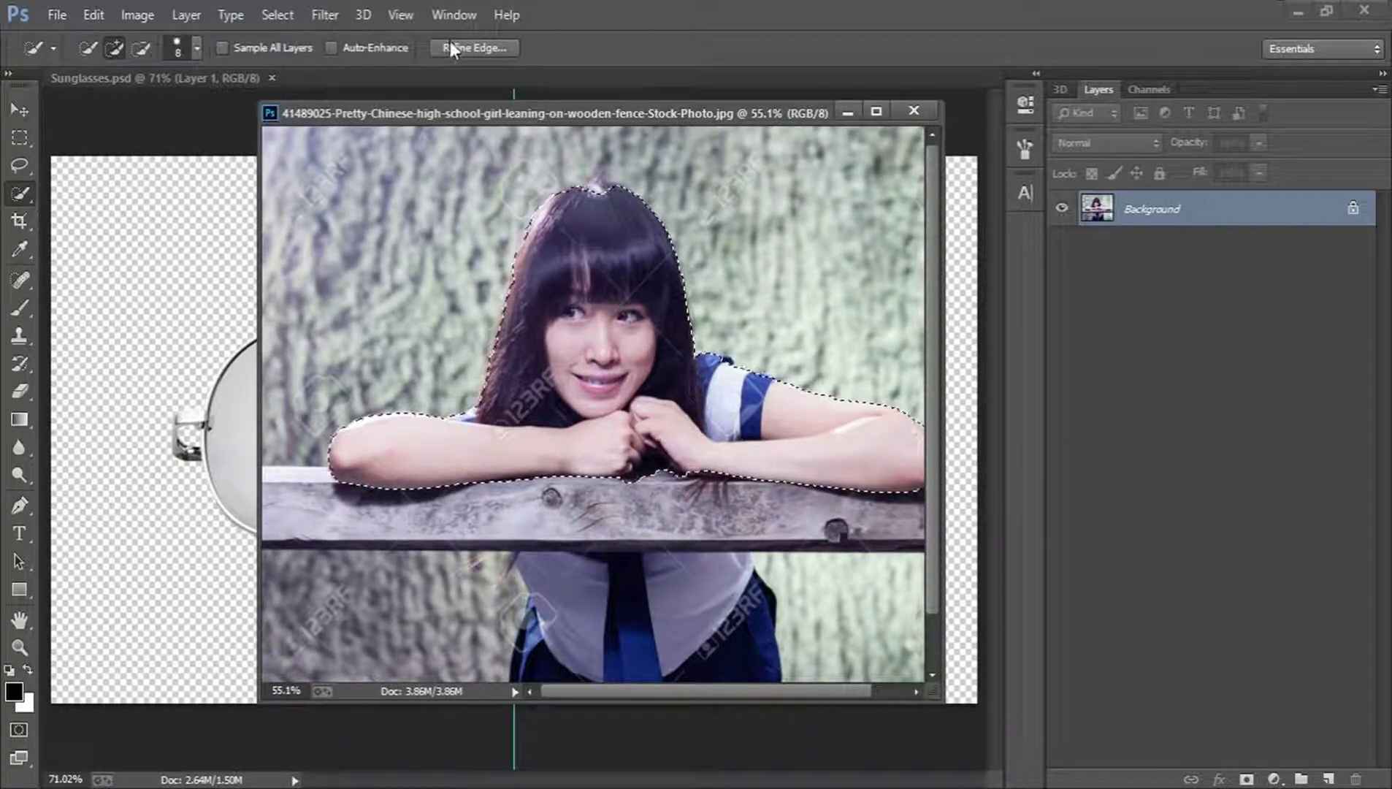
pyautogui.click(450, 47)
pyautogui.moveTo(690, 41); pyautogui.dragTo(1000, 87)
pyautogui.moveTo(574, 191)
pyautogui.mouseDown()
pyautogui.moveTo(602, 181)
pyautogui.moveTo(647, 201)
pyautogui.moveTo(678, 262)
pyautogui.moveTo(697, 346)
pyautogui.mouseUp()
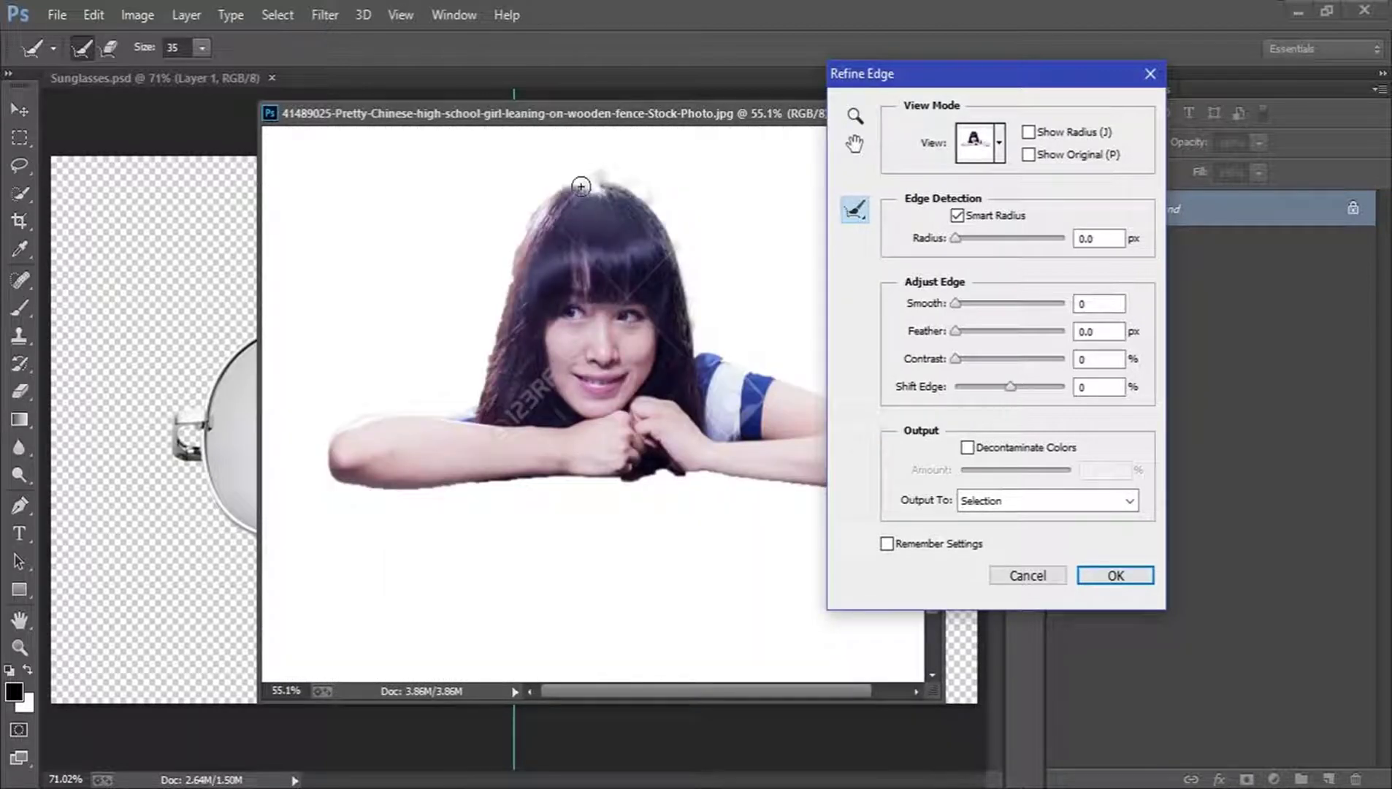
pyautogui.moveTo(520, 252)
pyautogui.mouseDown()
pyautogui.moveTo(473, 405)
pyautogui.moveTo(311, 417)
pyautogui.moveTo(367, 414)
pyautogui.moveTo(333, 458)
pyautogui.mouseUp()
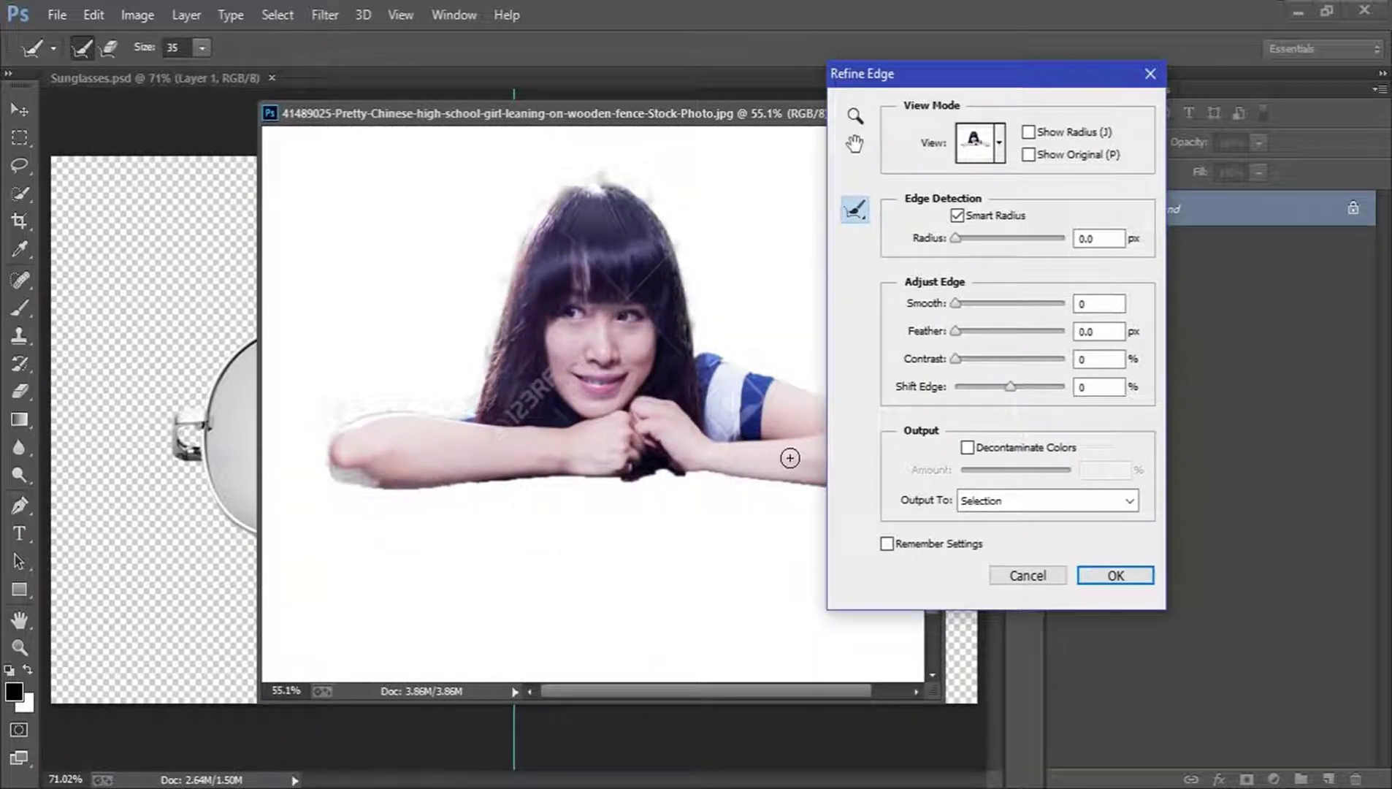
pyautogui.moveTo(579, 701); pyautogui.dragTo(674, 691)
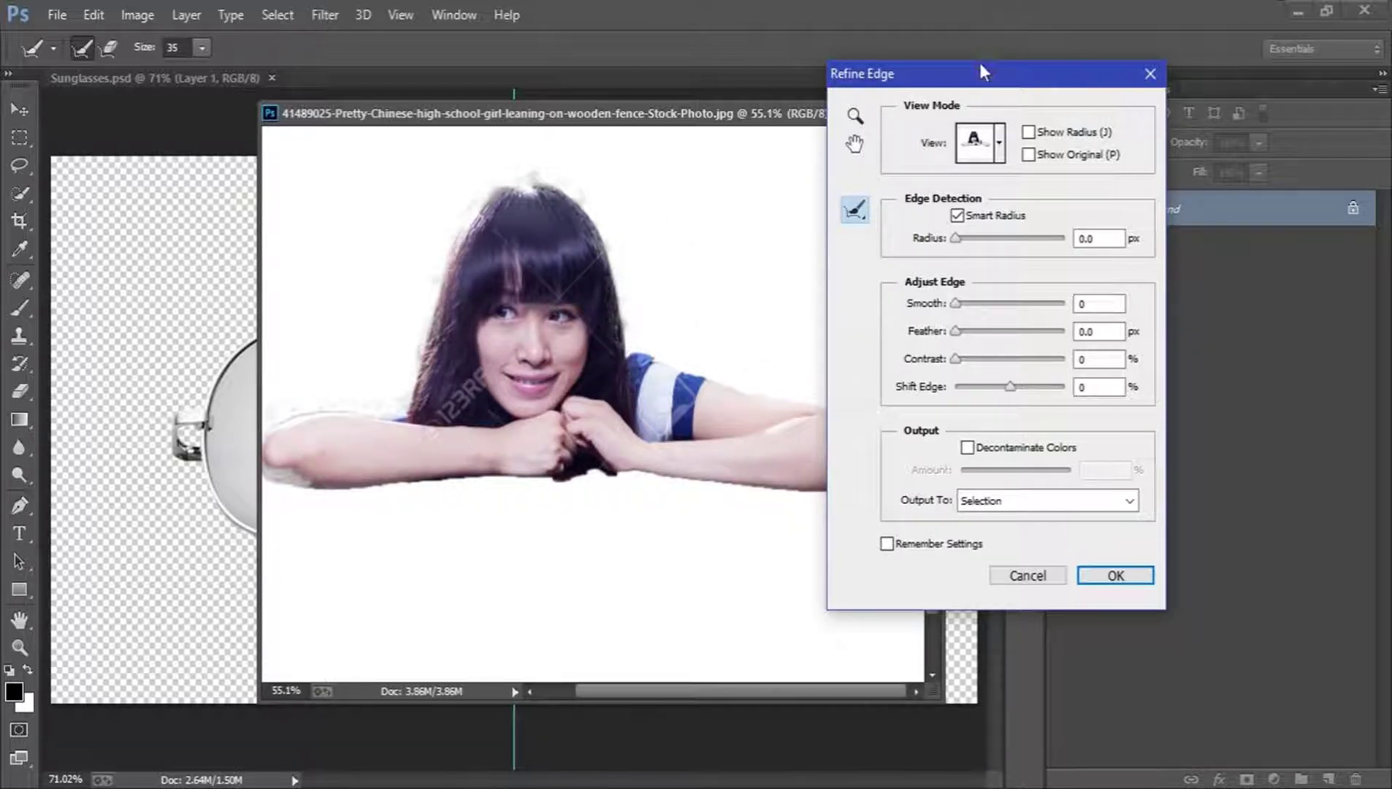
pyautogui.moveTo(981, 65); pyautogui.dragTo(1087, 82)
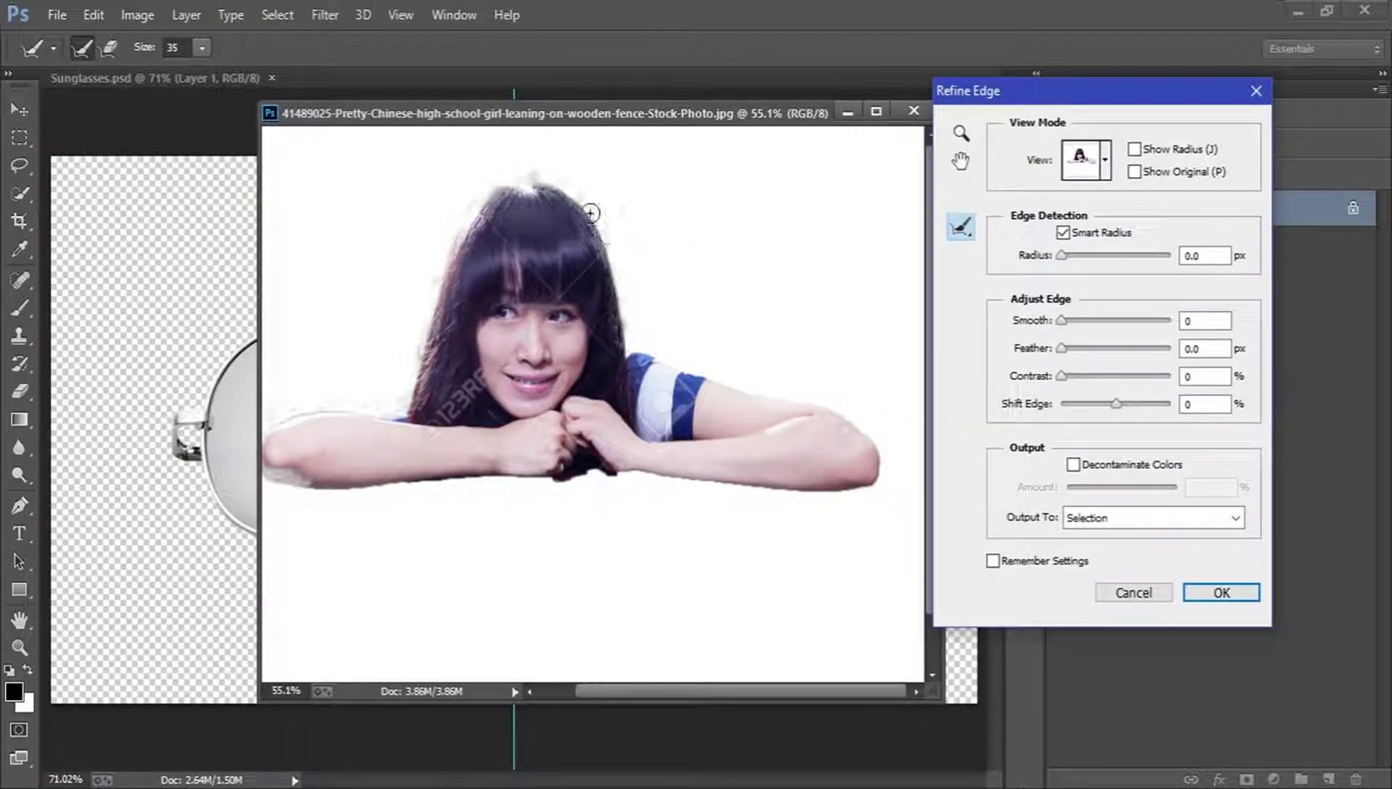
pyautogui.moveTo(590, 213)
pyautogui.mouseDown()
pyautogui.moveTo(639, 360)
pyautogui.moveTo(857, 414)
pyautogui.moveTo(874, 482)
pyautogui.mouseUp()
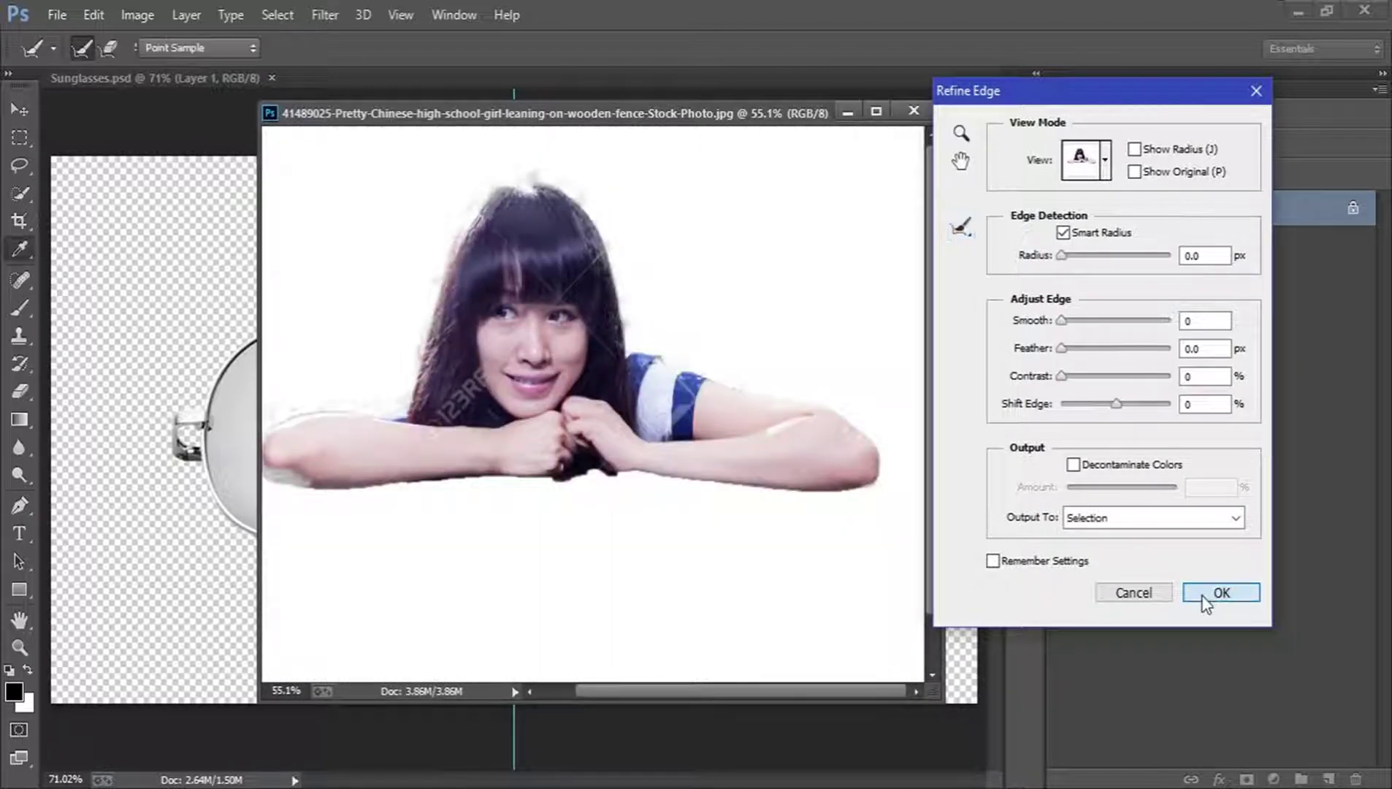
pyautogui.click(1221, 593)
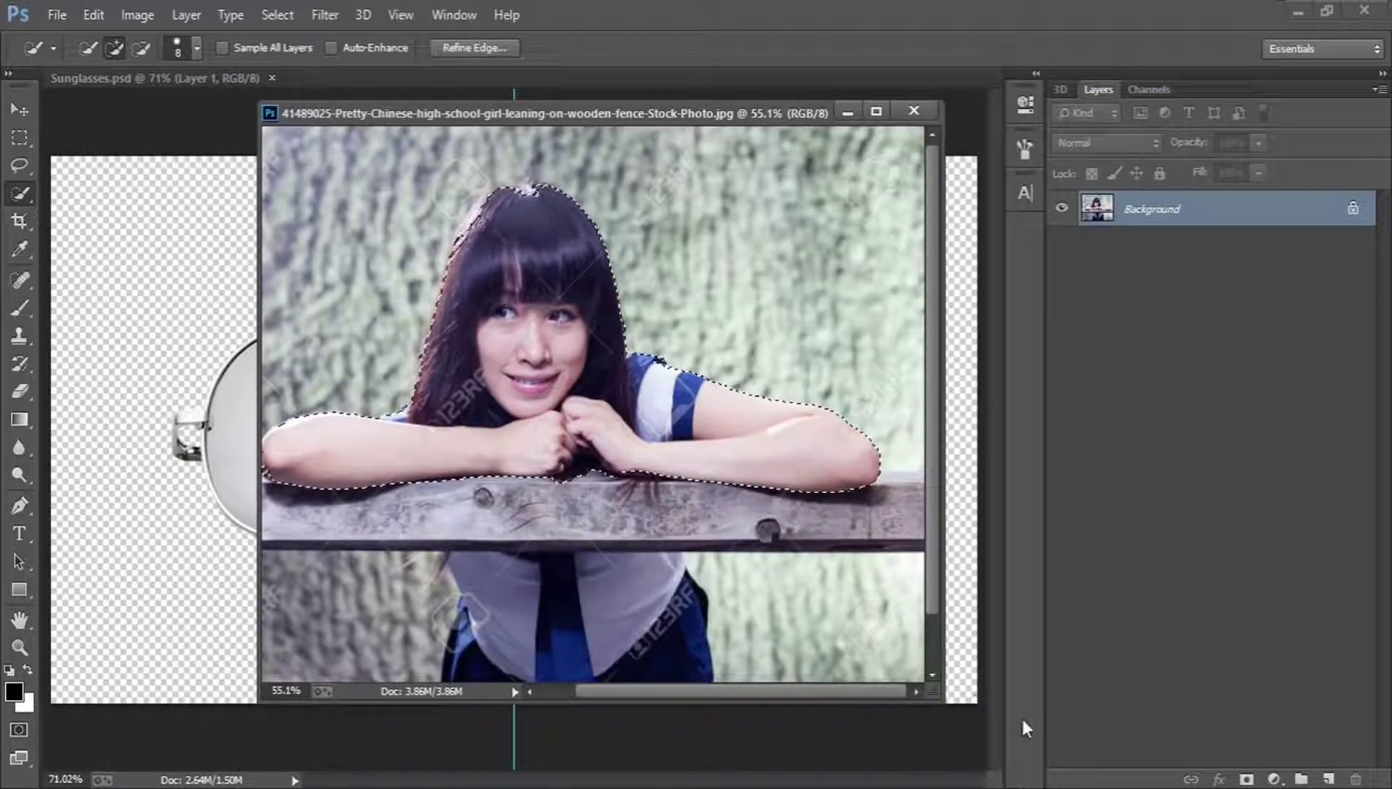
# Mask the photo layer with the refined selection to hide the background and fence, leaving no layer selected
pyautogui.click(1245, 779)
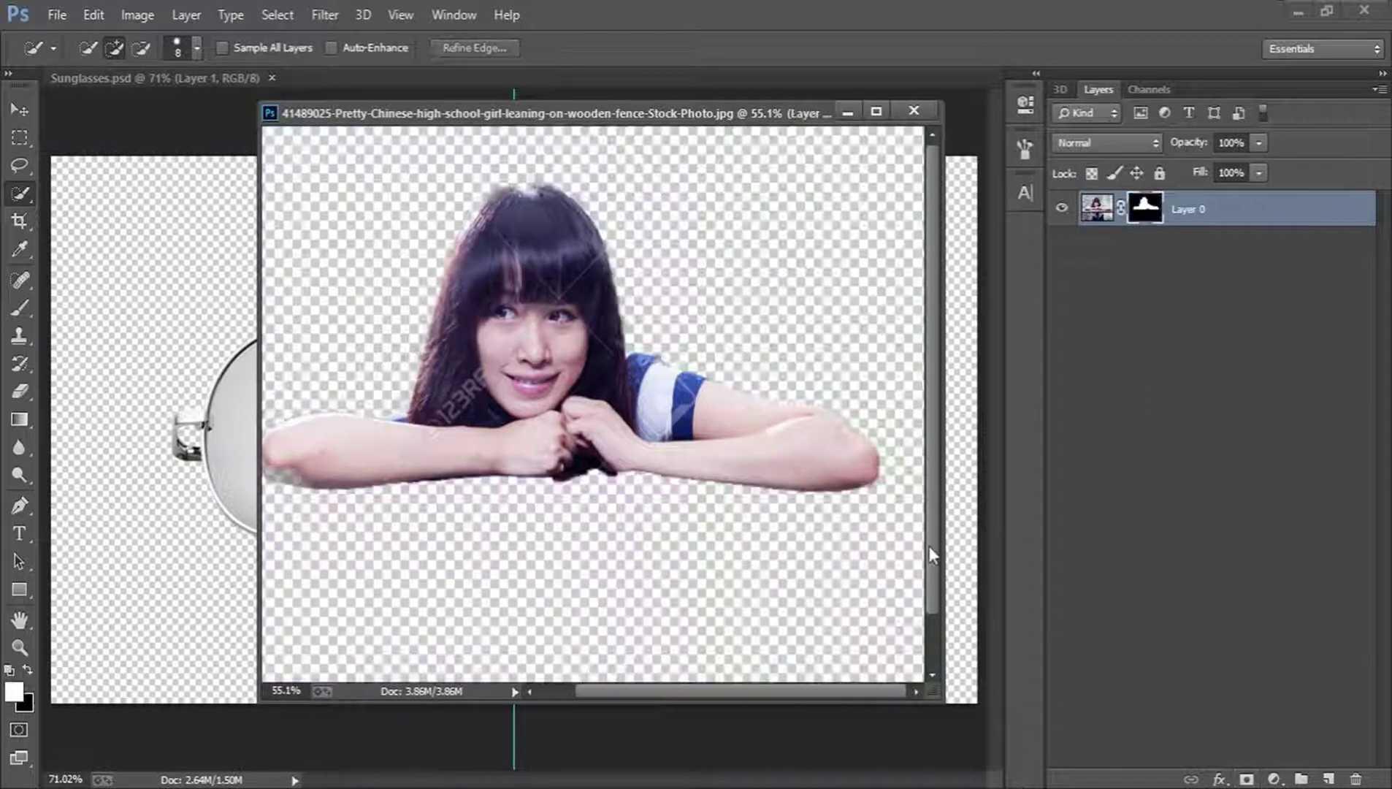
pyautogui.moveTo(652, 689); pyautogui.dragTo(618, 689)
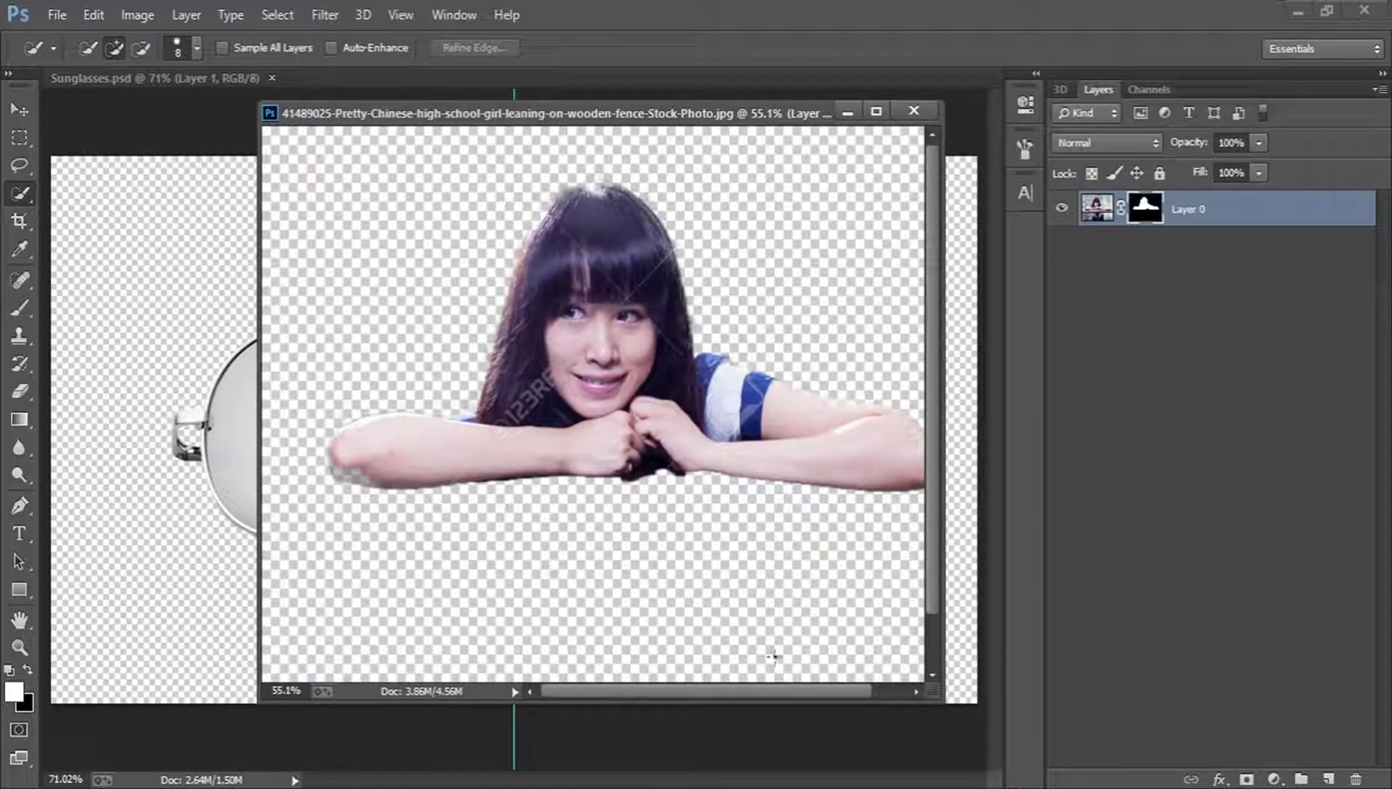
pyautogui.click(1169, 311)
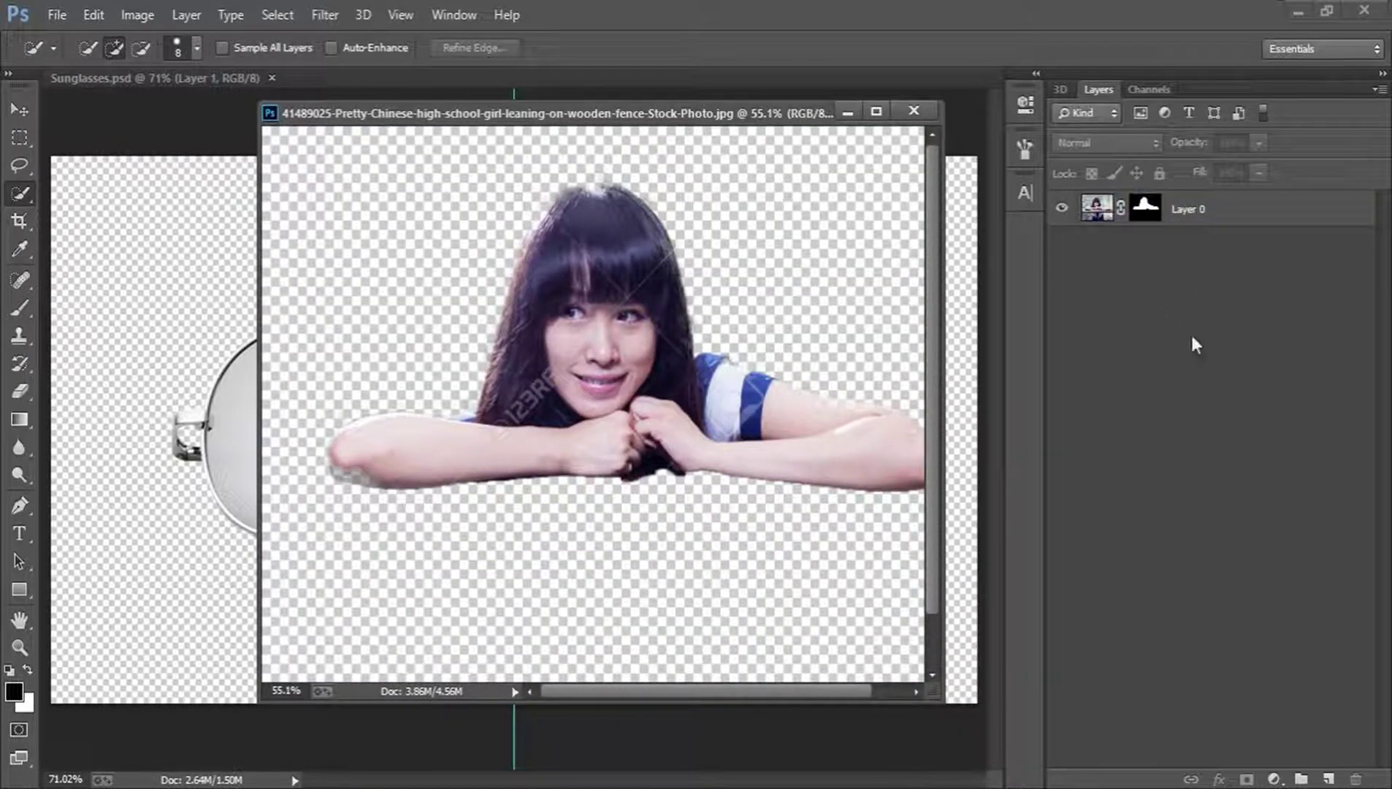
# Add a new layer beneath Layer 0 and fill it with white using the Paint Bucket tool
pyautogui.click(1328, 778)
pyautogui.moveTo(1154, 212); pyautogui.dragTo(1181, 326)
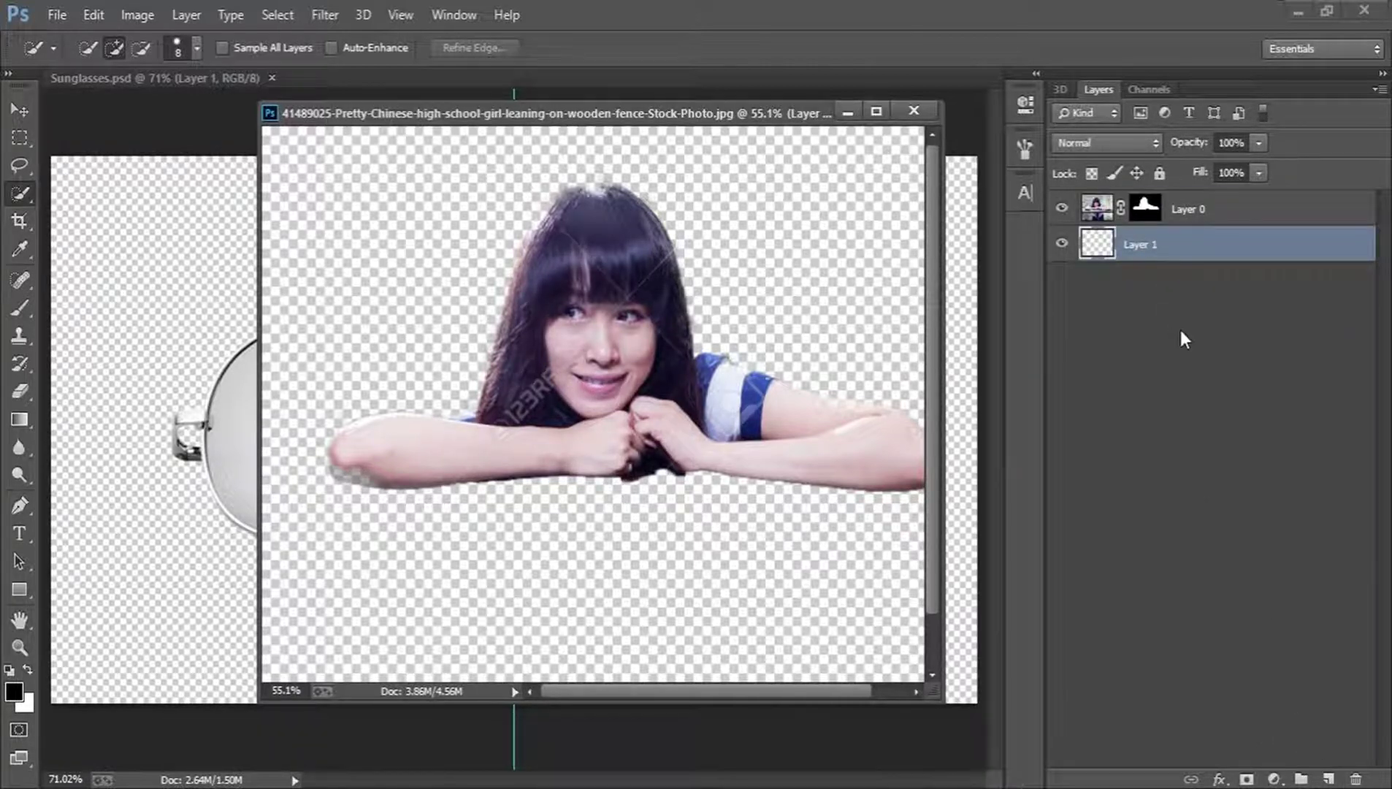
pyautogui.click(26, 665)
pyautogui.click(28, 424)
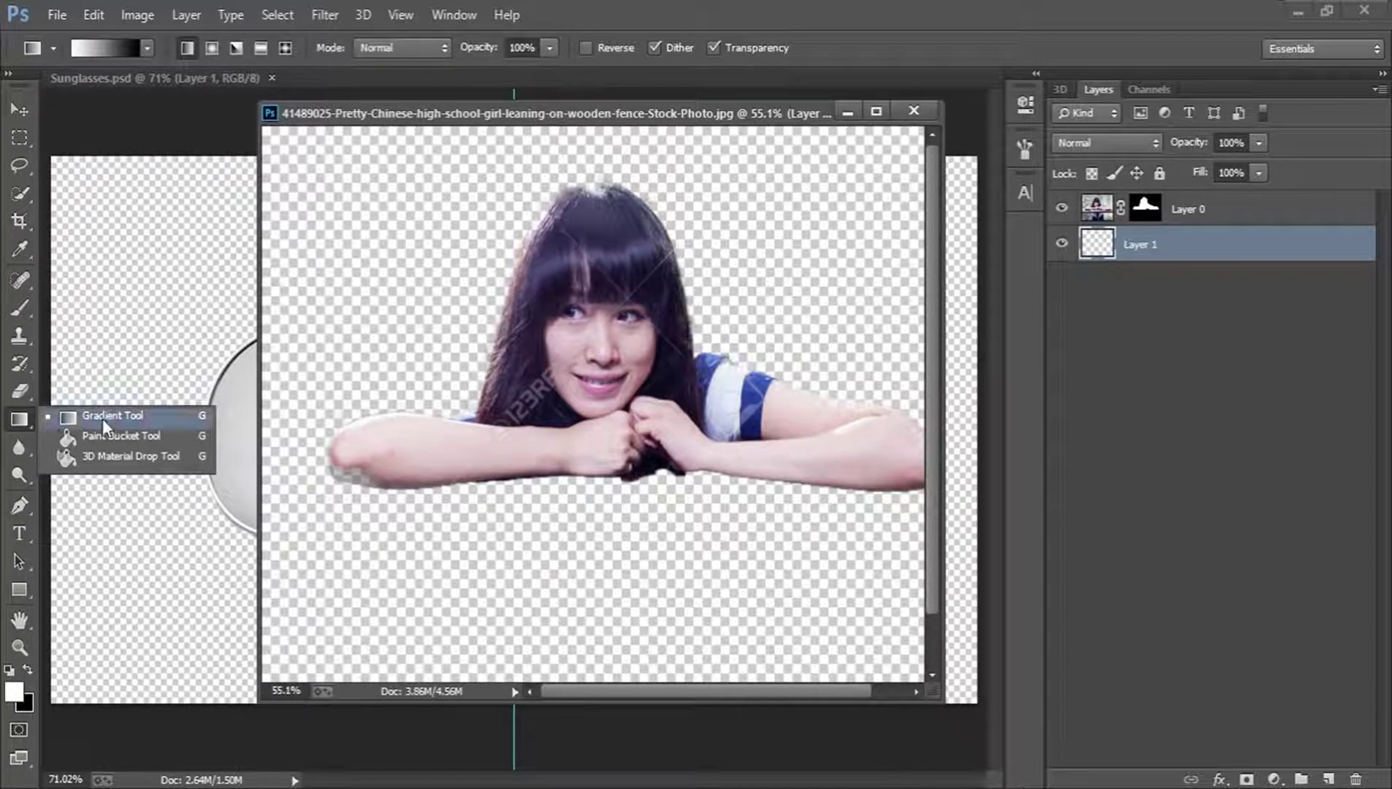
pyautogui.click(121, 435)
pyautogui.click(653, 531)
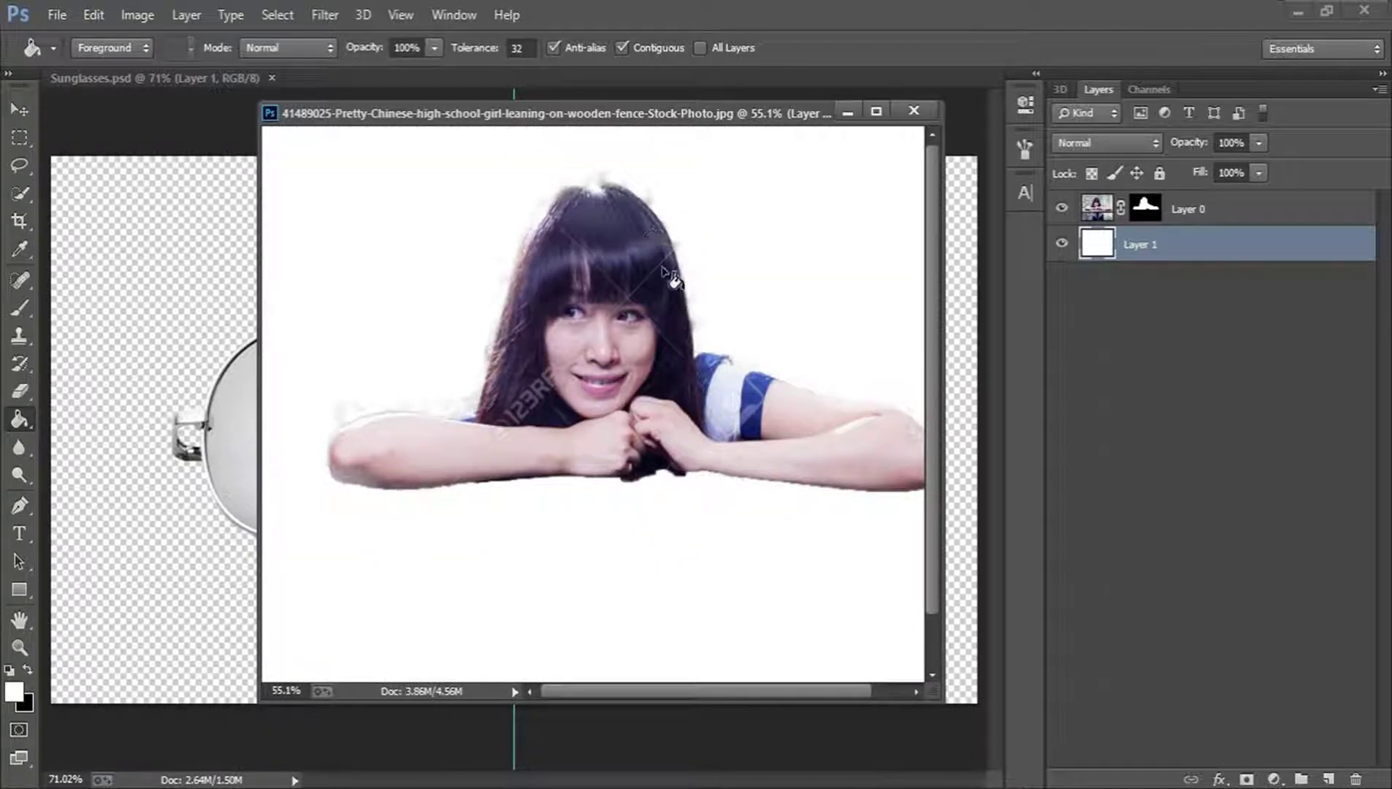
# Target Layer 0's mask with the Brush tool, try a white stroke along the hair's upper right edge, and undo it
pyautogui.press('z')
pyautogui.moveTo(606, 161)
pyautogui.mouseDown()
pyautogui.moveTo(723, 155)
pyautogui.moveTo(711, 165)
pyautogui.mouseUp()
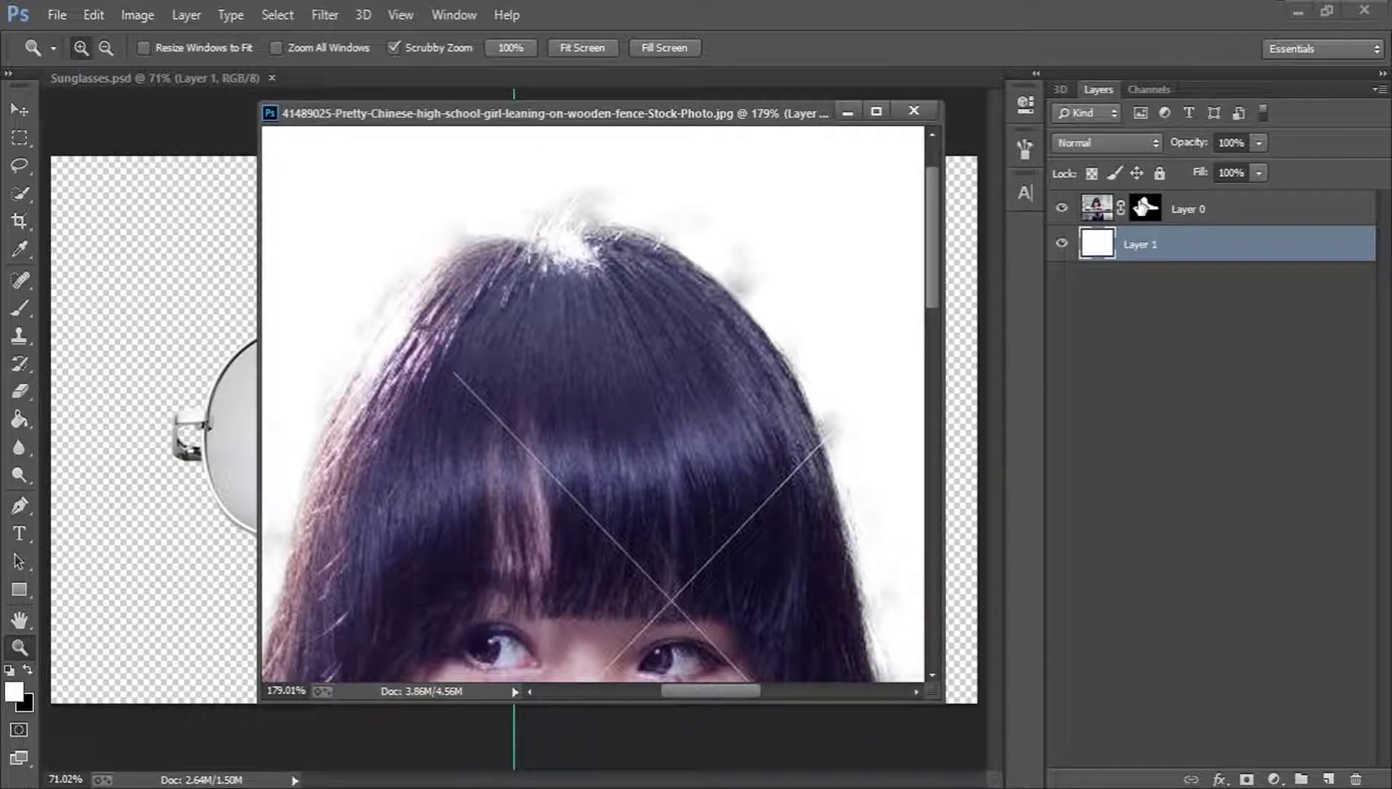
pyautogui.click(1145, 208)
pyautogui.click(1091, 210)
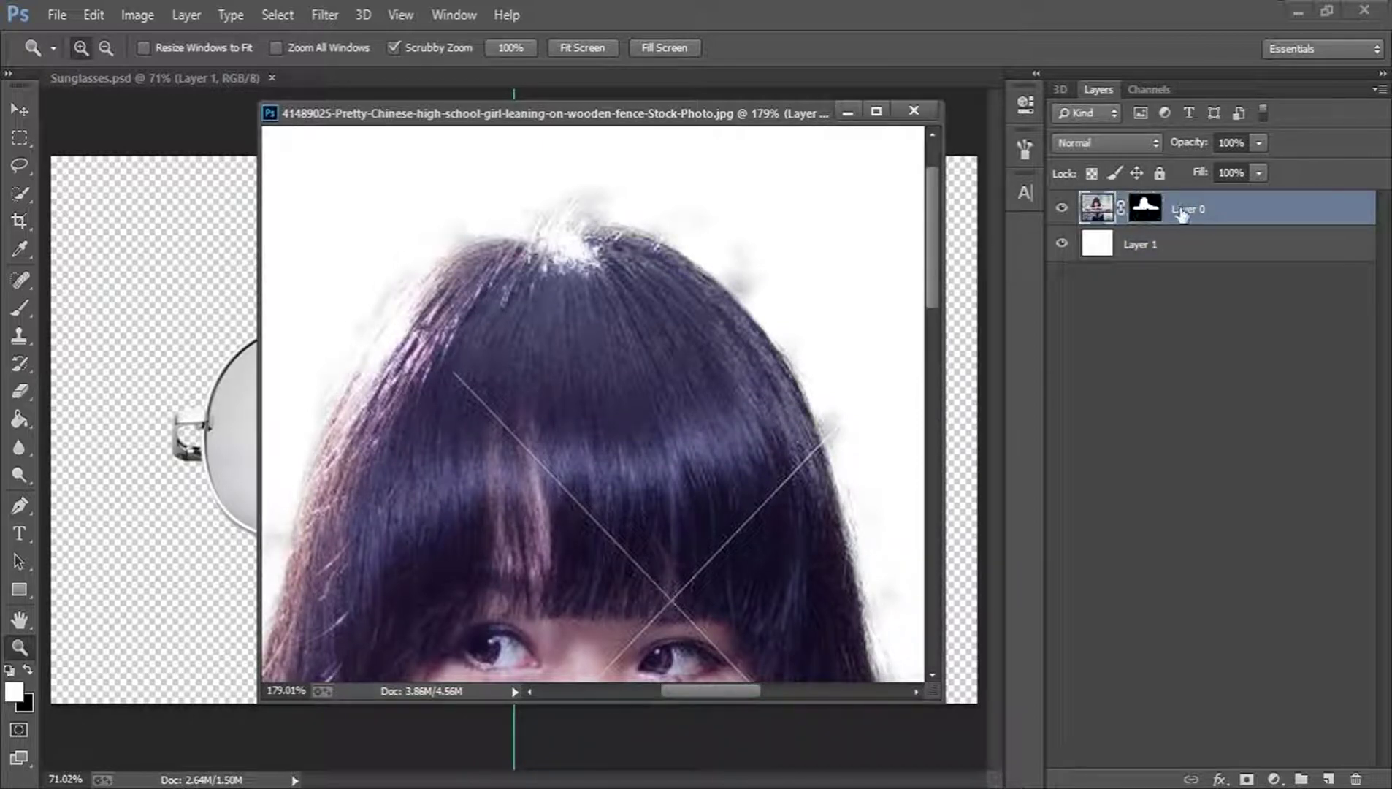
pyautogui.click(1145, 208)
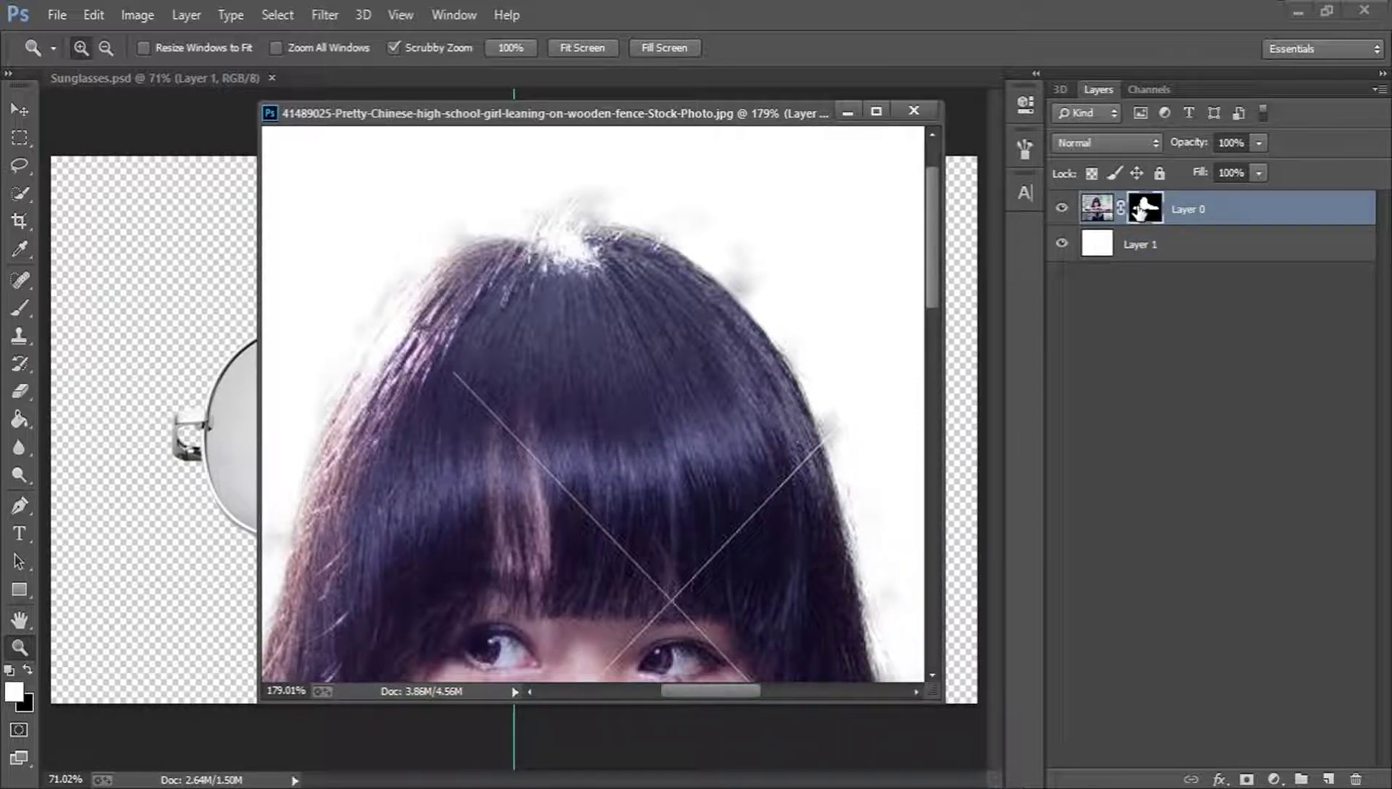
pyautogui.click(20, 307)
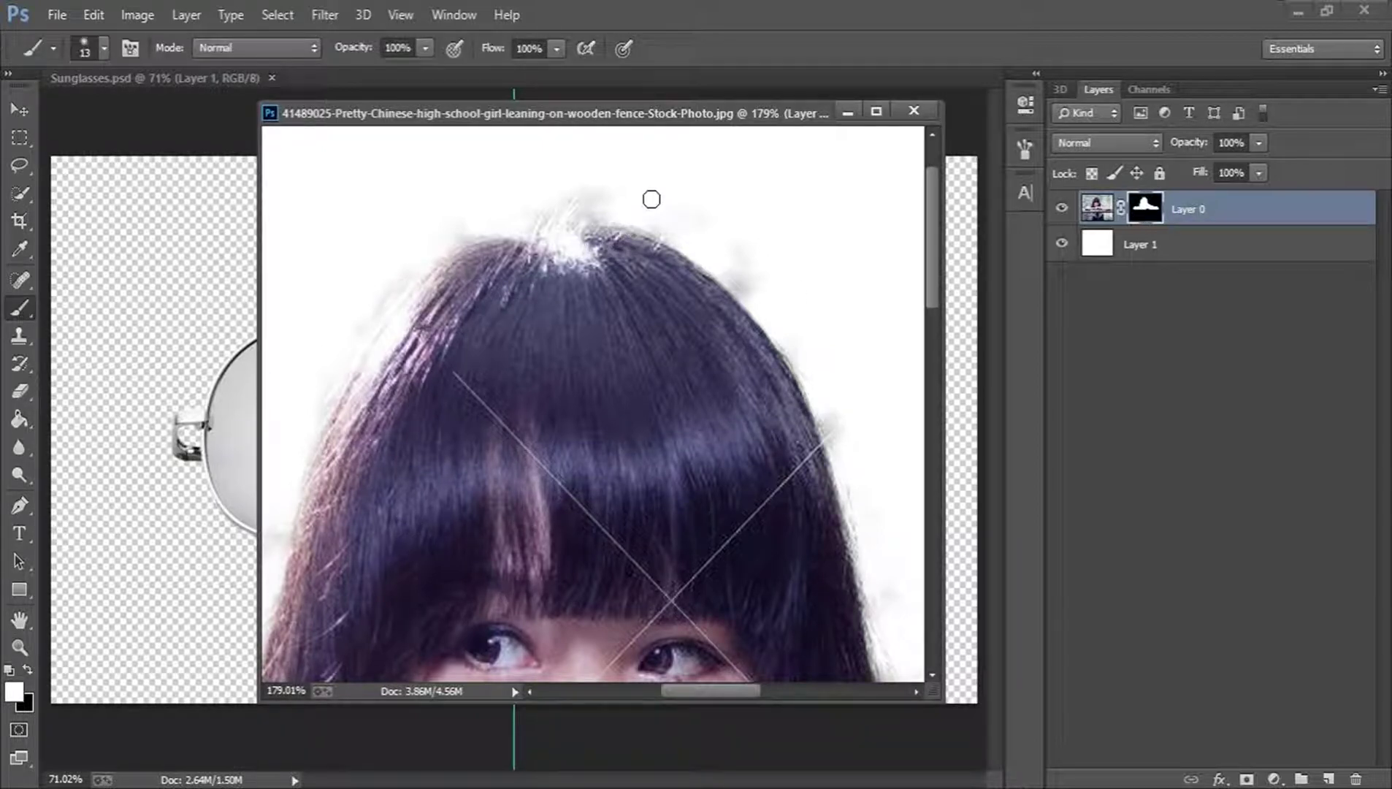
pyautogui.moveTo(661, 213); pyautogui.dragTo(751, 274)
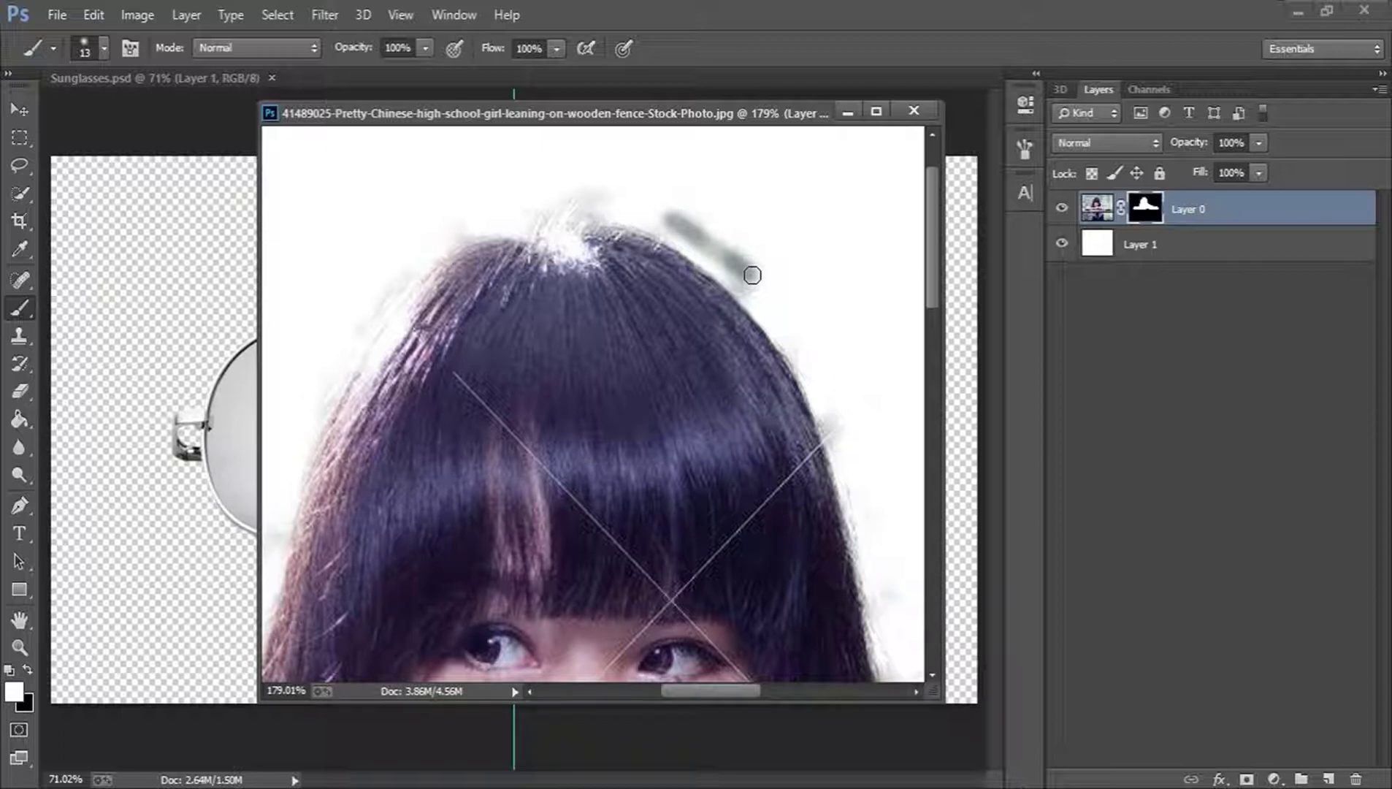
pyautogui.hotkey('ctrl', 'z')
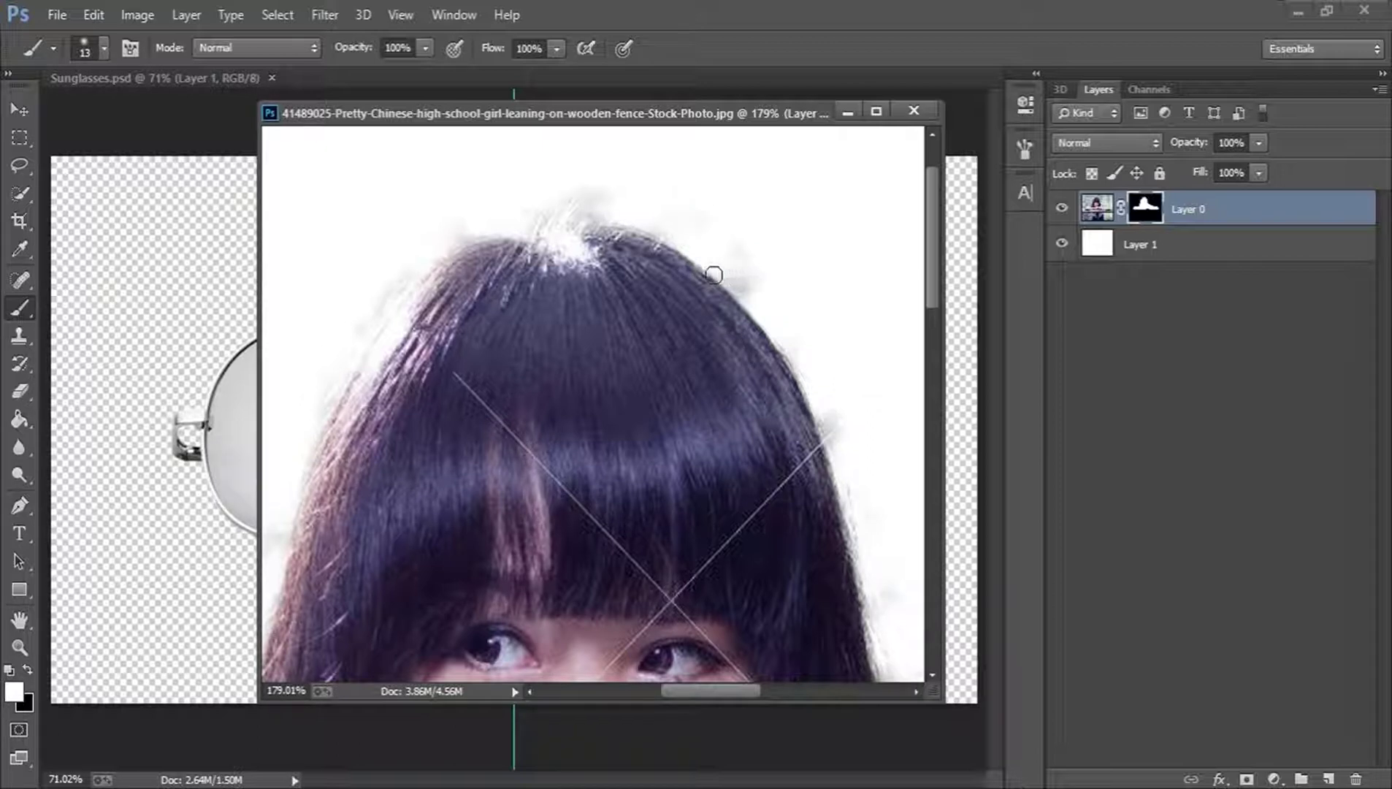
# Paint black on Layer 0's mask around the top and sides of the hair to remove the grey fringe, enlarging the brush to 25
pyautogui.click(27, 663)
pyautogui.click(27, 663)
pyautogui.click(27, 663)
pyautogui.click(27, 663)
pyautogui.click(27, 663)
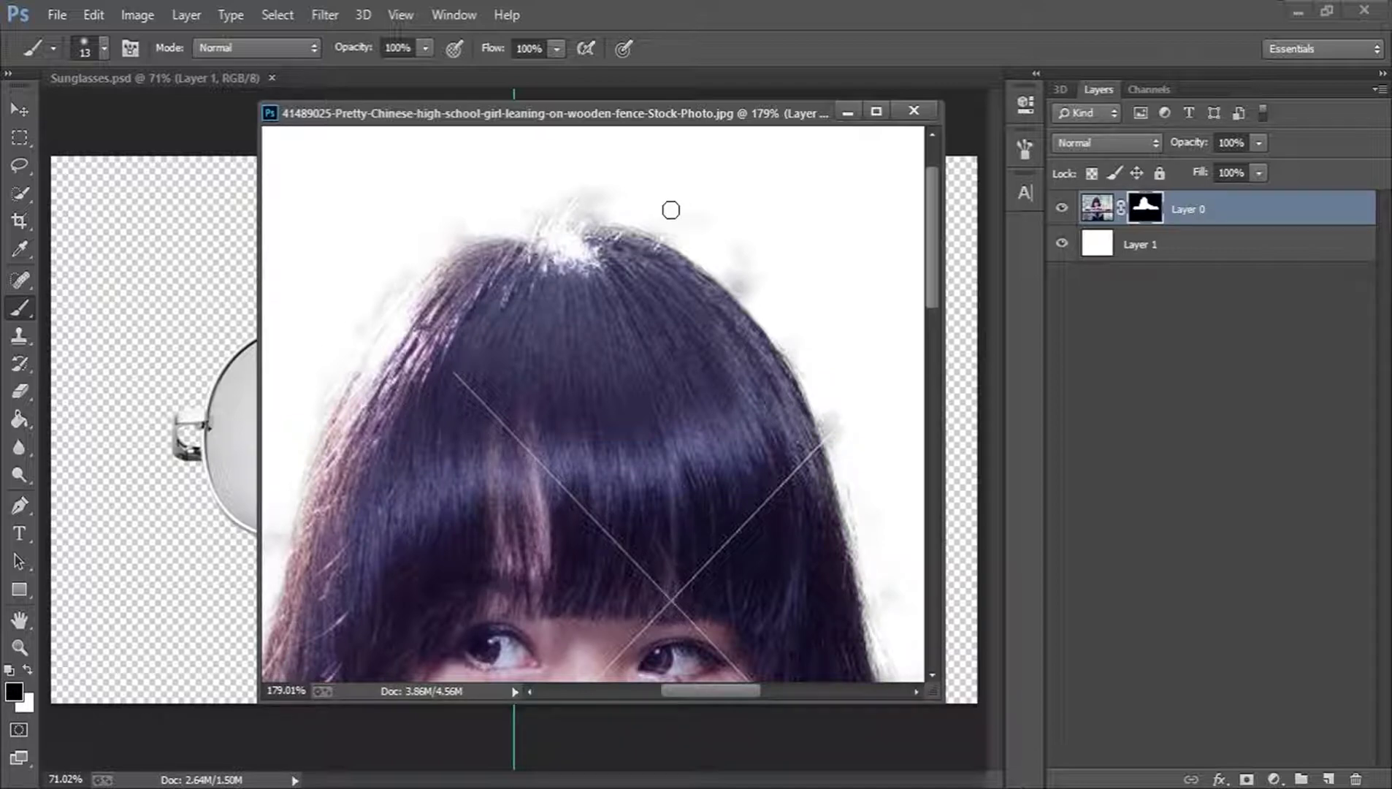
pyautogui.moveTo(728, 267)
pyautogui.mouseDown()
pyautogui.moveTo(754, 291)
pyautogui.moveTo(722, 267)
pyautogui.moveTo(724, 239)
pyautogui.moveTo(753, 261)
pyautogui.mouseUp()
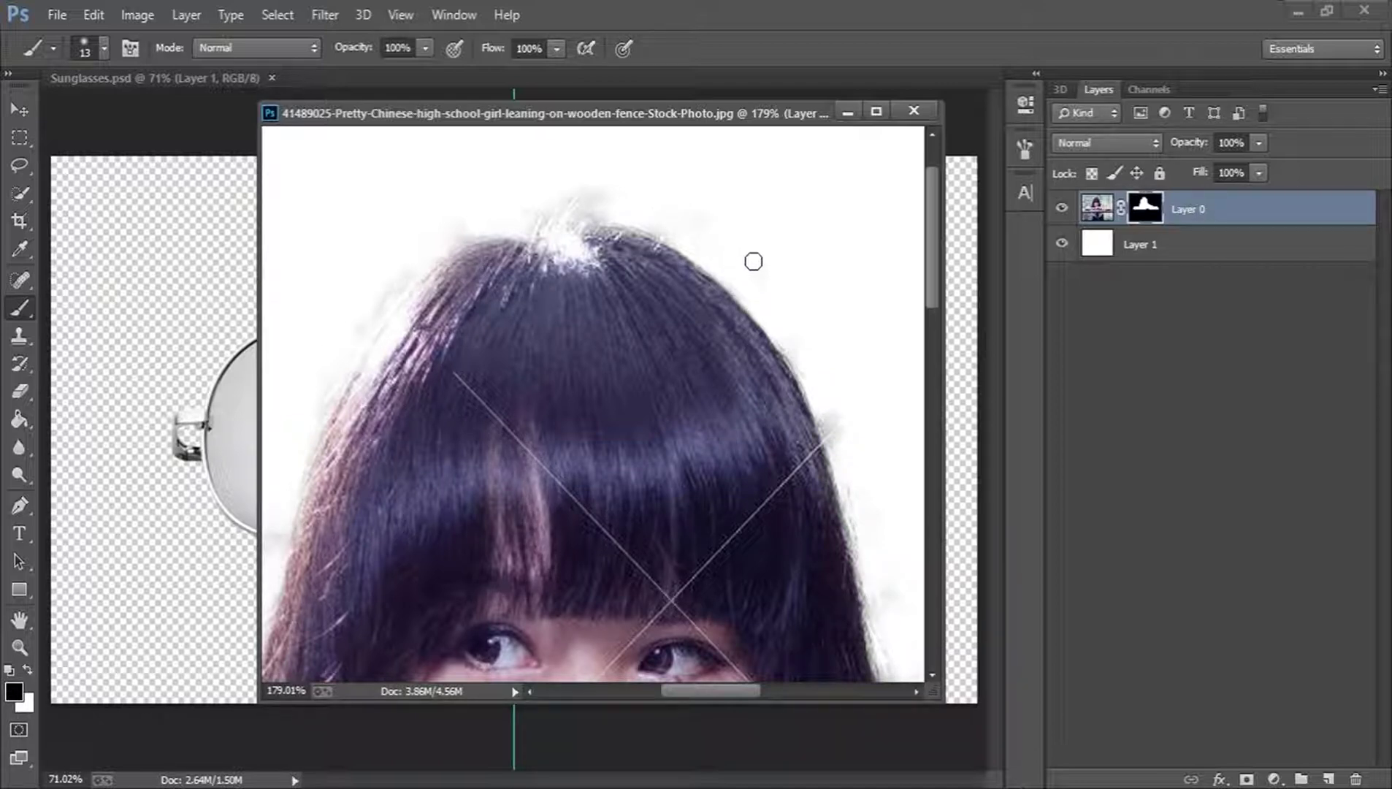
pyautogui.press(']')
pyautogui.press(']')
pyautogui.moveTo(836, 420); pyautogui.dragTo(849, 444)
pyautogui.moveTo(595, 204); pyautogui.dragTo(561, 199)
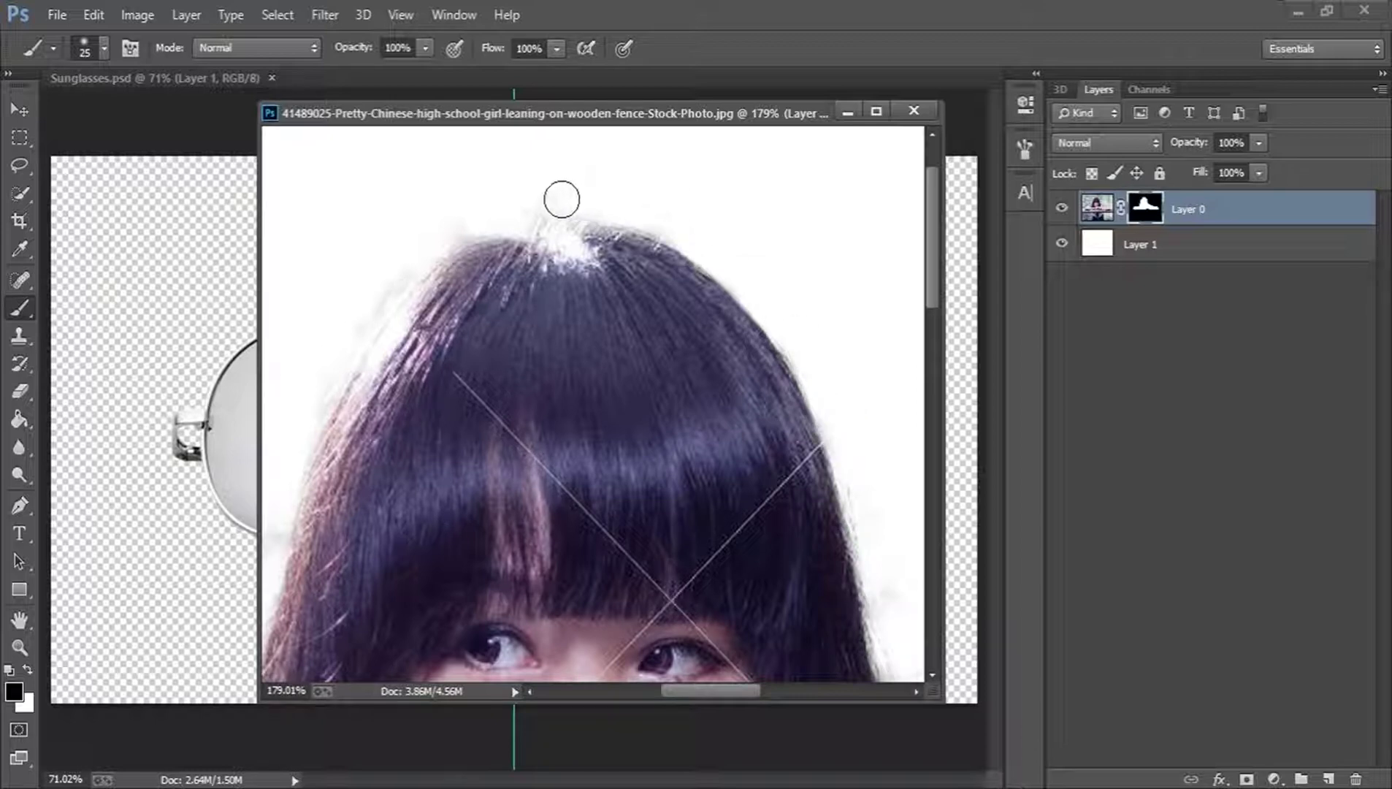
pyautogui.moveTo(462, 217)
pyautogui.mouseDown()
pyautogui.moveTo(379, 275)
pyautogui.moveTo(317, 372)
pyautogui.mouseUp()
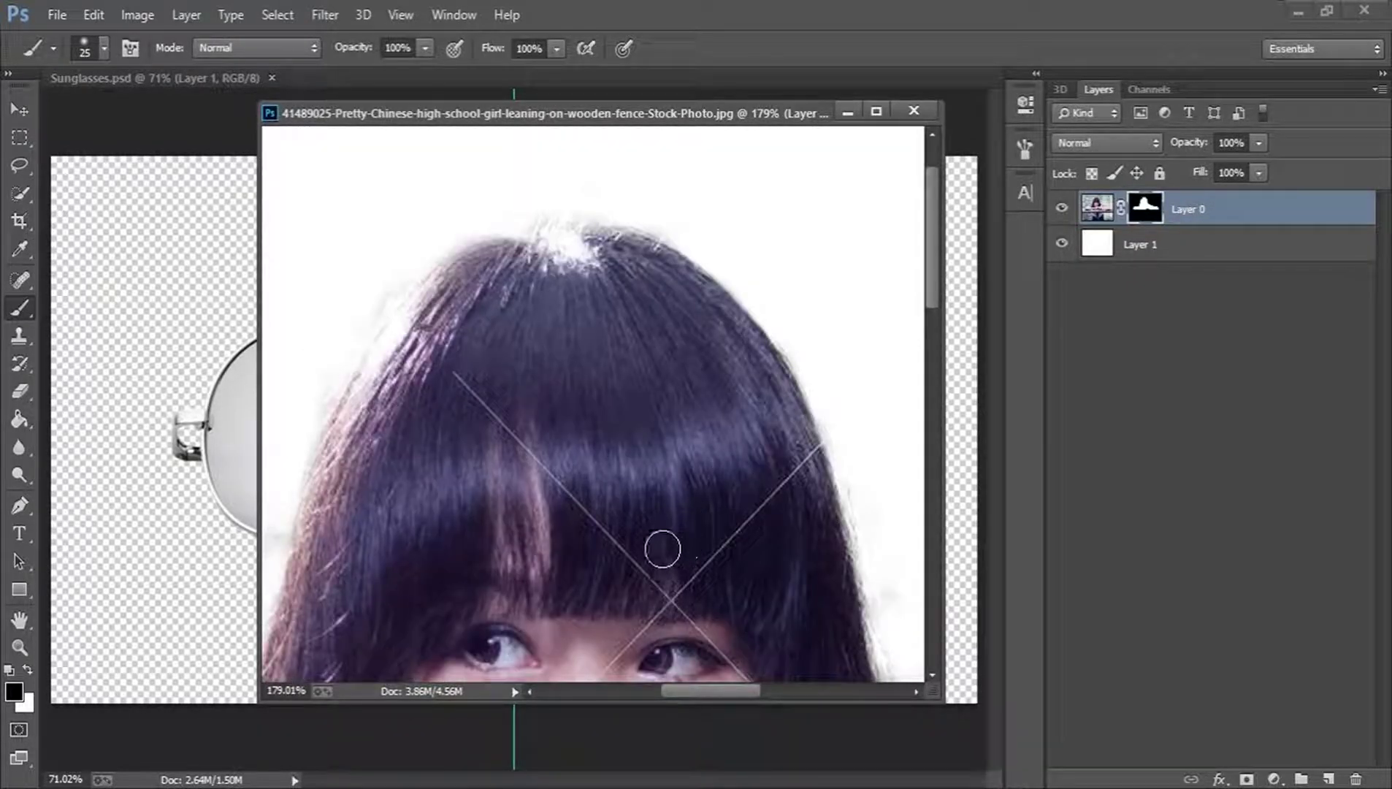
pyautogui.press('z')
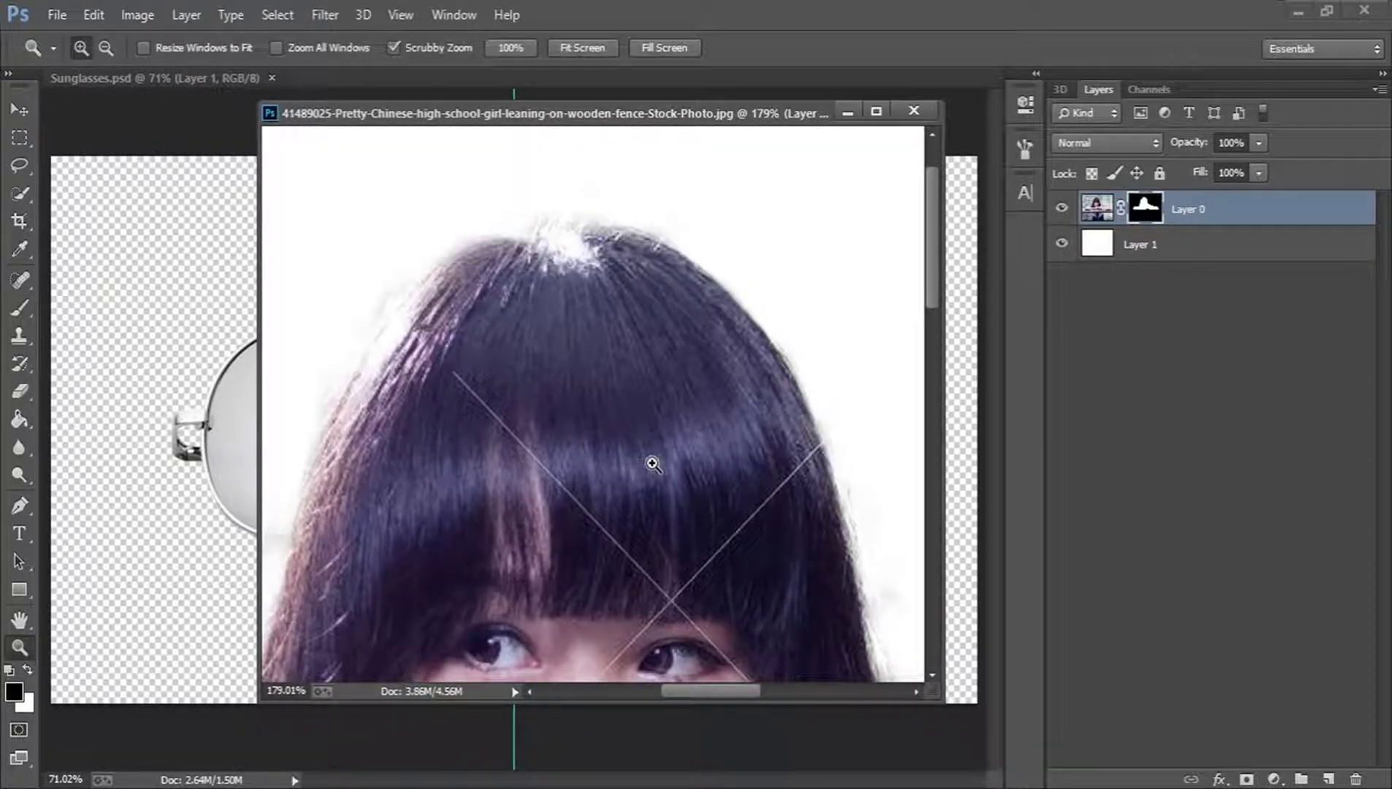
# Enlarge the brush to 60, paint black on Layer 0's mask above the left forearm to remove the fringe, and apply the layer mask
pyautogui.click(570, 45)
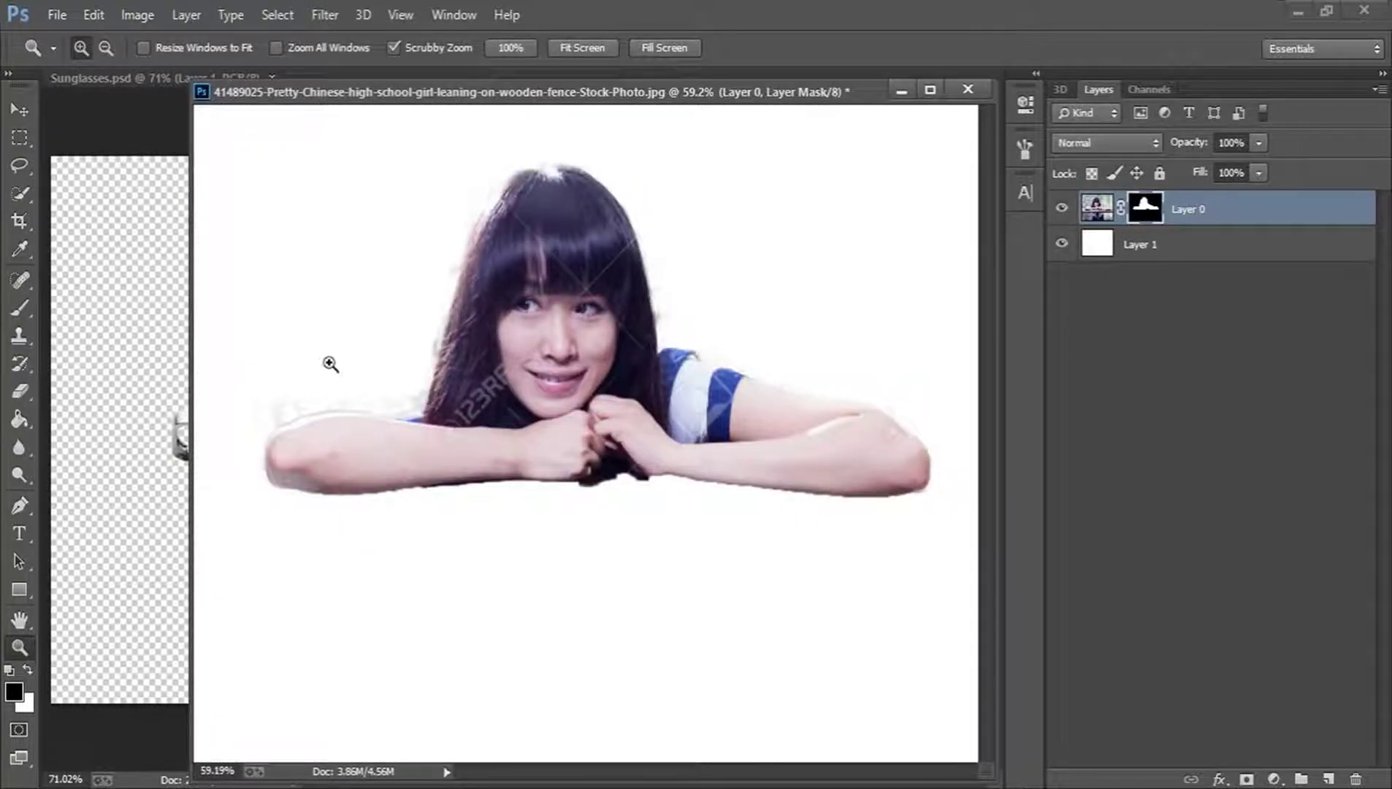
pyautogui.press('b')
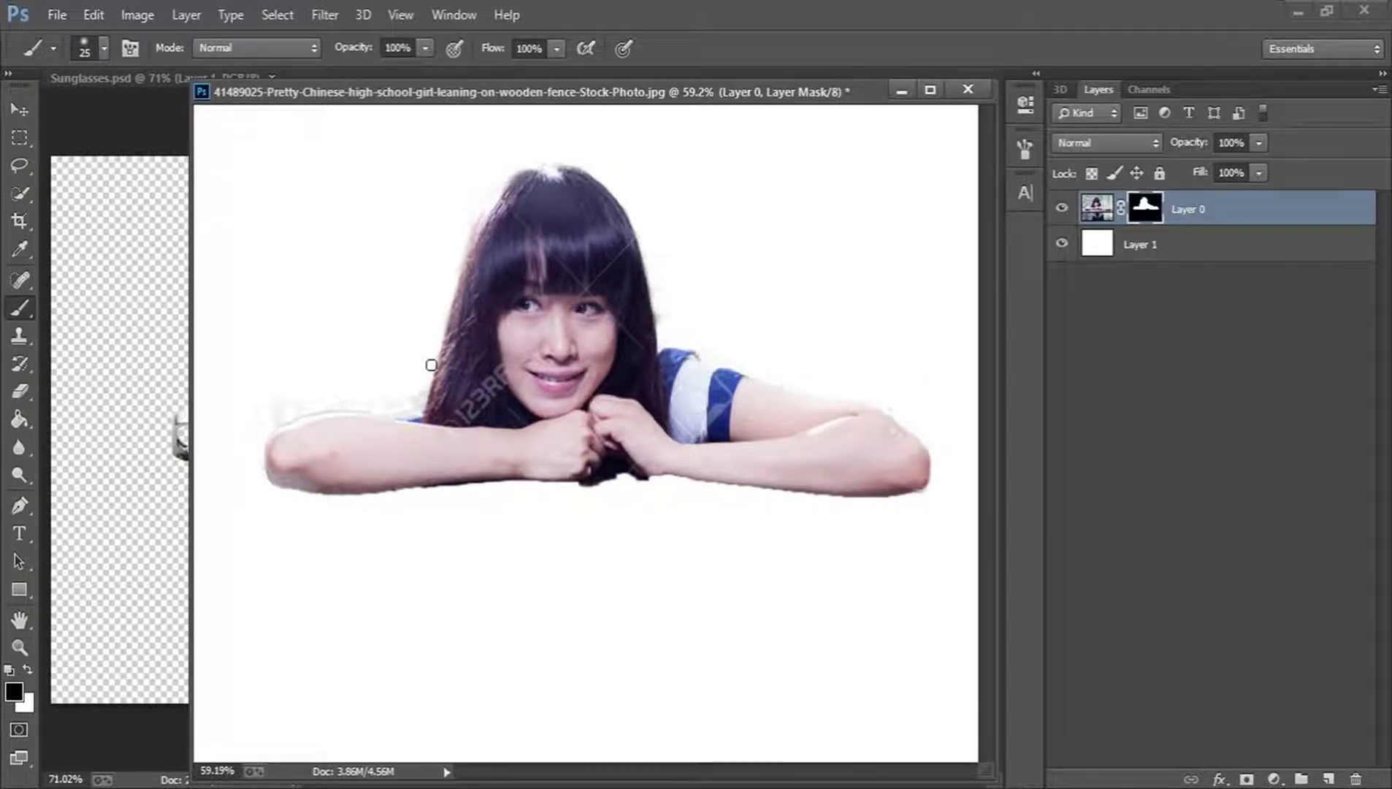
pyautogui.press(']')
pyautogui.press(']')
pyautogui.press(']')
pyautogui.moveTo(412, 393)
pyautogui.mouseDown()
pyautogui.moveTo(271, 407)
pyautogui.moveTo(263, 426)
pyautogui.mouseUp()
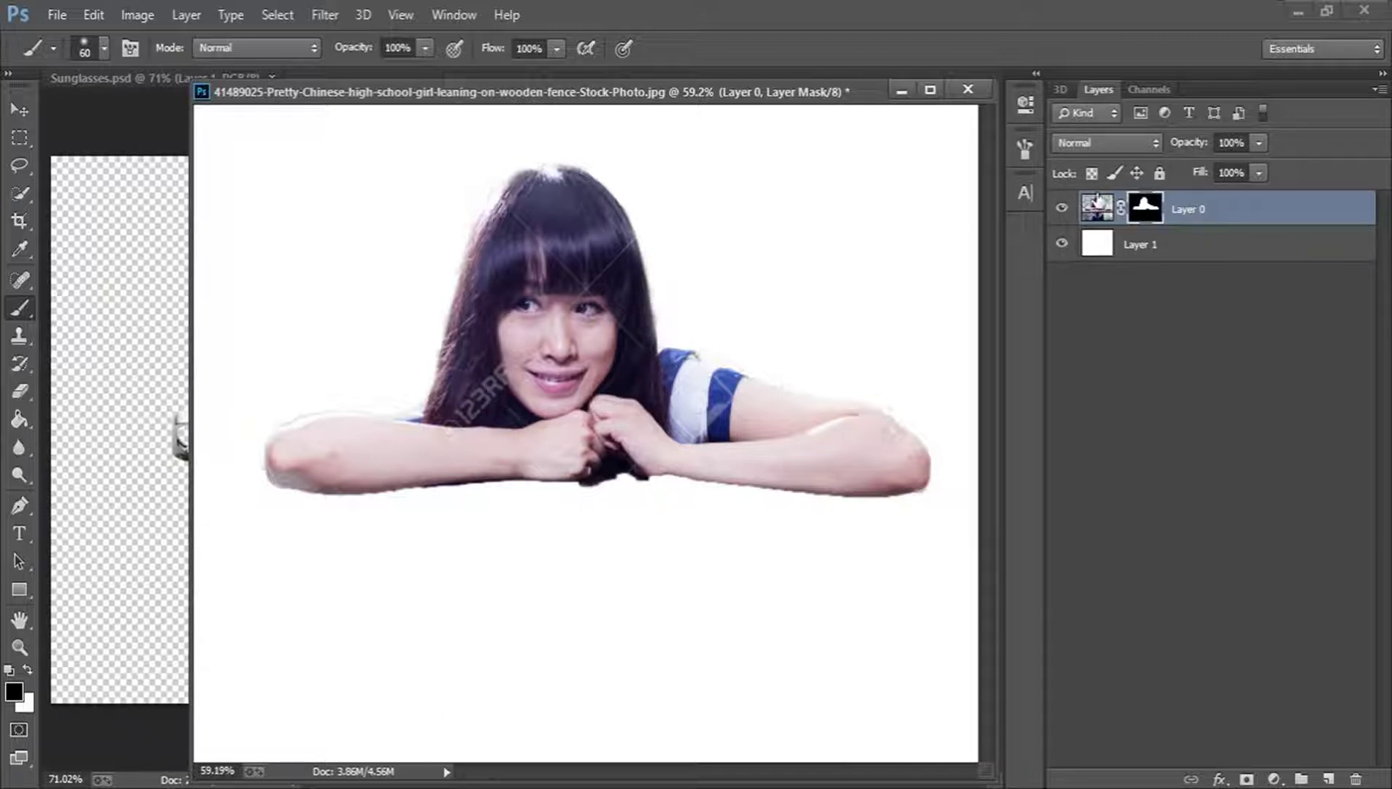
pyautogui.rightClick(1142, 209)
pyautogui.click(1173, 285)
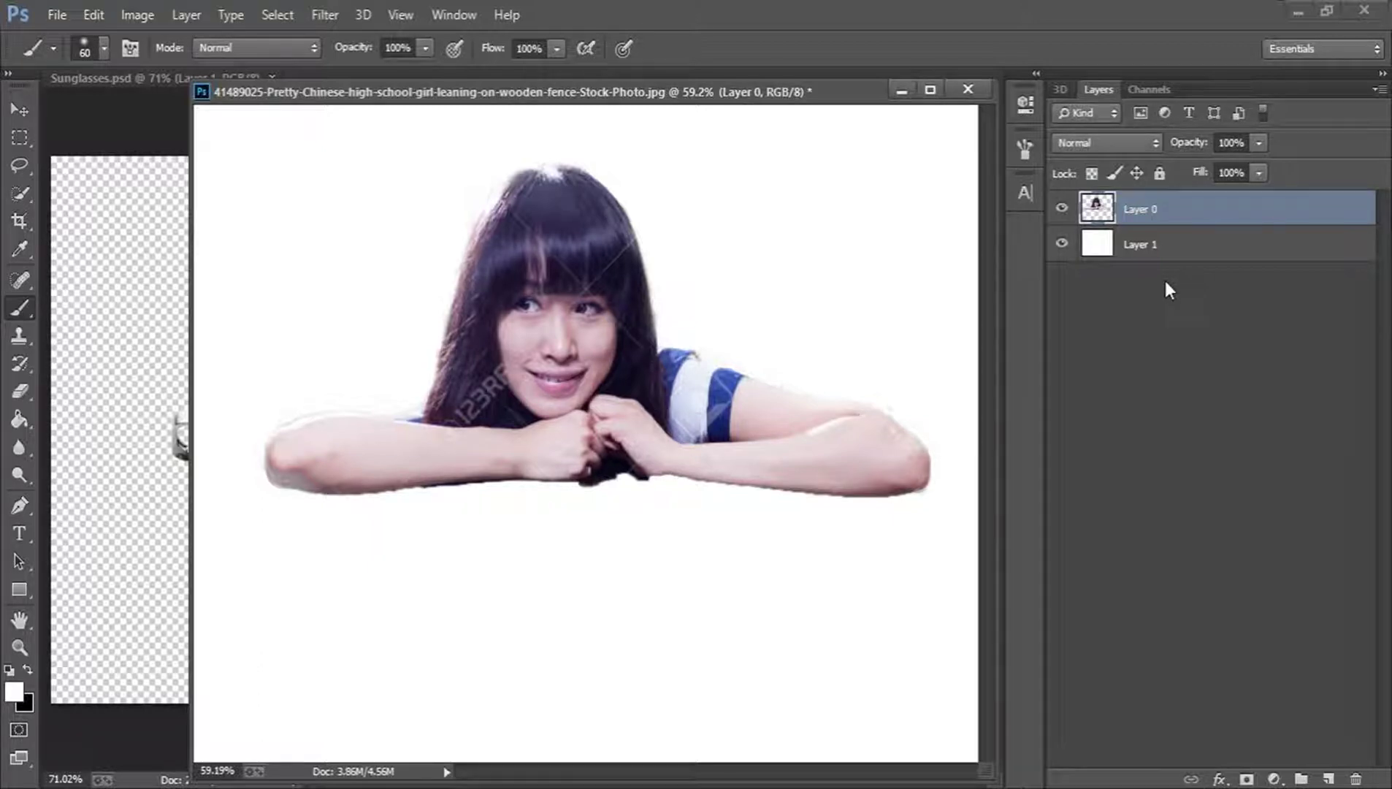
# Cut the girl's pixels from Layer 0, close the photo without saving, and paste her into Sunglasses.psd
pyautogui.hotkey('ctrl', 'a')
pyautogui.hotkey('ctrl', 'x')
pyautogui.hotkey('ctrl', 'w')
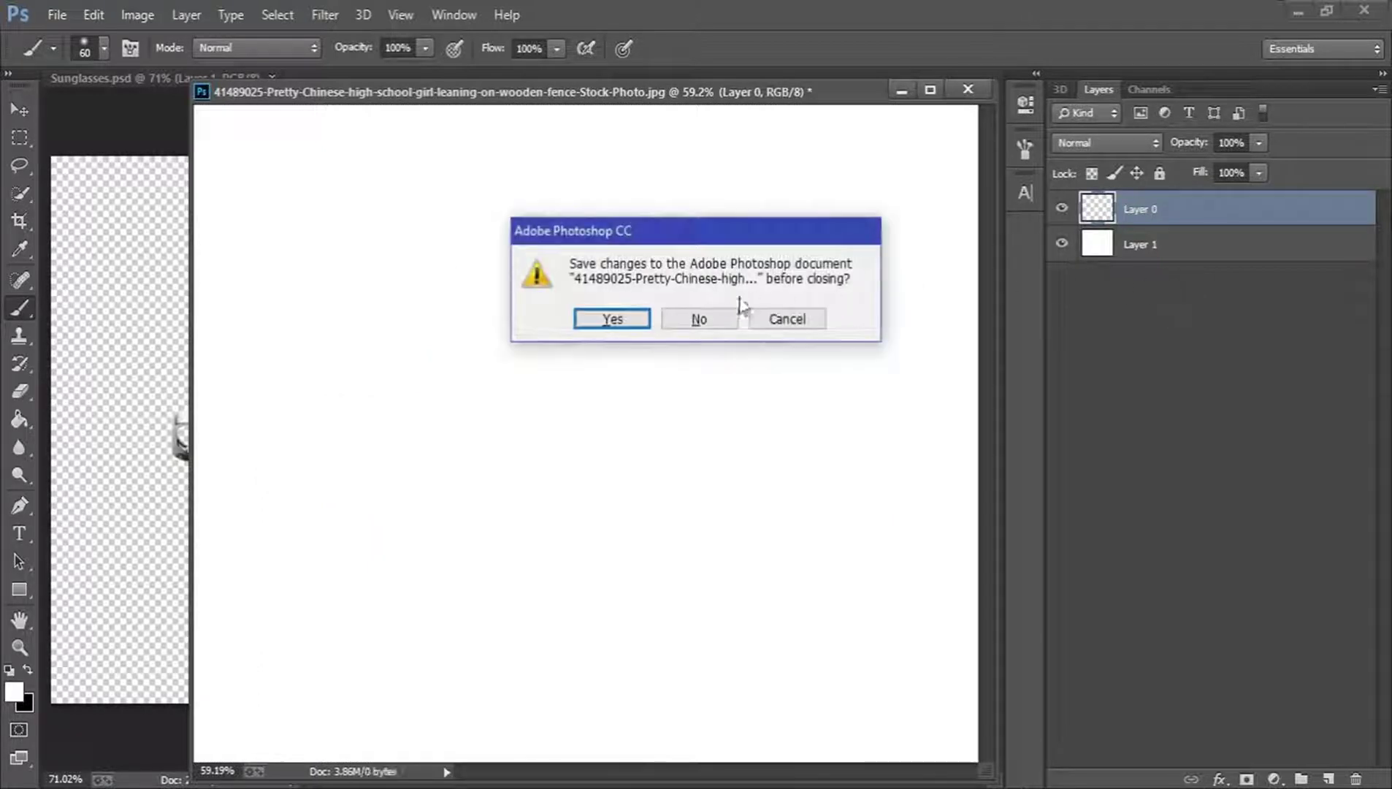
pyautogui.click(700, 318)
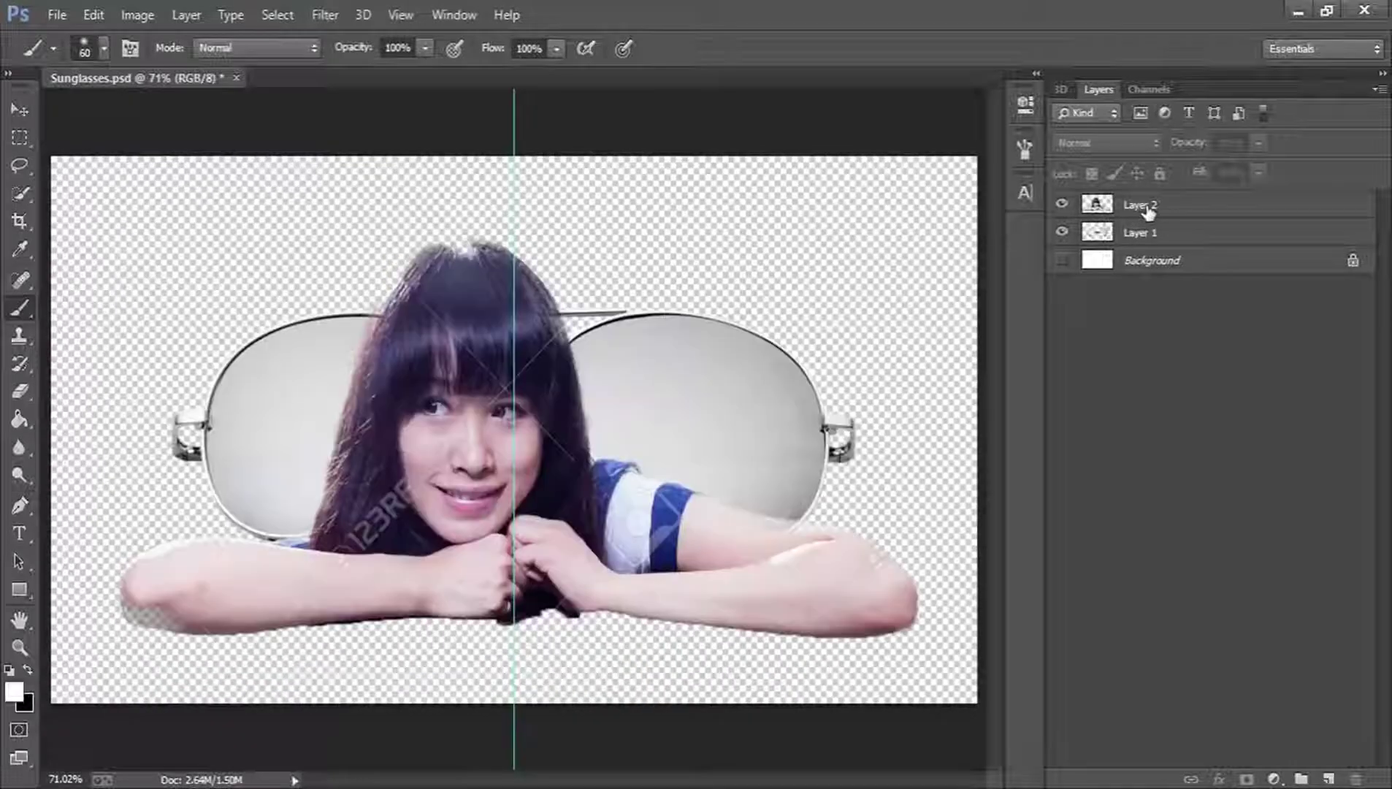
# Rename the pasted girl layer GIRL and the sunglasses layer SUNGLASSES
pyautogui.doubleClick(1141, 204)
pyautogui.write('image')
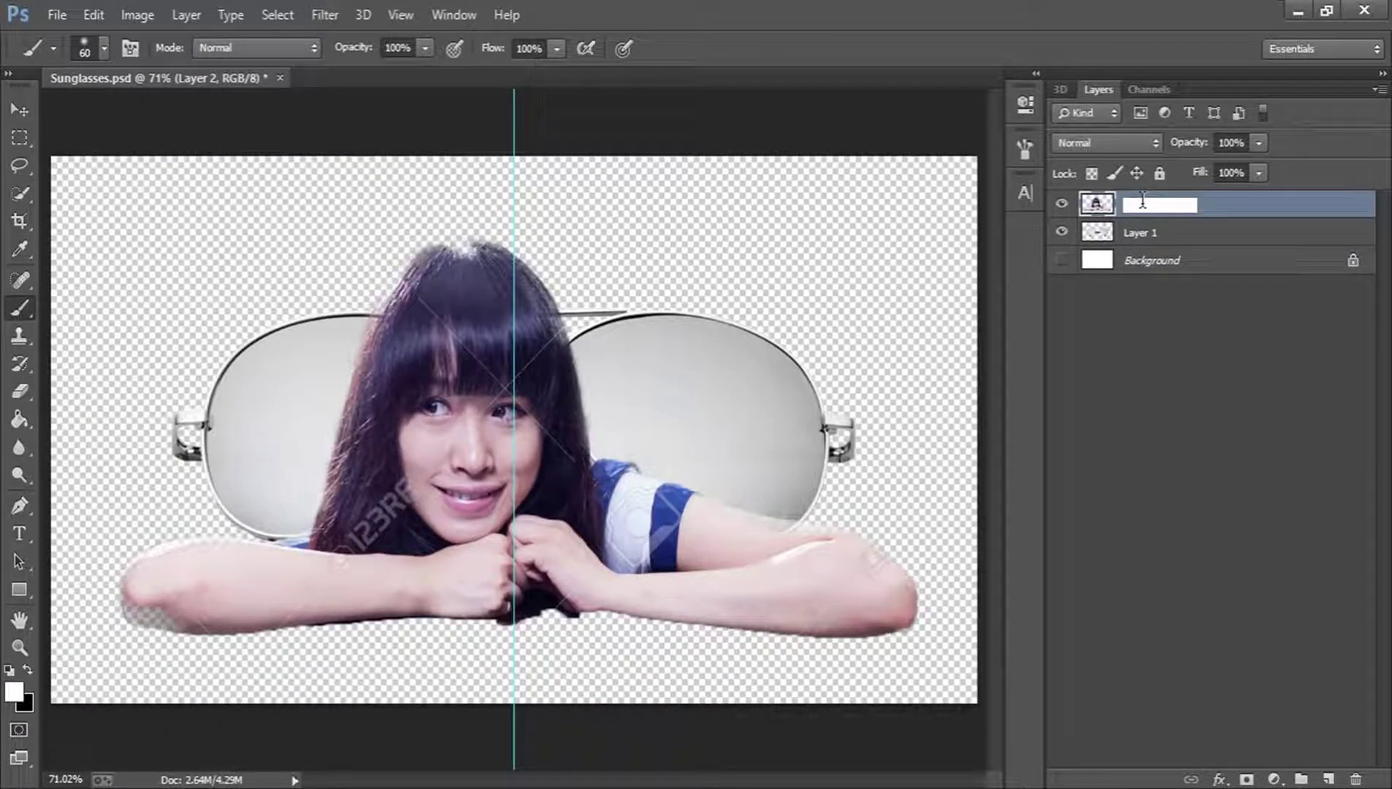
pyautogui.press('Return')
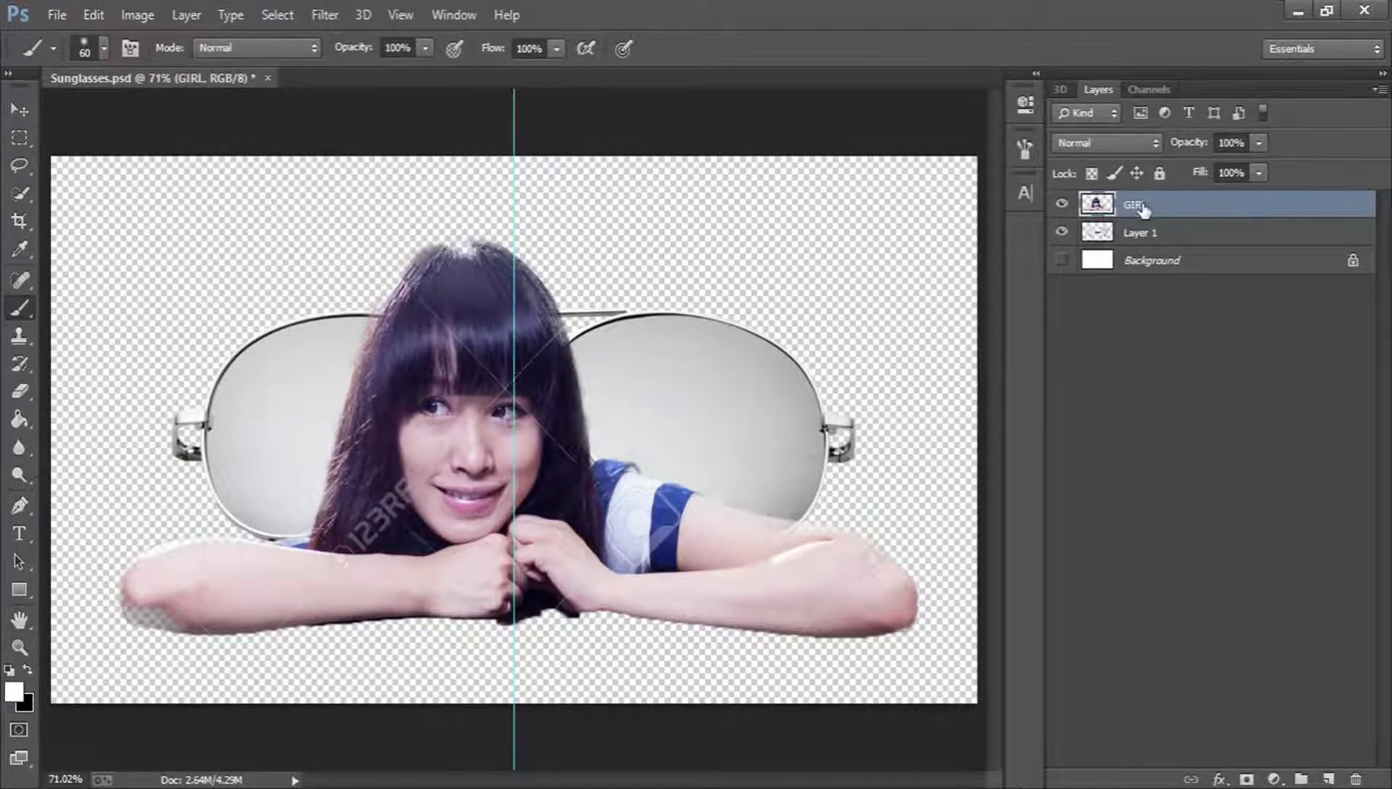
pyautogui.doubleClick(1143, 235)
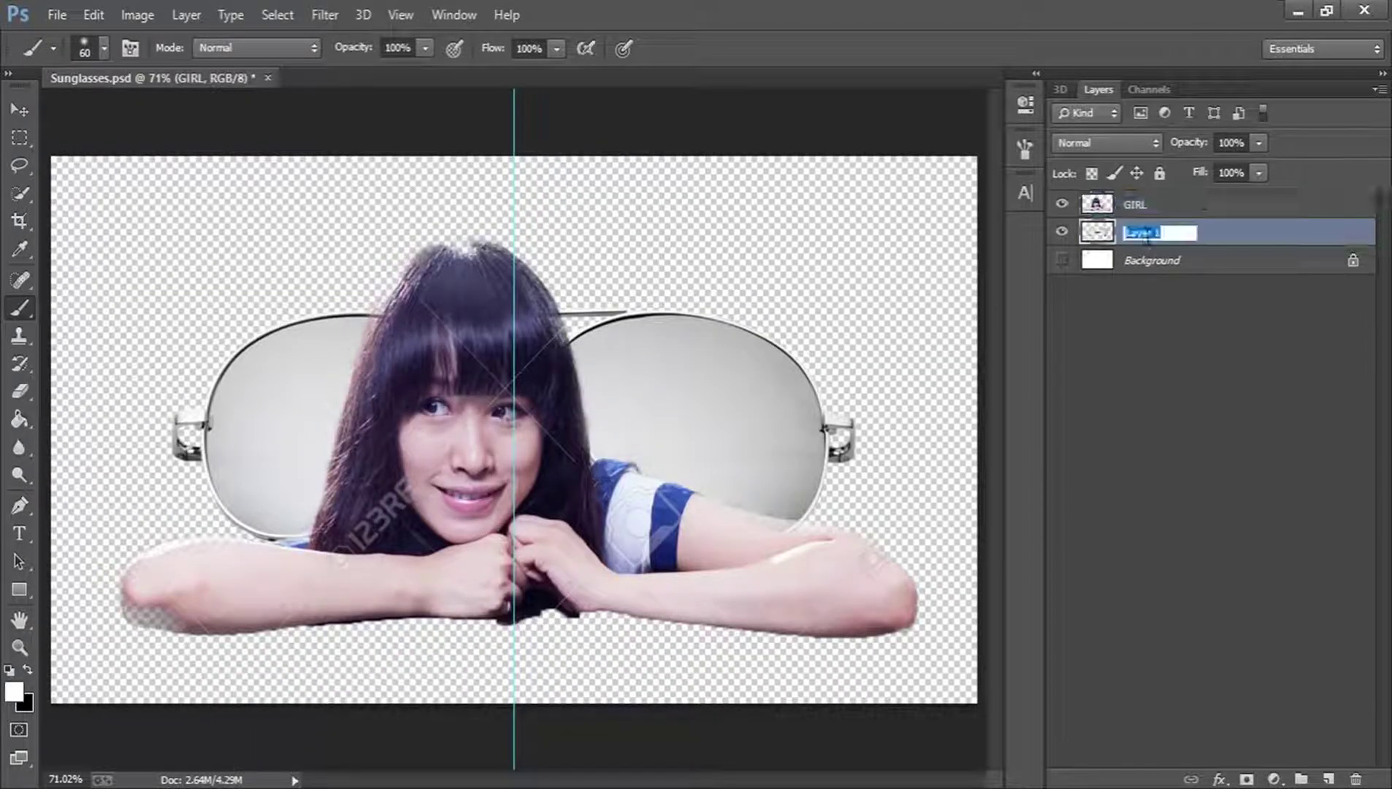
pyautogui.write('su')
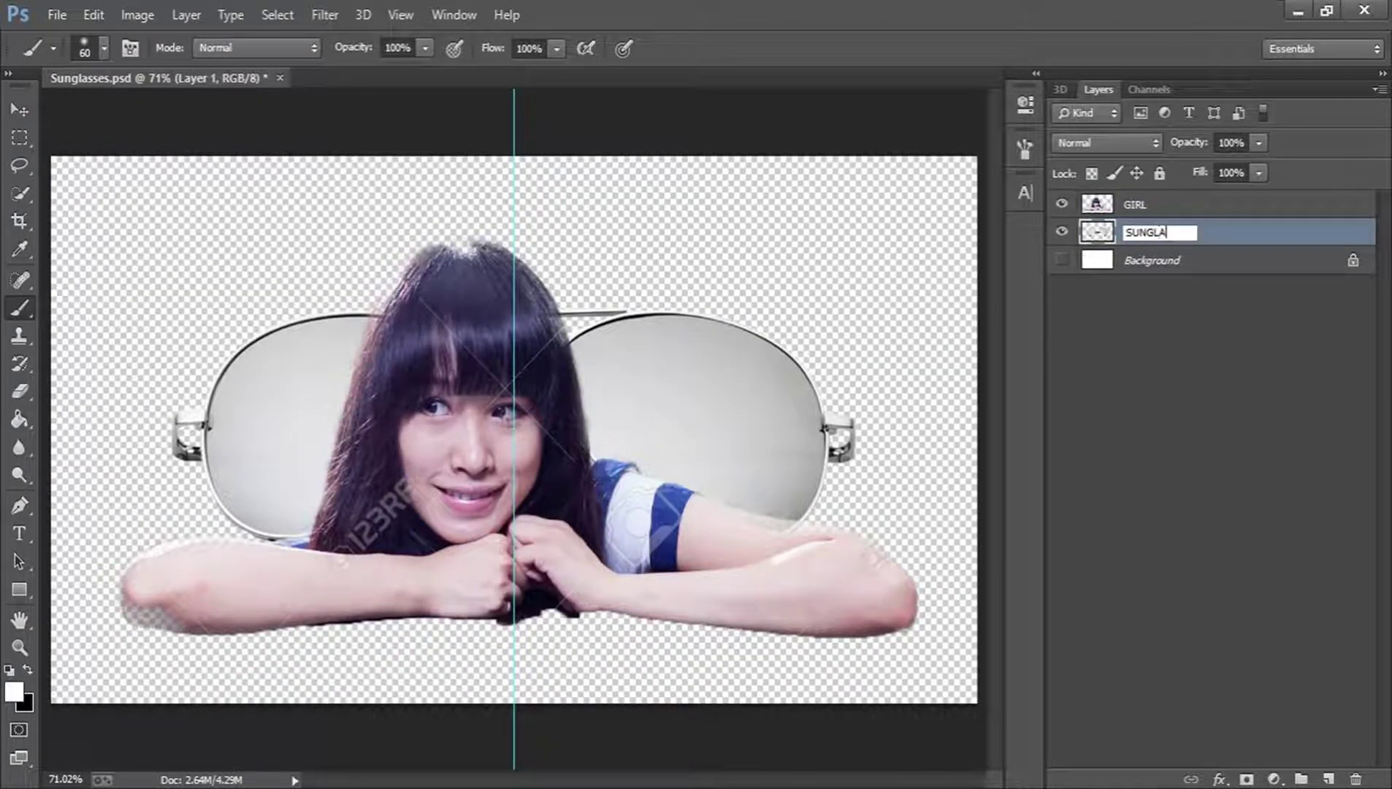
pyautogui.press('Return')
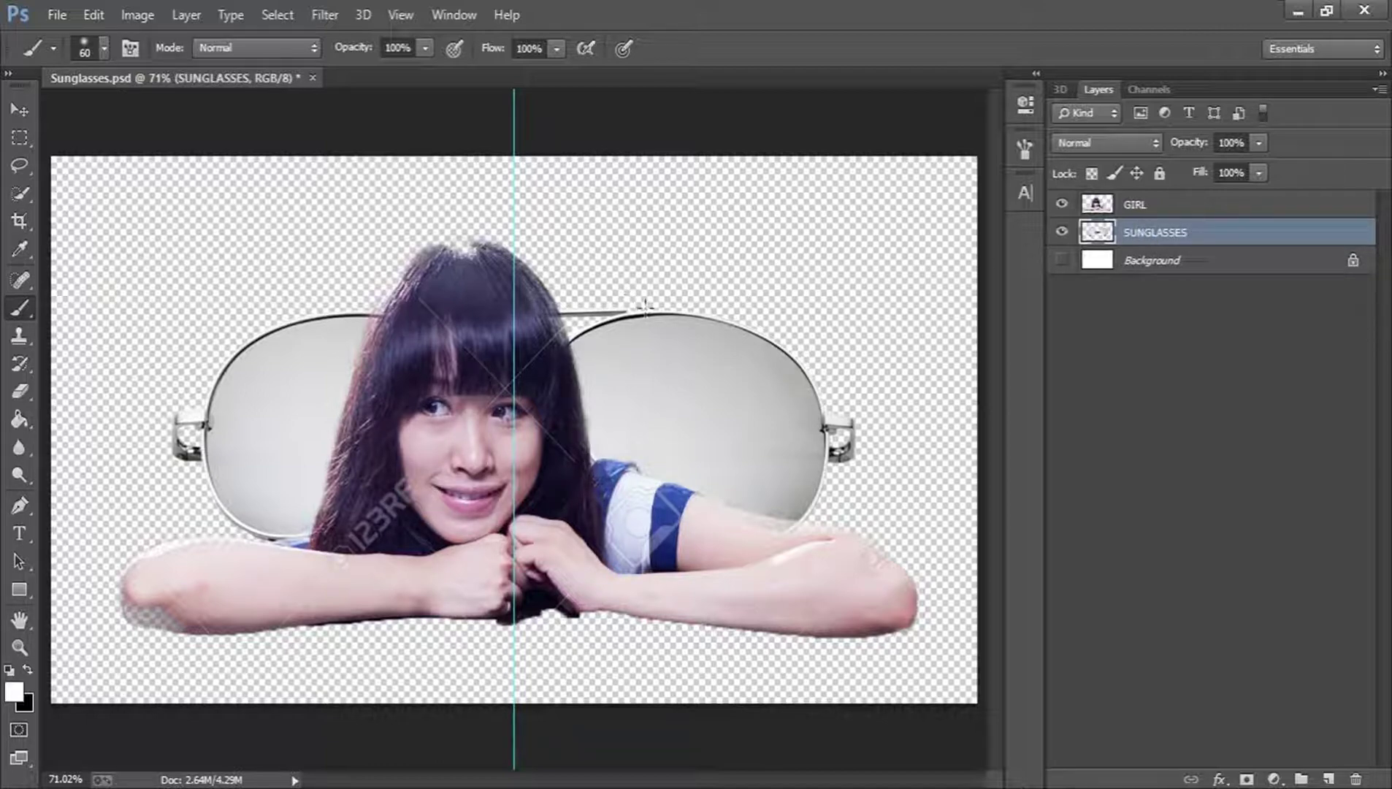
# Remove the watermark lettering from the hair on the GIRL layer using the Content-Aware Spot Healing Brush at size 19
pyautogui.press('z')
pyautogui.click(340, 526)
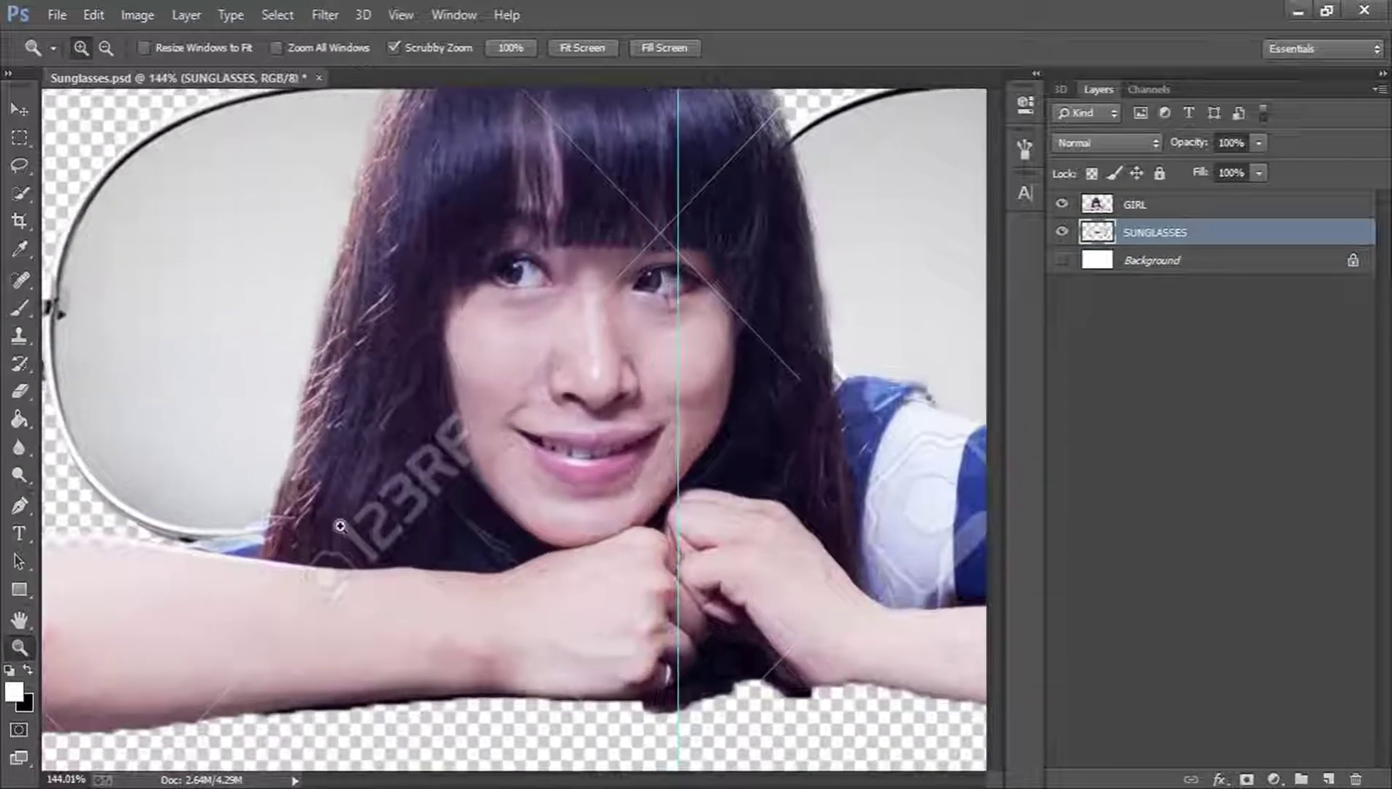
pyautogui.moveTo(340, 526); pyautogui.dragTo(407, 504)
pyautogui.click(1152, 213)
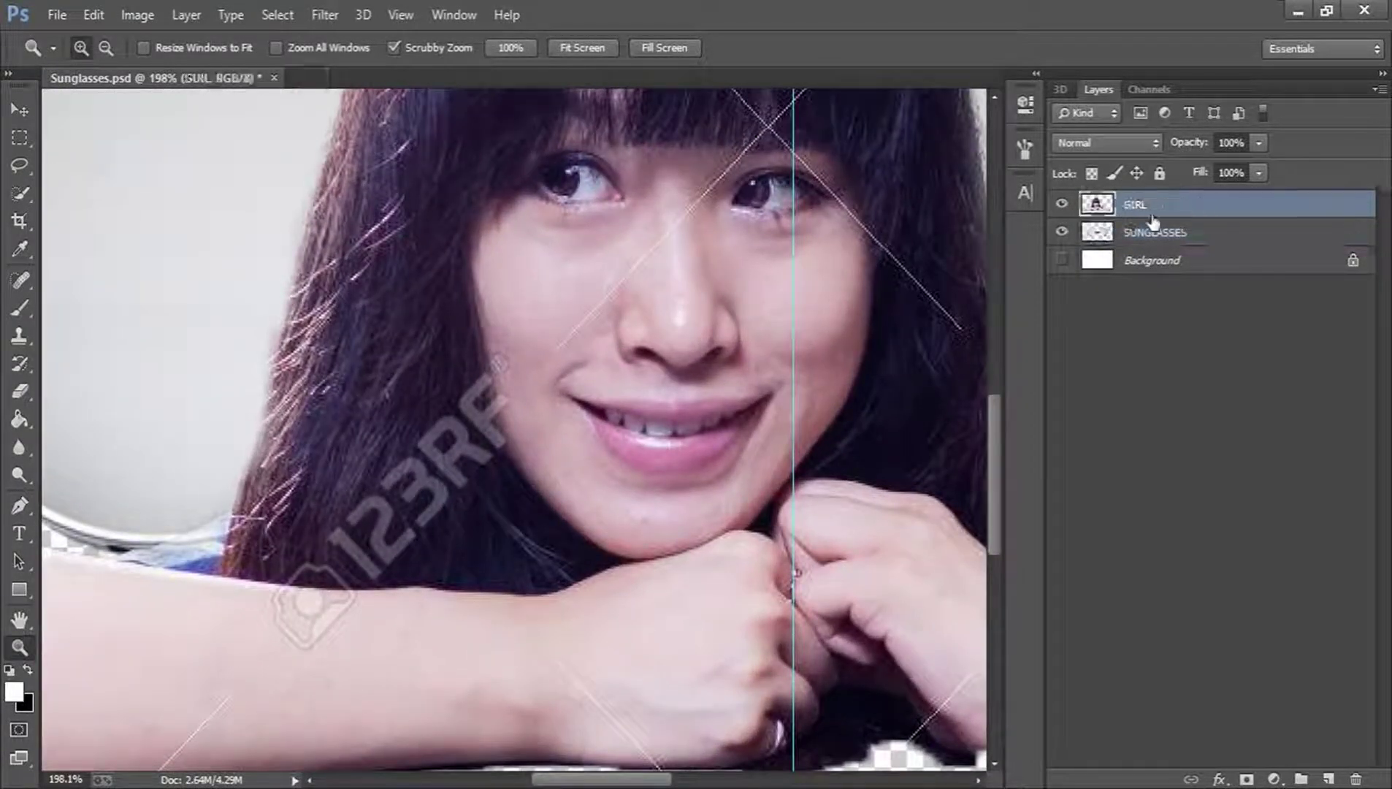
pyautogui.click(22, 282)
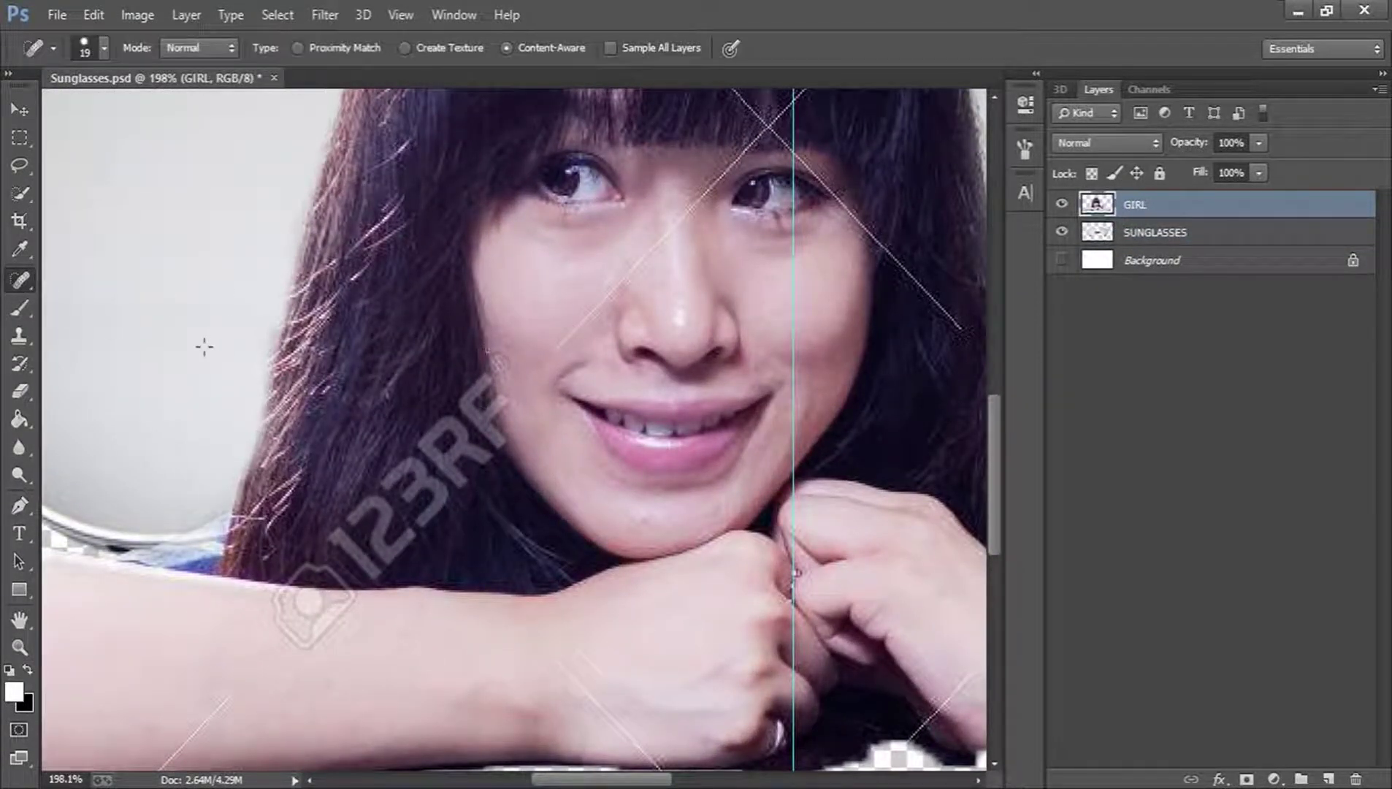
pyautogui.rightClick(22, 286)
pyautogui.click(71, 273)
pyautogui.moveTo(448, 403)
pyautogui.mouseDown()
pyautogui.moveTo(463, 466)
pyautogui.moveTo(468, 420)
pyautogui.moveTo(443, 396)
pyautogui.moveTo(464, 440)
pyautogui.moveTo(393, 507)
pyautogui.moveTo(419, 438)
pyautogui.moveTo(343, 545)
pyautogui.moveTo(322, 536)
pyautogui.moveTo(345, 560)
pyautogui.moveTo(402, 564)
pyautogui.moveTo(366, 564)
pyautogui.moveTo(446, 493)
pyautogui.moveTo(447, 450)
pyautogui.moveTo(416, 472)
pyautogui.mouseUp()
# Heal the watermark's camera logo on the left forearm and its remnants along the hair's lower edge
pyautogui.scroll(-3, 398, 487)
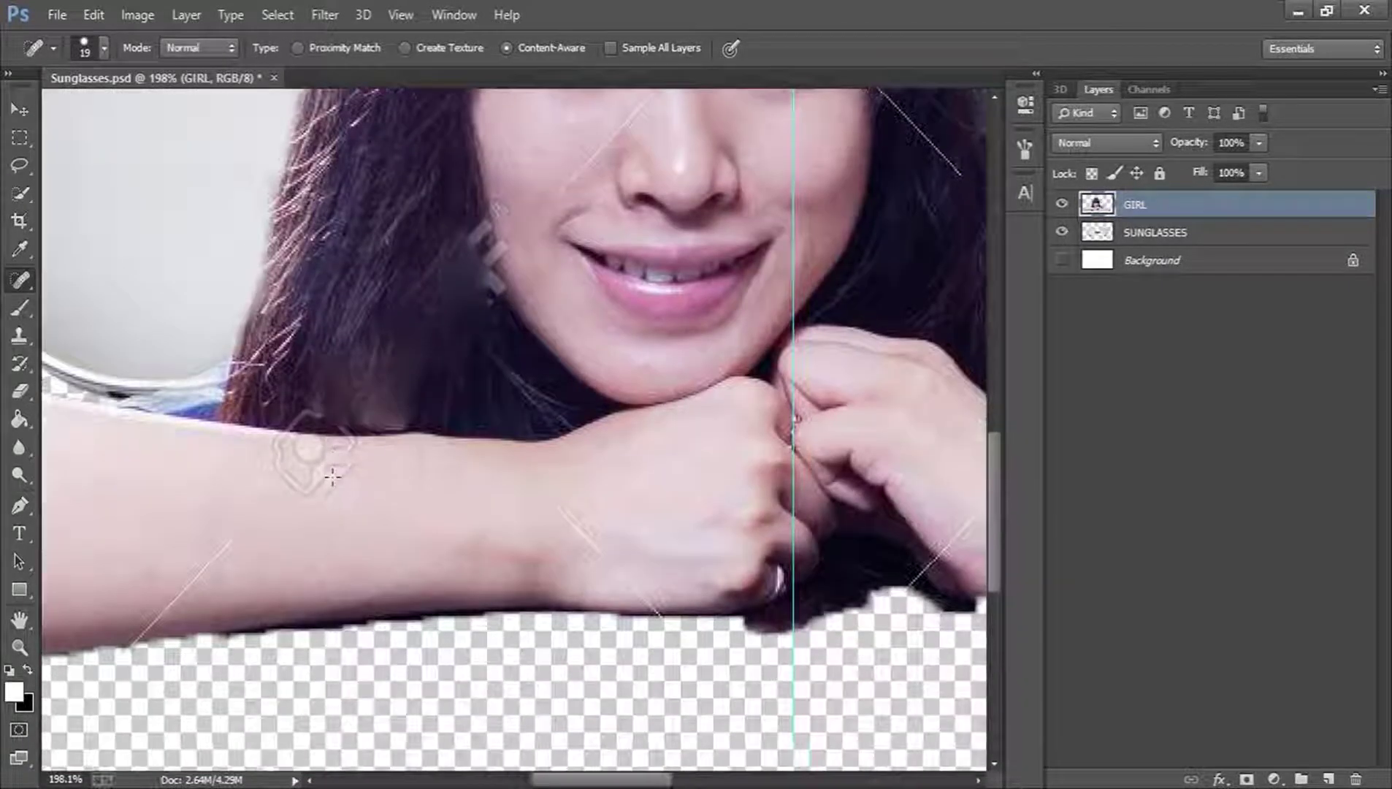
pyautogui.moveTo(292, 468)
pyautogui.mouseDown()
pyautogui.moveTo(339, 454)
pyautogui.moveTo(302, 478)
pyautogui.moveTo(288, 461)
pyautogui.mouseUp()
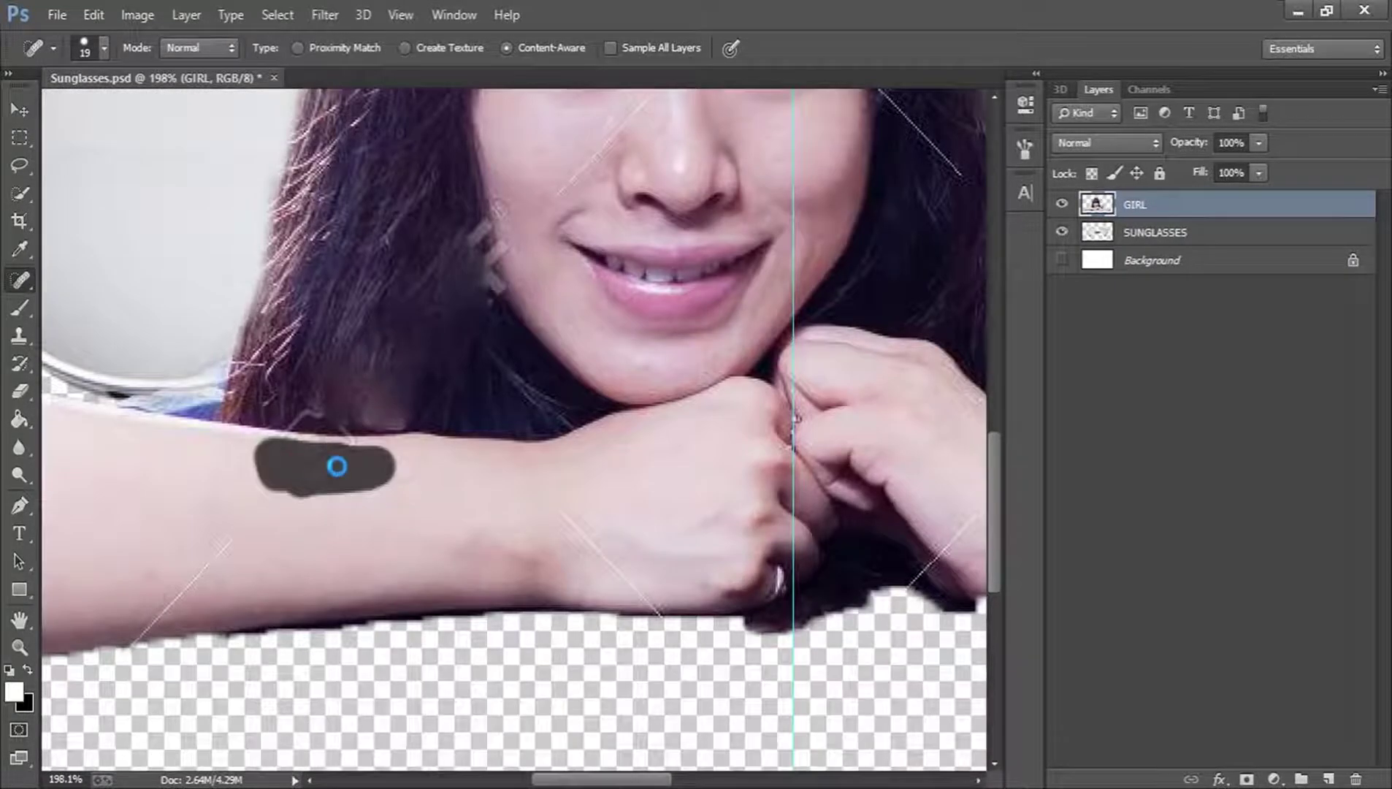
pyautogui.moveTo(328, 410)
pyautogui.mouseDown()
pyautogui.moveTo(272, 415)
pyautogui.moveTo(376, 413)
pyautogui.mouseUp()
# Heal the leftover watermark letters beside the cheek, and try healing the skin patch where the hair meets the forearm
pyautogui.scroll(5, 491, 385)
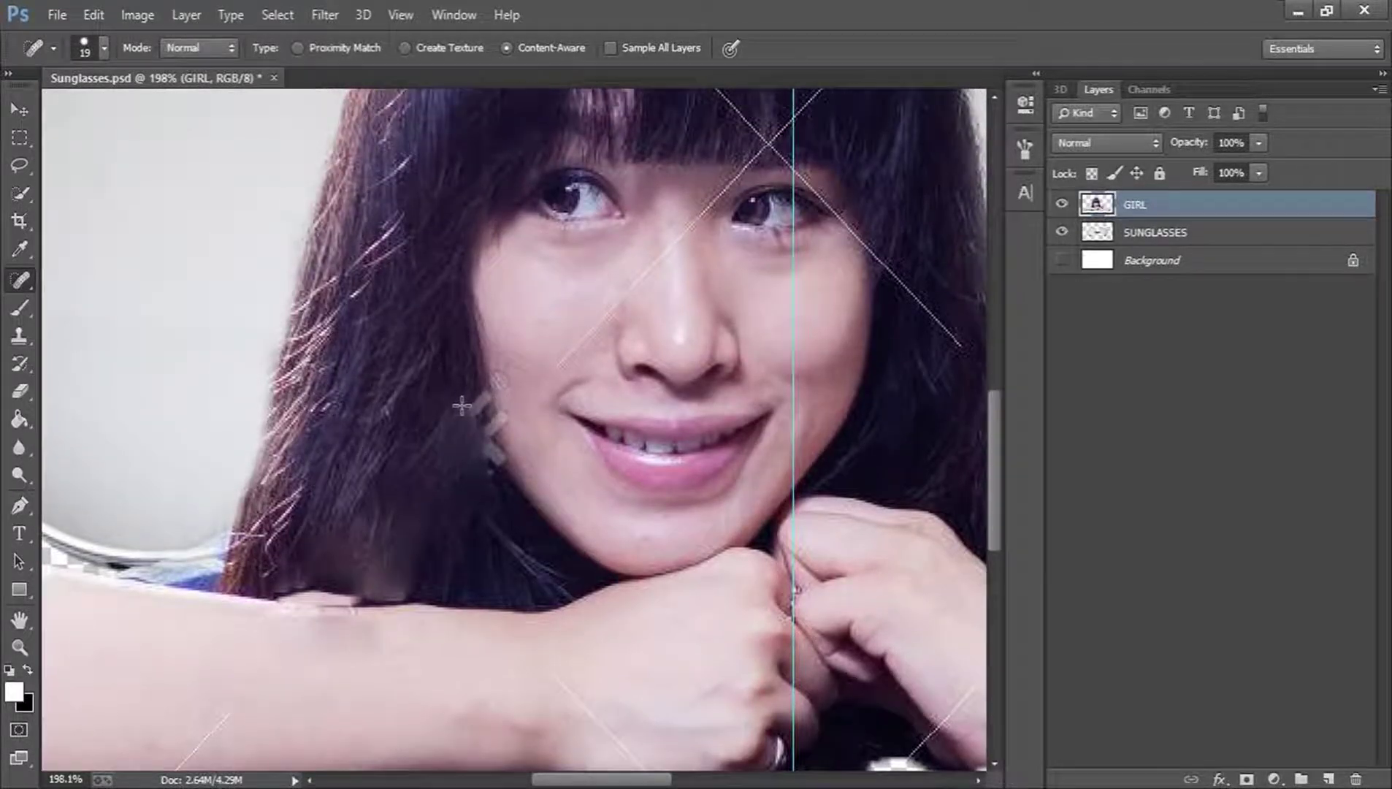
pyautogui.moveTo(462, 405); pyautogui.dragTo(486, 464)
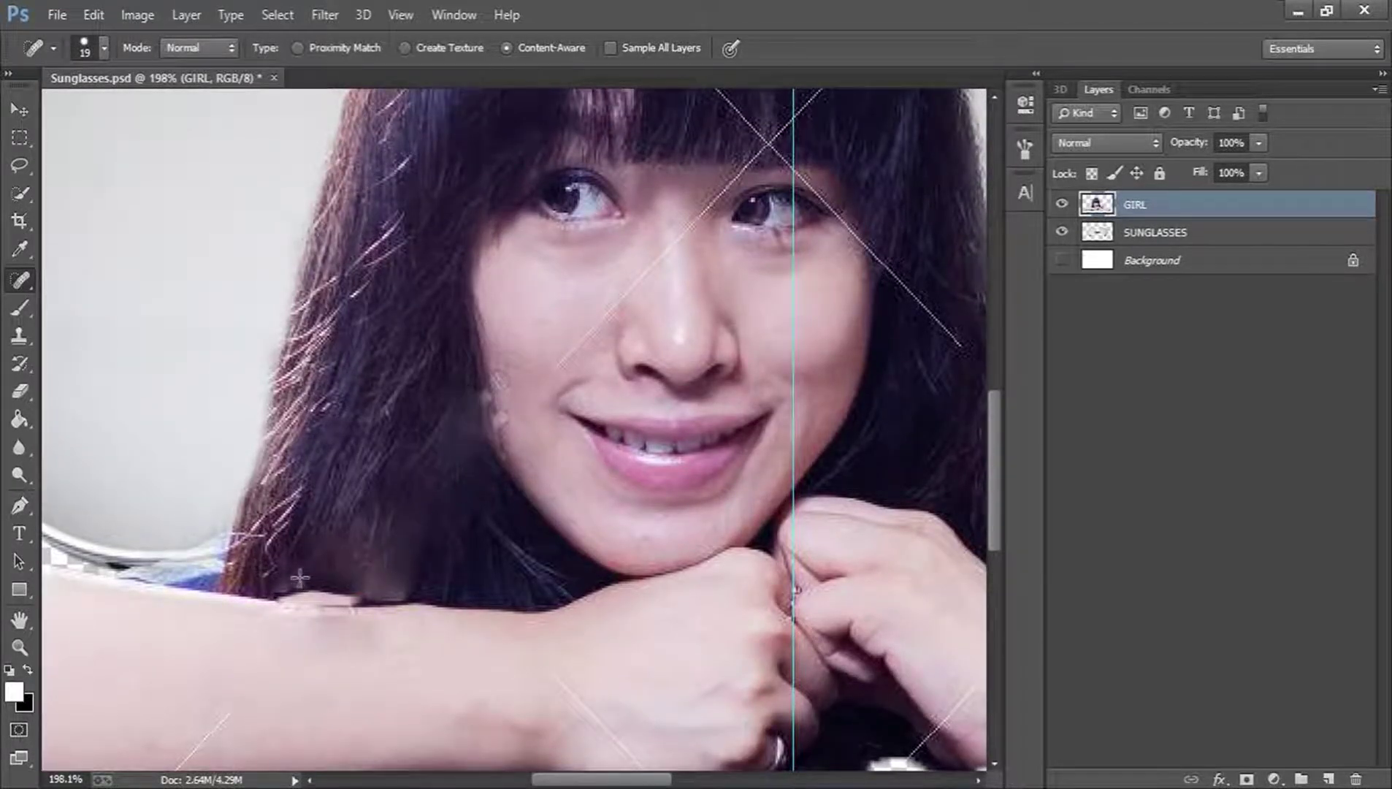
pyautogui.moveTo(271, 582); pyautogui.dragTo(416, 595)
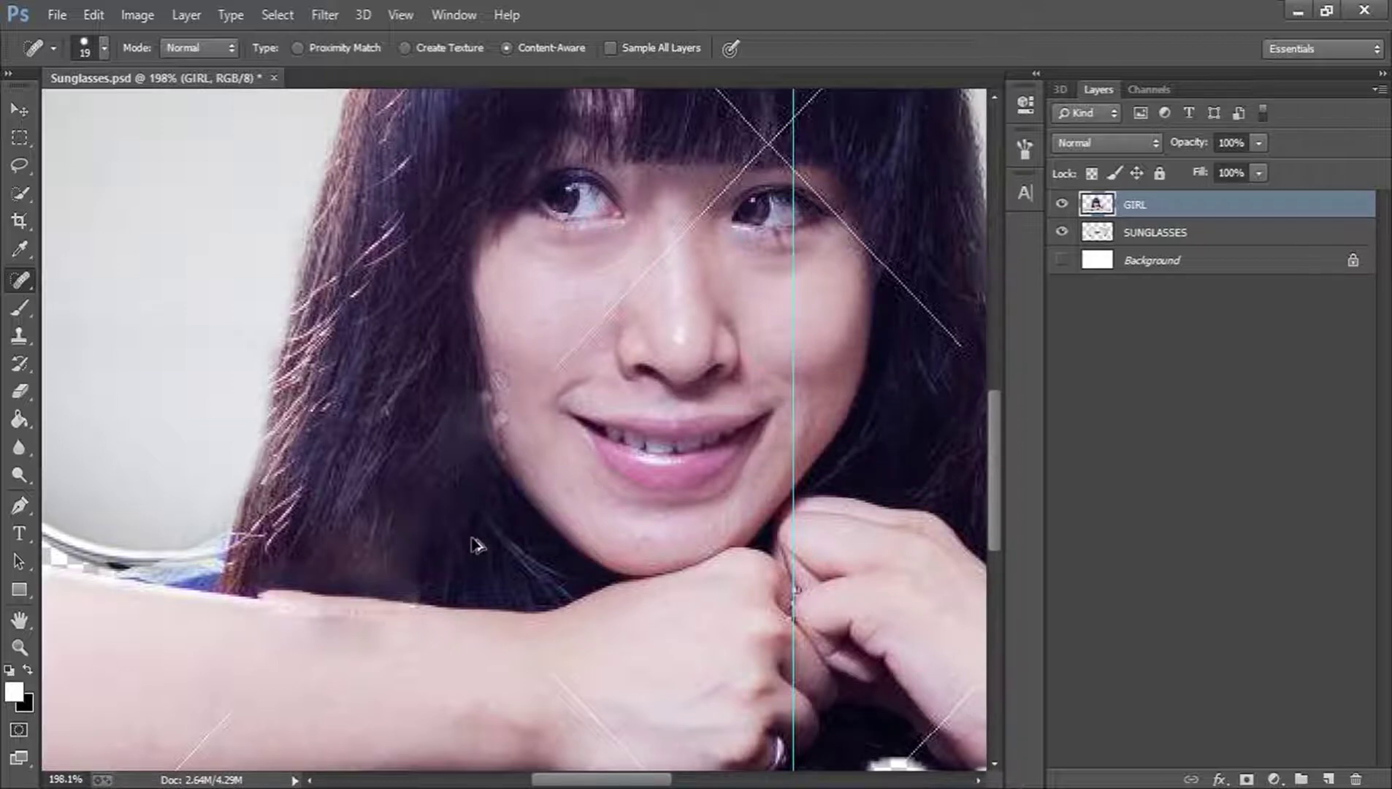
pyautogui.scroll(-3, 322, 561)
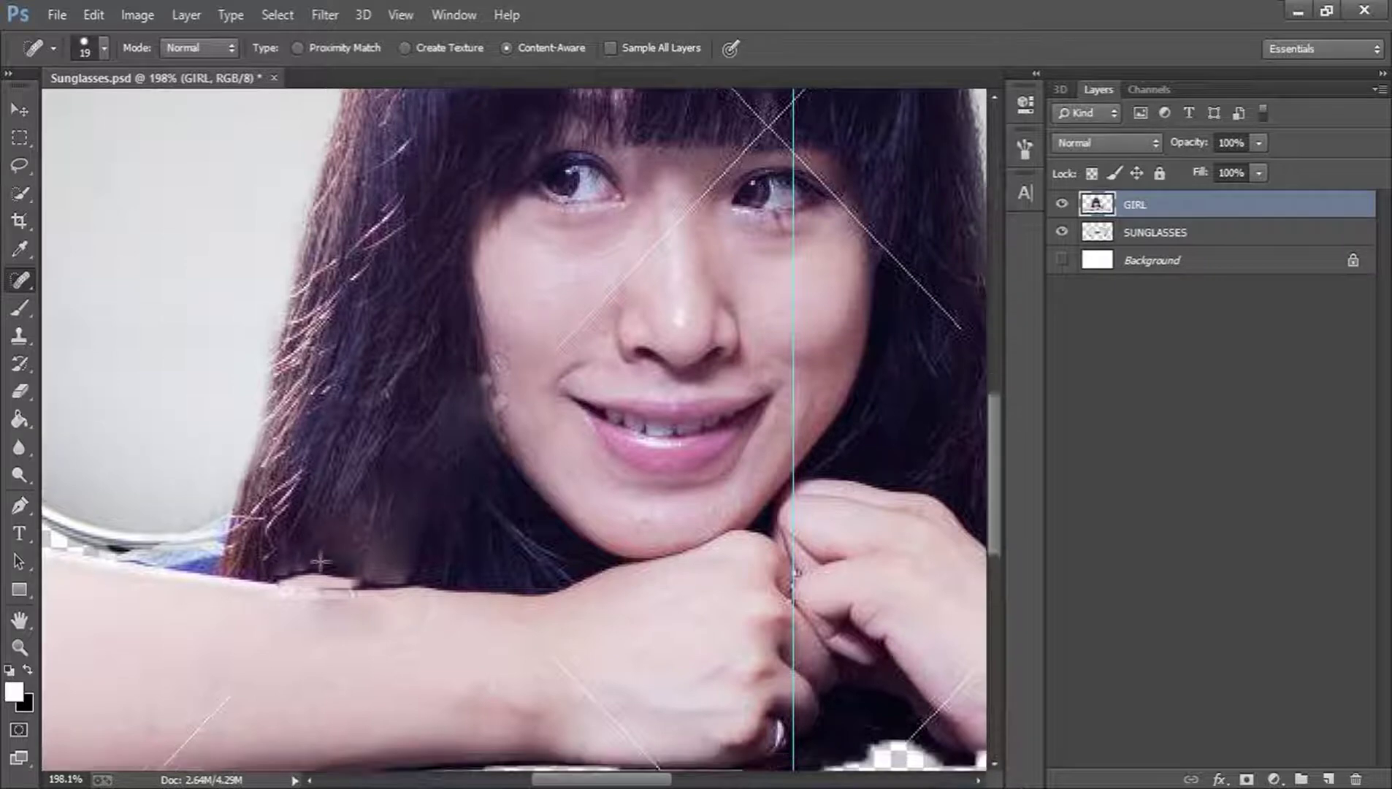
# Sample the dark hair colour 2b1531 as foreground and paint over the skin patch at the hair's lower edge with a small brush
pyautogui.press('z')
pyautogui.moveTo(280, 562); pyautogui.dragTo(366, 560)
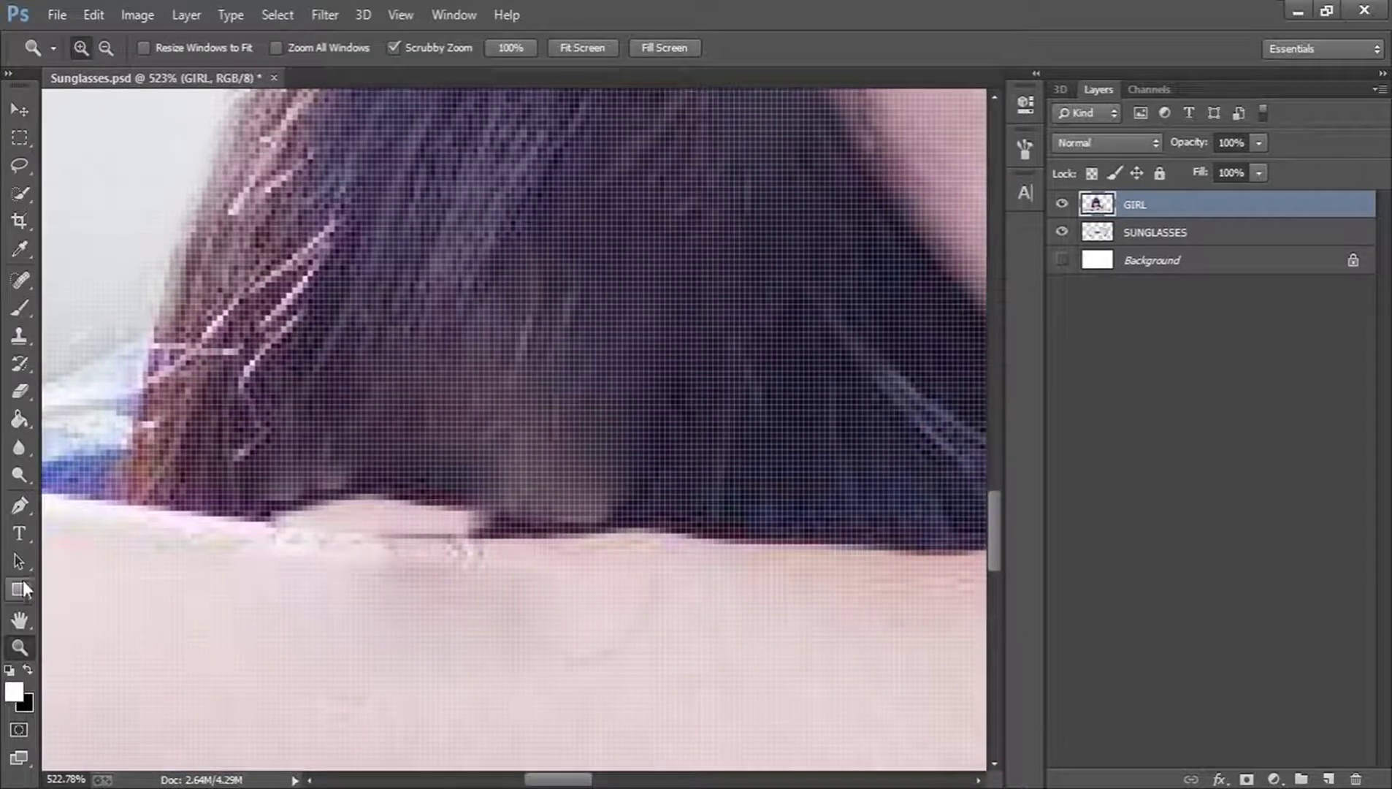
pyautogui.press('b')
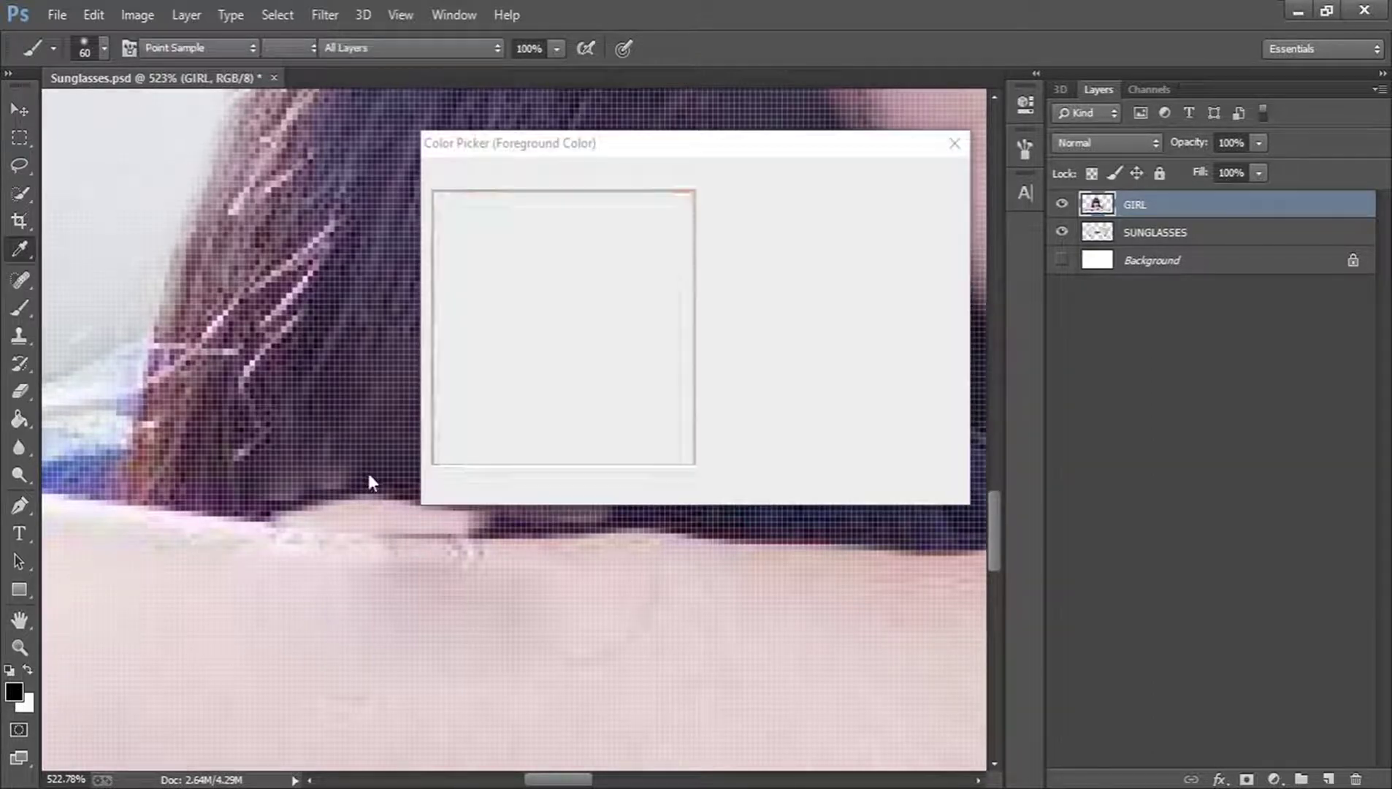
pyautogui.click(380, 482)
pyautogui.click(382, 484)
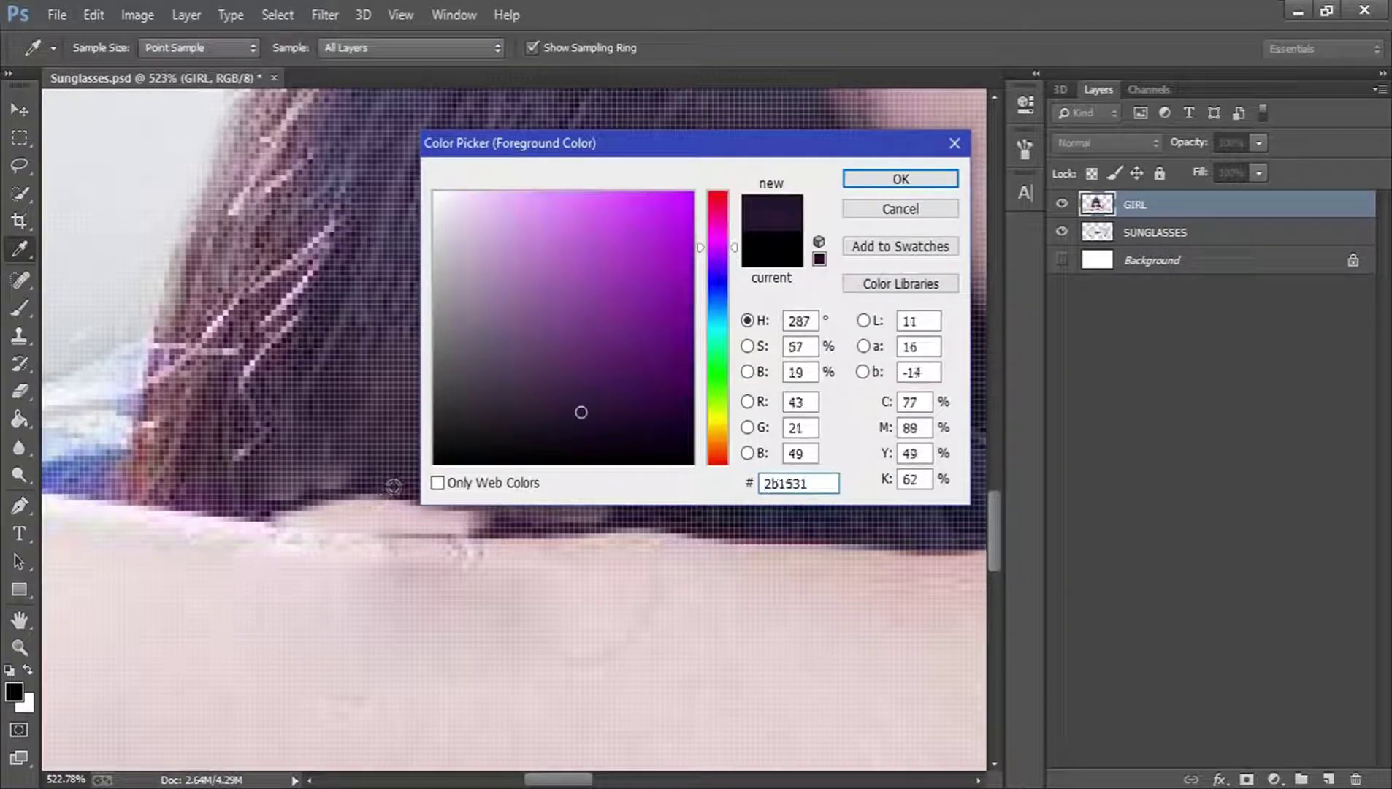
pyautogui.press('Return')
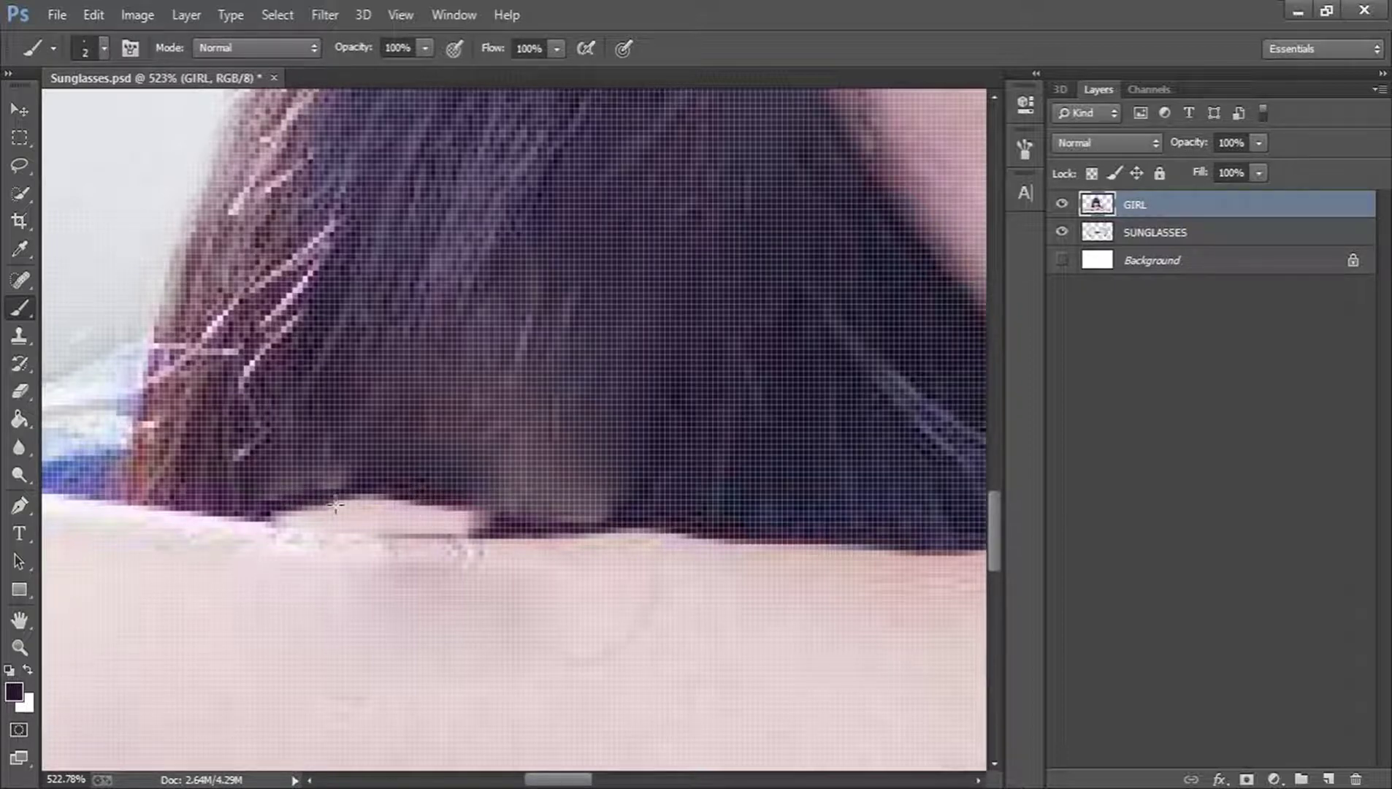
pyautogui.press(']')
pyautogui.moveTo(294, 510)
pyautogui.mouseDown()
pyautogui.moveTo(385, 517)
pyautogui.moveTo(401, 498)
pyautogui.moveTo(398, 521)
pyautogui.moveTo(266, 511)
pyautogui.moveTo(434, 520)
pyautogui.moveTo(395, 516)
pyautogui.mouseUp()
# Heal the smudged hair just above the painted patch with the Spot Healing Brush
pyautogui.press('j')
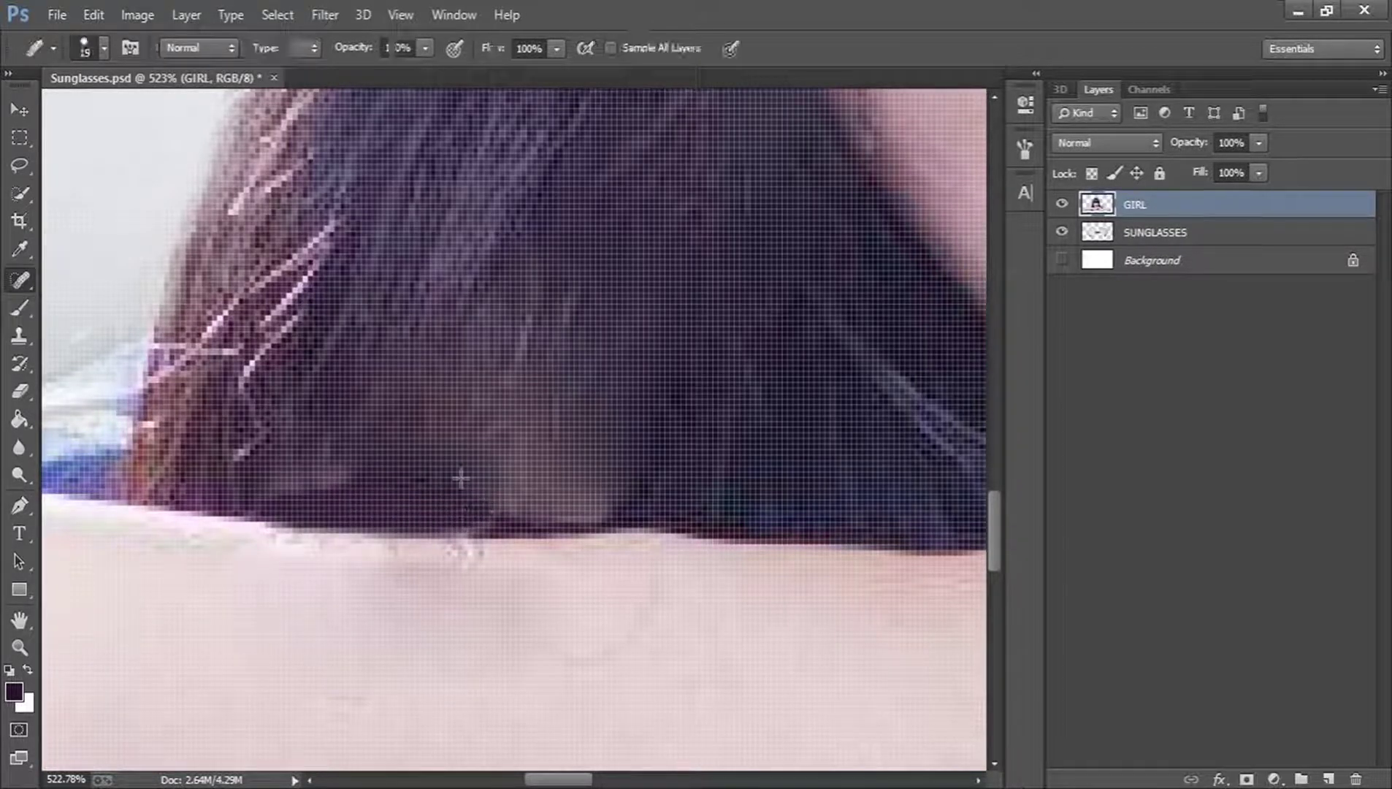
pyautogui.moveTo(380, 467); pyautogui.dragTo(270, 474)
pyautogui.moveTo(475, 476); pyautogui.dragTo(506, 475)
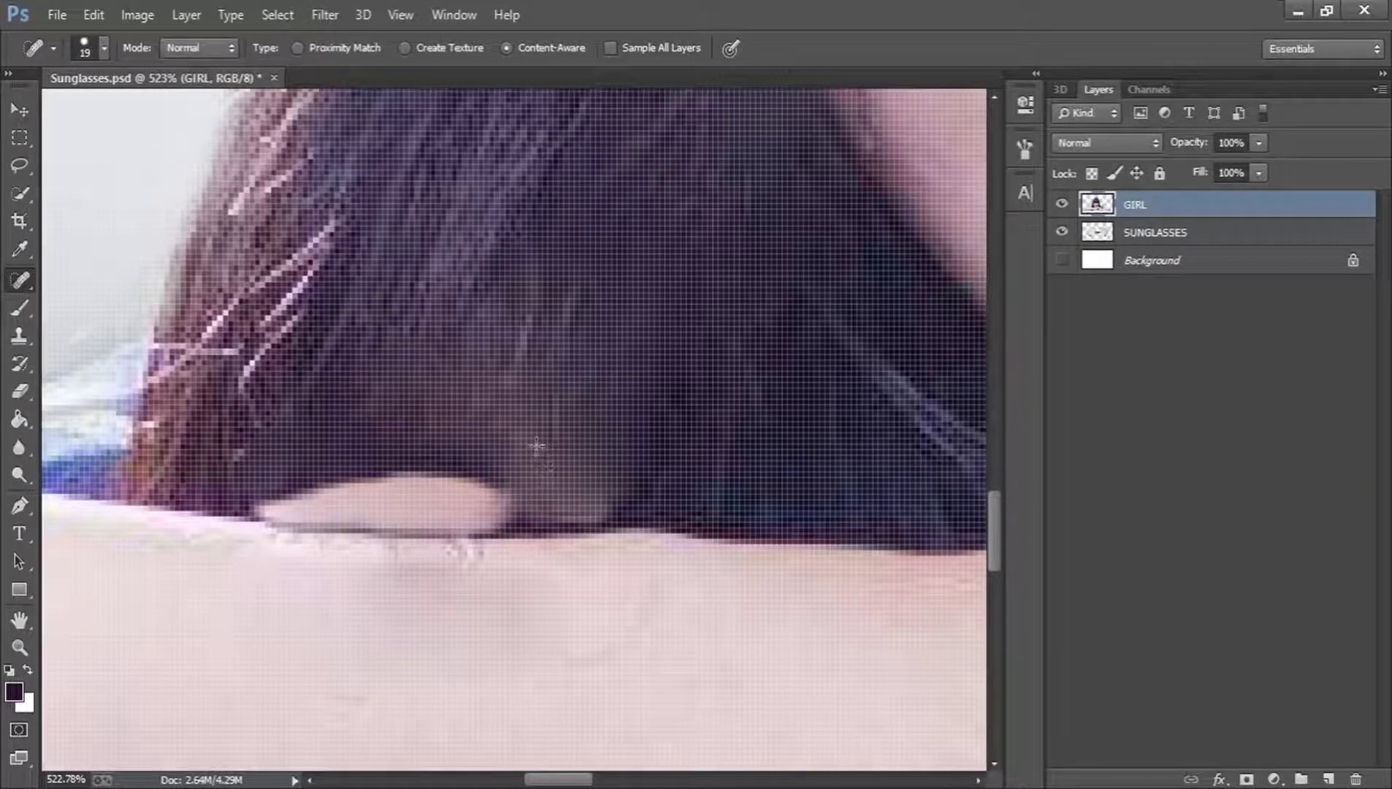
# Heal the watermark's camera logo near the right elbow with the Spot Healing Brush
pyautogui.press('z')
pyautogui.click(572, 47)
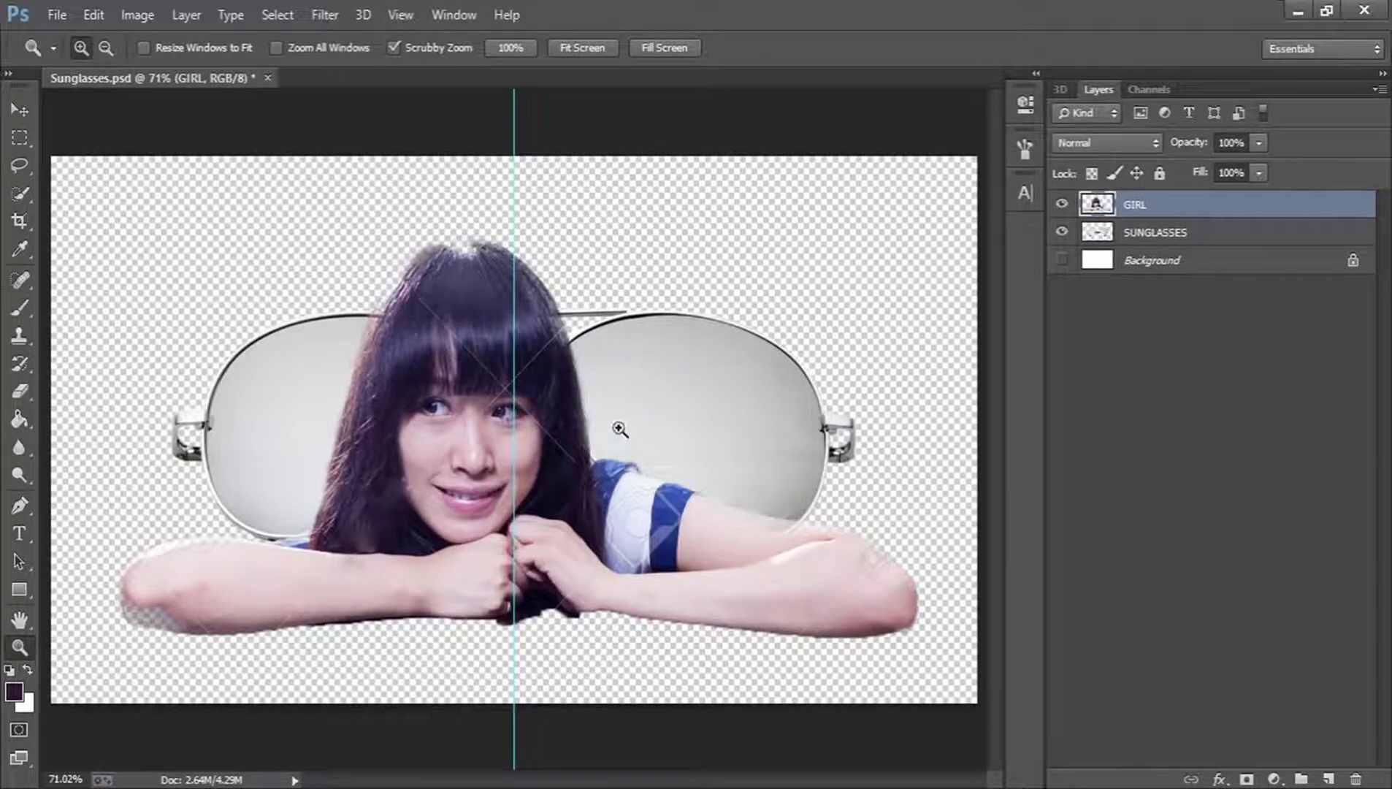
pyautogui.moveTo(682, 544); pyautogui.dragTo(739, 547)
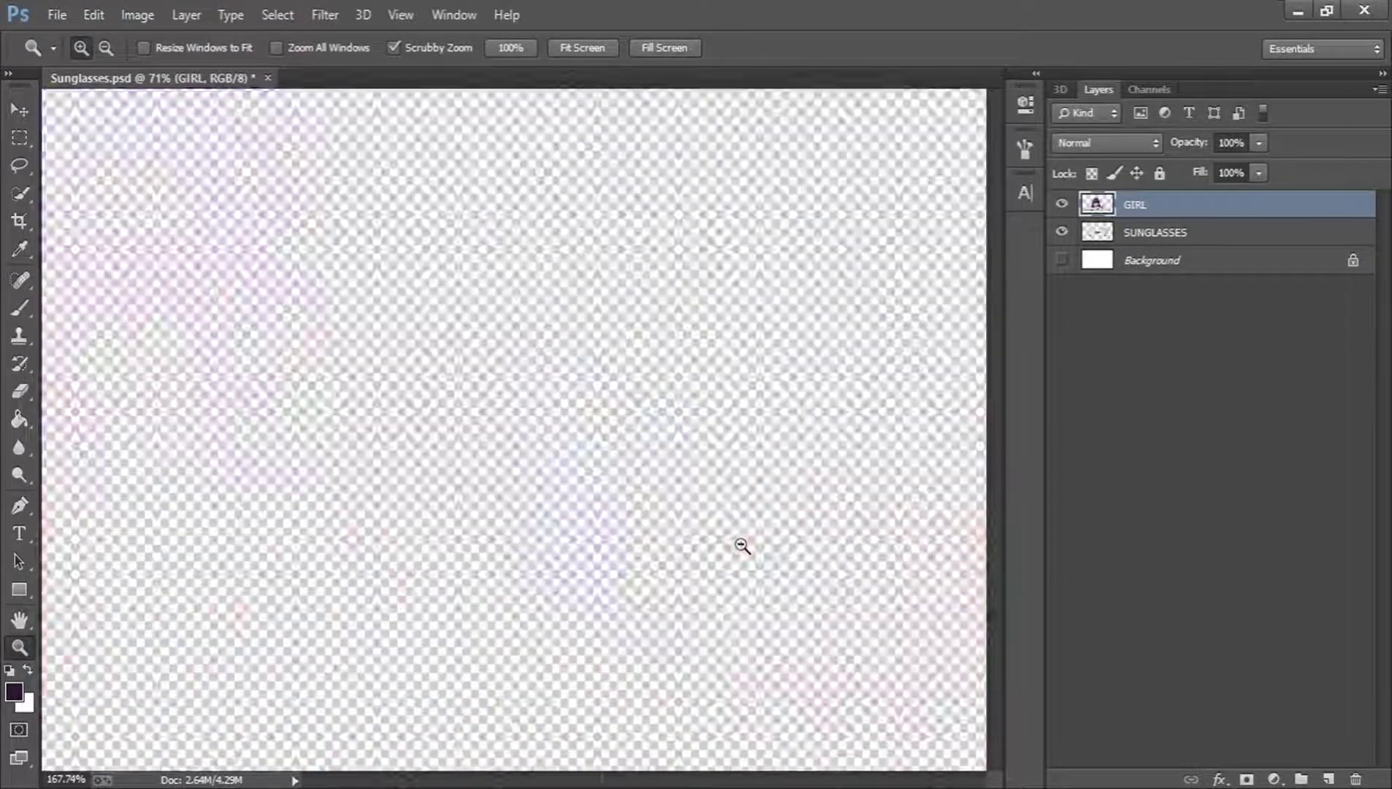
pyautogui.moveTo(637, 784); pyautogui.dragTo(739, 783)
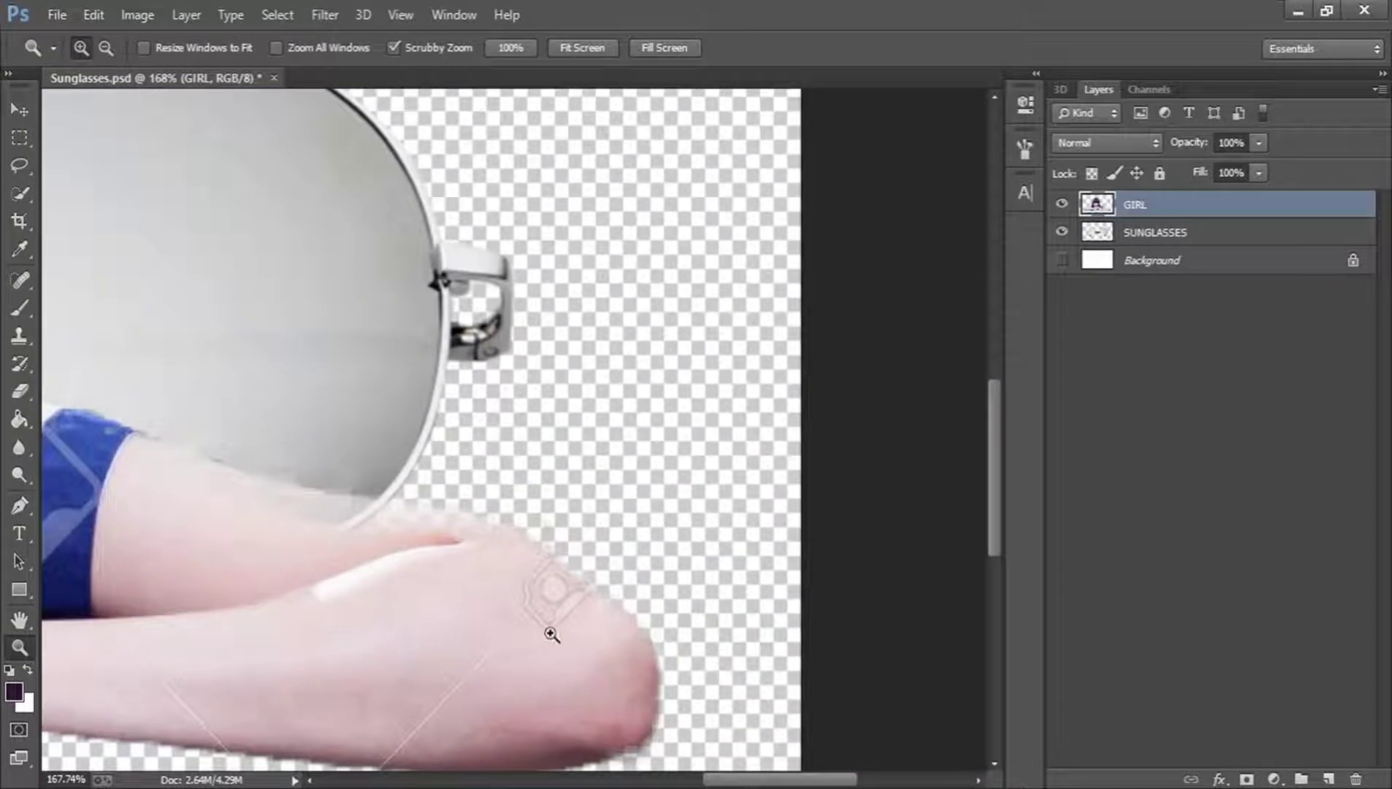
pyautogui.press('j')
pyautogui.moveTo(512, 582)
pyautogui.mouseDown()
pyautogui.moveTo(536, 604)
pyautogui.moveTo(542, 571)
pyautogui.moveTo(582, 601)
pyautogui.moveTo(531, 630)
pyautogui.mouseUp()
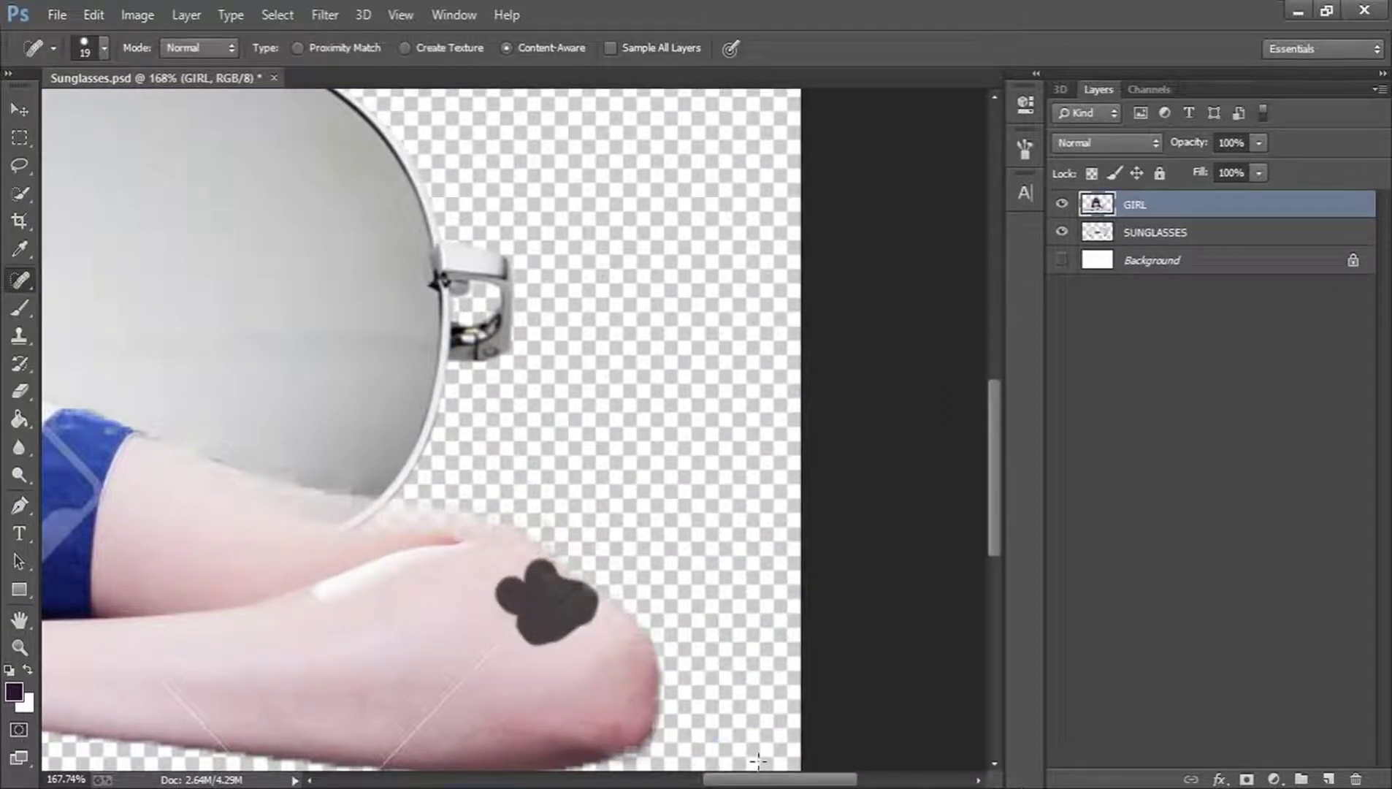
# Heal the diagonal watermark lines across the right forearm and wrist
pyautogui.moveTo(768, 780)
pyautogui.mouseDown()
pyautogui.moveTo(677, 780)
pyautogui.moveTo(773, 780)
pyautogui.mouseUp()
pyautogui.scroll(-2, 879, 752)
pyautogui.moveTo(840, 569)
pyautogui.mouseDown()
pyautogui.moveTo(817, 610)
pyautogui.moveTo(711, 677)
pyautogui.mouseUp()
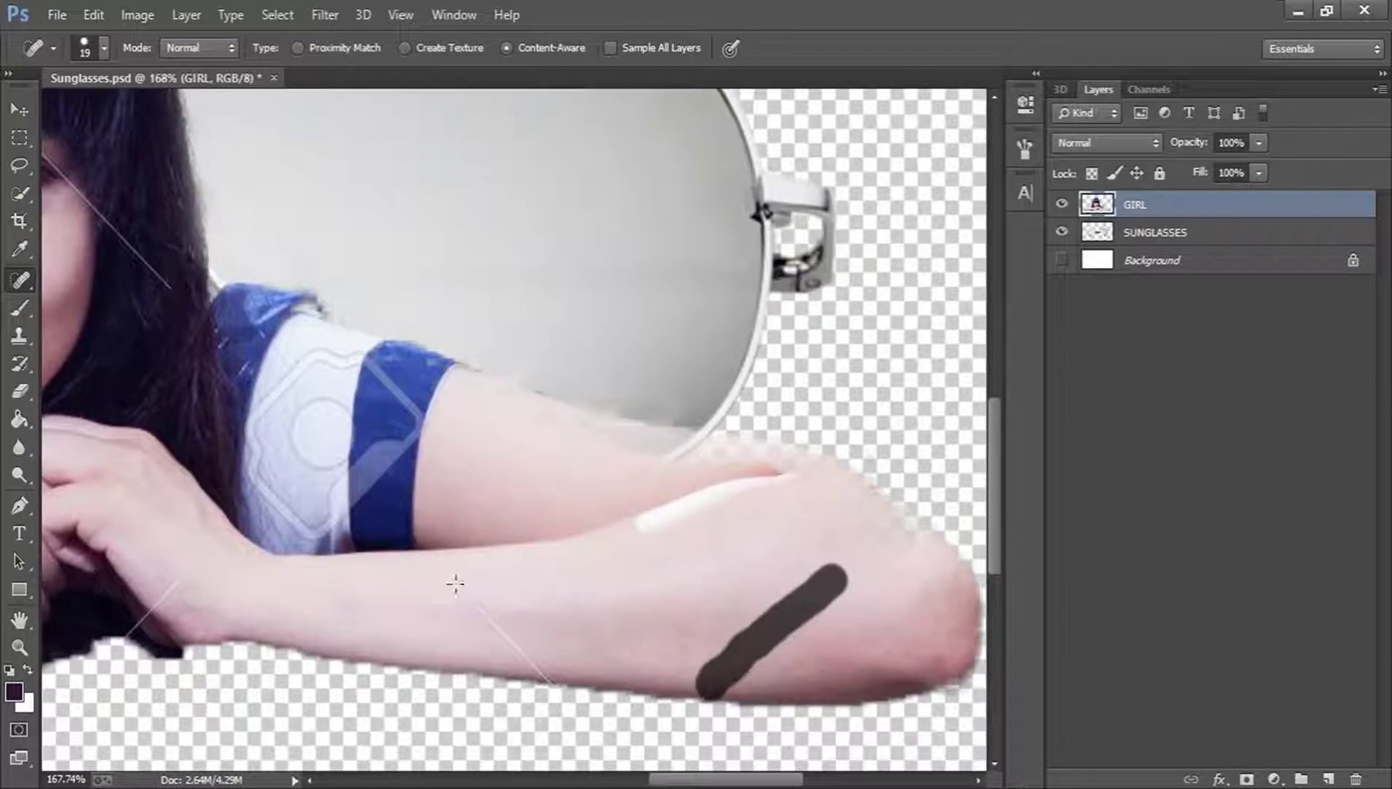
pyautogui.moveTo(444, 584)
pyautogui.mouseDown()
pyautogui.moveTo(486, 598)
pyautogui.moveTo(544, 665)
pyautogui.mouseUp()
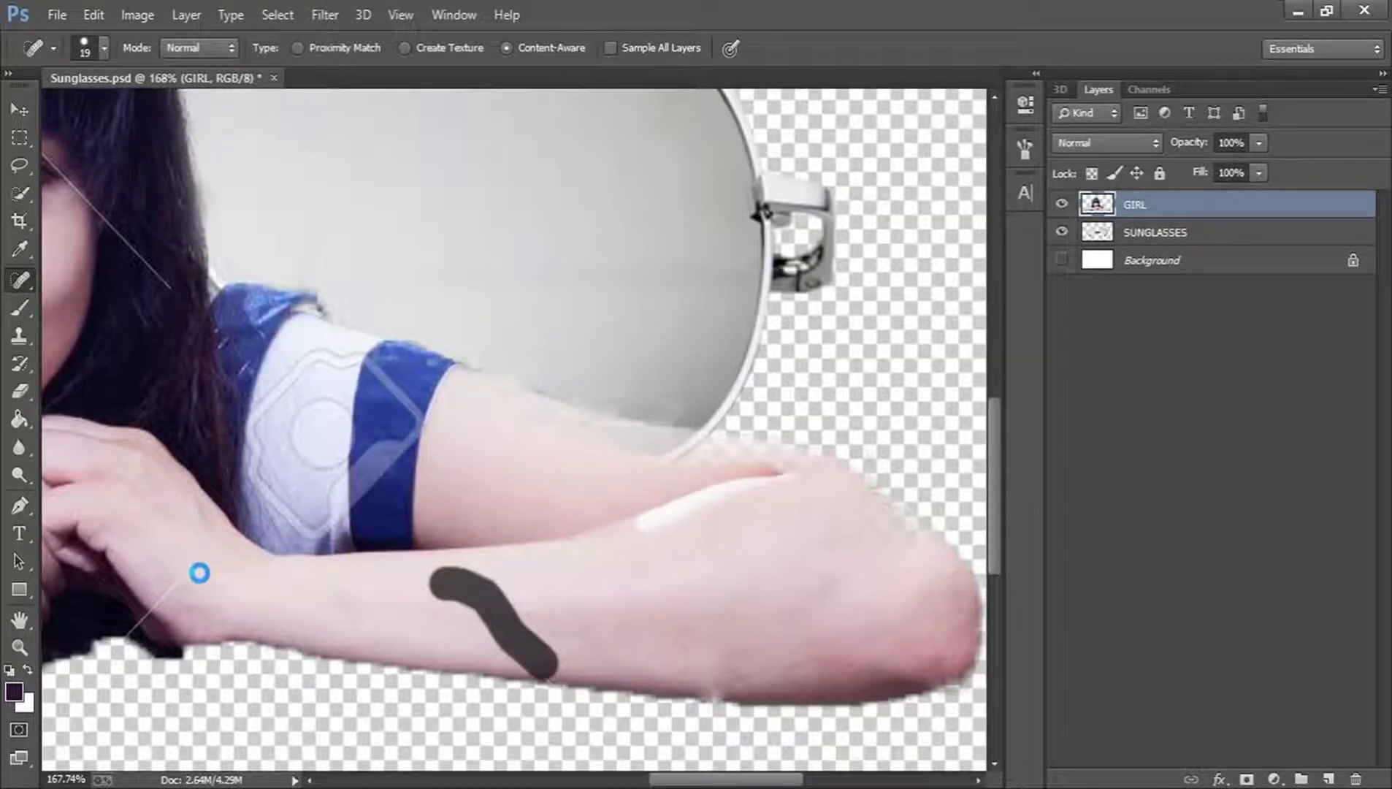
pyautogui.moveTo(199, 572); pyautogui.dragTo(157, 601)
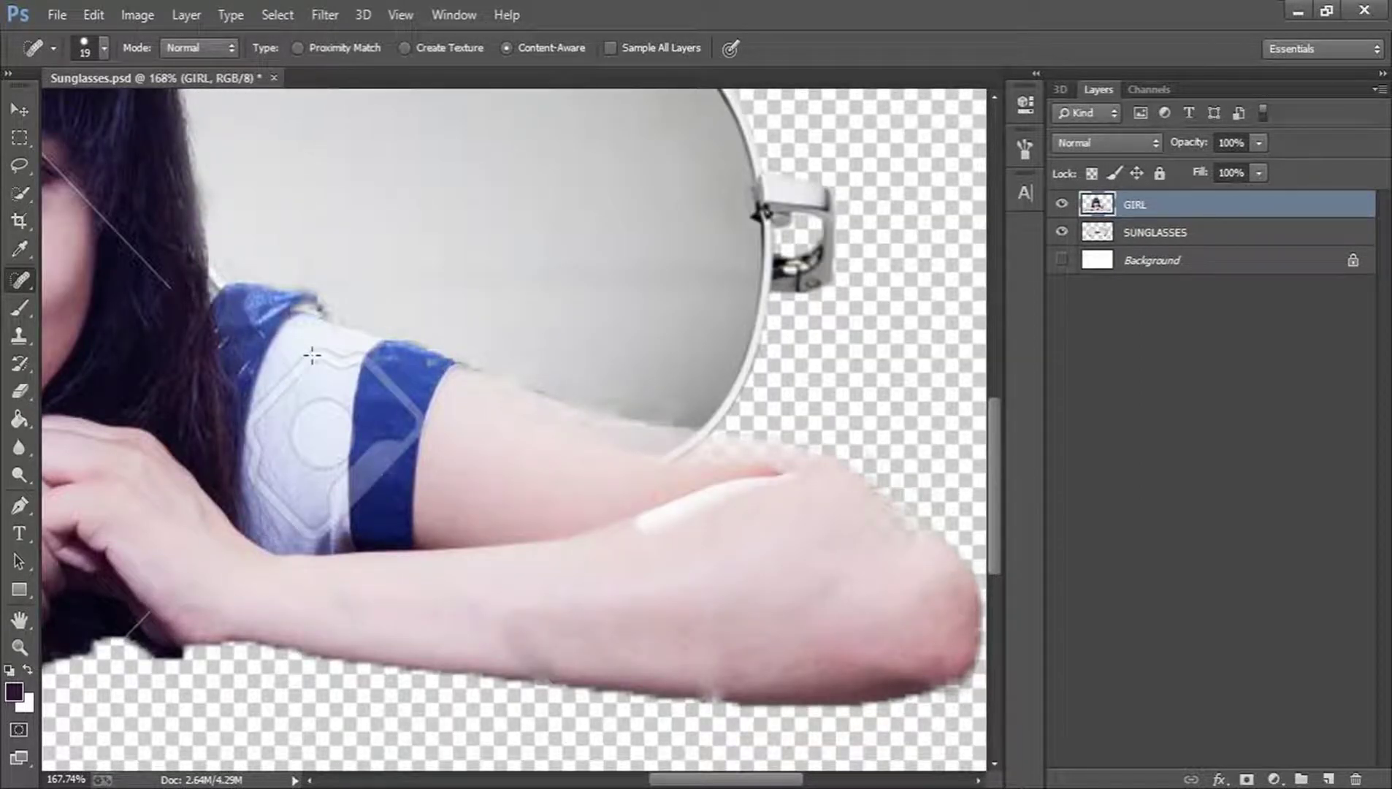
# Heal the watermark lines on the upper part of the white sleeve band with the Spot Healing Brush, suppressing its manual-source warning
pyautogui.moveTo(315, 355)
pyautogui.mouseDown()
pyautogui.moveTo(279, 378)
pyautogui.moveTo(257, 412)
pyautogui.moveTo(271, 489)
pyautogui.moveTo(333, 399)
pyautogui.moveTo(322, 487)
pyautogui.moveTo(296, 485)
pyautogui.moveTo(284, 506)
pyautogui.moveTo(311, 524)
pyautogui.mouseUp()
pyautogui.keyDown('alt'); pyautogui.click(296, 339); pyautogui.keyUp('alt')
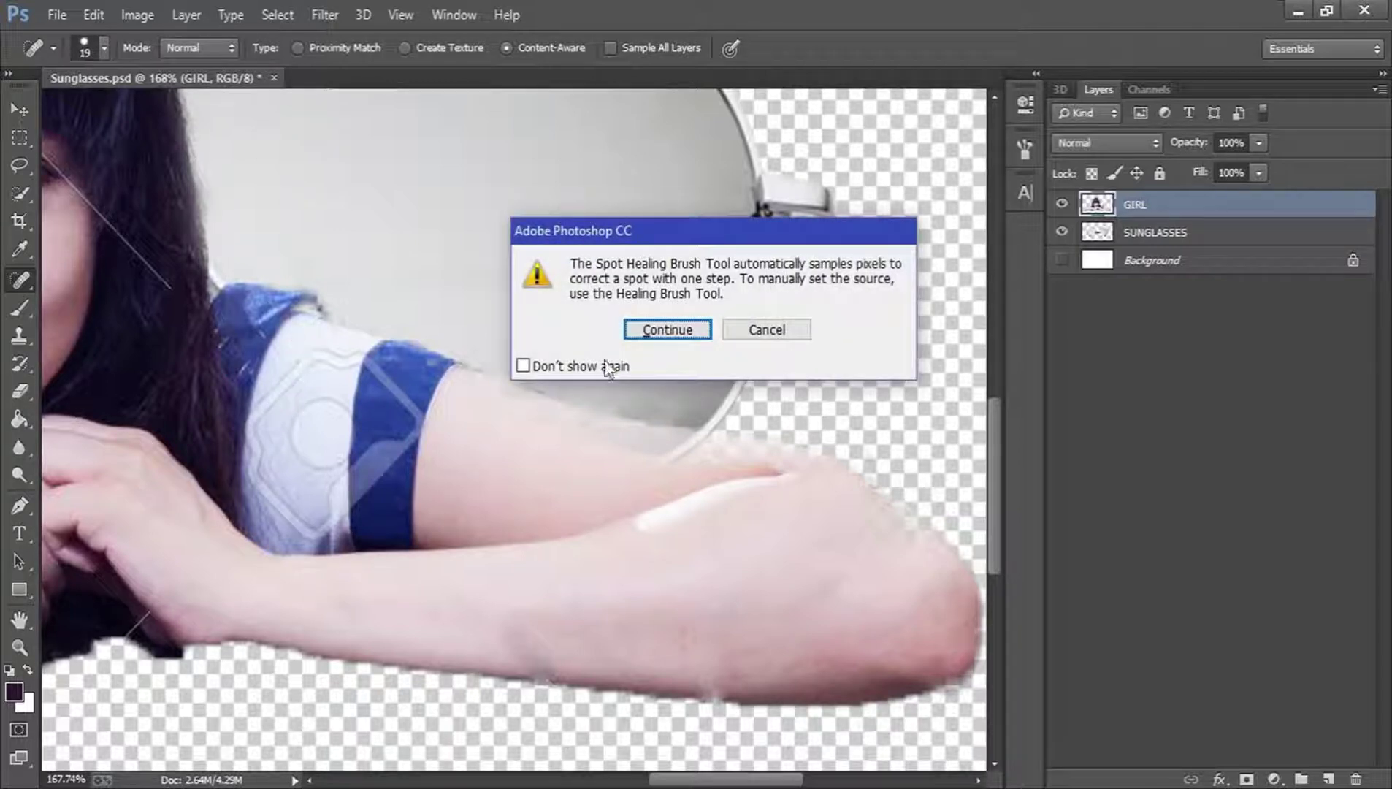
pyautogui.click(523, 365)
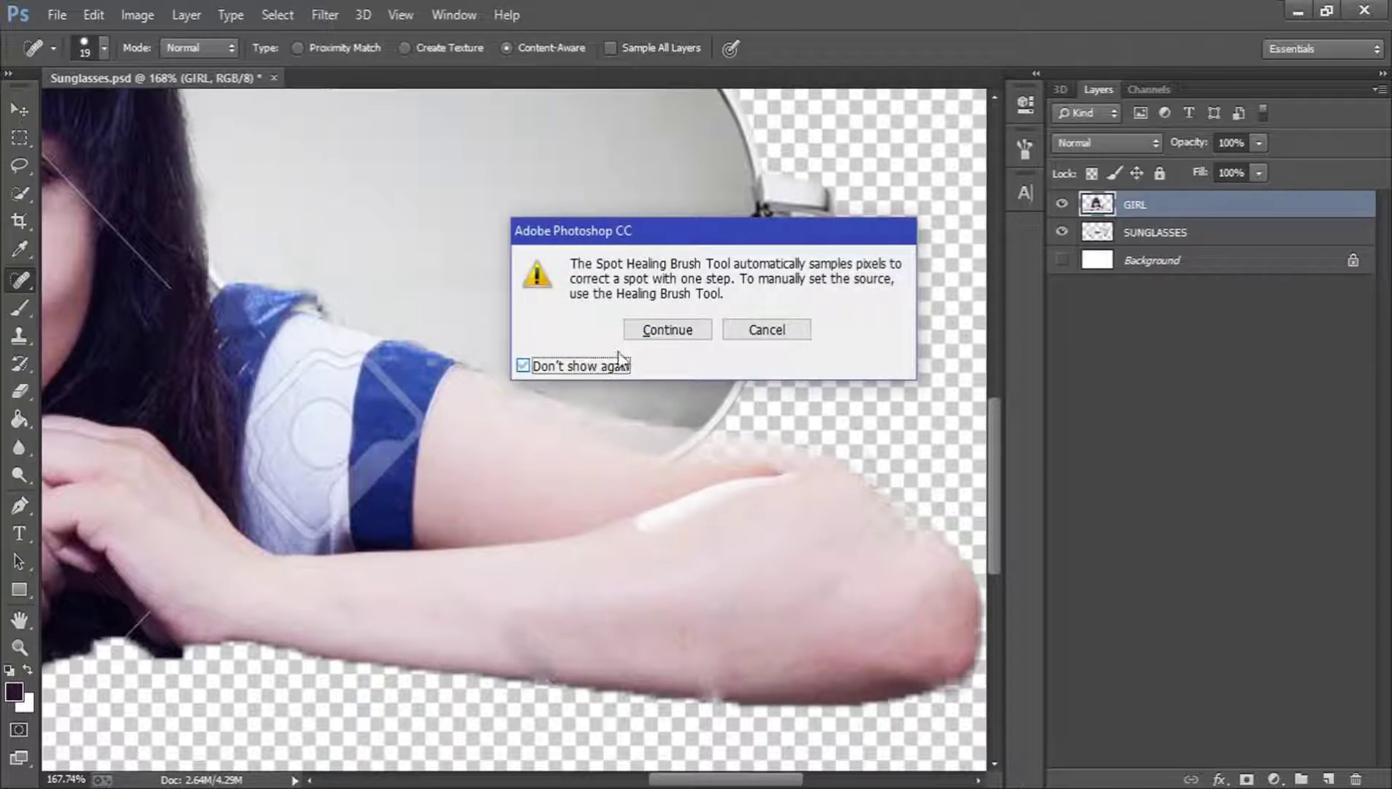
pyautogui.click(663, 329)
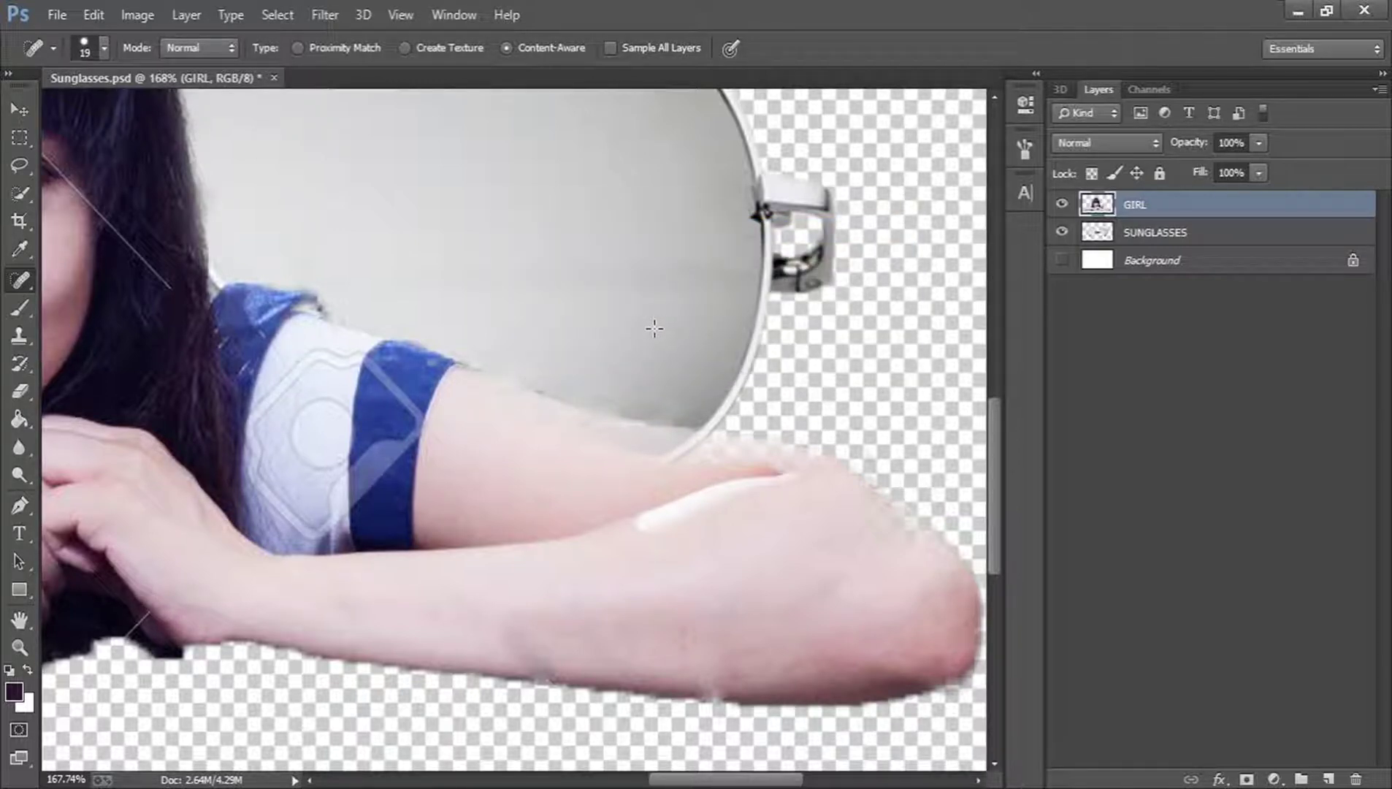
pyautogui.click(297, 336)
pyautogui.moveTo(328, 354); pyautogui.dragTo(286, 389)
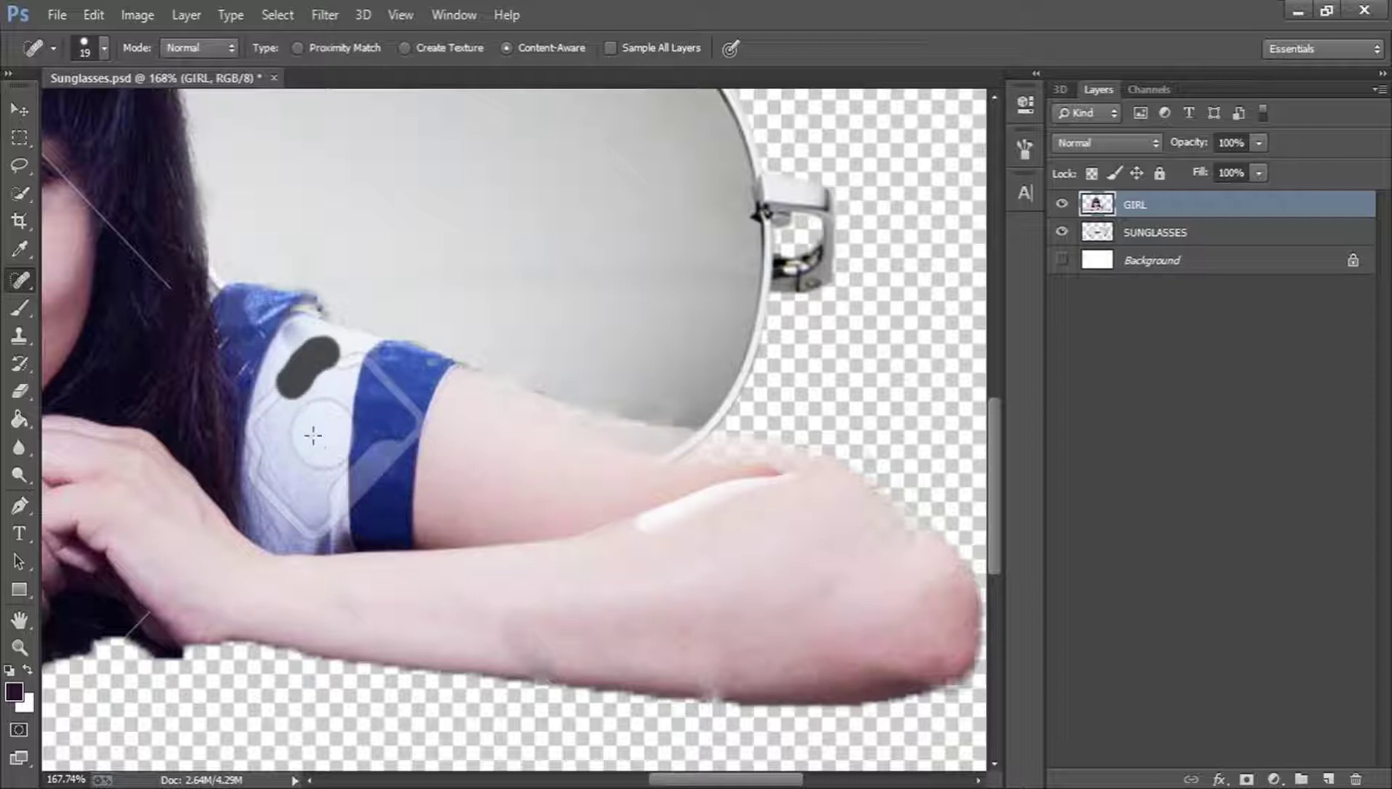
# Try to remove the watermark from the white sleeve band with the Healing Brush, and undo those strokes
pyautogui.rightClick(22, 283)
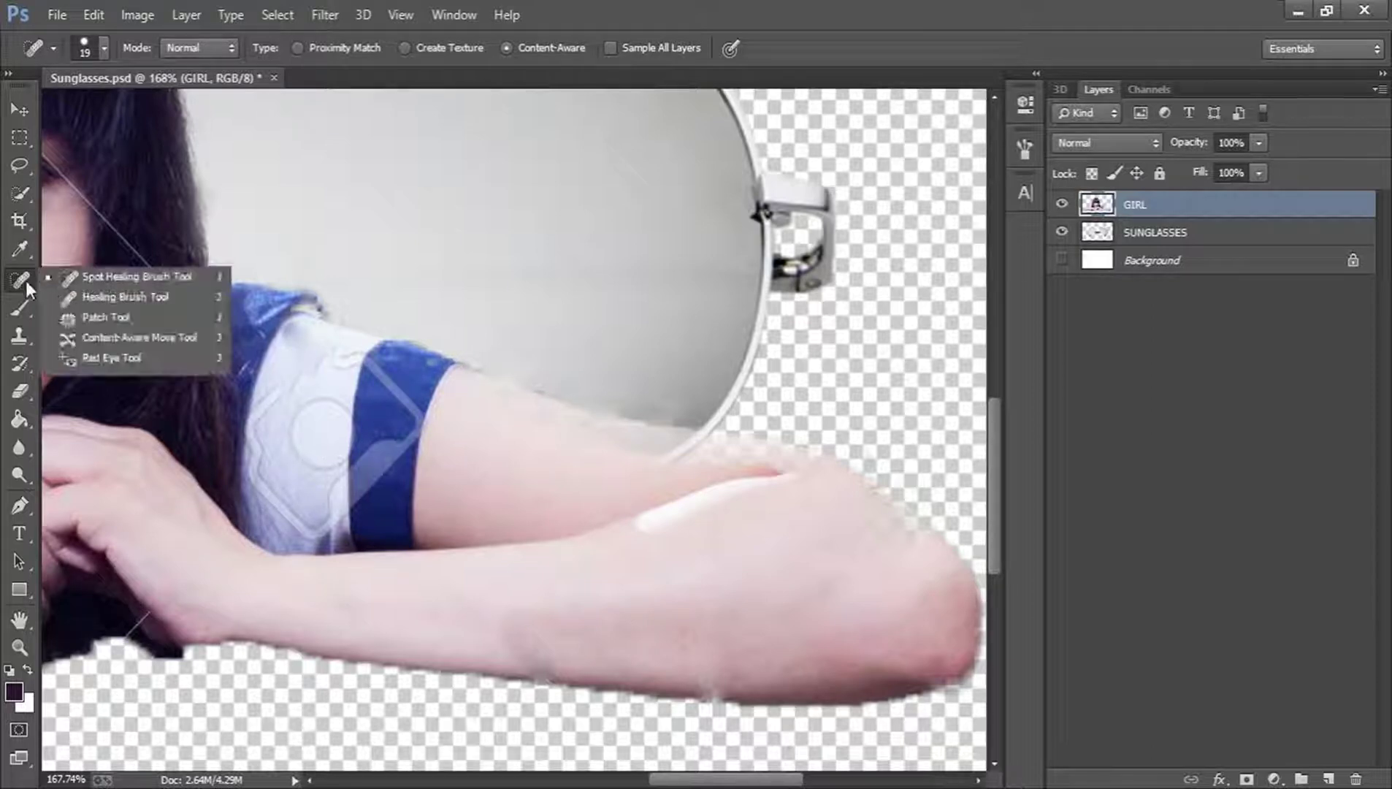
pyautogui.click(79, 298)
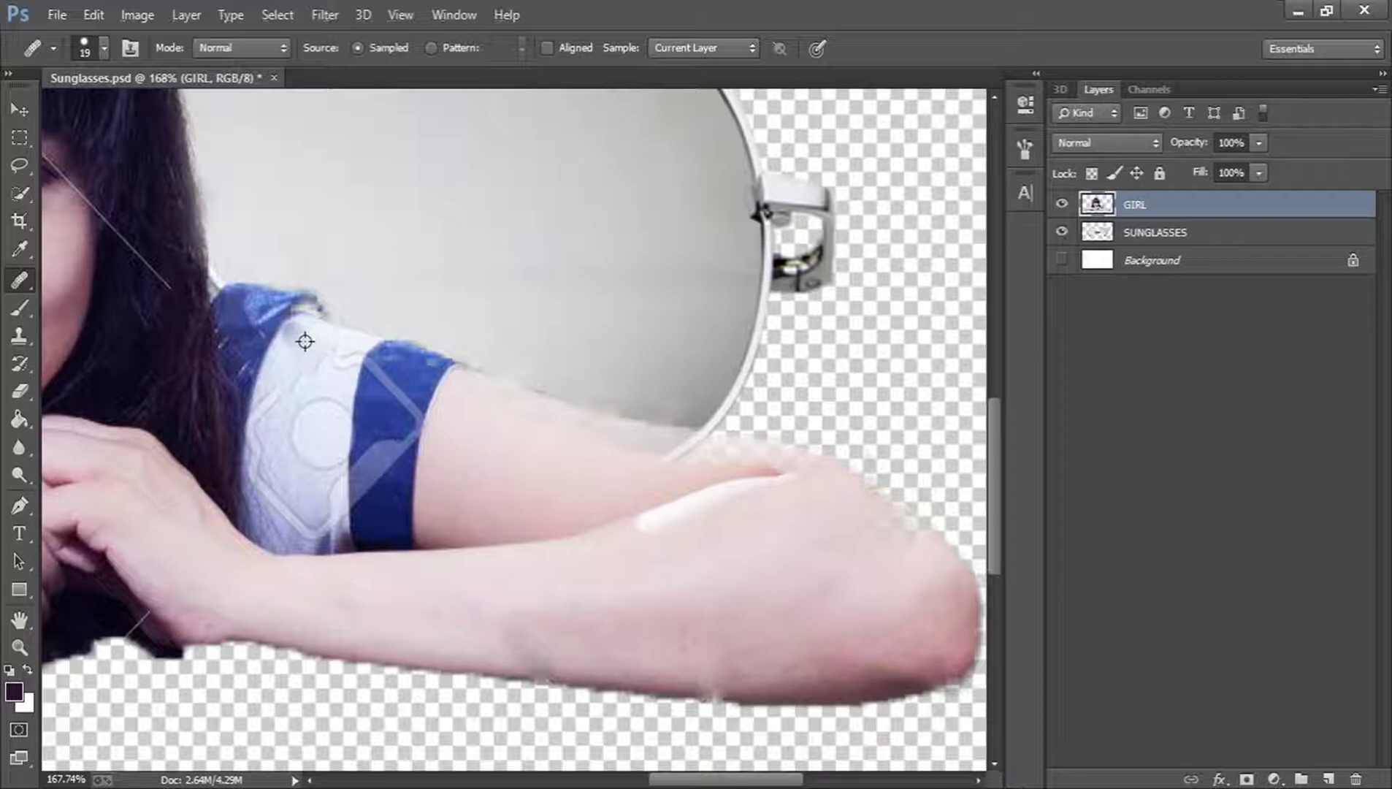
pyautogui.moveTo(305, 384)
pyautogui.mouseDown()
pyautogui.moveTo(273, 394)
pyautogui.moveTo(258, 422)
pyautogui.moveTo(263, 504)
pyautogui.moveTo(305, 532)
pyautogui.moveTo(301, 520)
pyautogui.mouseUp()
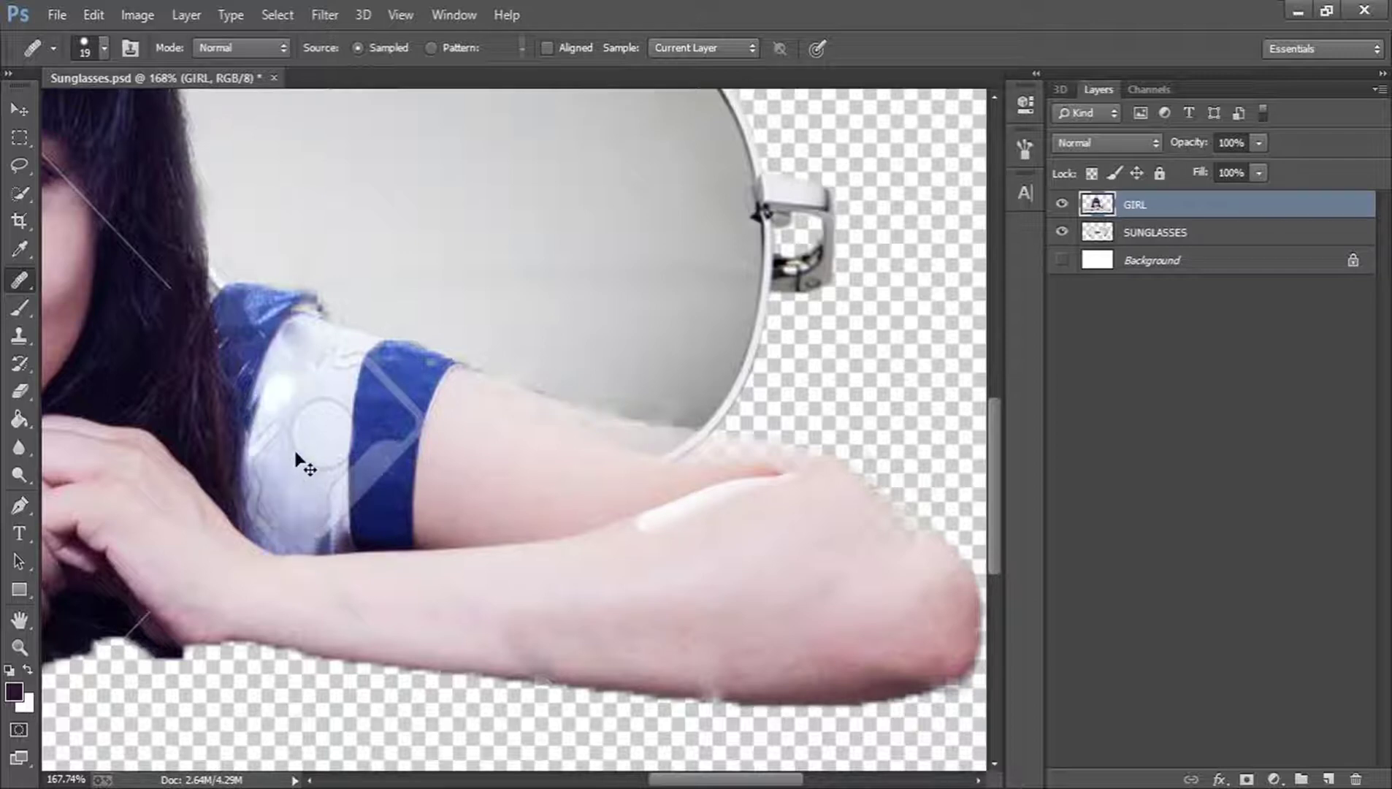
pyautogui.moveTo(310, 458); pyautogui.dragTo(304, 440)
pyautogui.moveTo(328, 392)
pyautogui.mouseDown()
pyautogui.moveTo(326, 425)
pyautogui.moveTo(339, 400)
pyautogui.moveTo(329, 362)
pyautogui.moveTo(344, 393)
pyautogui.moveTo(306, 454)
pyautogui.mouseUp()
pyautogui.hotkey('ctrl', 'alt', 'z')
pyautogui.hotkey('ctrl', 'alt', 'z')
pyautogui.hotkey('ctrl', 'alt', 'z')
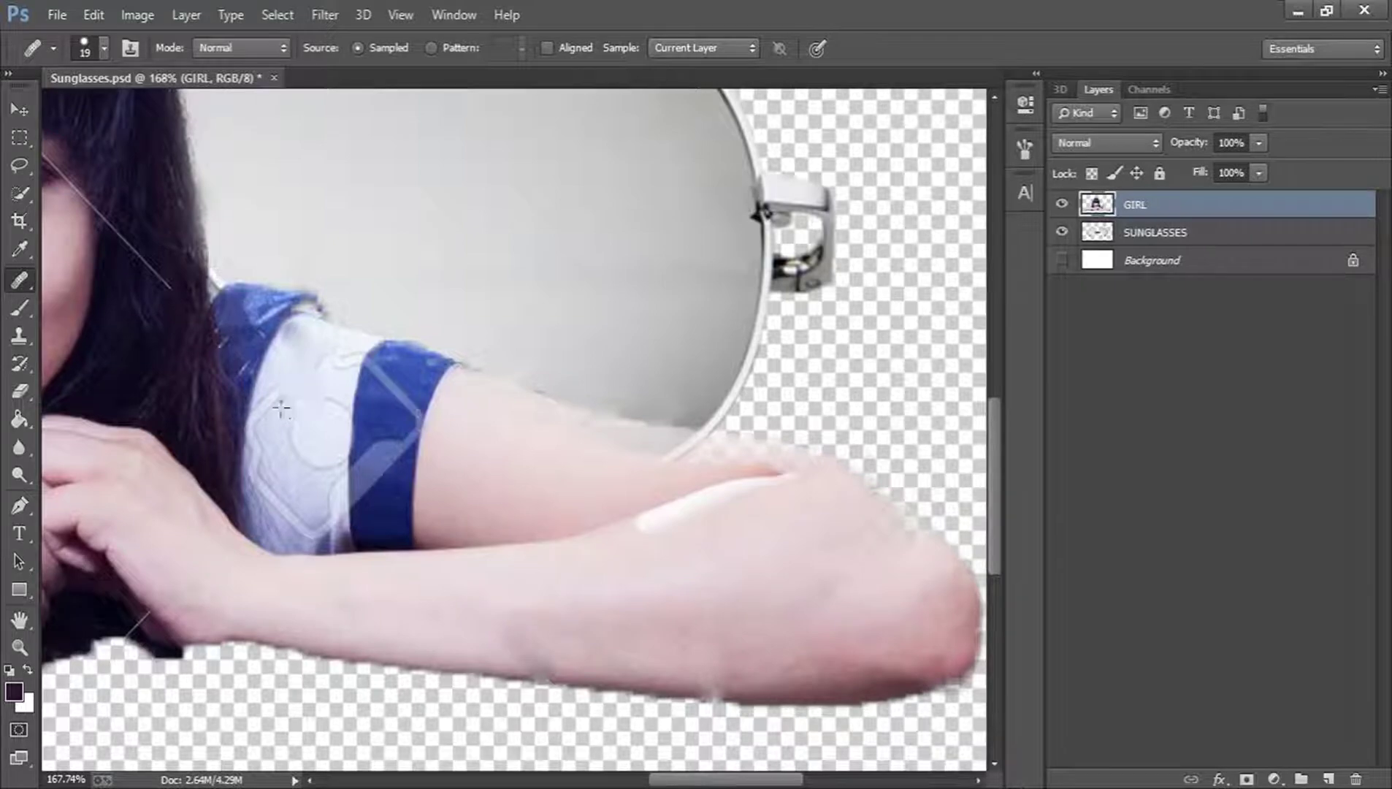
# Heal the watermark outline across the white sleeve band with the Spot Healing Brush at size 10
pyautogui.rightClick(14, 280)
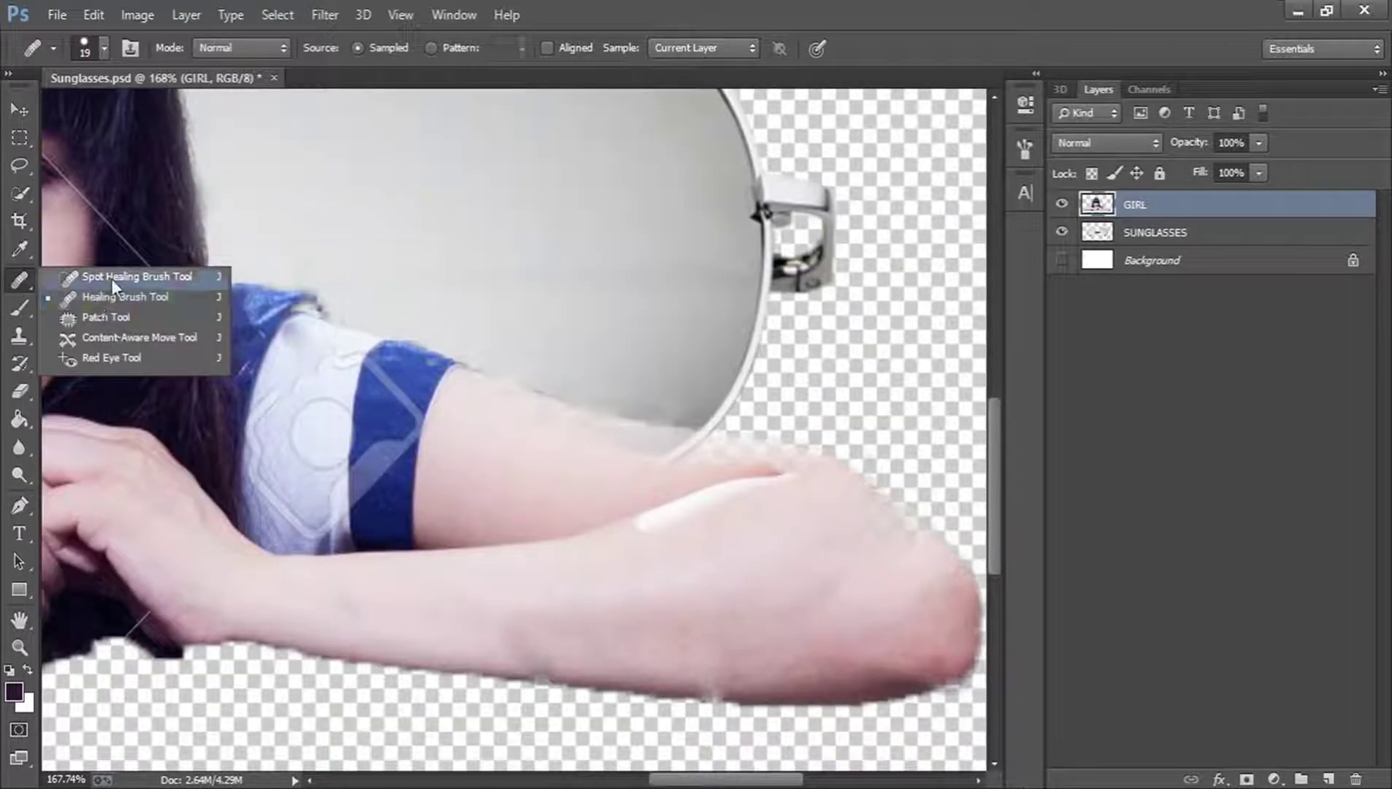
pyautogui.click(111, 277)
pyautogui.press('z')
pyautogui.moveTo(273, 481)
pyautogui.mouseDown()
pyautogui.moveTo(342, 472)
pyautogui.moveTo(348, 385)
pyautogui.mouseUp()
pyautogui.press('j')
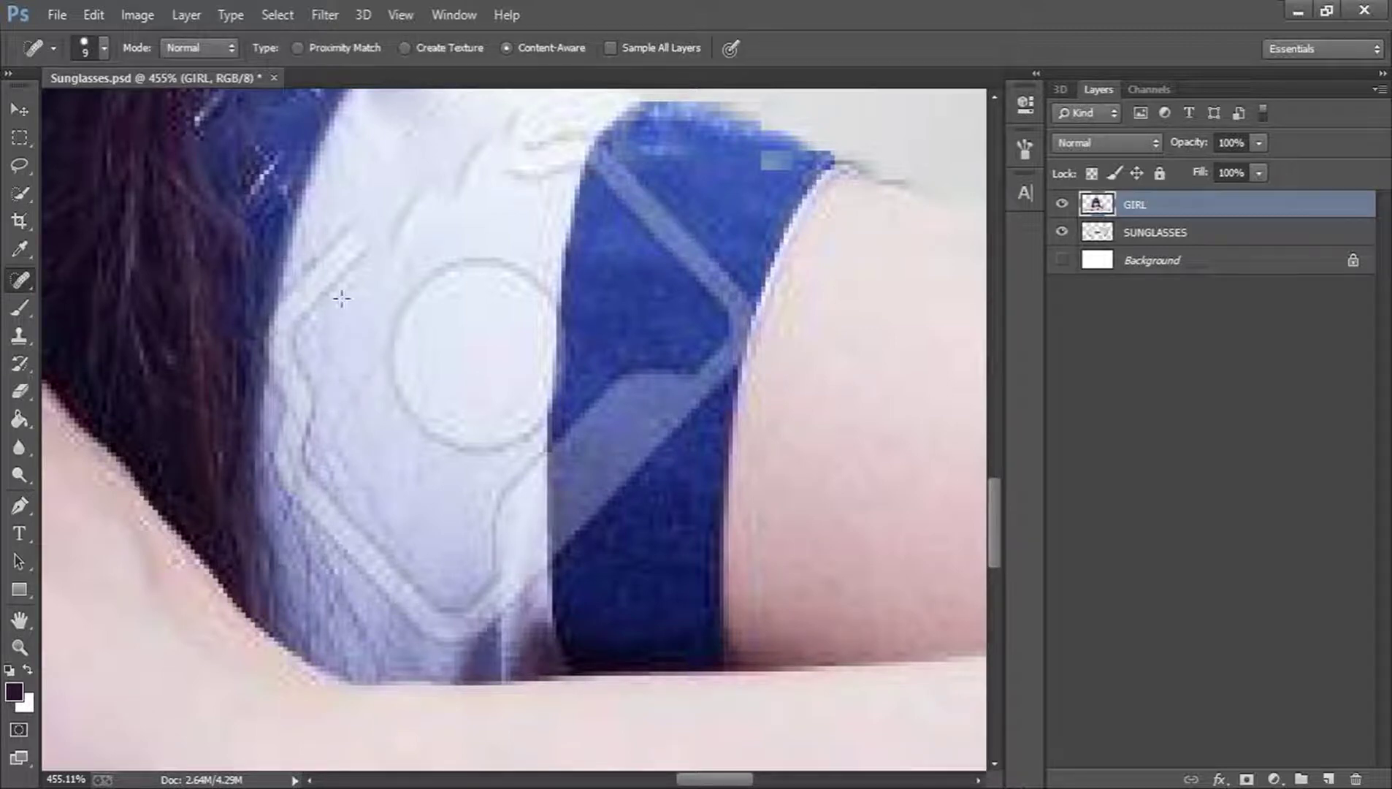
pyautogui.press(']')
pyautogui.moveTo(351, 208)
pyautogui.mouseDown()
pyautogui.moveTo(323, 280)
pyautogui.moveTo(292, 475)
pyautogui.moveTo(387, 606)
pyautogui.moveTo(469, 637)
pyautogui.moveTo(511, 468)
pyautogui.moveTo(466, 404)
pyautogui.moveTo(481, 454)
pyautogui.mouseUp()
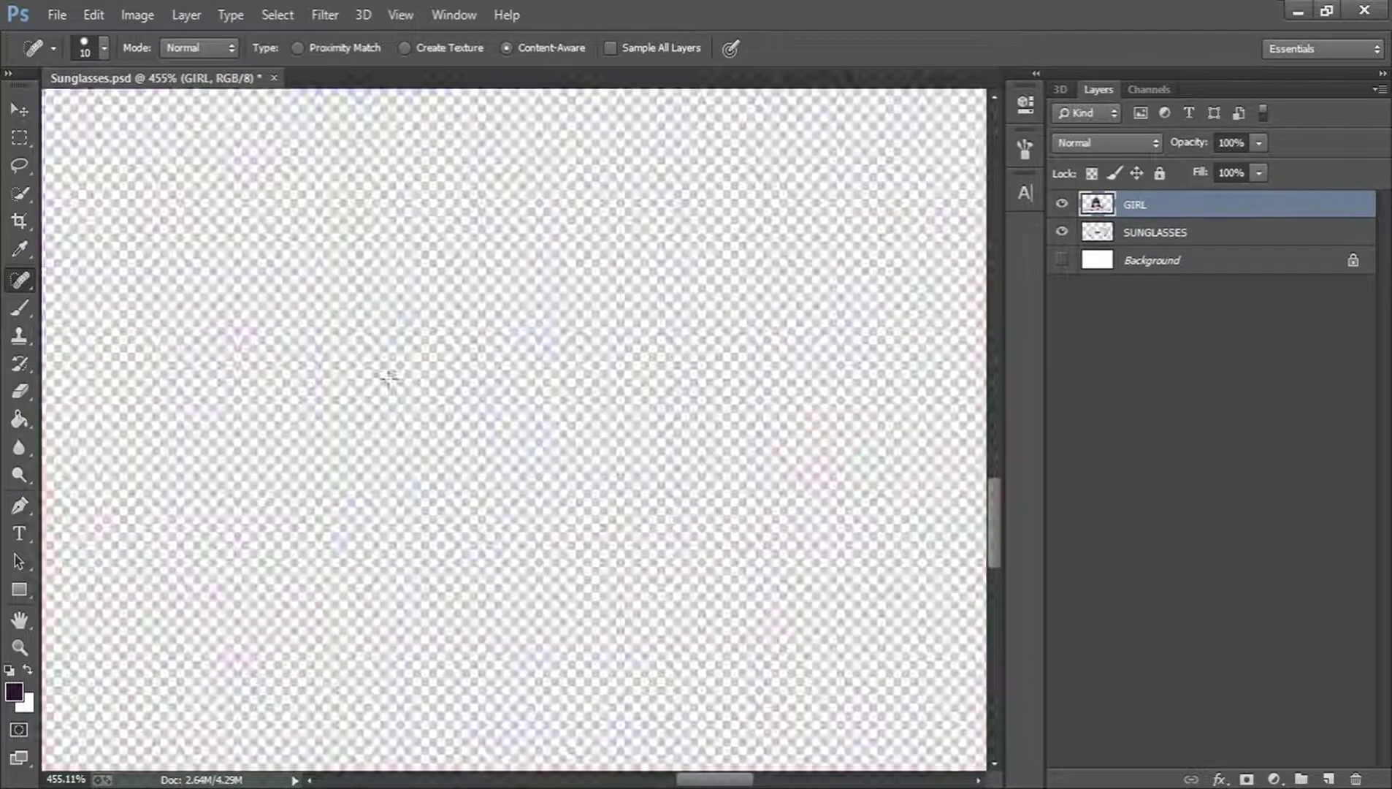
pyautogui.moveTo(398, 343)
pyautogui.mouseDown()
pyautogui.moveTo(451, 261)
pyautogui.moveTo(544, 241)
pyautogui.moveTo(503, 453)
pyautogui.moveTo(410, 429)
pyautogui.moveTo(475, 301)
pyautogui.moveTo(506, 301)
pyautogui.moveTo(485, 372)
pyautogui.mouseUp()
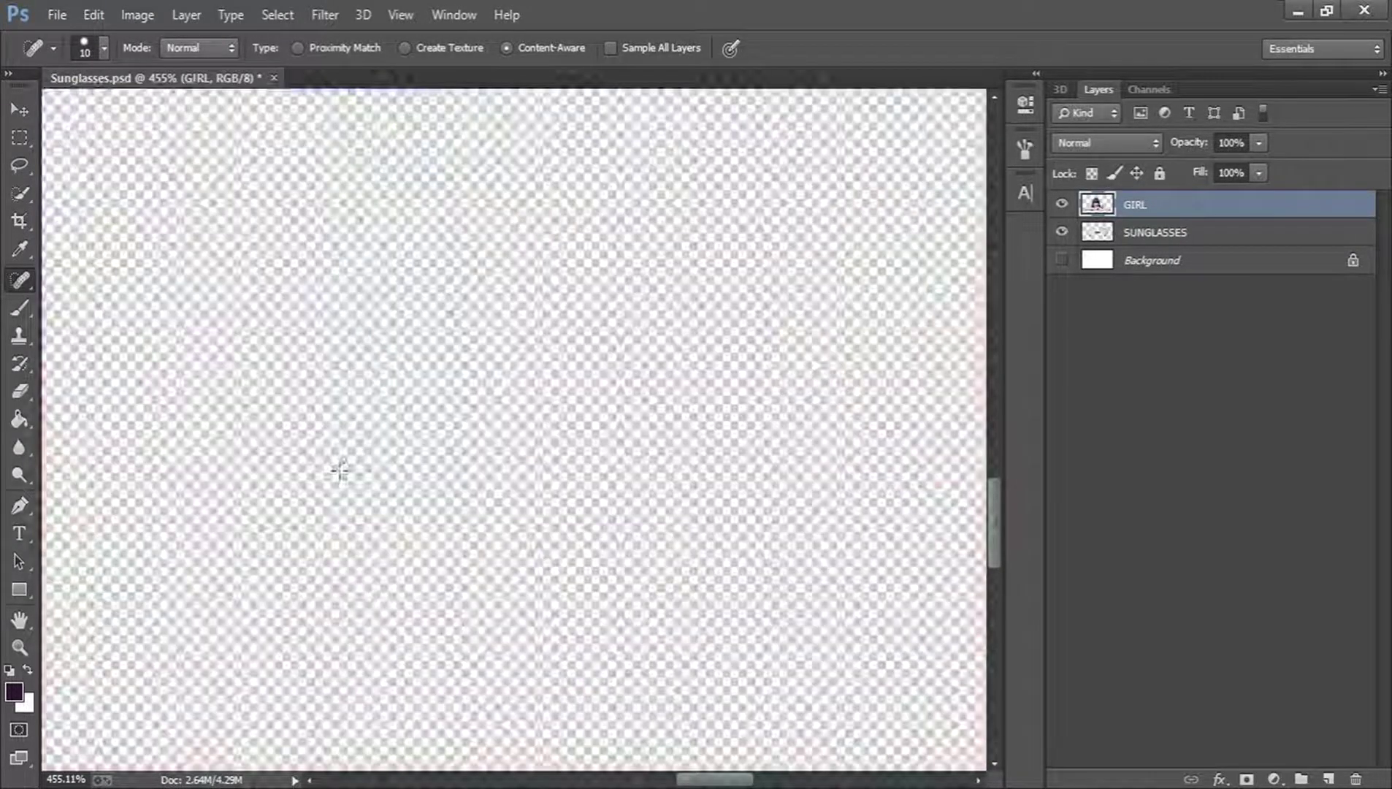
pyautogui.moveTo(349, 405); pyautogui.dragTo(320, 570)
pyautogui.moveTo(387, 386); pyautogui.dragTo(389, 384)
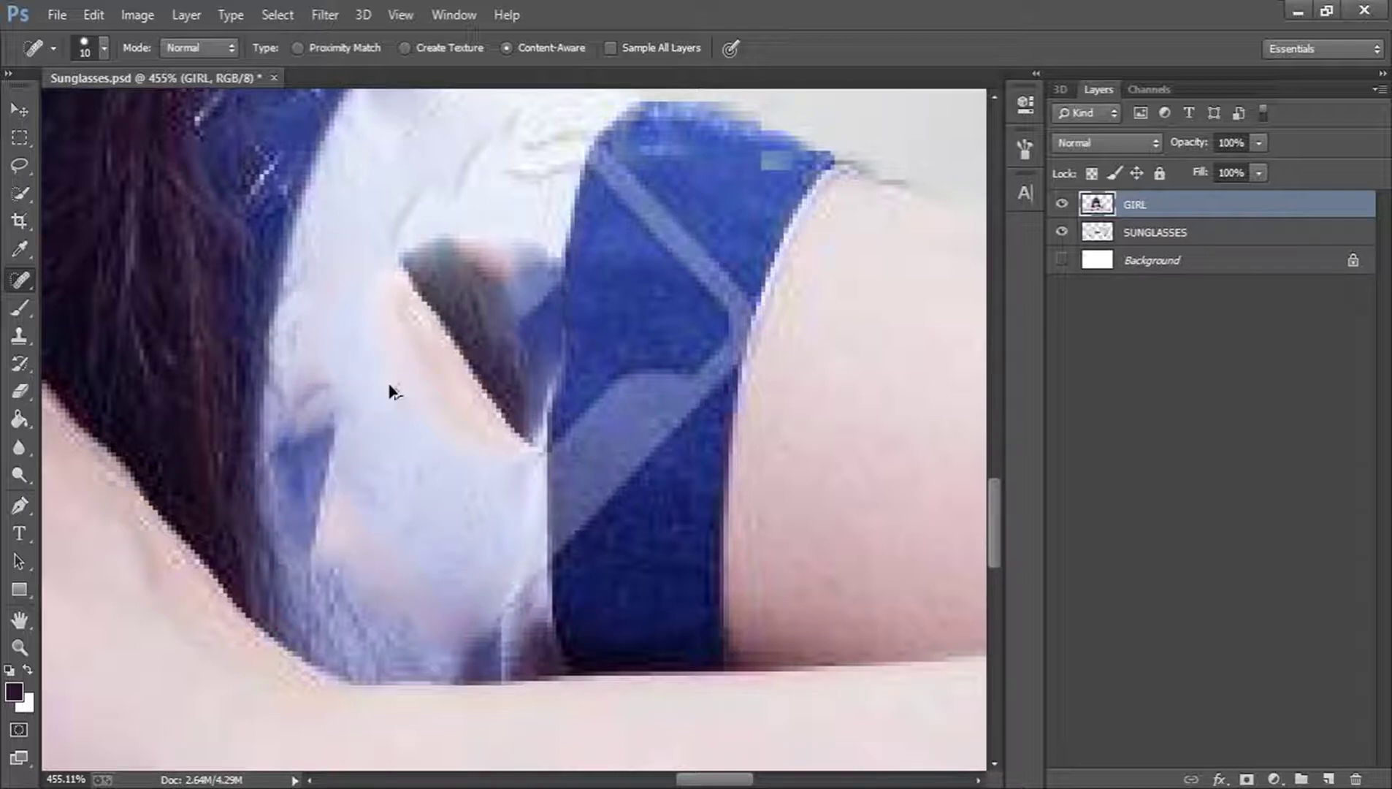
# Undo the last heals around the watermark circle and heal the marks at the white band's top beside the blue band
pyautogui.hotkey('ctrl', 'z')
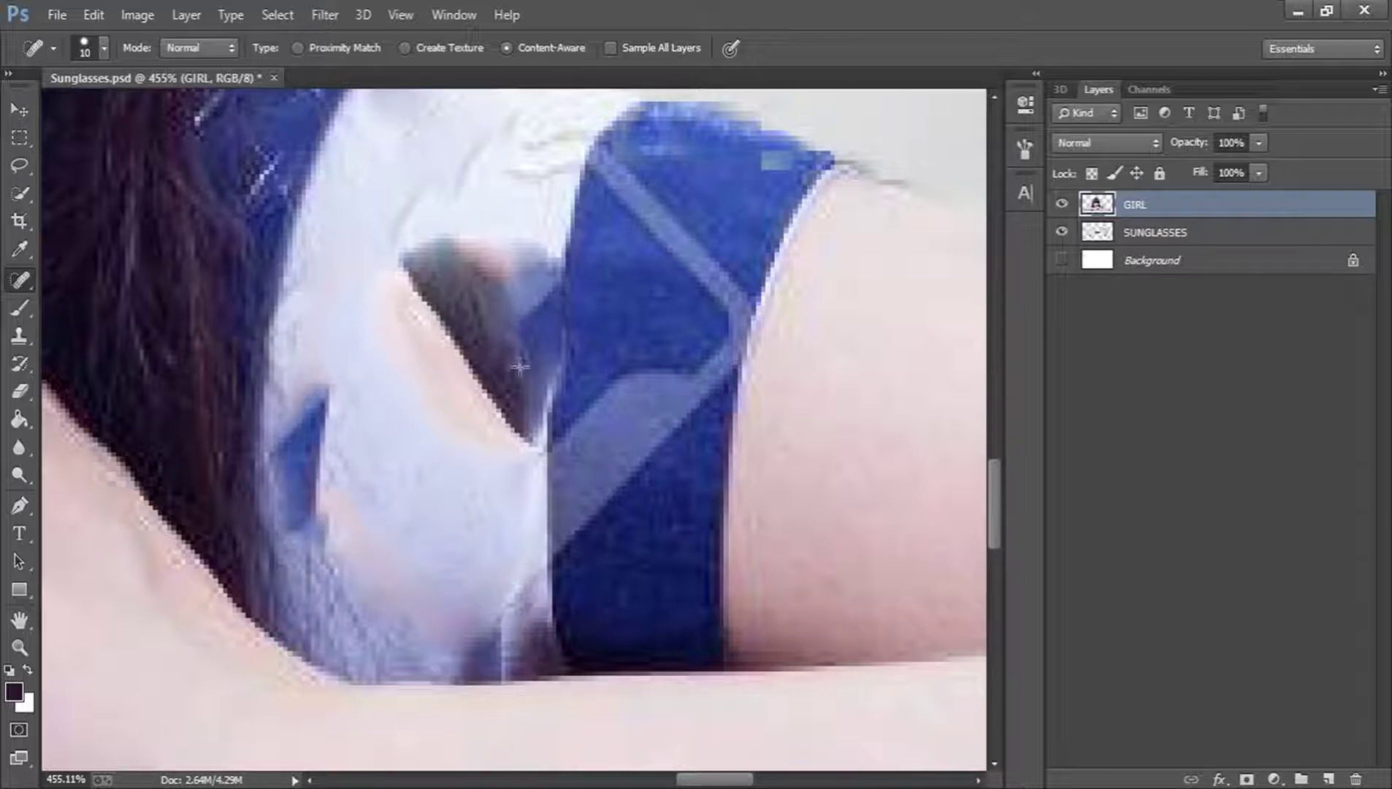
pyautogui.scroll(3, 519, 366)
pyautogui.hotkey('ctrl', 'z')
pyautogui.moveTo(511, 247)
pyautogui.mouseDown()
pyautogui.moveTo(553, 284)
pyautogui.moveTo(534, 311)
pyautogui.mouseUp()
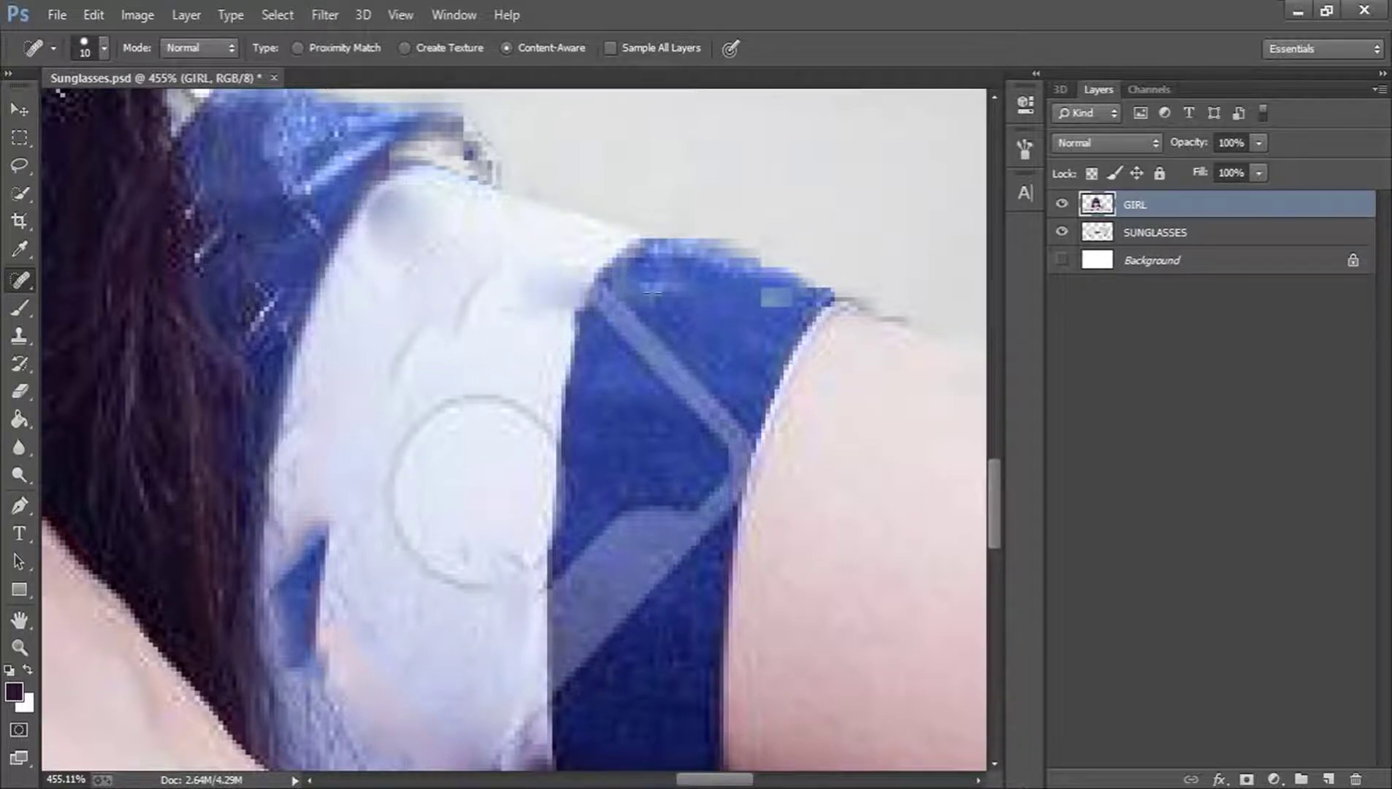
# Try to paint over the watermark stripe on the blue sleeve band with sampled dark blue 101d63, and undo the stroke
pyautogui.scroll(-1, 46, 631)
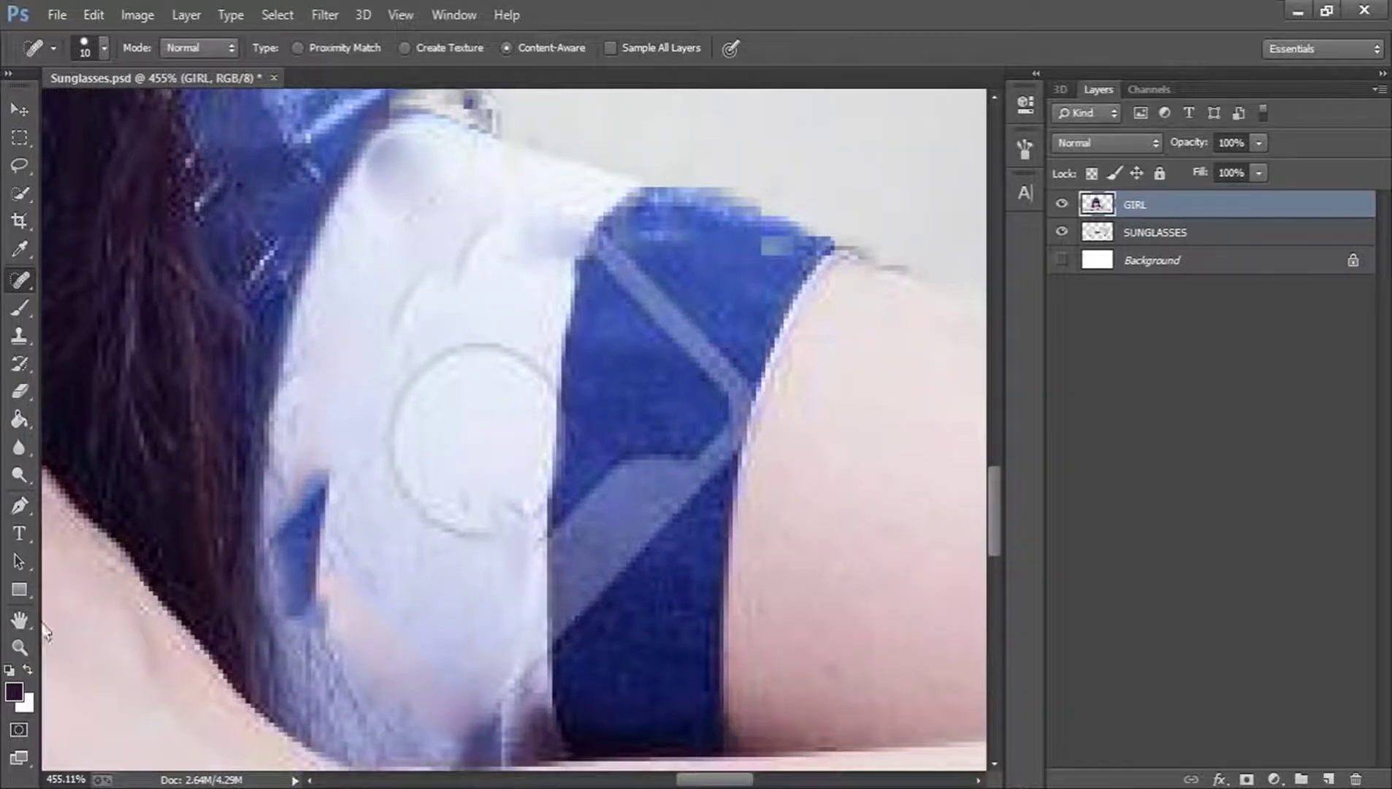
pyautogui.click(13, 690)
pyautogui.click(655, 577)
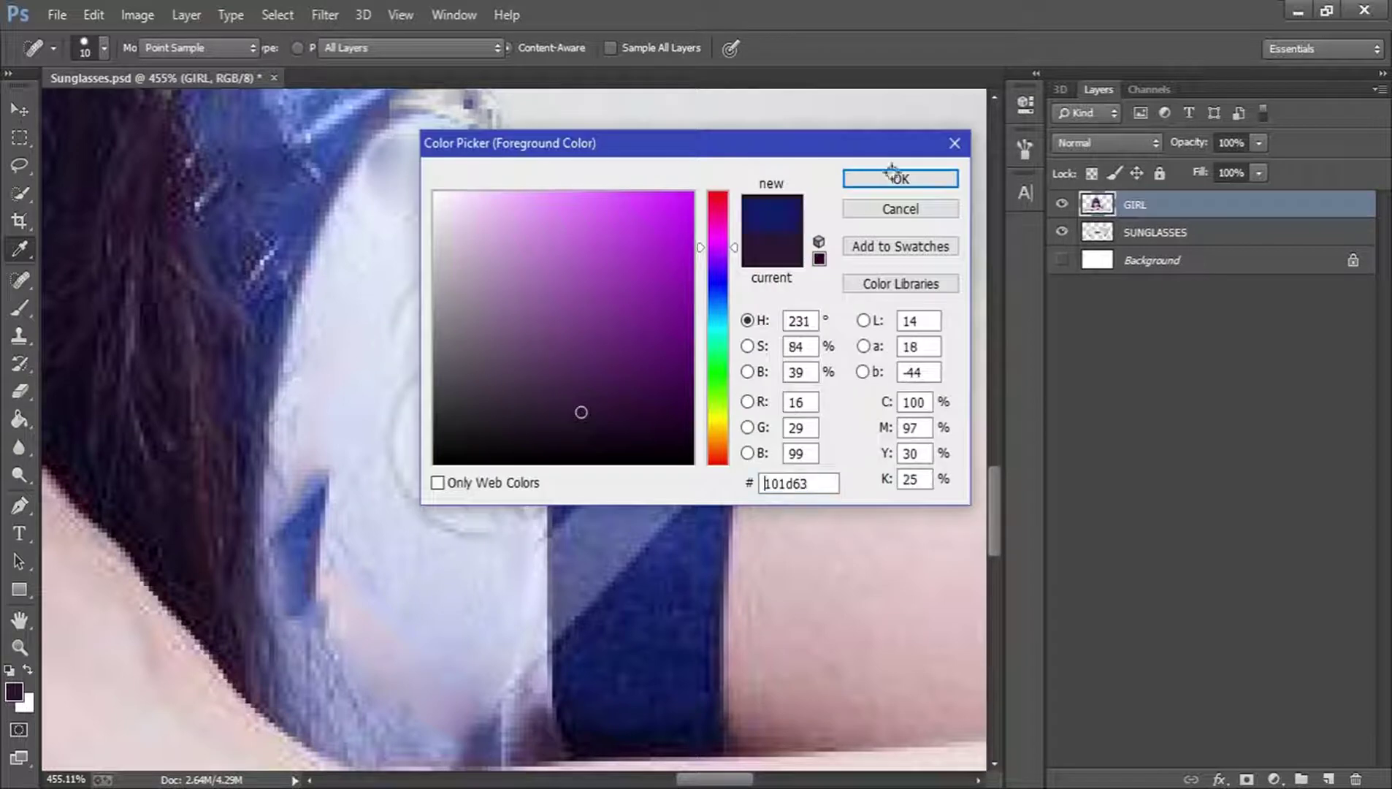
pyautogui.click(894, 176)
pyautogui.press('b')
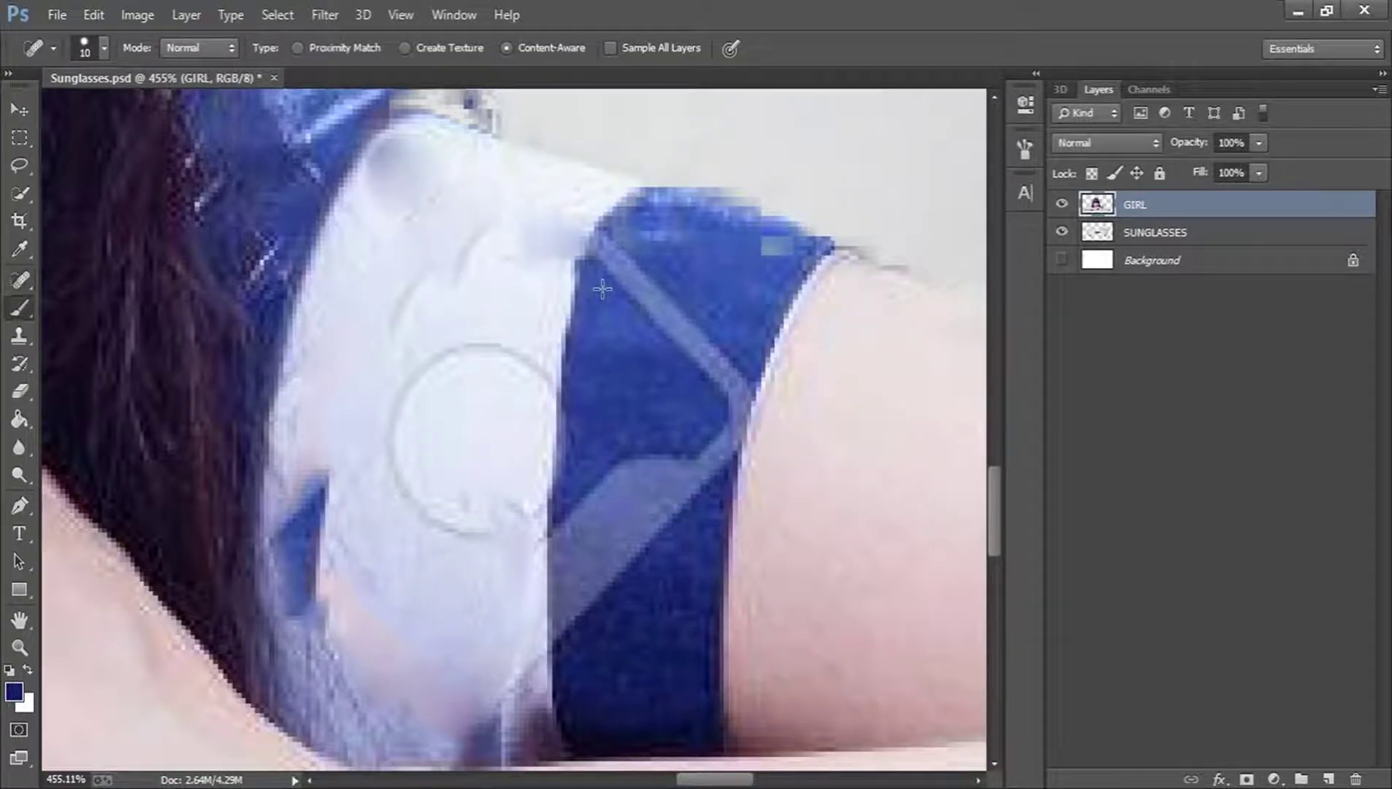
pyautogui.moveTo(606, 247)
pyautogui.mouseDown()
pyautogui.moveTo(635, 289)
pyautogui.moveTo(624, 278)
pyautogui.mouseUp()
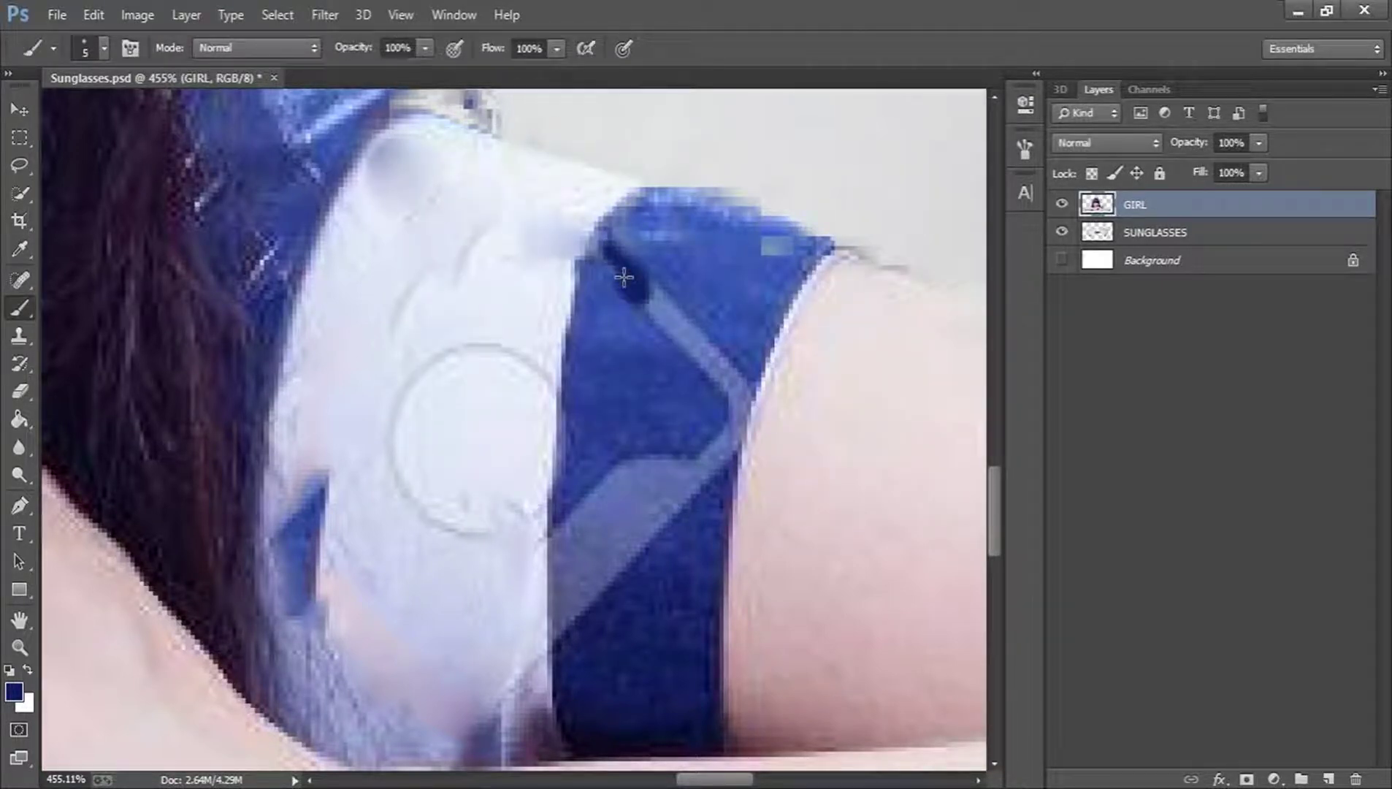
pyautogui.press('z')
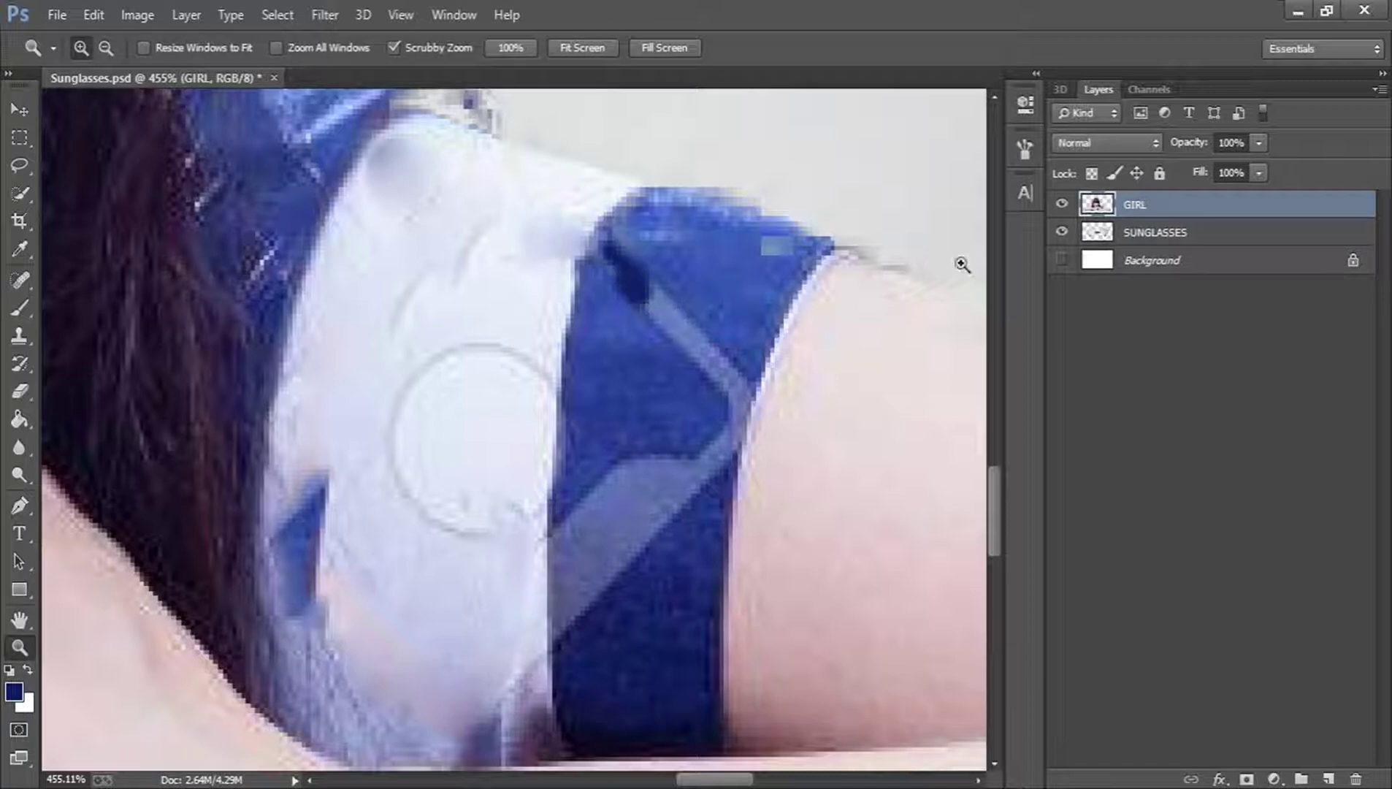
pyautogui.hotkey('ctrl', 'z')
# Add a new layer above GIRL and paint over the blue band's upper diagonal watermark stripe with sampled blue 3f53b6
pyautogui.click(1327, 778)
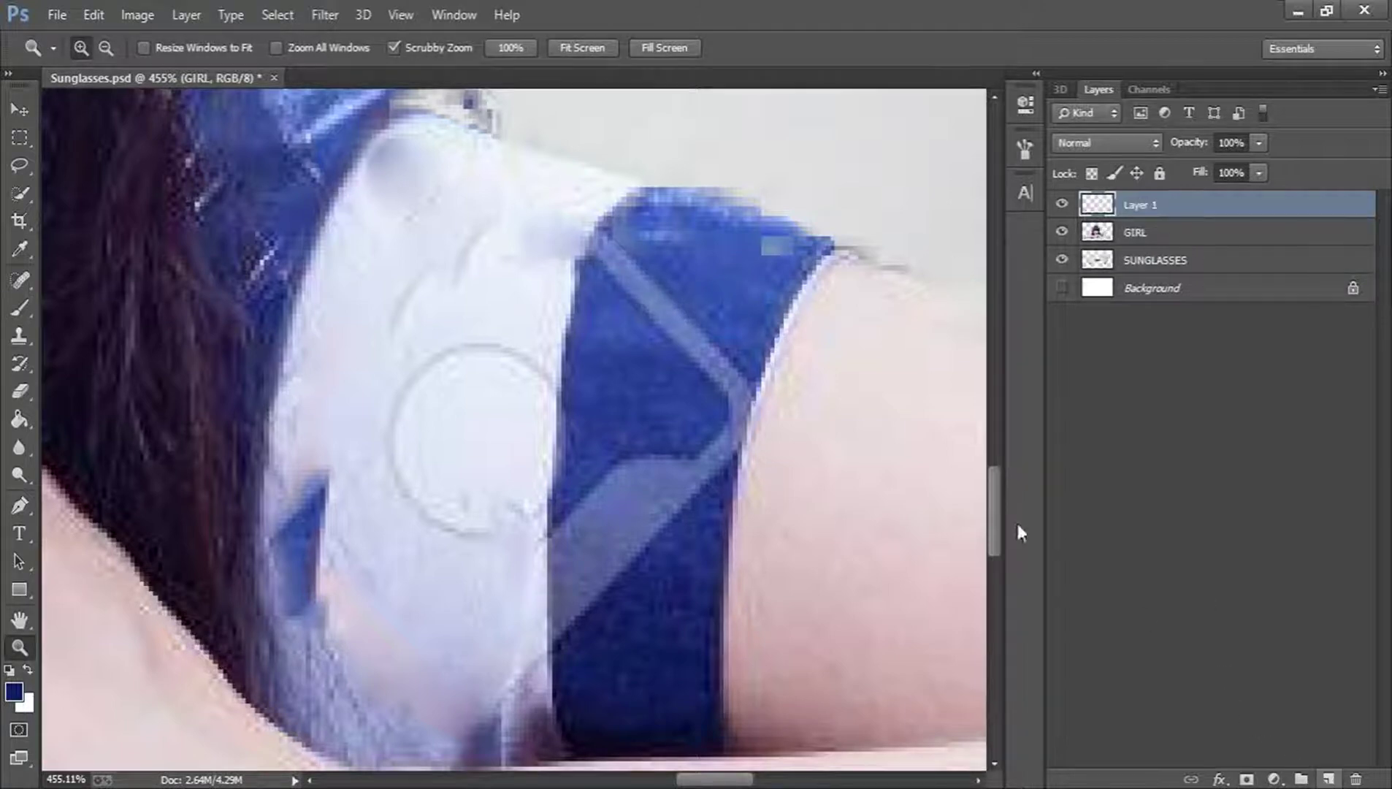
pyautogui.click(20, 335)
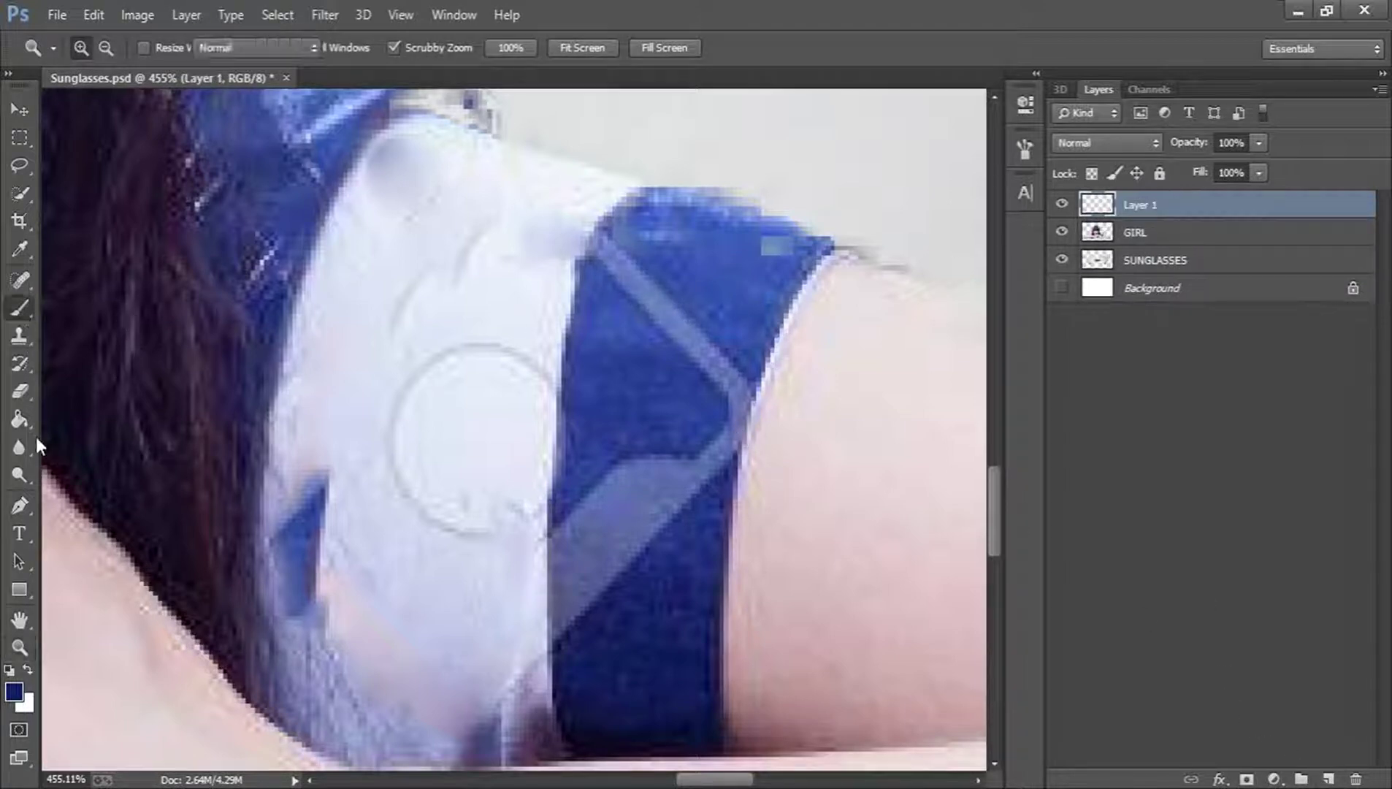
pyautogui.click(13, 690)
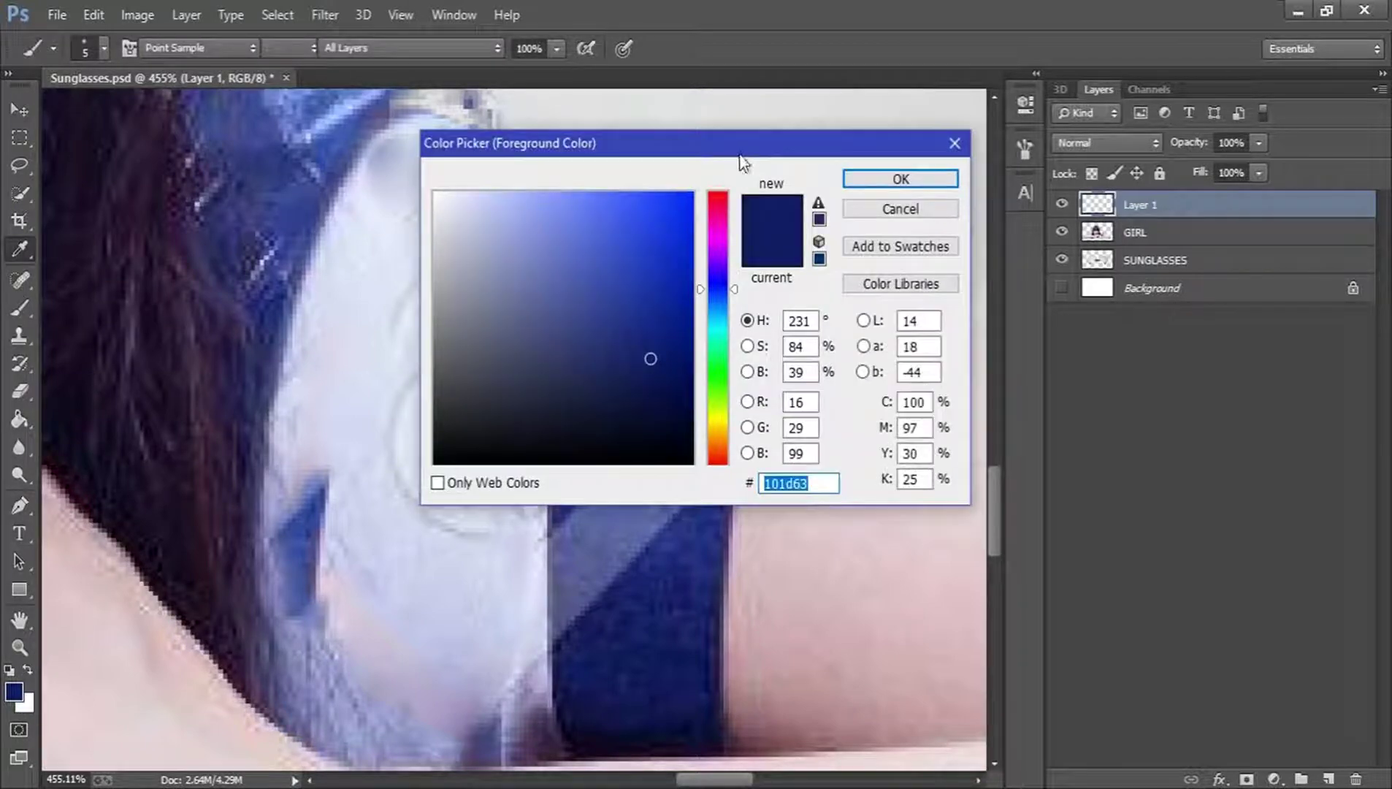
pyautogui.moveTo(739, 160); pyautogui.dragTo(1168, 66)
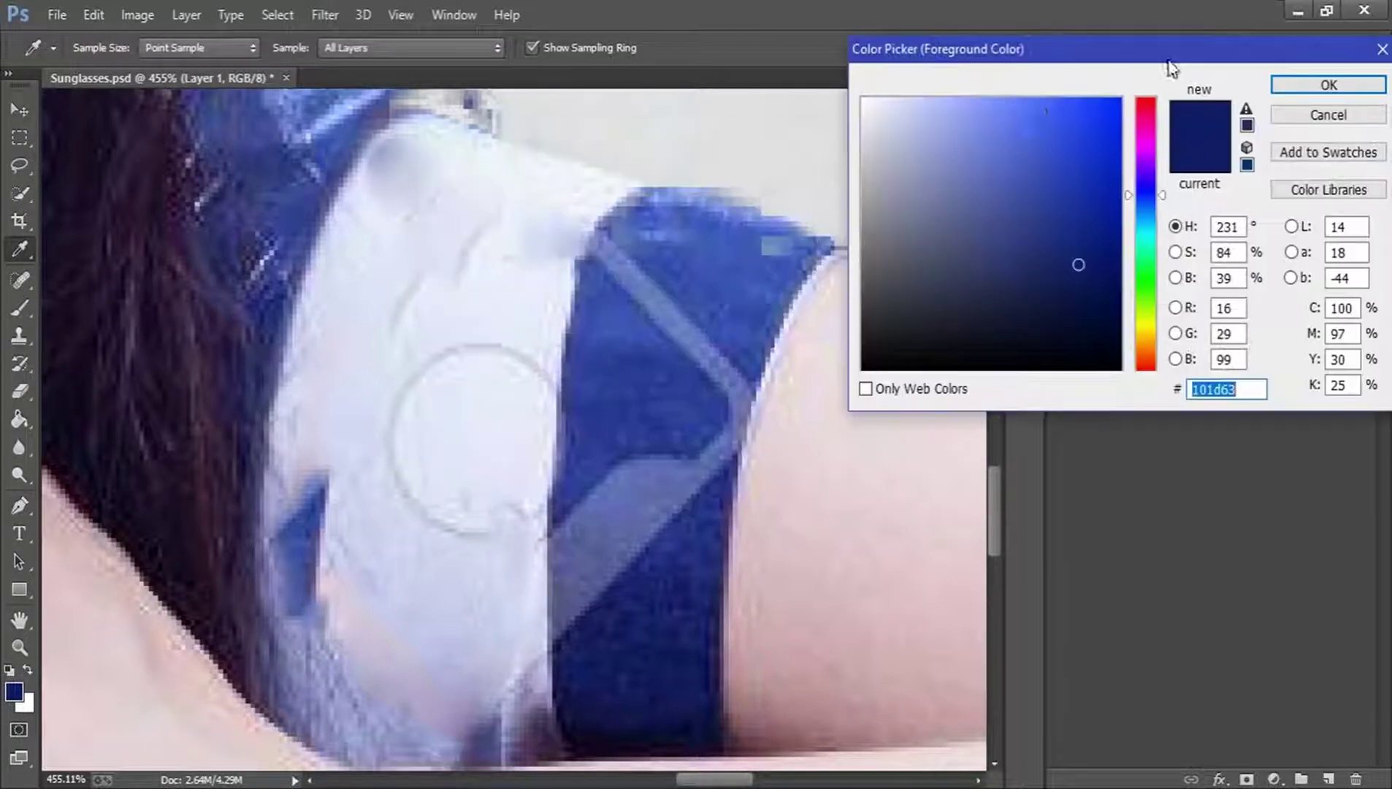
pyautogui.click(624, 305)
pyautogui.click(1327, 85)
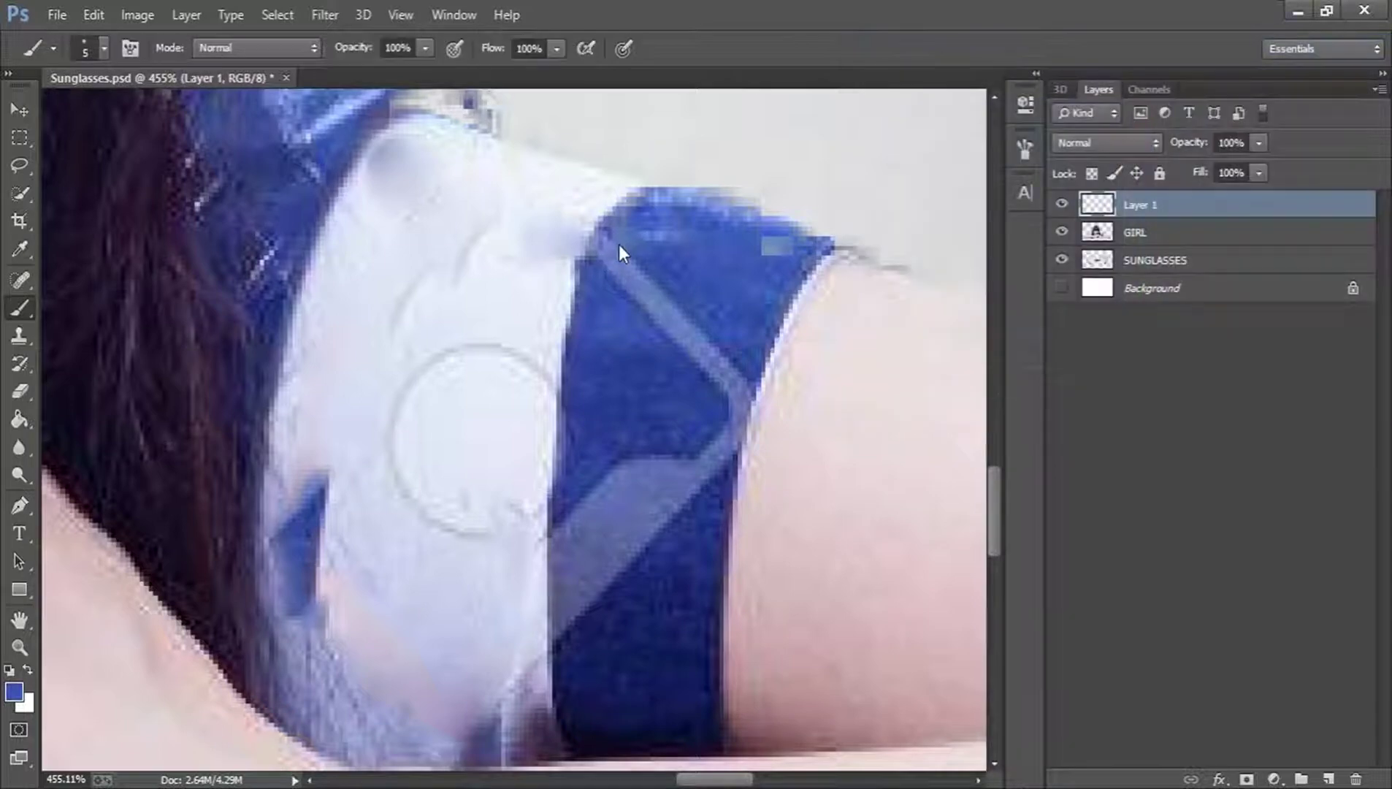
pyautogui.moveTo(612, 254)
pyautogui.mouseDown()
pyautogui.moveTo(625, 291)
pyautogui.moveTo(677, 330)
pyautogui.moveTo(658, 287)
pyautogui.moveTo(645, 301)
pyautogui.moveTo(694, 330)
pyautogui.moveTo(722, 371)
pyautogui.moveTo(683, 348)
pyautogui.moveTo(724, 347)
pyautogui.moveTo(738, 385)
pyautogui.moveTo(722, 418)
pyautogui.moveTo(722, 382)
pyautogui.moveTo(727, 432)
pyautogui.moveTo(712, 460)
pyautogui.mouseUp()
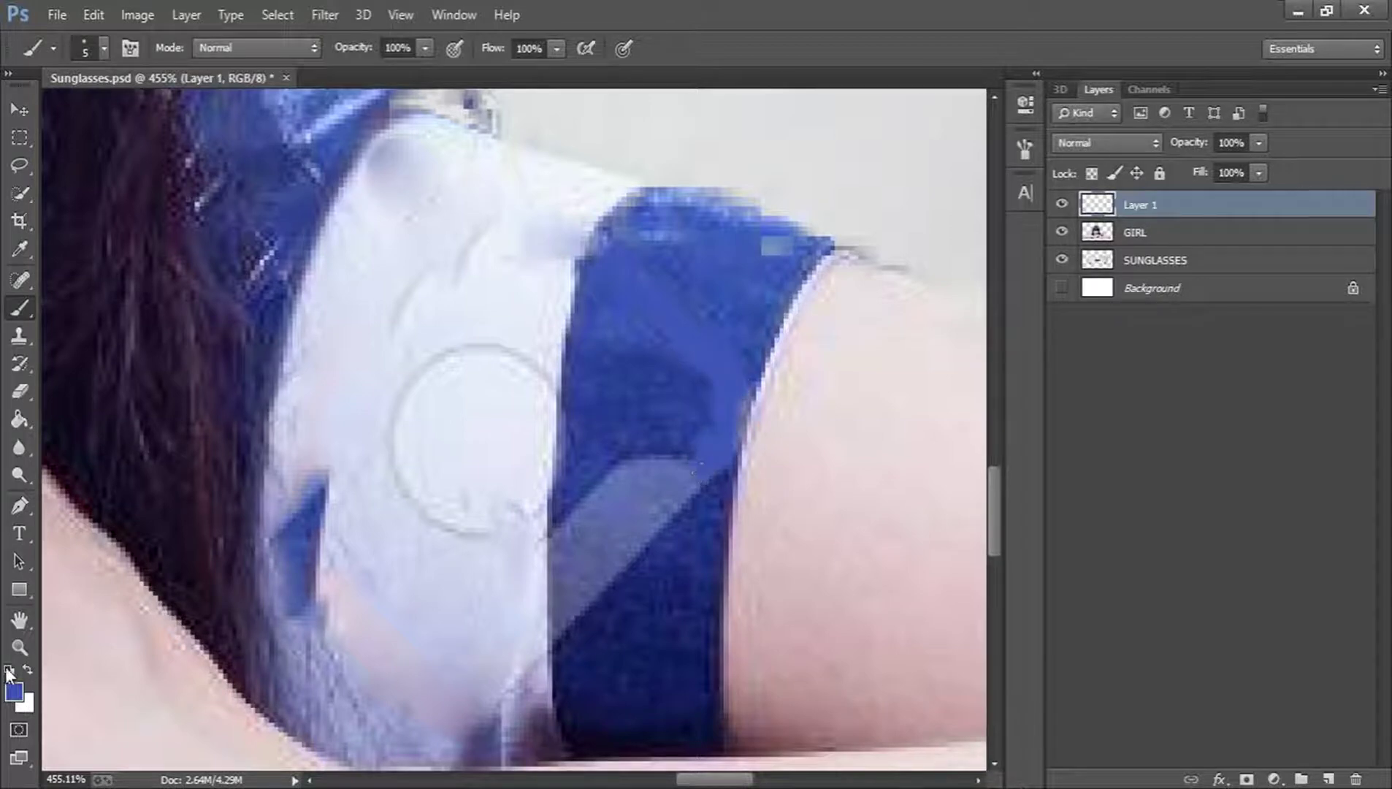
# Sample a medium blue (RGB 52, 69, 147) from the sleeve and brush over the blue band's lower watermark patch
pyautogui.click(14, 693)
pyautogui.click(675, 445)
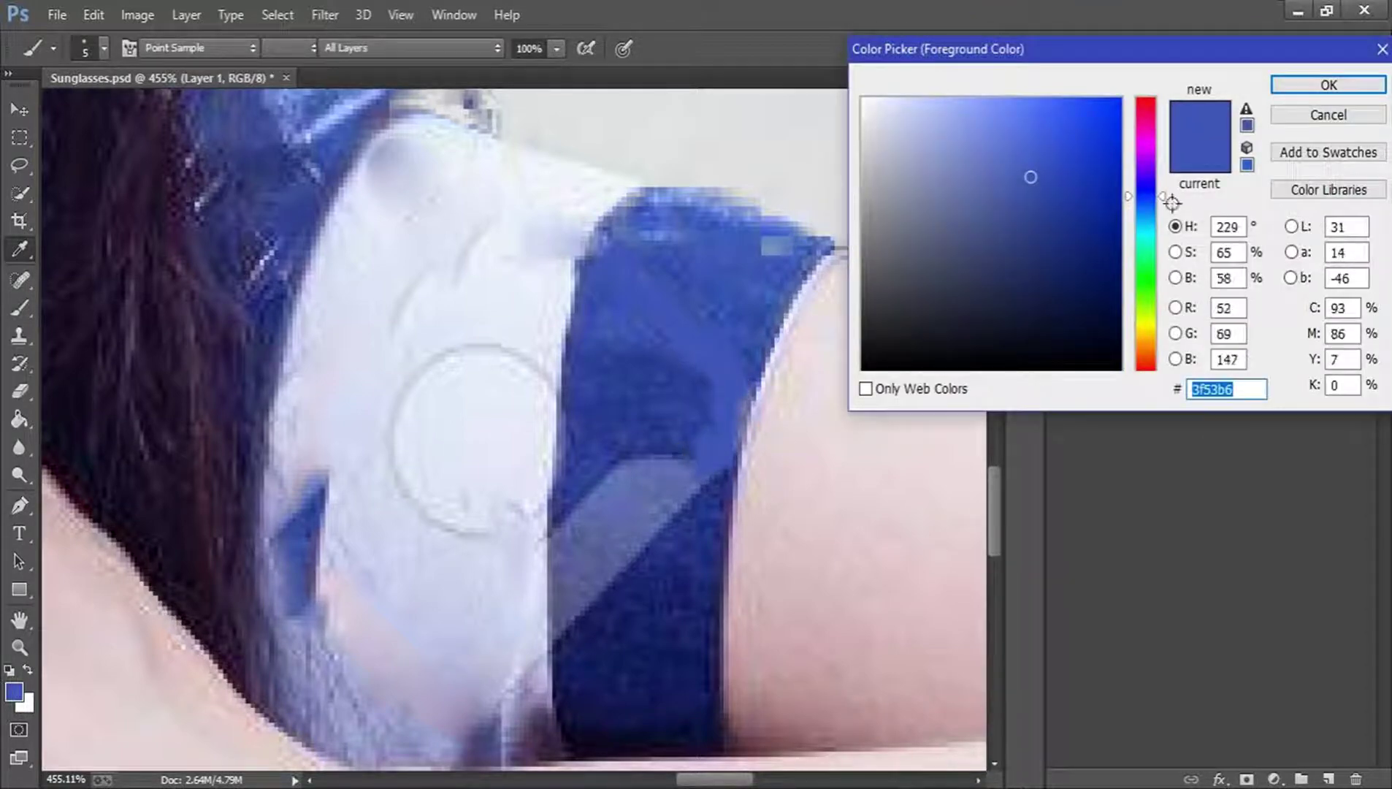
pyautogui.click(1285, 86)
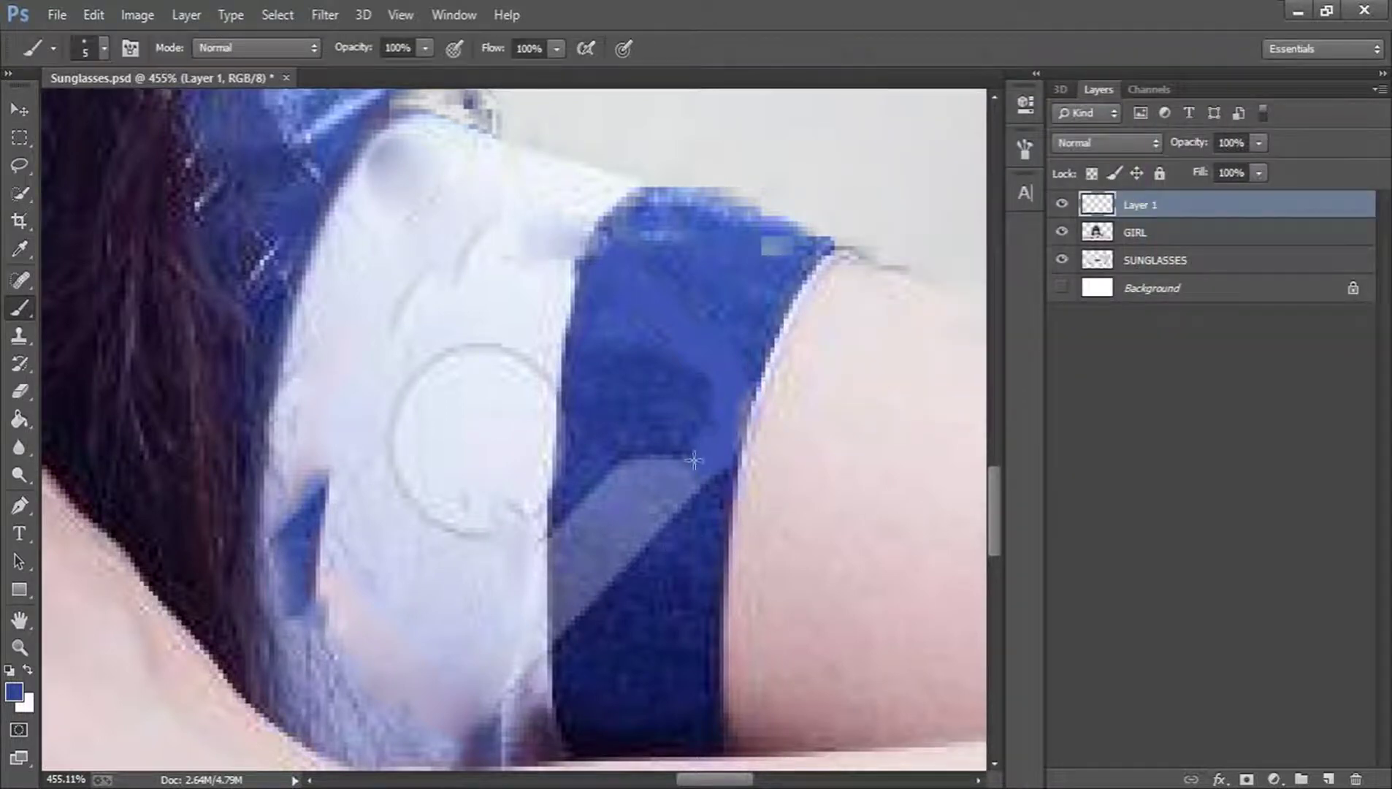
pyautogui.moveTo(656, 452)
pyautogui.mouseDown()
pyautogui.moveTo(579, 515)
pyautogui.moveTo(661, 477)
pyautogui.moveTo(643, 477)
pyautogui.moveTo(673, 502)
pyautogui.moveTo(641, 479)
pyautogui.moveTo(707, 487)
pyautogui.moveTo(649, 519)
pyautogui.moveTo(638, 549)
pyautogui.moveTo(663, 486)
pyautogui.moveTo(579, 514)
pyautogui.moveTo(617, 529)
pyautogui.mouseUp()
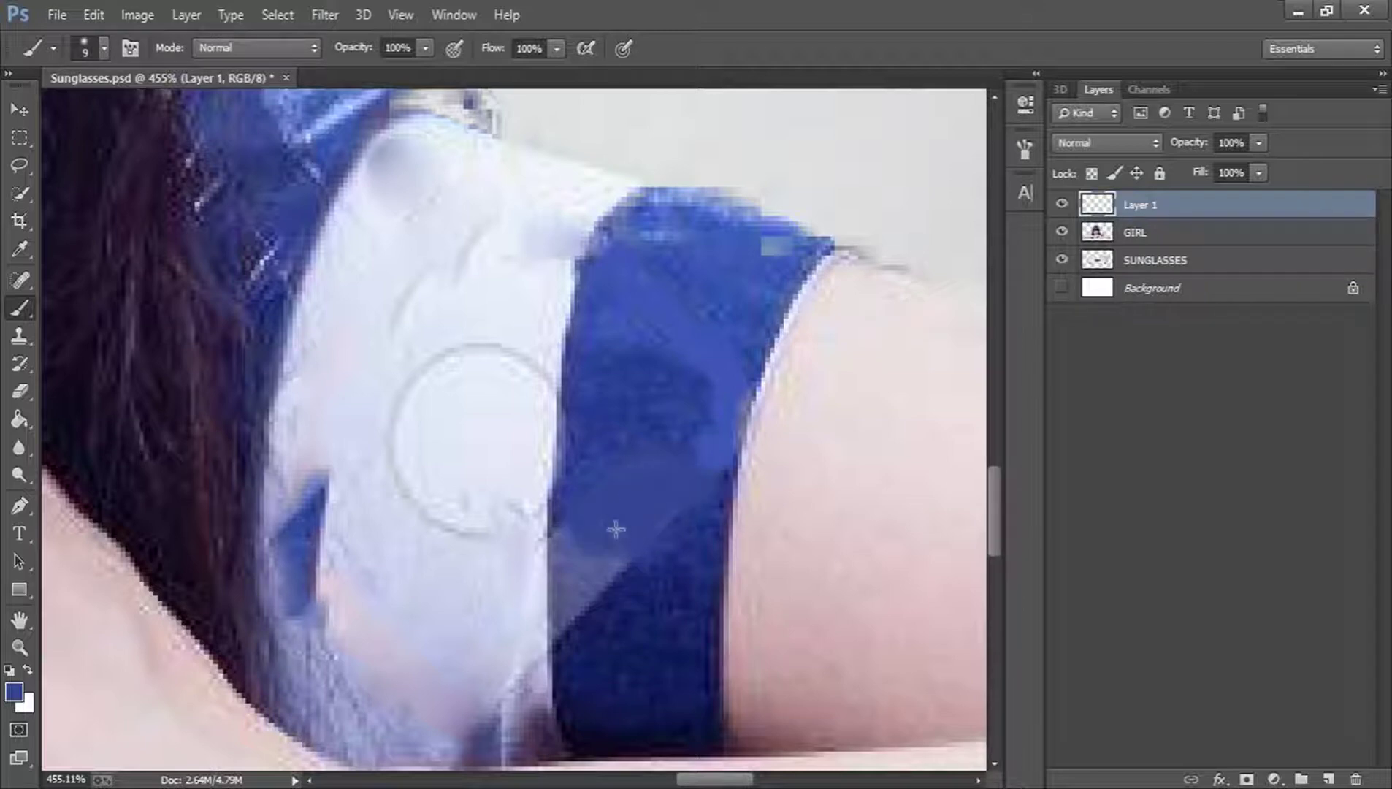
# Sample darker blues from the surrounding fabric and blend them over the lower watermark patch and the blue band's arm-side edge
pyautogui.press('i')
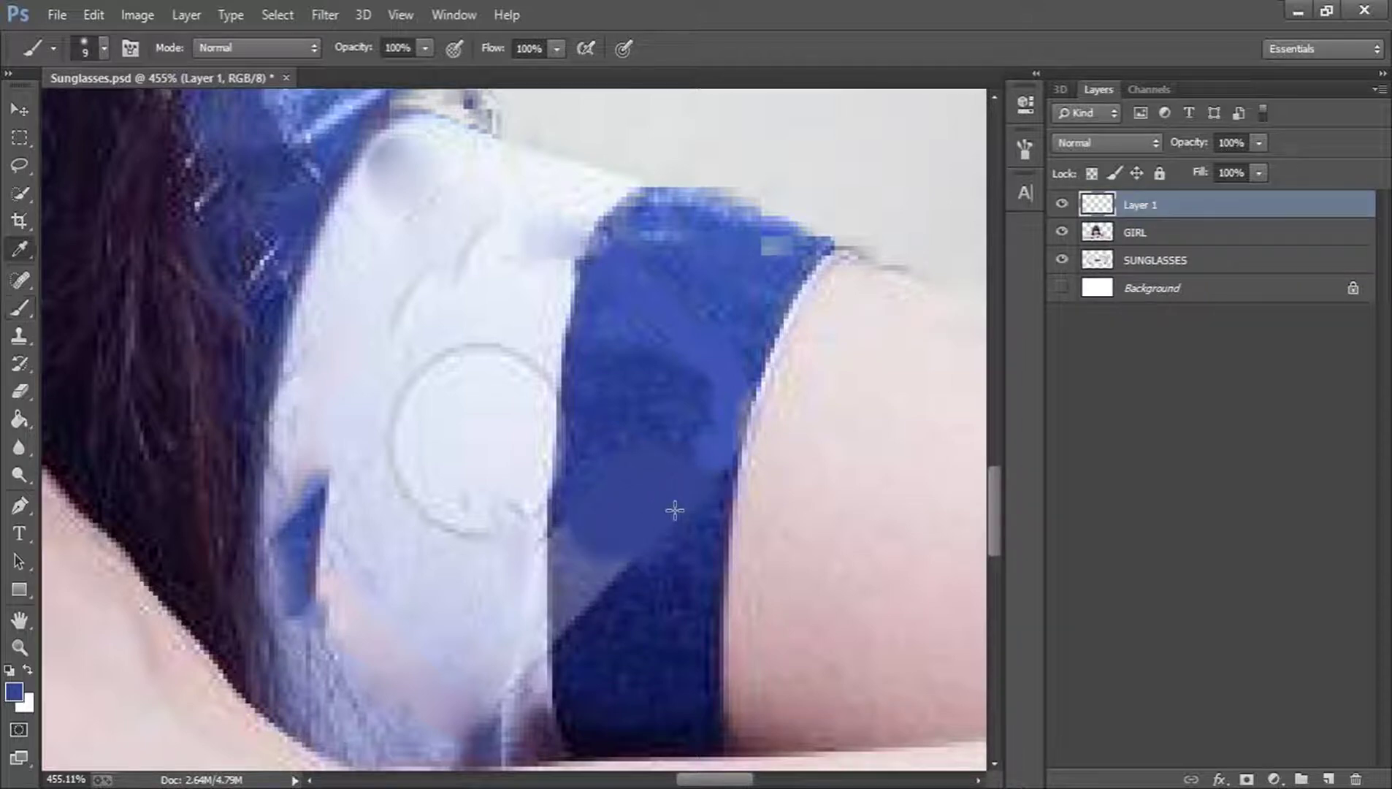
pyautogui.click(678, 553)
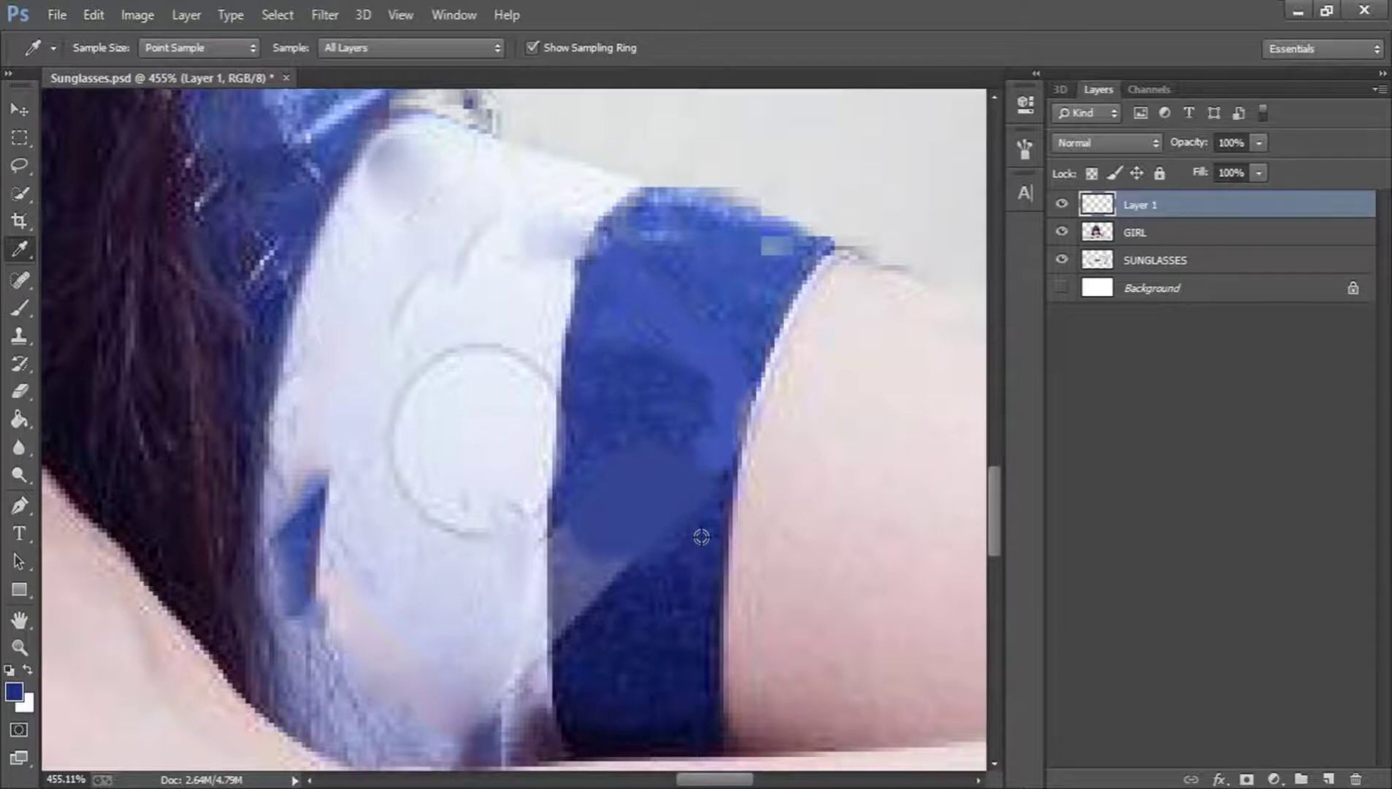
pyautogui.press('b')
pyautogui.moveTo(672, 526)
pyautogui.mouseDown()
pyautogui.moveTo(645, 509)
pyautogui.moveTo(592, 540)
pyautogui.moveTo(568, 528)
pyautogui.moveTo(570, 626)
pyautogui.moveTo(587, 578)
pyautogui.moveTo(622, 555)
pyautogui.moveTo(601, 586)
pyautogui.moveTo(710, 468)
pyautogui.moveTo(617, 496)
pyautogui.mouseUp()
pyautogui.click(22, 248)
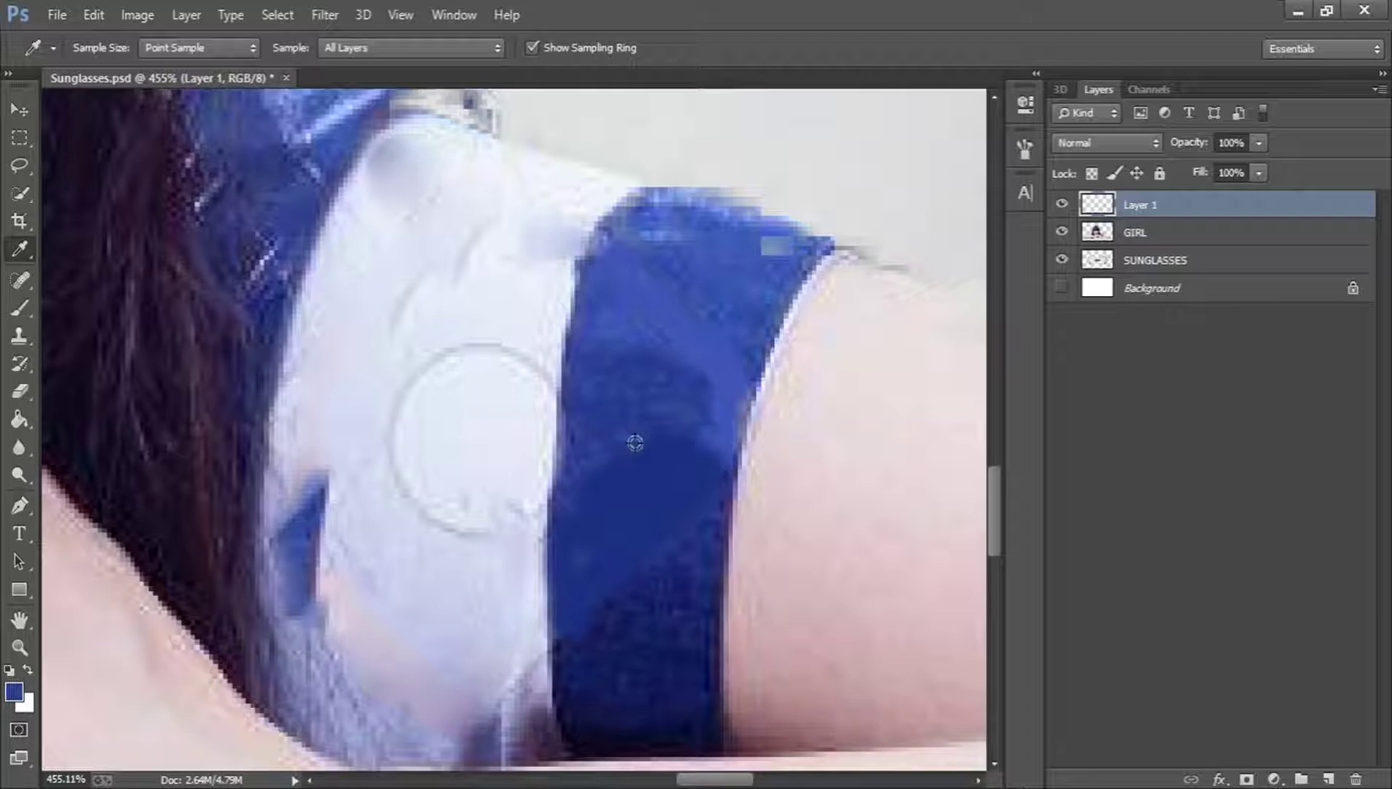
pyautogui.press('b')
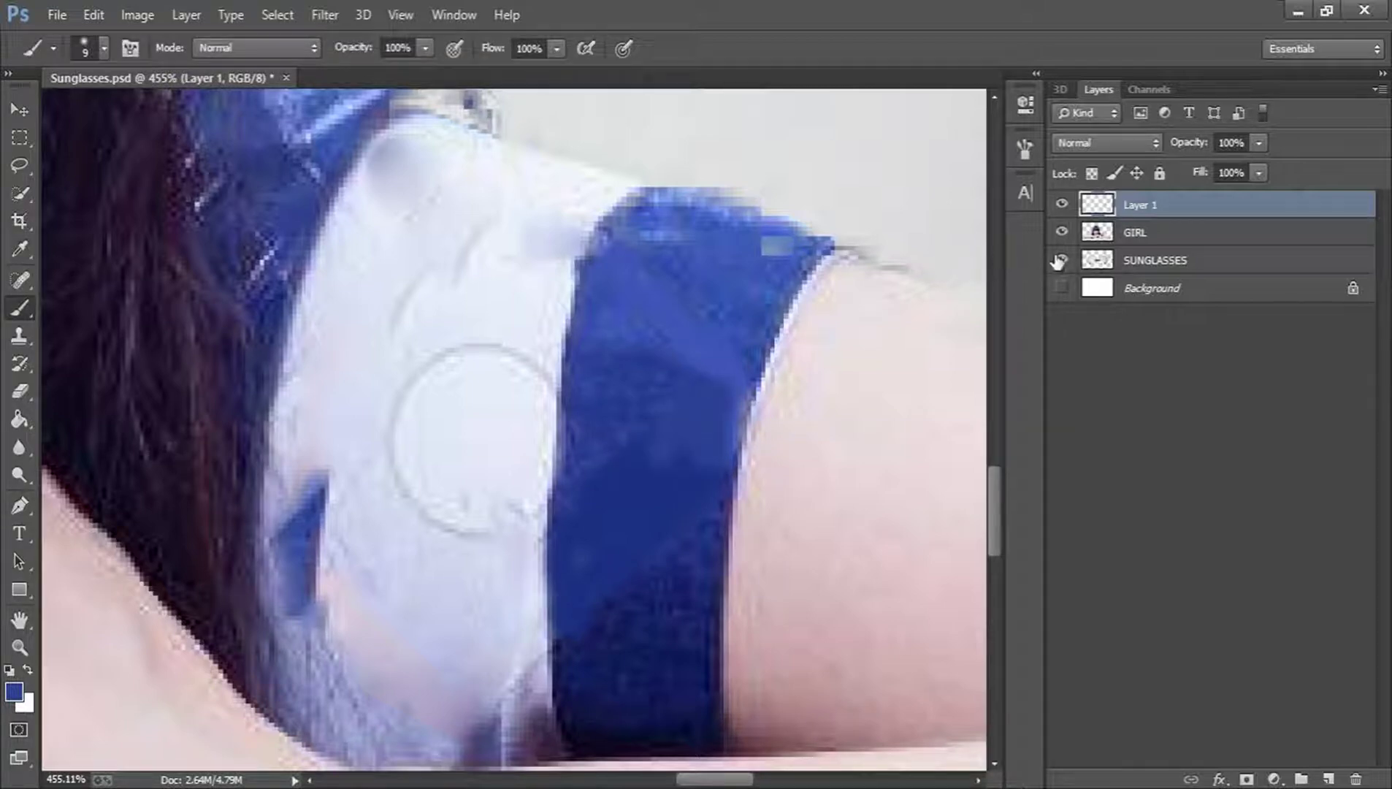
# Merge Layer 1 with the GIRL layer
pyautogui.keyDown('shift'); pyautogui.click(1139, 237); pyautogui.keyUp('shift')
pyautogui.rightClick(1144, 226)
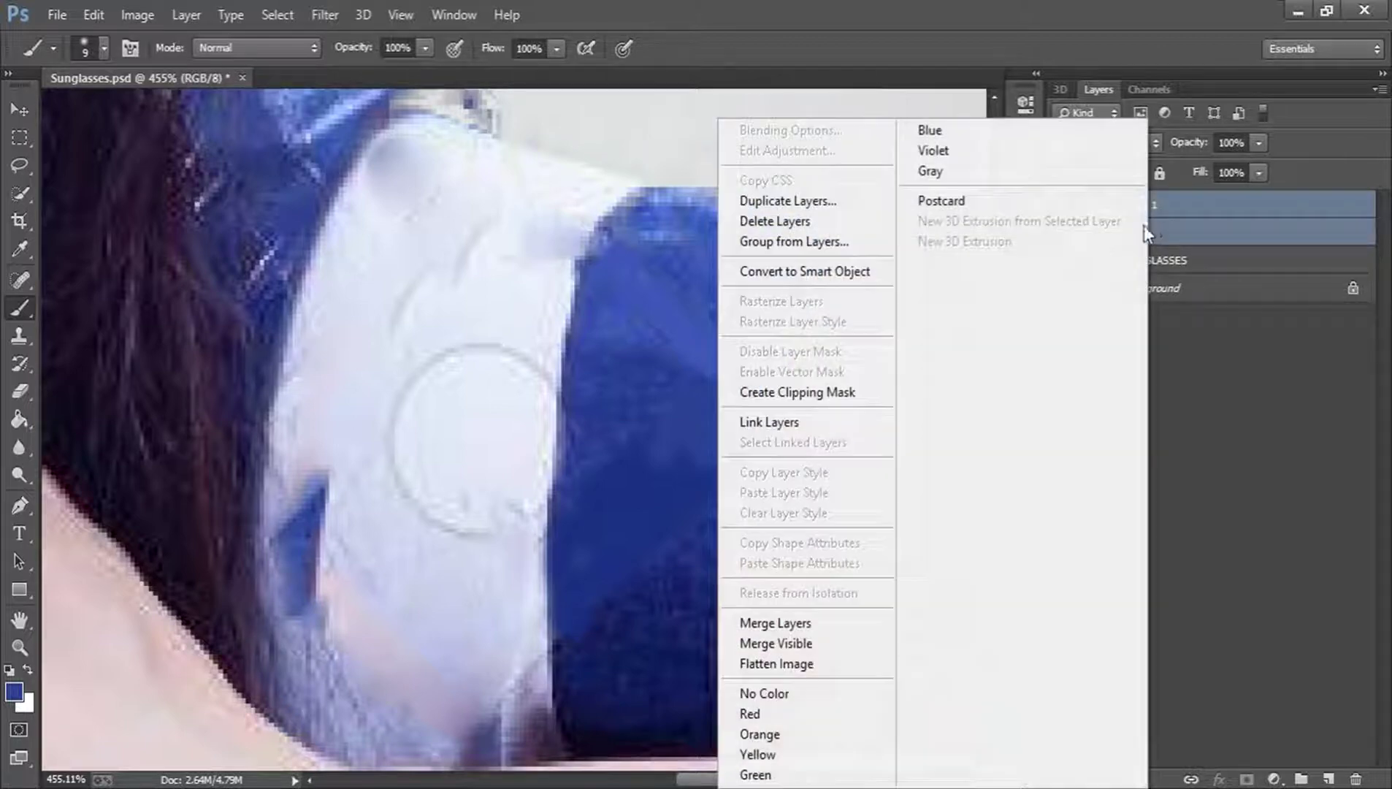
pyautogui.click(822, 623)
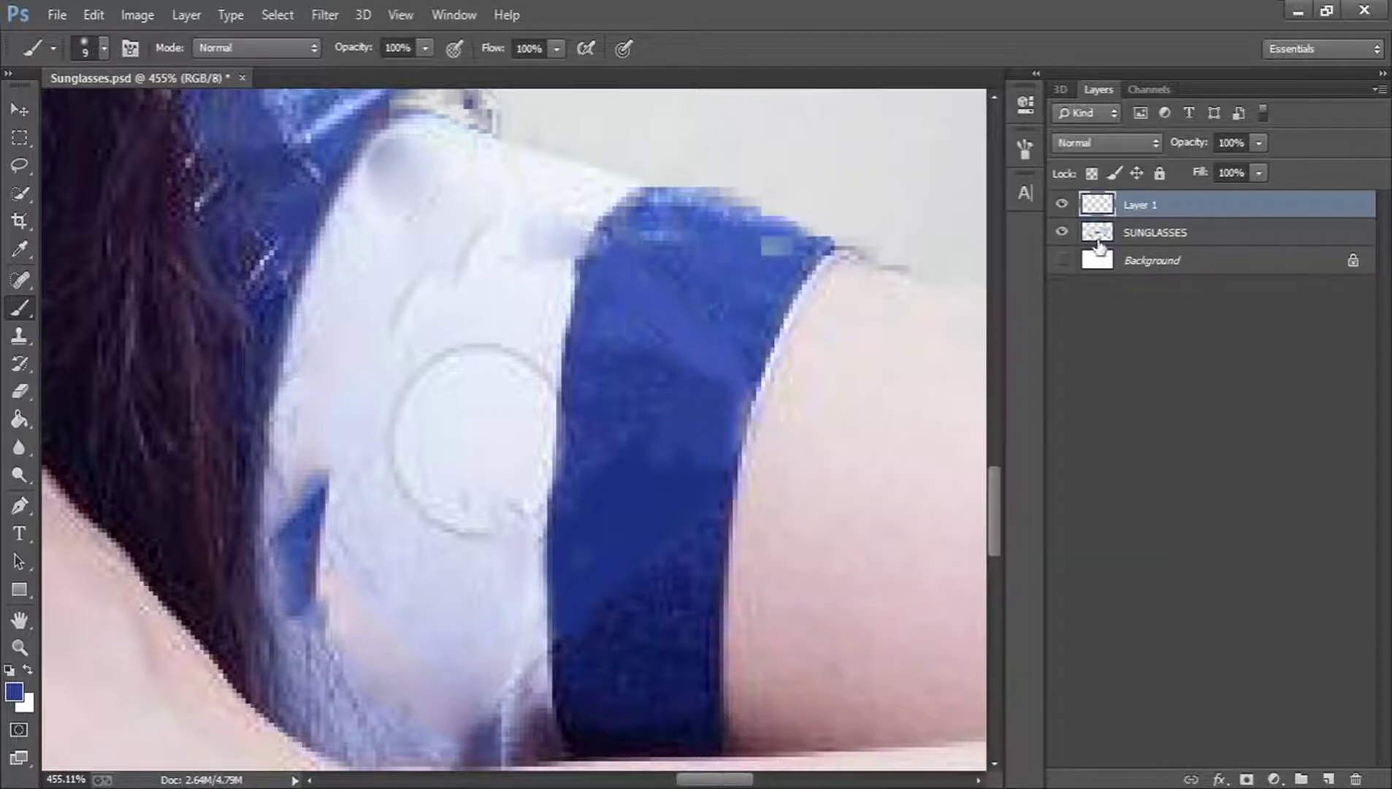
# Rename the merged layer as GIRL
pyautogui.doubleClick(1152, 209)
pyautogui.write('GIRL')
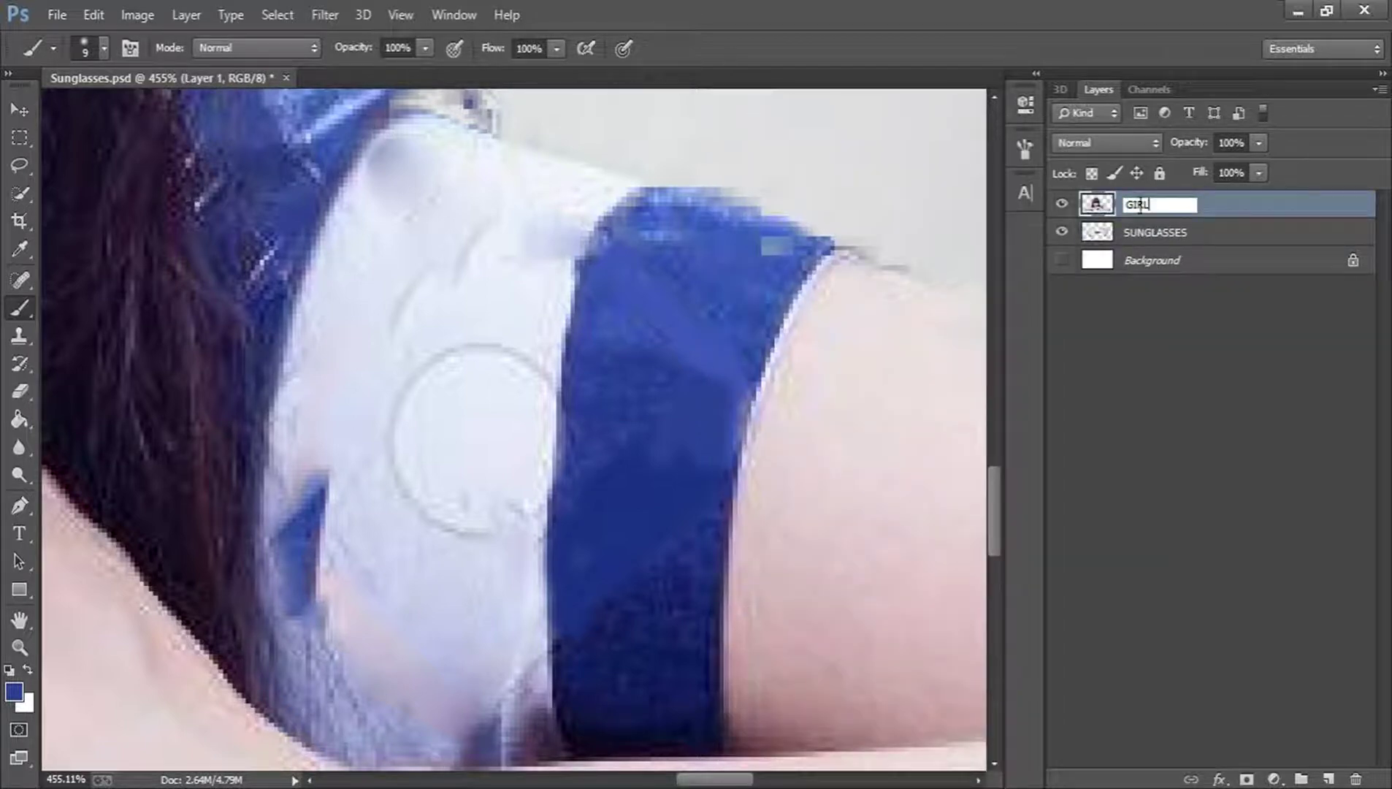
pyautogui.press('Return')
pyautogui.press('z')
pyautogui.click(596, 46)
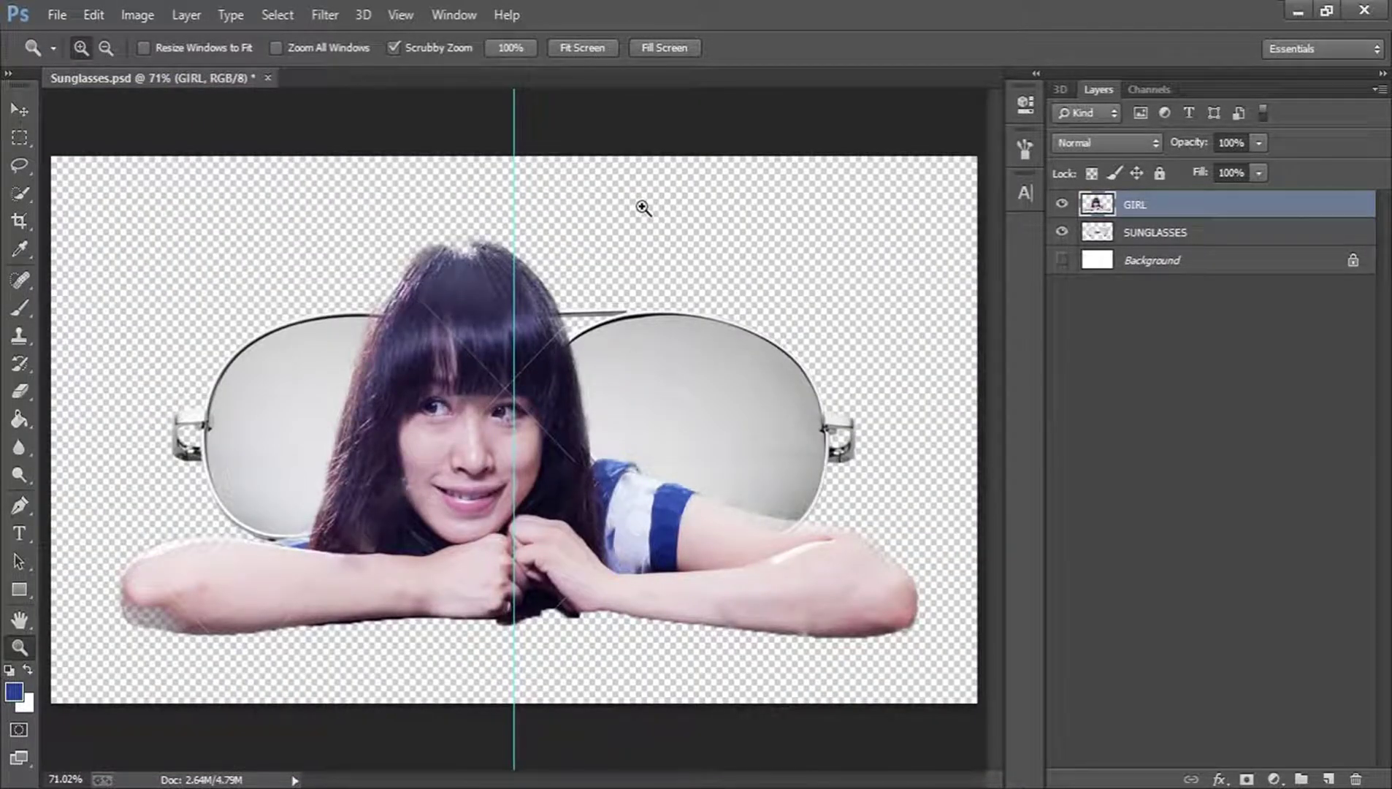
# Scale the girl down to about 19.5% and place her on the upper rim of the left lens
pyautogui.press('v')
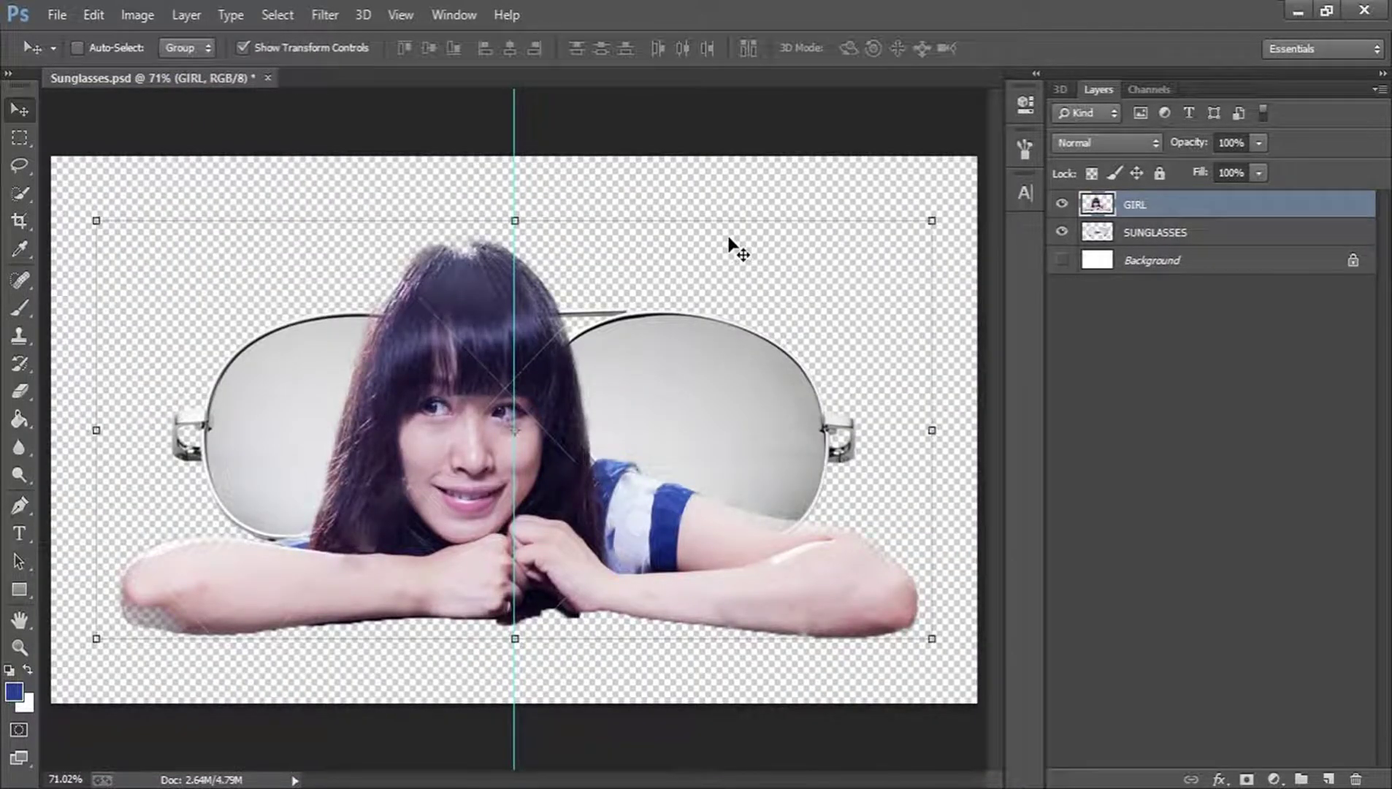
pyautogui.click(932, 217)
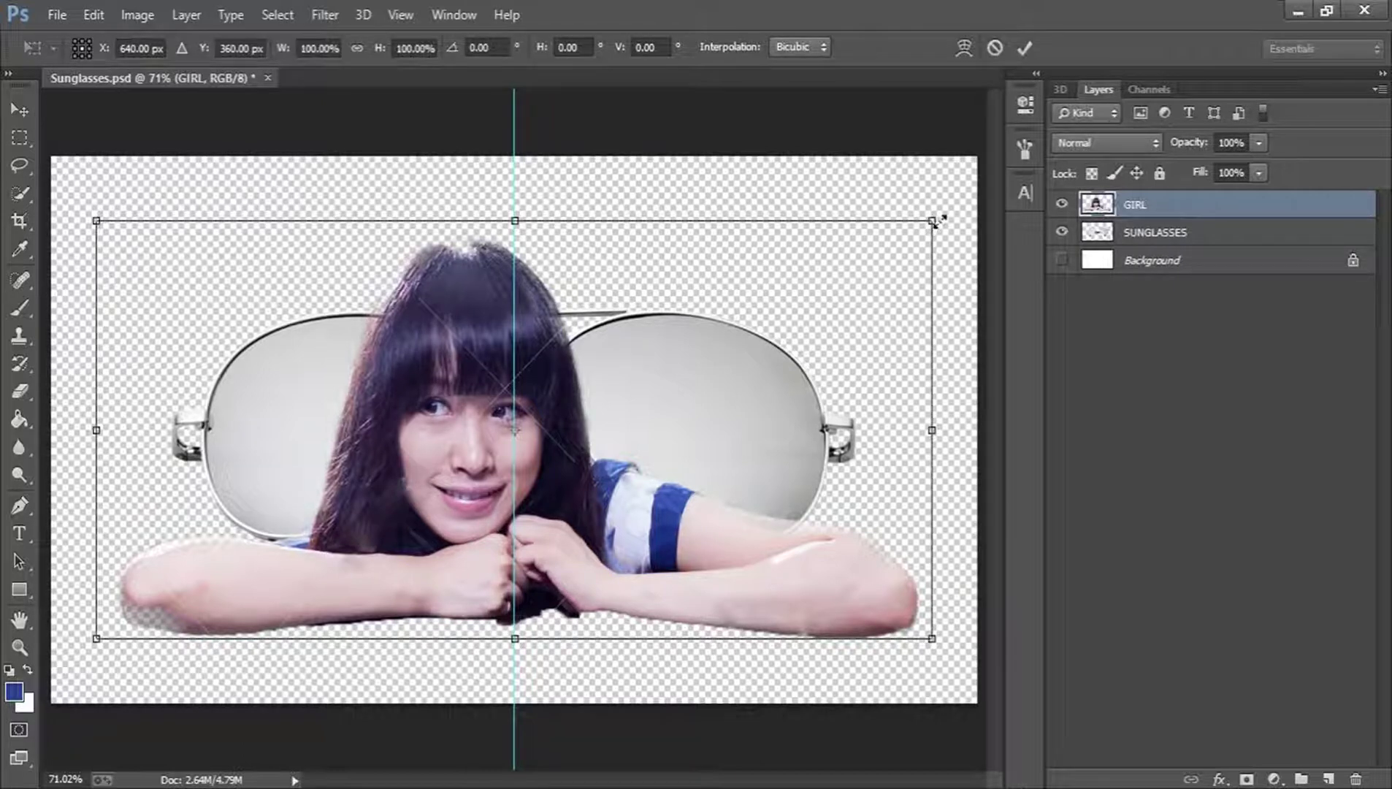
pyautogui.moveTo(932, 218); pyautogui.dragTo(650, 379)
pyautogui.moveTo(582, 456); pyautogui.dragTo(417, 300)
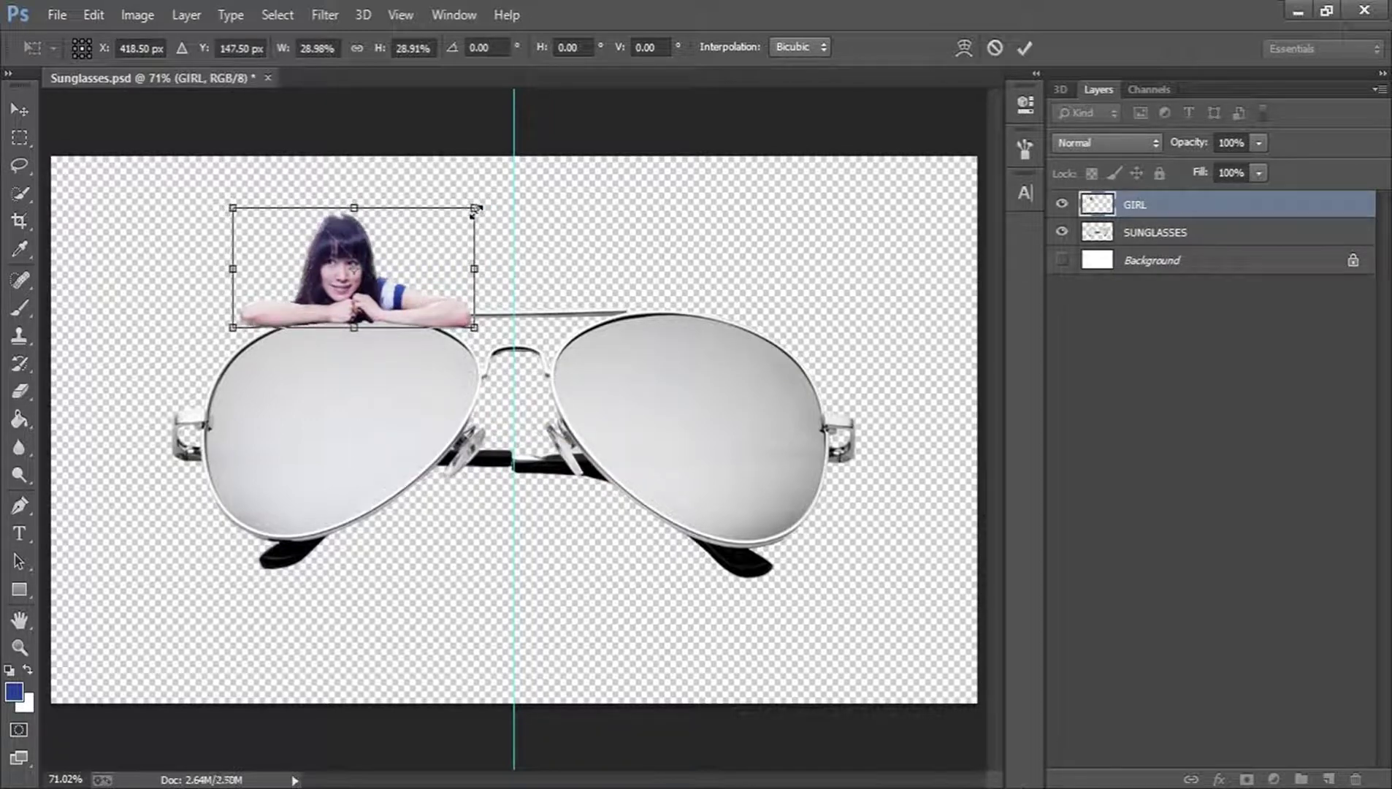
pyautogui.moveTo(475, 210); pyautogui.dragTo(435, 228)
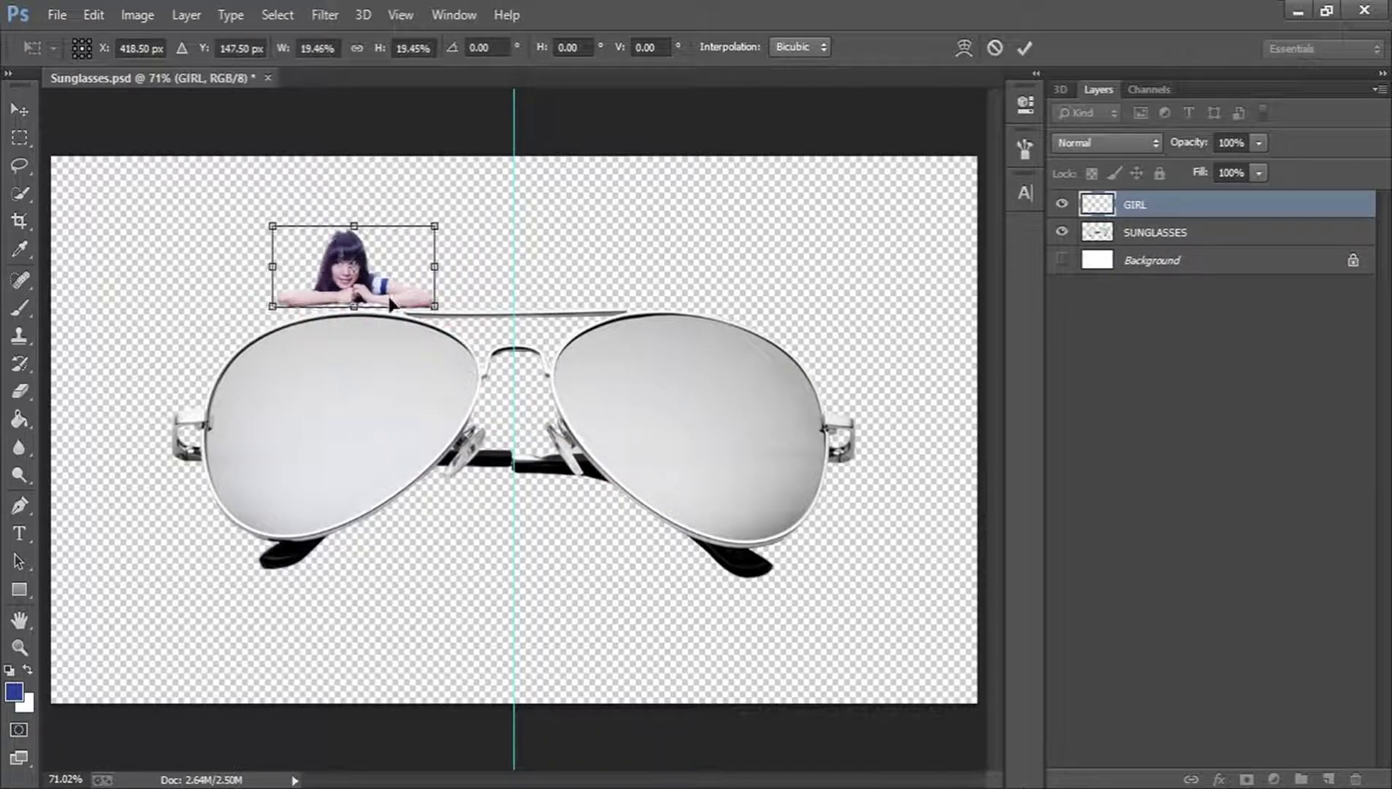
pyautogui.moveTo(391, 303); pyautogui.dragTo(384, 314)
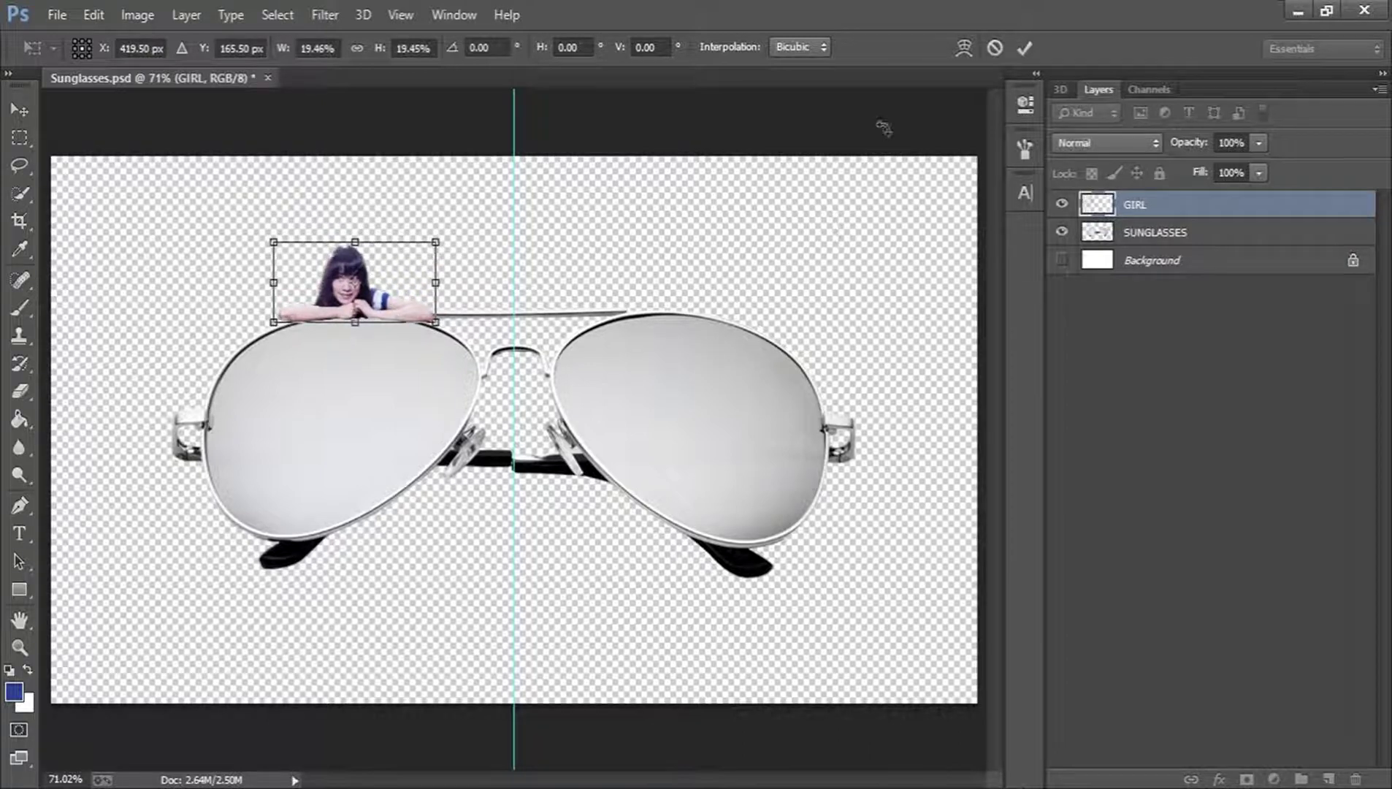
pyautogui.click(1024, 47)
# Scale the girl down further, to about 81% of her current size, keeping her centred above the left lens
pyautogui.press('z')
pyautogui.moveTo(336, 294); pyautogui.dragTo(419, 297)
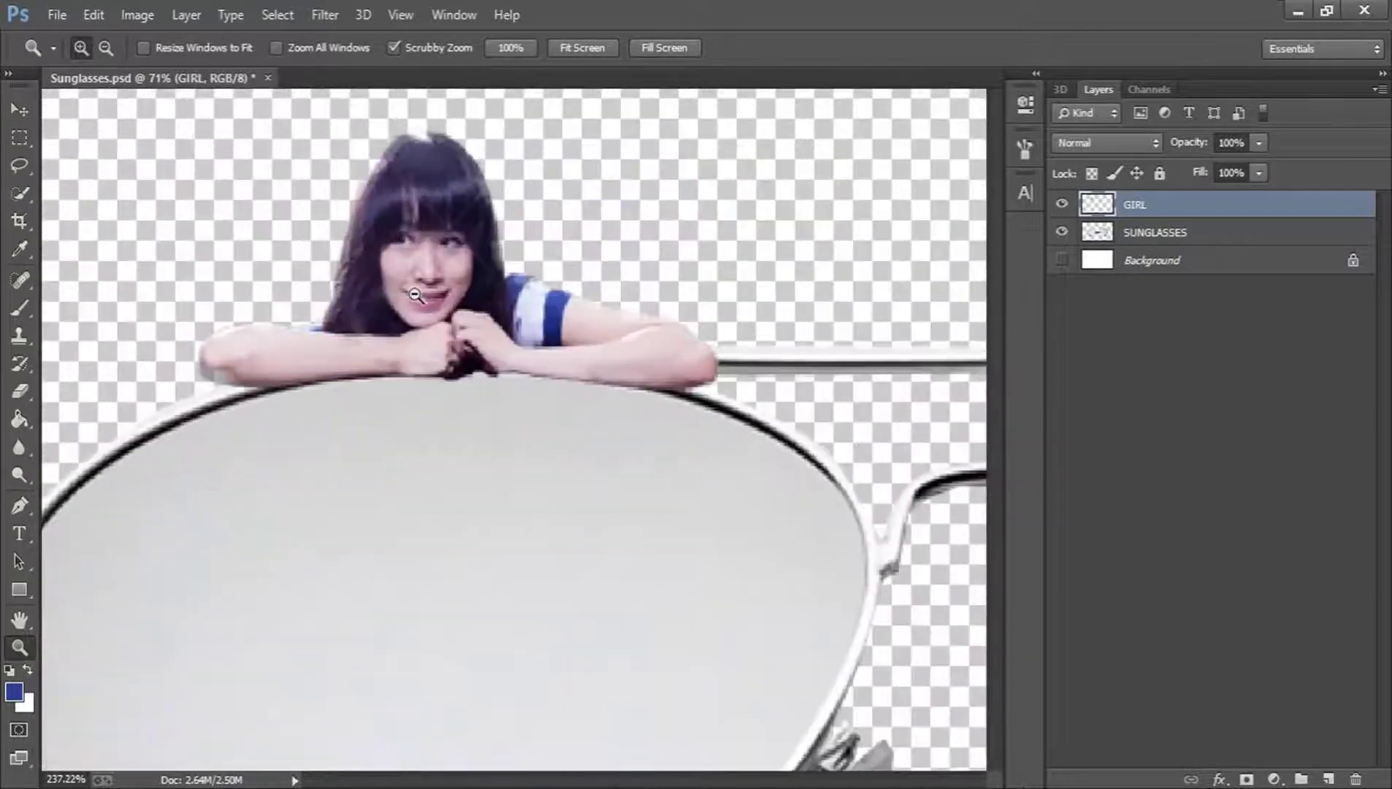
pyautogui.scroll(1, 420, 298)
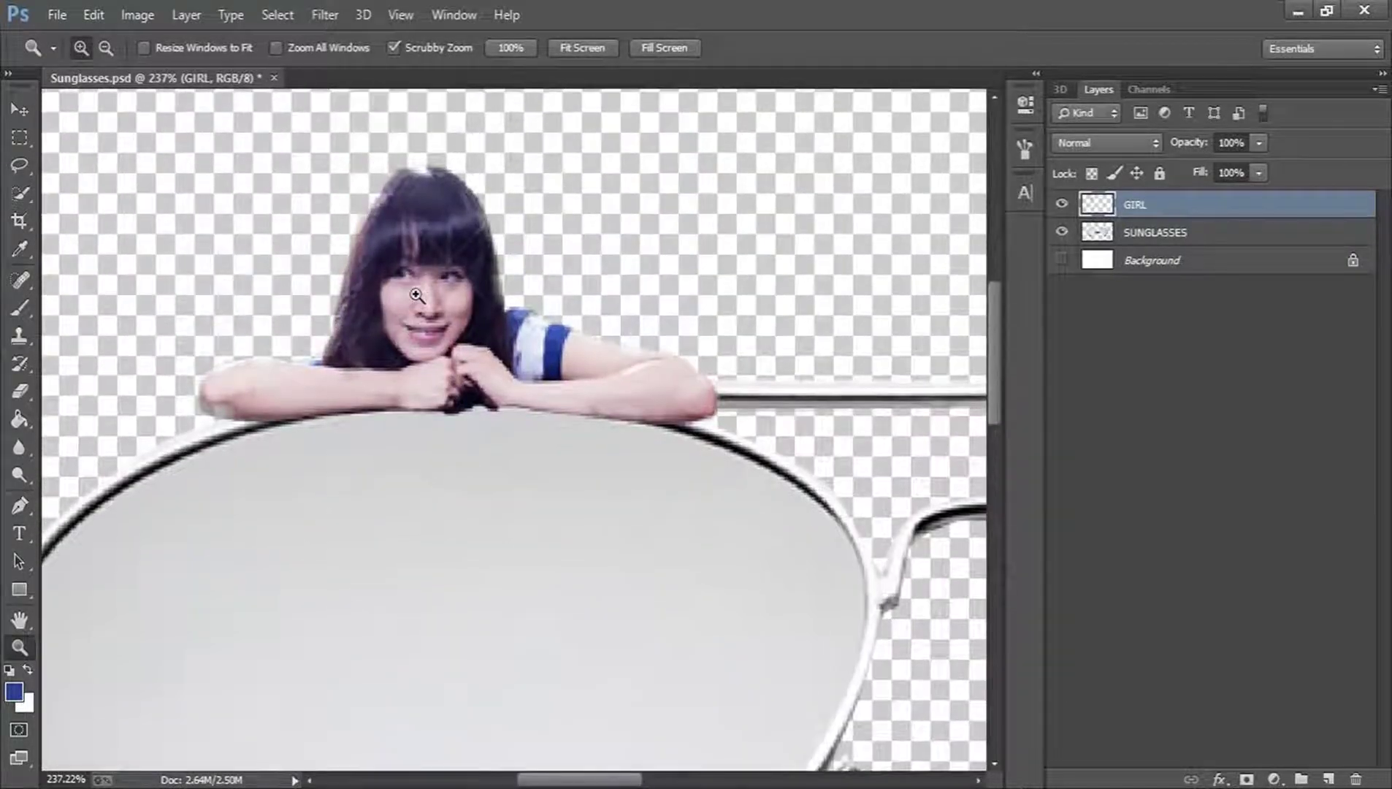
pyautogui.click(597, 48)
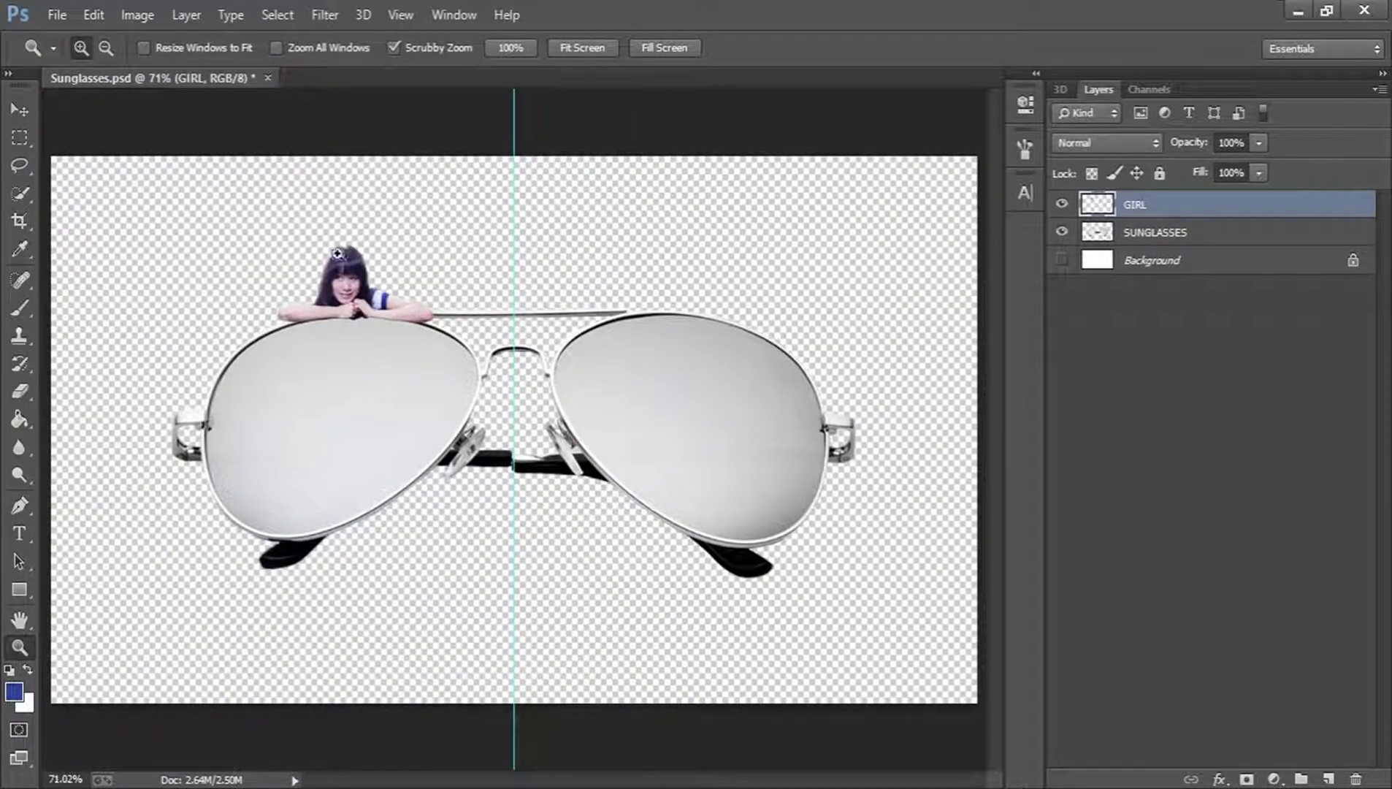
pyautogui.moveTo(337, 253); pyautogui.dragTo(452, 287)
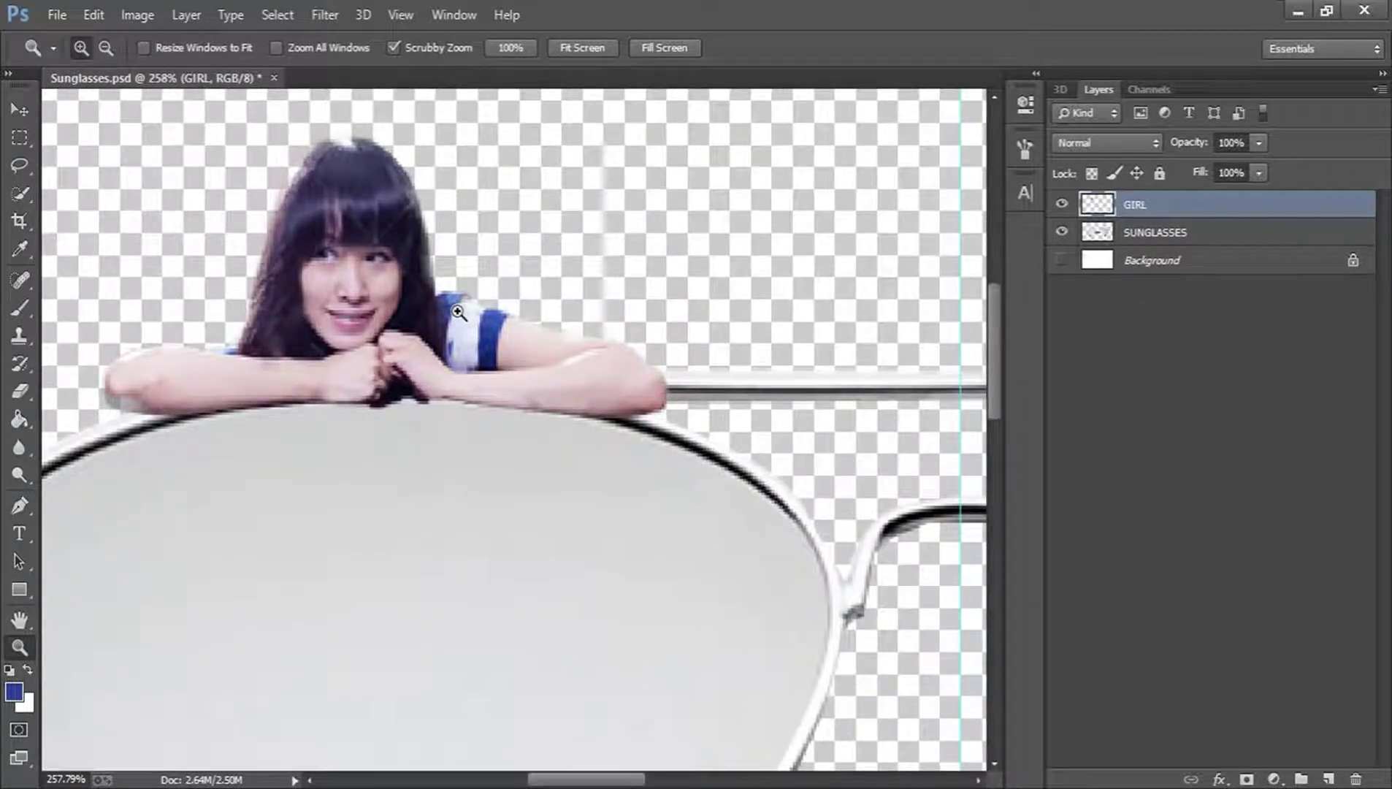
pyautogui.press('v')
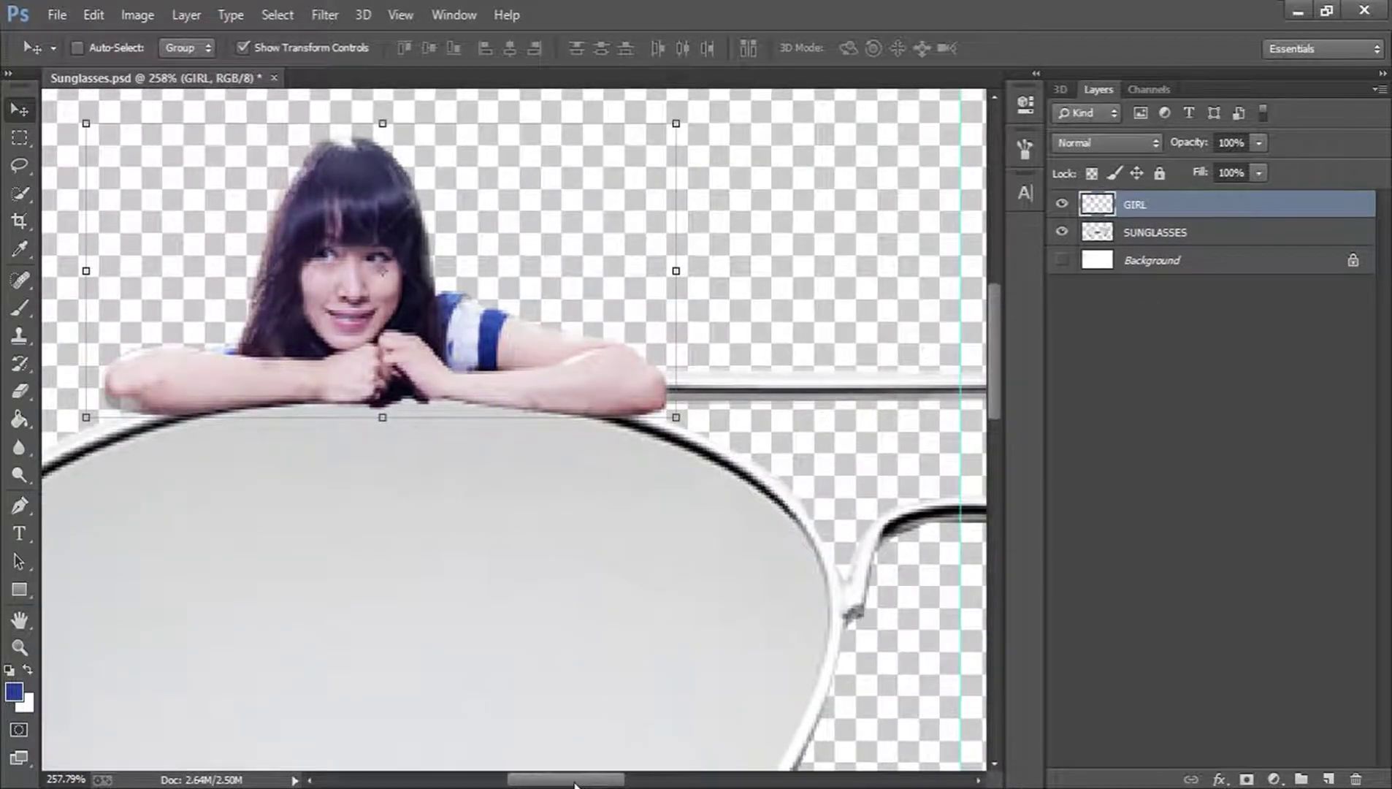
pyautogui.moveTo(577, 785); pyautogui.dragTo(573, 784)
pyautogui.scroll(1, 699, 606)
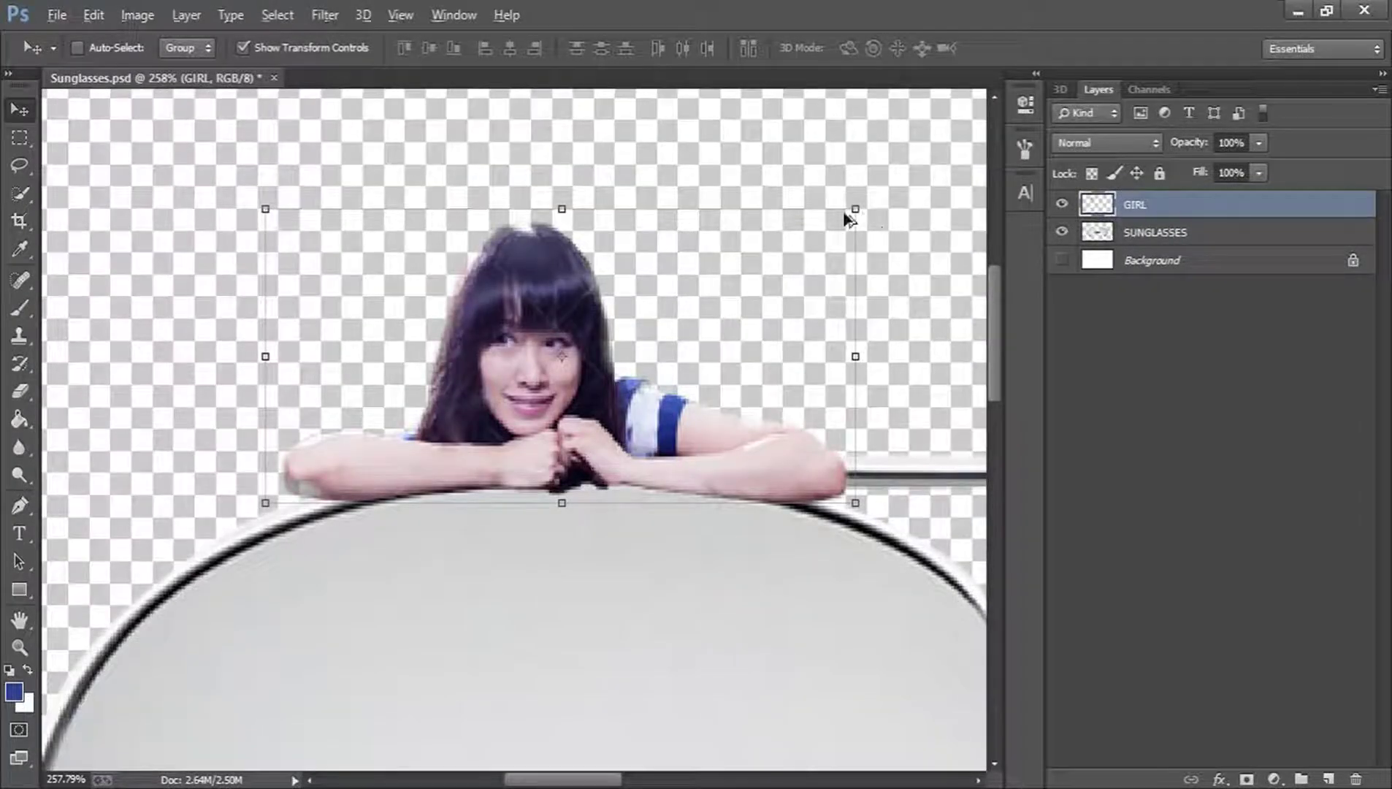
pyautogui.moveTo(856, 206); pyautogui.dragTo(800, 234)
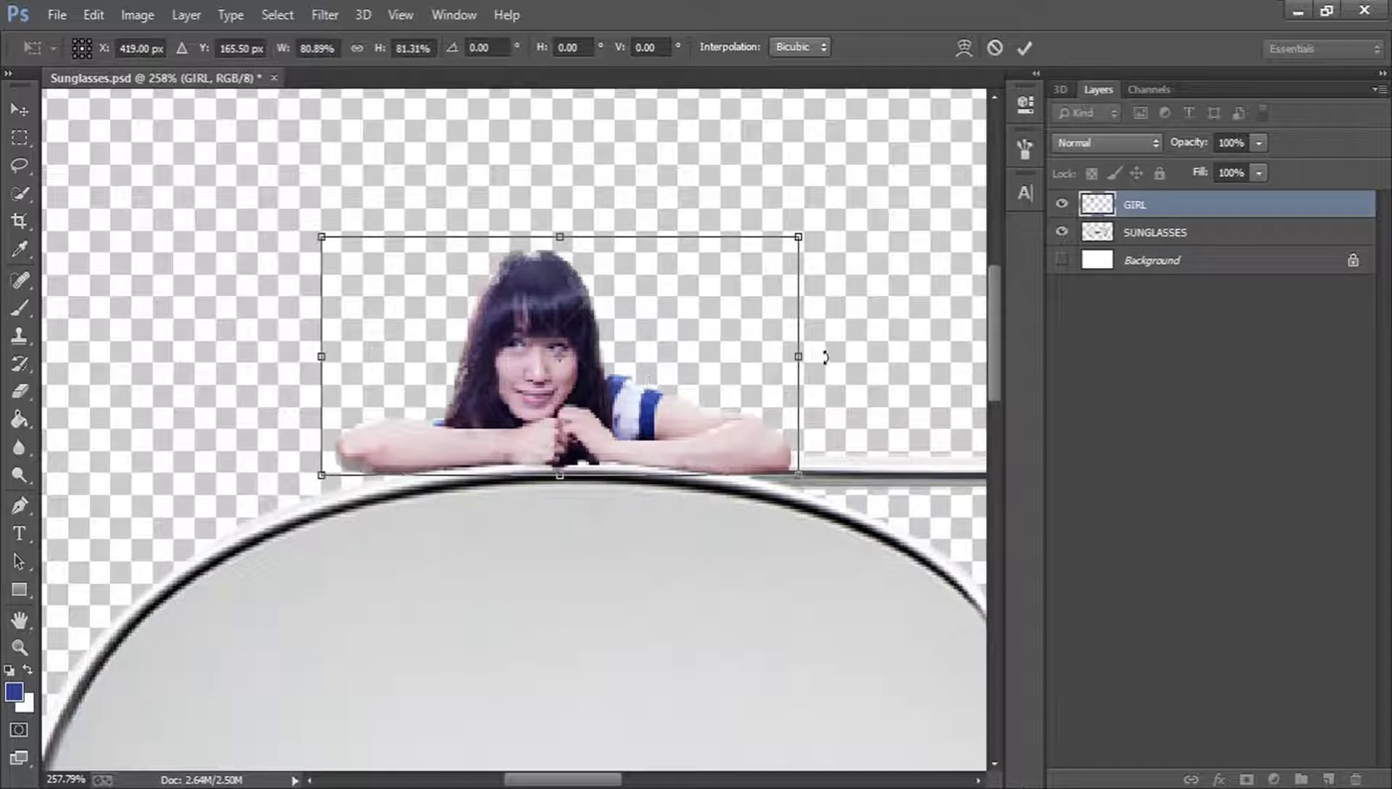
# Warp the girl's lower corners downward so both forearms follow the curve of the lens rim, and apply the transform
pyautogui.click(964, 47)
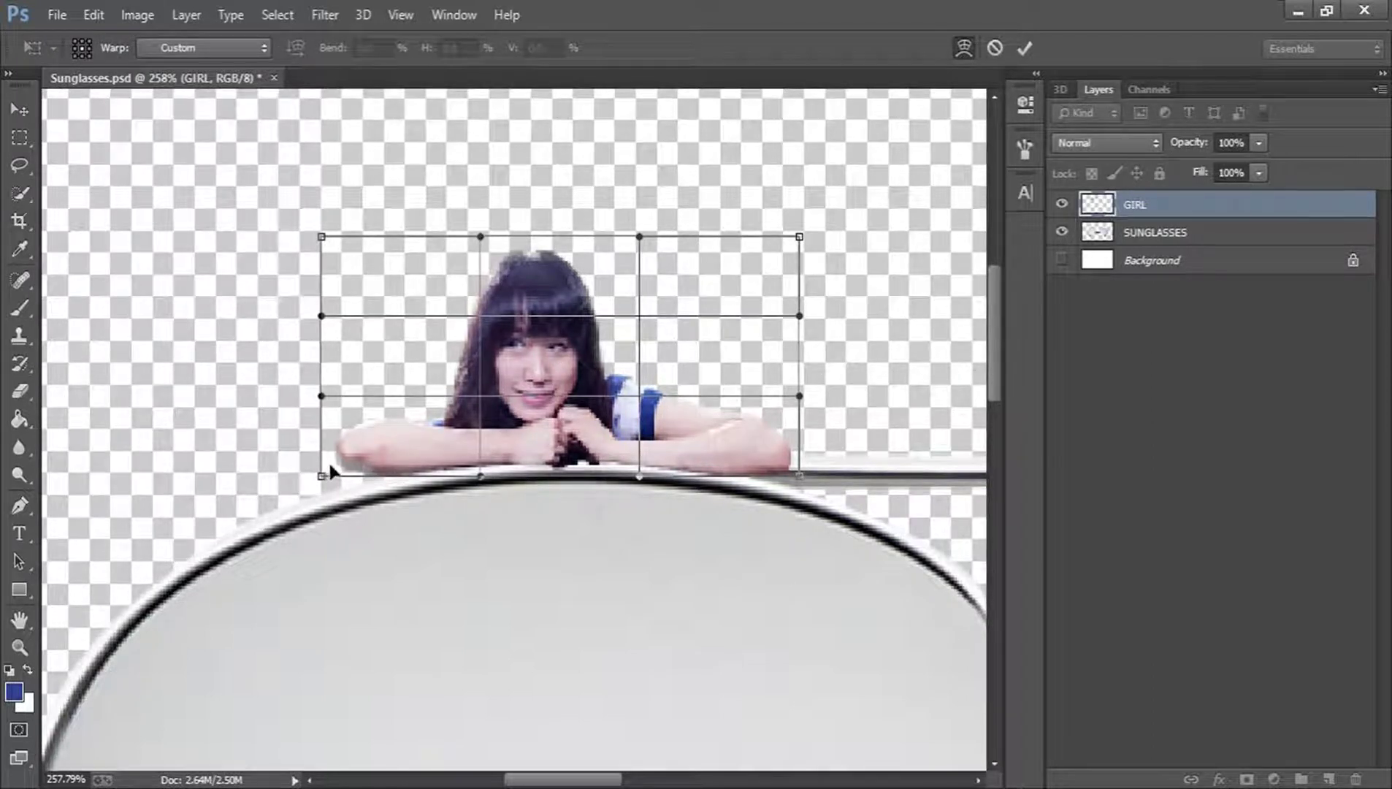
pyautogui.moveTo(329, 465); pyautogui.dragTo(344, 482)
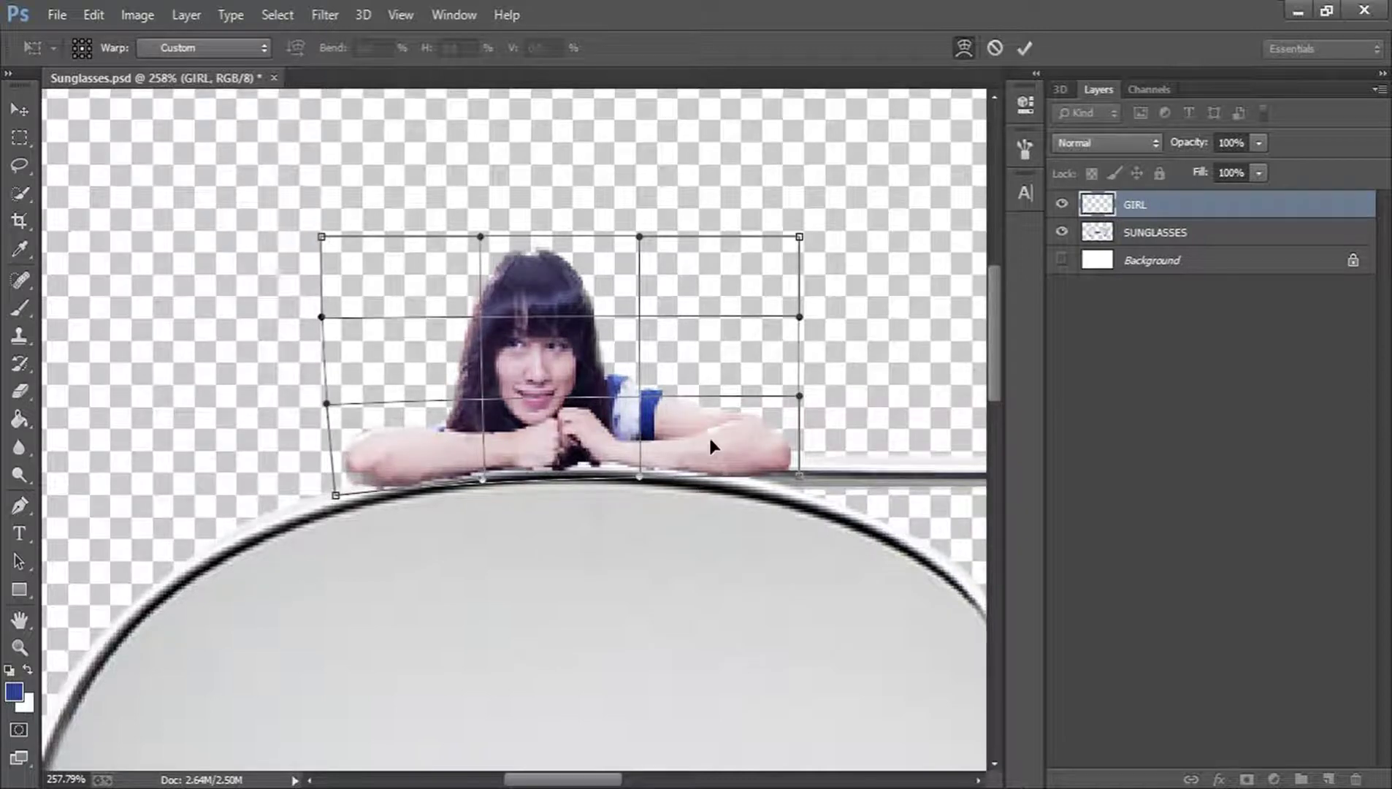
pyautogui.moveTo(789, 468); pyautogui.dragTo(788, 490)
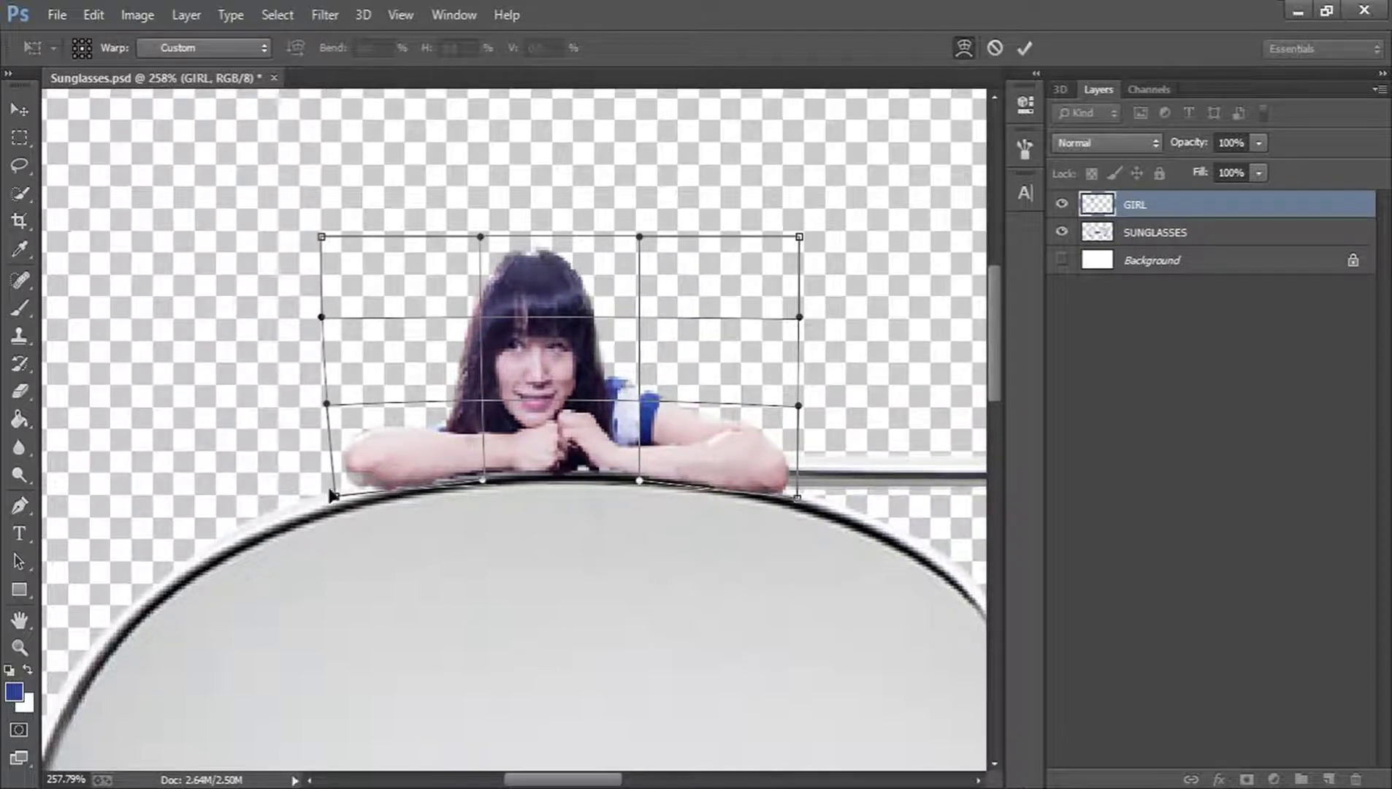
pyautogui.moveTo(331, 491); pyautogui.dragTo(330, 496)
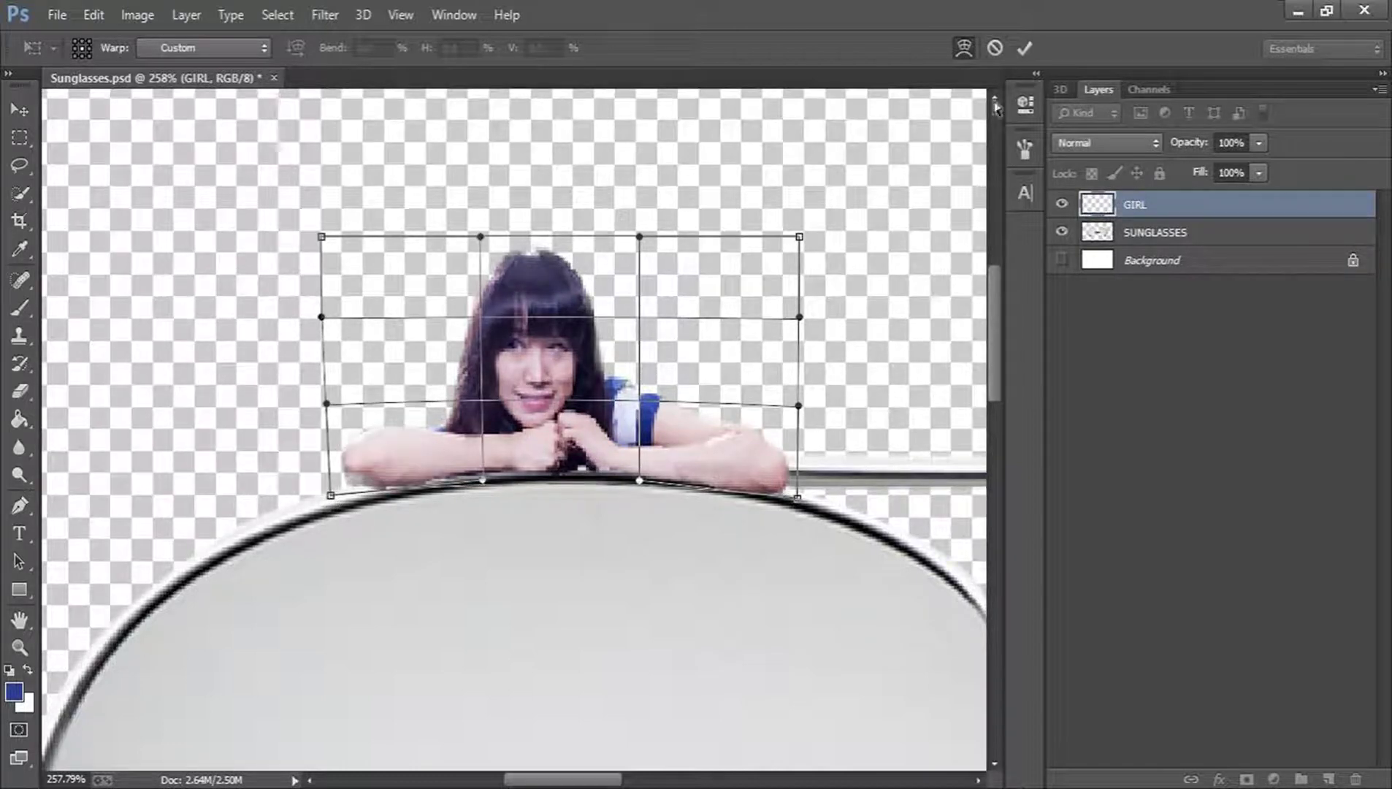
pyautogui.click(1023, 49)
pyautogui.press('z')
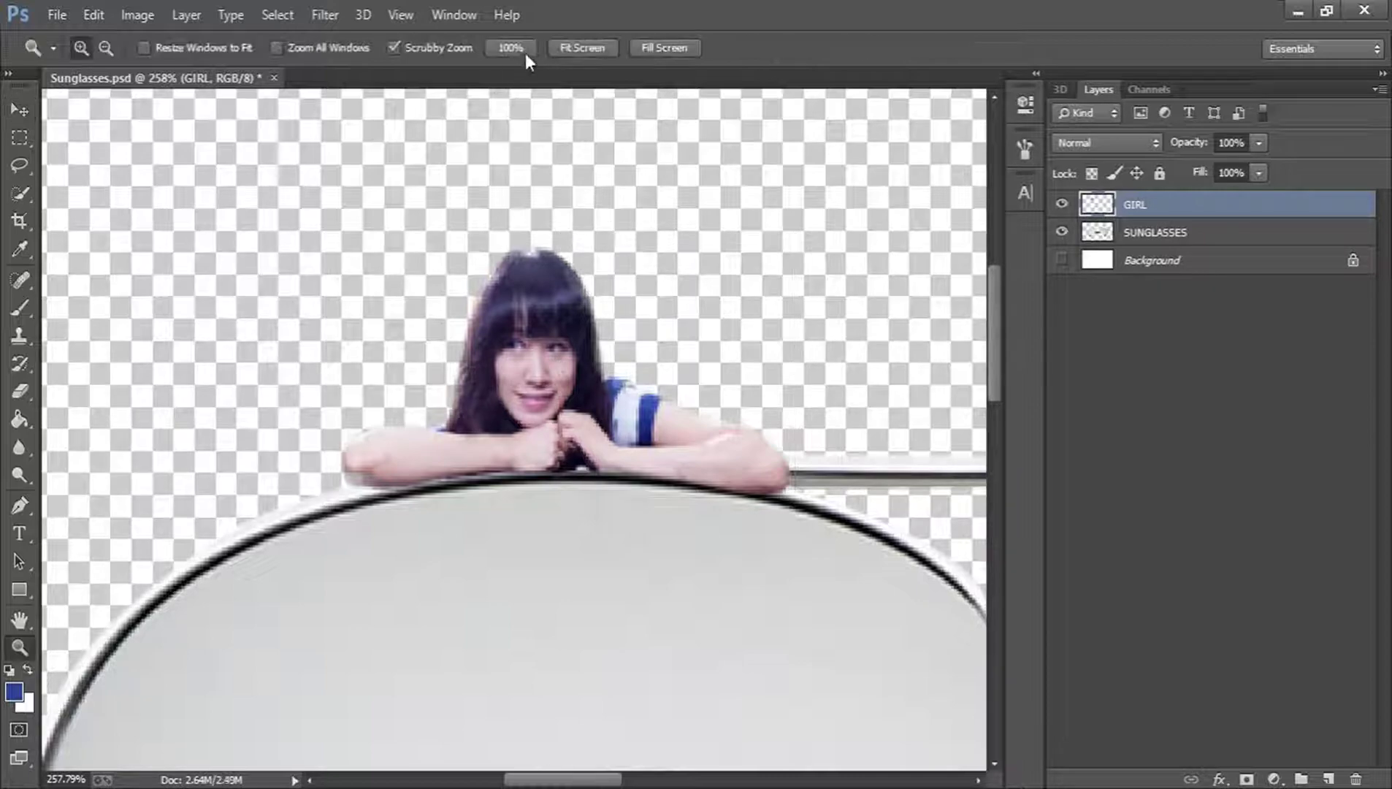
pyautogui.click(565, 48)
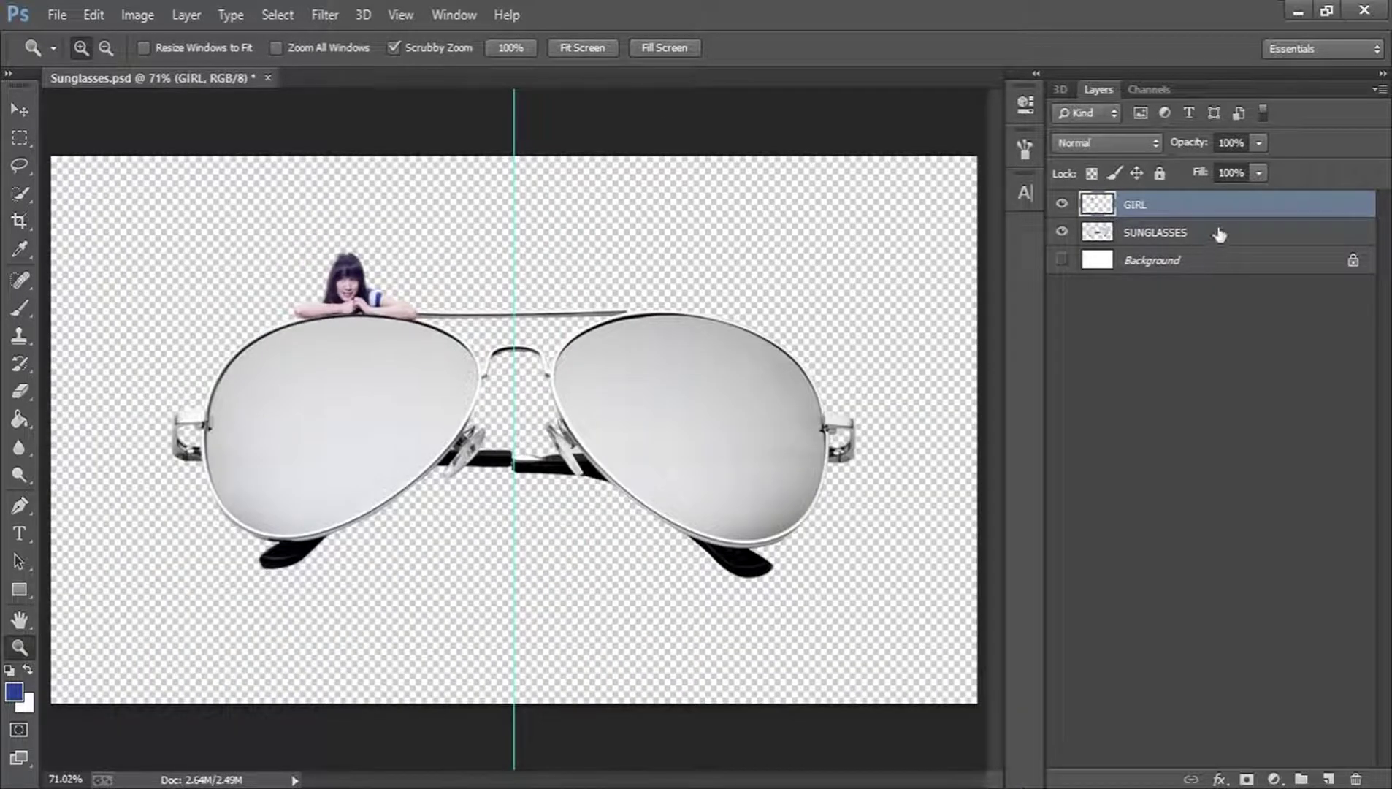
# Put the GIRL layer into a new group named GIRL
pyautogui.hotkey('ctrl', 'g')
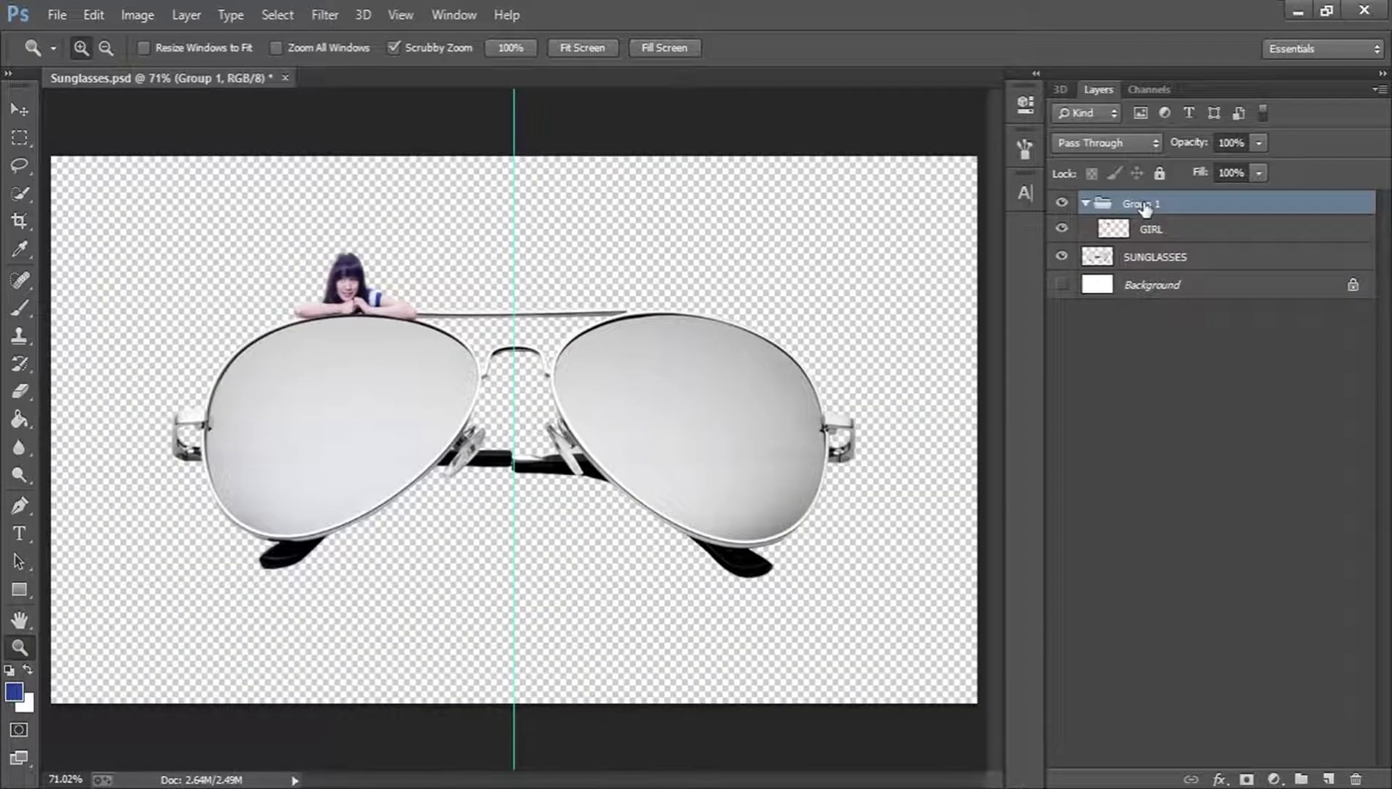
pyautogui.doubleClick(1144, 203)
pyautogui.write('GIRL')
pyautogui.press('Return')
# Put the SUNGLASSES layer into a new group named SUNGLASSES
pyautogui.click(1163, 266)
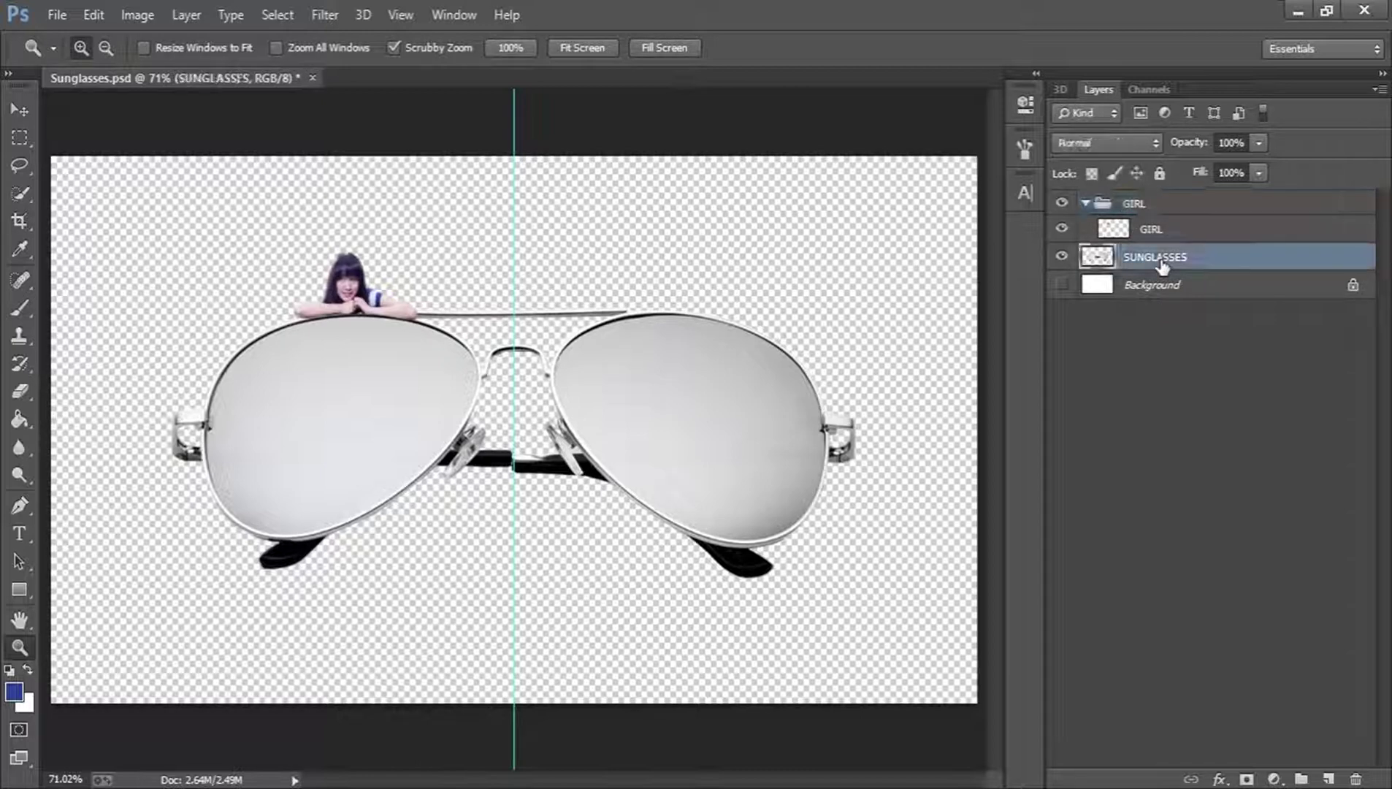
pyautogui.hotkey('ctrl', 'g')
pyautogui.doubleClick(1141, 255)
pyautogui.write('SUNG')
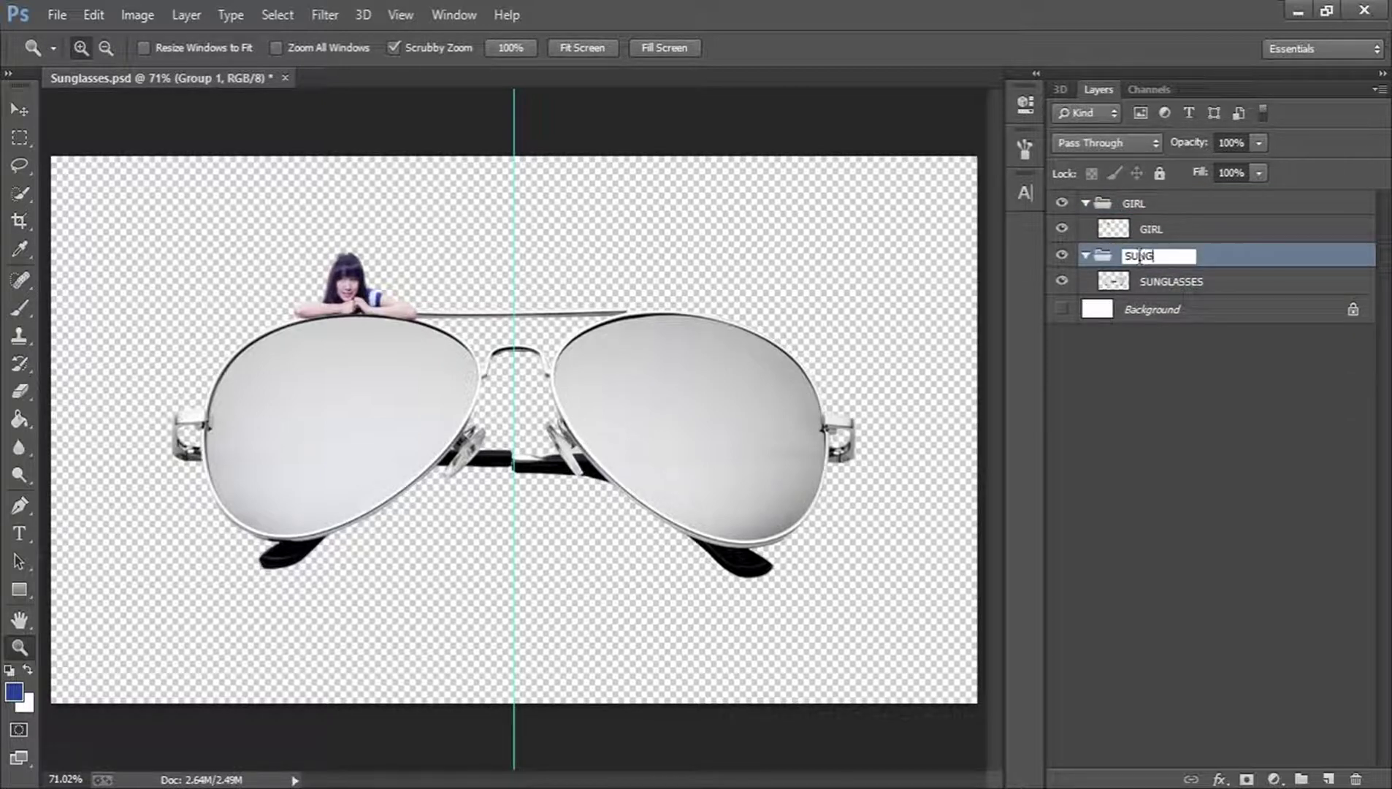
pyautogui.write('LASSES')
pyautogui.press('Return')
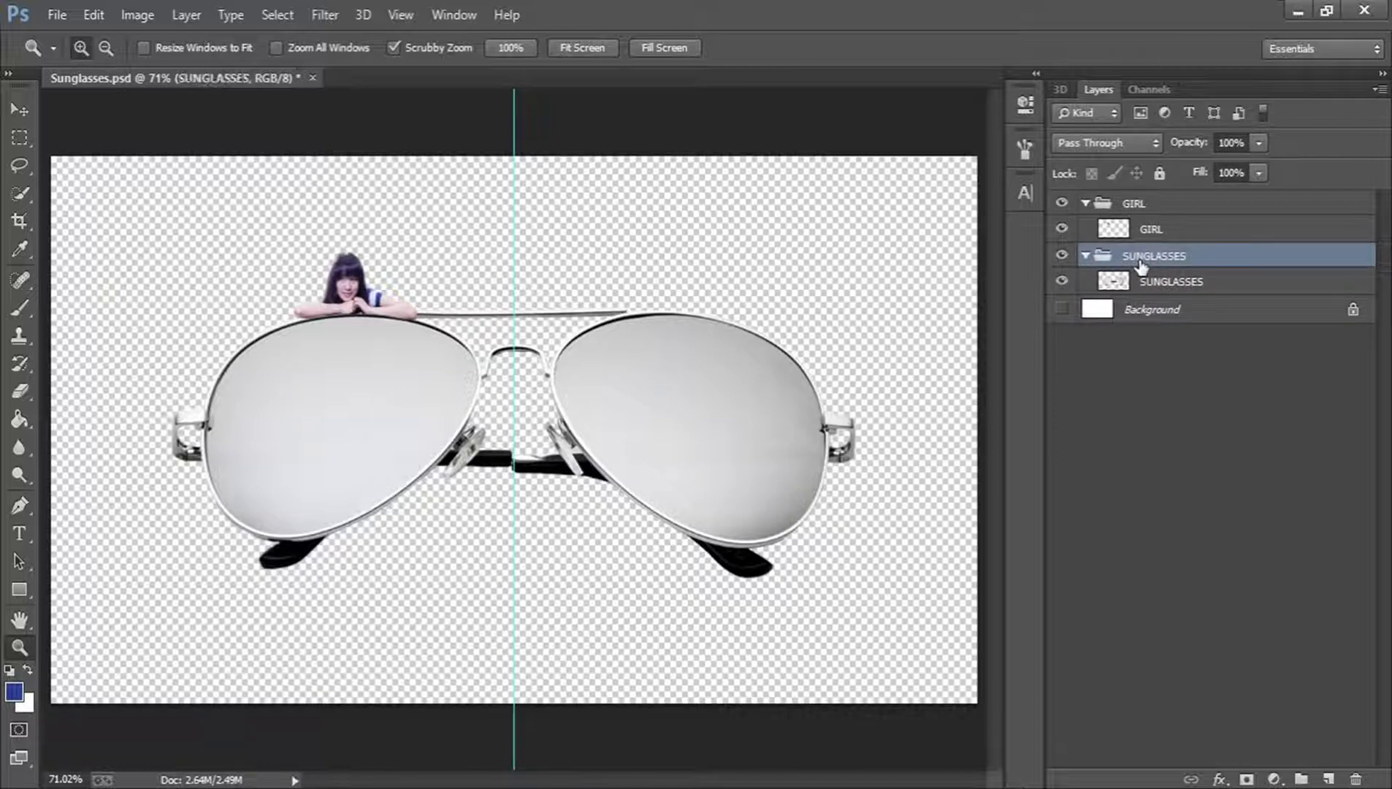
# Add an empty layer above the GIRL layer and another beneath it in the GIRL group, naming the lower one SHADOW
pyautogui.click(1145, 232)
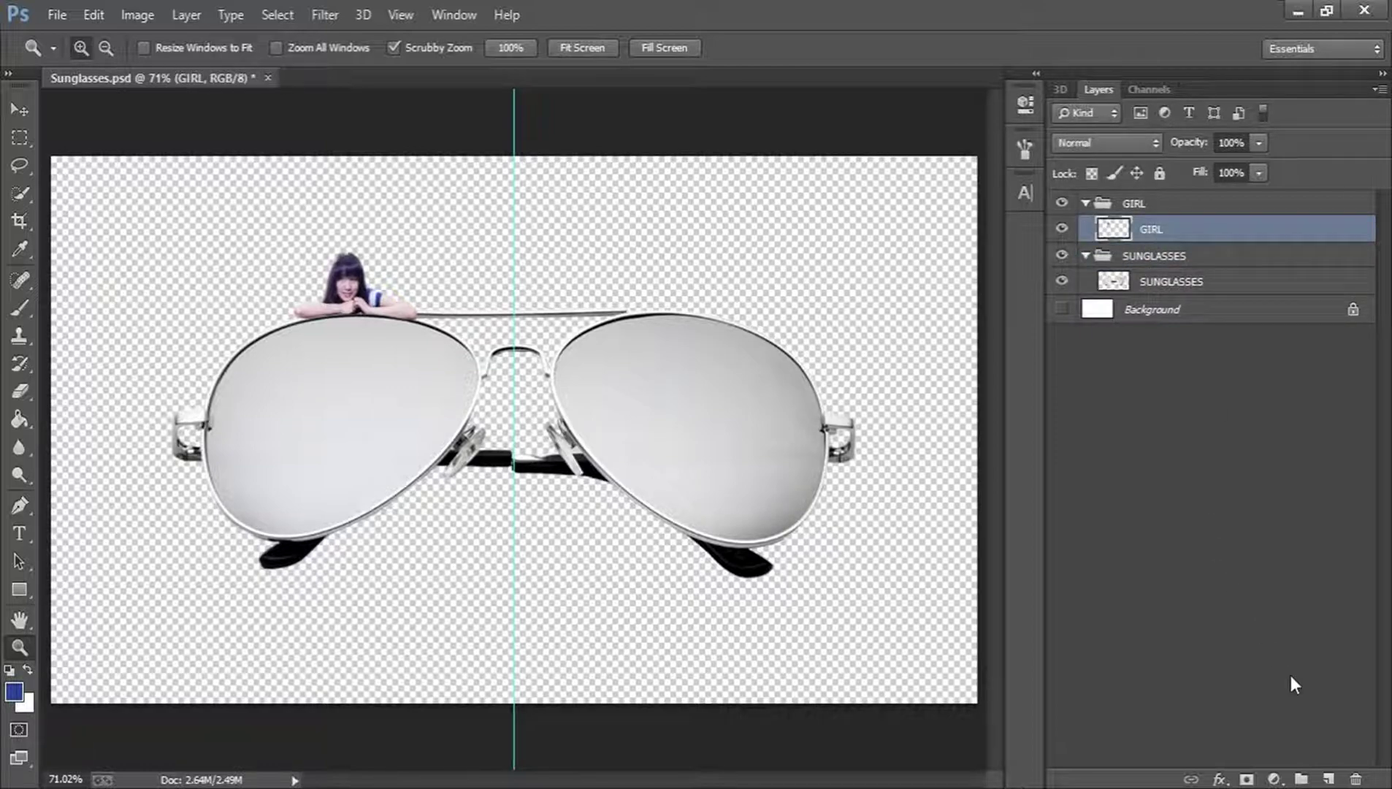
pyautogui.click(1327, 778)
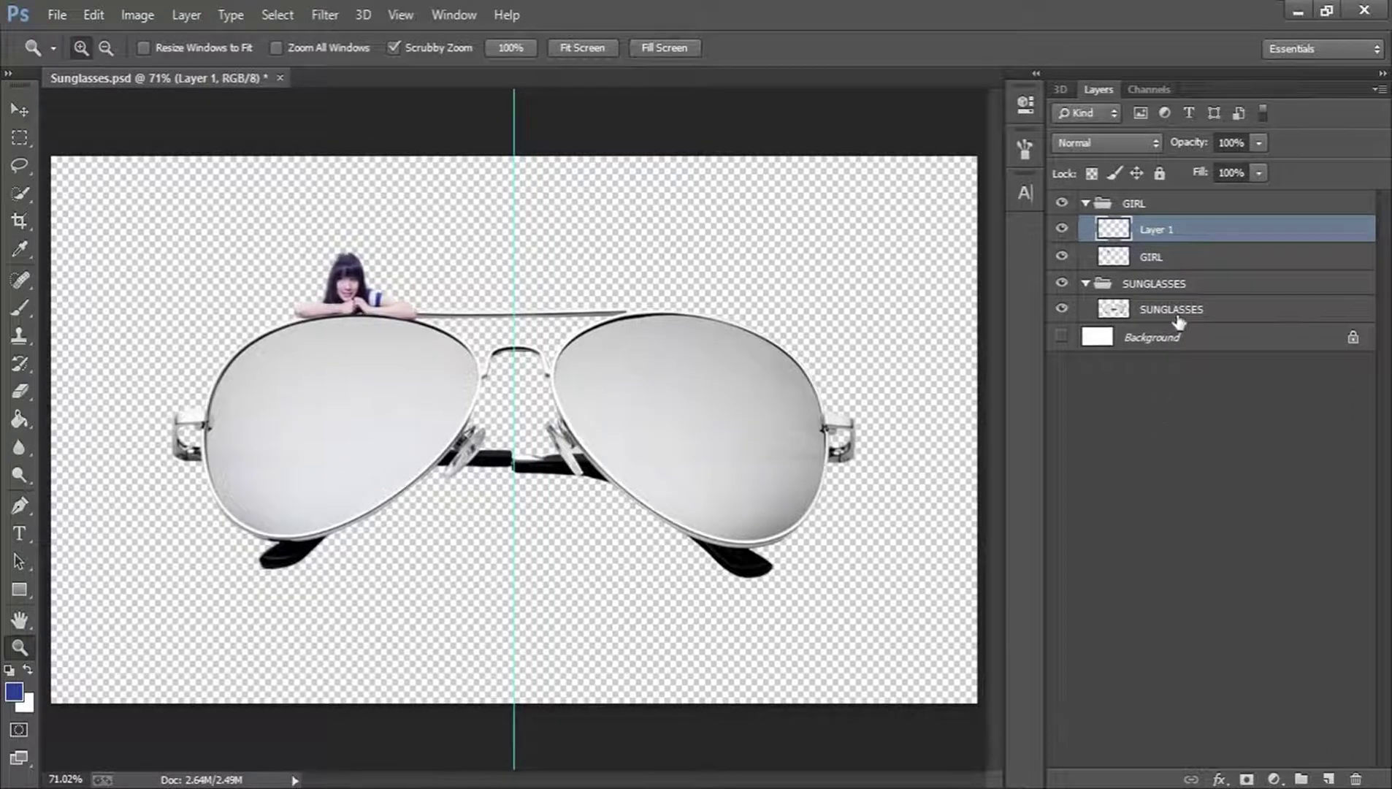
pyautogui.click(1195, 282)
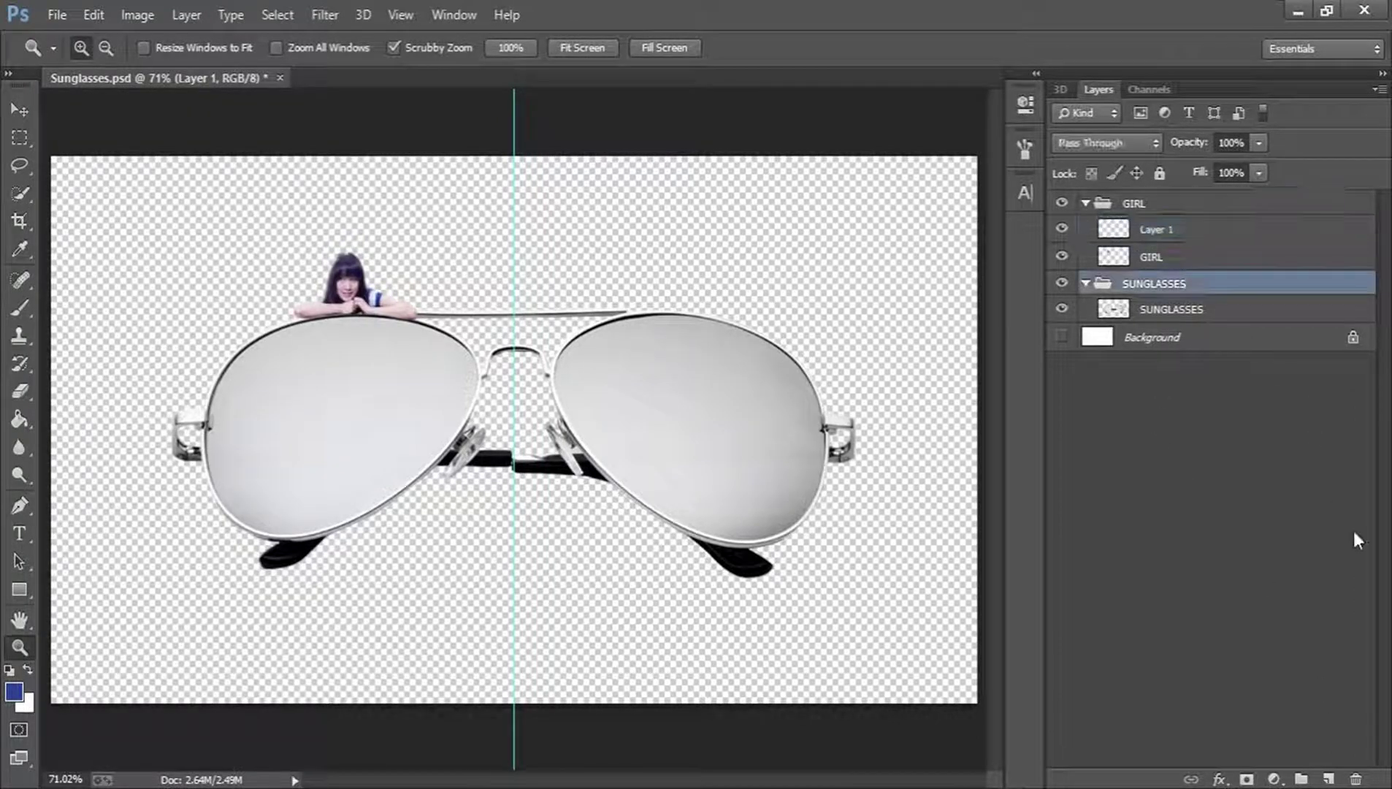
pyautogui.click(1327, 779)
pyautogui.moveTo(1204, 310); pyautogui.dragTo(1158, 290)
pyautogui.doubleClick(1157, 286)
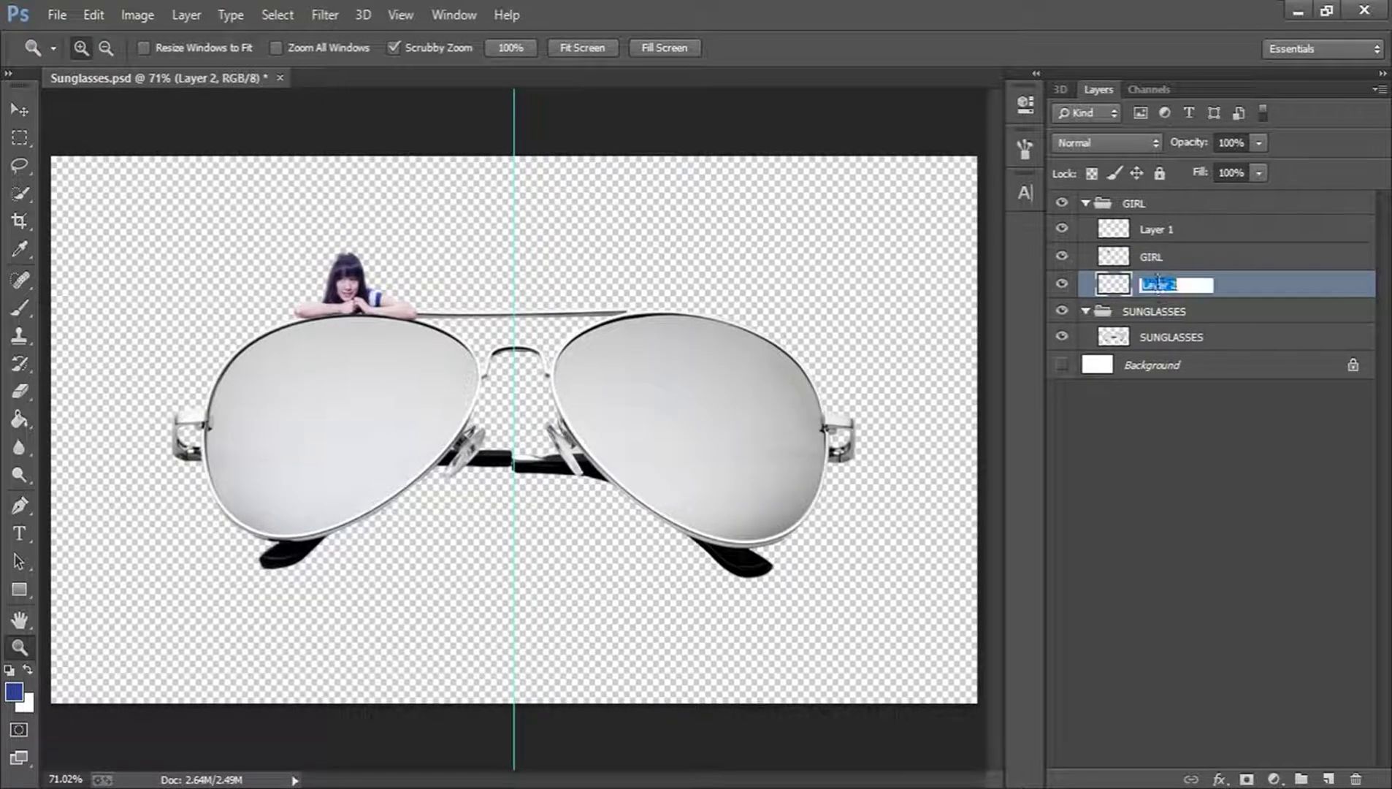
pyautogui.write('SHADOW')
pyautogui.press('Return')
# Paint a thin black shadow on the SHADOW layer along the rim beneath the girl's arms with a soft round brush
pyautogui.moveTo(325, 315); pyautogui.dragTo(423, 291)
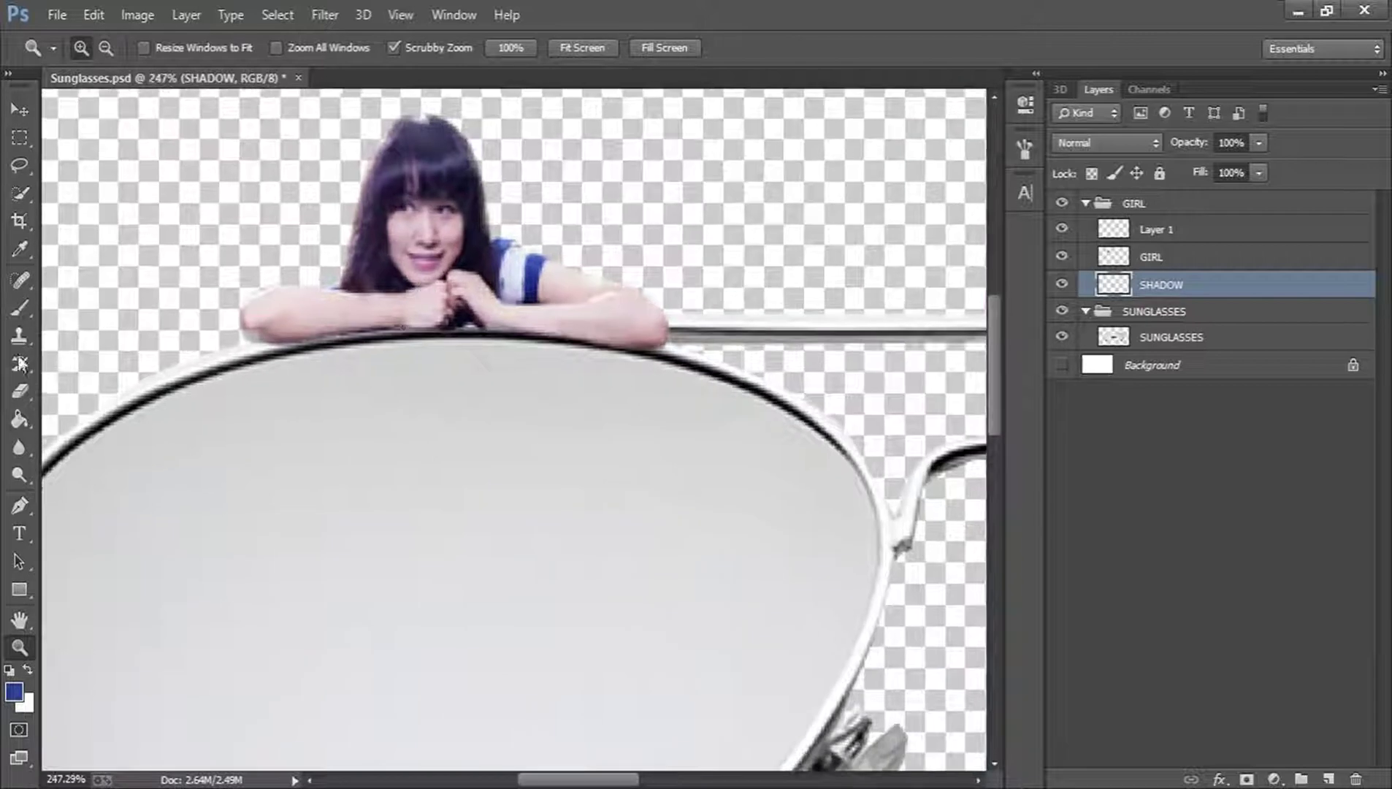
pyautogui.click(24, 314)
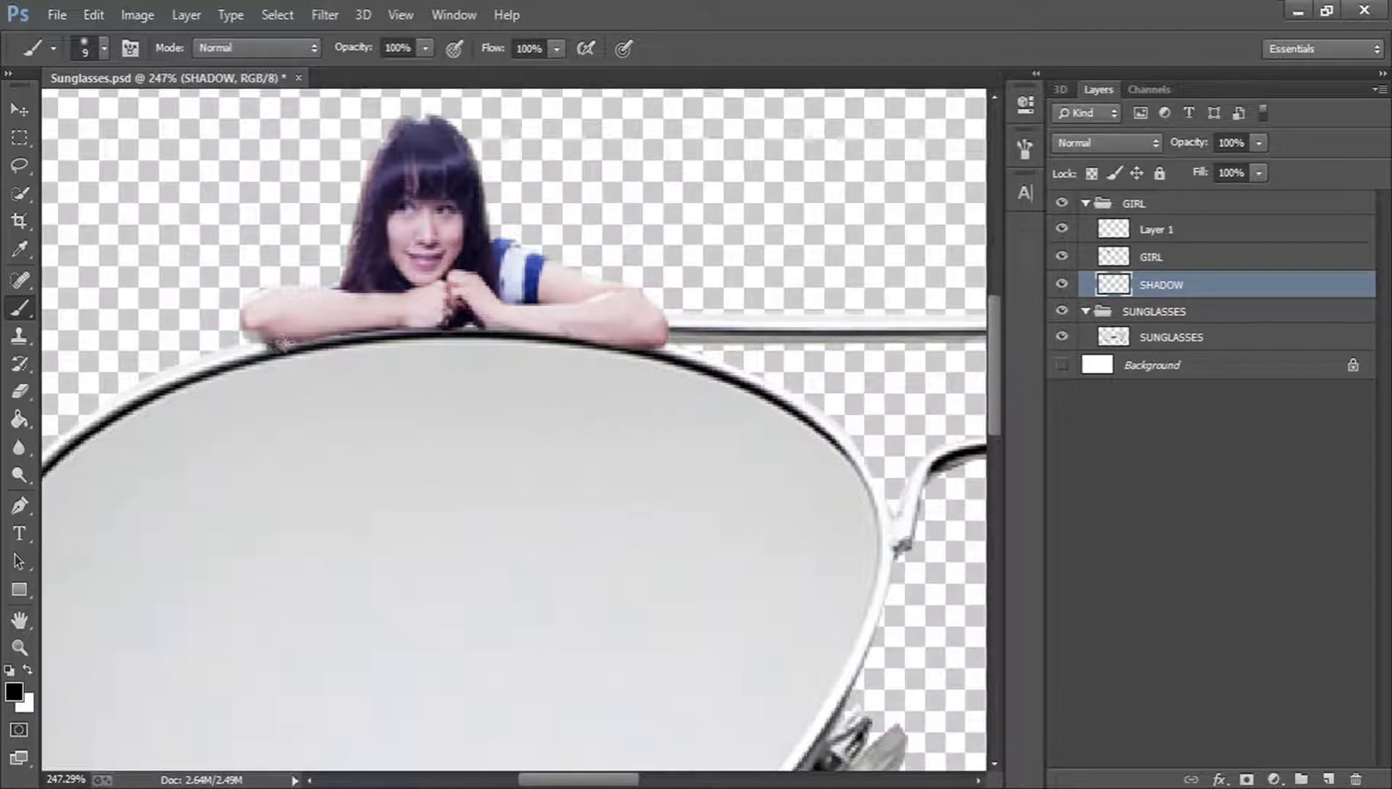
pyautogui.rightClick(374, 422)
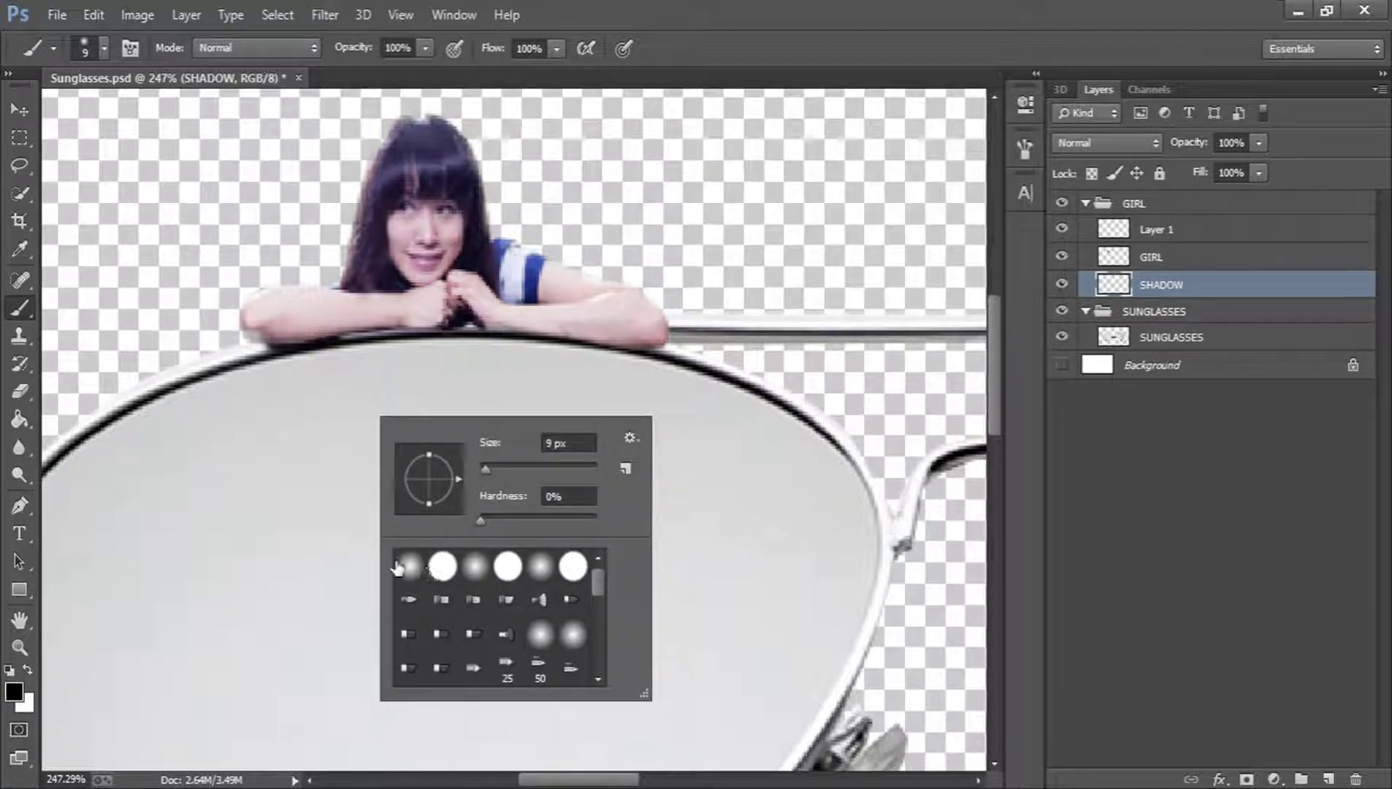
pyautogui.click(411, 568)
pyautogui.moveTo(326, 332)
pyautogui.mouseDown()
pyautogui.moveTo(494, 325)
pyautogui.moveTo(631, 345)
pyautogui.mouseUp()
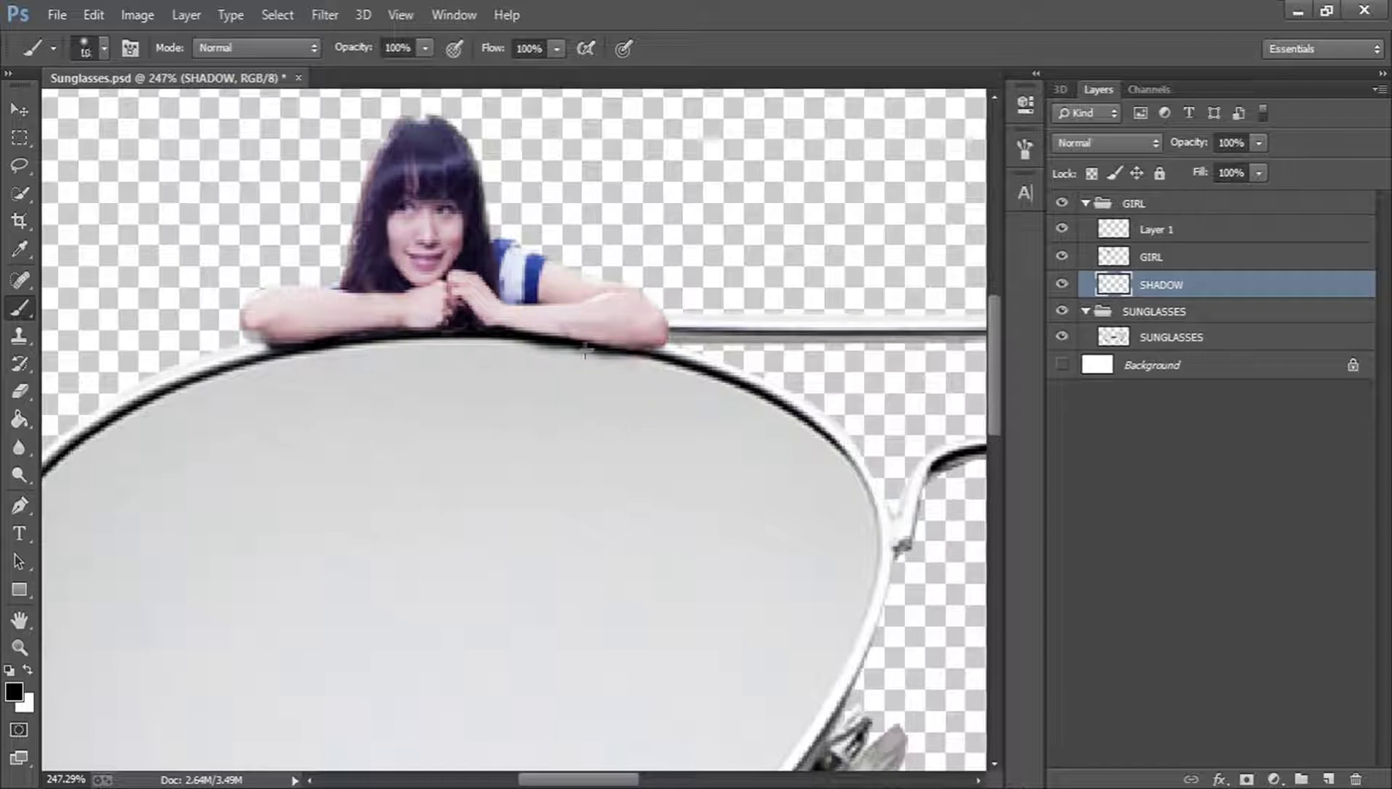
# Enlarge the brush to 20 px and thicken the black shadow beneath both of the girl's arms
pyautogui.press(']')
pyautogui.press(']')
pyautogui.moveTo(266, 338); pyautogui.dragTo(654, 338)
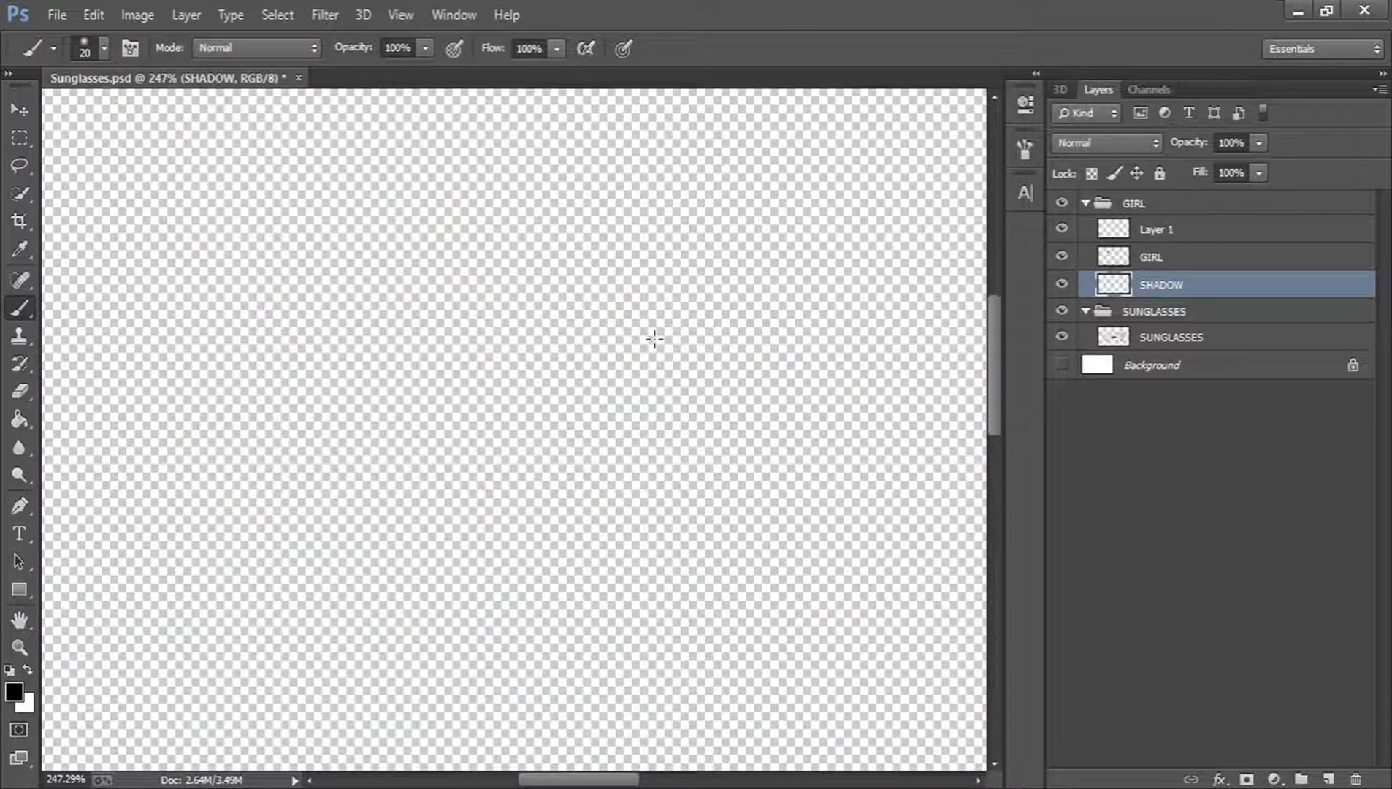
pyautogui.press('z')
pyautogui.click(577, 47)
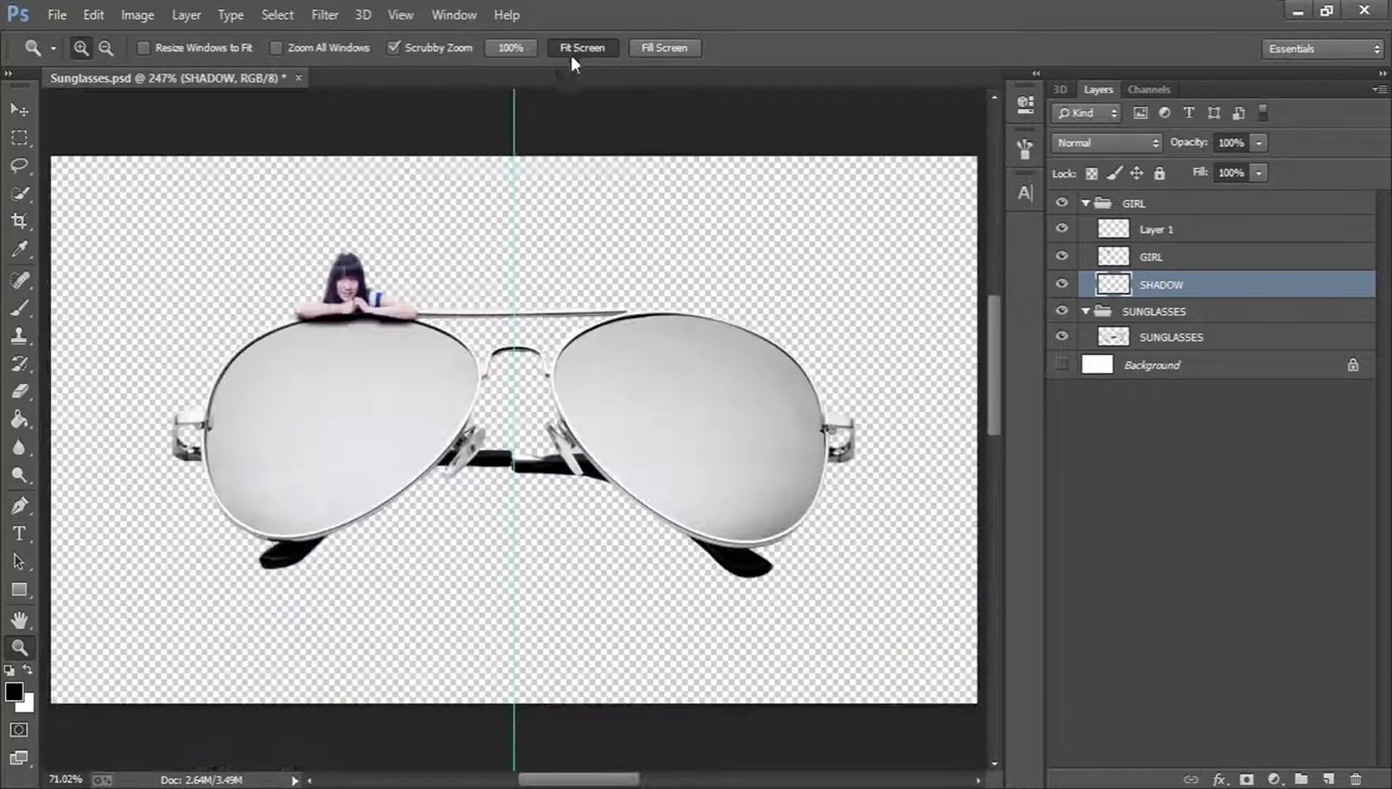
pyautogui.moveTo(319, 286); pyautogui.dragTo(387, 288)
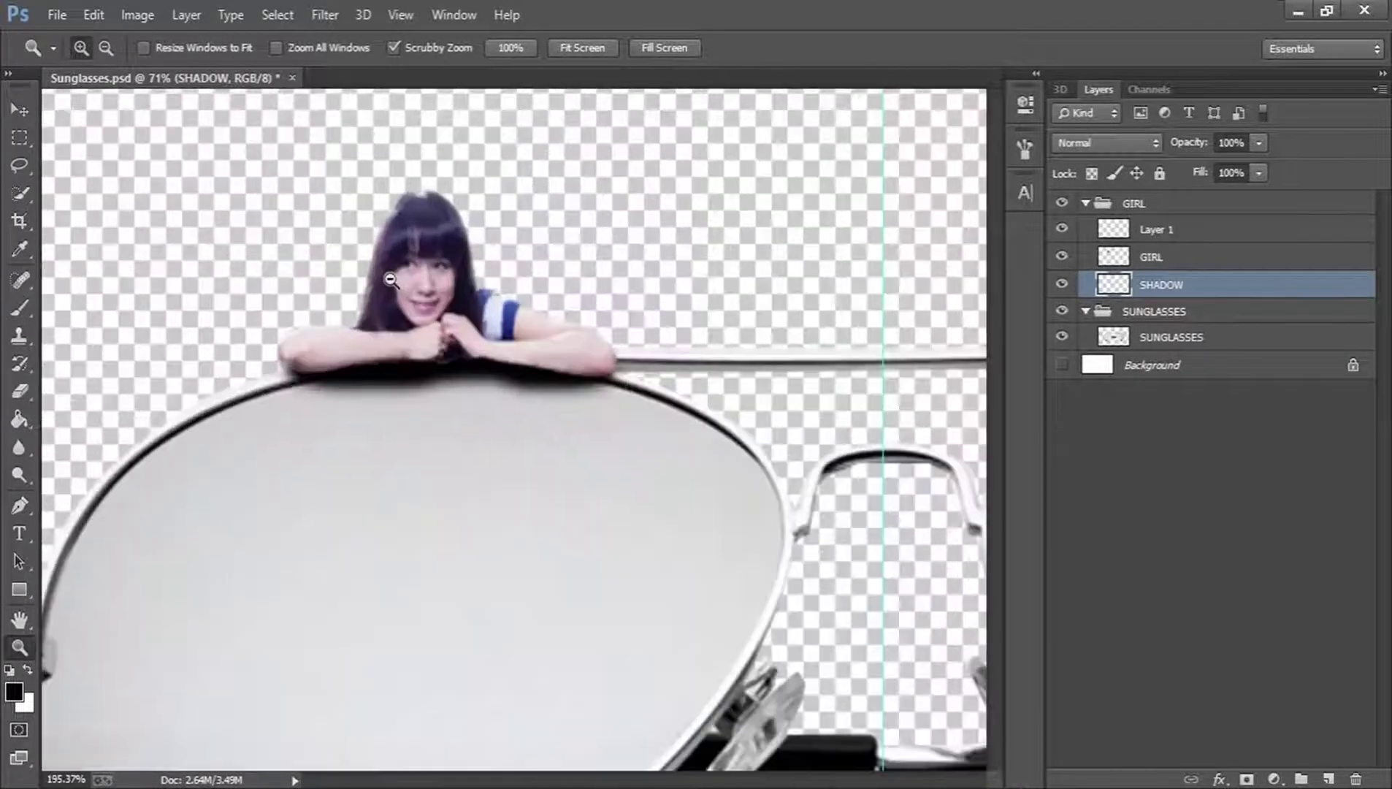
# Try the SHADOW layer at 50% opacity
pyautogui.click(1231, 141)
pyautogui.write('50')
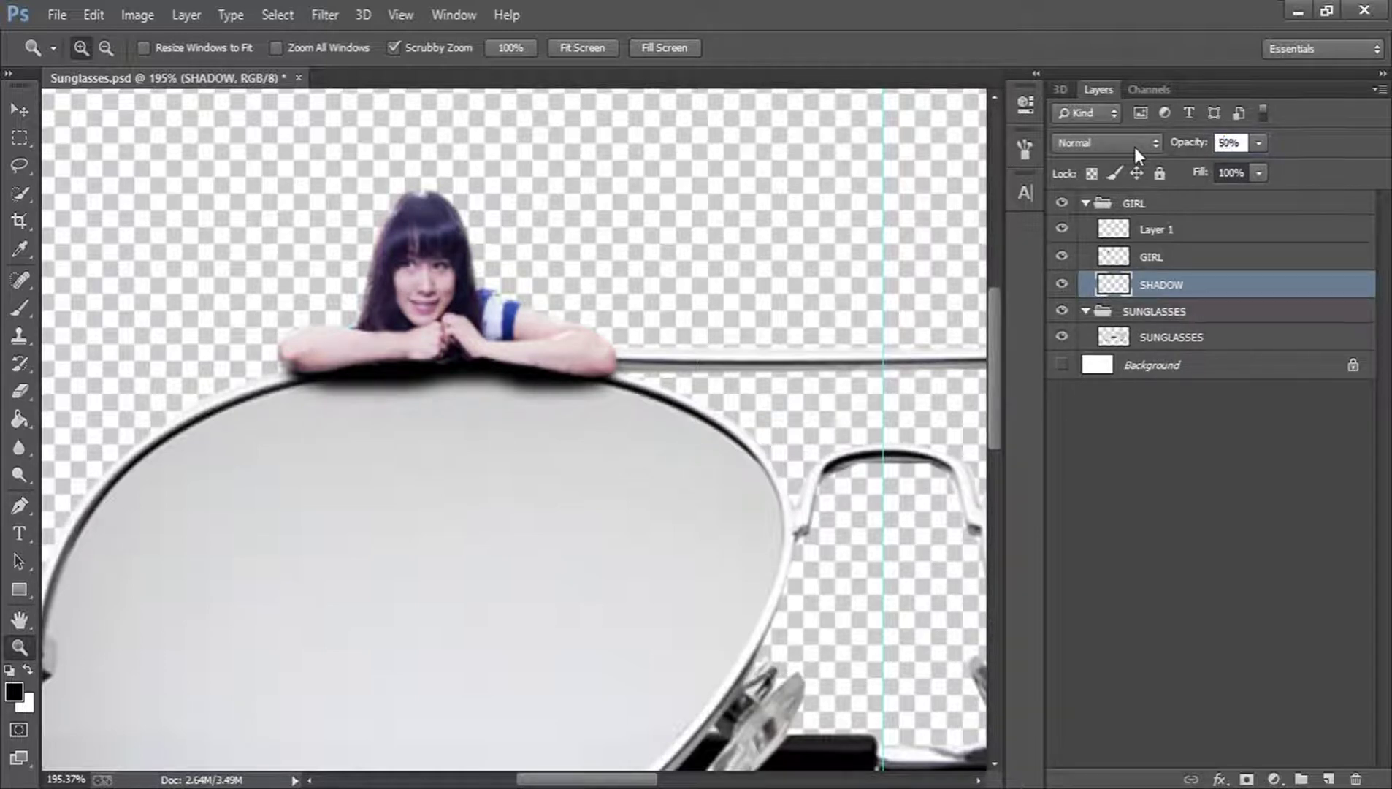
pyautogui.press('Return')
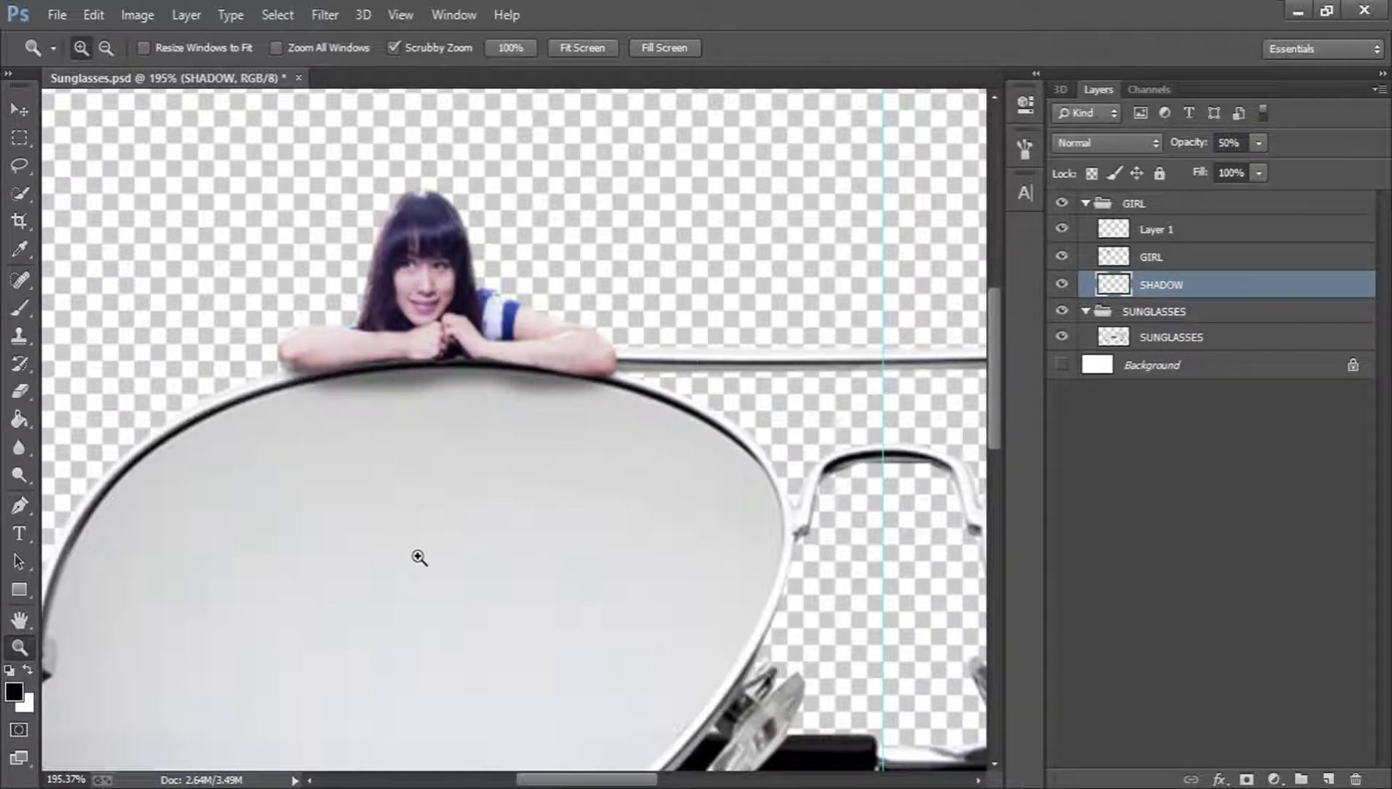
# Squash the shadow beneath the girl's arms vertically to about 86% of its height and apply the transform
pyautogui.click(19, 109)
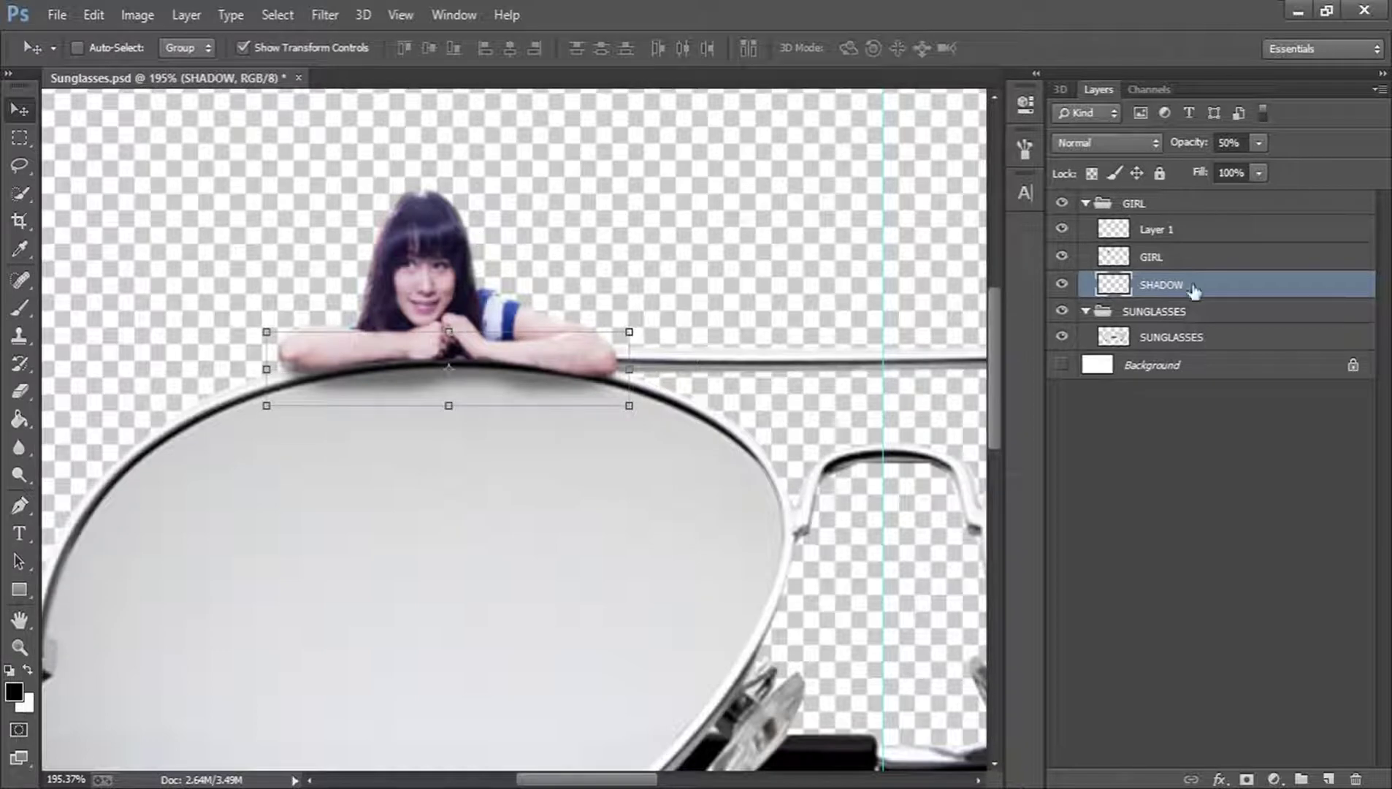
pyautogui.click(448, 405)
pyautogui.moveTo(447, 405); pyautogui.dragTo(448, 398)
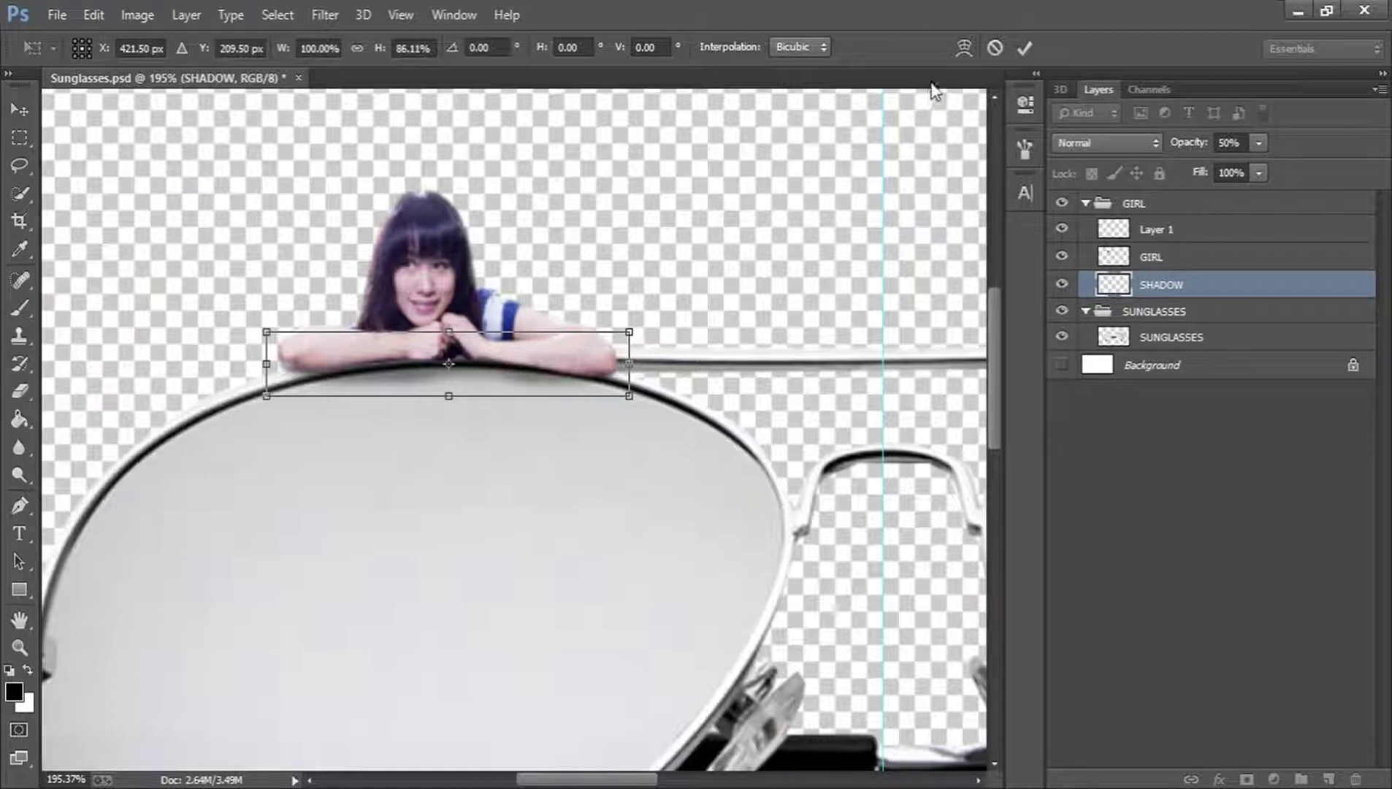
pyautogui.click(1024, 47)
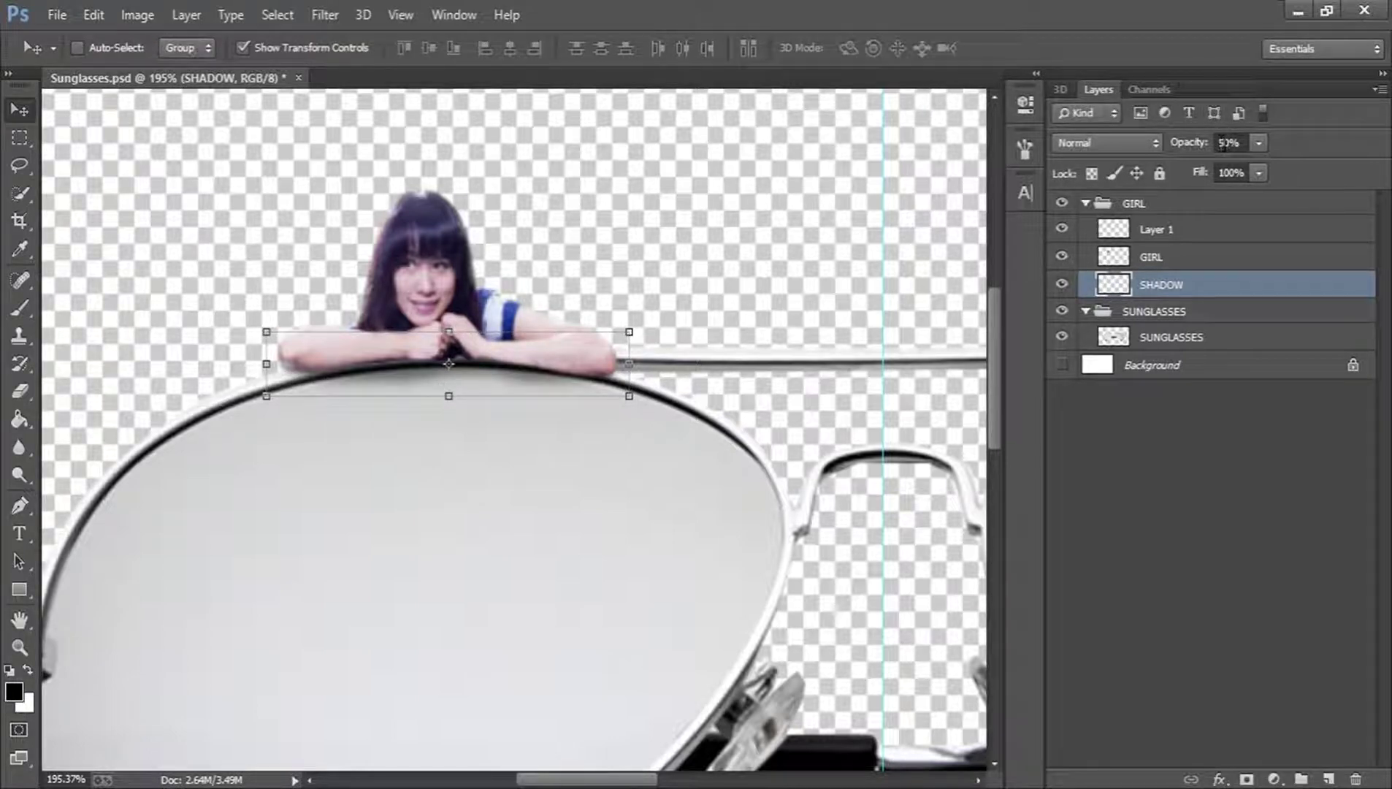
# Set the SHADOW layer's opacity to 70%, then deselect all layers and save the document
pyautogui.click(1222, 142)
pyautogui.write('70')
pyautogui.press('Return')
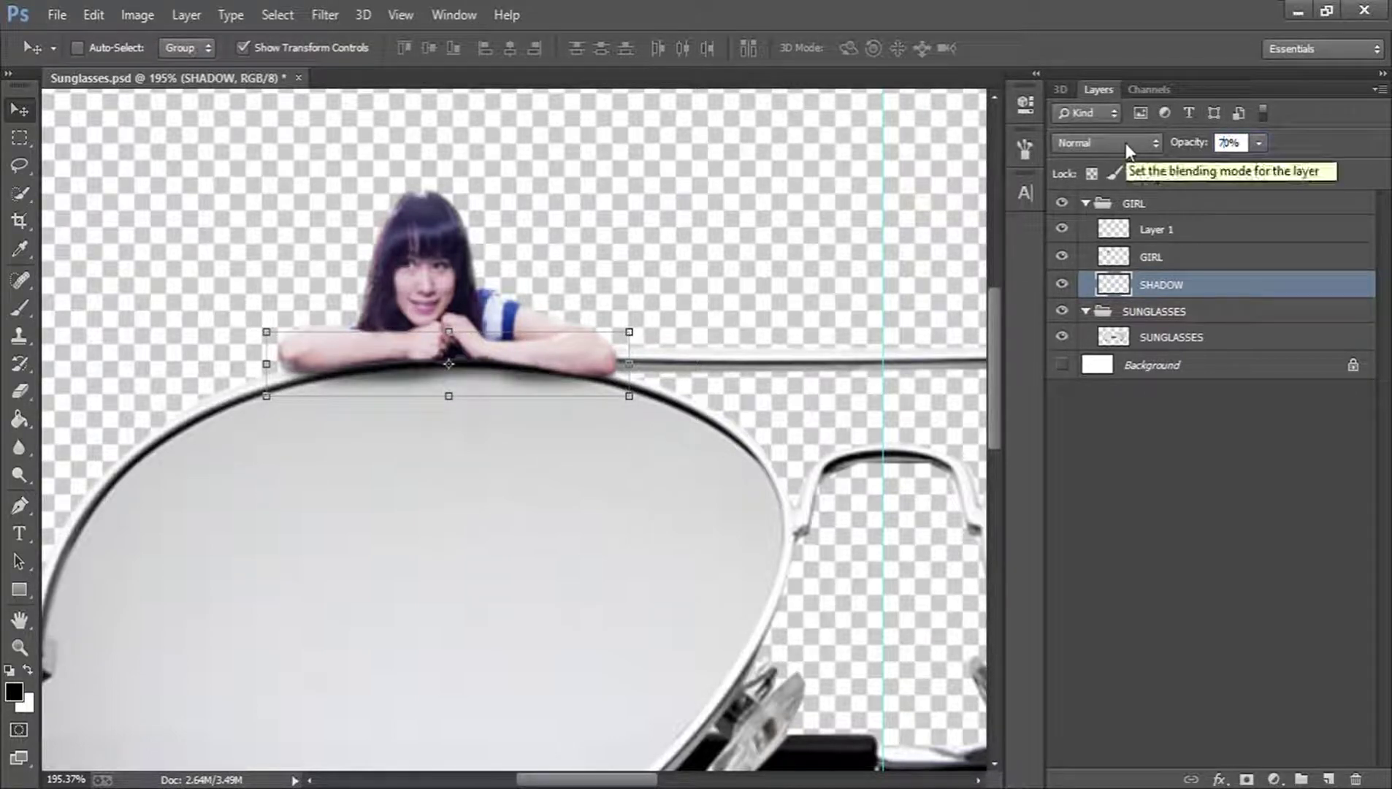
pyautogui.press('z')
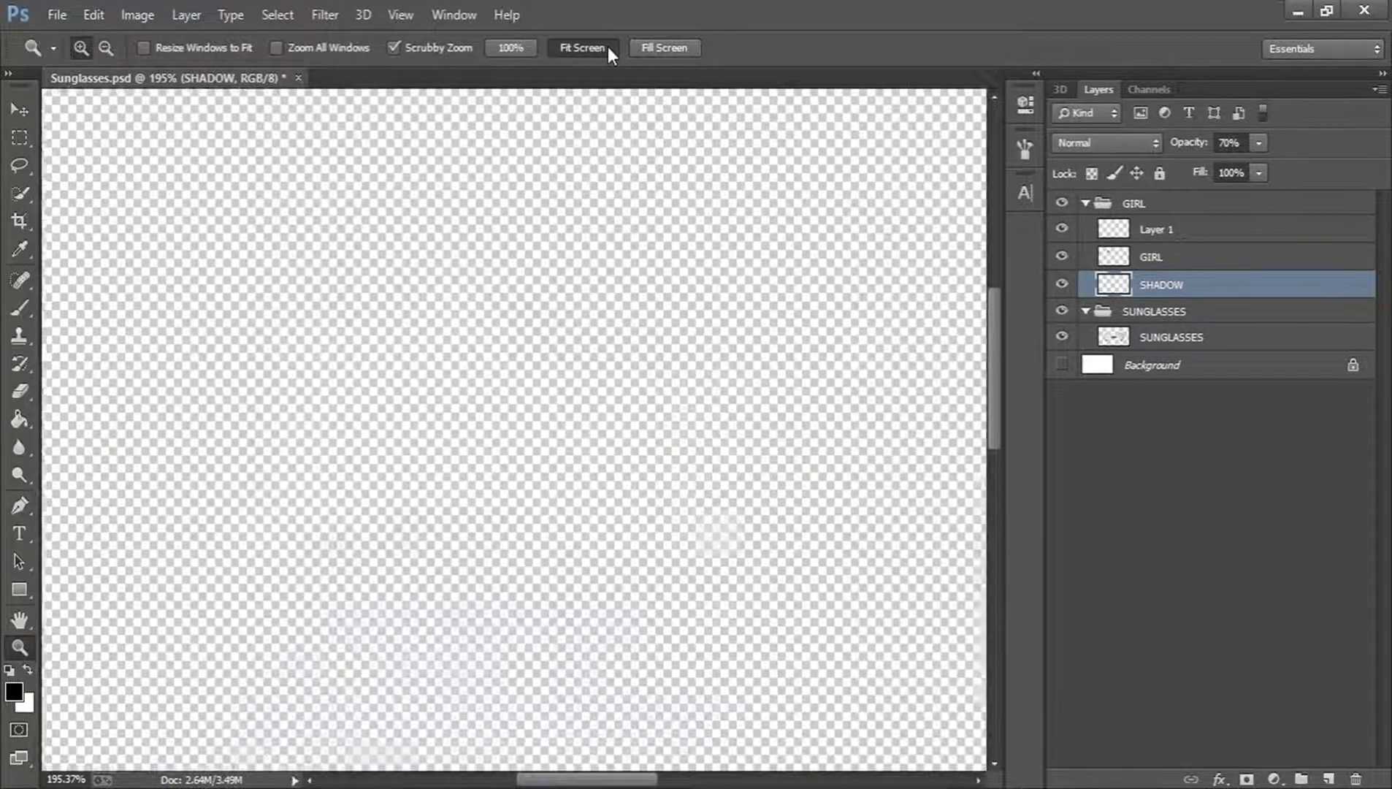
pyautogui.click(608, 47)
pyautogui.click(1201, 489)
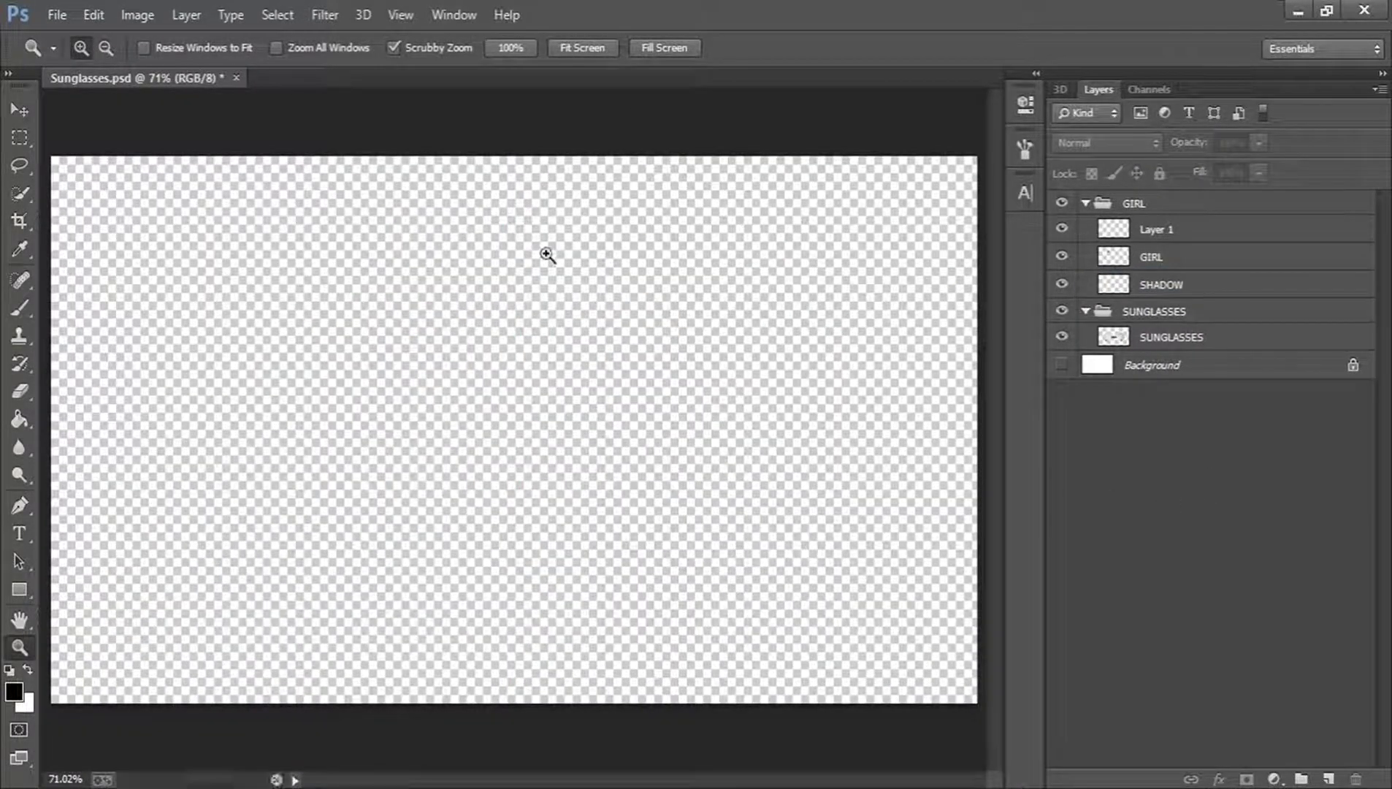
pyautogui.hotkey('ctrl', 's')
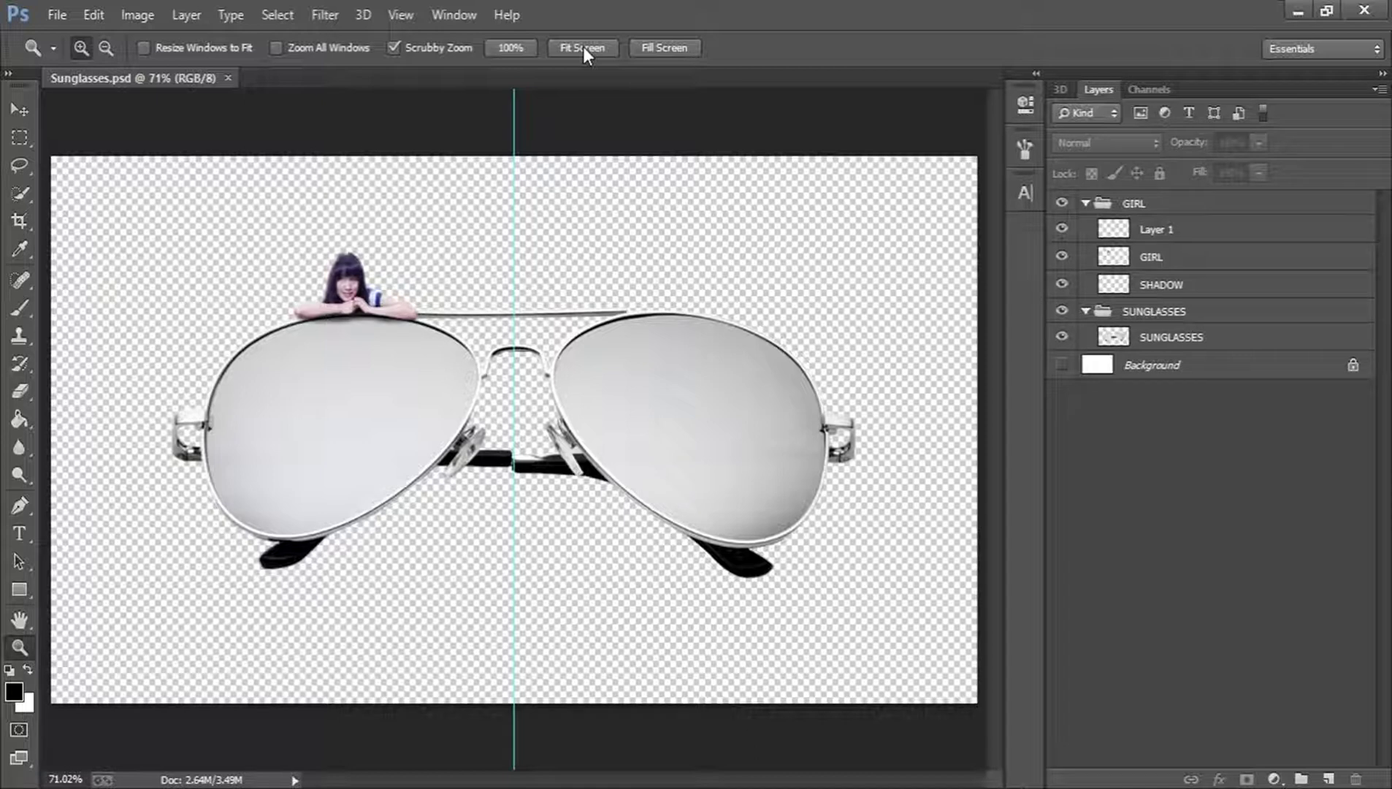
# Open the image beach_29-wallpaper-1366x768 from New folder
pyautogui.click(62, 13)
pyautogui.click(97, 60)
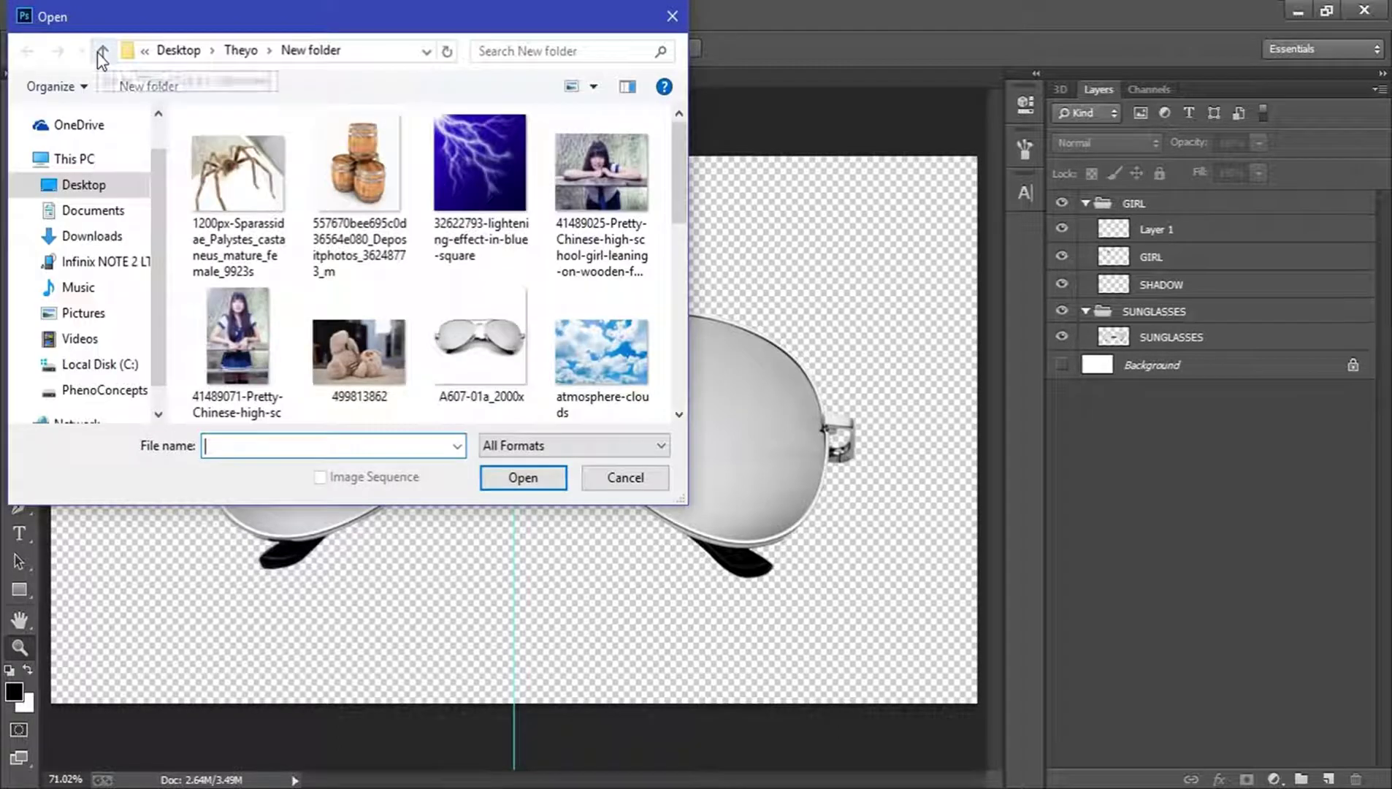
pyautogui.scroll(-5, 440, 269)
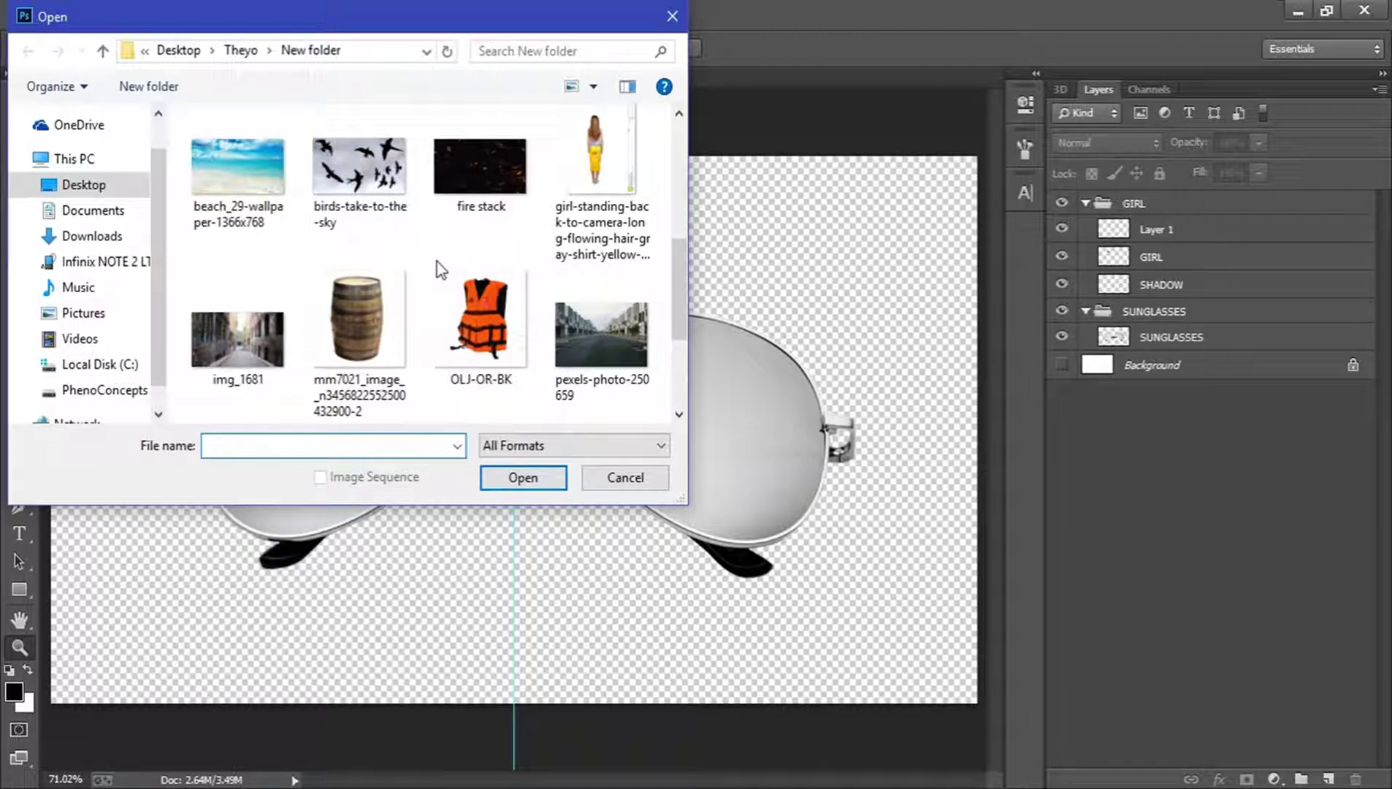
pyautogui.scroll(-3, 440, 269)
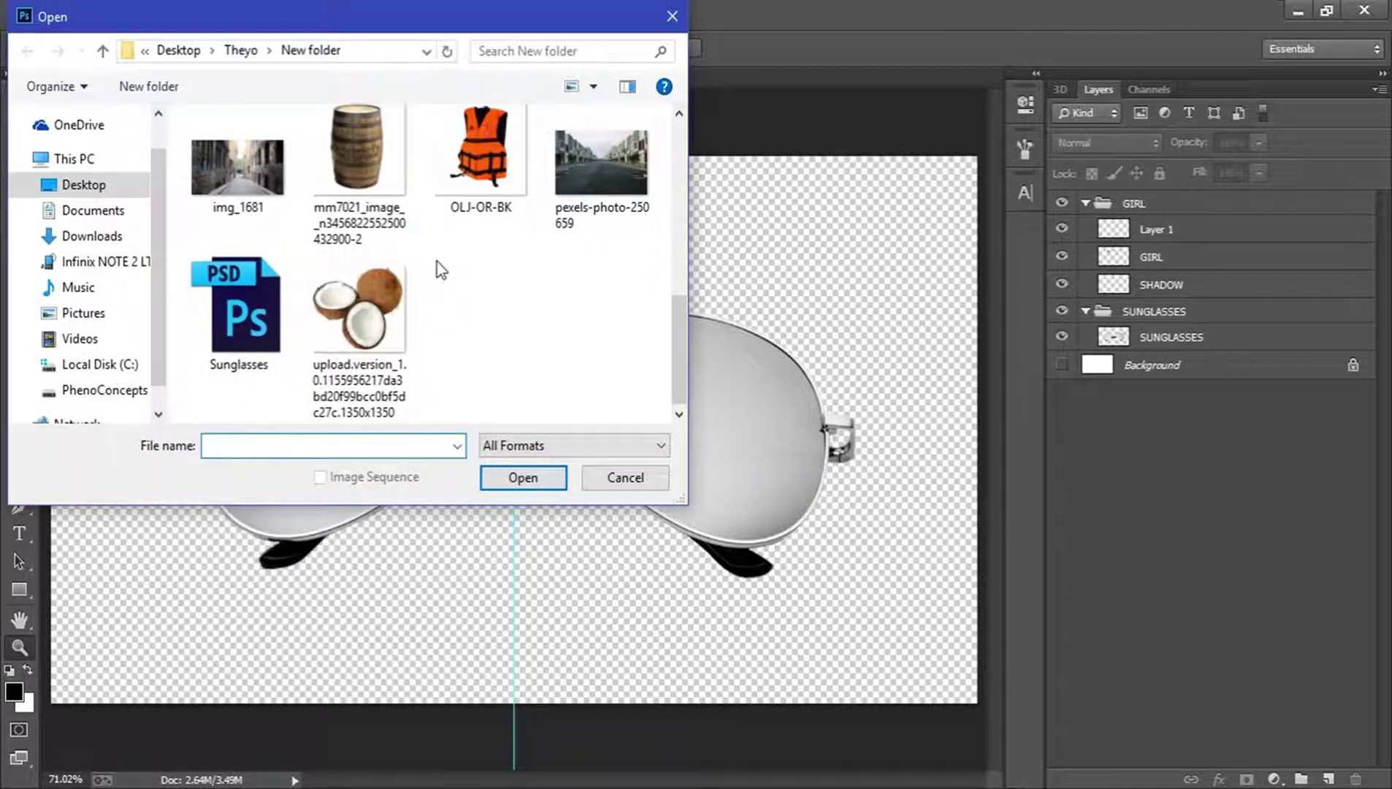
pyautogui.scroll(10, 440, 269)
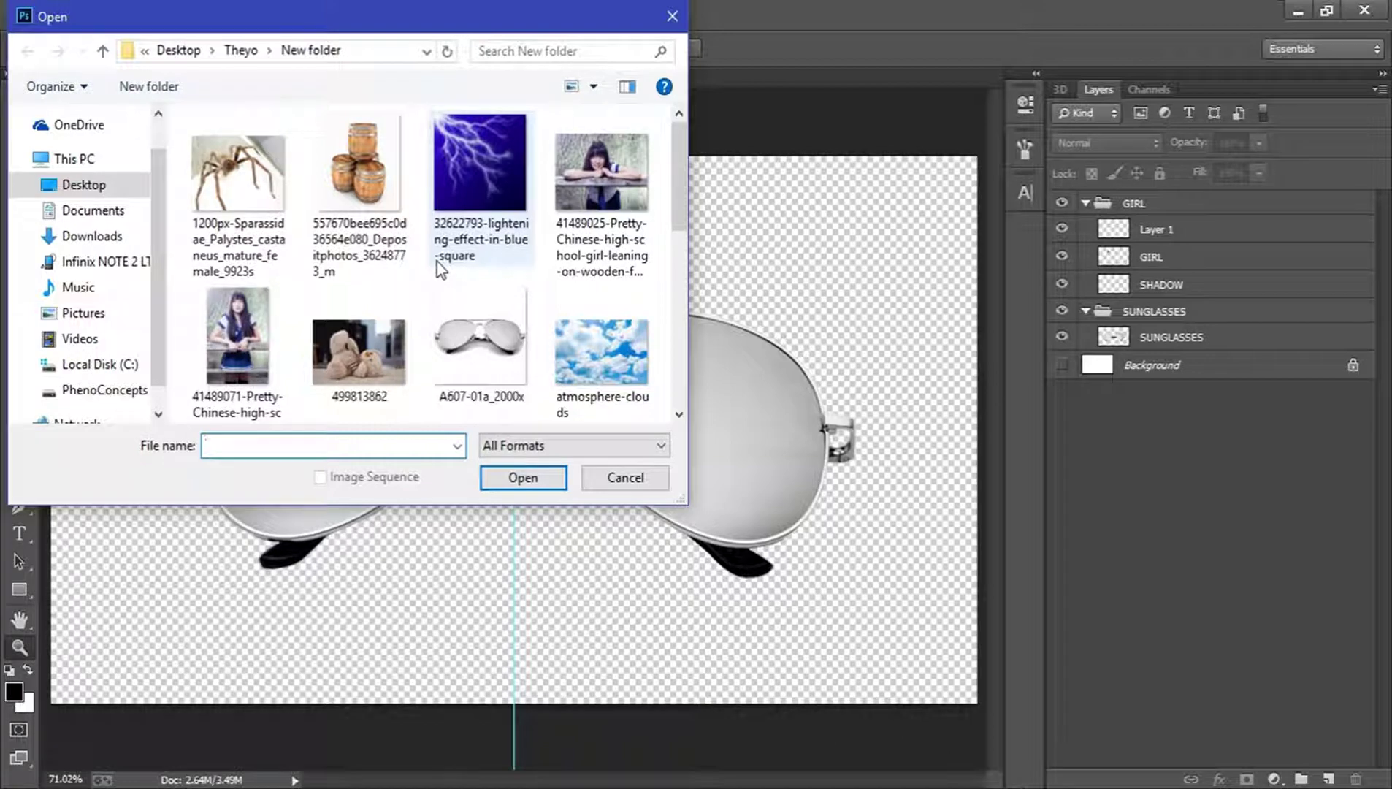
pyautogui.scroll(-5, 441, 269)
pyautogui.click(247, 180)
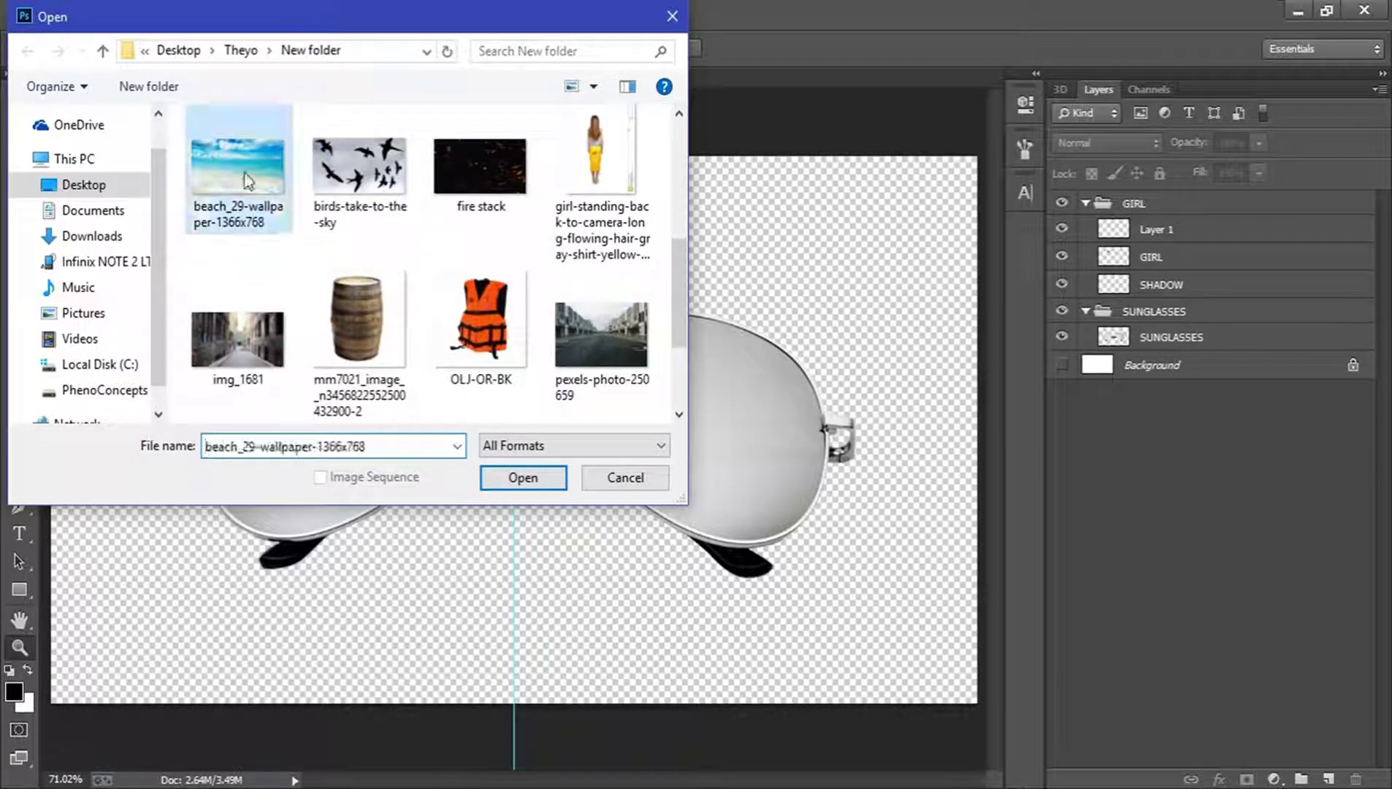
pyautogui.click(497, 478)
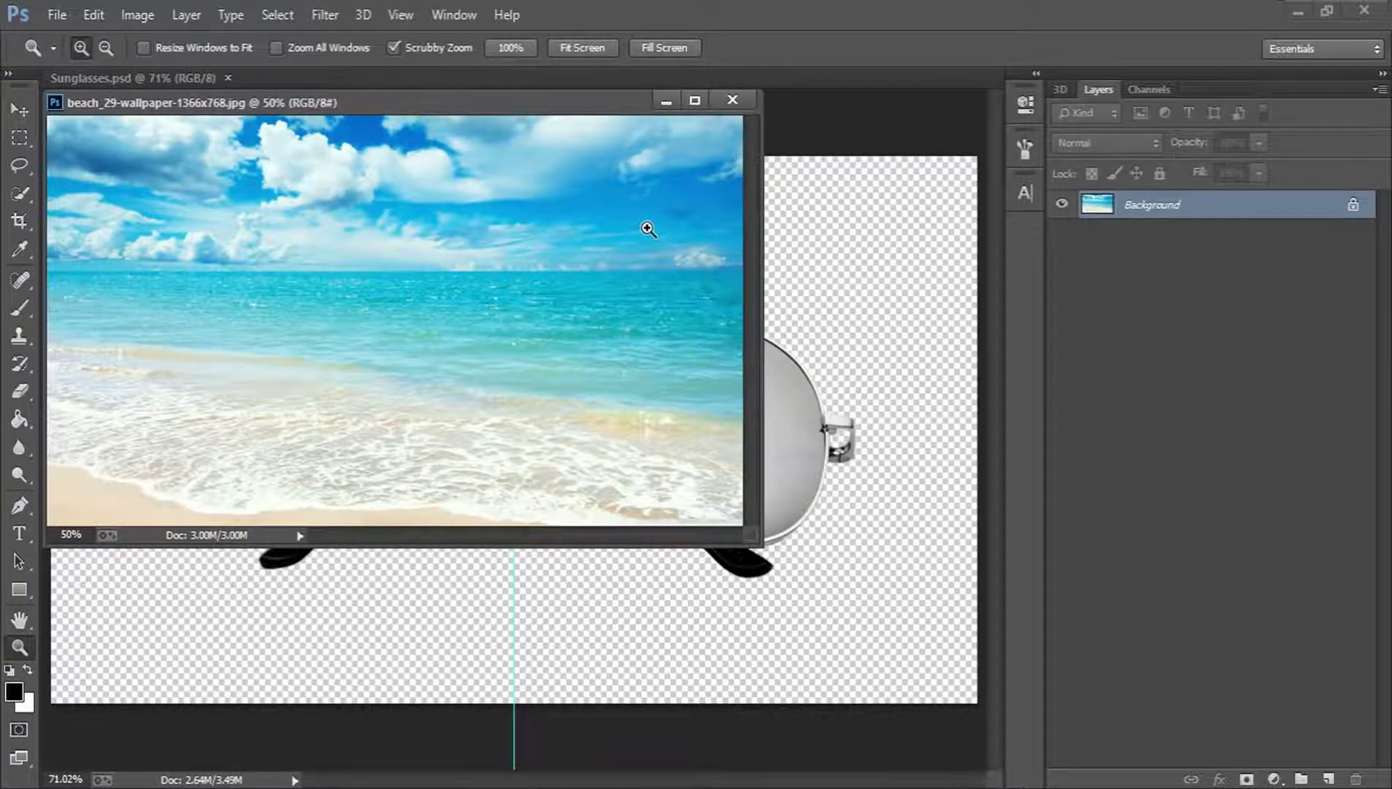
# Copy the whole beach image, close its file and paste it into Sunglasses.psd above the collapsed GIRL group
pyautogui.hotkey('ctrl', 'BackSpace')
pyautogui.hotkey('ctrl', 'w')
pyautogui.click(697, 319)
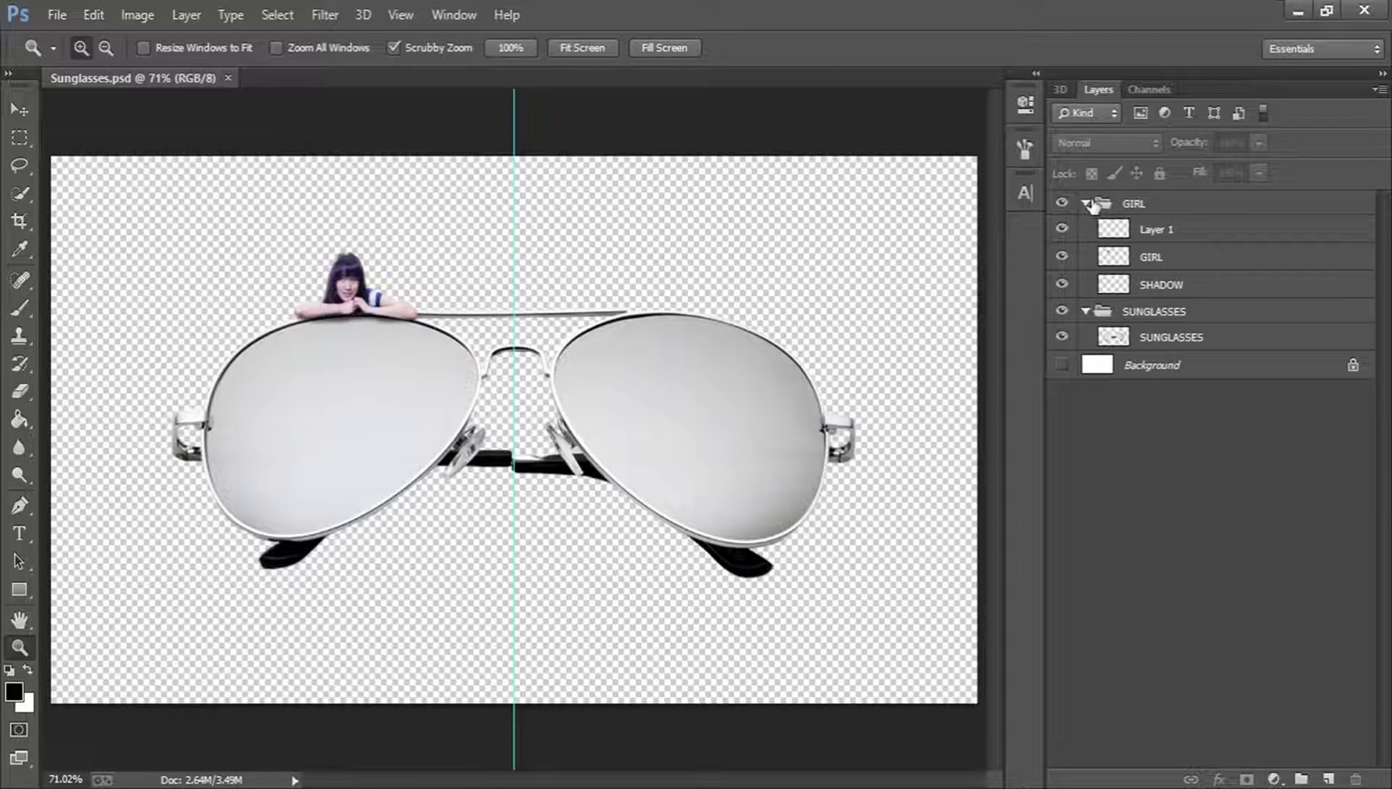
pyautogui.click(1086, 204)
pyautogui.click(1173, 207)
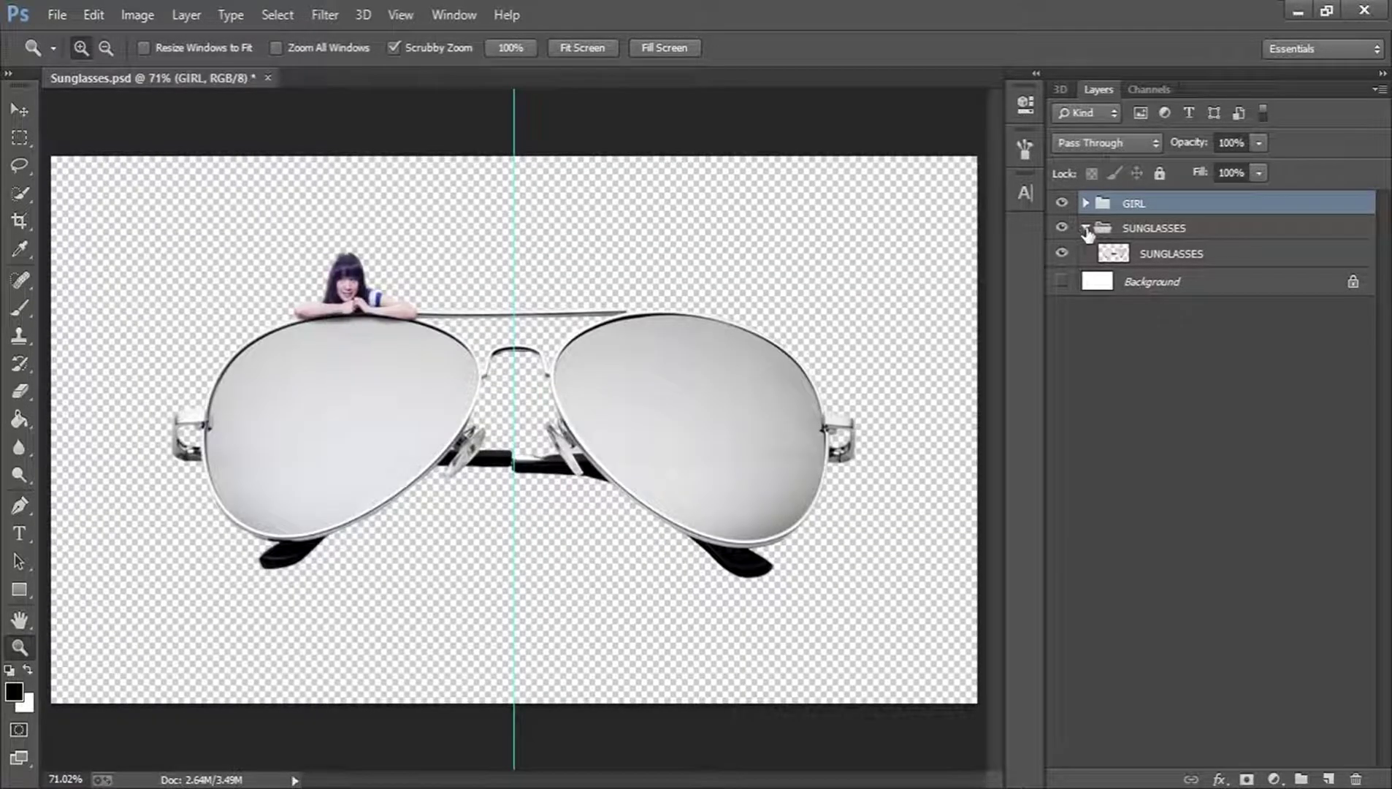
pyautogui.click(1085, 228)
pyautogui.hotkey('ctrl', 'v')
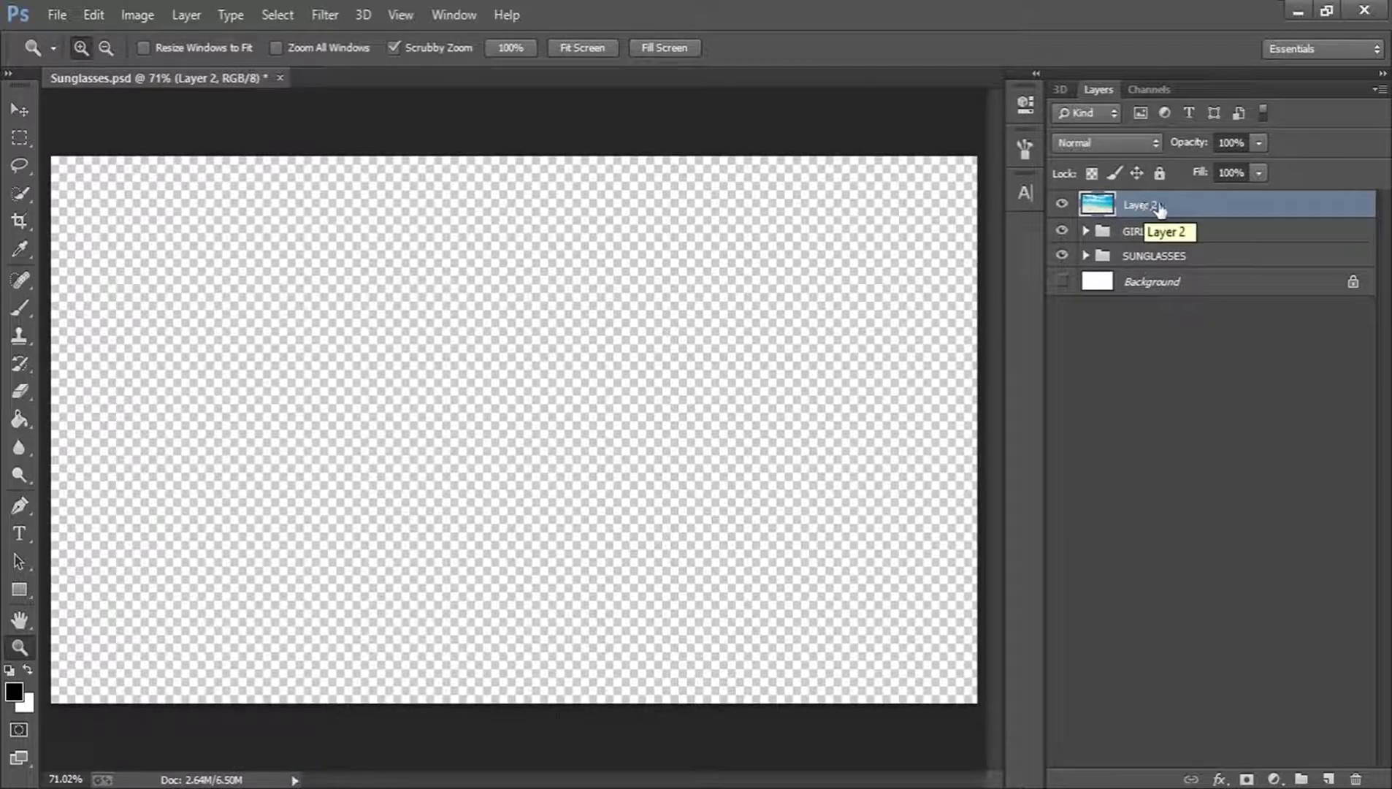
# Move the pasted beach layer into the SUNGLASSES group above the SUNGLASSES layer and hide it
pyautogui.moveTo(1145, 210); pyautogui.dragTo(1220, 248)
pyautogui.click(1085, 228)
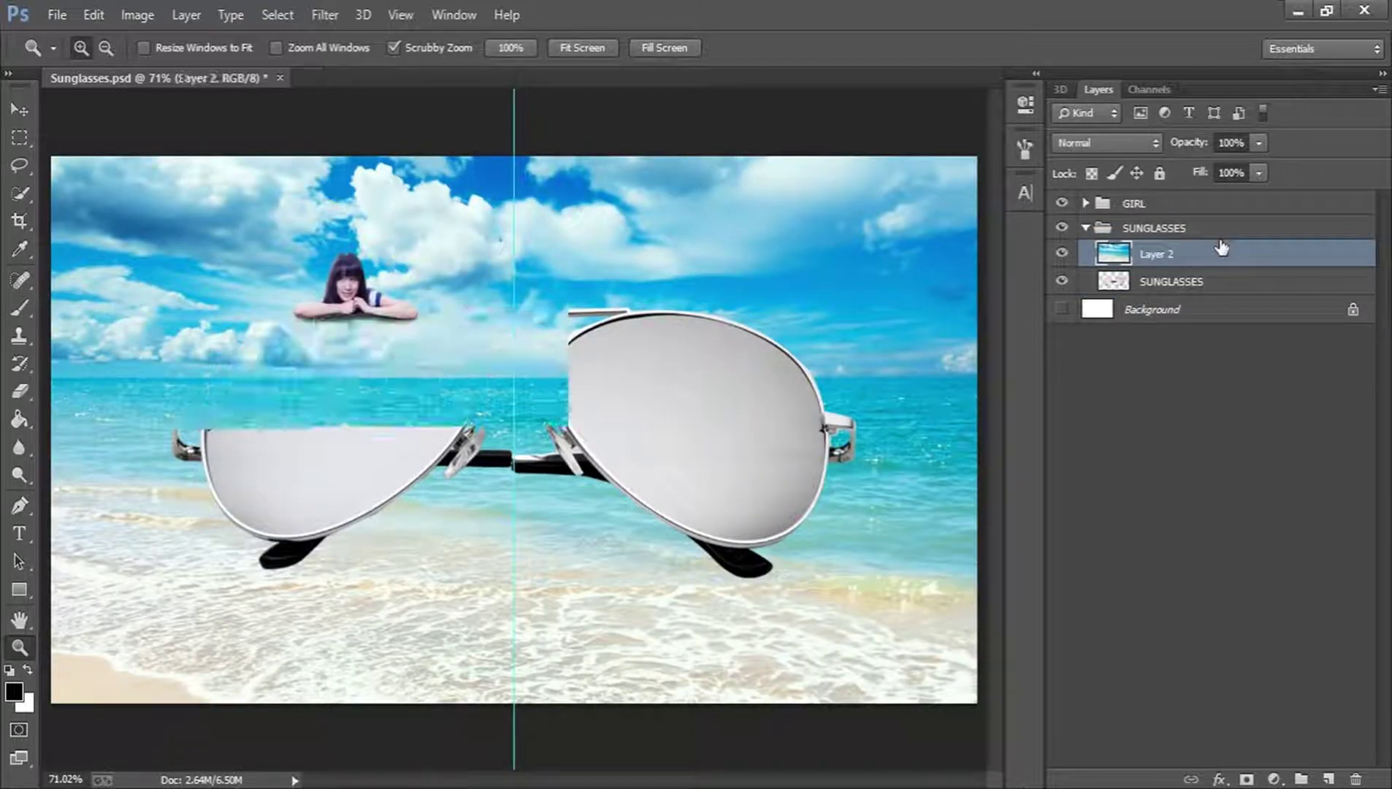
pyautogui.click(1062, 253)
pyautogui.moveTo(224, 422); pyautogui.dragTo(310, 428)
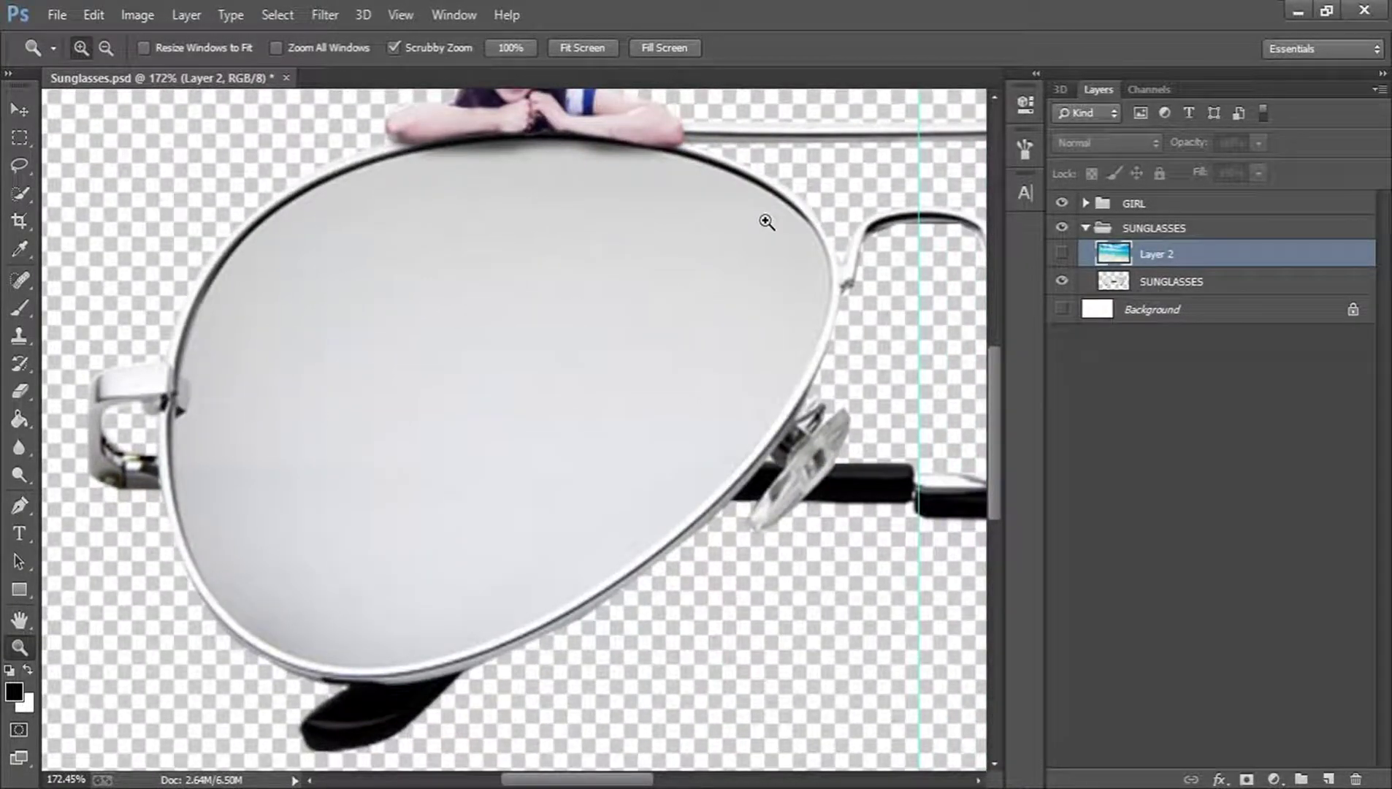
pyautogui.click(1177, 282)
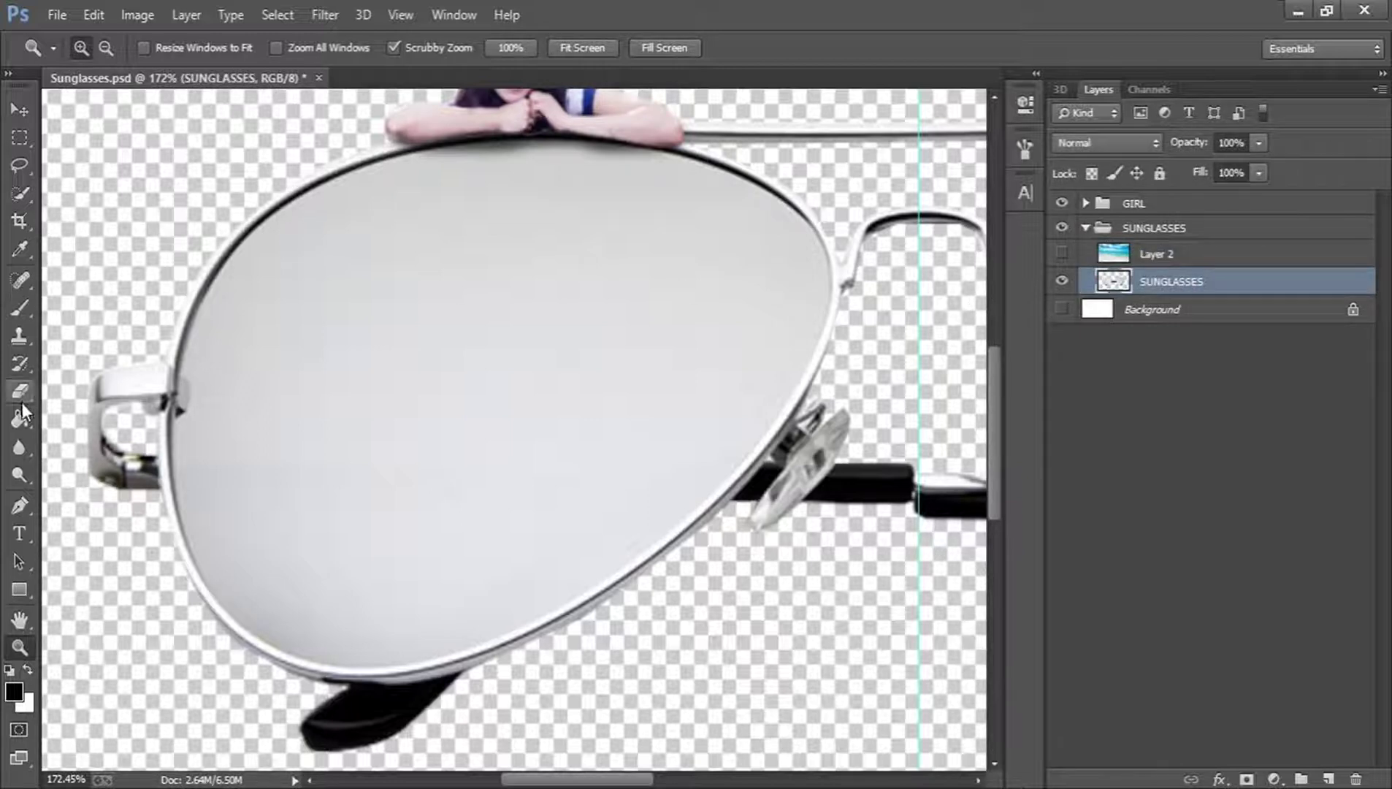
pyautogui.click(27, 189)
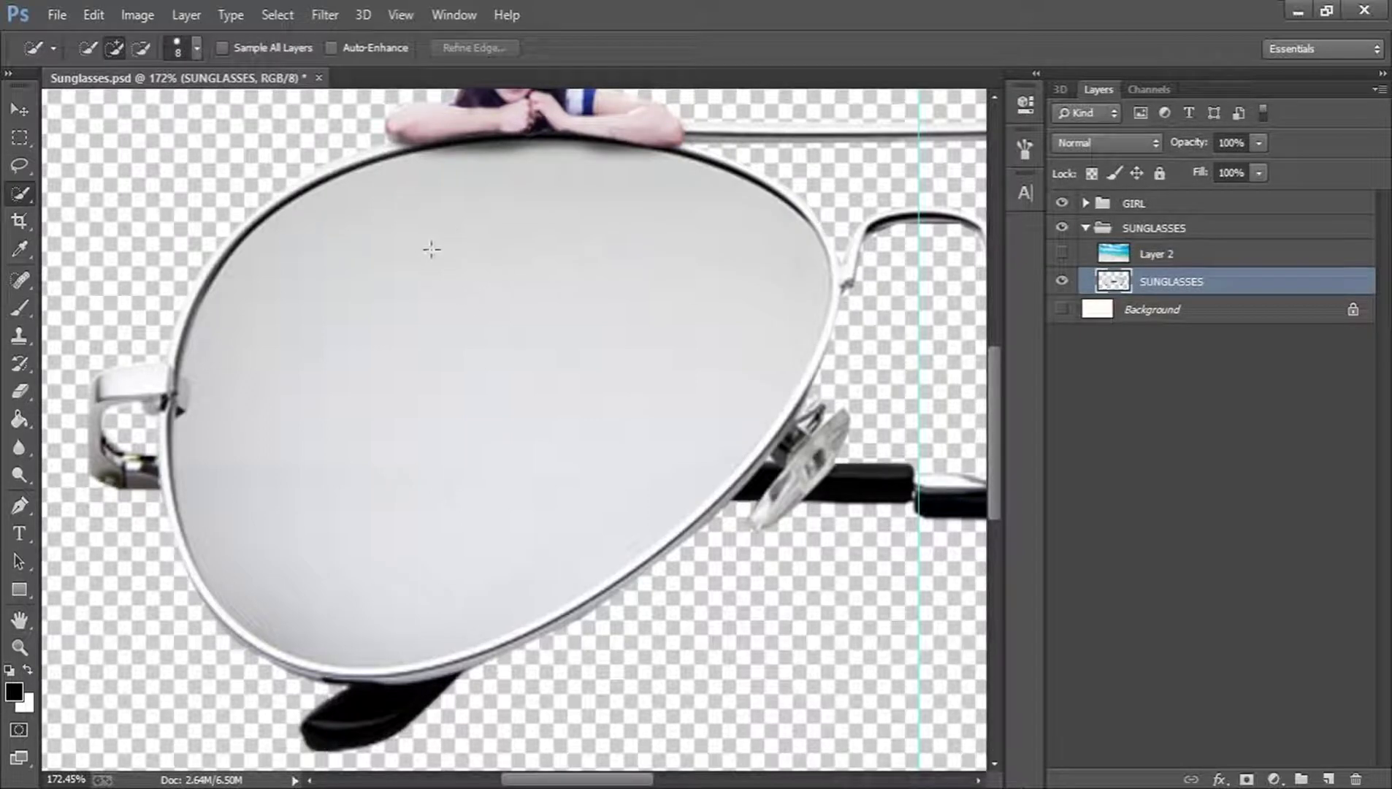
pyautogui.moveTo(368, 288); pyautogui.dragTo(460, 238)
pyautogui.click(411, 210)
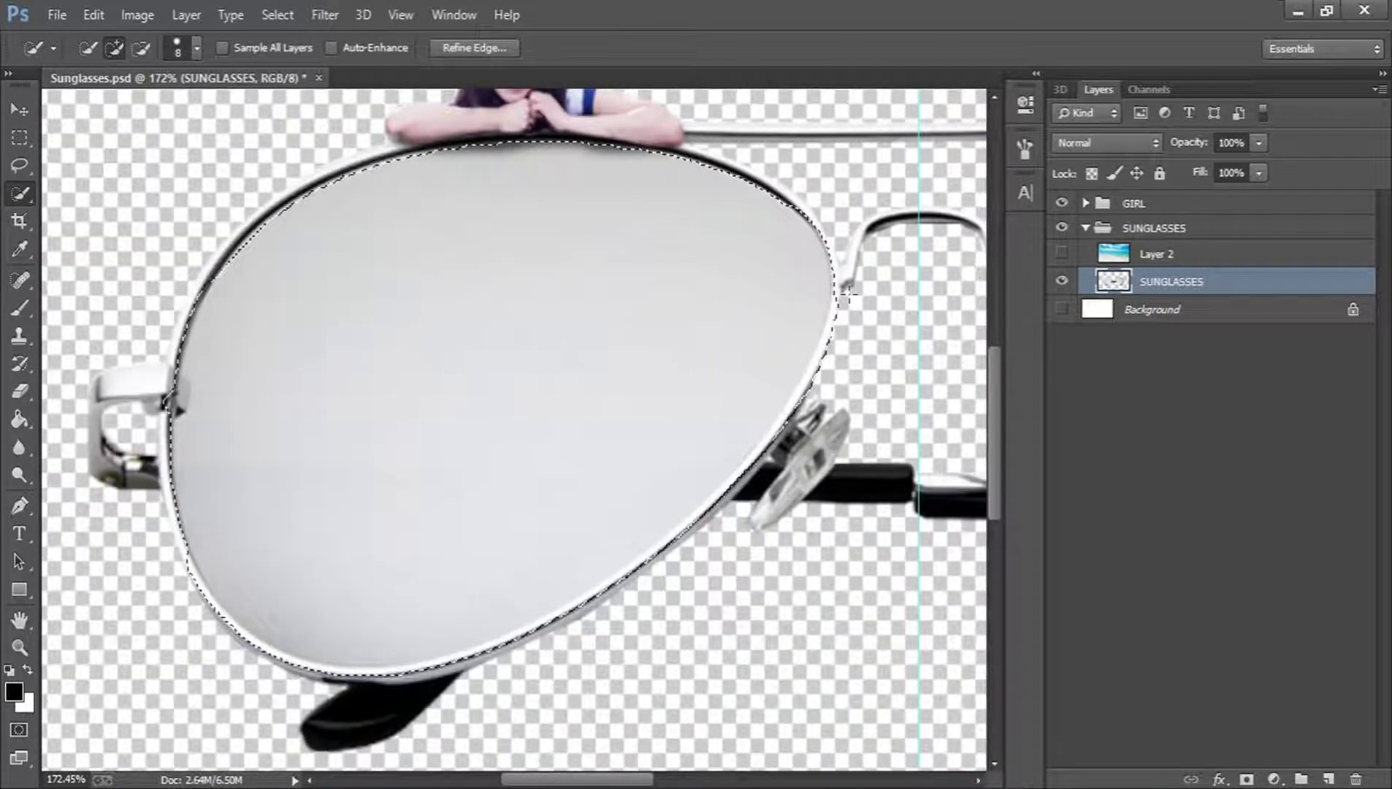
pyautogui.press('alt')
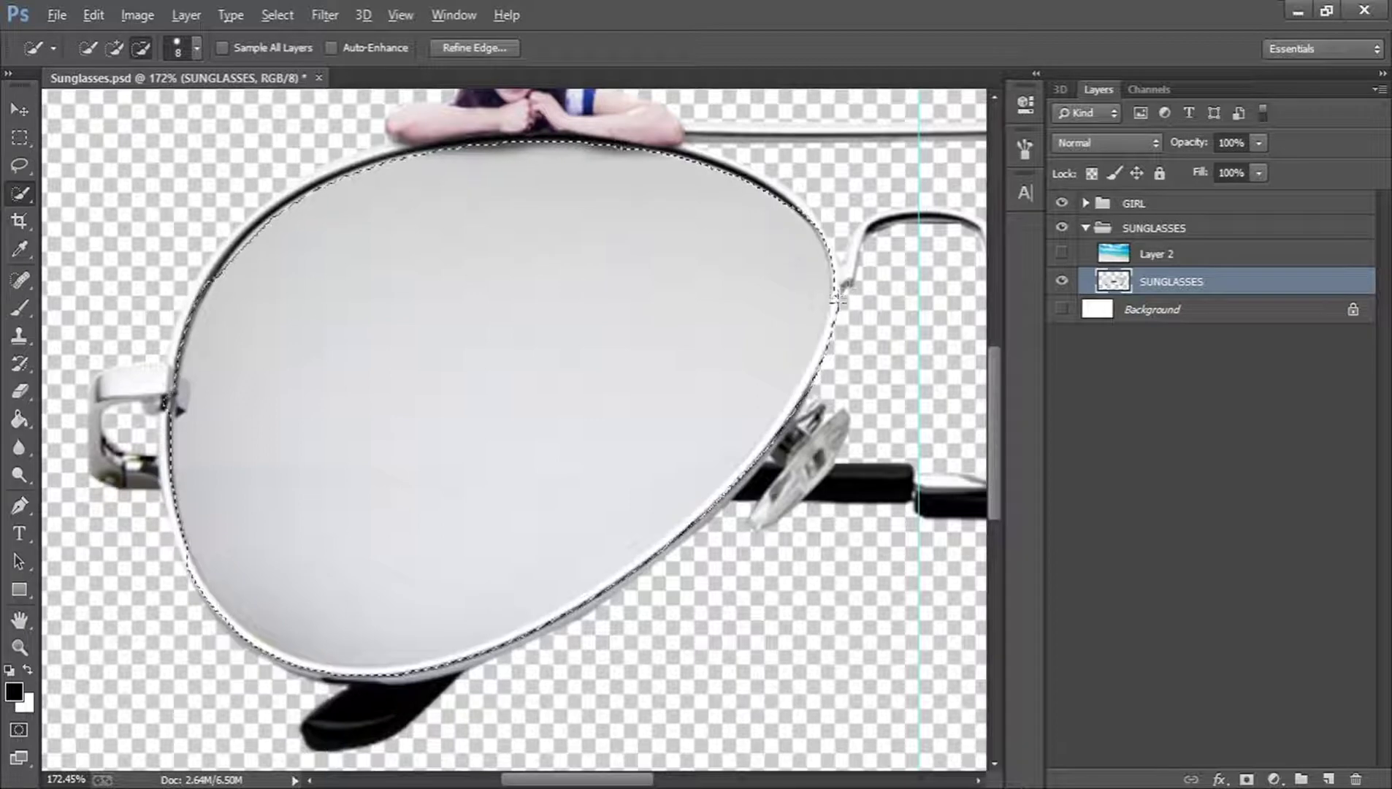
pyautogui.moveTo(839, 310)
pyautogui.mouseDown()
pyautogui.moveTo(808, 393)
pyautogui.moveTo(716, 511)
pyautogui.moveTo(656, 543)
pyautogui.moveTo(608, 595)
pyautogui.moveTo(557, 608)
pyautogui.moveTo(513, 650)
pyautogui.moveTo(386, 671)
pyautogui.mouseUp()
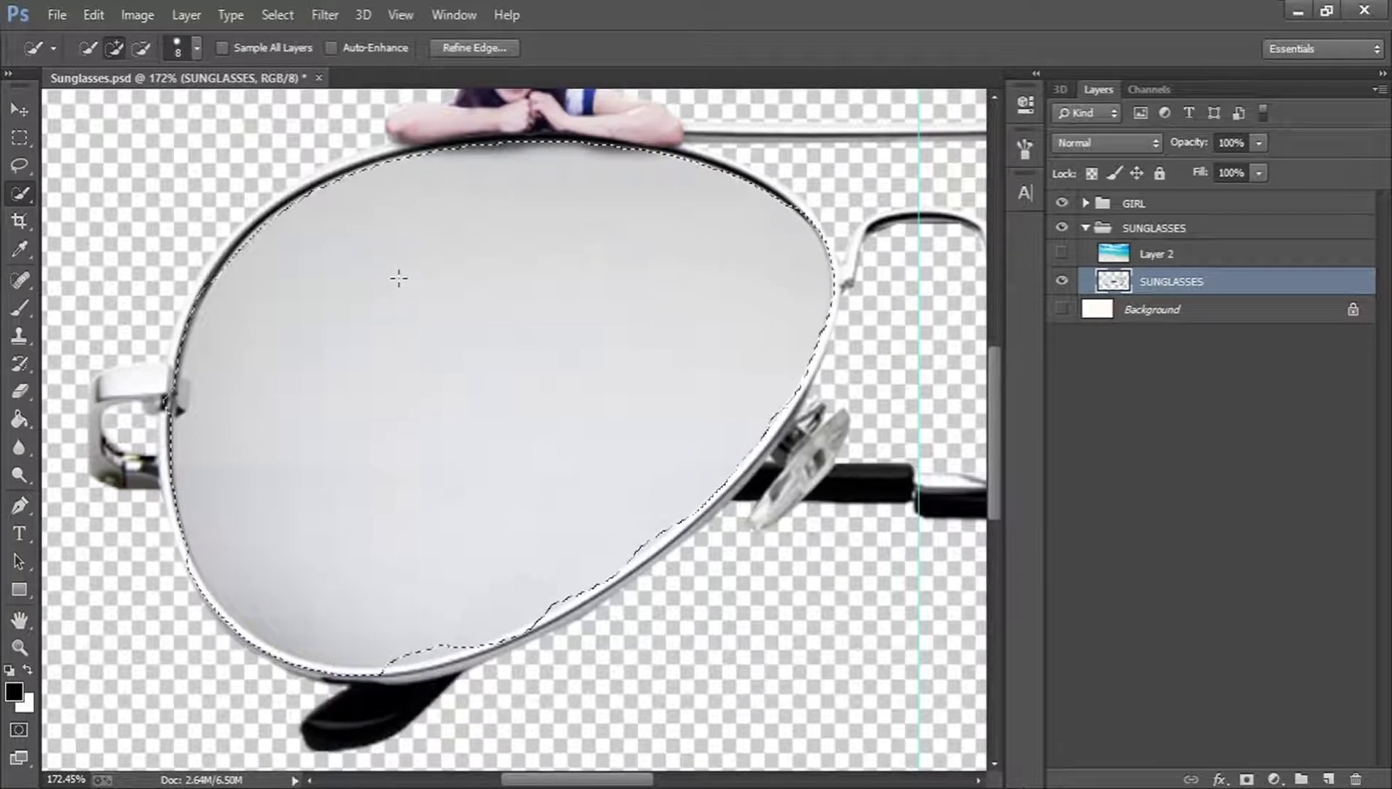
pyautogui.hotkey('ctrl', 'd')
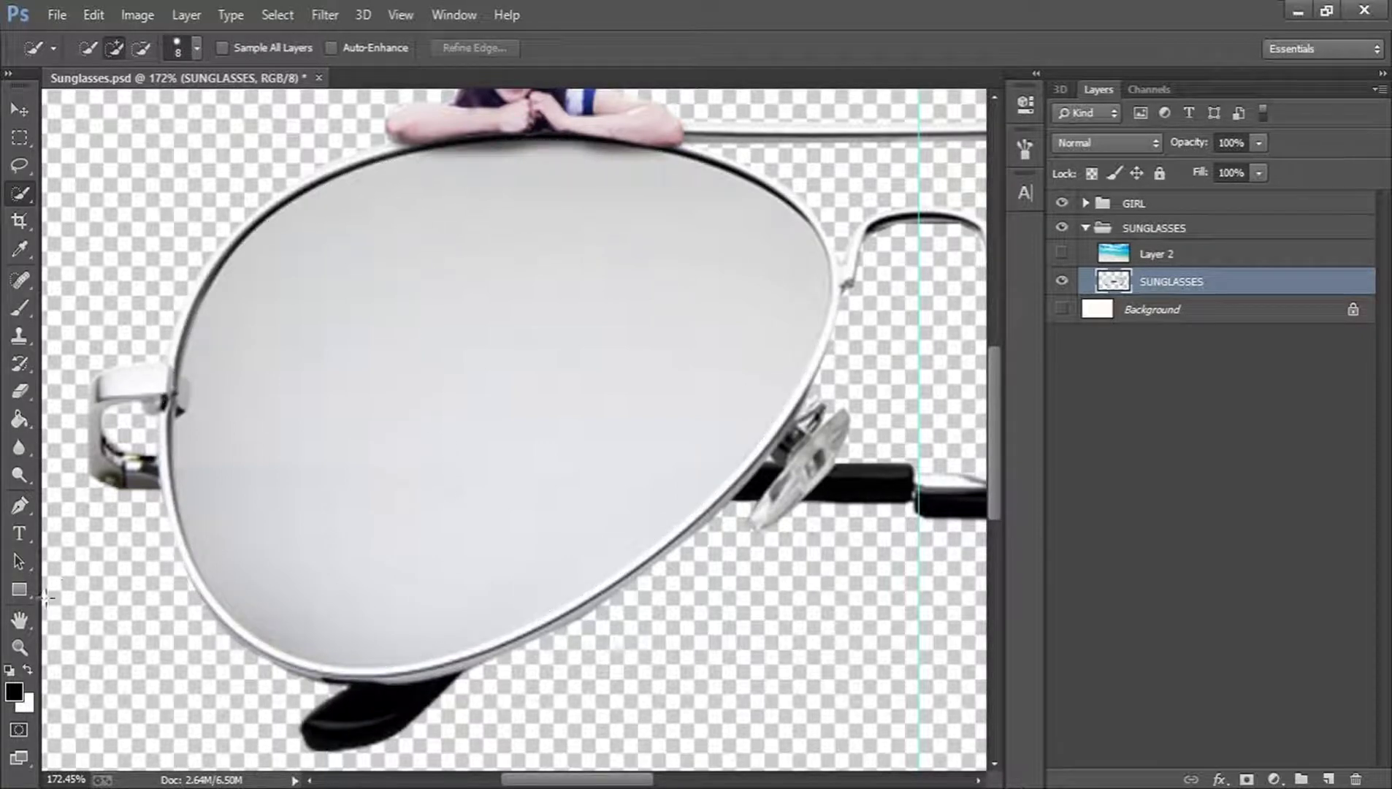
# Trace the left lens's inner edge with the Pen tool as a path, from its outer side over the top and down the nose side
pyautogui.click(21, 647)
pyautogui.click(15, 503)
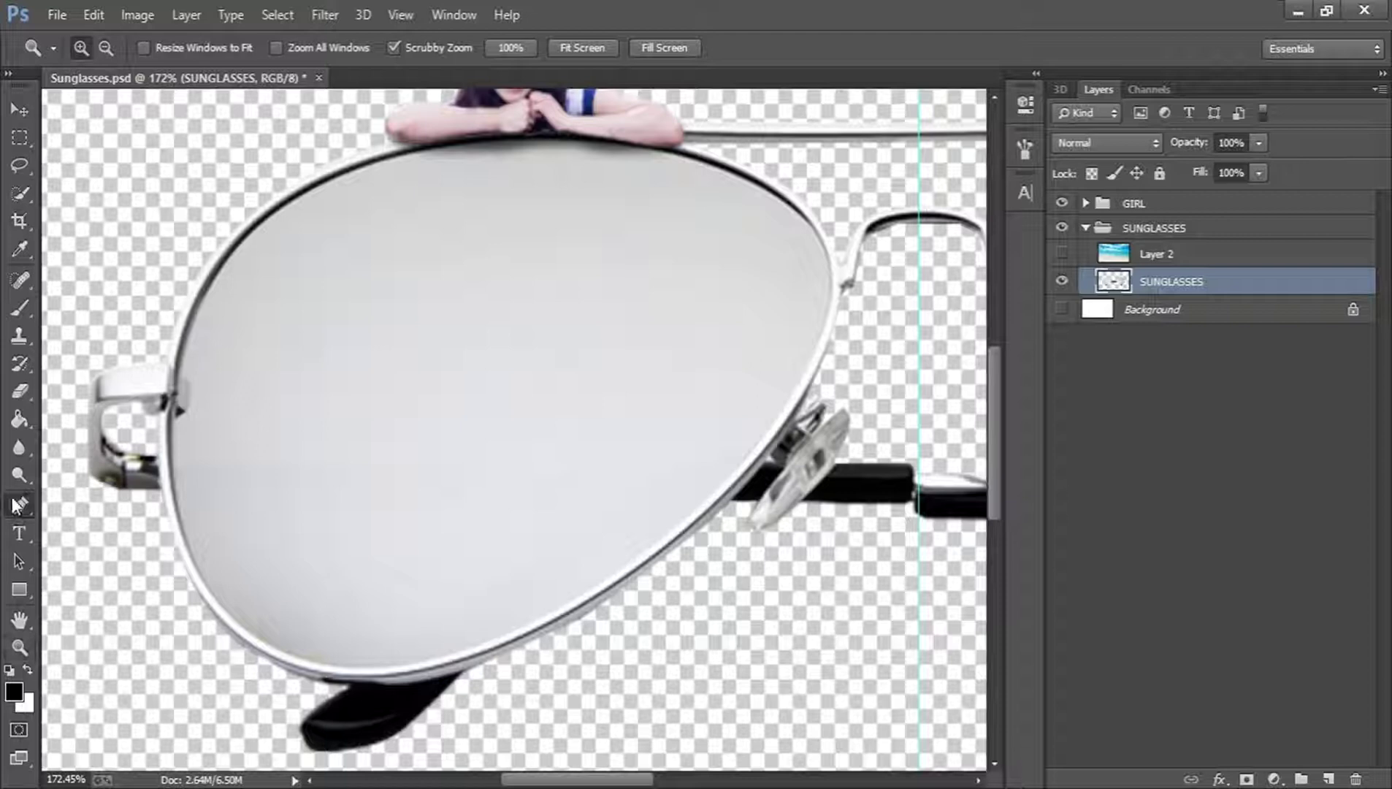
pyautogui.click(170, 450)
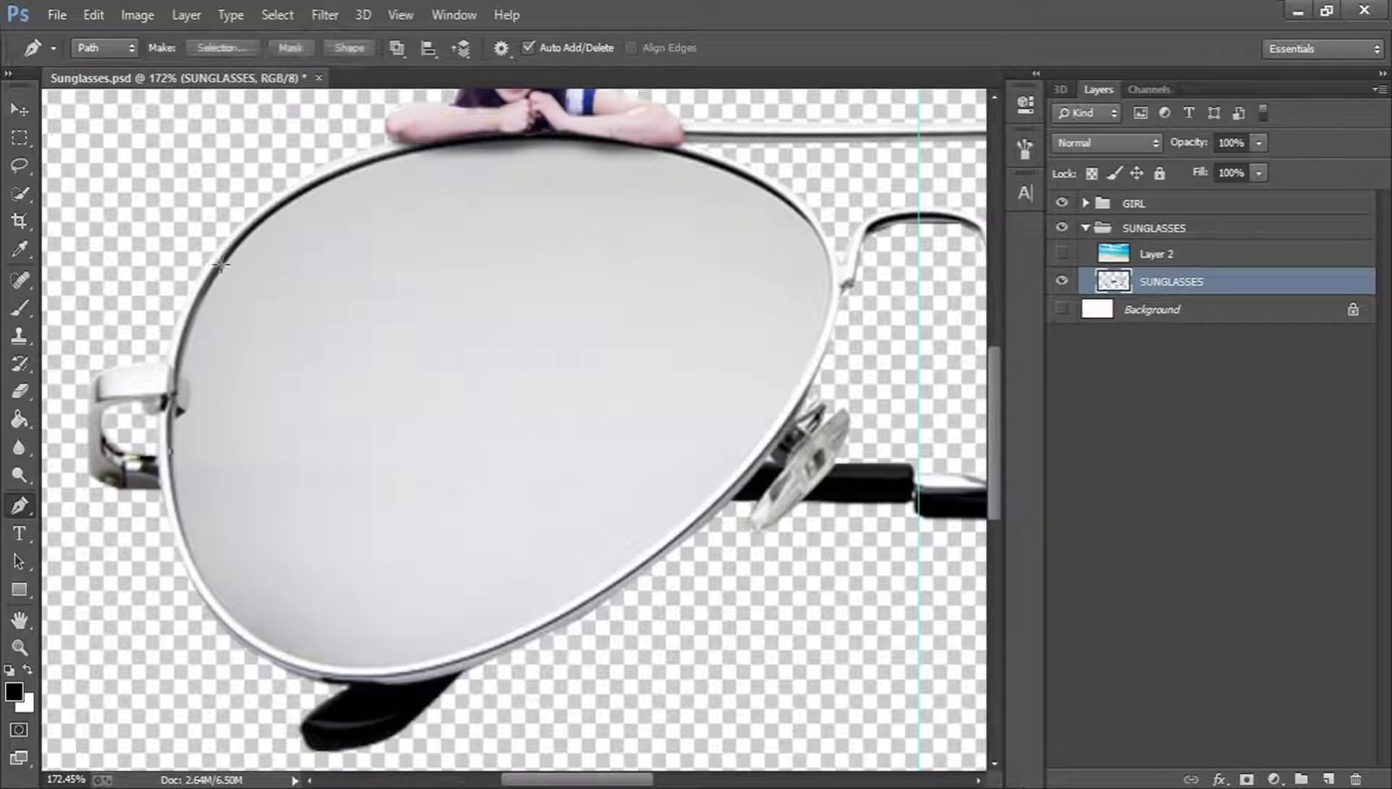
pyautogui.moveTo(221, 264); pyautogui.dragTo(257, 226)
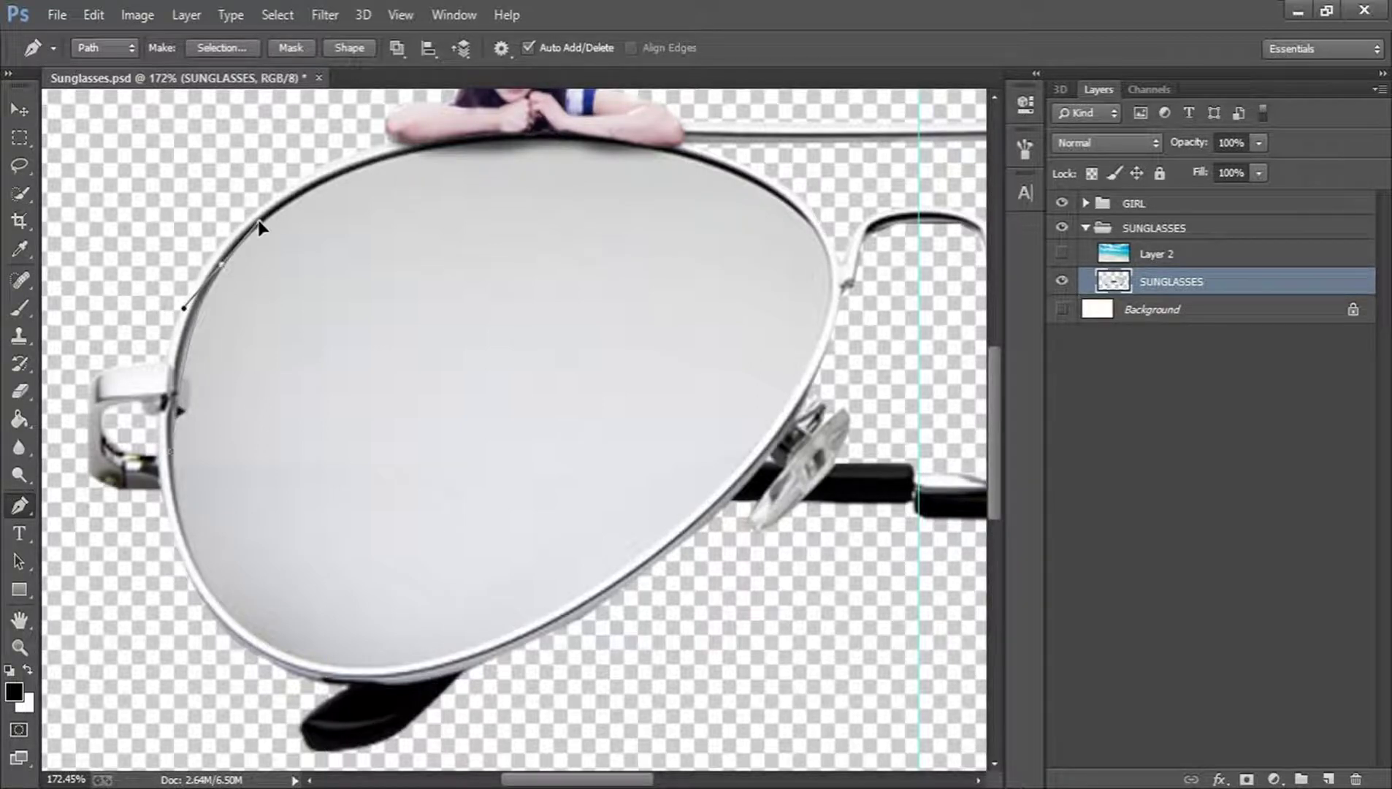
pyautogui.moveTo(486, 142); pyautogui.dragTo(620, 146)
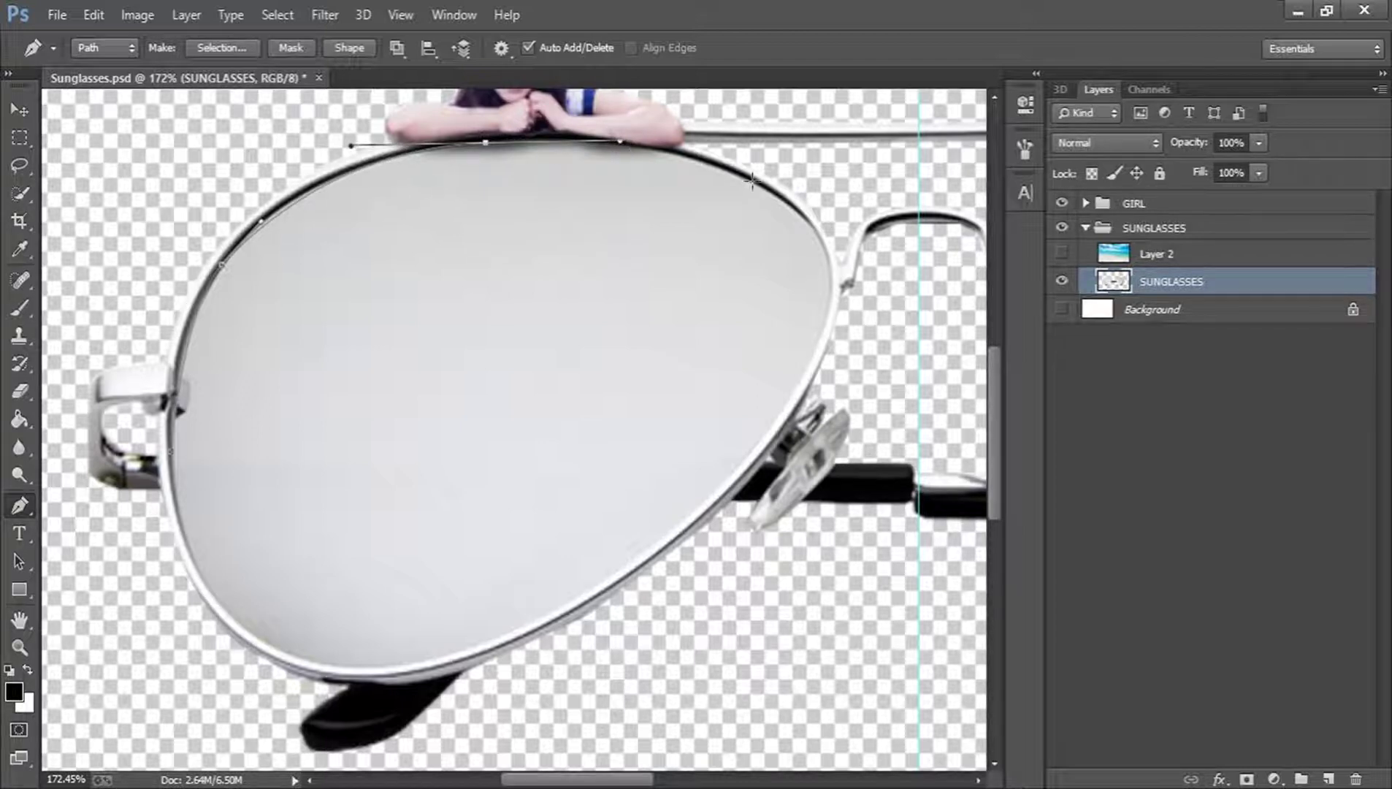
pyautogui.moveTo(758, 184); pyautogui.dragTo(796, 215)
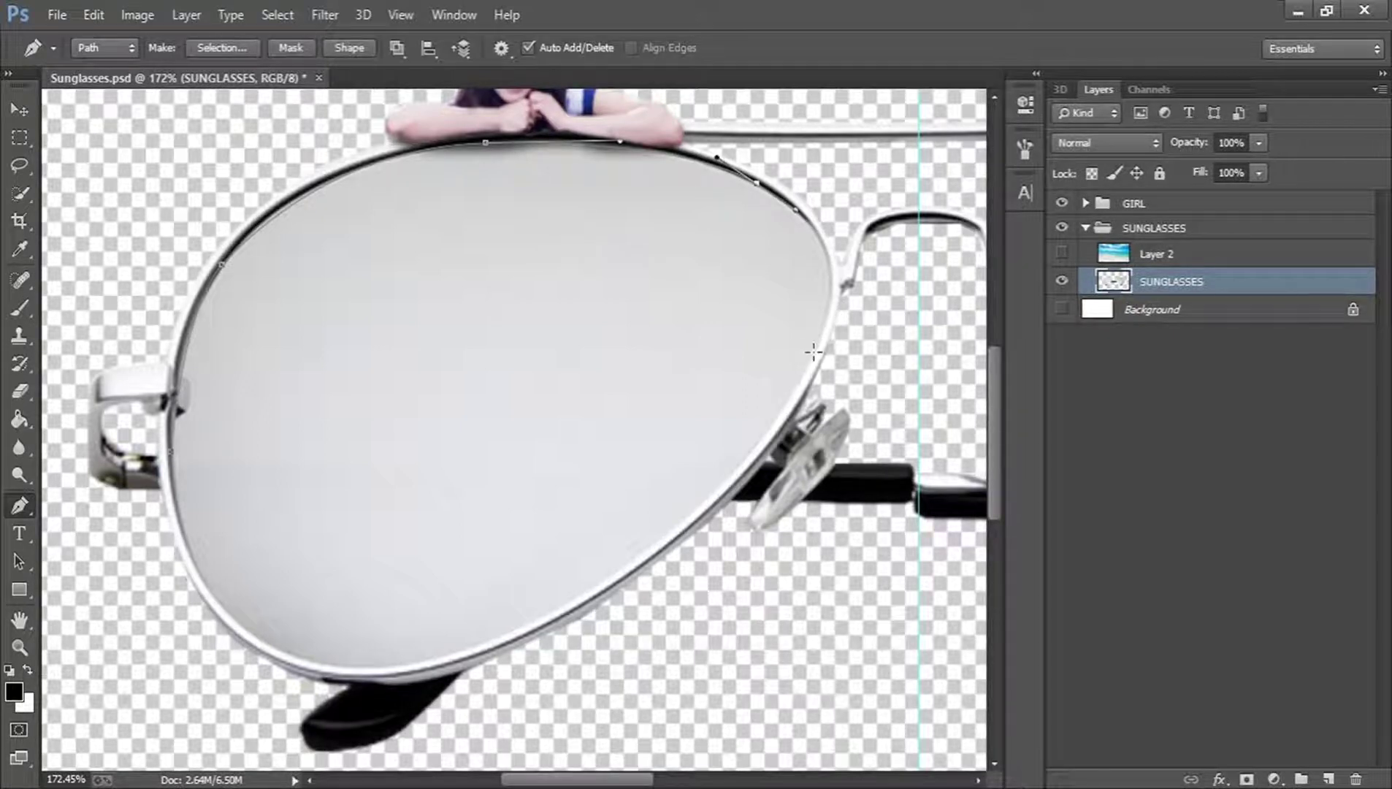
pyautogui.moveTo(819, 336); pyautogui.dragTo(780, 427)
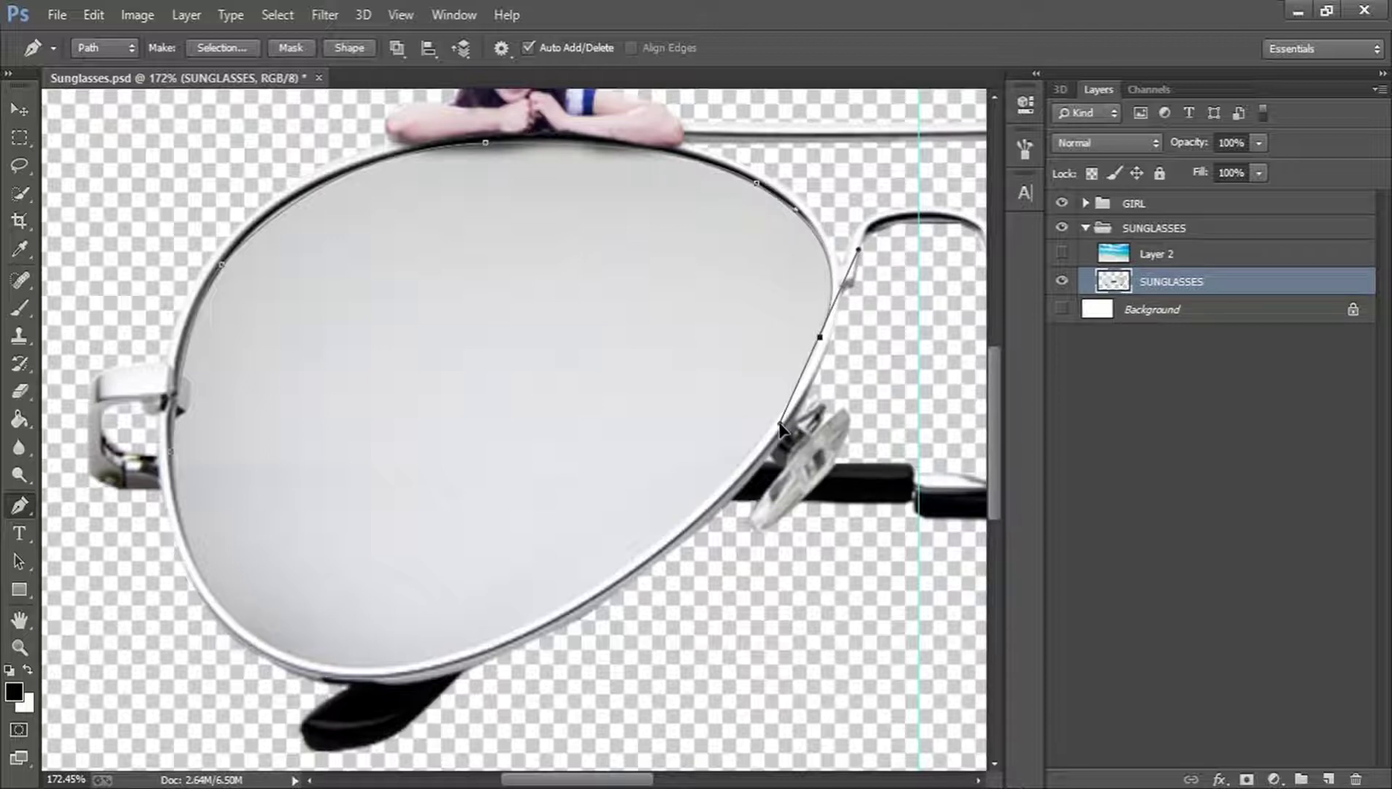
pyautogui.moveTo(780, 430); pyautogui.dragTo(779, 421)
# Continue the pen path along the left lens's lower inner edge and up its outer side, closing it at the starting point
pyautogui.moveTo(655, 540); pyautogui.dragTo(565, 604)
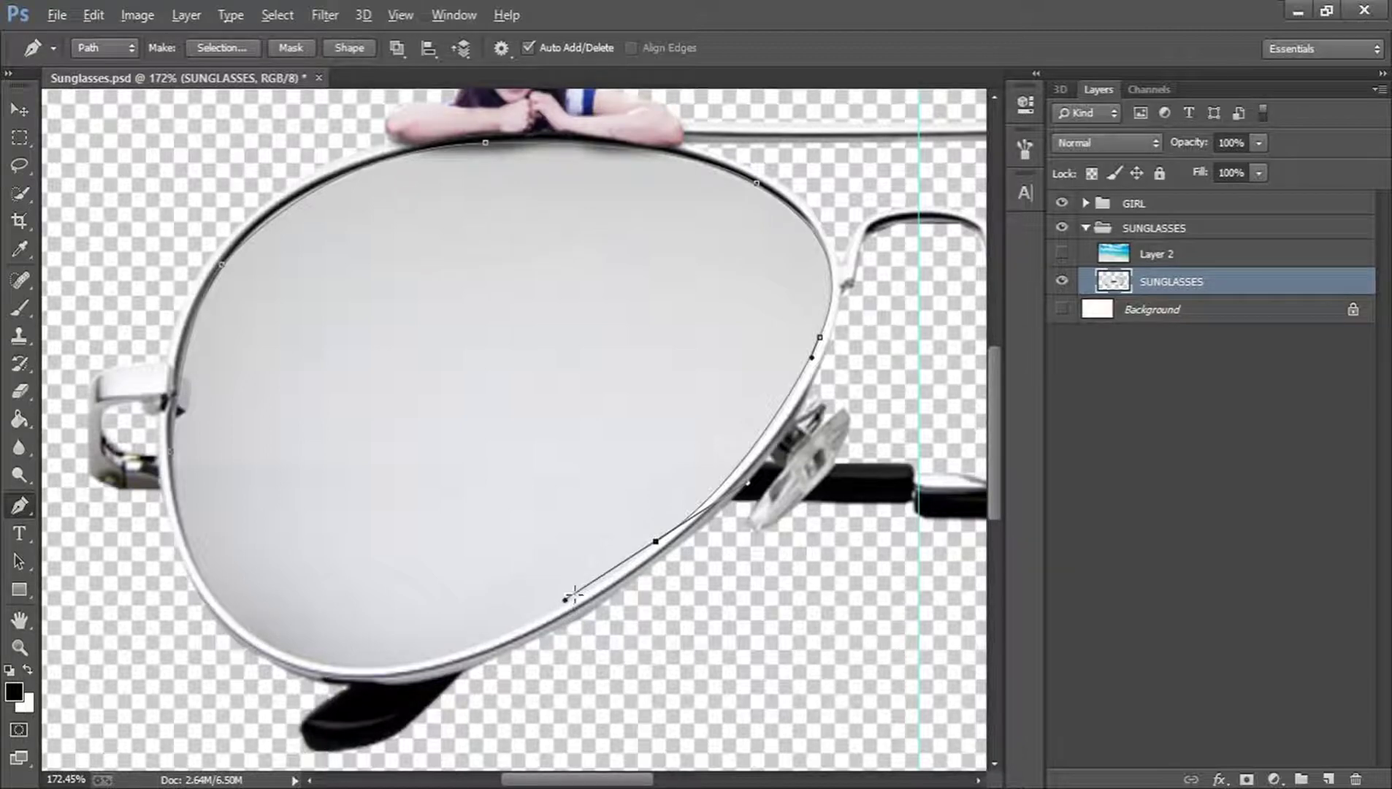
pyautogui.click(574, 594)
pyautogui.hotkey('ctrl', 'z')
pyautogui.moveTo(436, 659); pyautogui.dragTo(366, 670)
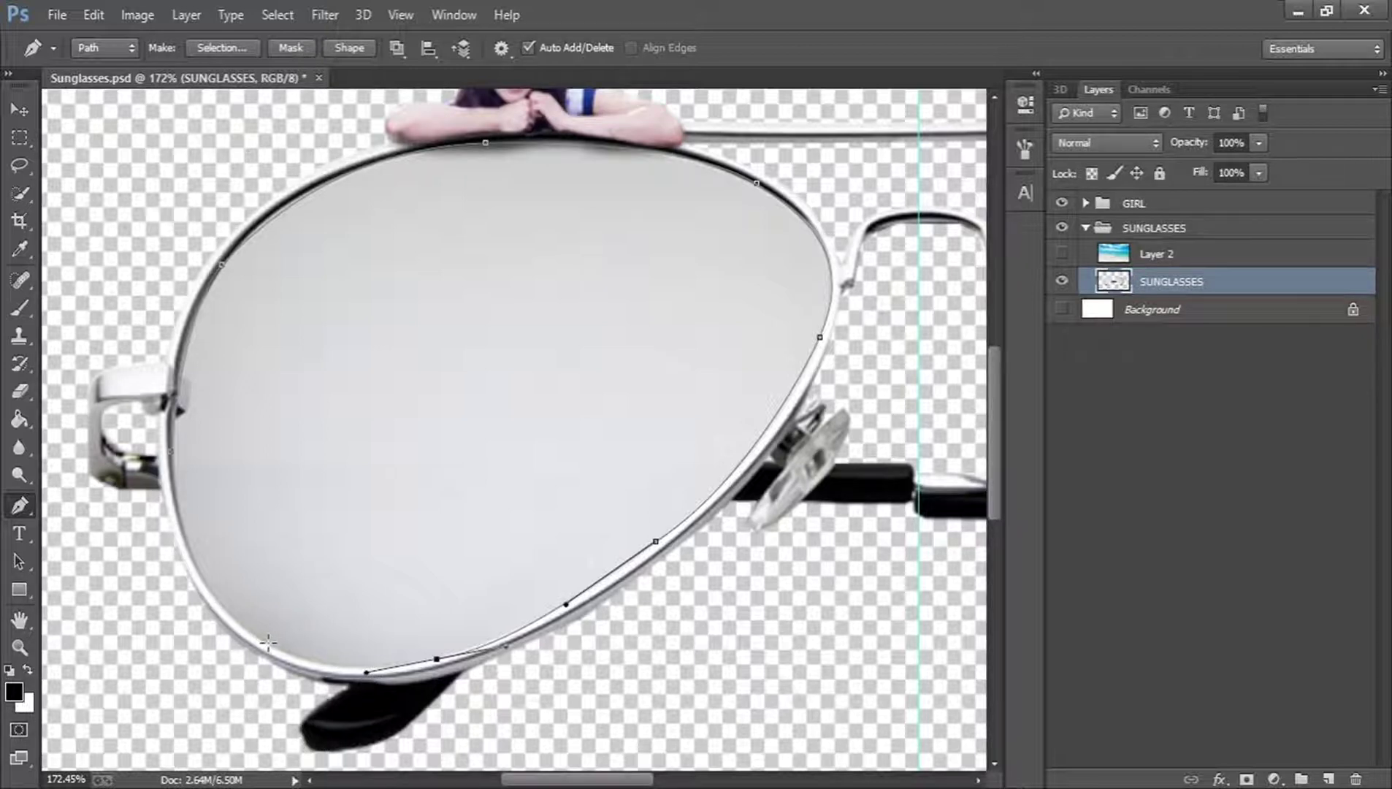
pyautogui.moveTo(267, 641); pyautogui.dragTo(217, 613)
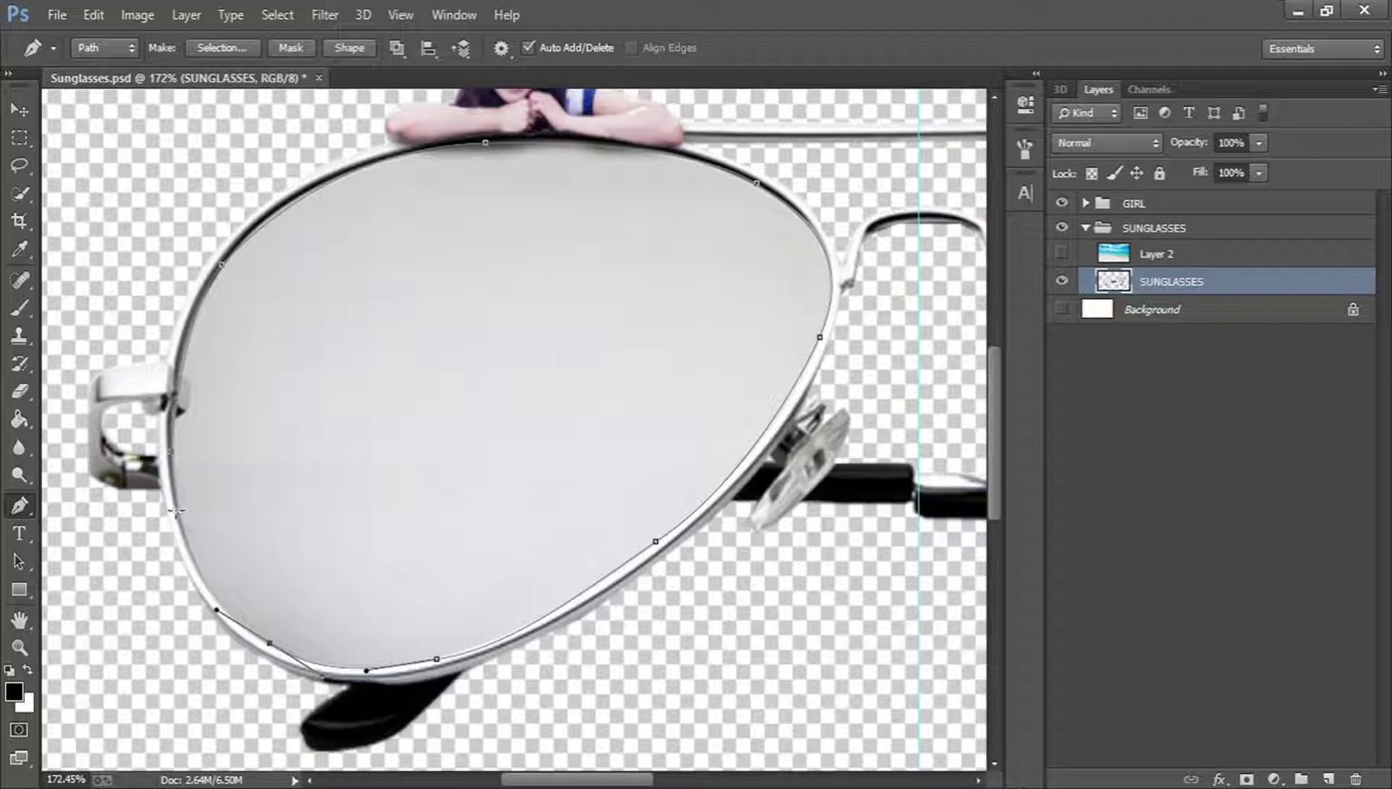
pyautogui.moveTo(177, 511); pyautogui.dragTo(168, 454)
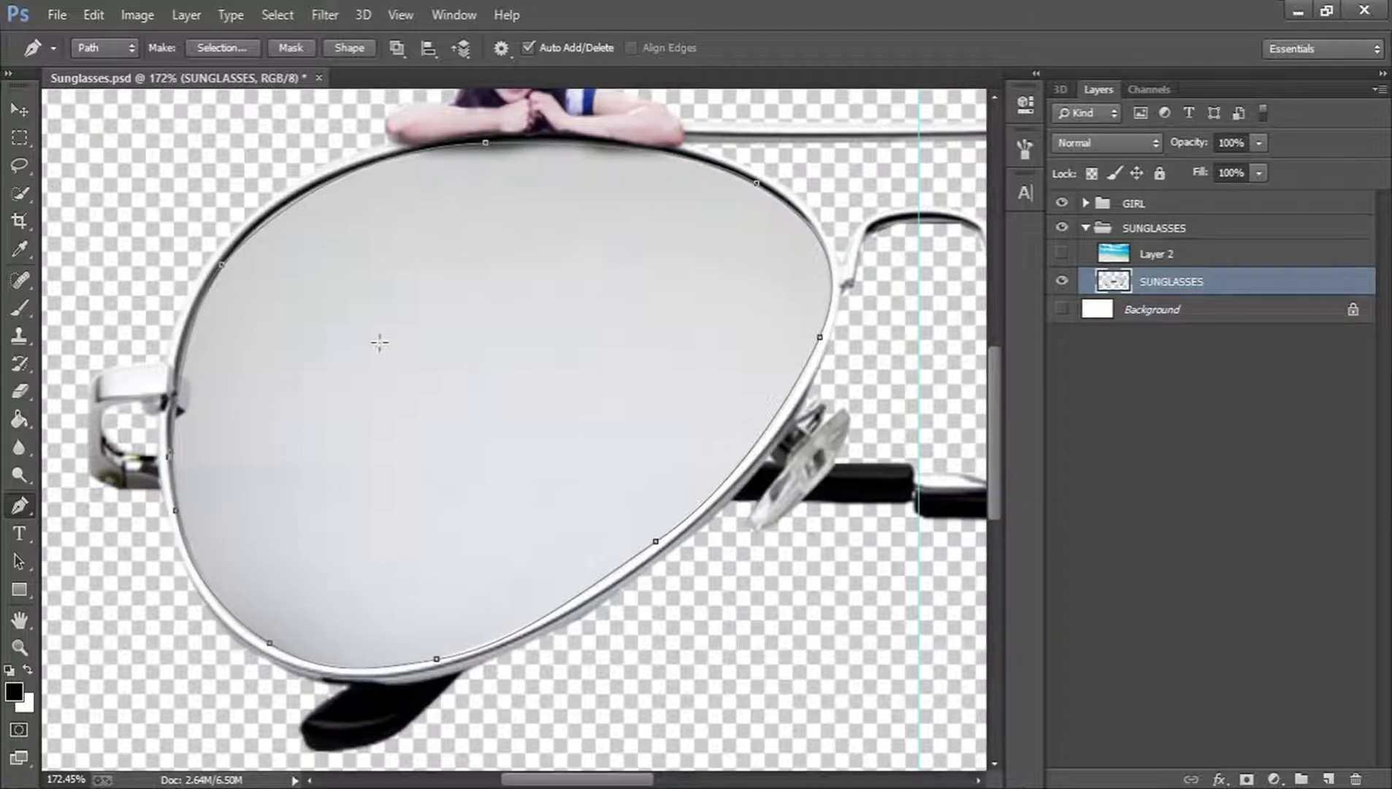
# Make a new anti-aliased selection with 0 px feather from the path and hide the left lens with an inverted mask on the SUNGLASSES layer
pyautogui.rightClick(376, 339)
pyautogui.click(497, 367)
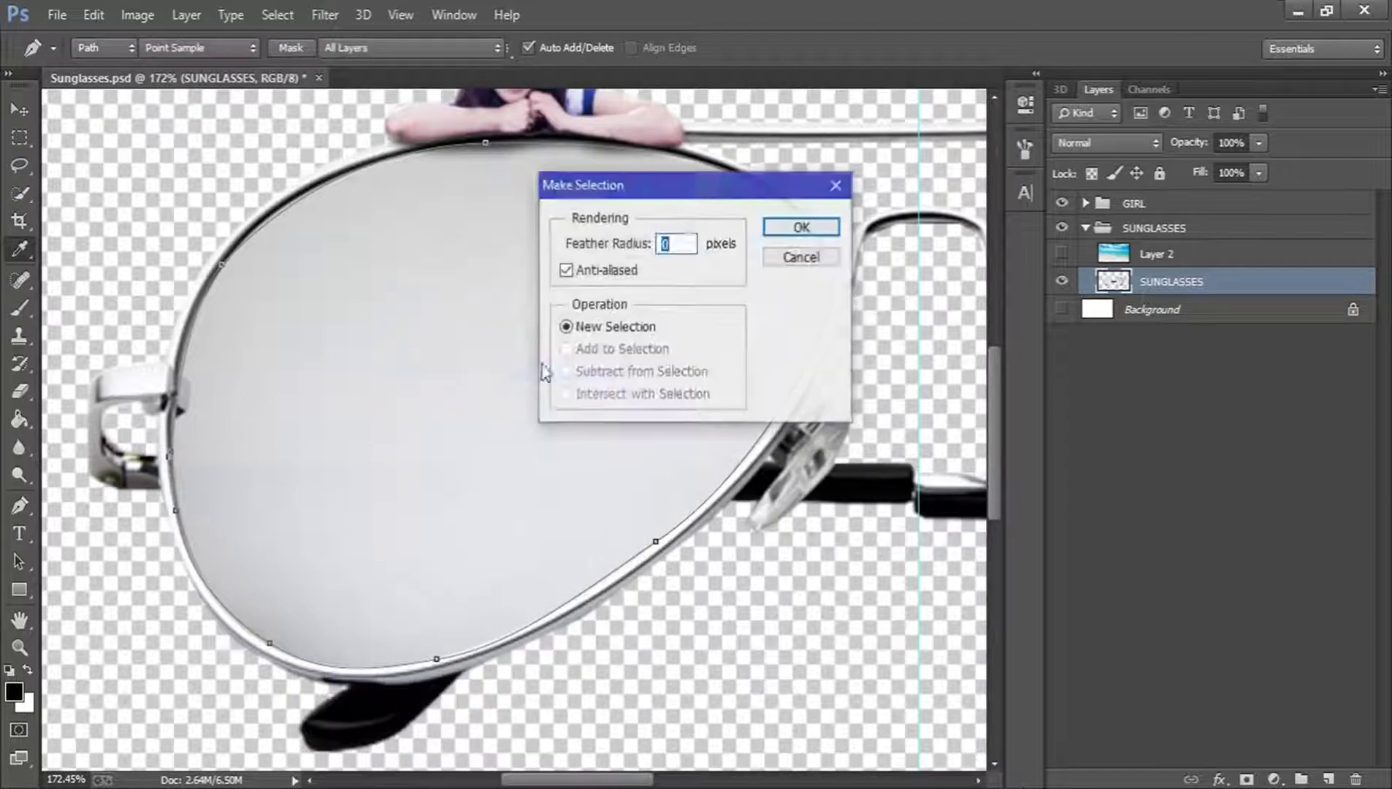
pyautogui.click(780, 232)
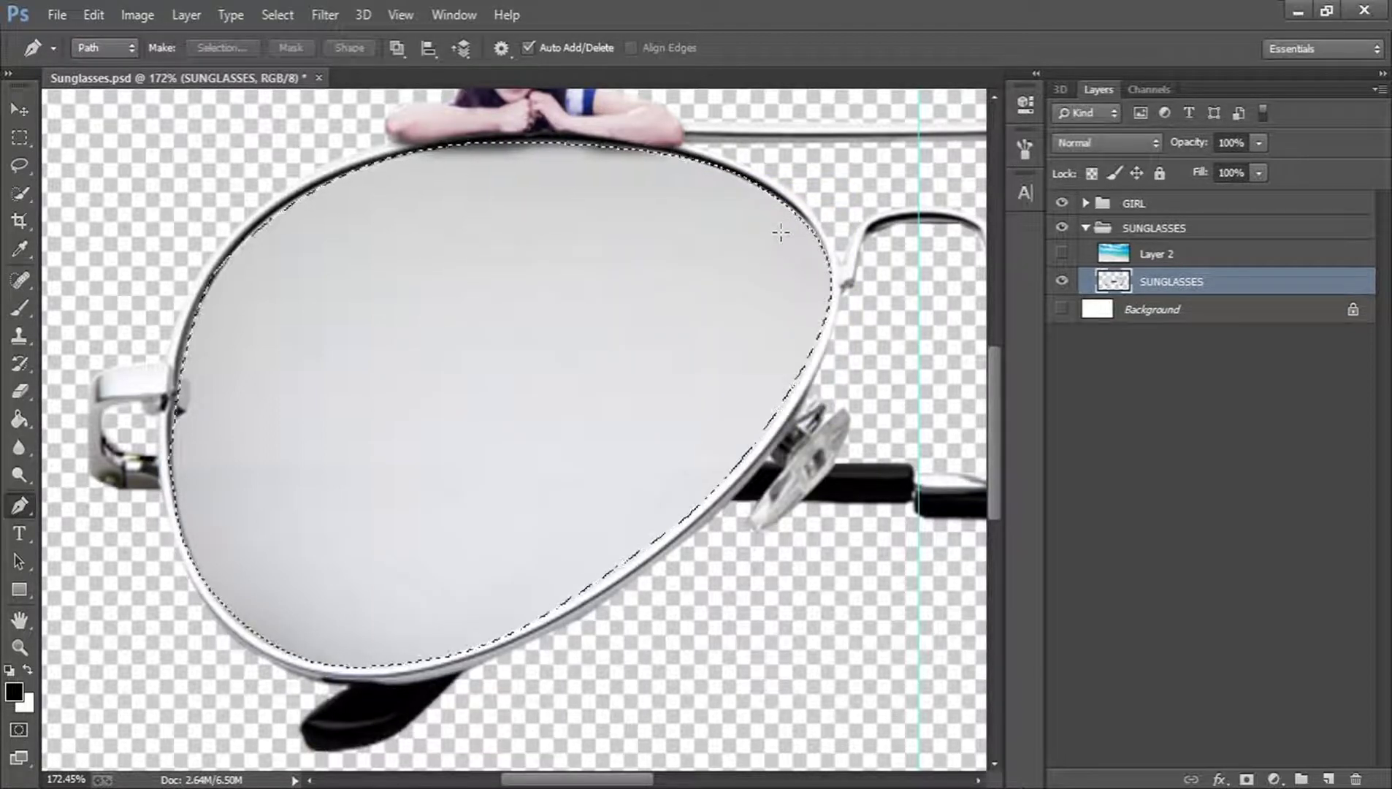
pyautogui.click(1248, 778)
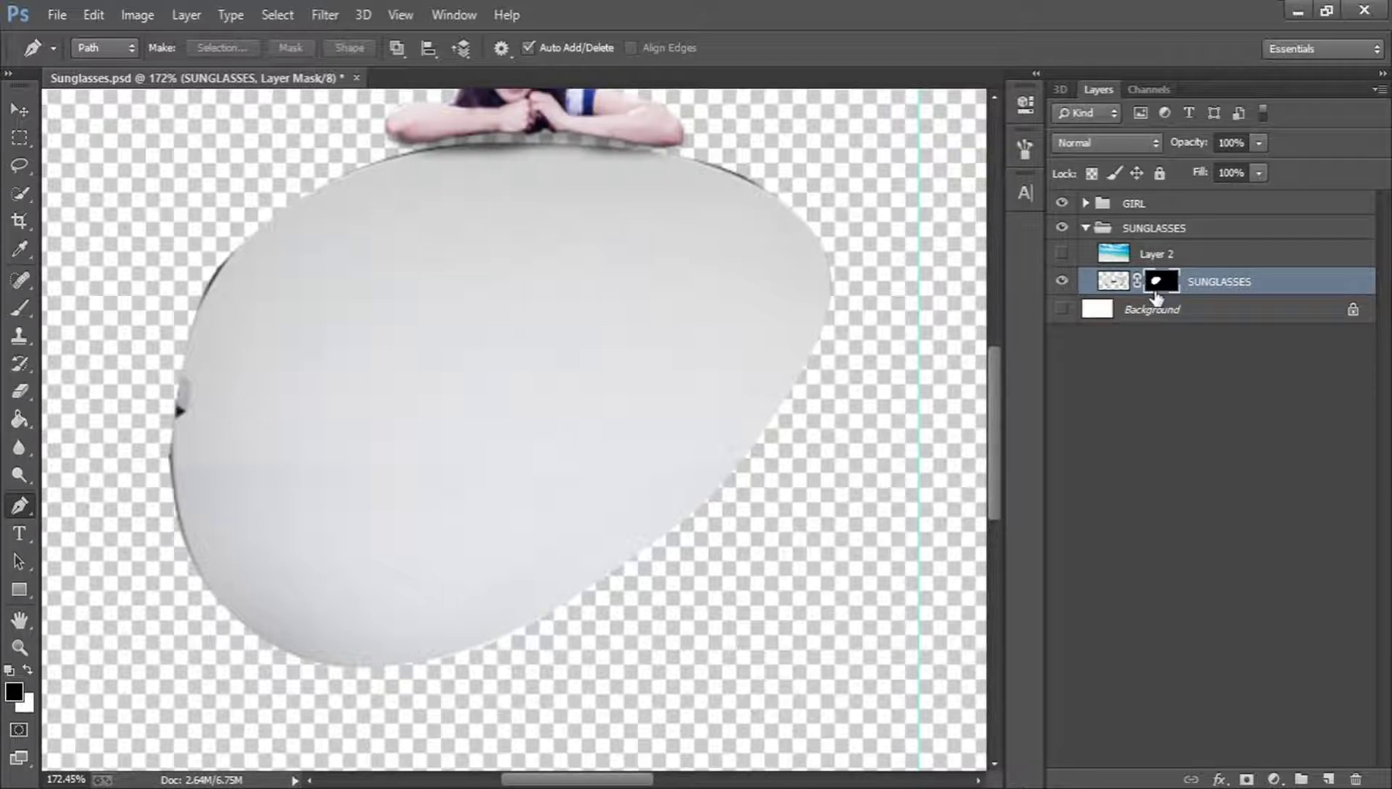
pyautogui.hotkey('ctrl', 'i')
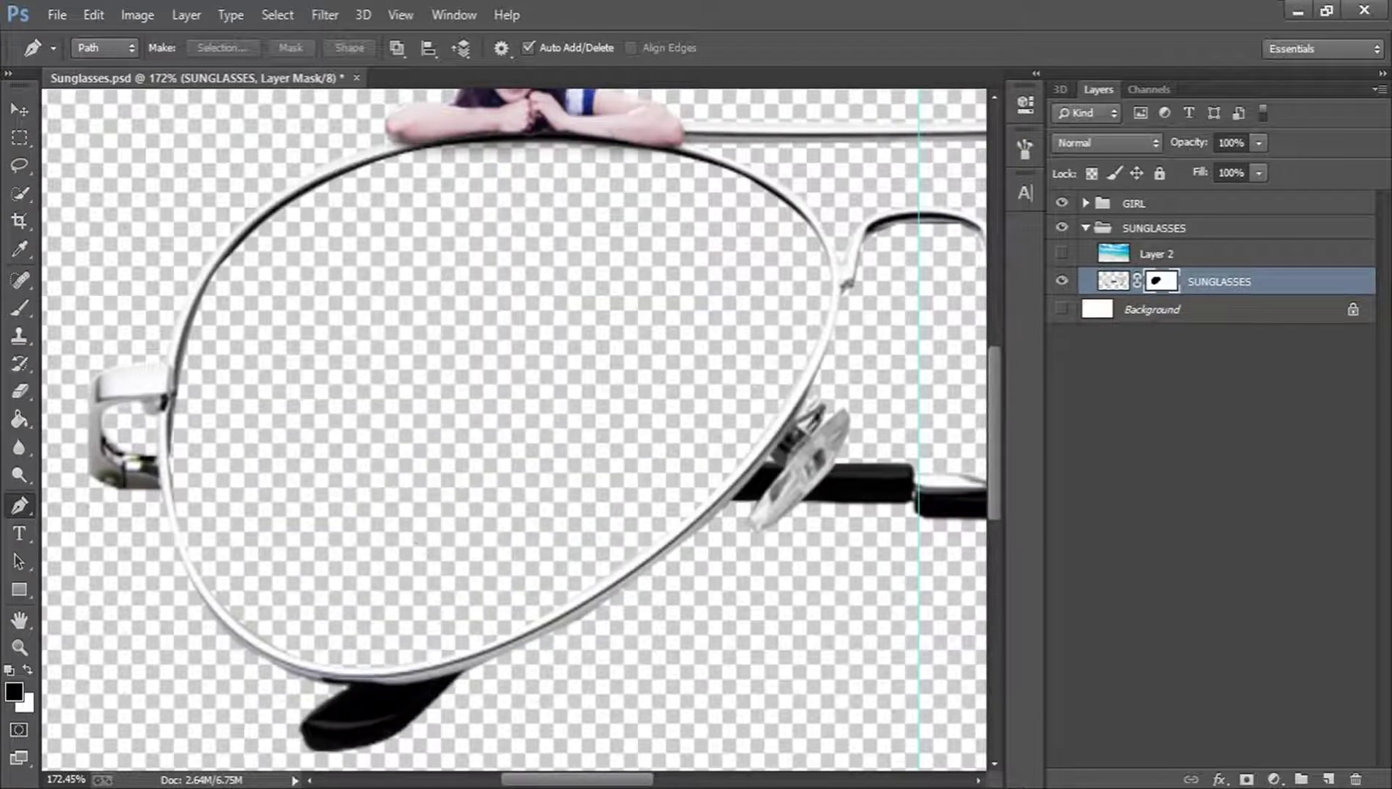
# Trace the right lens's inner edge with the Pen tool, from its lower nose side up and over the top to the upper outer side
pyautogui.moveTo(576, 780); pyautogui.dragTo(703, 781)
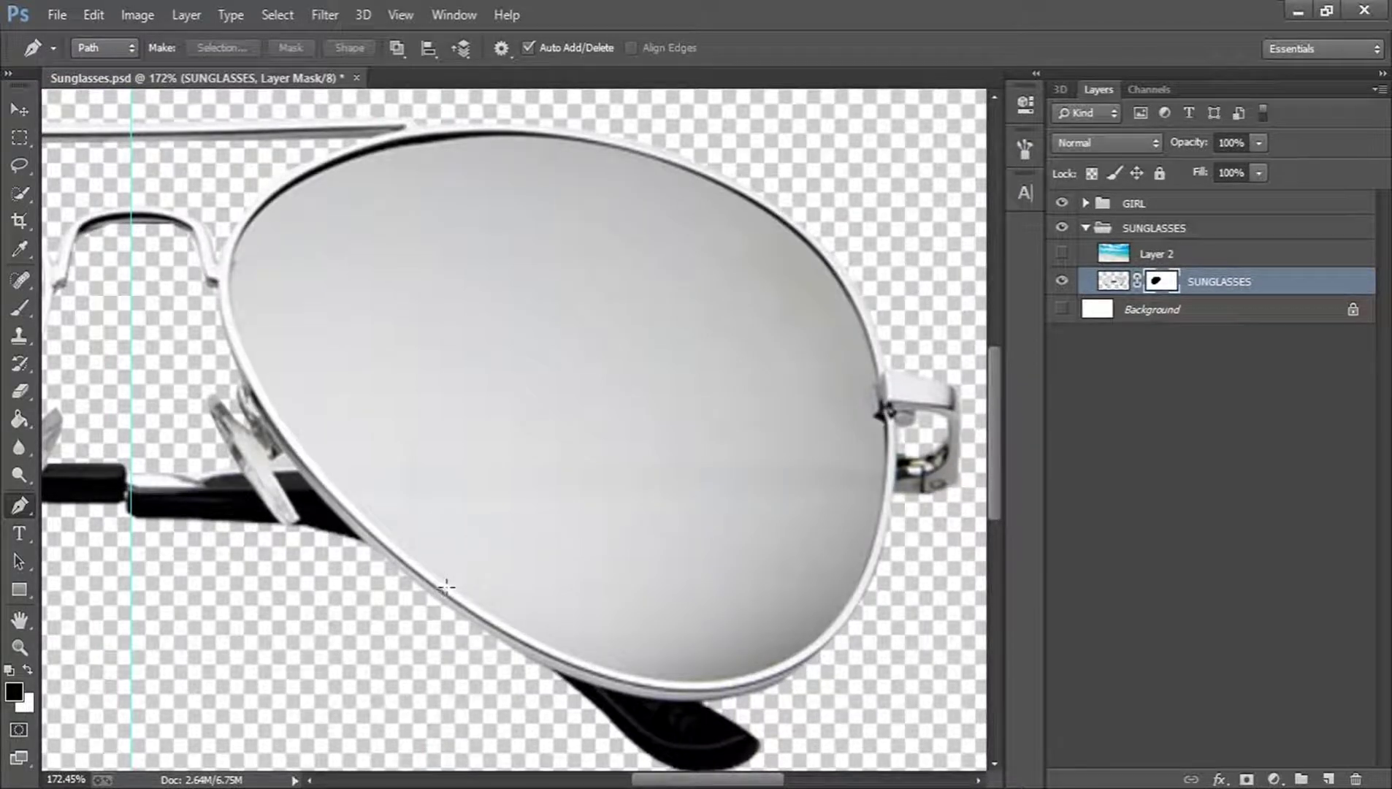
pyautogui.moveTo(276, 411); pyautogui.dragTo(230, 314)
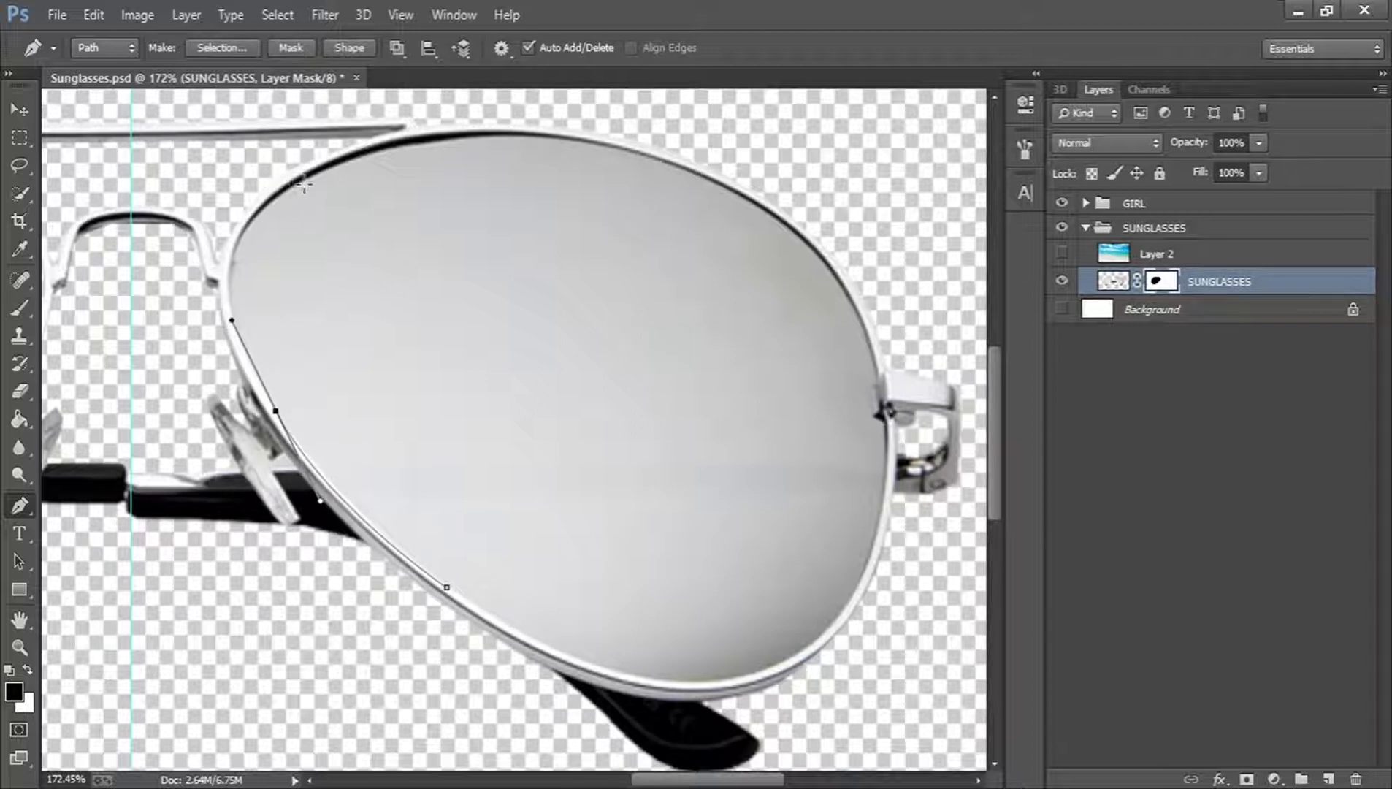
pyautogui.moveTo(286, 189); pyautogui.dragTo(326, 169)
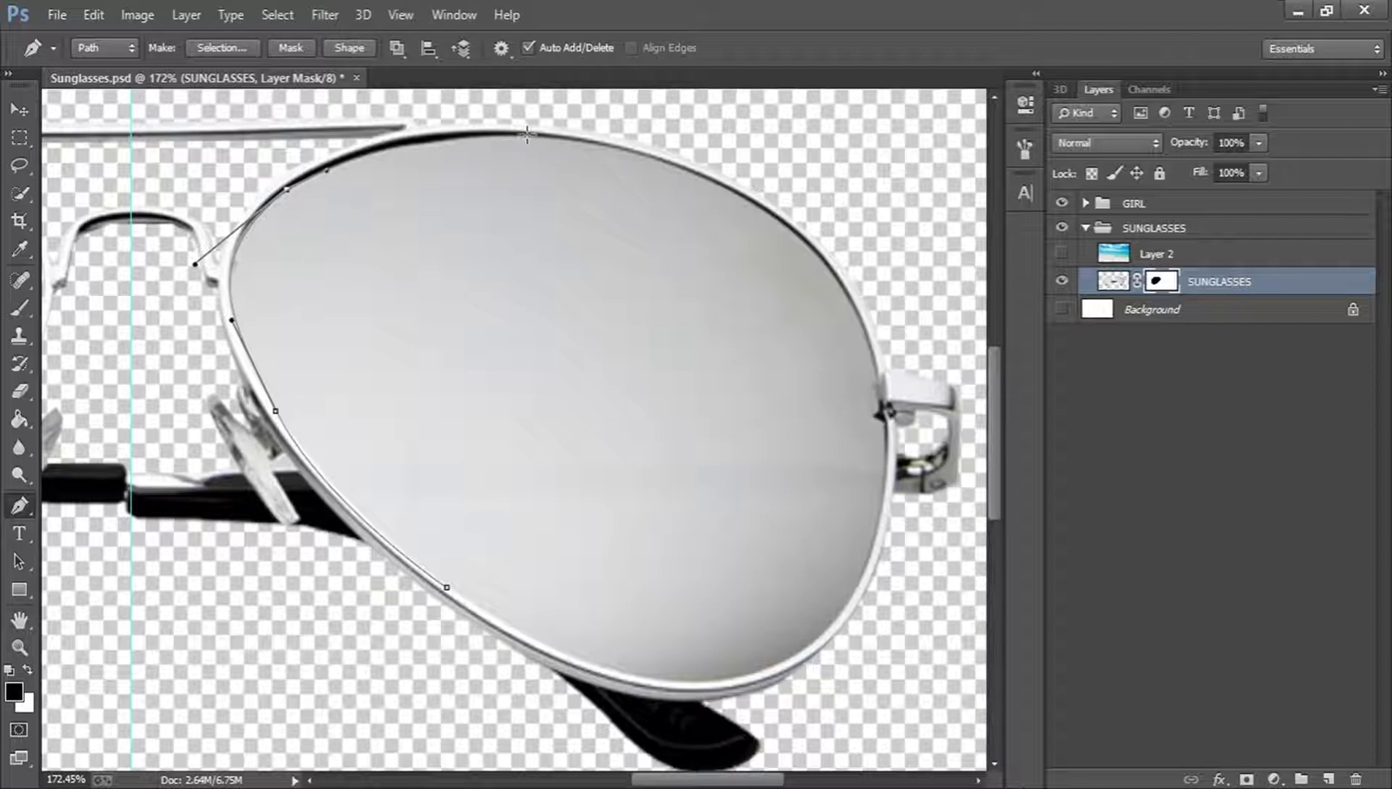
pyautogui.moveTo(527, 135); pyautogui.dragTo(639, 151)
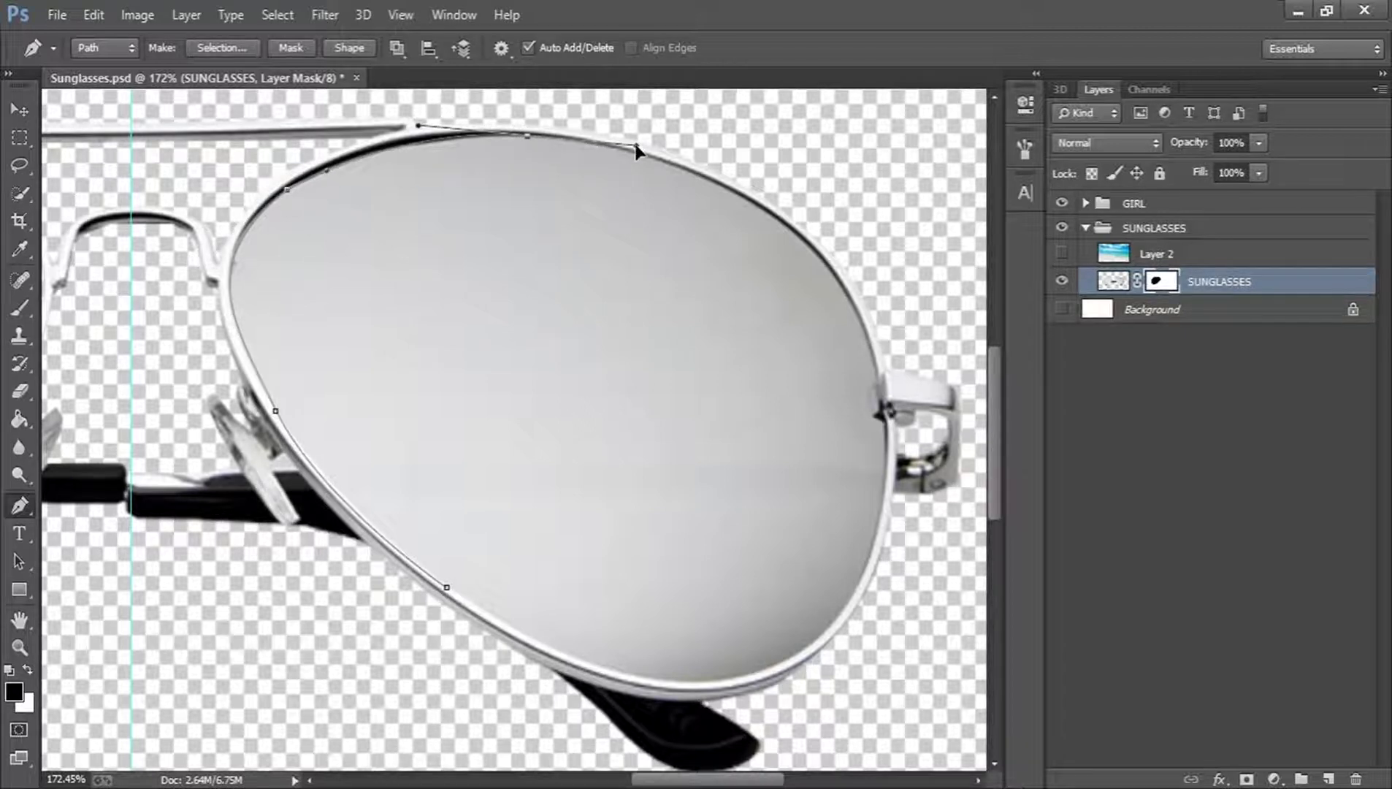
pyautogui.press('alt')
pyautogui.moveTo(713, 183); pyautogui.dragTo(753, 208)
pyautogui.moveTo(807, 248); pyautogui.dragTo(880, 381)
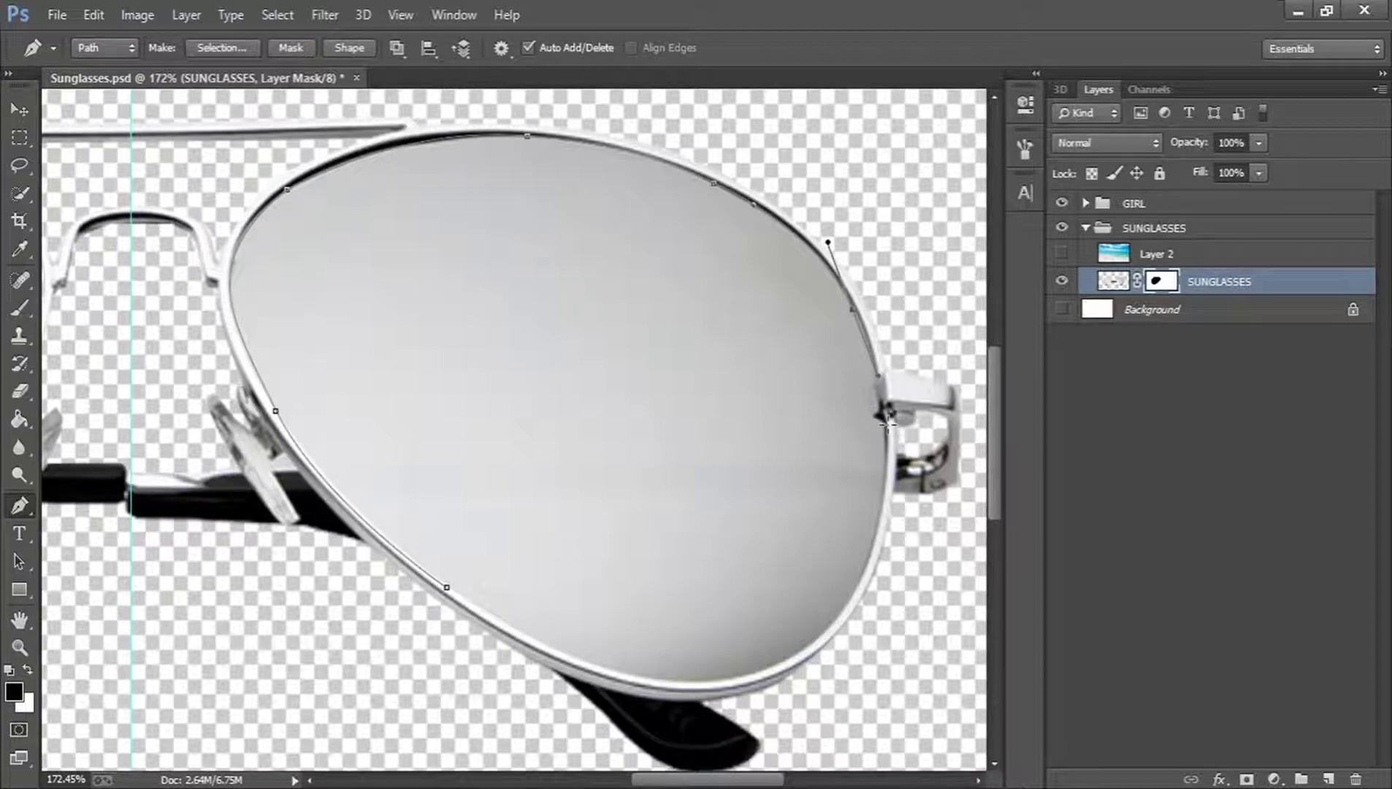
# Extend the right lens's path down the outer side and along the bottom inner edge back to its starting point
pyautogui.moveTo(890, 443); pyautogui.dragTo(883, 489)
pyautogui.hotkey('ctrl', 'z')
pyautogui.moveTo(888, 437); pyautogui.dragTo(885, 482)
pyautogui.moveTo(817, 637); pyautogui.dragTo(755, 679)
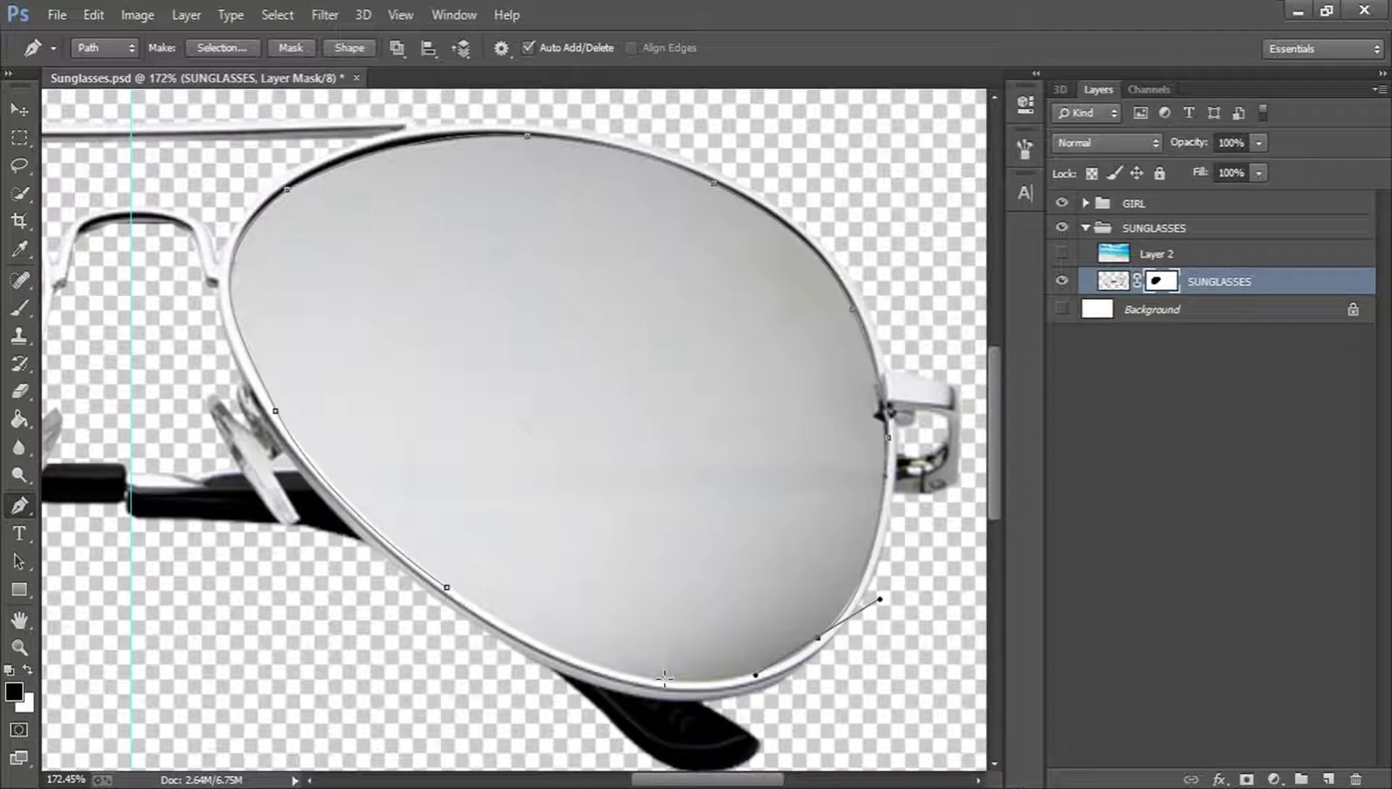
pyautogui.moveTo(663, 679); pyautogui.dragTo(601, 672)
pyautogui.moveTo(497, 619); pyautogui.dragTo(447, 588)
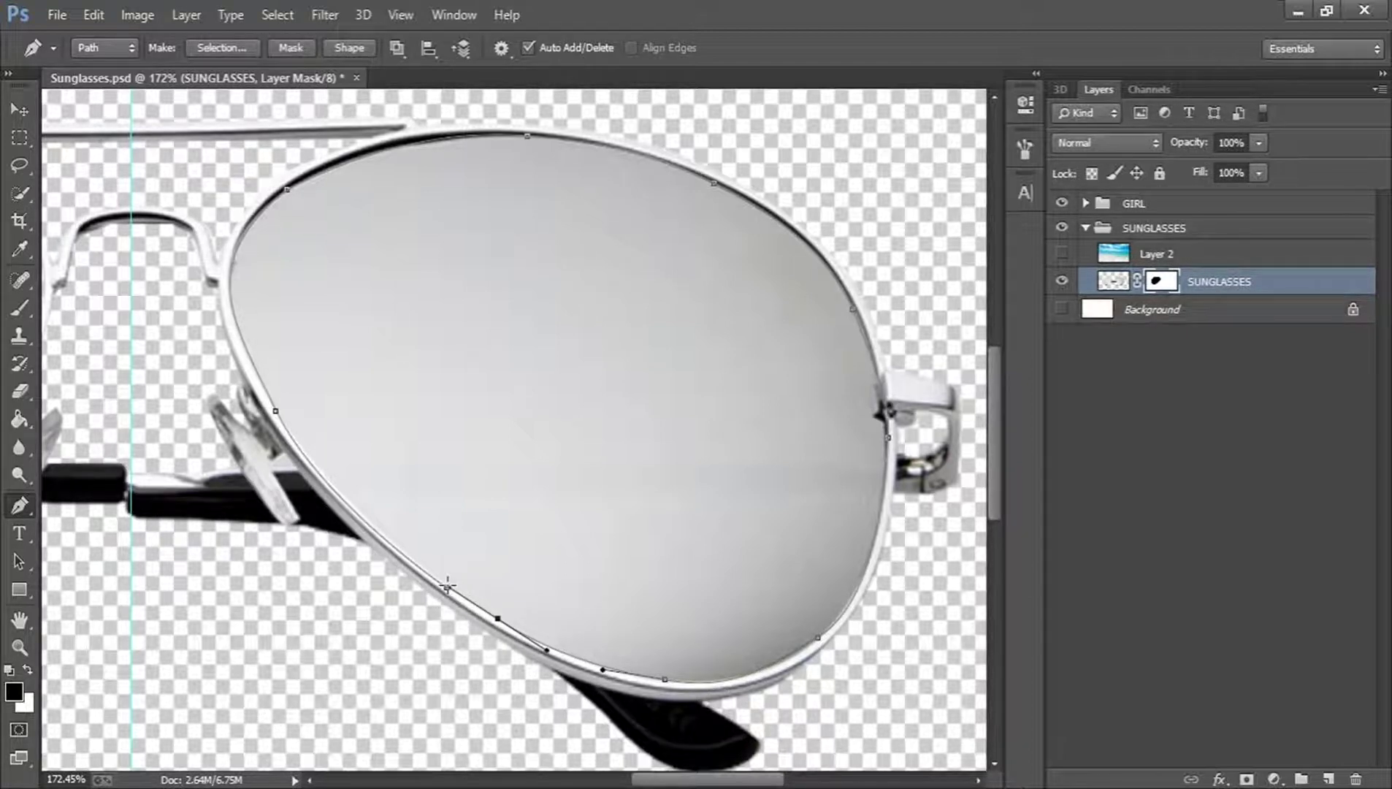
# Try to add a curved anchor point along the lower edge of the right lens outline
pyautogui.click(447, 586)
pyautogui.press('z')
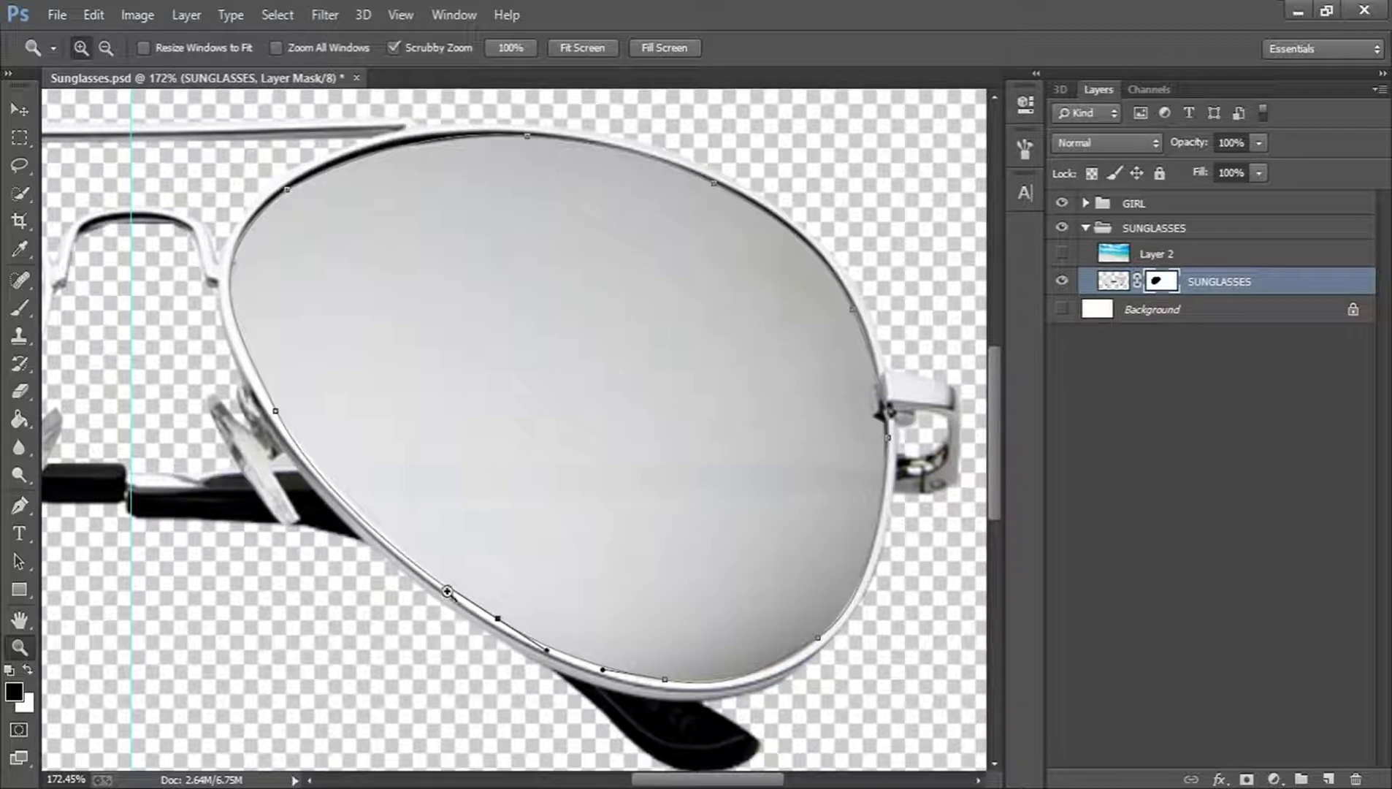
pyautogui.moveTo(447, 599); pyautogui.dragTo(539, 595)
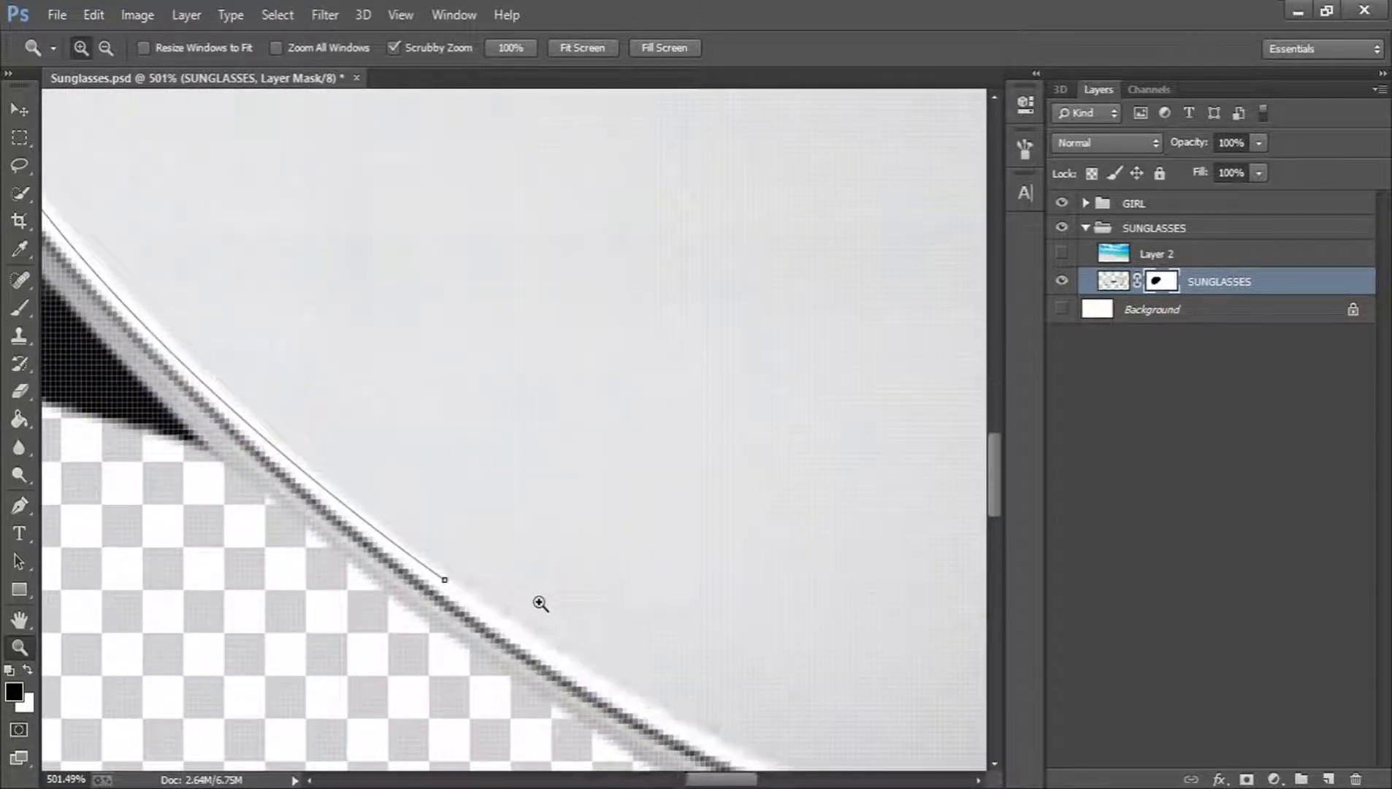
pyautogui.press('p')
pyautogui.scroll(-5, 811, 594)
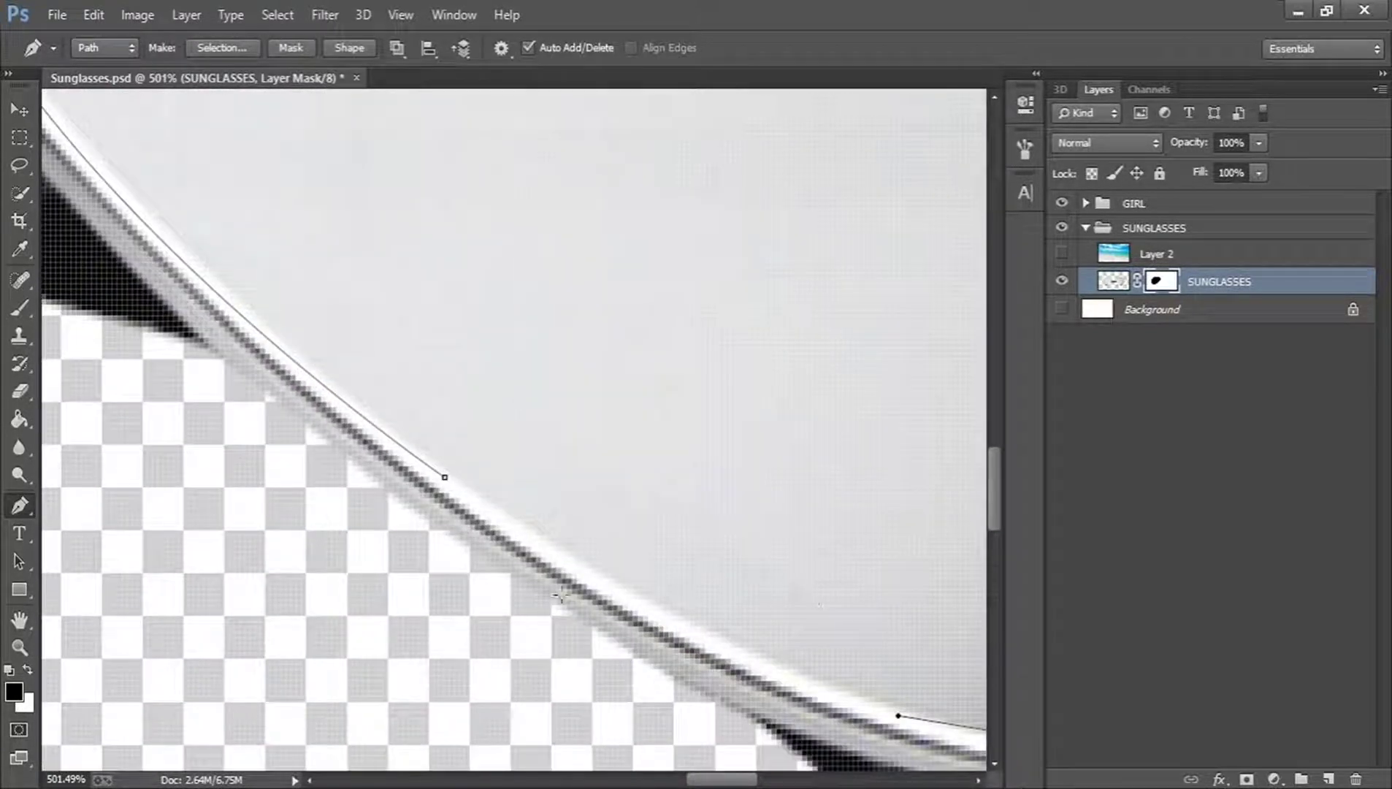
pyautogui.moveTo(496, 509); pyautogui.dragTo(335, 403)
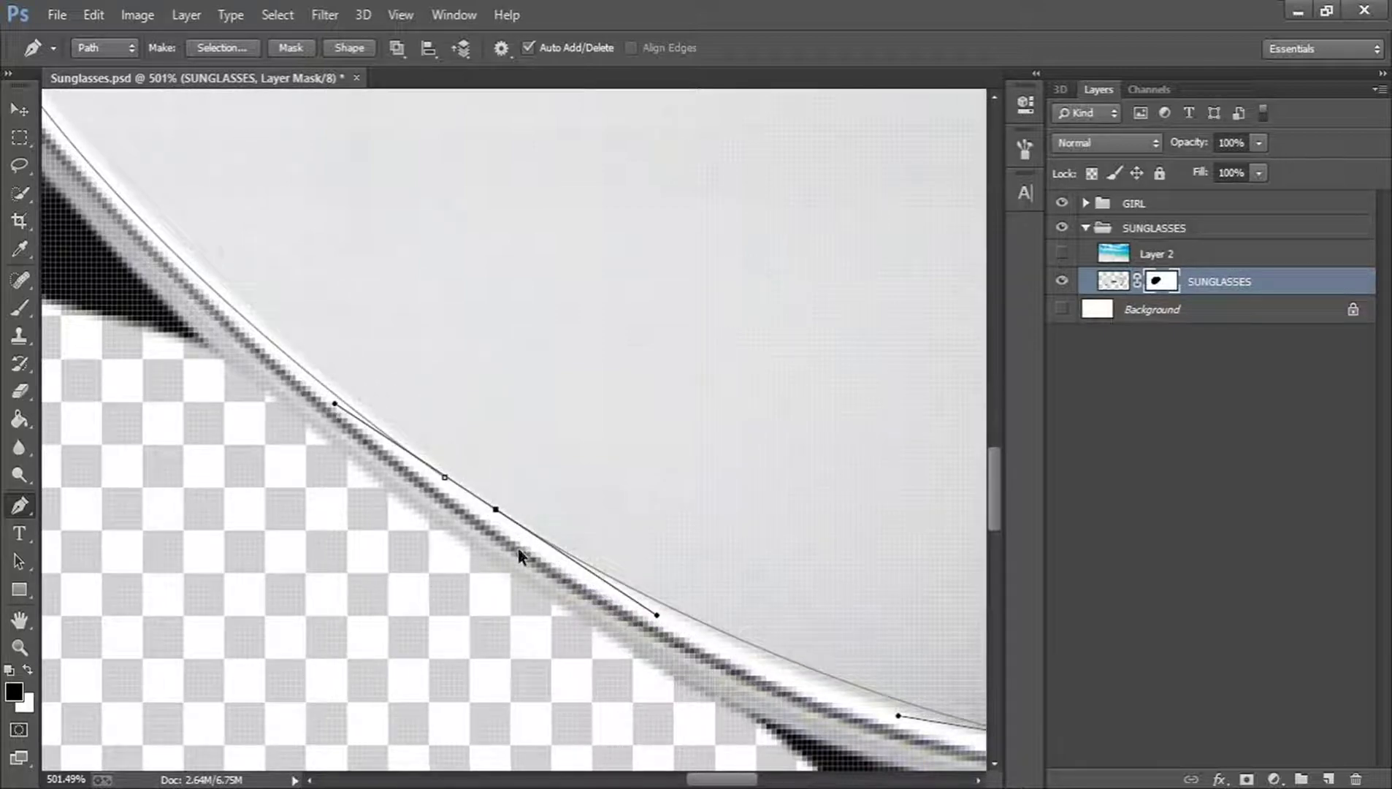
# Place a curved anchor on the right lens's lower edge and close the path at its starting point
pyautogui.press('z')
pyautogui.moveTo(798, 668); pyautogui.dragTo(676, 662)
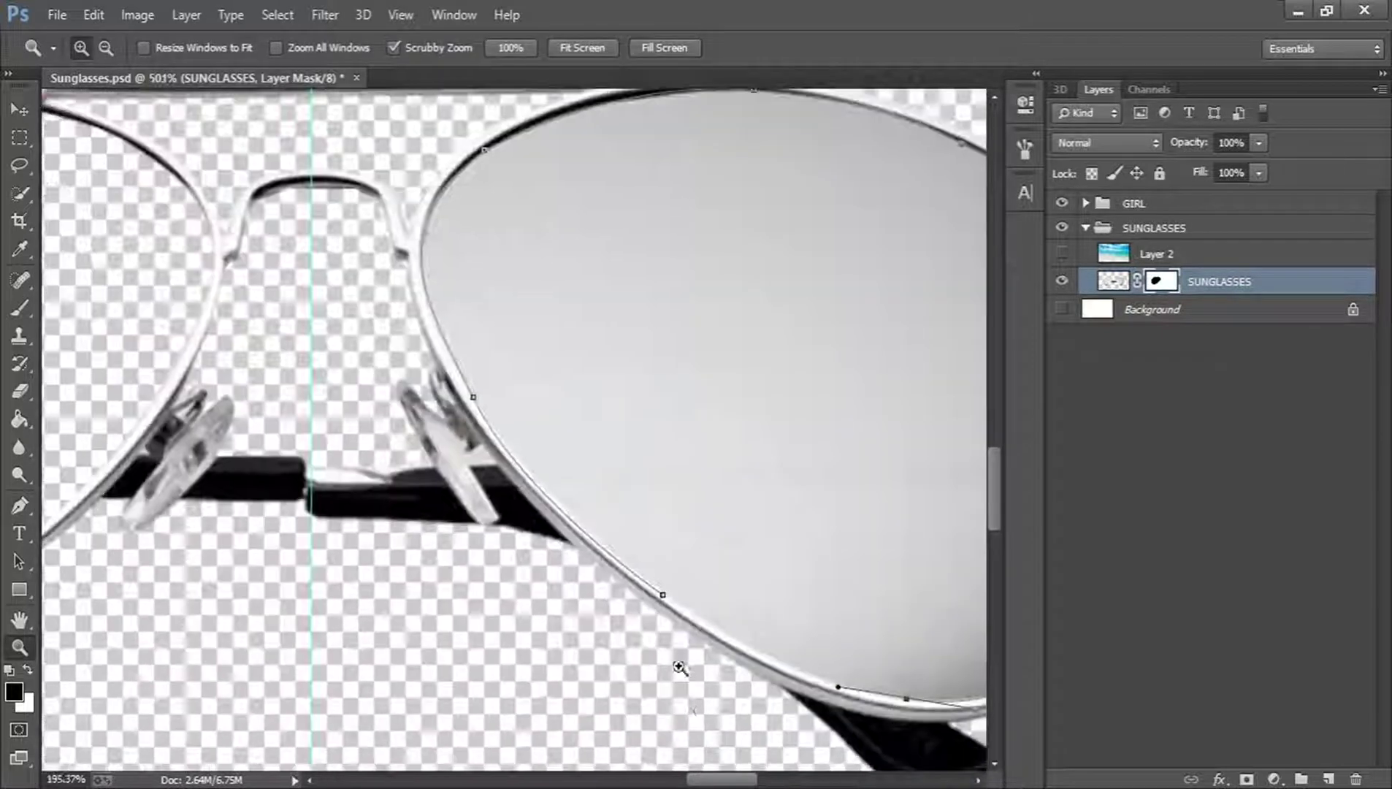
pyautogui.moveTo(714, 782); pyautogui.dragTo(747, 780)
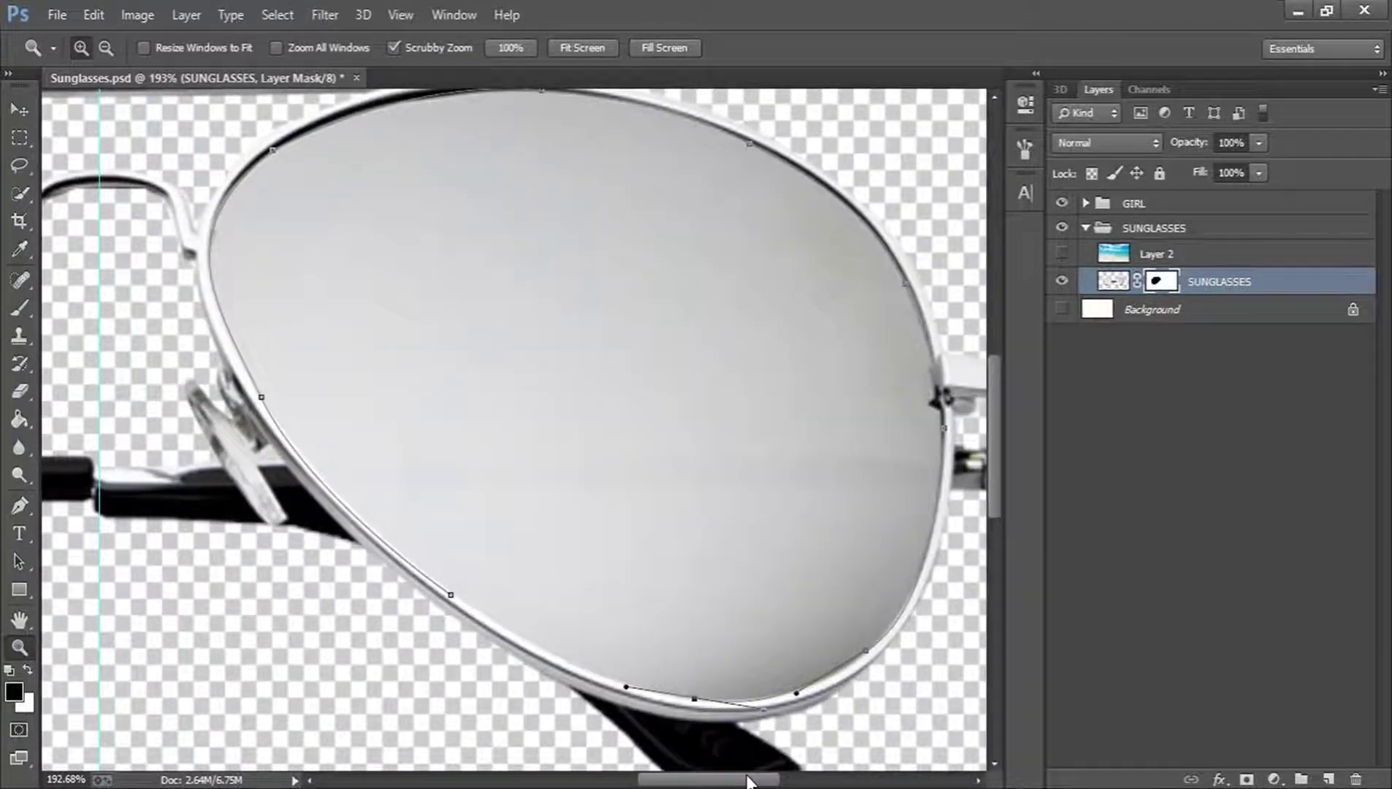
pyautogui.press('p')
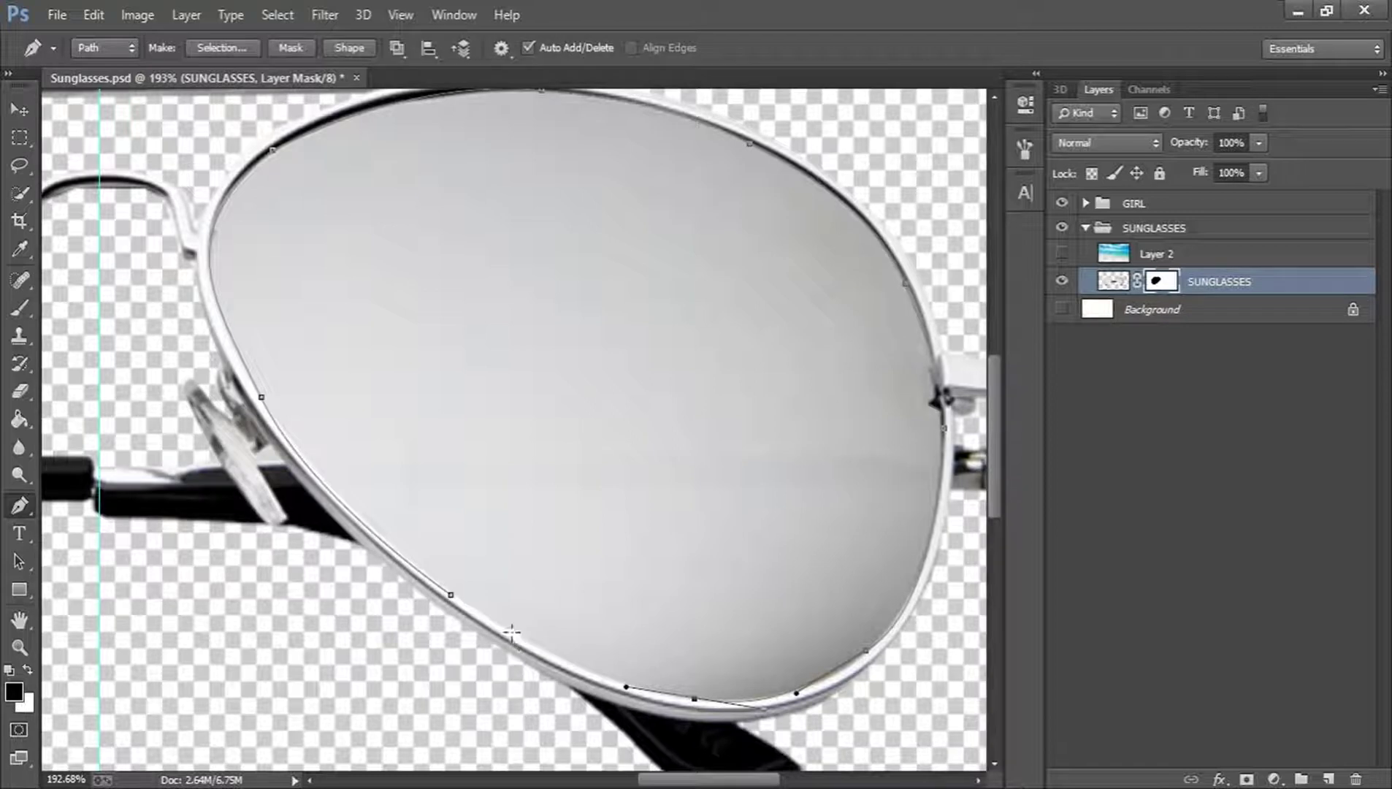
pyautogui.moveTo(512, 631); pyautogui.dragTo(454, 596)
pyautogui.press('z')
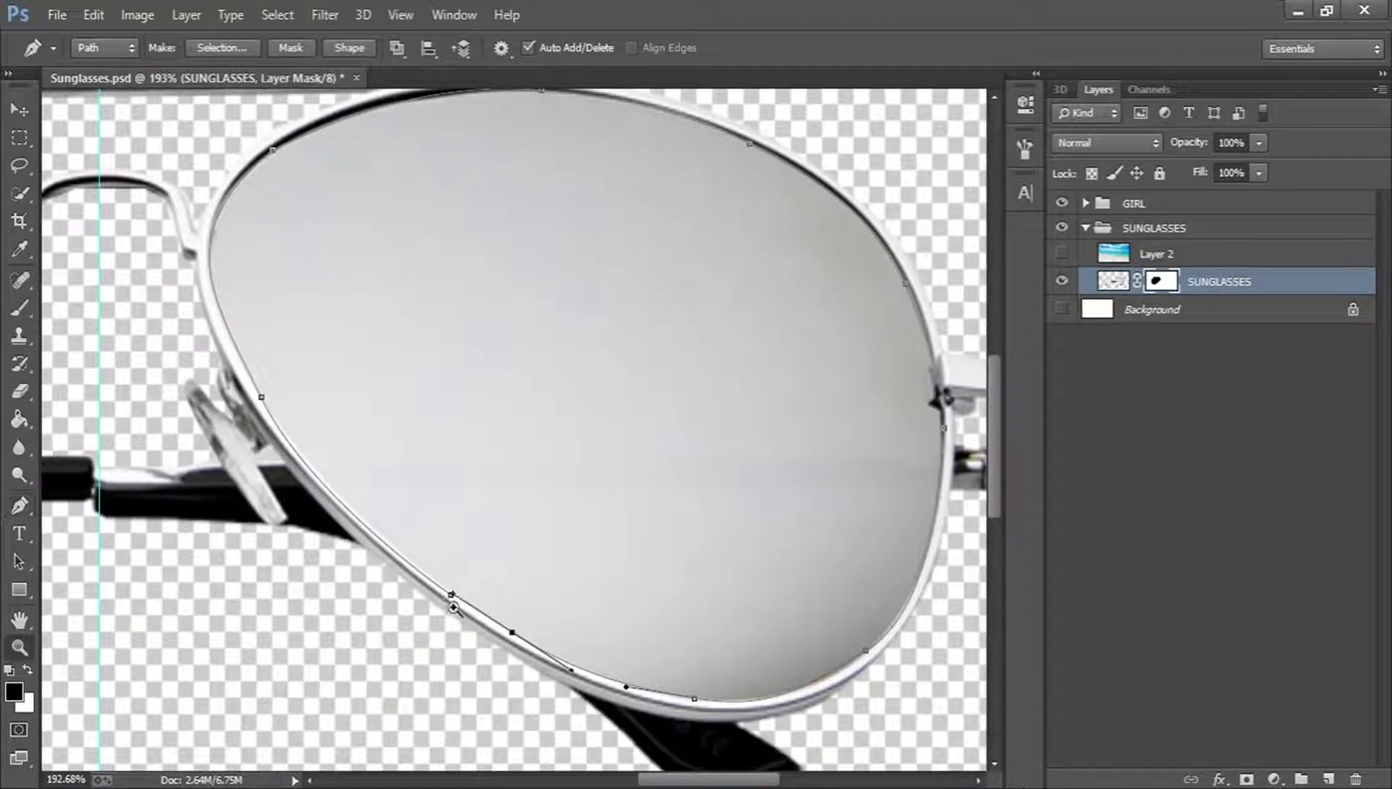
pyautogui.moveTo(566, 607); pyautogui.dragTo(599, 590)
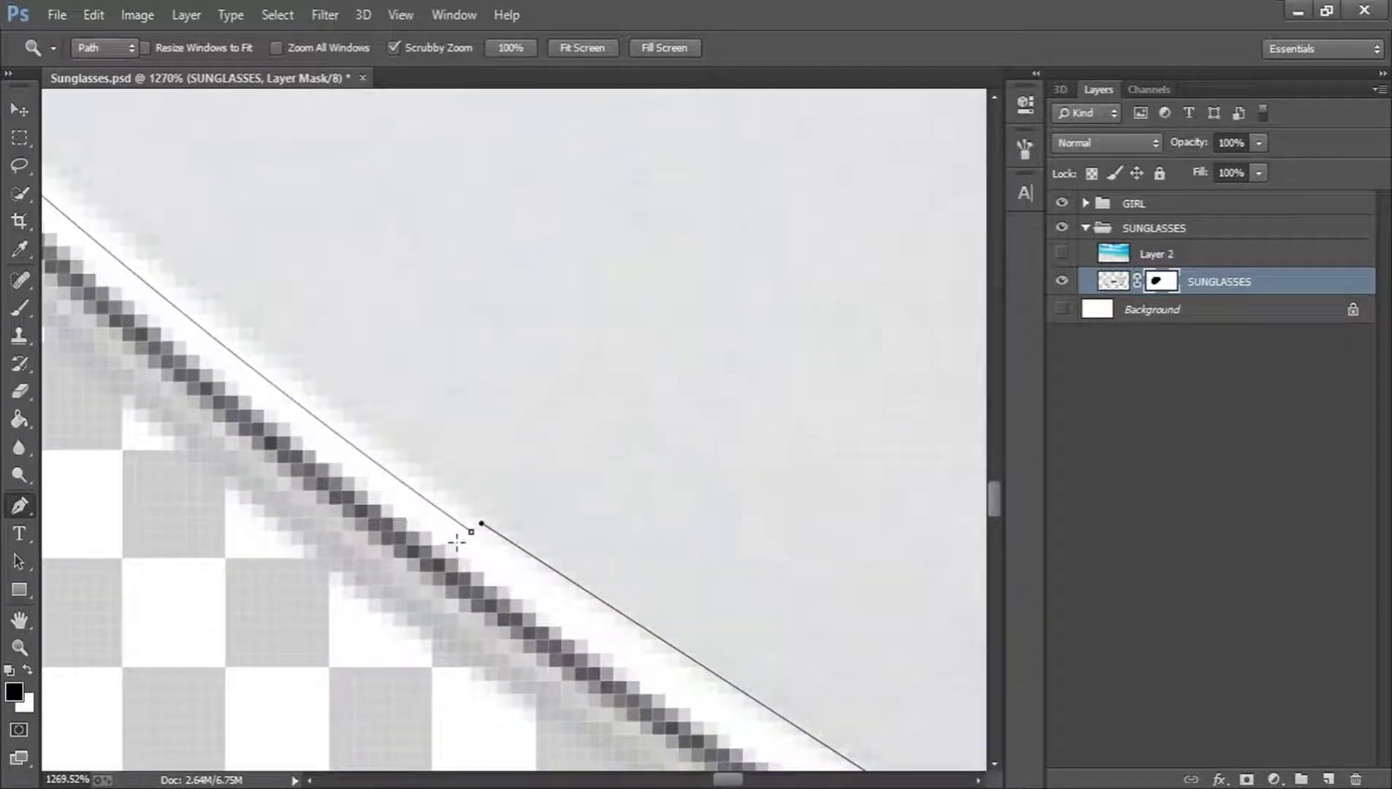
pyautogui.press('p')
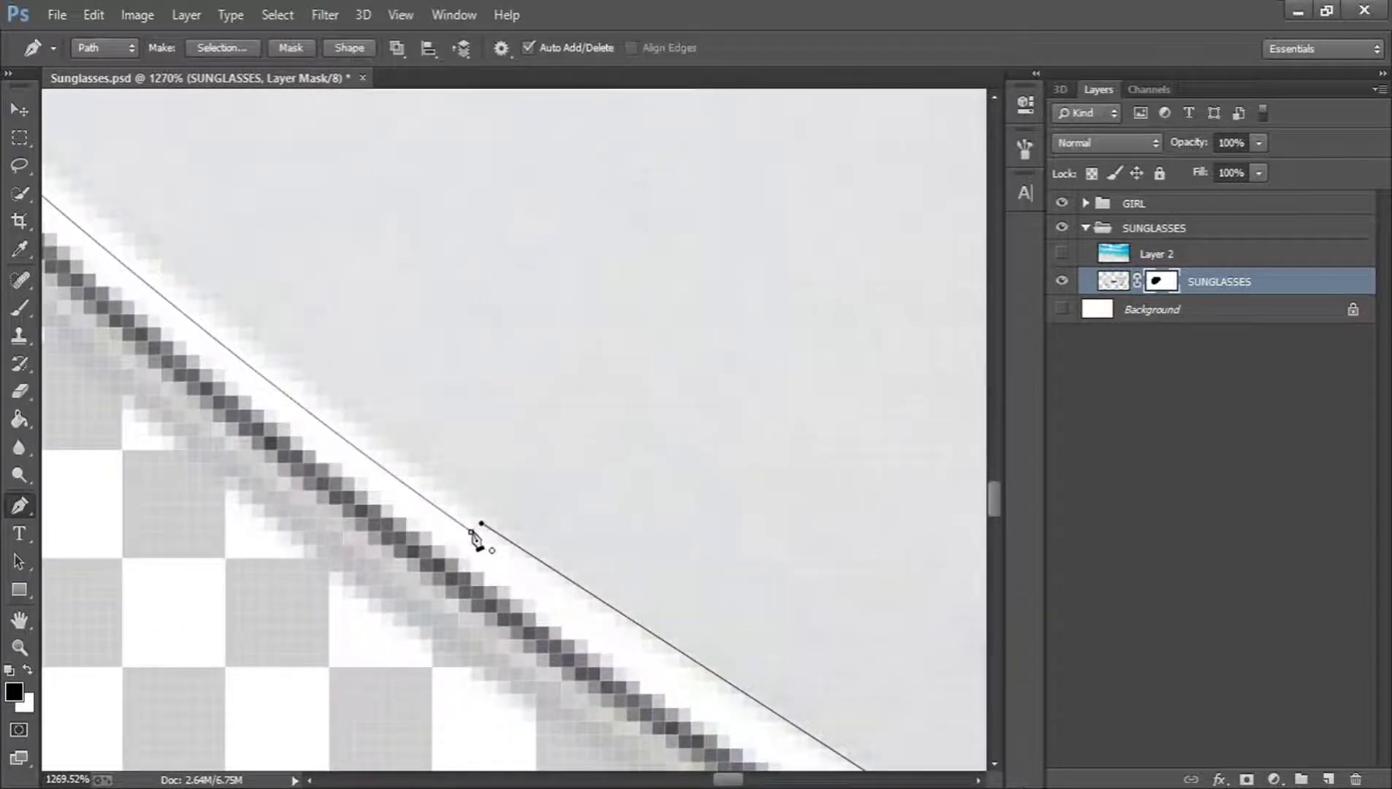
pyautogui.keyDown('alt'); pyautogui.click(471, 532); pyautogui.keyUp('alt')
# Convert the closed right lens path into a selection with the whole image in view
pyautogui.press('z')
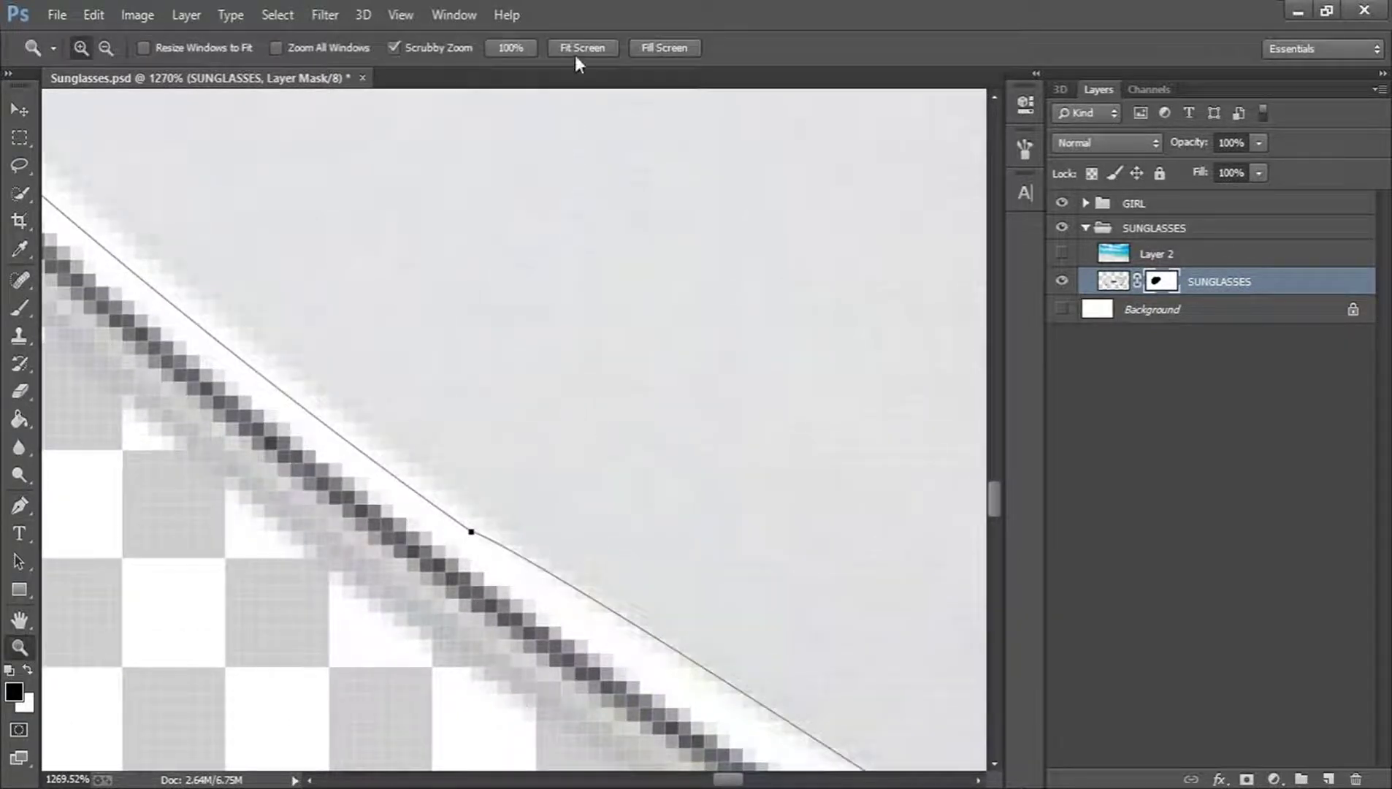
pyautogui.click(578, 49)
pyautogui.press('p')
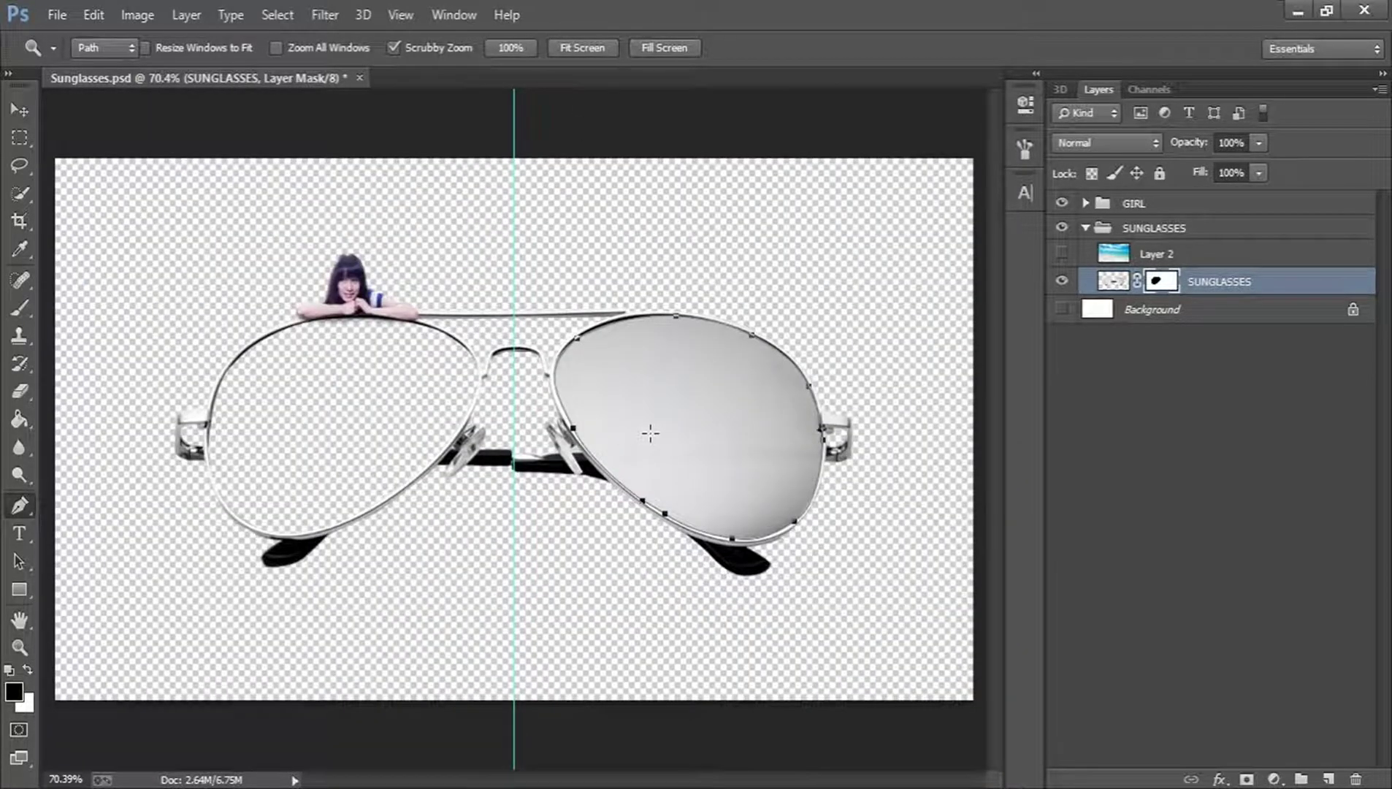
pyautogui.rightClick(680, 371)
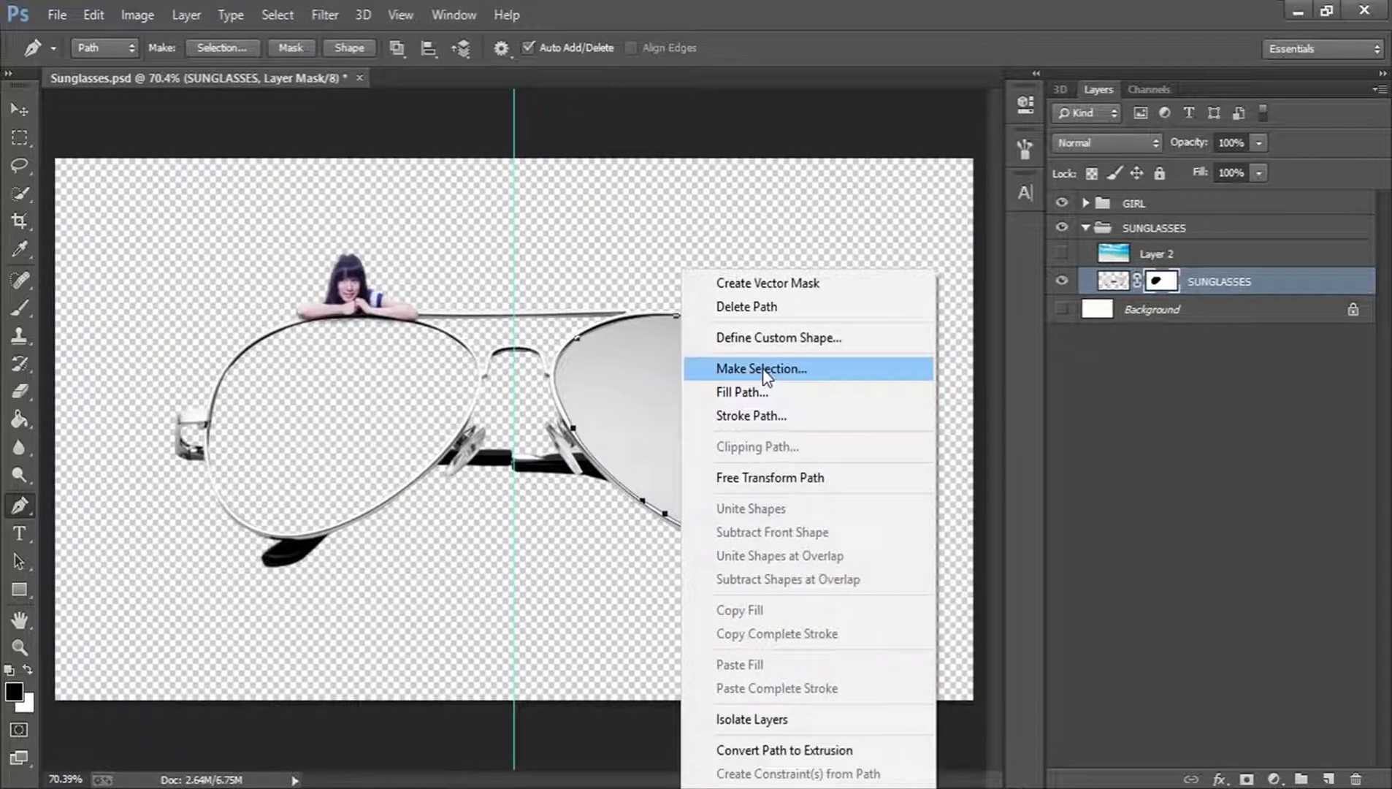
pyautogui.click(763, 369)
pyautogui.click(803, 224)
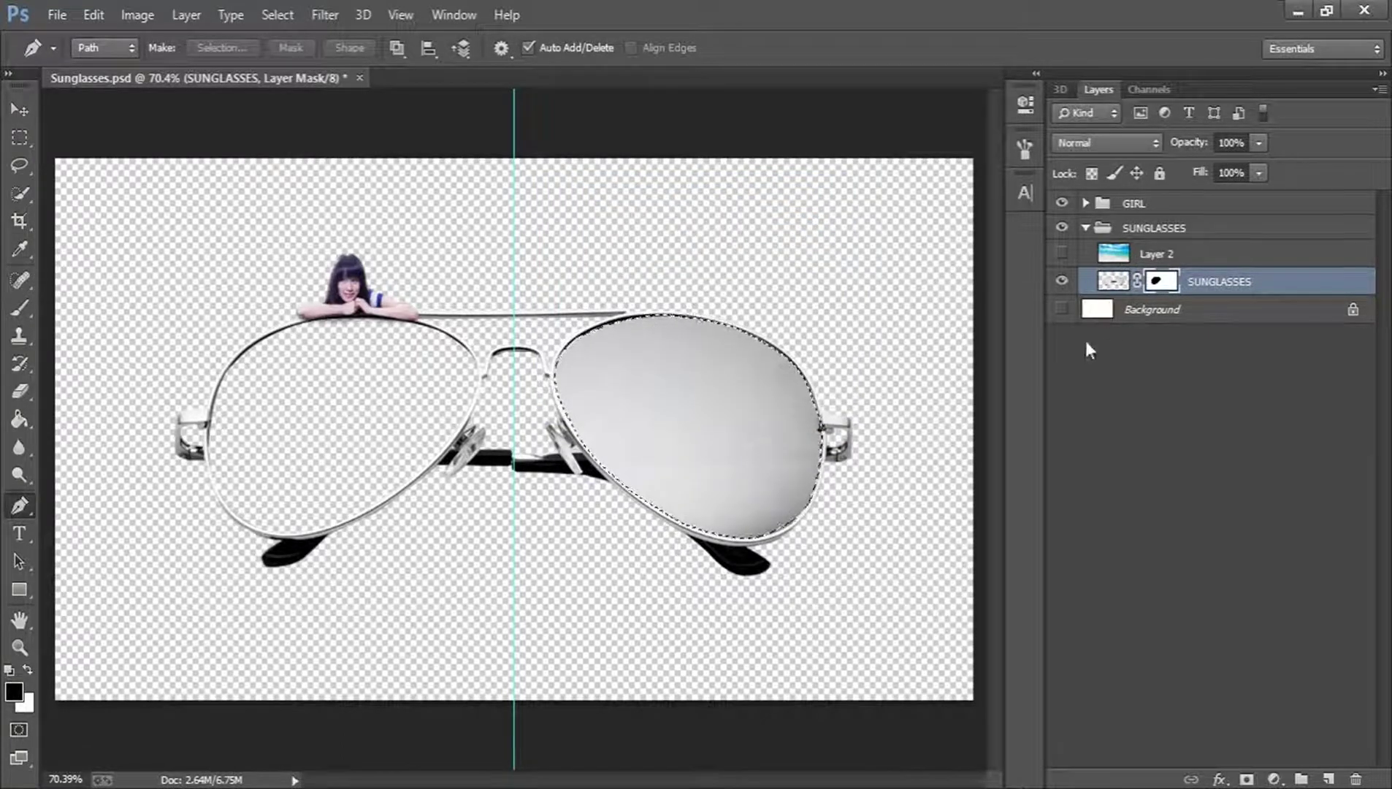
# Paint black inside the lens selection on the SUNGLASSES layer mask with a large brush to hide the right lens
pyautogui.click(20, 319)
pyautogui.moveTo(683, 339)
pyautogui.mouseDown()
pyautogui.moveTo(623, 364)
pyautogui.moveTo(610, 352)
pyautogui.moveTo(679, 327)
pyautogui.moveTo(631, 392)
pyautogui.moveTo(663, 356)
pyautogui.moveTo(646, 345)
pyautogui.moveTo(583, 402)
pyautogui.moveTo(655, 432)
pyautogui.moveTo(780, 419)
pyautogui.moveTo(690, 516)
pyautogui.moveTo(760, 513)
pyautogui.moveTo(806, 477)
pyautogui.moveTo(744, 347)
pyautogui.moveTo(807, 350)
pyautogui.mouseUp()
pyautogui.press(']')
pyautogui.press(']')
pyautogui.press(']')
pyautogui.press(']')
pyautogui.press(']')
pyautogui.press(']')
# Set the brush size to 167 px, paint black over the rest of the selected lens area on the mask, and deselect
pyautogui.rightClick(737, 482)
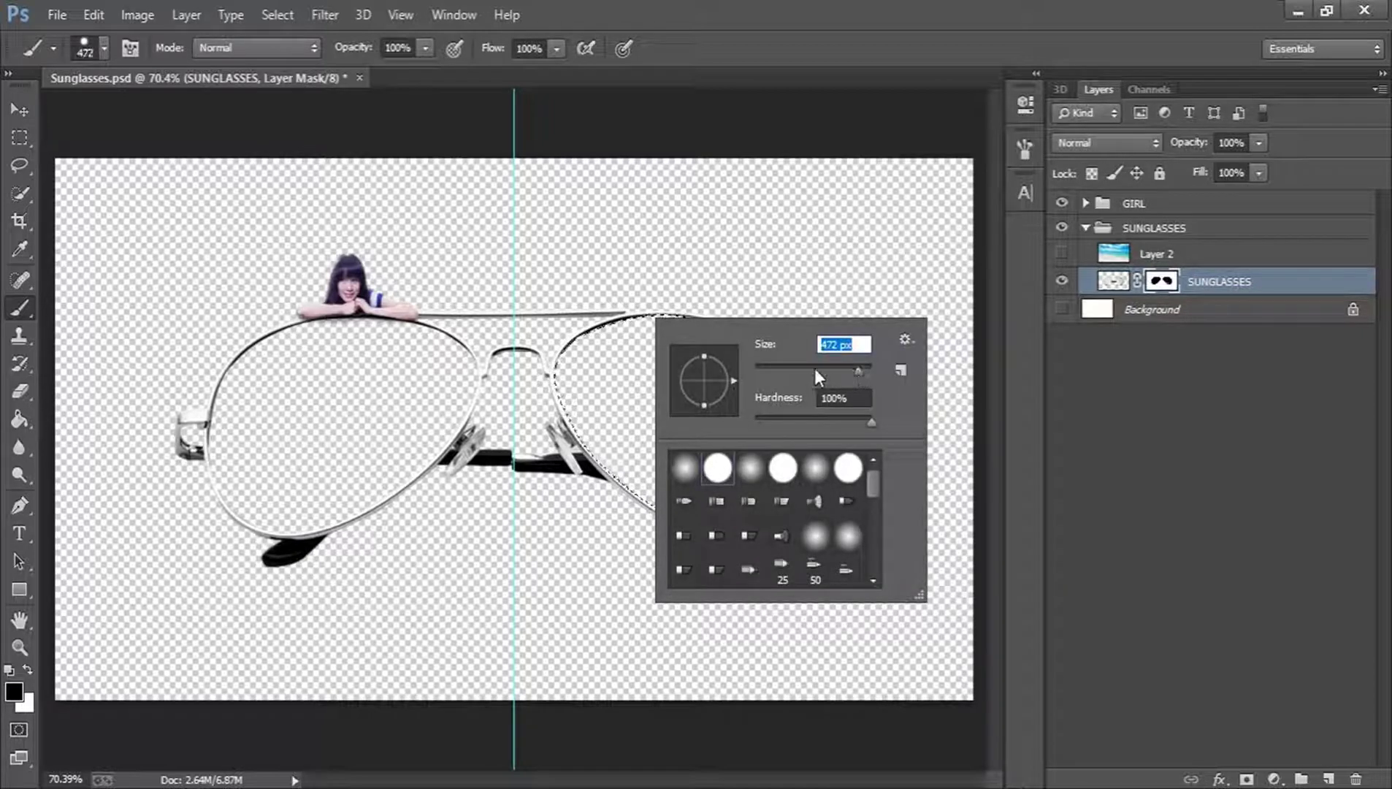
pyautogui.moveTo(815, 371); pyautogui.dragTo(831, 372)
pyautogui.click(727, 314)
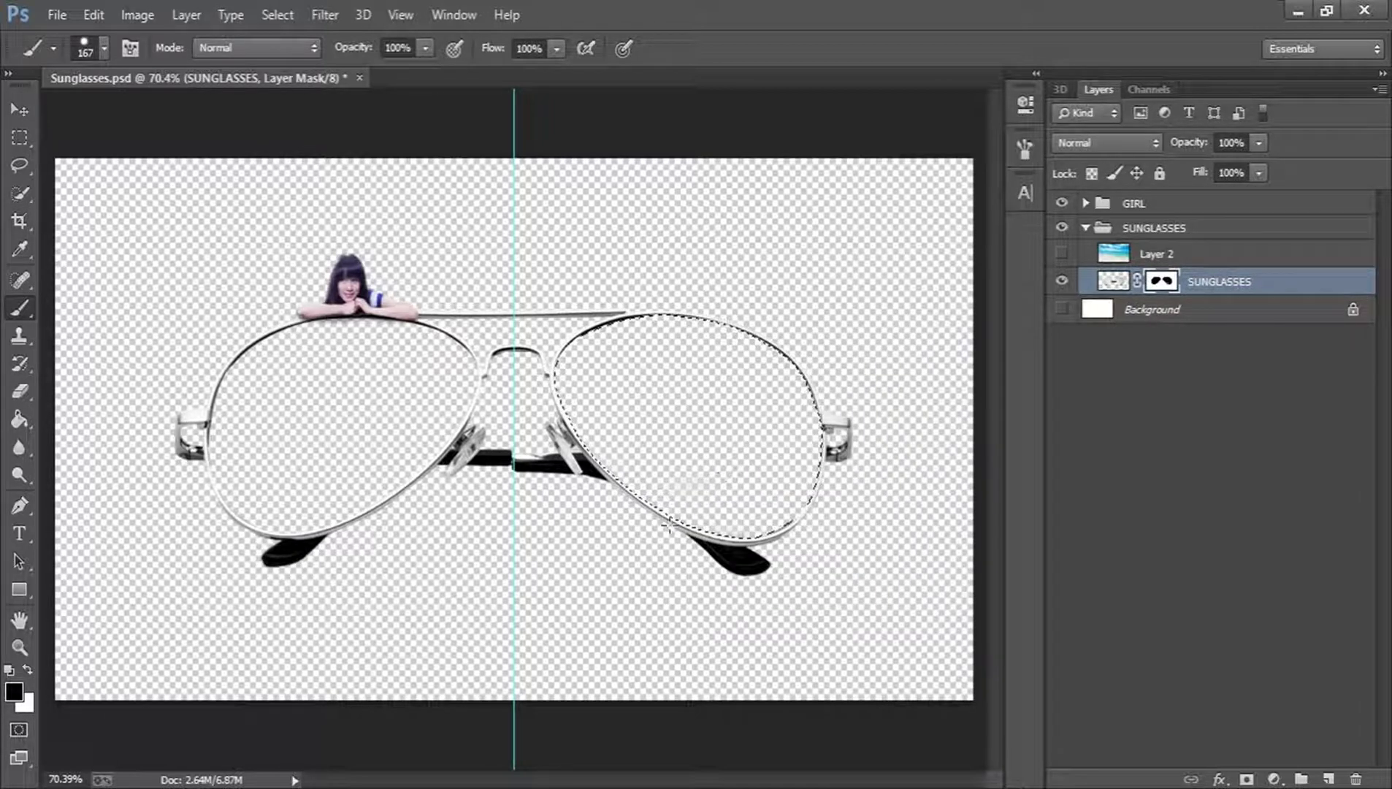
pyautogui.moveTo(804, 469); pyautogui.dragTo(646, 356)
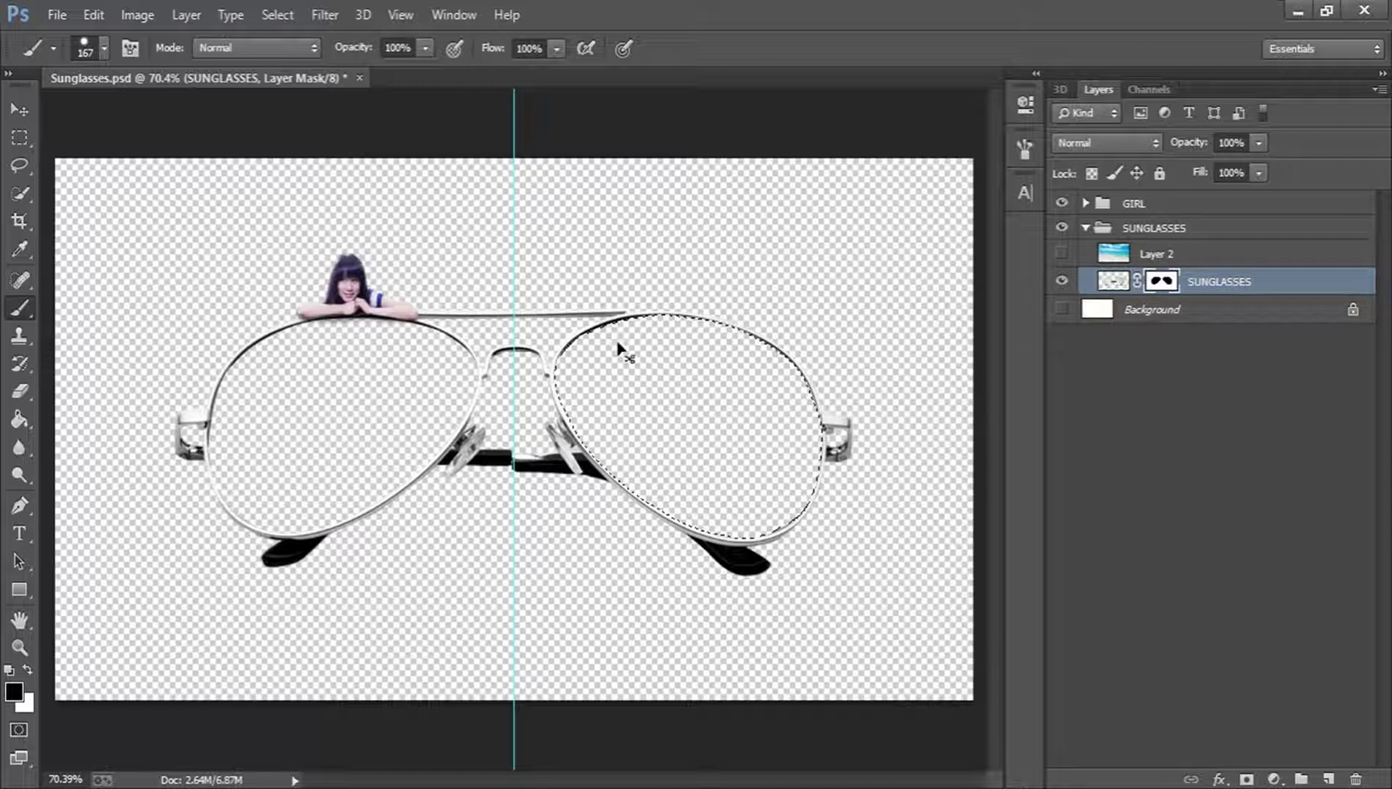
pyautogui.hotkey('ctrl', 'd')
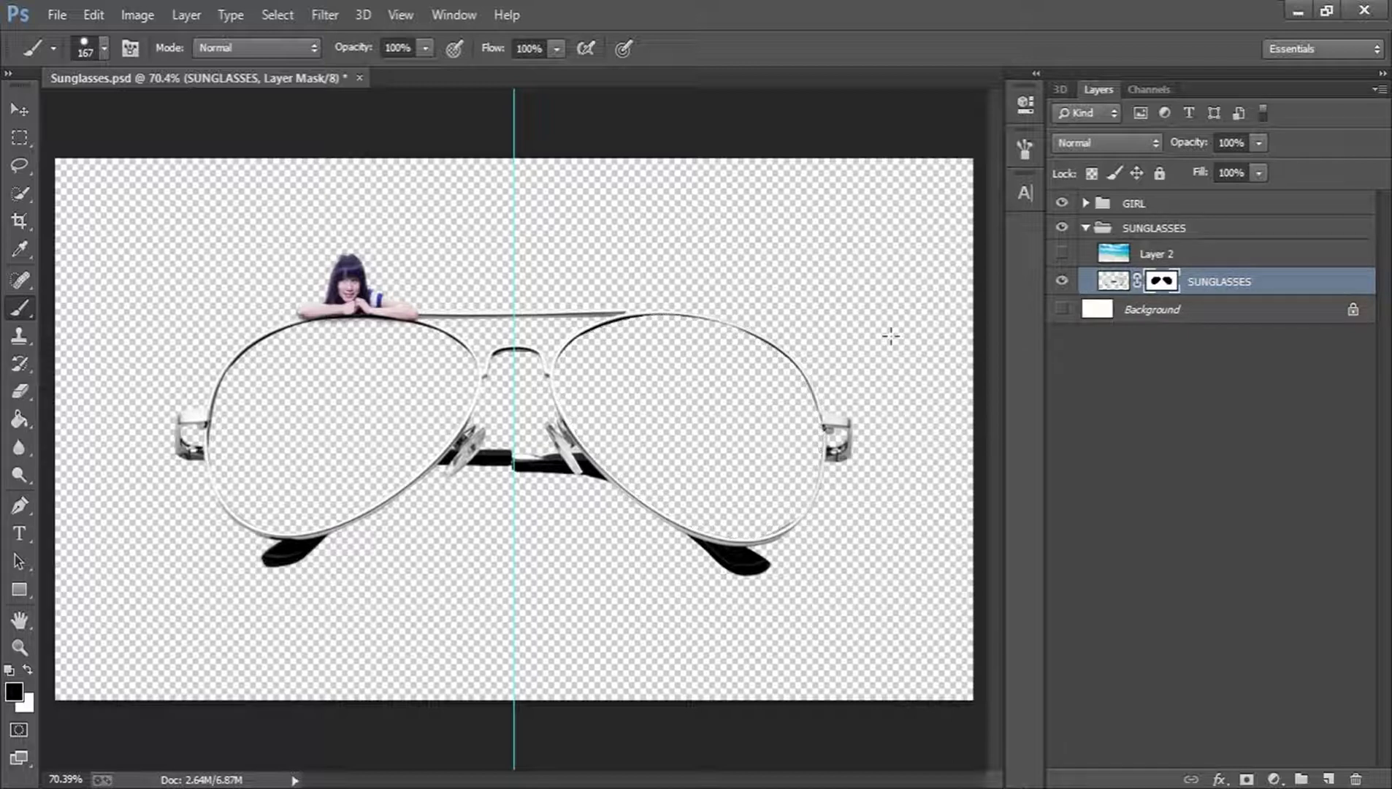
# Try loading the SUNGLASSES layer mask as a selection
pyautogui.keyDown('ctrl'); pyautogui.click(1161, 284); pyautogui.keyUp('ctrl')
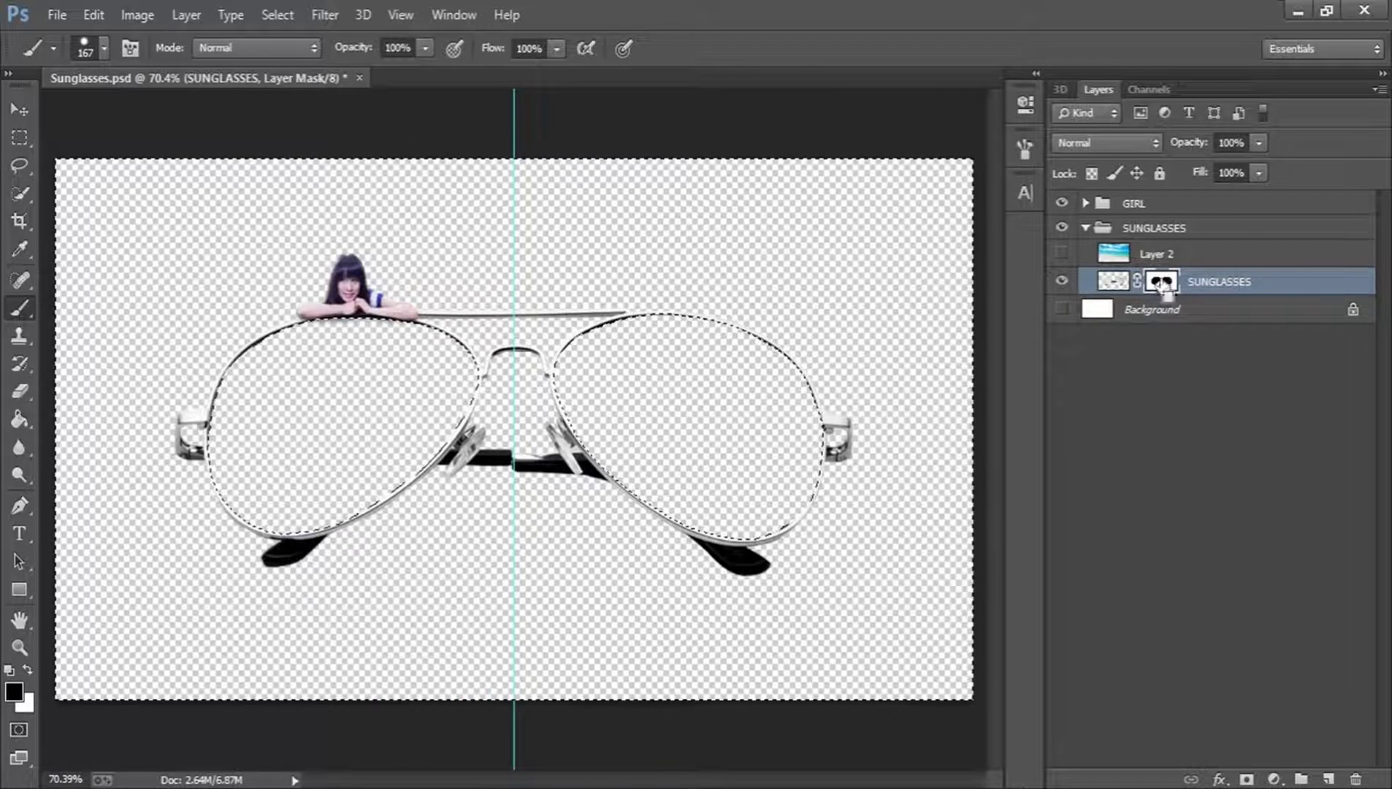
pyautogui.hotkey('ctrl', 'd')
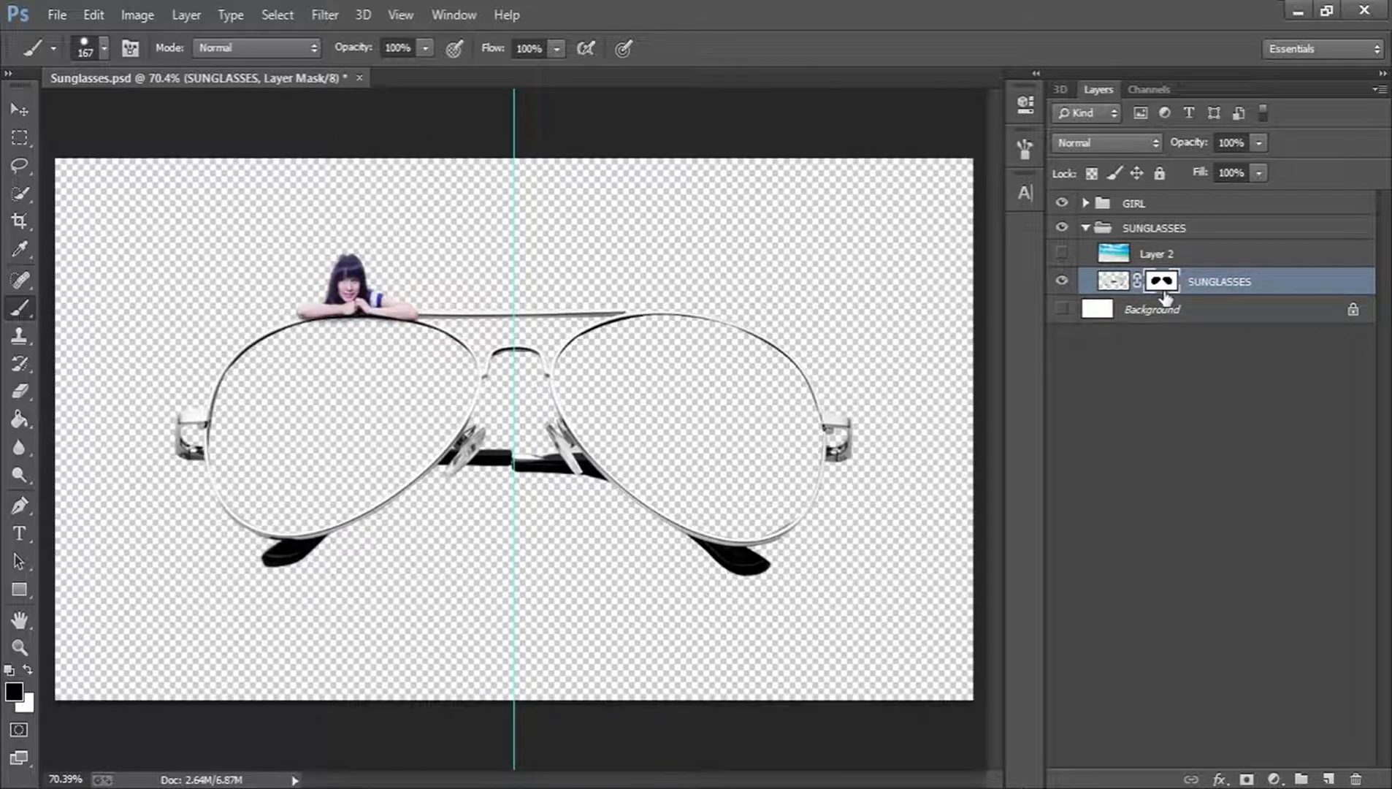
pyautogui.moveTo(1173, 292); pyautogui.dragTo(1167, 284)
pyautogui.keyDown('ctrl'); pyautogui.click(1167, 284); pyautogui.keyUp('ctrl')
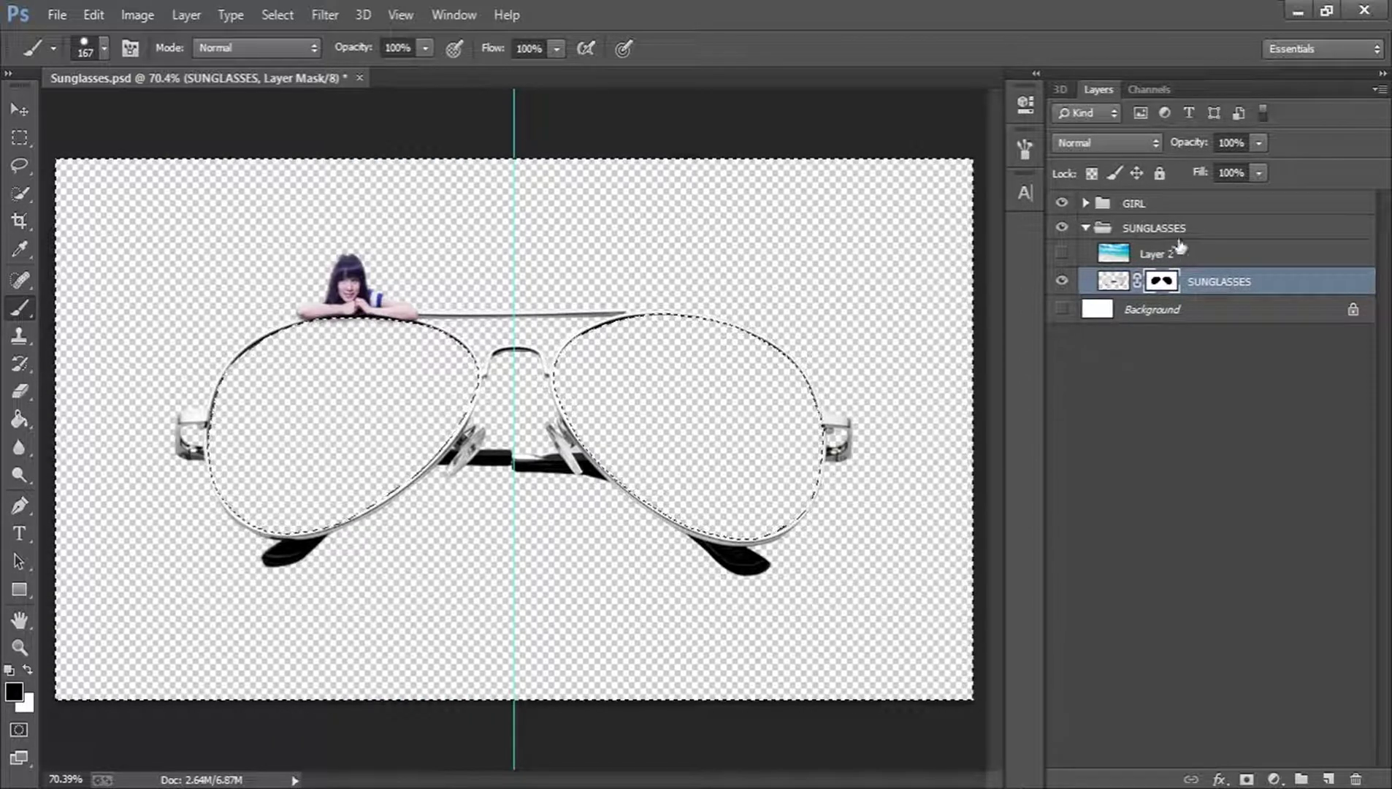
# Show the beach photo on Layer 2, then scale it down proportionally and position it to cover both lenses
pyautogui.click(1061, 252)
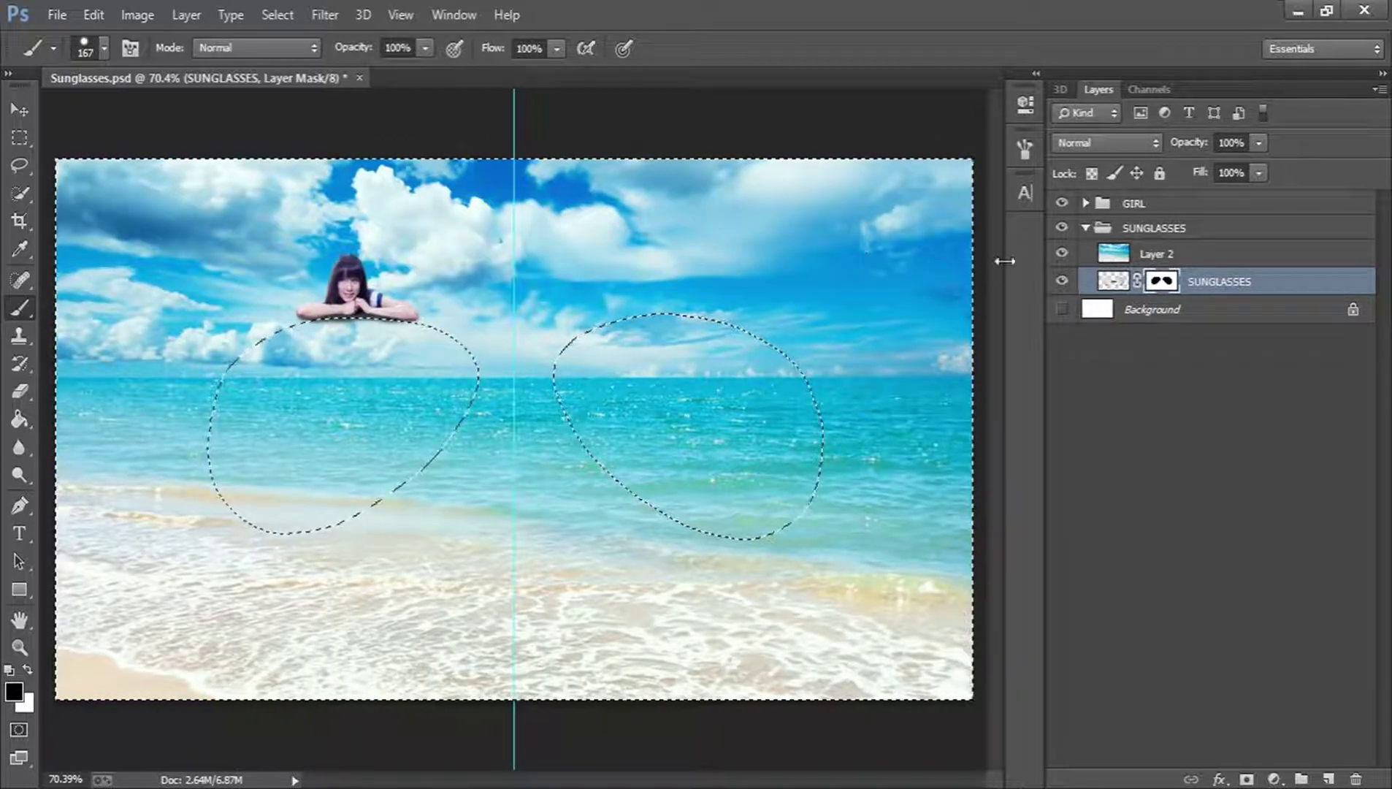
pyautogui.hotkey('ctrl', 'd')
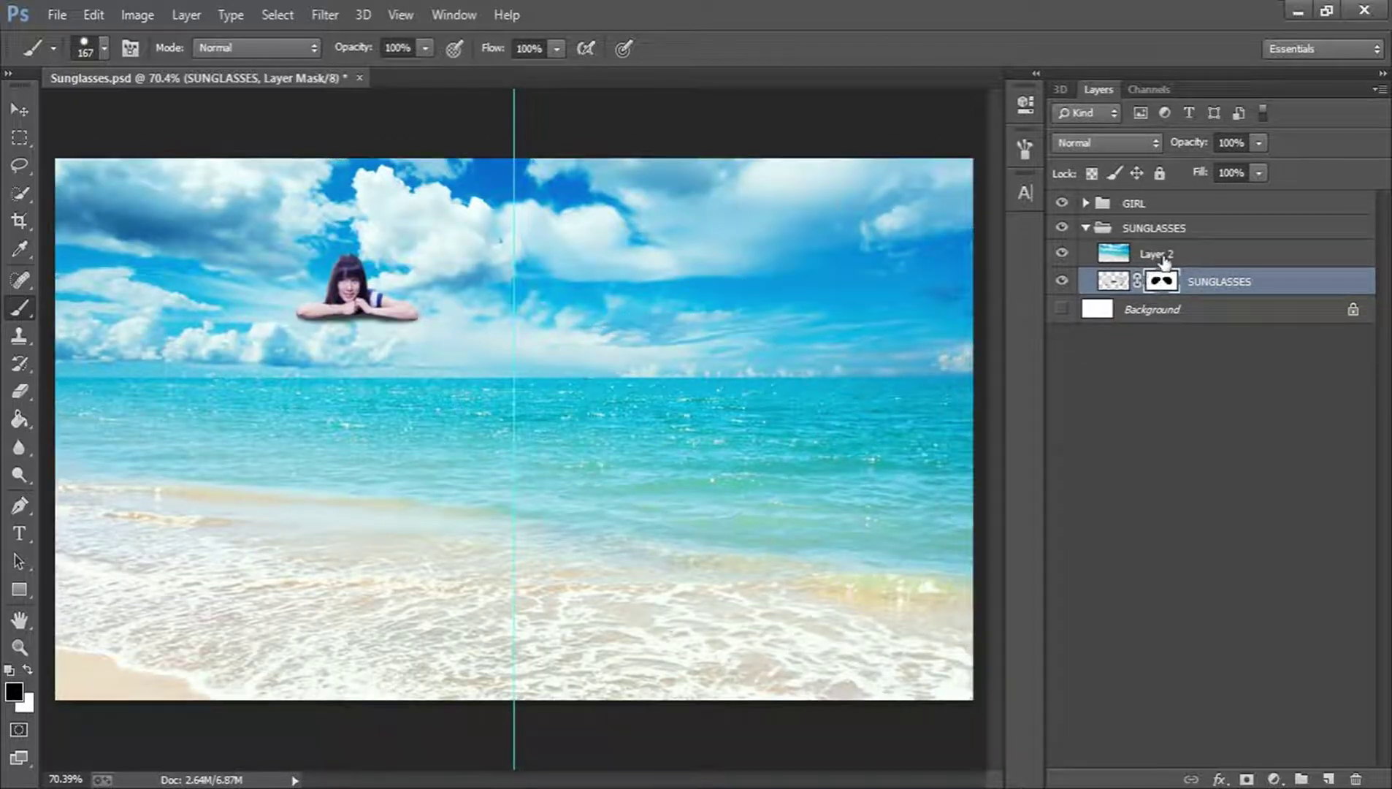
pyautogui.click(1163, 257)
pyautogui.press('v')
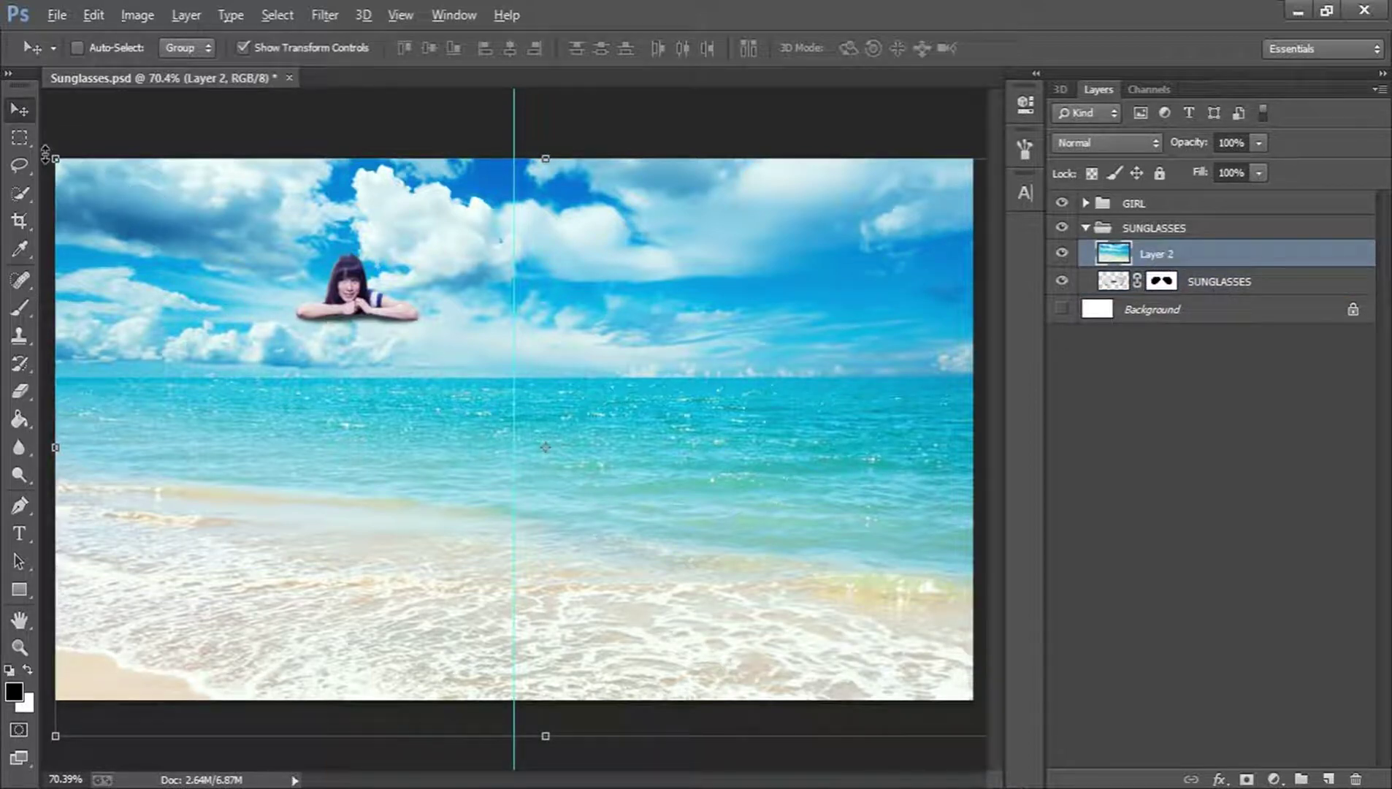
pyautogui.moveTo(52, 155); pyautogui.dragTo(280, 290)
pyautogui.moveTo(495, 377); pyautogui.dragTo(367, 289)
pyautogui.click(1026, 48)
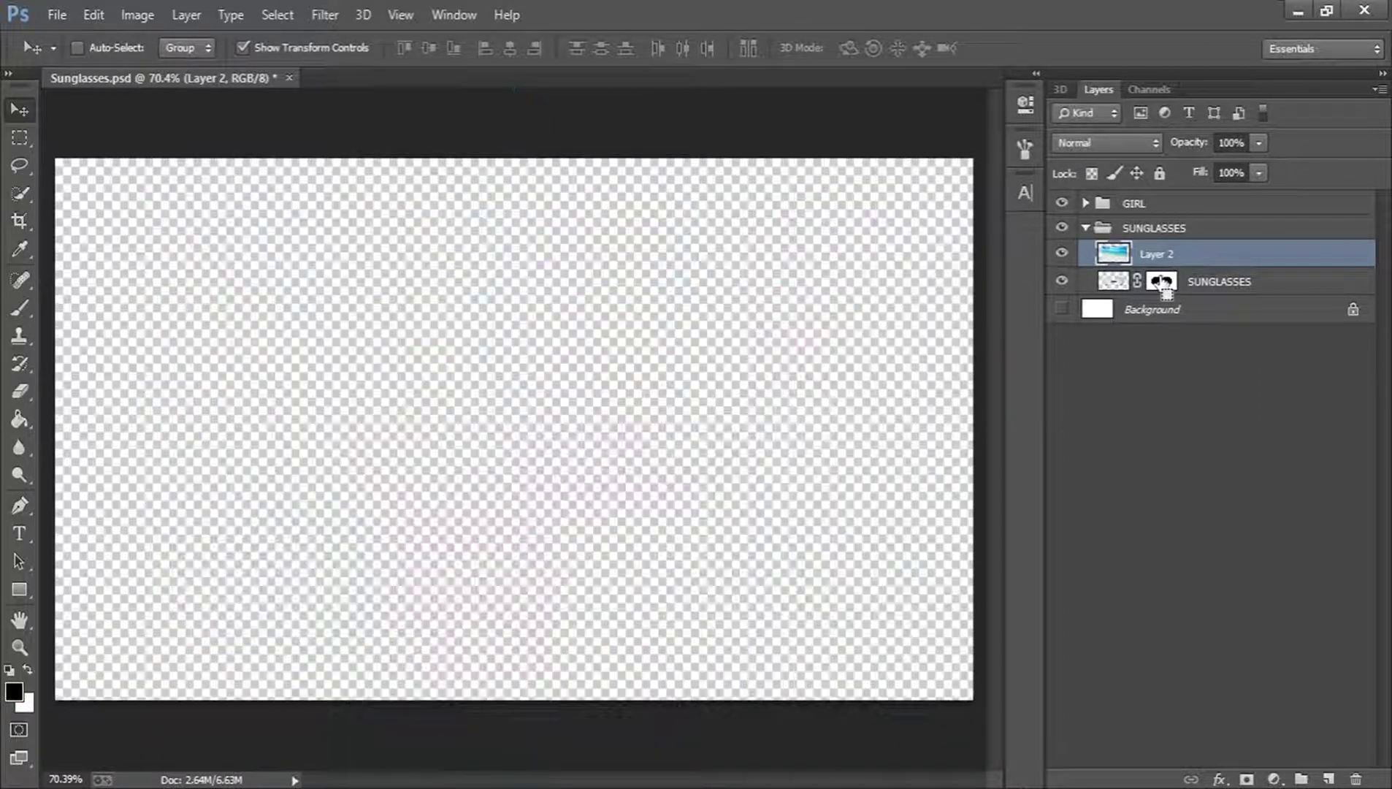
# Mask Layer 2 with the inverse of the SUNGLASSES mask so the beach fills only the lenses, and save the document
pyautogui.keyDown('ctrl'); pyautogui.click(1161, 282); pyautogui.keyUp('ctrl')
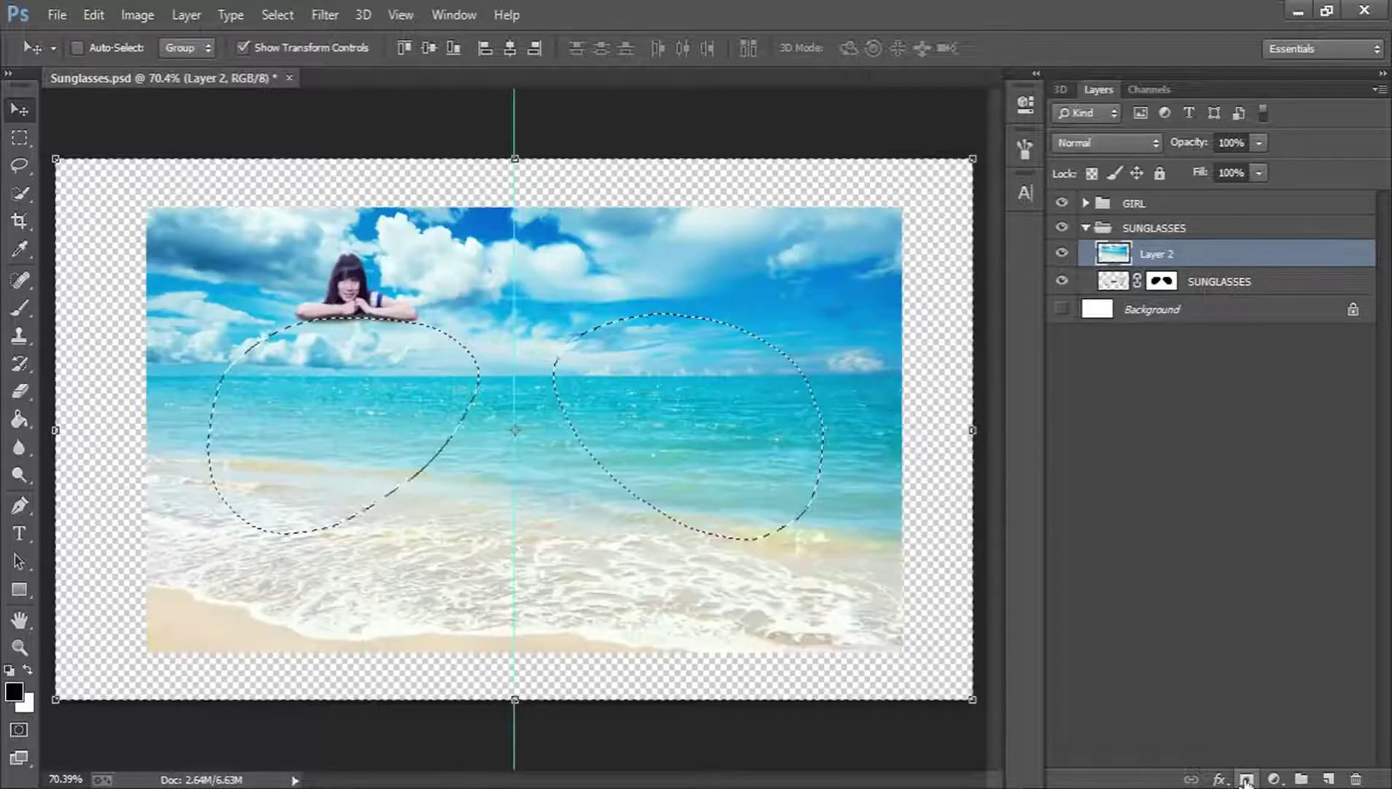
pyautogui.keyDown('alt'); pyautogui.click(1245, 780); pyautogui.keyUp('alt')
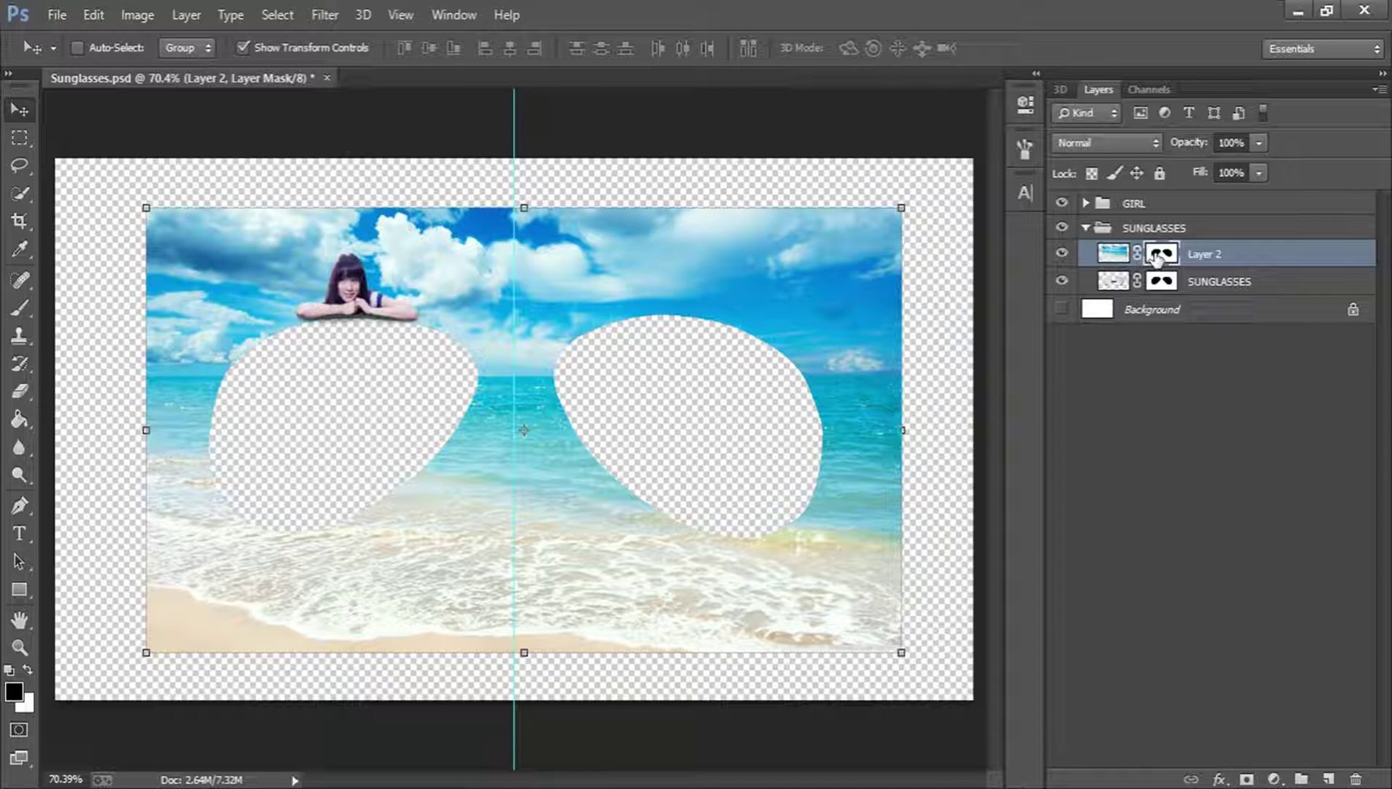
pyautogui.moveTo(1156, 257); pyautogui.dragTo(1157, 257)
pyautogui.hotkey('ctrl', 'i')
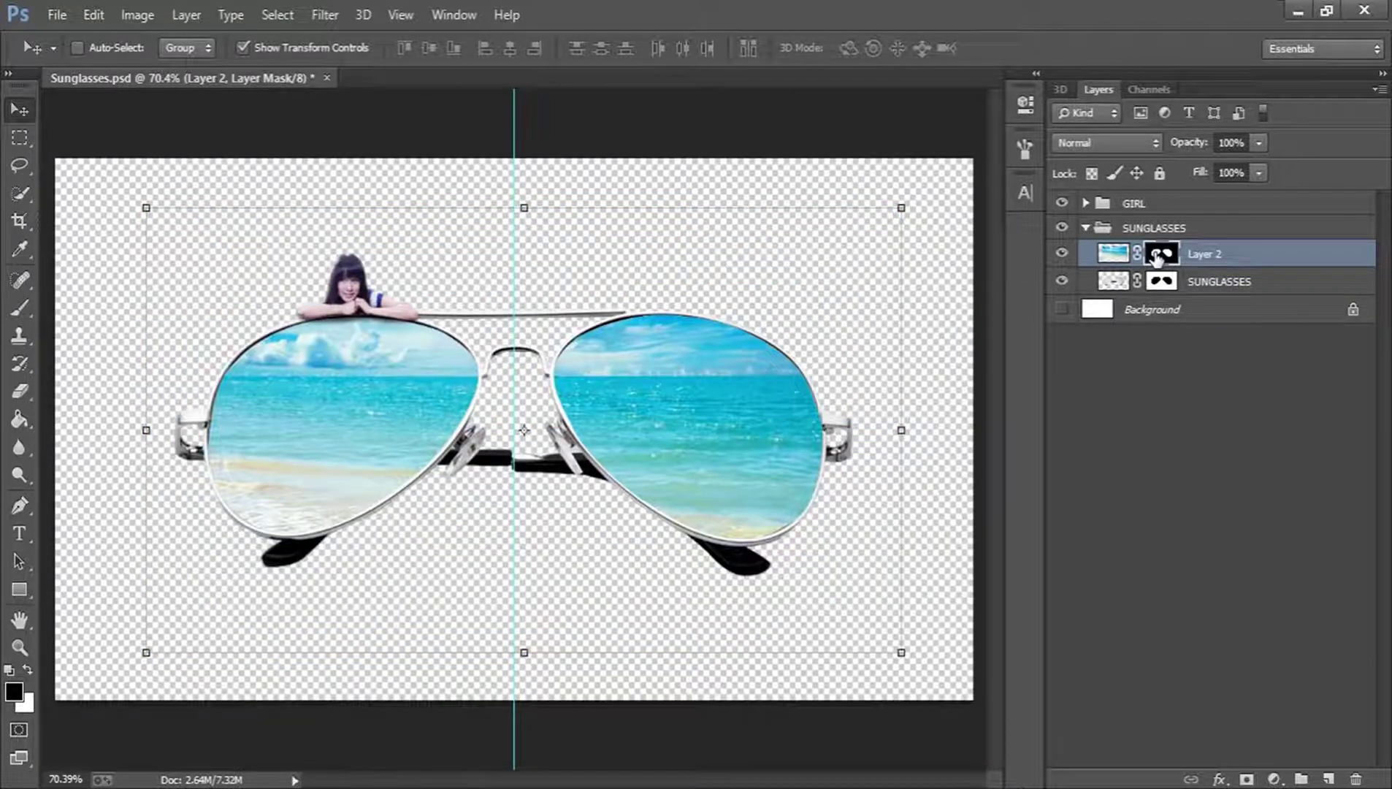
pyautogui.click(1213, 571)
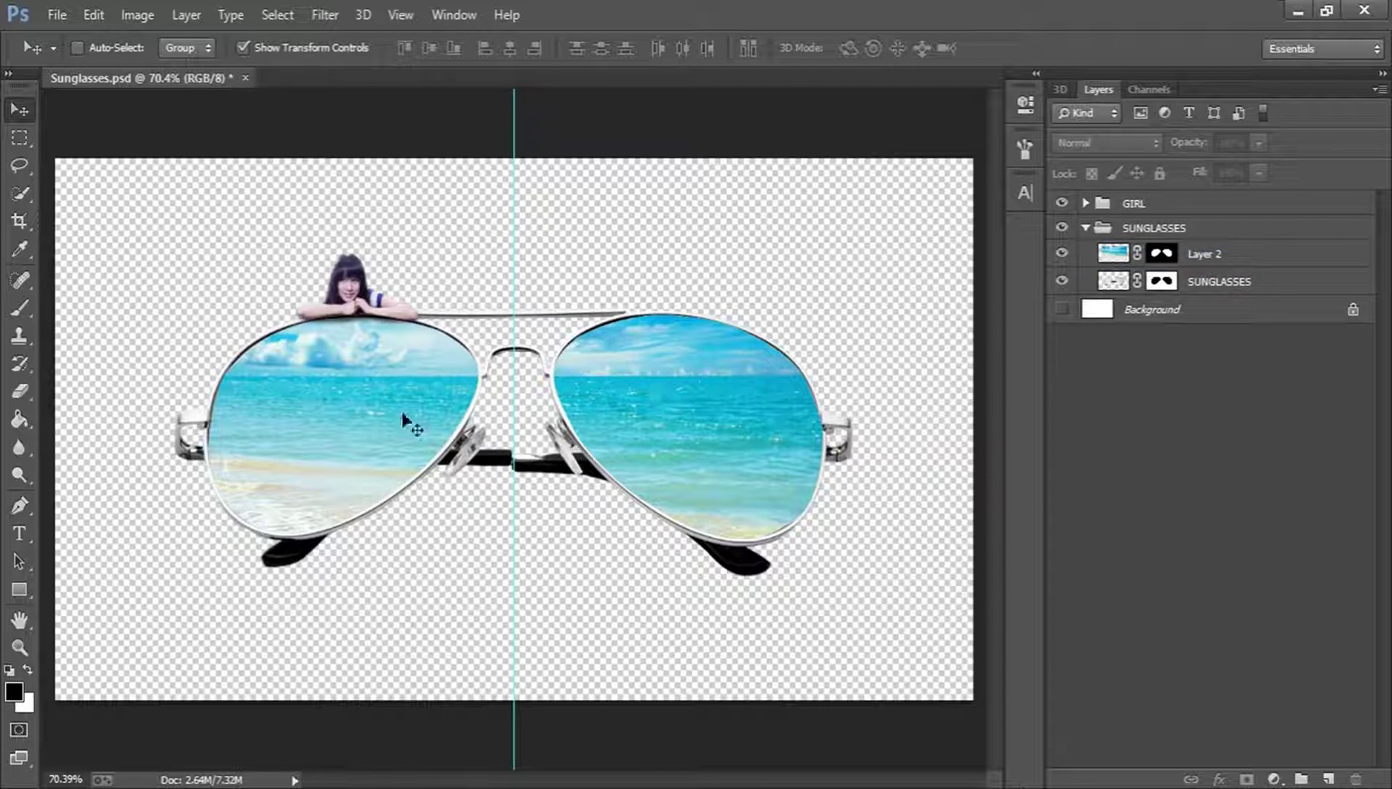
pyautogui.hotkey('ctrl', 's')
# Add a Curves adjustment layer above Layer 2, masked to the beach photo's pixels
pyautogui.click(1216, 256)
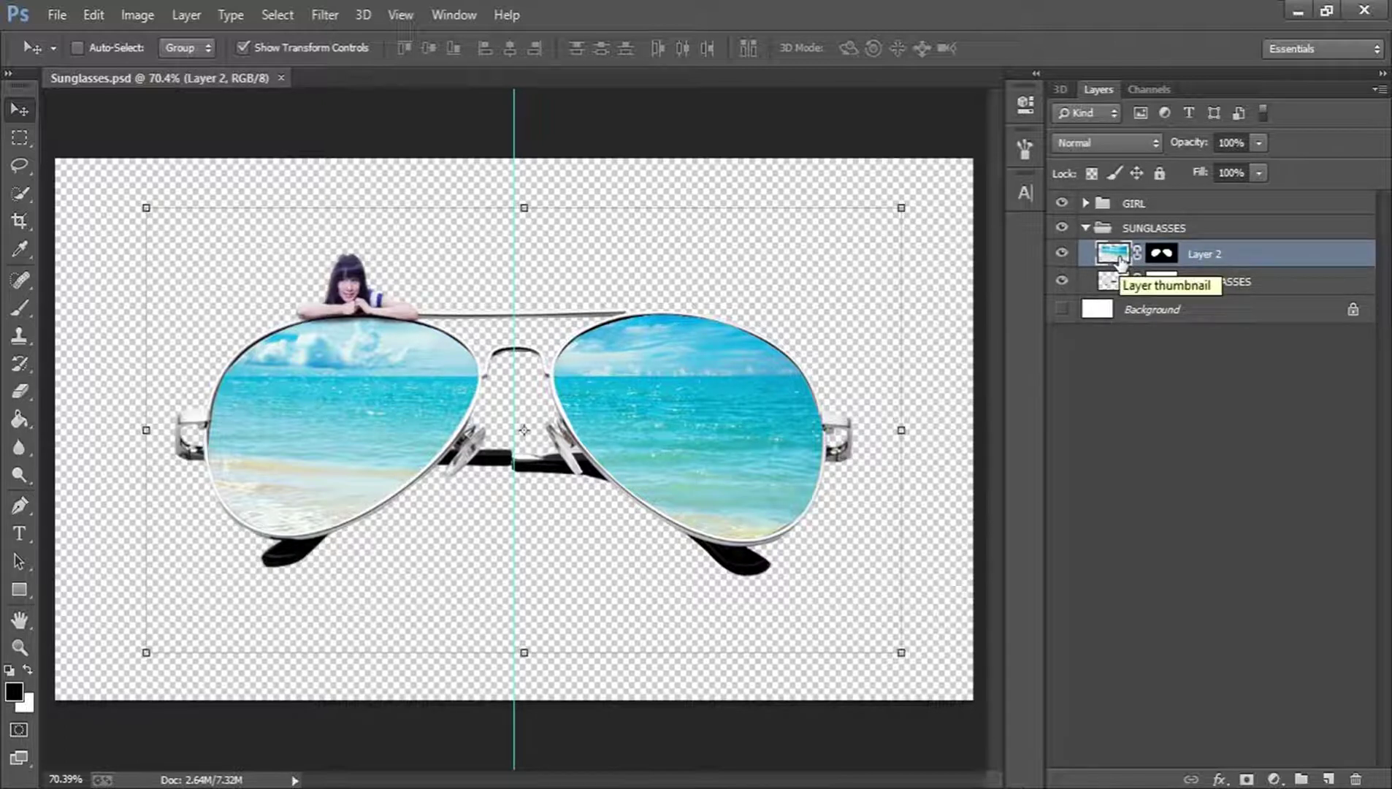
pyautogui.keyDown('ctrl'); pyautogui.click(1119, 257); pyautogui.keyUp('ctrl')
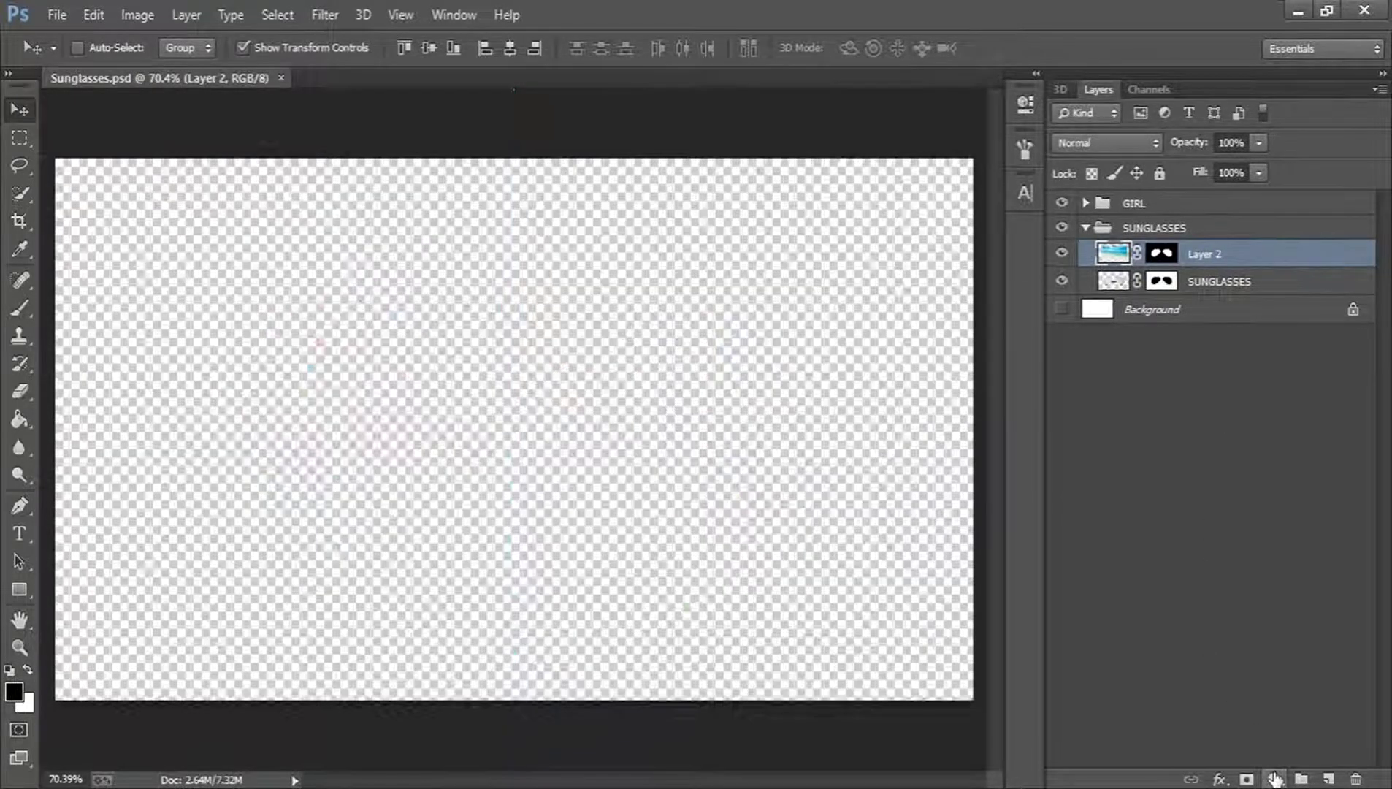
pyautogui.click(1275, 779)
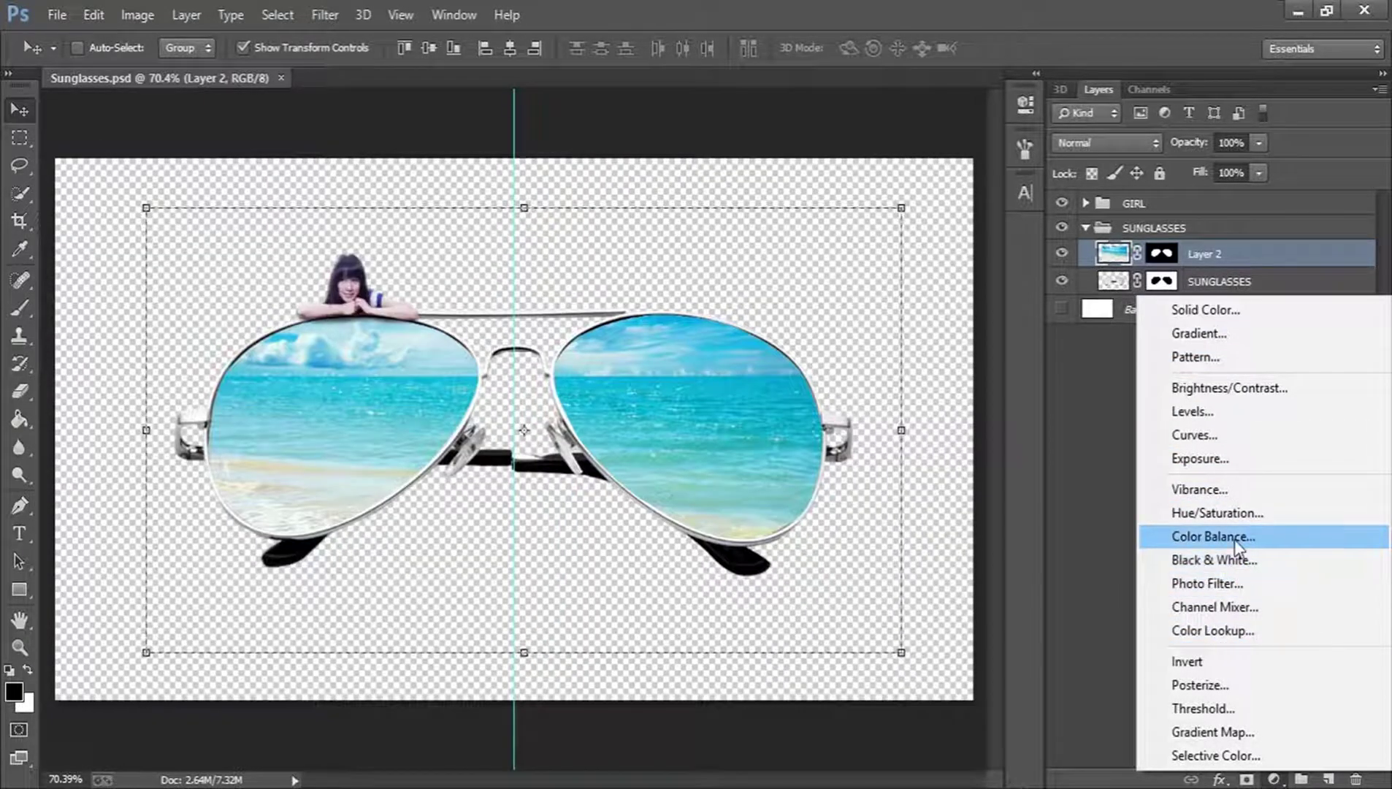
pyautogui.click(1224, 433)
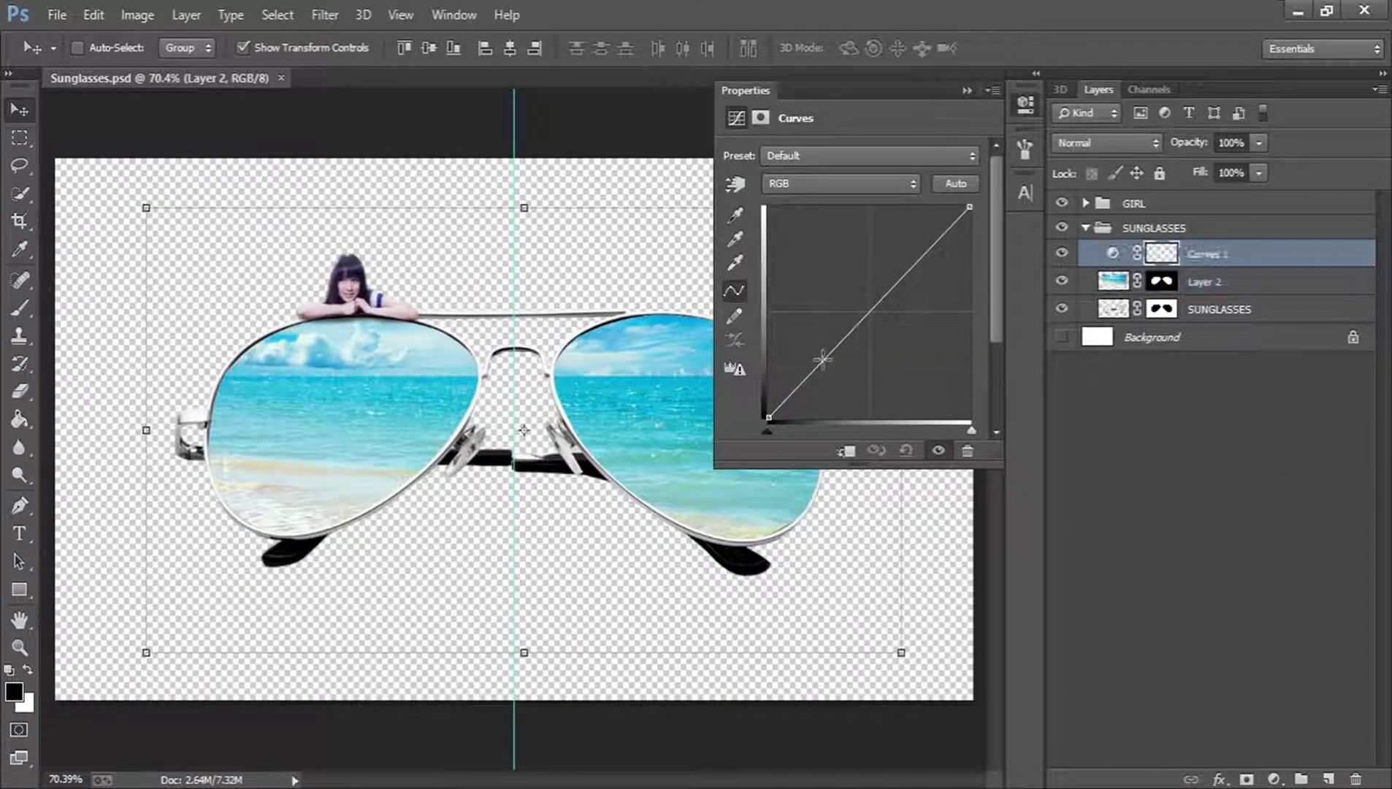
# Shape the RGB curve into a gentle S, lowering the shadows and slightly raising the highlights
pyautogui.moveTo(834, 349); pyautogui.dragTo(835, 365)
pyautogui.moveTo(919, 273); pyautogui.dragTo(917, 257)
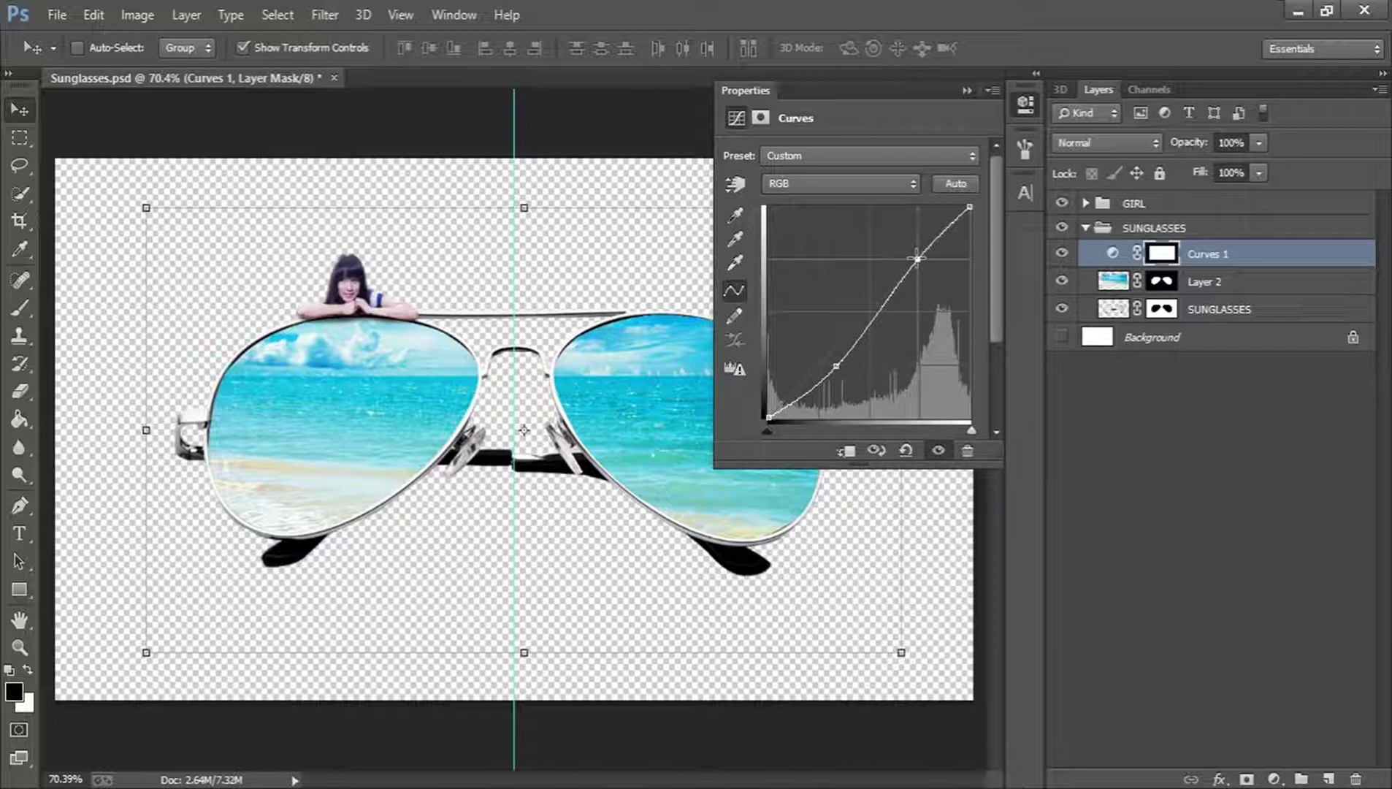
pyautogui.moveTo(917, 258); pyautogui.dragTo(917, 263)
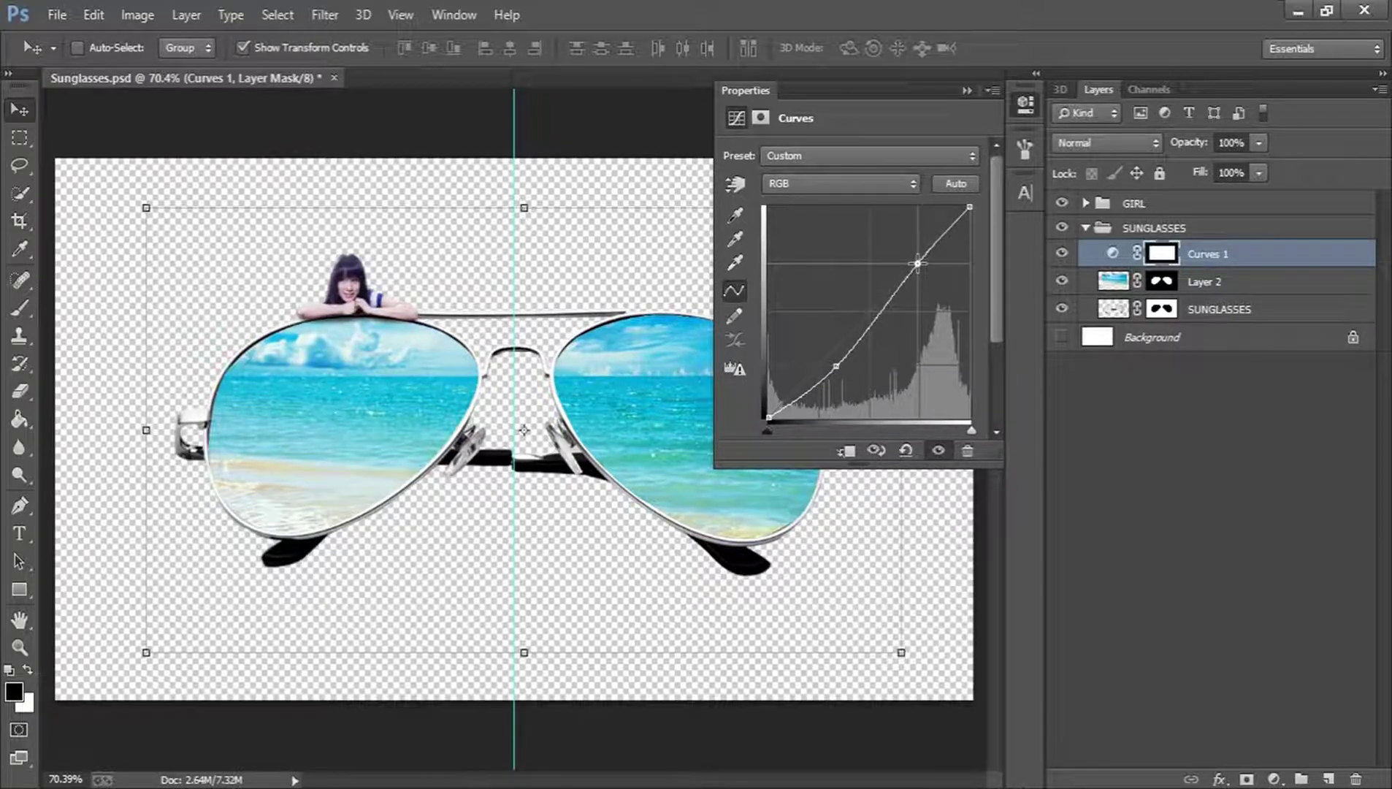
# Lower the shadow point of the Curves 1 adjustment very slightly, and make the white Background layer visible
pyautogui.click(837, 365)
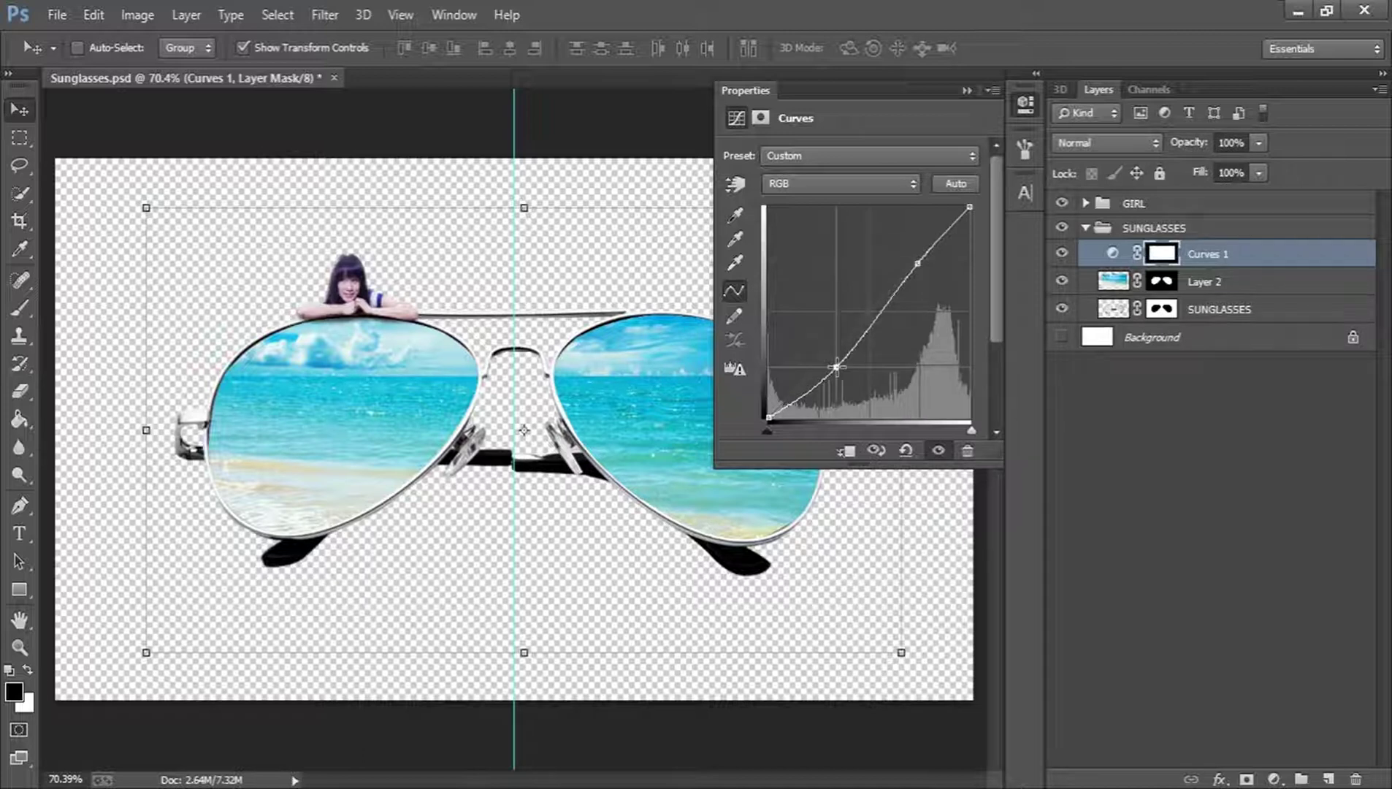
pyautogui.moveTo(836, 367); pyautogui.dragTo(839, 368)
pyautogui.click(1034, 115)
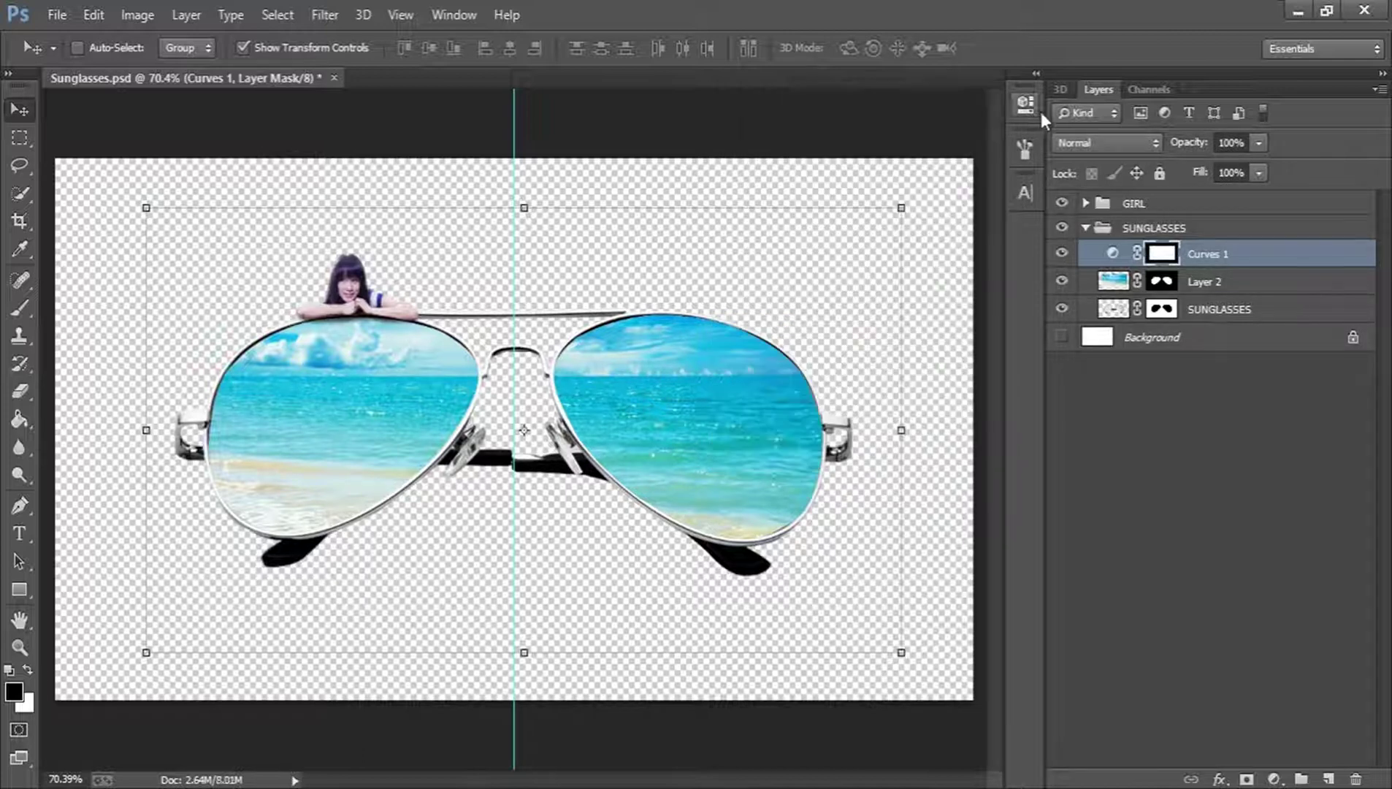
pyautogui.click(1061, 338)
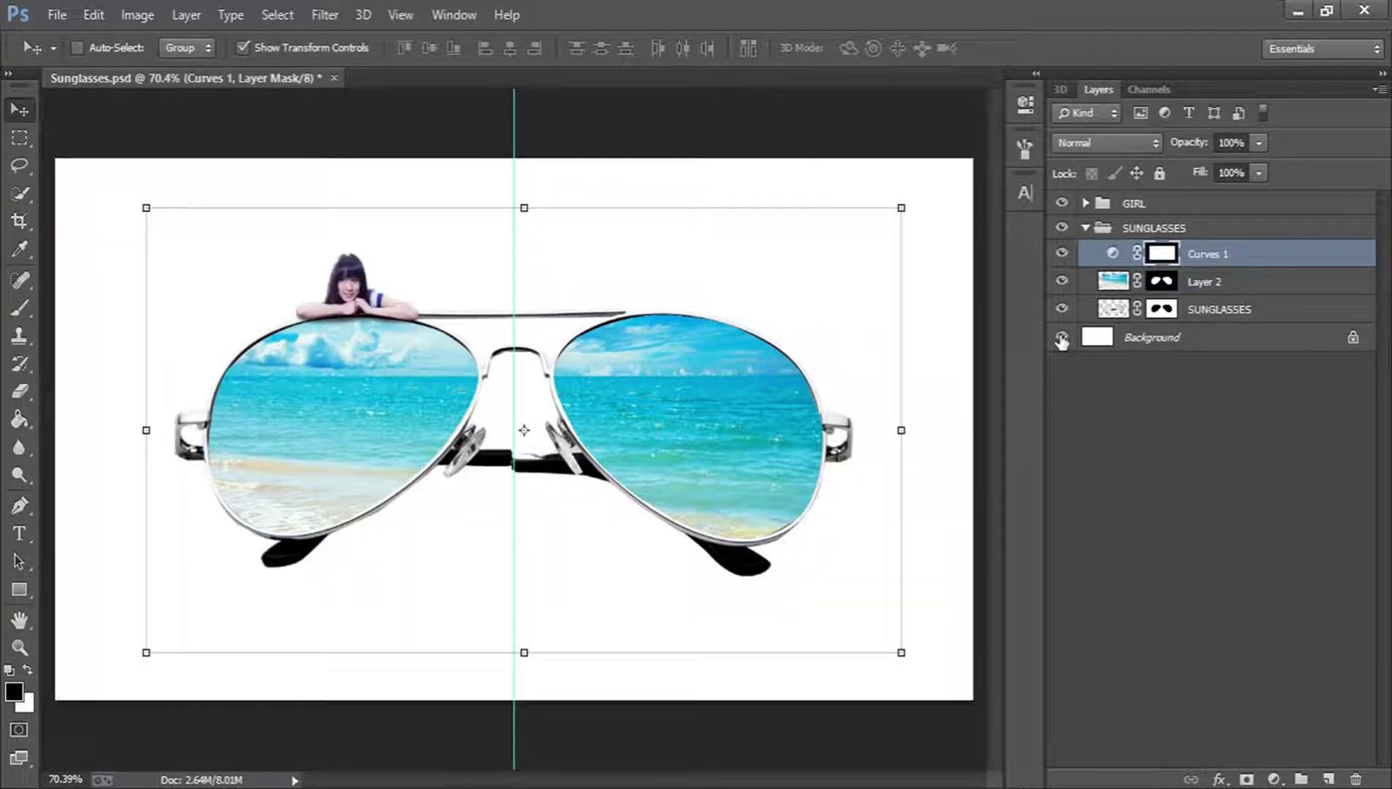
pyautogui.click(1196, 544)
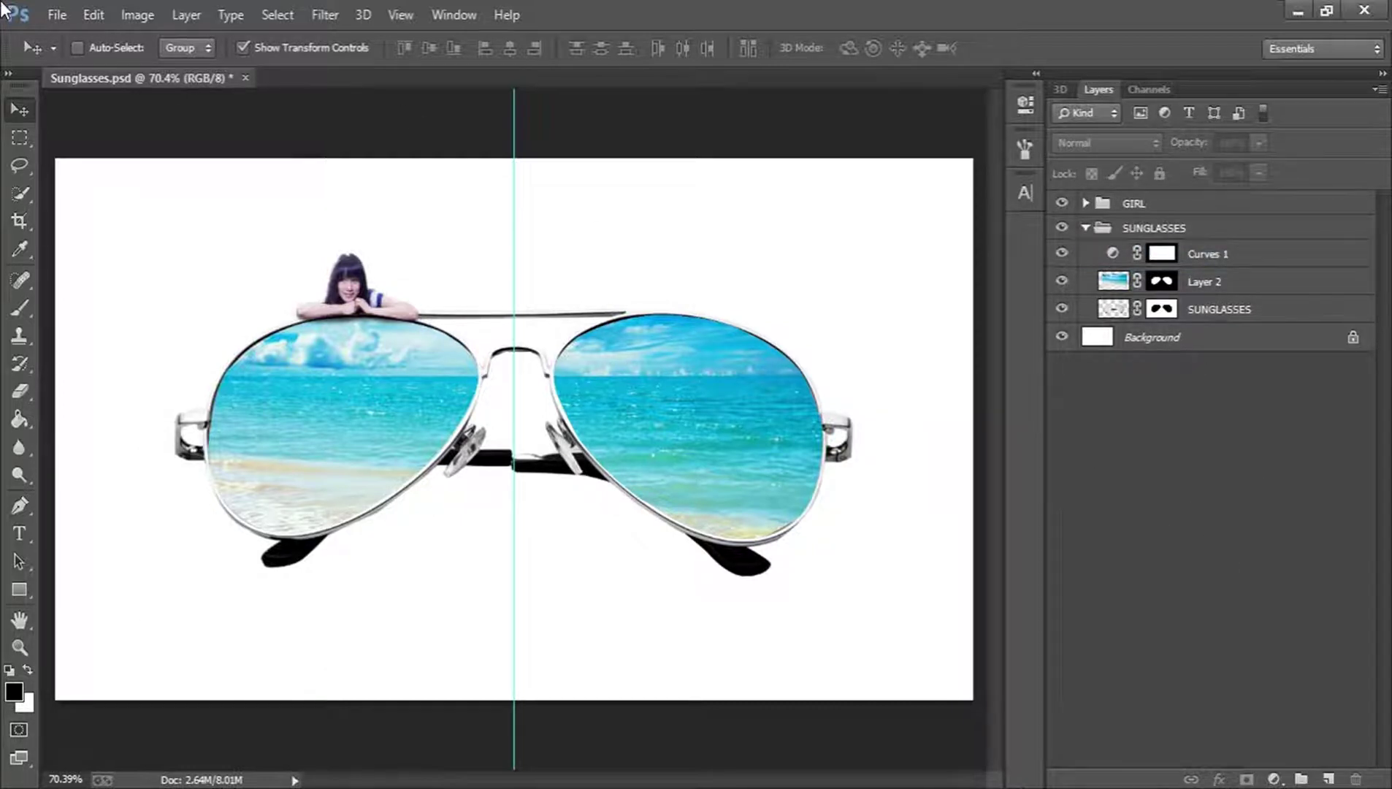
# Open the birds-take-to-the-sky image in its own floating window
pyautogui.click(54, 3)
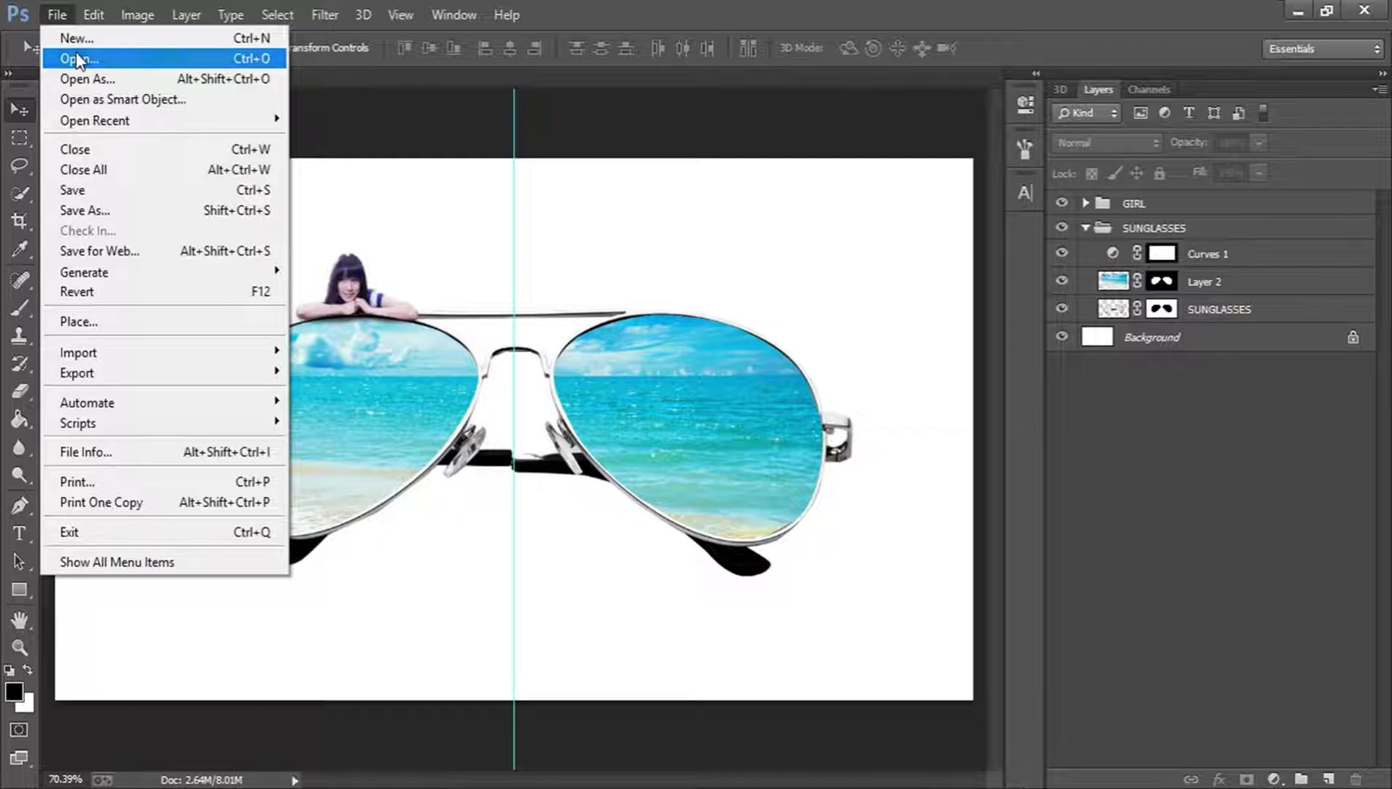
pyautogui.click(76, 51)
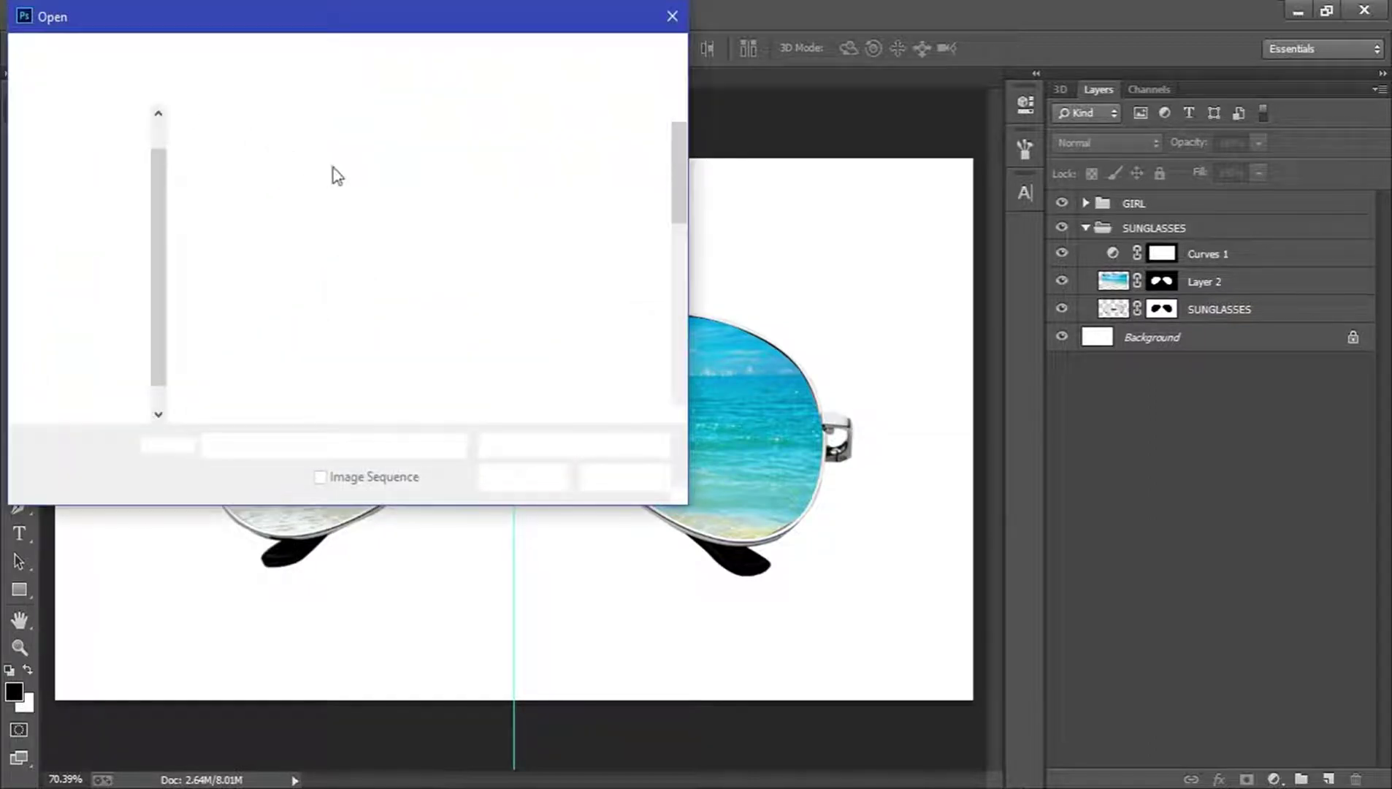
pyautogui.scroll(-3, 581, 277)
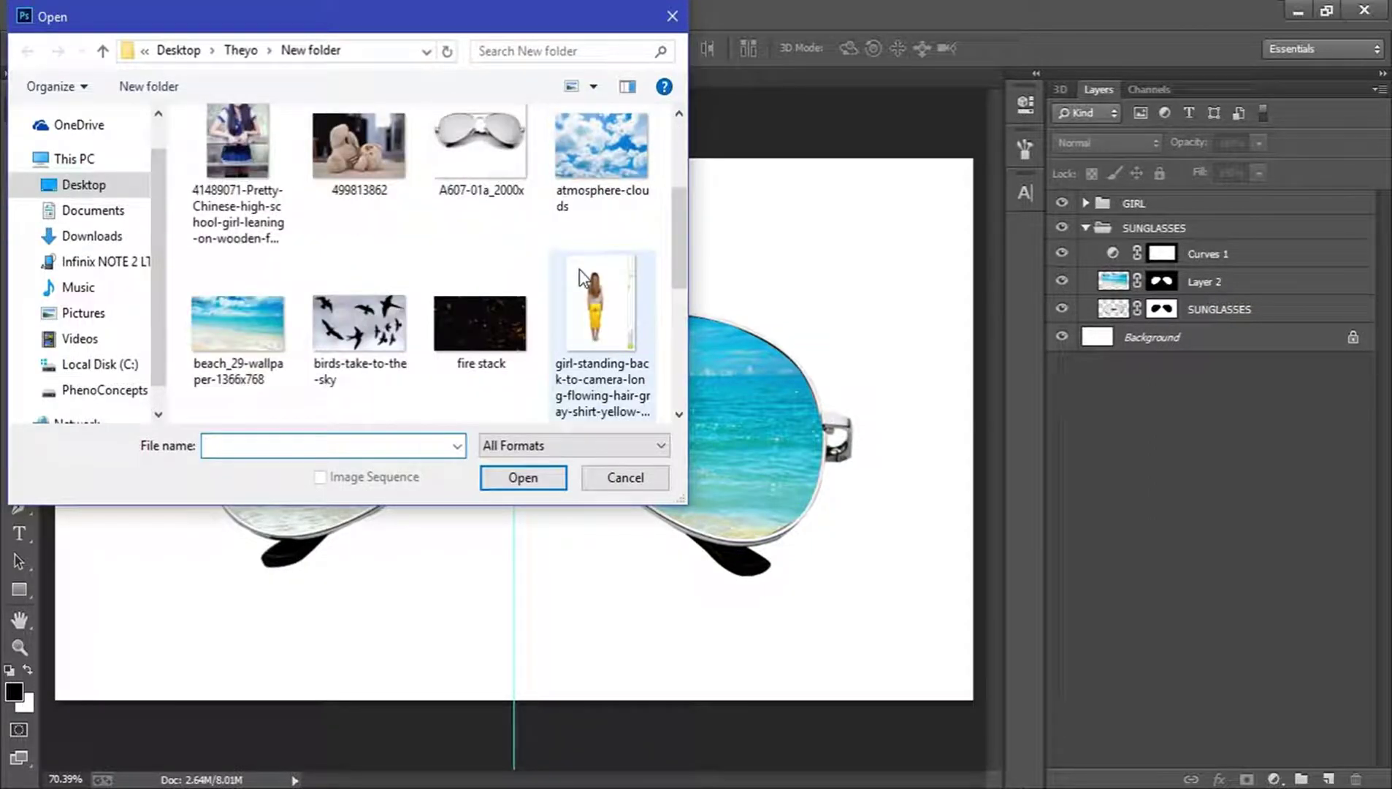
pyautogui.click(358, 323)
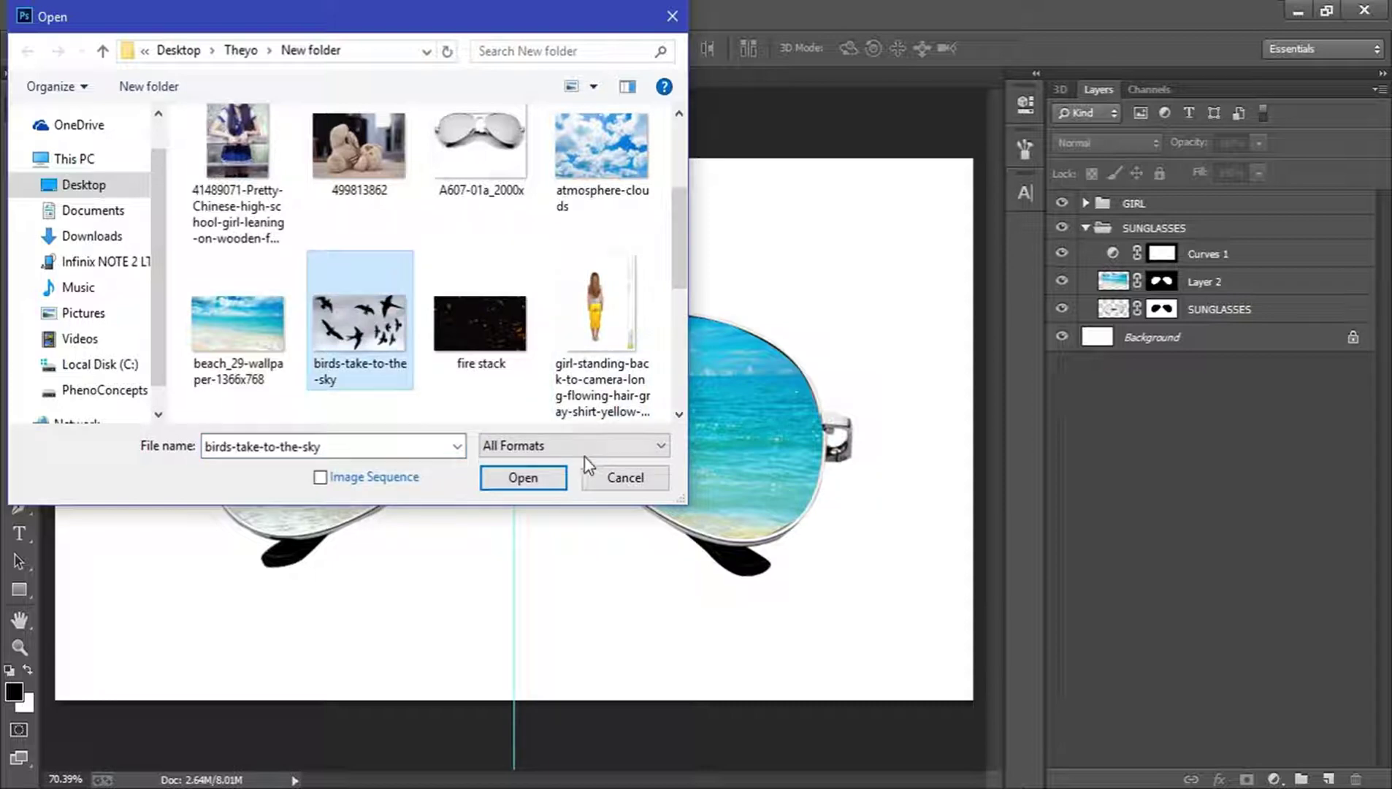
pyautogui.click(541, 482)
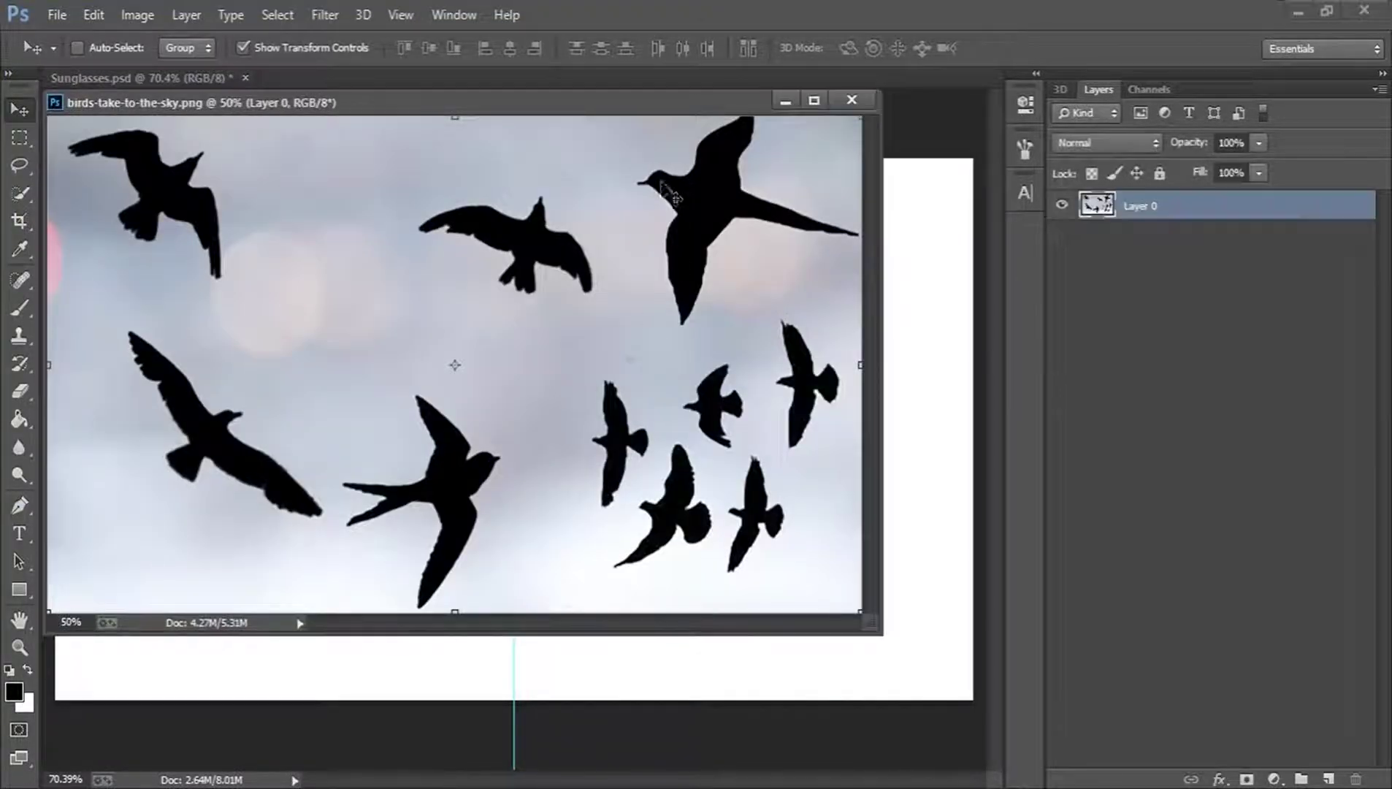
pyautogui.moveTo(679, 111); pyautogui.dragTo(775, 122)
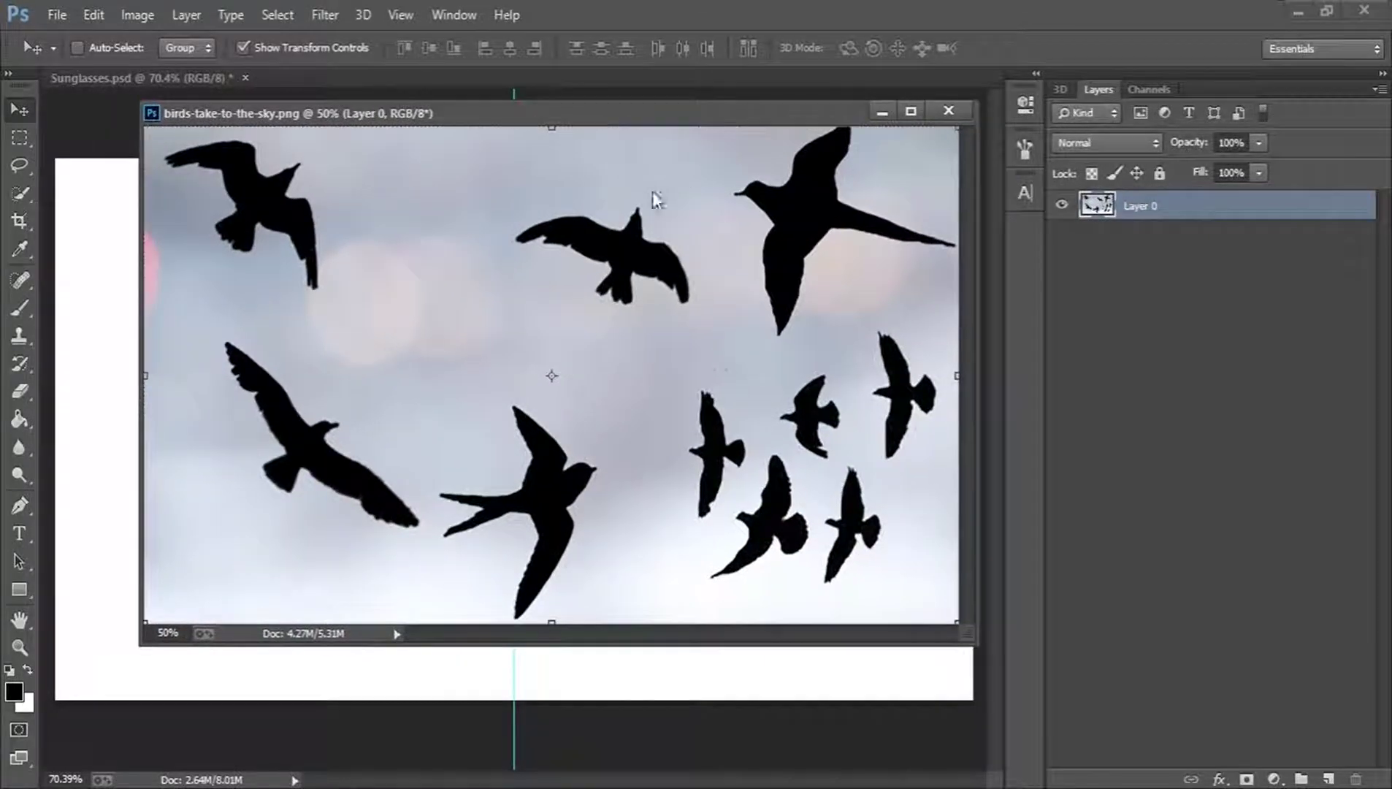
pyautogui.rightClick(16, 197)
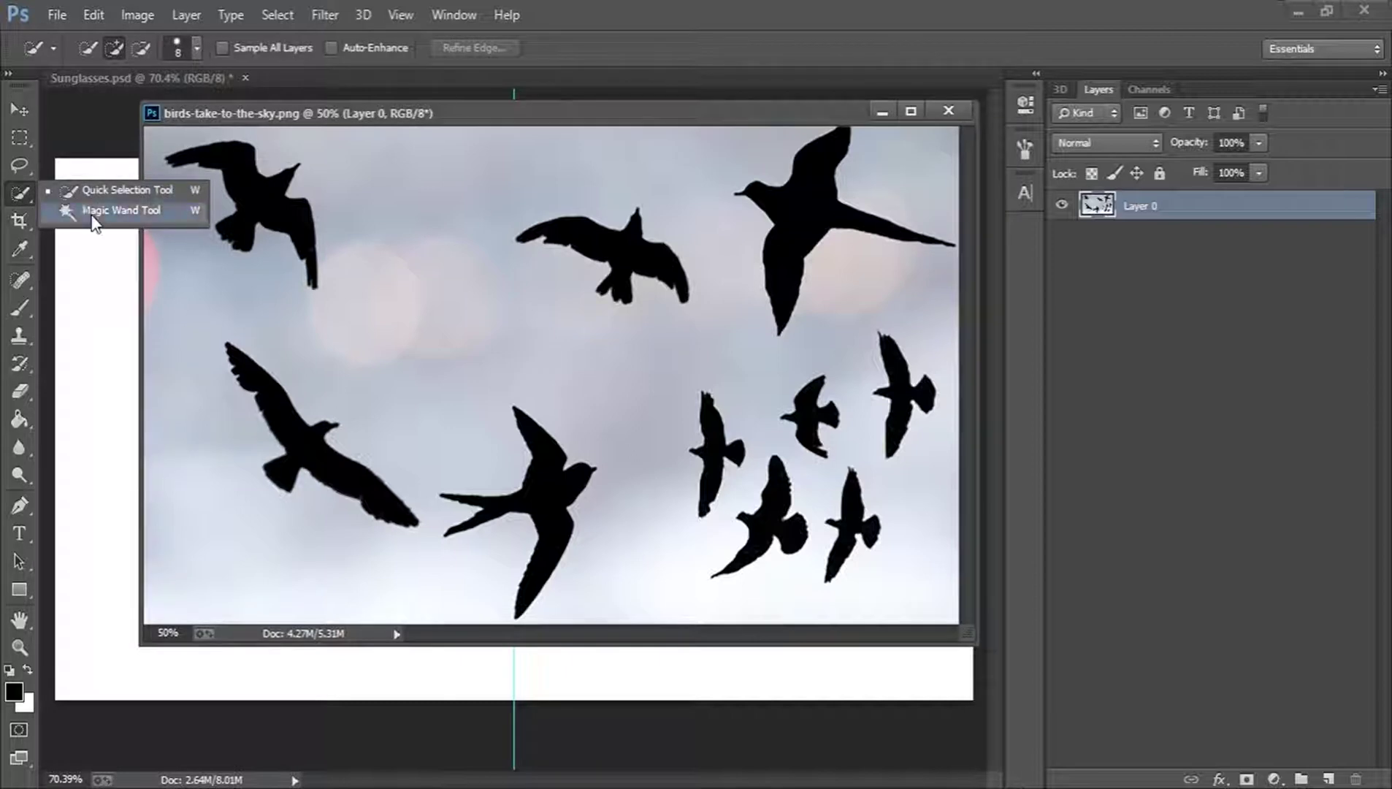
pyautogui.click(117, 211)
pyautogui.click(371, 242)
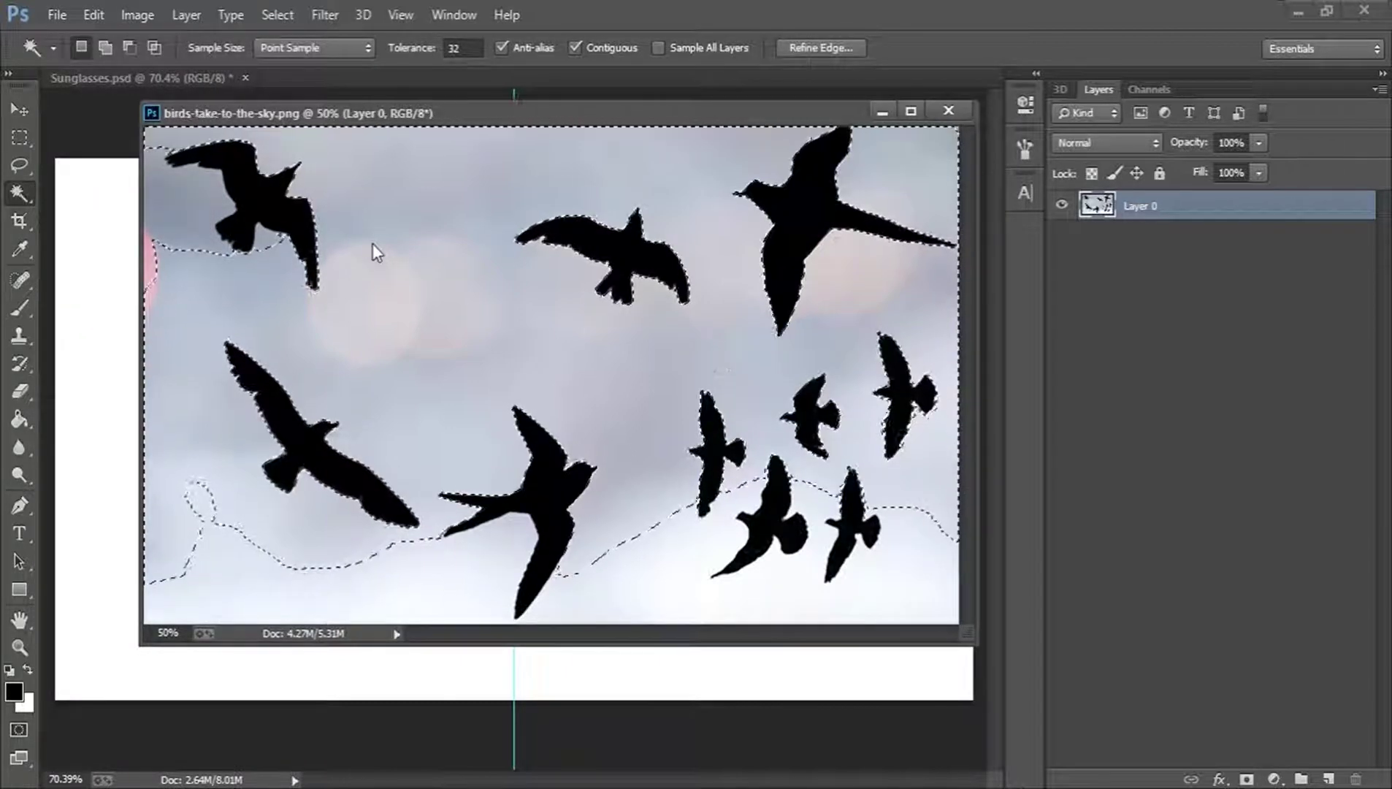
pyautogui.hotkey('ctrl', 'd')
# Select the sky around all the bird silhouettes with the Quick Selection tool
pyautogui.rightClick(16, 191)
pyautogui.click(50, 192)
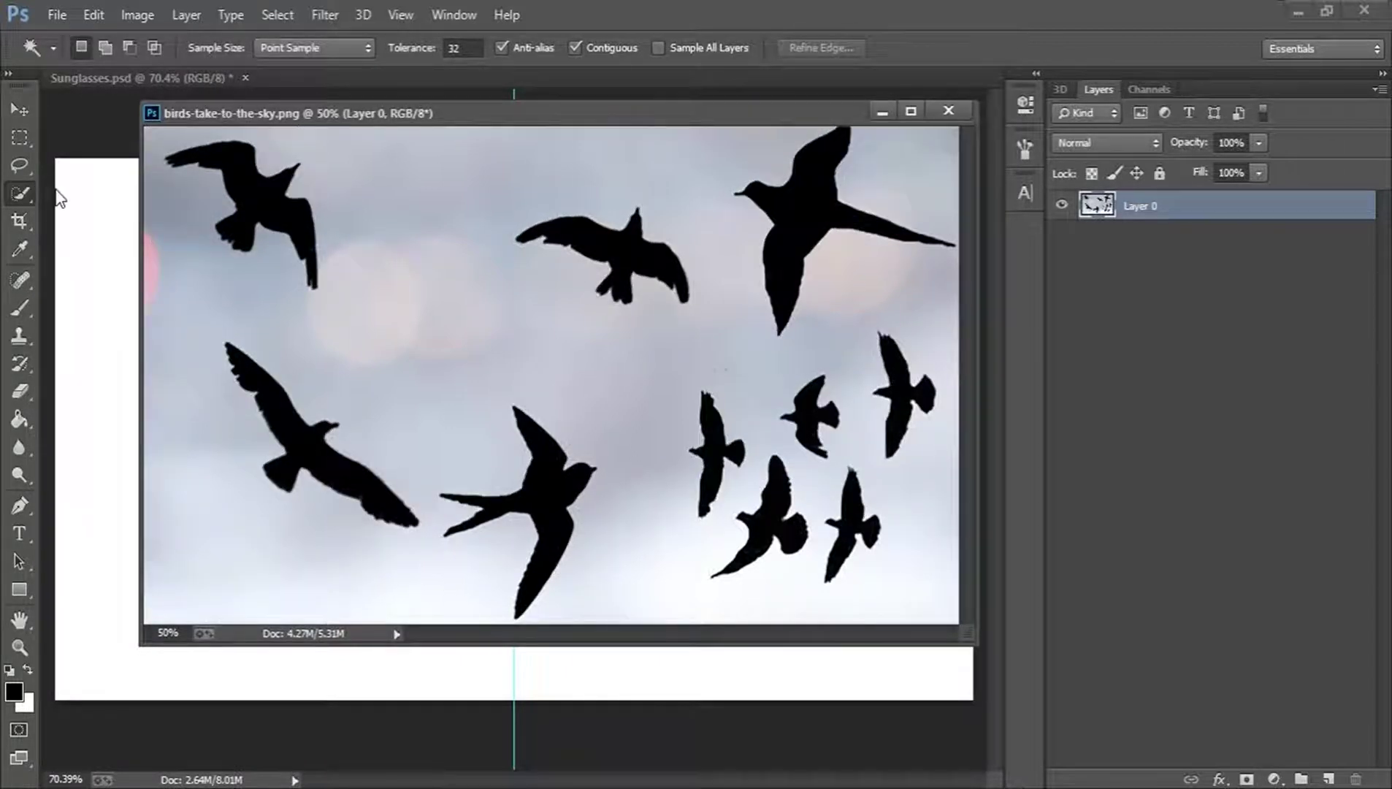
pyautogui.moveTo(189, 397); pyautogui.dragTo(195, 518)
pyautogui.moveTo(480, 298); pyautogui.dragTo(591, 337)
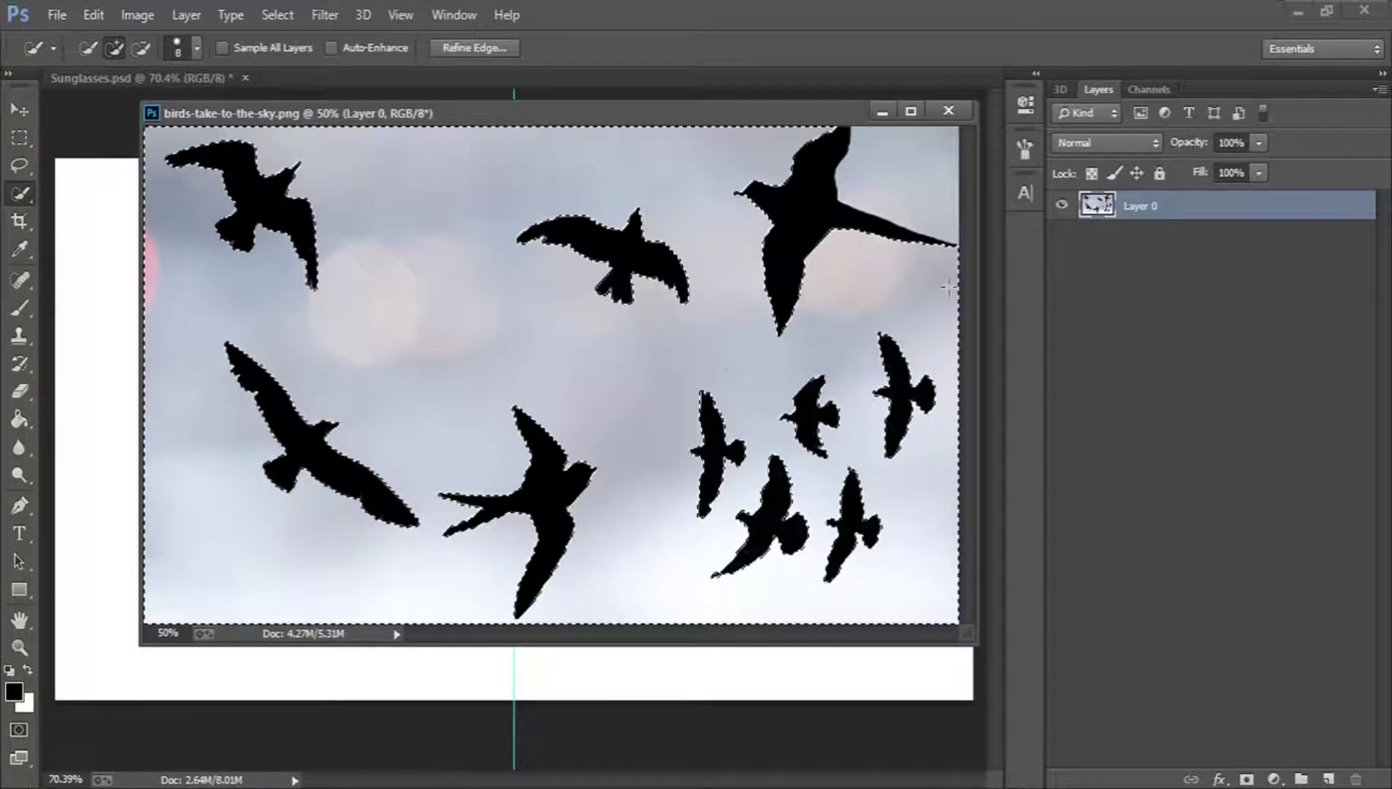
# Add an inverted layer mask from the sky selection to Layer 0 and apply it permanently to the layer
pyautogui.click(1247, 779)
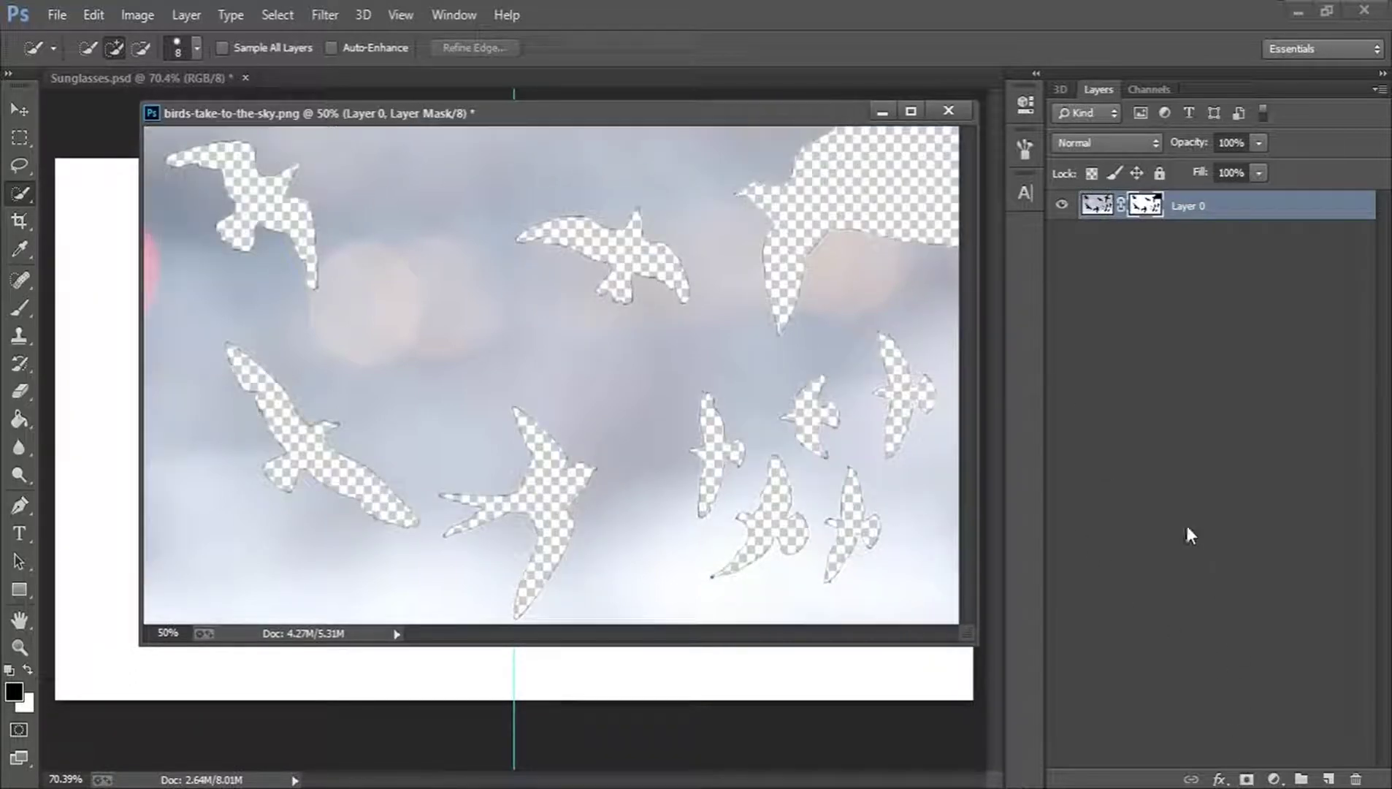
pyautogui.hotkey('ctrl', 'i')
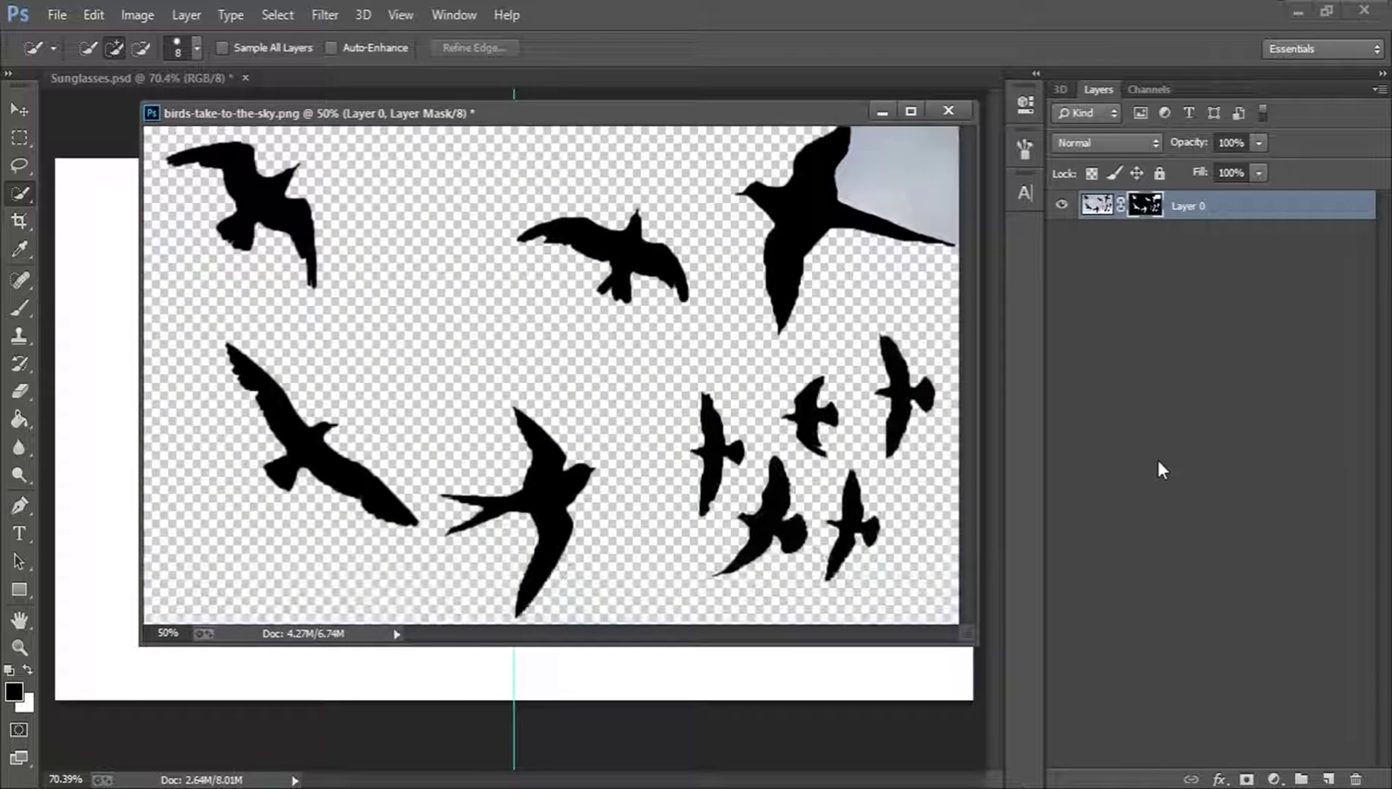
pyautogui.rightClick(1143, 206)
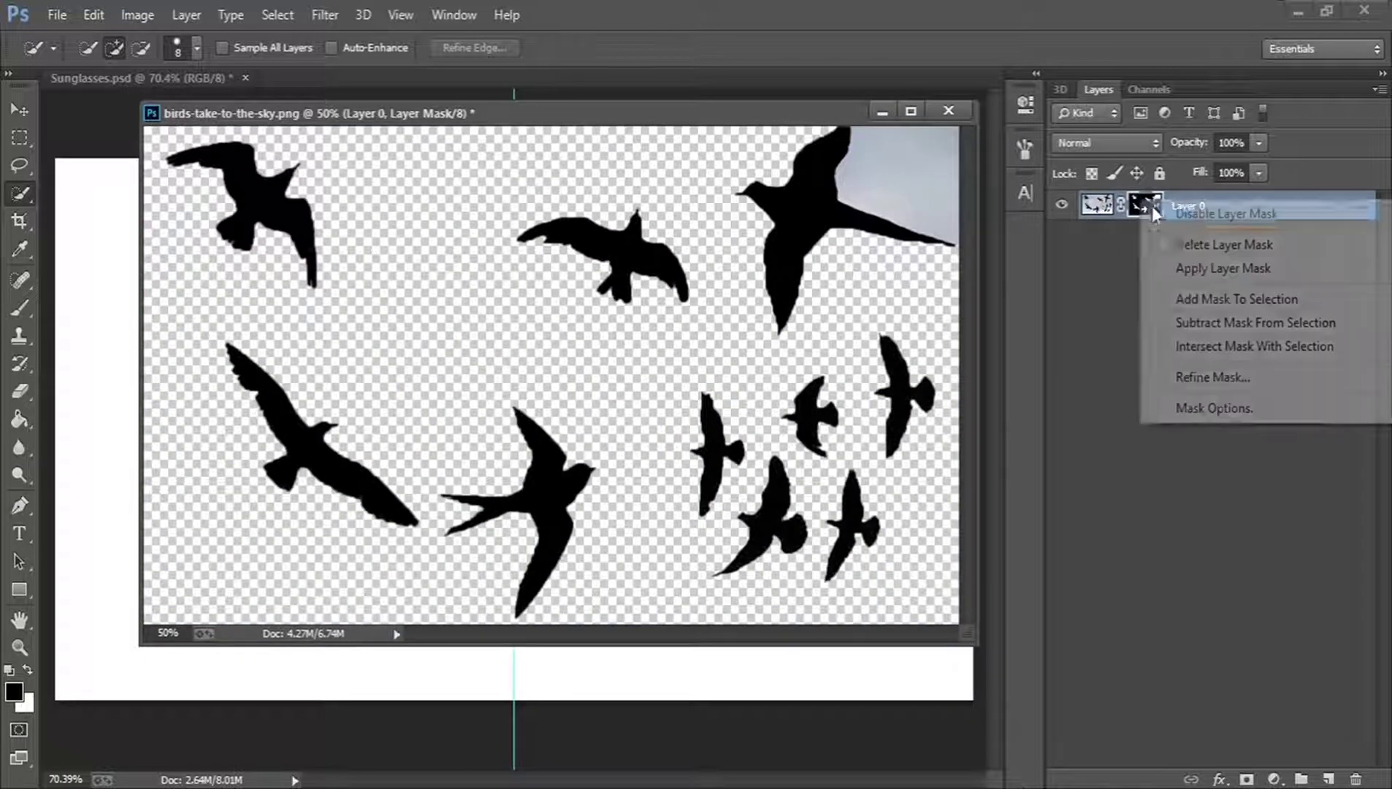
pyautogui.click(1203, 268)
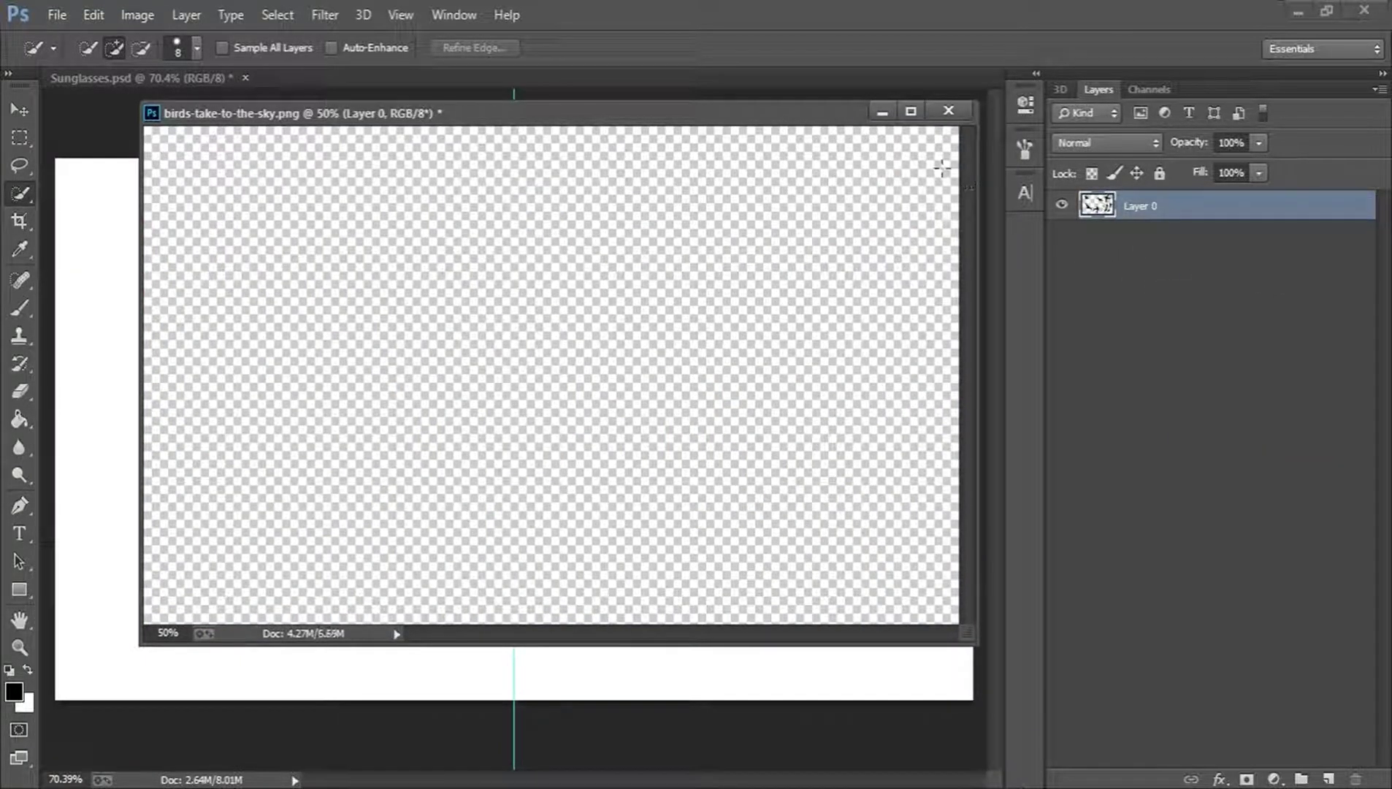
# Select the leftover patch of sky beside the upper-right bird, delete it, and clear the selection
pyautogui.click(900, 168)
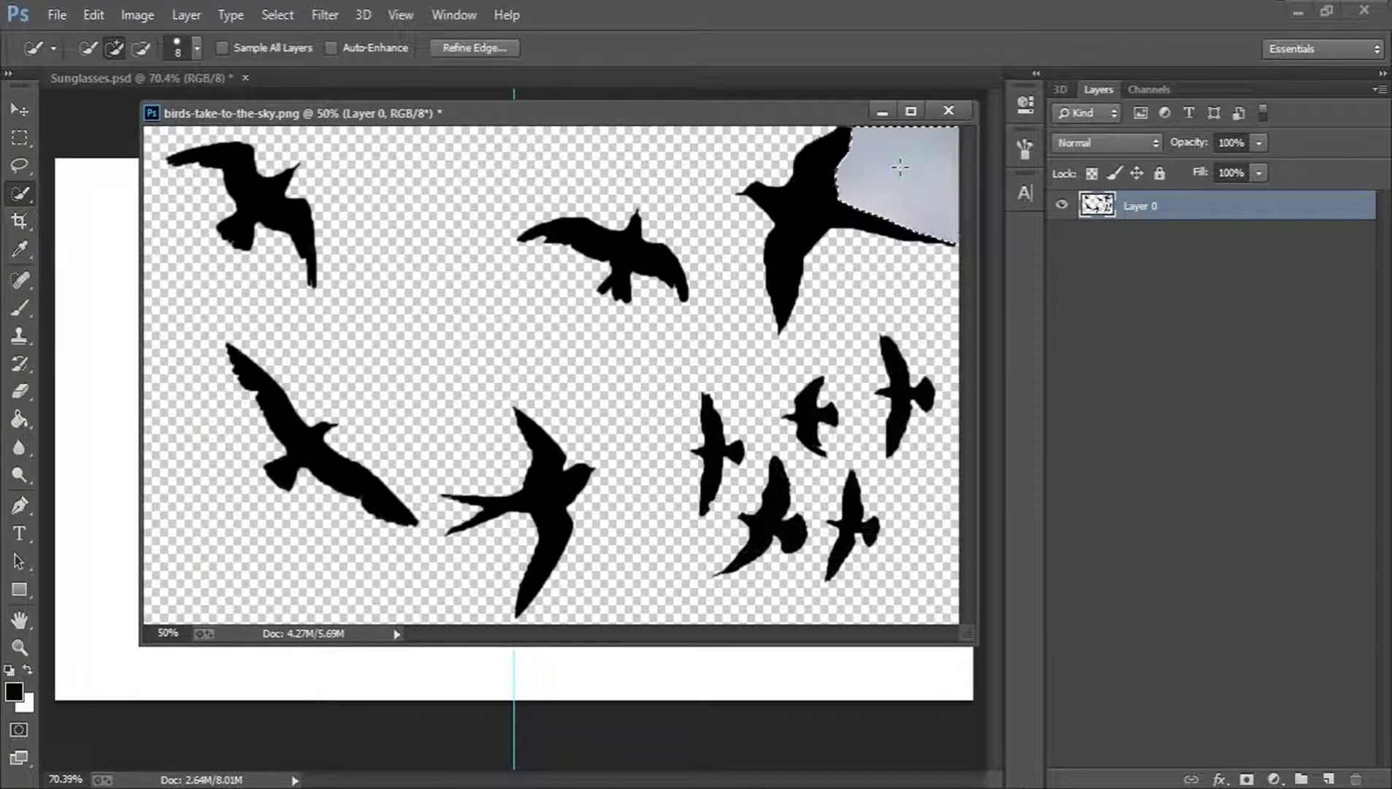
pyautogui.press('Delete')
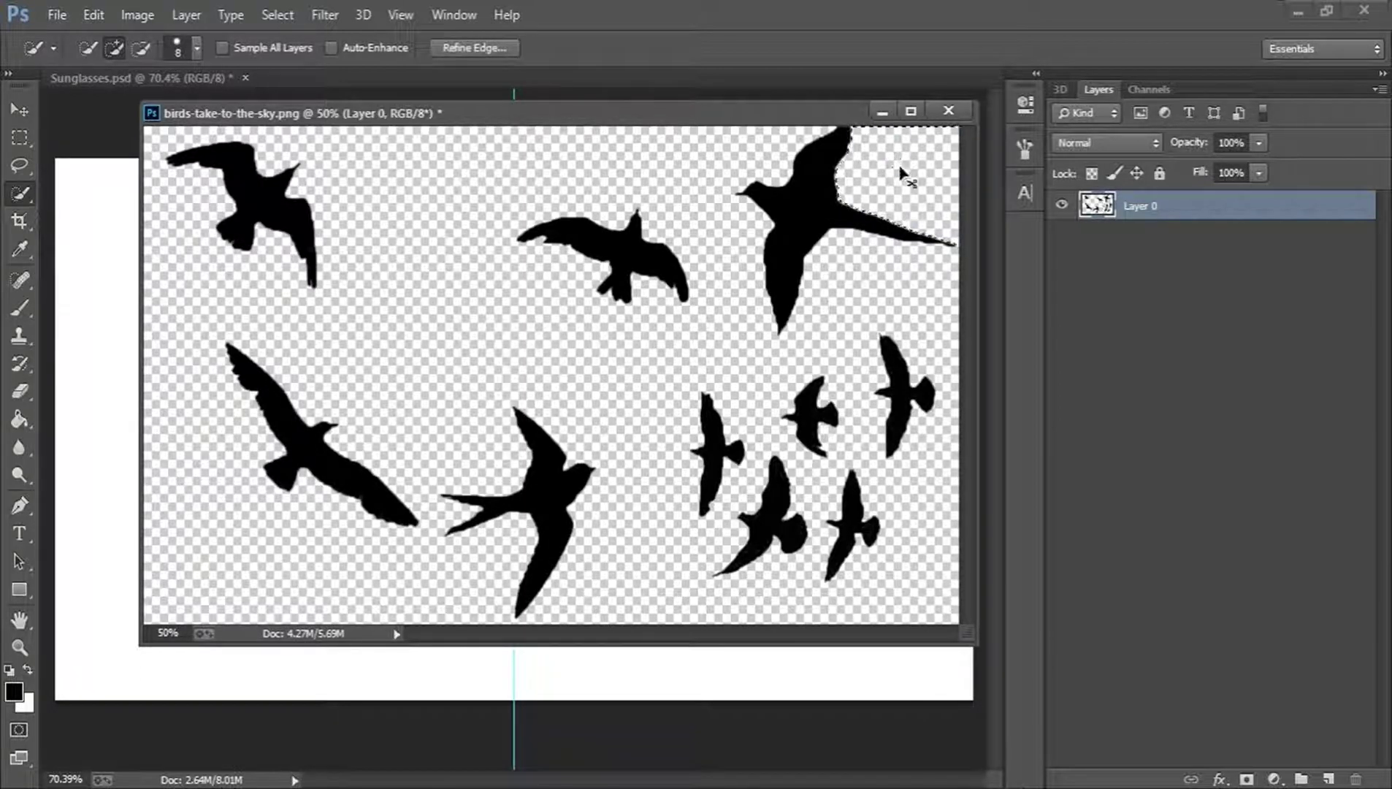
pyautogui.hotkey('ctrl', 'd')
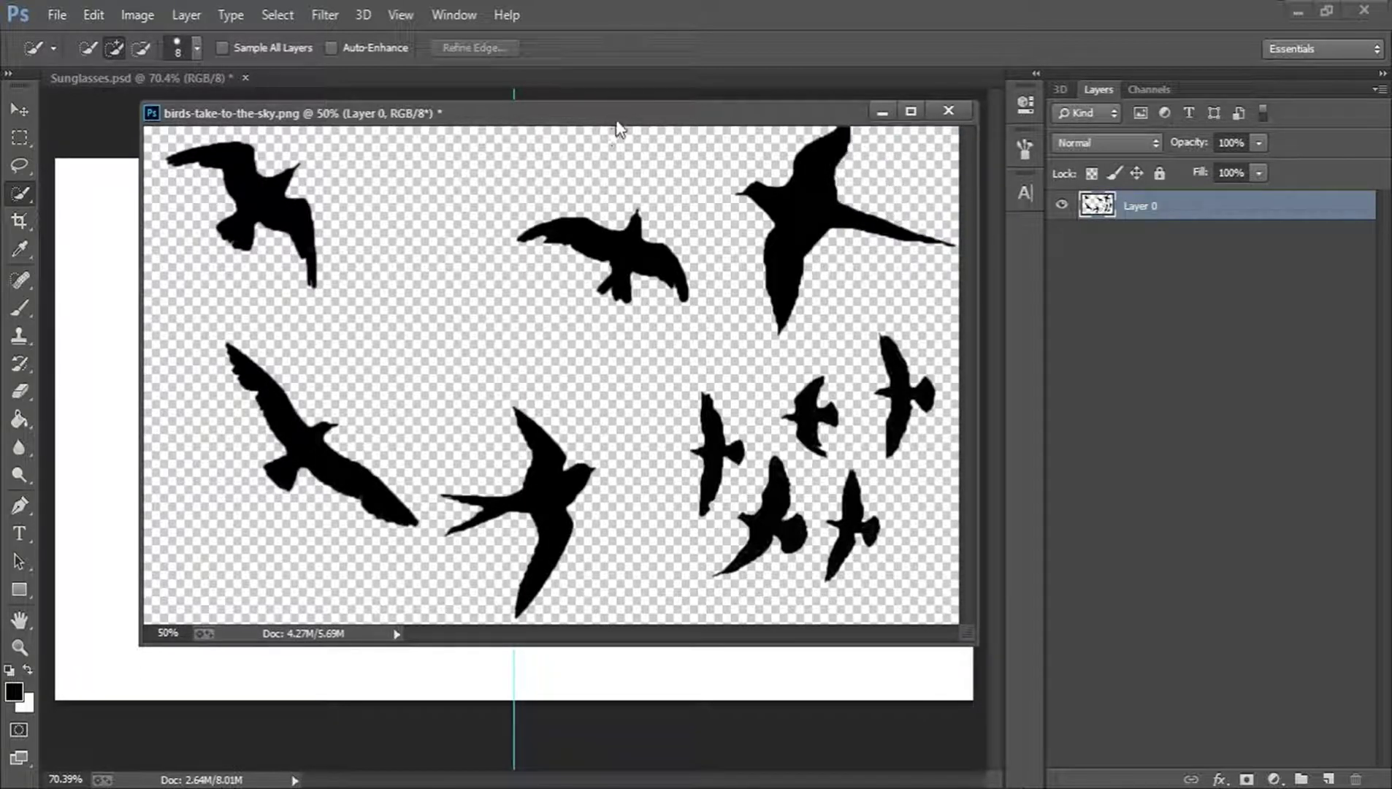
# Cut all the birds, close their document without saving, and paste them as a new layer in Sunglasses.psd
pyautogui.hotkey('ctrl', 'a')
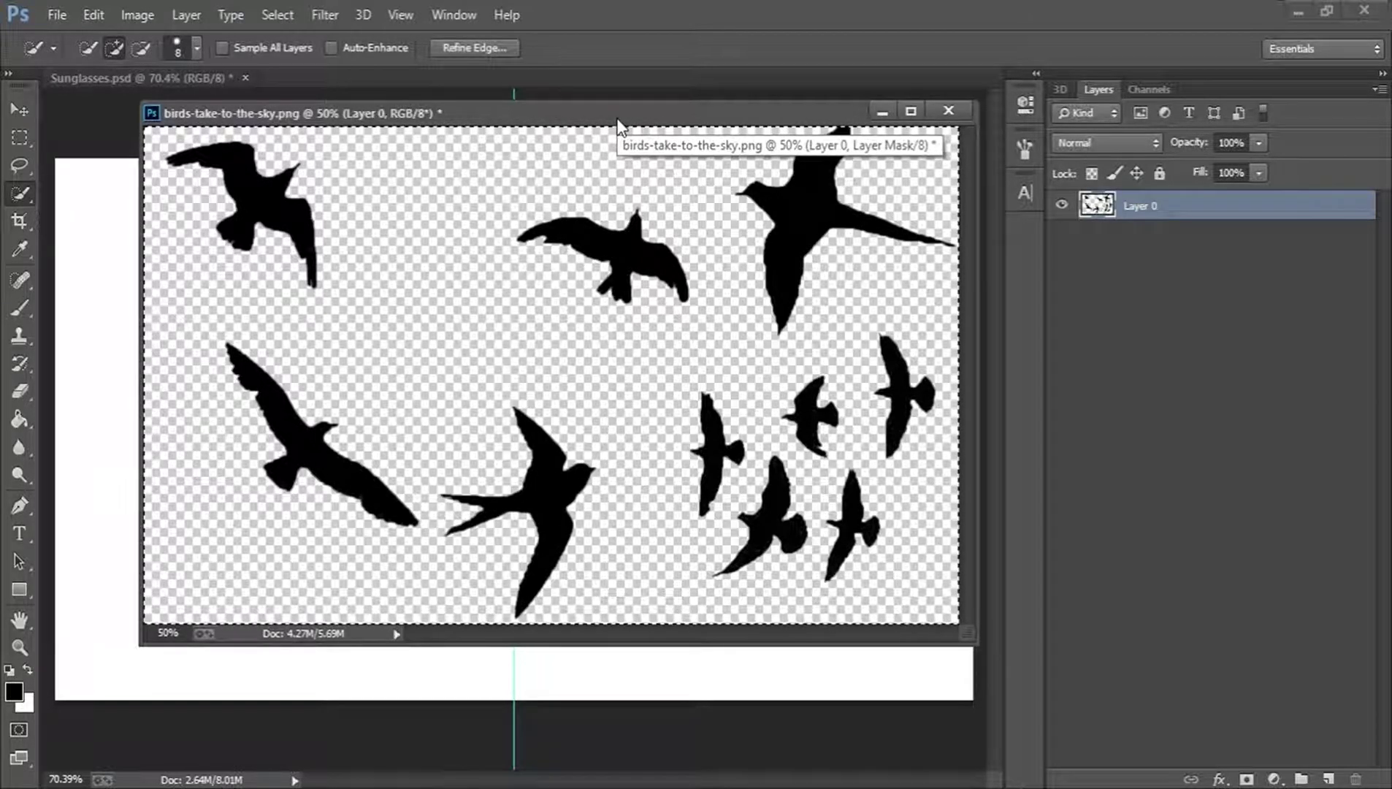
pyautogui.hotkey('ctrl', 'x')
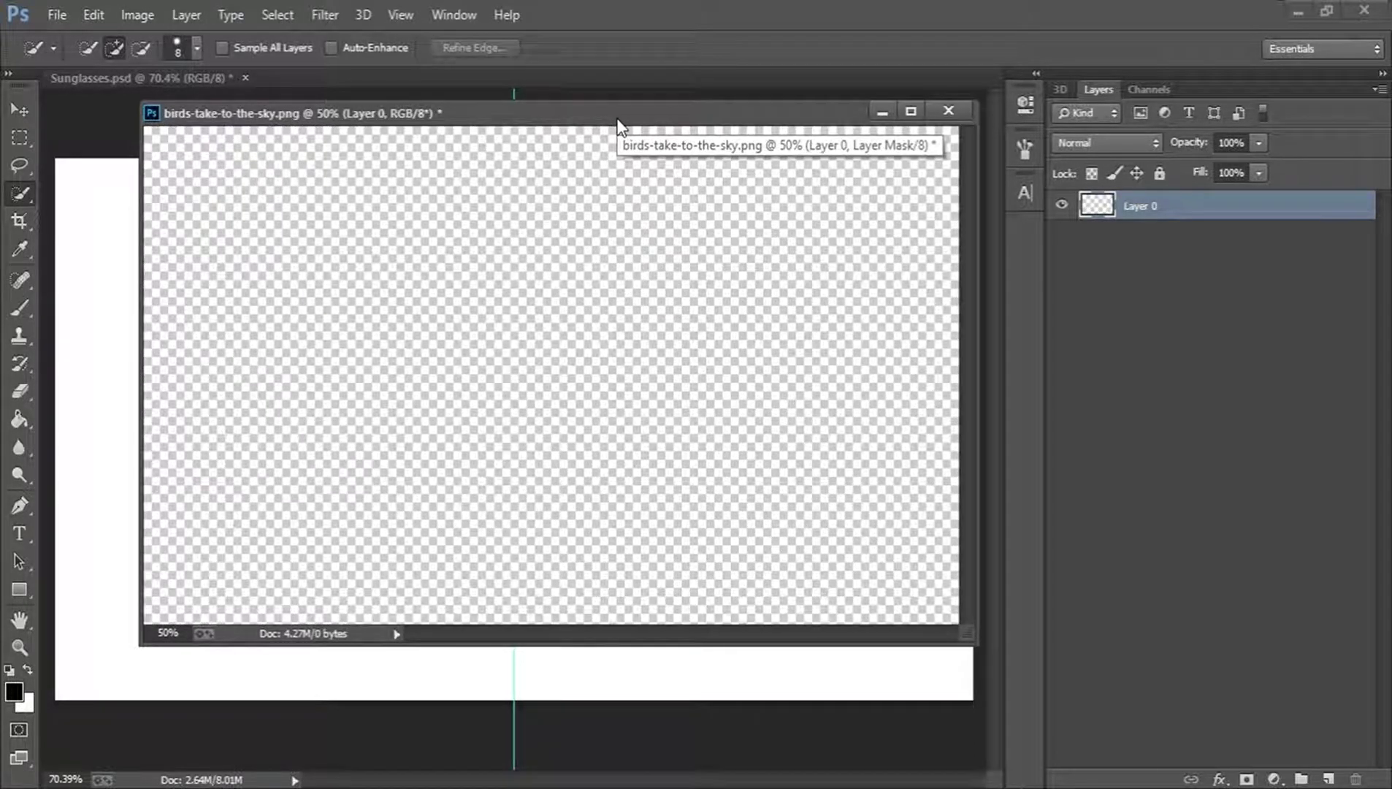
pyautogui.hotkey('ctrl', 'w')
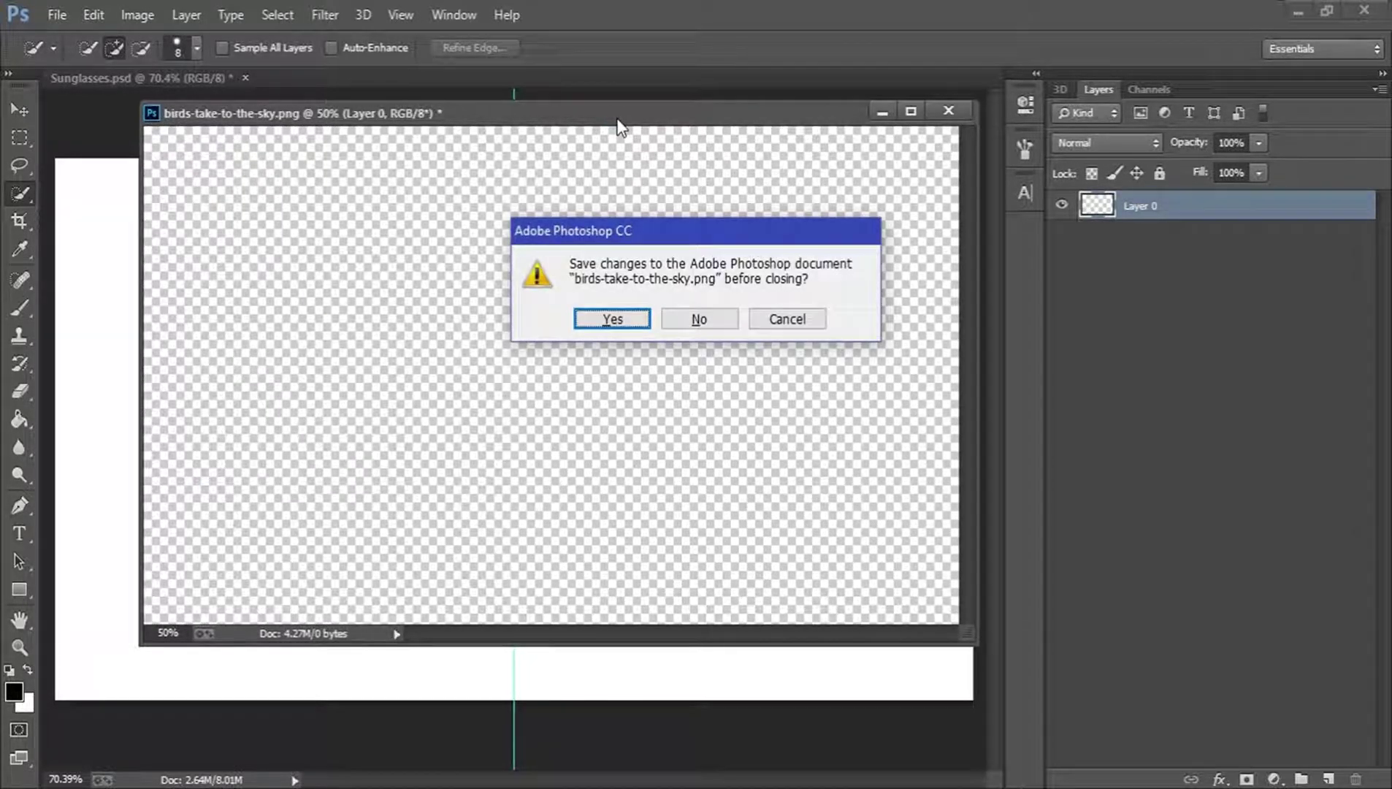
pyautogui.click(699, 319)
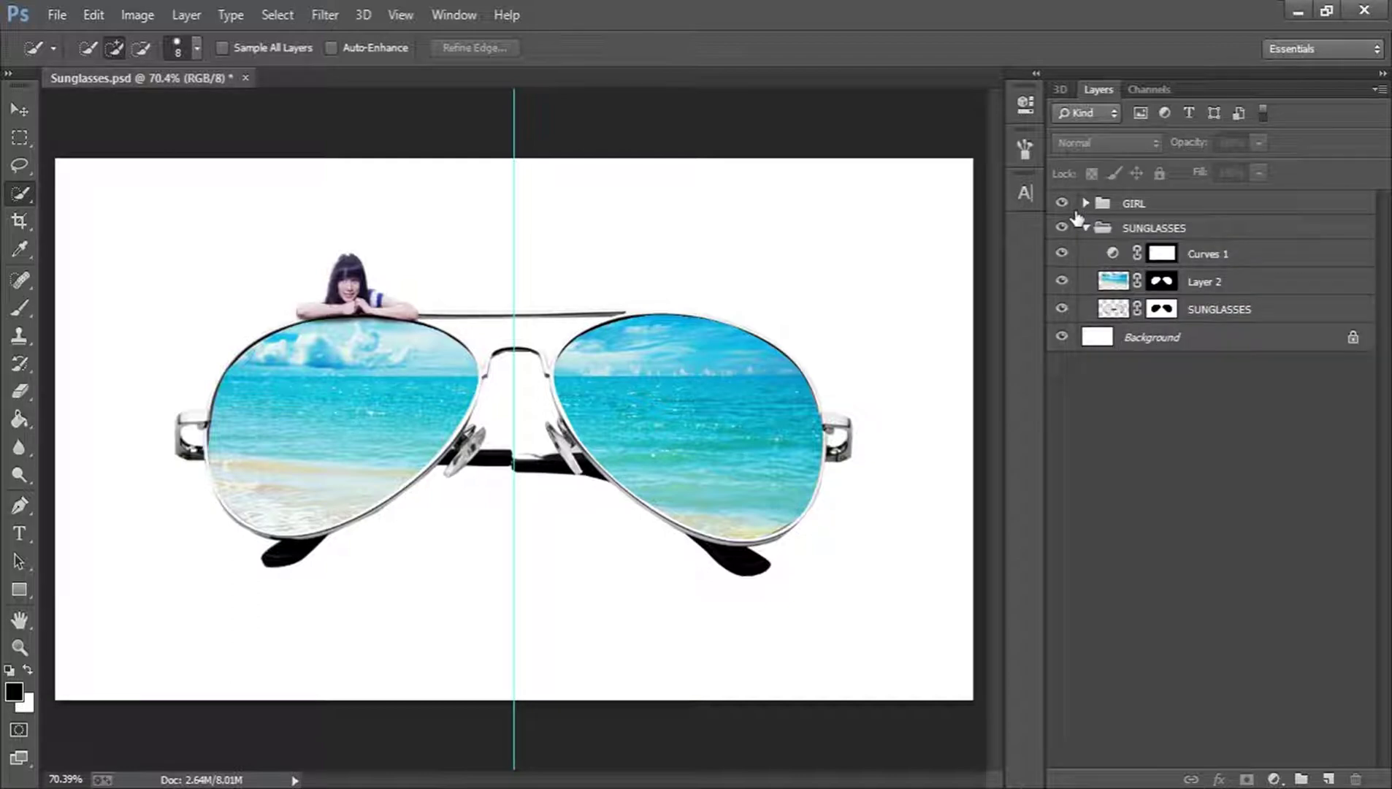
pyautogui.hotkey('ctrl', 'v')
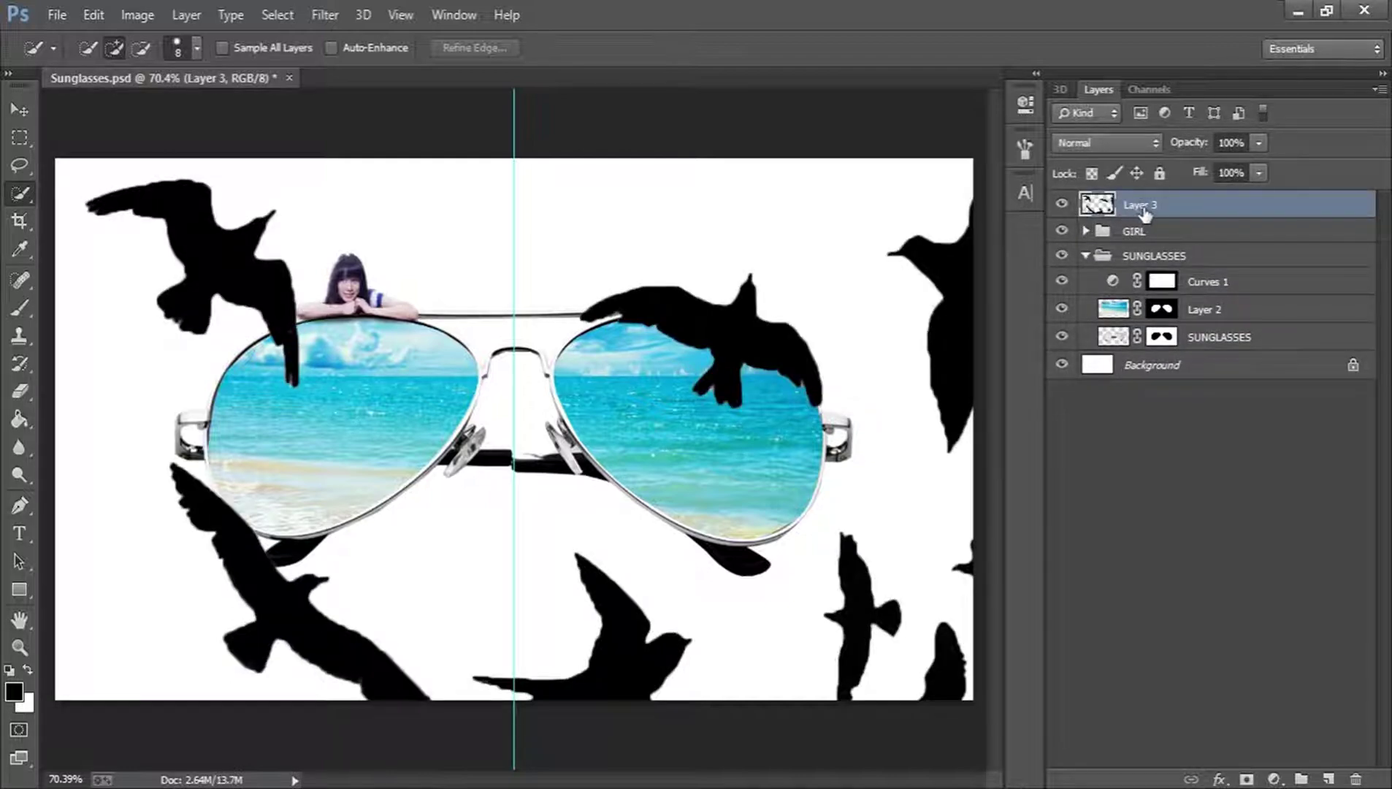
# Collapse the SUNGLASSES group, then scale down the birds on Layer 3 and position them just above the right lens
pyautogui.click(1086, 257)
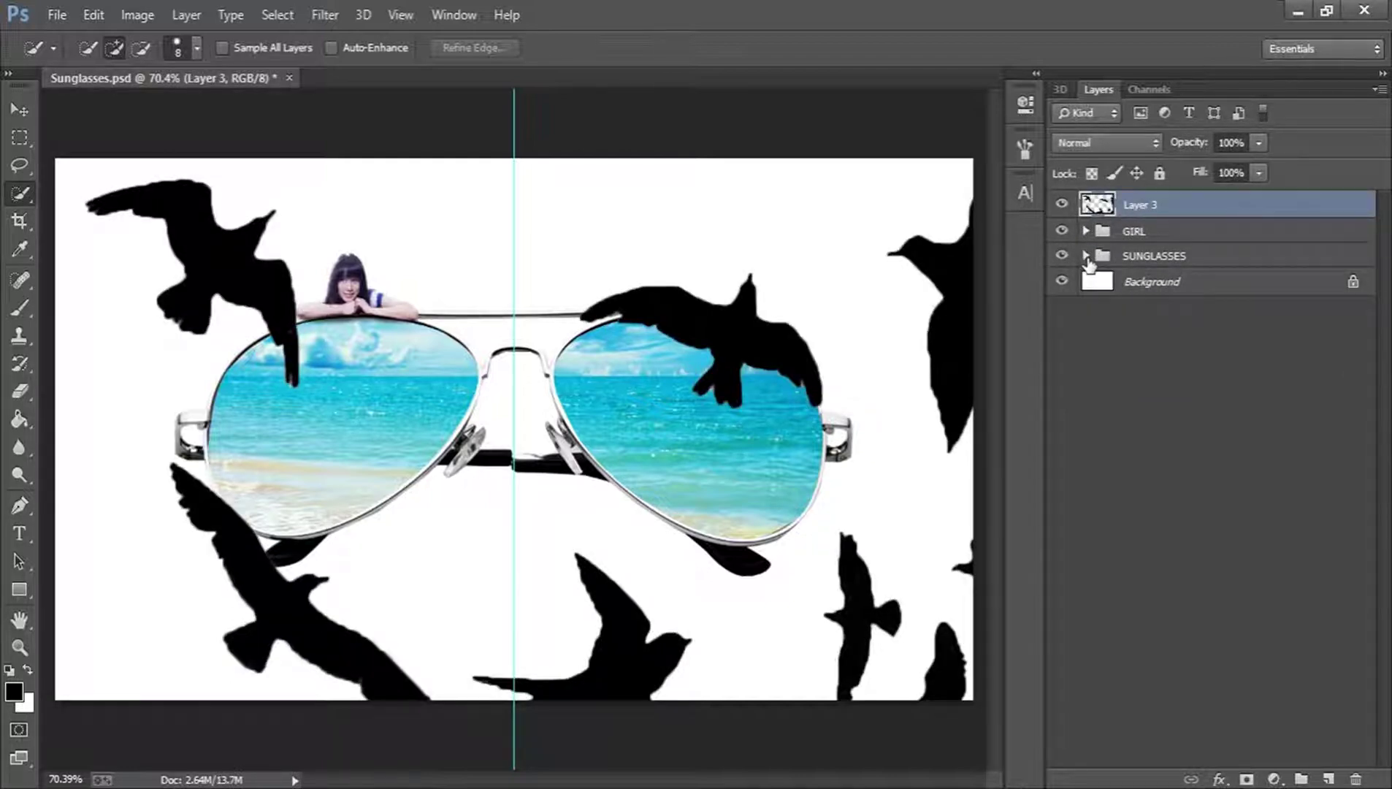
pyautogui.press('v')
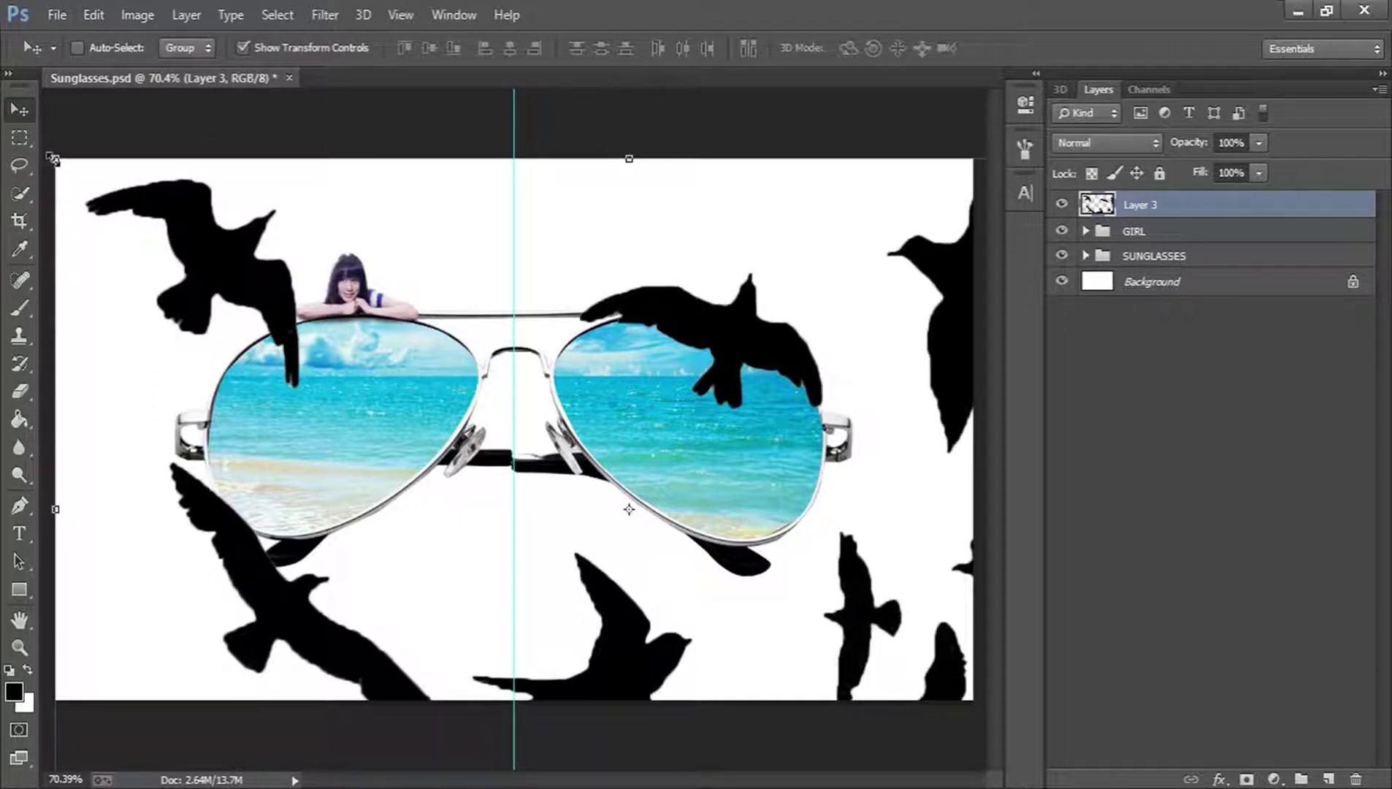
pyautogui.moveTo(53, 158); pyautogui.dragTo(504, 444)
pyautogui.moveTo(710, 501); pyautogui.dragTo(793, 297)
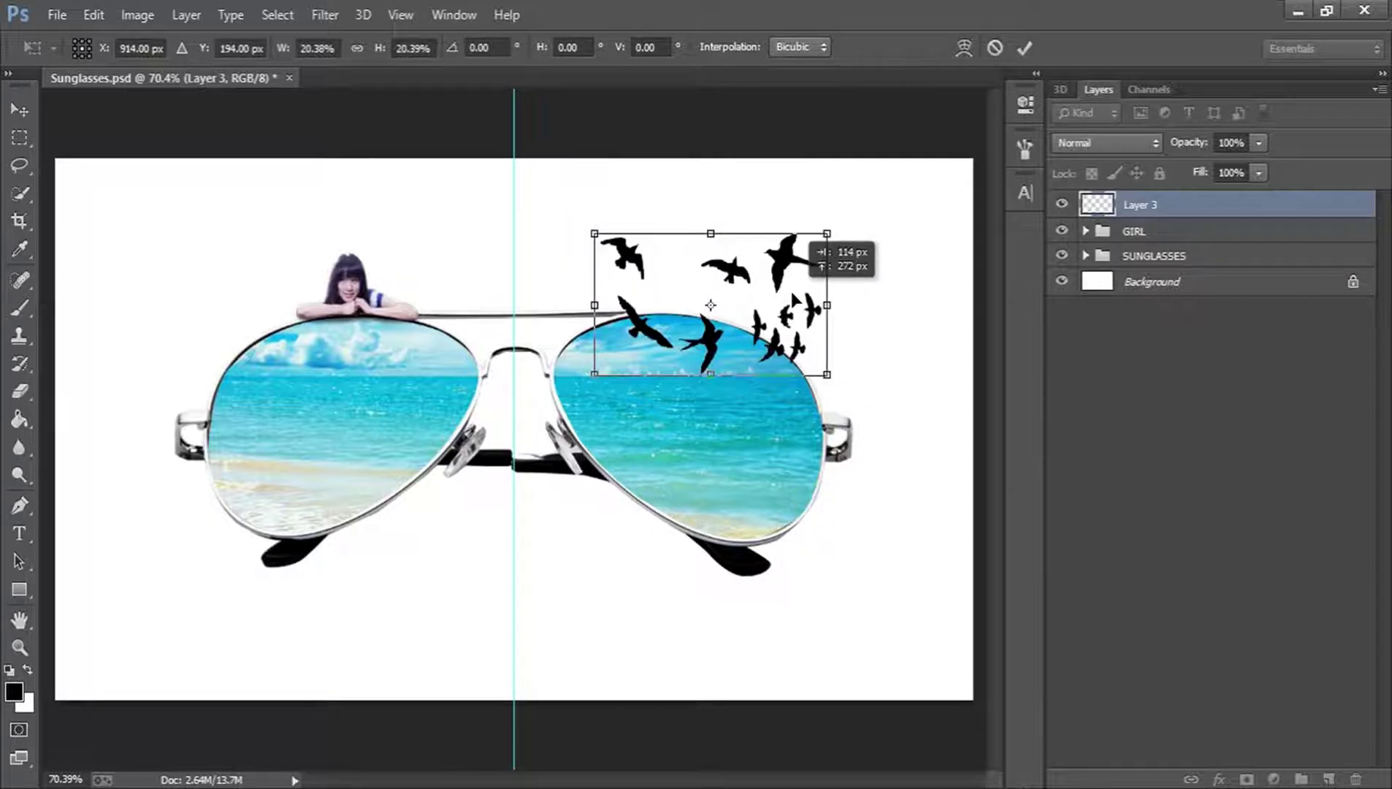
pyautogui.click(1024, 50)
pyautogui.moveTo(824, 235); pyautogui.dragTo(818, 263)
pyautogui.click(1025, 48)
# Outline the large right bird, the one beside it and the five small birds with the Polygonal Lasso, then cut them to a new layer
pyautogui.press('z')
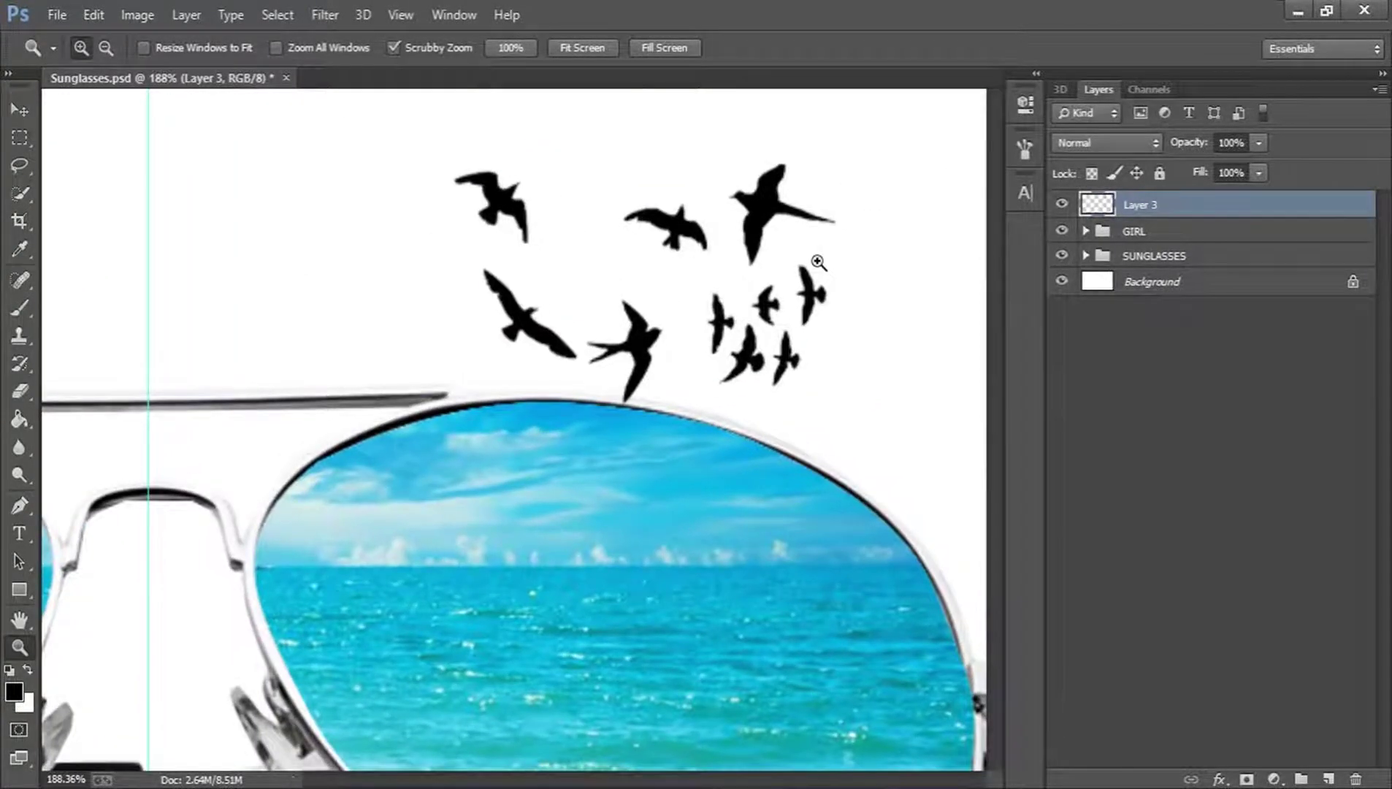
pyautogui.rightClick(21, 165)
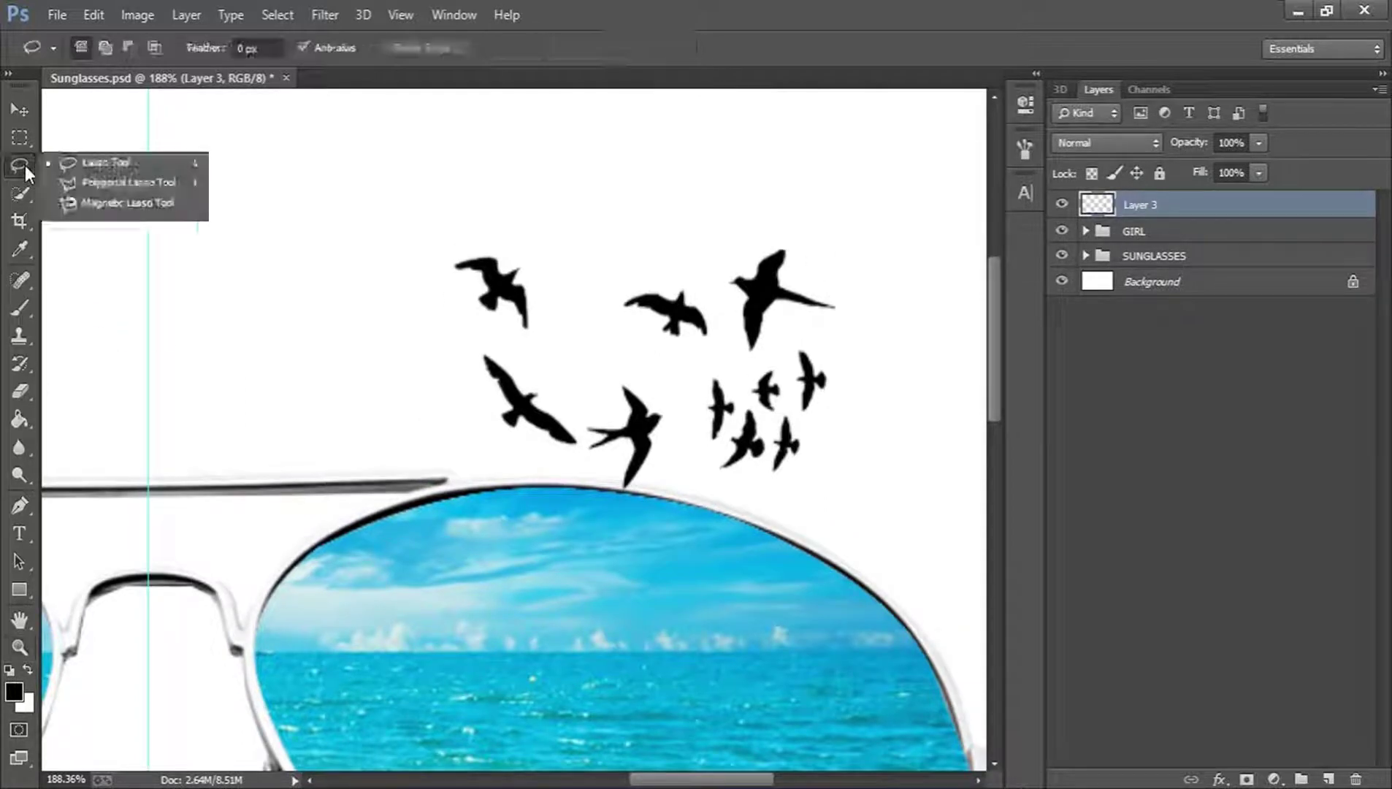
pyautogui.click(130, 185)
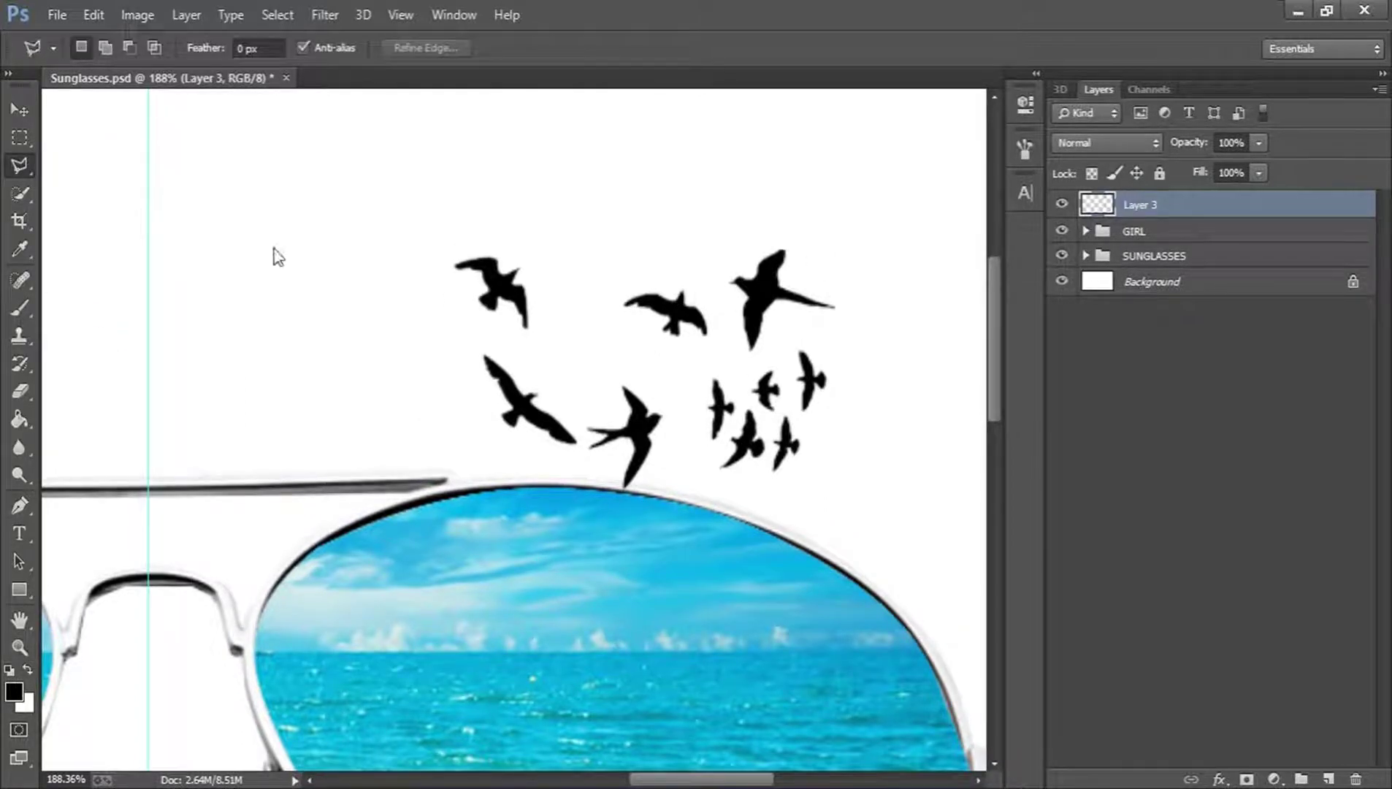
pyautogui.click(583, 266)
pyautogui.click(679, 362)
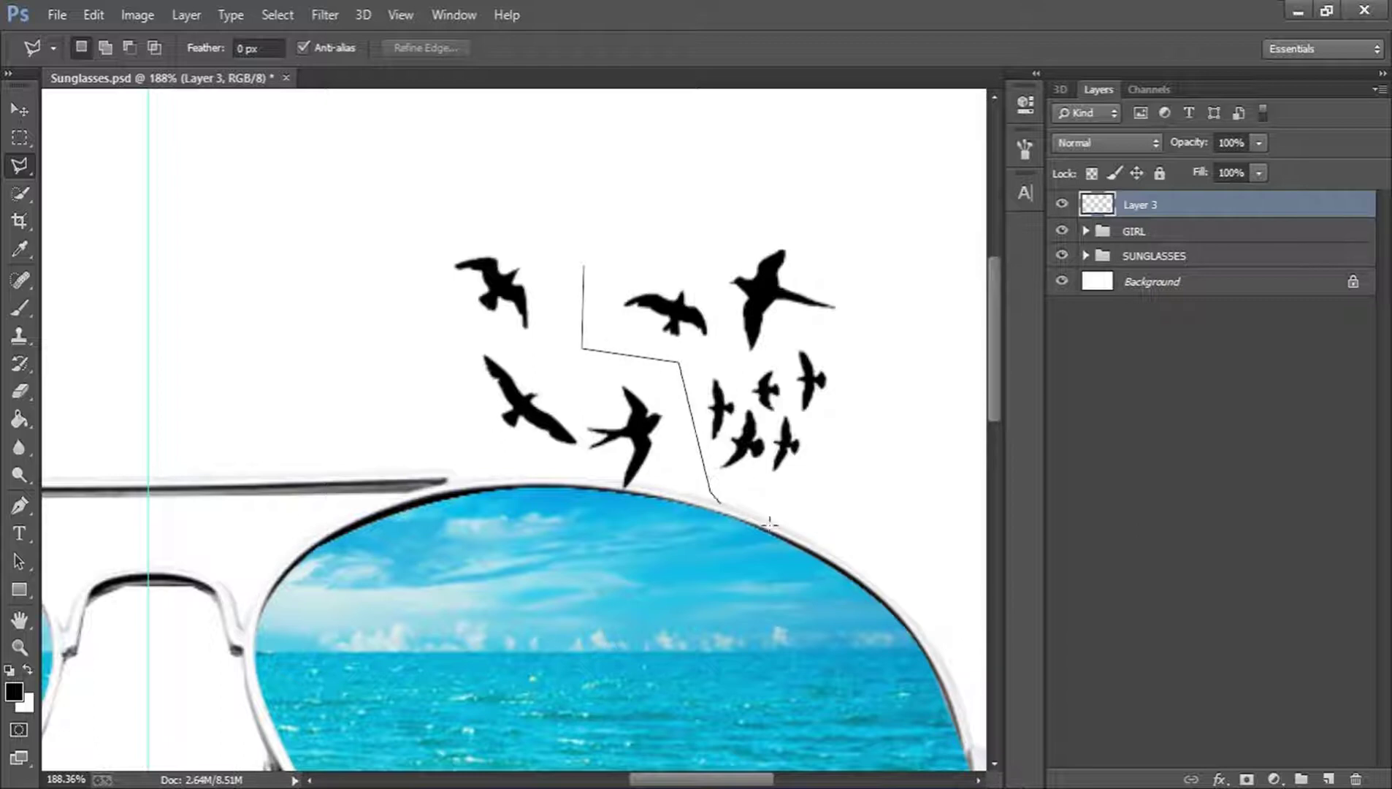
pyautogui.click(709, 491)
pyautogui.click(859, 511)
pyautogui.click(892, 206)
pyautogui.click(629, 176)
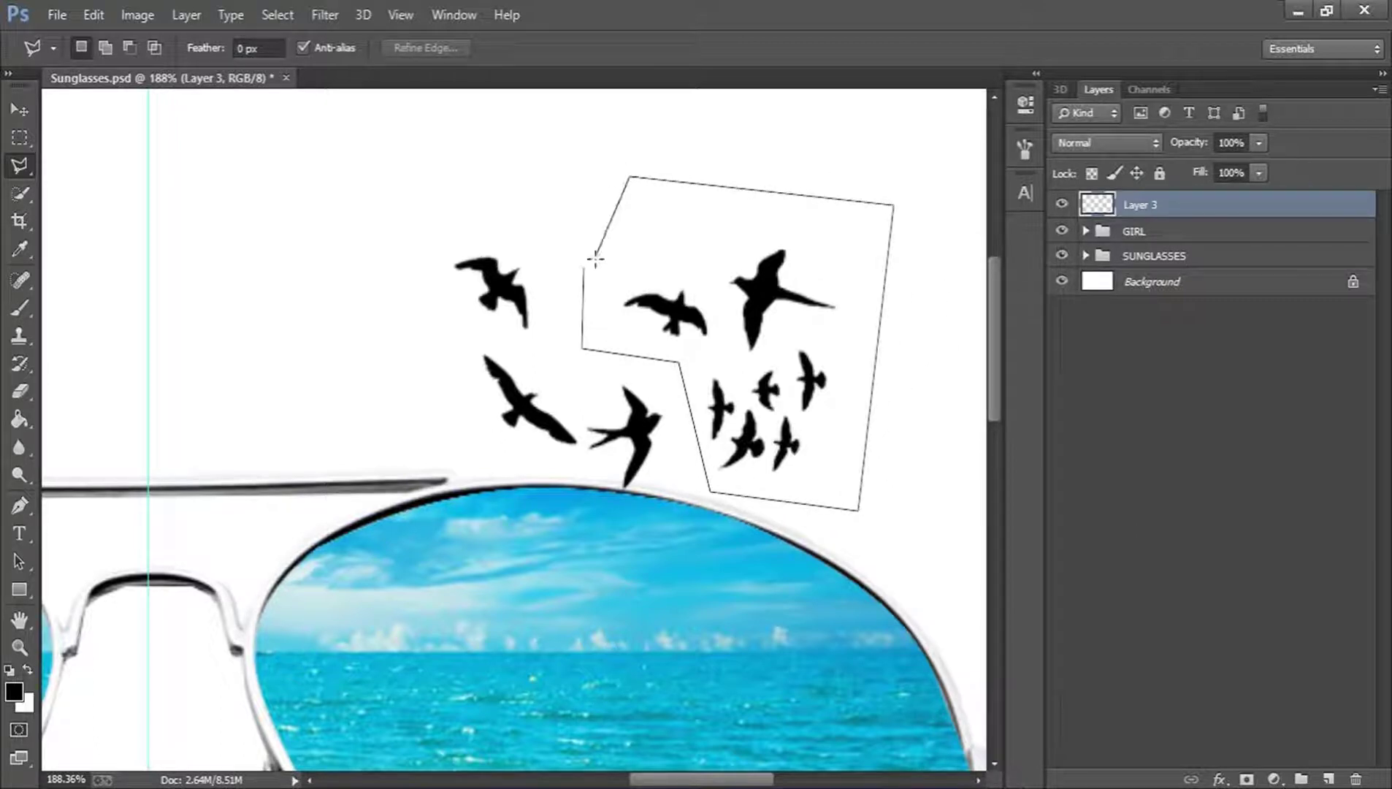
pyautogui.click(584, 265)
pyautogui.rightClick(730, 294)
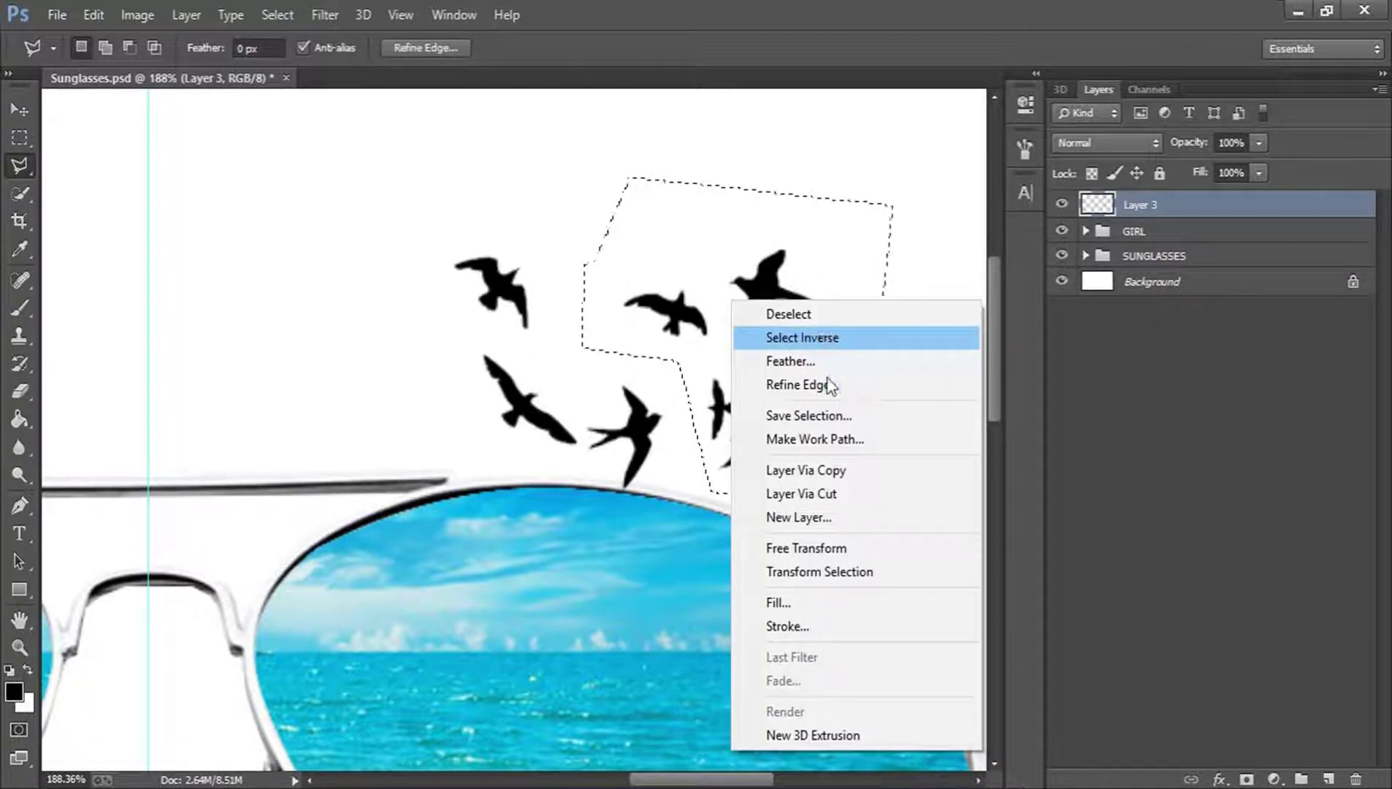
pyautogui.rightClick(698, 271)
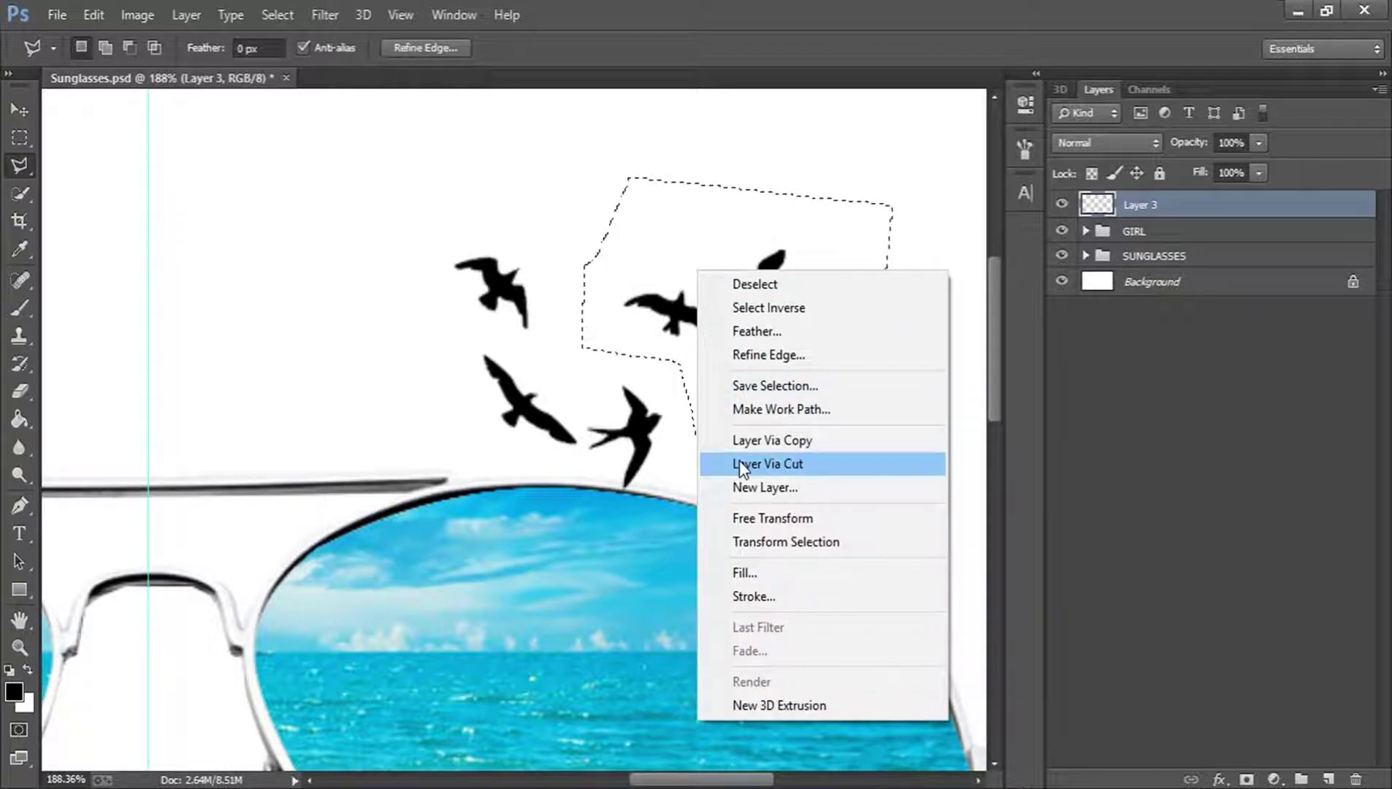
pyautogui.click(808, 463)
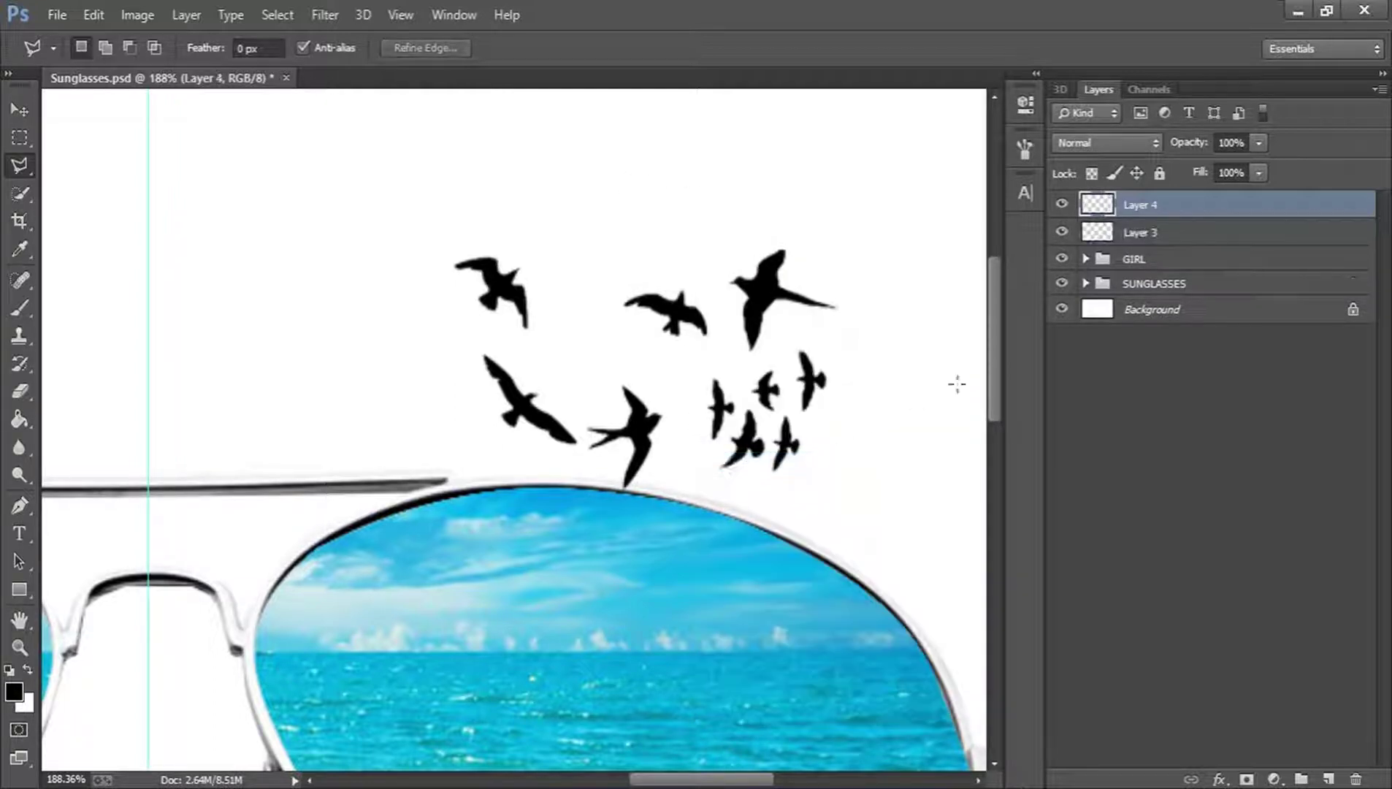
# Outline the large right bird and the two small birds below it on Layer 4, then cut them to a new layer
pyautogui.click(721, 217)
pyautogui.click(736, 354)
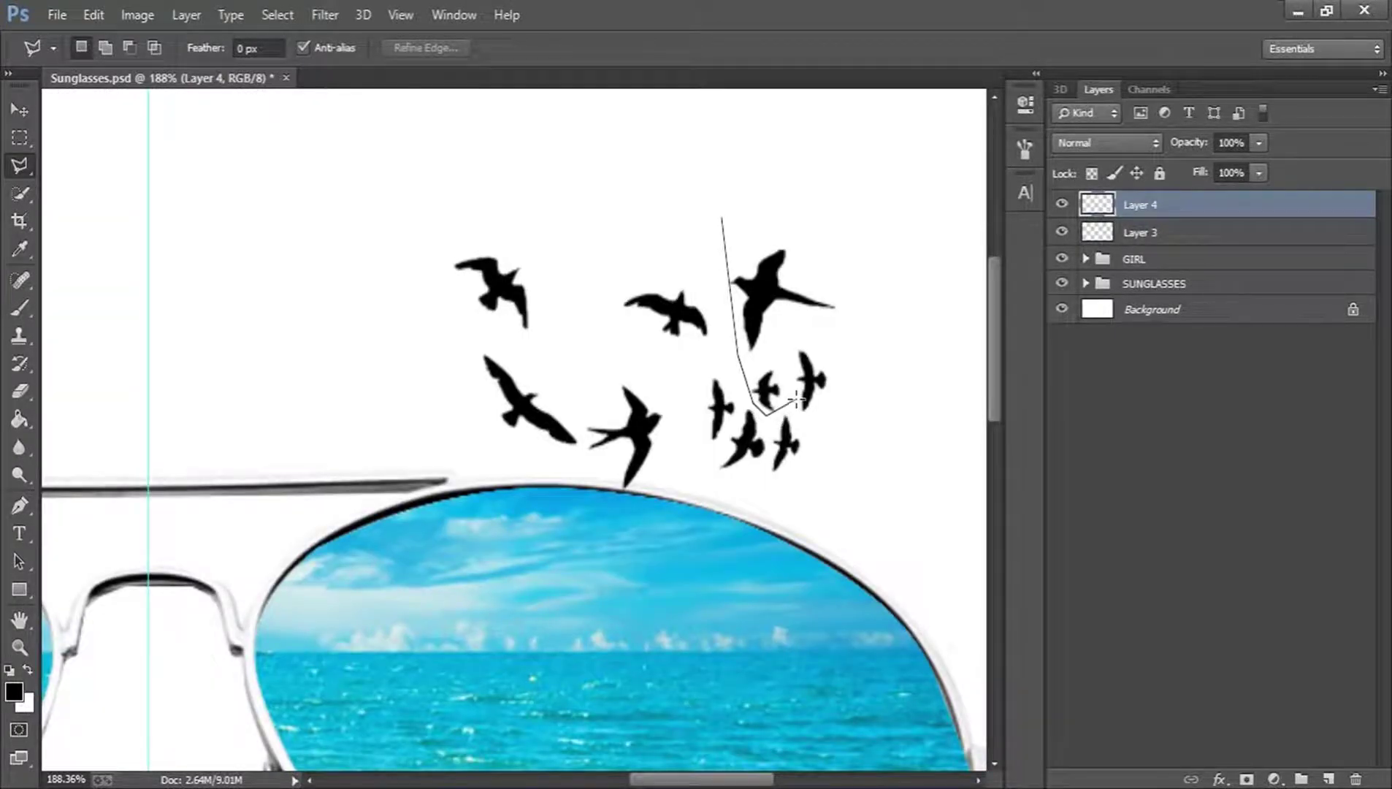
pyautogui.click(851, 430)
pyautogui.click(881, 259)
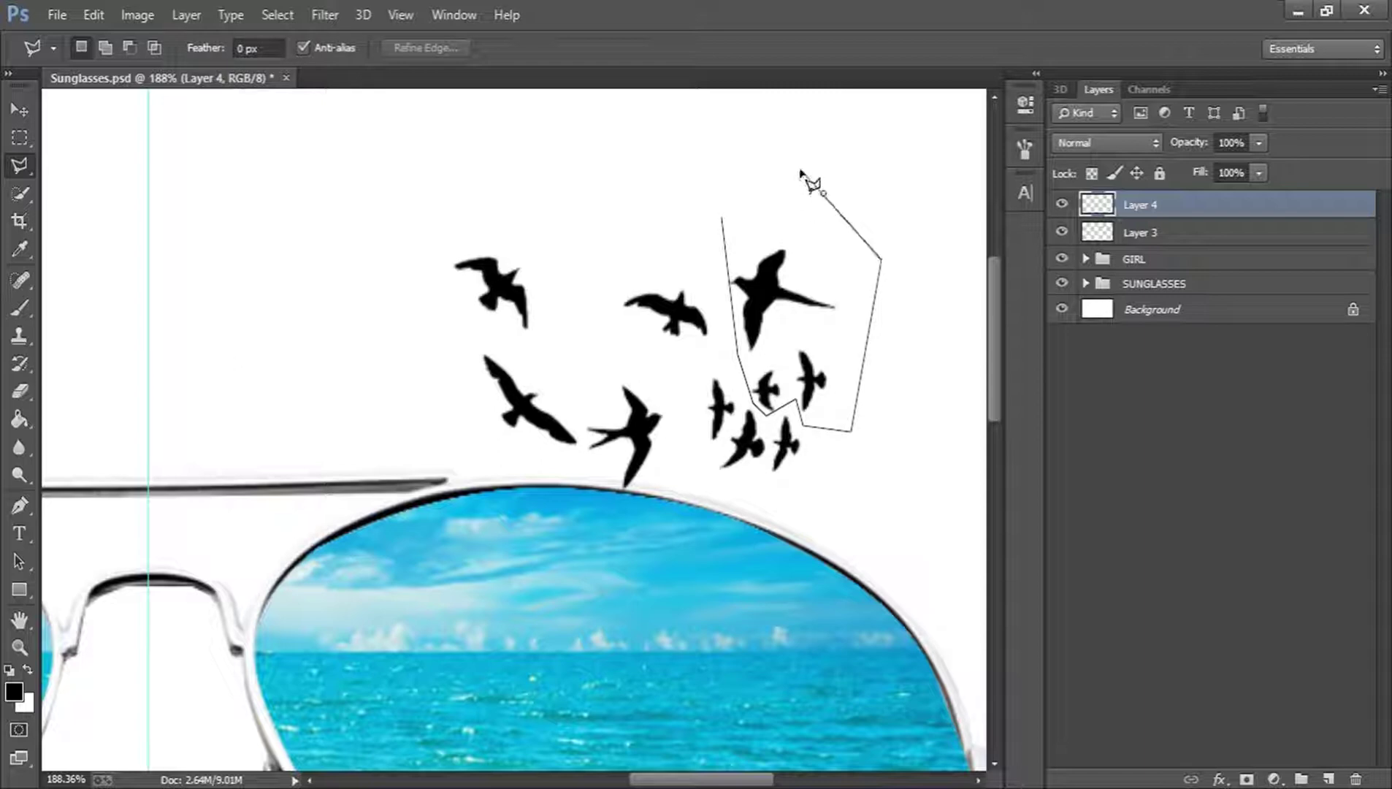
pyautogui.doubleClick(798, 170)
pyautogui.rightClick(796, 248)
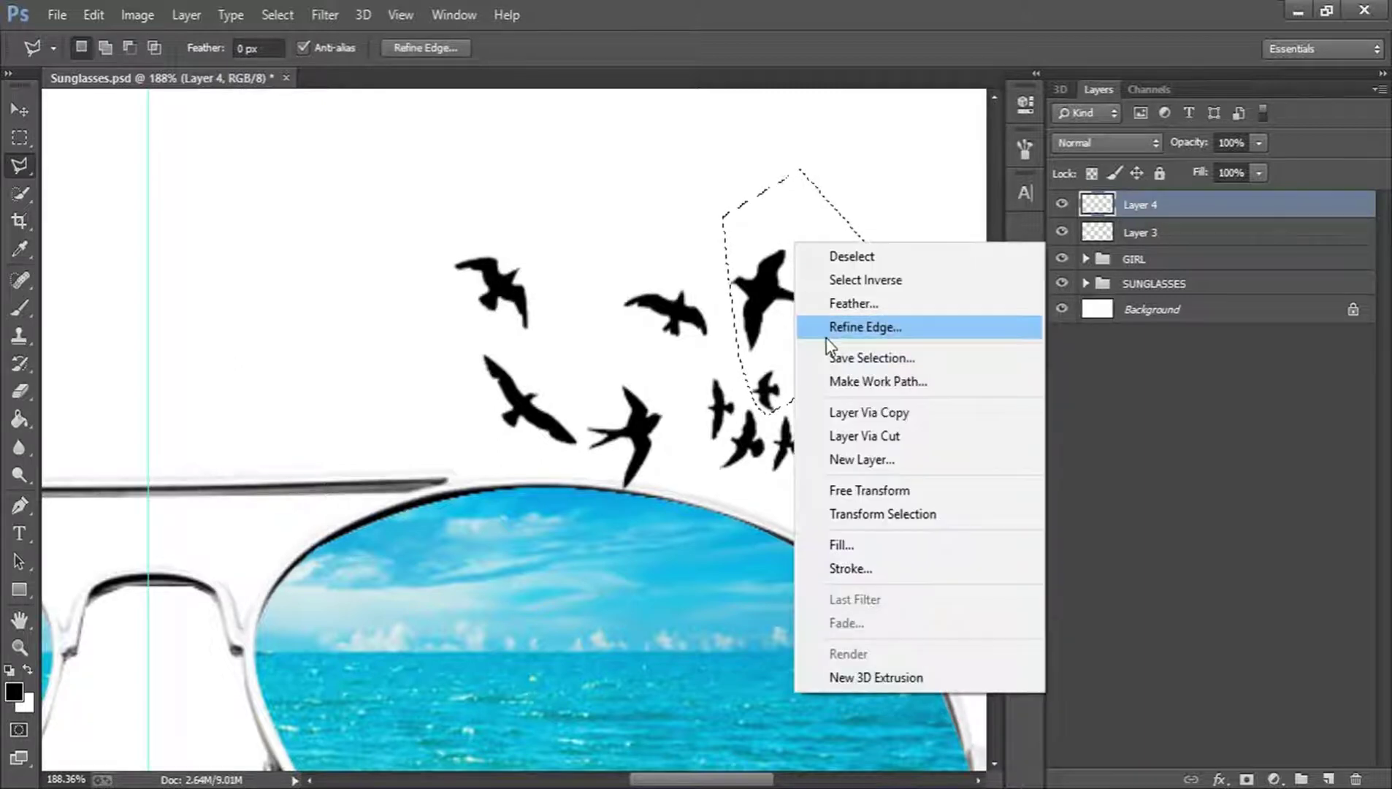
pyautogui.click(858, 433)
# Move the Layer 5 birds up and to the right, away from the rest of the flock
pyautogui.press('z')
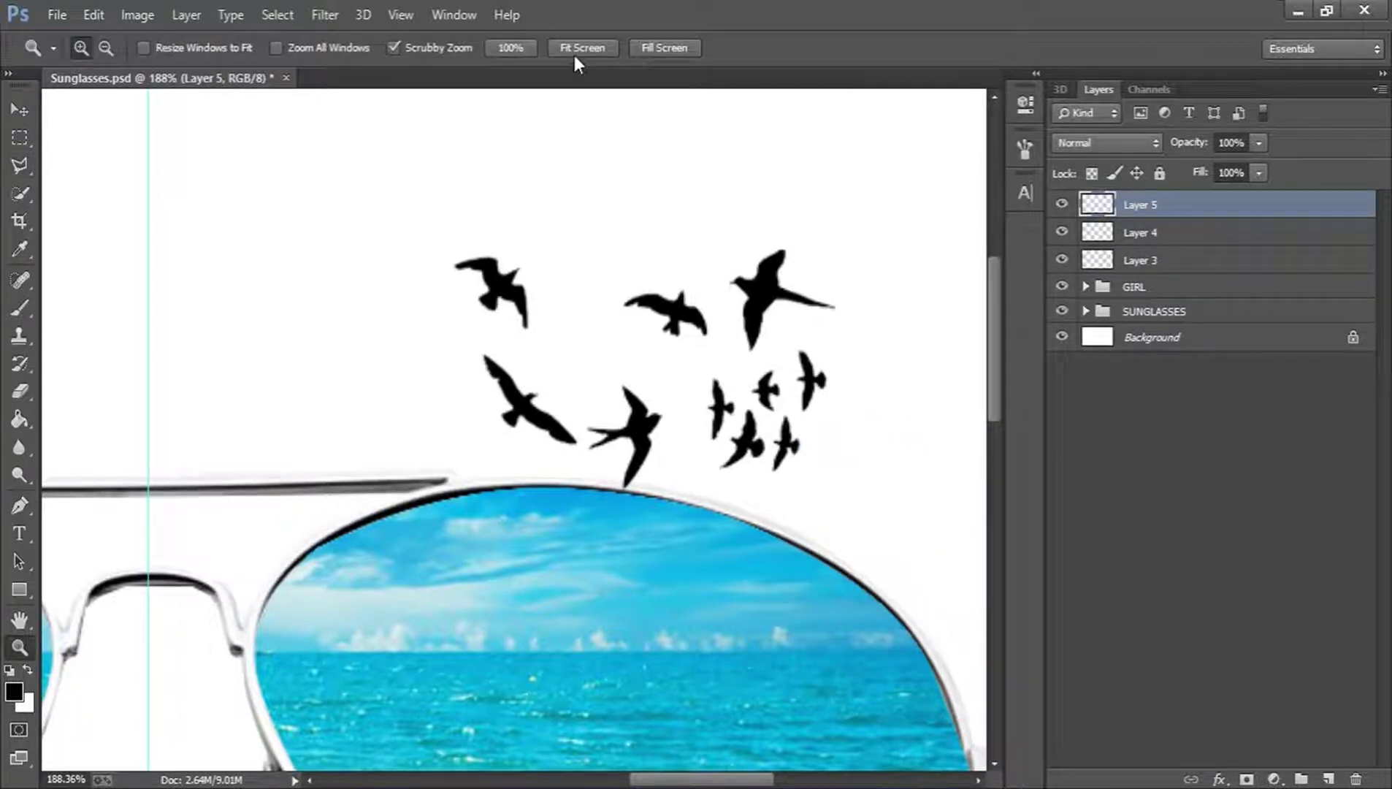
pyautogui.click(579, 49)
pyautogui.press('v')
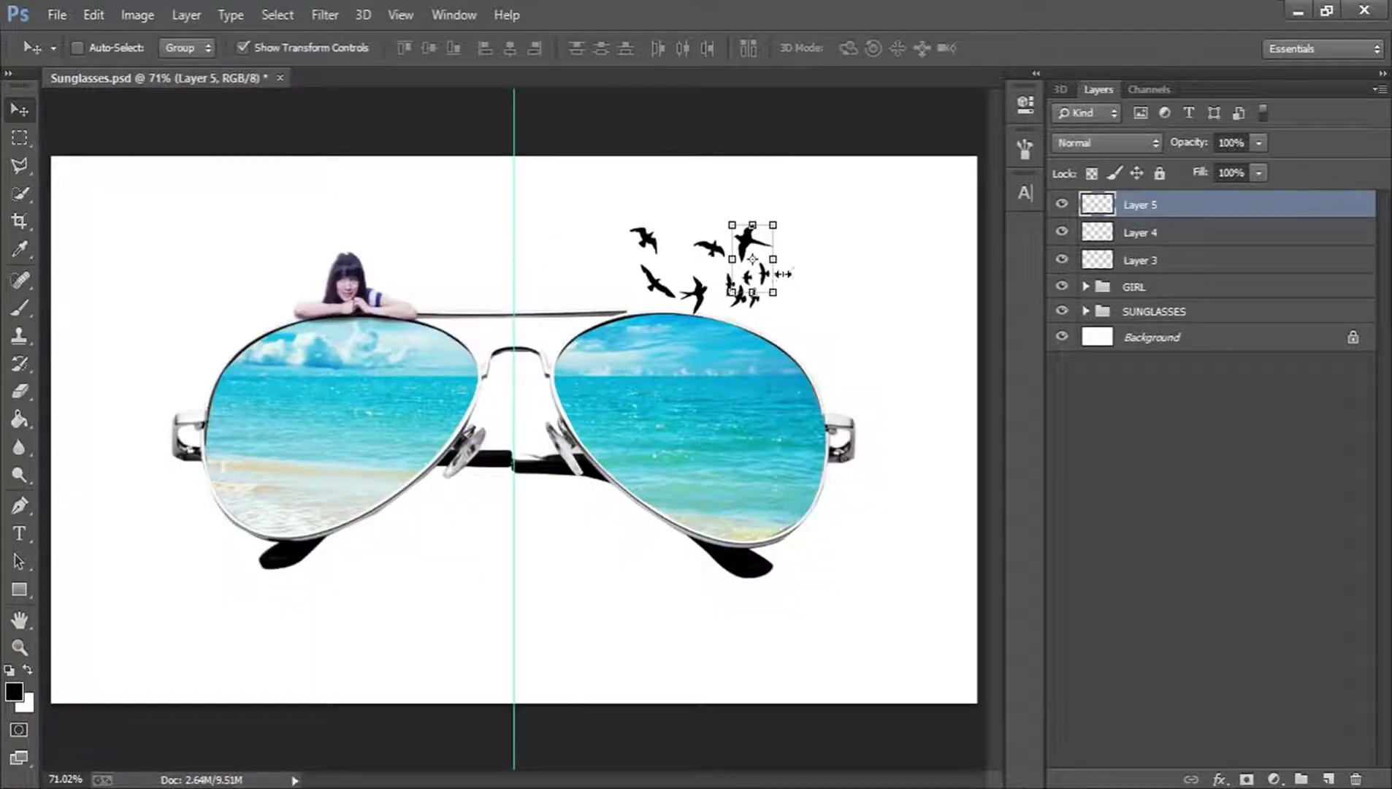
pyautogui.moveTo(775, 253); pyautogui.dragTo(904, 227)
# Move the Layer 4 birds right into the gap between the other two groups, discarding the trial rotation and deselecting the layer
pyautogui.click(1173, 241)
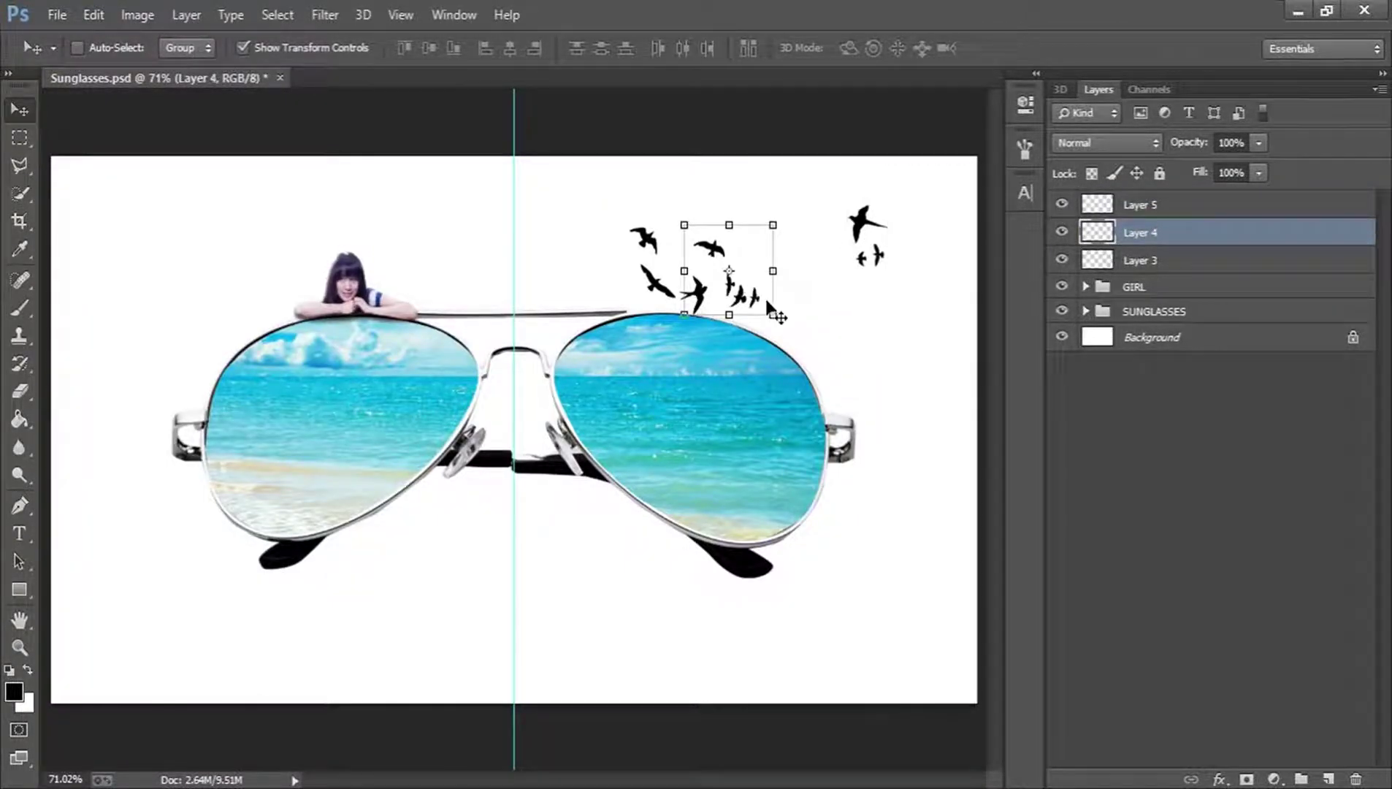
pyautogui.moveTo(770, 307); pyautogui.dragTo(820, 286)
pyautogui.hotkey('ctrl', 'z')
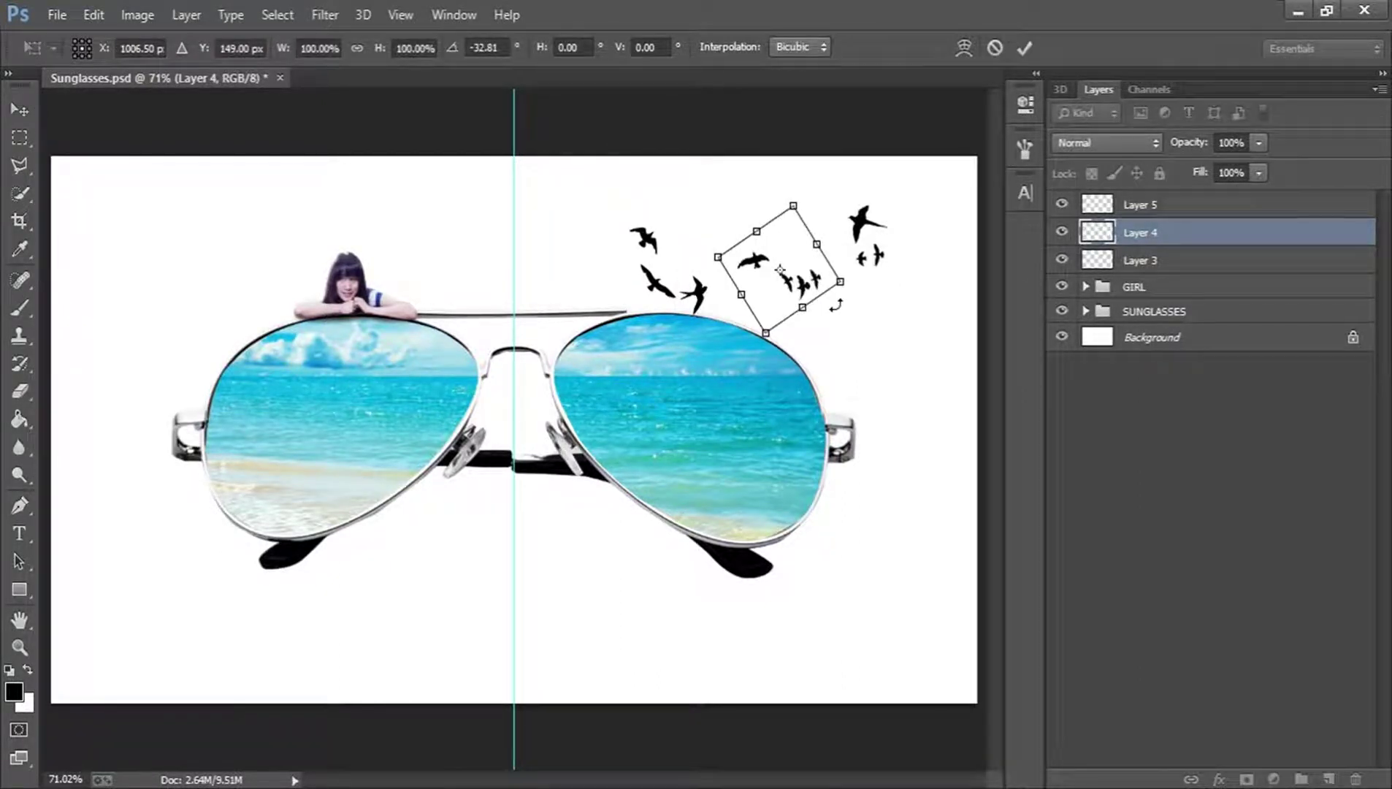
pyautogui.click(993, 49)
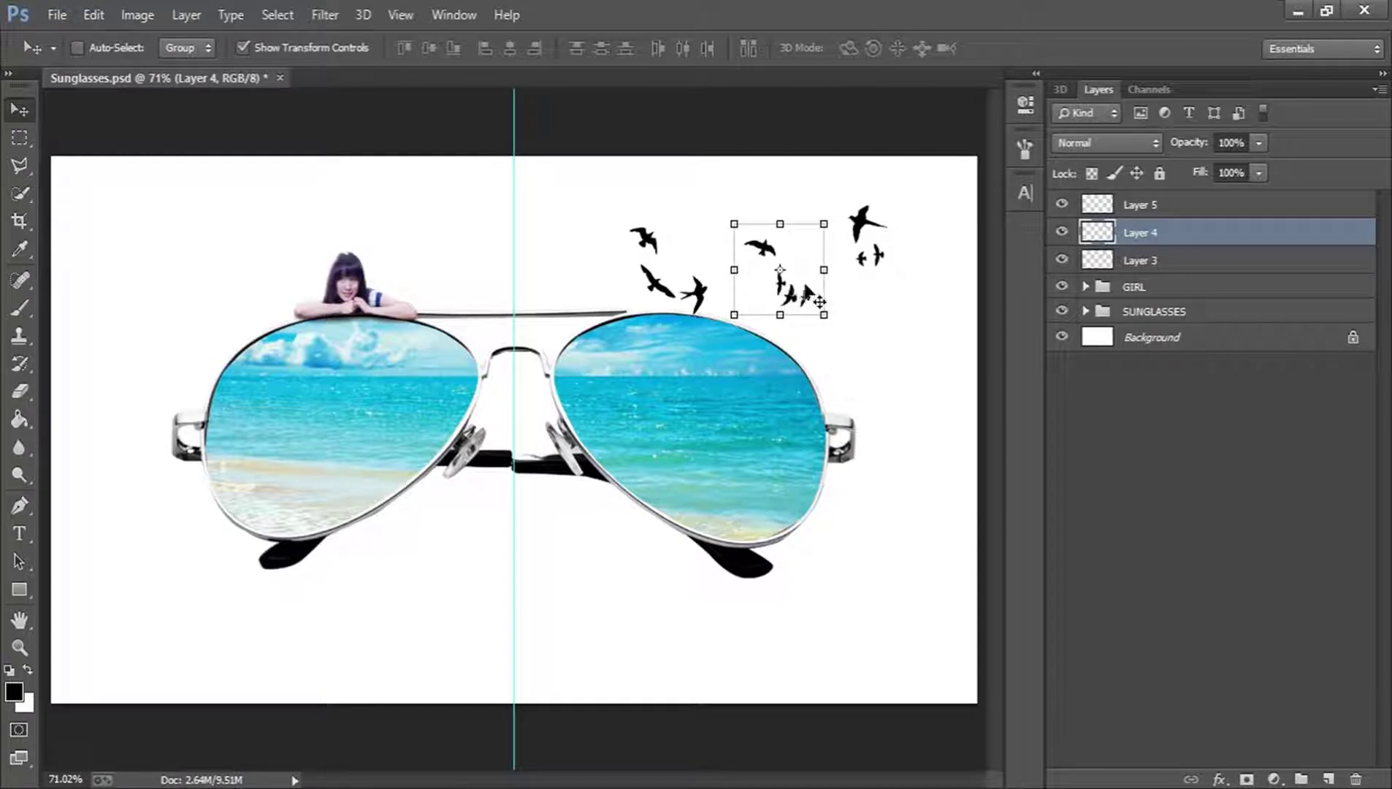
pyautogui.click(1074, 444)
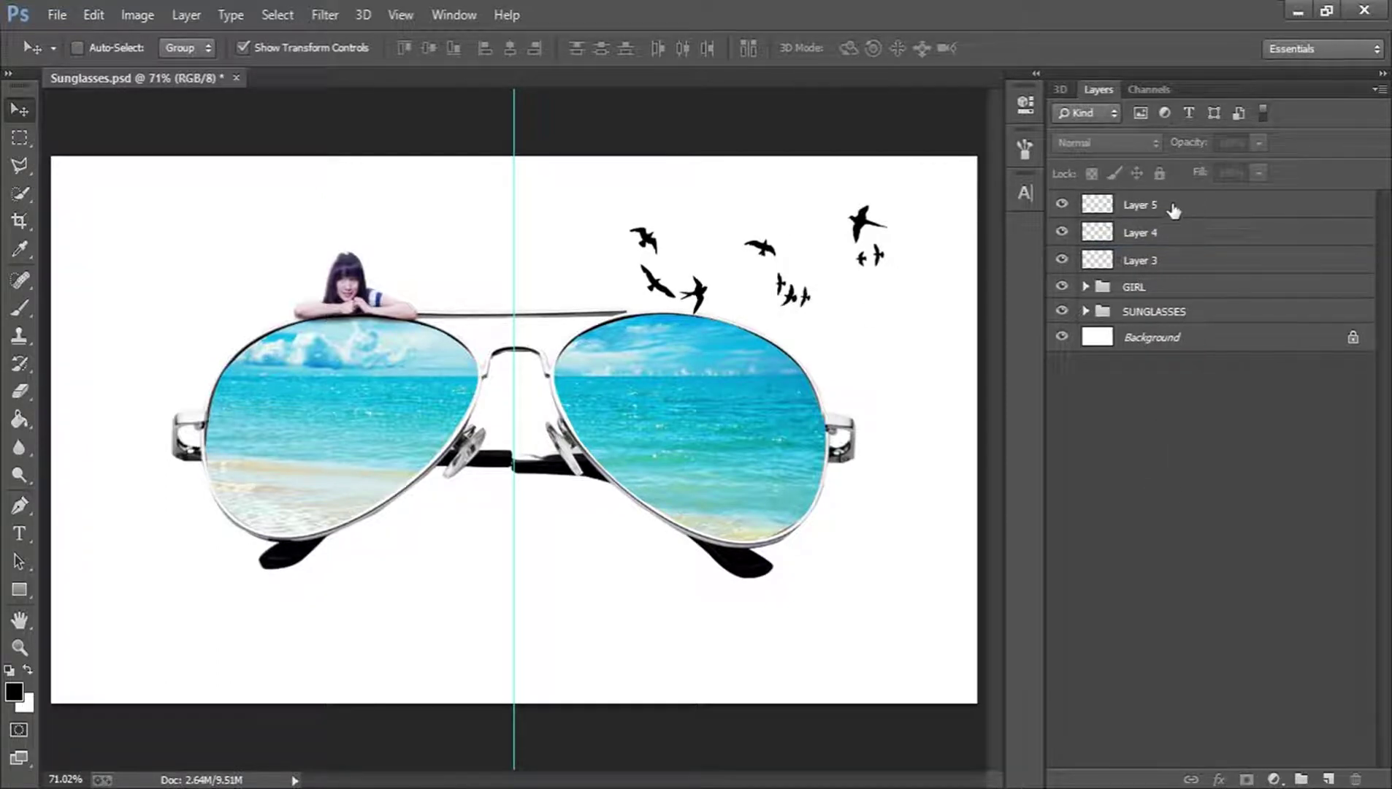
# Move the three birds on Layer 3 down and left so they overlap the upper rim of the right lens
pyautogui.click(1139, 207)
pyautogui.moveTo(1141, 270); pyautogui.dragTo(1142, 275)
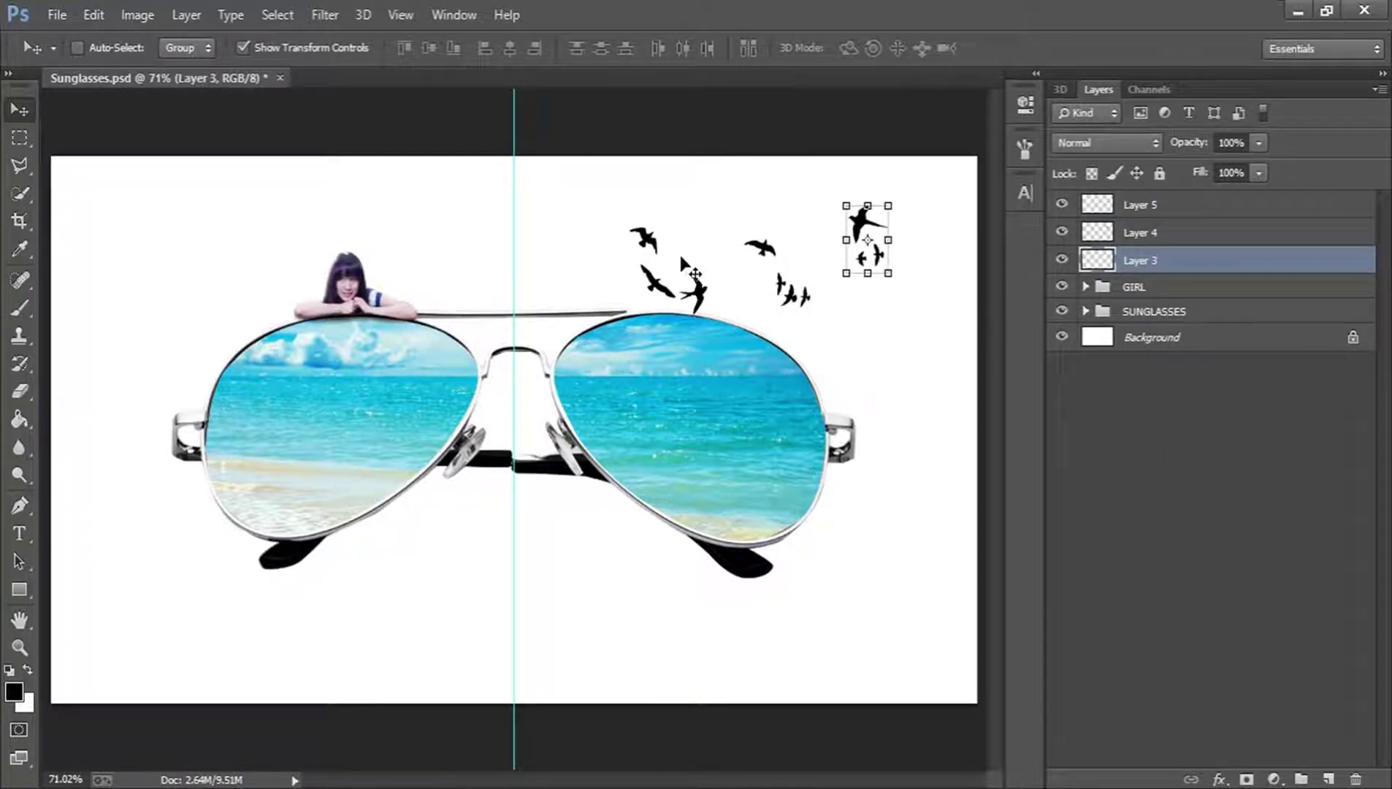
pyautogui.click(1153, 232)
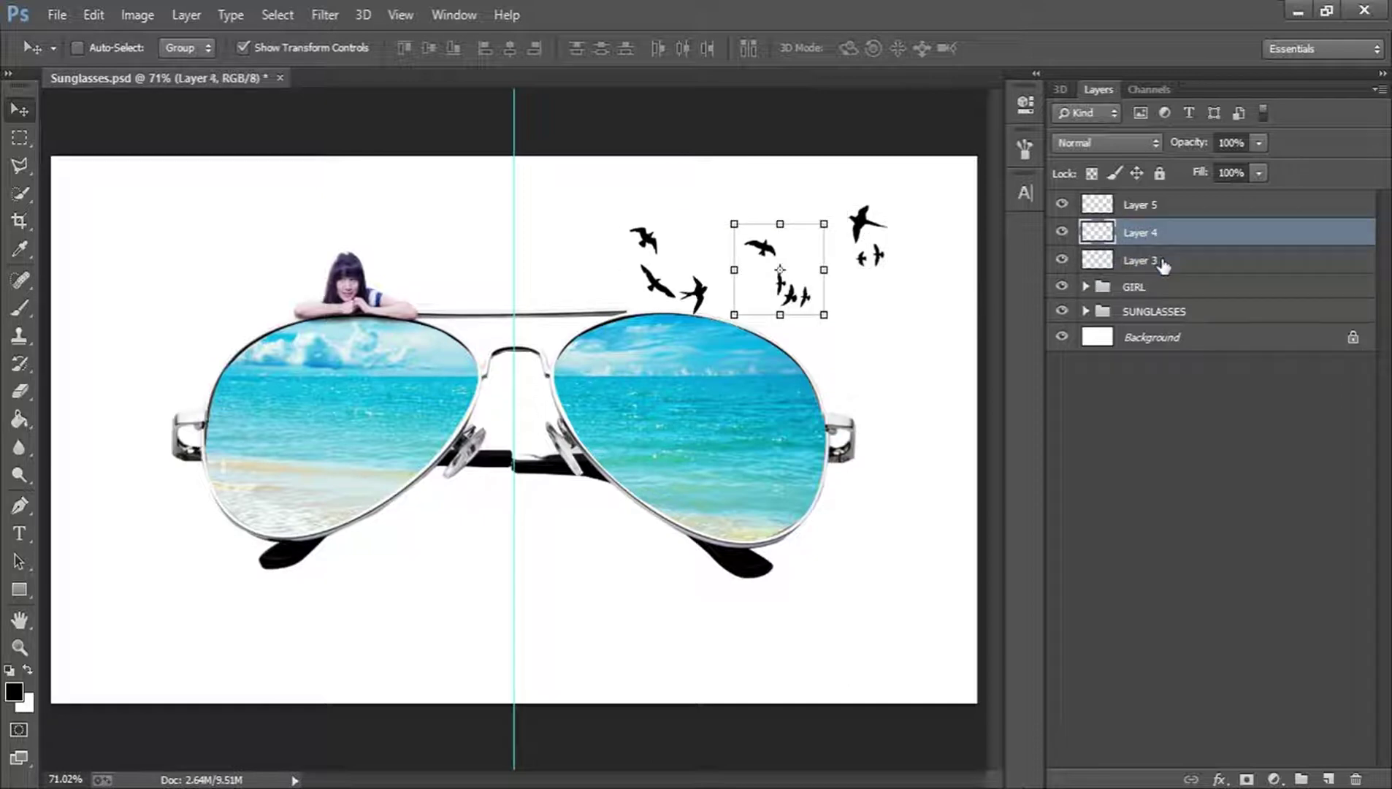
pyautogui.click(1161, 262)
pyautogui.moveTo(688, 261); pyautogui.dragTo(663, 292)
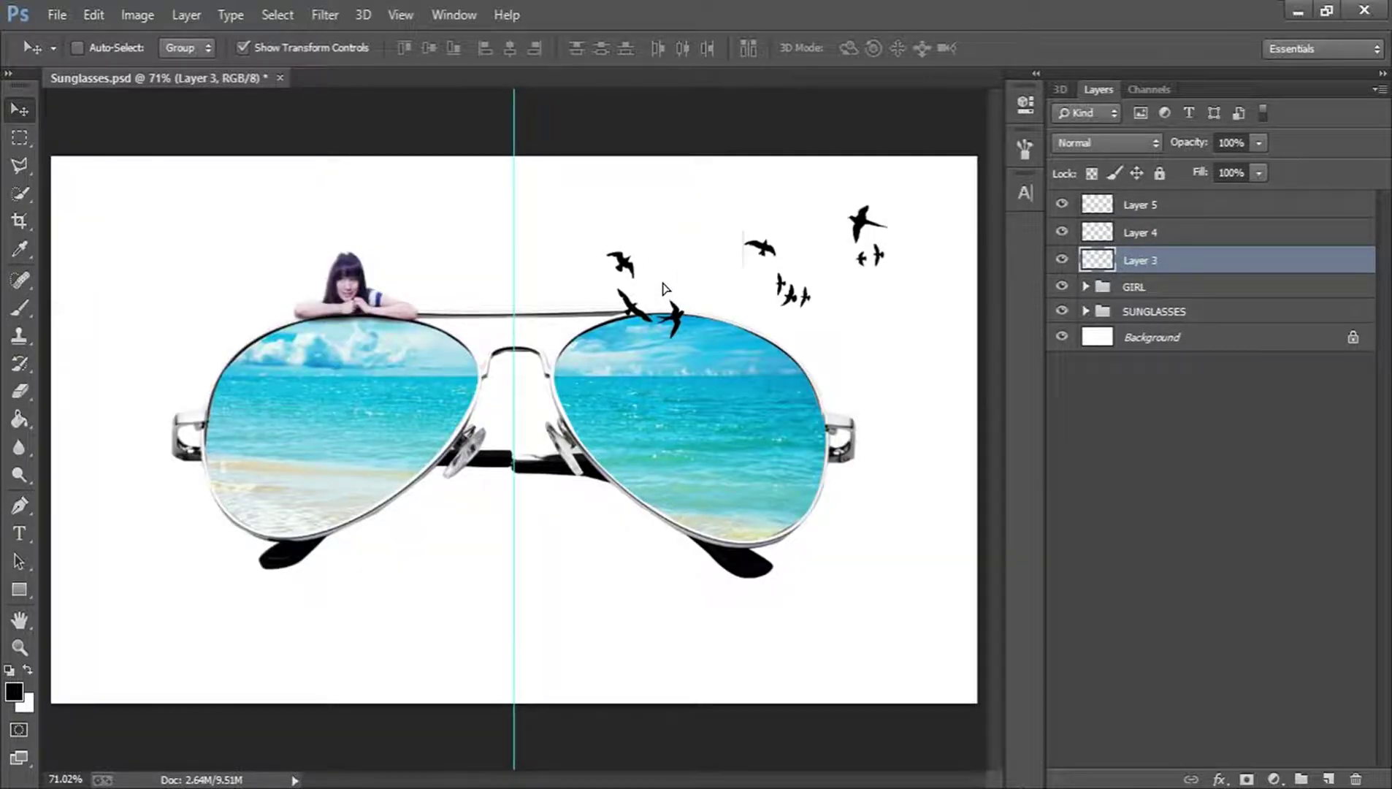
# Shift the Layer 4 and Layer 5 birds left, closer to the birds on the lens rim
pyautogui.click(1121, 240)
pyautogui.moveTo(949, 356); pyautogui.dragTo(894, 326)
pyautogui.click(1152, 209)
# Enlarge and slightly rotate the Layer 4 birds, shift them left above the right lens, apply the transform and deselect the layer
pyautogui.click(1169, 234)
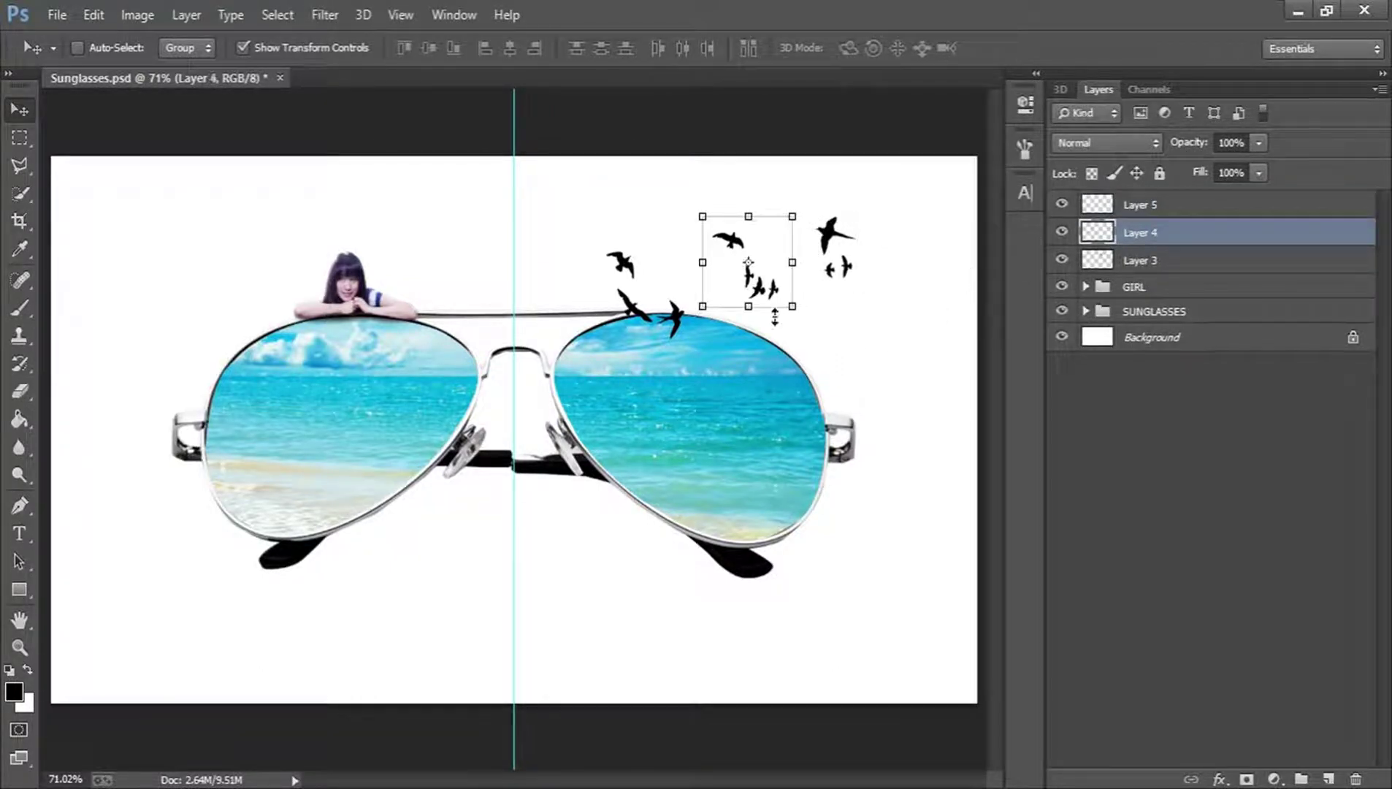
pyautogui.moveTo(791, 307); pyautogui.dragTo(736, 305)
pyautogui.moveTo(825, 370); pyautogui.dragTo(831, 361)
pyautogui.click(1028, 46)
pyautogui.click(1165, 505)
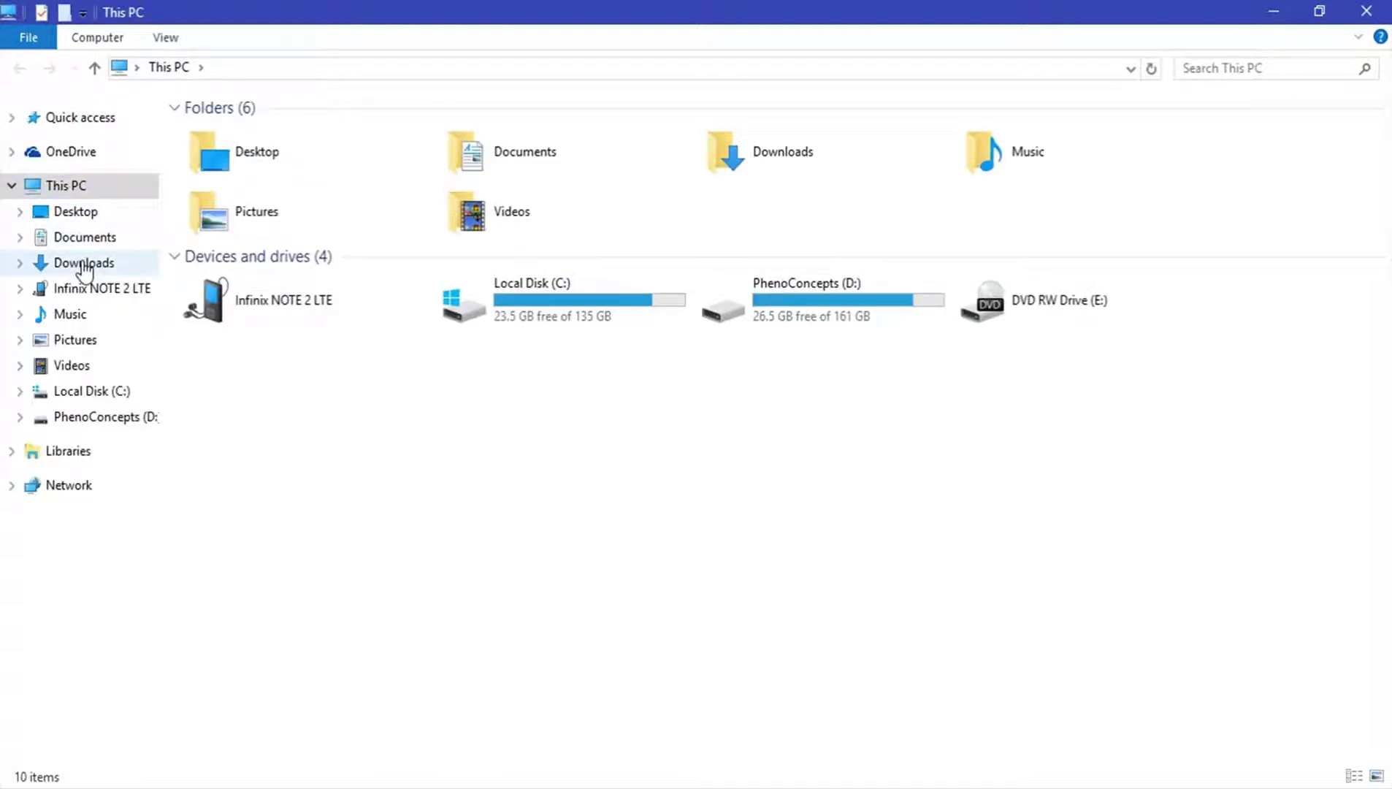
# In File Explorer's Downloads folder, select the grey cloud image and the Japan-Maritime-Self-Defense-Force aircraft photo for copying
pyautogui.click(84, 265)
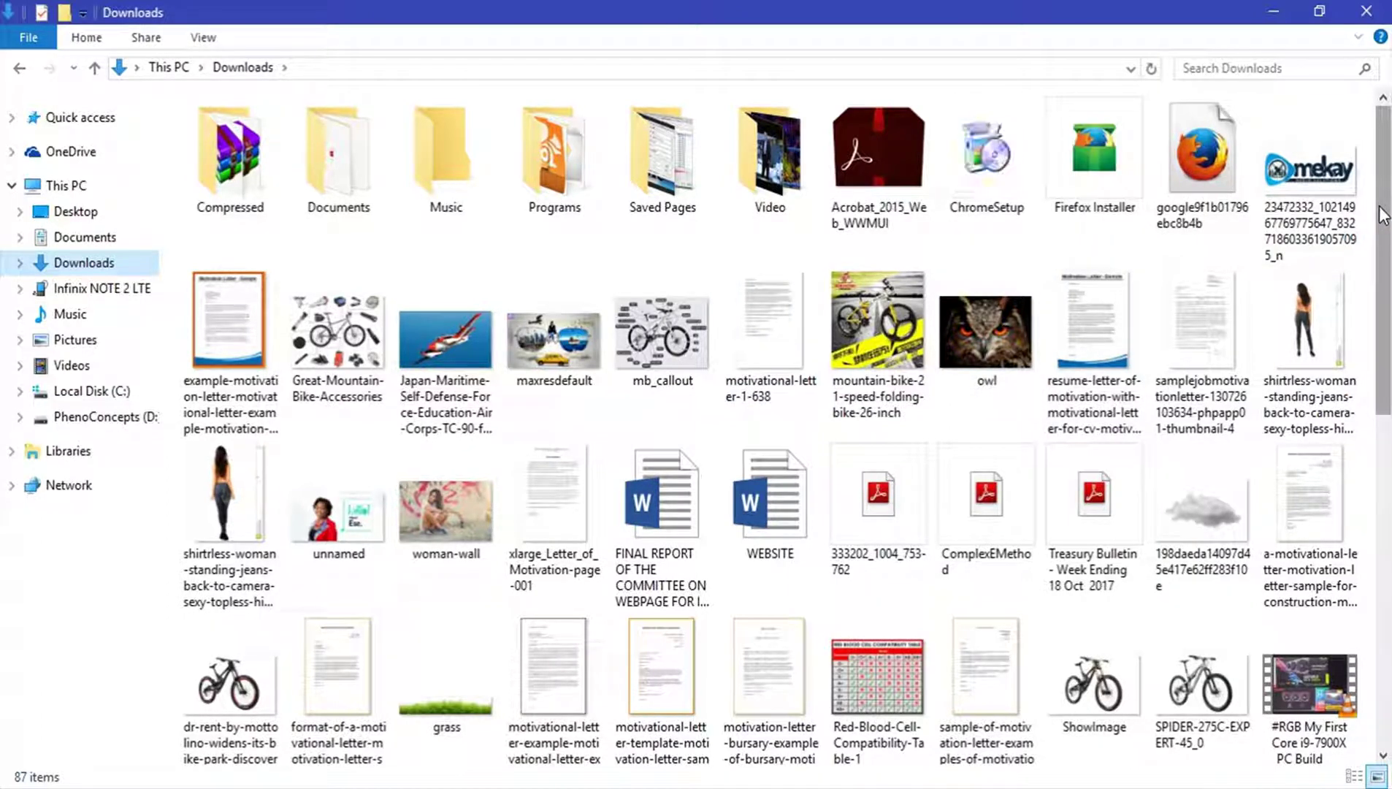
pyautogui.click(1201, 490)
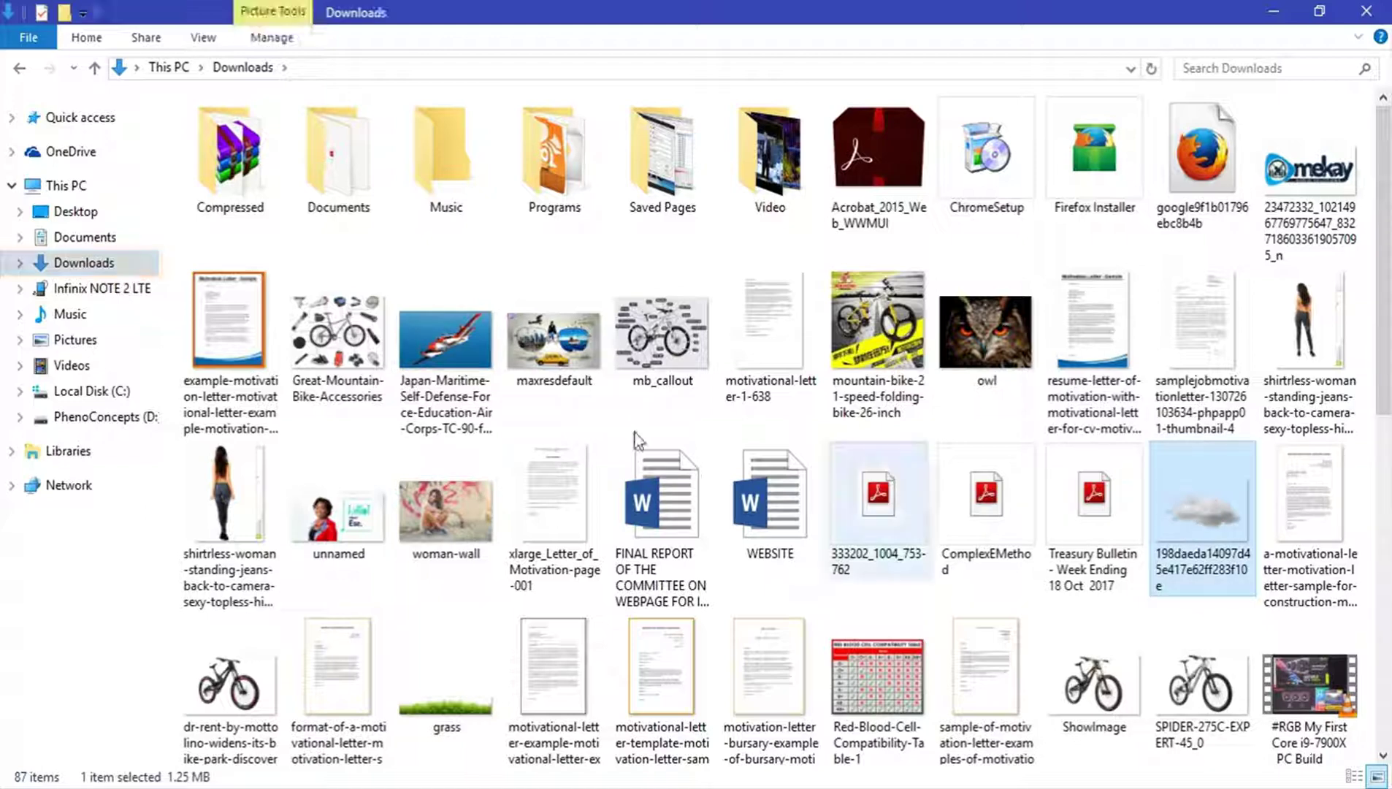
pyautogui.keyDown('ctrl'); pyautogui.click(435, 345); pyautogui.keyUp('ctrl')
pyautogui.scroll(-8, 1390, 420)
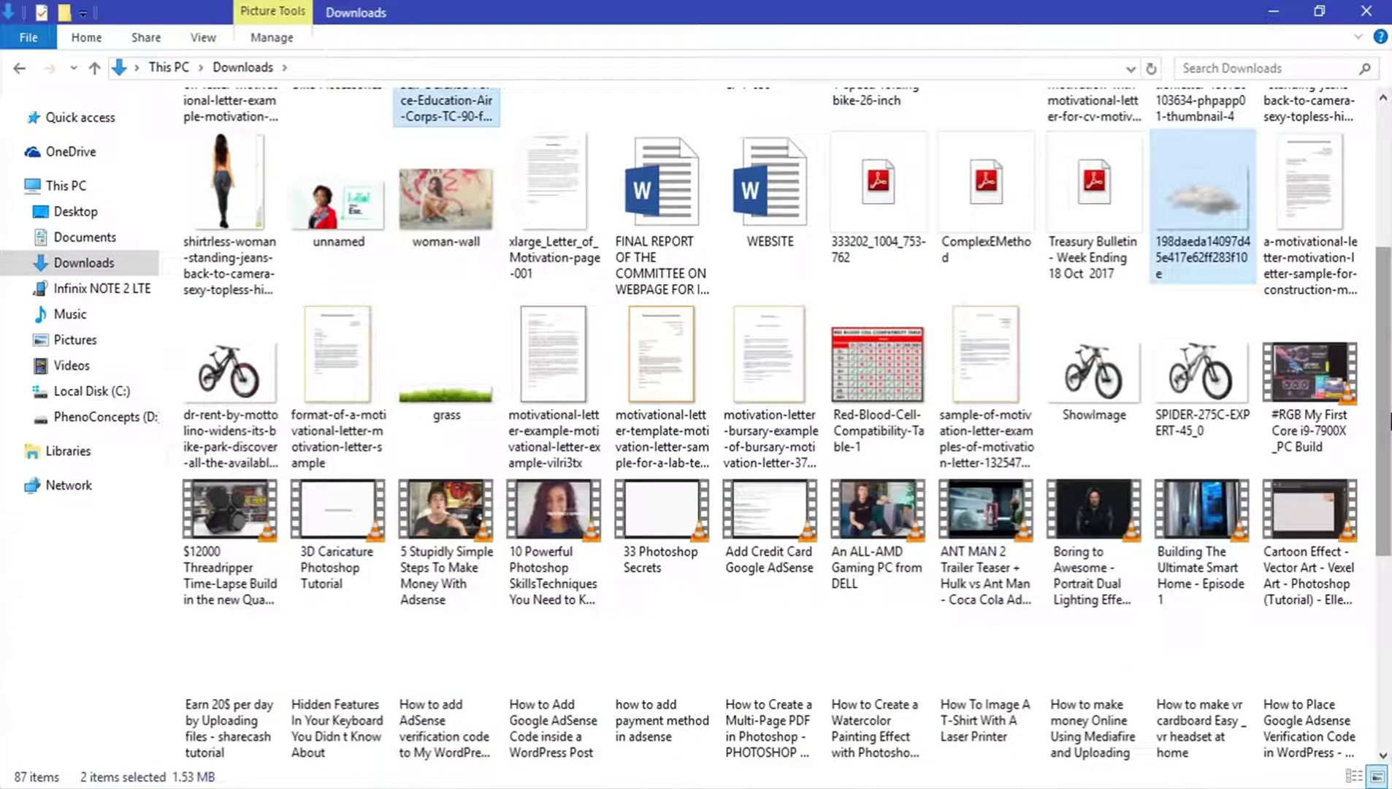
pyautogui.scroll(8, 1389, 421)
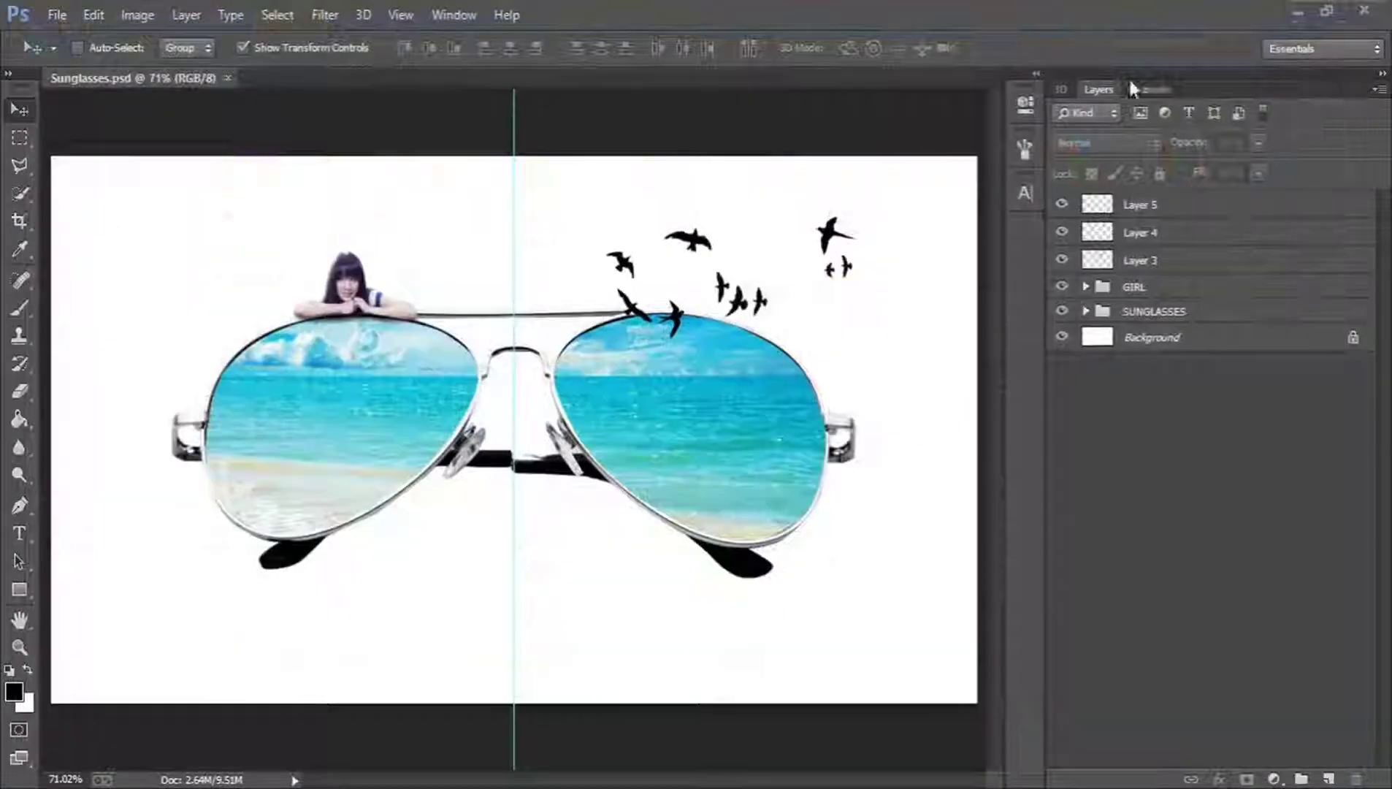
# Return to Photoshop and paste the copied cloud and aircraft images into New folder through the file-opening dialog
pyautogui.click(63, 3)
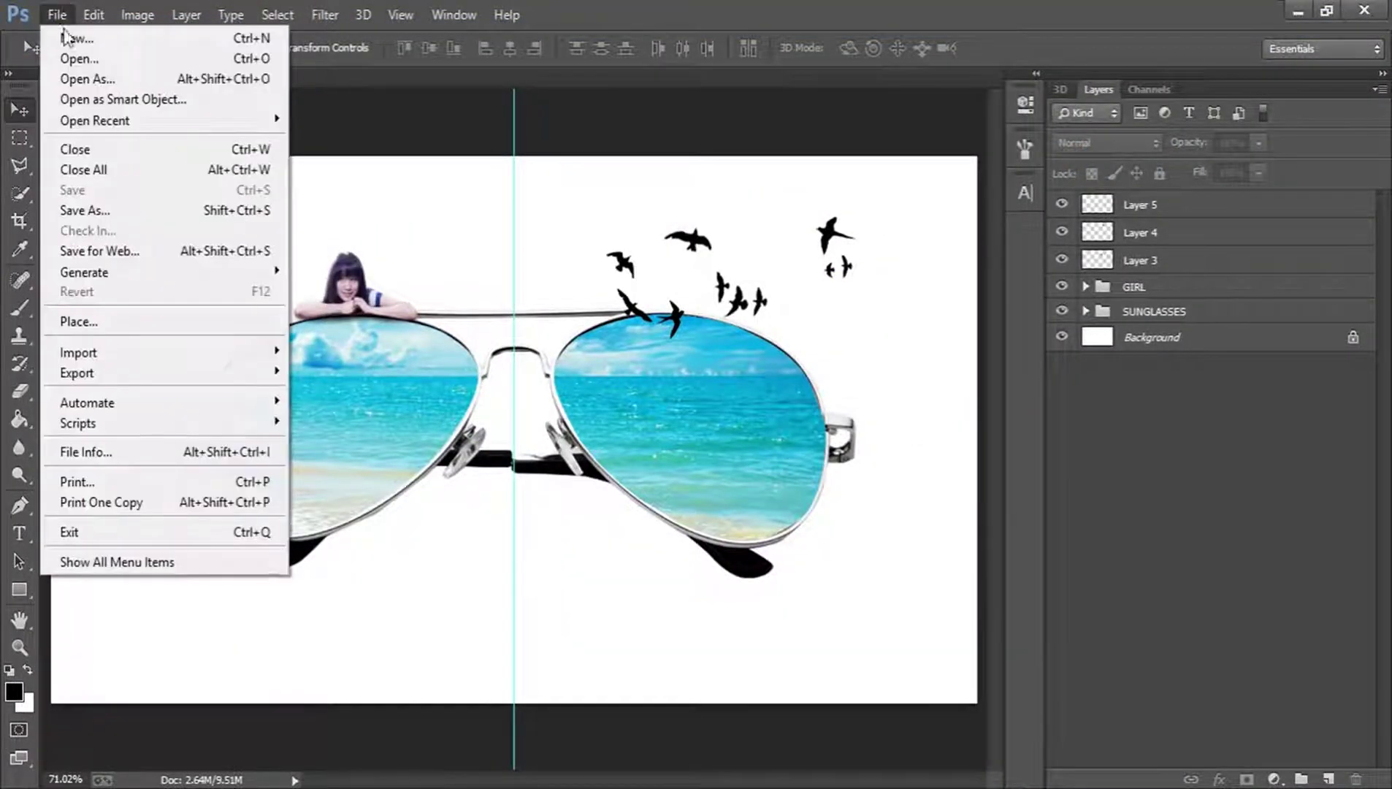
pyautogui.click(61, 54)
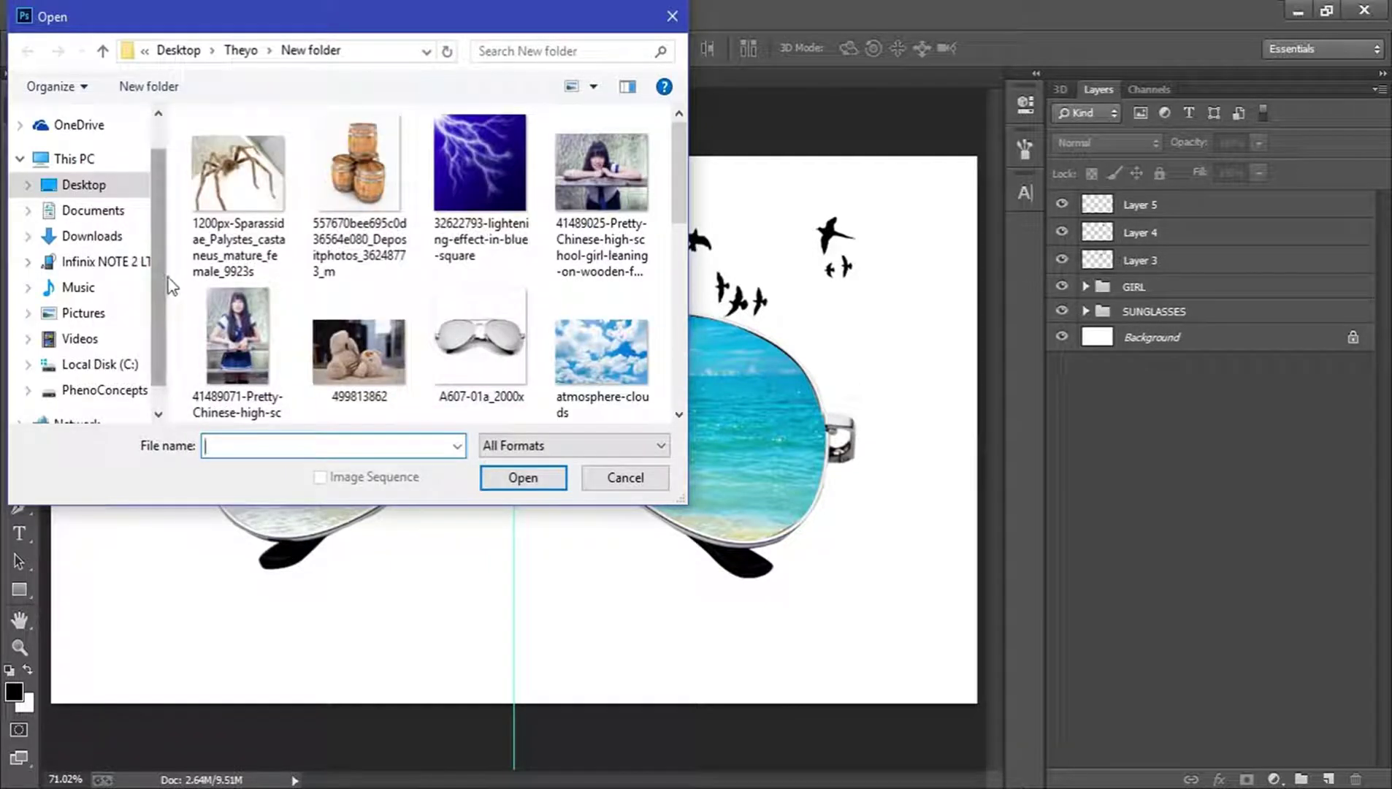
pyautogui.rightClick(175, 292)
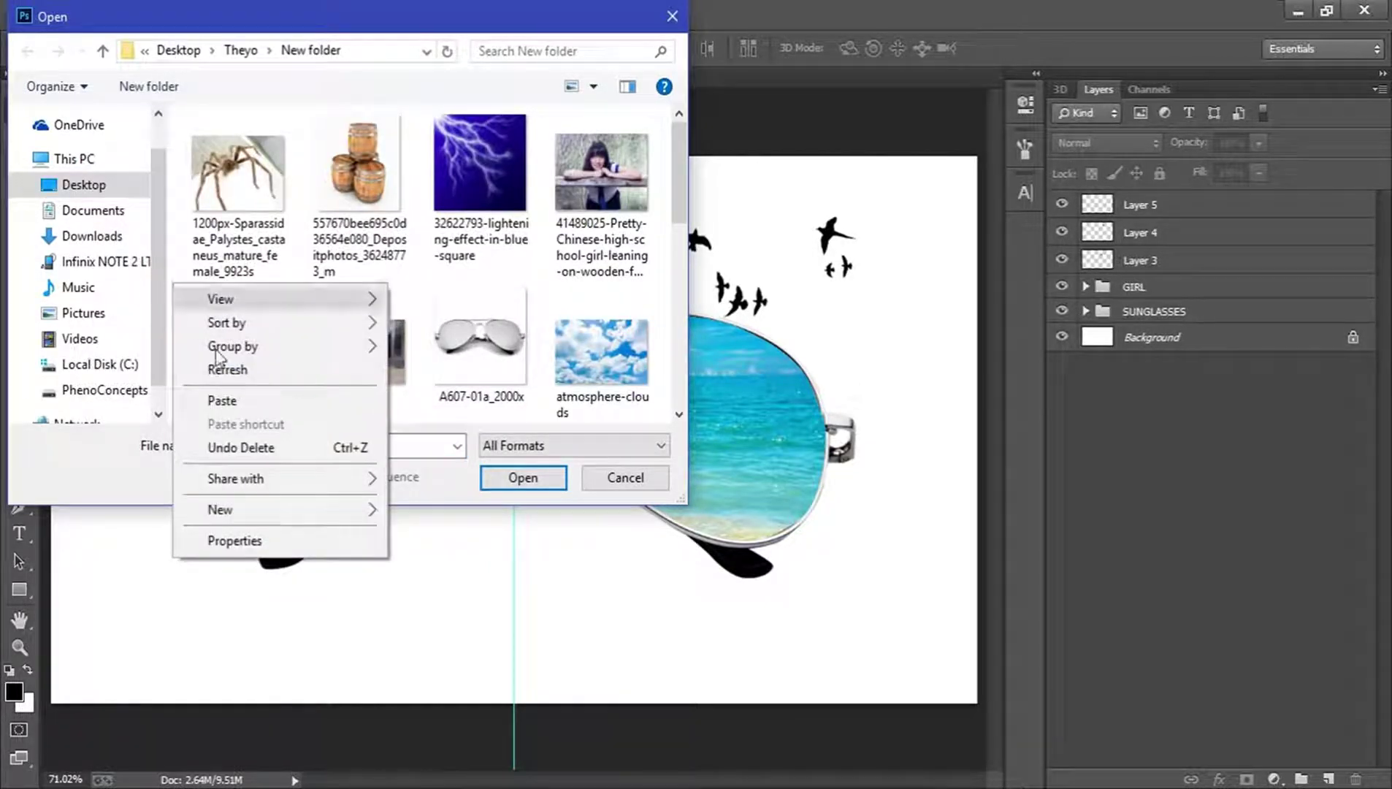
pyautogui.click(223, 398)
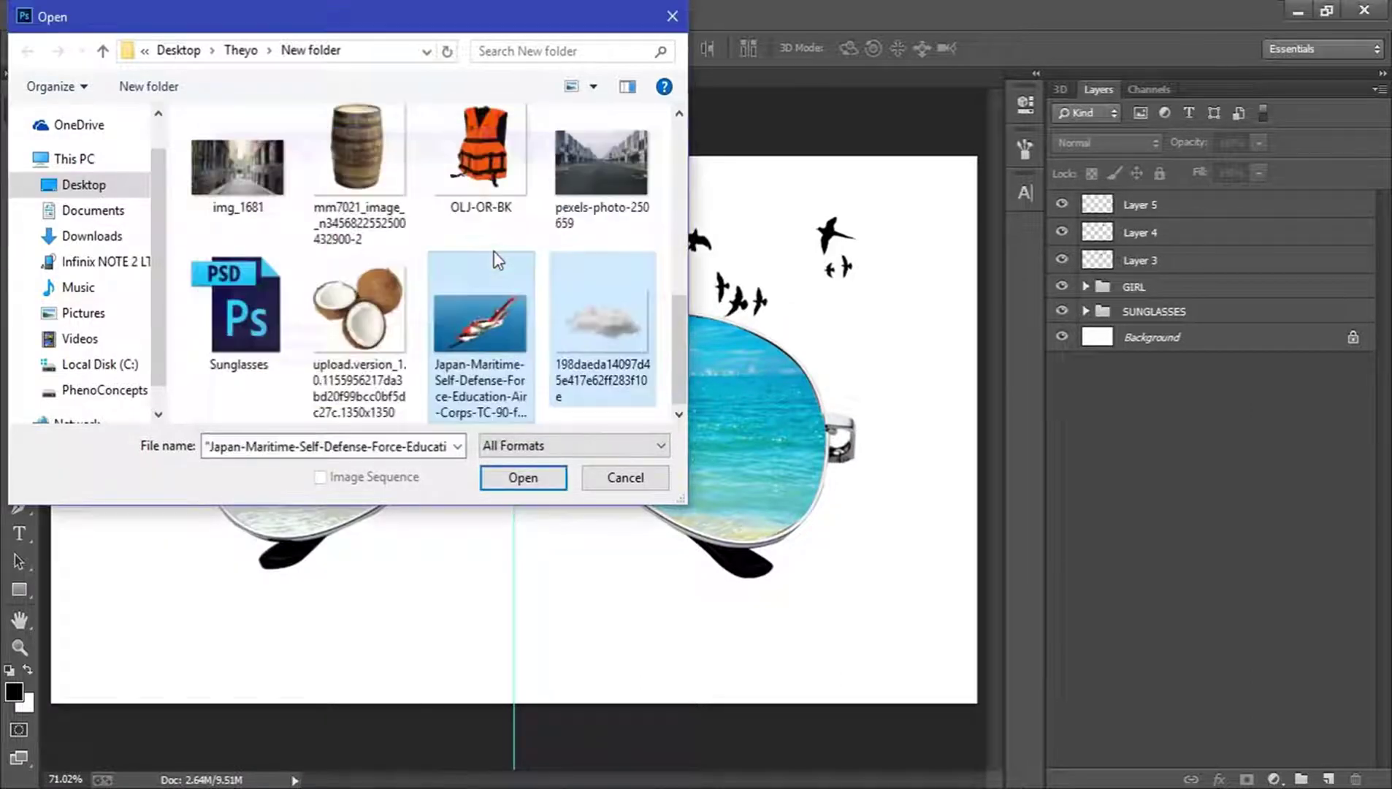
# Open the Japan-Maritime-Self-Defense-Force aircraft photo from New folder
pyautogui.click(626, 331)
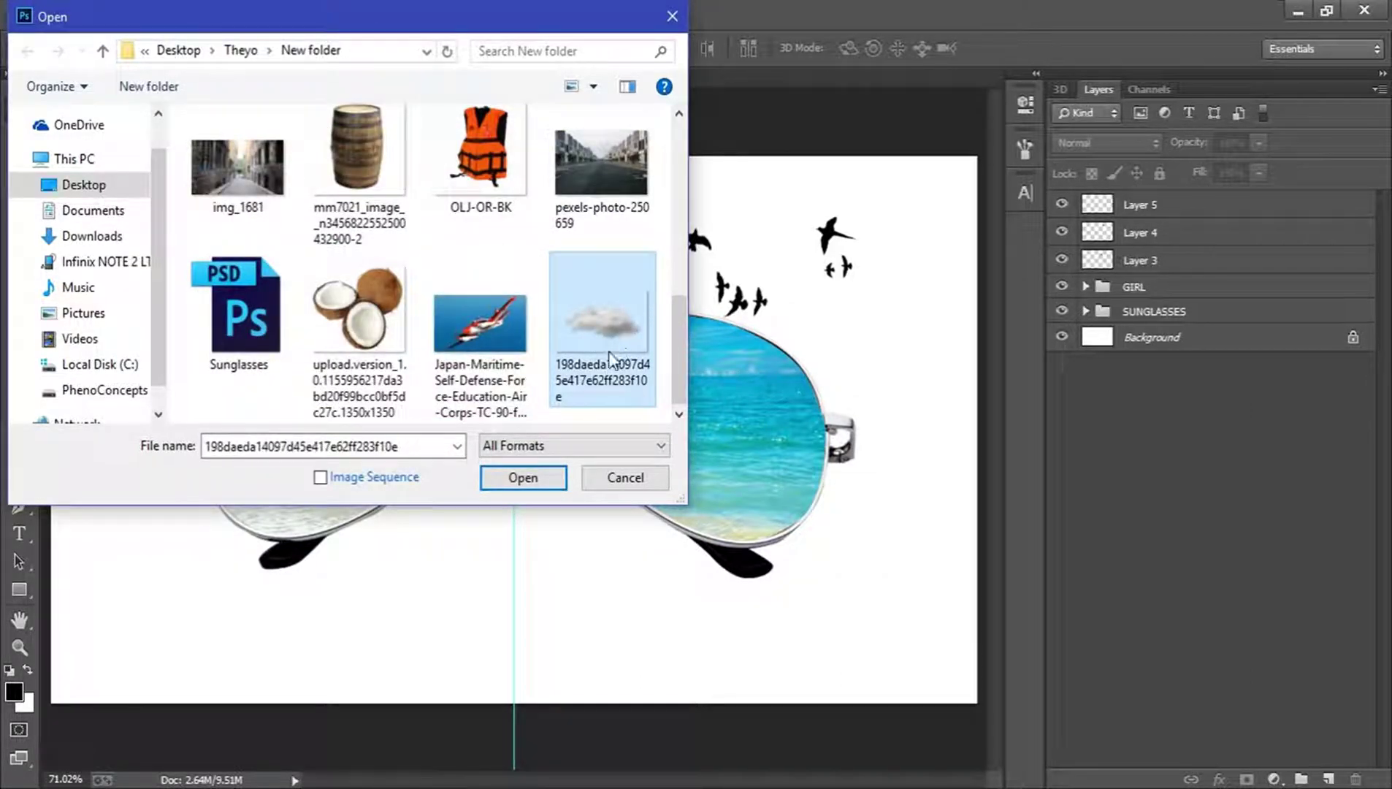
pyautogui.click(498, 330)
pyautogui.click(525, 480)
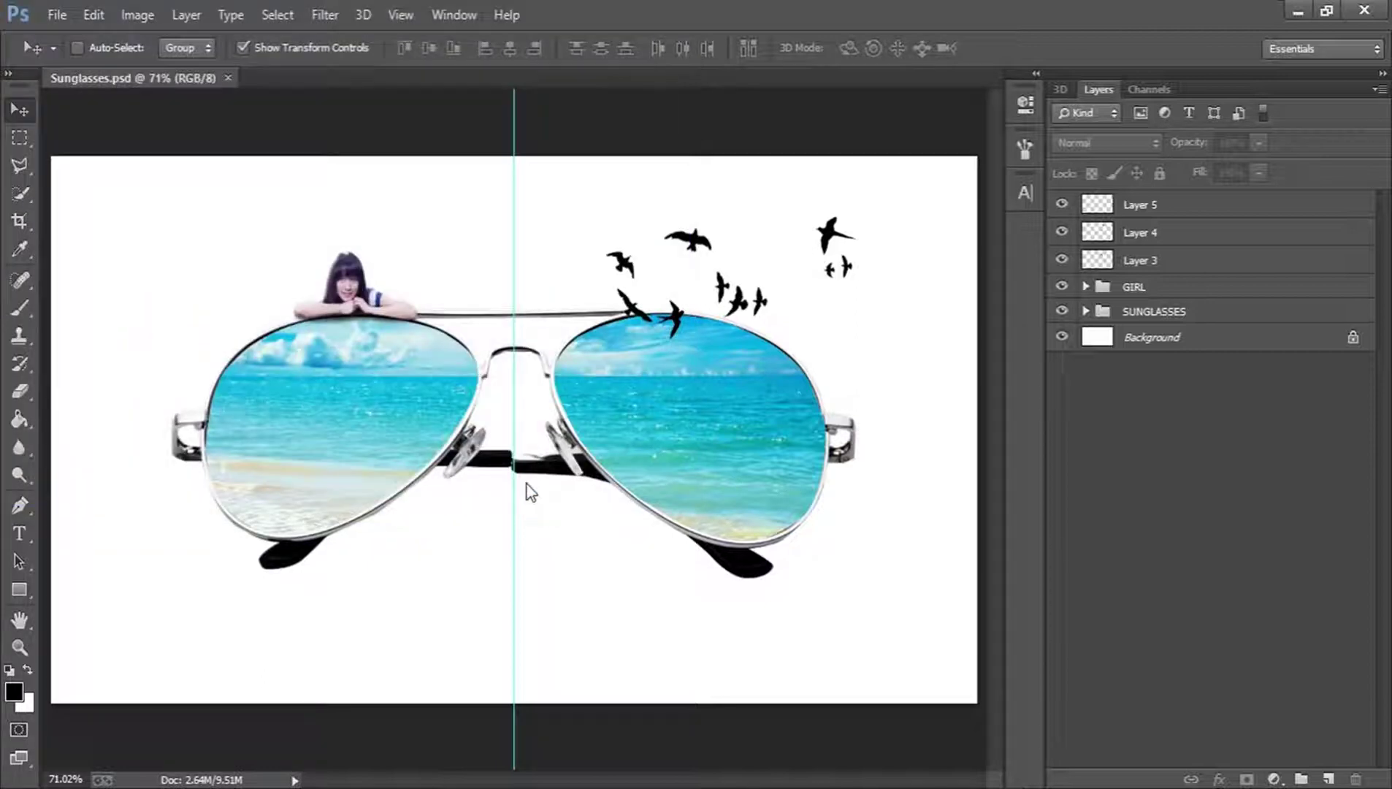
# Quick-select the blue sky around the aircraft and subtract the tail's edge from the selection
pyautogui.click(20, 194)
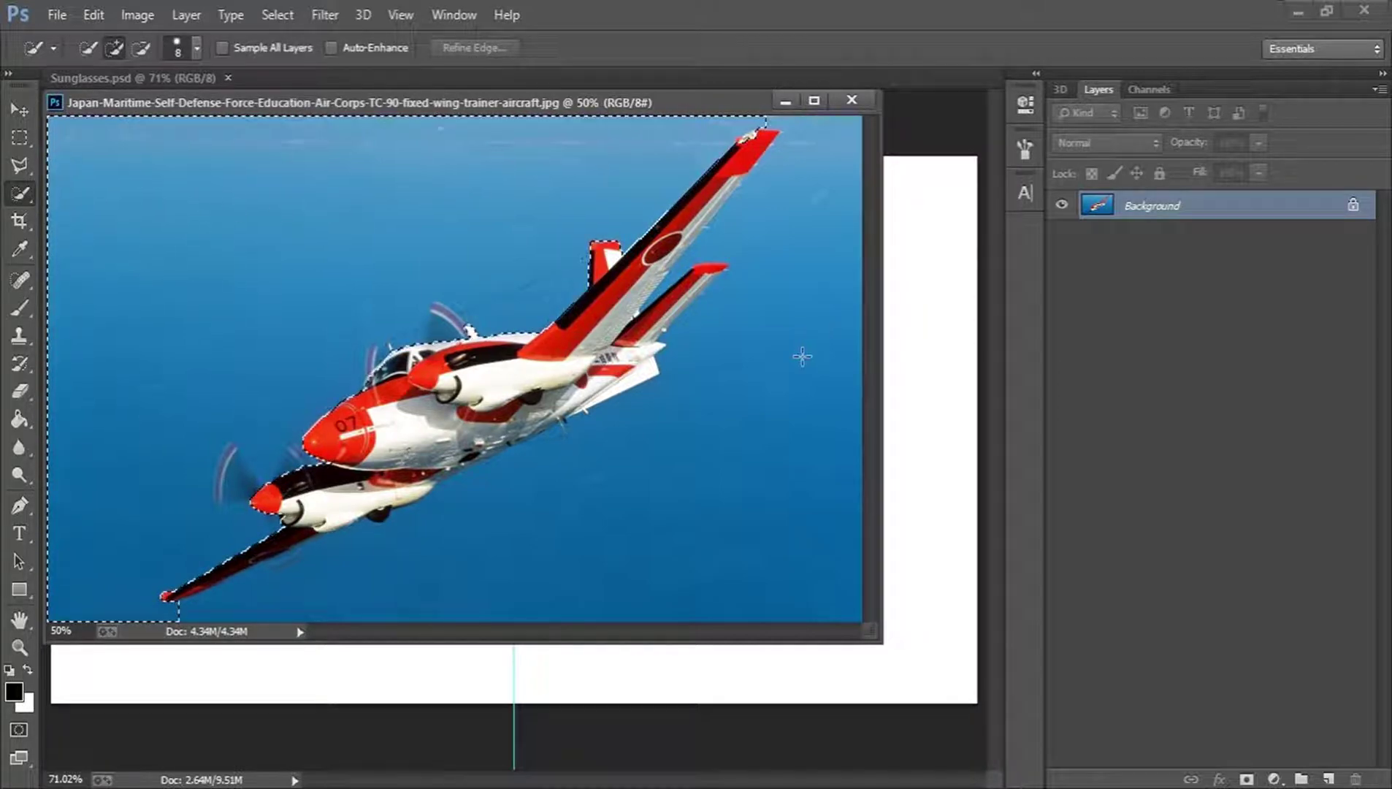
pyautogui.click(811, 562)
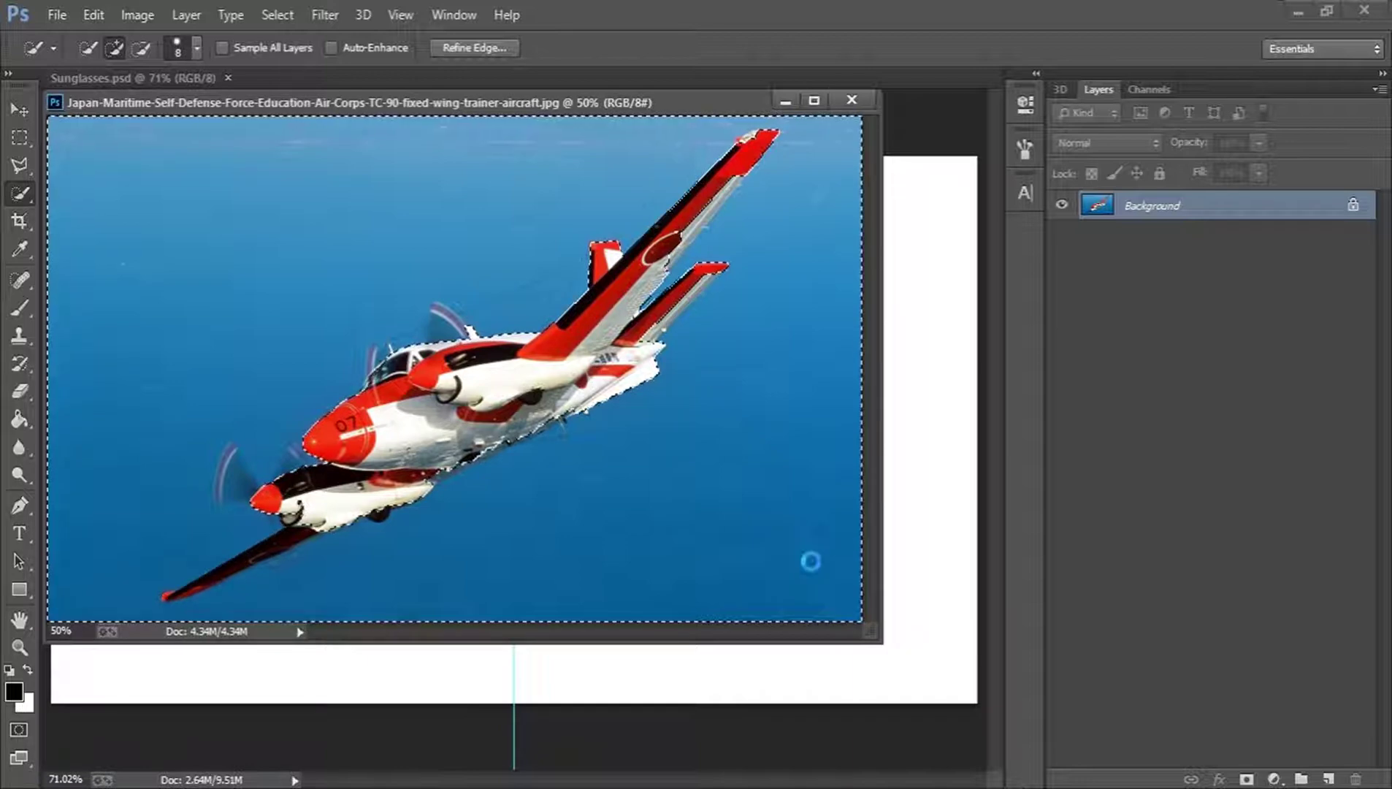
pyautogui.press('alt')
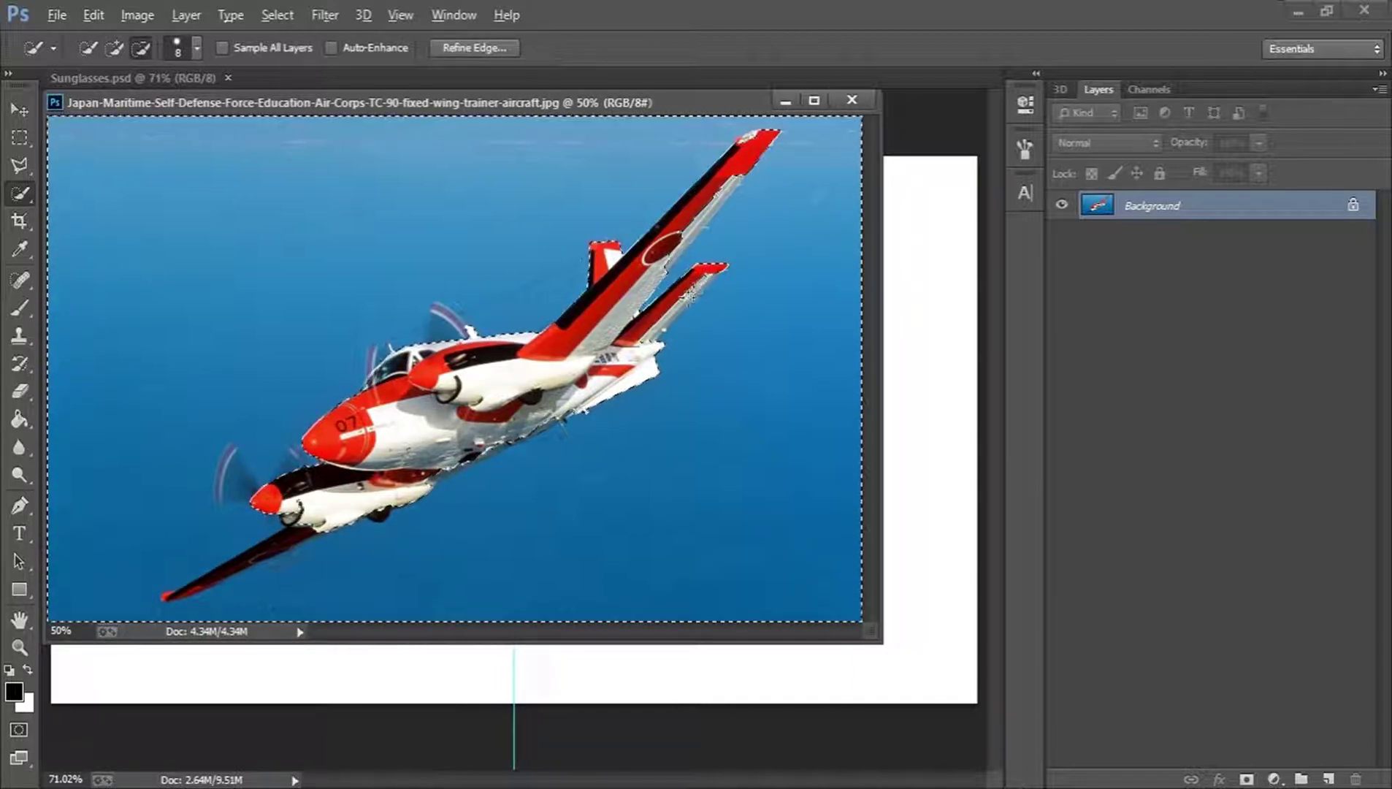
pyautogui.moveTo(699, 282); pyautogui.dragTo(639, 338)
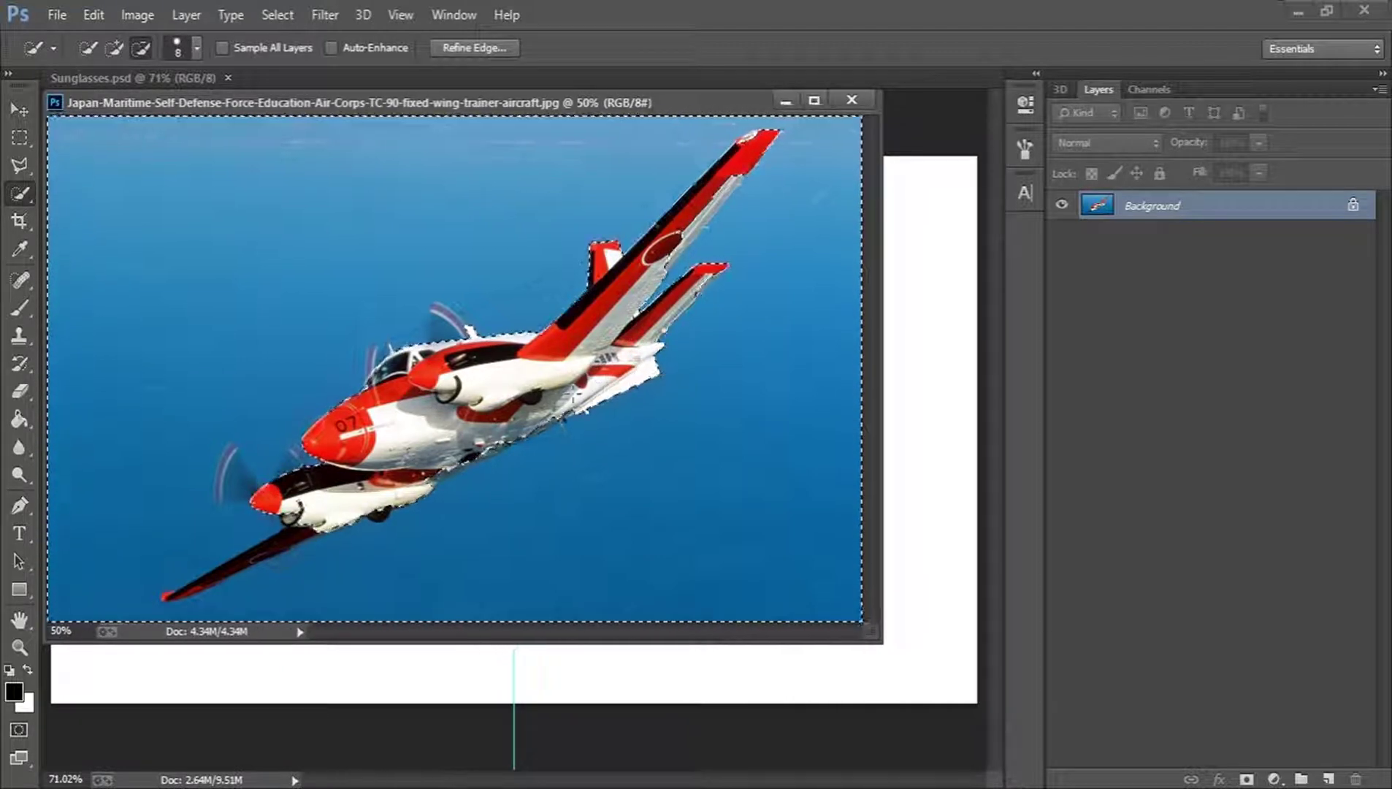
# Subtract the underside of the aircraft's fuselage from the sky selection so its boundary follows the belly
pyautogui.press('z')
pyautogui.moveTo(495, 473); pyautogui.dragTo(587, 468)
pyautogui.moveTo(526, 634); pyautogui.dragTo(570, 629)
pyautogui.press('w')
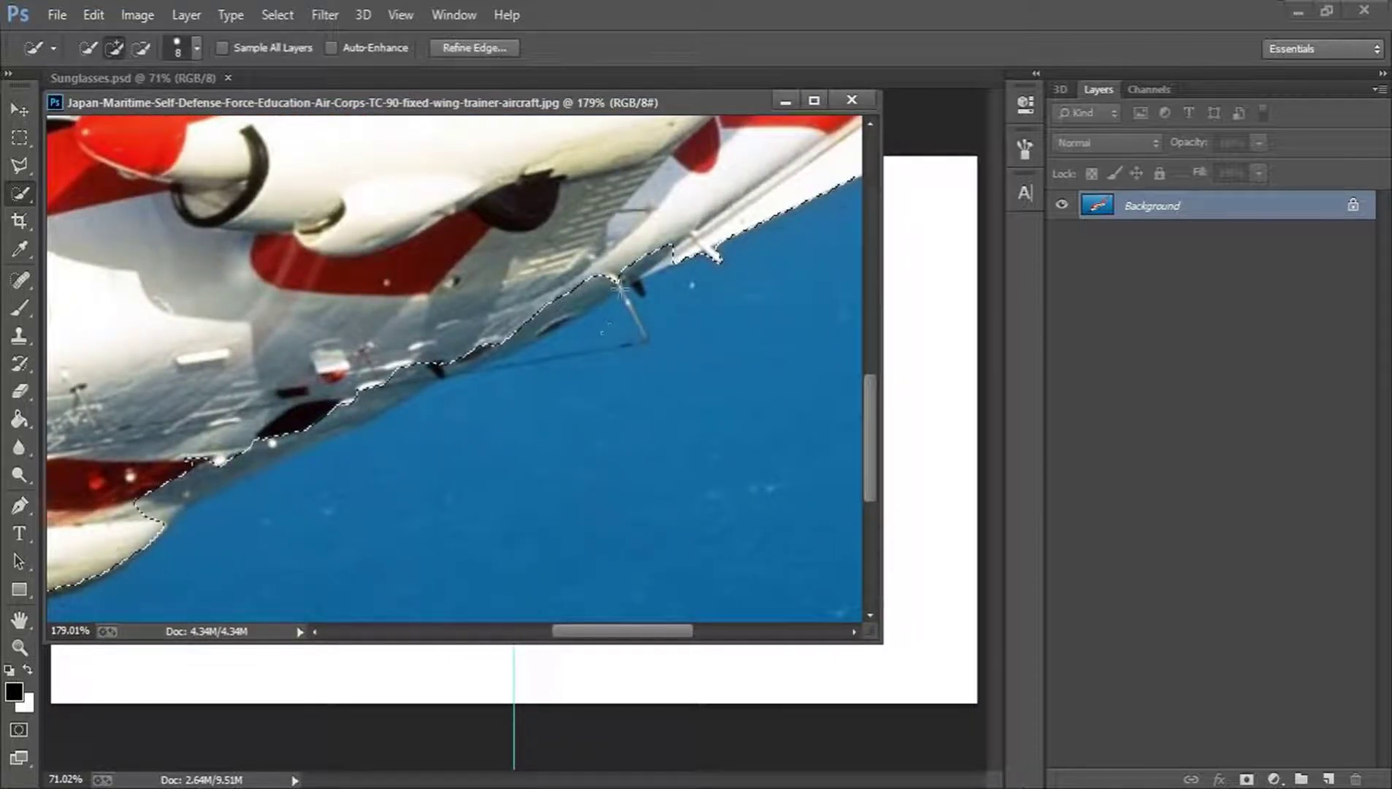
pyautogui.press('alt')
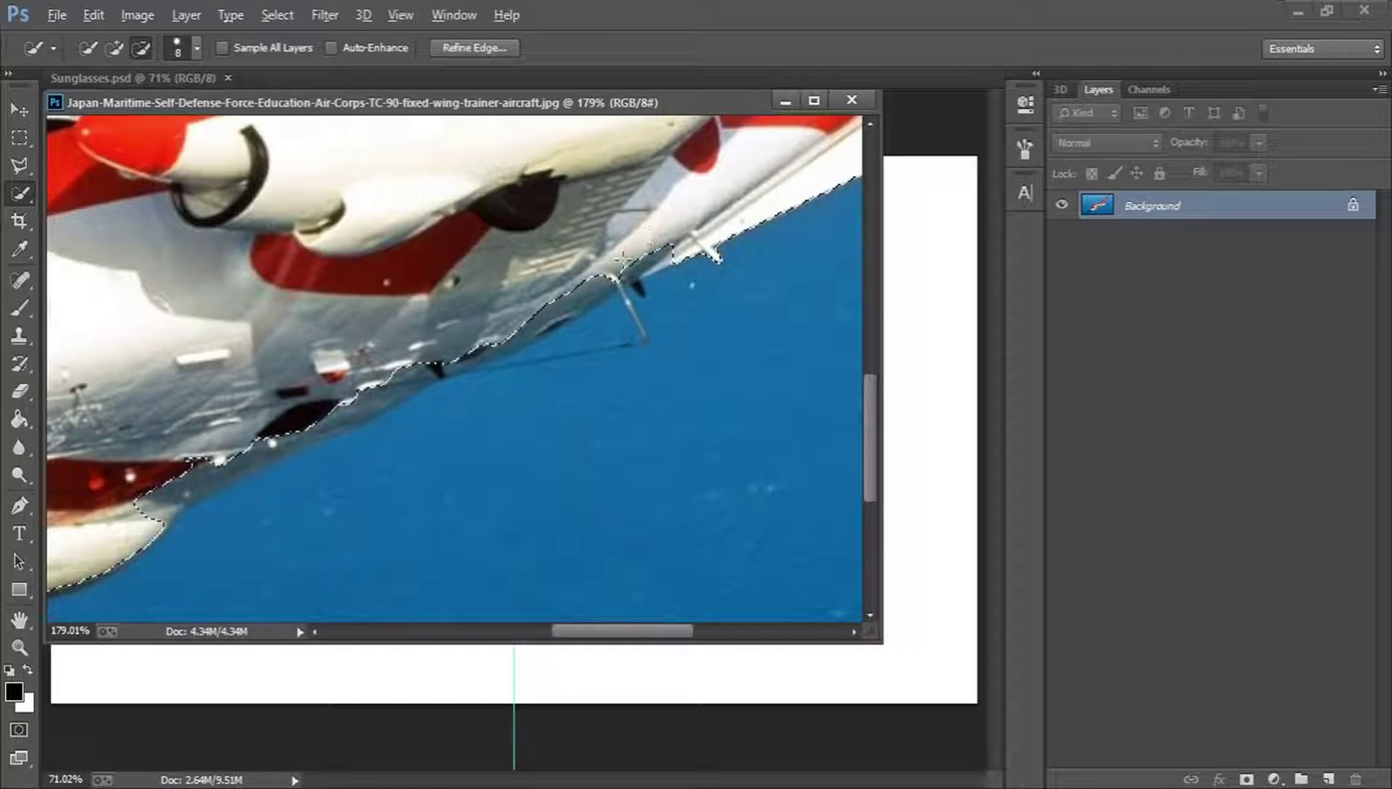
pyautogui.moveTo(605, 270)
pyautogui.mouseDown()
pyautogui.moveTo(531, 322)
pyautogui.moveTo(212, 449)
pyautogui.moveTo(135, 510)
pyautogui.mouseUp()
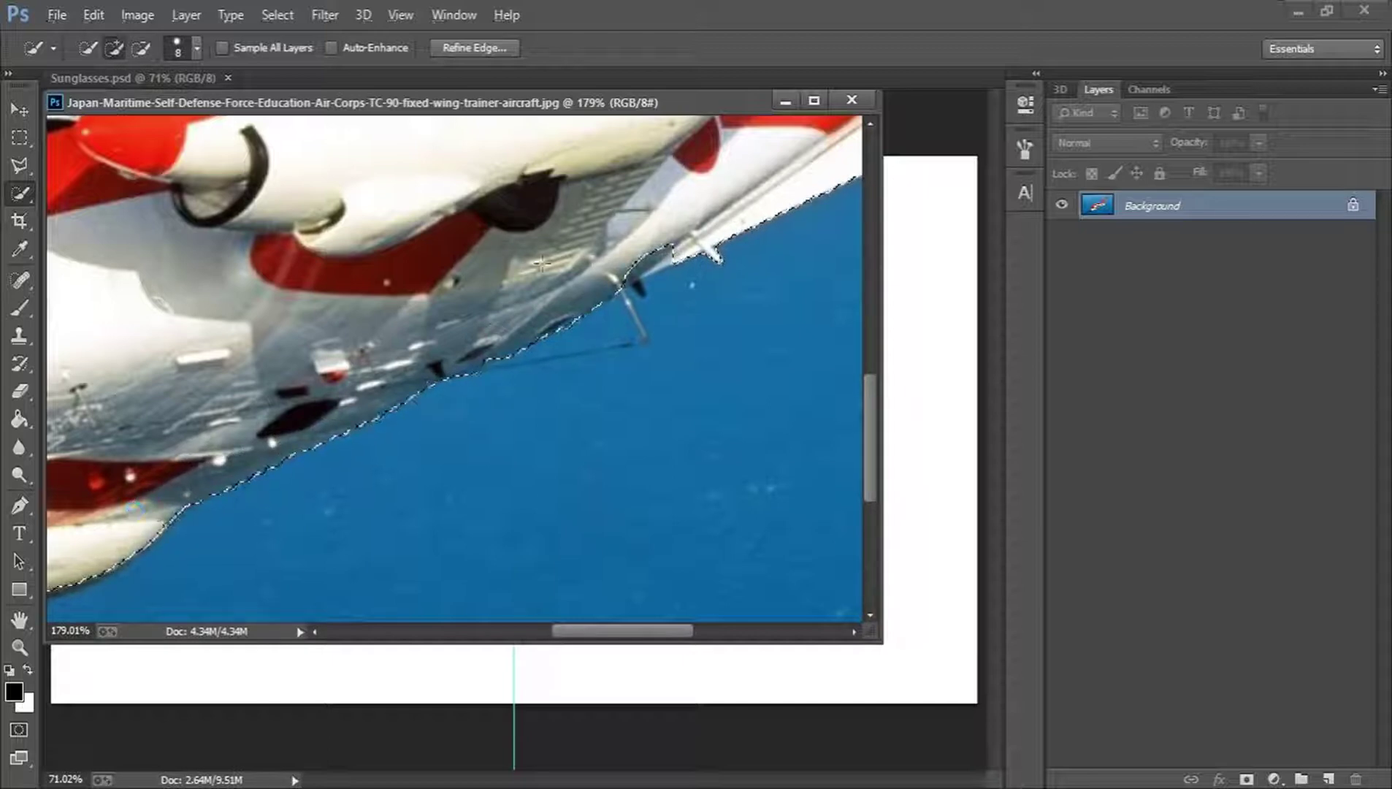
# Refine the sky selection along the aircraft's lower dark wing, fitting the whole image in view
pyautogui.press('z')
pyautogui.click(582, 48)
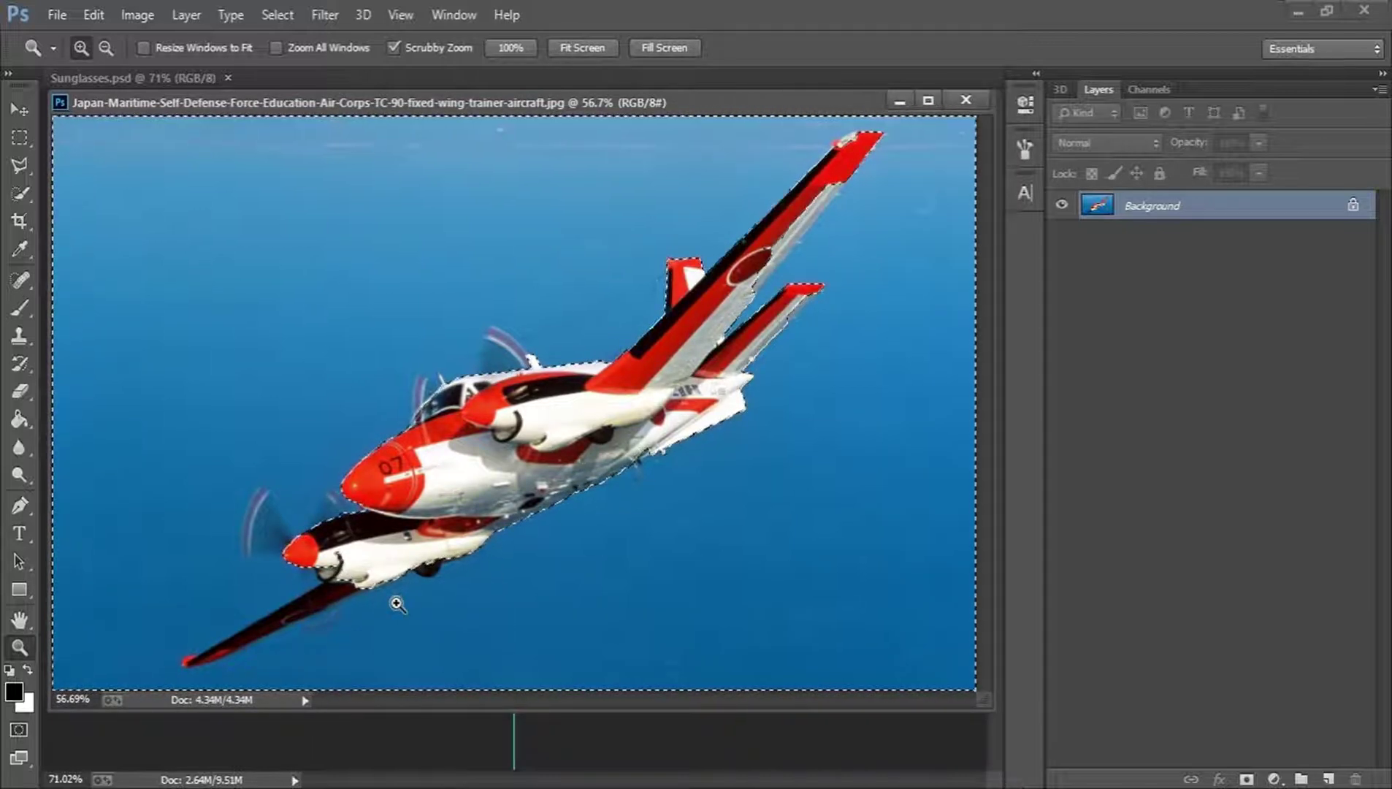
pyautogui.press('w')
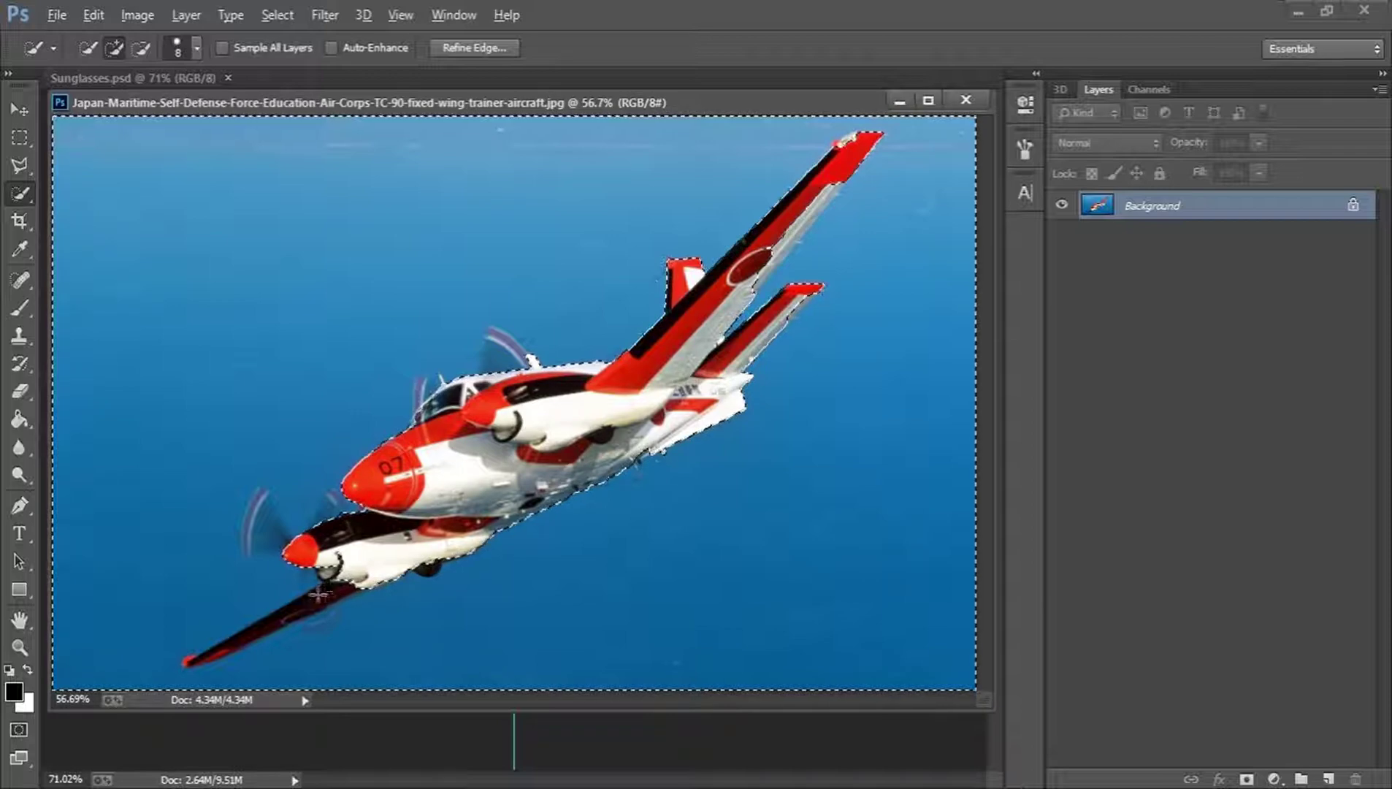
pyautogui.moveTo(318, 594); pyautogui.dragTo(286, 621)
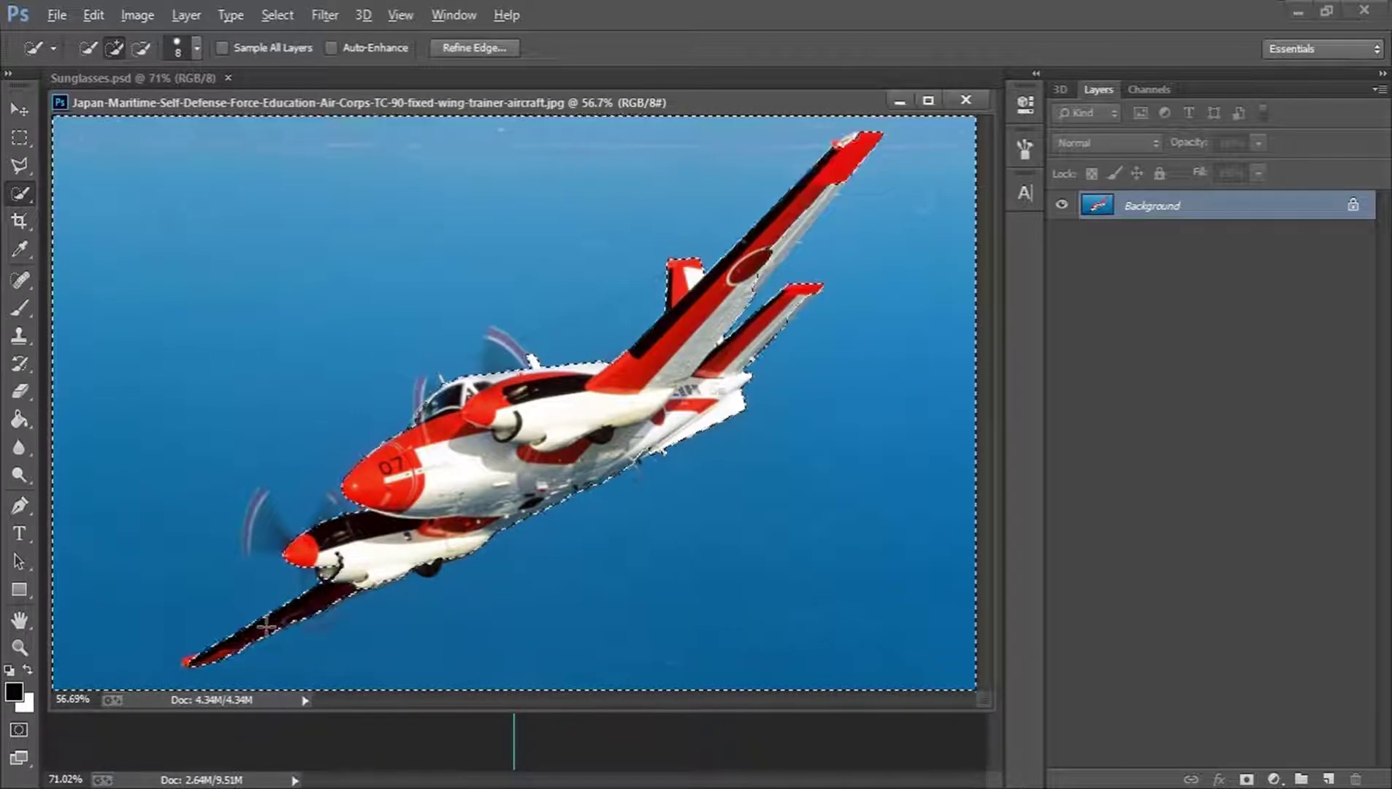
pyautogui.press('alt')
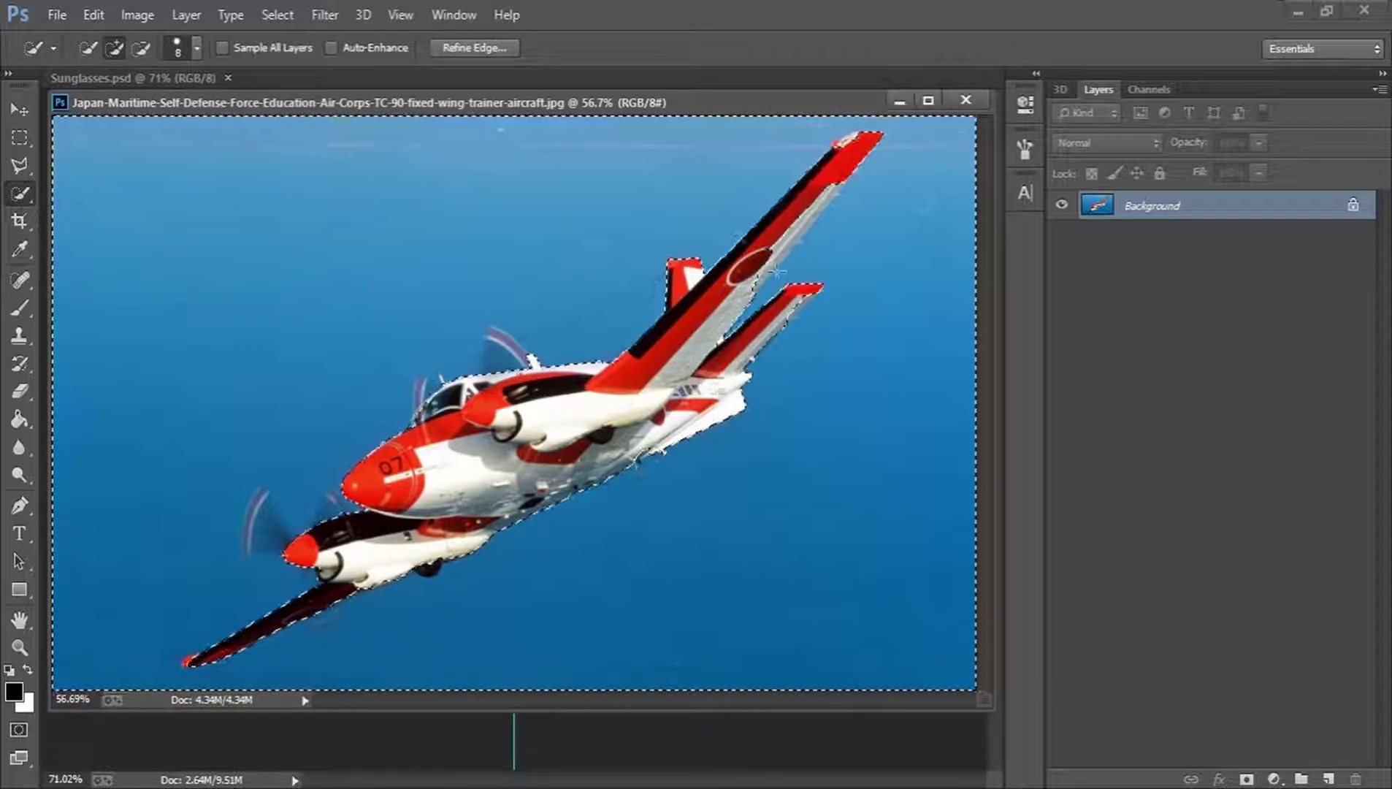
# Try to isolate the aircraft by cutting the selected sky to a new layer and deleting it, and undo both changes
pyautogui.press('alt')
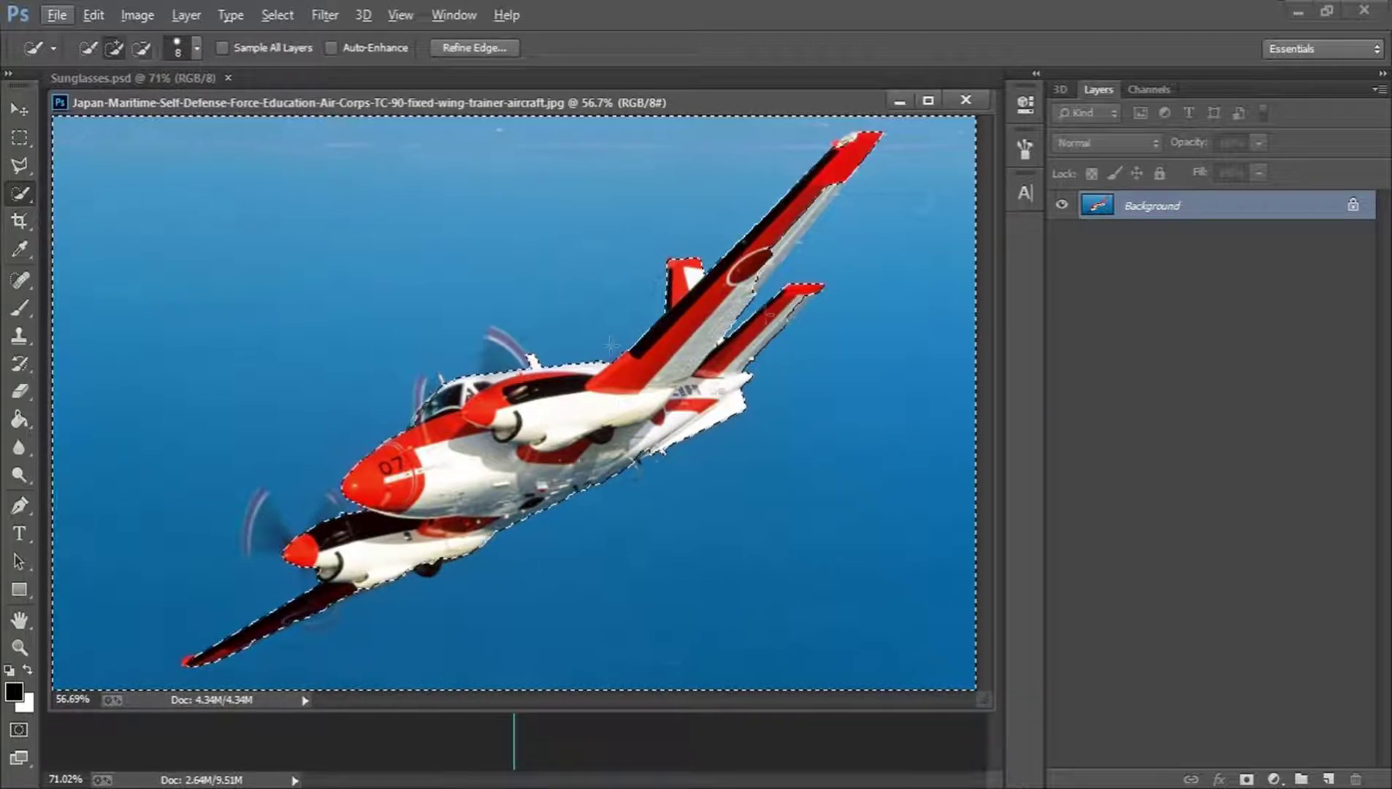
pyautogui.rightClick(613, 351)
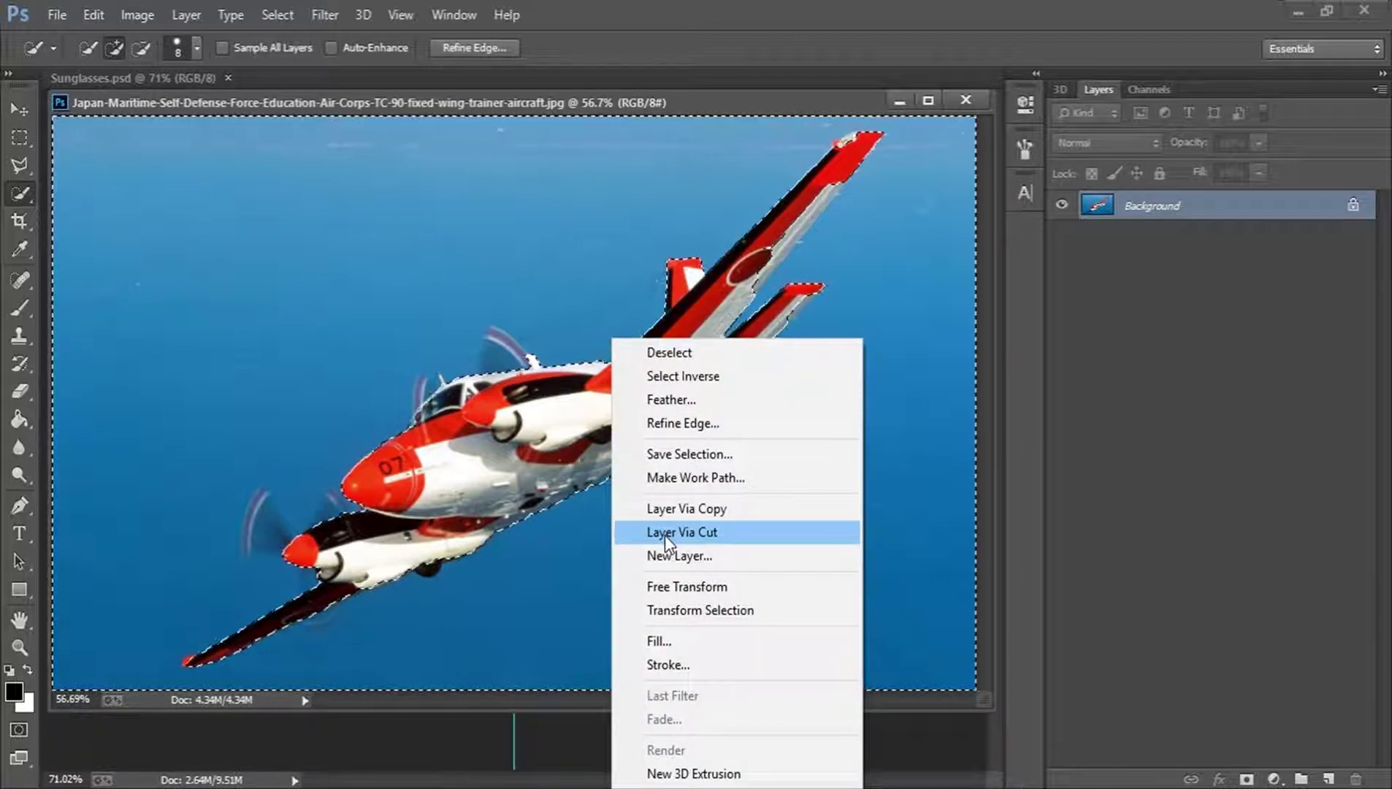
pyautogui.click(672, 536)
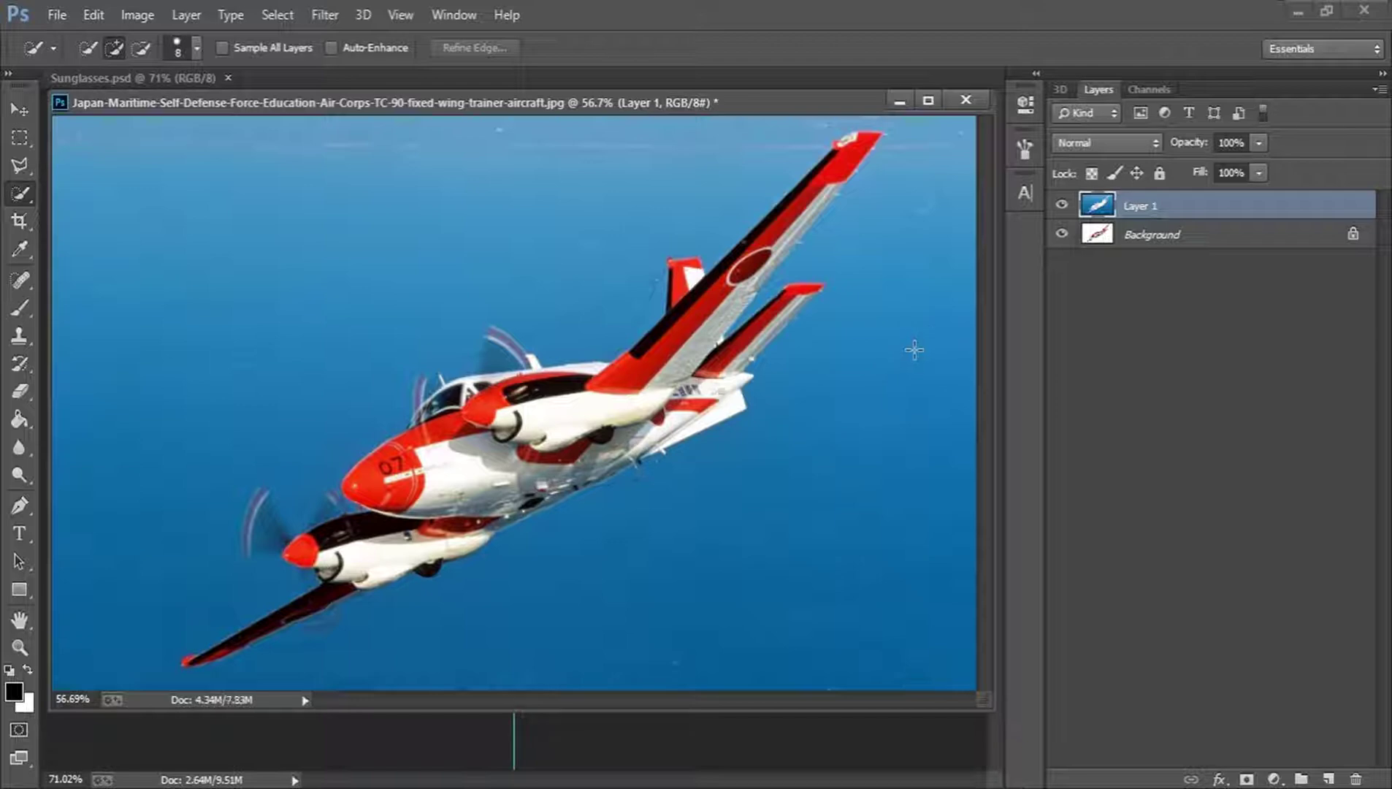
pyautogui.click(1192, 241)
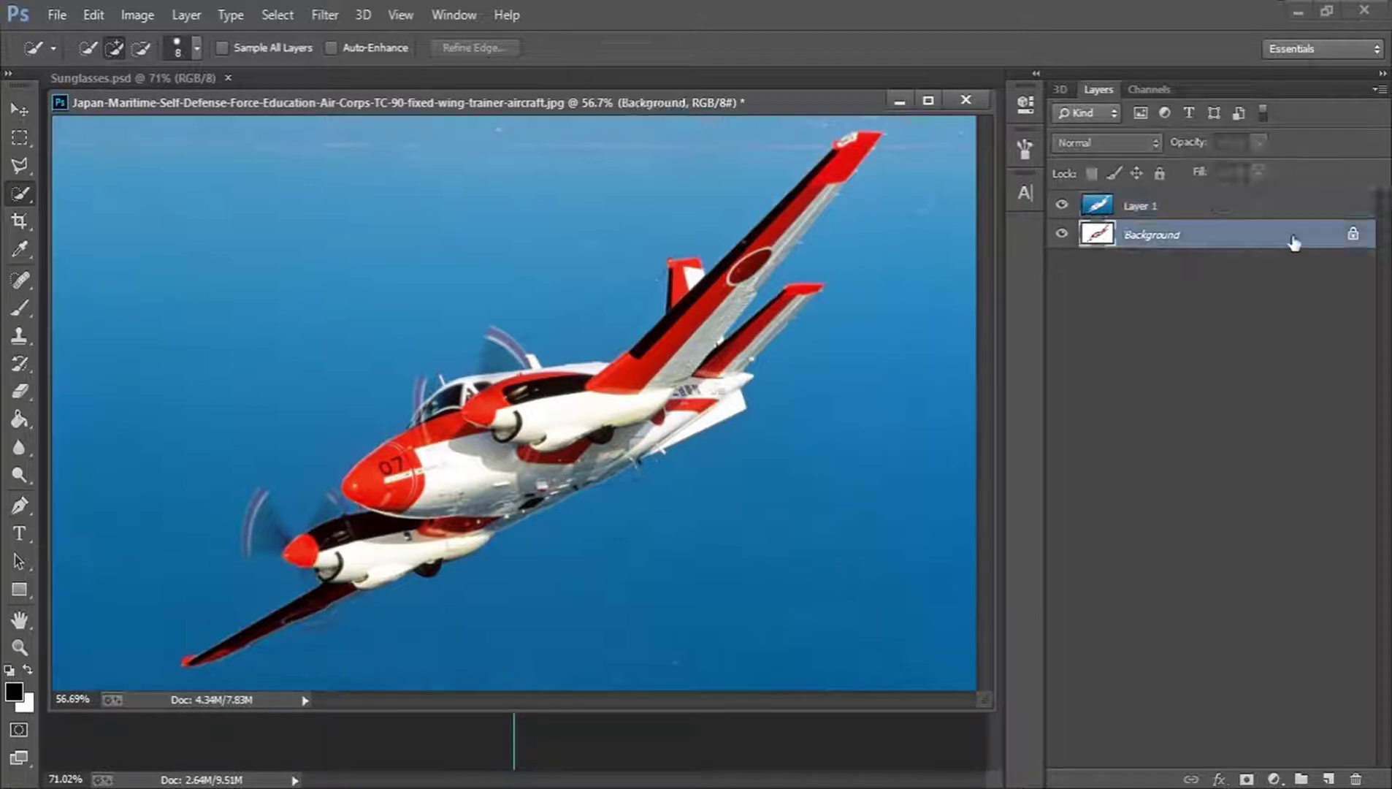
pyautogui.click(1168, 208)
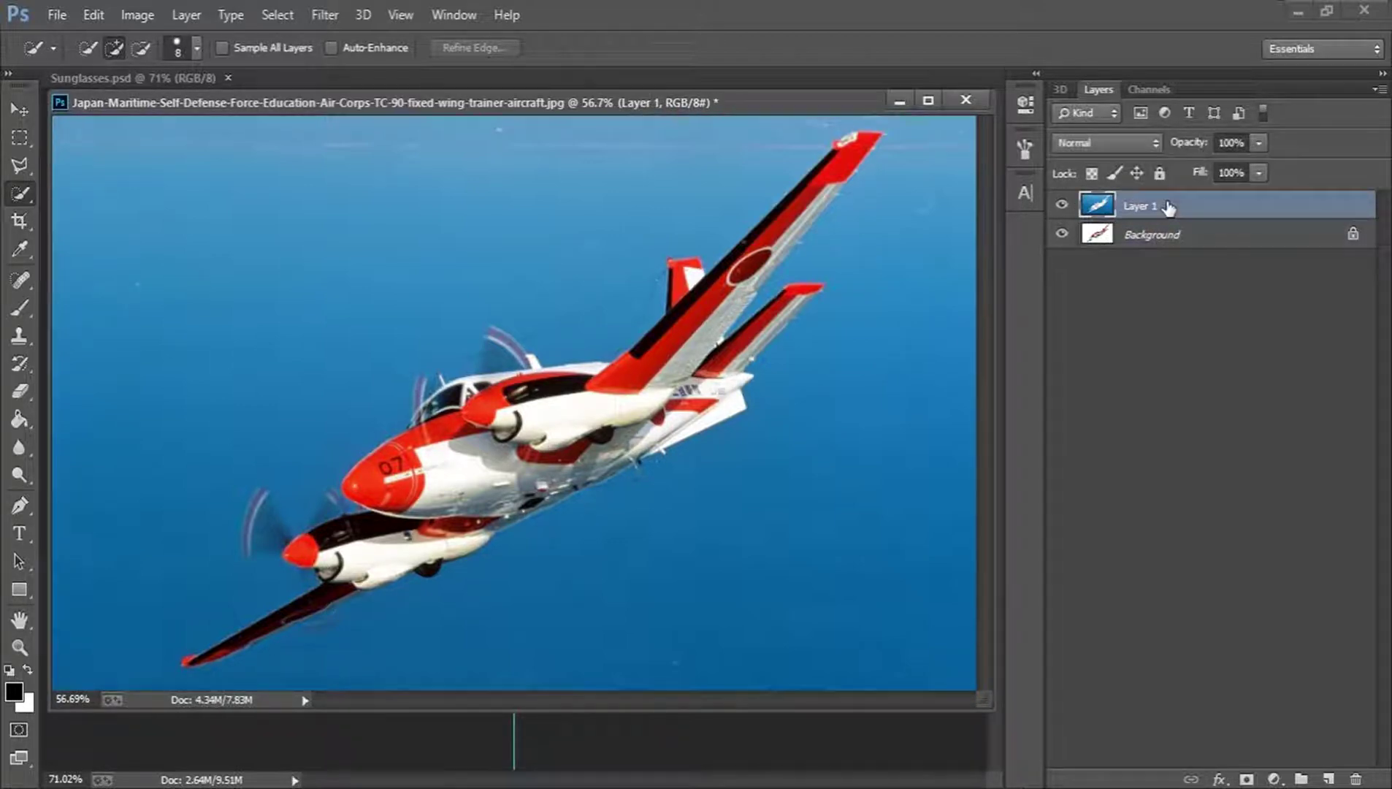
pyautogui.press('Delete')
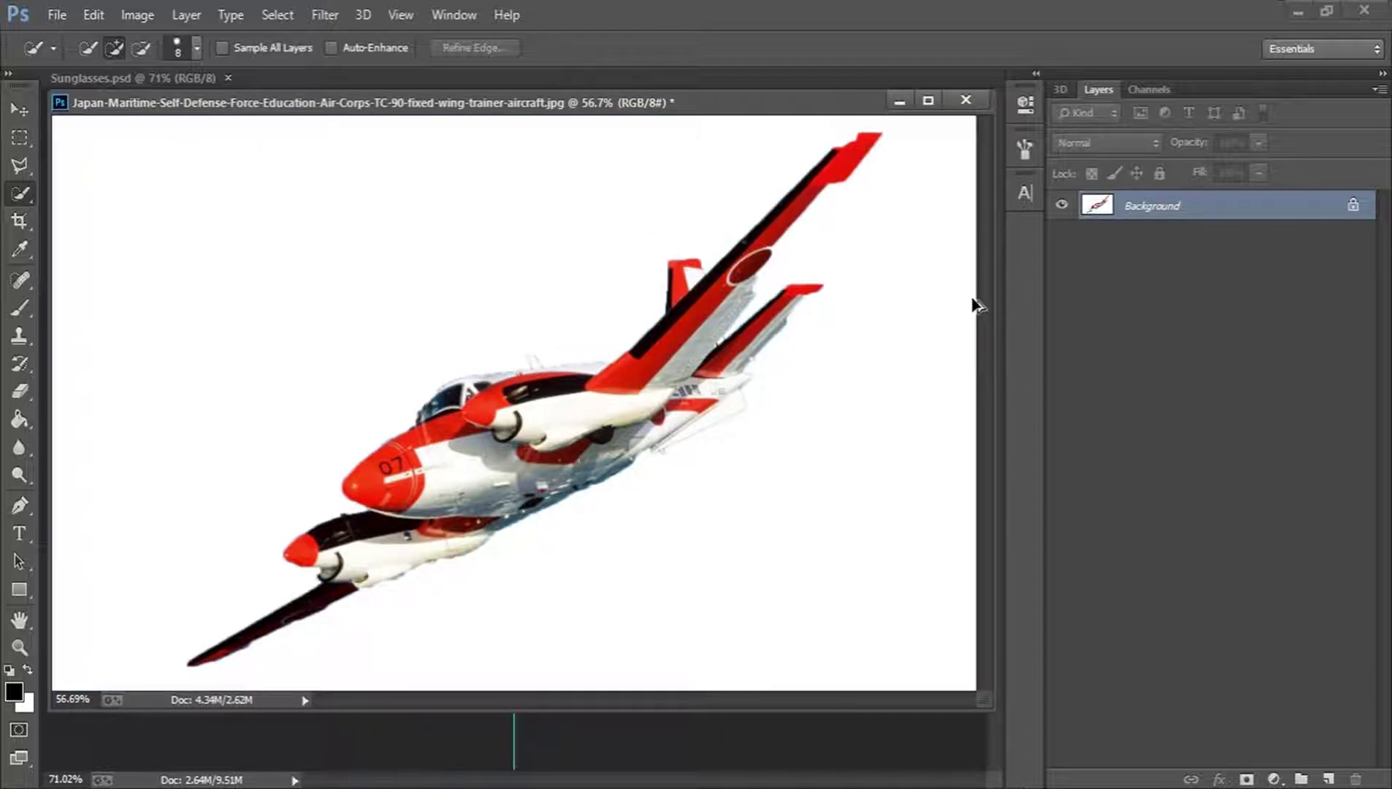
pyautogui.hotkey('ctrl', 'z')
pyautogui.hotkey('ctrl', 'alt', 'z')
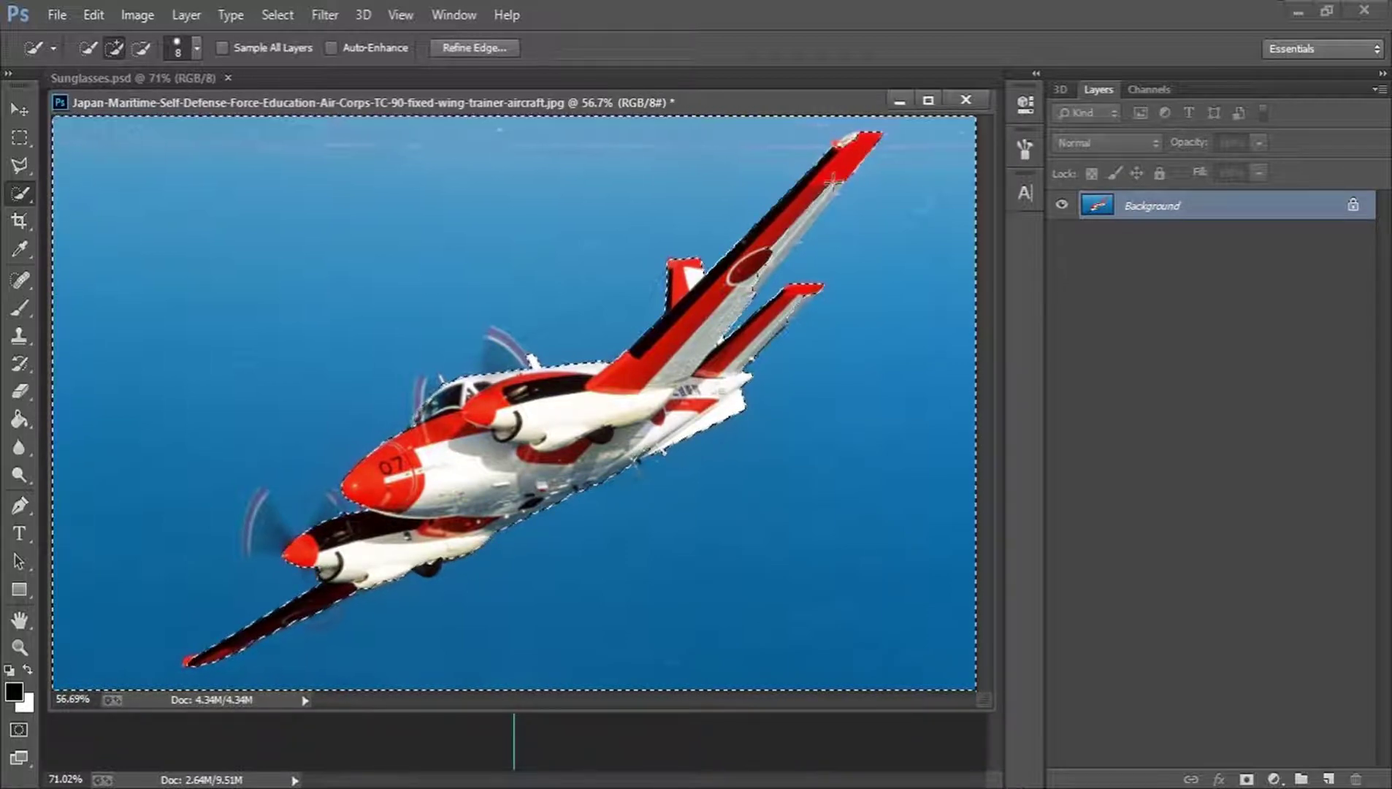
# Subtract the raised wing's trailing edge, its pale tip and the wheel under the engine from the sky selection
pyautogui.press('alt')
pyautogui.moveTo(831, 187); pyautogui.dragTo(755, 285)
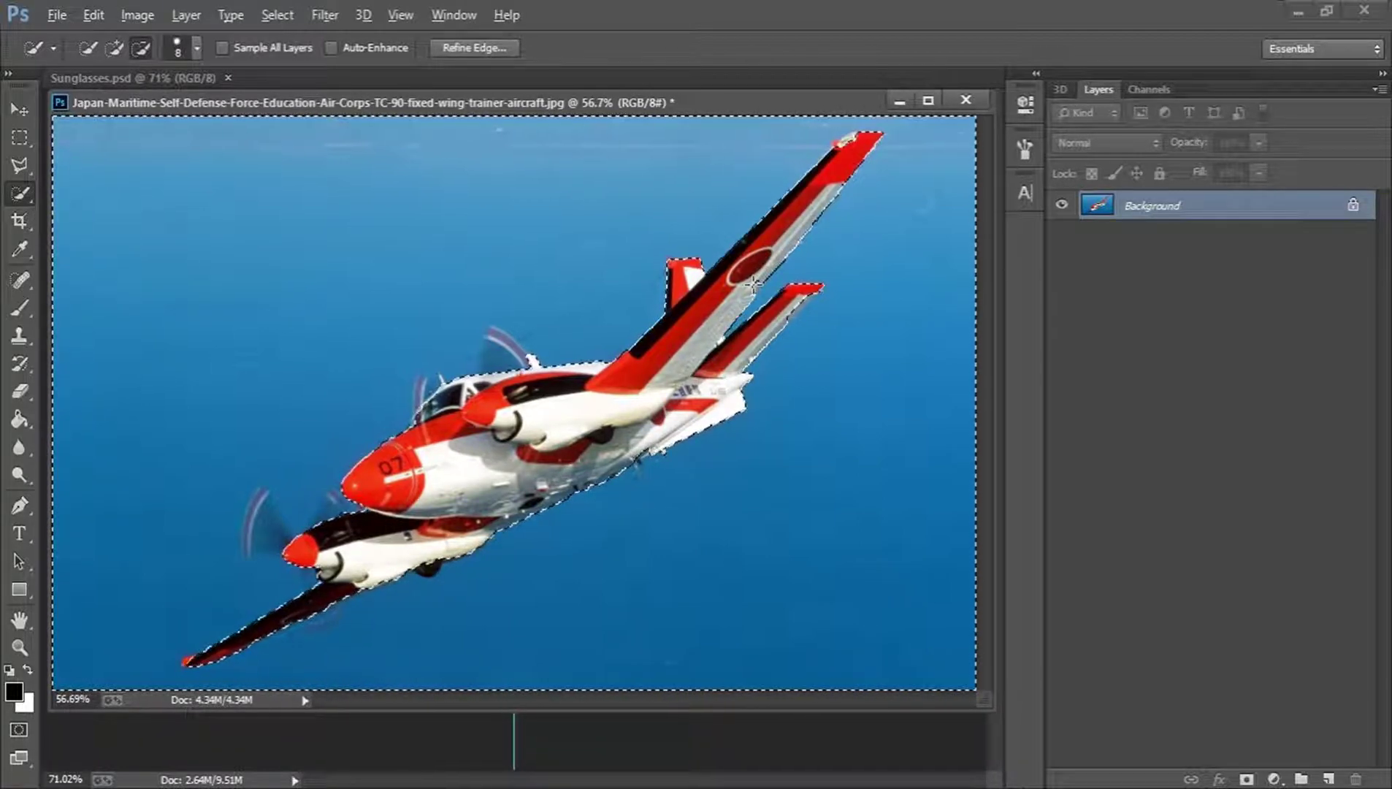
pyautogui.press('alt')
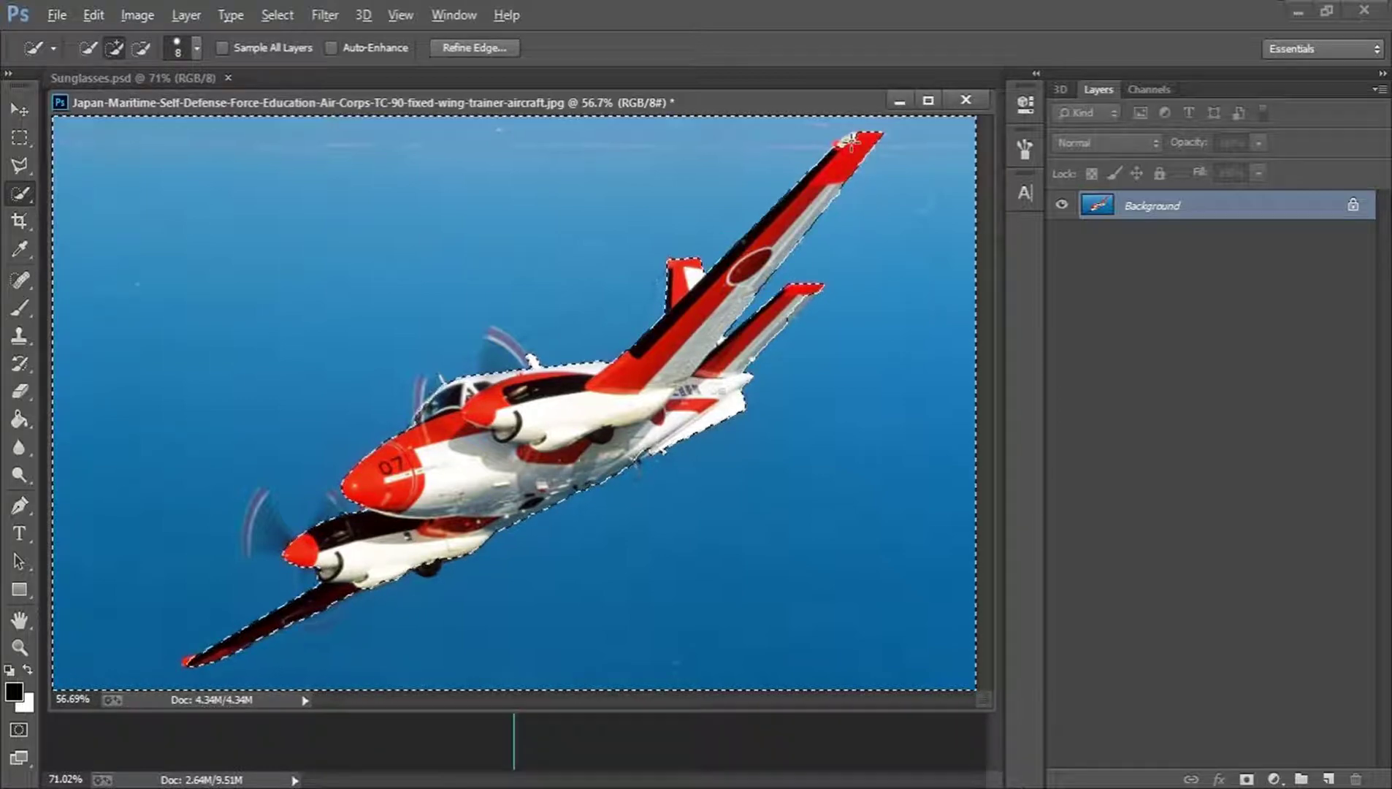
pyautogui.press('alt')
pyautogui.press('alt')
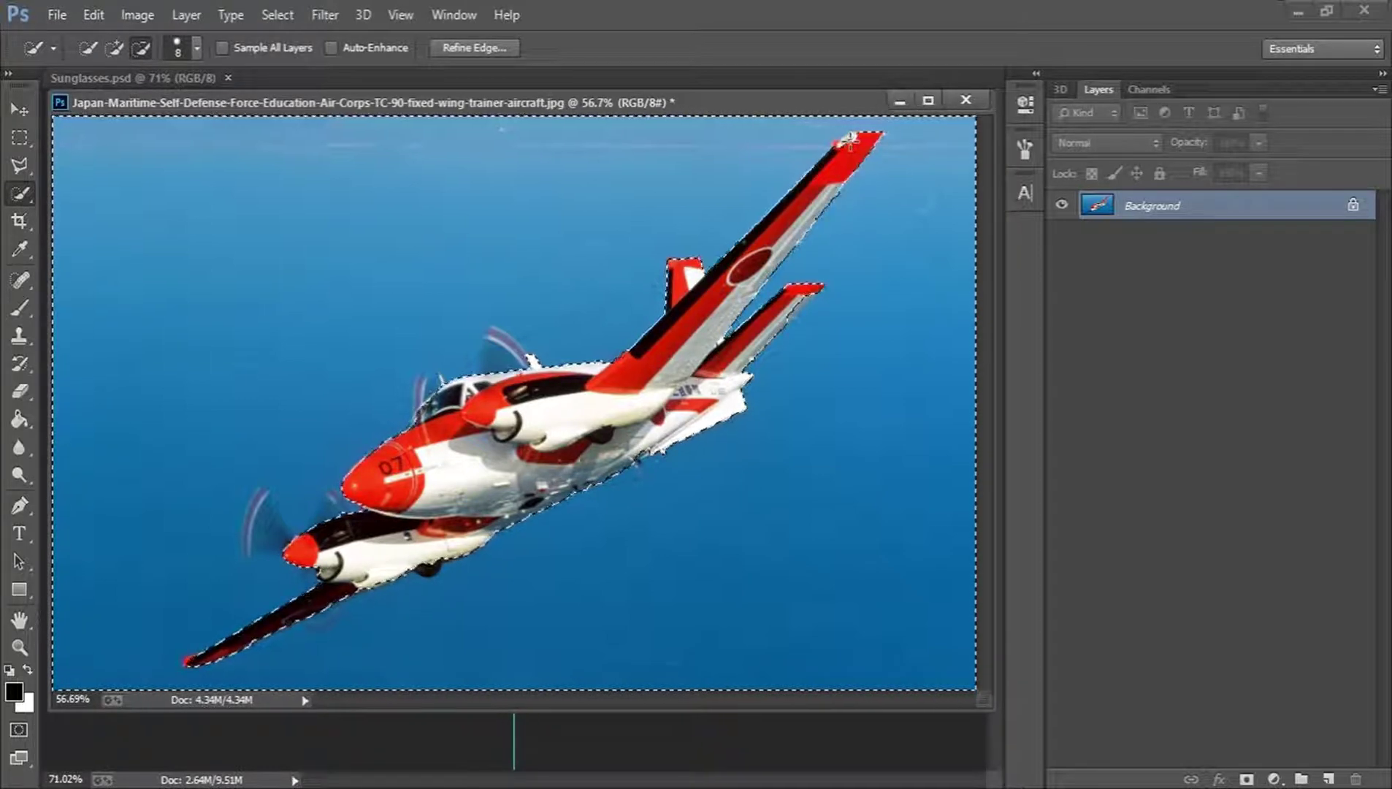
pyautogui.press('alt')
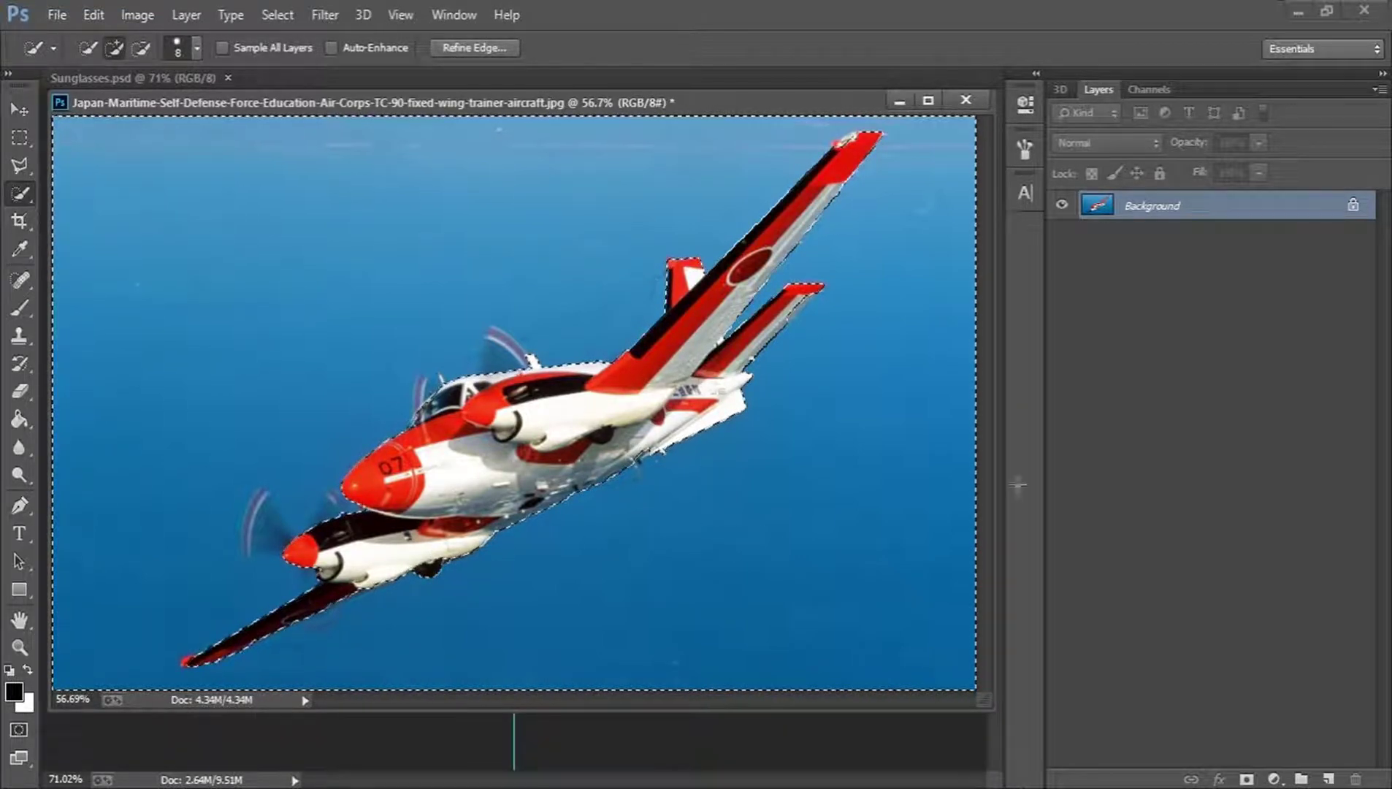
# Add a layer mask from the sky selection, invert it to keep only the aircraft, and apply the mask
pyautogui.click(1248, 778)
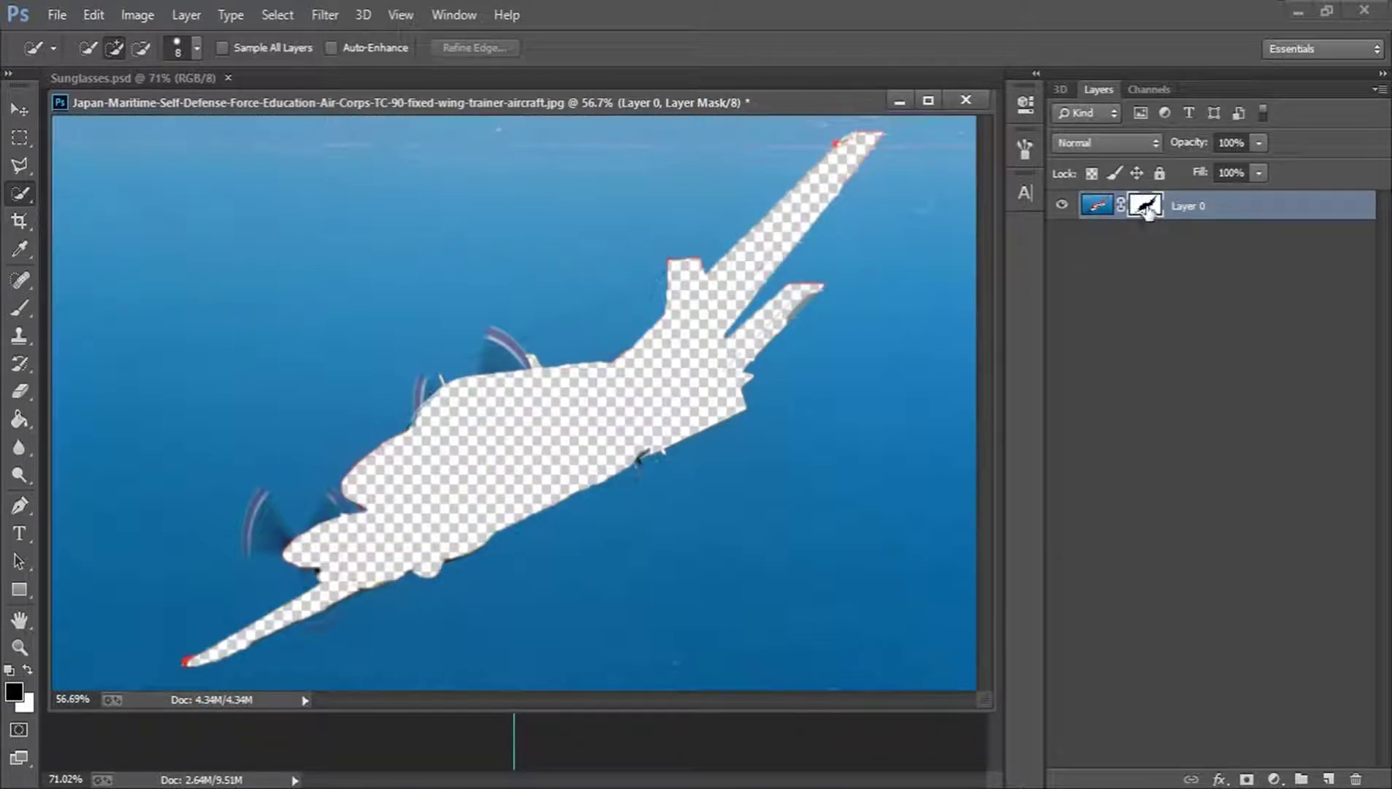
pyautogui.hotkey('ctrl', 'i')
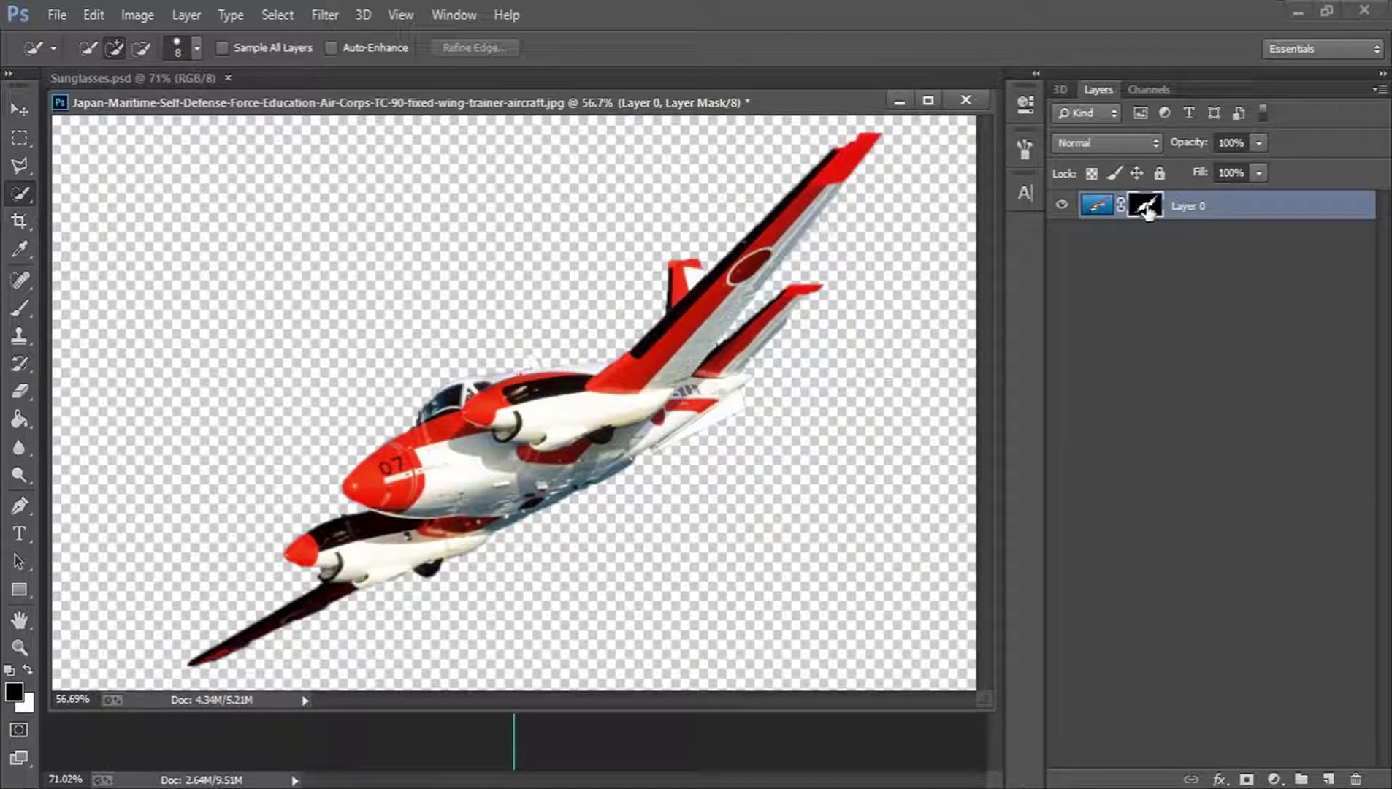
pyautogui.rightClick(1146, 208)
pyautogui.click(1197, 276)
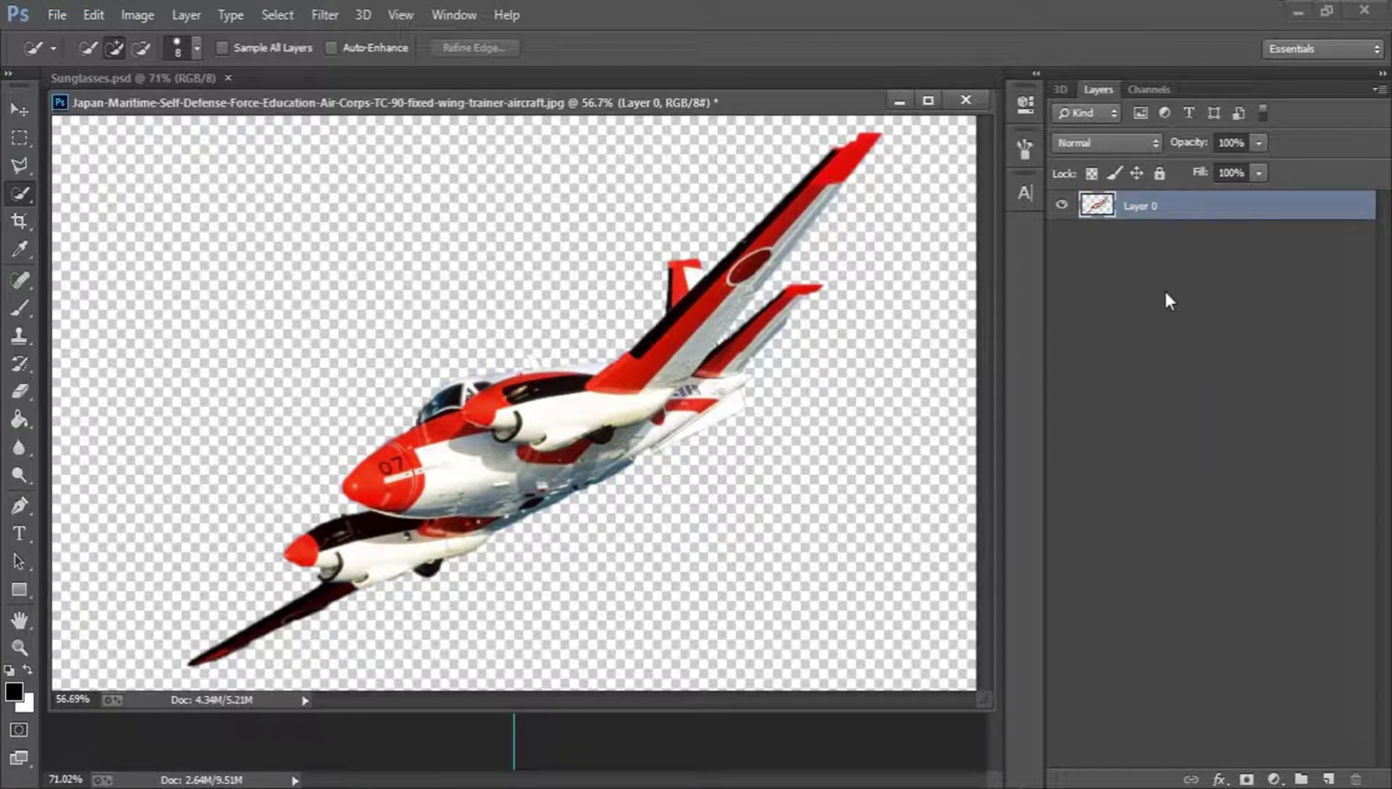
# Cut the entire isolated aircraft to the clipboard and close its image without saving changes
pyautogui.hotkey('ctrl', 'a')
pyautogui.hotkey('ctrl', 'x')
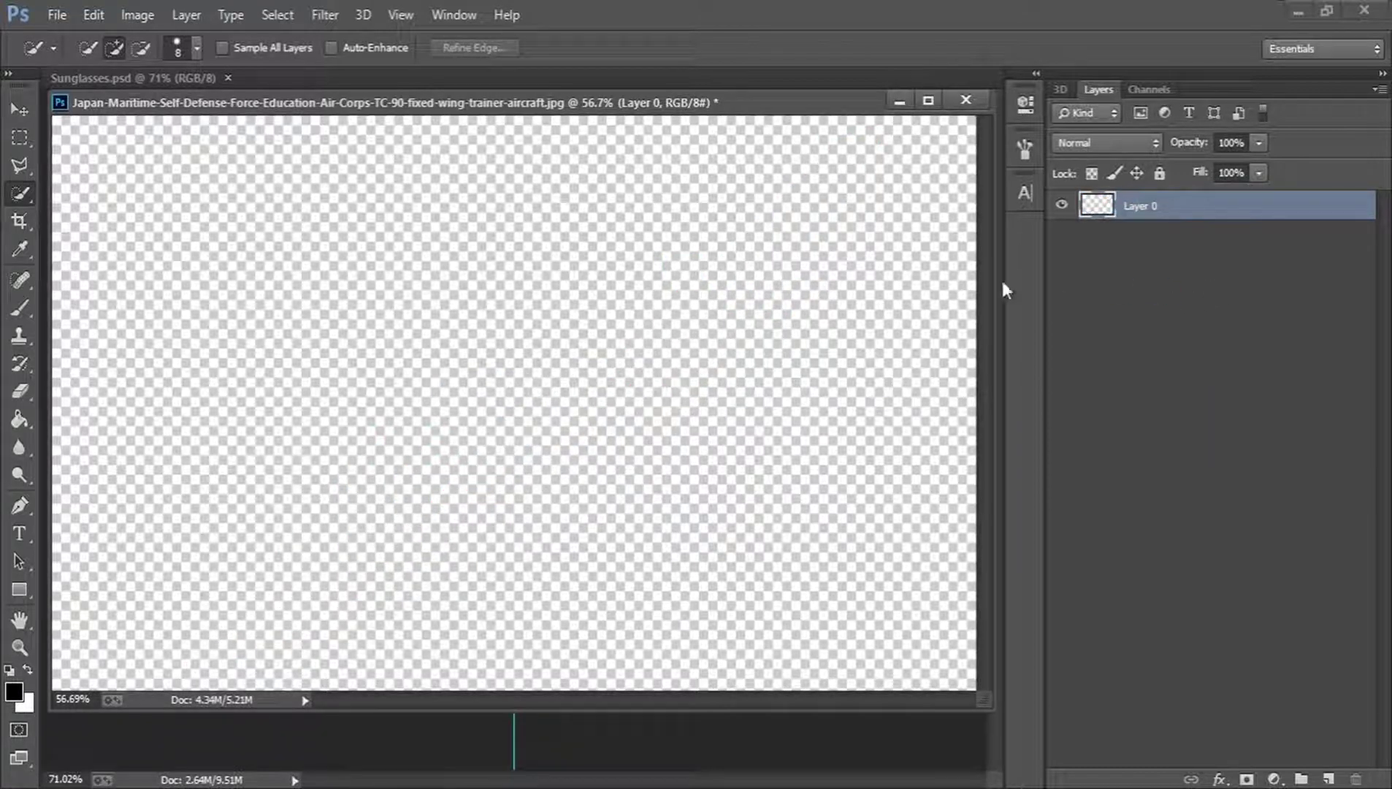
pyautogui.hotkey('ctrl', 'w')
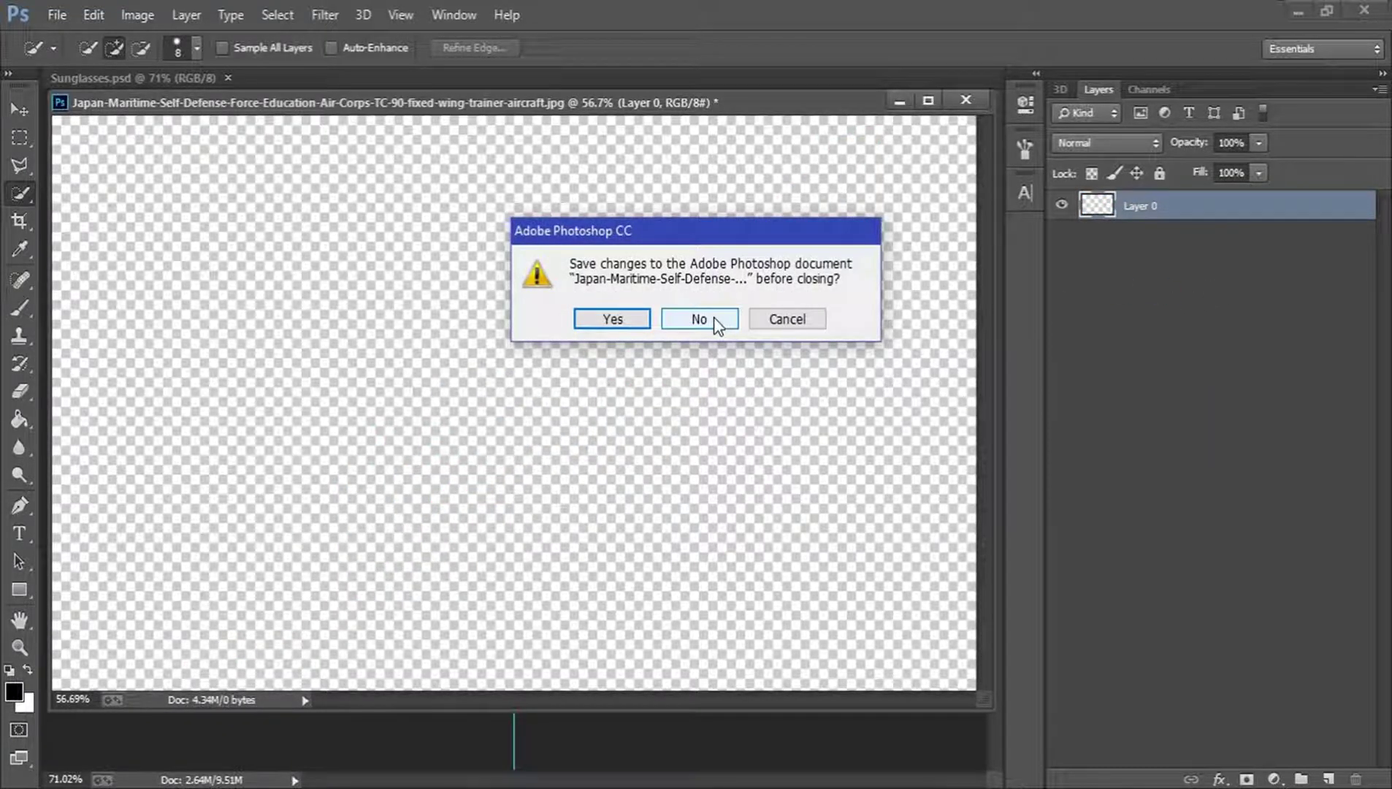
pyautogui.click(714, 317)
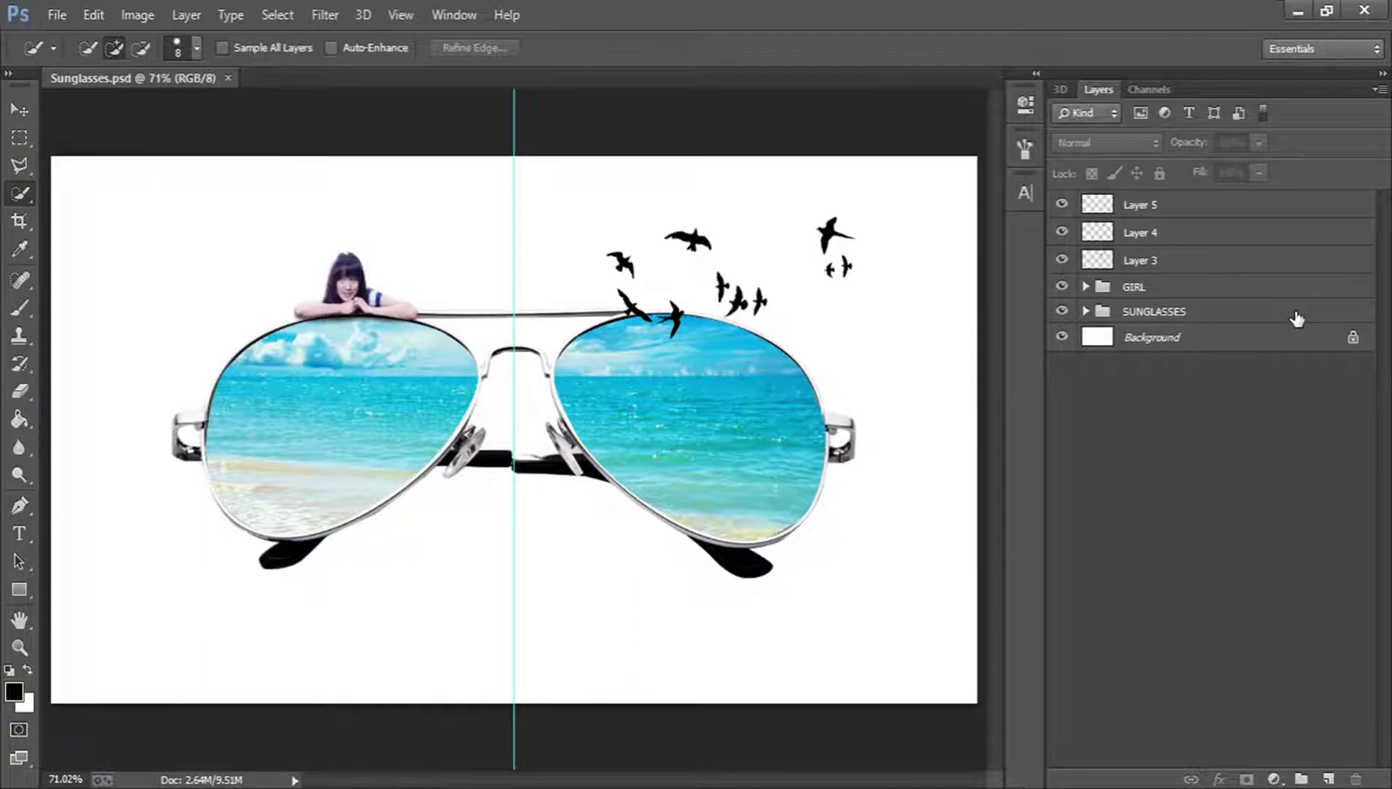
# Paste the aircraft into Sunglasses.psd as a new layer and rename that layer PLANE
pyautogui.hotkey('ctrl', 'v')
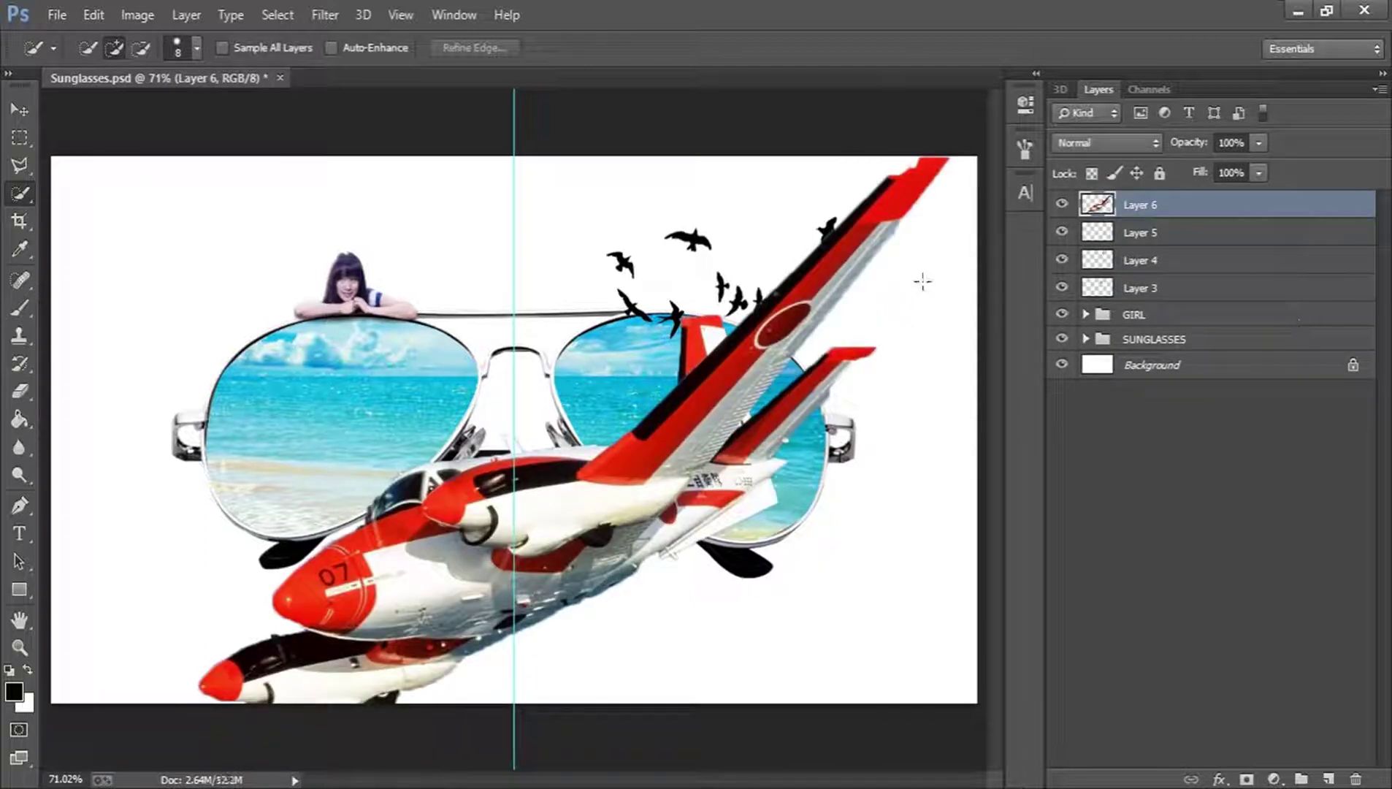
pyautogui.doubleClick(1142, 206)
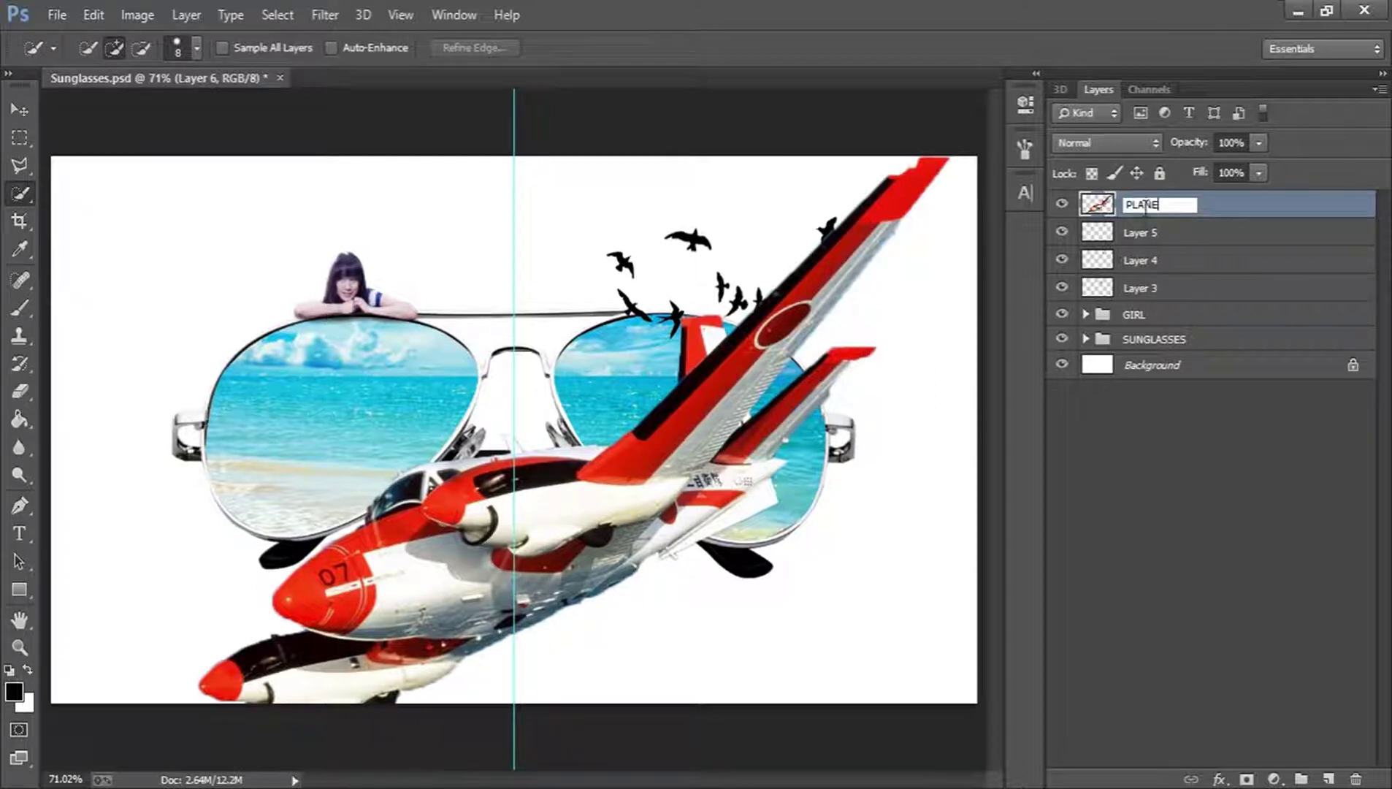
pyautogui.press('Return')
# Group Layer 5, Layer 4 and Layer 3 together and name the group BIRDS
pyautogui.click(1141, 234)
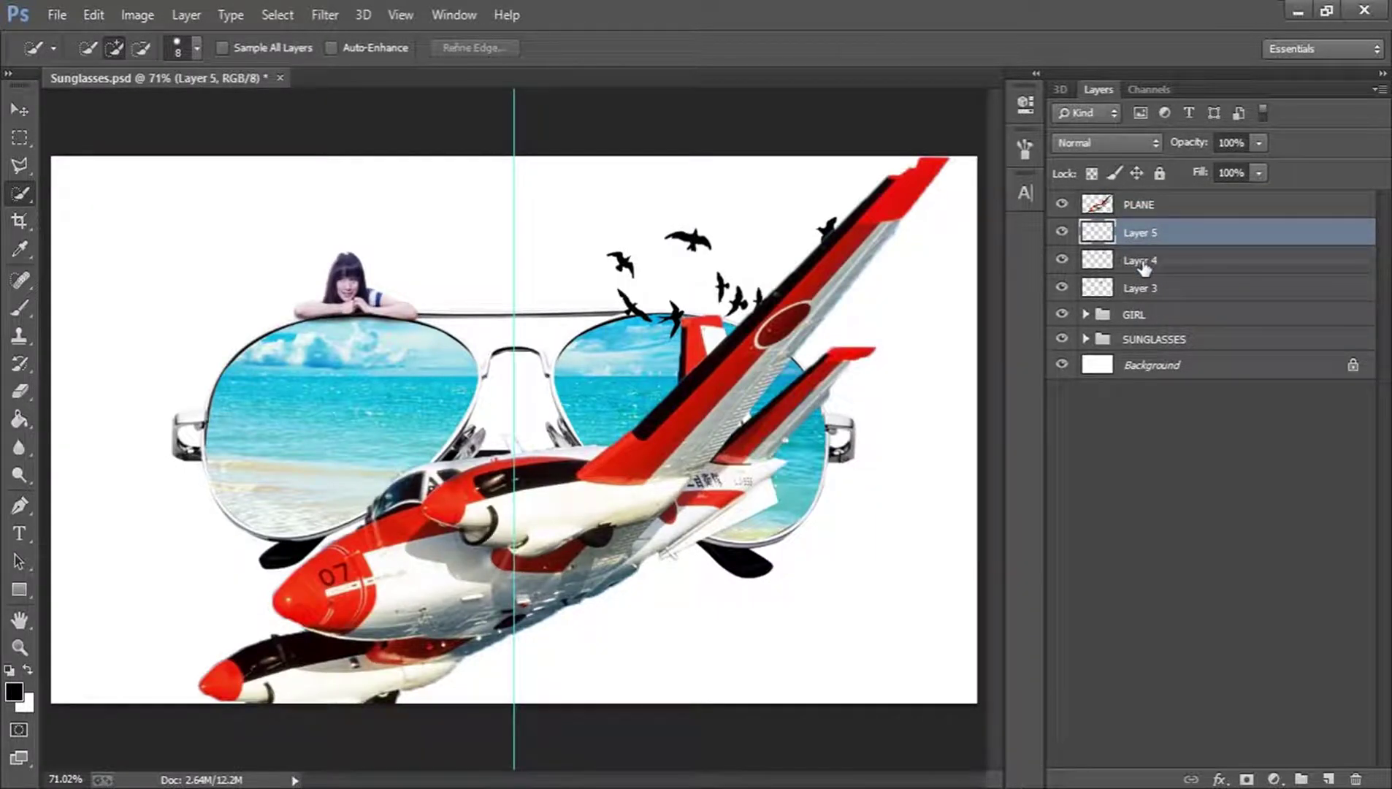
pyautogui.keyDown('shift'); pyautogui.click(1145, 291); pyautogui.keyUp('shift')
pyautogui.hotkey('ctrl', 'g')
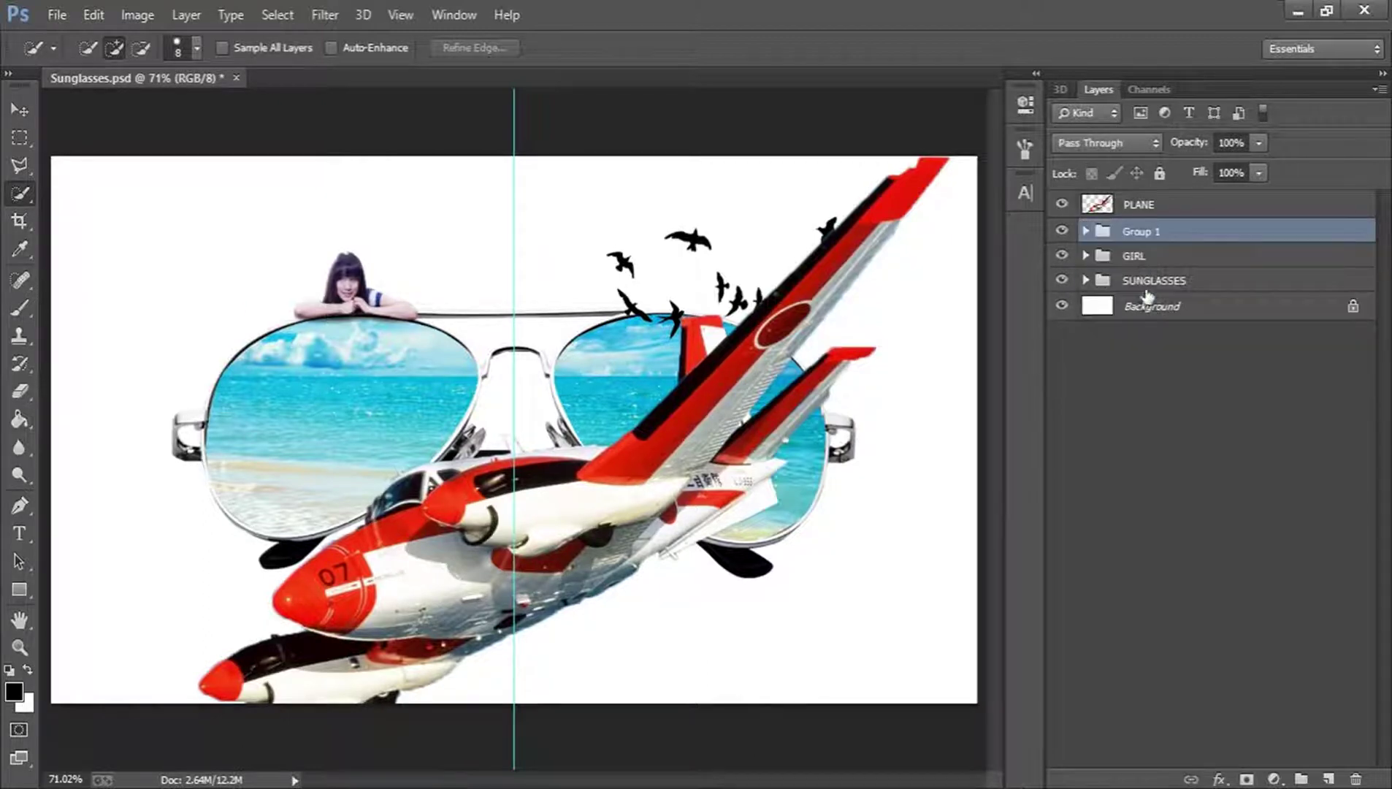
pyautogui.doubleClick(1141, 232)
pyautogui.write('BIR')
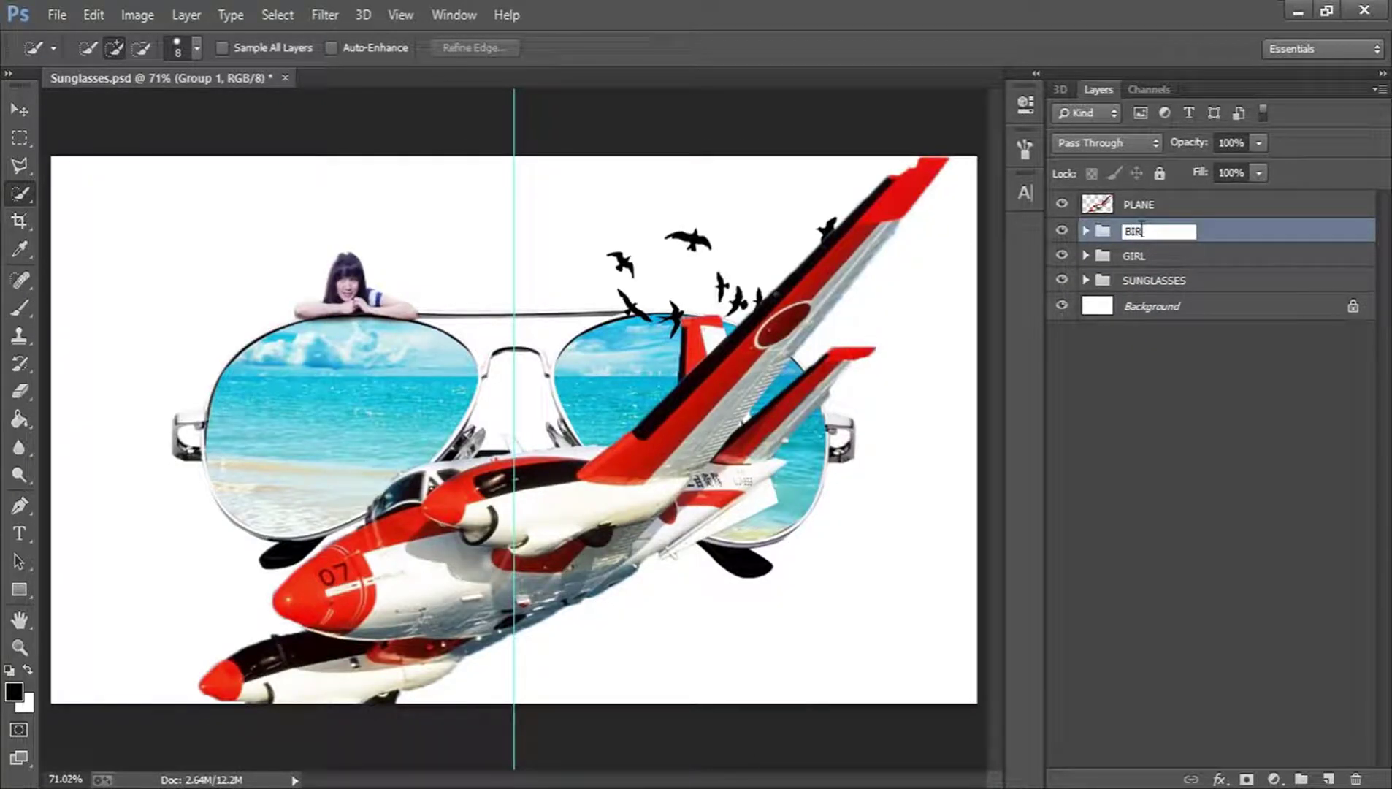
pyautogui.write('DS')
pyautogui.press('Return')
# Scale the PLANE layer to about 33.5% and move the aircraft above the lens on the birds' side
pyautogui.click(1139, 214)
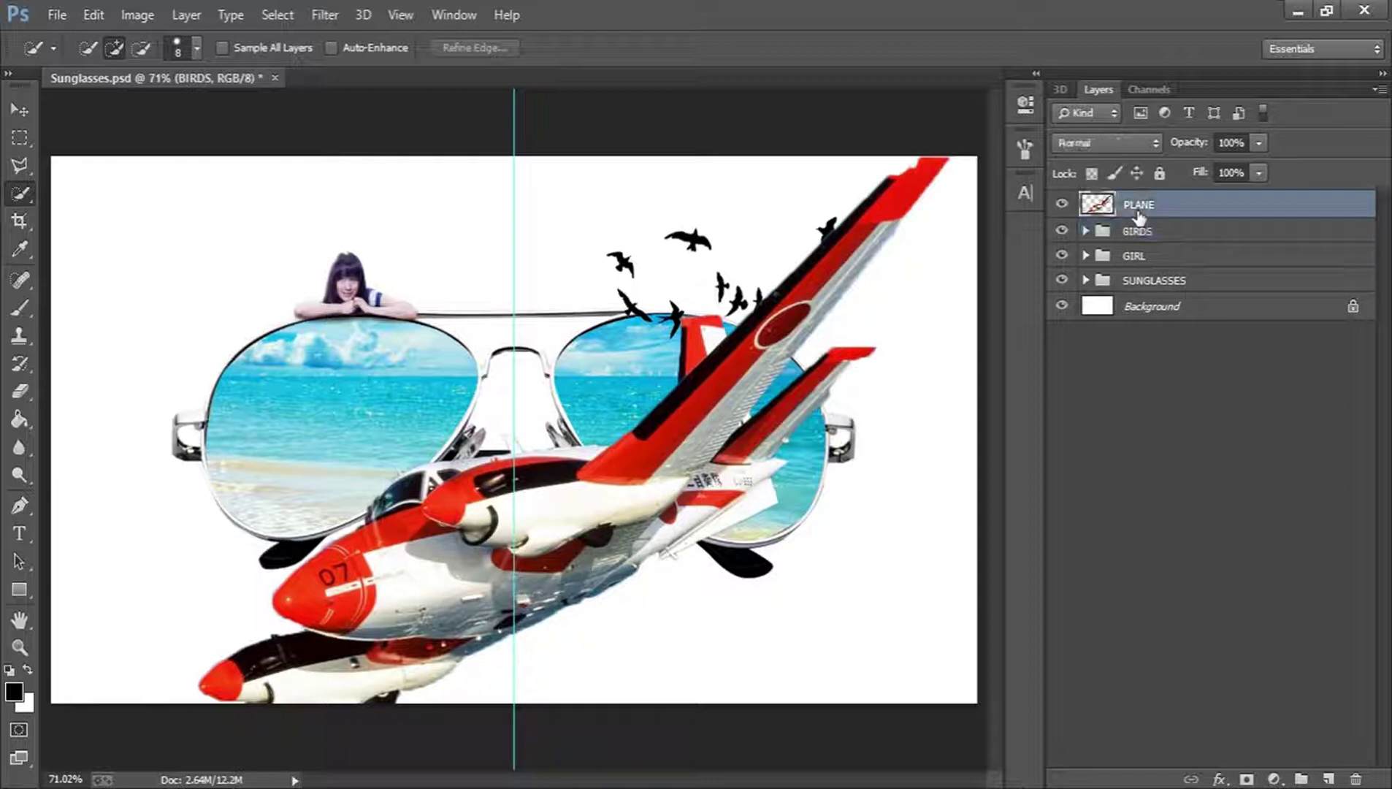
pyautogui.press('v')
pyautogui.hotkey('ctrl', 't')
pyautogui.moveTo(949, 157); pyautogui.dragTo(660, 379)
pyautogui.moveTo(576, 501); pyautogui.dragTo(250, 278)
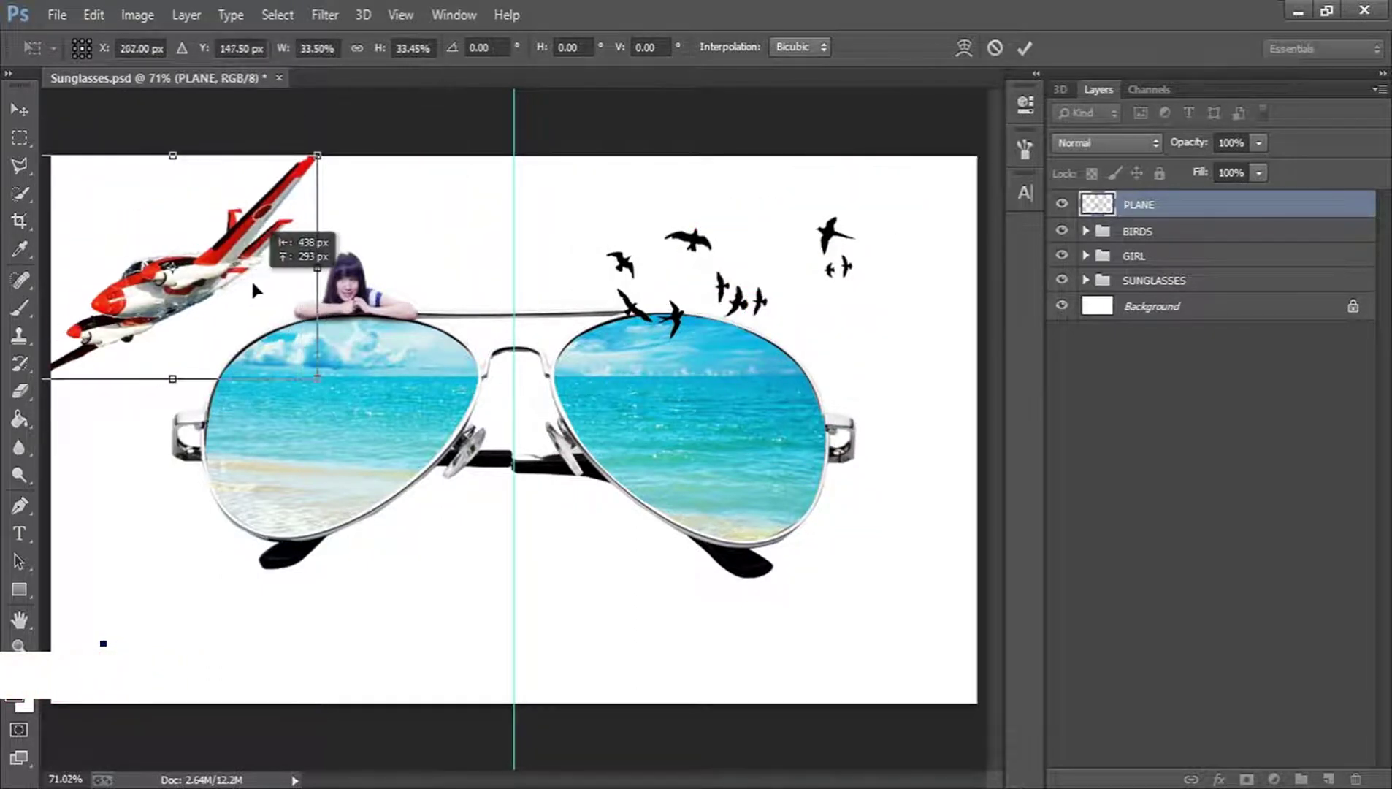
pyautogui.moveTo(807, 321); pyautogui.dragTo(891, 279)
# Flip the aircraft horizontally, reduce it to about 22%, and apply the transformation
pyautogui.rightClick(819, 268)
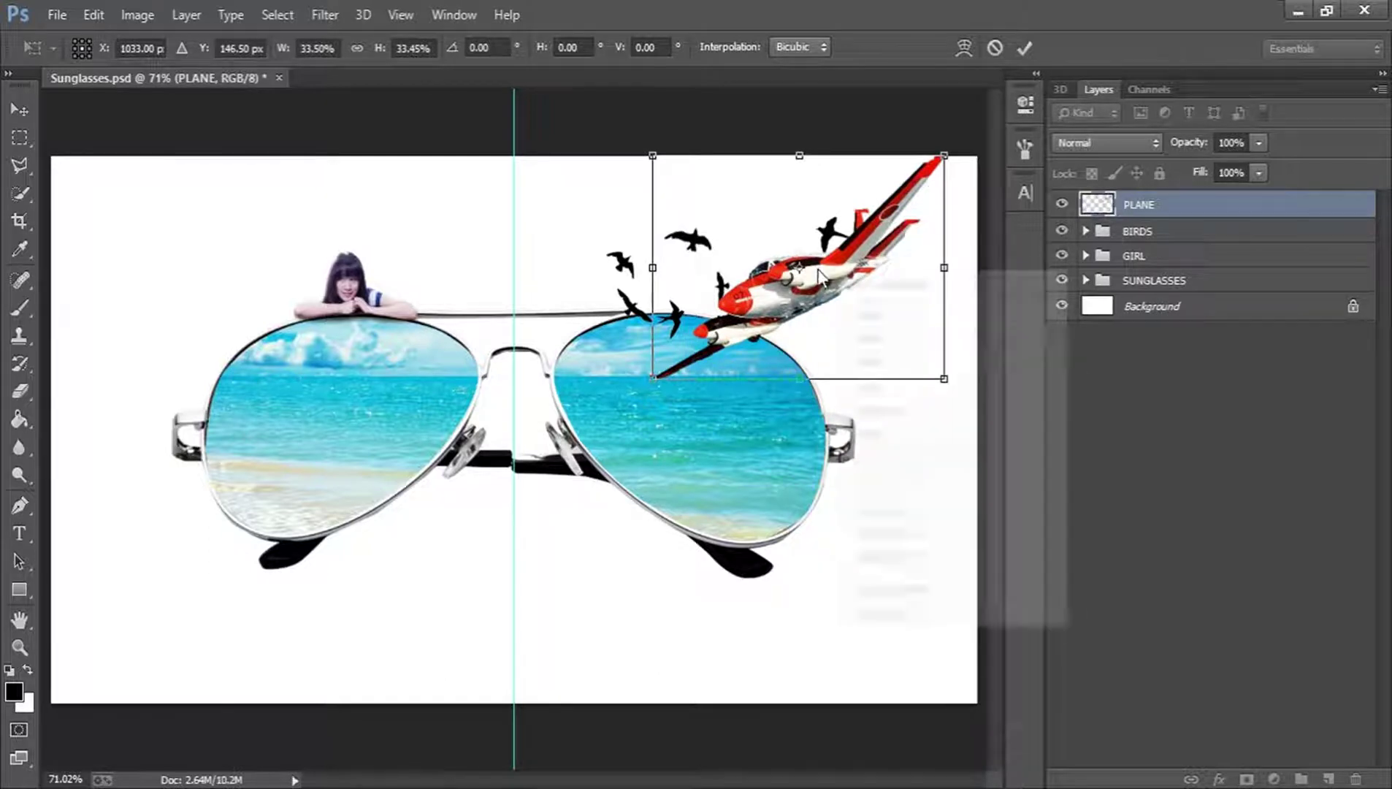
pyautogui.click(887, 590)
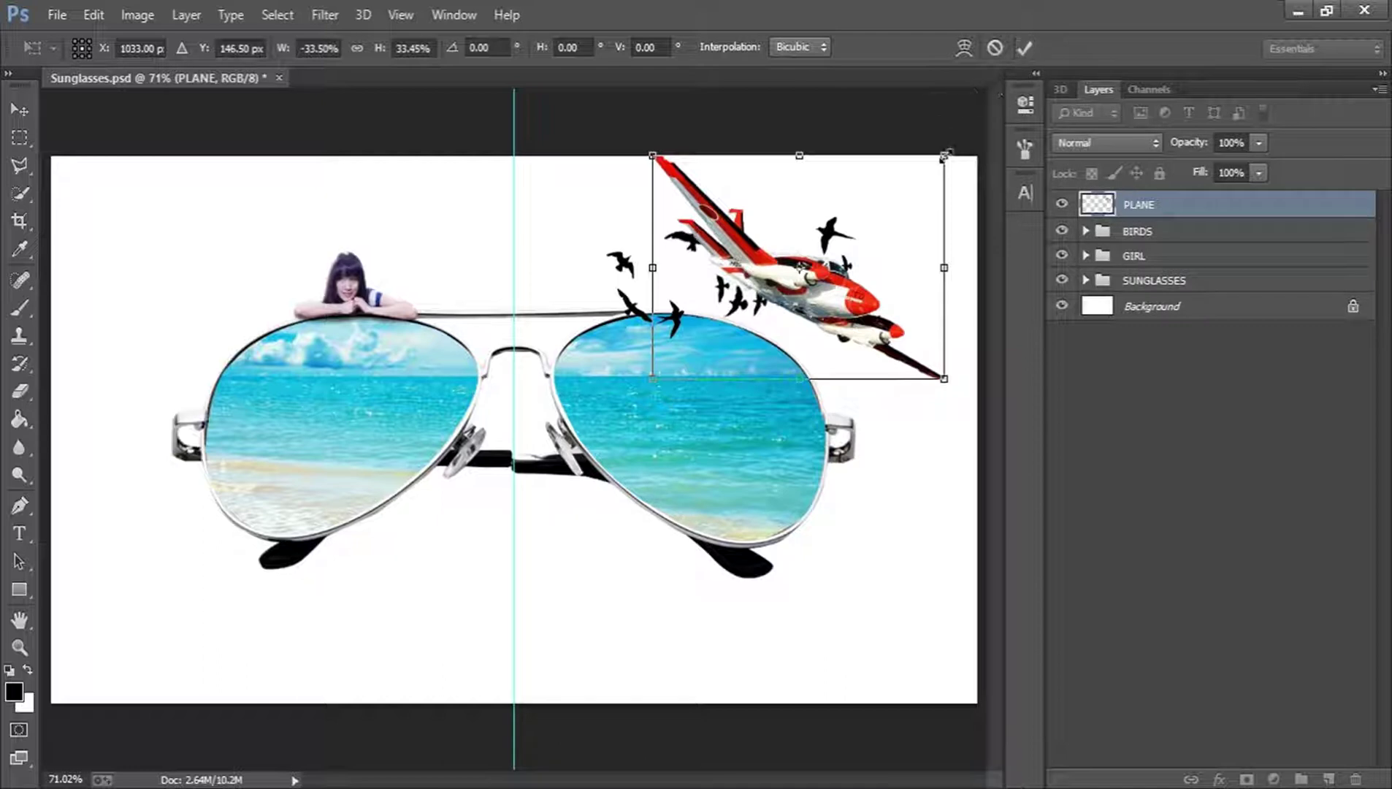
pyautogui.moveTo(944, 155); pyautogui.dragTo(883, 186)
pyautogui.click(1021, 49)
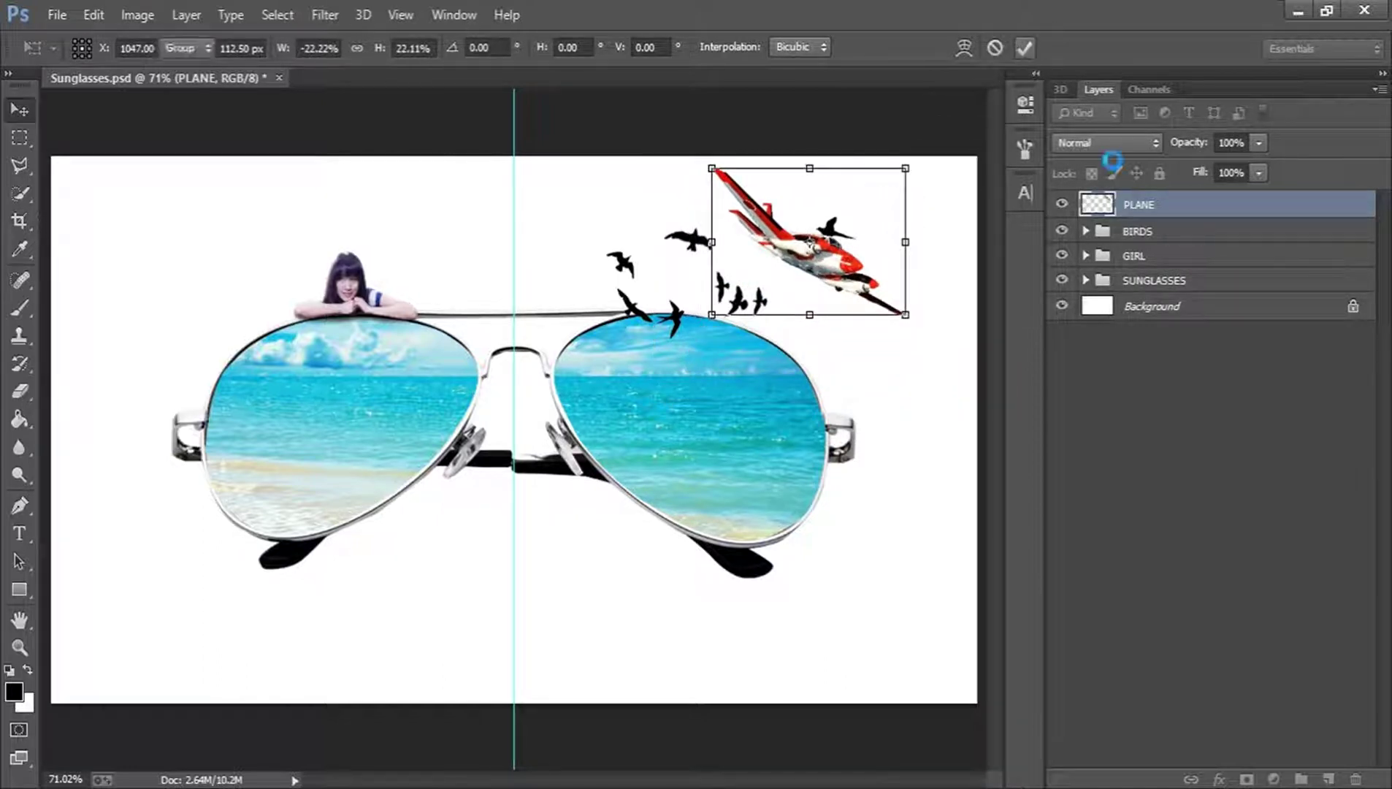
# Shrink the birds of Layer 5 in the BIRDS group and place them just below the aircraft
pyautogui.click(1085, 230)
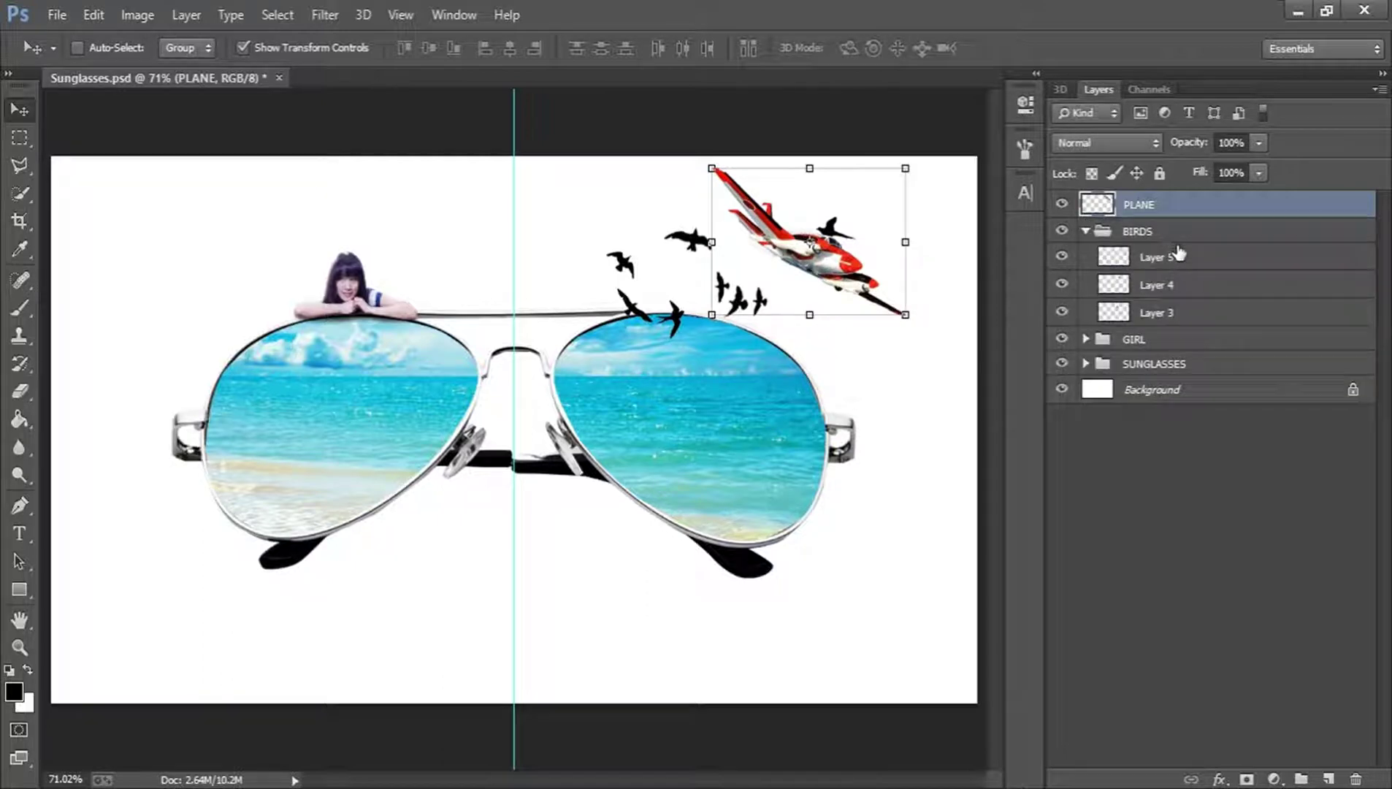
pyautogui.click(1177, 259)
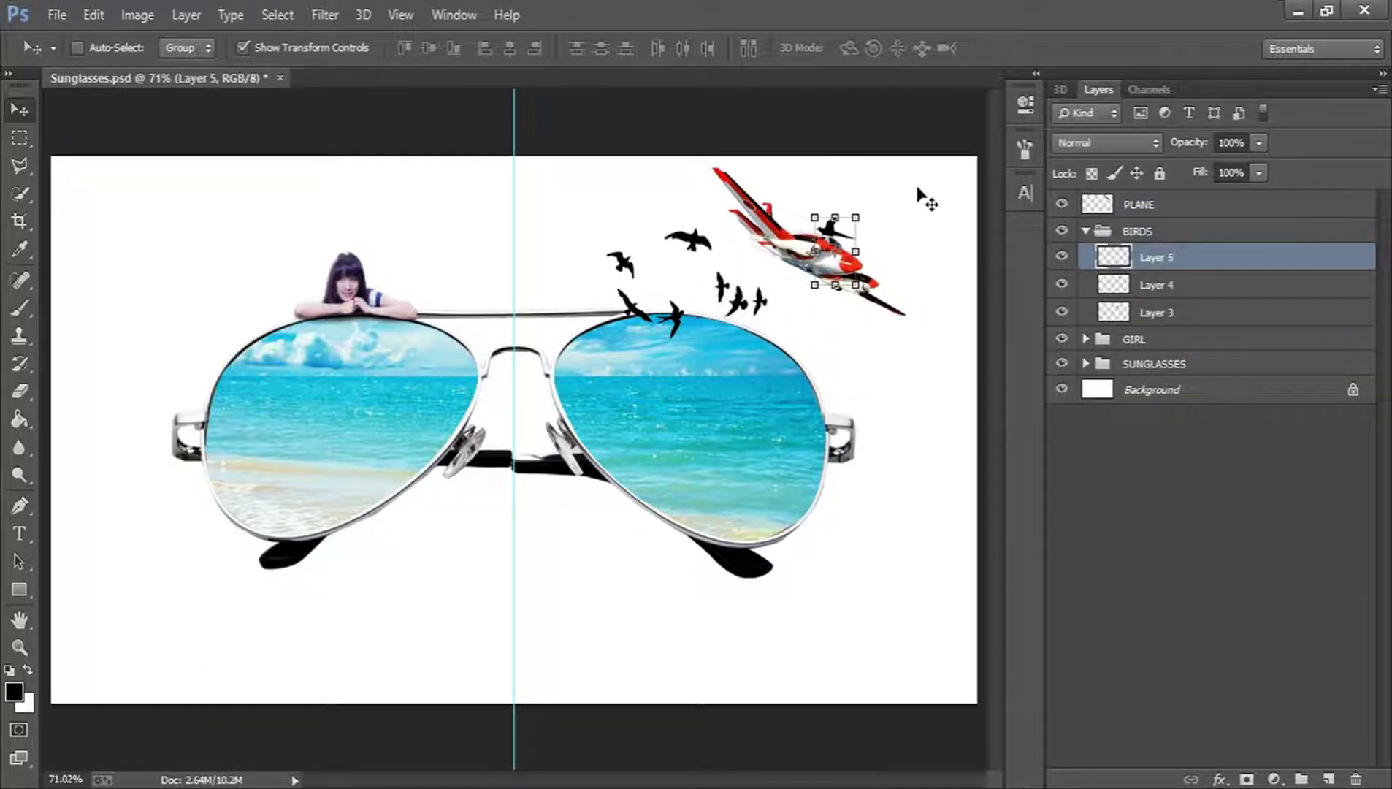
pyautogui.moveTo(909, 195); pyautogui.dragTo(921, 272)
pyautogui.moveTo(861, 363); pyautogui.dragTo(838, 332)
pyautogui.click(1025, 51)
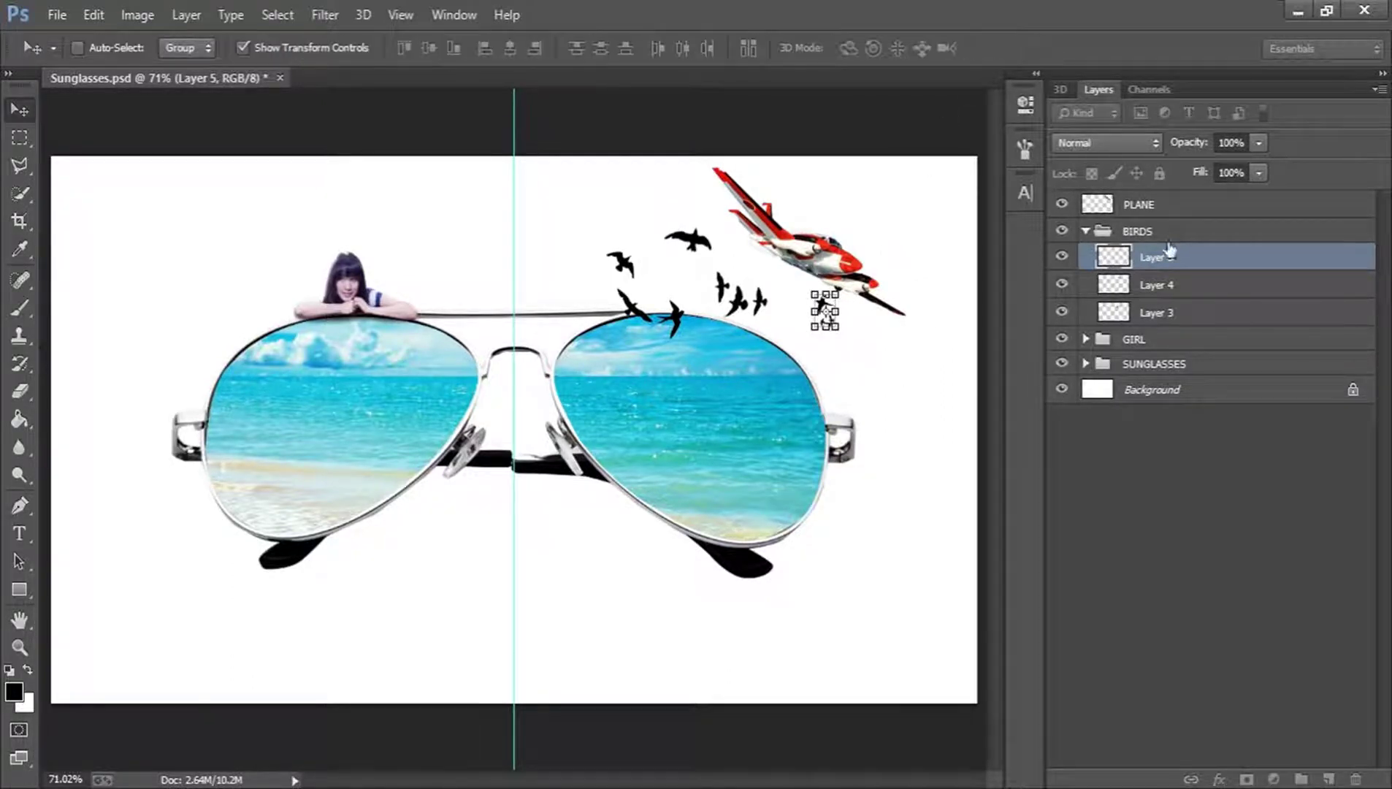
# Scale the birds of Layer 4 and Layer 3 together to about 60%
pyautogui.click(1165, 286)
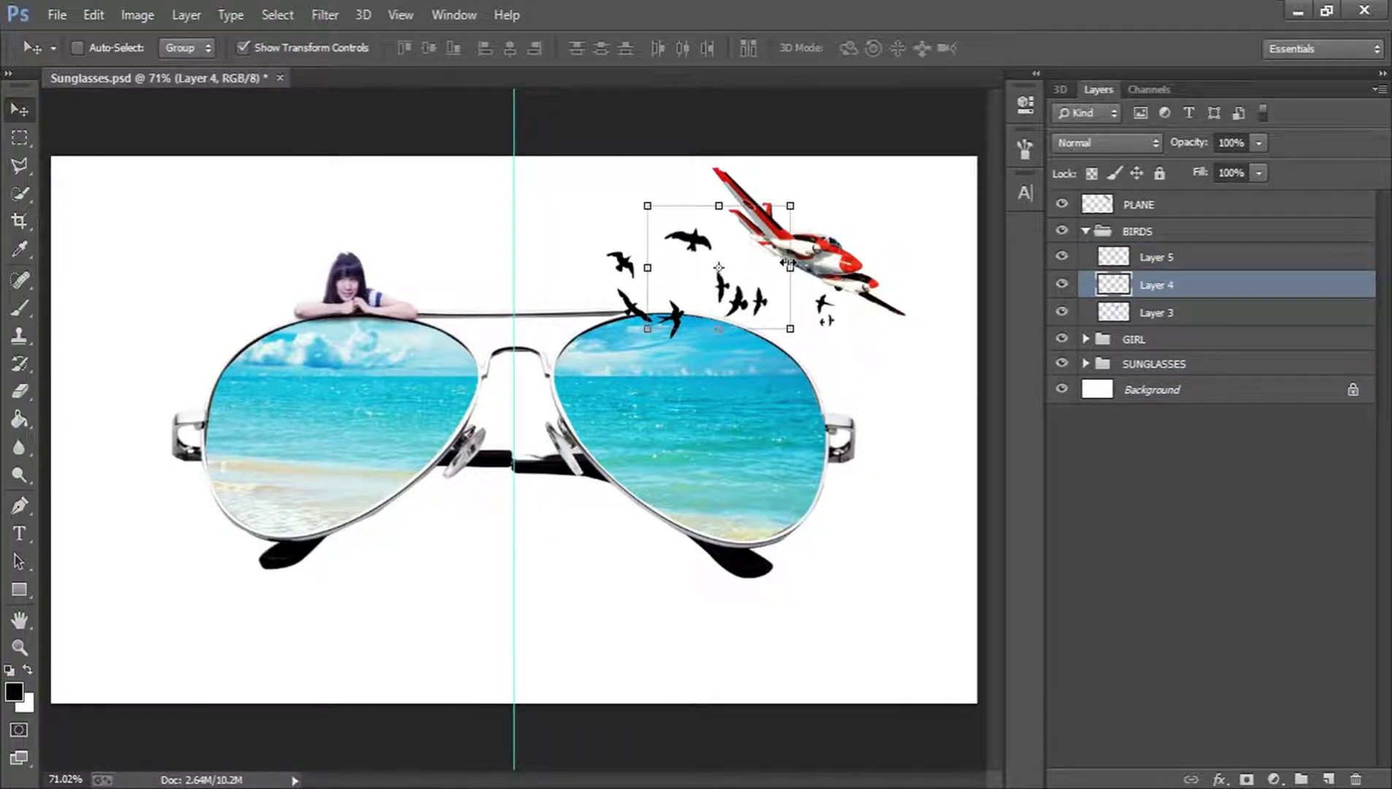
pyautogui.keyDown('shift'); pyautogui.click(1227, 315); pyautogui.keyUp('shift')
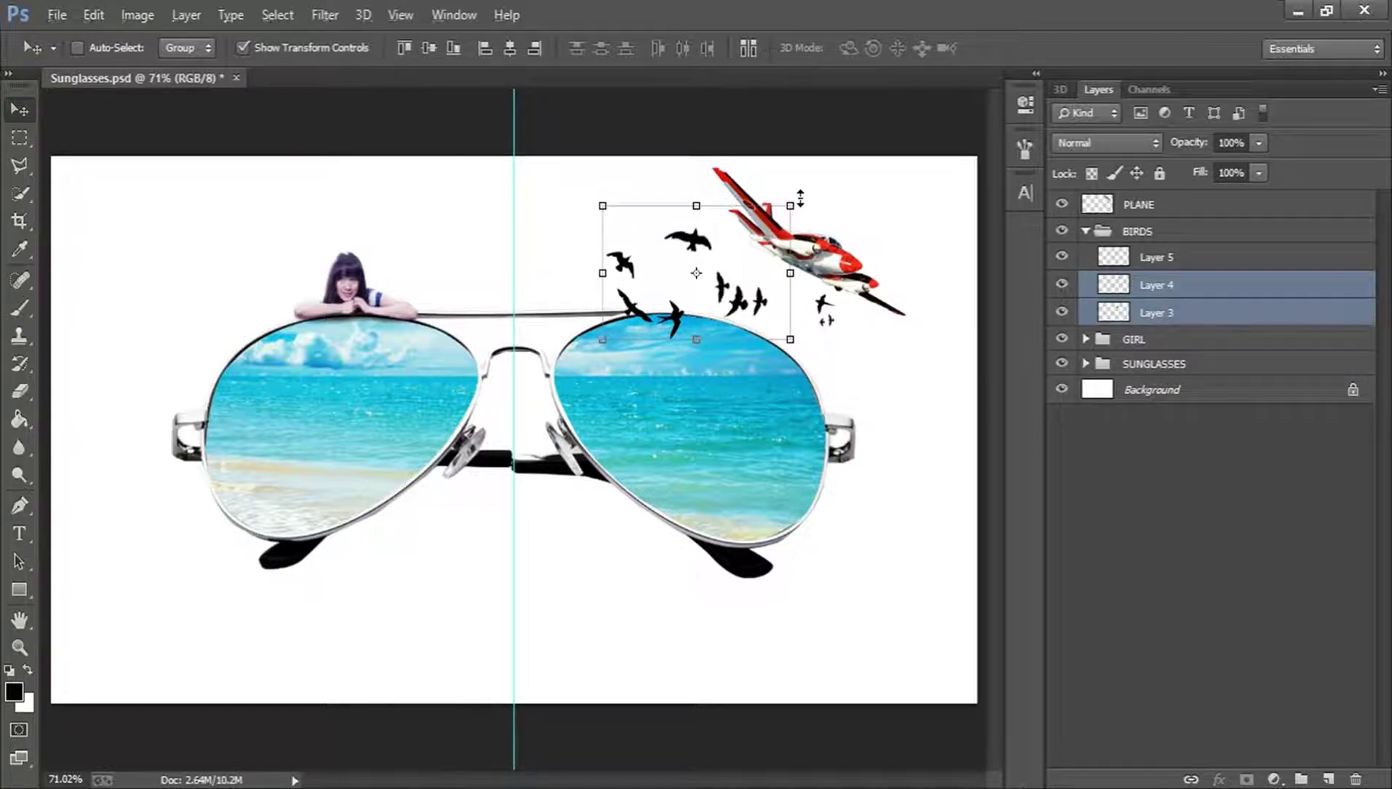
pyautogui.moveTo(794, 204); pyautogui.dragTo(715, 259)
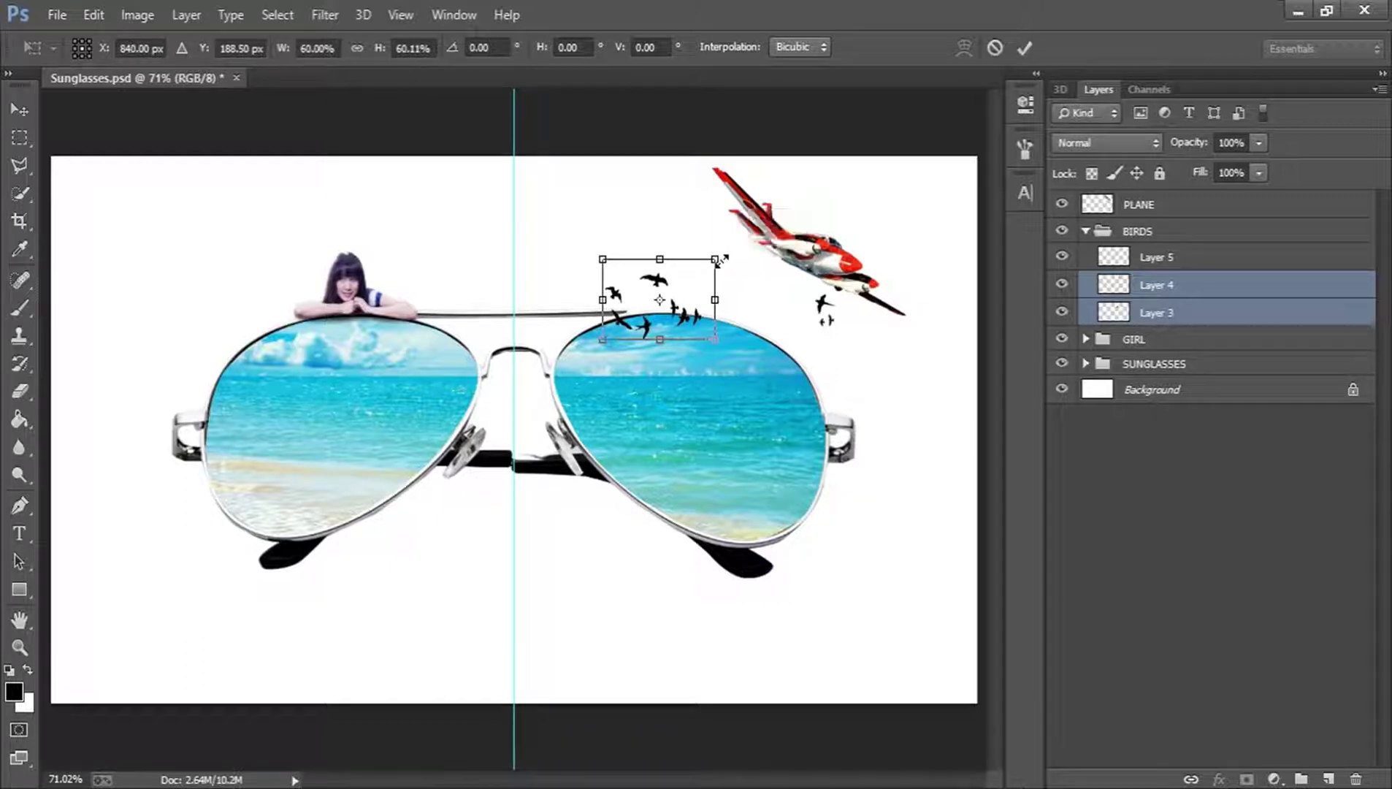
pyautogui.click(1024, 47)
# Move the Layer 4 birds about 55 px right and 15 px up, and save the document
pyautogui.click(1161, 284)
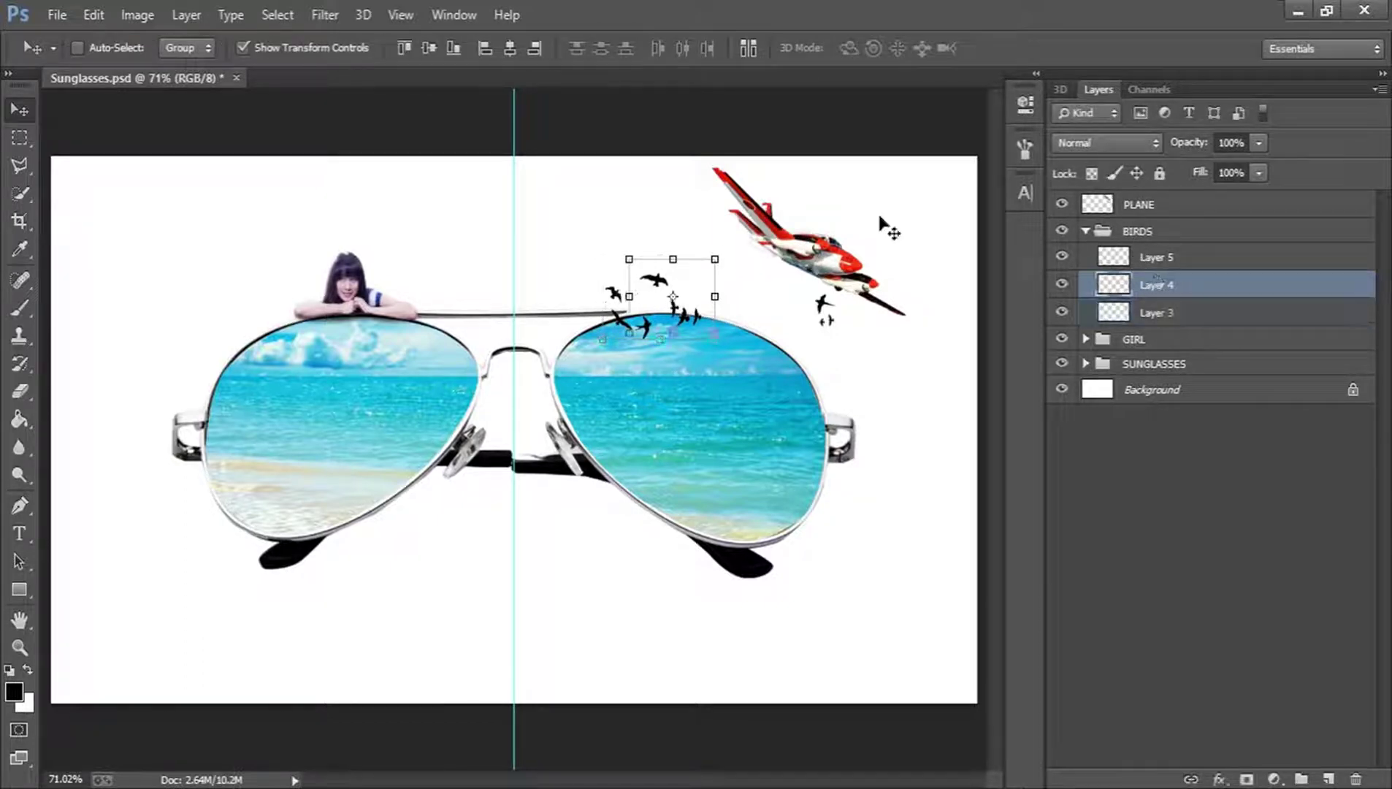
pyautogui.moveTo(805, 210); pyautogui.dragTo(840, 205)
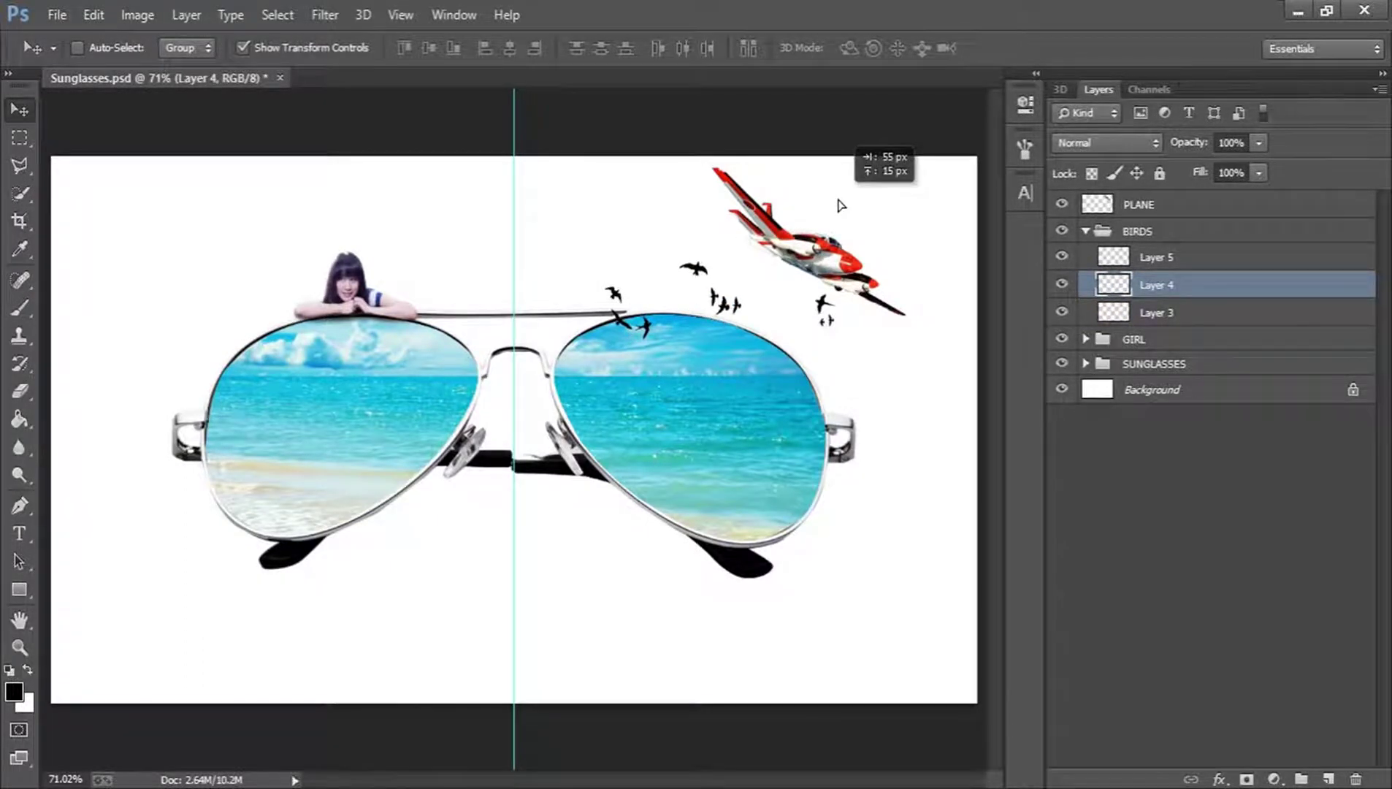
pyautogui.click(1269, 508)
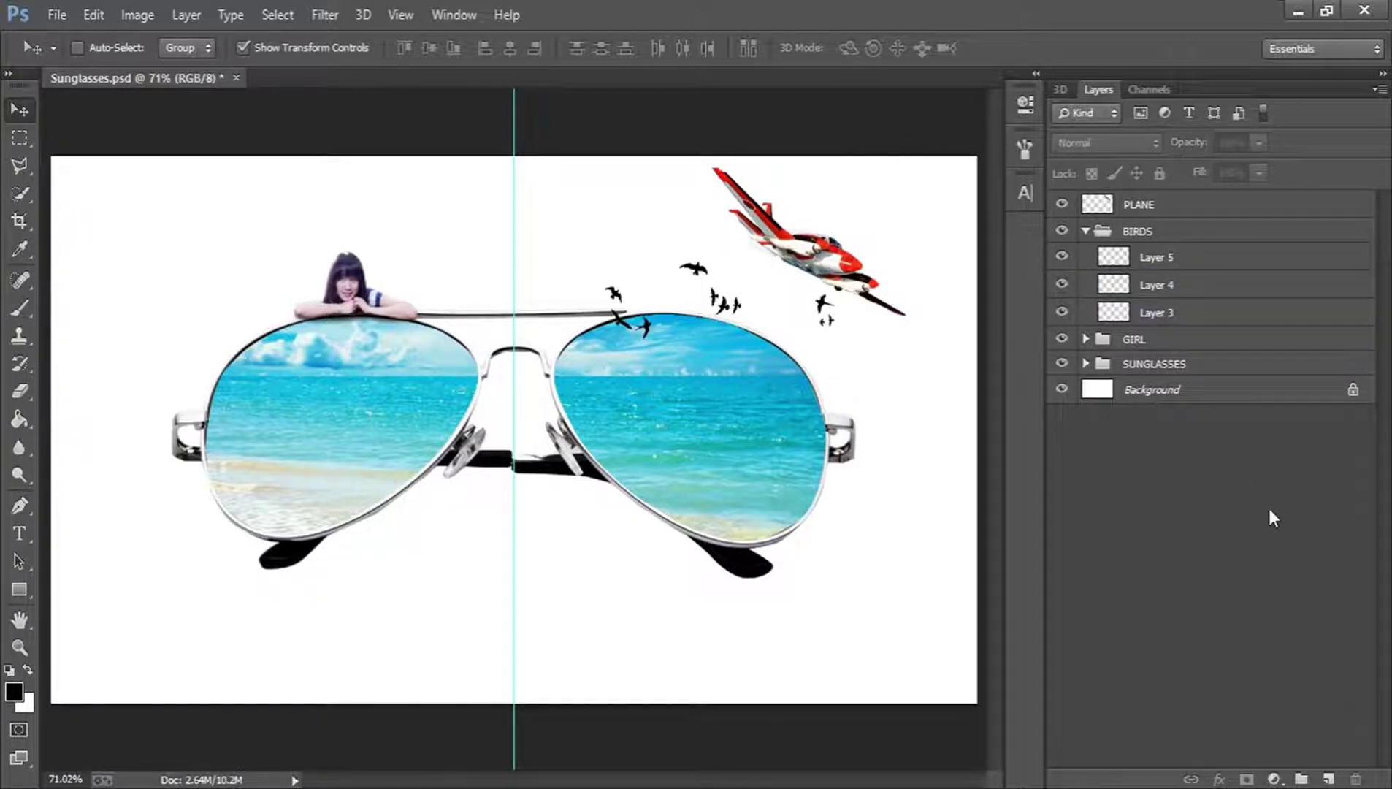
pyautogui.hotkey('ctrl', 's')
# Open the cloud image 198daeda14097d45e417e62ff283f10e.png from New folder
pyautogui.click(48, 2)
pyautogui.click(79, 61)
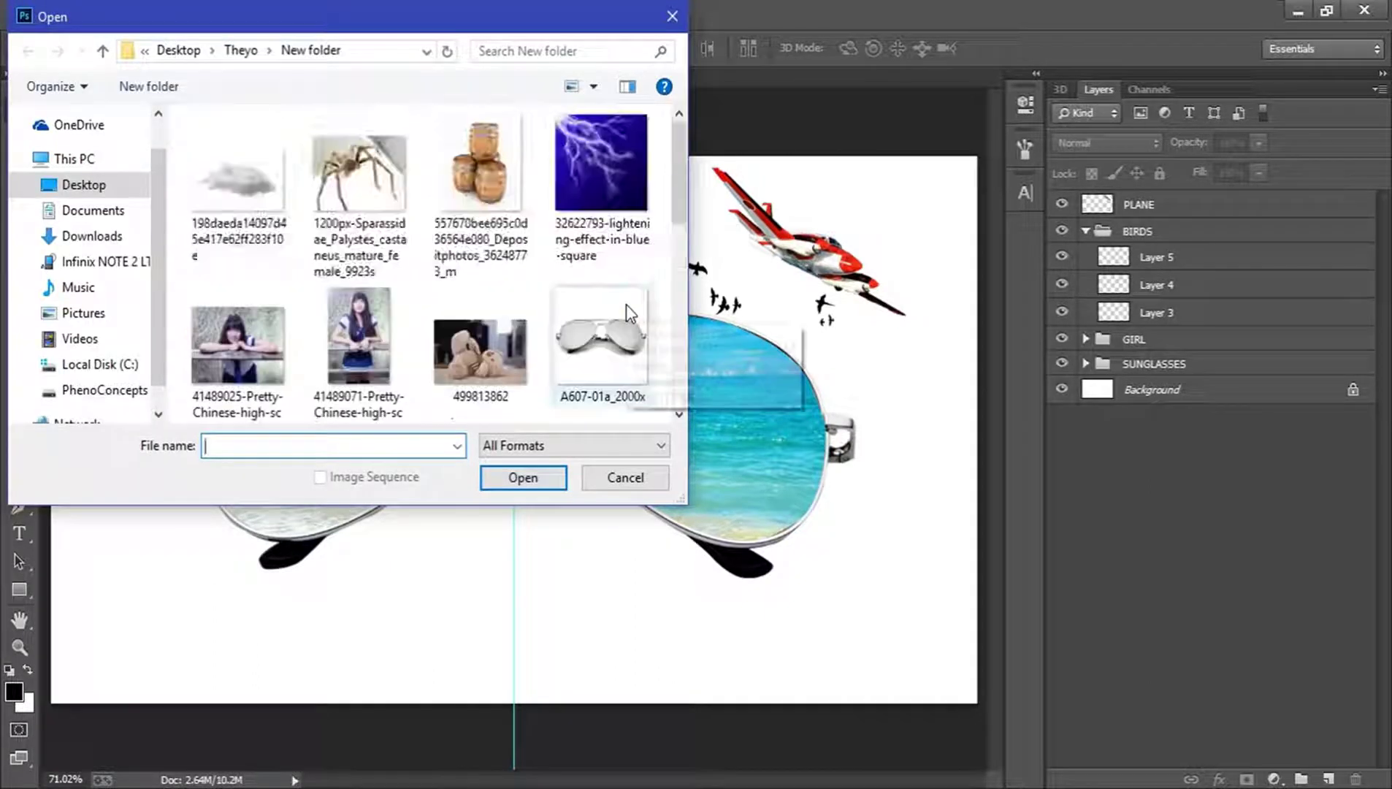
pyautogui.click(241, 187)
pyautogui.click(536, 478)
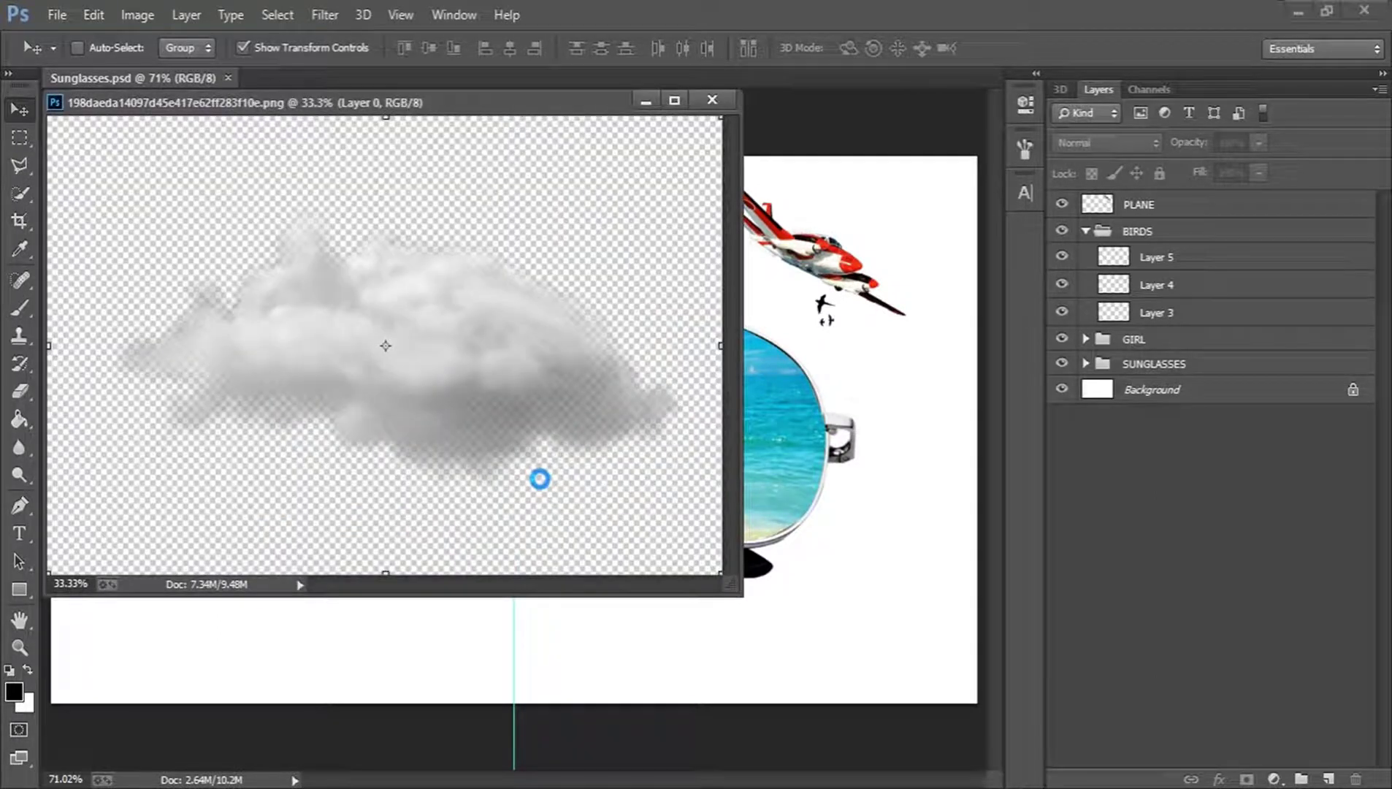
# Cut the entire cloud to the clipboard and close its image without saving changes
pyautogui.hotkey('ctrl', 'a')
pyautogui.hotkey('ctrl', 'x')
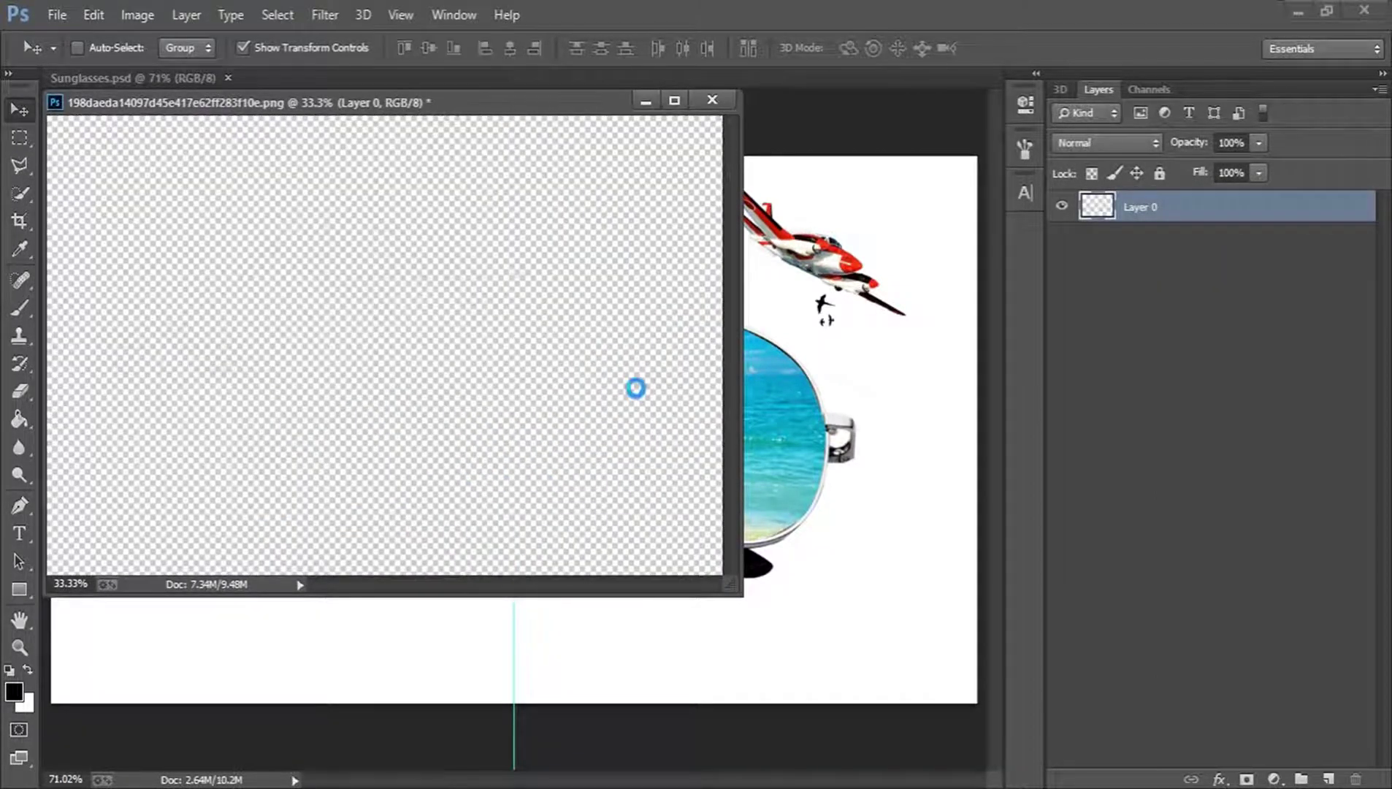
pyautogui.hotkey('ctrl', 'w')
pyautogui.click(728, 335)
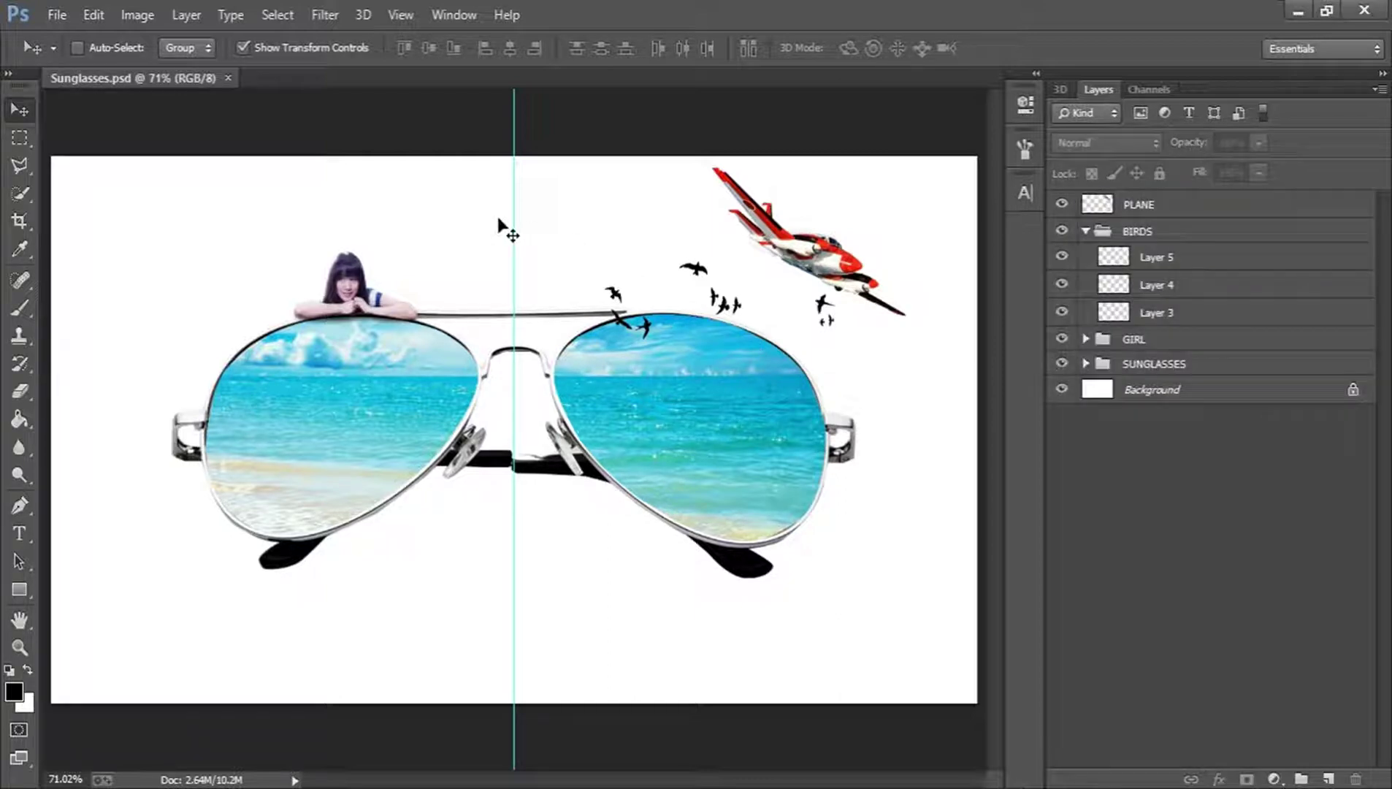
# Paste the cloud into Sunglasses.psd as a new layer, scale it to about 30%, and move it over the aircraft
pyautogui.hotkey('ctrl', 'v')
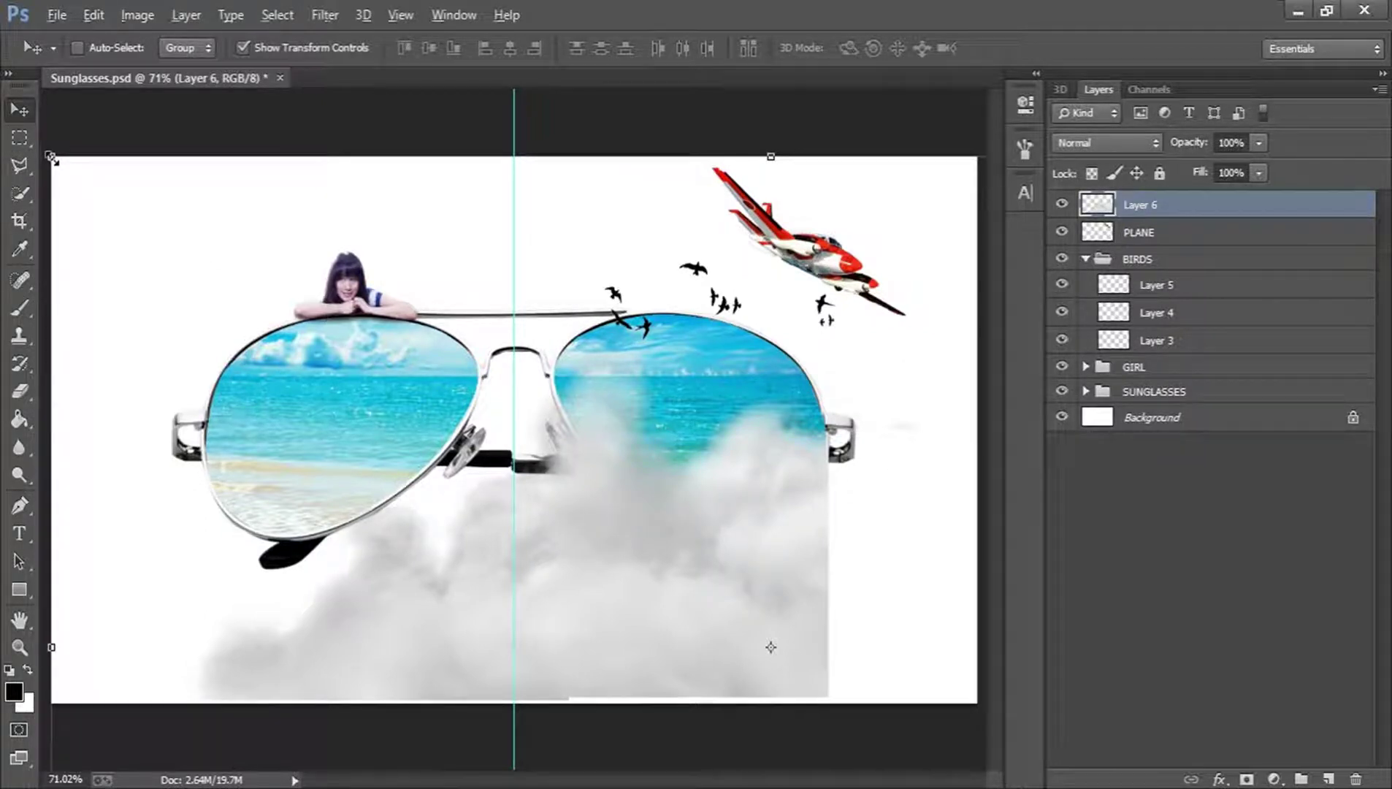
pyautogui.moveTo(51, 157); pyautogui.dragTo(556, 501)
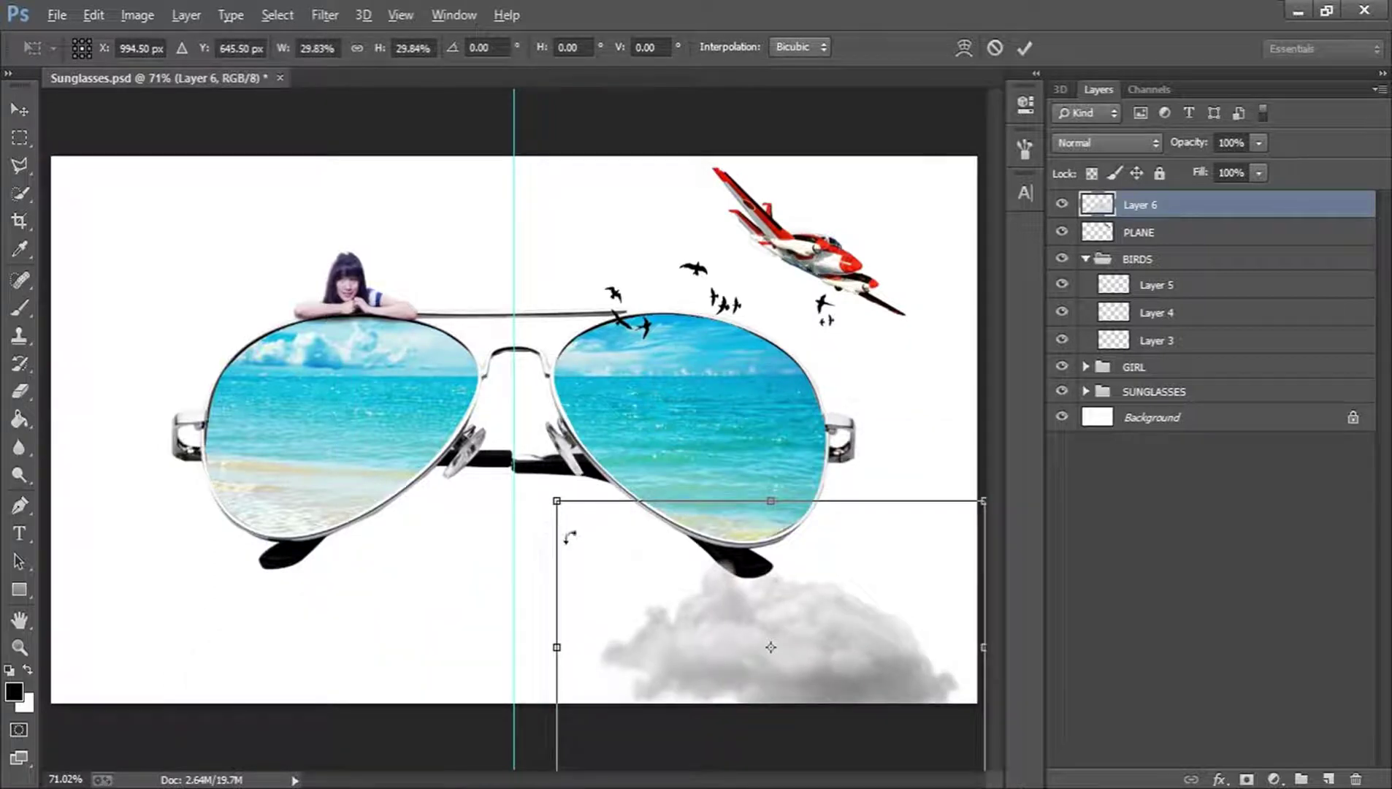
pyautogui.moveTo(740, 646); pyautogui.dragTo(754, 237)
pyautogui.click(1024, 48)
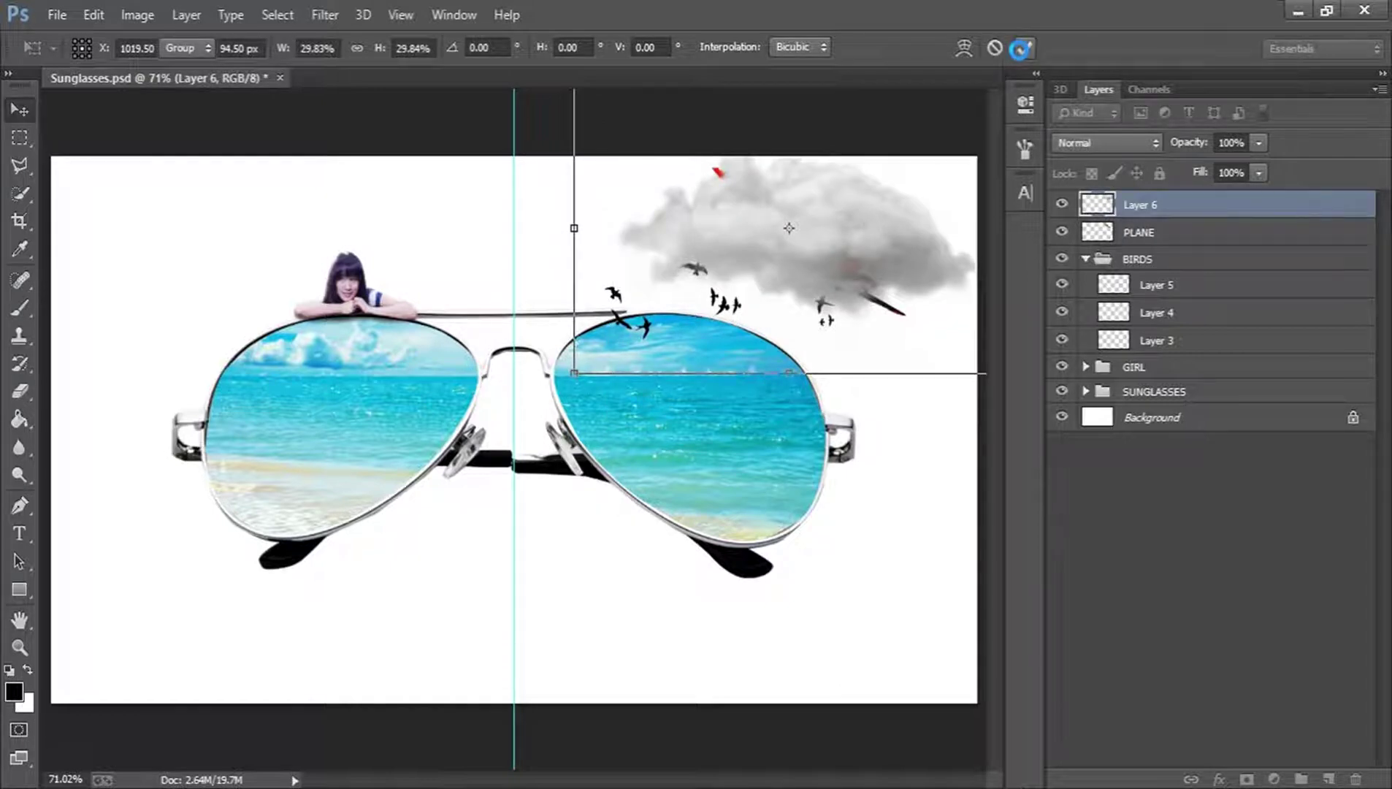
# Place the cloud layer beneath PLANE, scale it to about 79%, and shift it behind the aircraft's tail
pyautogui.moveTo(1254, 215); pyautogui.dragTo(1256, 247)
pyautogui.click(1086, 259)
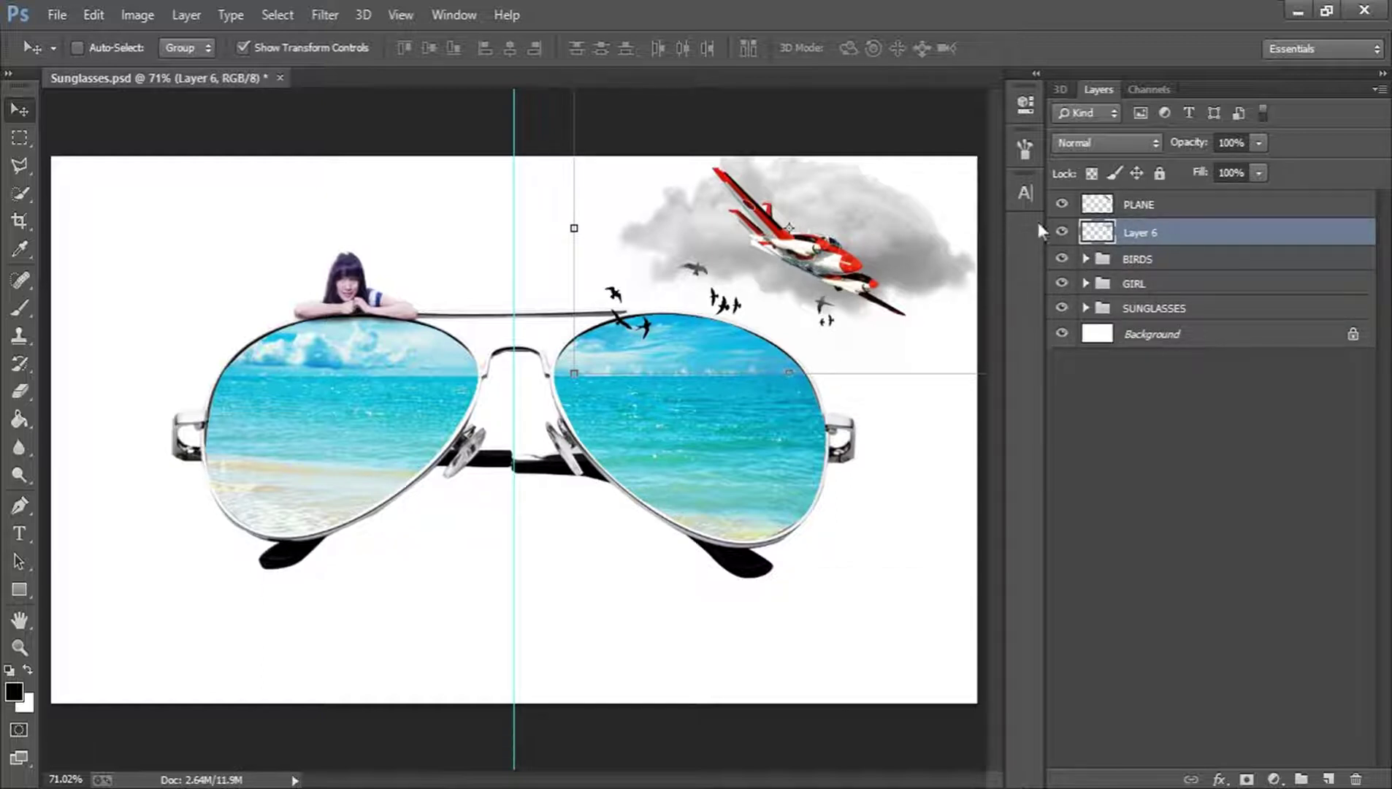
pyautogui.moveTo(869, 204); pyautogui.dragTo(829, 219)
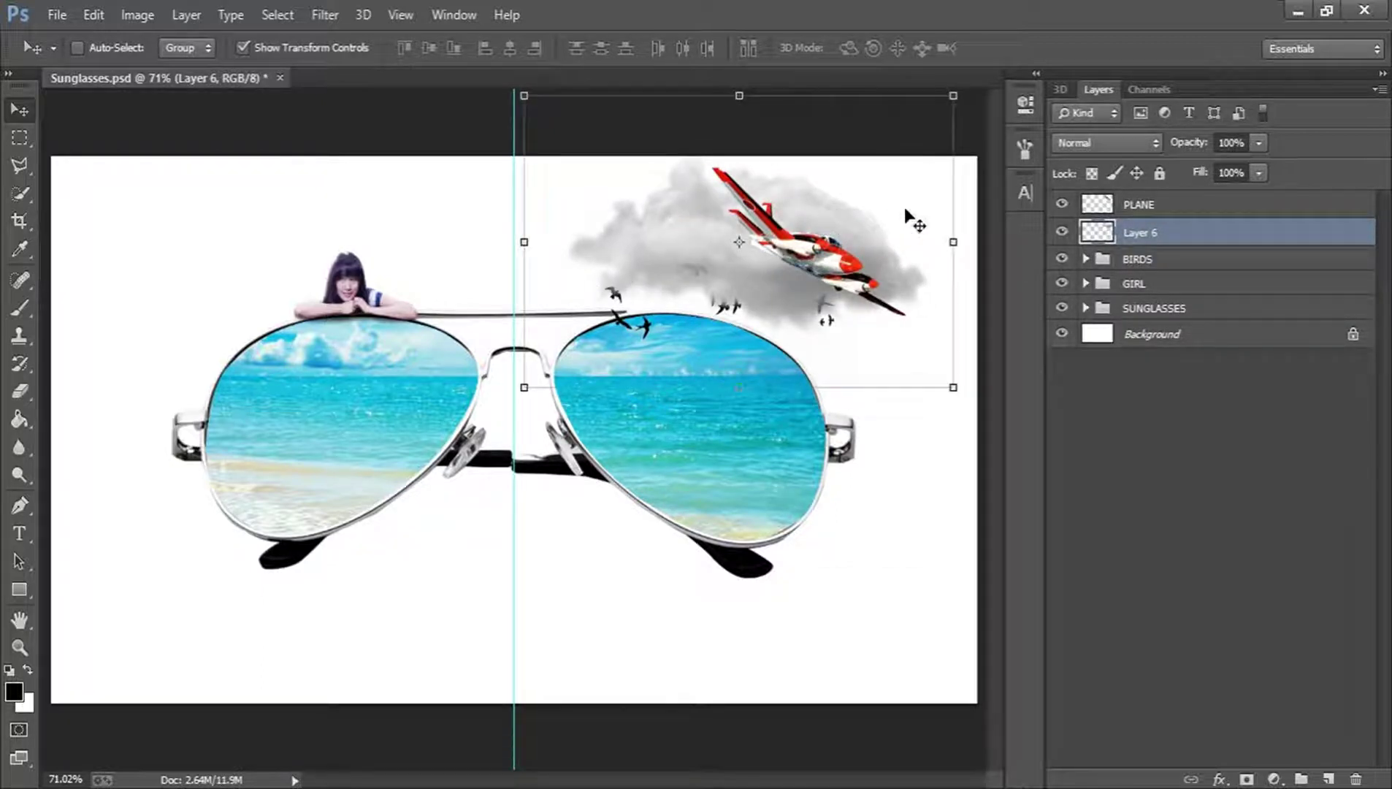
pyautogui.click(907, 128)
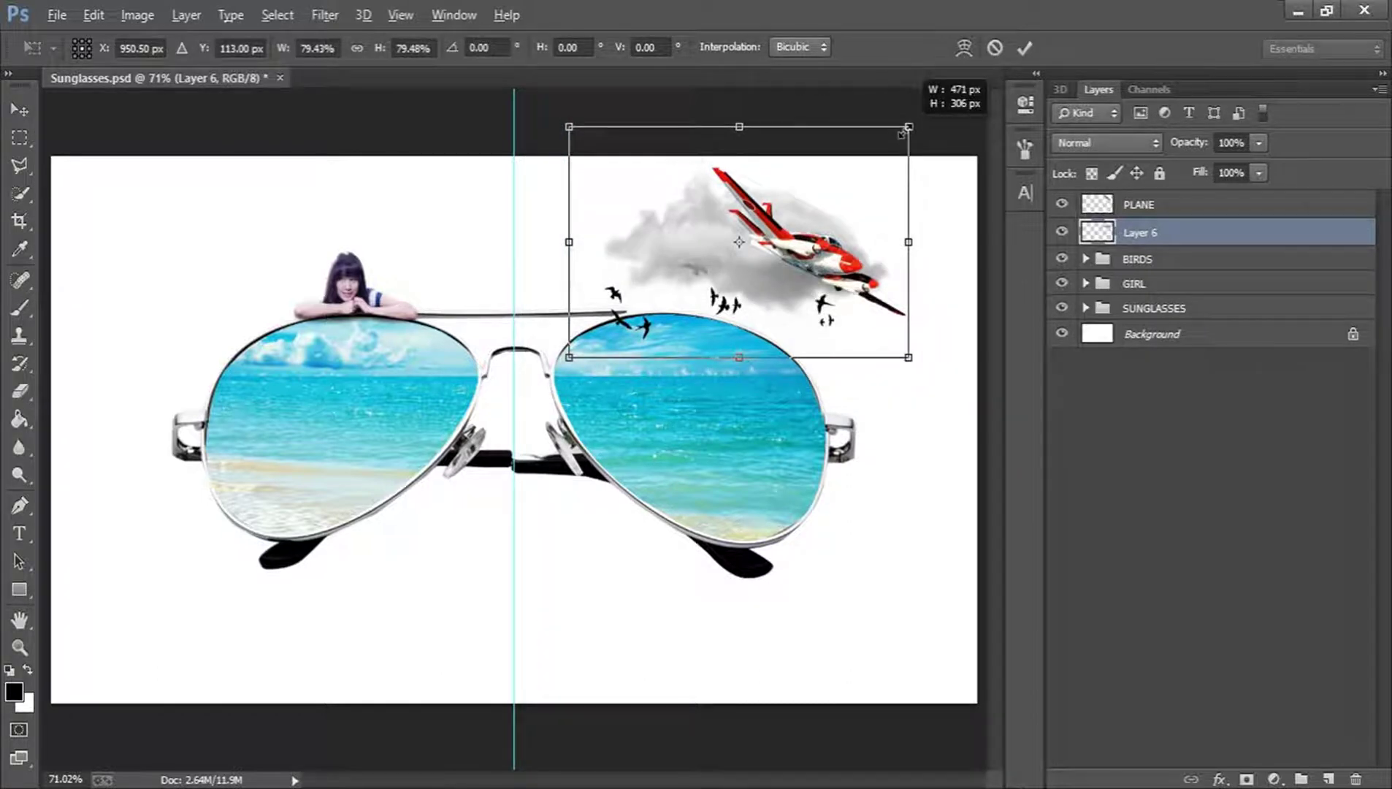
pyautogui.moveTo(801, 195); pyautogui.dragTo(766, 195)
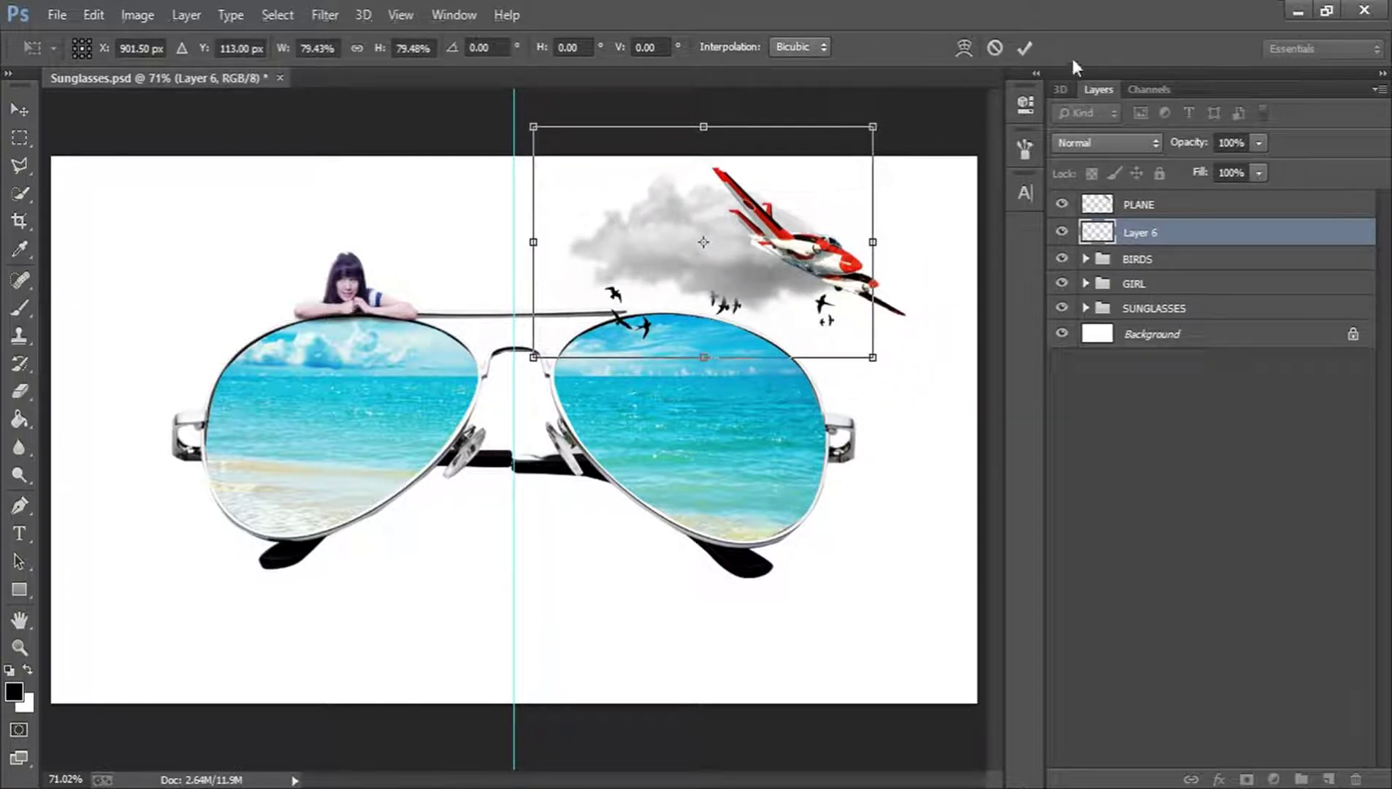
pyautogui.click(1032, 50)
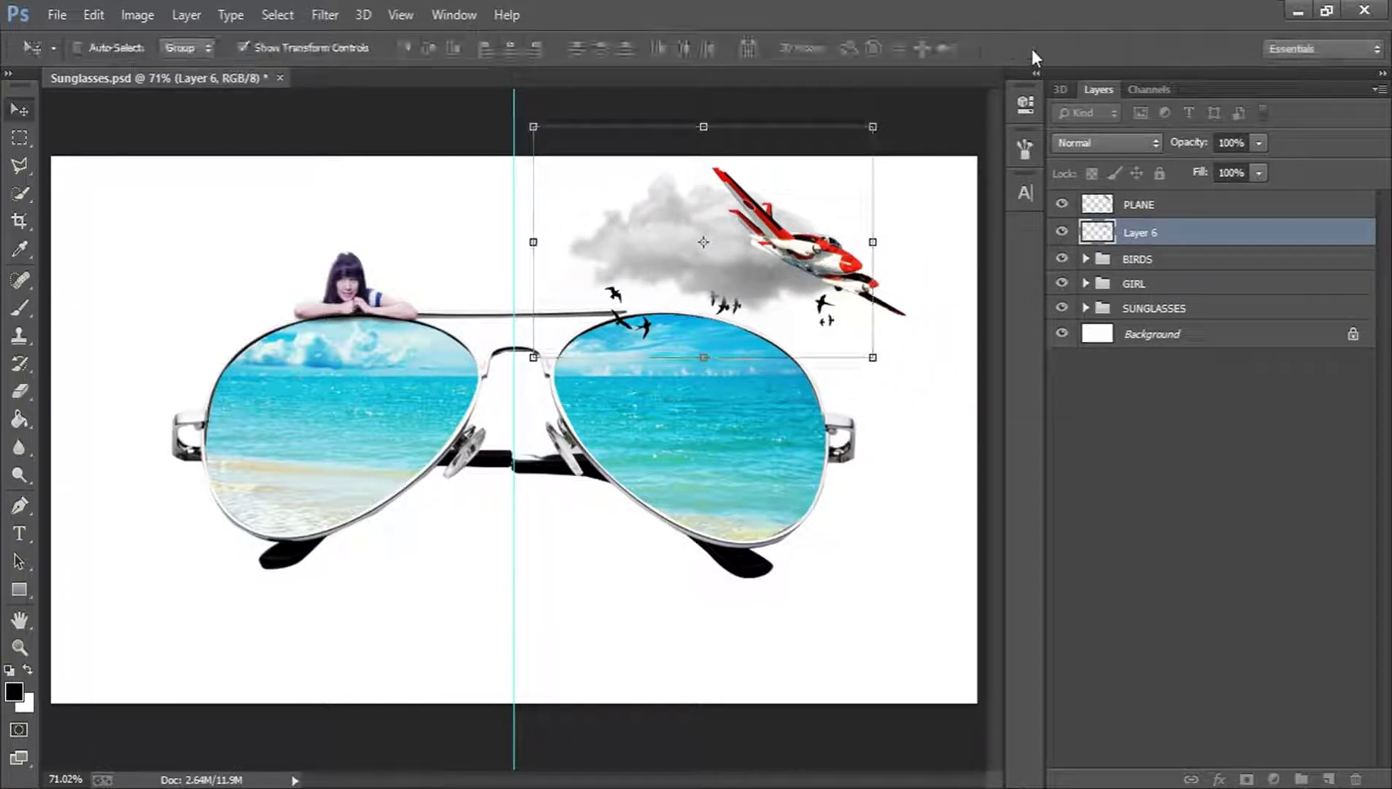
# Group the PLANE layer and the cloud layer together and name the group SKY
pyautogui.click(1151, 309)
pyautogui.click(1147, 446)
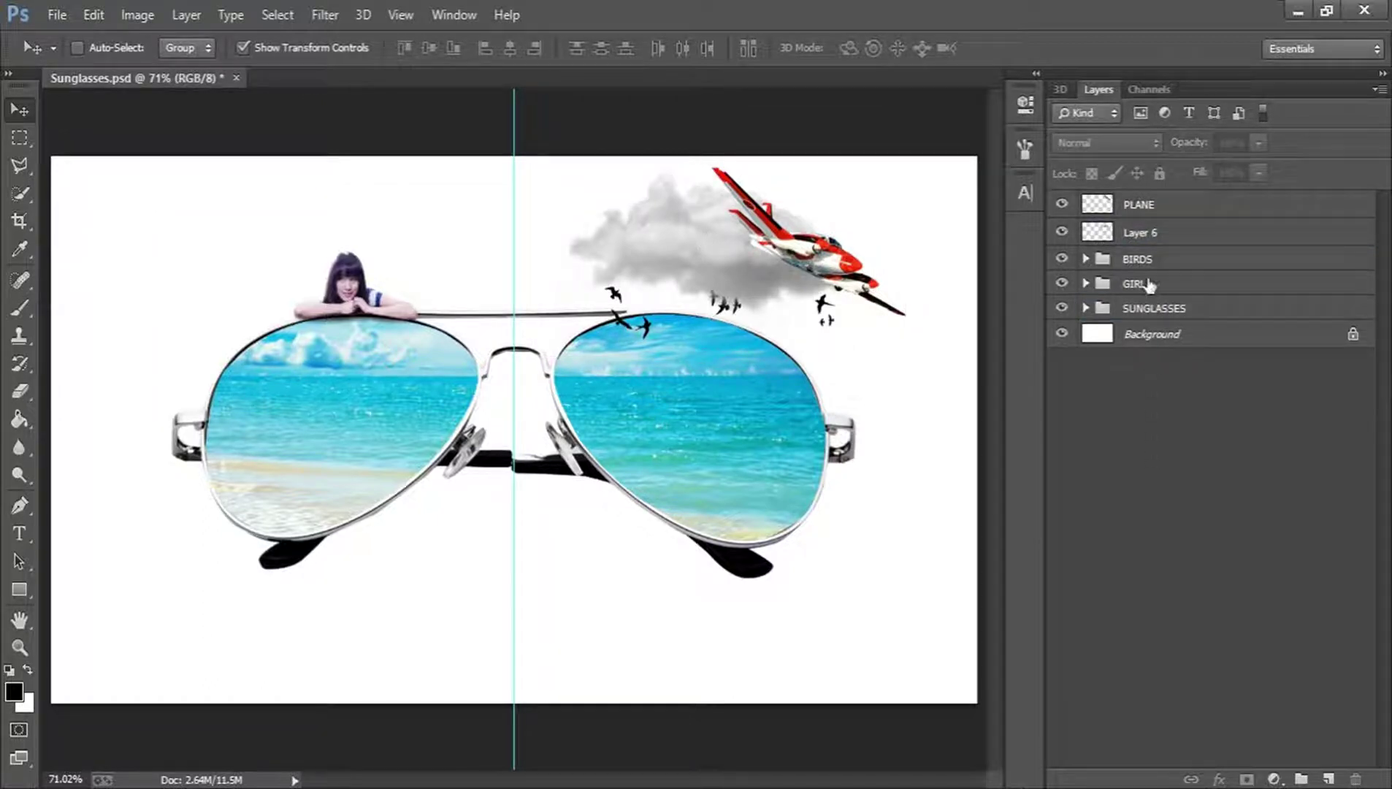
pyautogui.click(1151, 235)
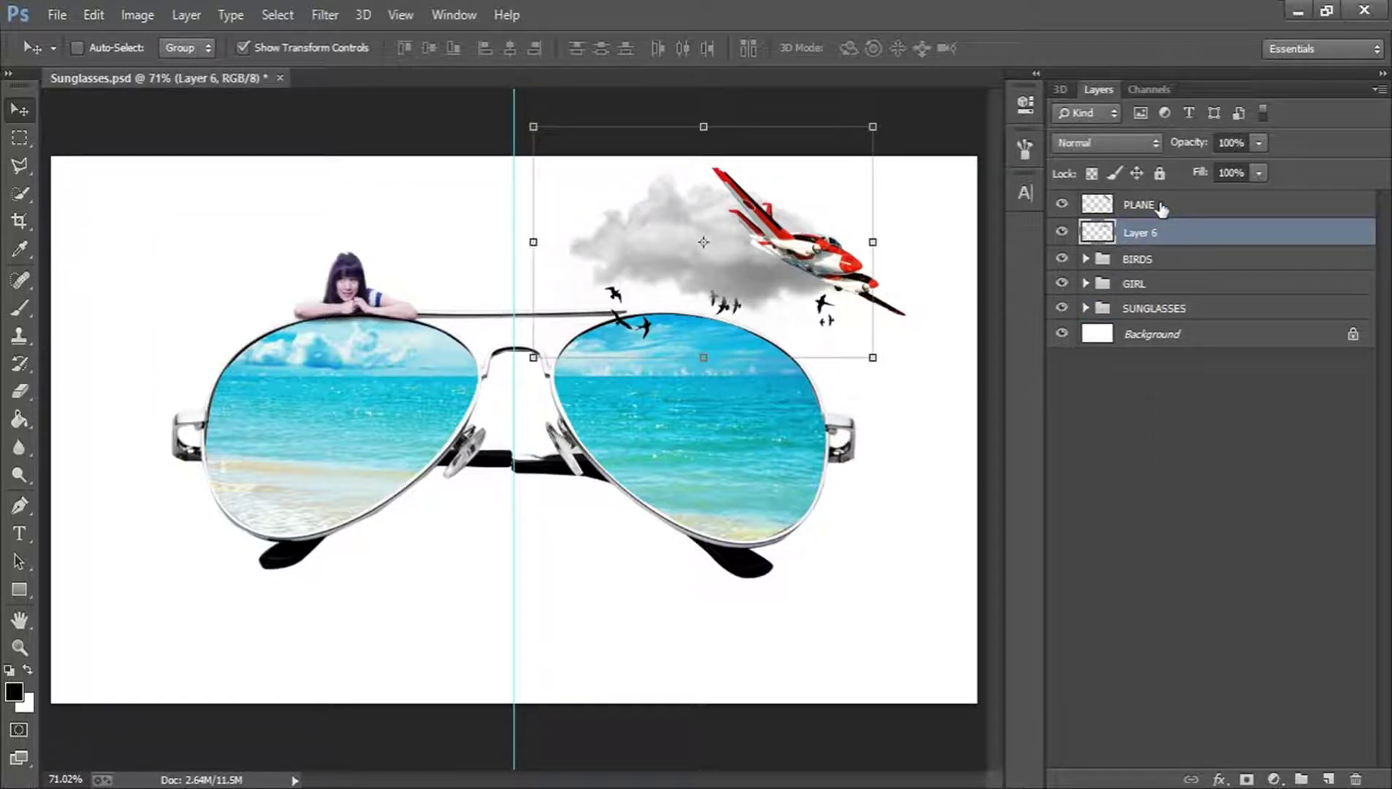
pyautogui.keyDown('shift'); pyautogui.click(1159, 206); pyautogui.keyUp('shift')
pyautogui.hotkey('ctrl', 'g')
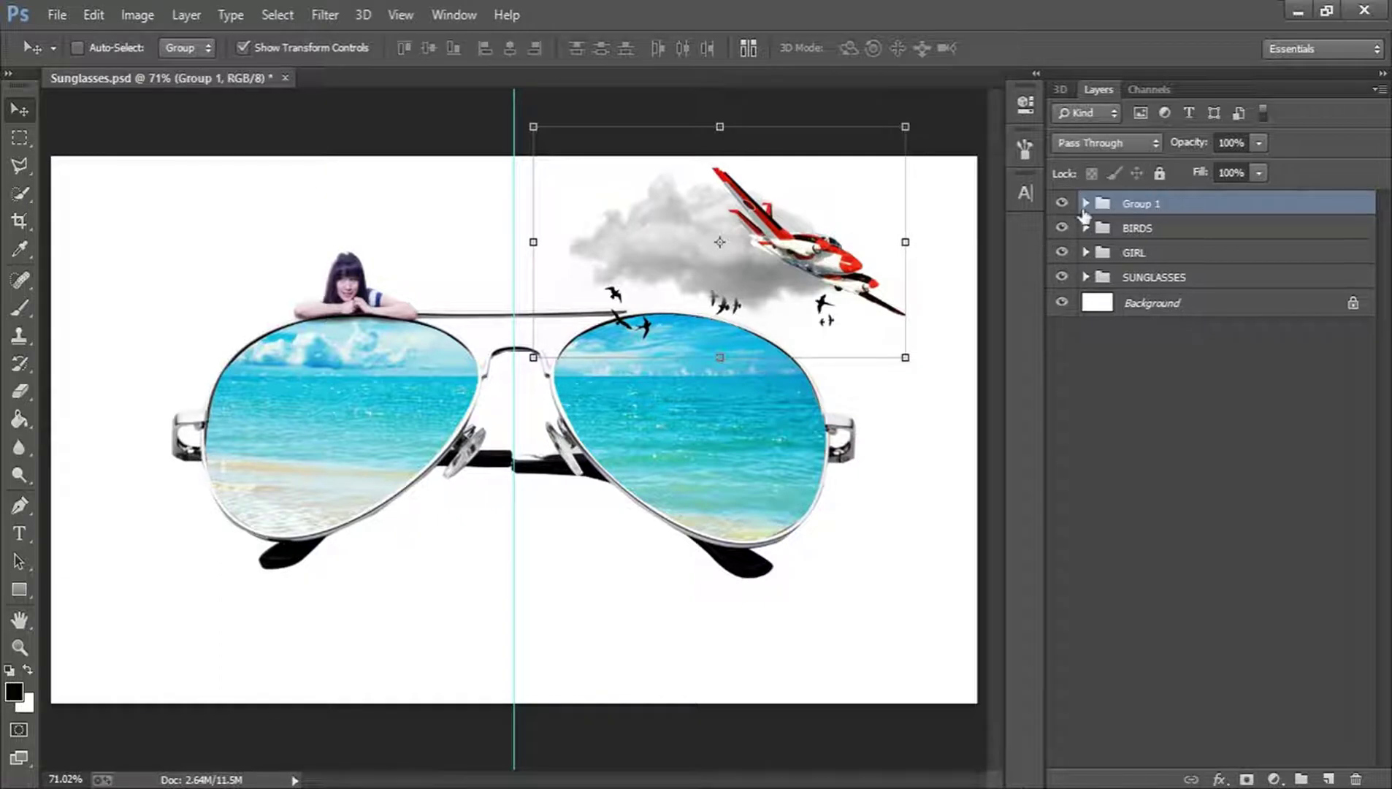
pyautogui.doubleClick(1143, 204)
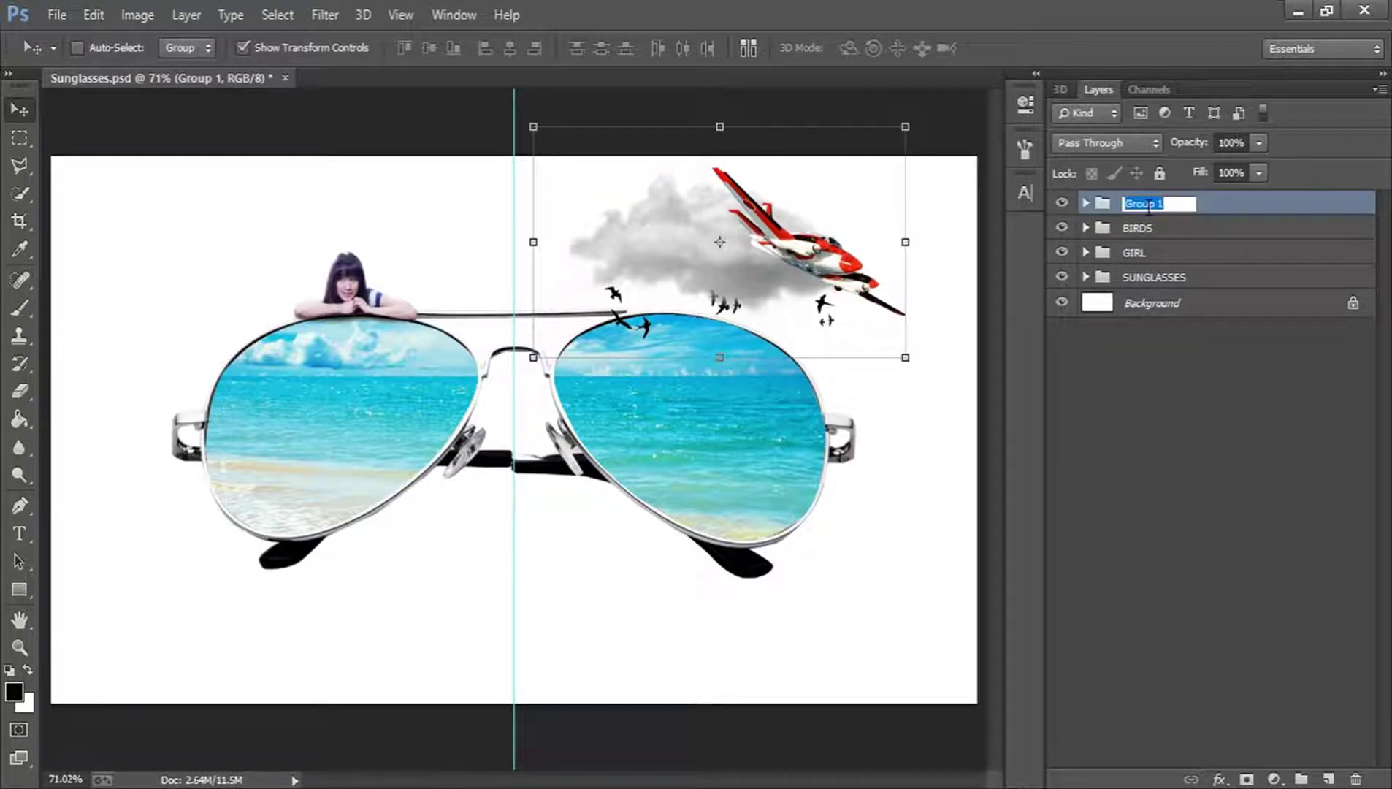
pyautogui.write('SKY')
pyautogui.press('Return')
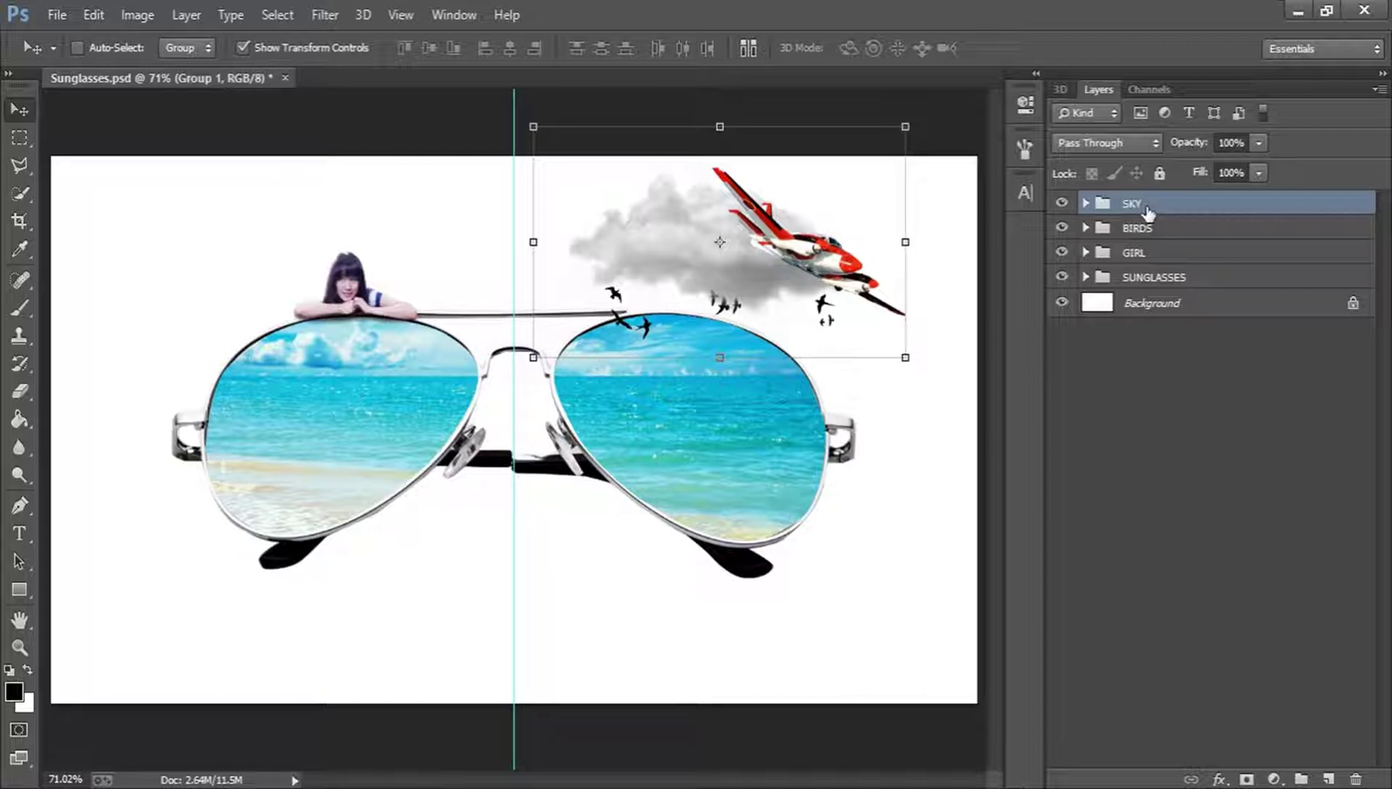
# Move the BIRDS group into the SKY group and expand SKY to show its contents
pyautogui.click(1147, 382)
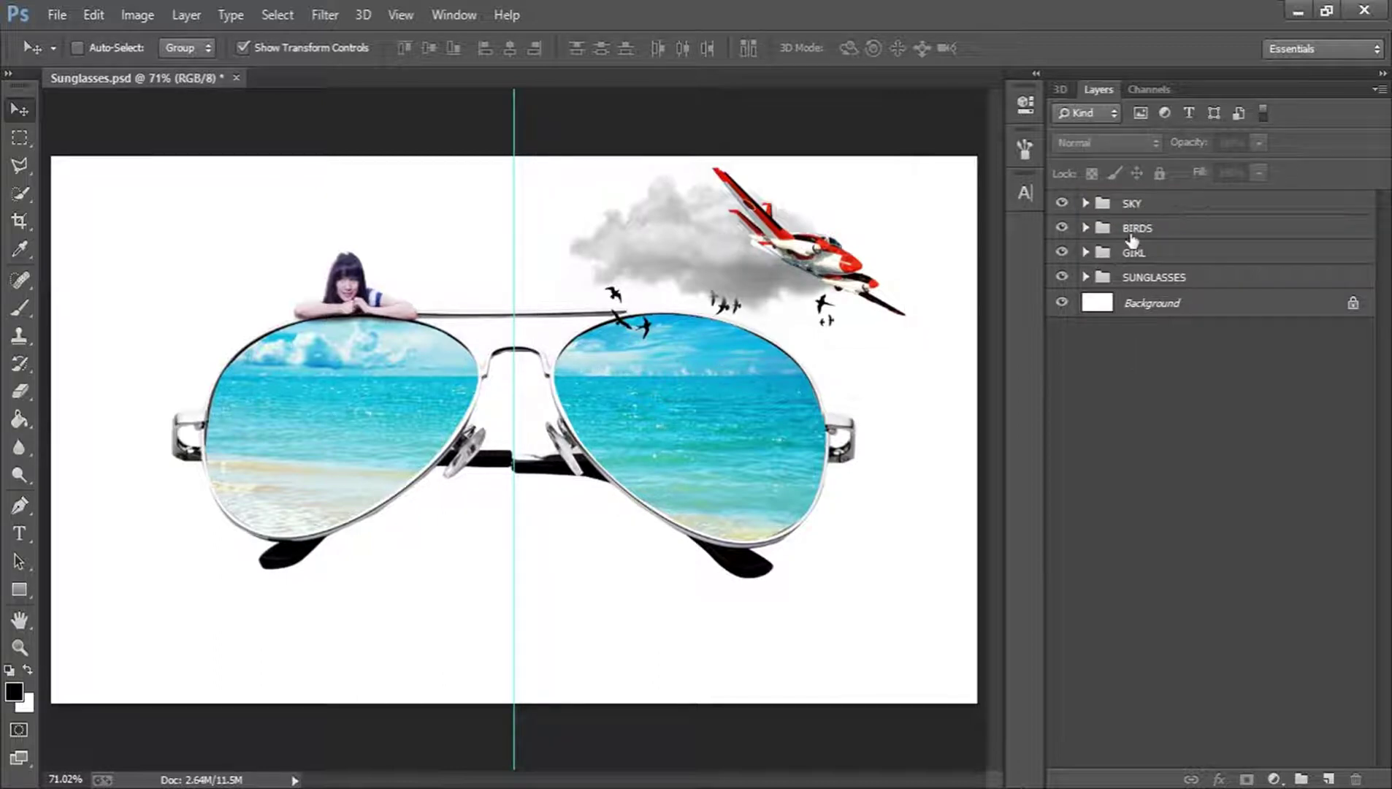
pyautogui.moveTo(1137, 228); pyautogui.dragTo(1093, 208)
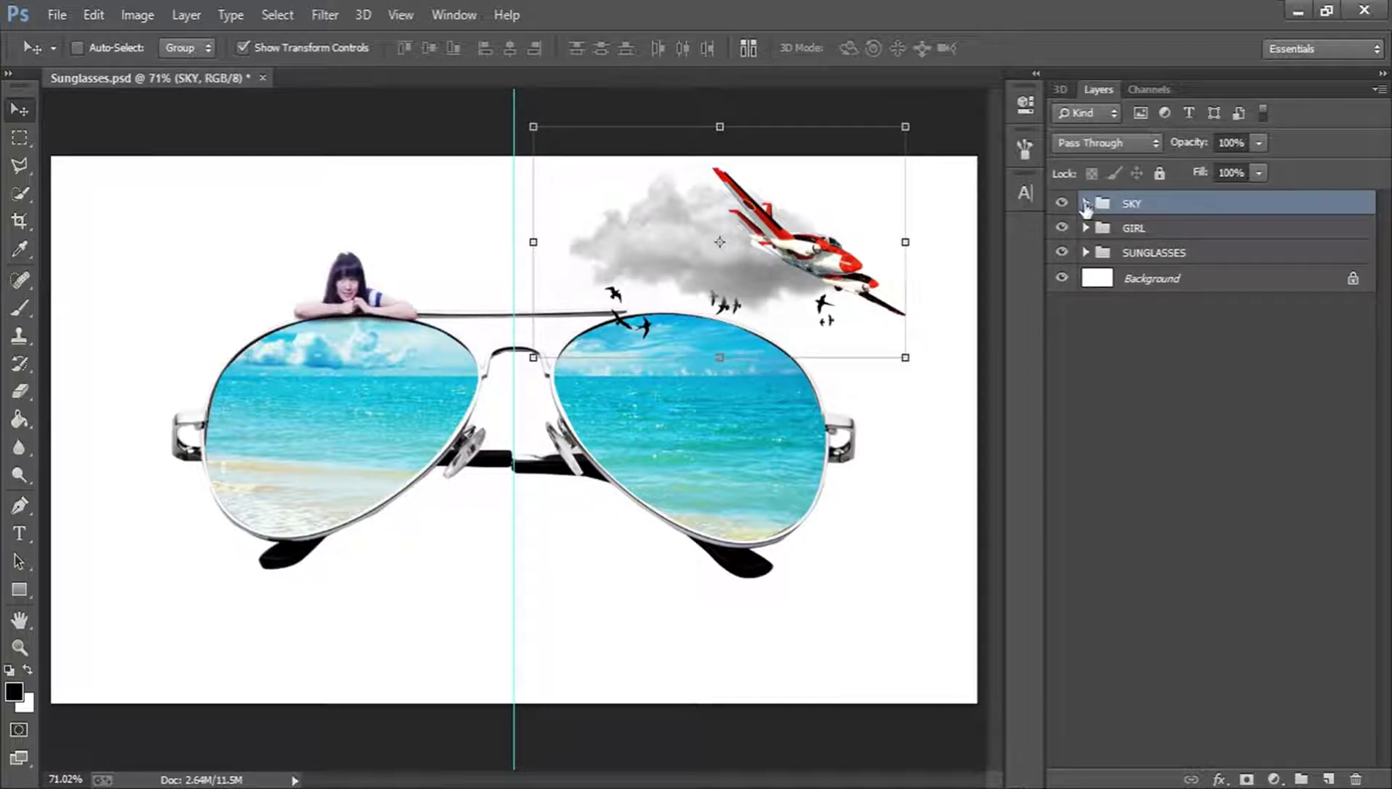
pyautogui.click(1086, 204)
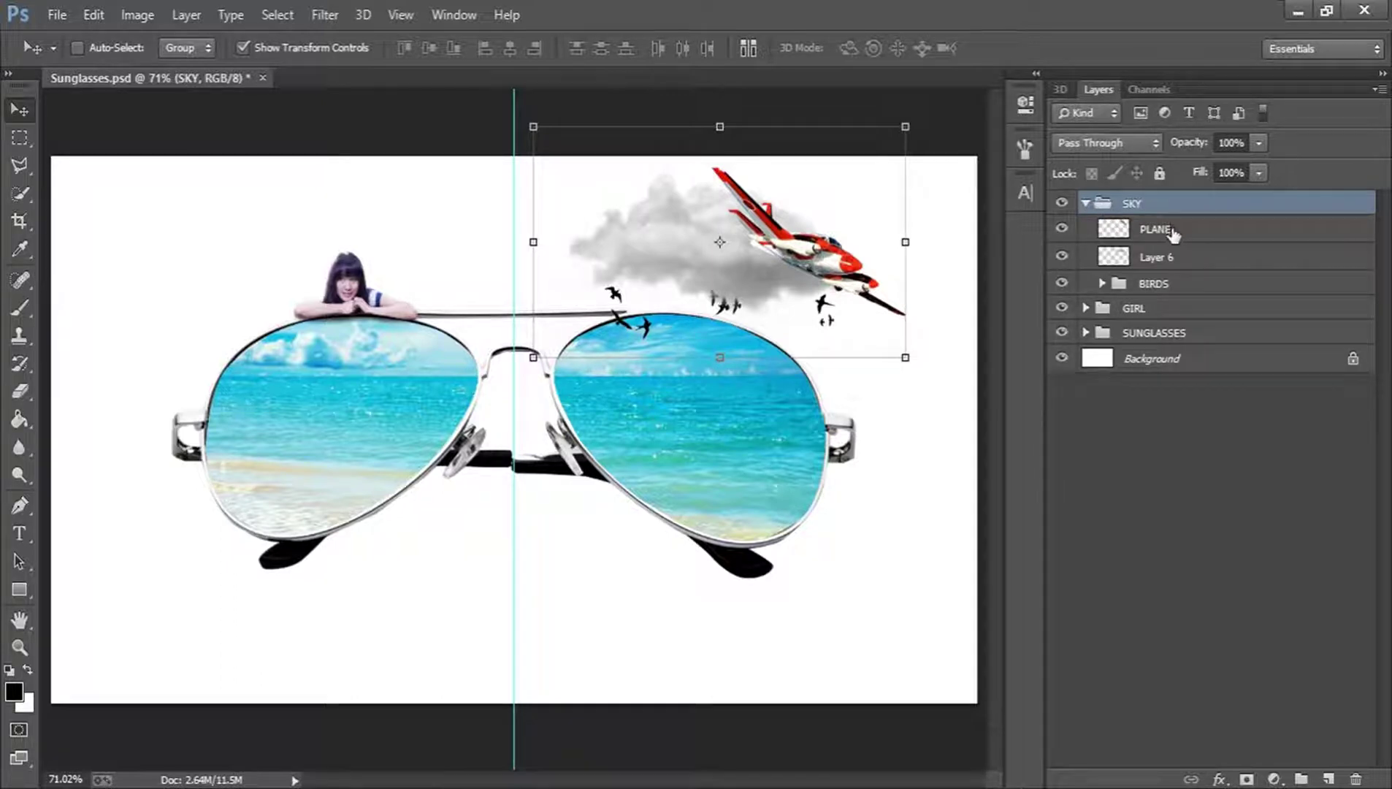
# Move the GIRL and SUNGLASSES groups together slightly down the canvas, and collapse the SKY group
pyautogui.click(1148, 309)
pyautogui.keyDown('shift'); pyautogui.click(1145, 333); pyautogui.keyUp('shift')
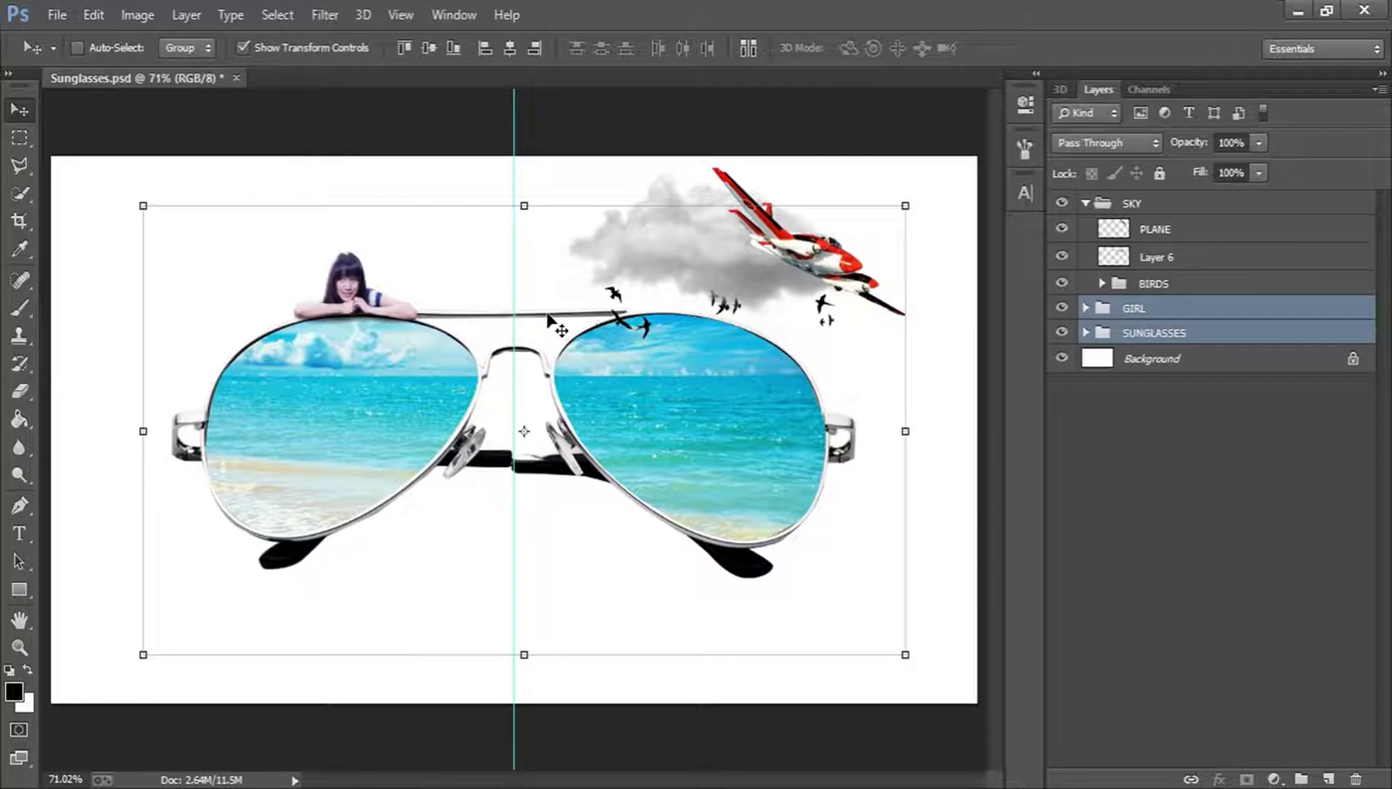
pyautogui.moveTo(549, 329); pyautogui.dragTo(549, 340)
pyautogui.click(1183, 391)
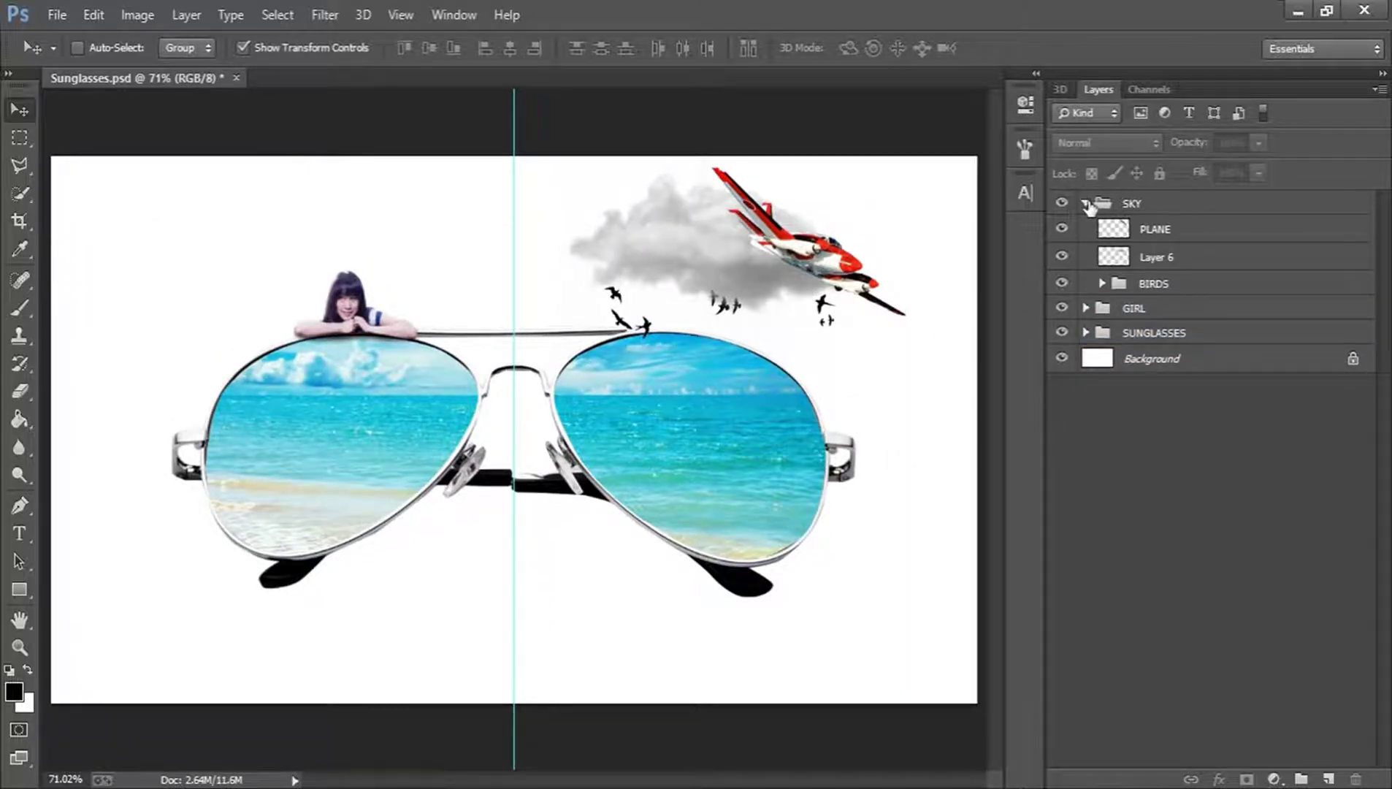
pyautogui.click(1086, 203)
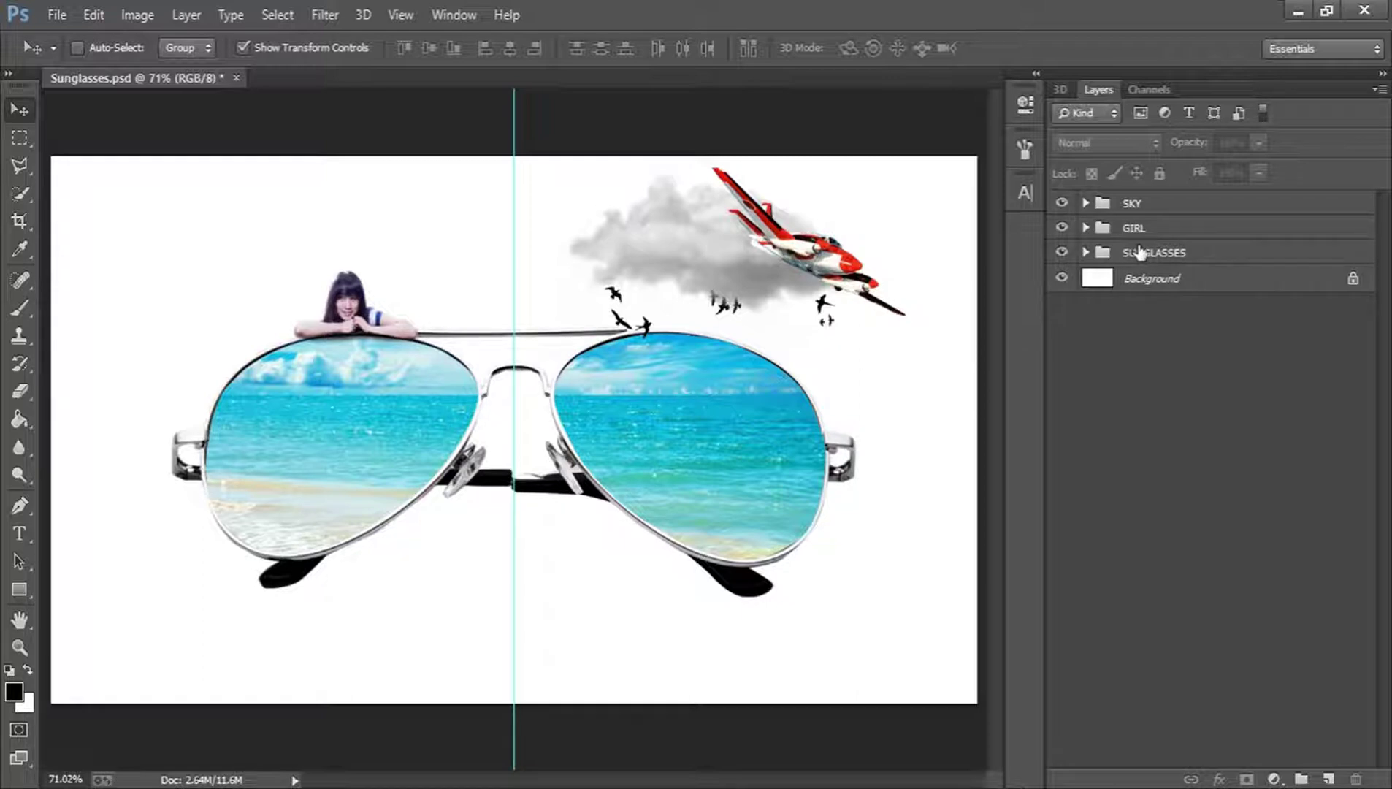
# Add a gradient fill layer directly above the Background layer, keeping its settings clear of the image
pyautogui.click(1192, 281)
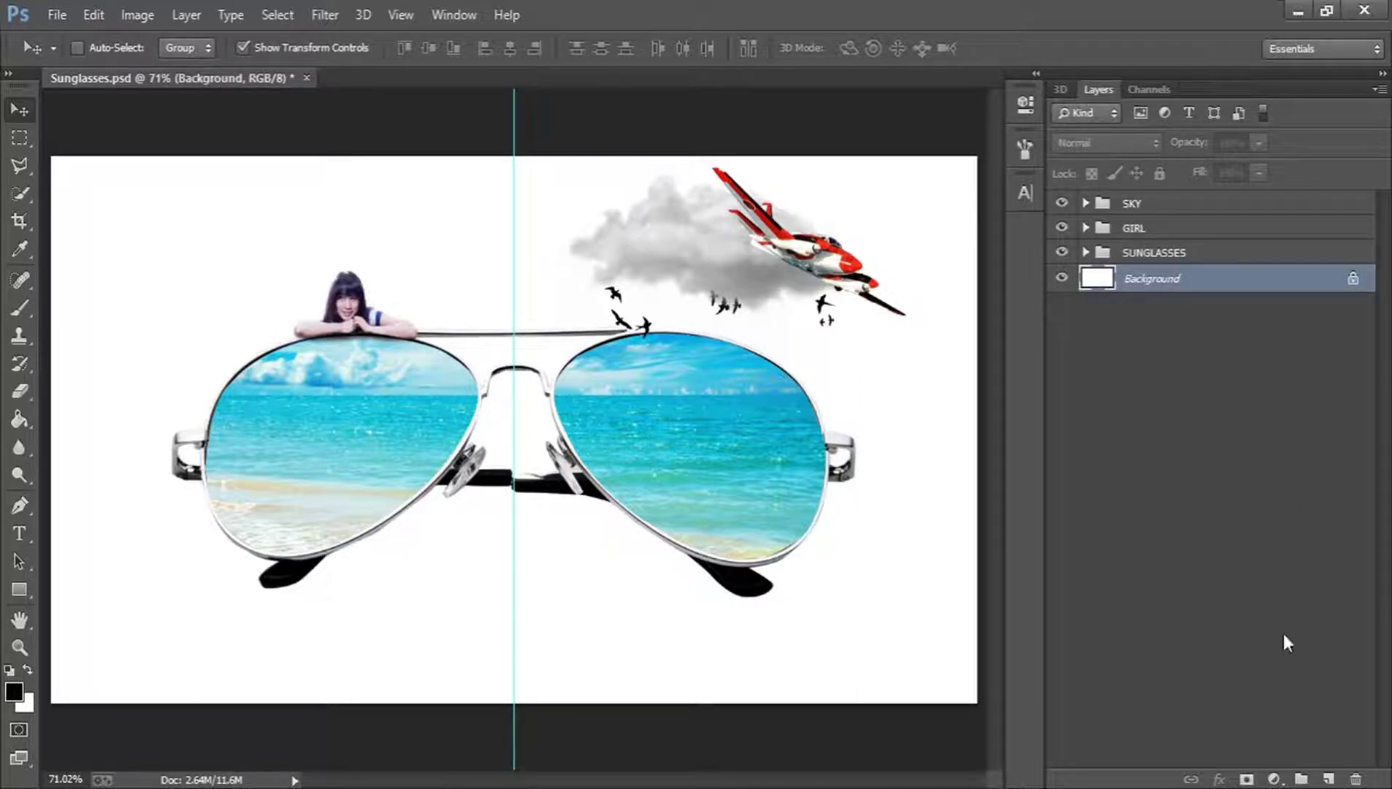
pyautogui.click(1273, 777)
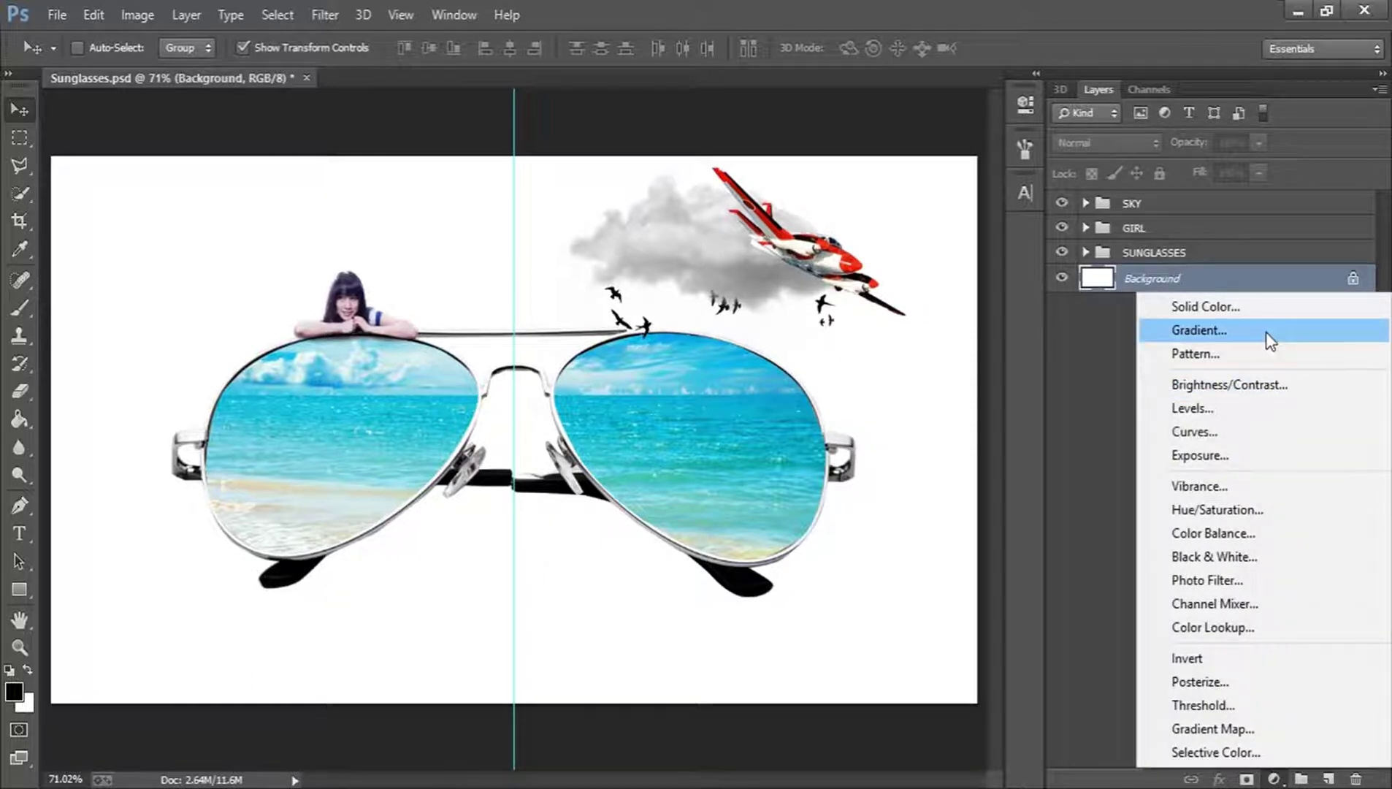
pyautogui.click(1265, 332)
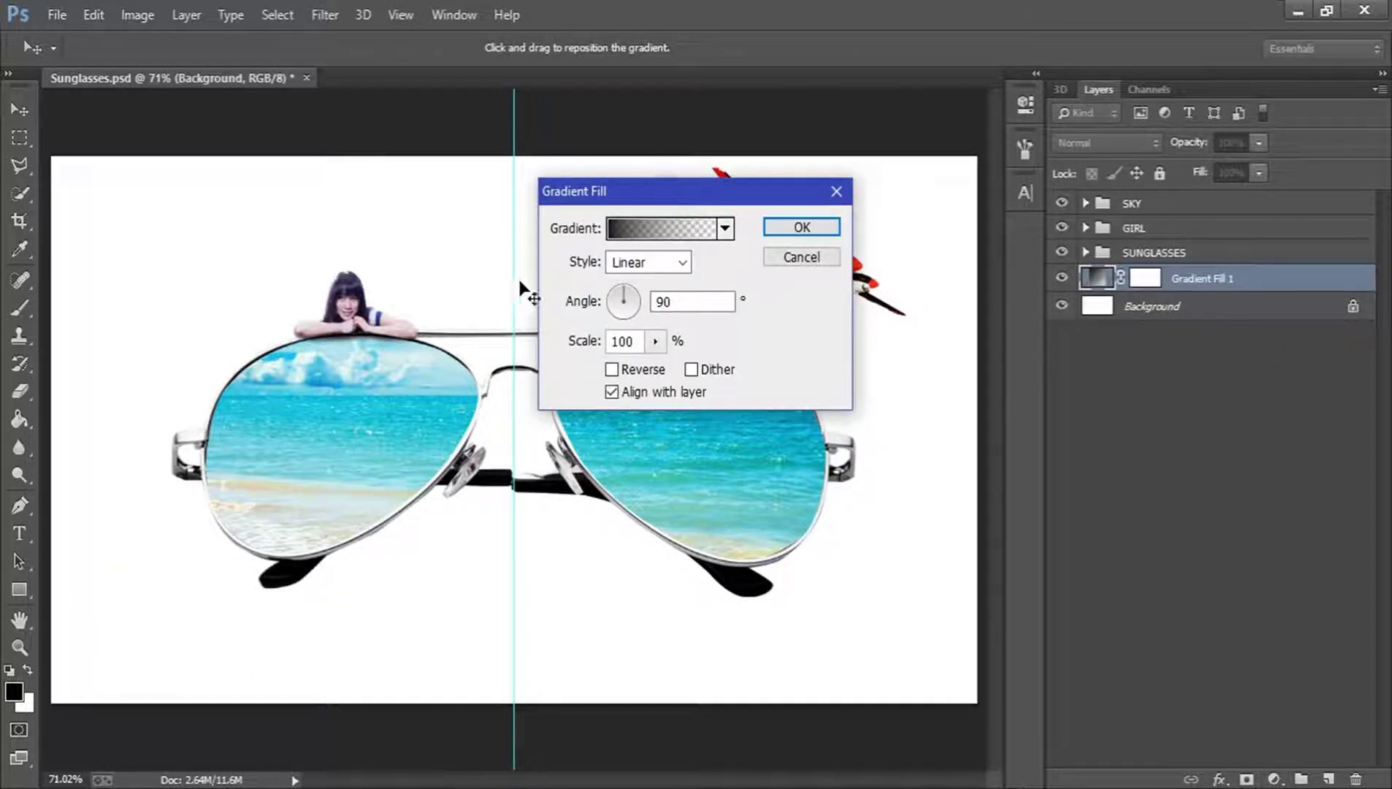
pyautogui.moveTo(653, 192); pyautogui.dragTo(1107, 185)
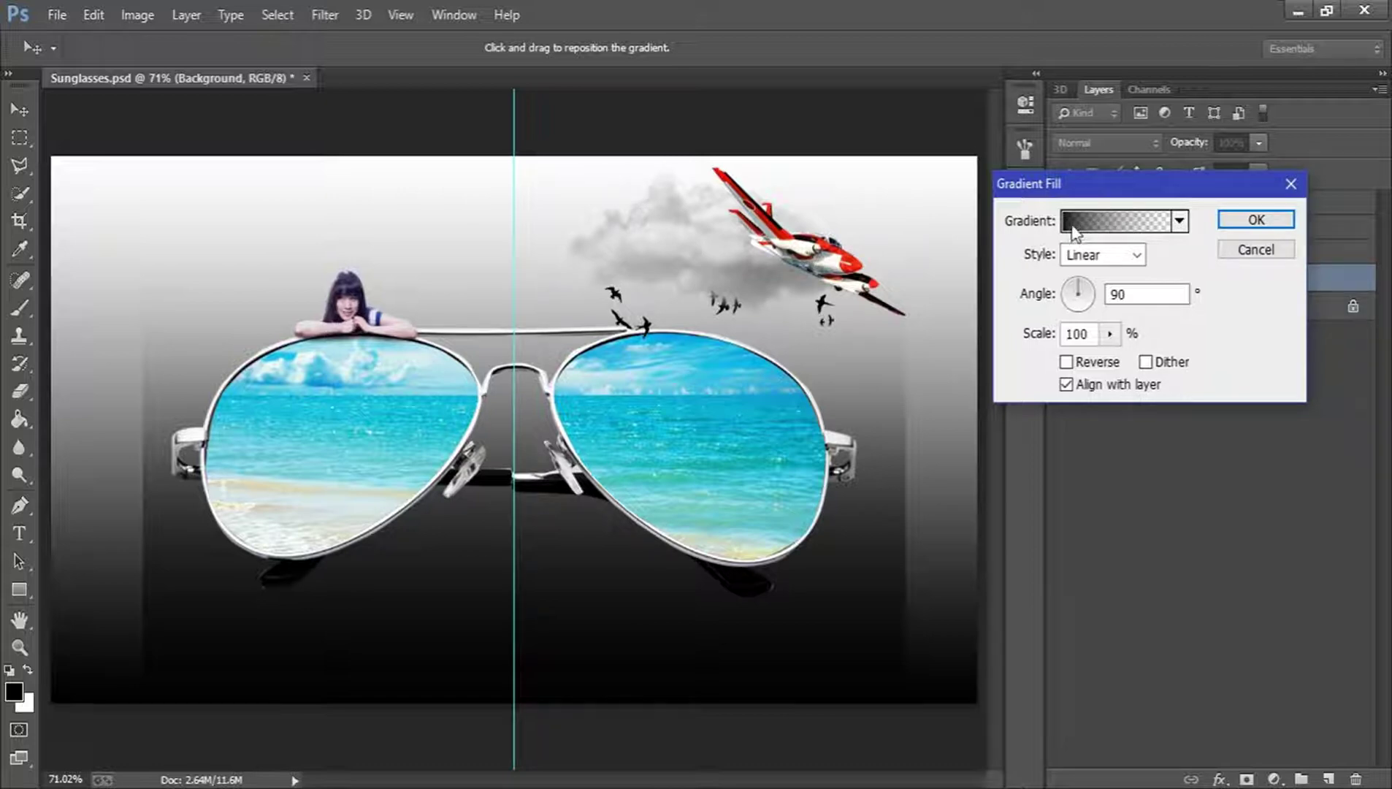
# Make the gradient fill radial and reversed with a scale of 1000%, and apply it
pyautogui.click(1092, 255)
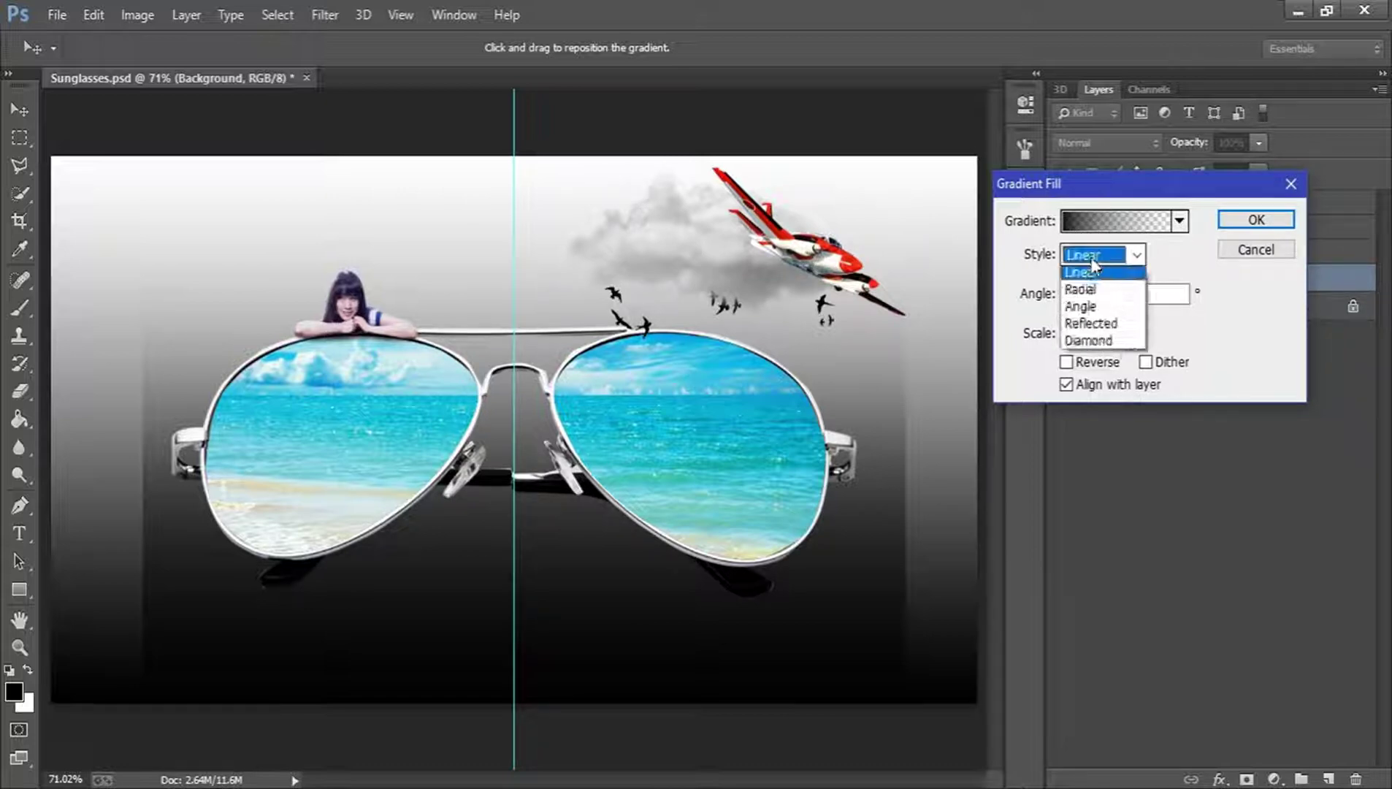
pyautogui.click(1080, 293)
pyautogui.click(1066, 362)
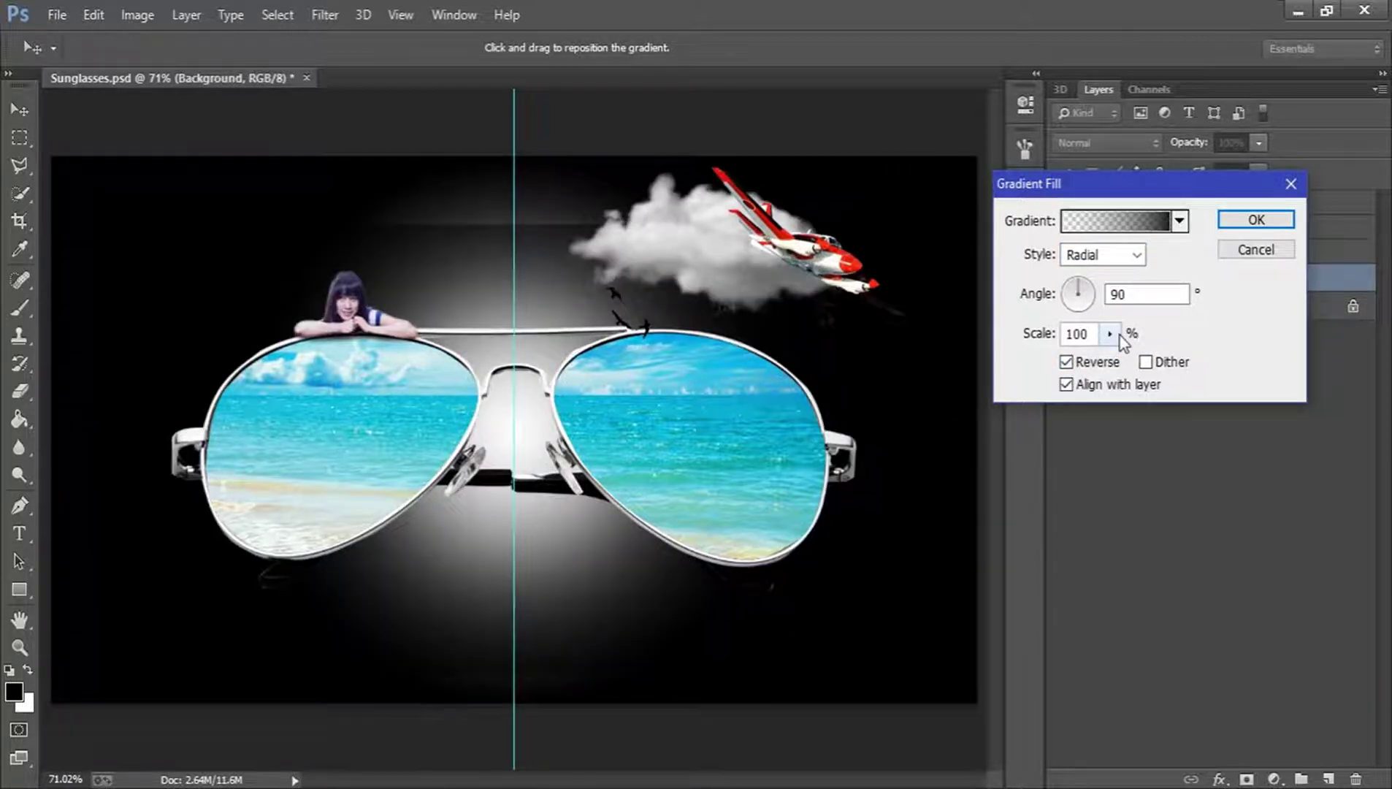
pyautogui.click(1109, 334)
pyautogui.moveTo(1136, 357); pyautogui.dragTo(1279, 368)
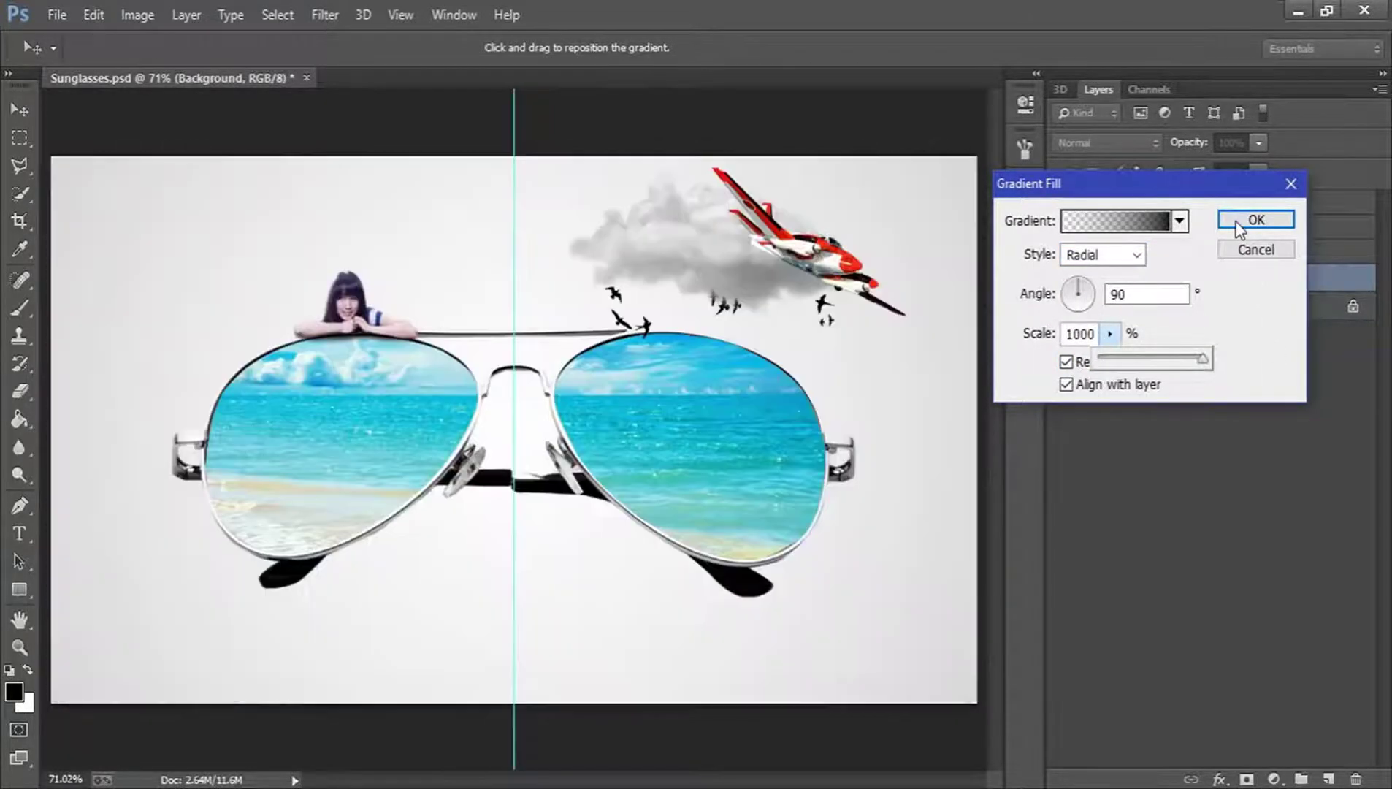
pyautogui.click(1242, 219)
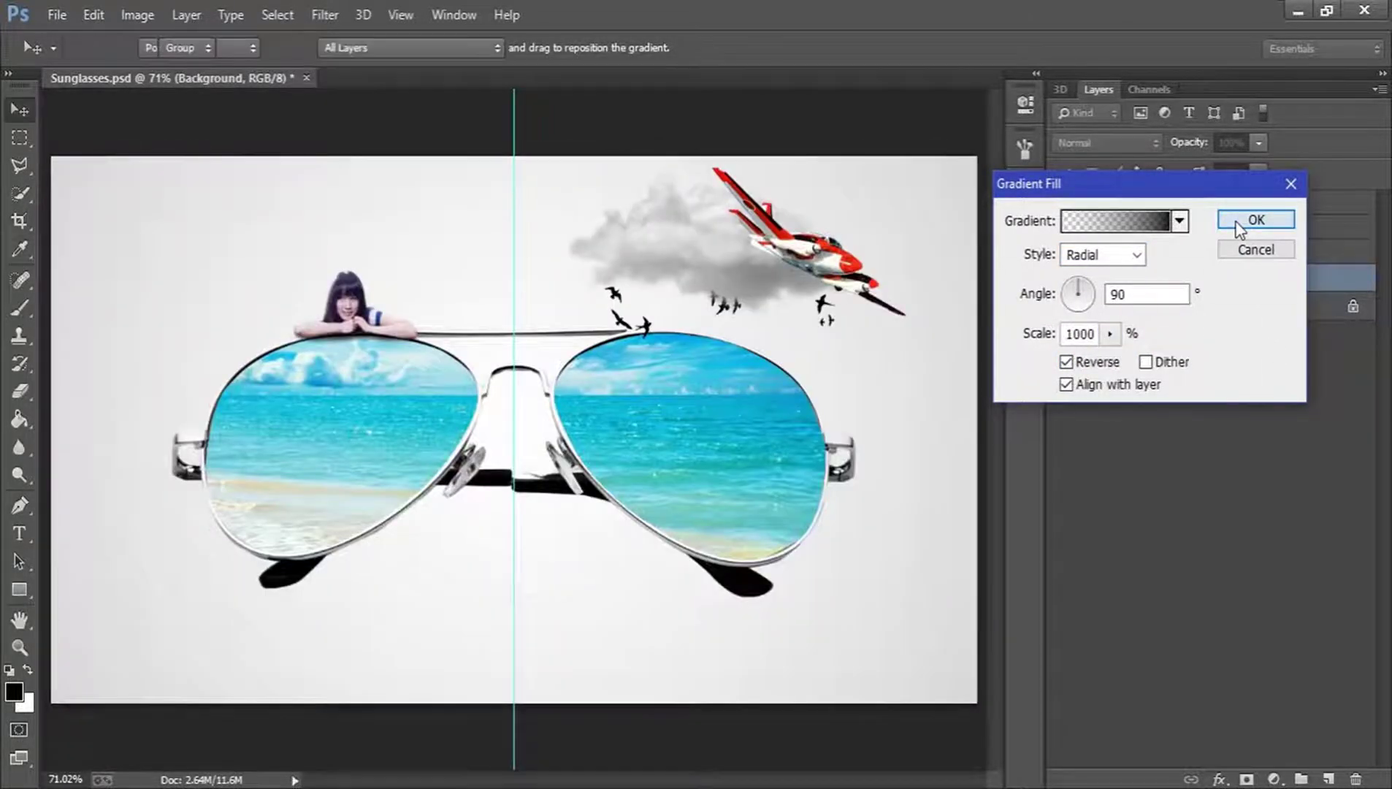
pyautogui.click(1242, 219)
# Set the Gradient Fill 1 layer's opacity to 50% and hide the layer
pyautogui.click(1231, 142)
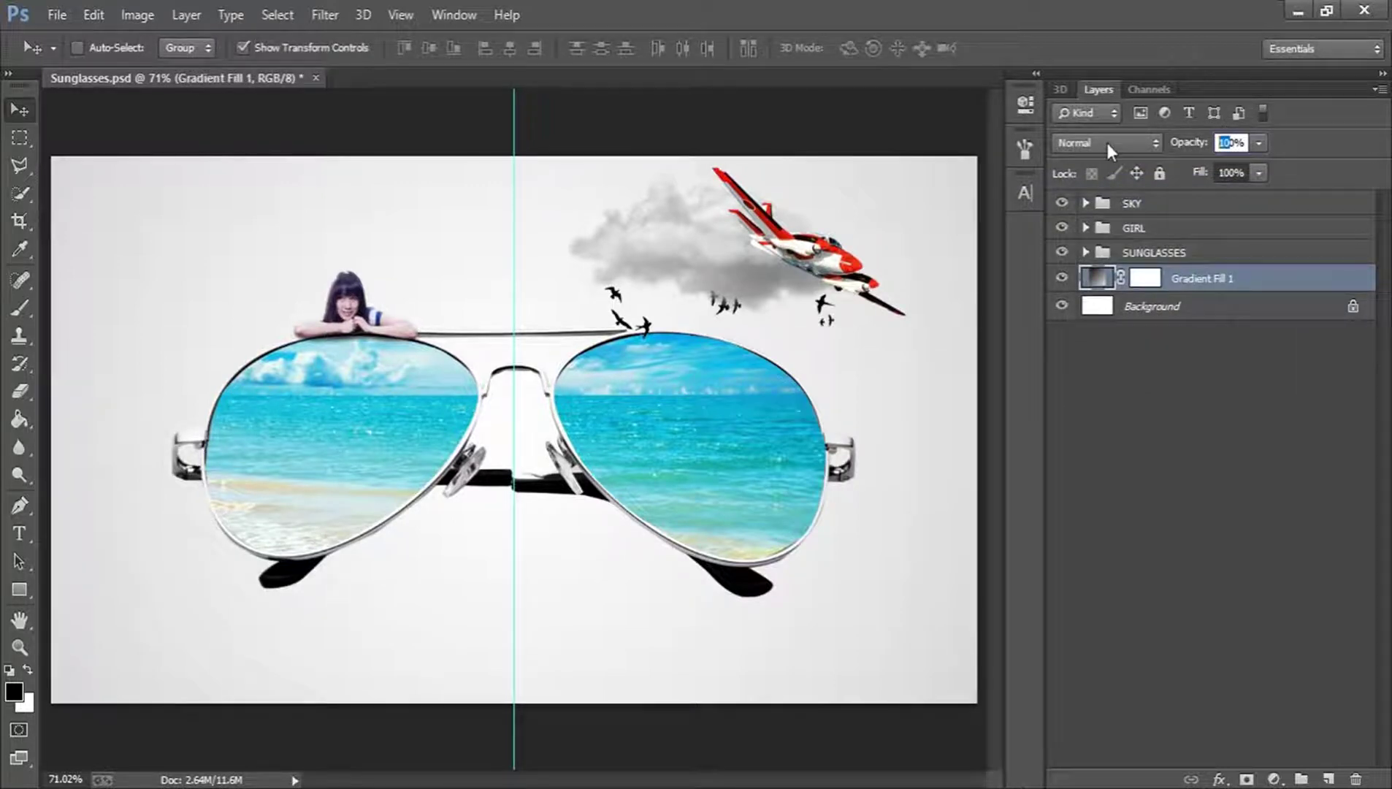
pyautogui.write('50')
pyautogui.press('Return')
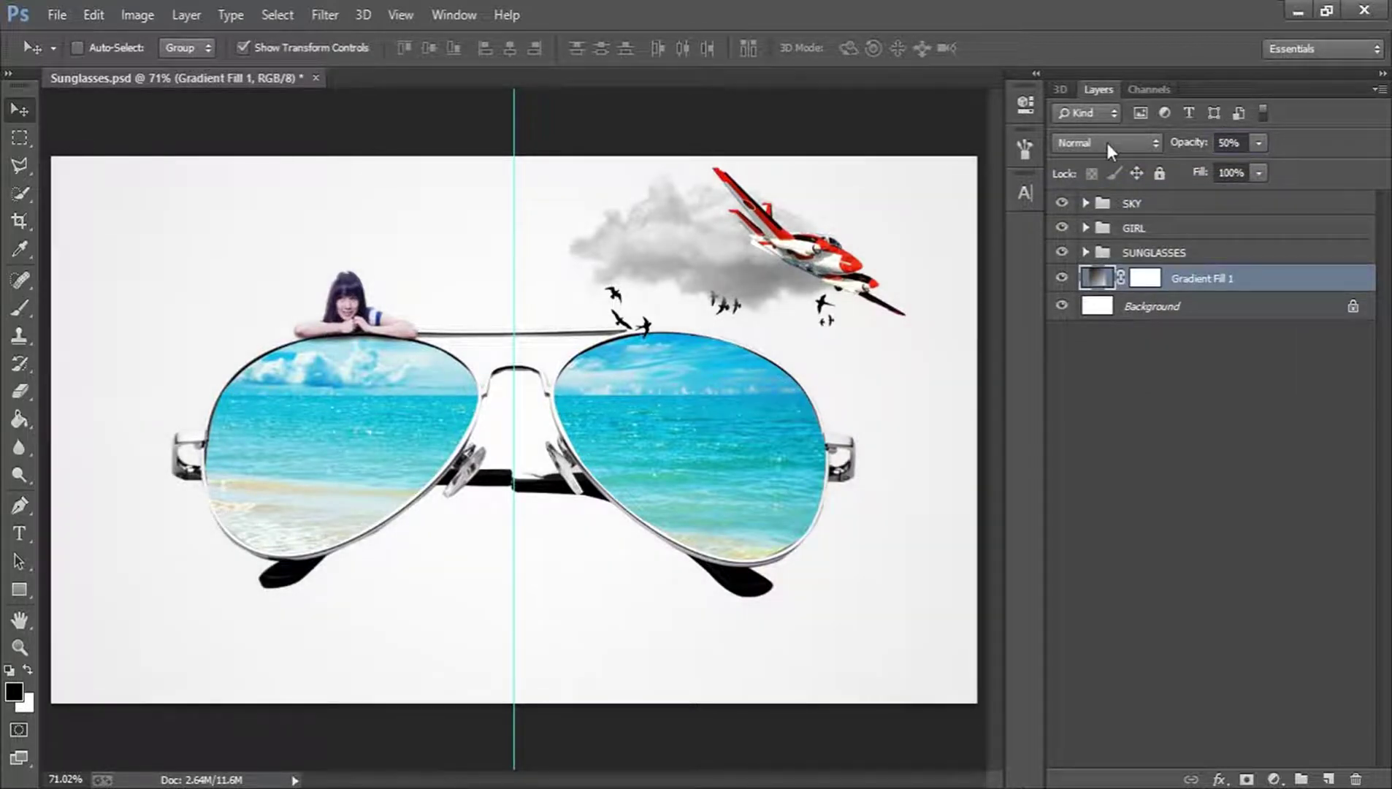
pyautogui.click(1062, 278)
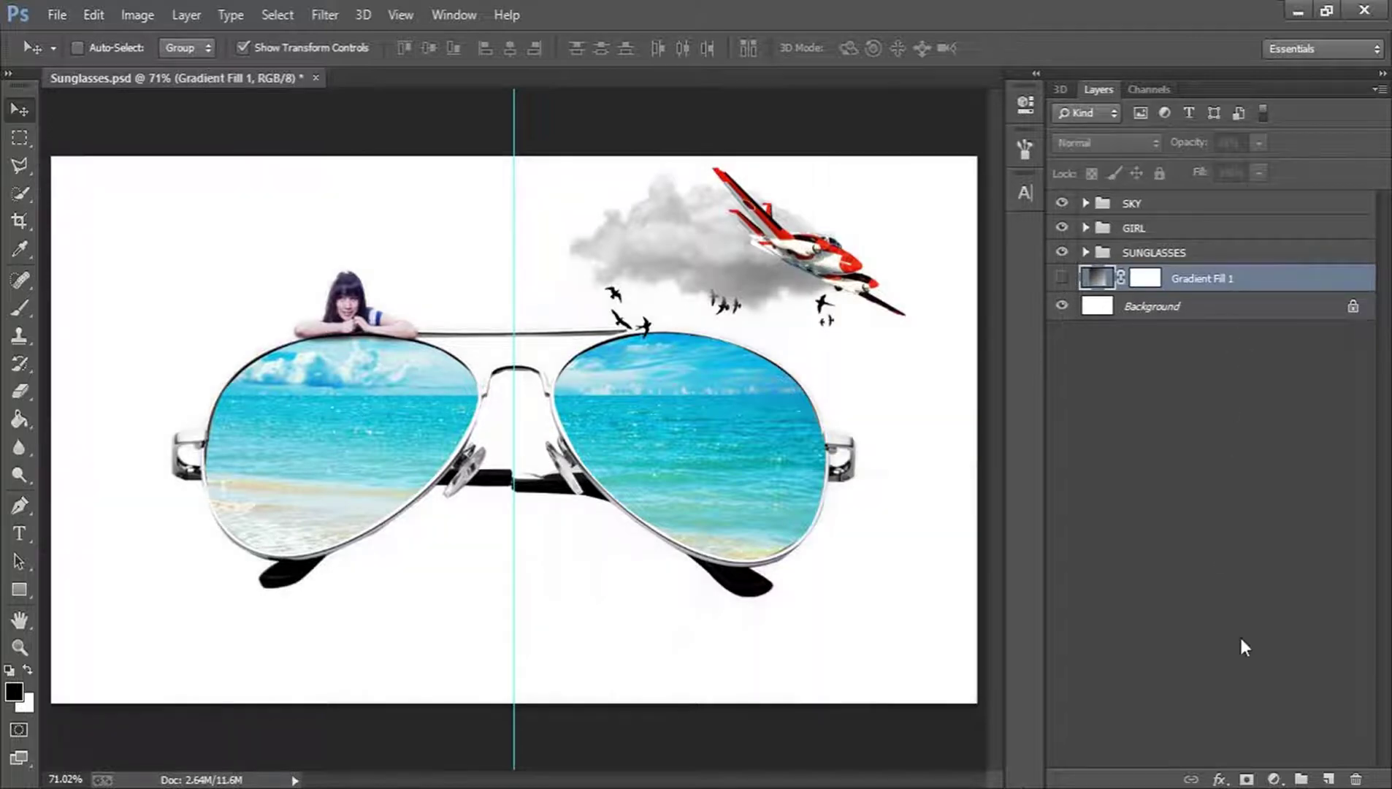
# Add a second gradient fill layer above Gradient Fill 1 and open its gradient for editing
pyautogui.click(1274, 778)
pyautogui.click(1264, 343)
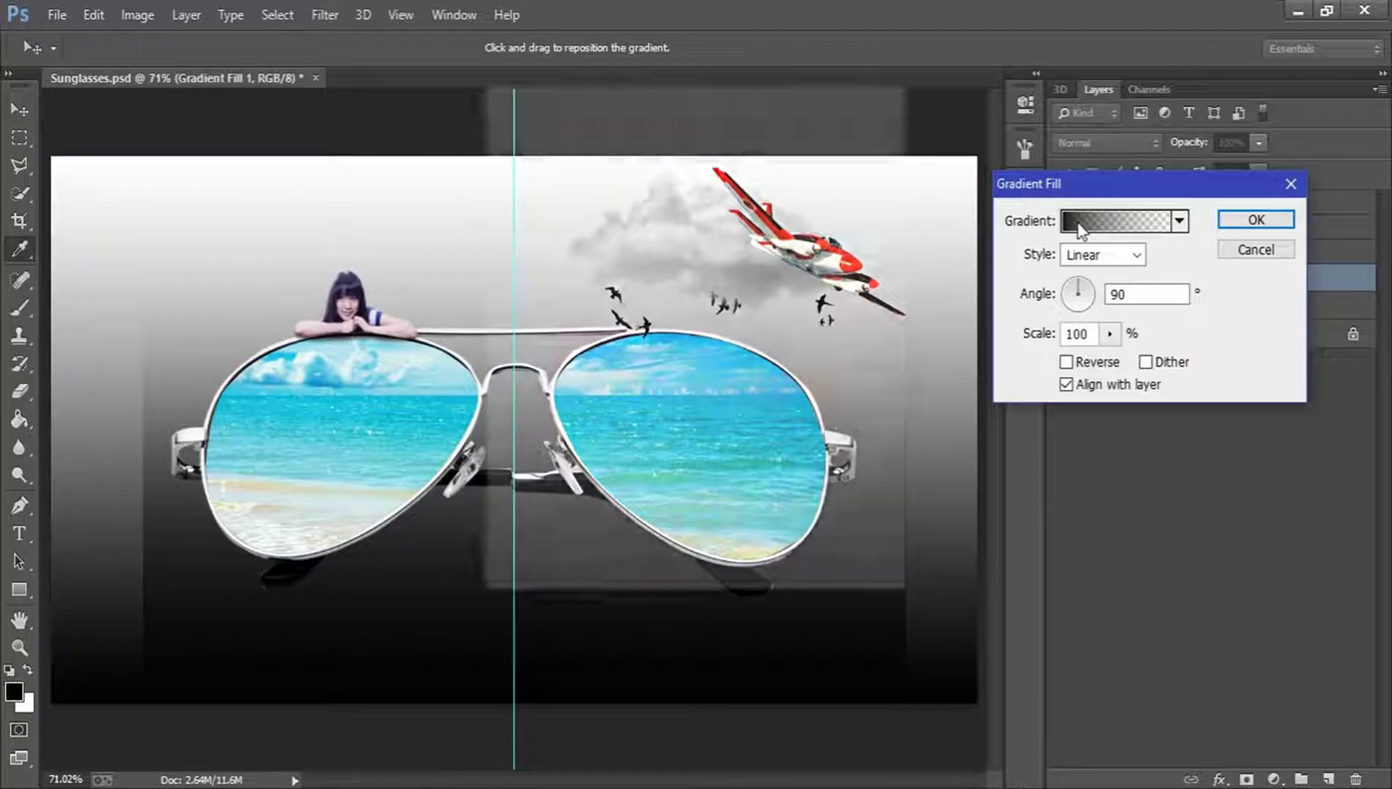
pyautogui.click(1084, 220)
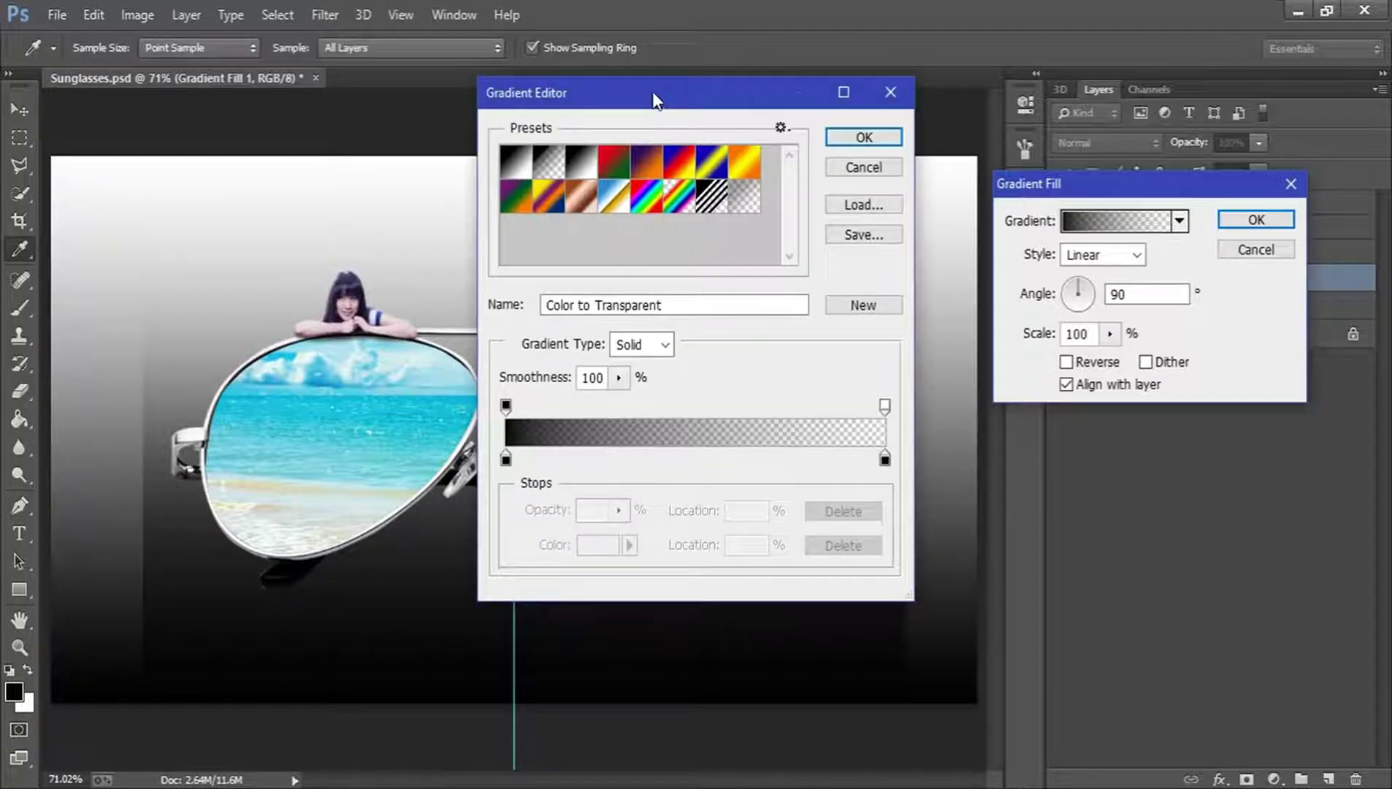
pyautogui.moveTo(652, 91)
pyautogui.mouseDown()
pyautogui.moveTo(1081, 75)
pyautogui.moveTo(1148, 59)
pyautogui.mouseUp()
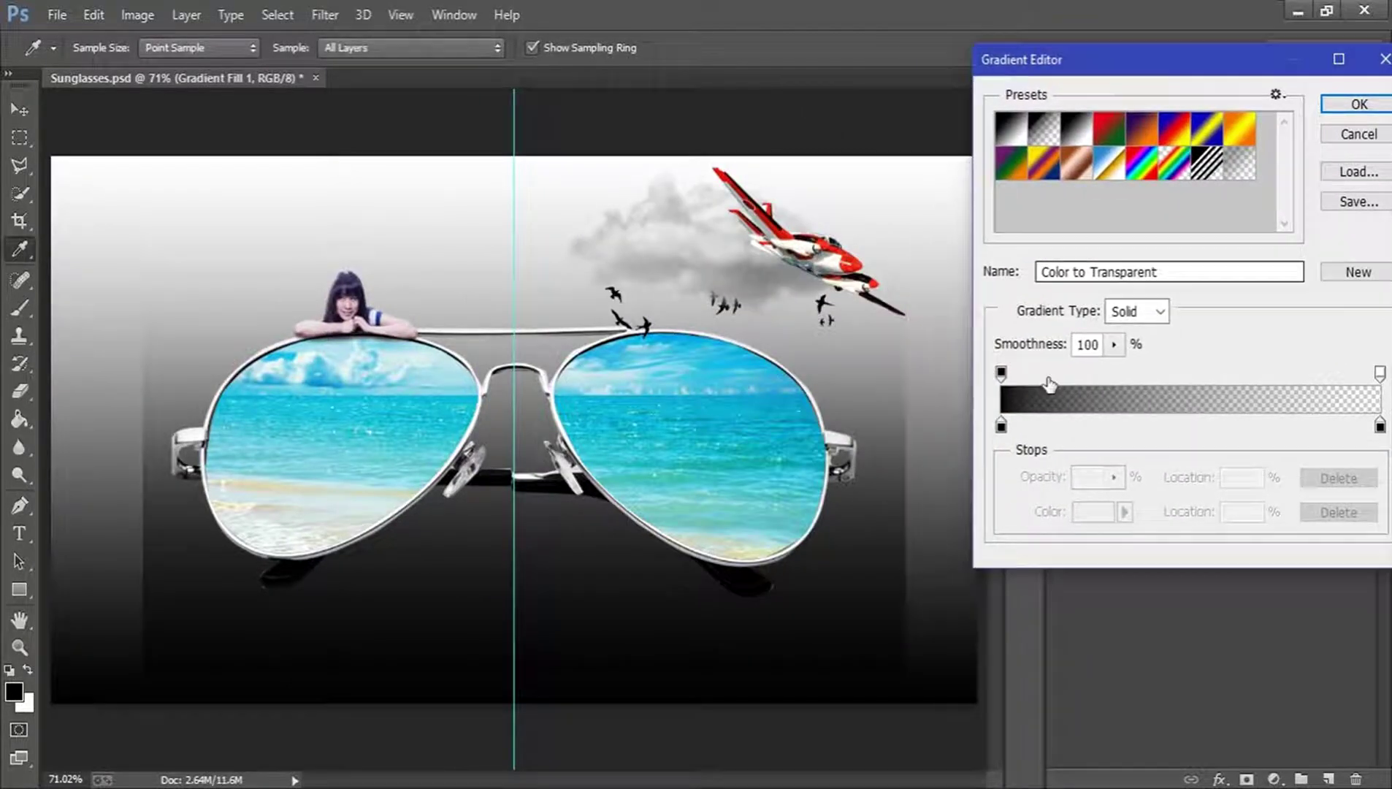
# Set the gradient's starting colour stop to cyan 0cbad9 sampled from the sea in the left lens, copying its hex code
pyautogui.click(1002, 426)
pyautogui.click(1093, 512)
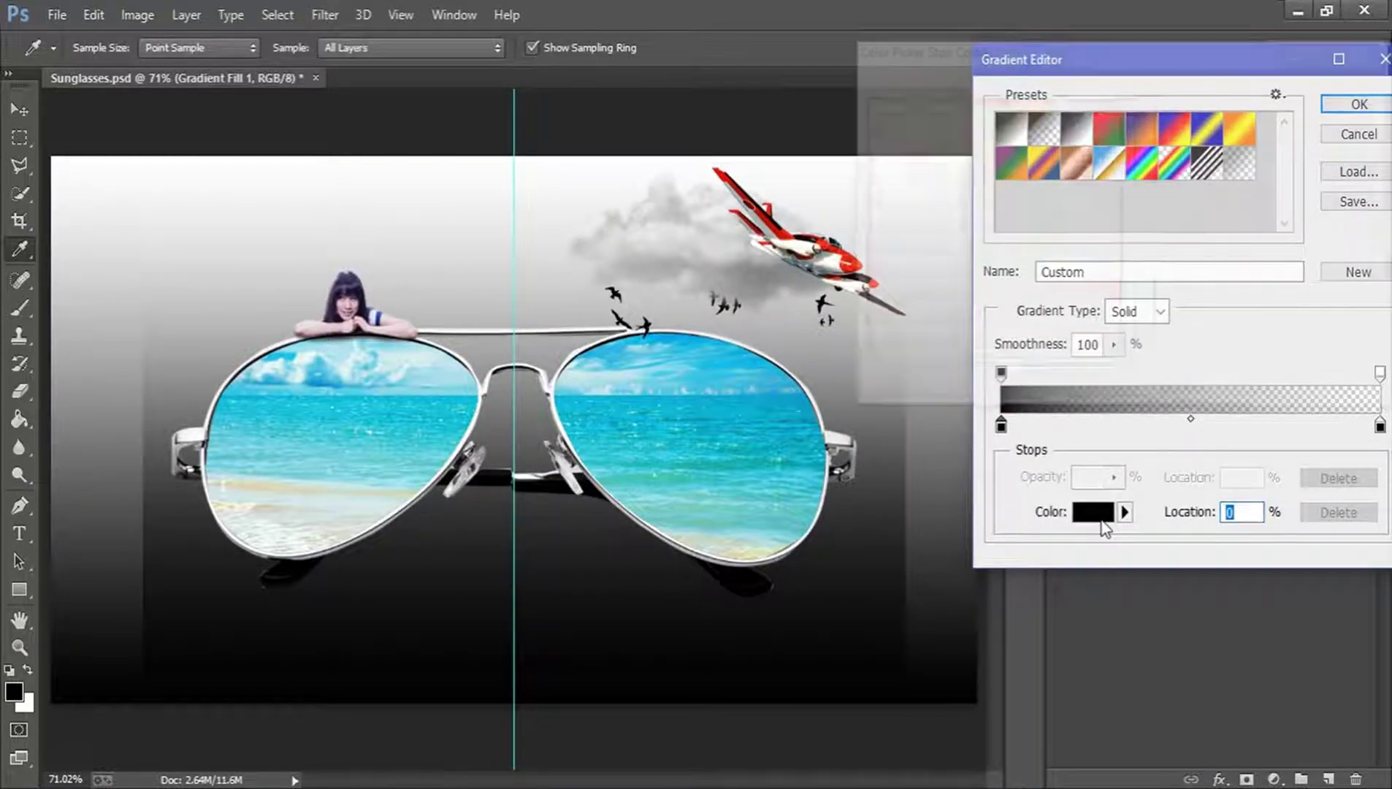
pyautogui.click(424, 398)
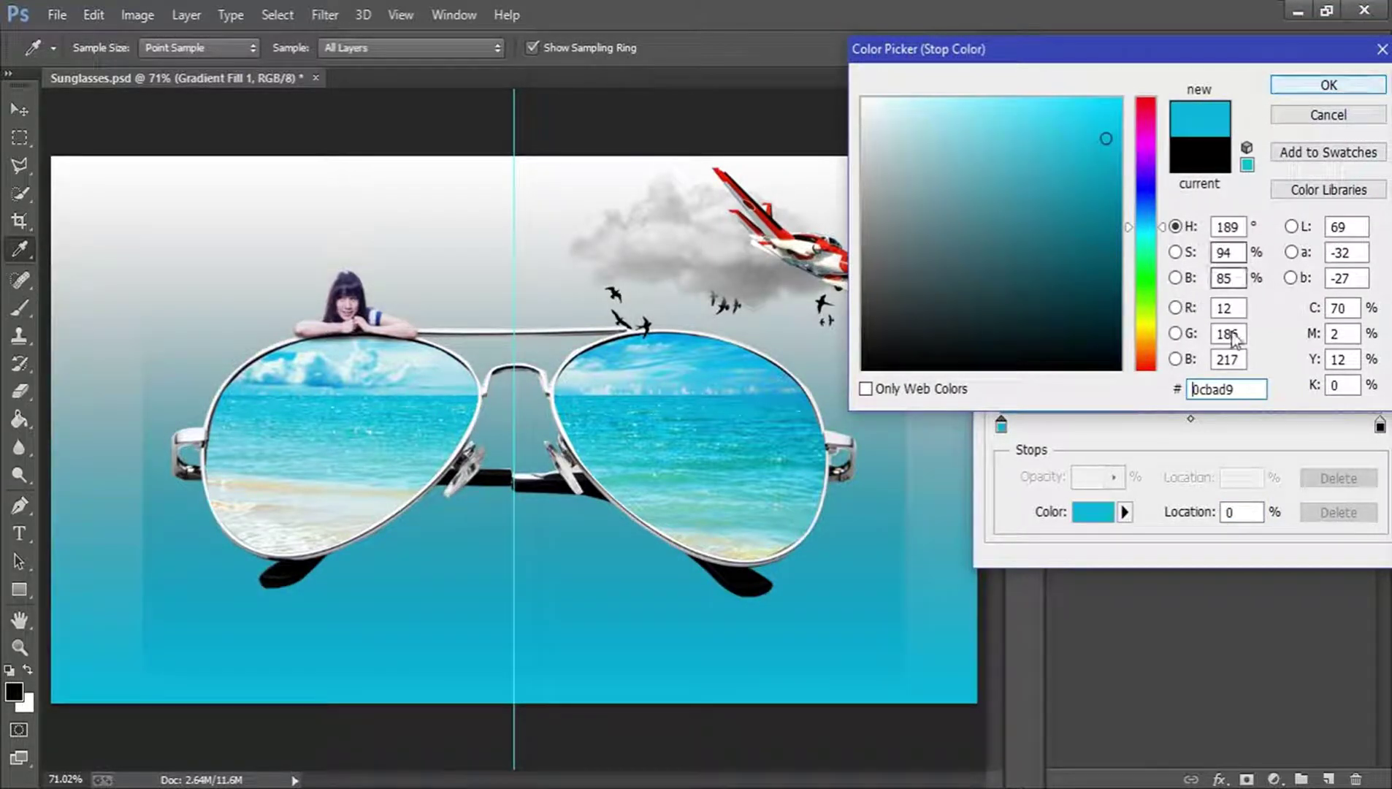
pyautogui.doubleClick(1231, 389)
pyautogui.rightClick(1256, 390)
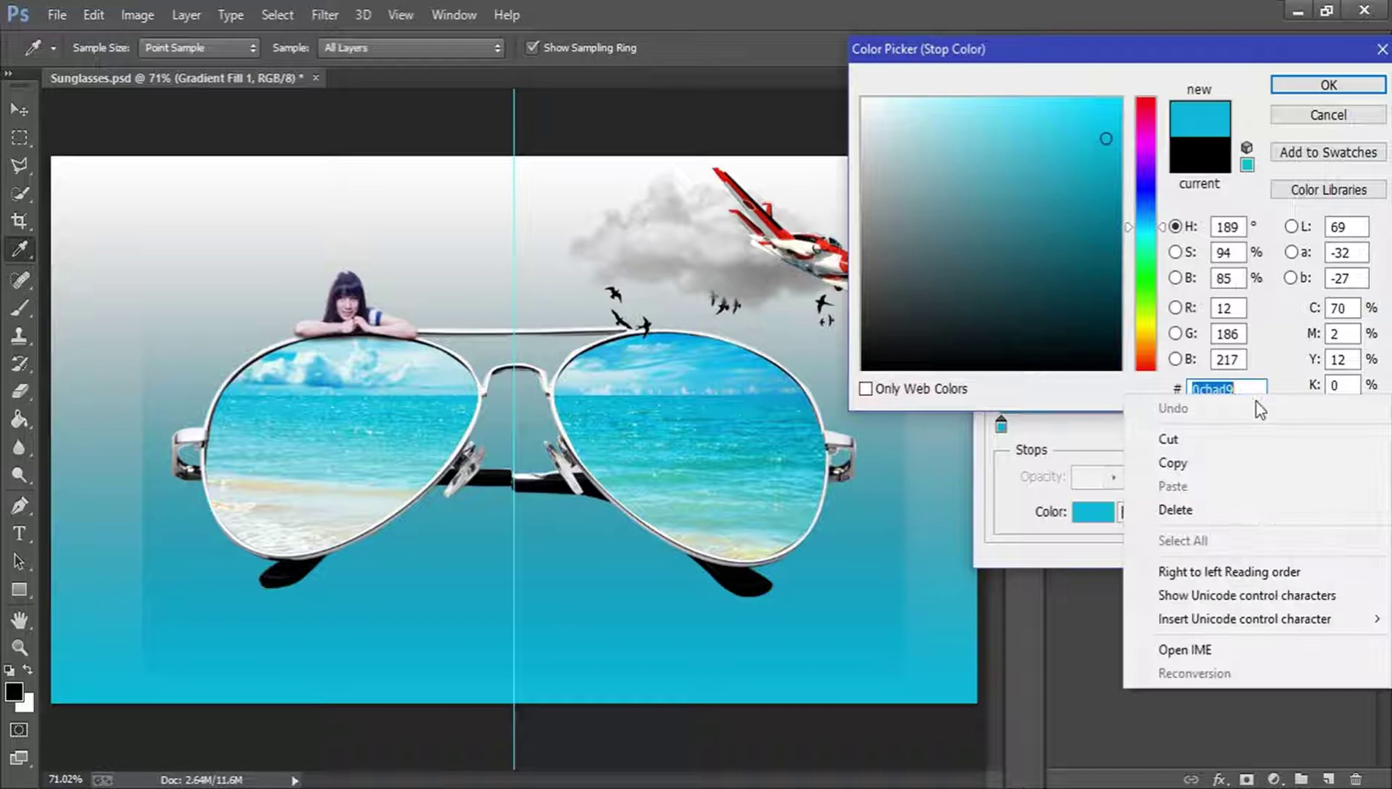
pyautogui.click(1227, 463)
pyautogui.click(1329, 84)
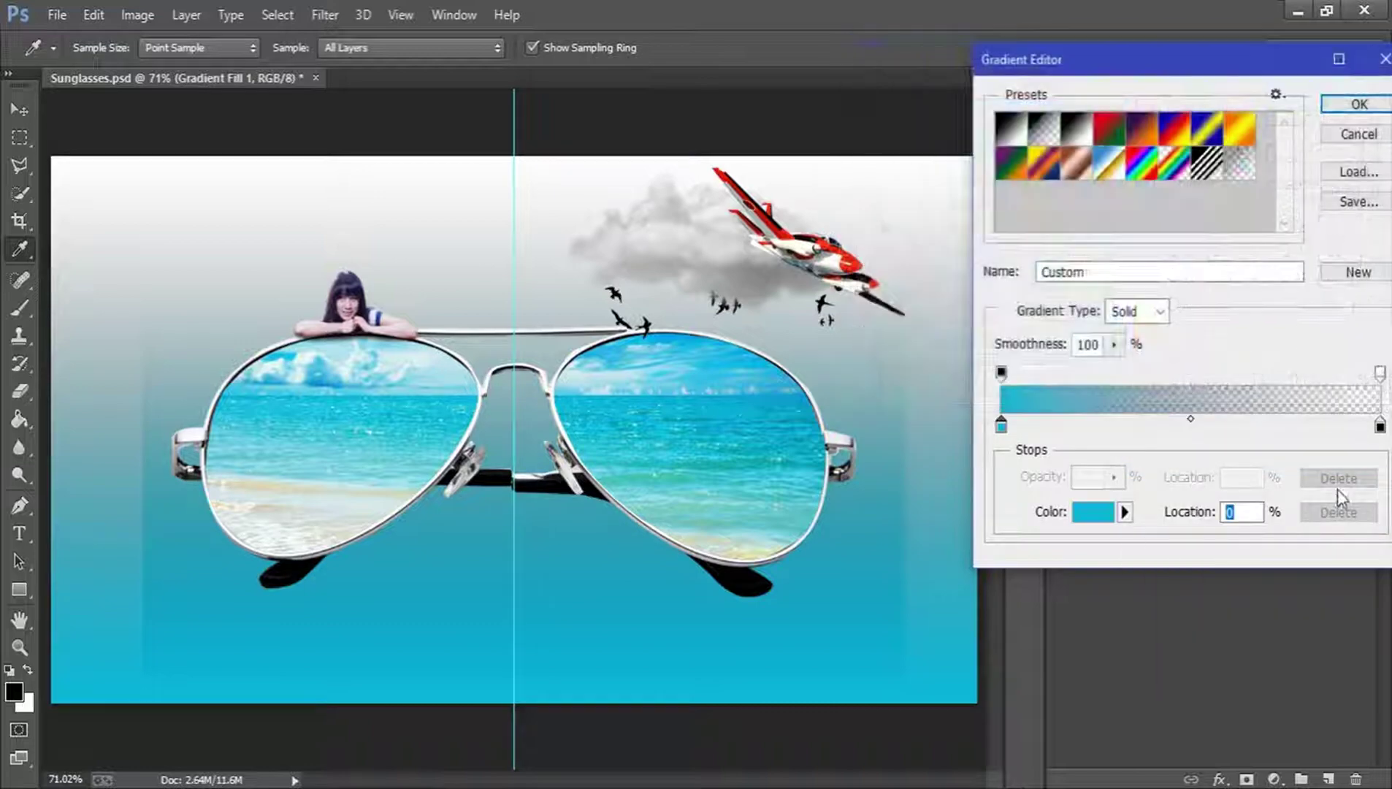
# Paste the copied cyan 0cbad9 into the end colour stop at 100%, darken it to a deep teal, and accept the edited gradient
pyautogui.click(1379, 426)
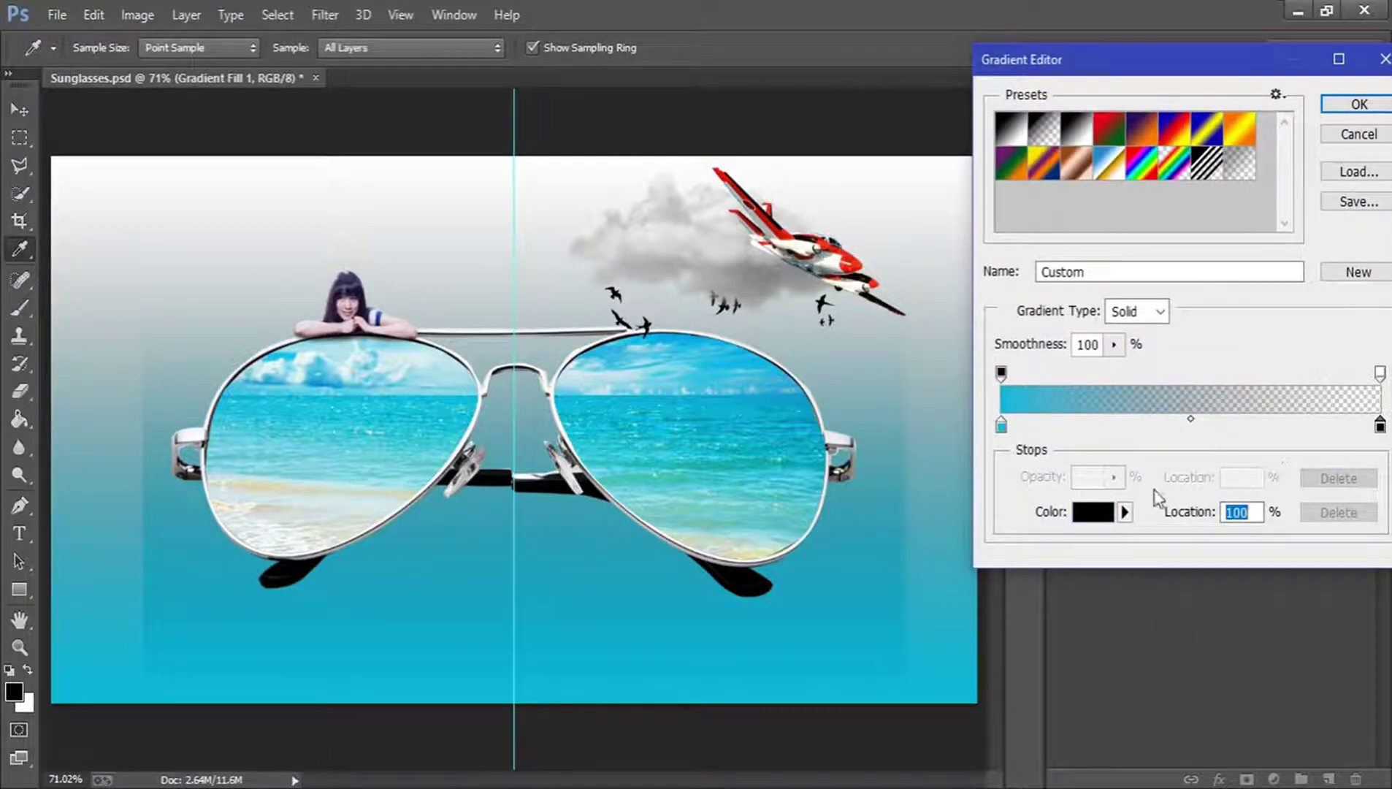
pyautogui.click(1090, 514)
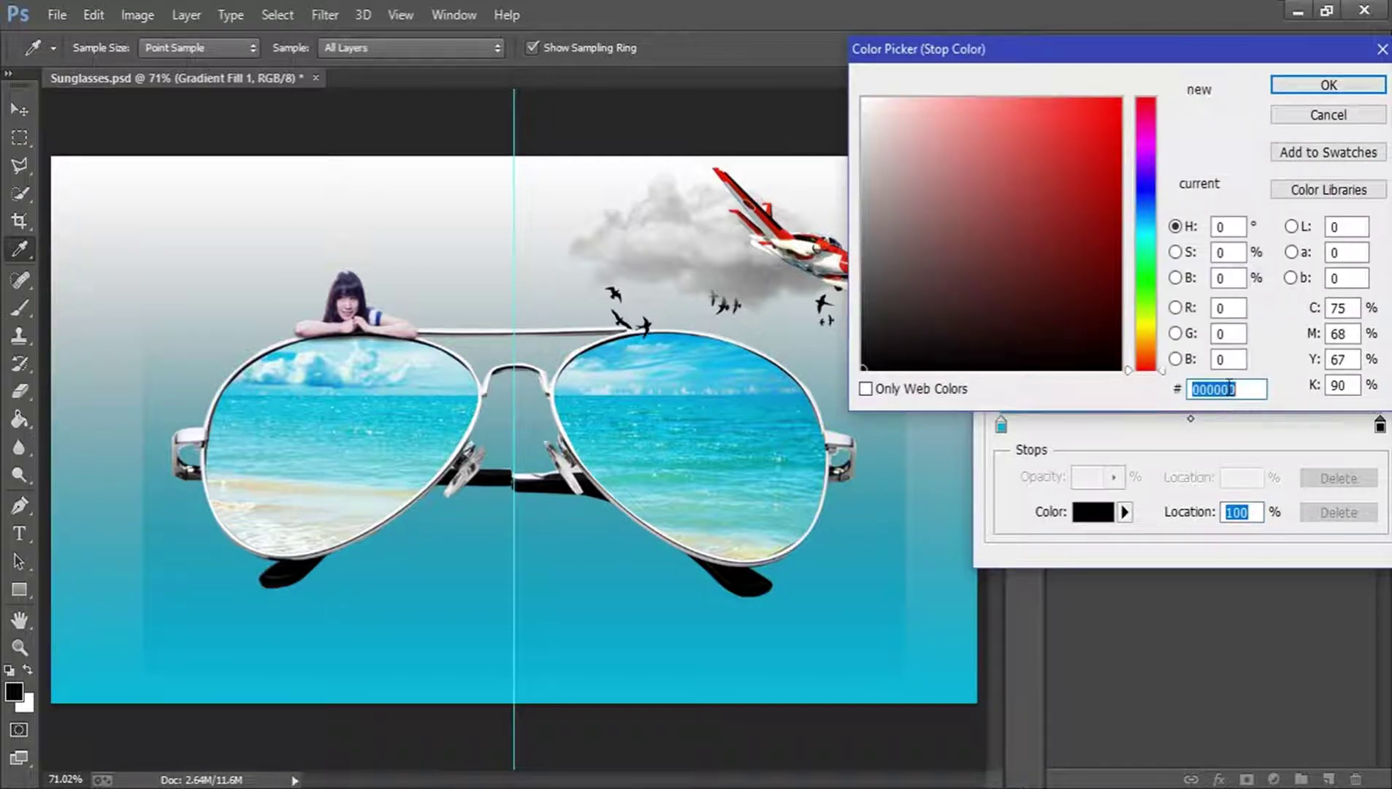
pyautogui.rightClick(1223, 385)
pyautogui.click(1187, 475)
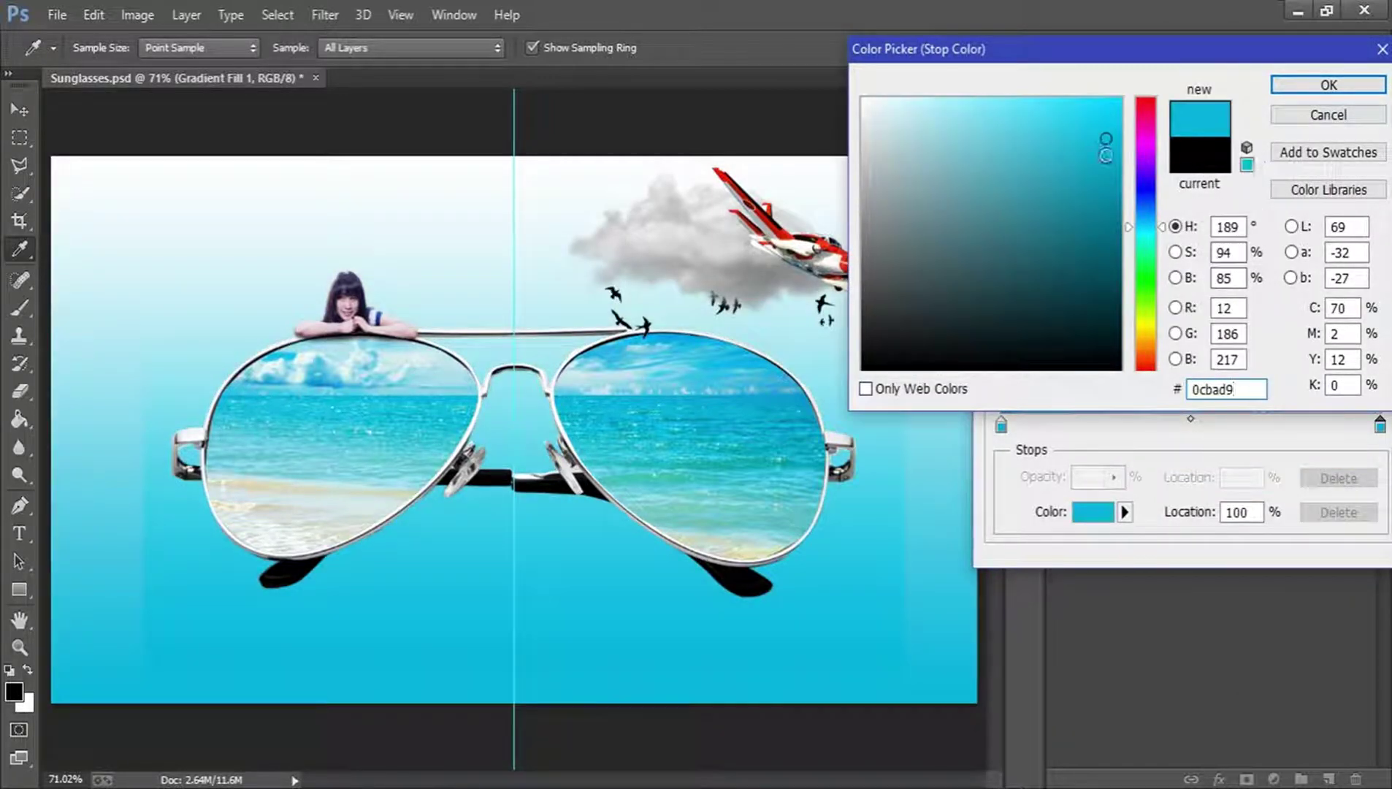
pyautogui.click(1108, 192)
pyautogui.click(1107, 181)
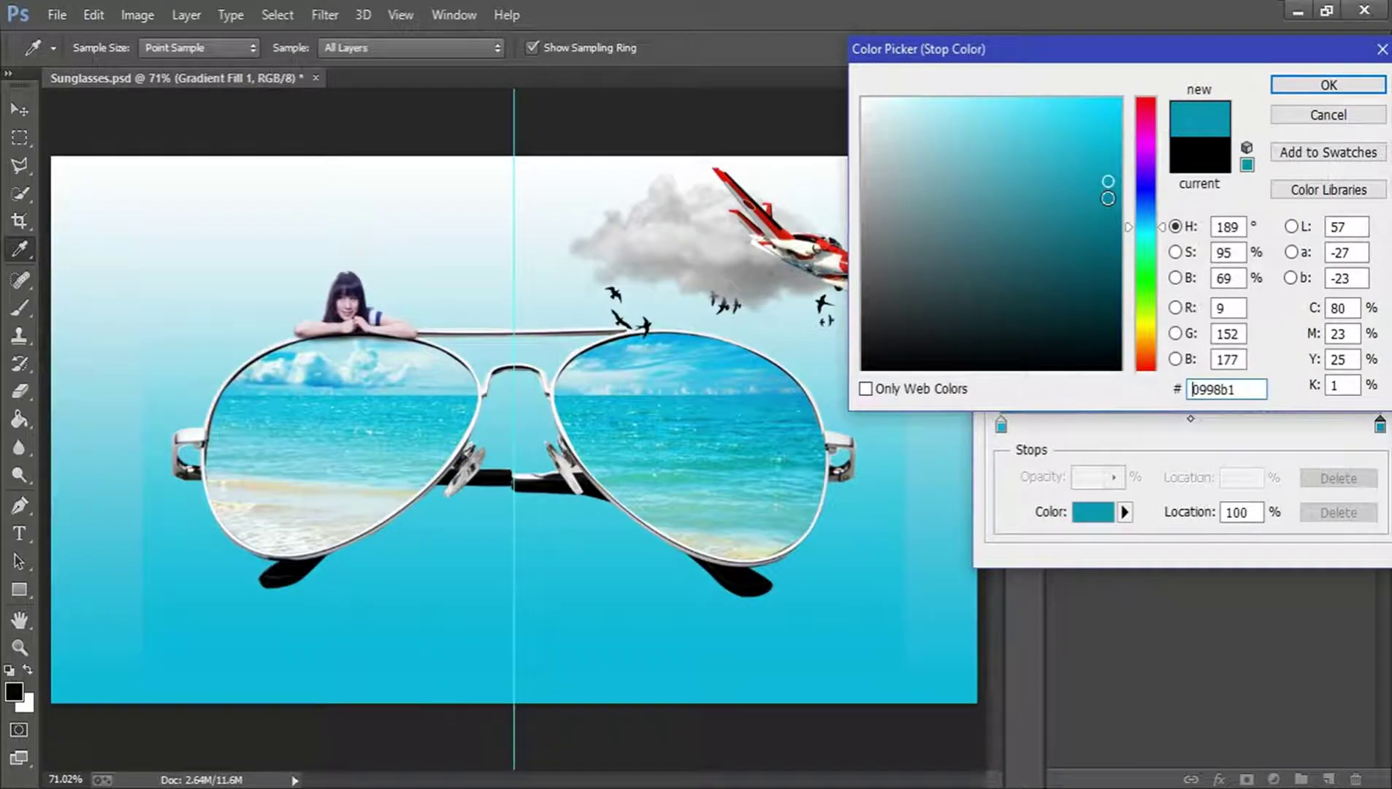
pyautogui.click(1108, 222)
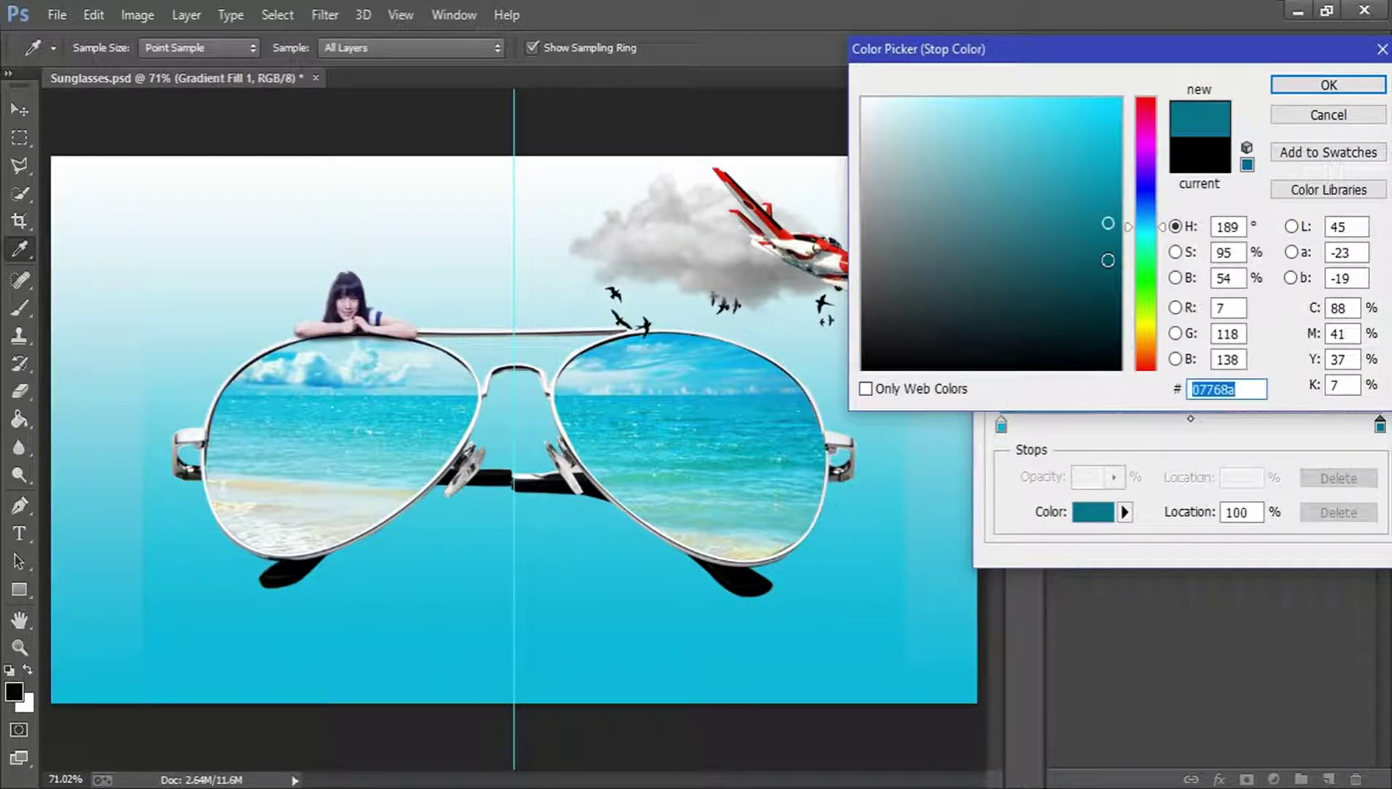
pyautogui.click(1107, 260)
pyautogui.click(1327, 86)
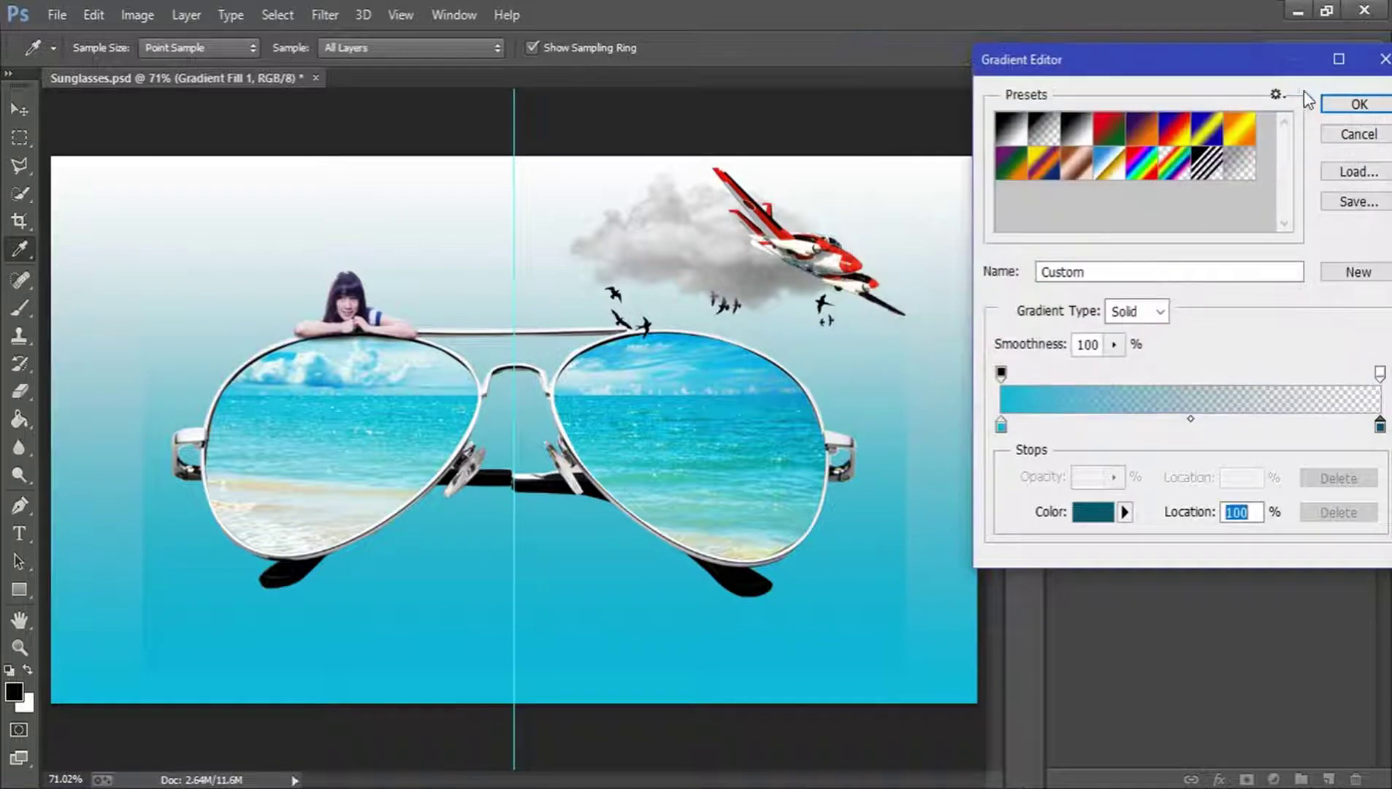
pyautogui.click(1351, 105)
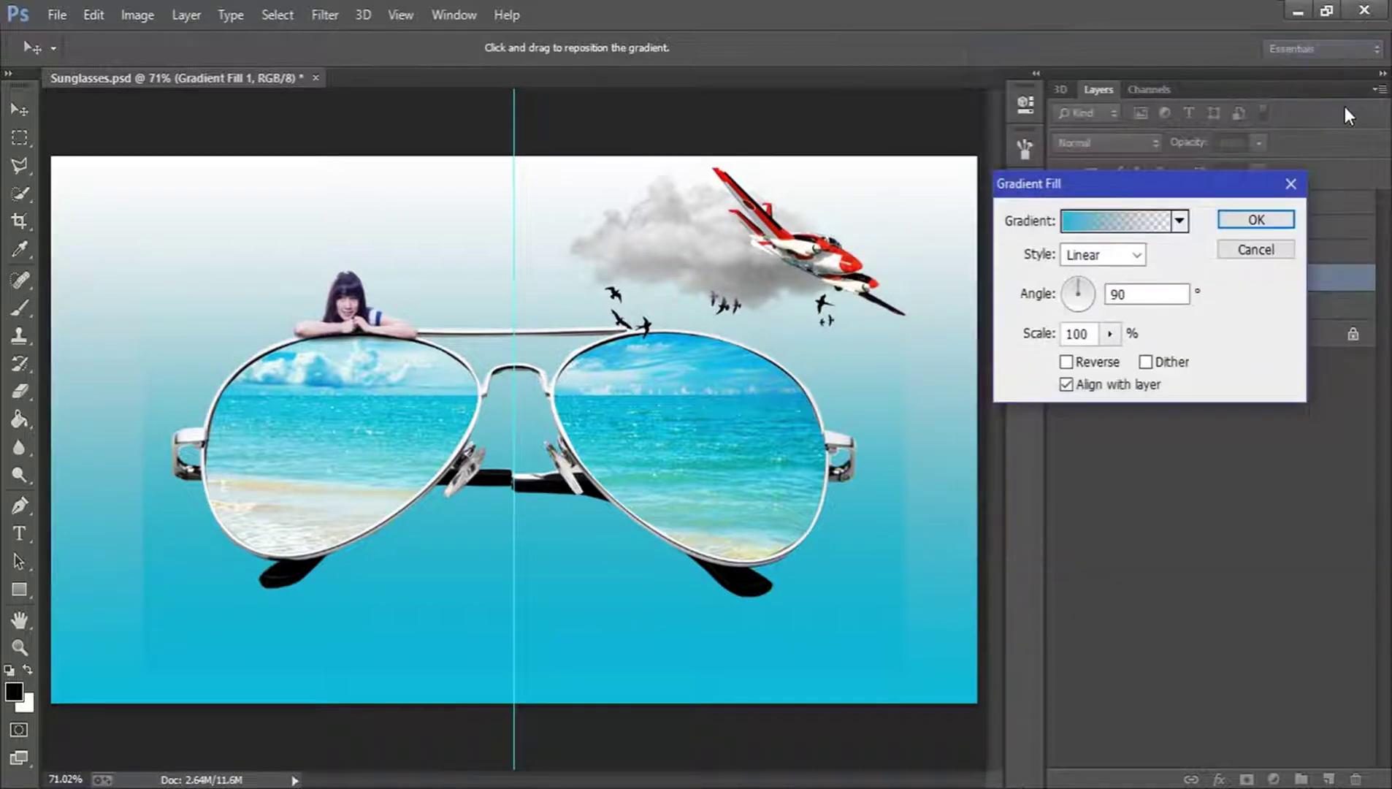
# Compare the reversed and normal gradient directions, and apply the linear 90° fill with Reverse off
pyautogui.click(1066, 362)
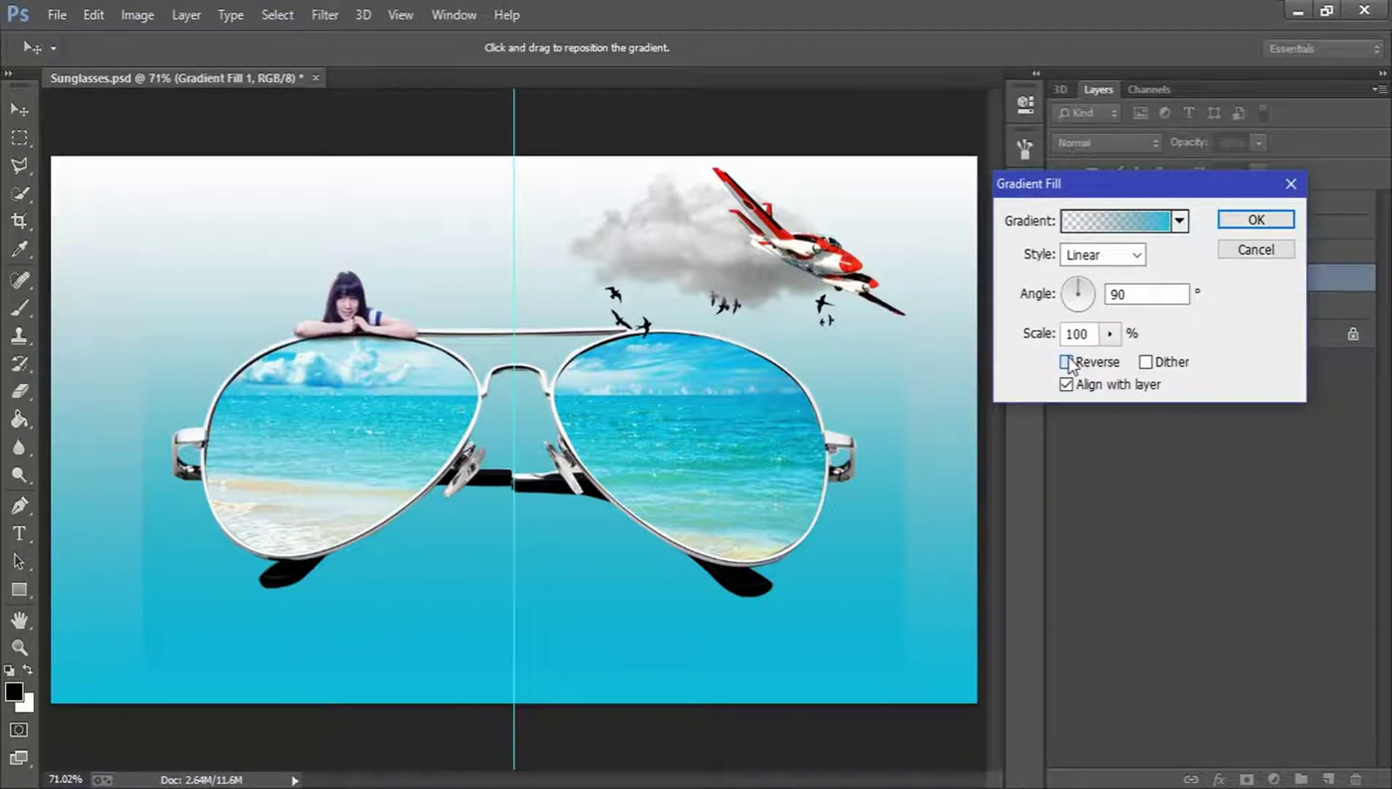
pyautogui.click(1066, 362)
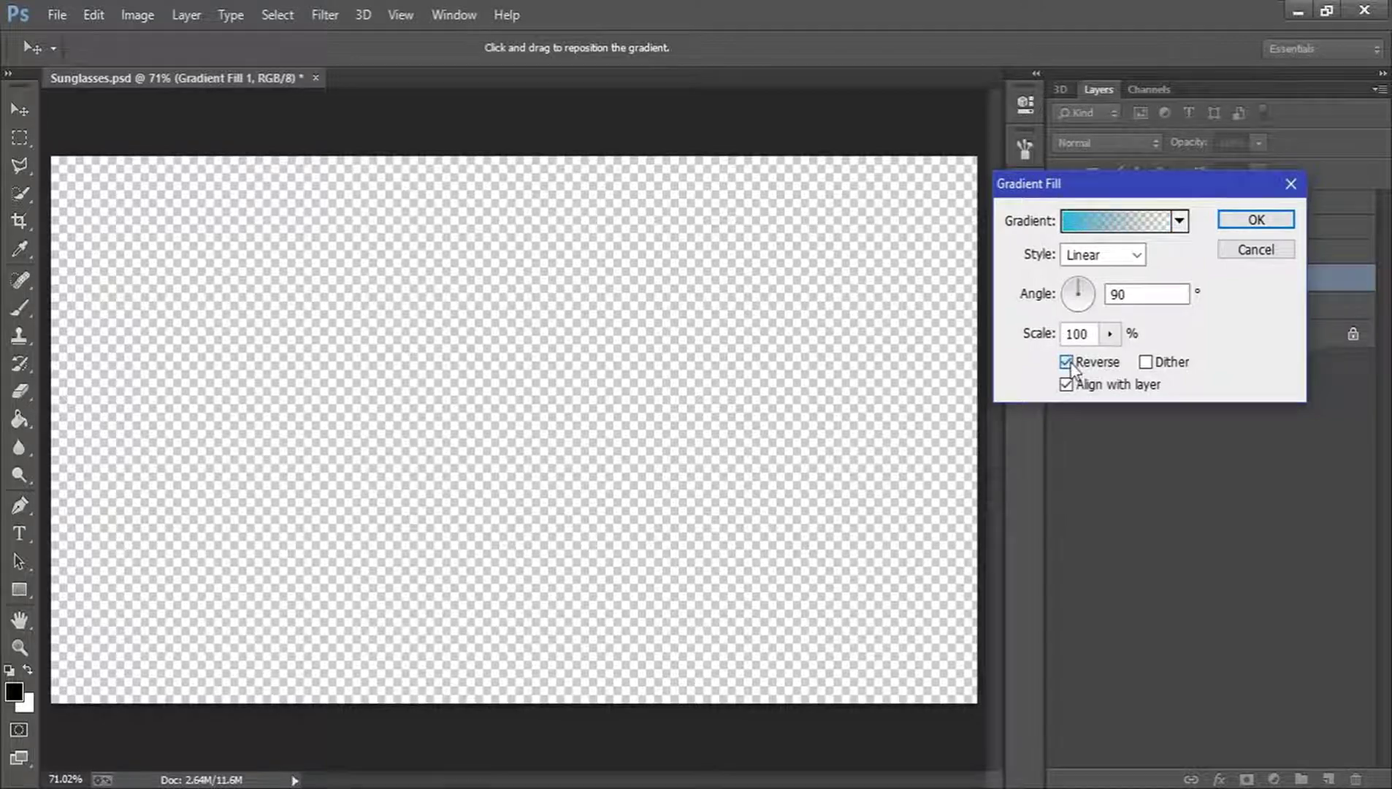
pyautogui.click(1066, 362)
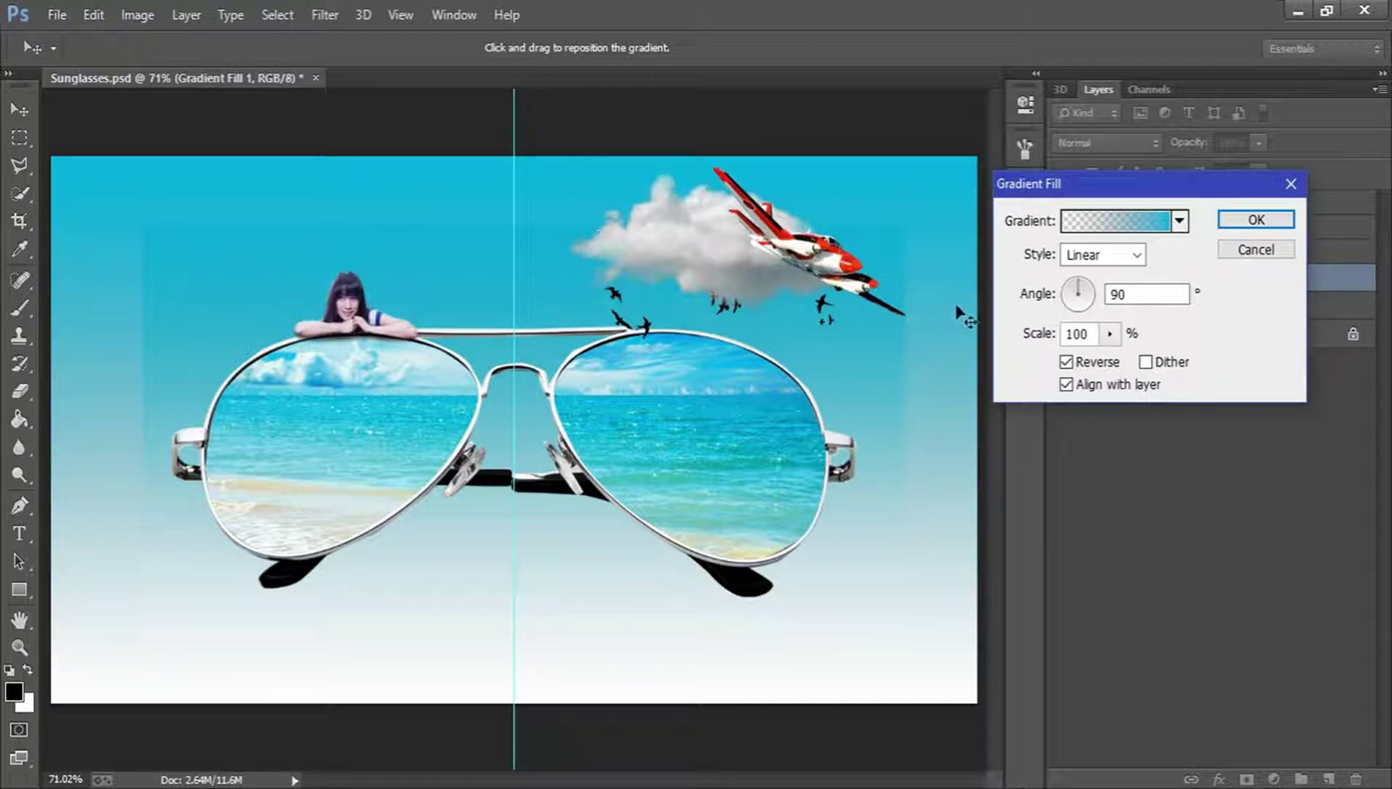
pyautogui.click(1066, 362)
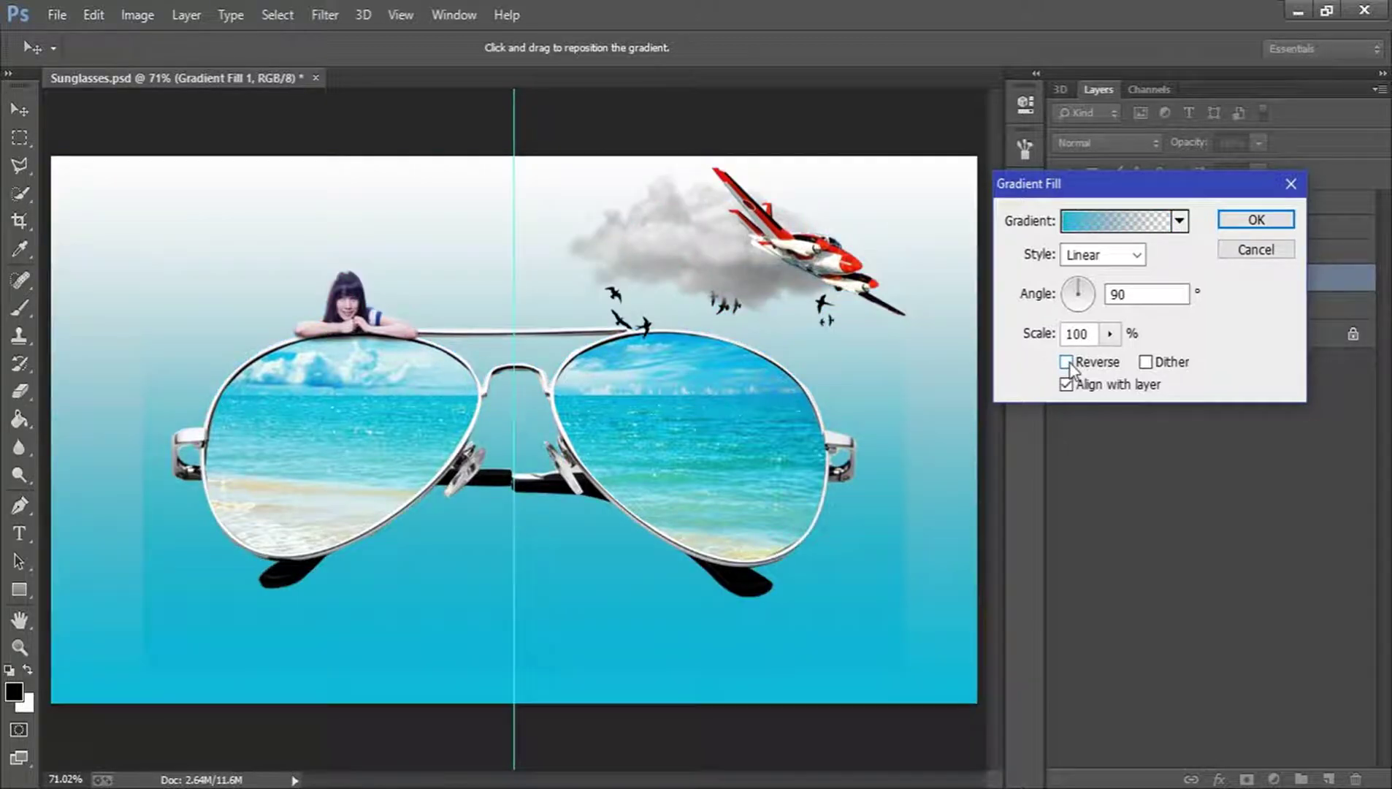
pyautogui.click(1249, 222)
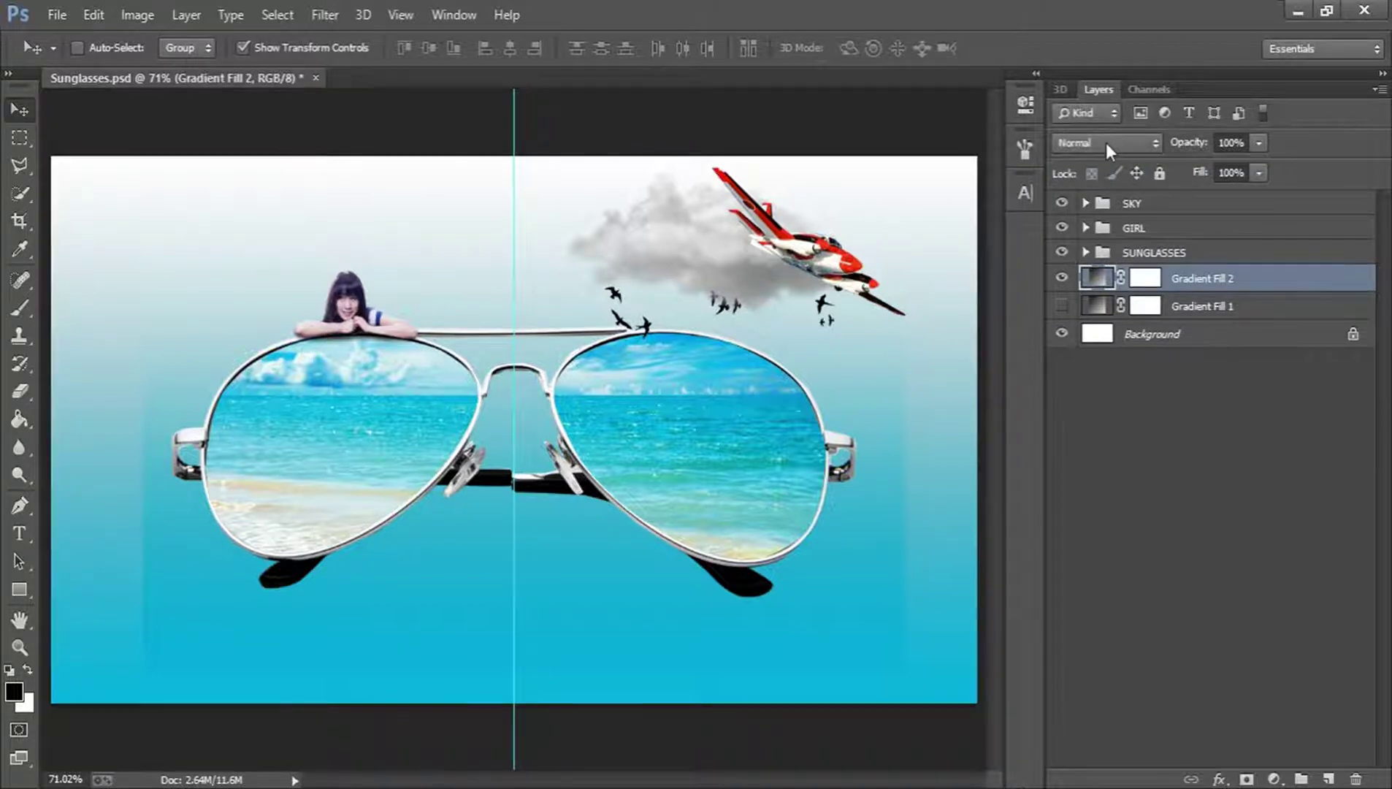
pyautogui.click(1105, 142)
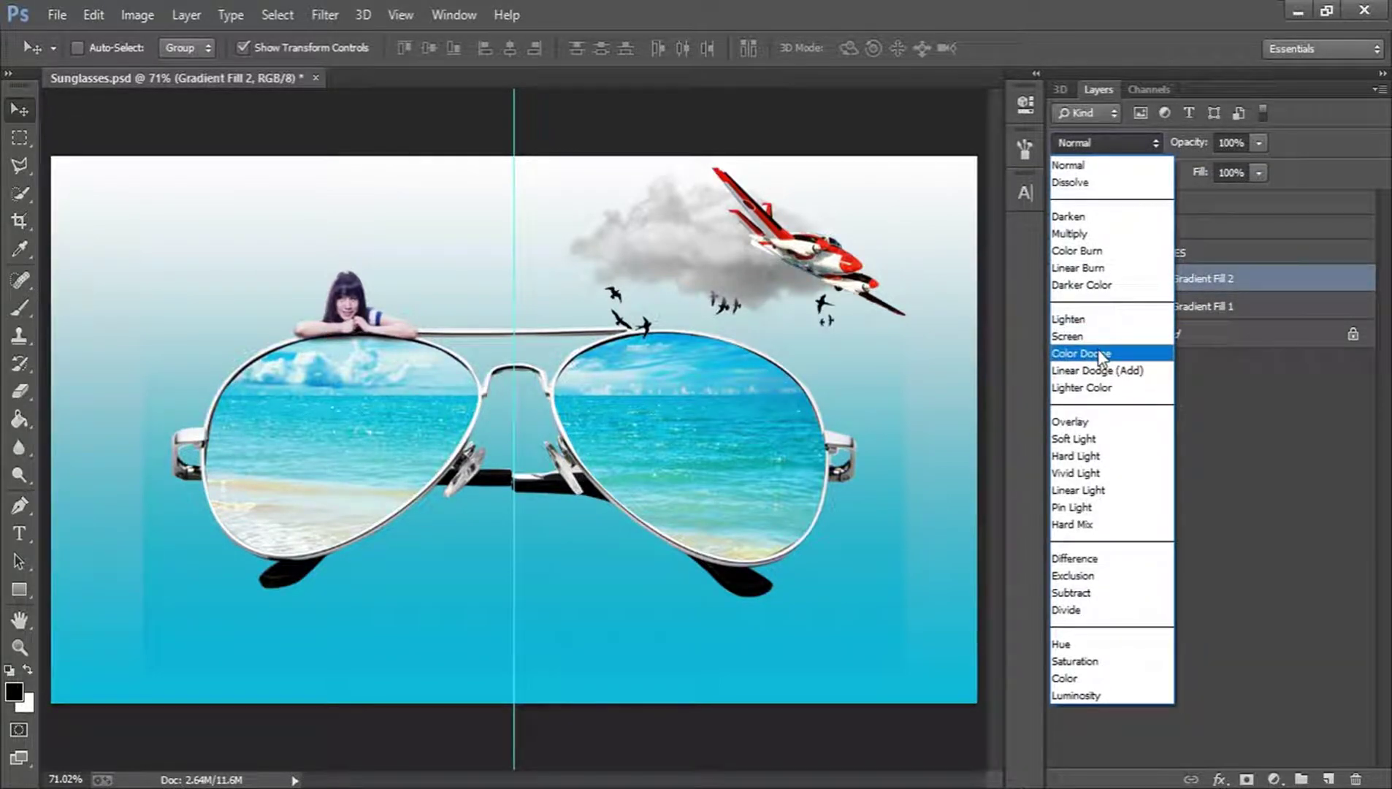
pyautogui.click(1088, 144)
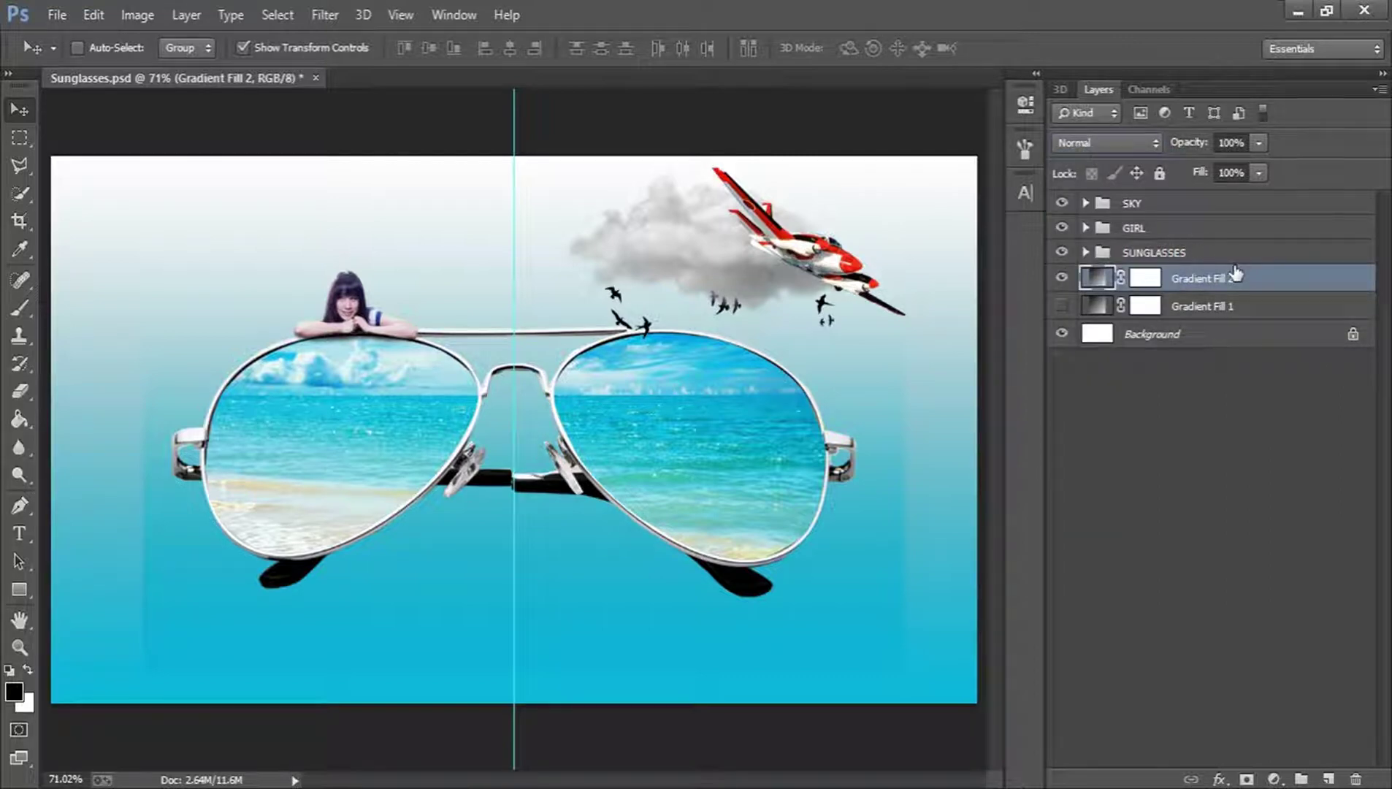
# Set the Gradient Fill 2 layer's opacity to 50% and save the document
pyautogui.click(1231, 143)
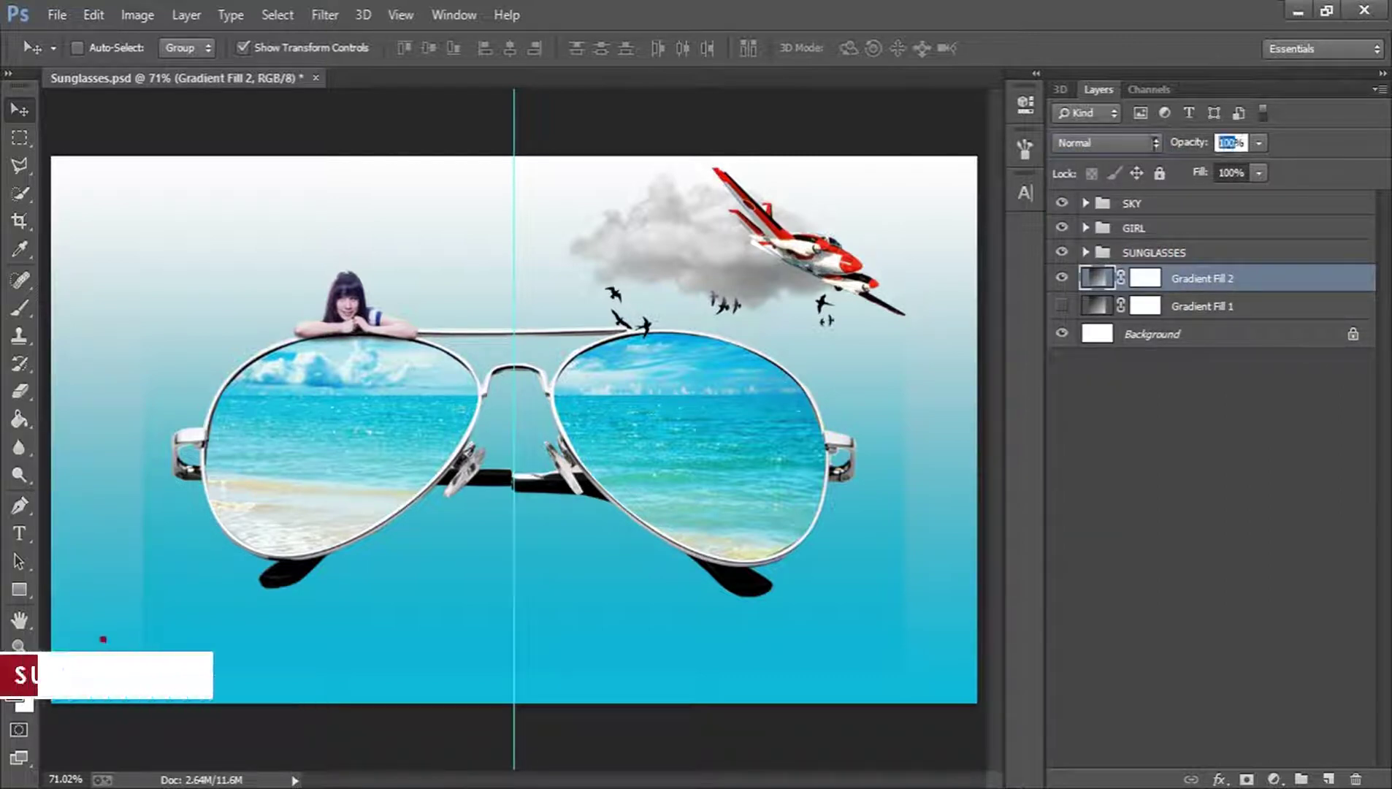
pyautogui.write('50')
pyautogui.press('Return')
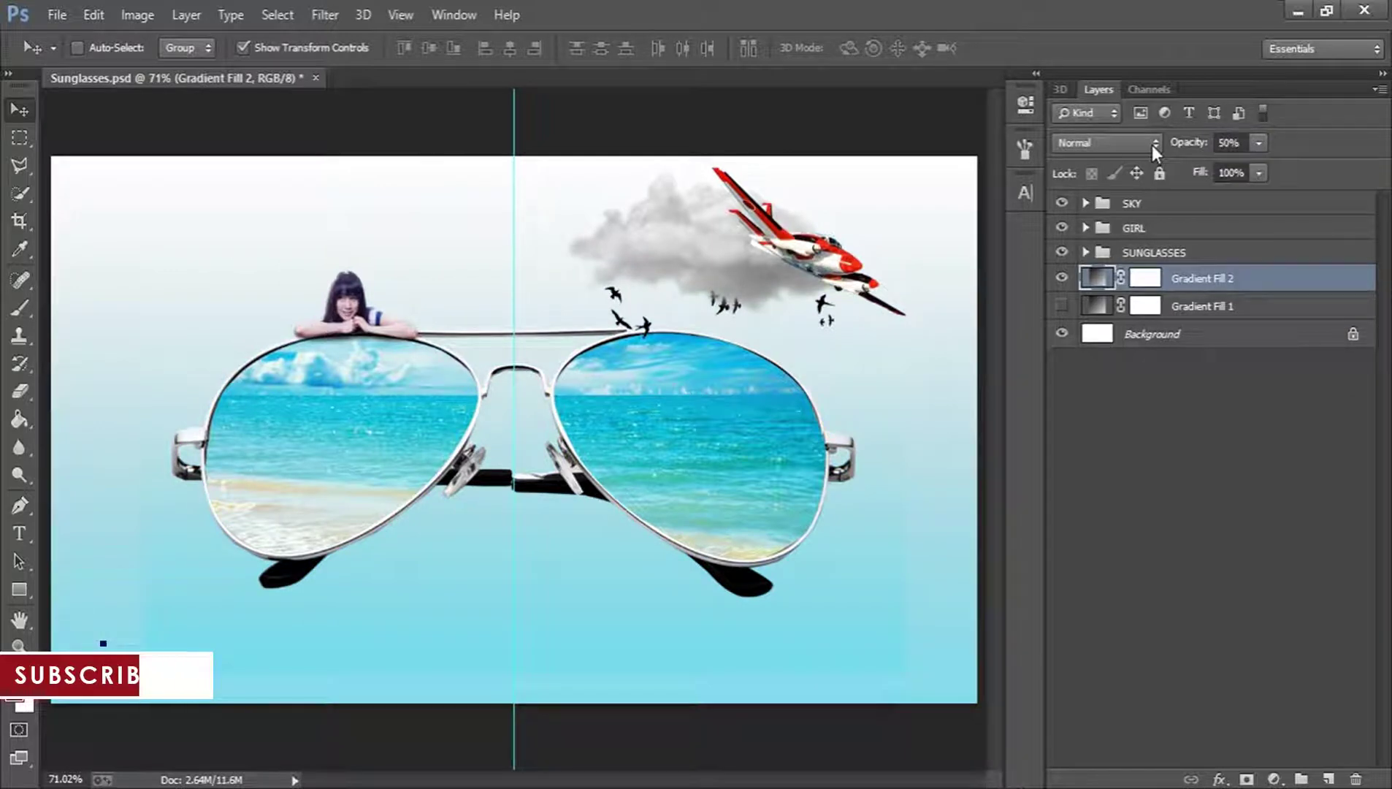
pyautogui.click(1171, 500)
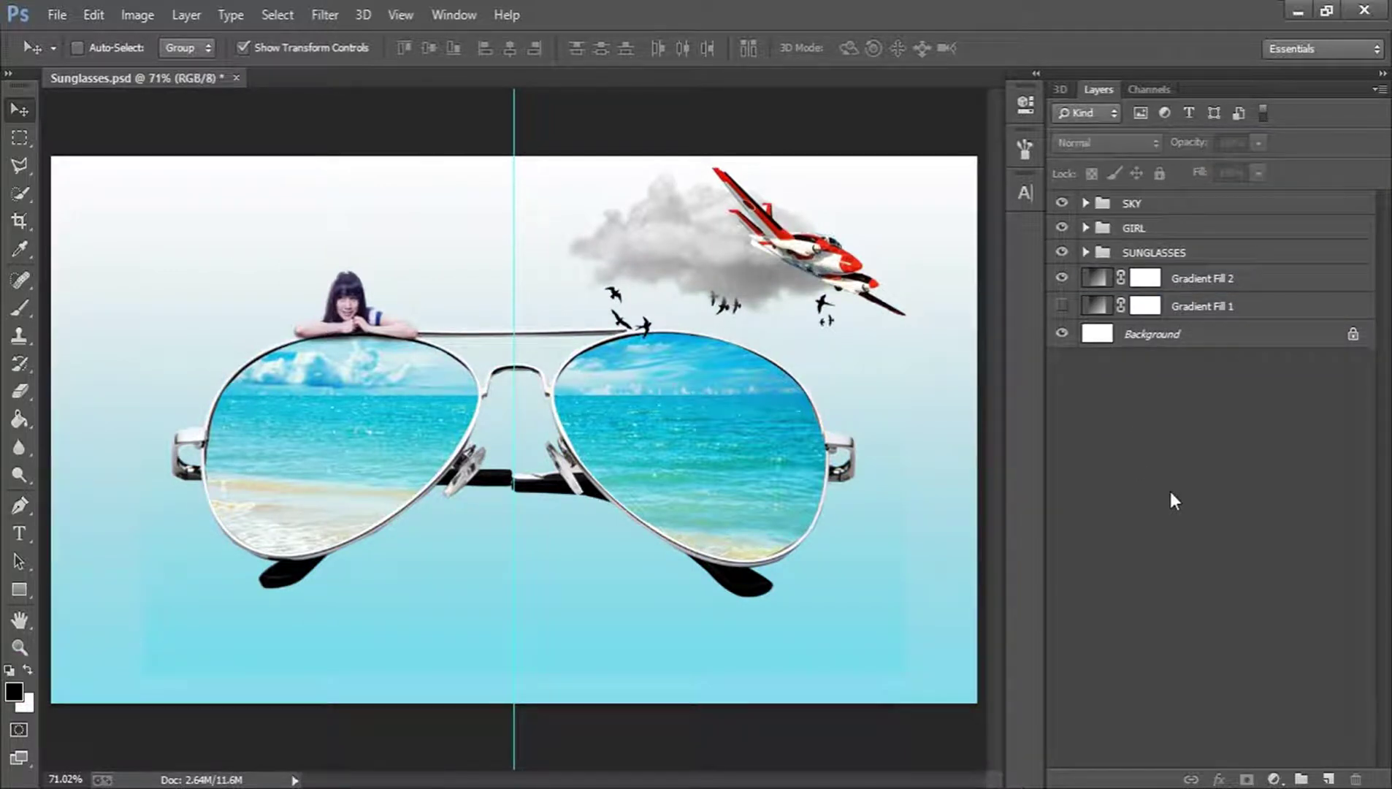
pyautogui.hotkey('ctrl', 's')
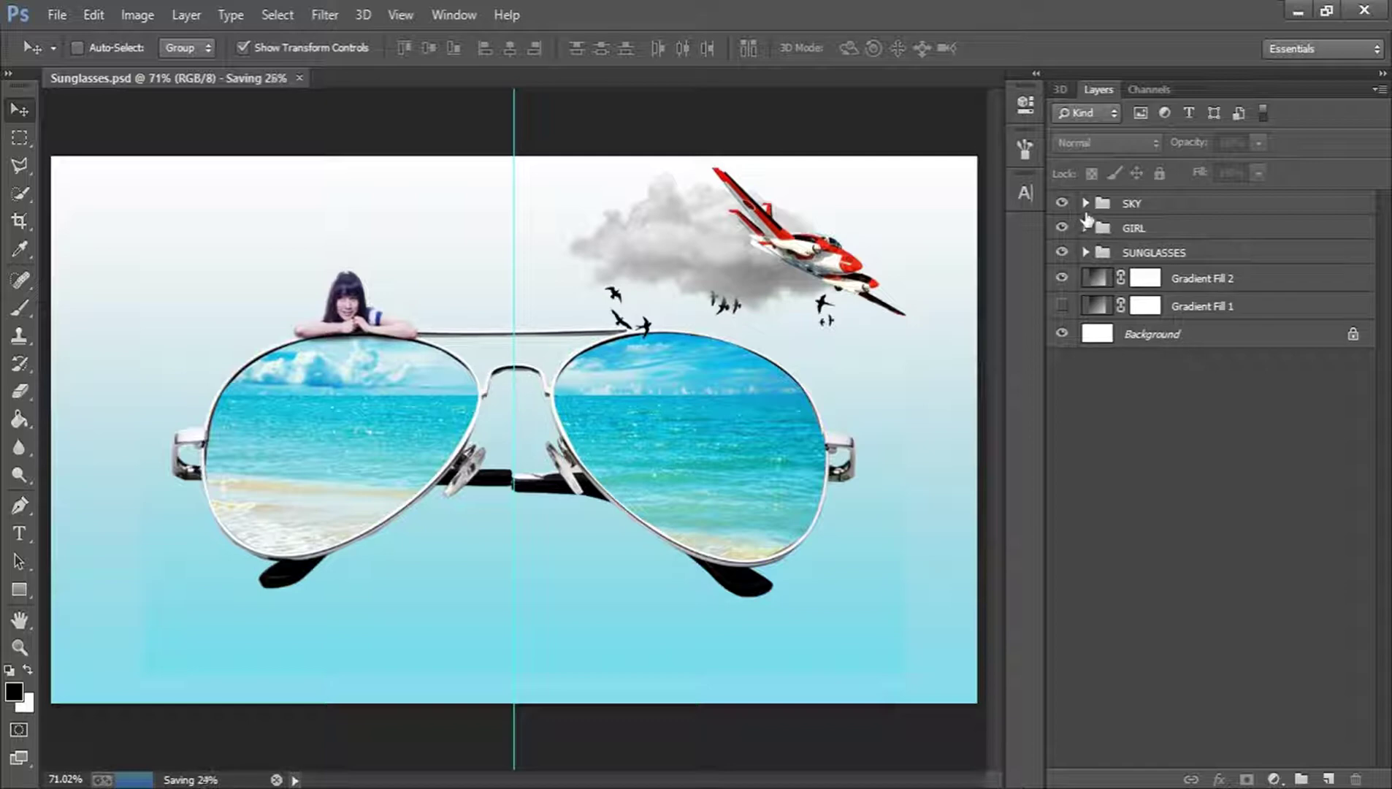
# Expand the SKY group and rename its Layer 6 as CLOUD
pyautogui.click(1086, 203)
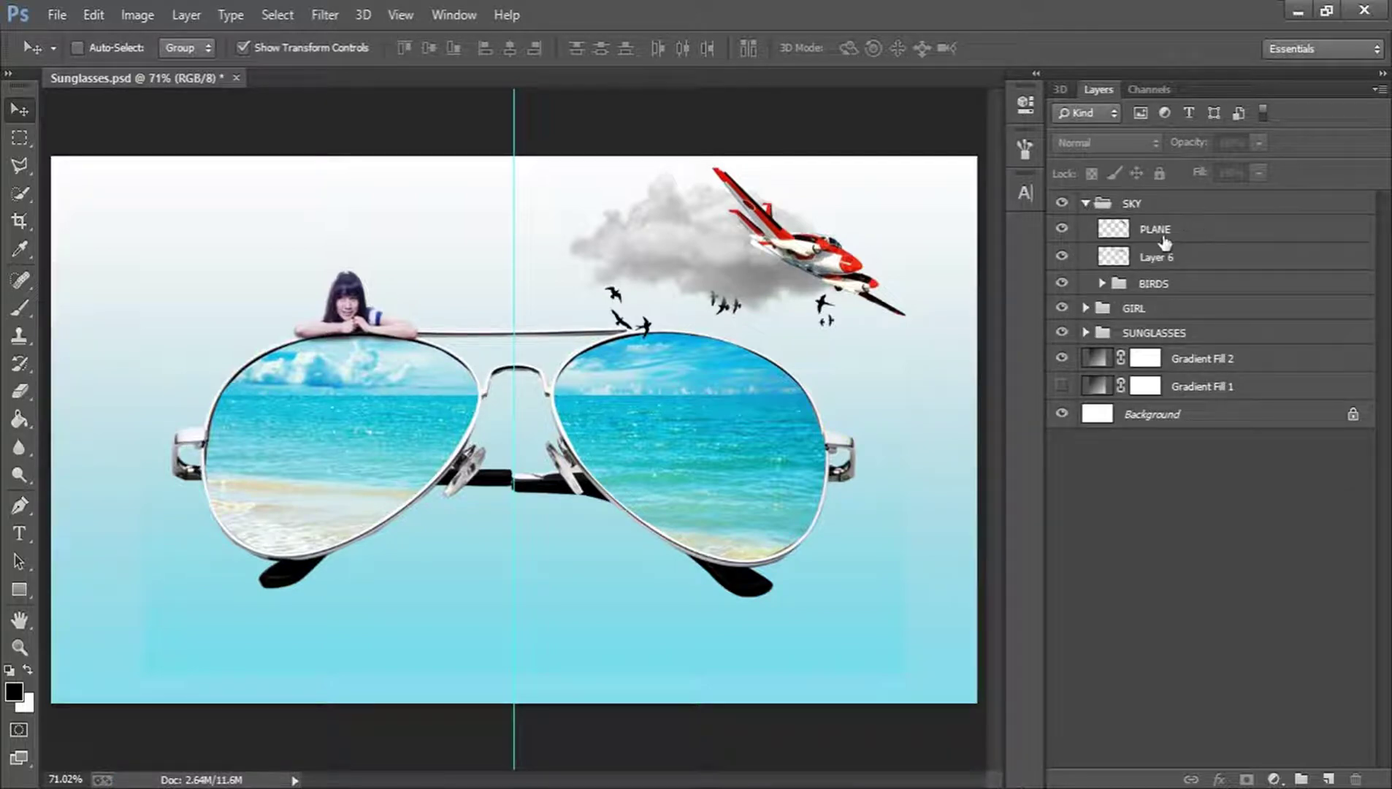
pyautogui.click(1217, 264)
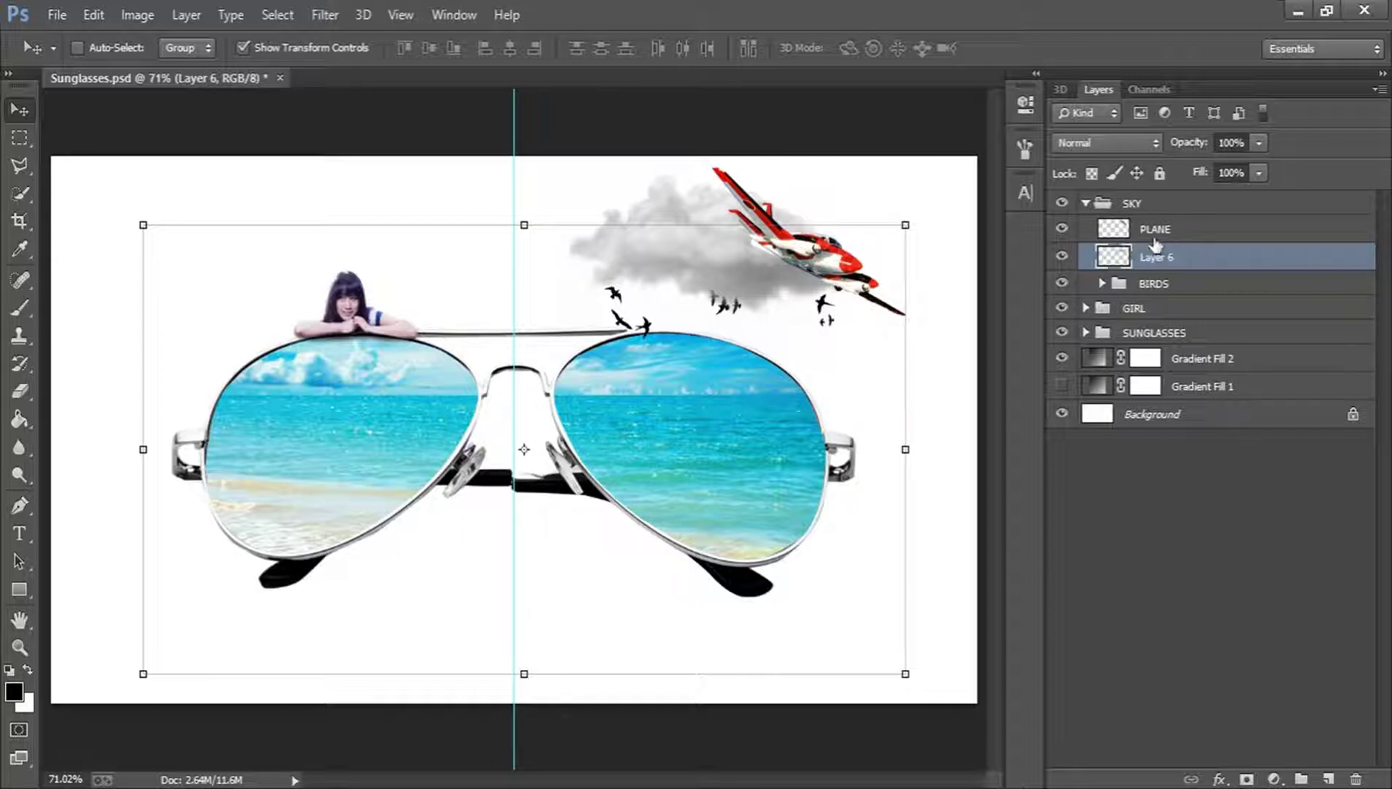
pyautogui.doubleClick(1168, 259)
pyautogui.write('CLO')
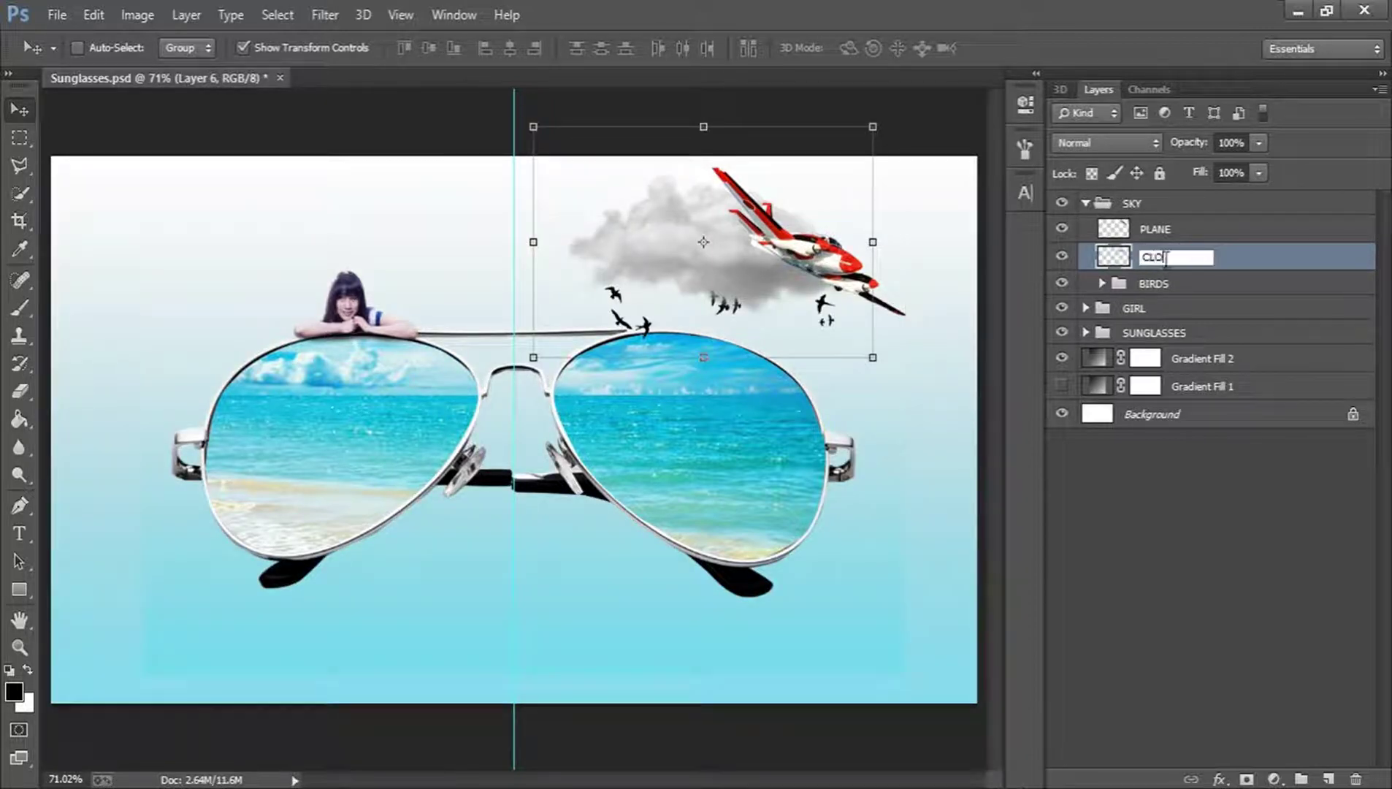
pyautogui.write('UD')
pyautogui.press('Return')
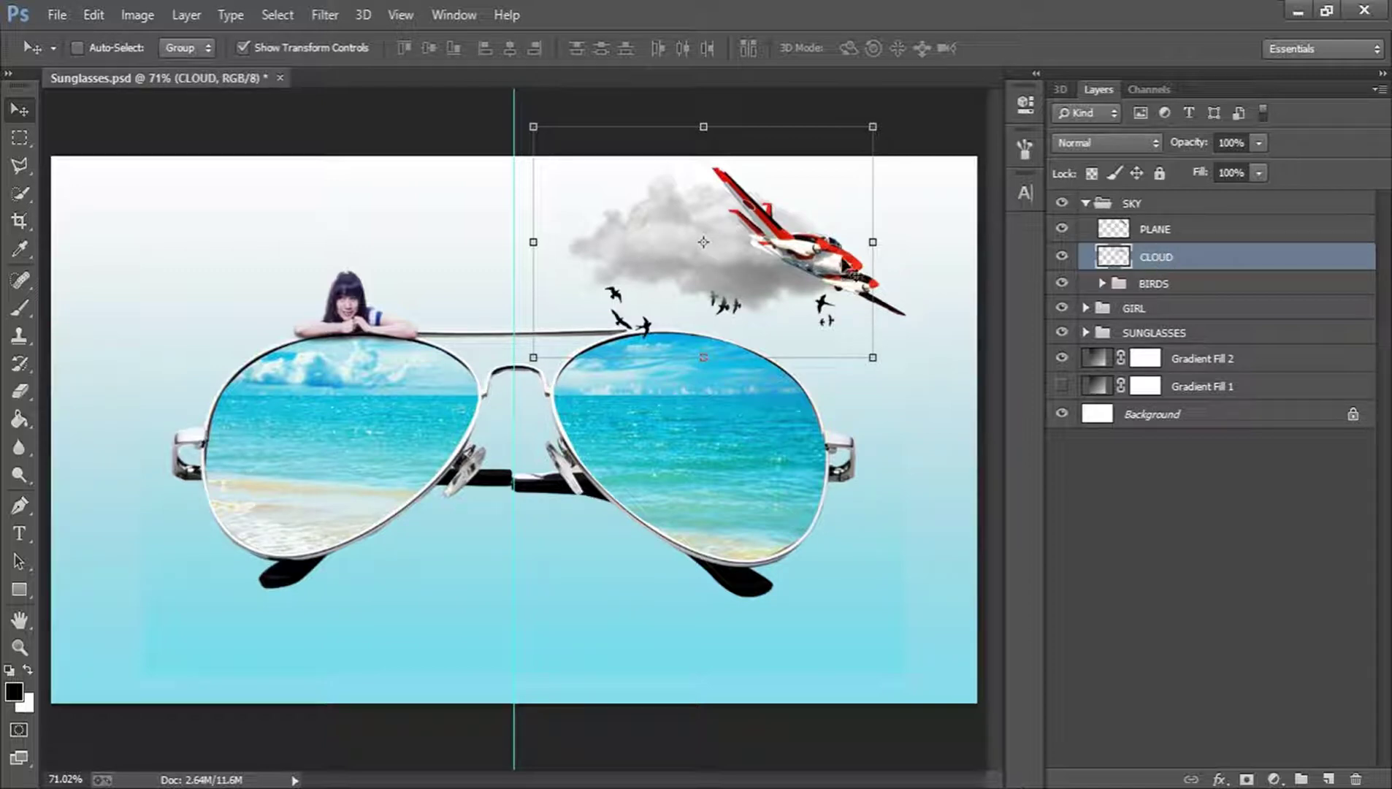
# Scale the cloud to about 69% and reposition it just left of the plane, above the birds
pyautogui.moveTo(847, 268); pyautogui.dragTo(795, 260)
pyautogui.hotkey('ctrl', 'z')
pyautogui.moveTo(873, 130); pyautogui.dragTo(818, 196)
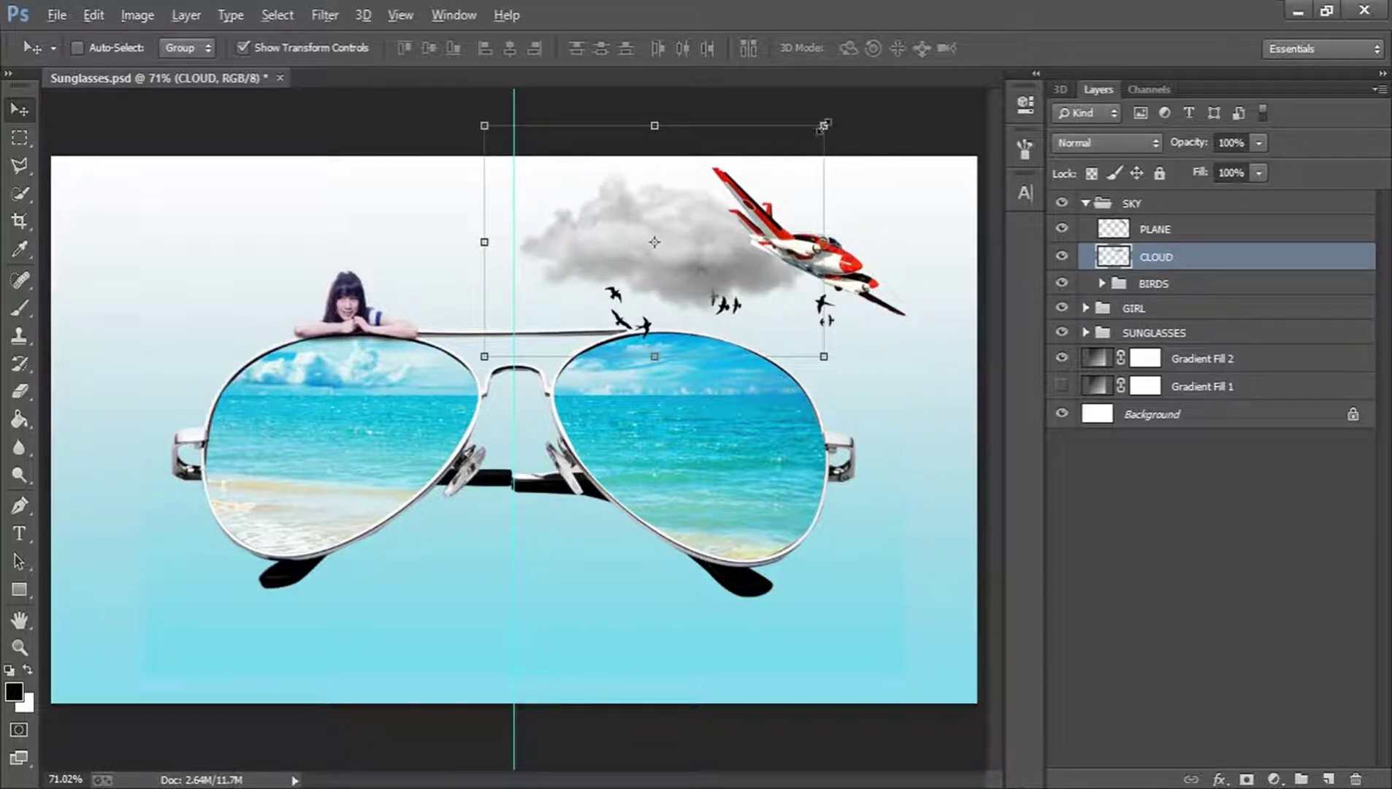
pyautogui.moveTo(824, 126); pyautogui.dragTo(759, 161)
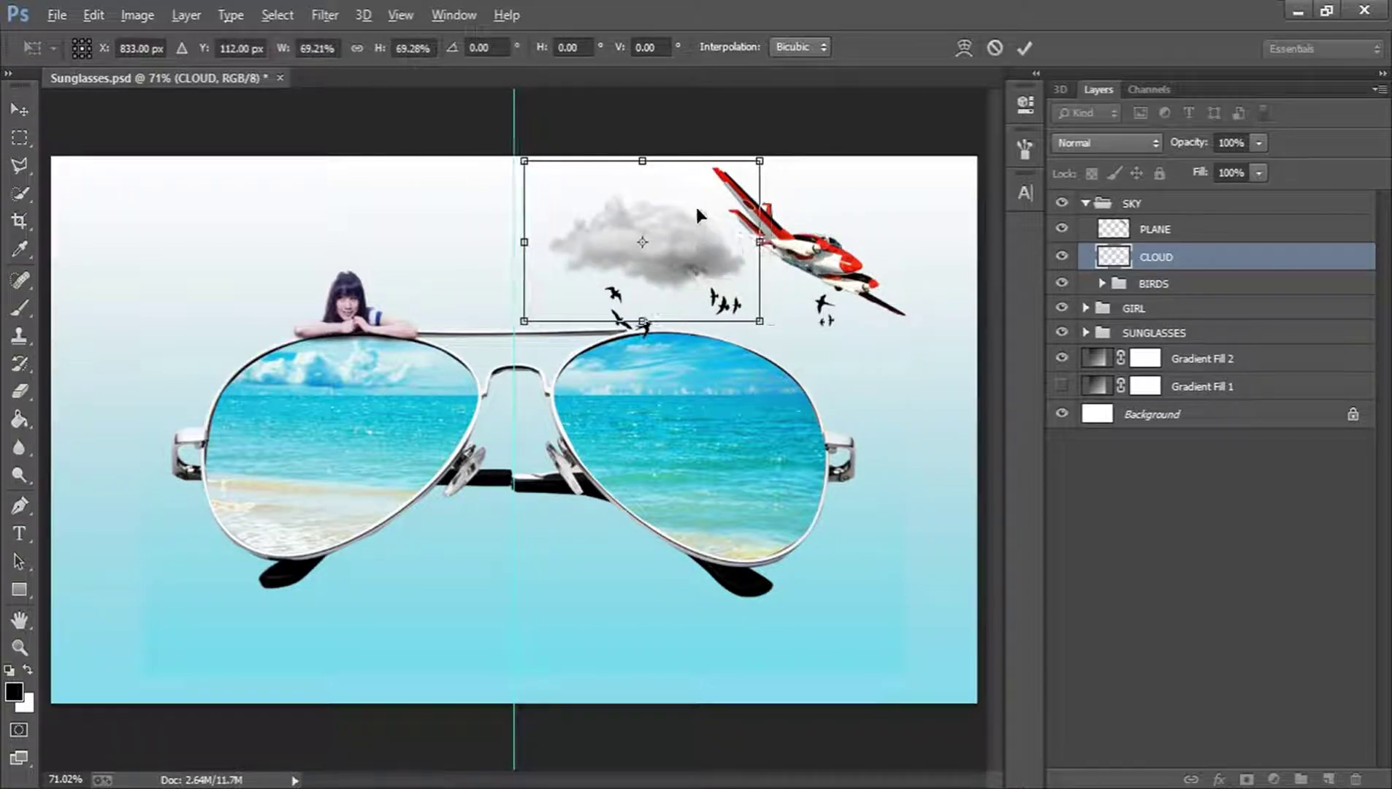
pyautogui.moveTo(697, 212); pyautogui.dragTo(692, 186)
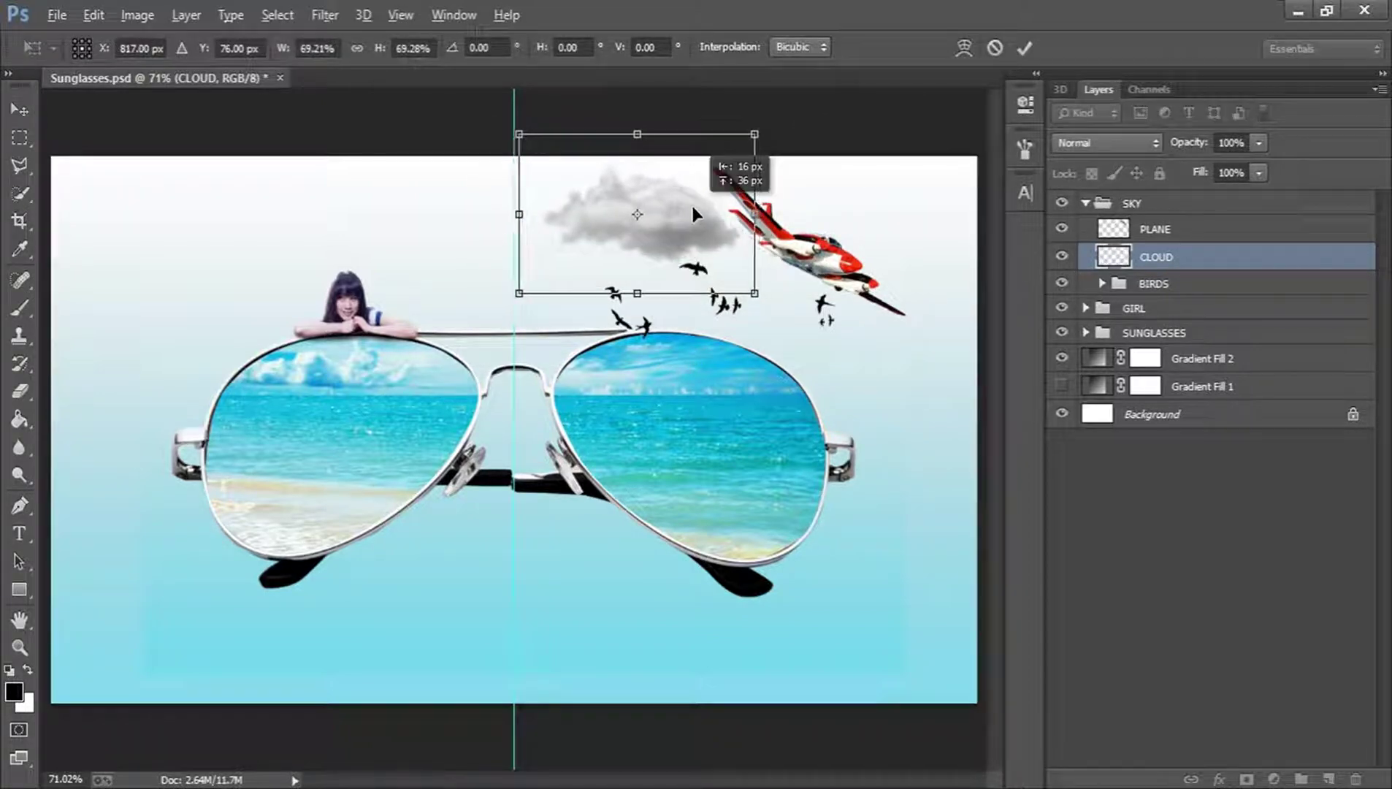
pyautogui.click(1030, 55)
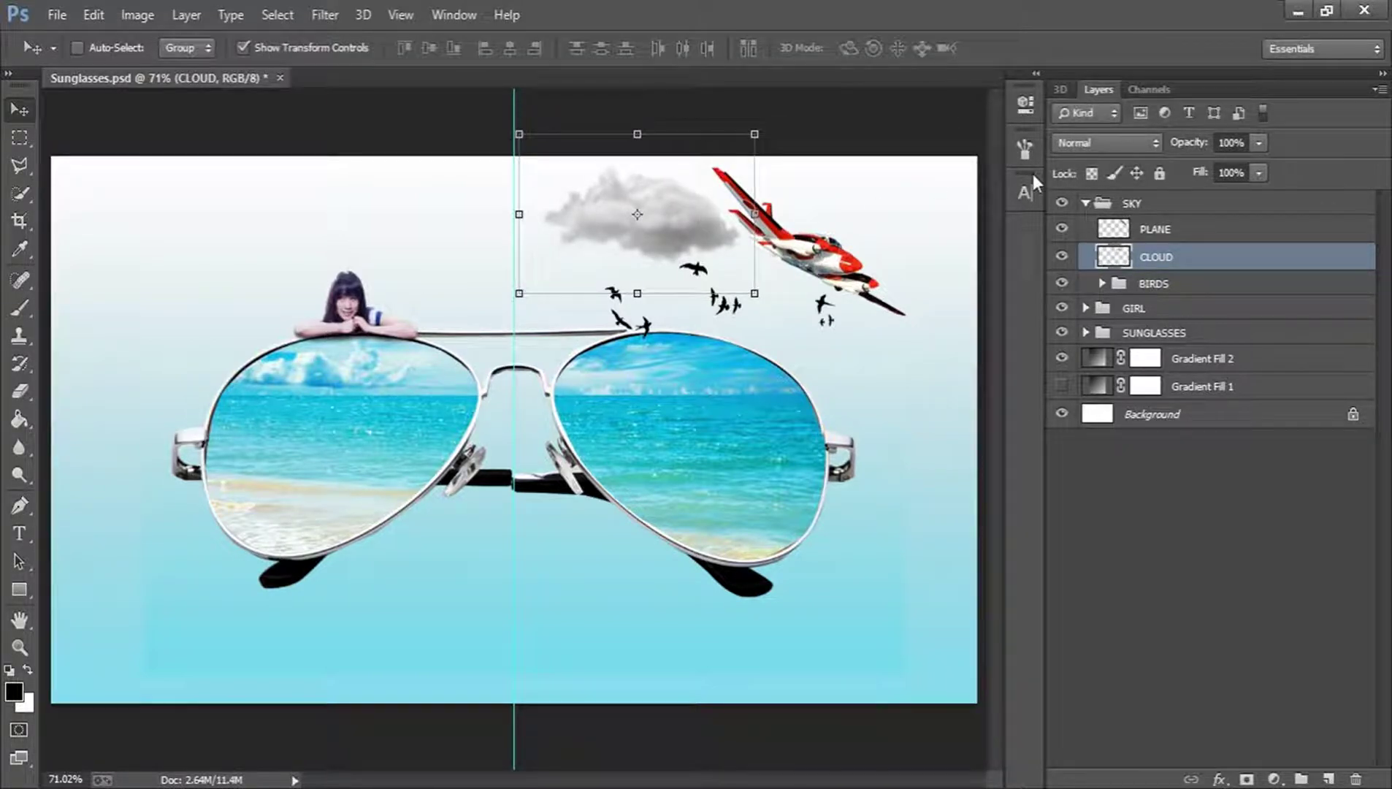
# Duplicate the CLOUD layer and move the copy left so that it sits above the girl
pyautogui.hotkey('ctrl', 'j')
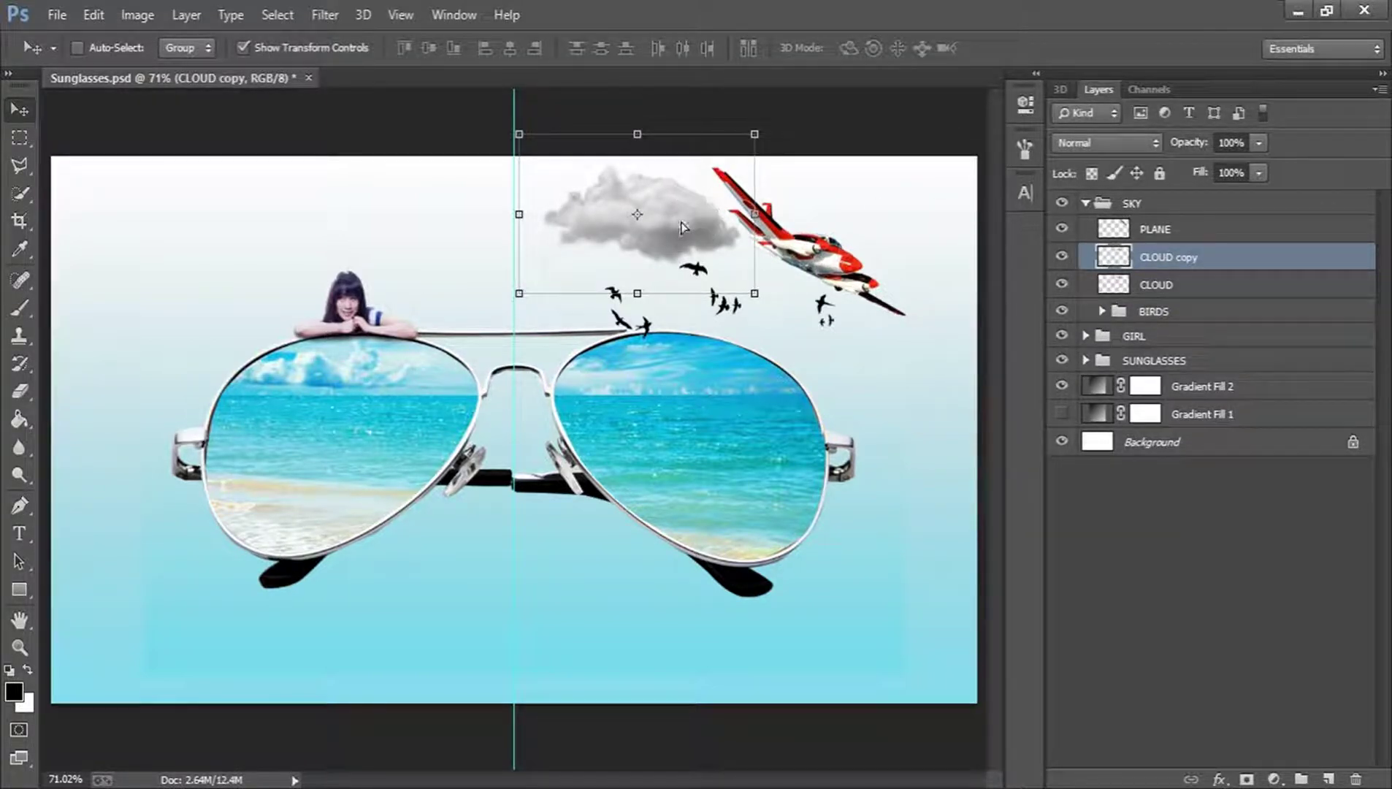
pyautogui.moveTo(680, 222); pyautogui.dragTo(474, 241)
pyautogui.hotkey('ctrl', 'z')
pyautogui.hotkey('ctrl', 'z')
pyautogui.rightClick(397, 237)
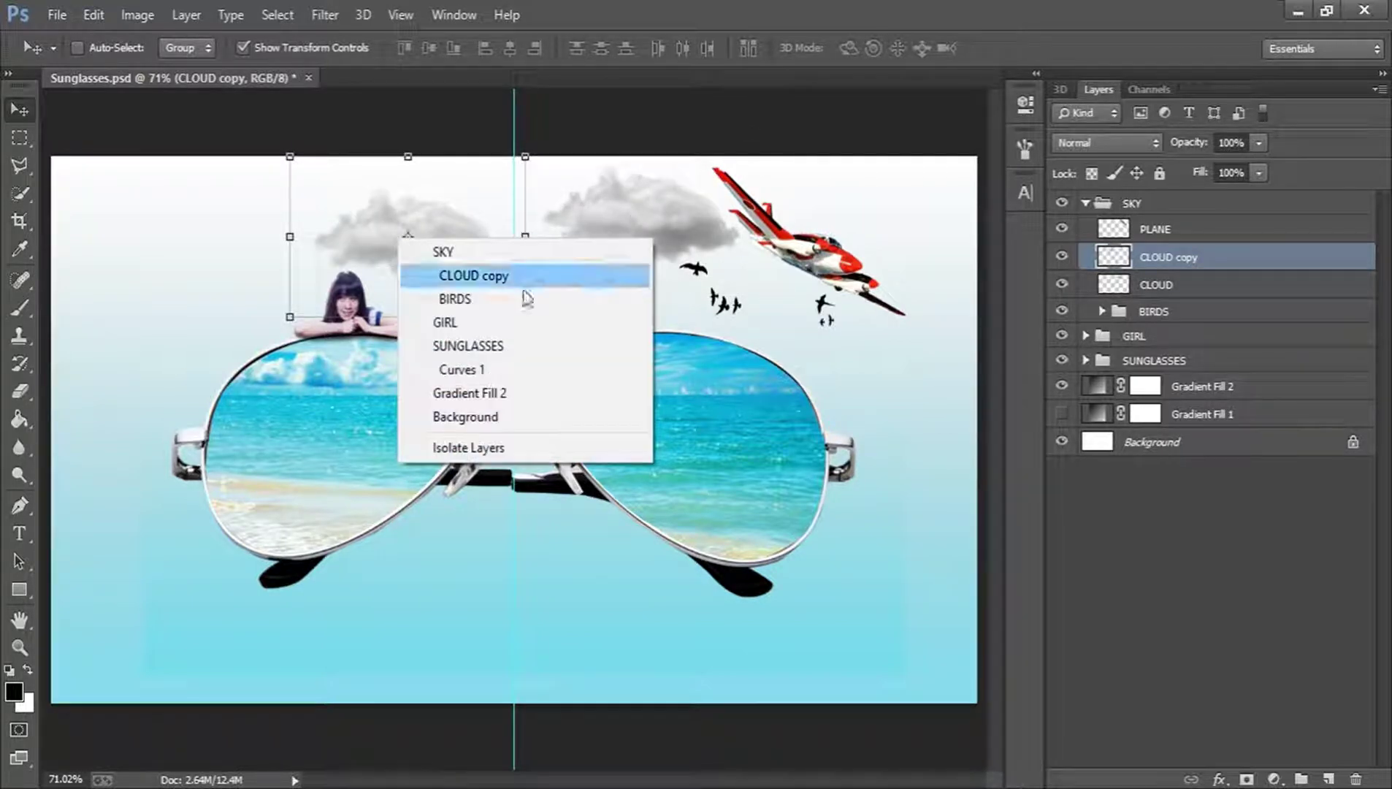
pyautogui.click(371, 162)
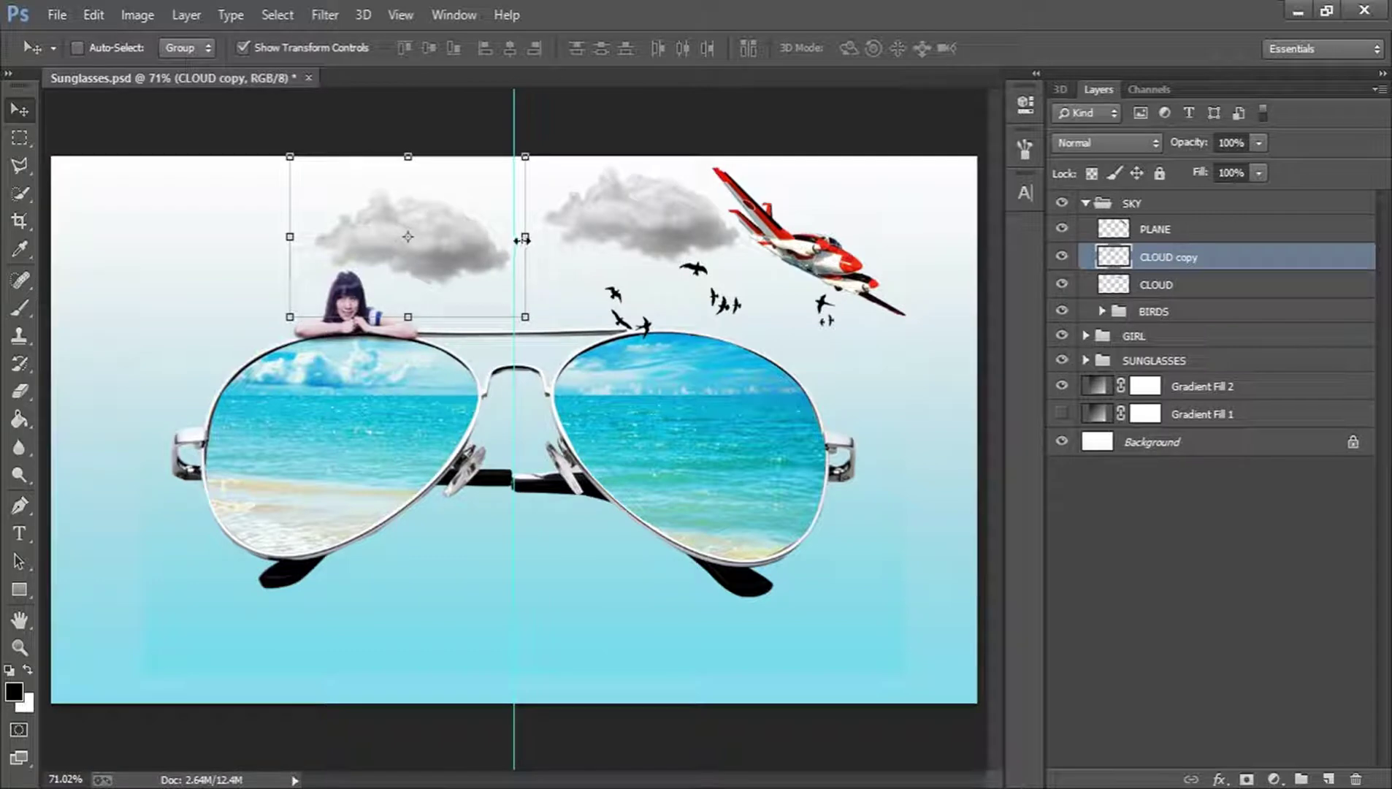
pyautogui.hotkey('ctrl', 't')
pyautogui.rightClick(471, 249)
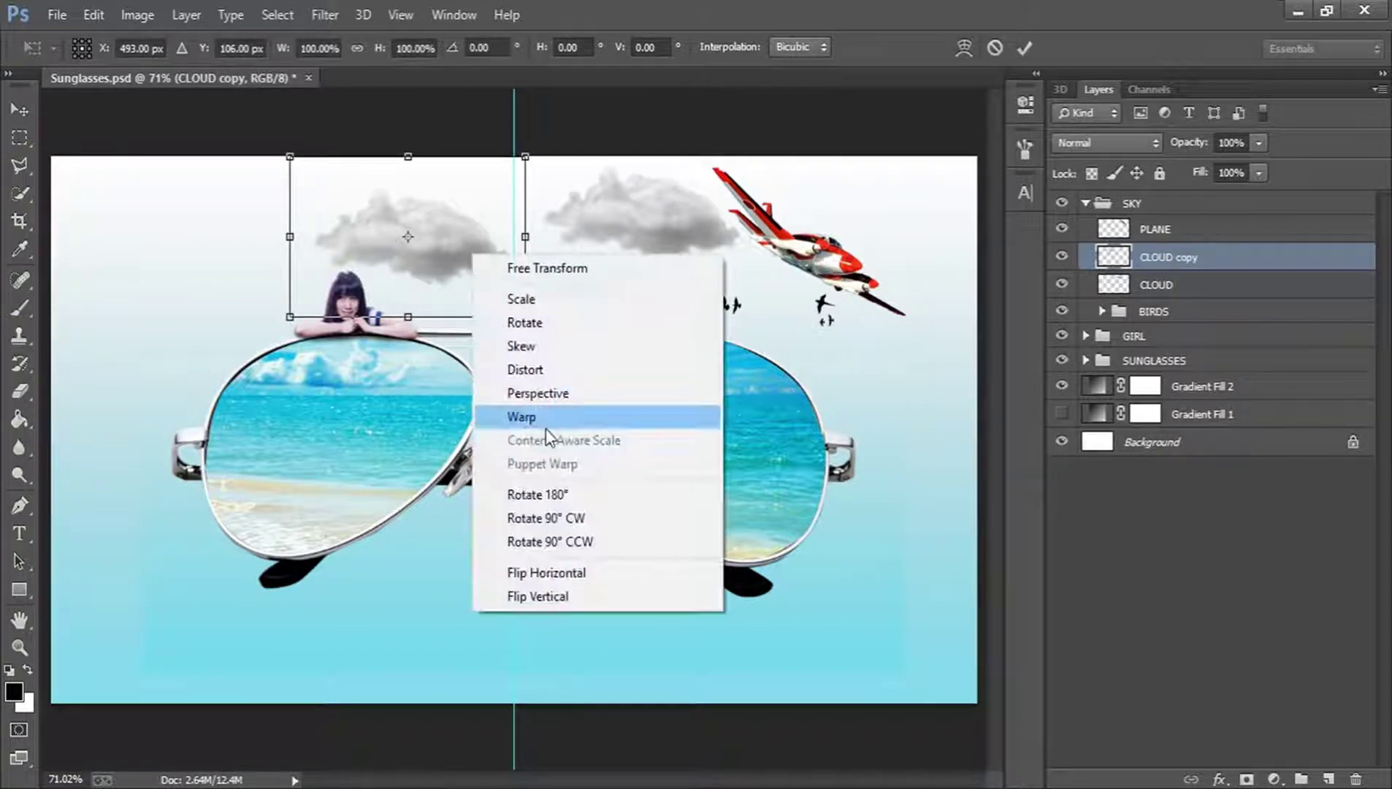
pyautogui.click(548, 573)
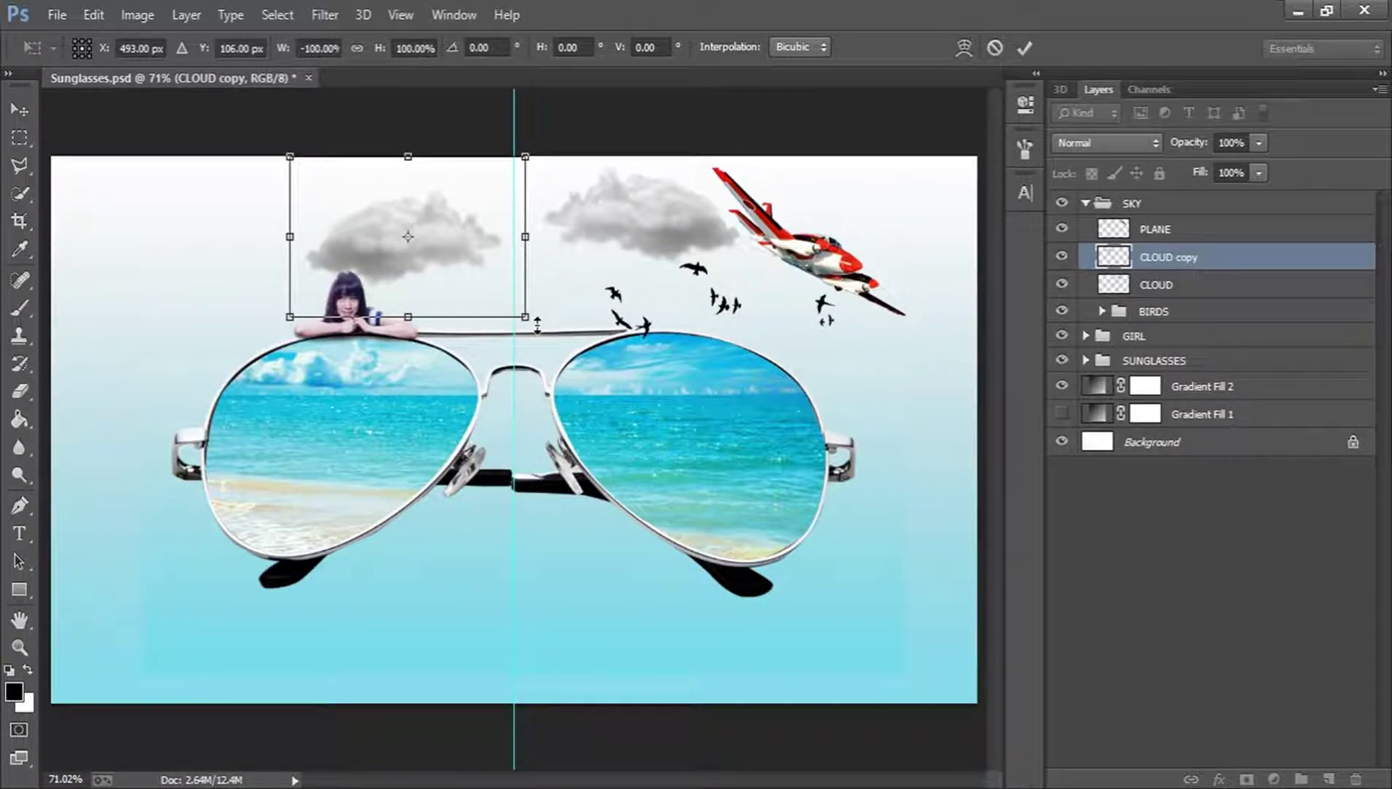
pyautogui.moveTo(551, 315); pyautogui.dragTo(582, 395)
pyautogui.moveTo(515, 293); pyautogui.dragTo(455, 267)
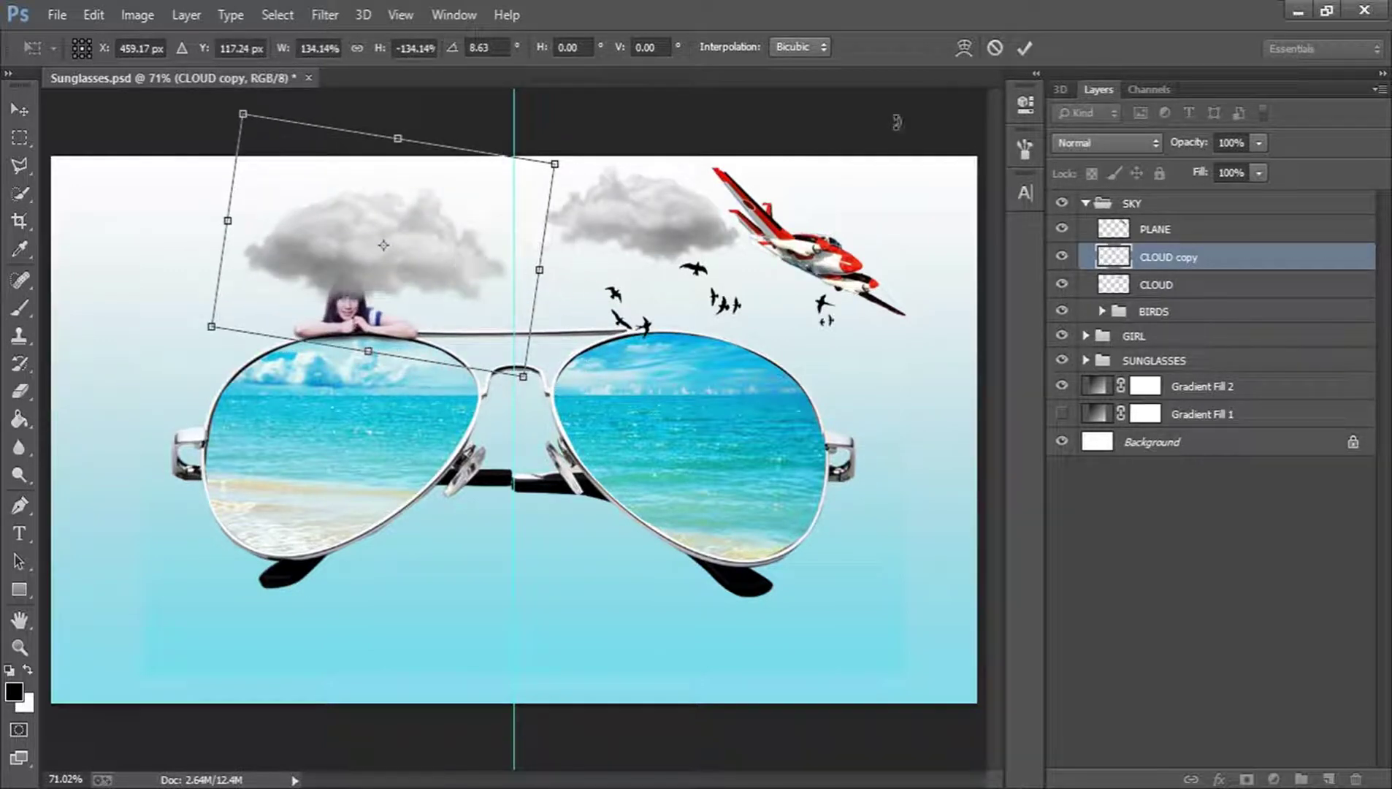
pyautogui.click(995, 48)
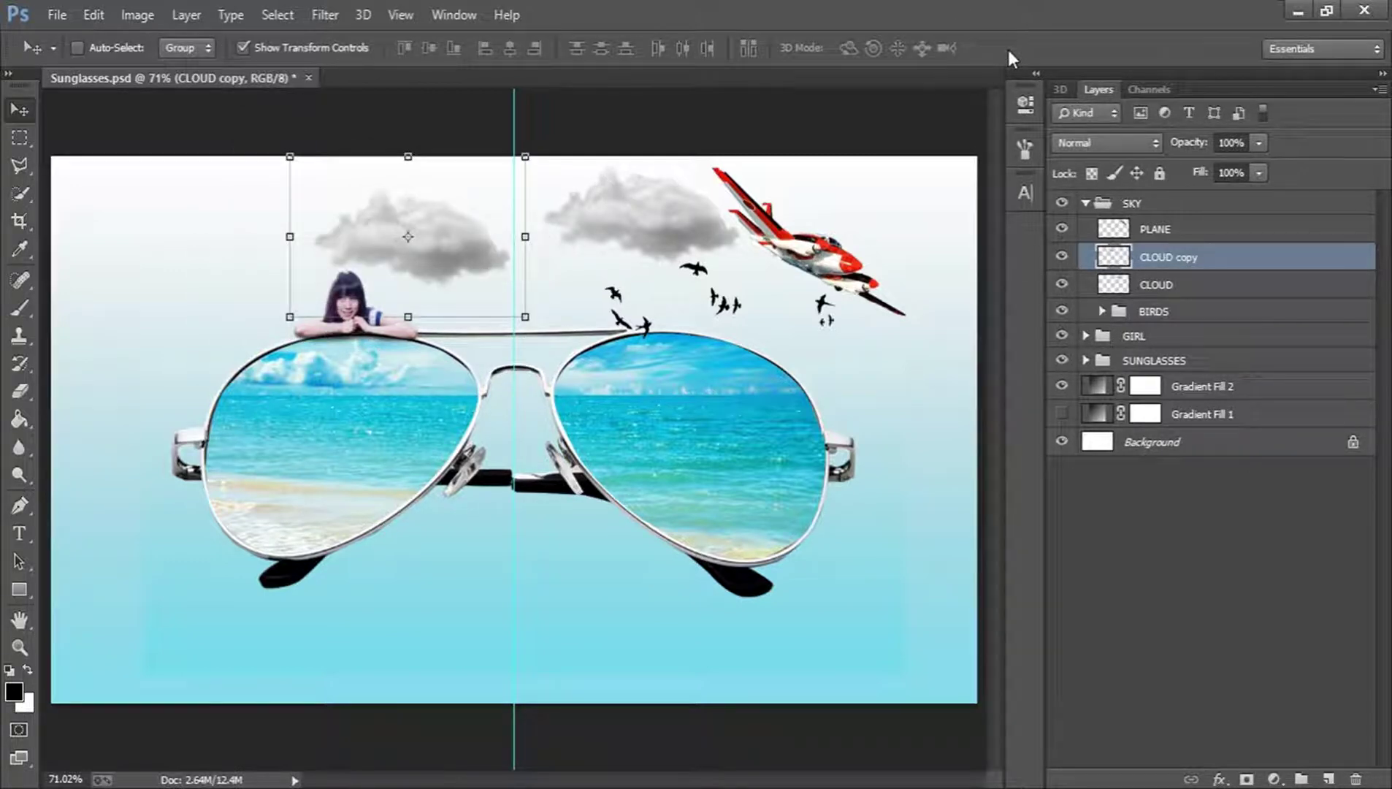
# Enlarge the cloud copy to about 140% and position it over the girl's head
pyautogui.moveTo(526, 317); pyautogui.dragTo(621, 381)
pyautogui.moveTo(522, 301); pyautogui.dragTo(493, 315)
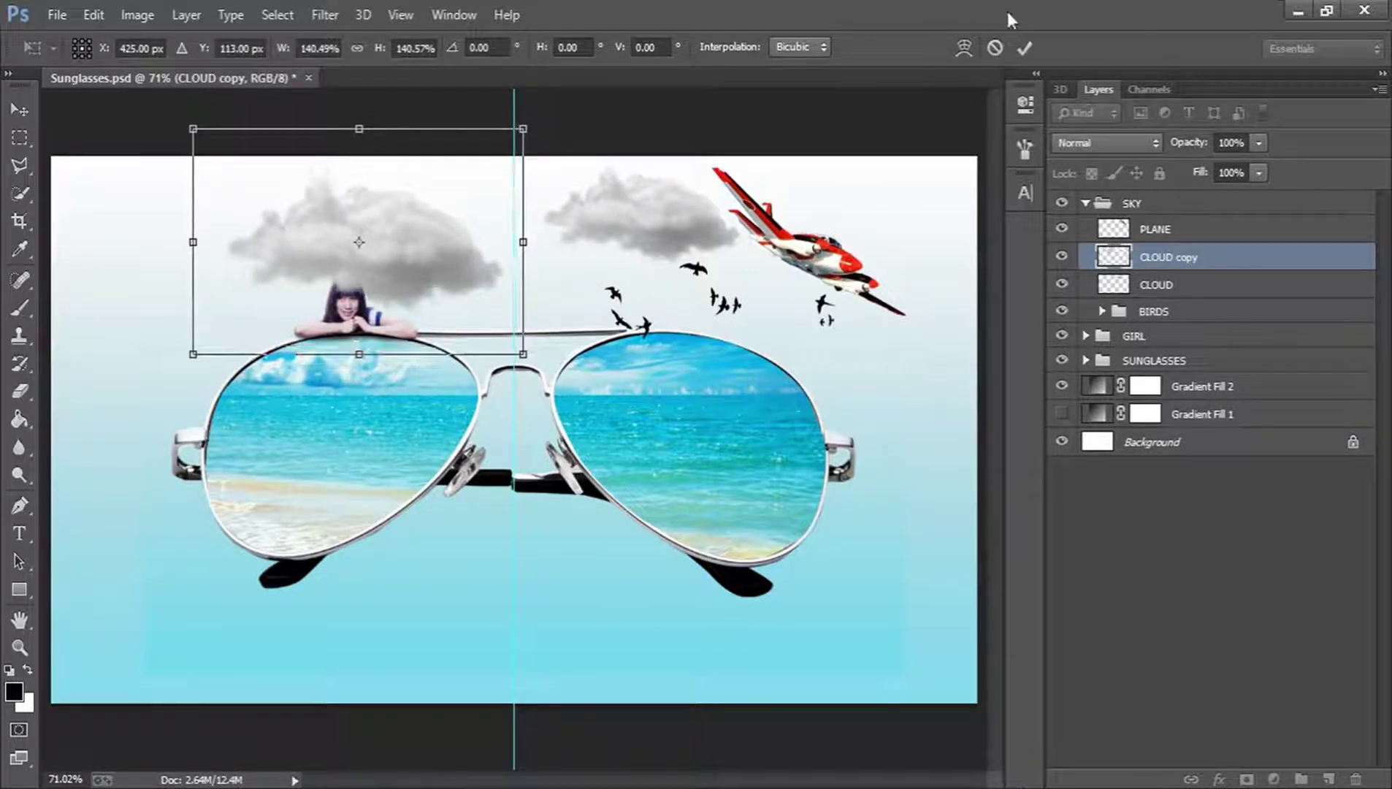
pyautogui.click(1022, 49)
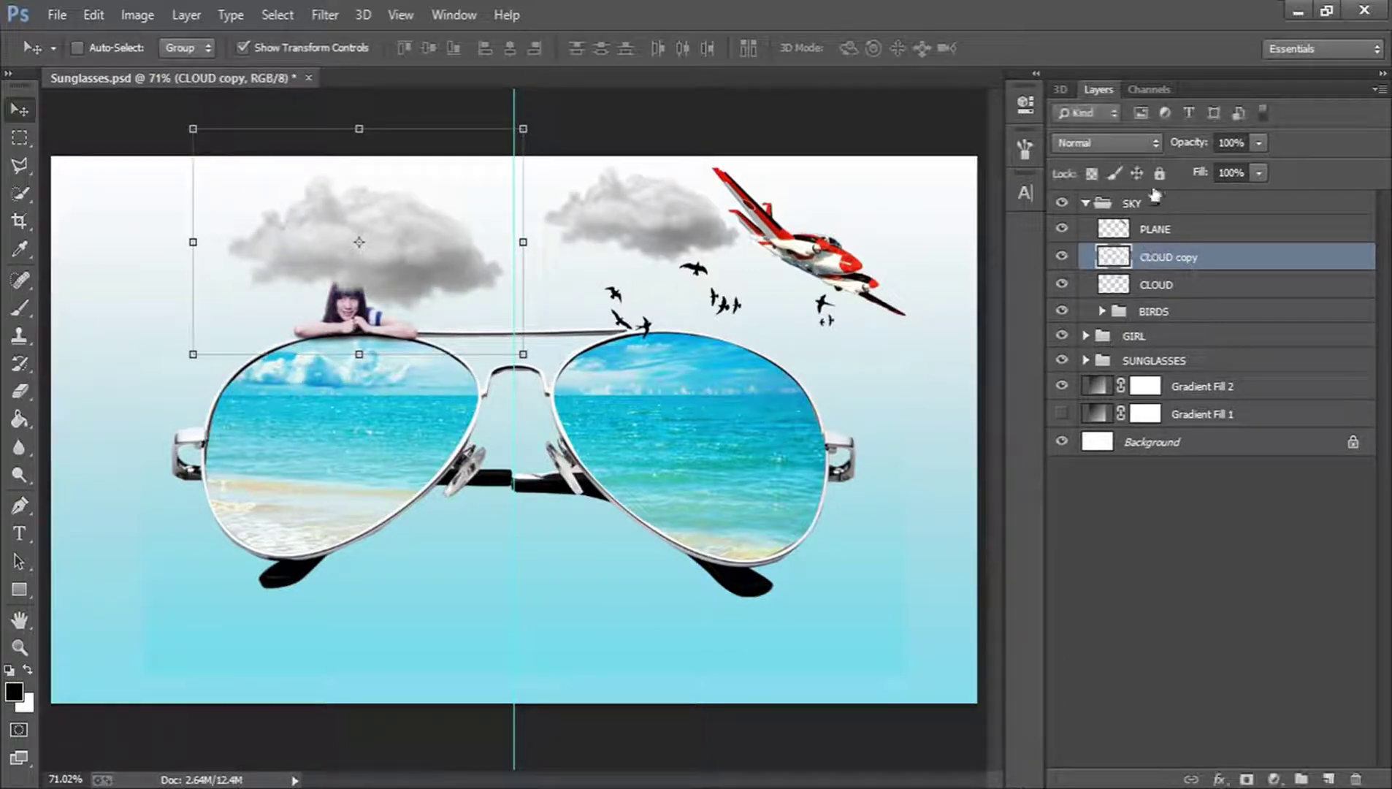
# Try the Soft Light blend mode on the CLOUD copy layer
pyautogui.click(1109, 144)
pyautogui.click(1093, 139)
pyautogui.click(1093, 139)
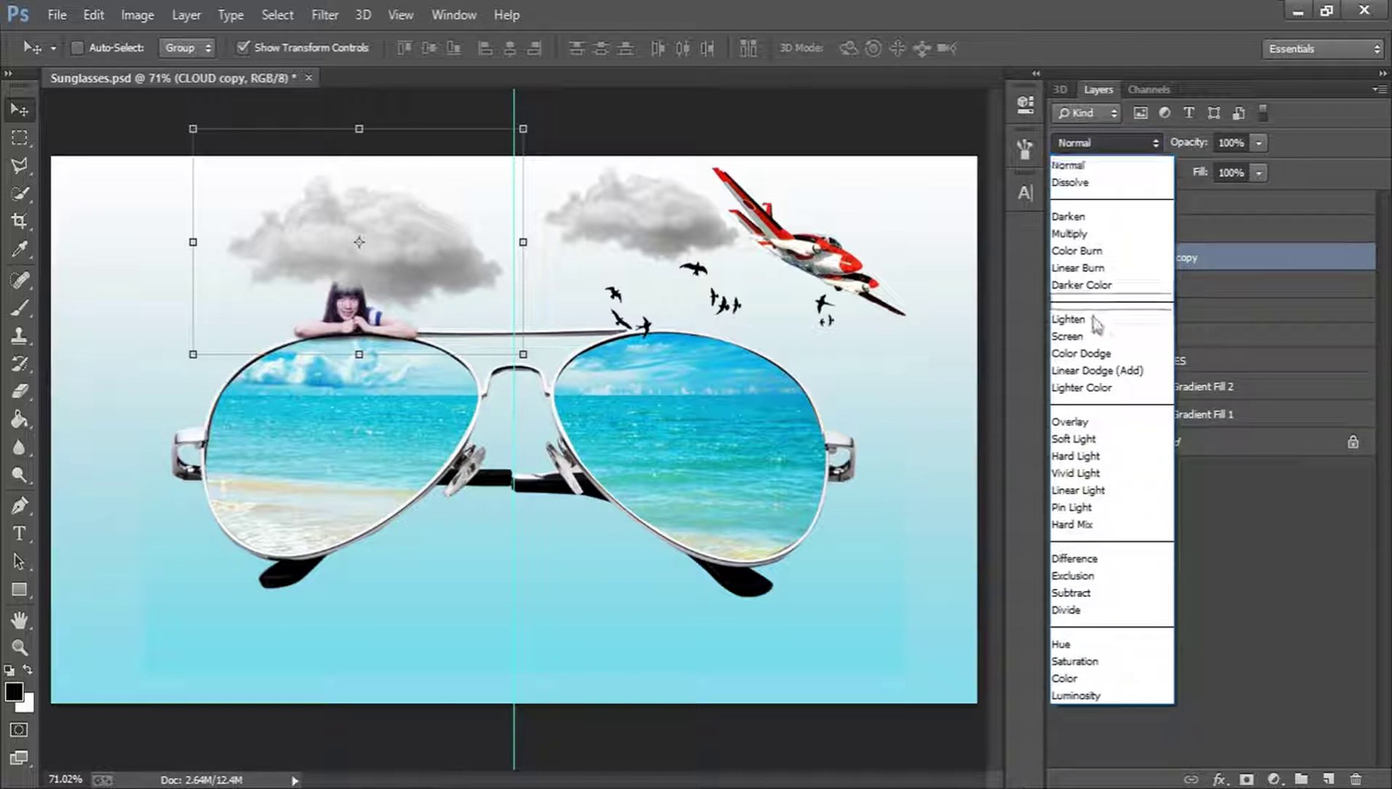
pyautogui.click(1089, 439)
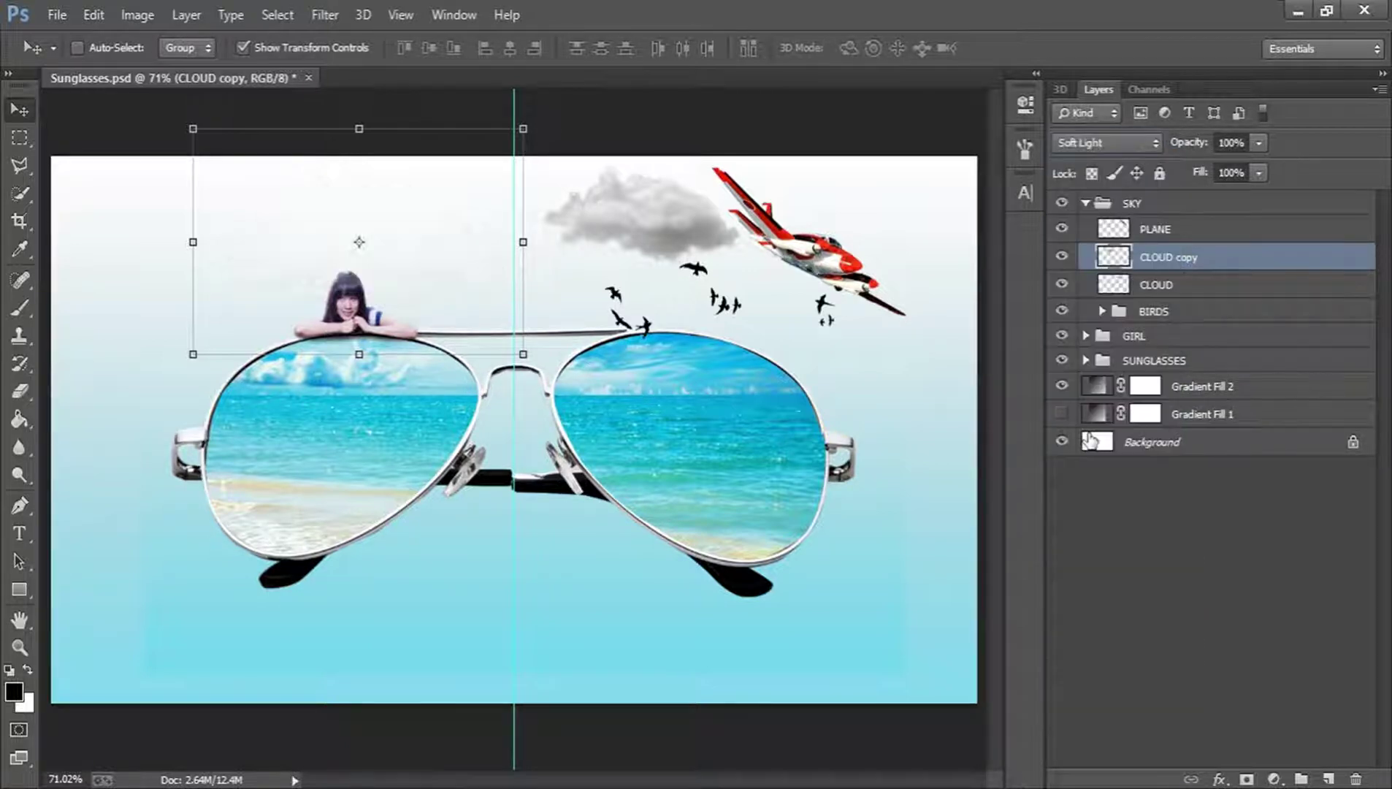
pyautogui.click(1101, 138)
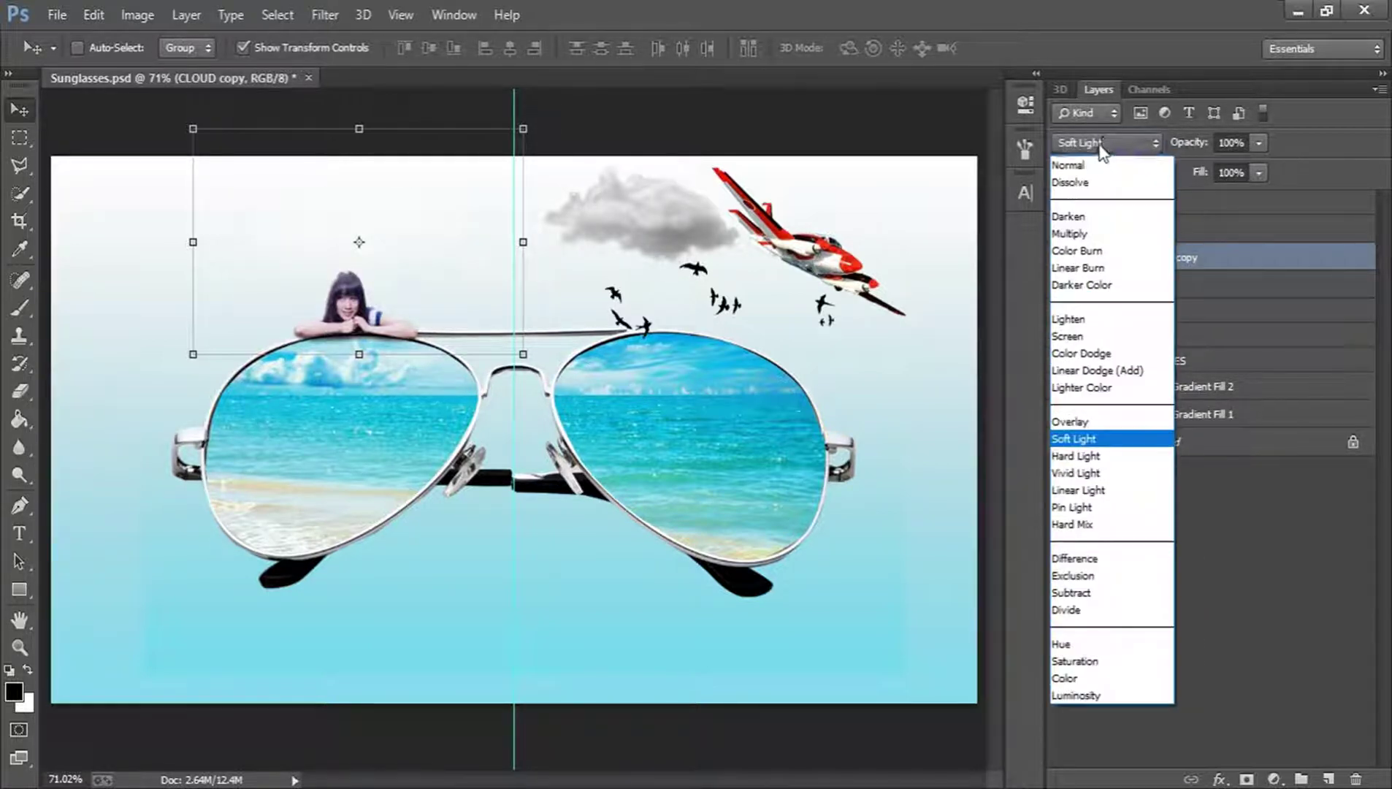
pyautogui.click(1099, 142)
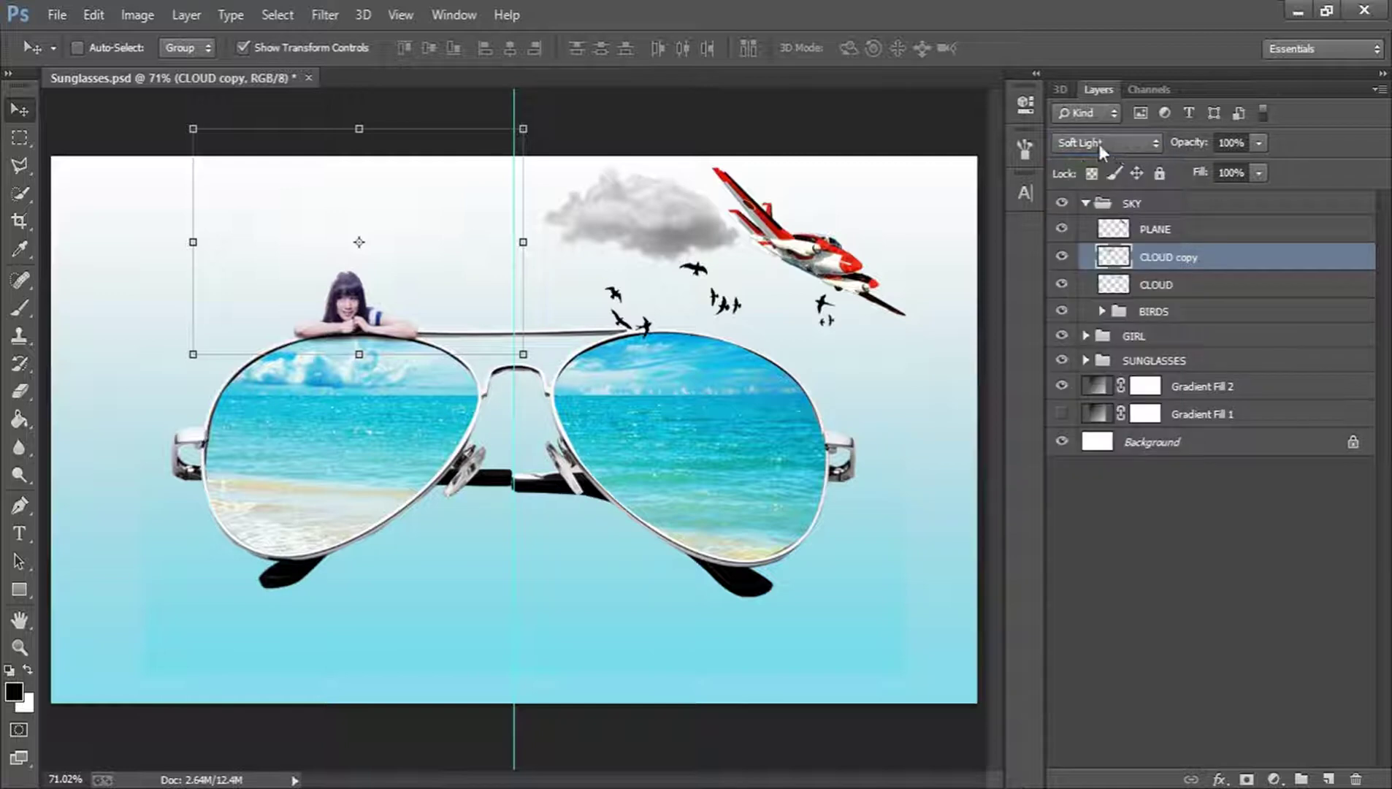
# Set the CLOUD copy layer to 70% opacity with the Normal blend mode
pyautogui.click(1230, 145)
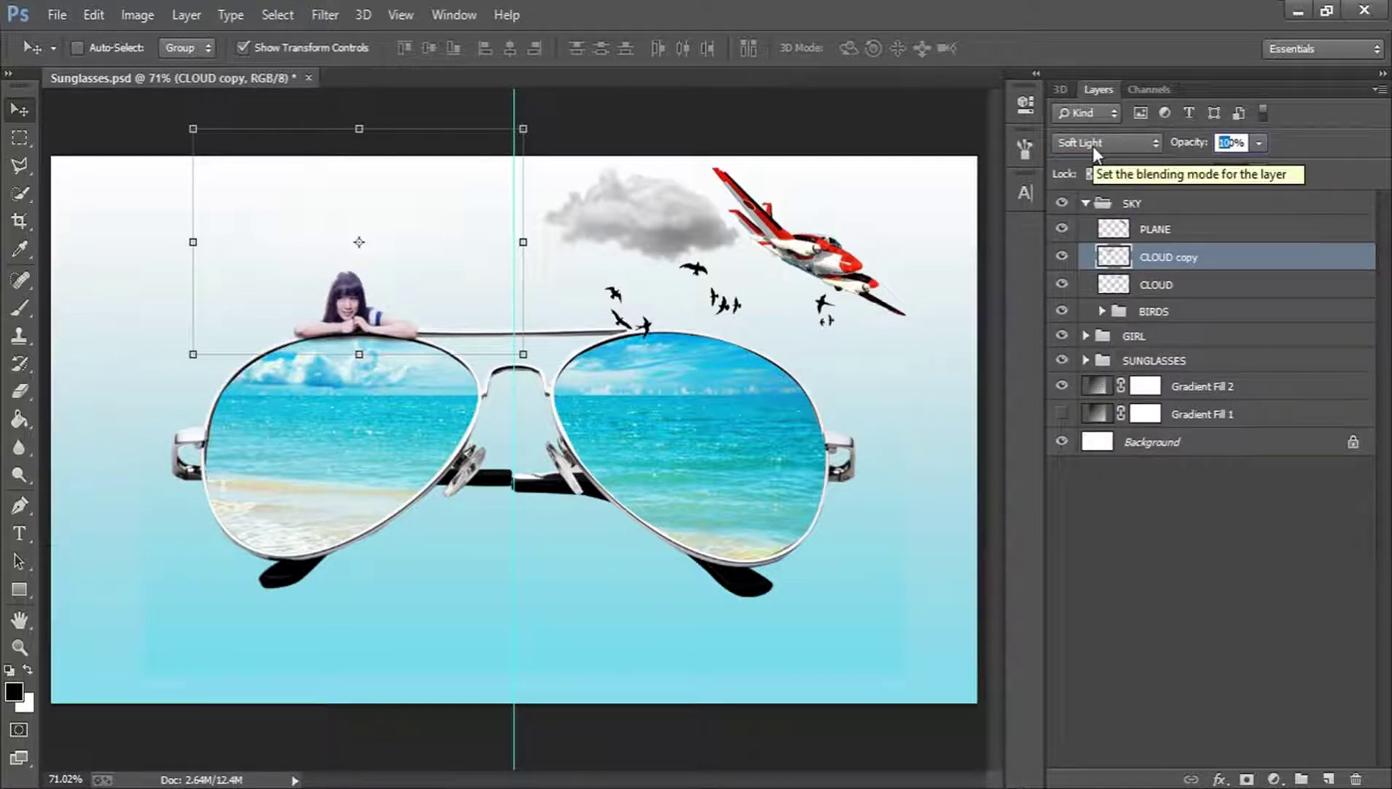
pyautogui.write('70')
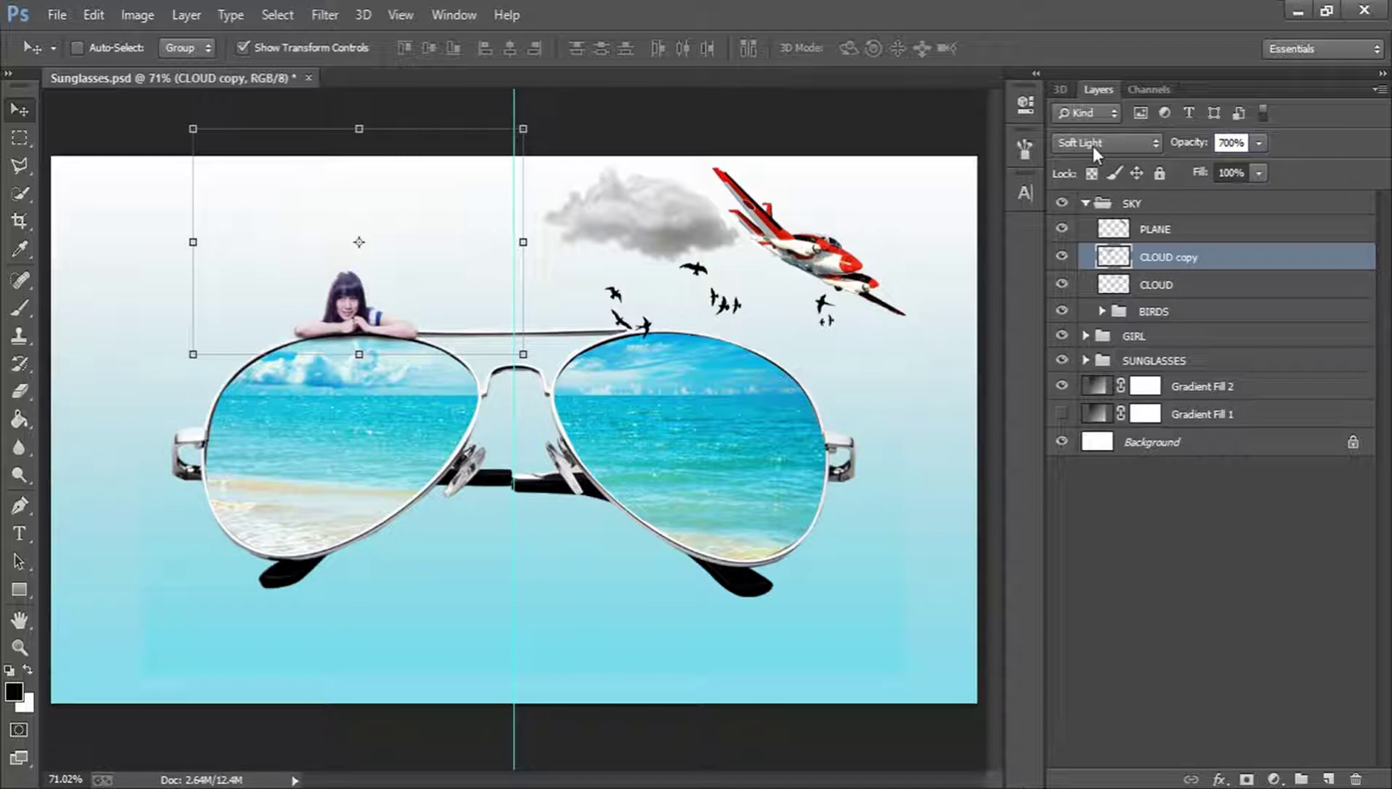
pyautogui.press('Return')
pyautogui.click(1093, 146)
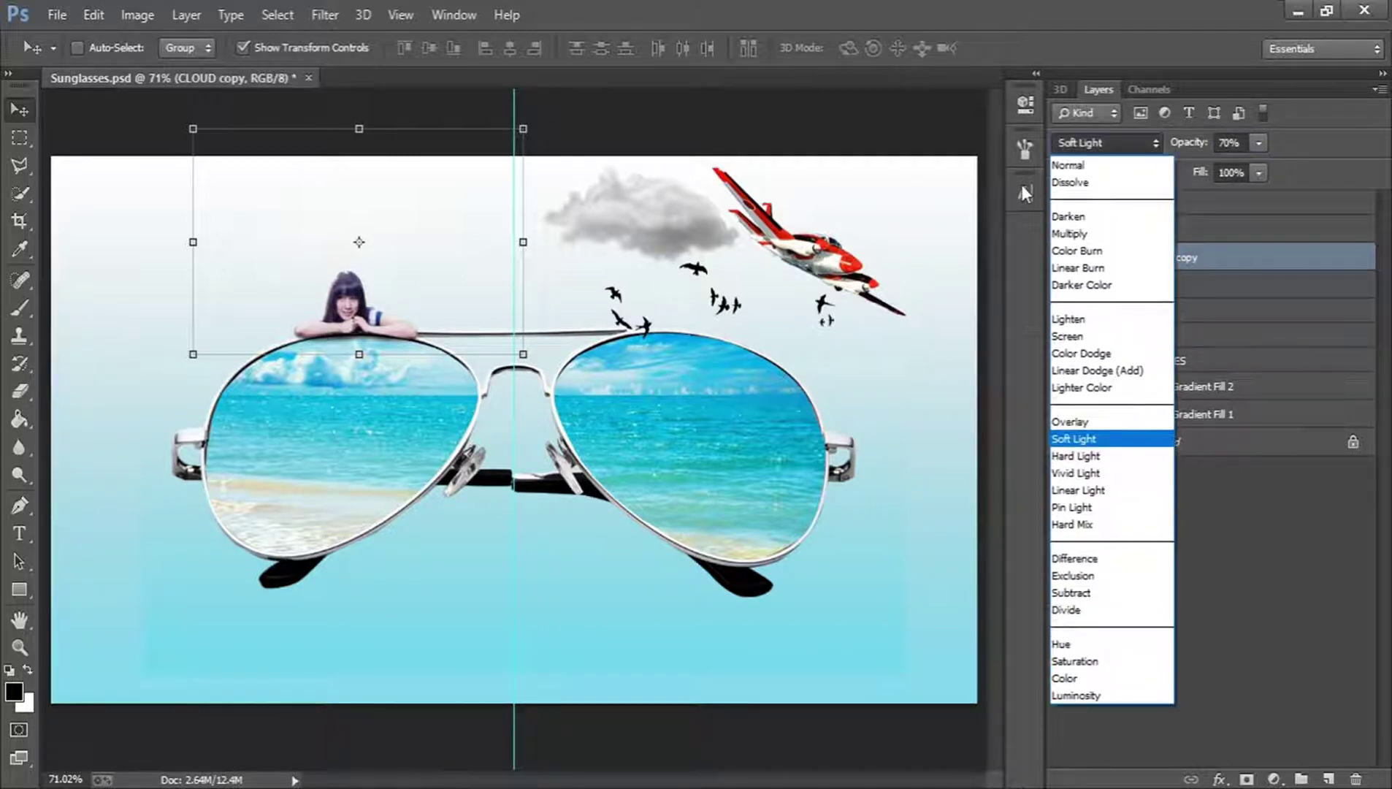
pyautogui.click(1088, 165)
pyautogui.click(1180, 598)
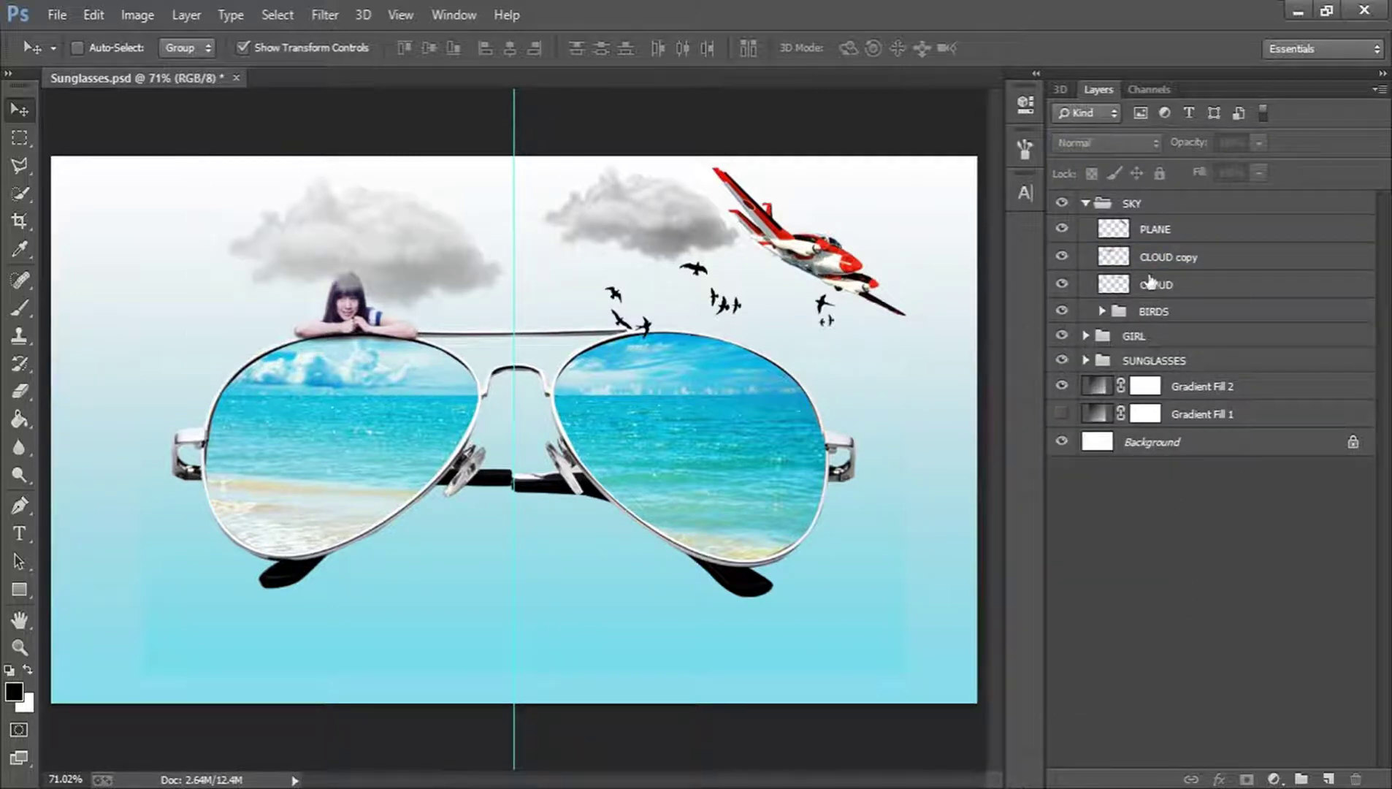
pyautogui.click(1167, 258)
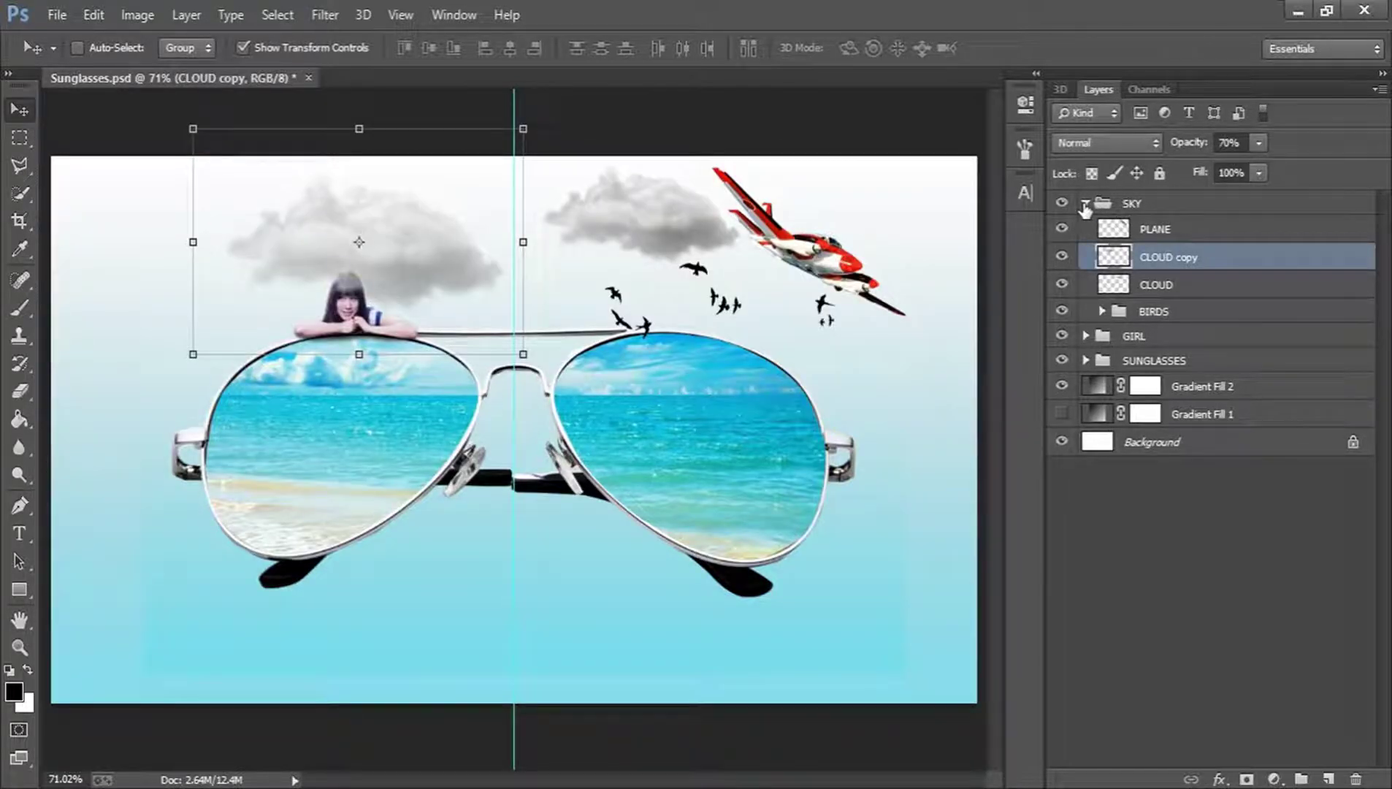
# Collapse the SKY group, move it below the GIRL group in the layer order, and save the document
pyautogui.click(1086, 204)
pyautogui.moveTo(1220, 209); pyautogui.dragTo(1221, 239)
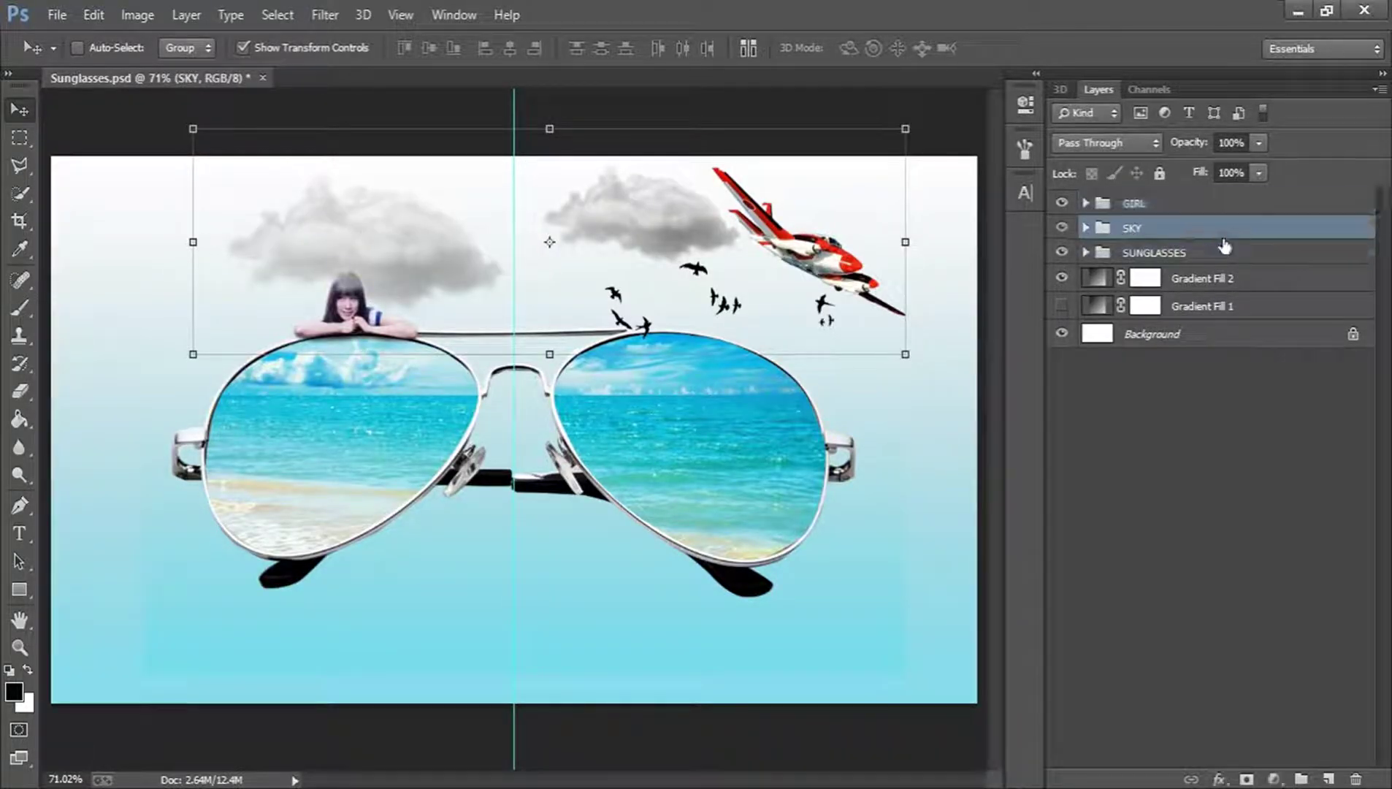
pyautogui.click(1232, 446)
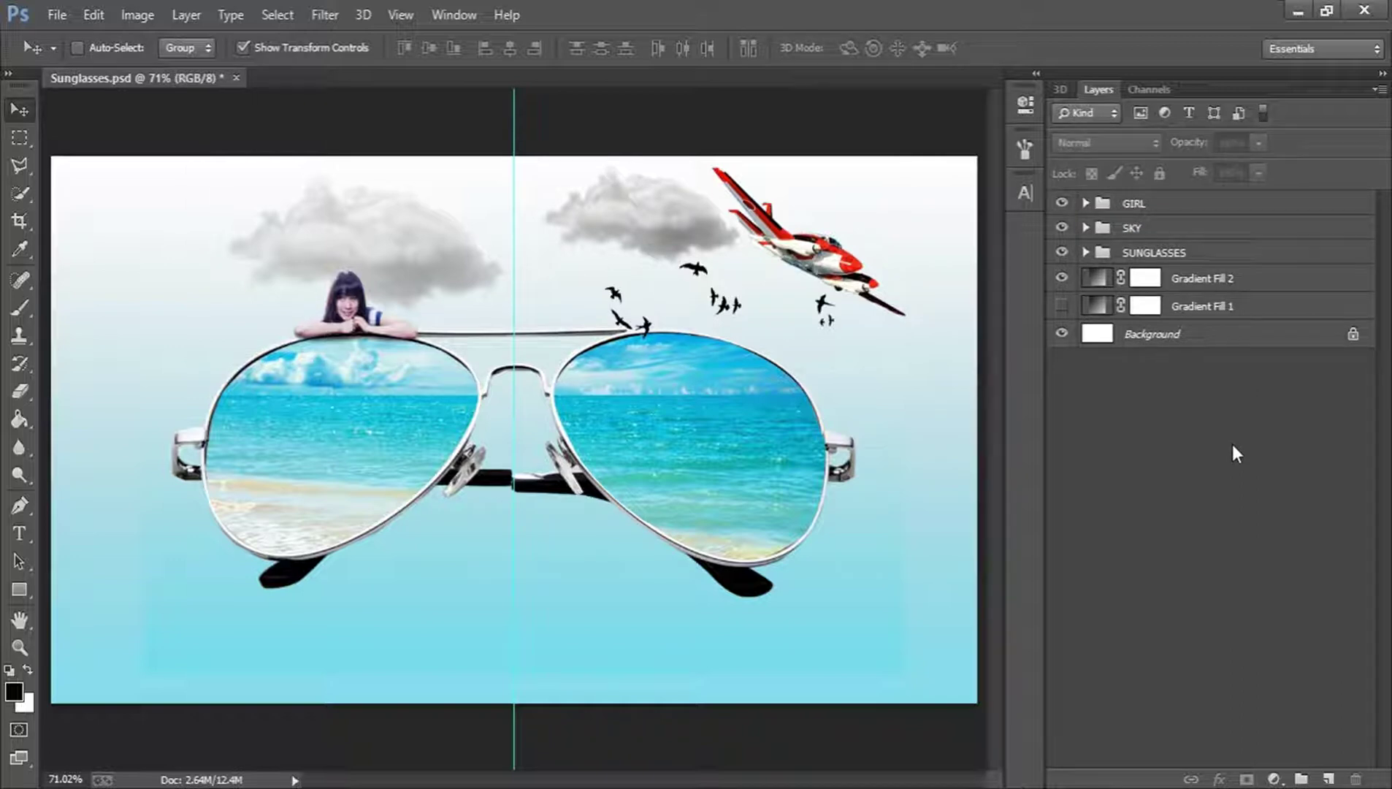
pyautogui.hotkey('ctrl', 's')
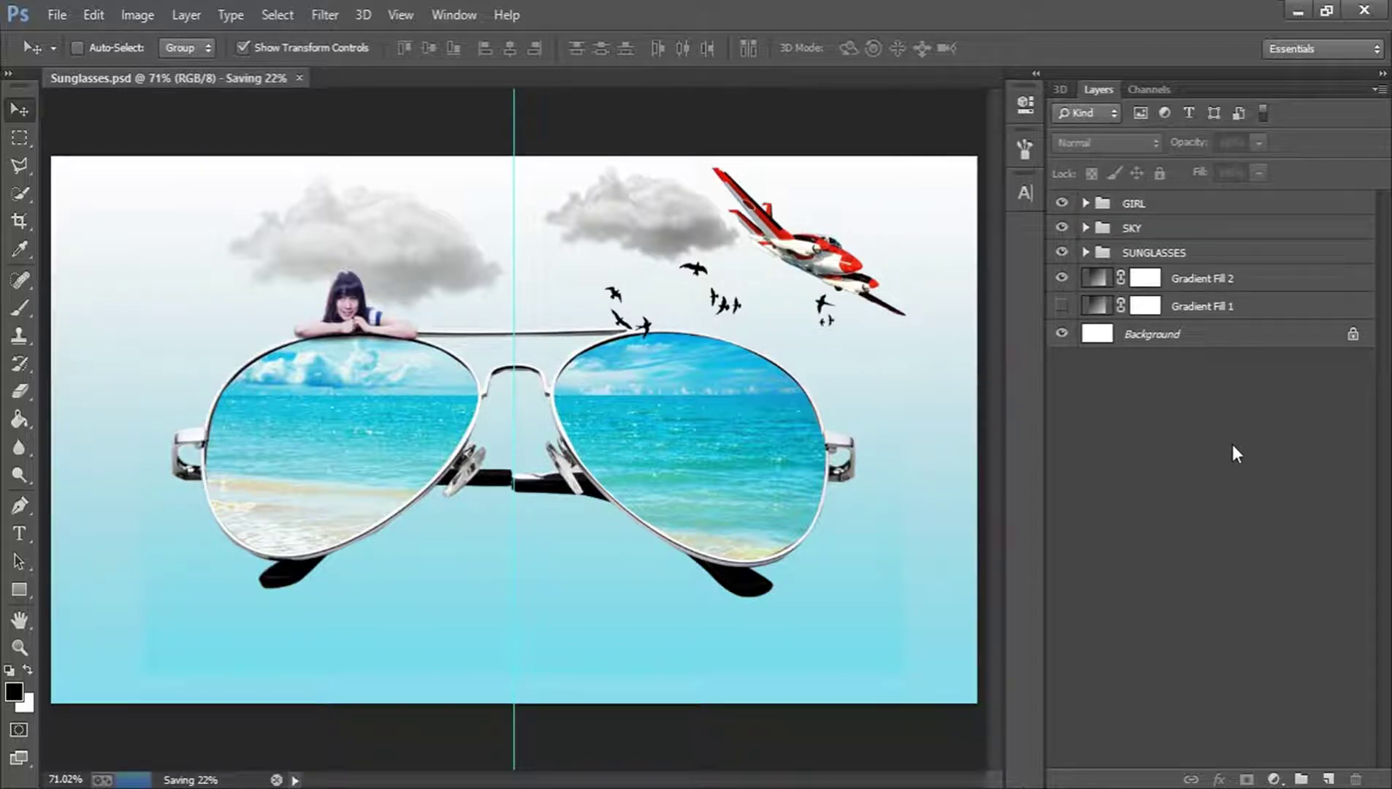
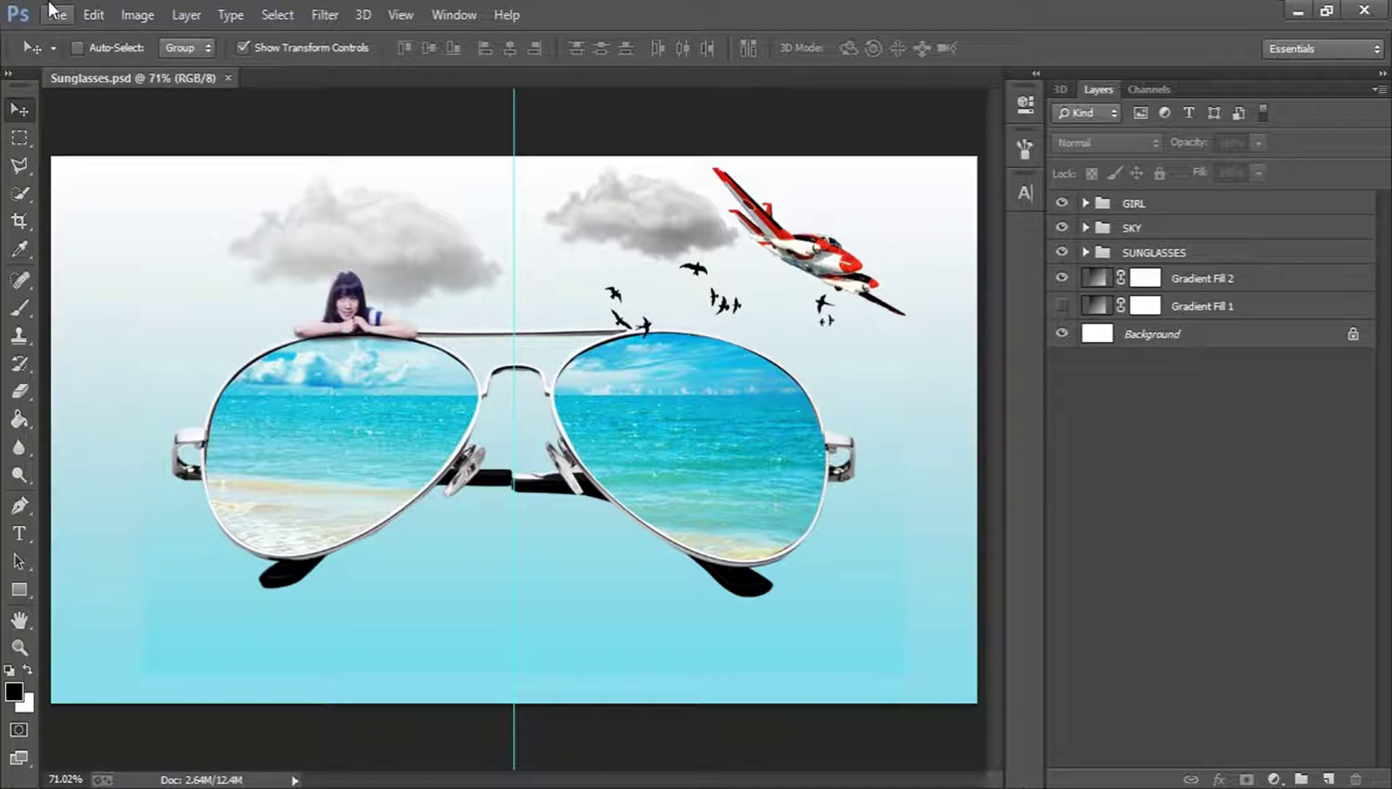
# Duplicate the SUNGLASSES layer inside the SUNGLASSES group and delete the copy's layer mask
pyautogui.click(1086, 252)
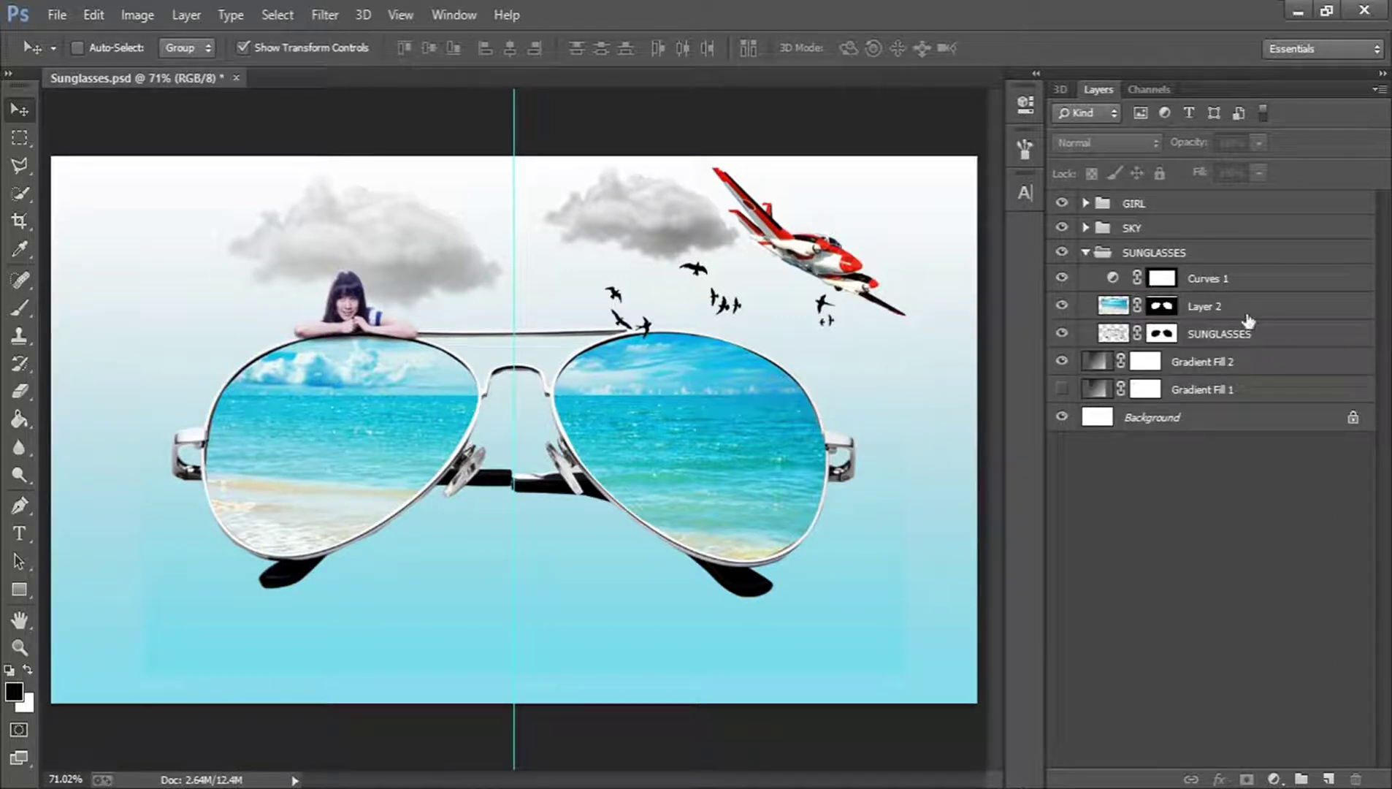
pyautogui.click(1224, 338)
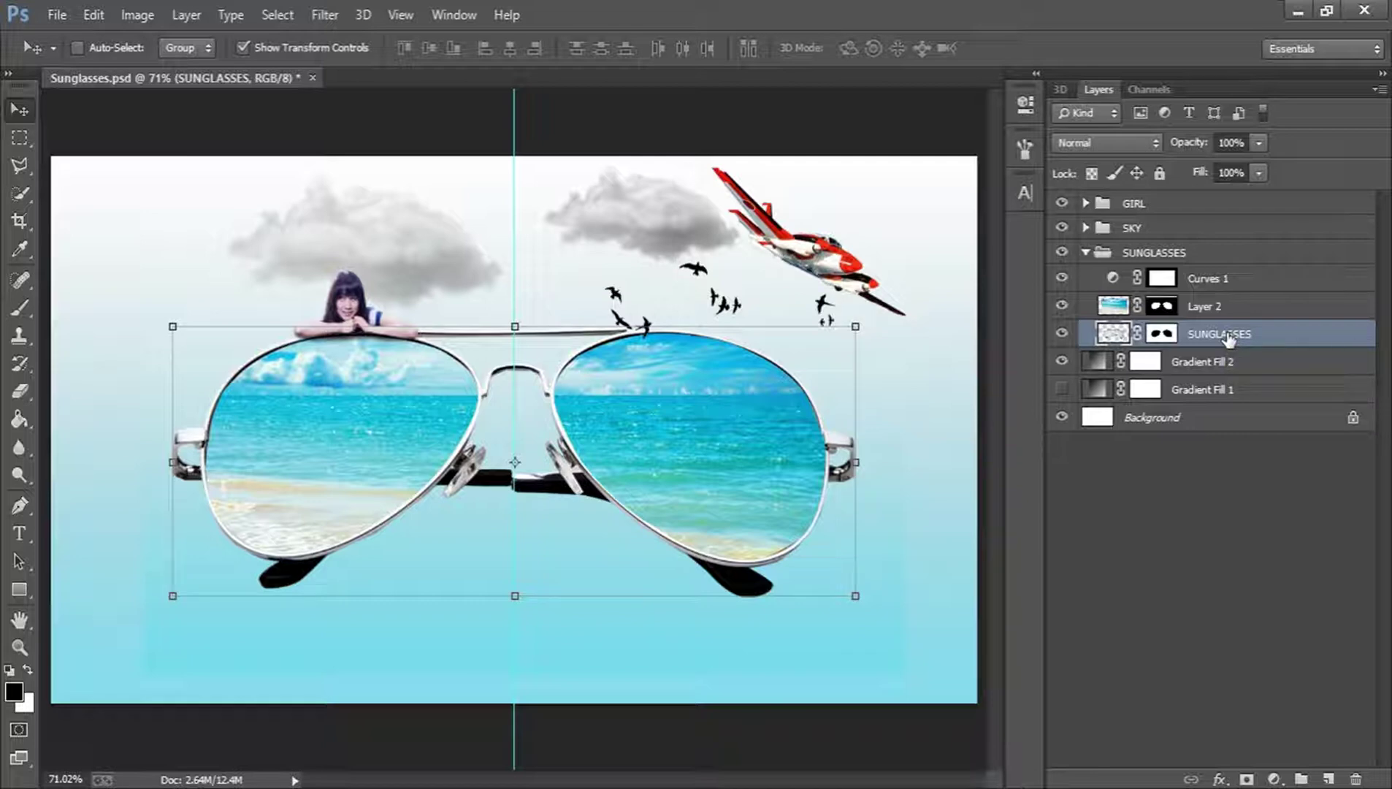
pyautogui.hotkey('ctrl', 'j')
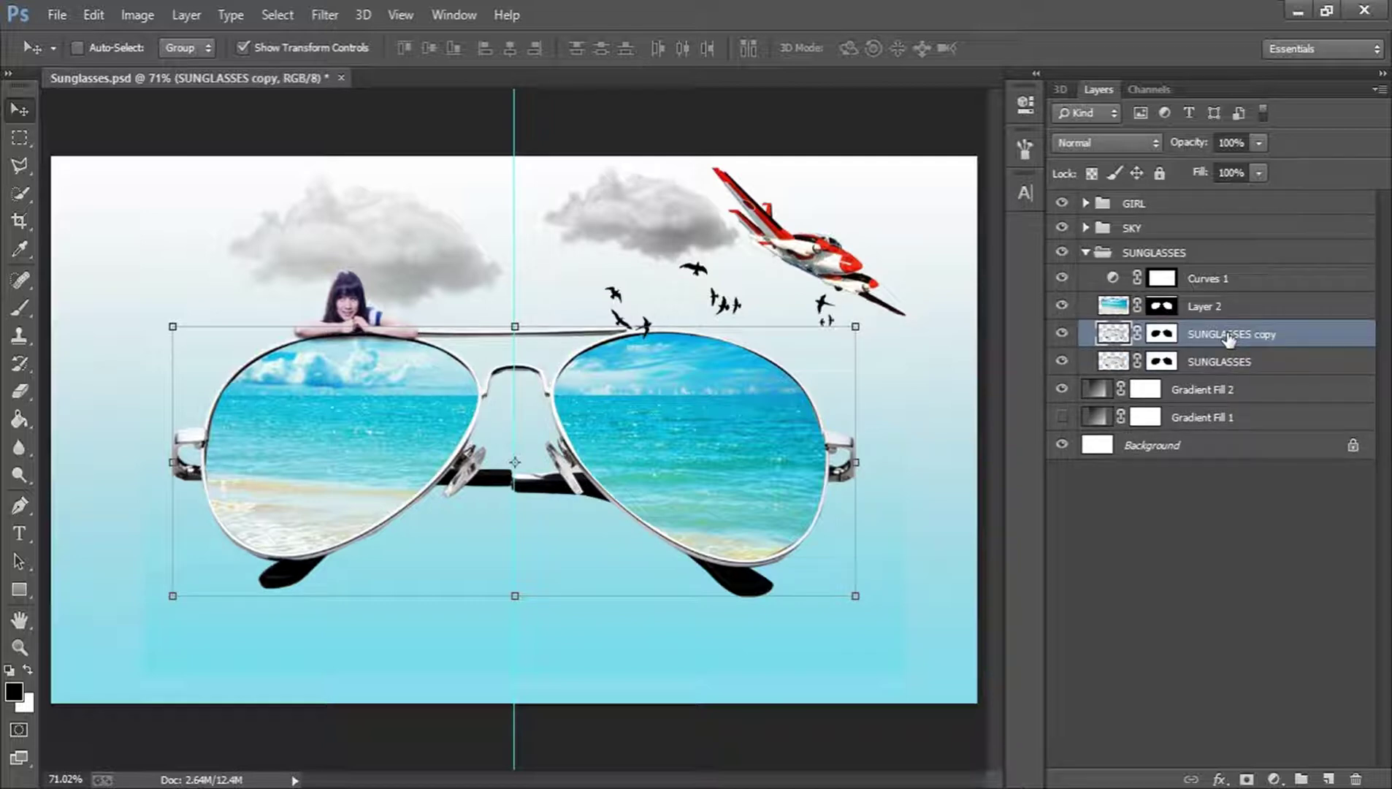
pyautogui.hotkey('ctrl', 'z')
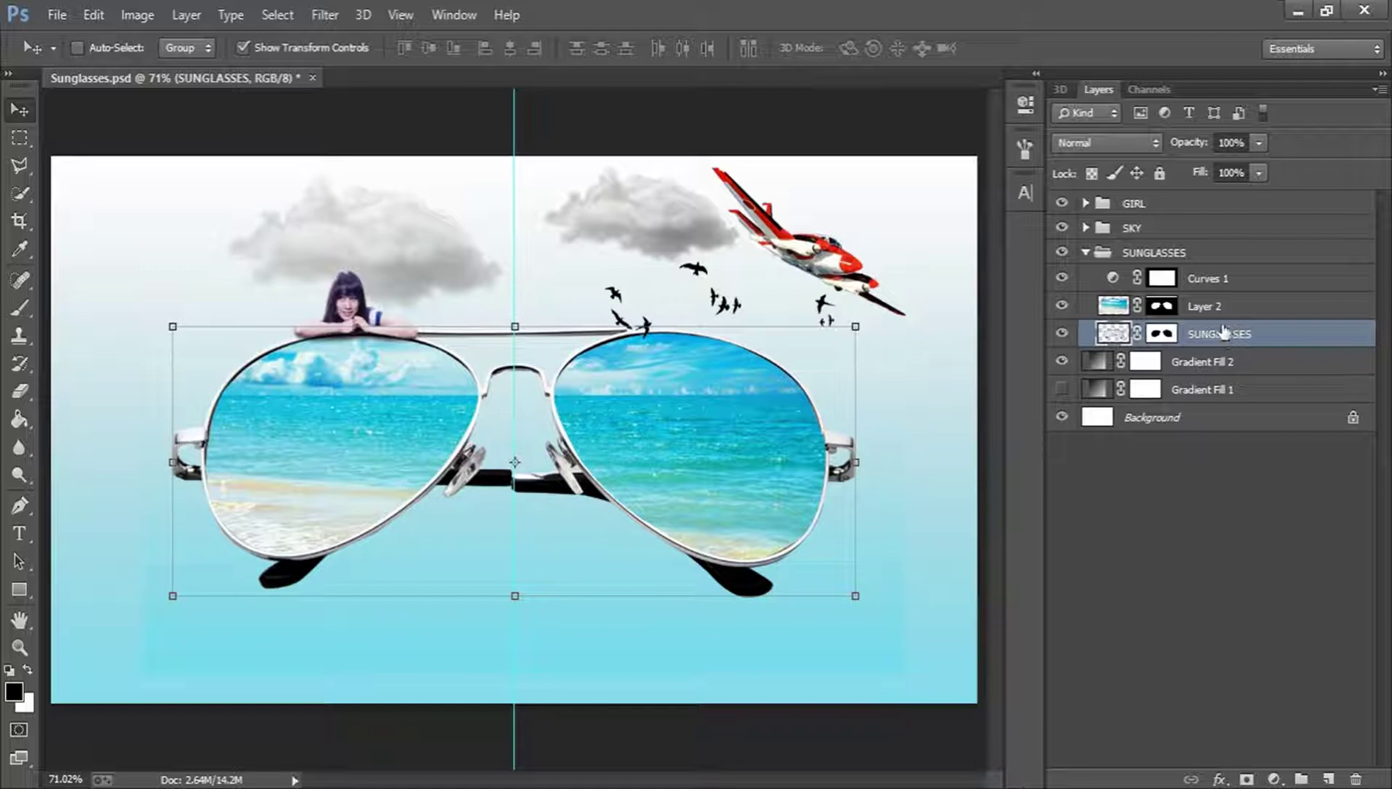
pyautogui.moveTo(1223, 331); pyautogui.dragTo(1329, 776)
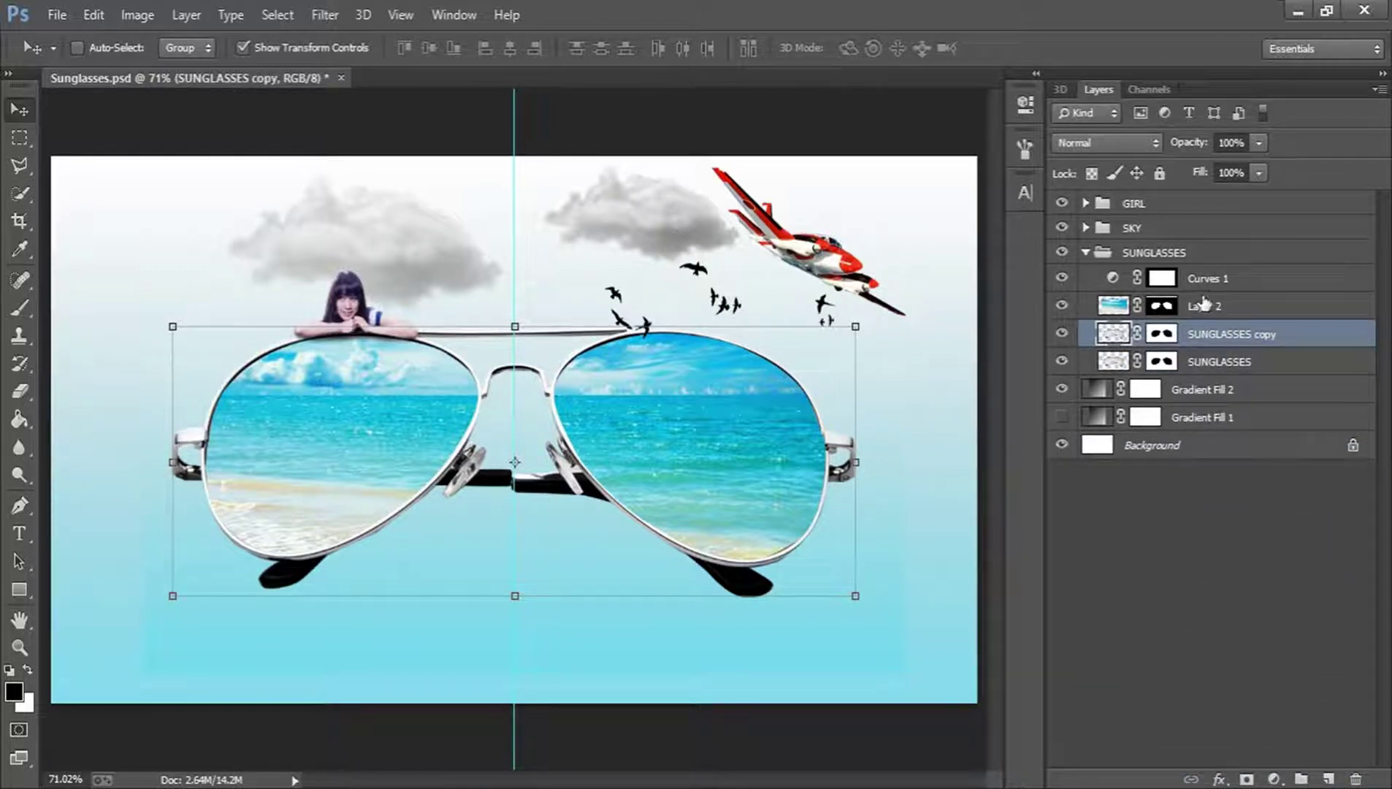
pyautogui.click(1162, 334)
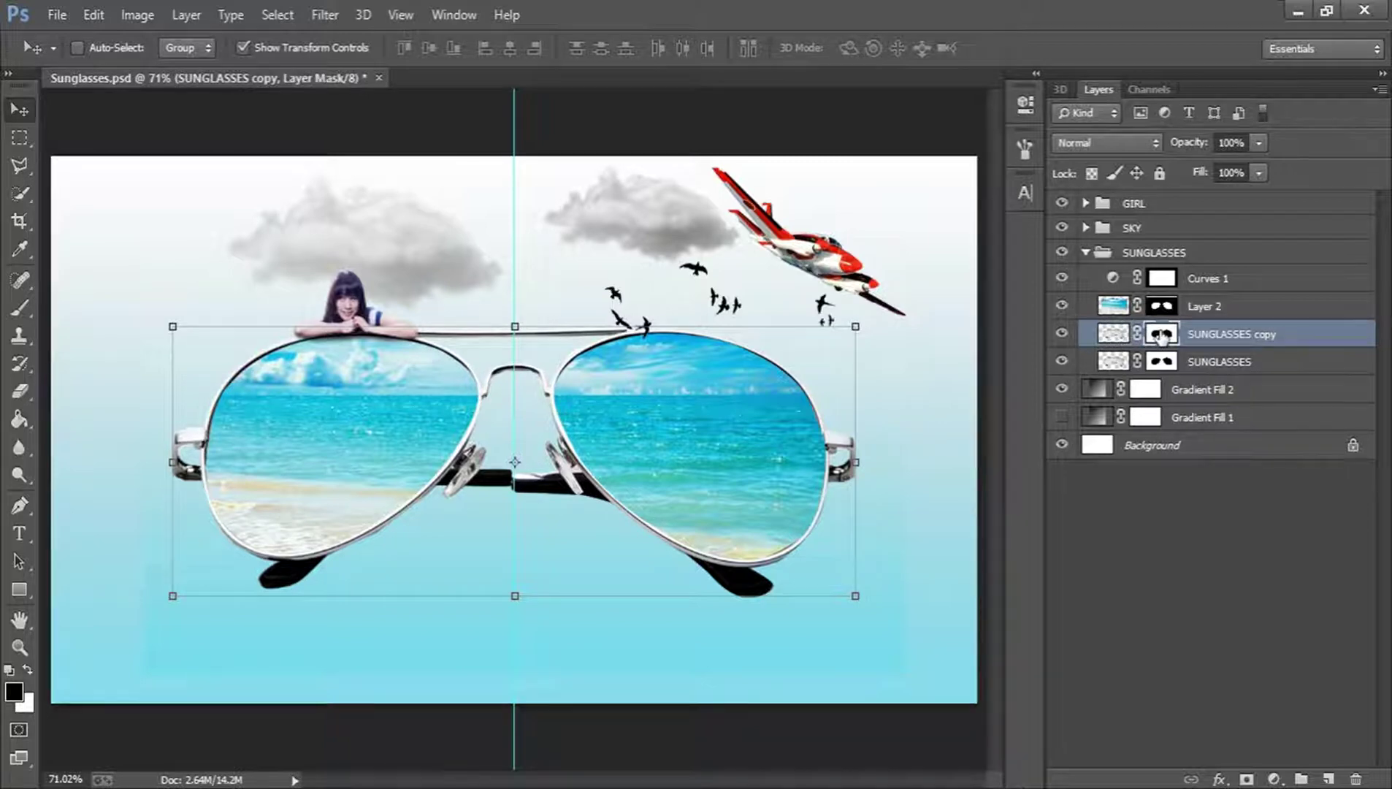
pyautogui.rightClick(1162, 335)
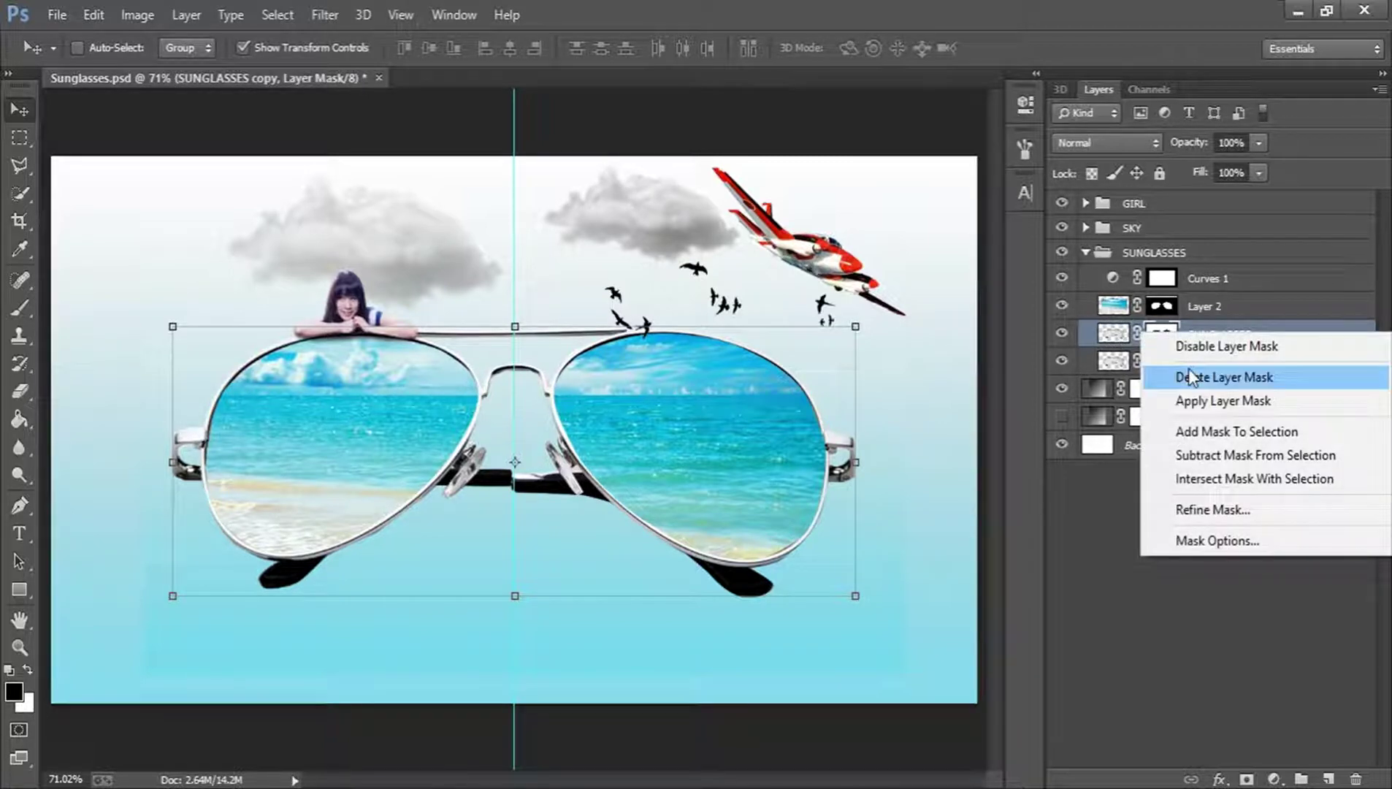
pyautogui.click(1242, 377)
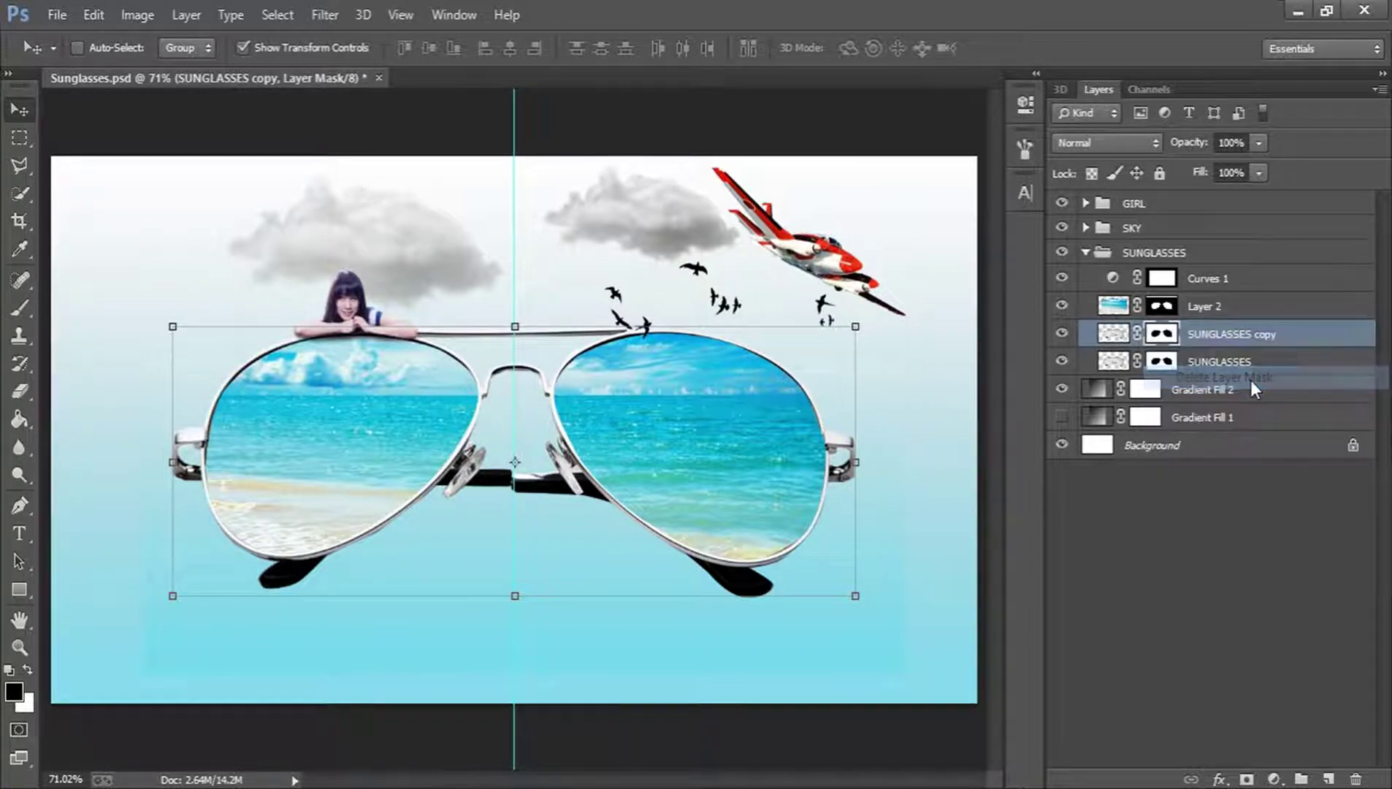
# Paint the SUNGLASSES copy solid black within its own outline using the Brush tool, and hide that layer
pyautogui.keyDown('ctrl'); pyautogui.click(1115, 338); pyautogui.keyUp('ctrl')
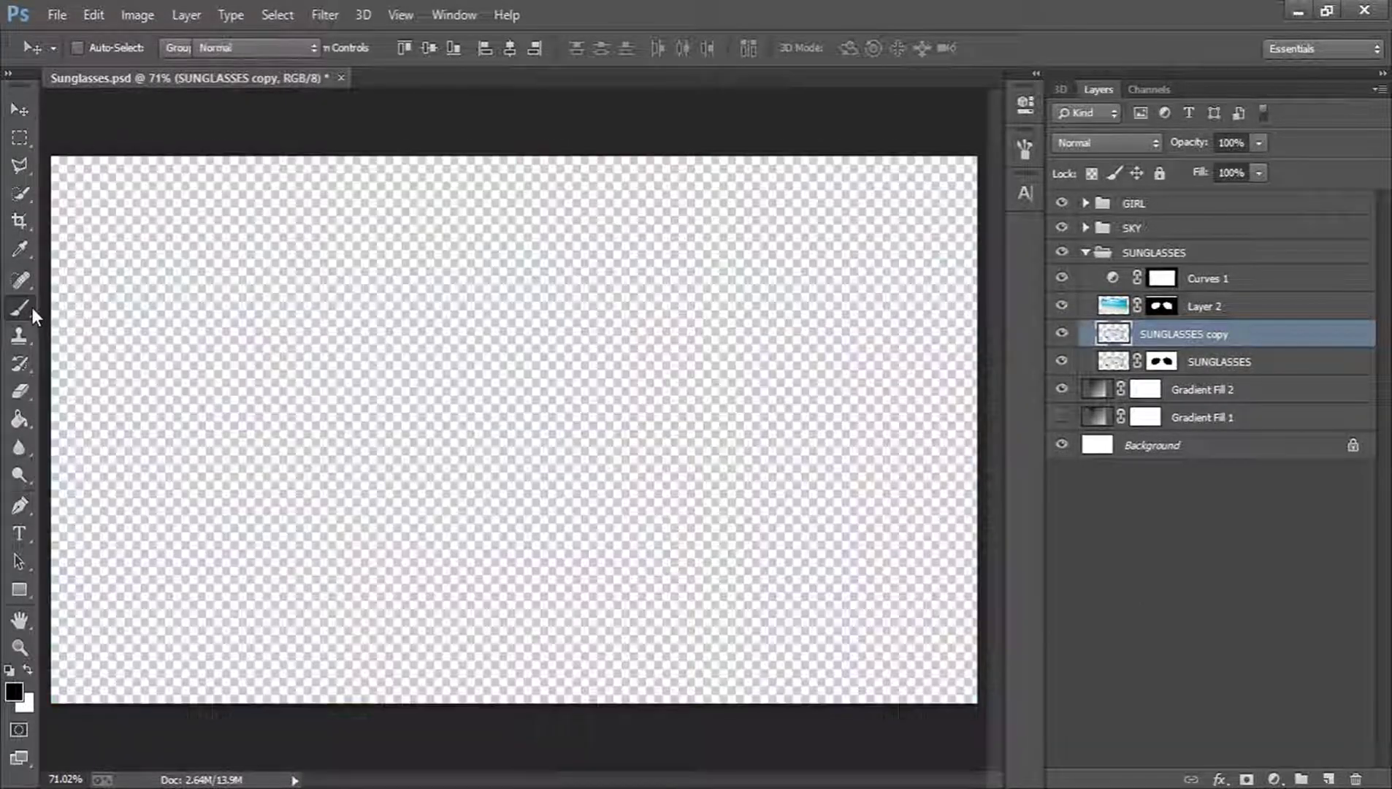
pyautogui.click(29, 307)
pyautogui.moveTo(376, 354)
pyautogui.mouseDown()
pyautogui.moveTo(198, 516)
pyautogui.moveTo(469, 382)
pyautogui.moveTo(707, 344)
pyautogui.moveTo(890, 602)
pyautogui.moveTo(683, 574)
pyautogui.moveTo(498, 453)
pyautogui.mouseUp()
pyautogui.moveTo(261, 563); pyautogui.dragTo(257, 488)
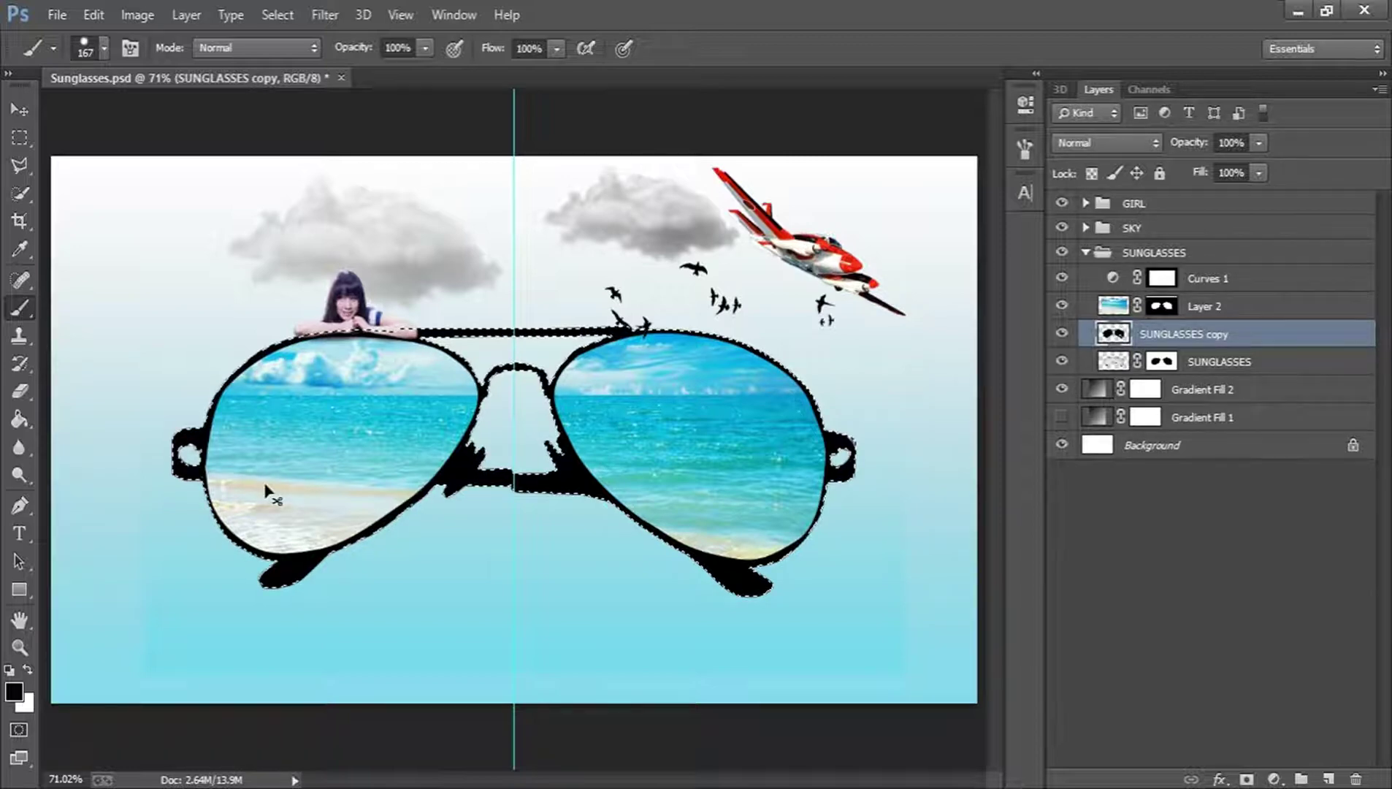
pyautogui.hotkey('ctrl', 'd')
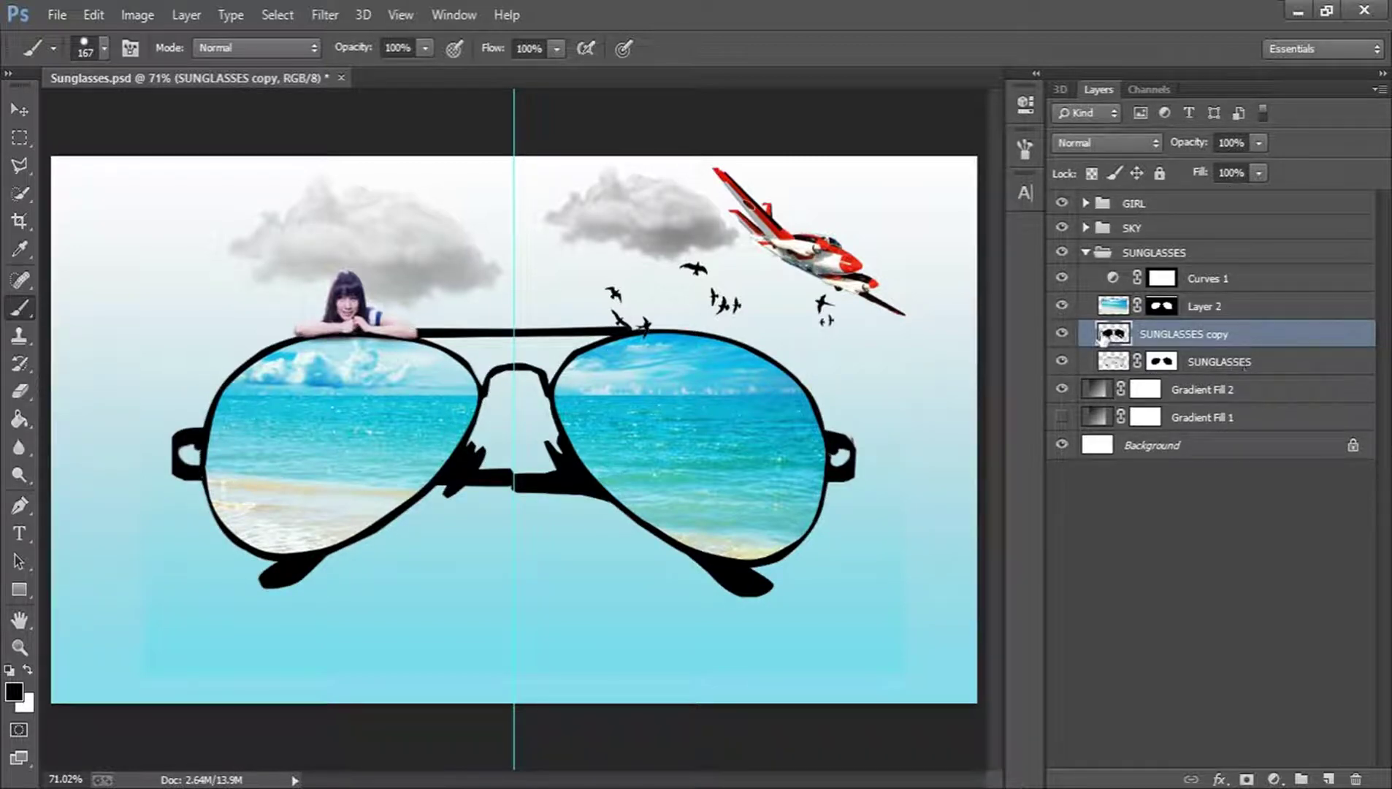
pyautogui.click(1061, 334)
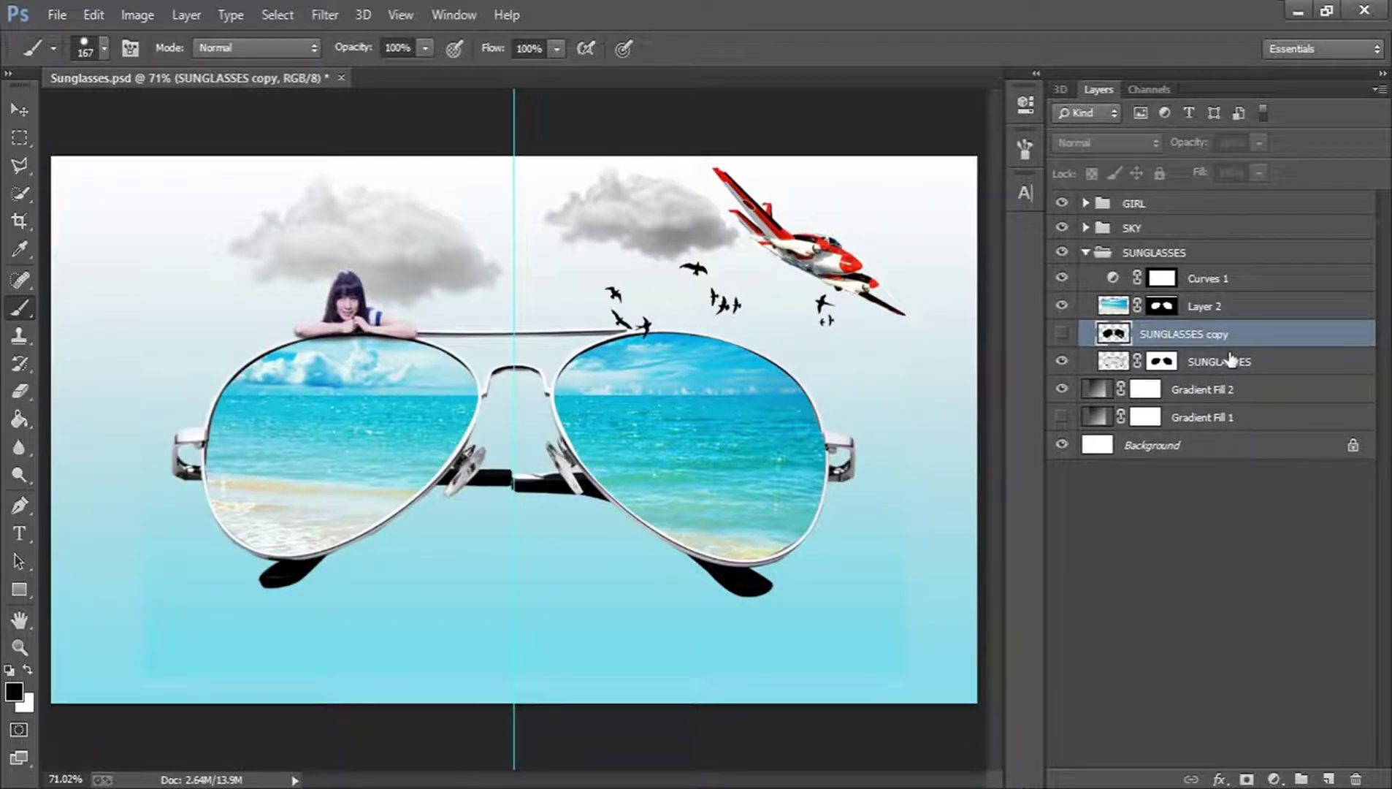
# Add a Hue/Saturation adjustment masked to the original SUNGLASSES layer's outline, with Lightness at -100
pyautogui.click(1110, 363)
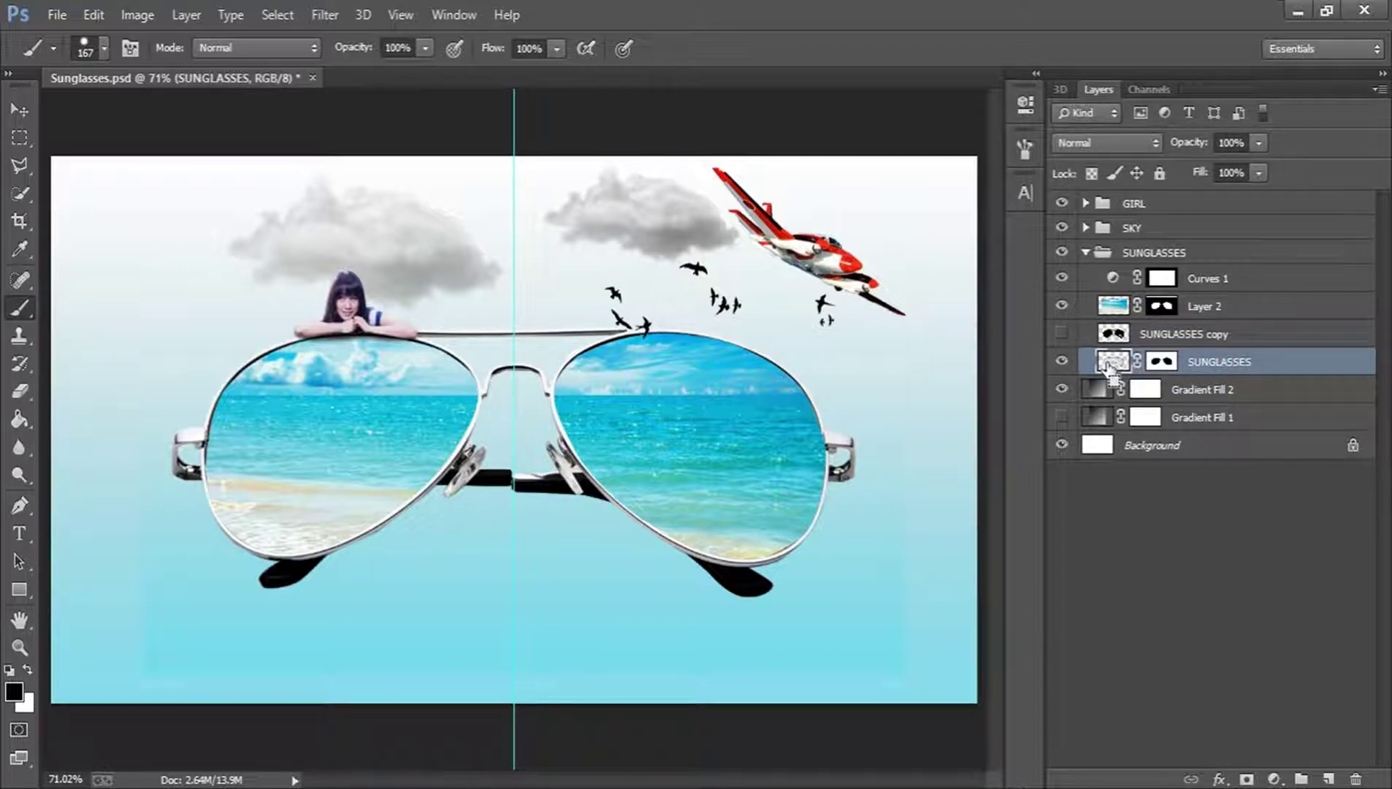
pyautogui.keyDown('ctrl'); pyautogui.click(1110, 361); pyautogui.keyUp('ctrl')
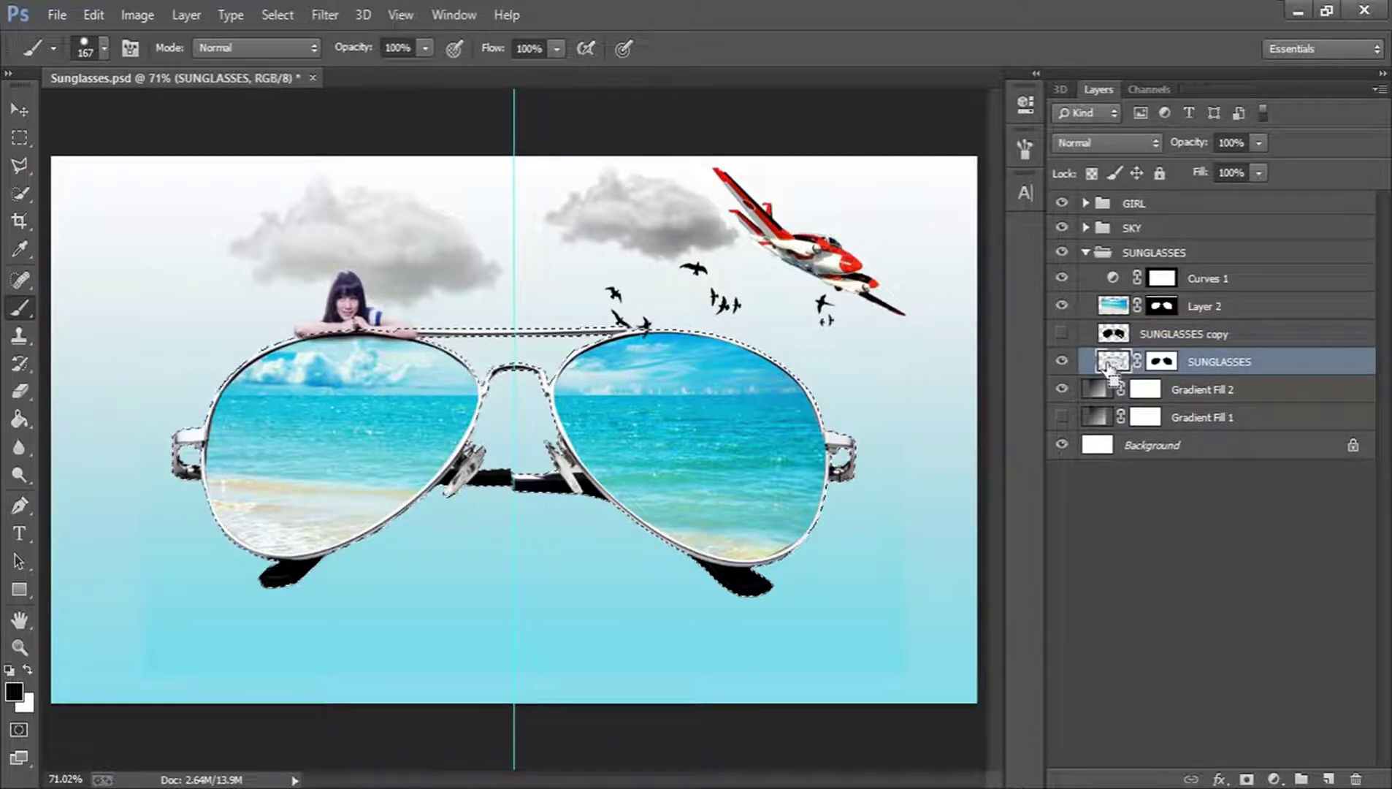
pyautogui.click(1272, 778)
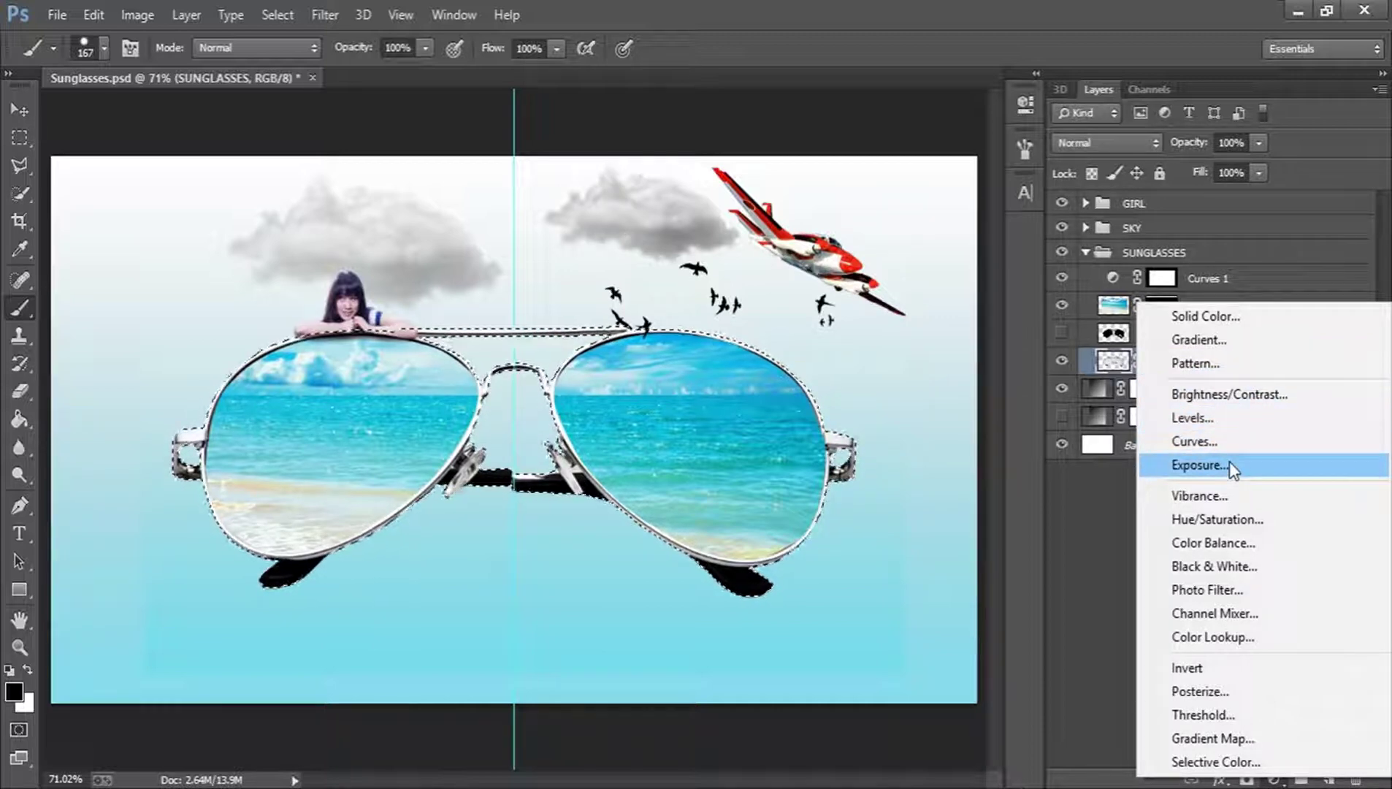
pyautogui.click(1223, 519)
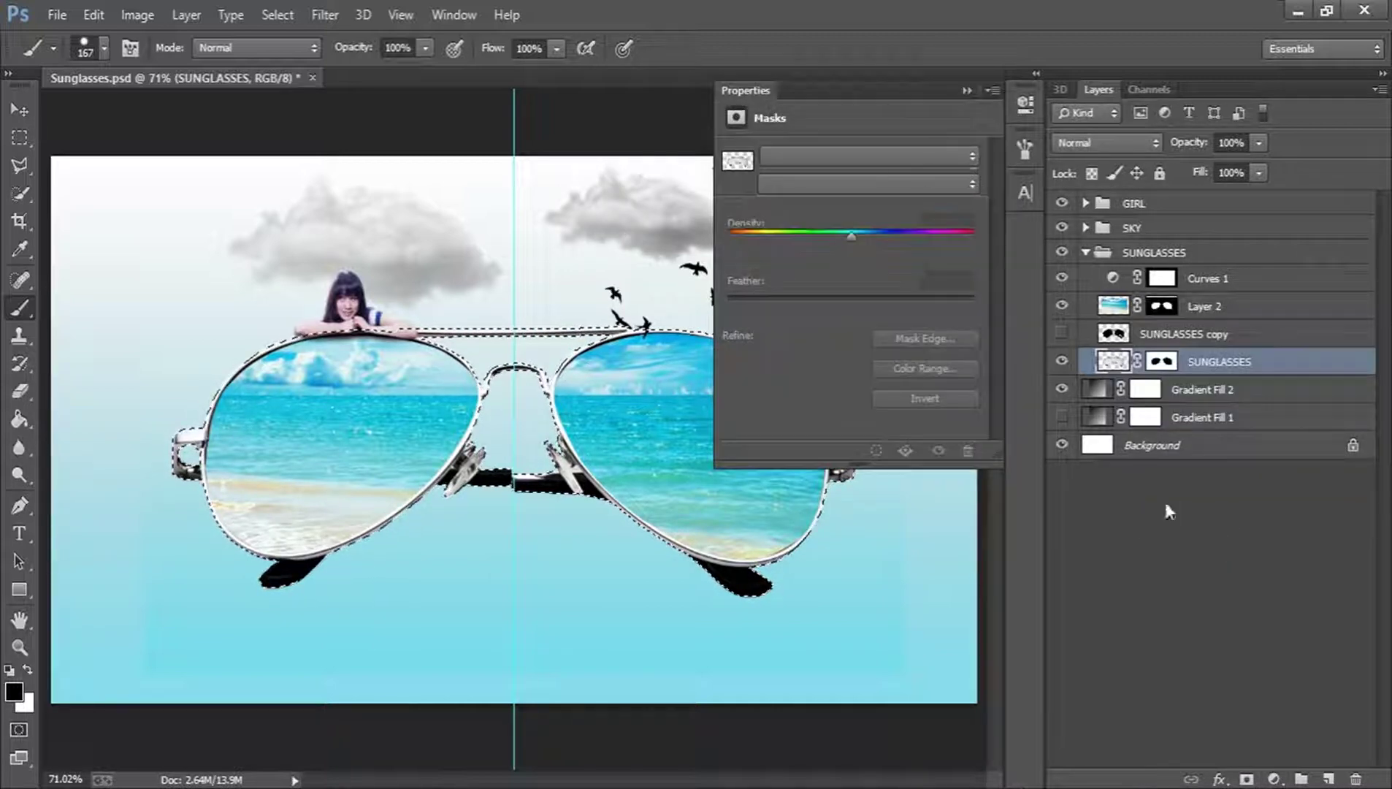
pyautogui.moveTo(794, 319); pyautogui.dragTo(708, 321)
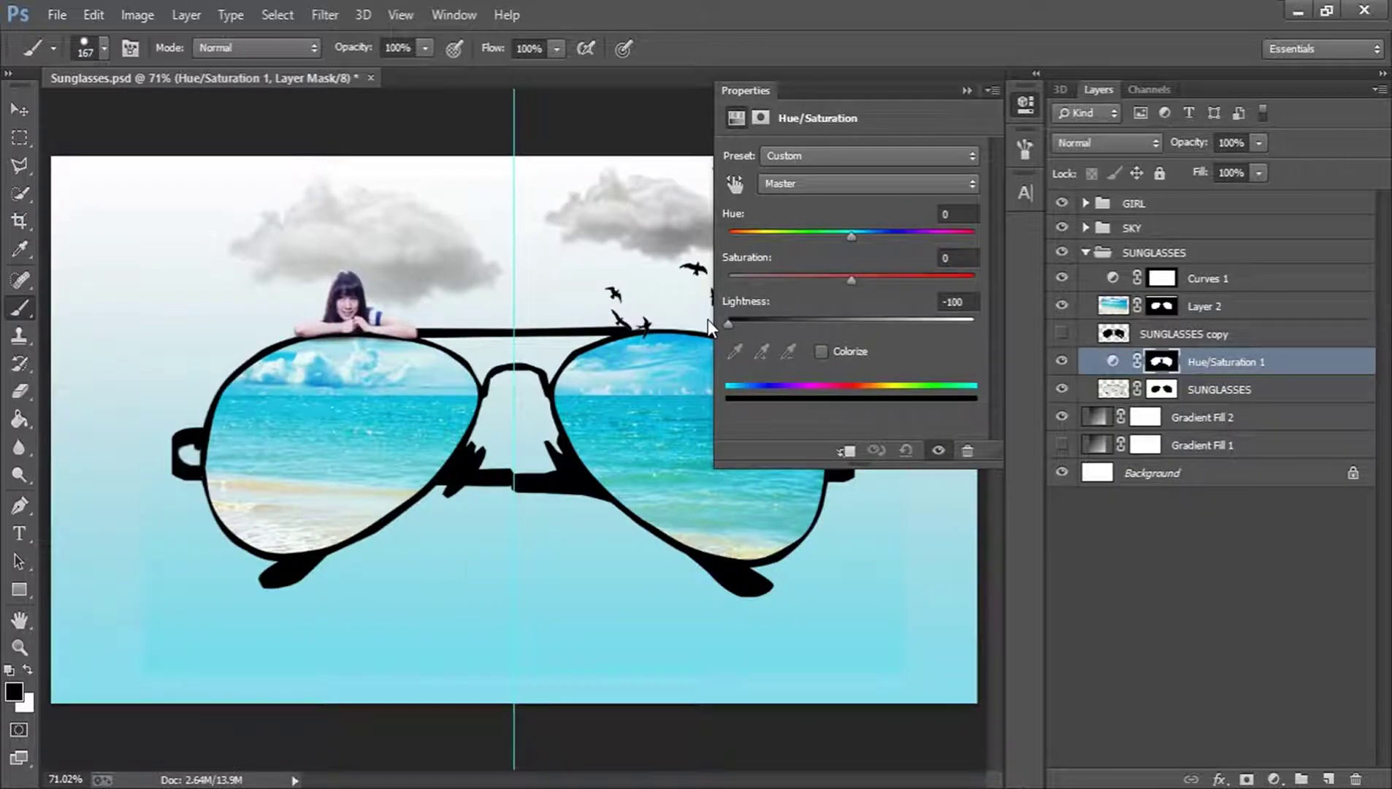
pyautogui.click(1025, 104)
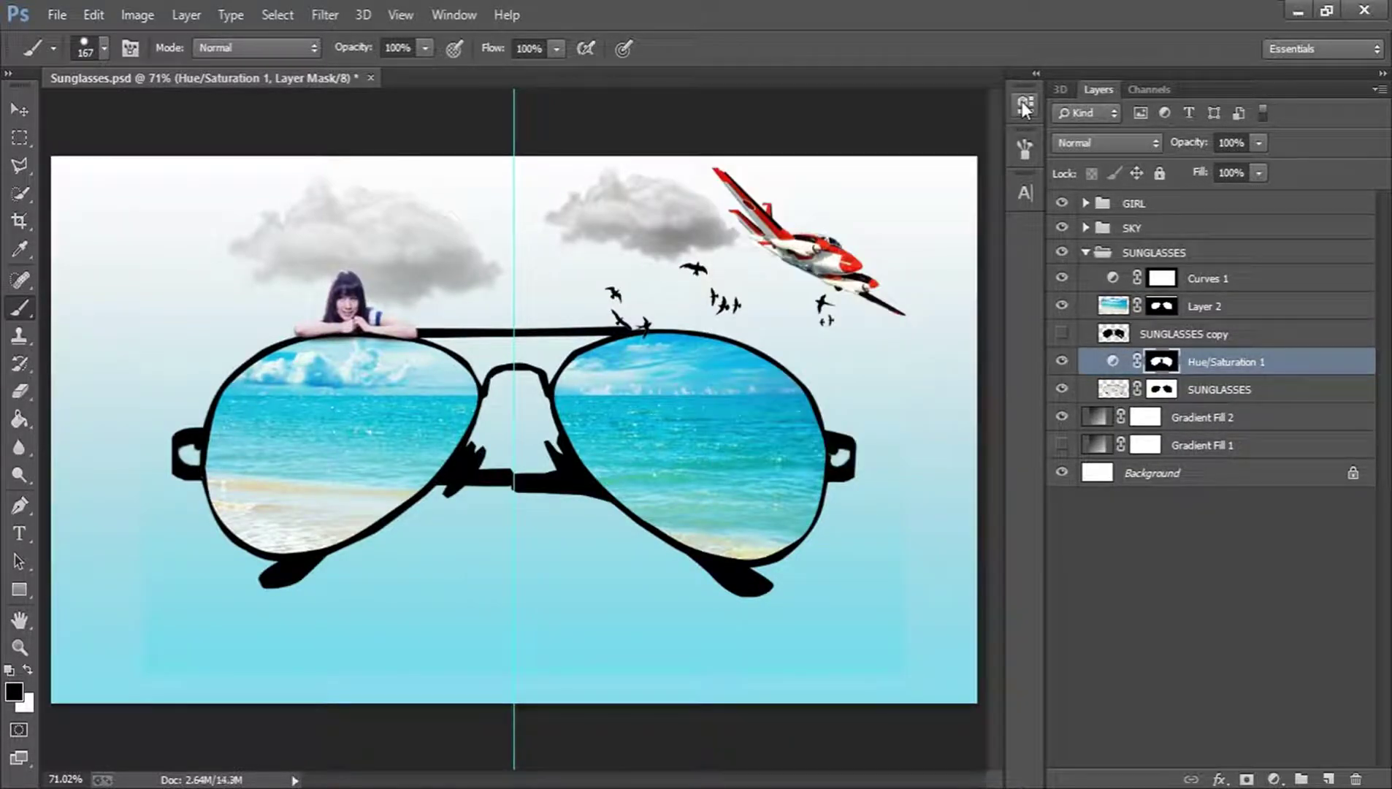
# Delete the hidden SUNGLASSES copy layer
pyautogui.click(1166, 334)
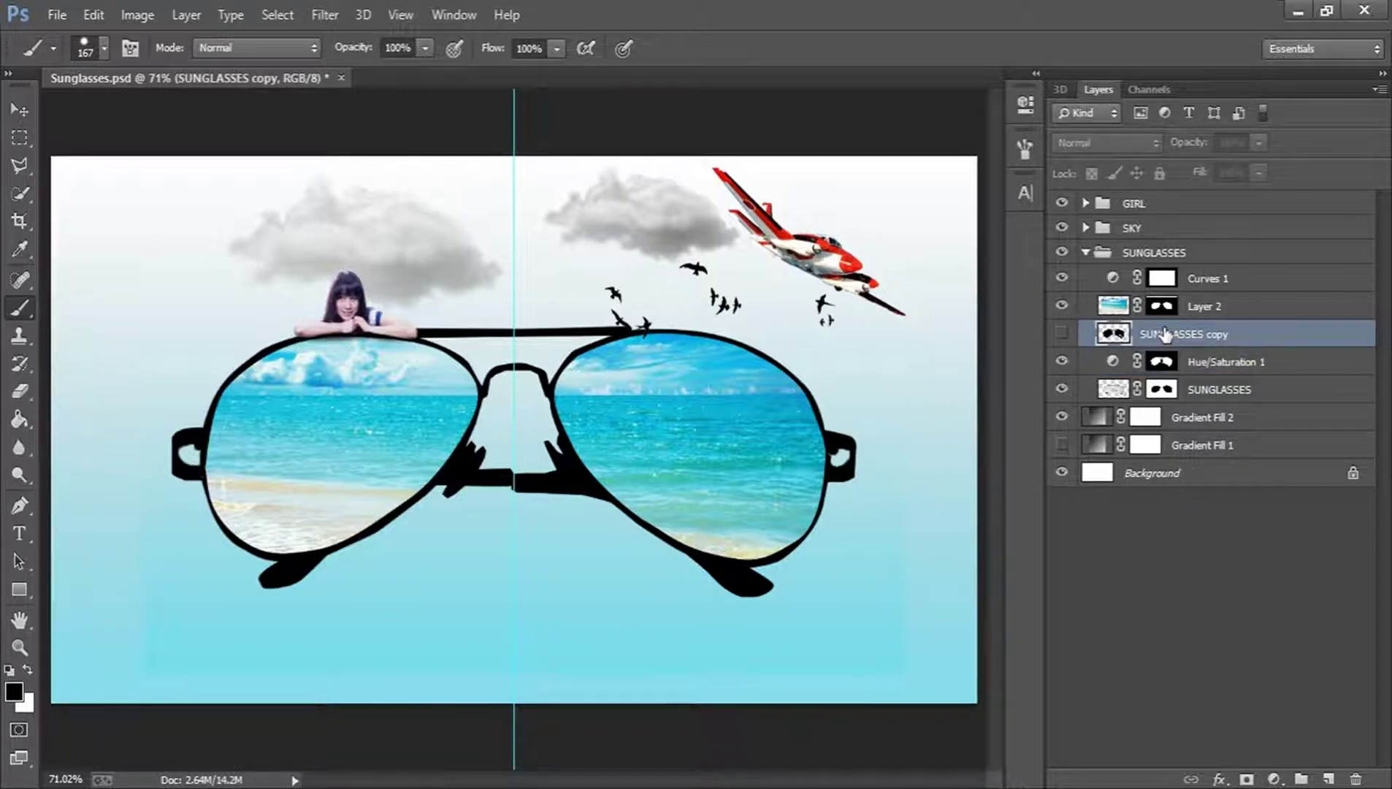
pyautogui.press('Delete')
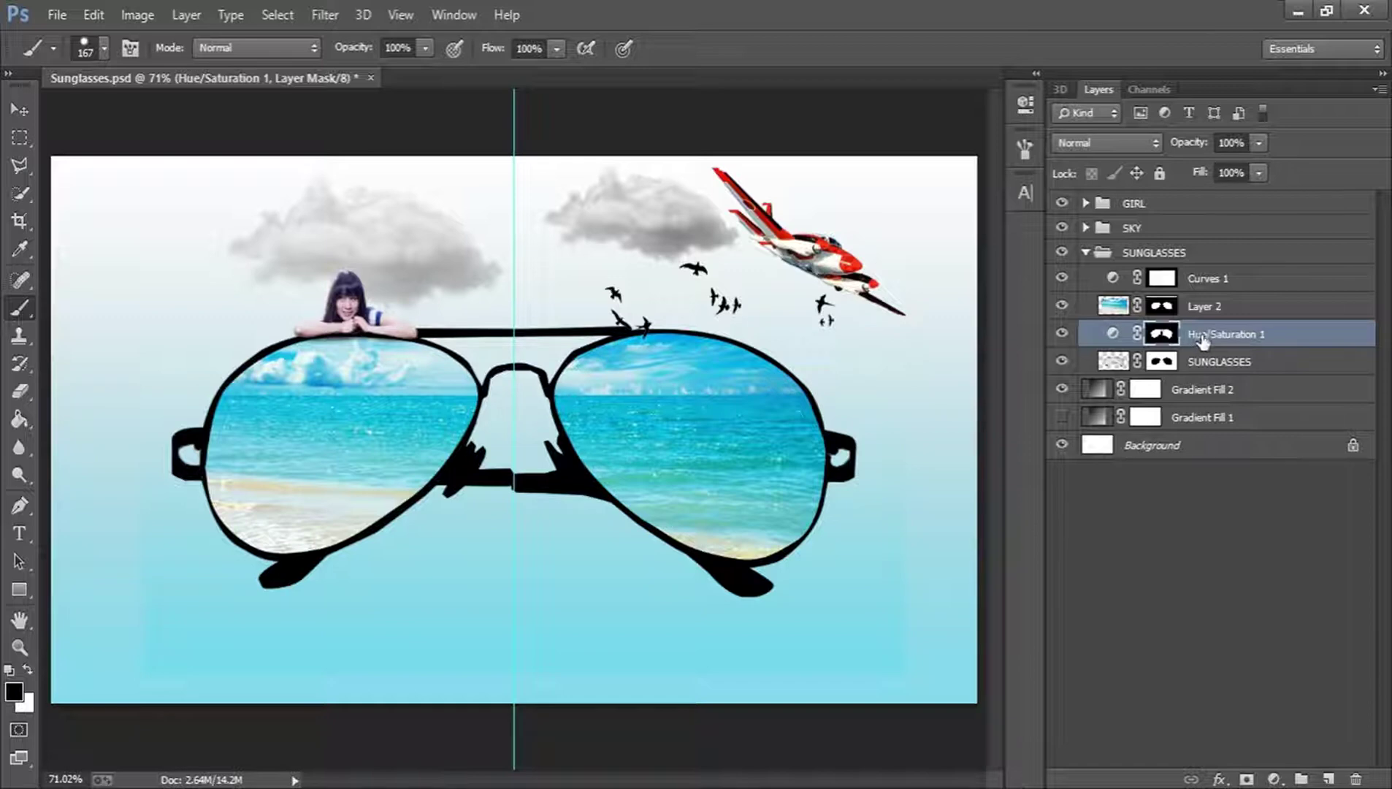
# Rename the Hue/Saturation adjustment layer as SHADOW and move it below the SUNGLASSES layer
pyautogui.doubleClick(1202, 336)
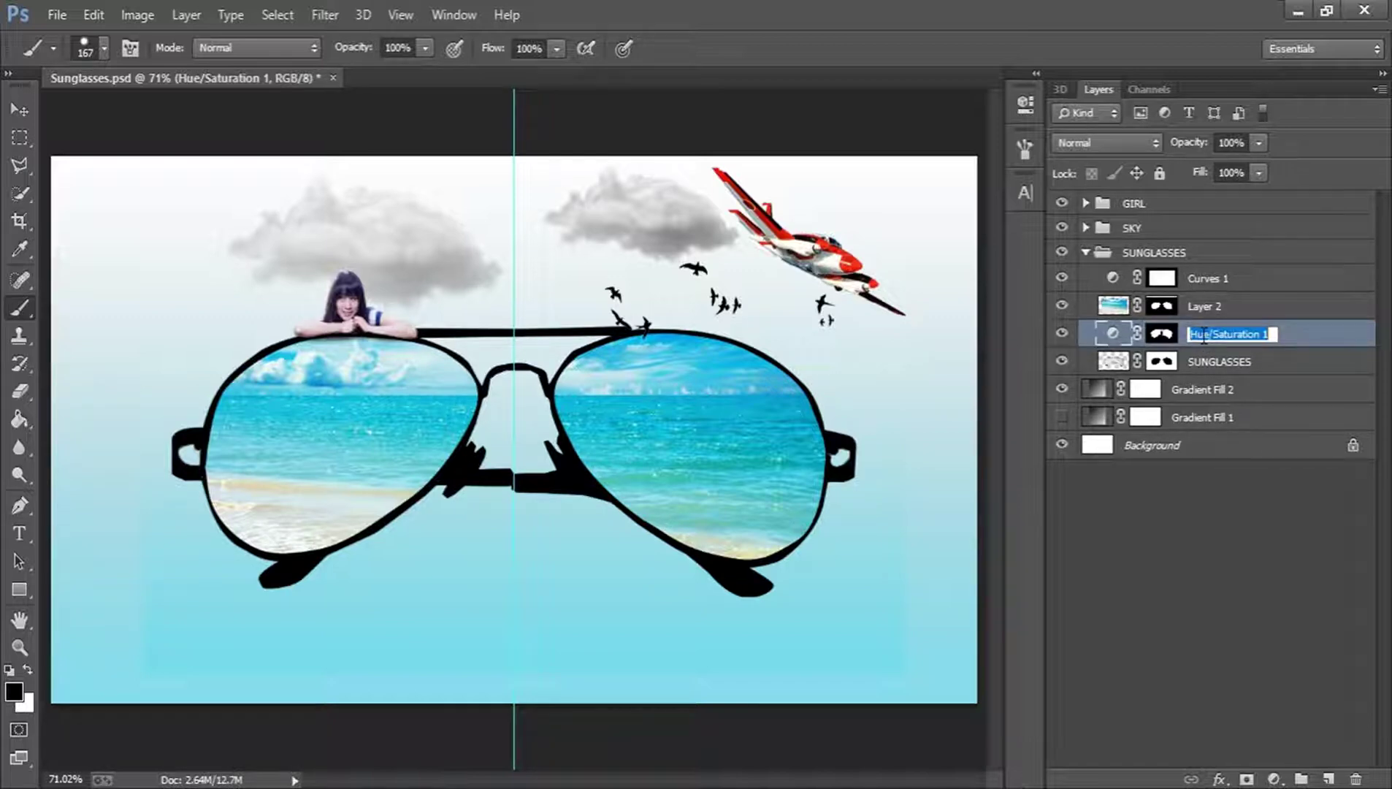
pyautogui.write('SU')
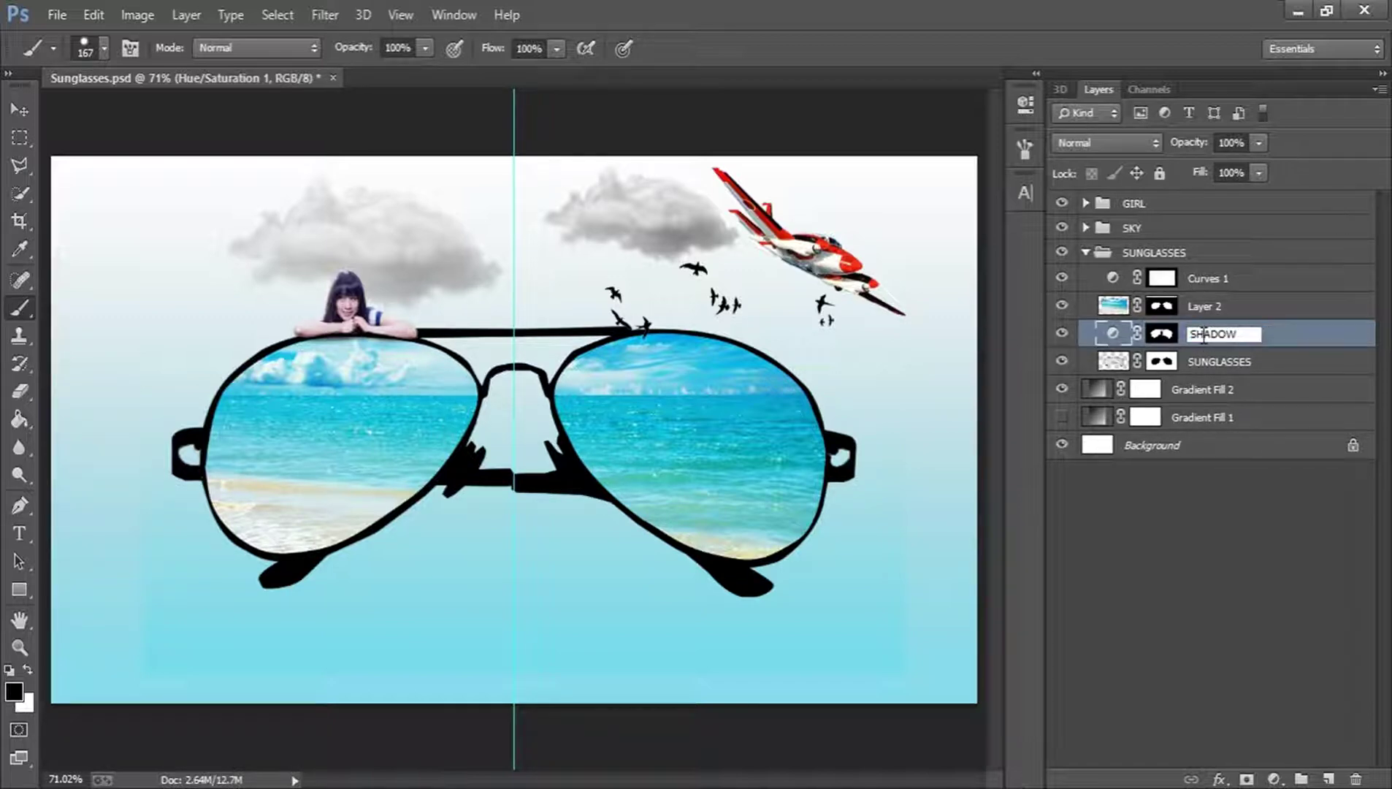
pyautogui.press('Return')
pyautogui.moveTo(1239, 340); pyautogui.dragTo(1239, 365)
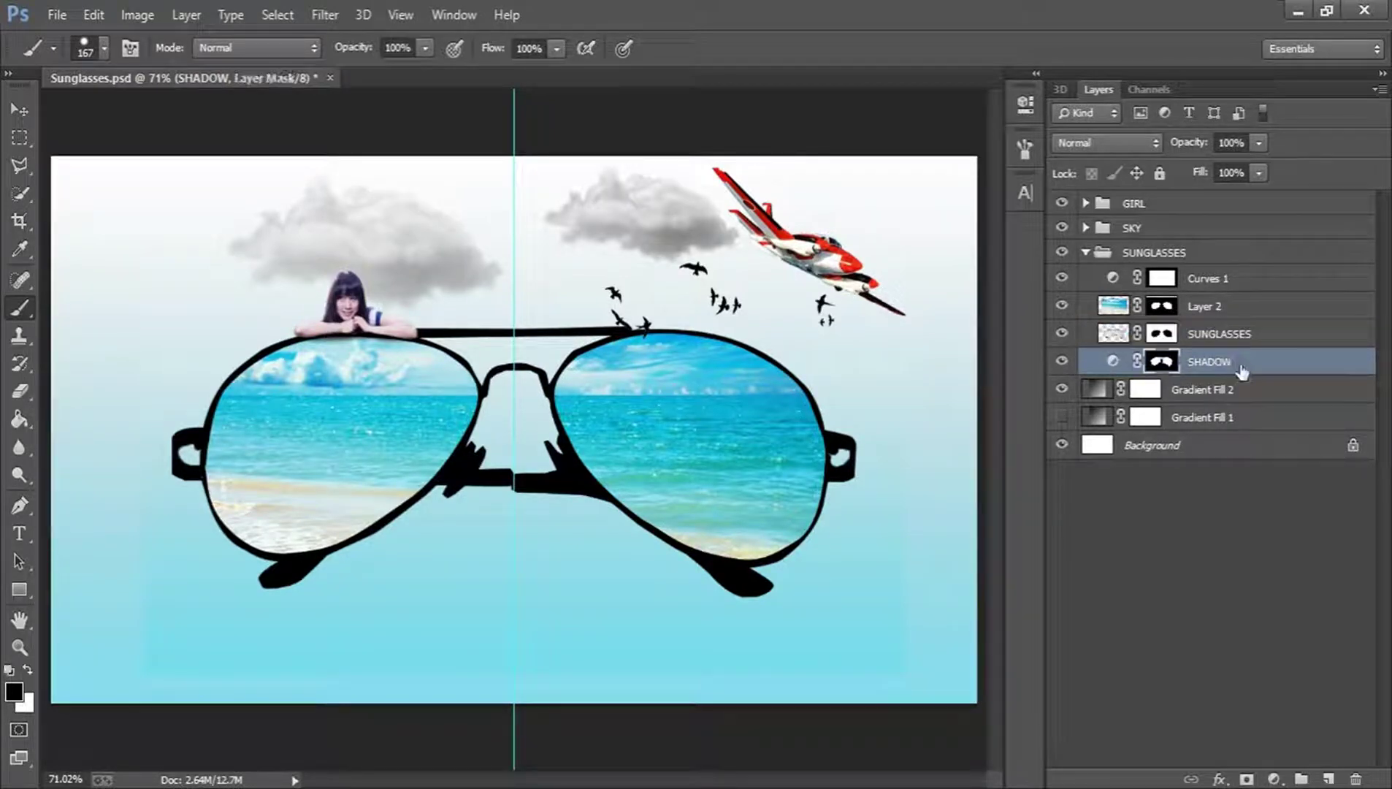
# Deselect and transform the SHADOW layer's mask to about 44% height, placing it under the lower half of the sunglasses
pyautogui.press('v')
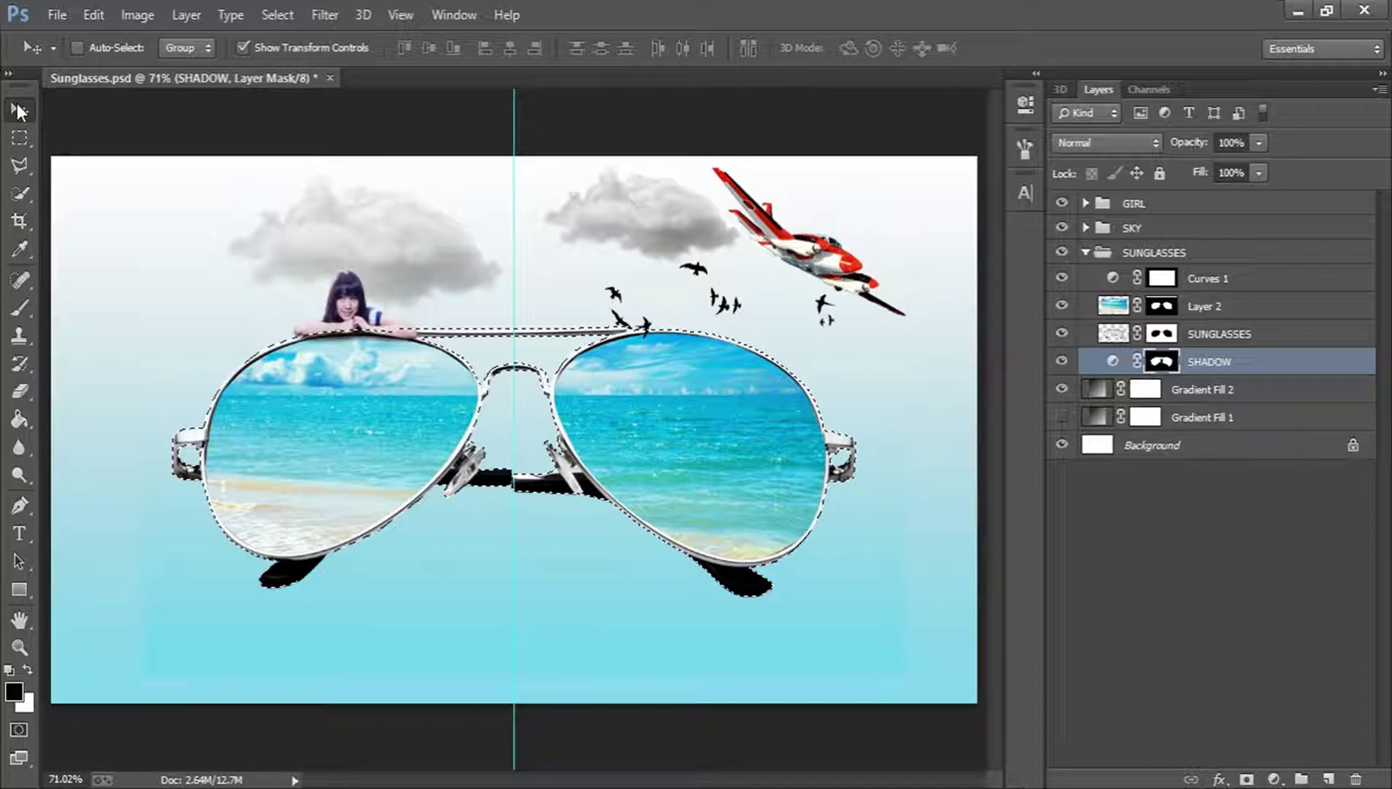
pyautogui.hotkey('ctrl', 'd')
pyautogui.click(1218, 337)
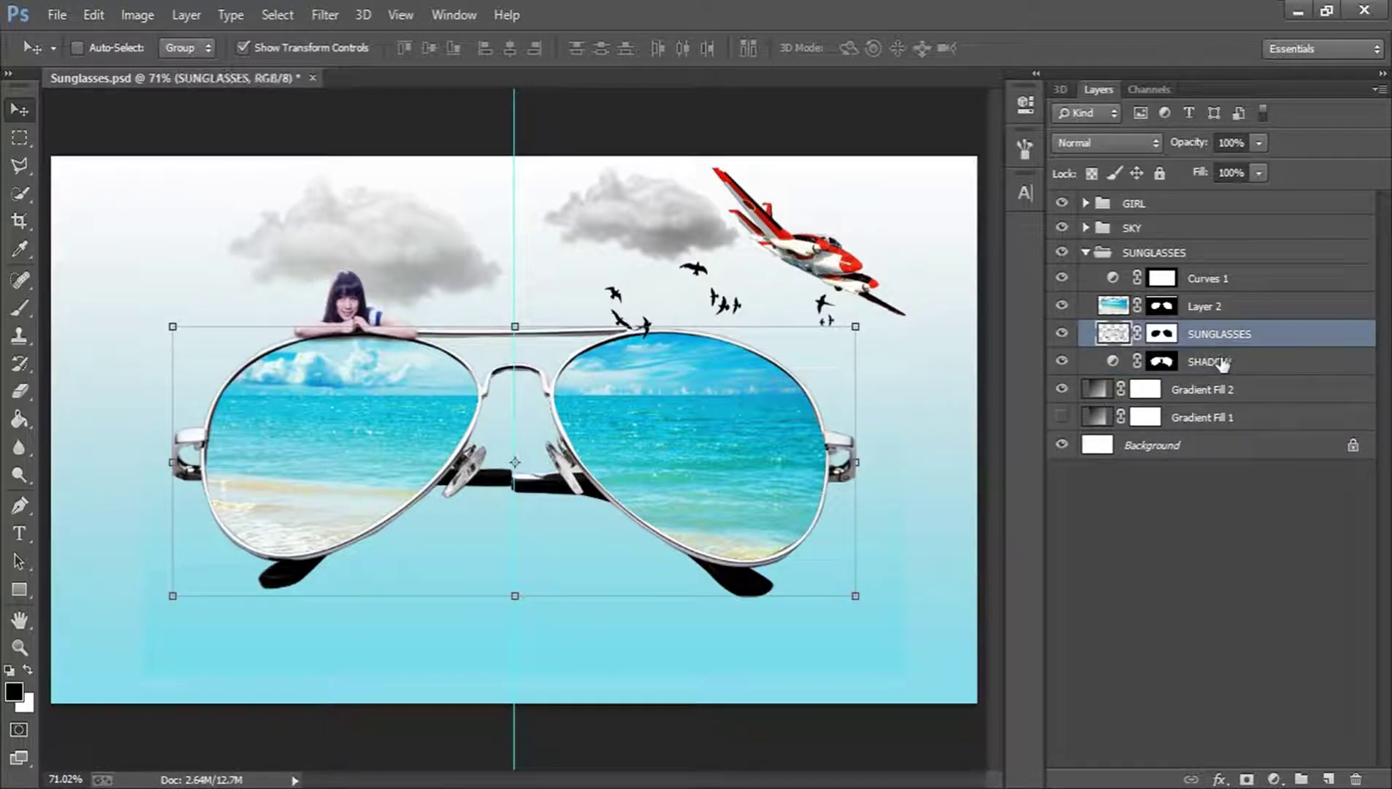
pyautogui.click(1222, 363)
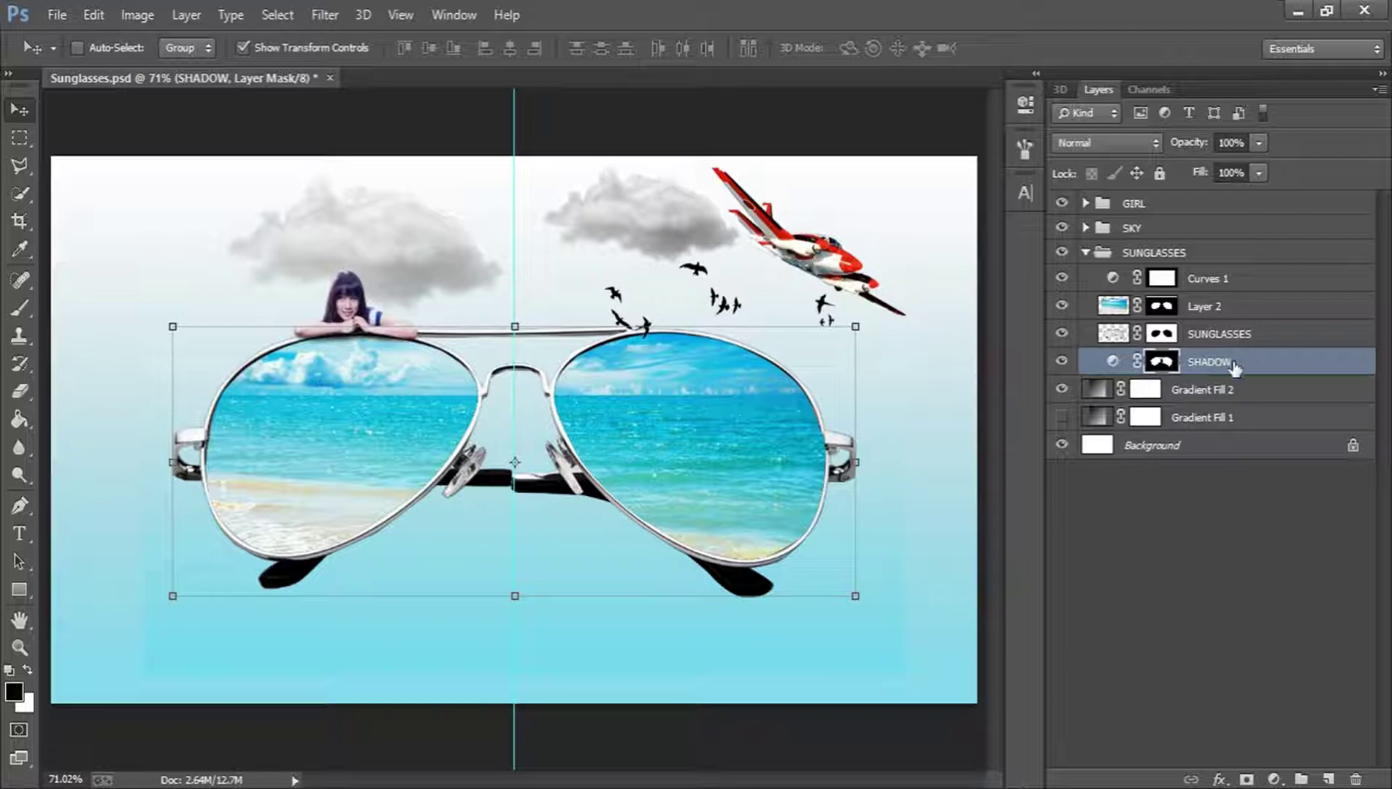
pyautogui.hotkey('ctrl', 't')
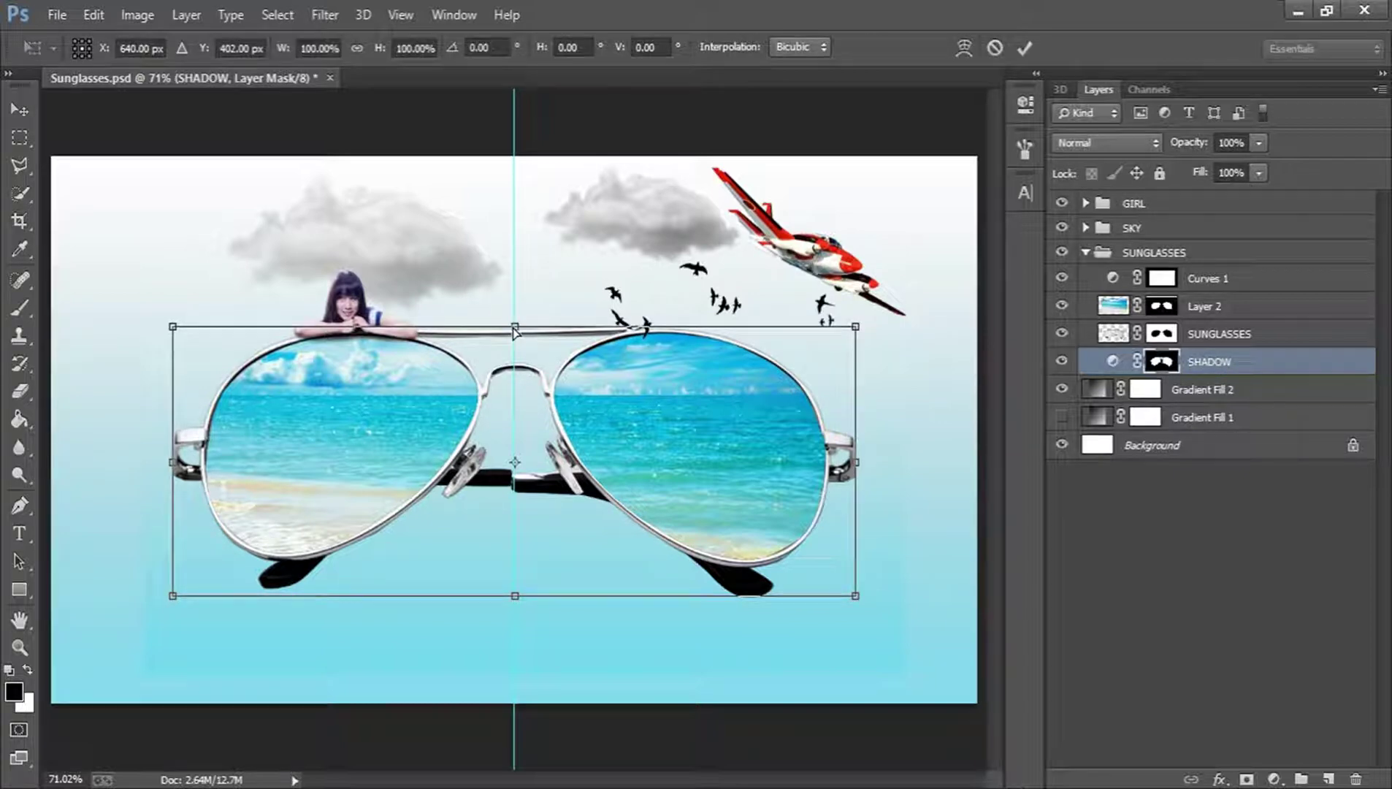
pyautogui.moveTo(514, 327); pyautogui.dragTo(514, 474)
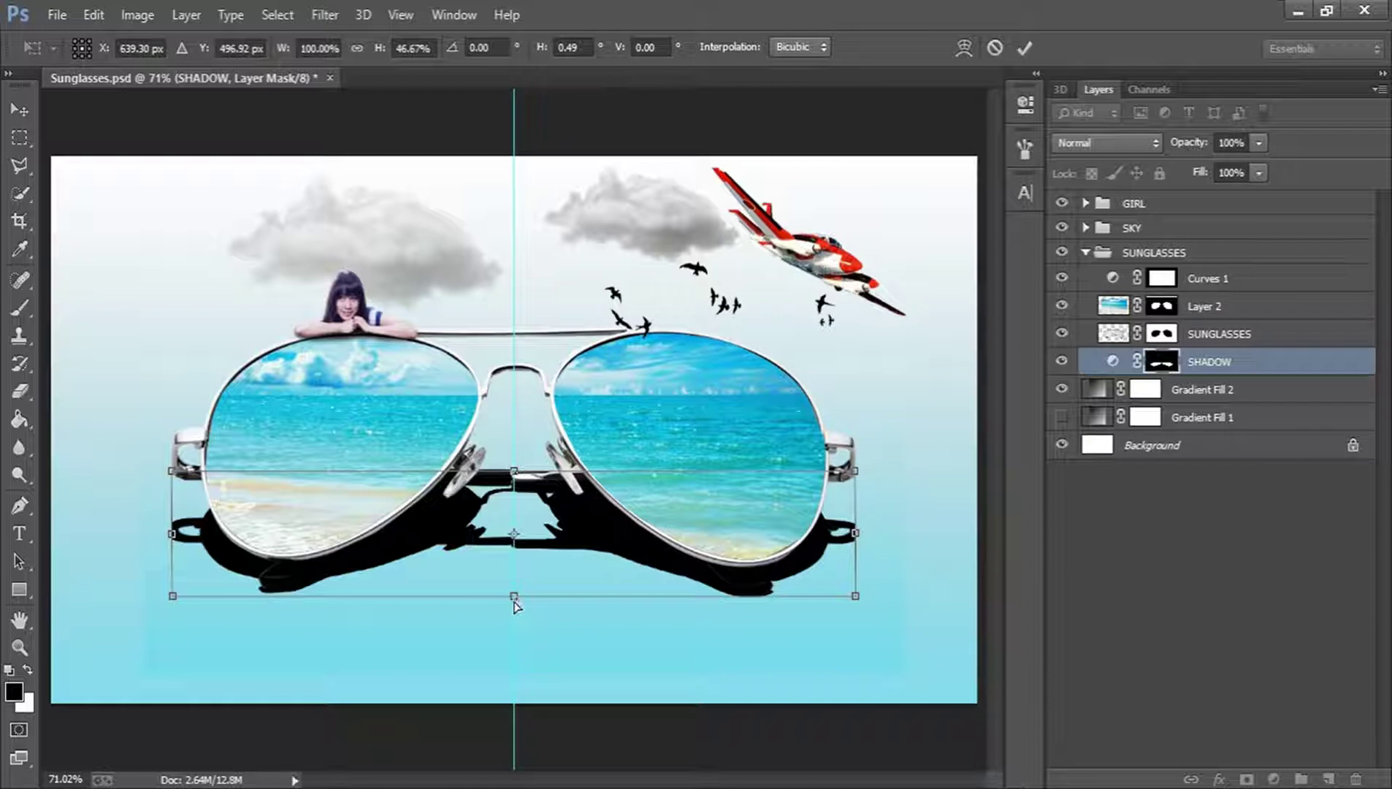
pyautogui.moveTo(514, 600); pyautogui.dragTo(512, 577)
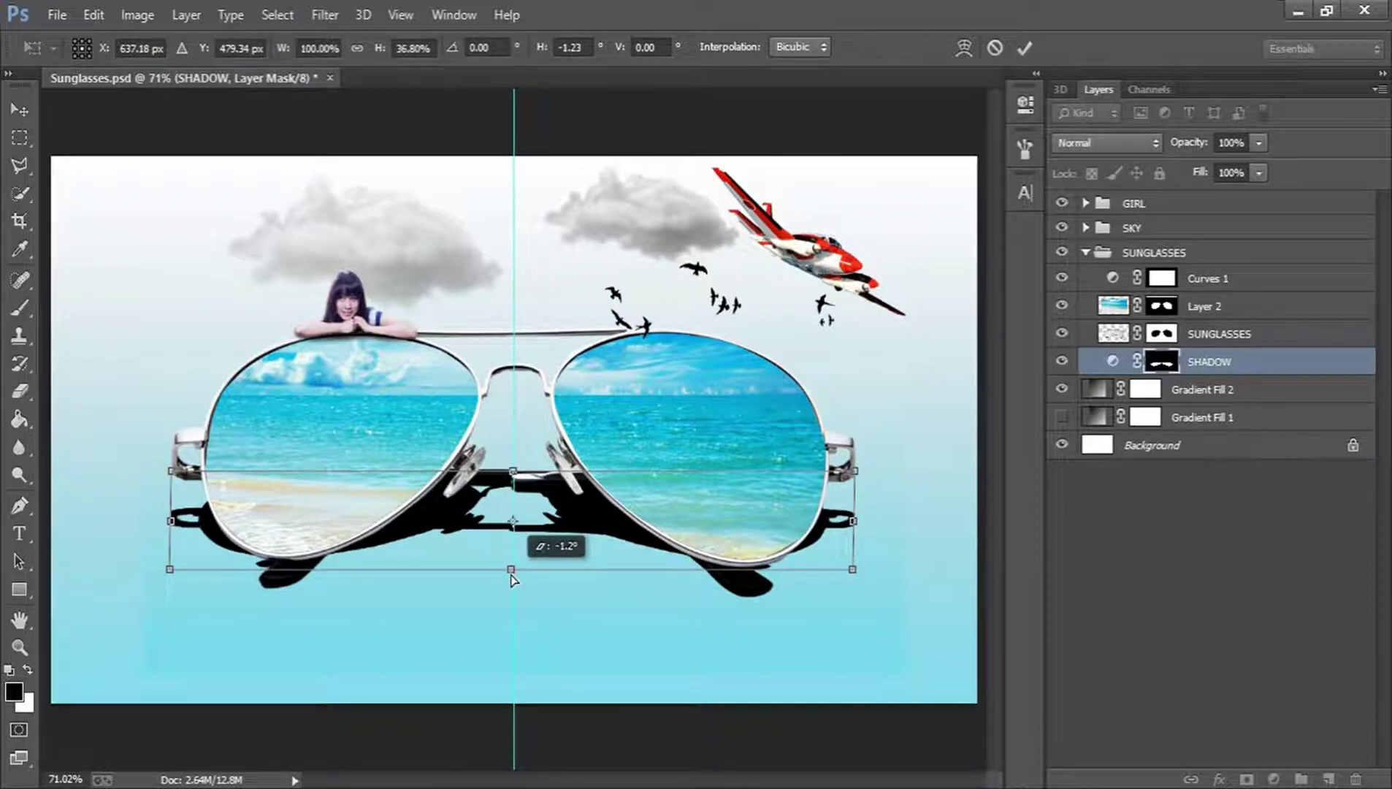
pyautogui.moveTo(513, 579)
pyautogui.mouseDown()
pyautogui.moveTo(514, 552)
pyautogui.moveTo(515, 590)
pyautogui.mouseUp()
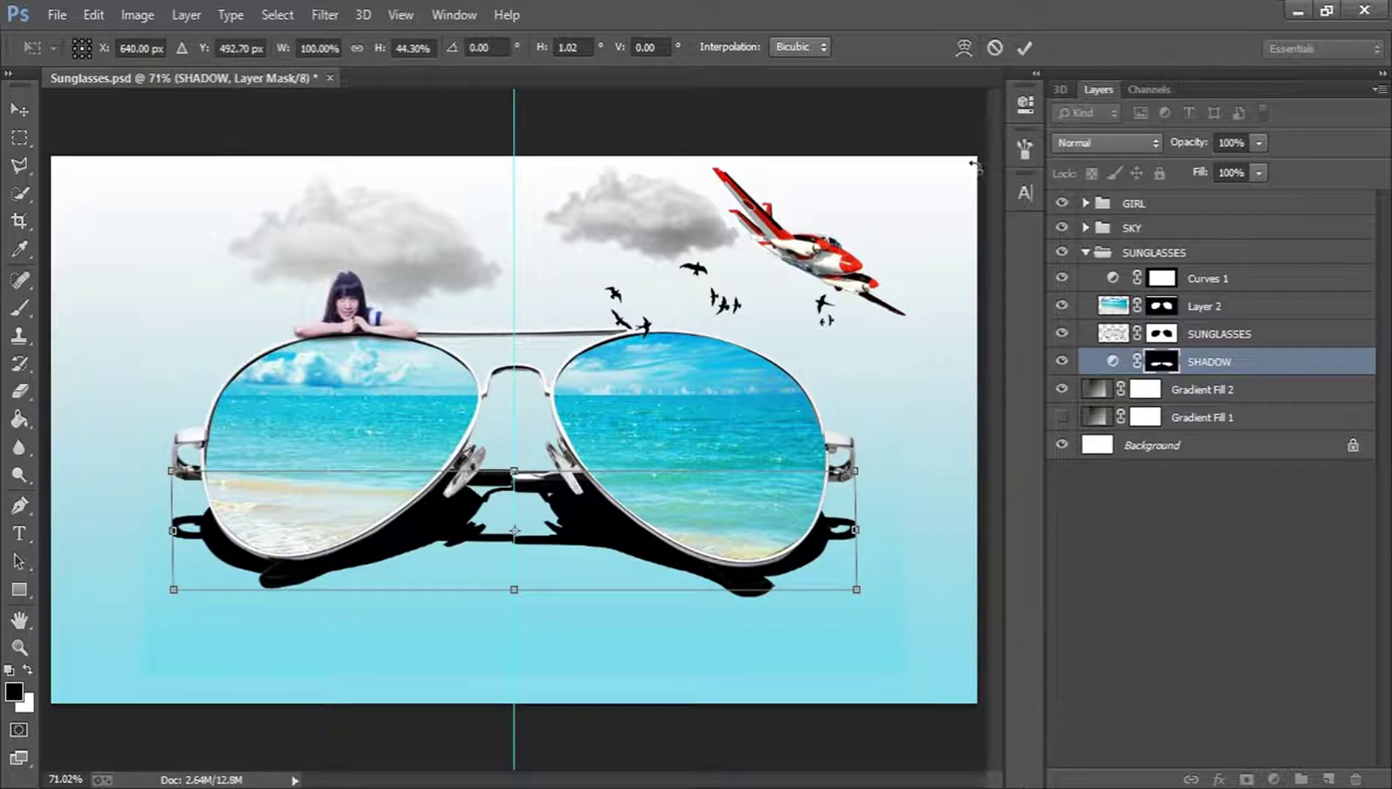
pyautogui.click(1021, 46)
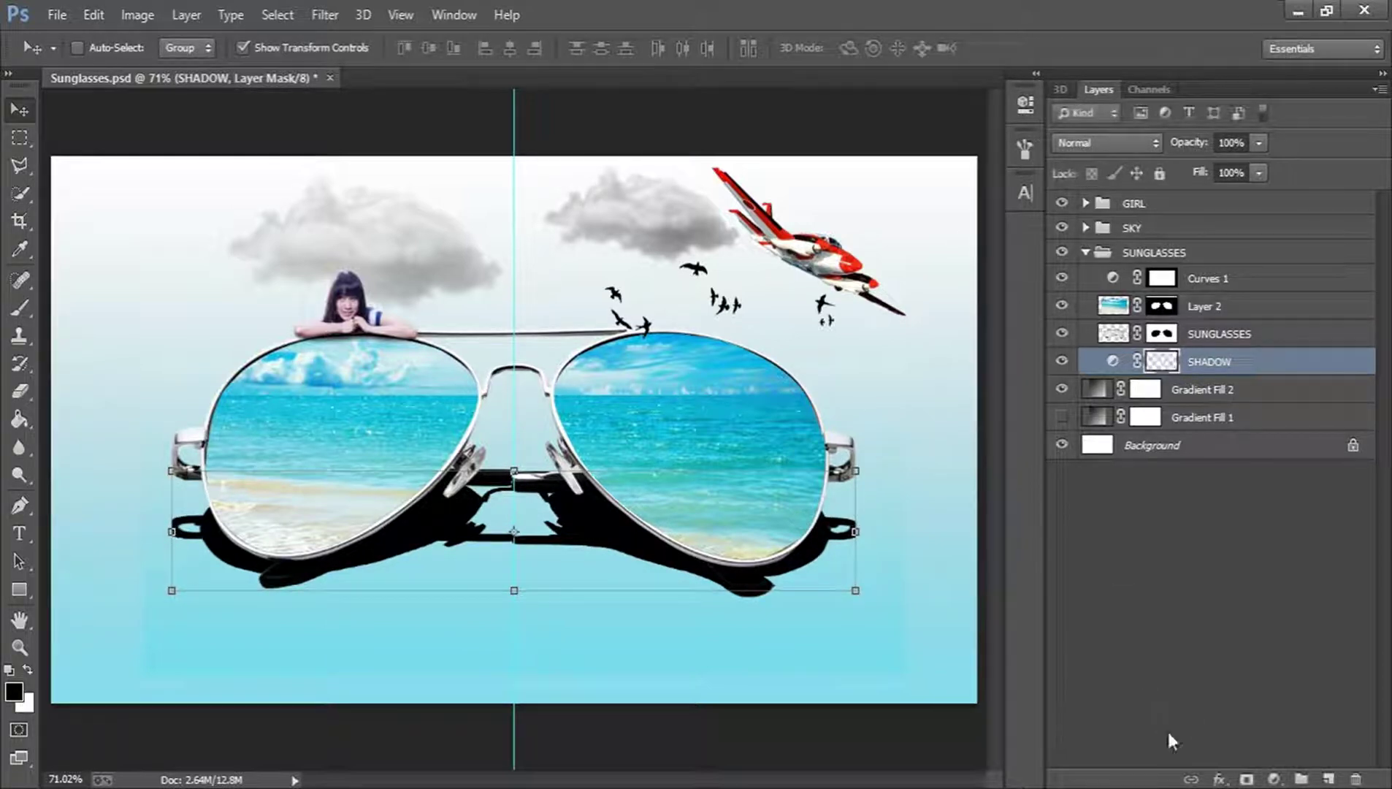
# Lower the SHADOW adjustment layer's opacity to 70%
pyautogui.click(1168, 679)
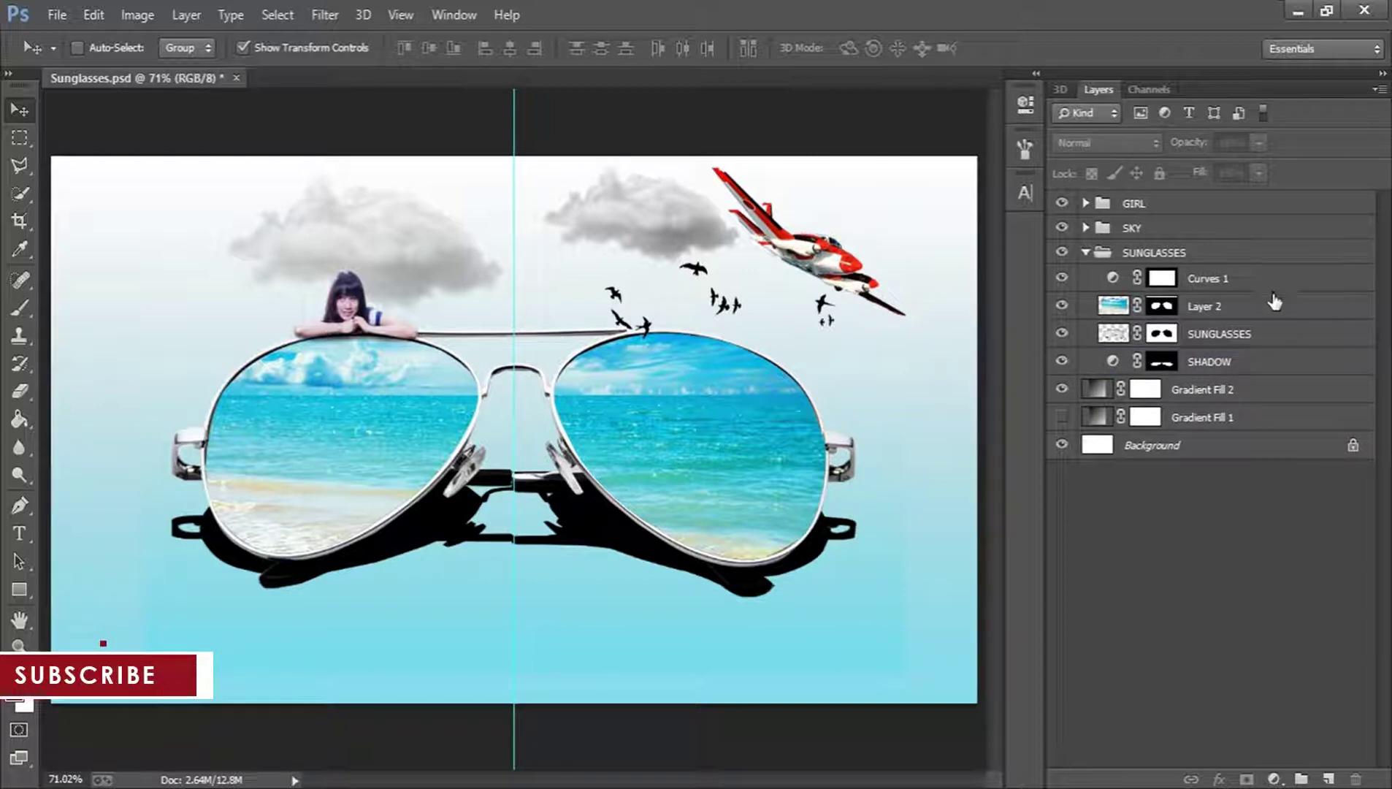
pyautogui.click(1231, 361)
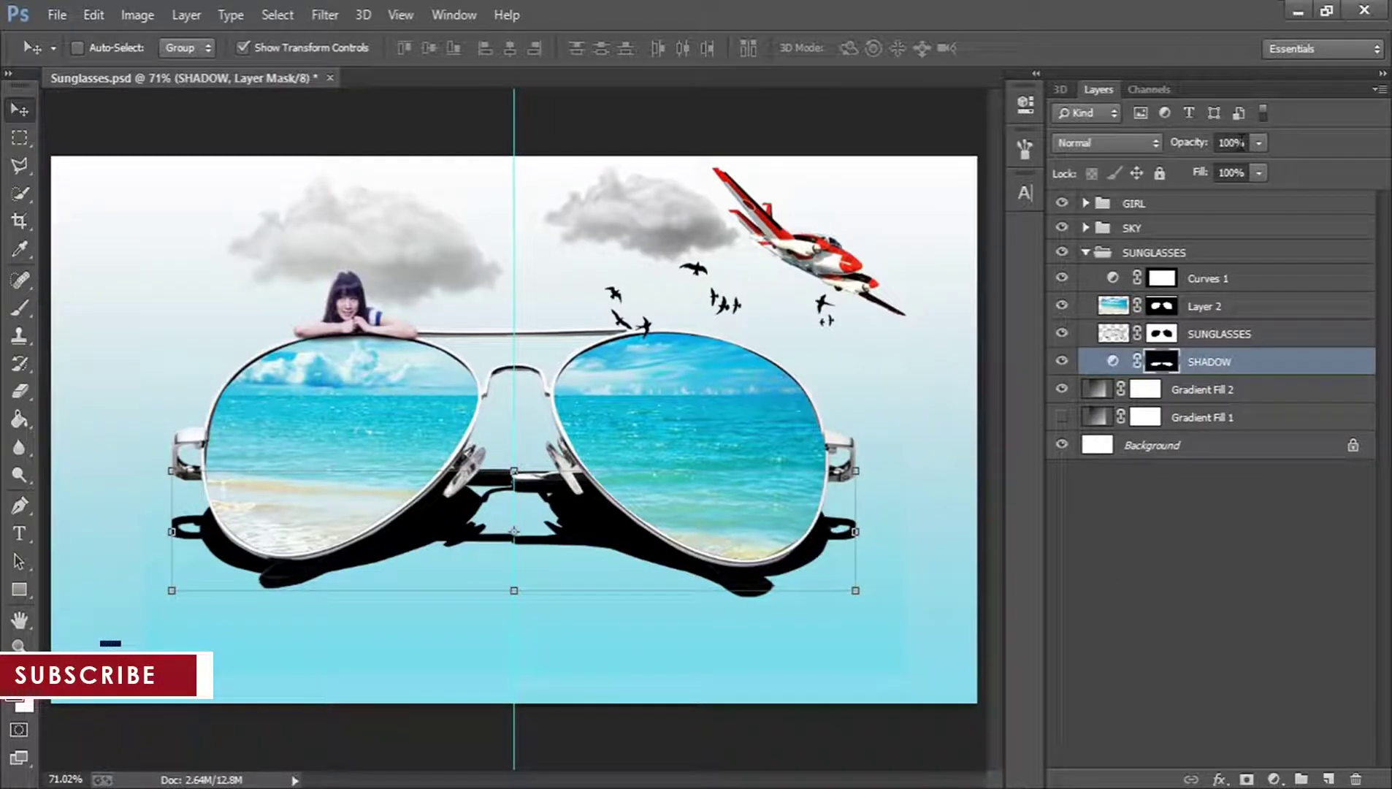
pyautogui.moveTo(1241, 143); pyautogui.dragTo(1197, 141)
pyautogui.write('80')
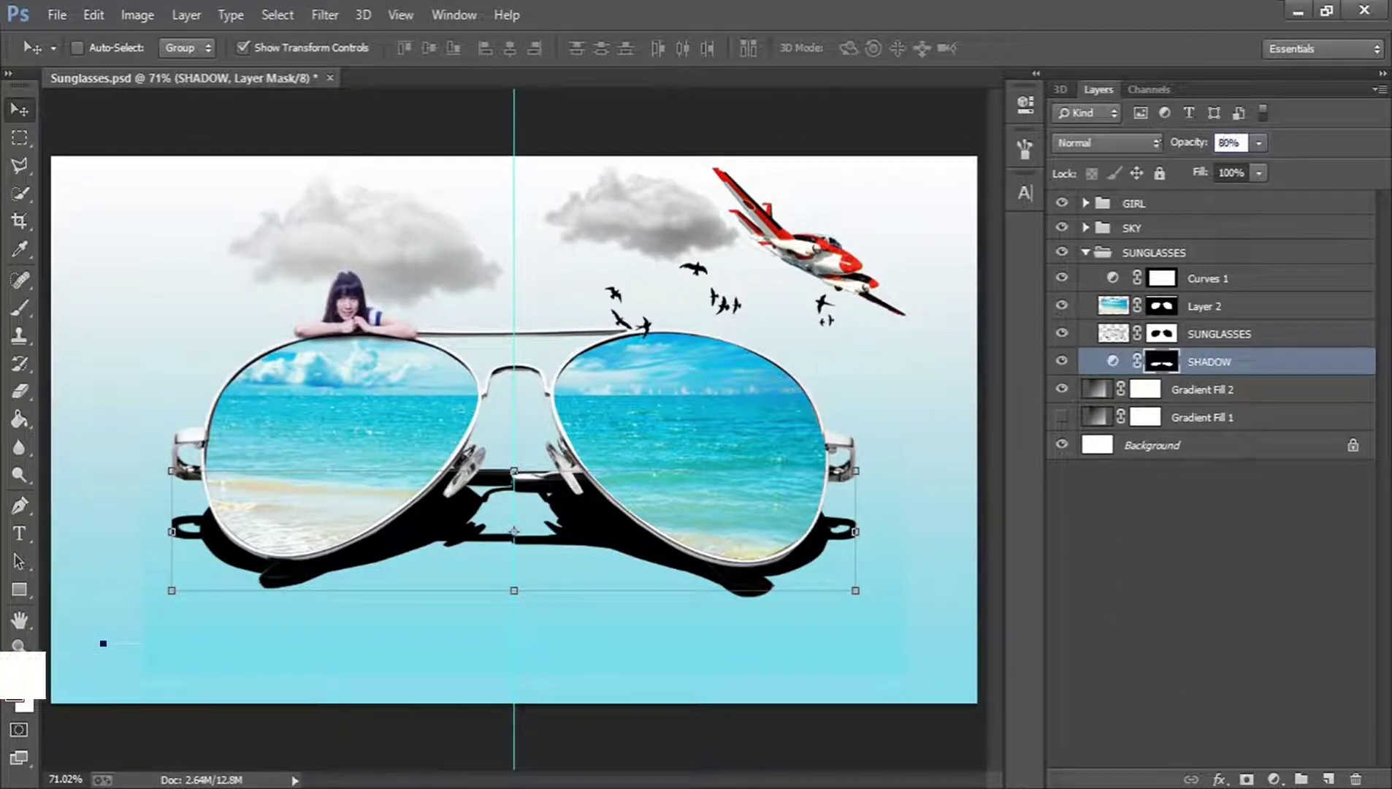
pyautogui.press('Return')
pyautogui.write('70')
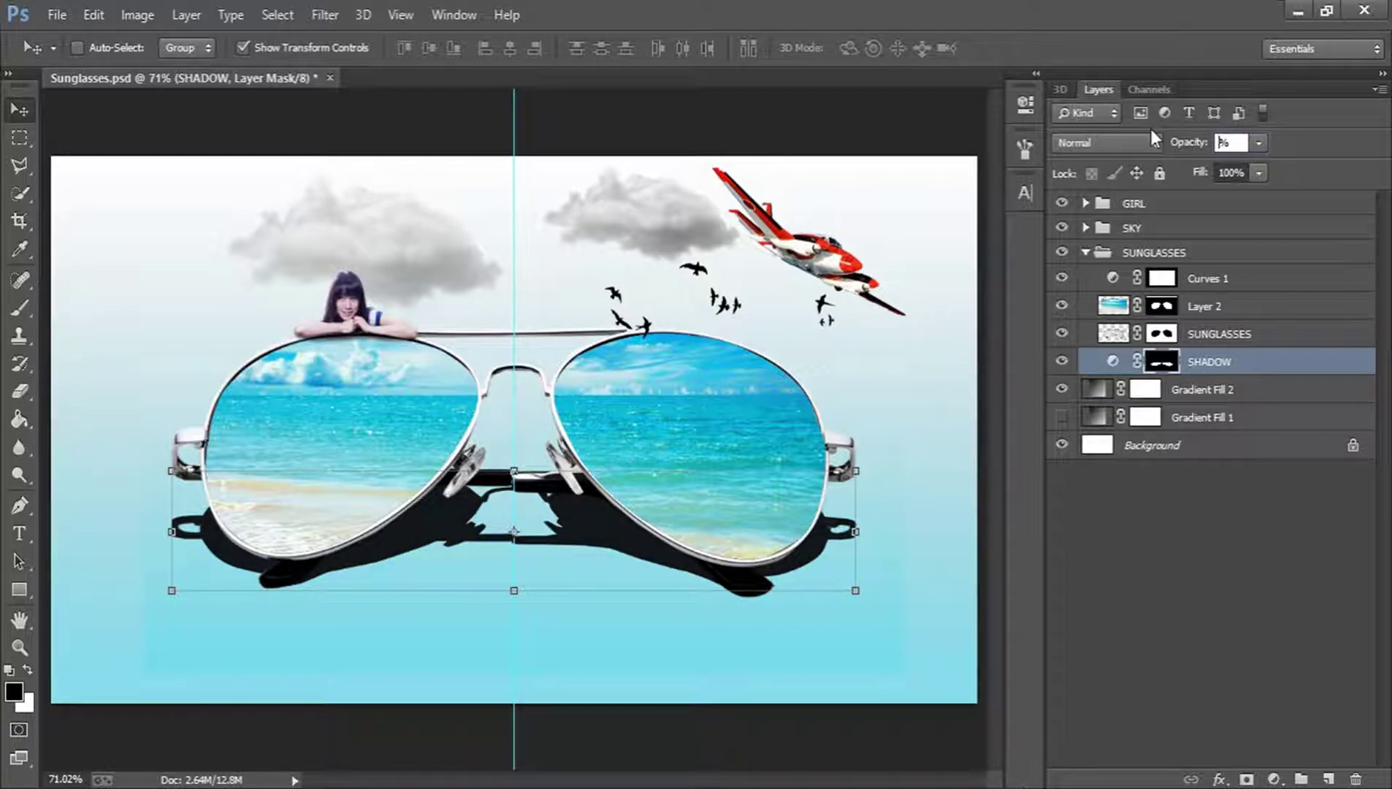
pyautogui.press('Return')
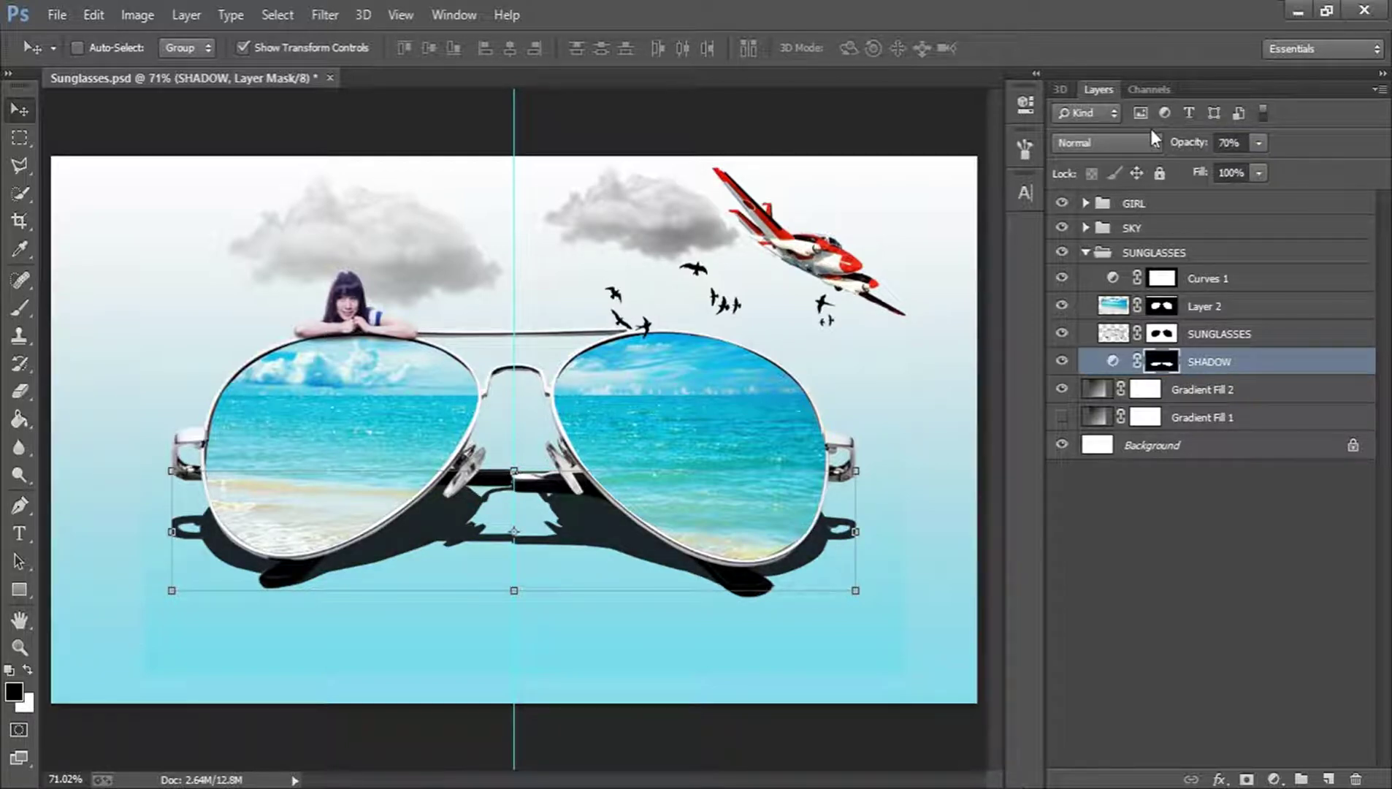
pyautogui.click(1203, 692)
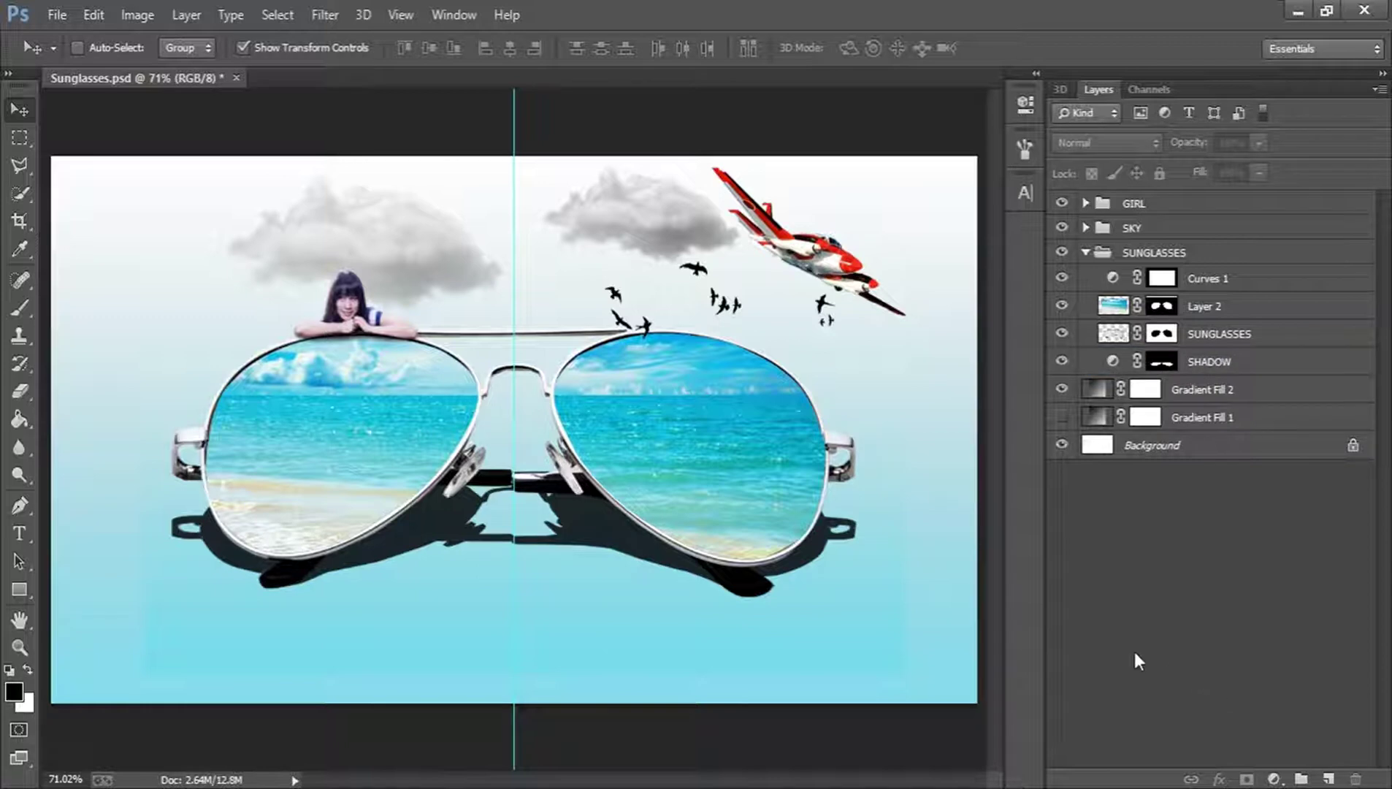
# Add a new empty layer directly above the SHADOW layer
pyautogui.click(1245, 365)
pyautogui.click(1328, 778)
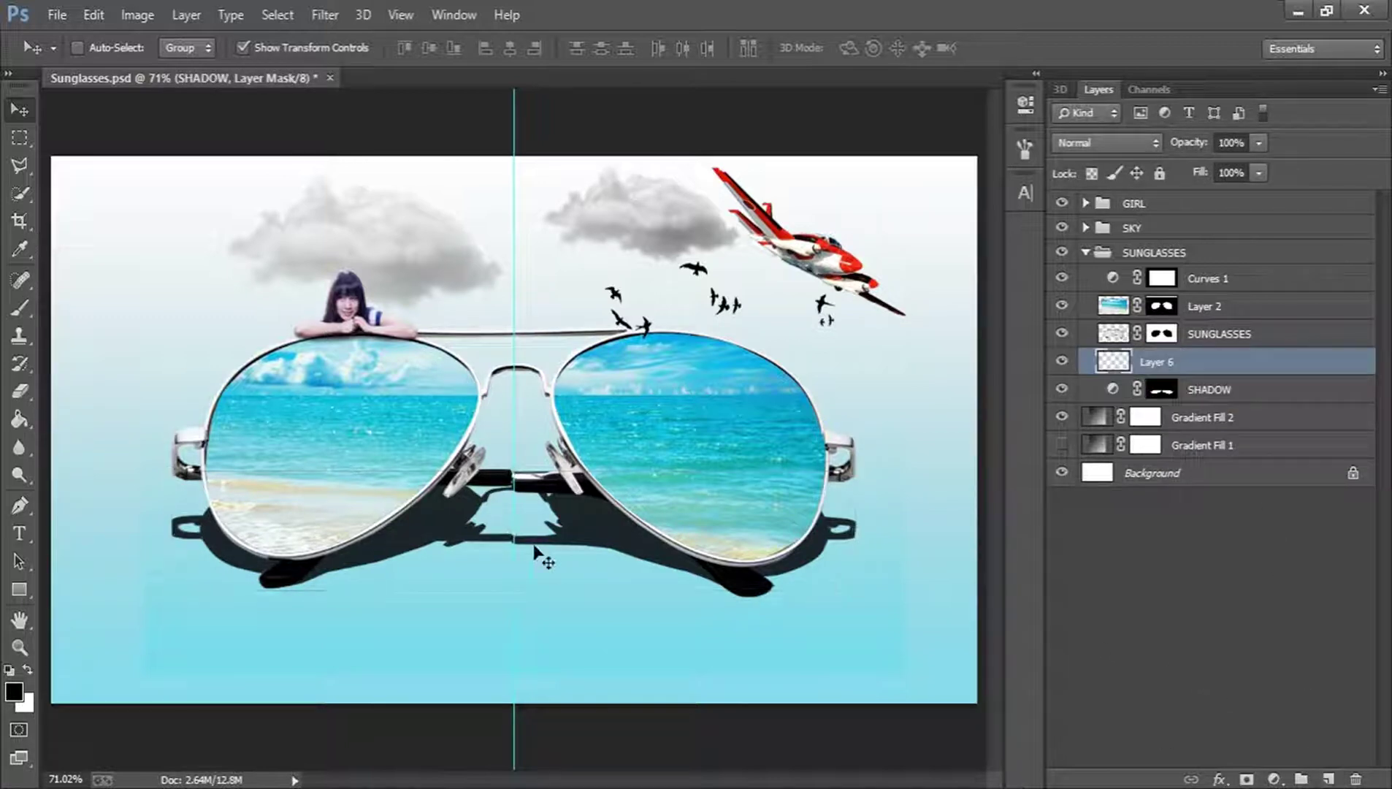
pyautogui.press('z')
pyautogui.moveTo(512, 553); pyautogui.dragTo(586, 496)
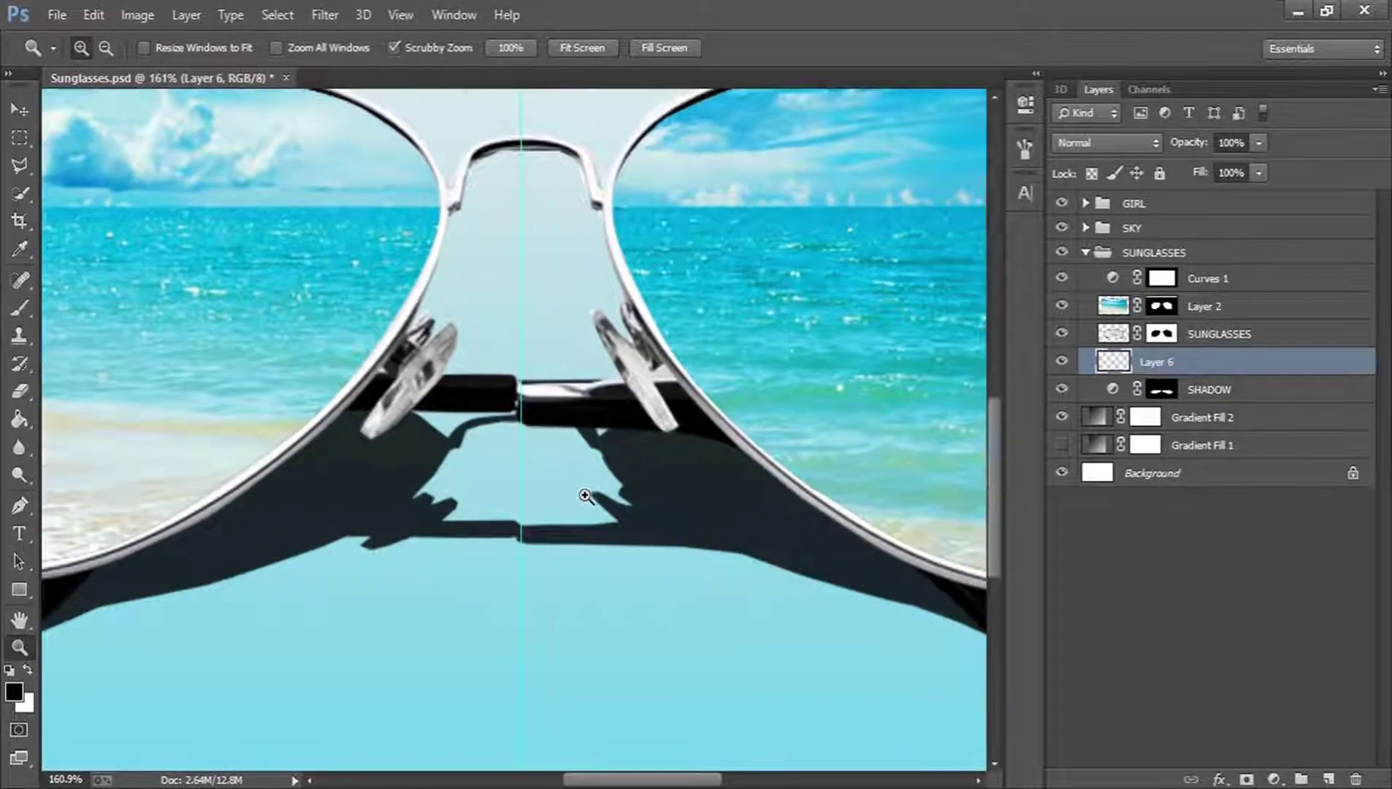
pyautogui.scroll(-2, 586, 496)
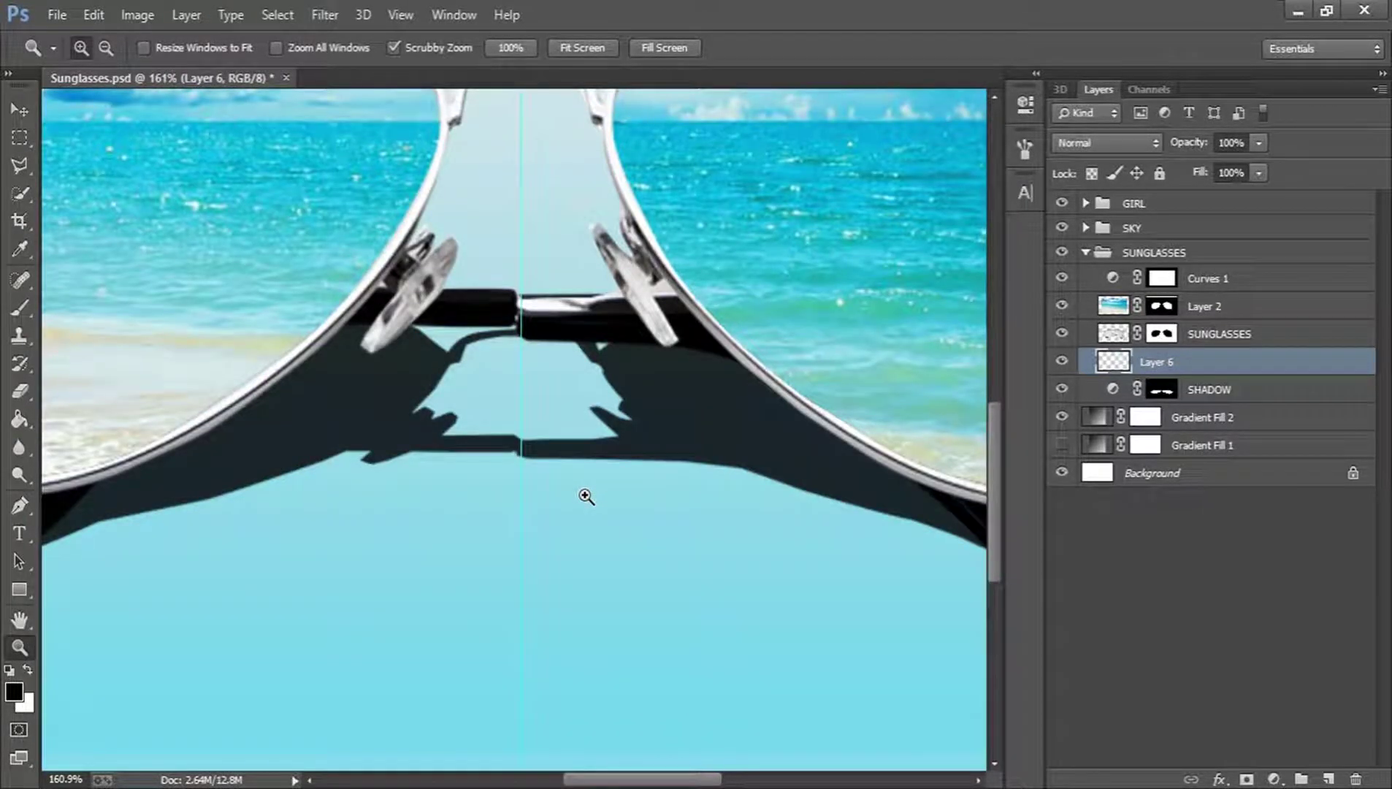
pyautogui.scroll(-2, 586, 497)
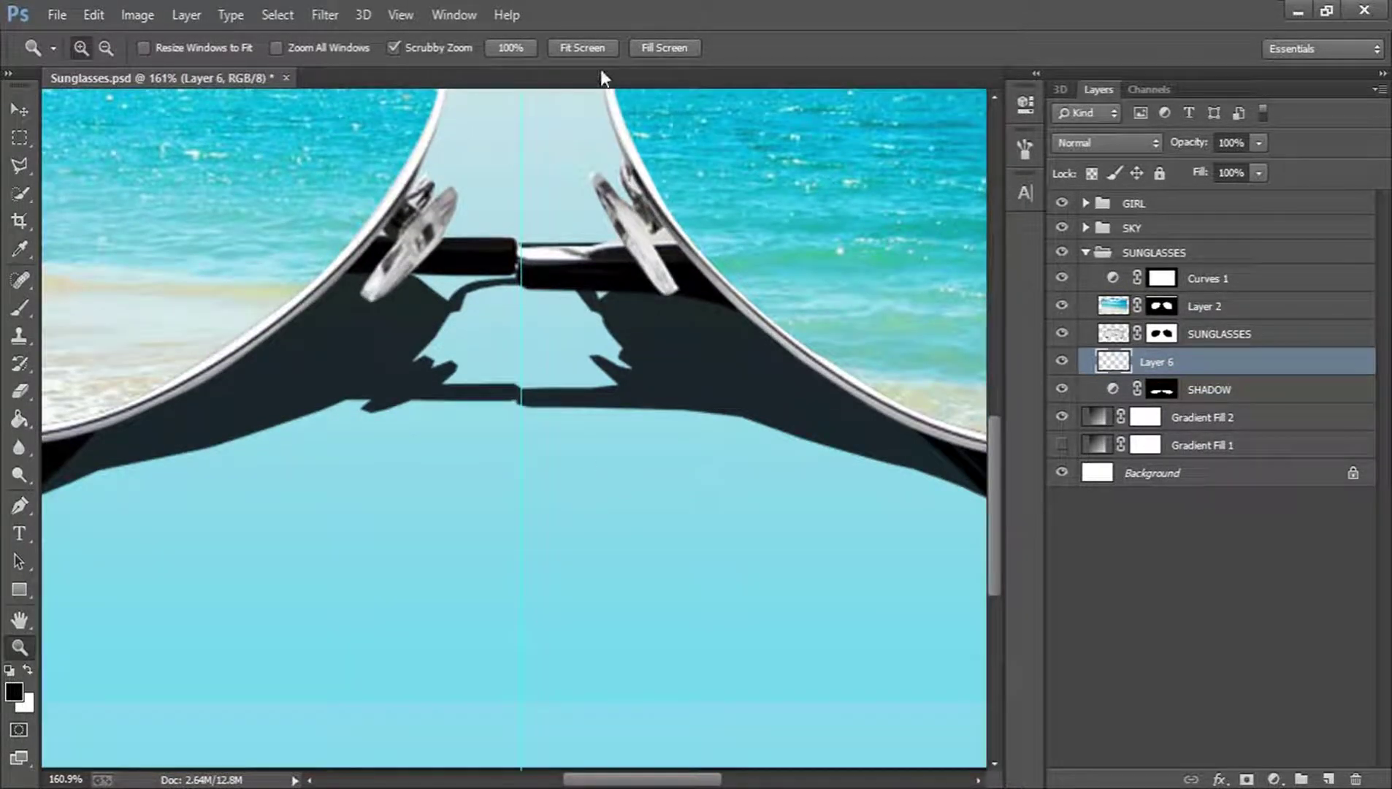
pyautogui.click(586, 45)
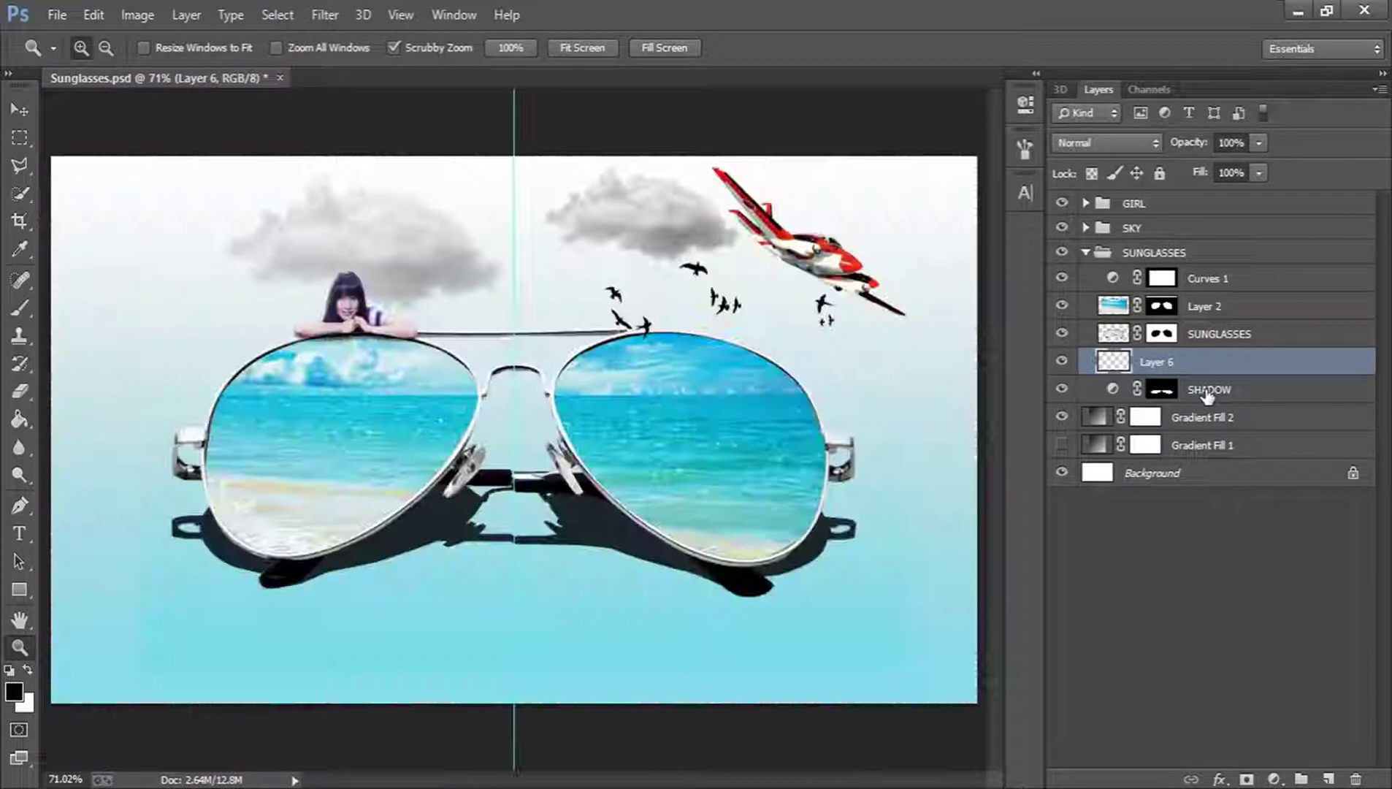
# Warp the SHADOW layer's mask so the middle of the shadow bends upward beneath the sunglasses' bridge
pyautogui.click(1207, 393)
pyautogui.moveTo(488, 556); pyautogui.dragTo(515, 552)
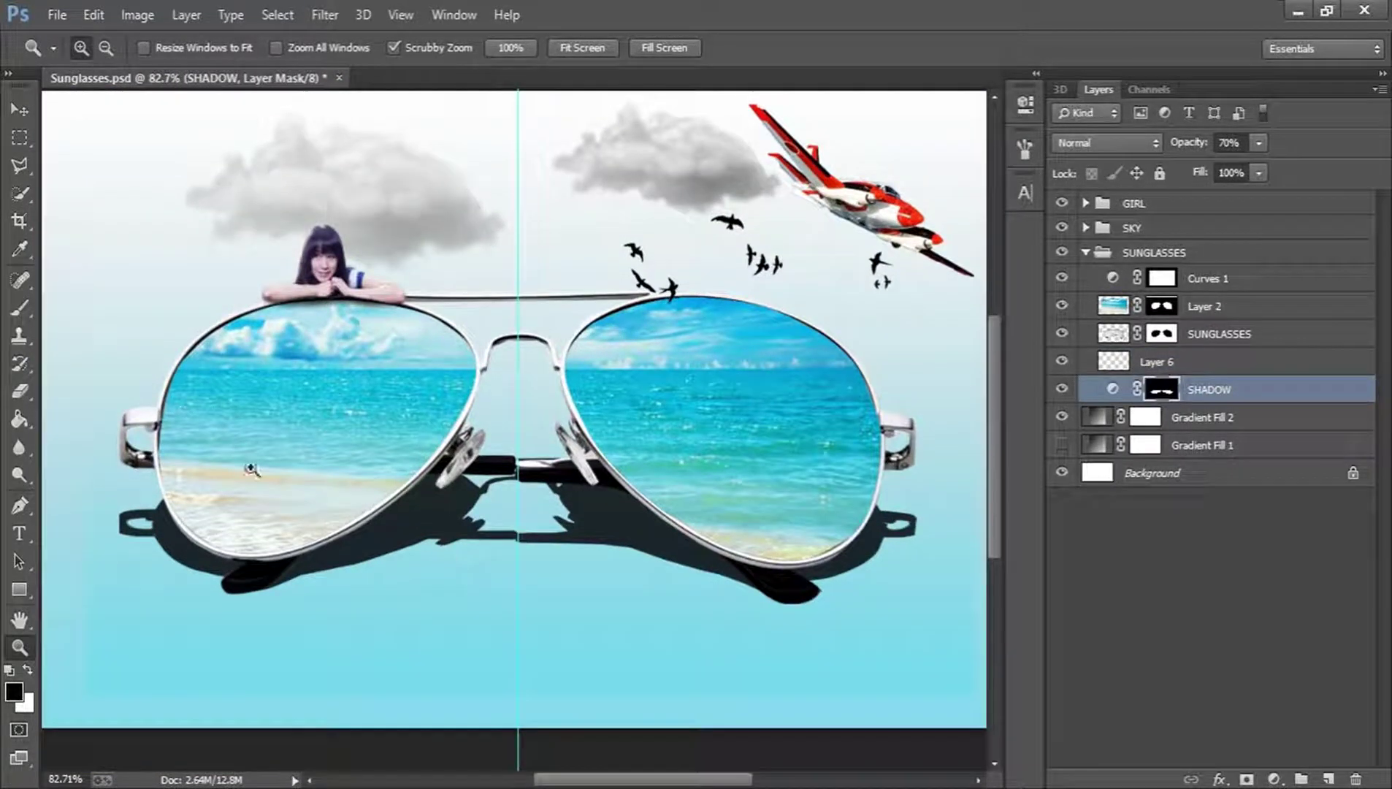
pyautogui.click(20, 109)
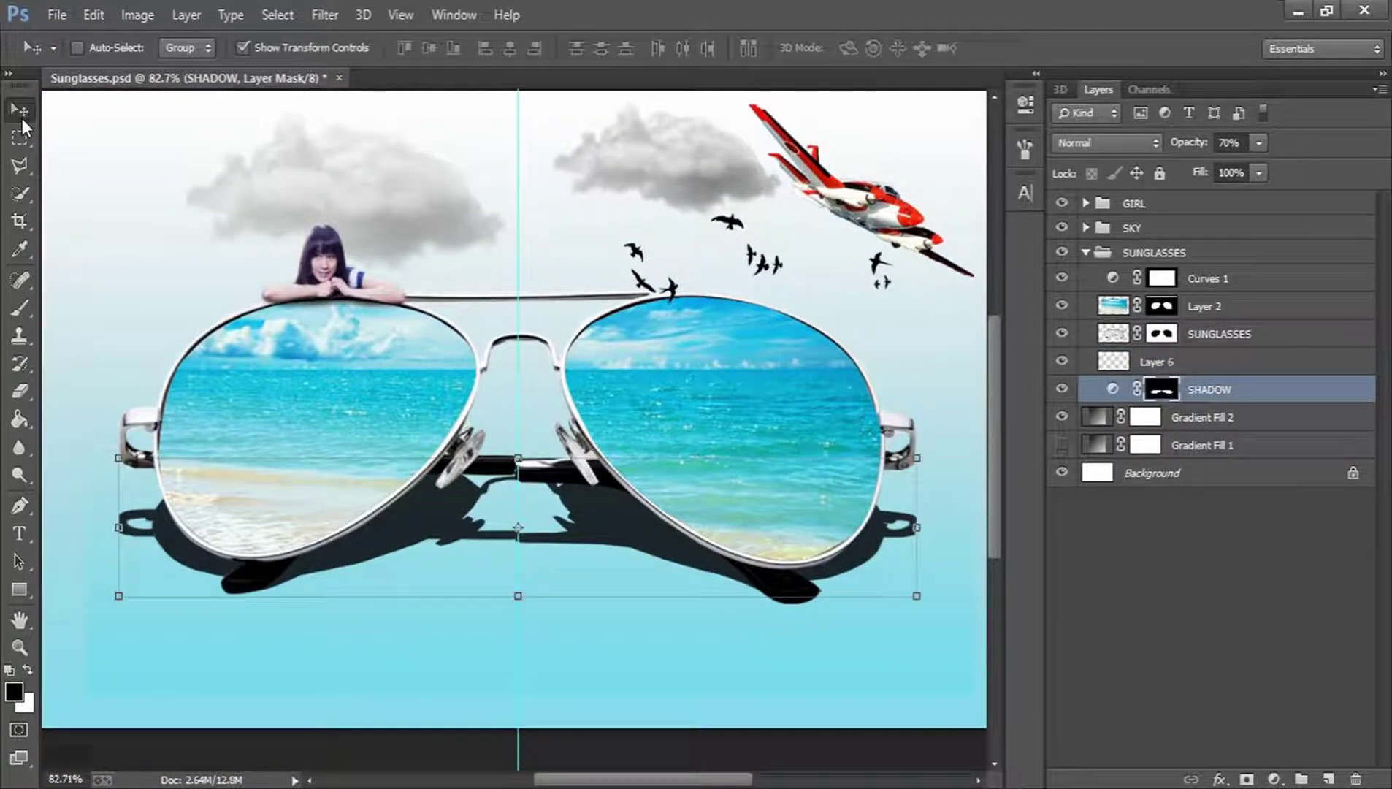
pyautogui.click(517, 597)
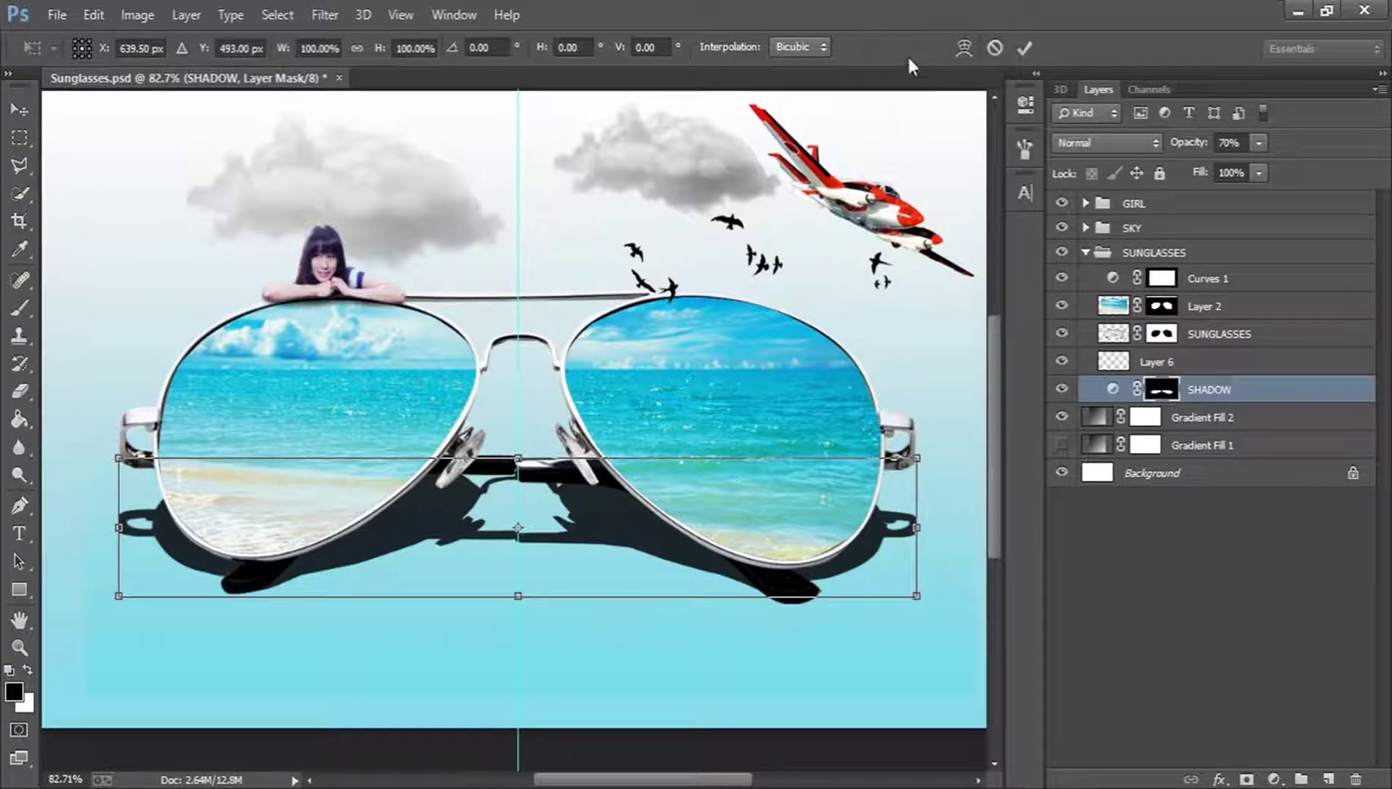
pyautogui.click(964, 47)
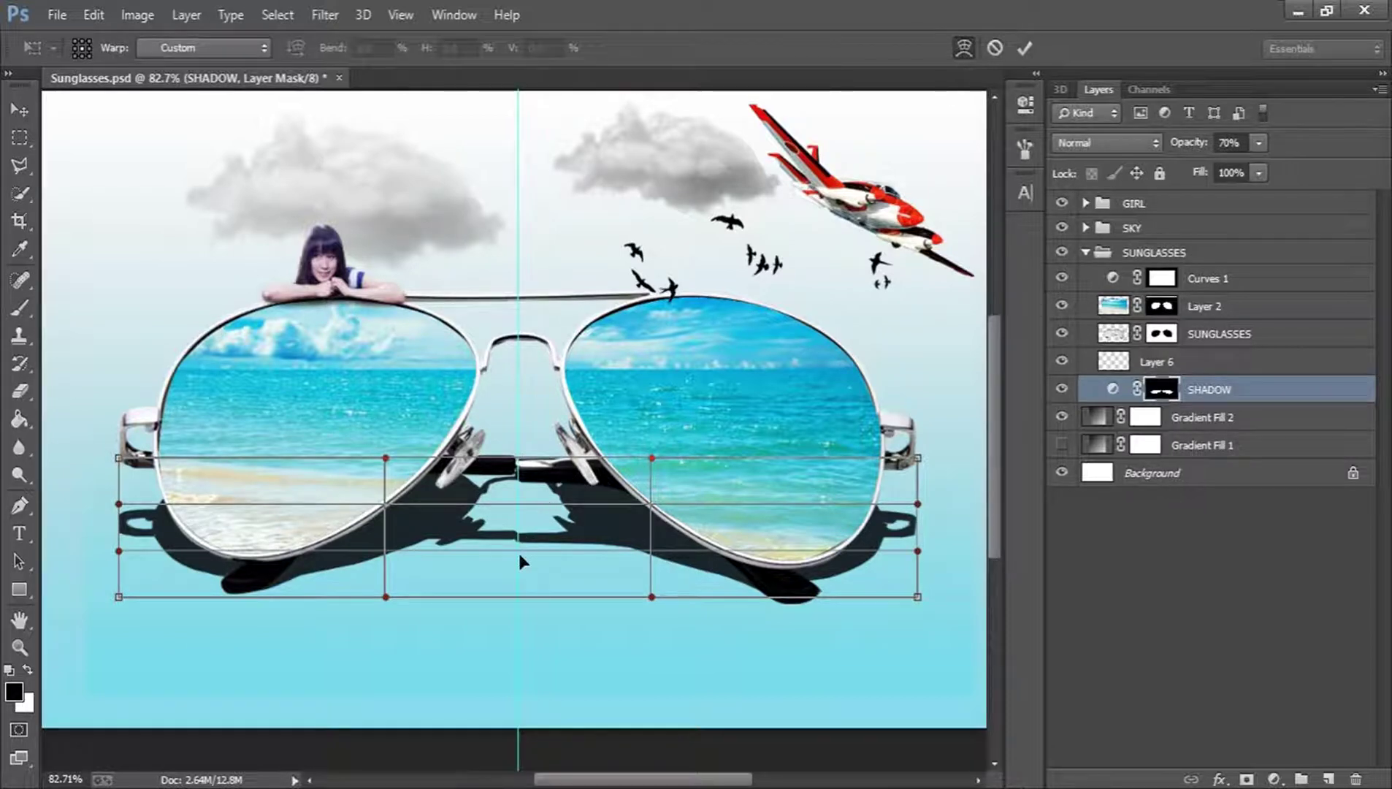
pyautogui.moveTo(519, 555); pyautogui.dragTo(520, 519)
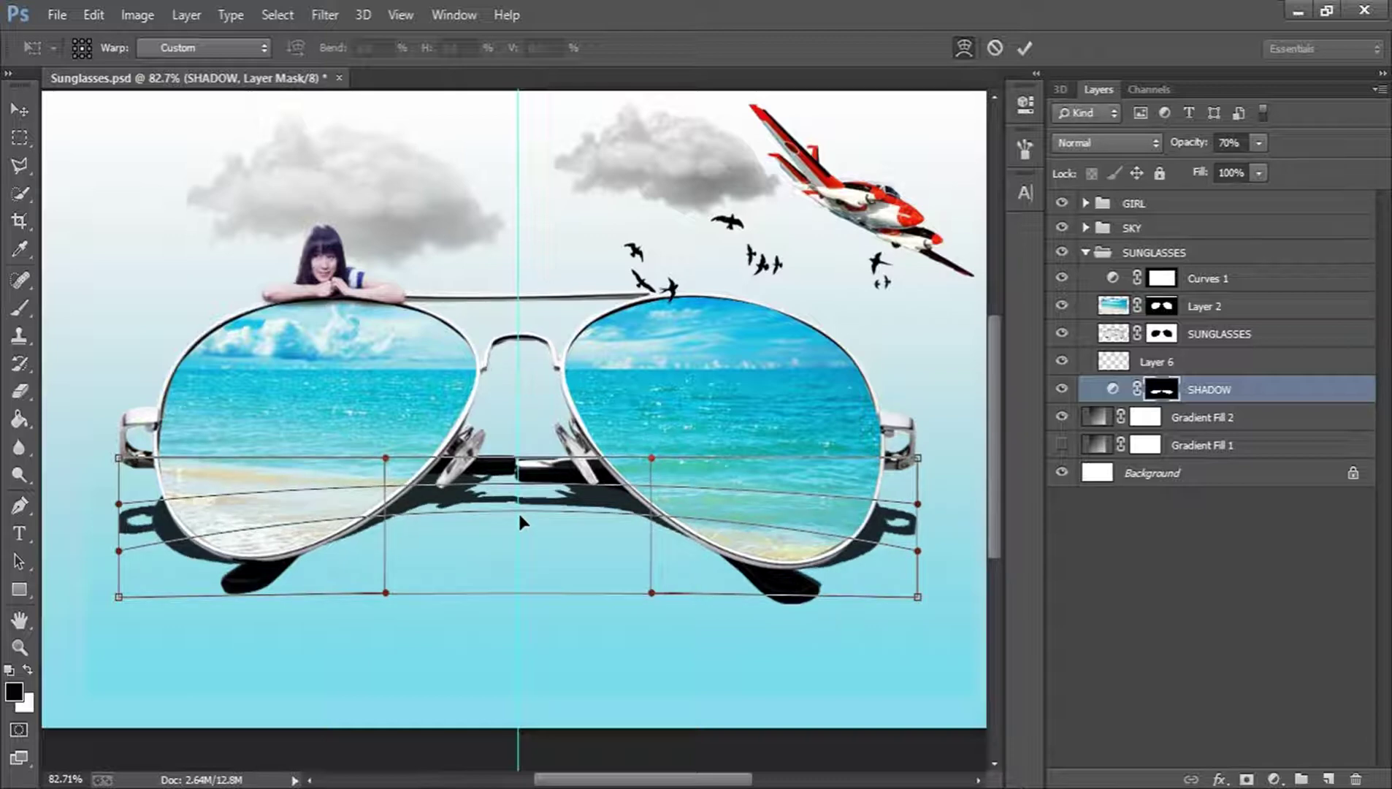
pyautogui.click(1024, 48)
pyautogui.click(19, 647)
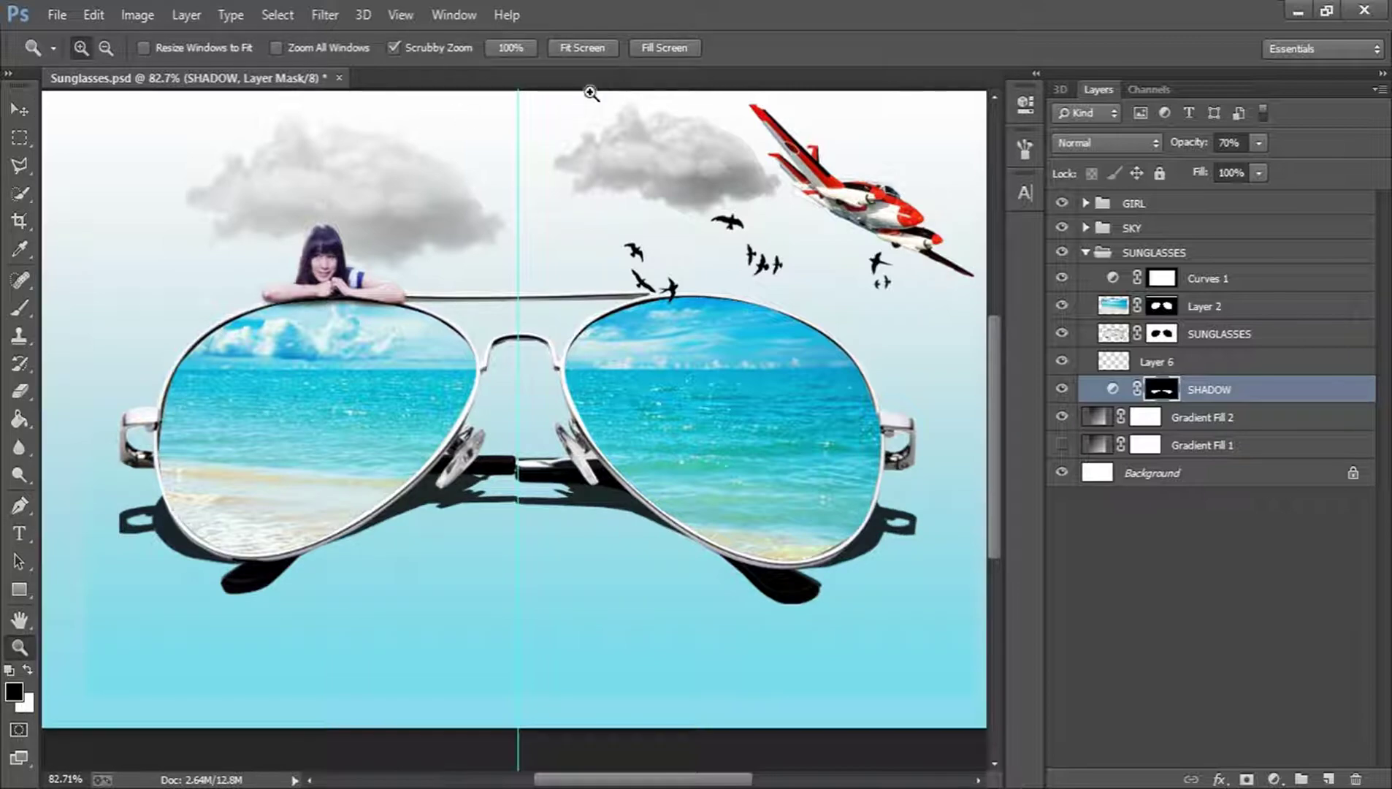
pyautogui.click(603, 48)
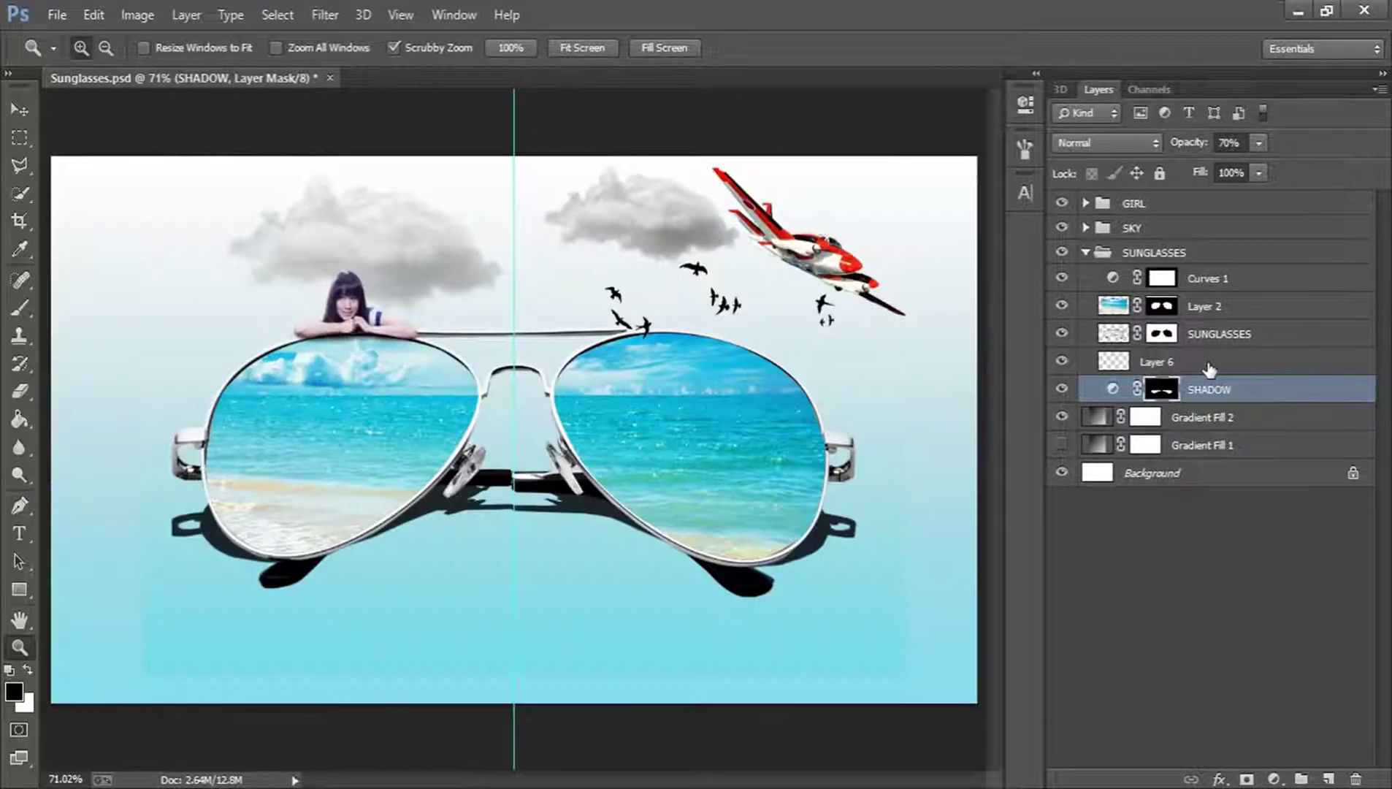
pyautogui.click(1112, 390)
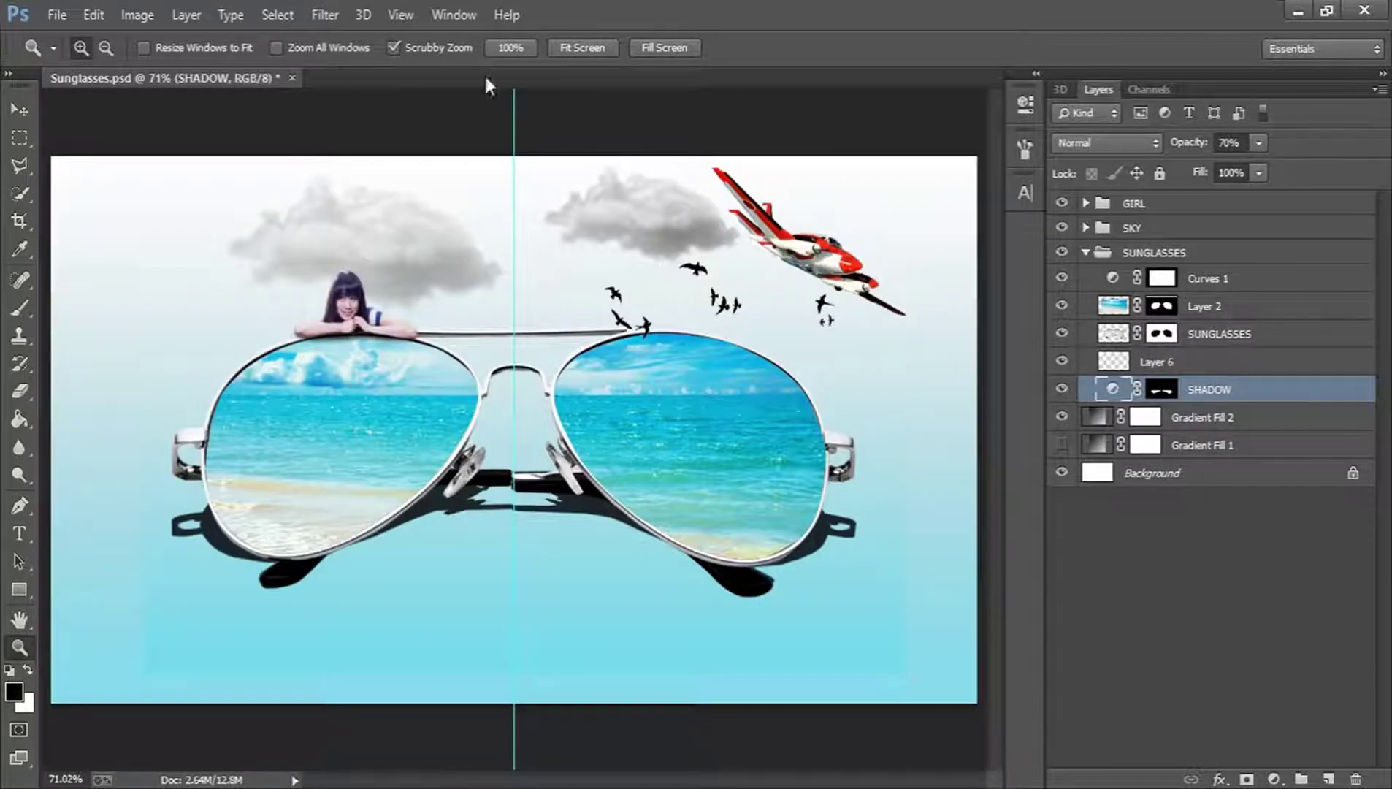
pyautogui.click(316, 10)
pyautogui.click(1151, 391)
pyautogui.click(340, 5)
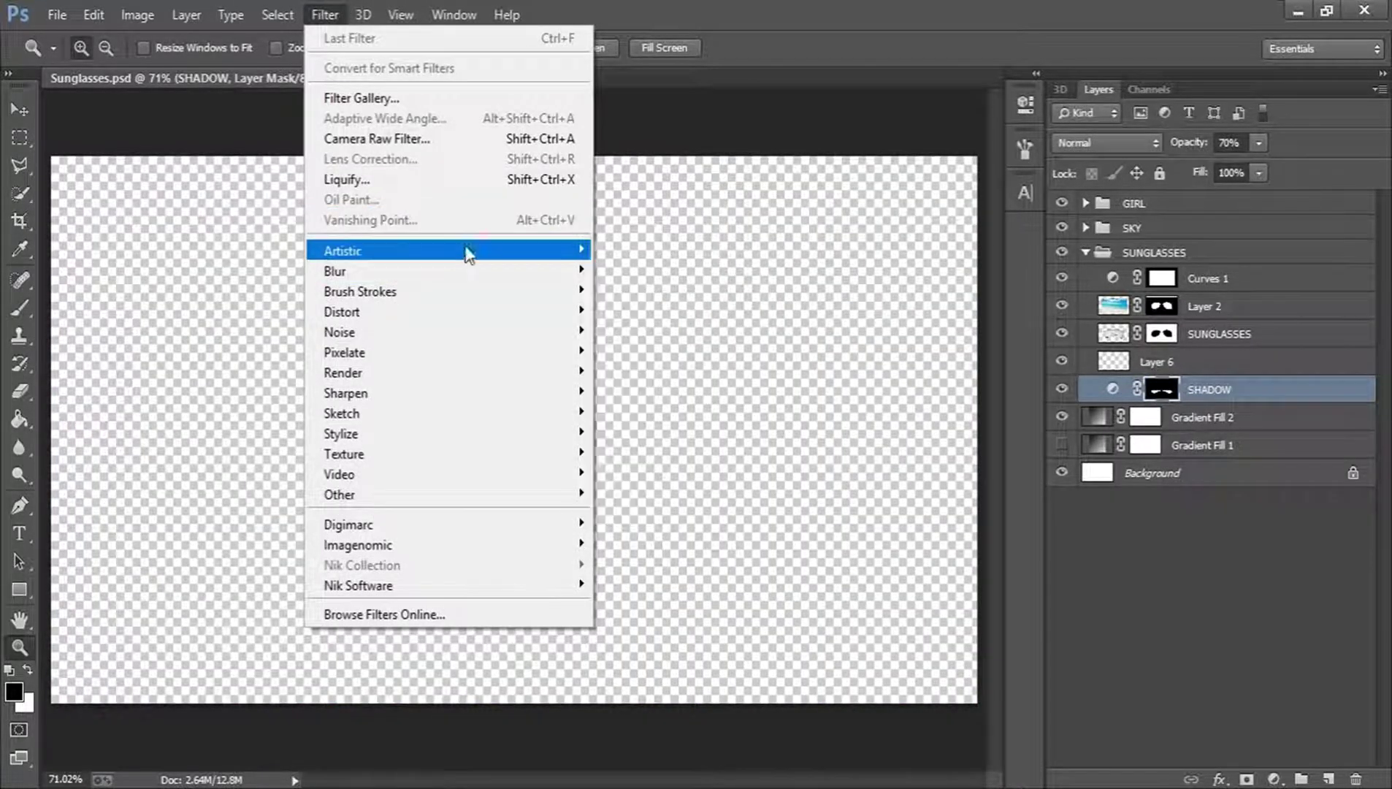
pyautogui.click(1295, 626)
pyautogui.click(1295, 626)
pyautogui.click(581, 49)
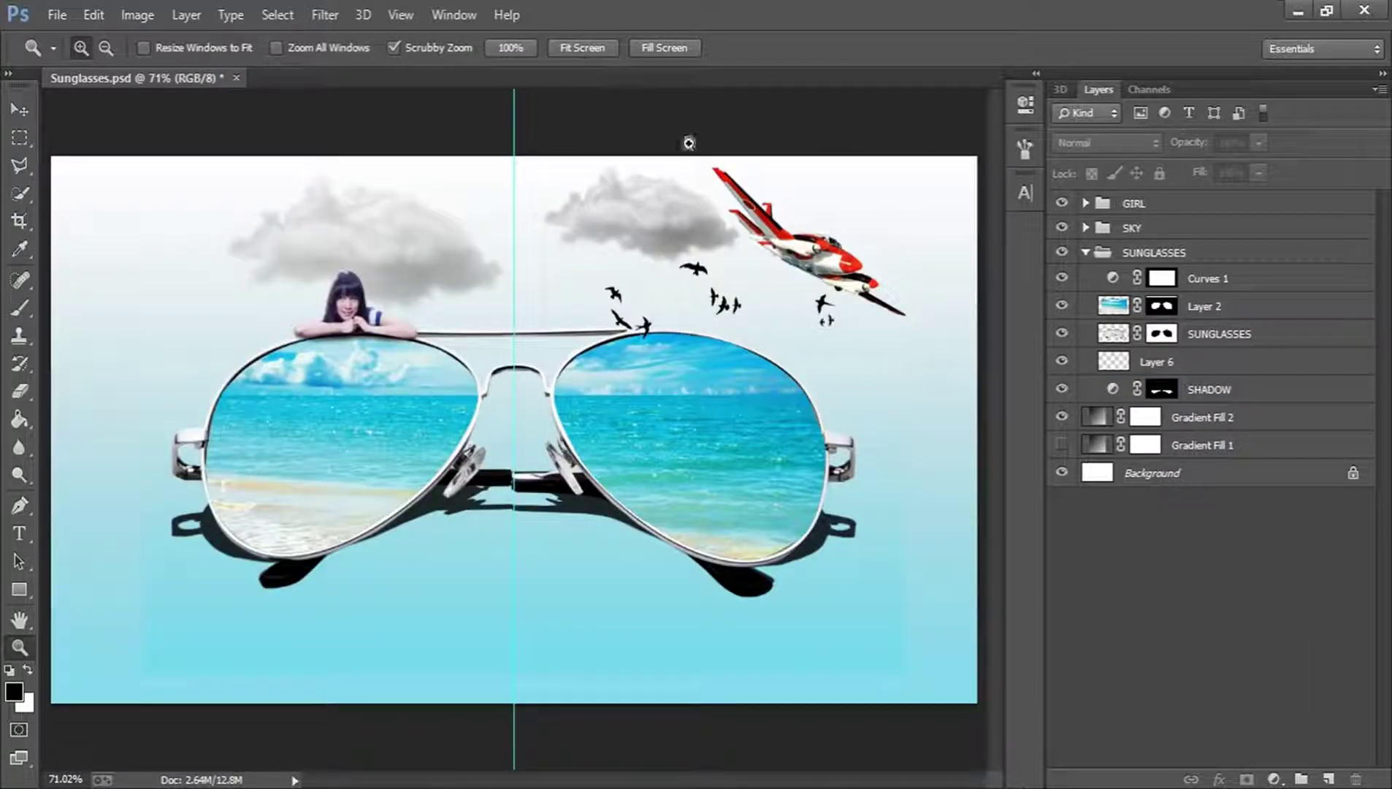
pyautogui.click(1115, 389)
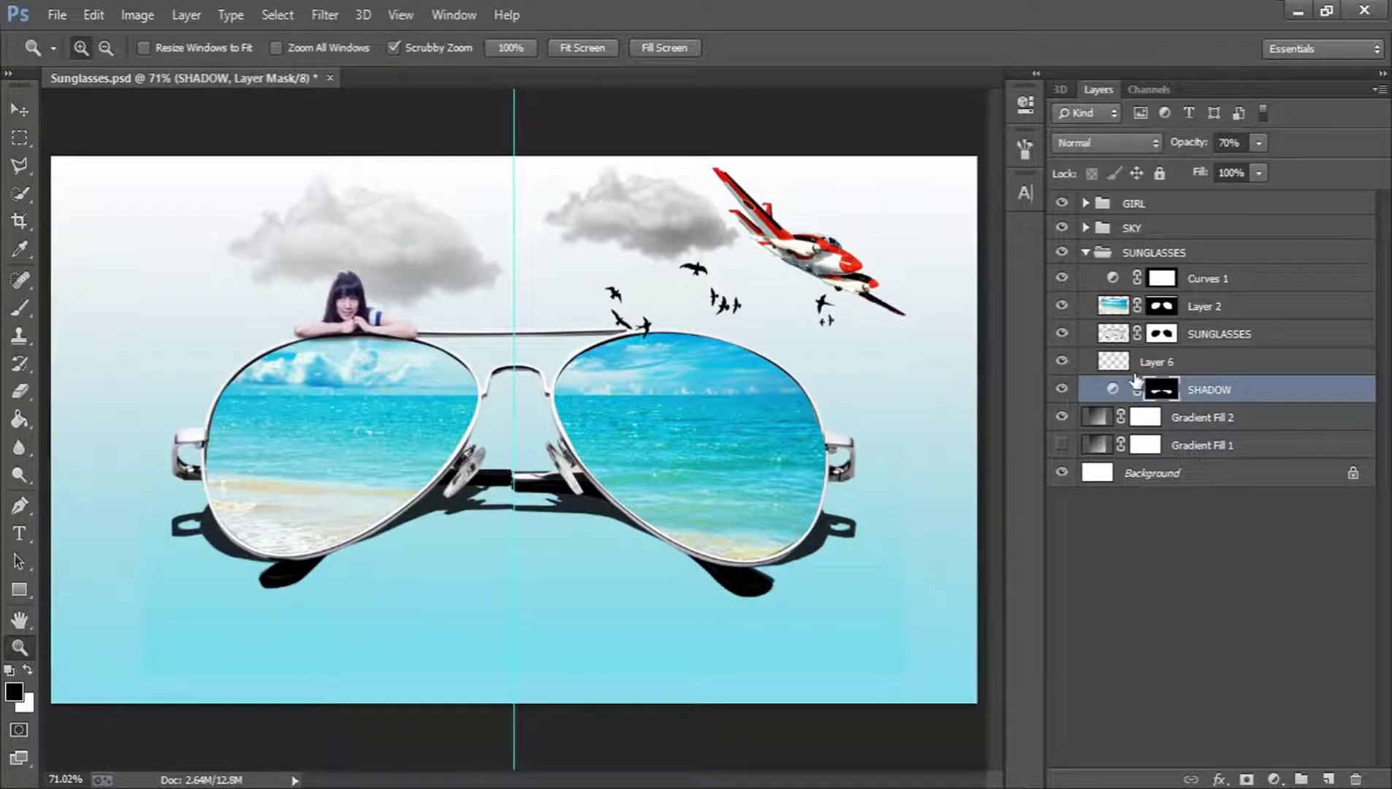
pyautogui.click(332, 6)
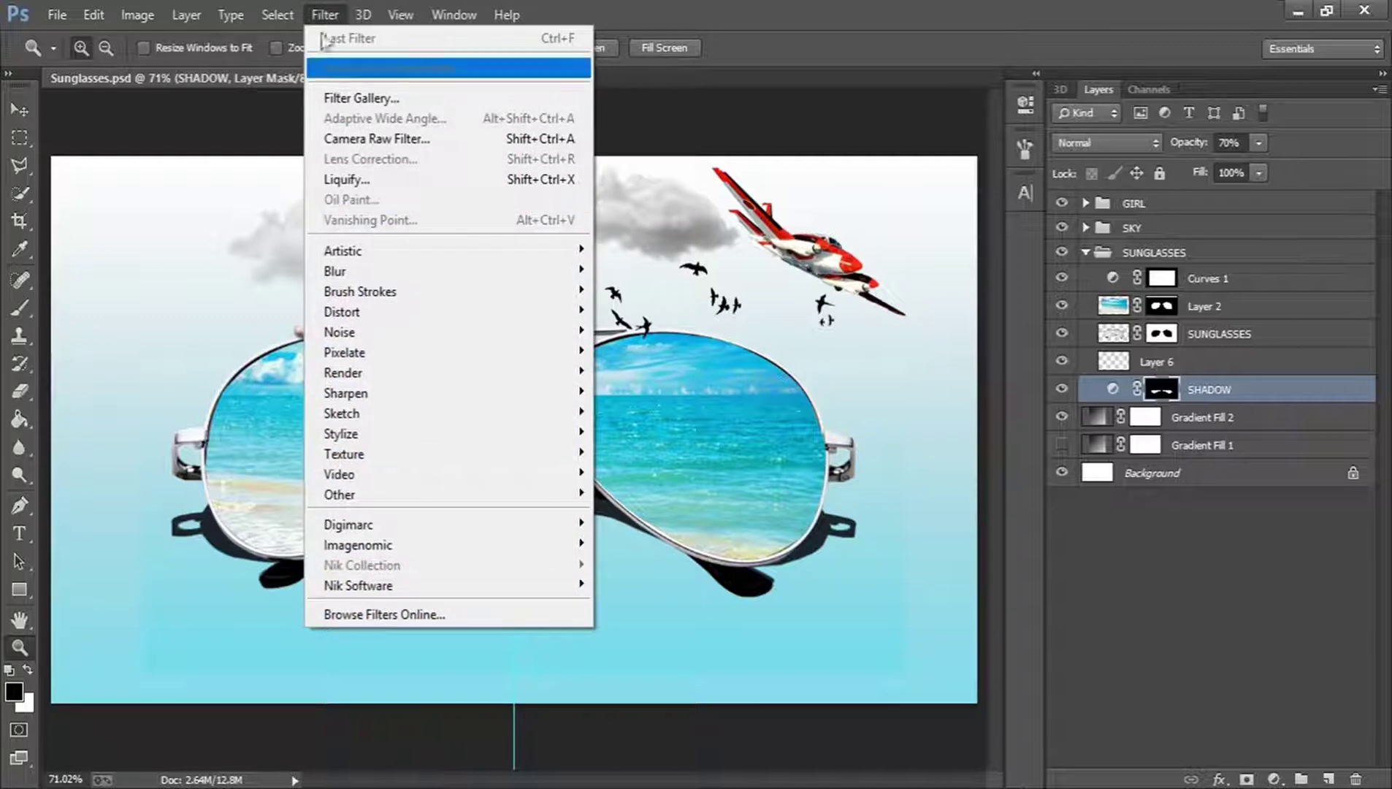
pyautogui.click(1110, 391)
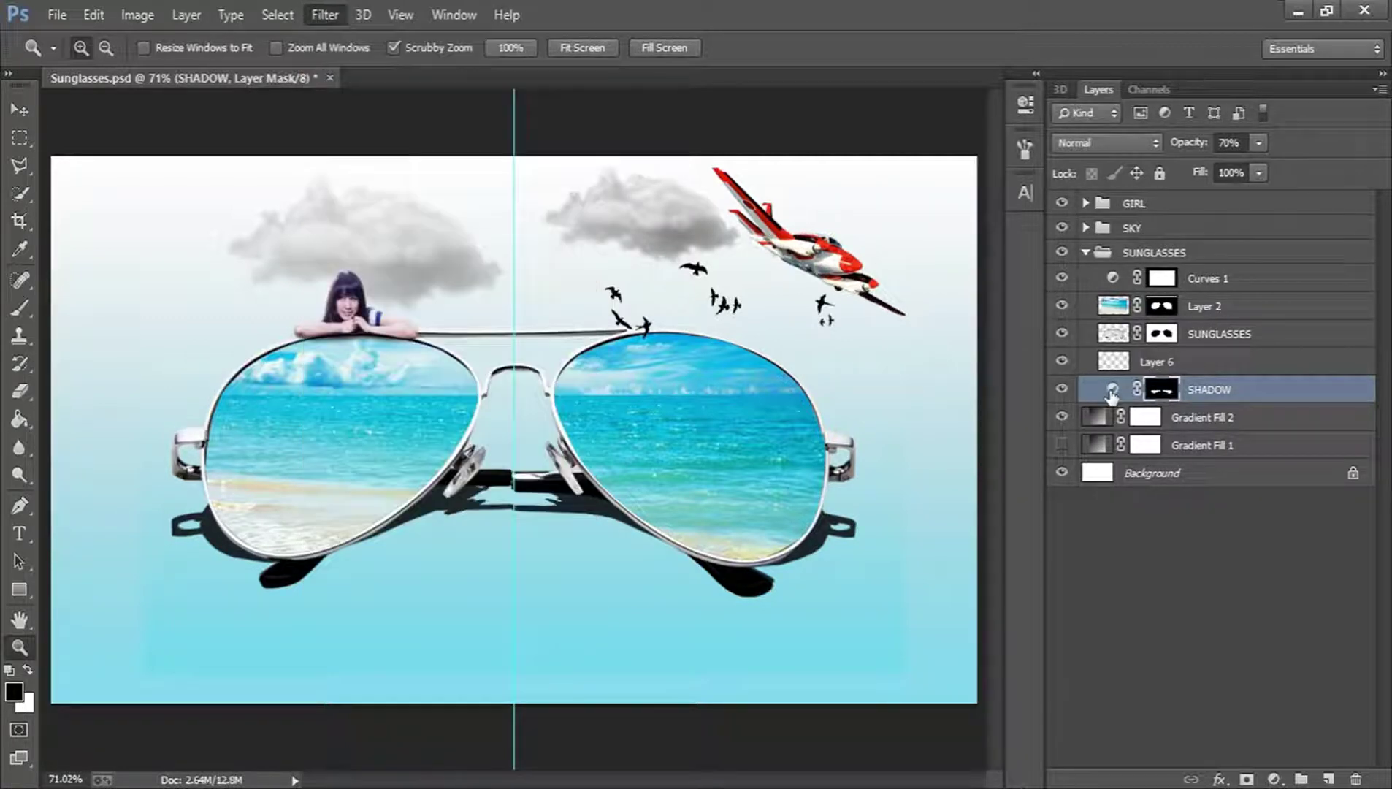
pyautogui.click(1112, 390)
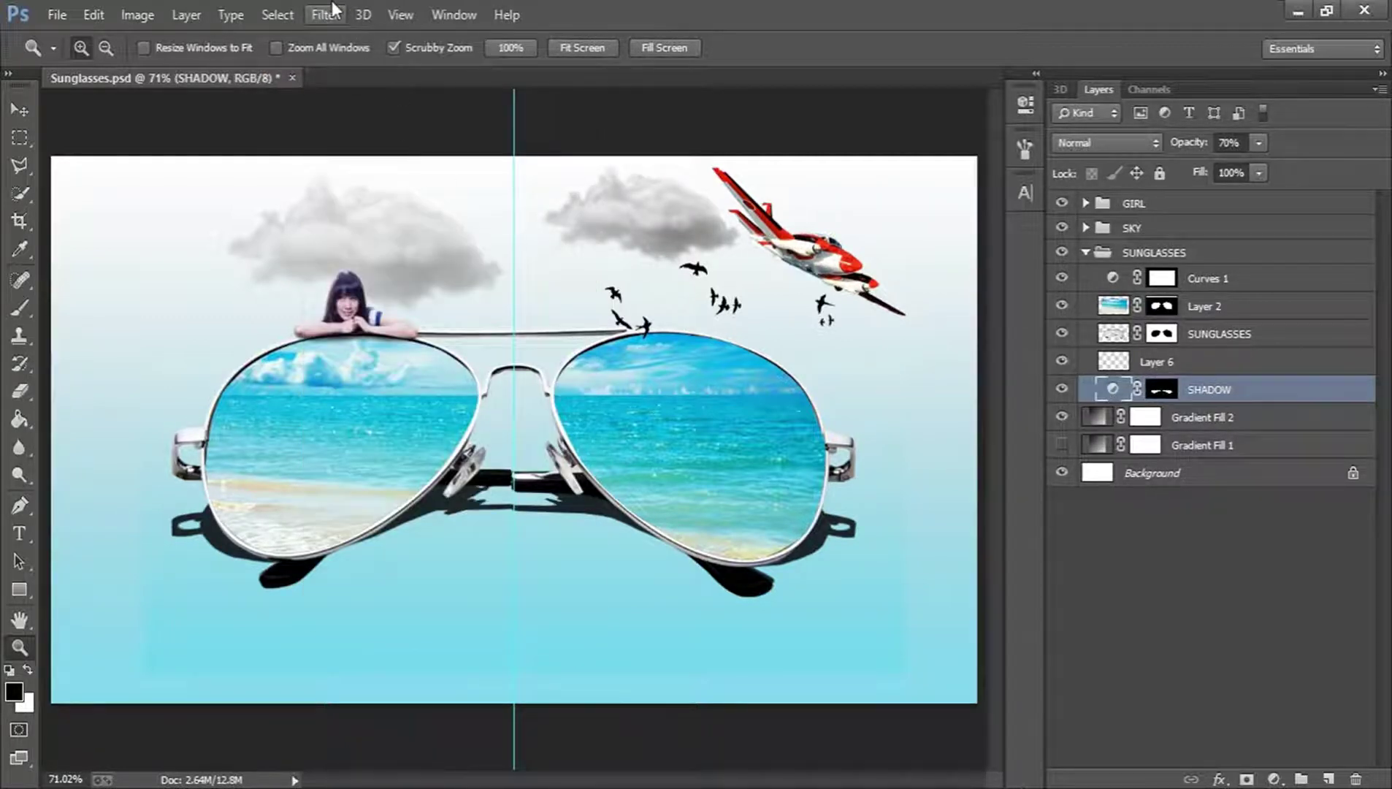
pyautogui.click(332, 7)
pyautogui.click(330, 15)
# Soften the SHADOW layer's mask with a Gaussian Blur of 5 pixels radius
pyautogui.click(1161, 392)
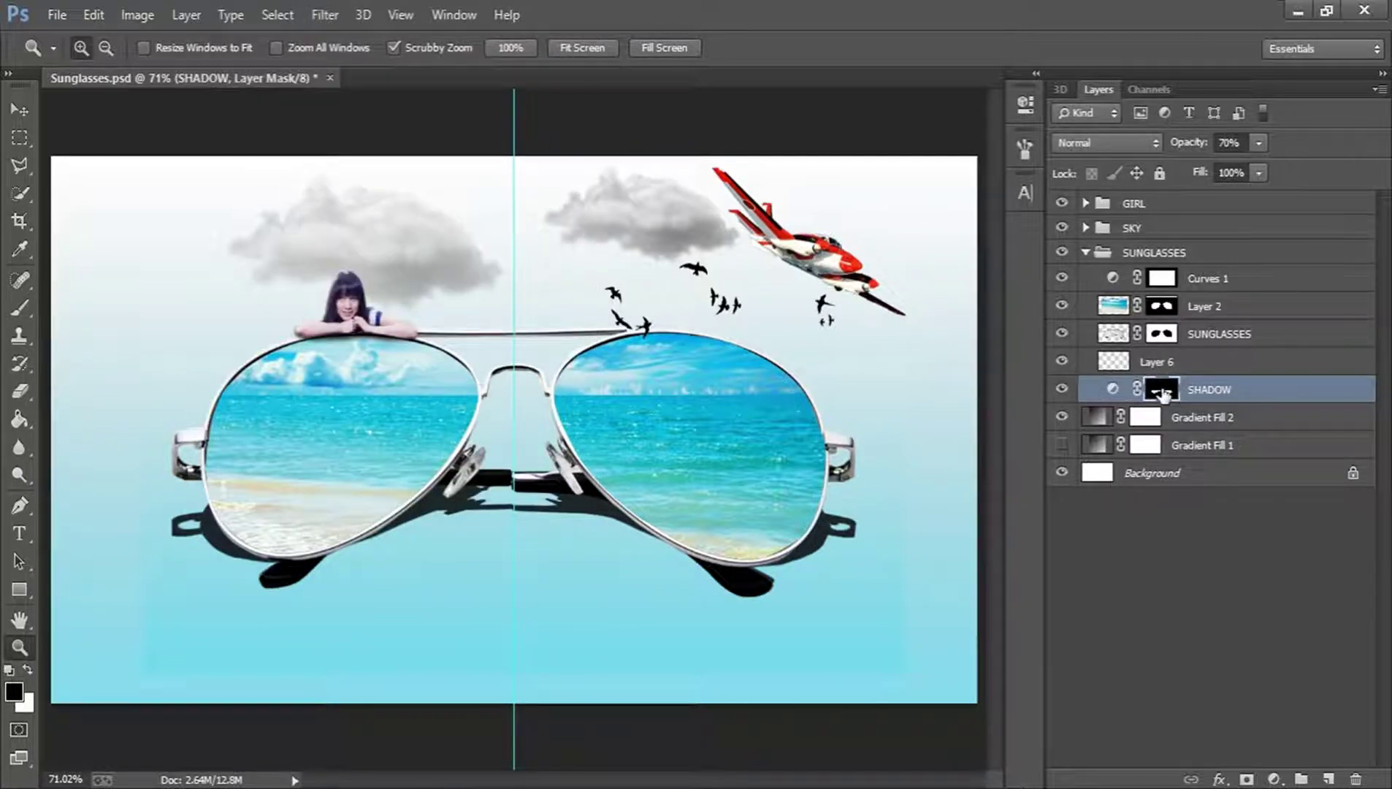
pyautogui.click(323, 12)
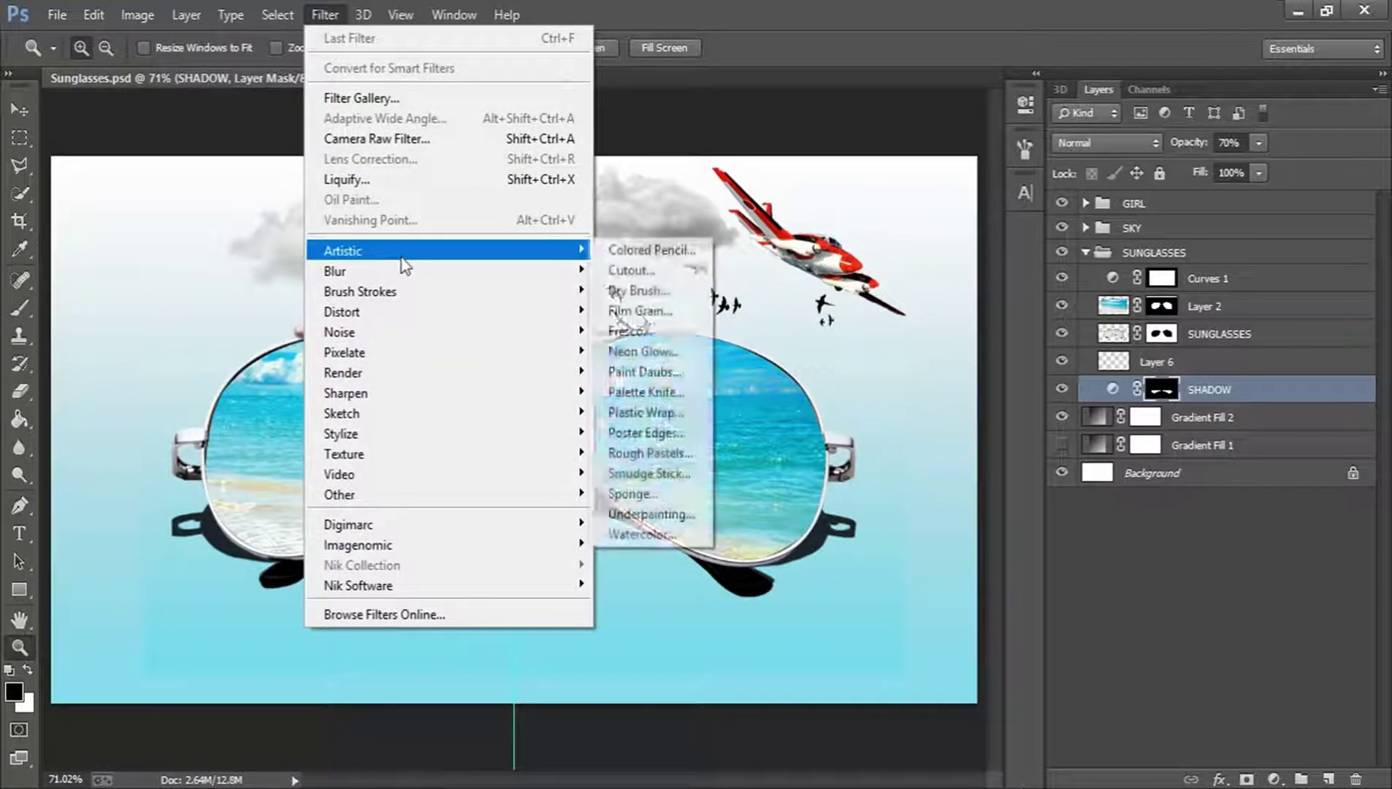
pyautogui.moveTo(589, 274)
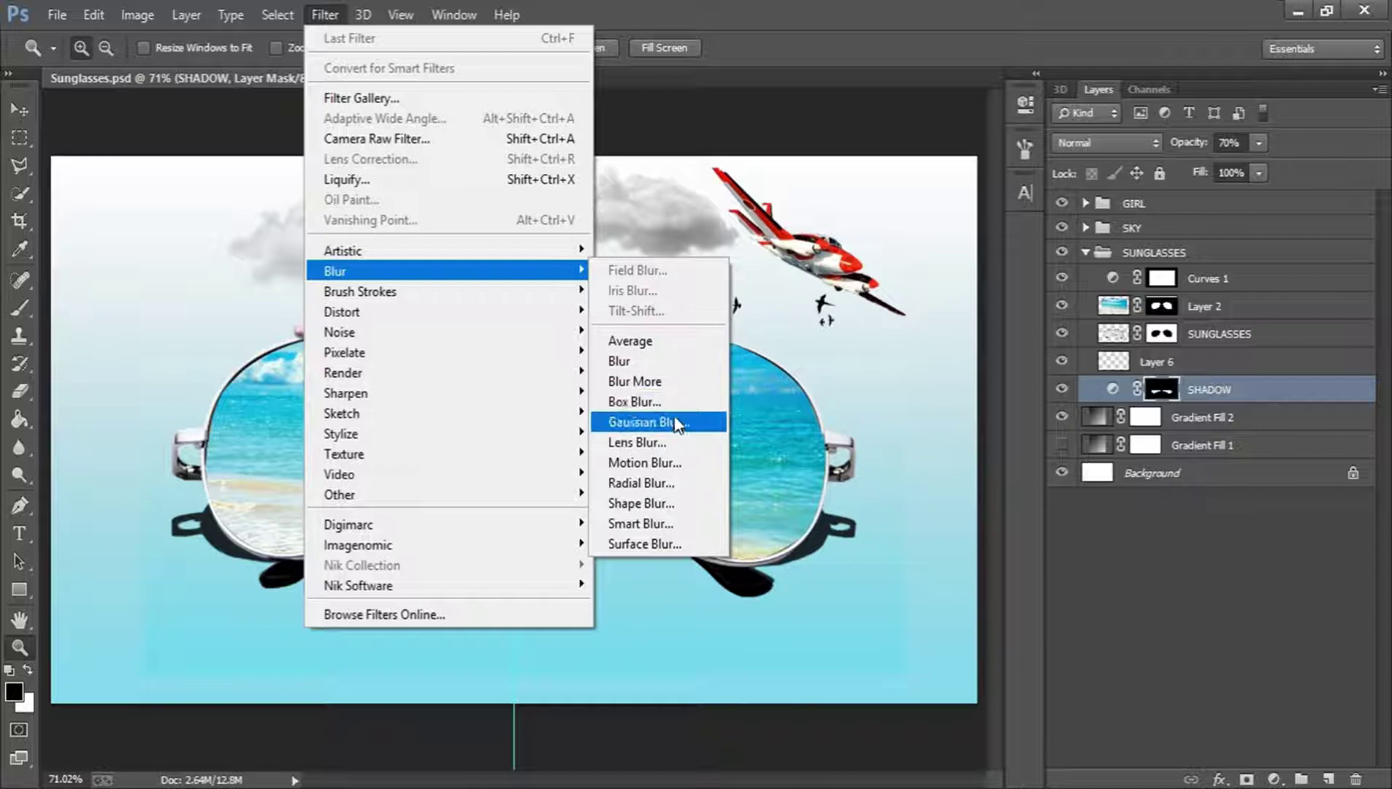
pyautogui.click(722, 422)
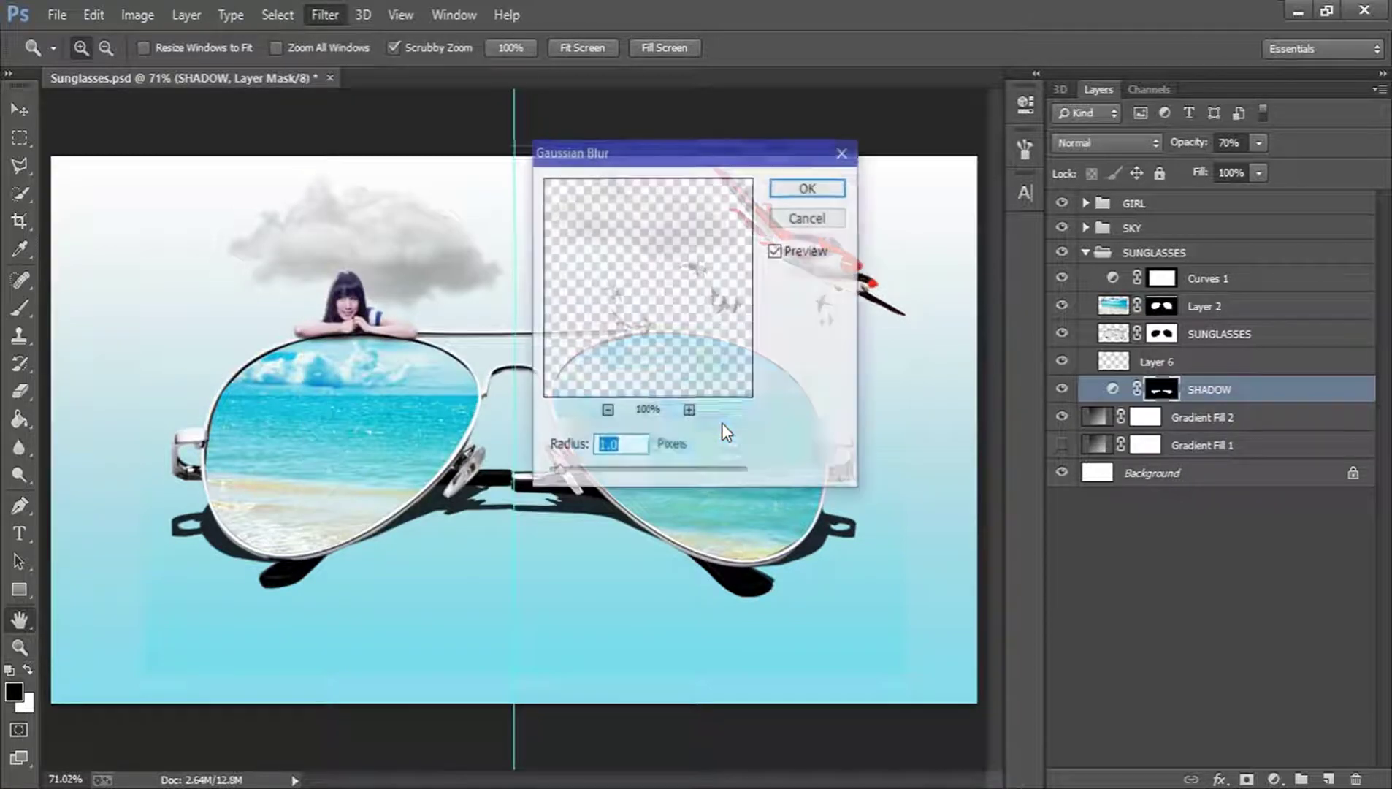
pyautogui.moveTo(729, 161); pyautogui.dragTo(1000, 134)
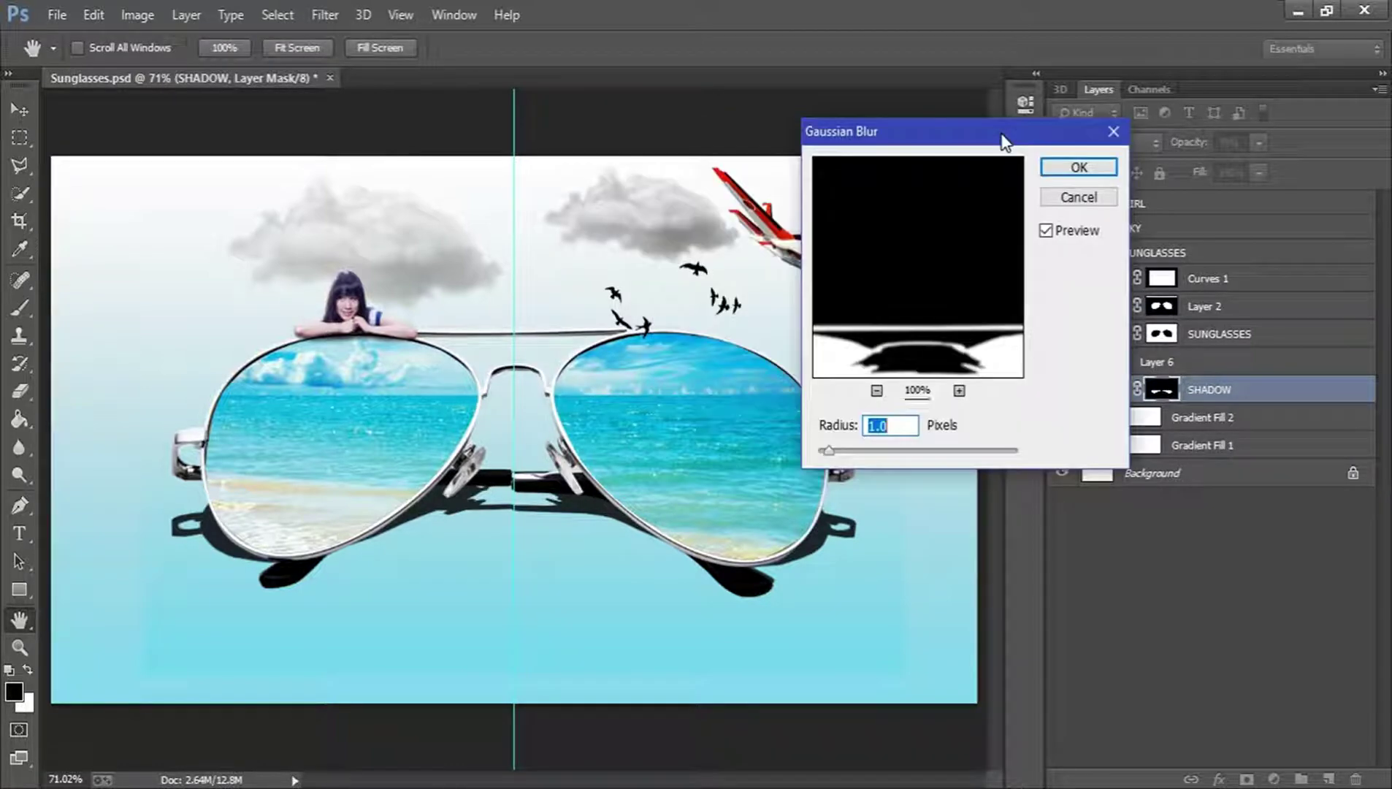
pyautogui.write('15')
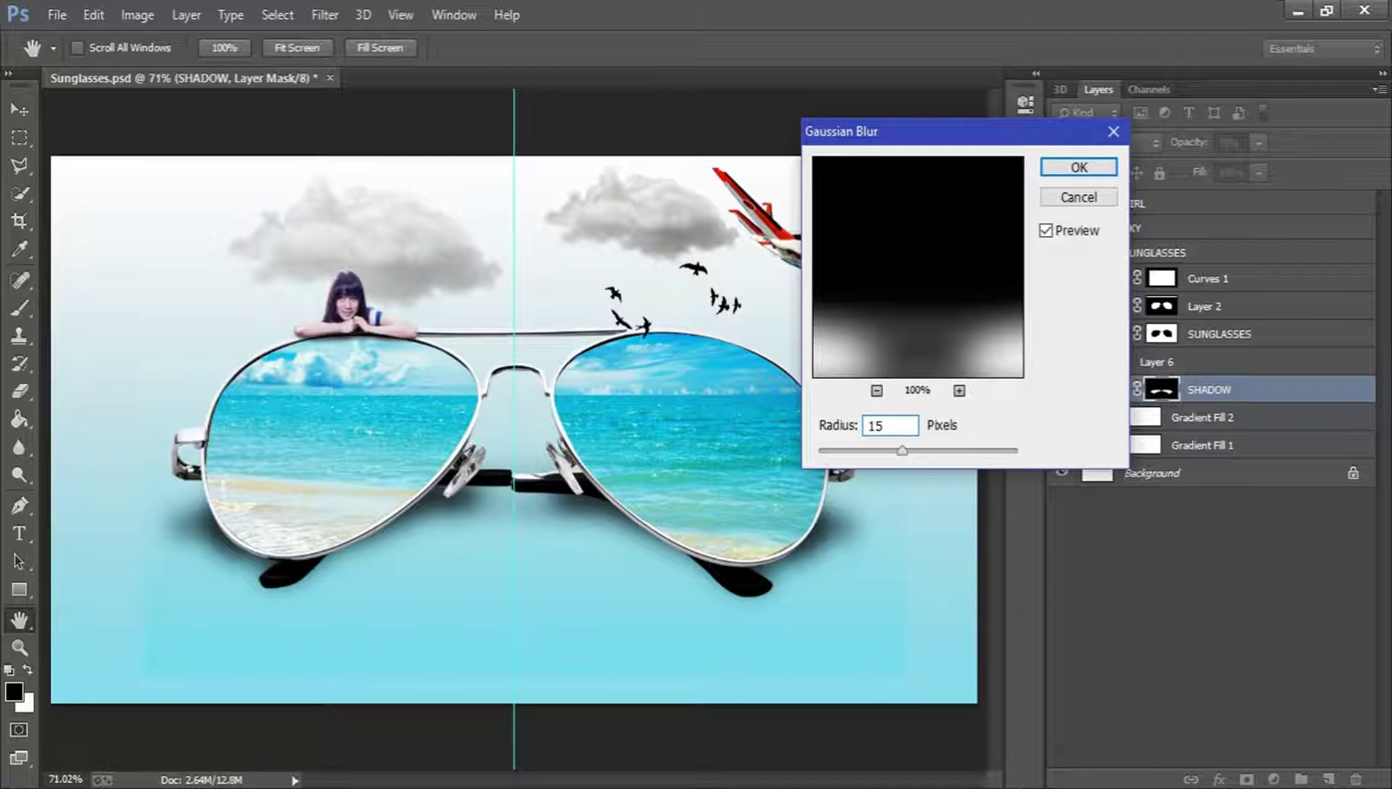
pyautogui.press('BackSpace')
pyautogui.press('BackSpace')
pyautogui.write('5')
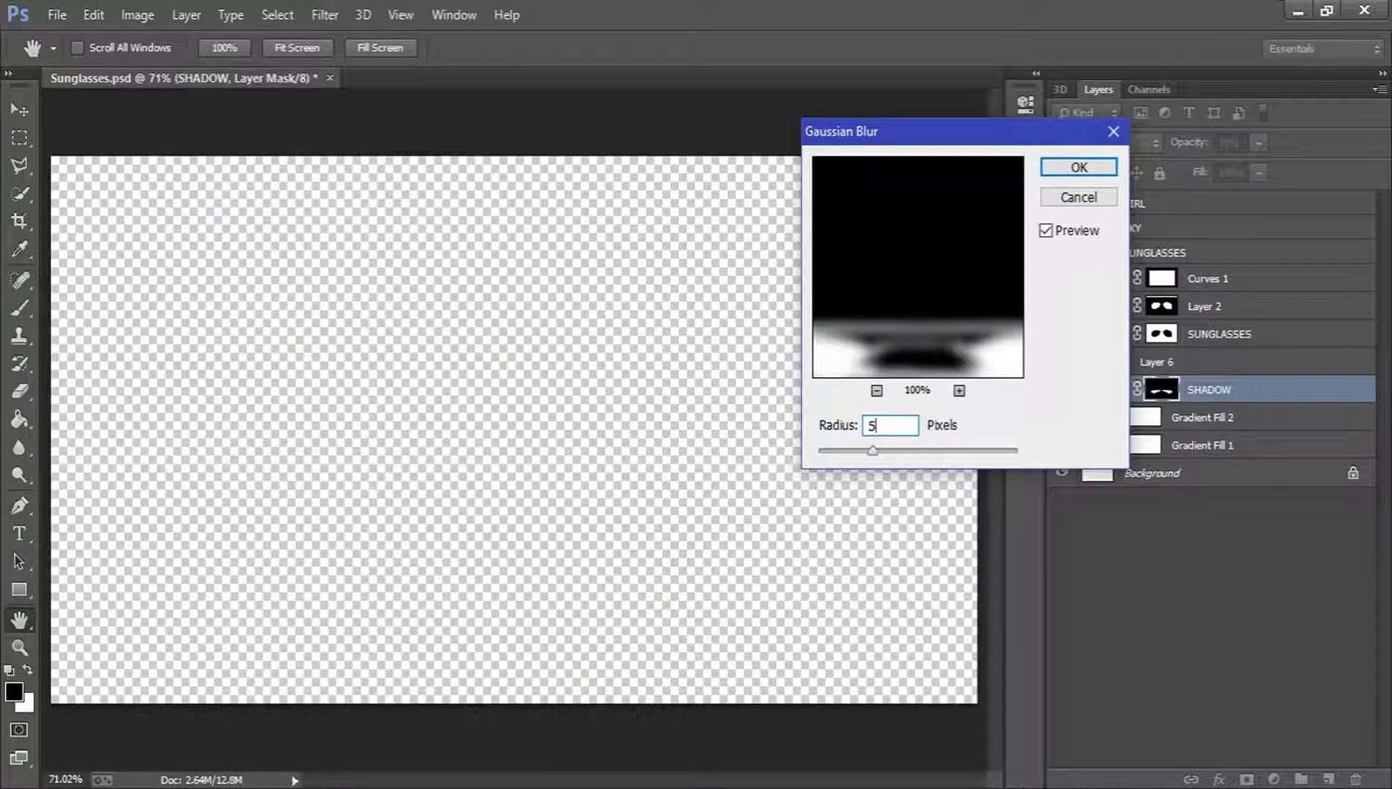
pyautogui.moveTo(933, 141); pyautogui.dragTo(1022, 138)
pyautogui.click(1176, 167)
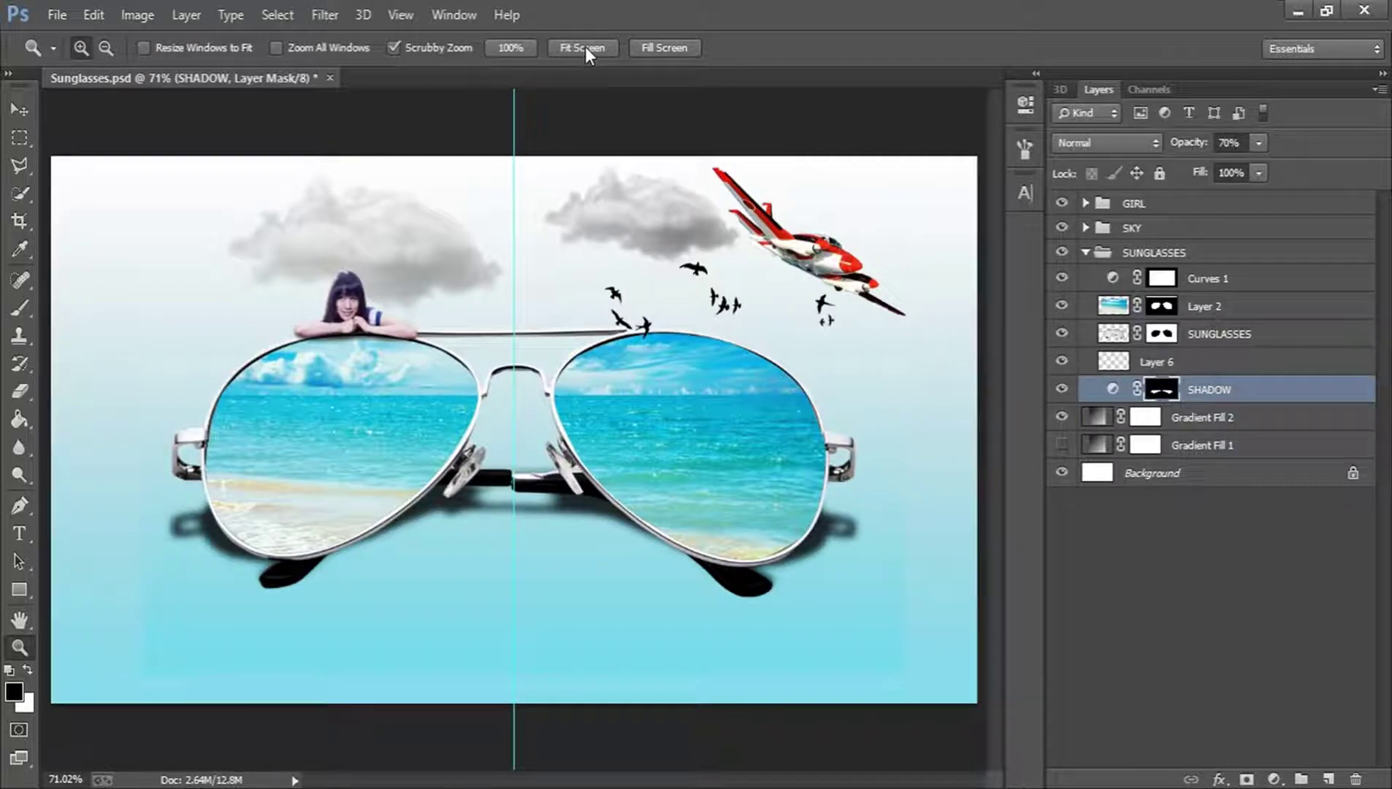
# Deselect the layer, save the document and collapse the SUNGLASSES layer group
pyautogui.click(1234, 712)
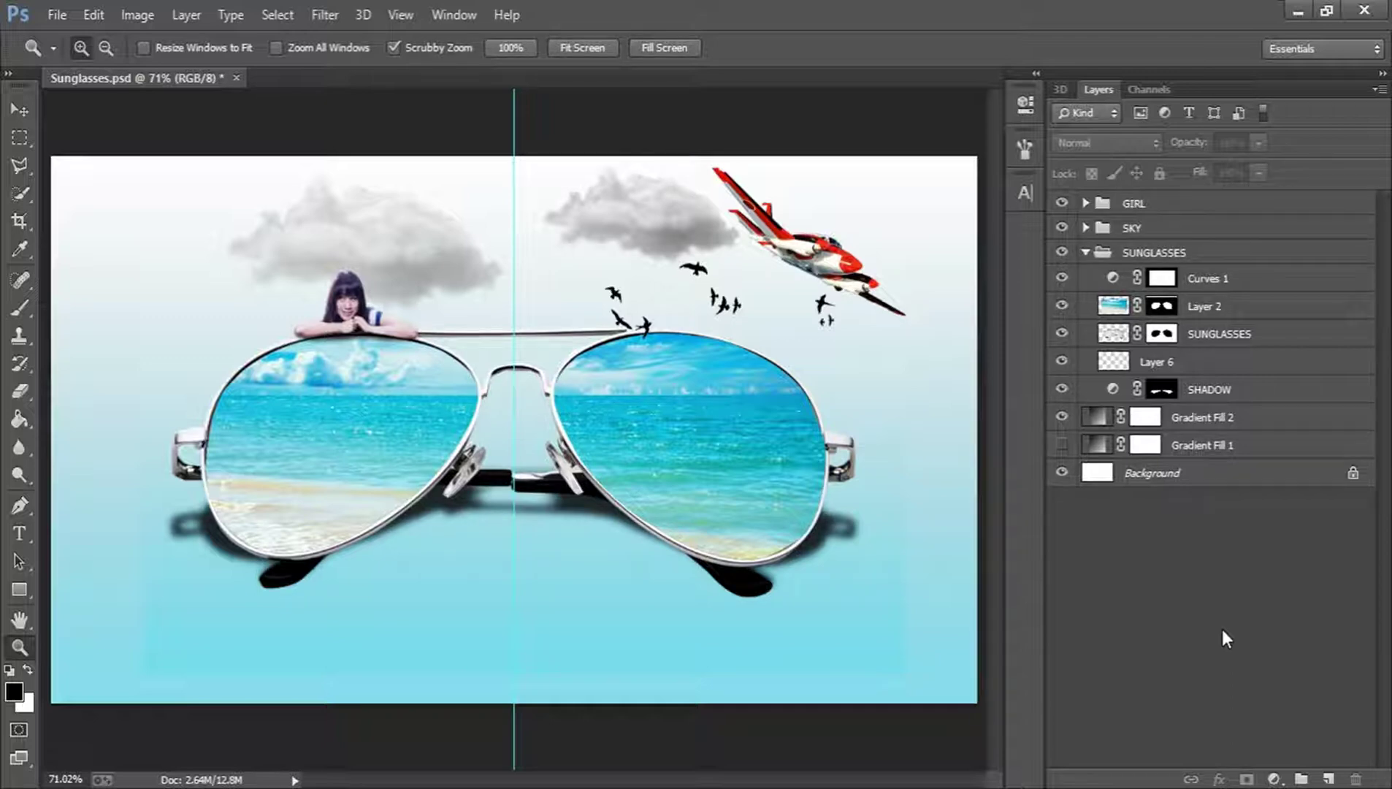
pyautogui.hotkey('ctrl', 's')
pyautogui.click(1086, 252)
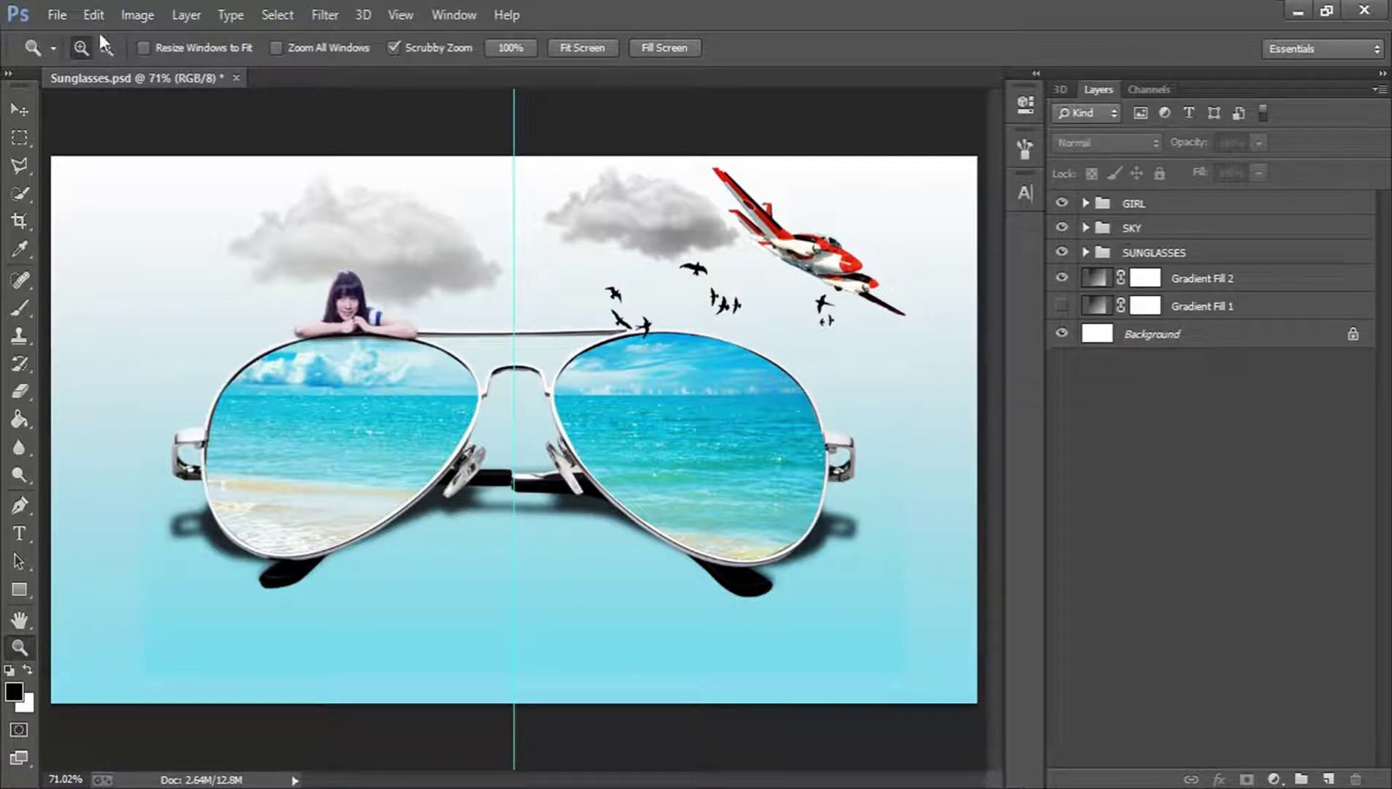
# Open the coconut photo from the New folder image collection
pyautogui.click(57, 15)
pyautogui.press('Escape')
pyautogui.hotkey('ctrl', 'o')
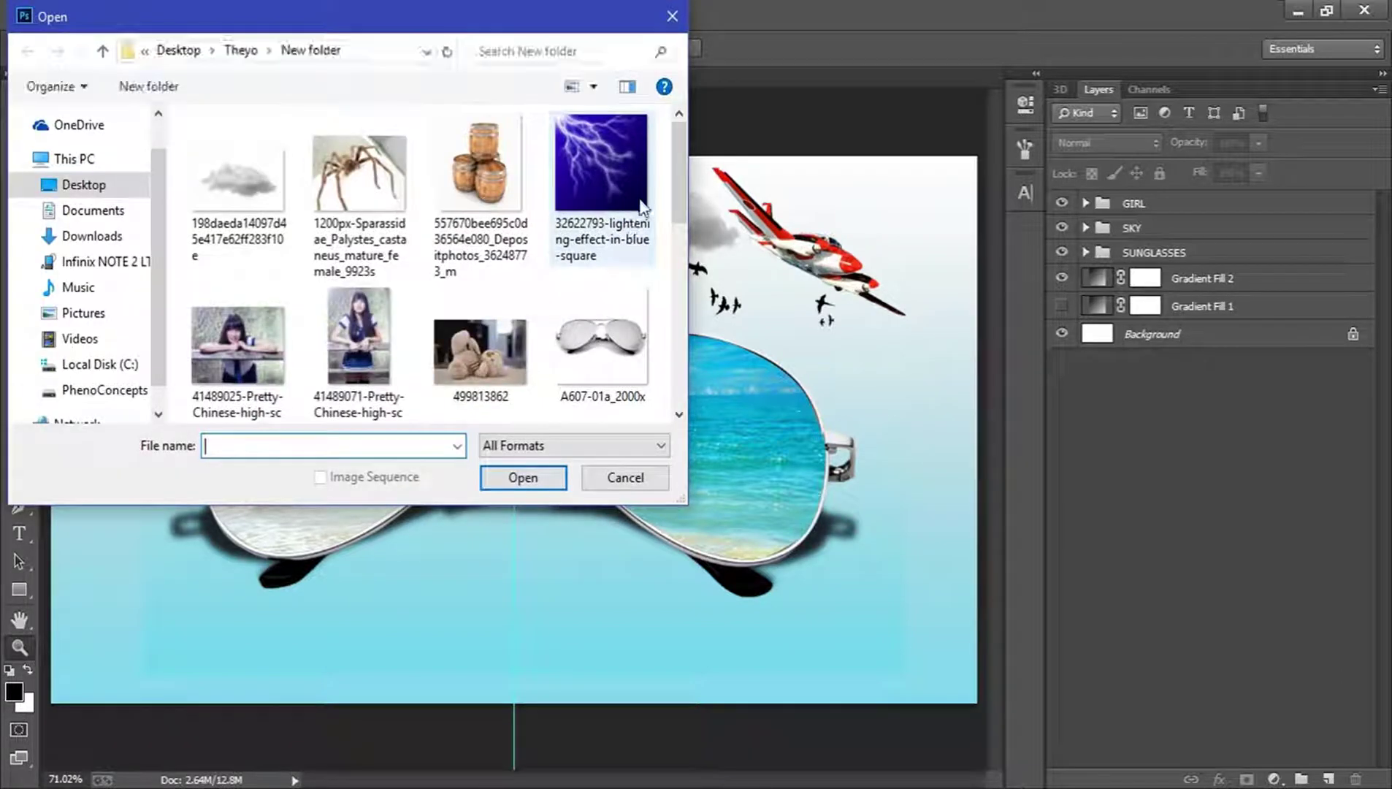
pyautogui.moveTo(682, 171); pyautogui.dragTo(683, 364)
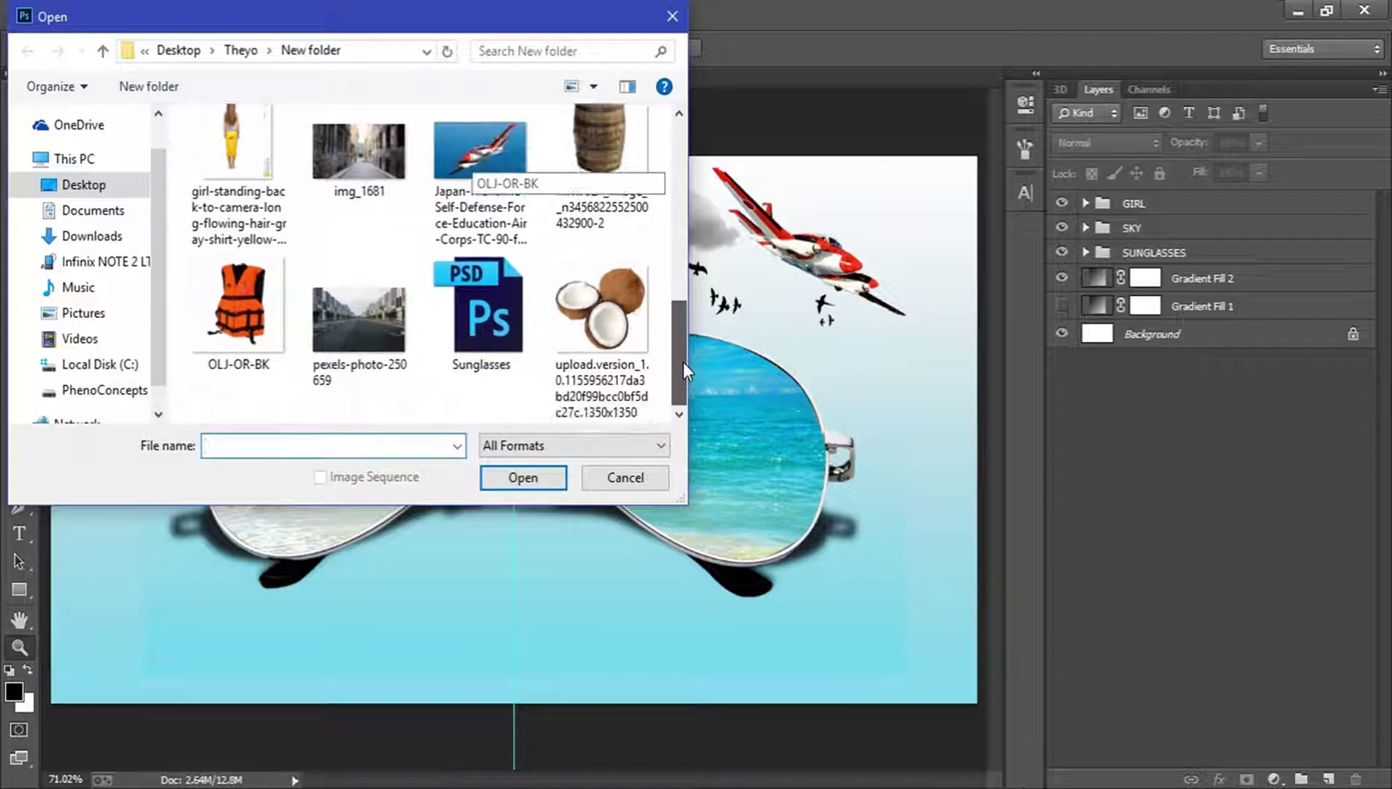
pyautogui.click(600, 310)
pyautogui.click(523, 479)
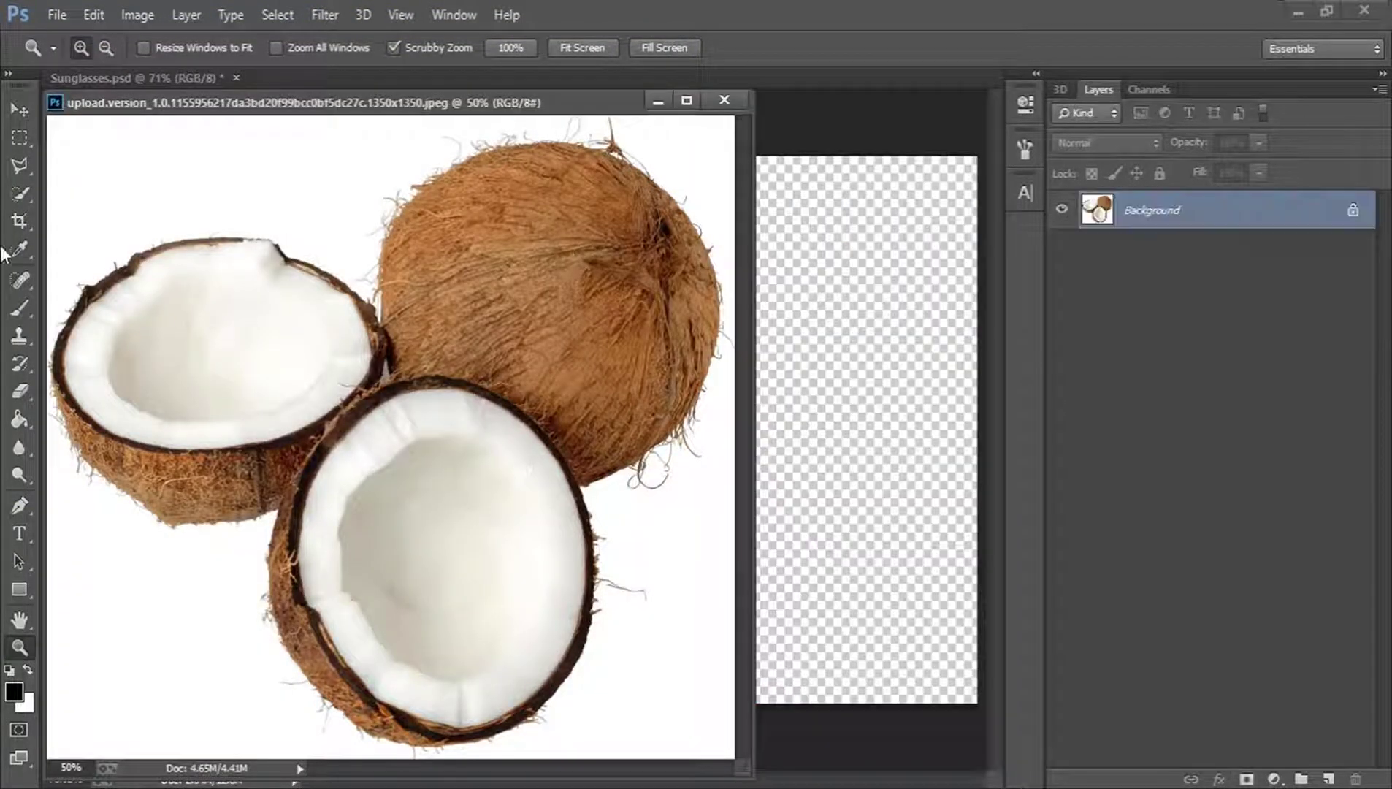
# Select all of the white background around the coconuts with the Quick Selection tool
pyautogui.click(22, 194)
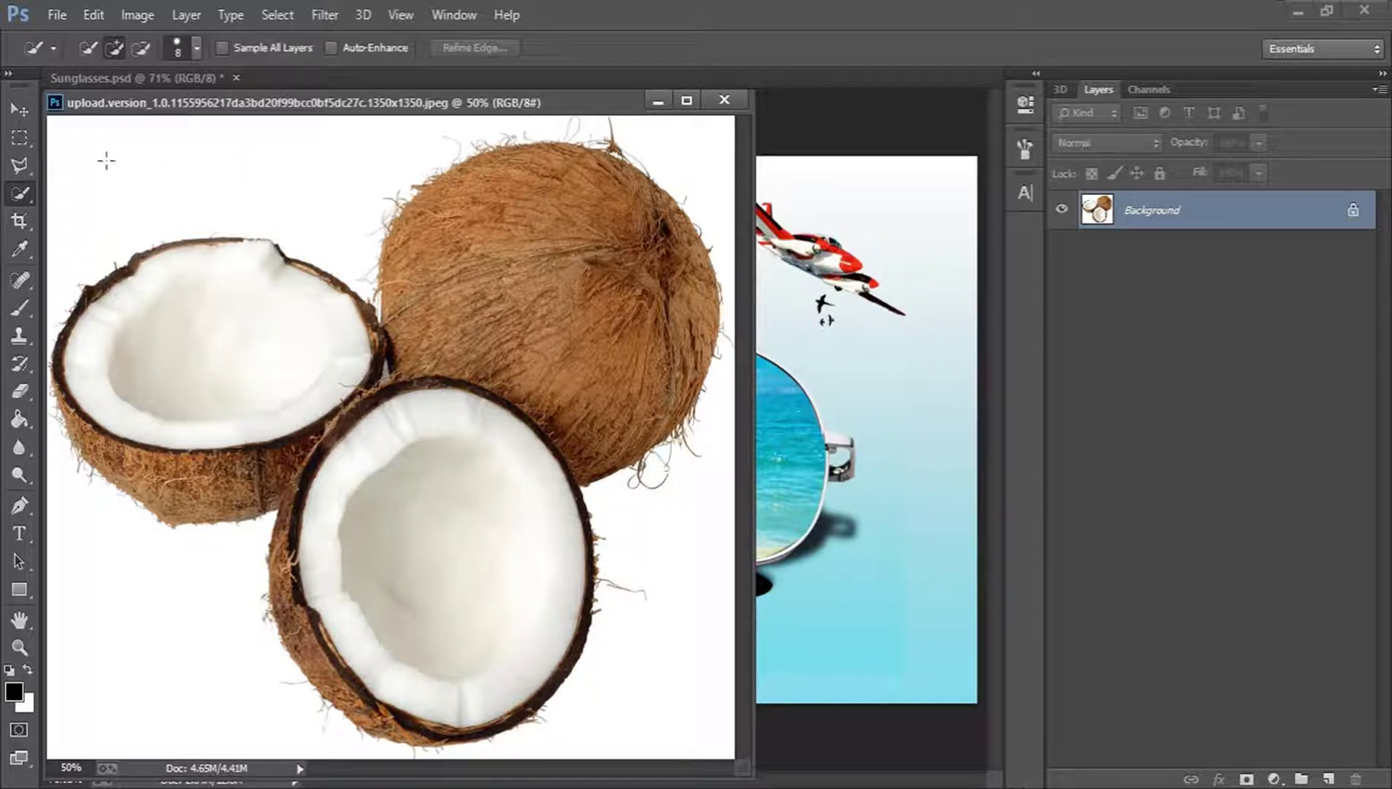
pyautogui.moveTo(80, 153)
pyautogui.mouseDown()
pyautogui.moveTo(433, 178)
pyautogui.moveTo(650, 573)
pyautogui.mouseUp()
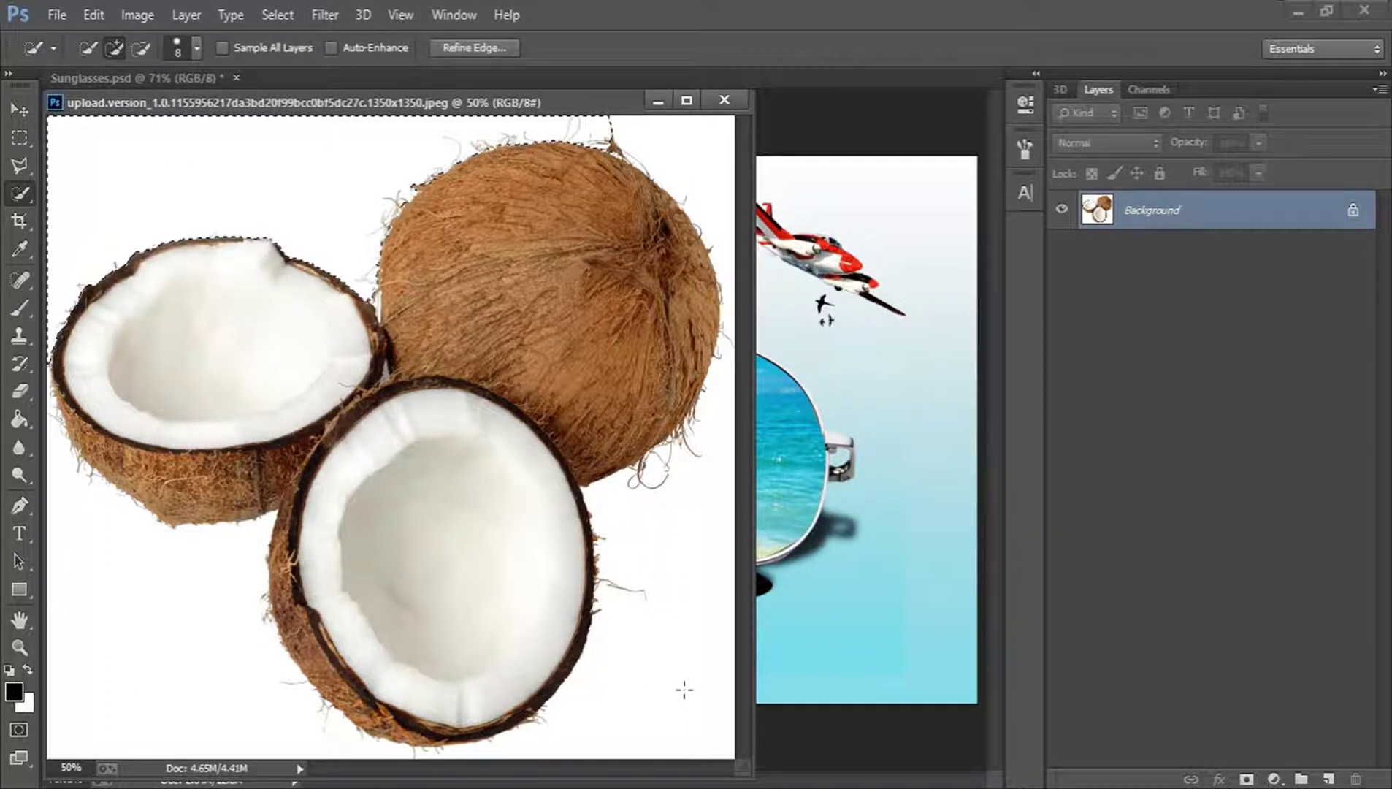
pyautogui.click(109, 626)
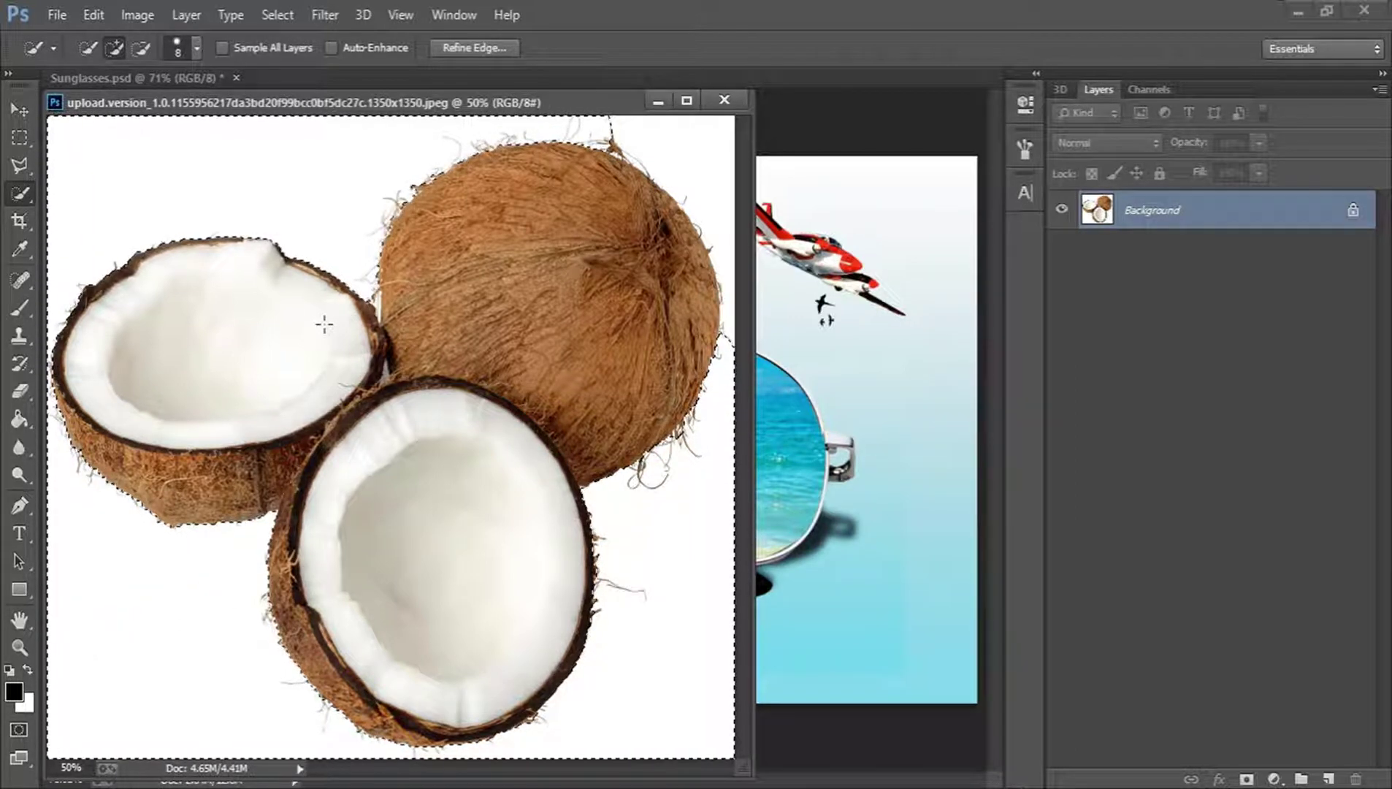
pyautogui.click(704, 176)
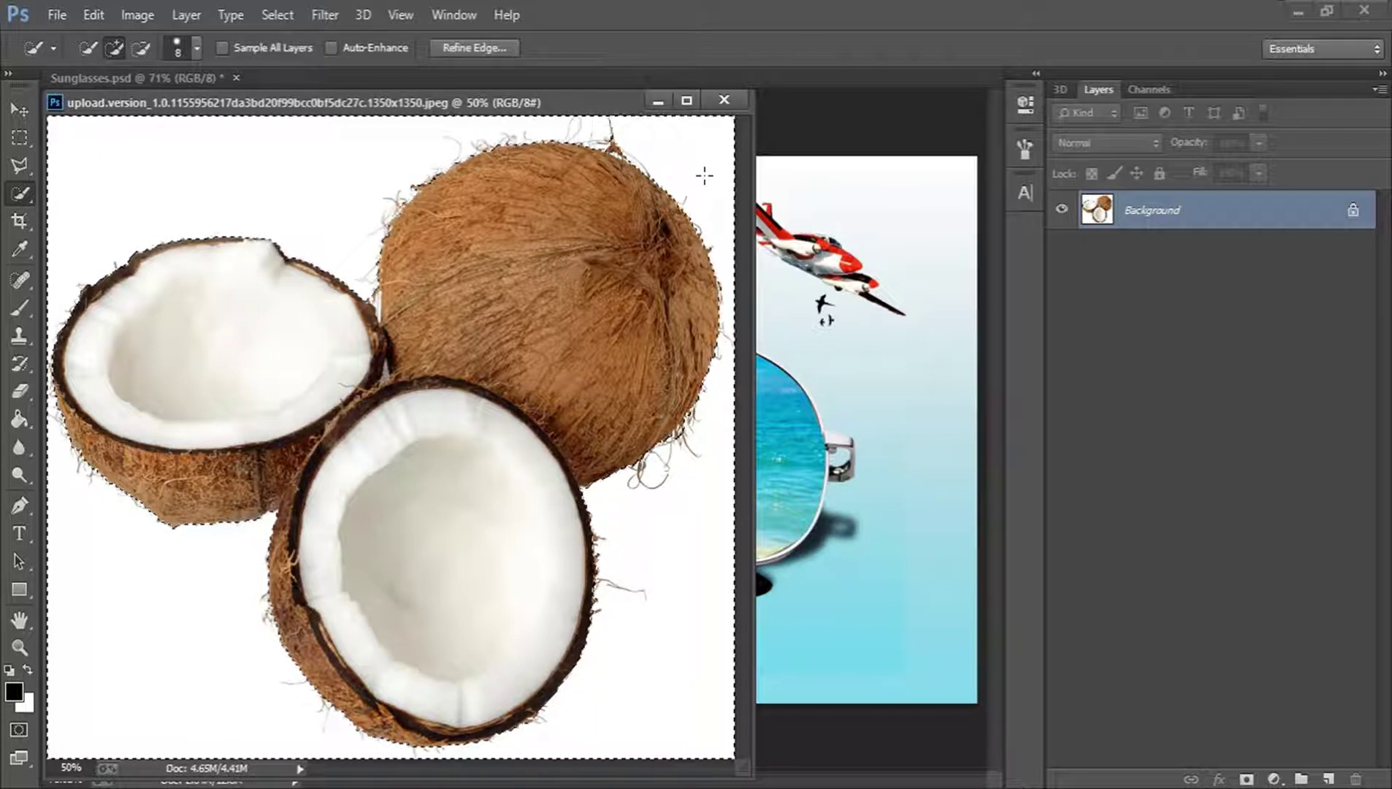
# Cut out the coconuts by masking from the selection, inverting the mask and applying it to the layer
pyautogui.click(1246, 779)
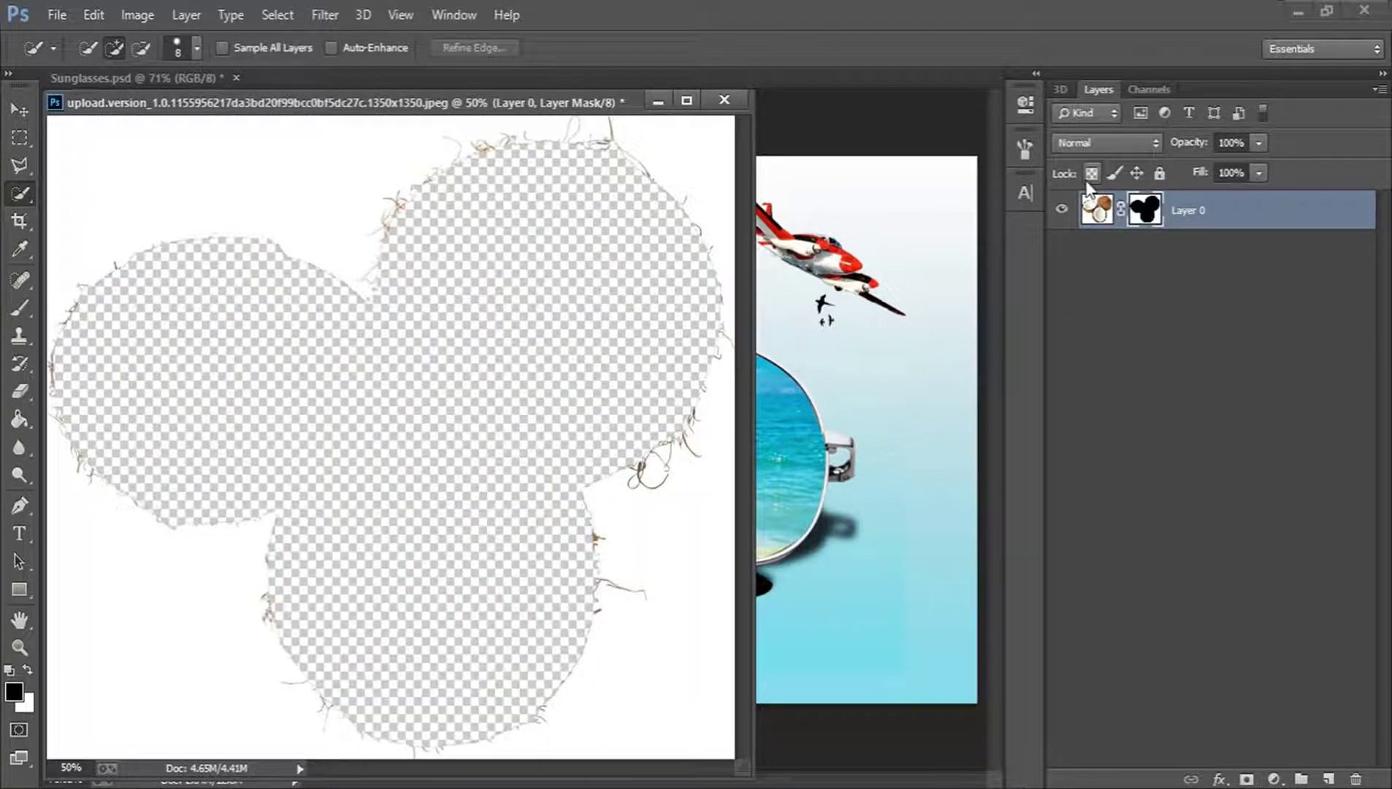
pyautogui.hotkey('ctrl', 'i')
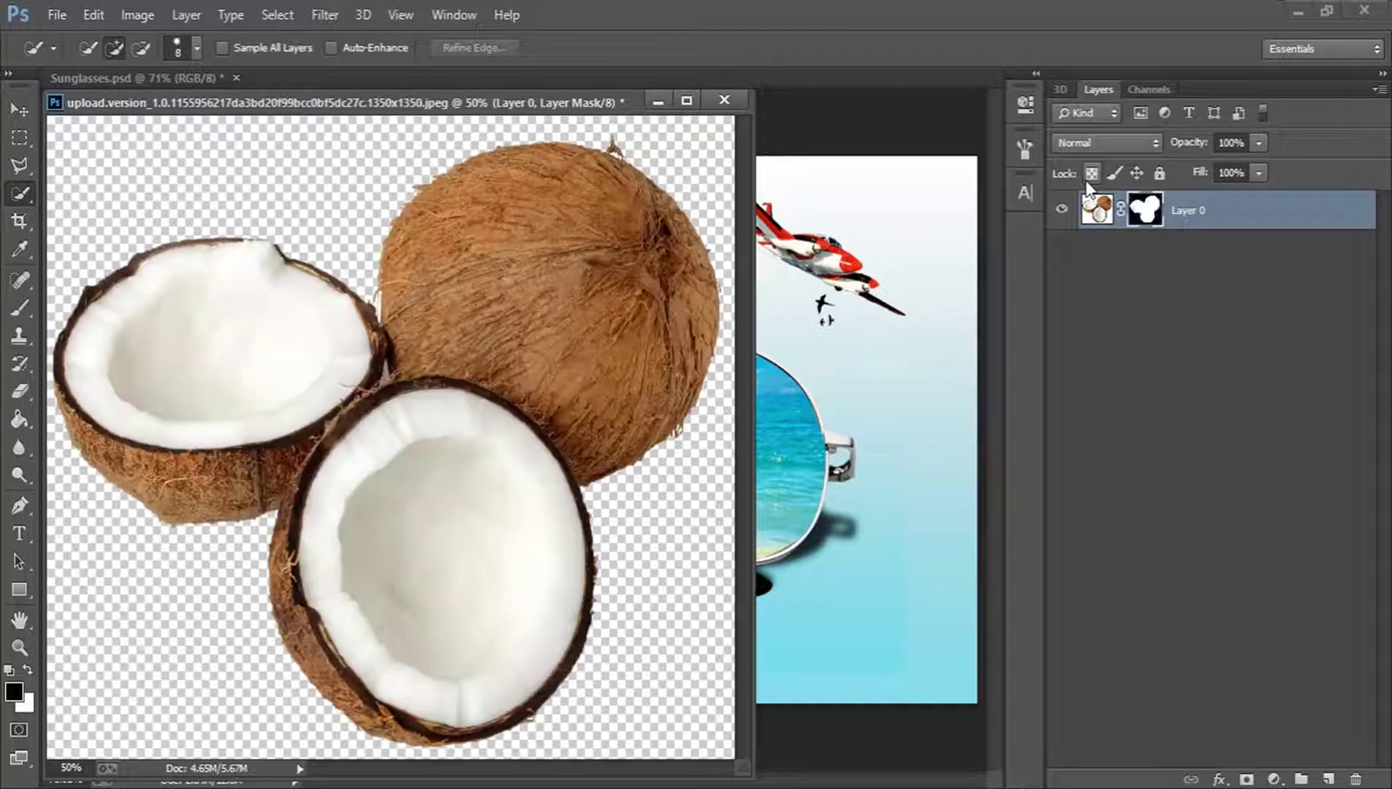
pyautogui.rightClick(1154, 216)
pyautogui.click(1181, 273)
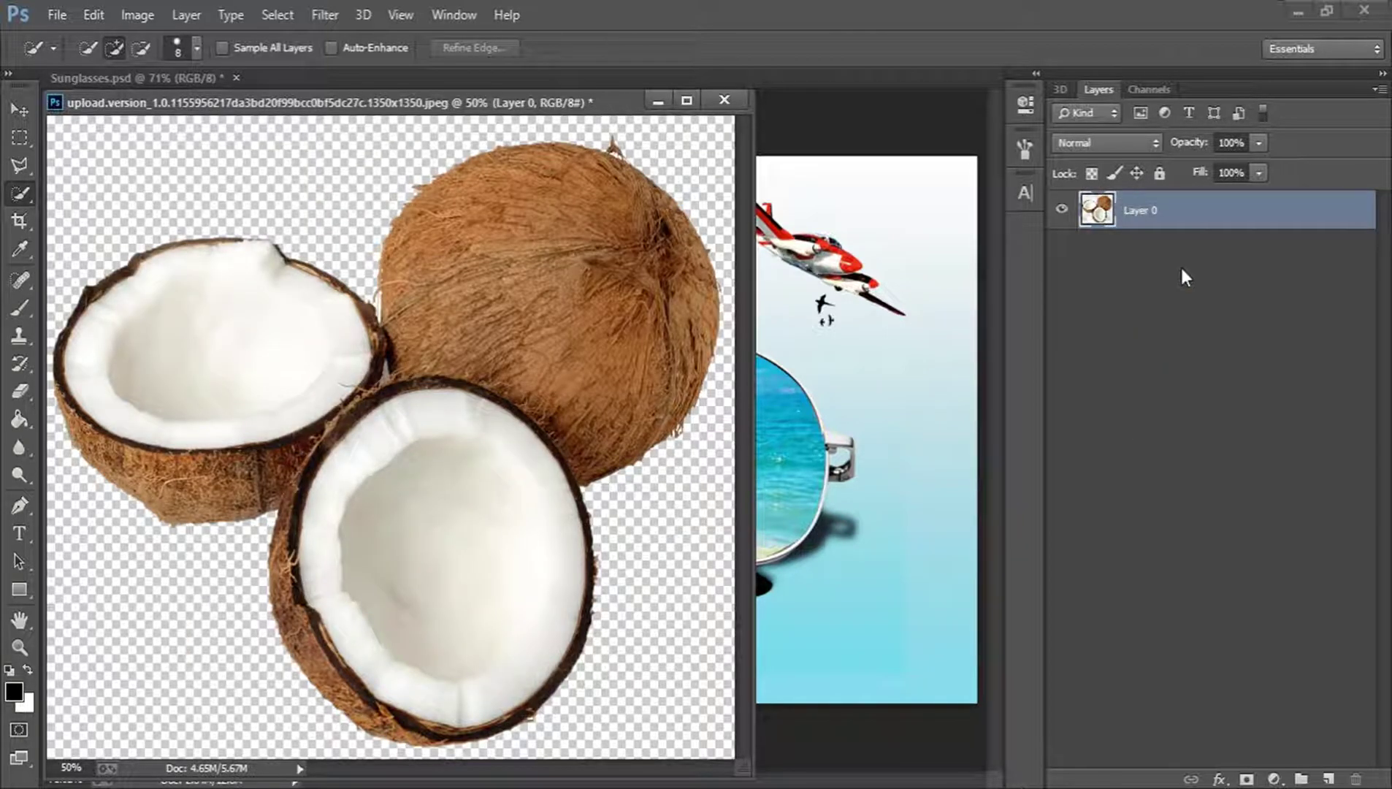
# Close the coconut photo without saving and paste the cut-out coconuts into Sunglasses.psd
pyautogui.hotkey('ctrl', 'w')
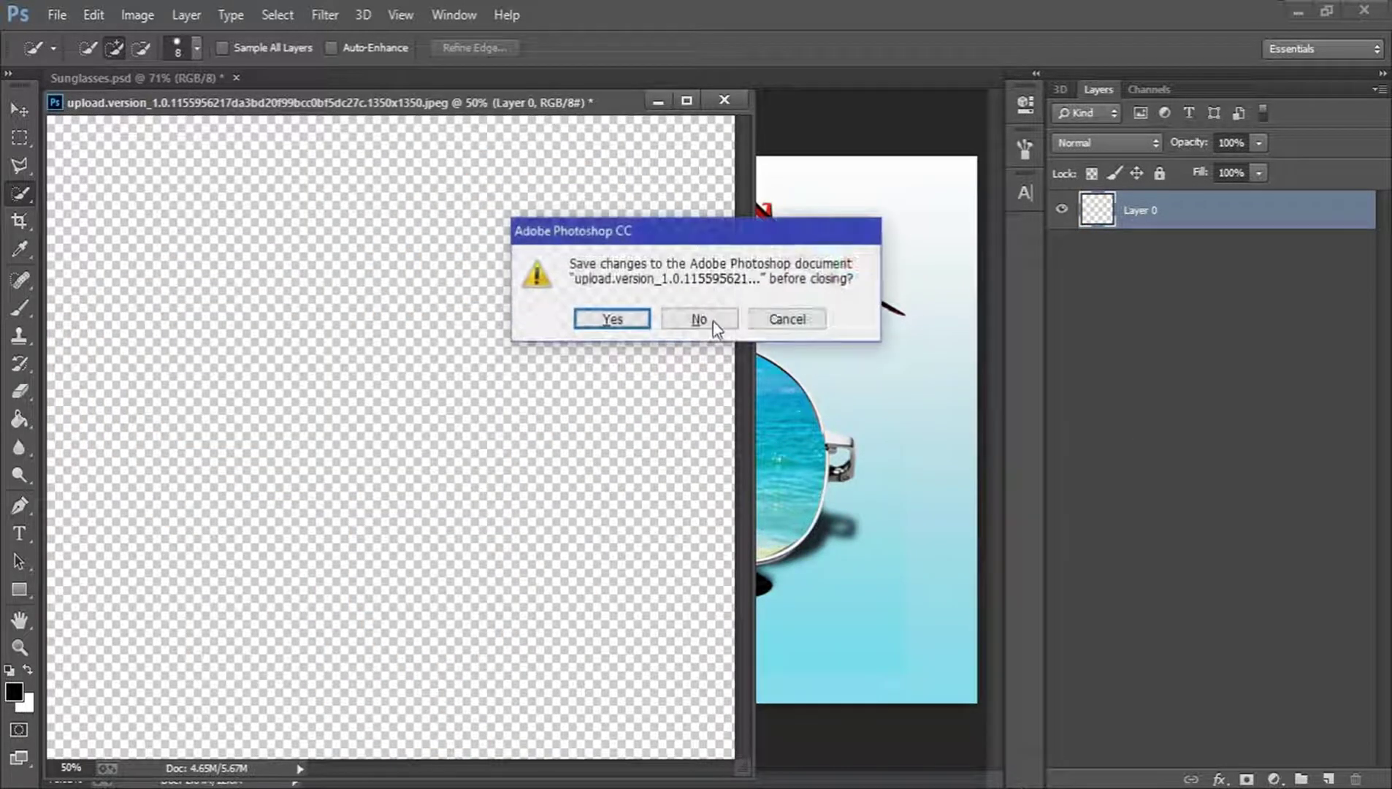
pyautogui.click(708, 321)
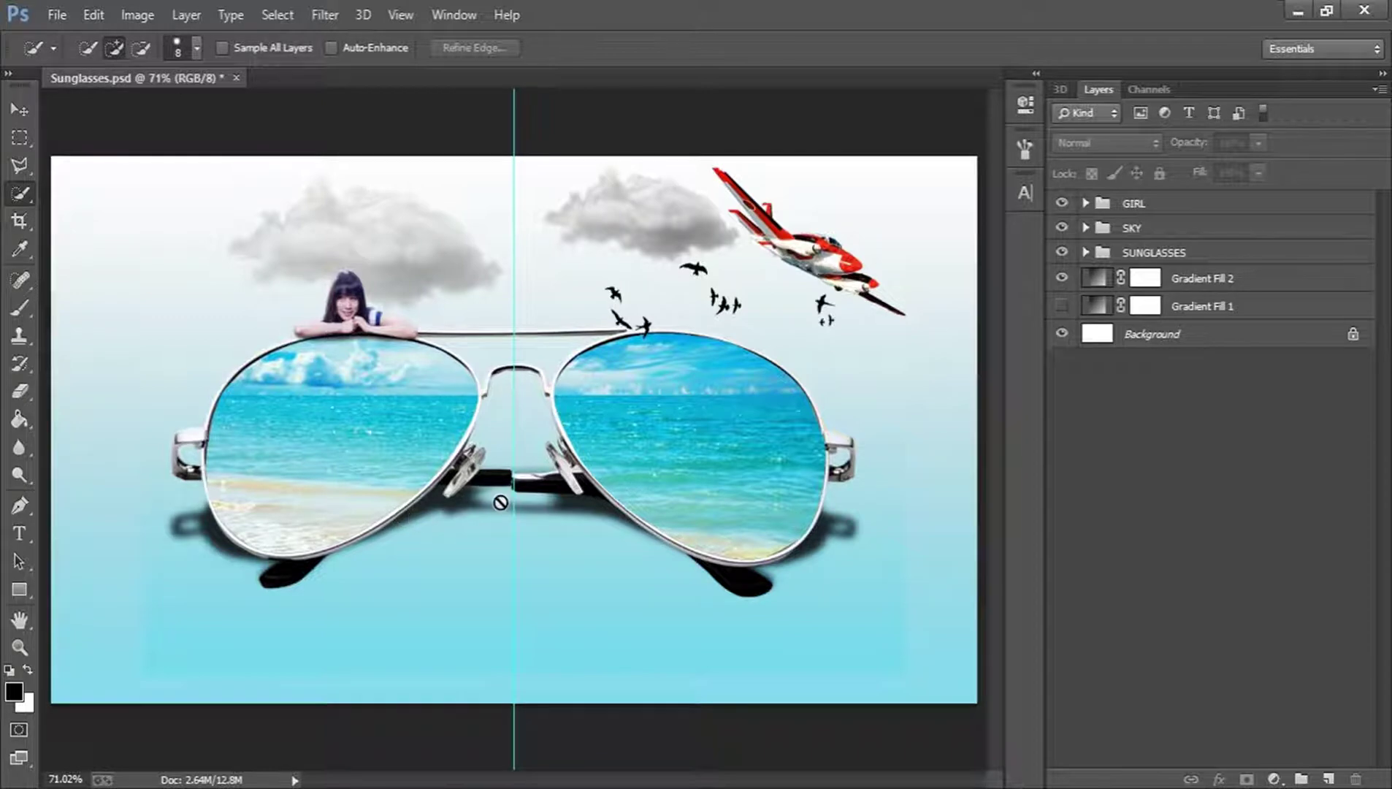
pyautogui.hotkey('ctrl', 'v')
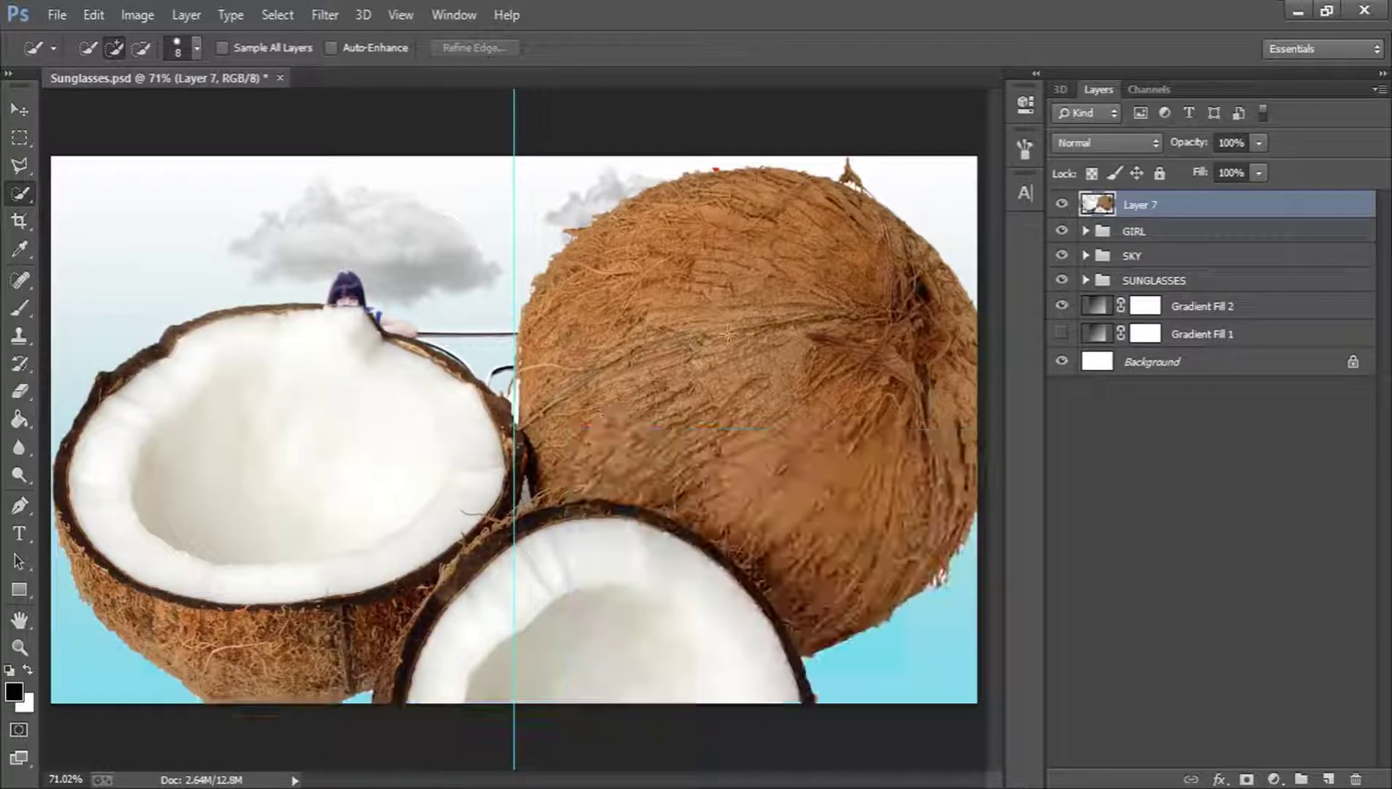
# Scale the pasted coconuts to about 37% and move their layer directly below the SUNGLASSES group
pyautogui.click(20, 108)
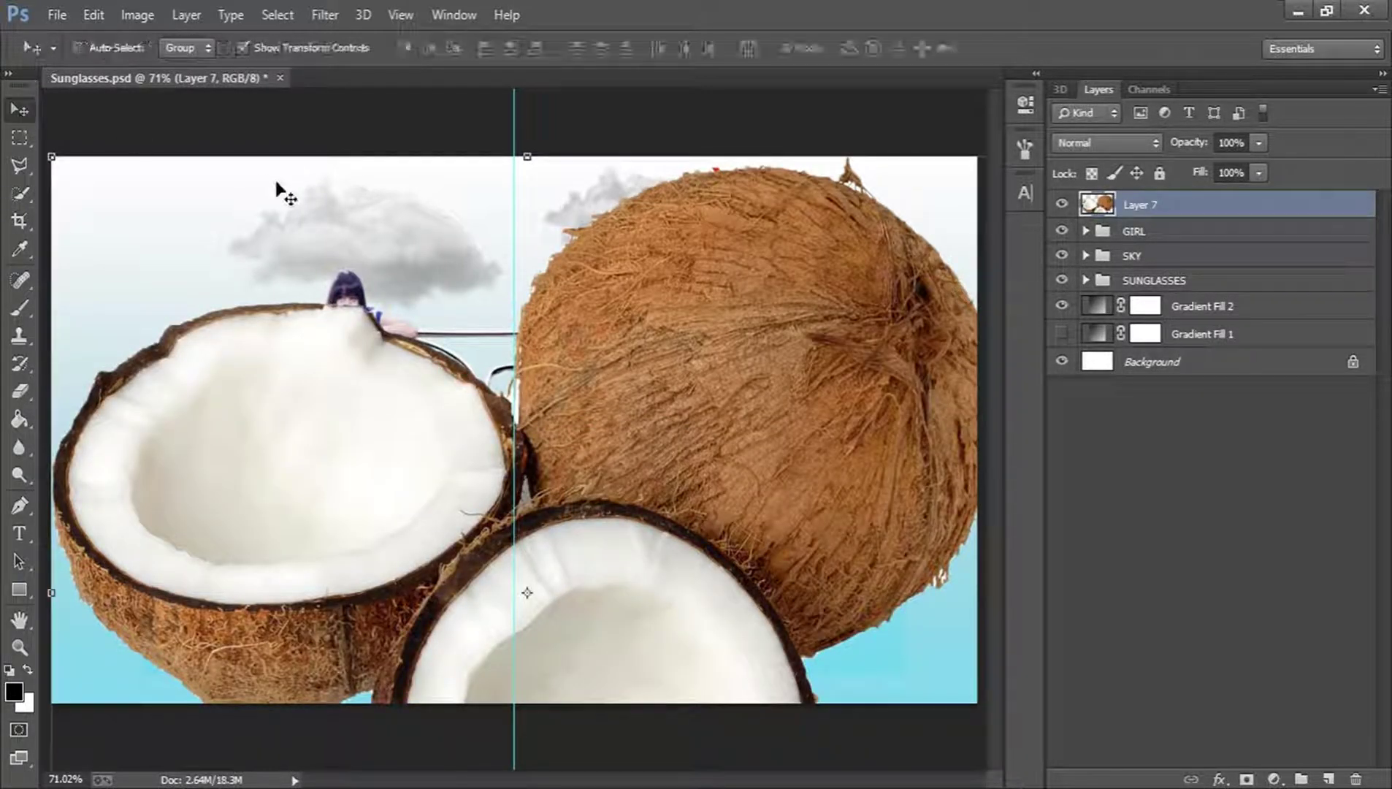
pyautogui.moveTo(54, 155); pyautogui.dragTo(354, 430)
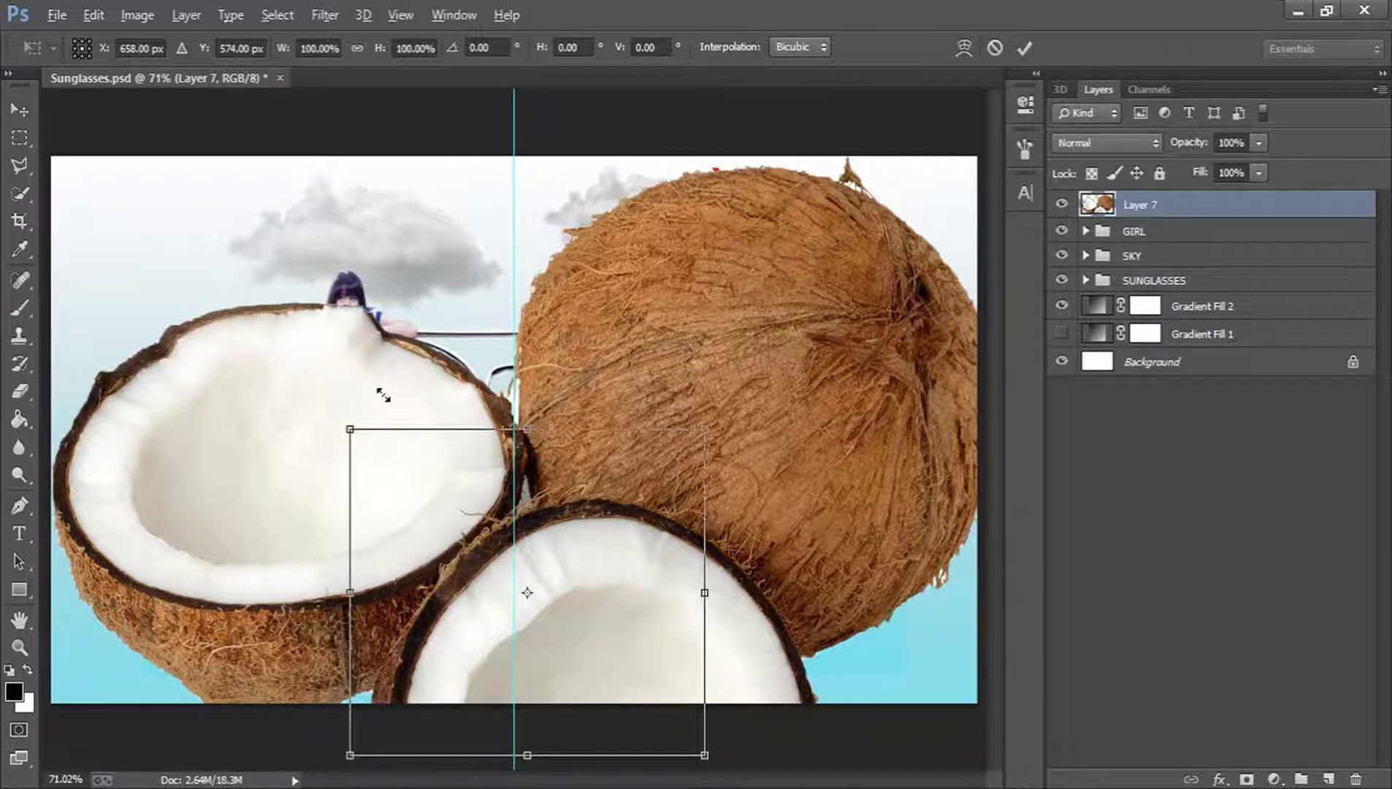
pyautogui.click(1025, 46)
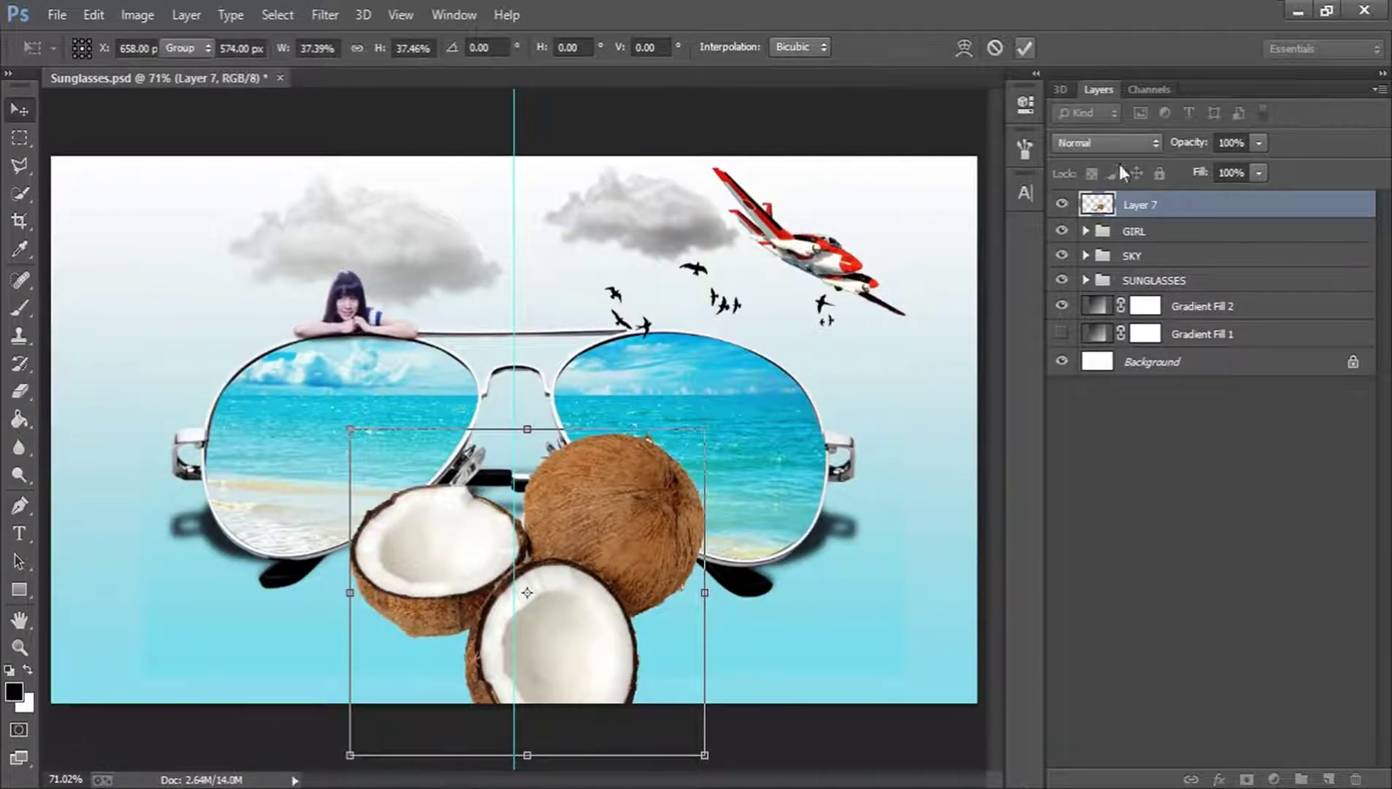
pyautogui.moveTo(1226, 210); pyautogui.dragTo(1220, 286)
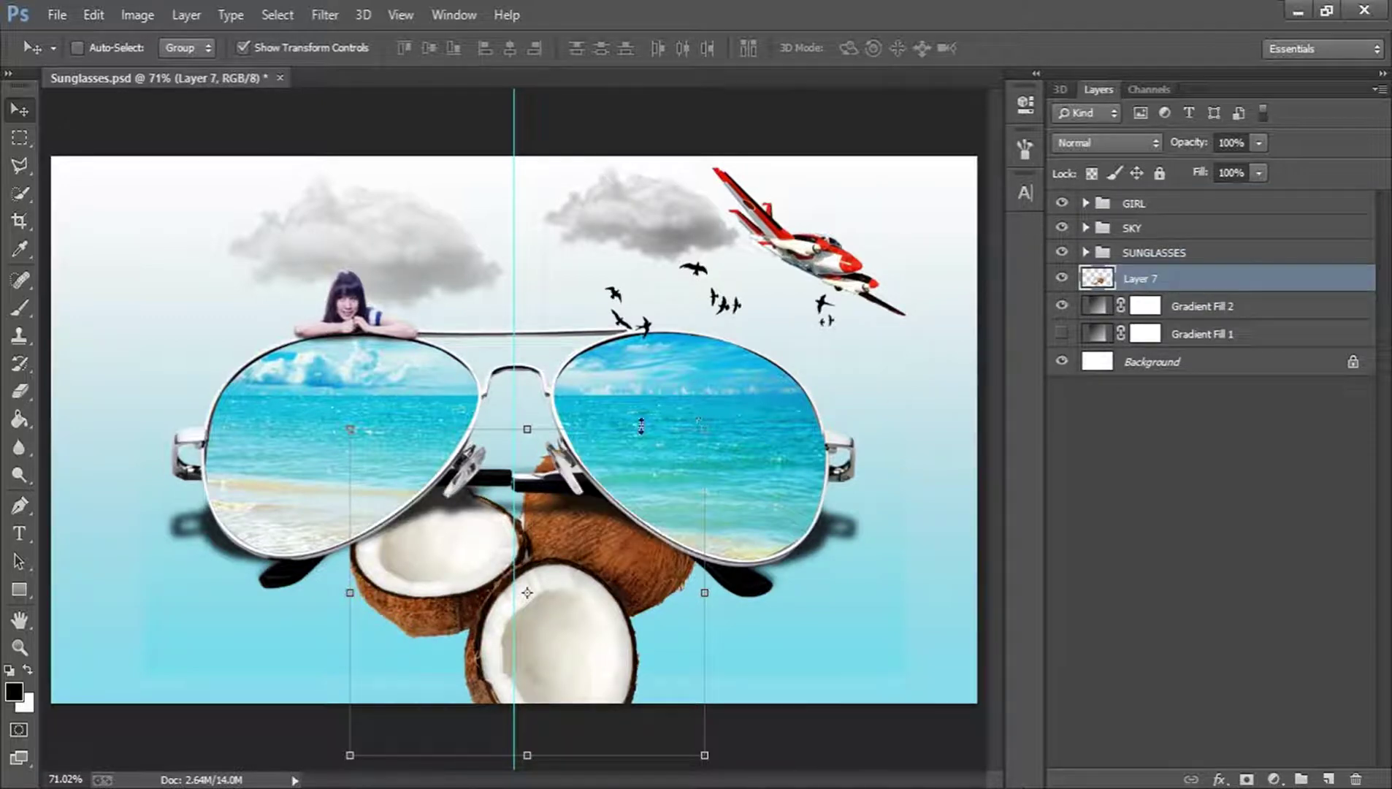
# Scale the coconuts to about 19%, rotate them about -19.9° and then 17.5°, and place them between the glasses' nose pads
pyautogui.moveTo(702, 428); pyautogui.dragTo(534, 422)
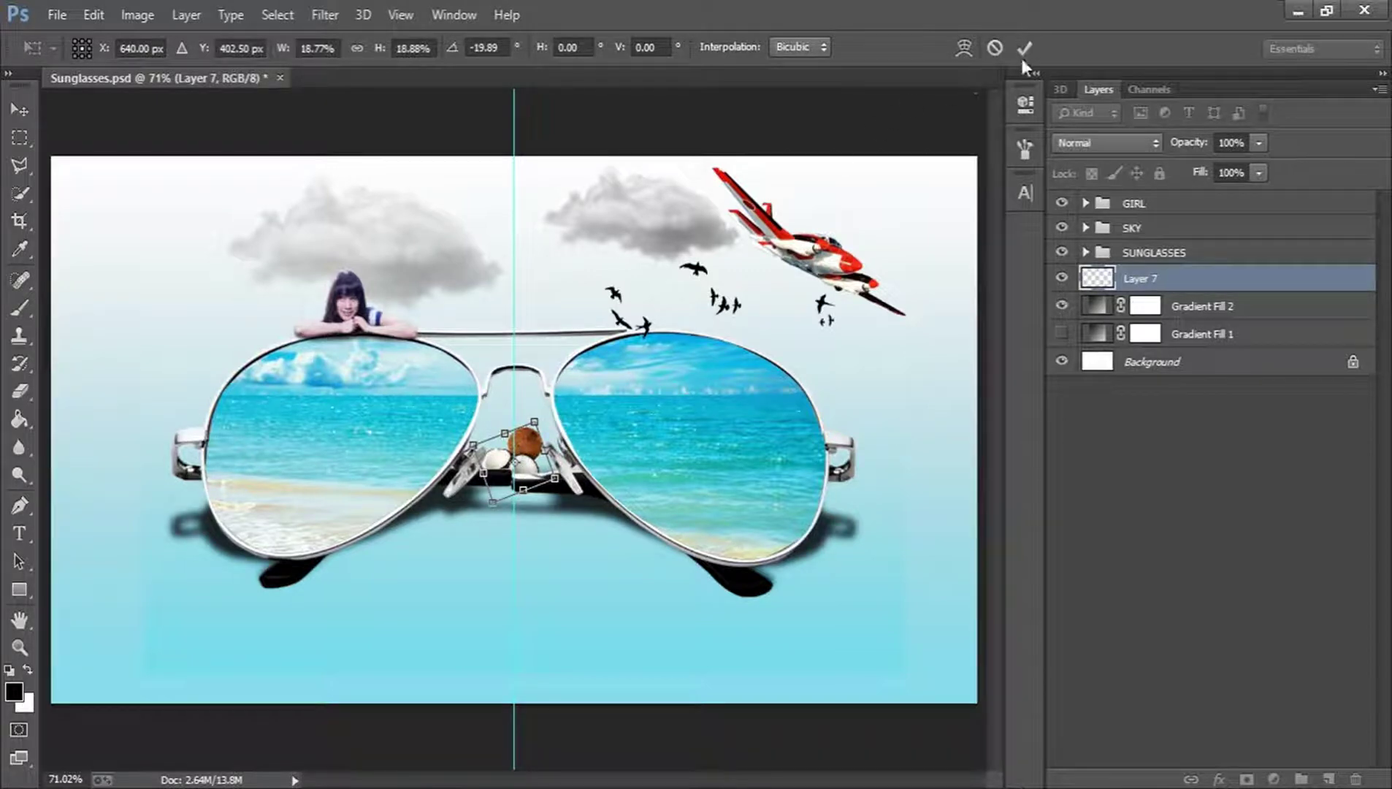
pyautogui.press('Return')
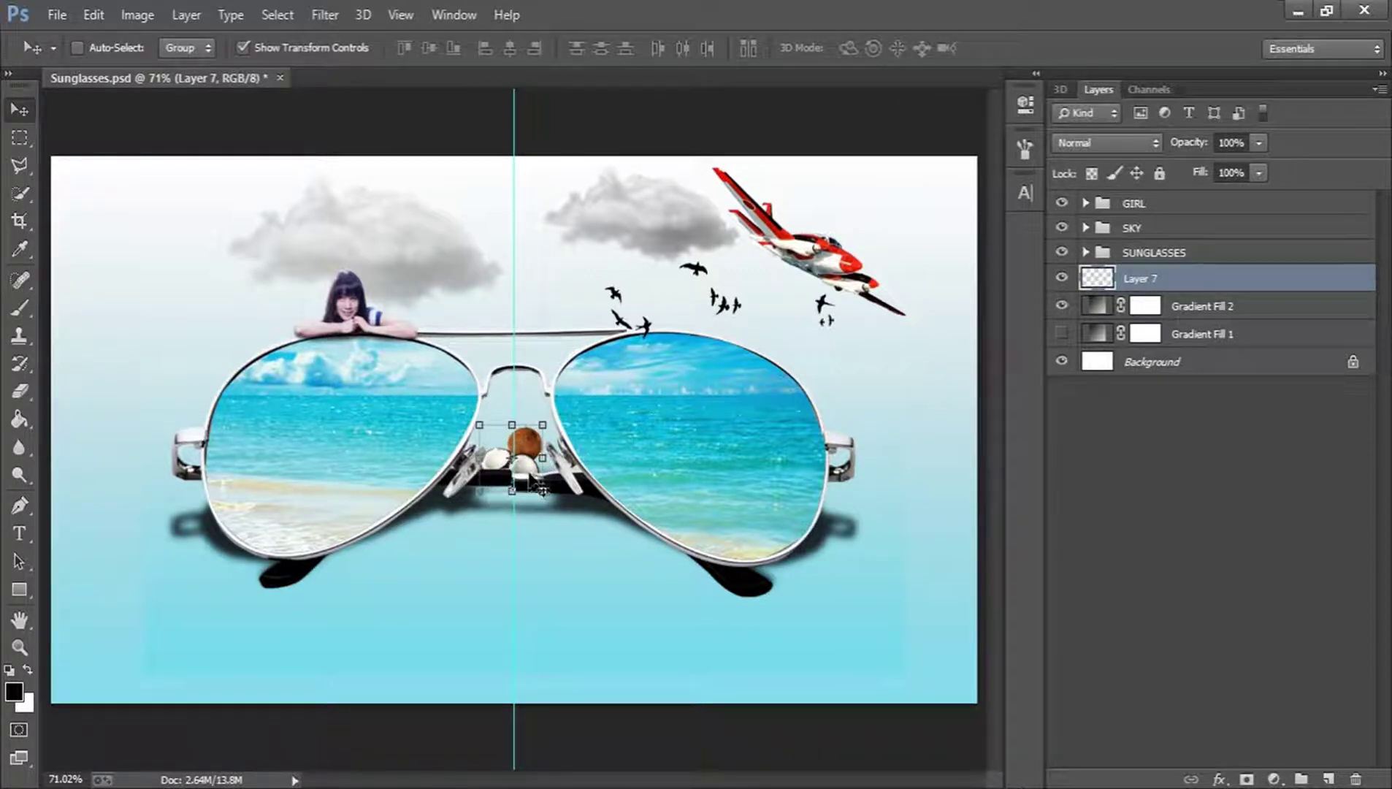
pyautogui.moveTo(532, 476); pyautogui.dragTo(547, 528)
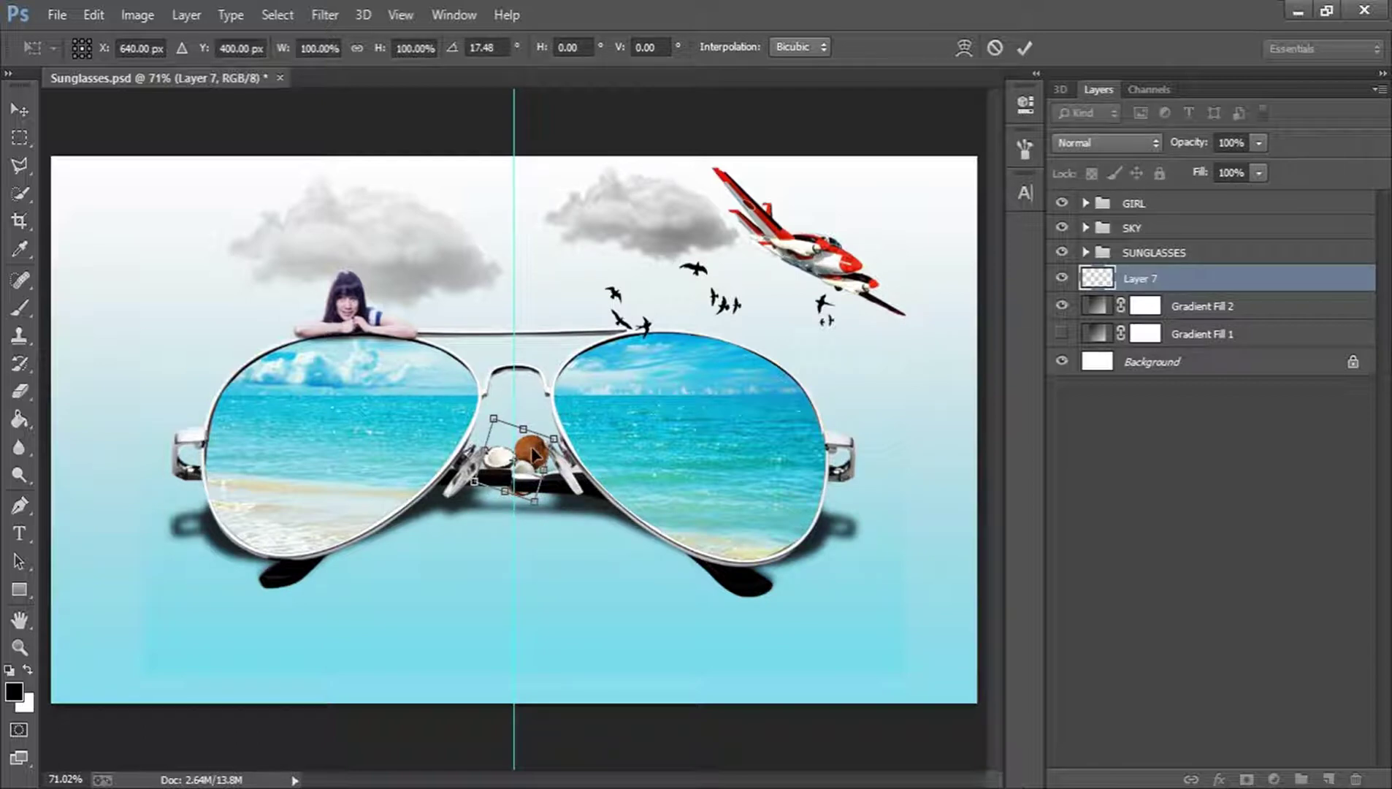
pyautogui.moveTo(537, 447); pyautogui.dragTo(539, 448)
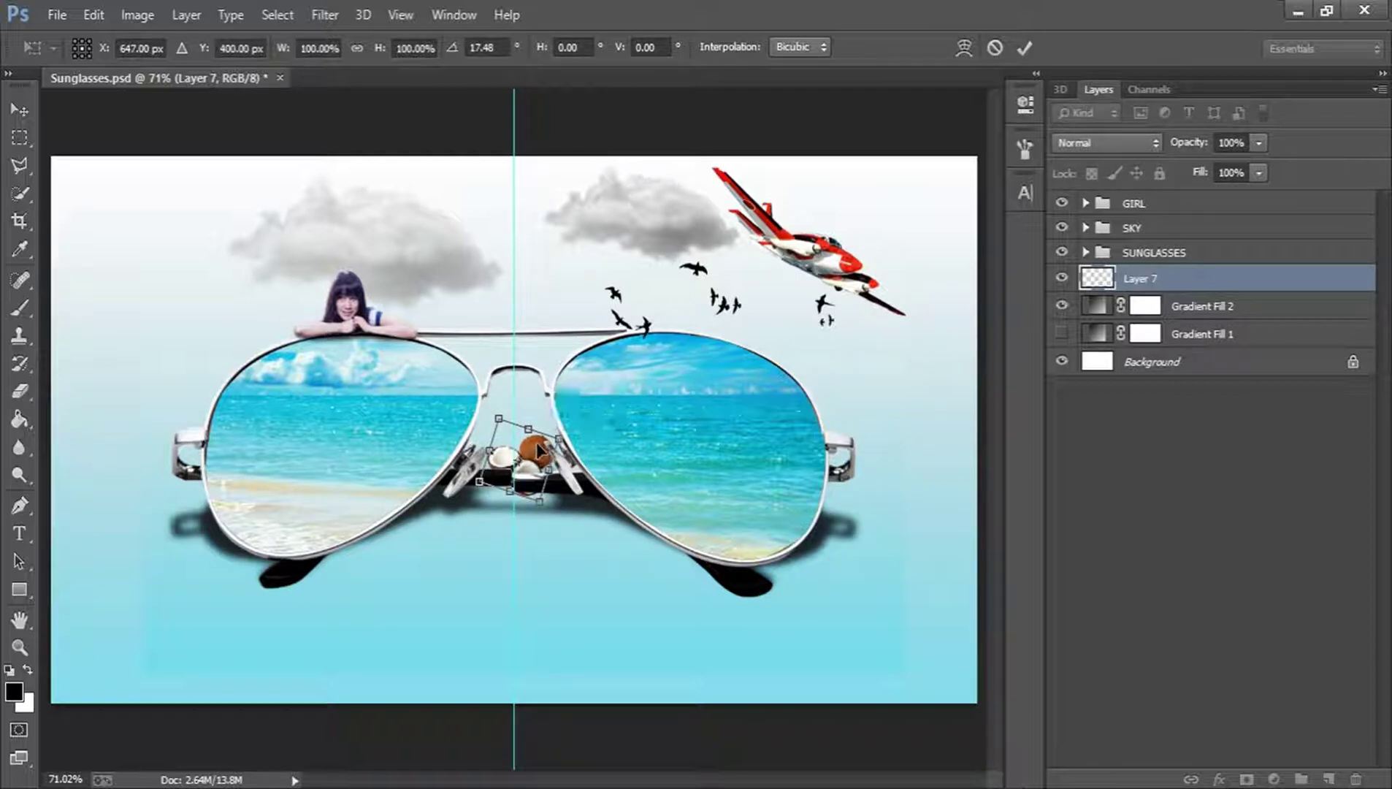
pyautogui.click(1023, 51)
# Group the coconut layer and name the group COCONUT
pyautogui.hotkey('ctrl', 'g')
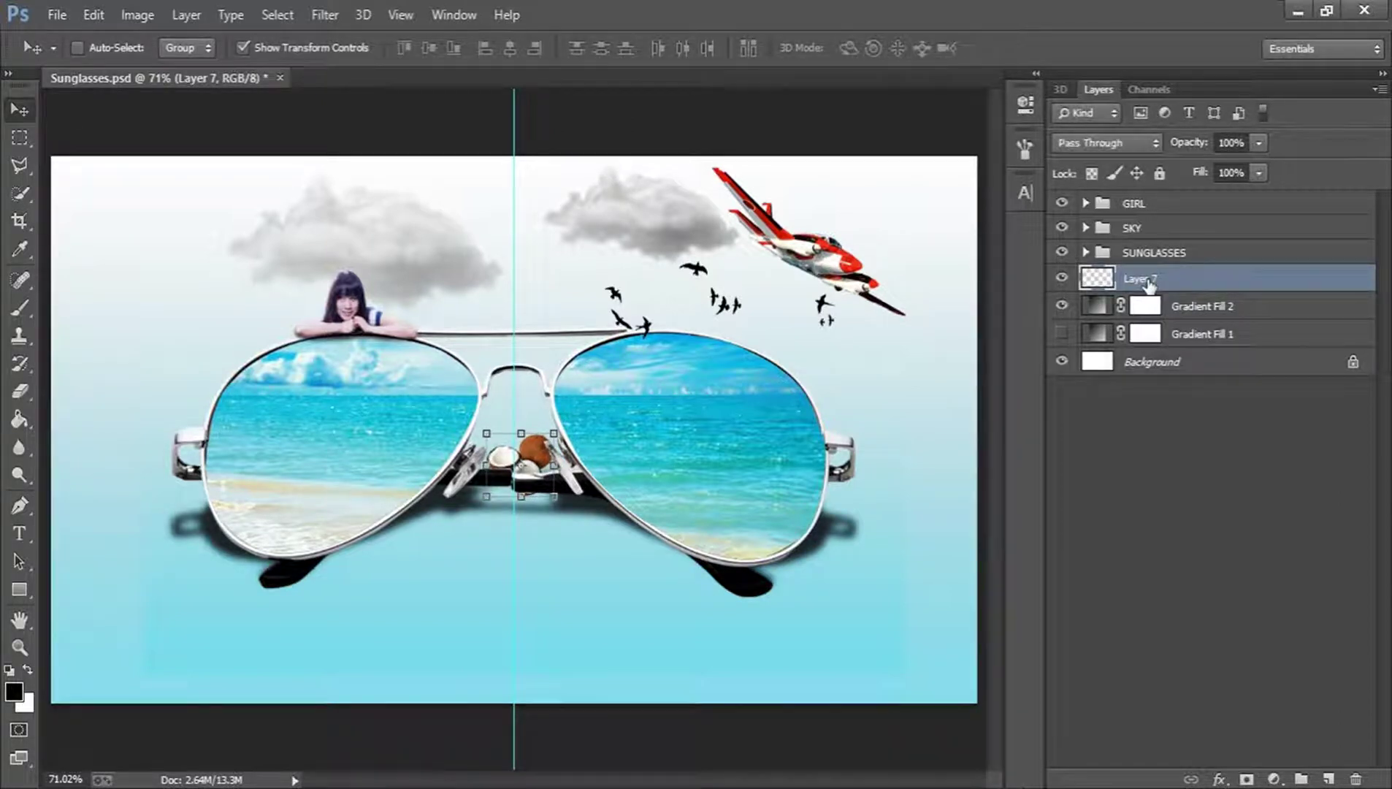
pyautogui.doubleClick(1146, 277)
pyautogui.write('coc')
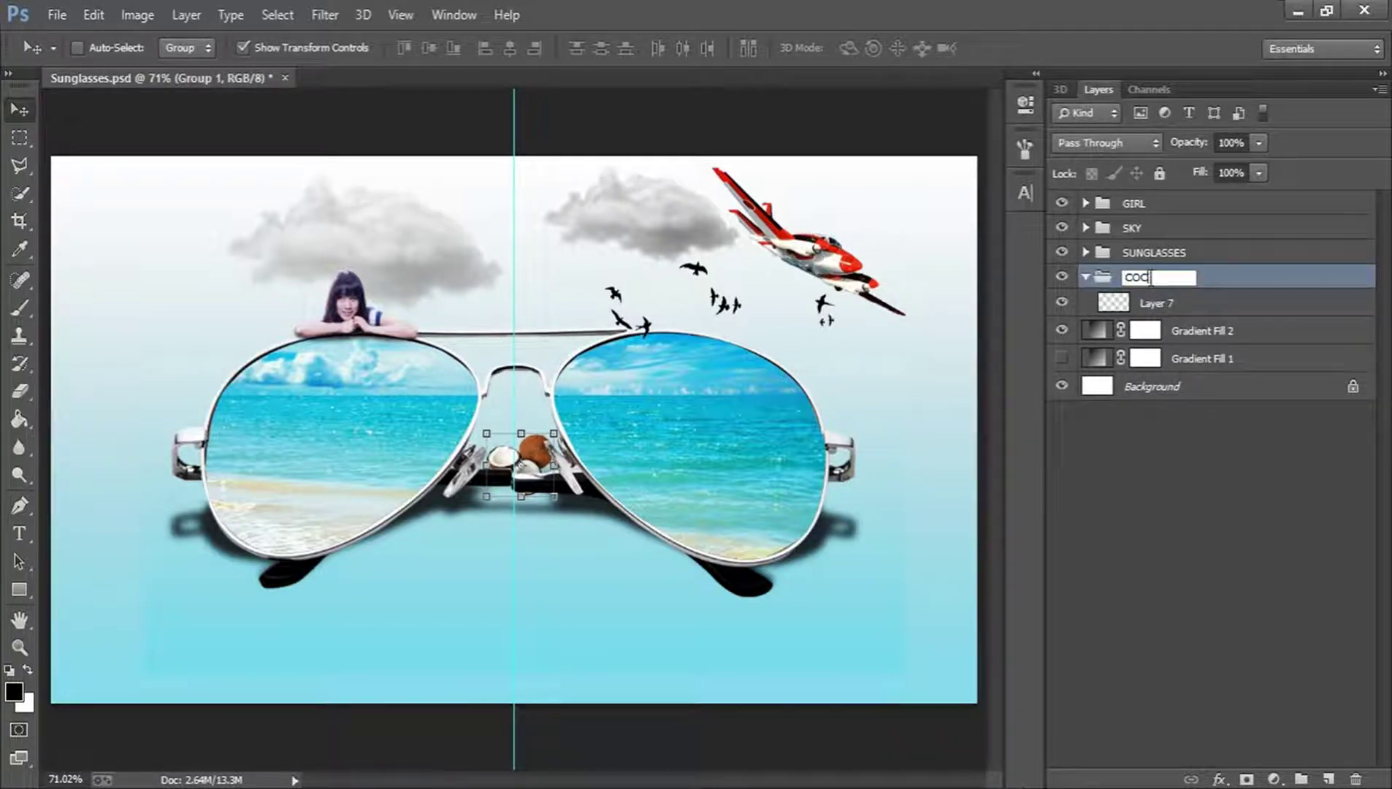
pyautogui.write('ONUT')
pyautogui.press('Return')
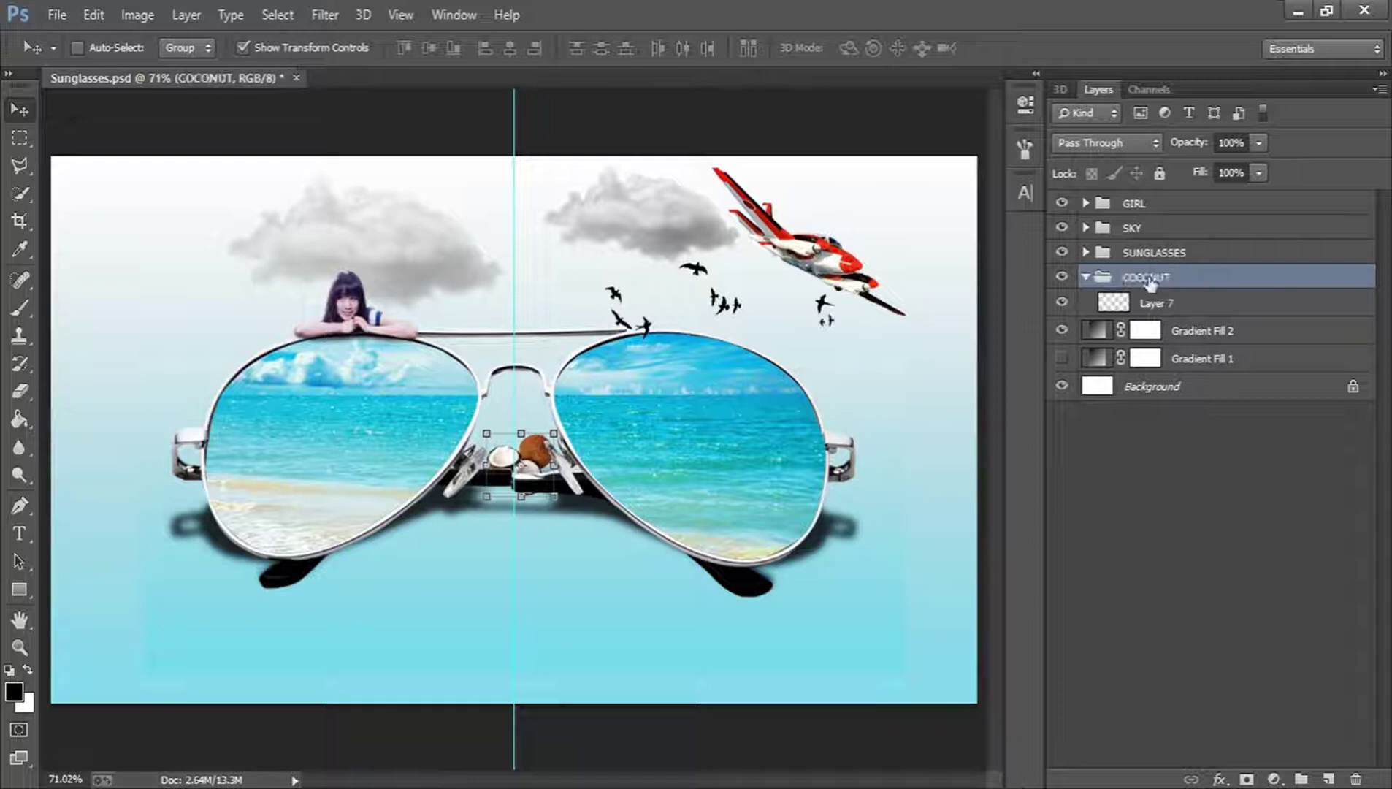
# Load the coconuts' outline as a selection and add a Hue/Saturation adjustment masked to it with Lightness -100
pyautogui.click(1158, 303)
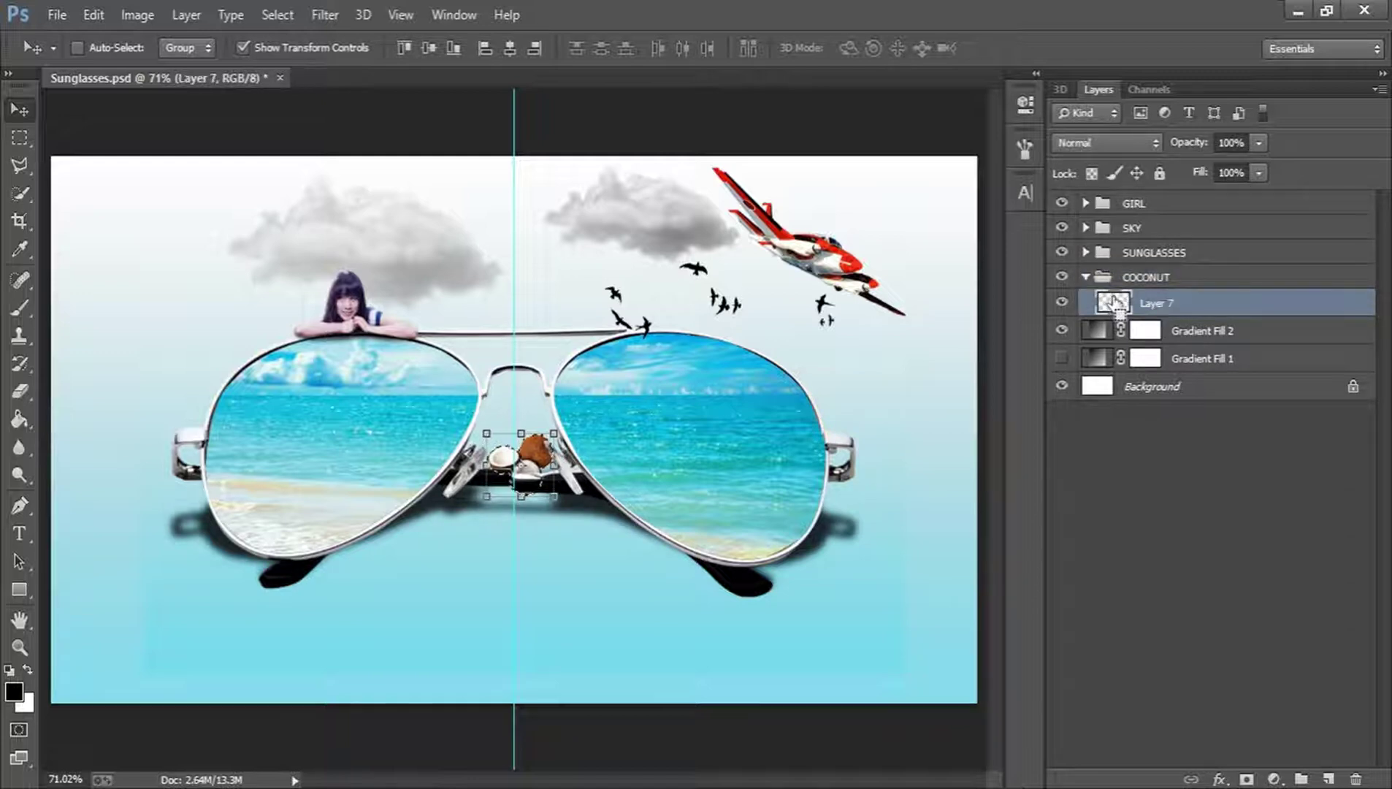
pyautogui.click(1166, 562)
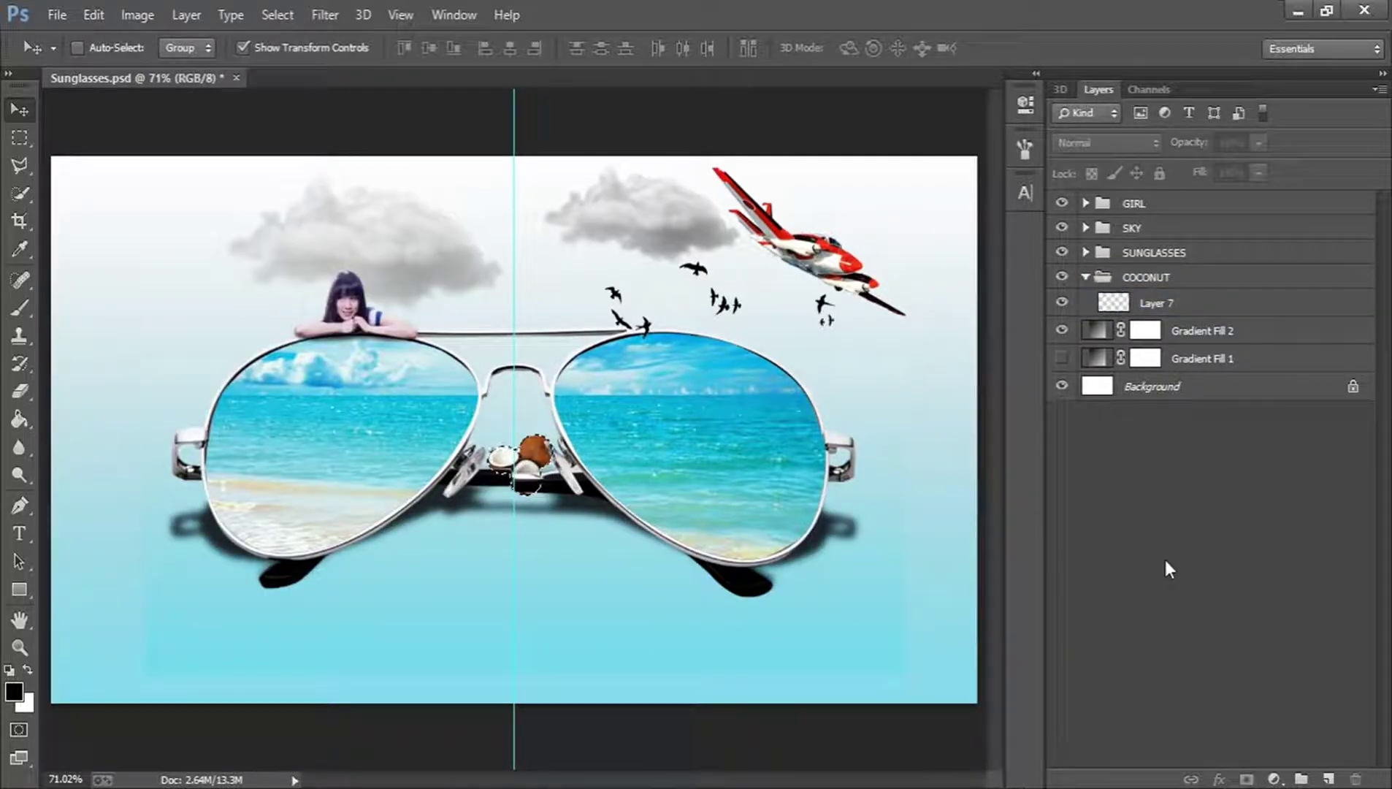
pyautogui.click(1152, 302)
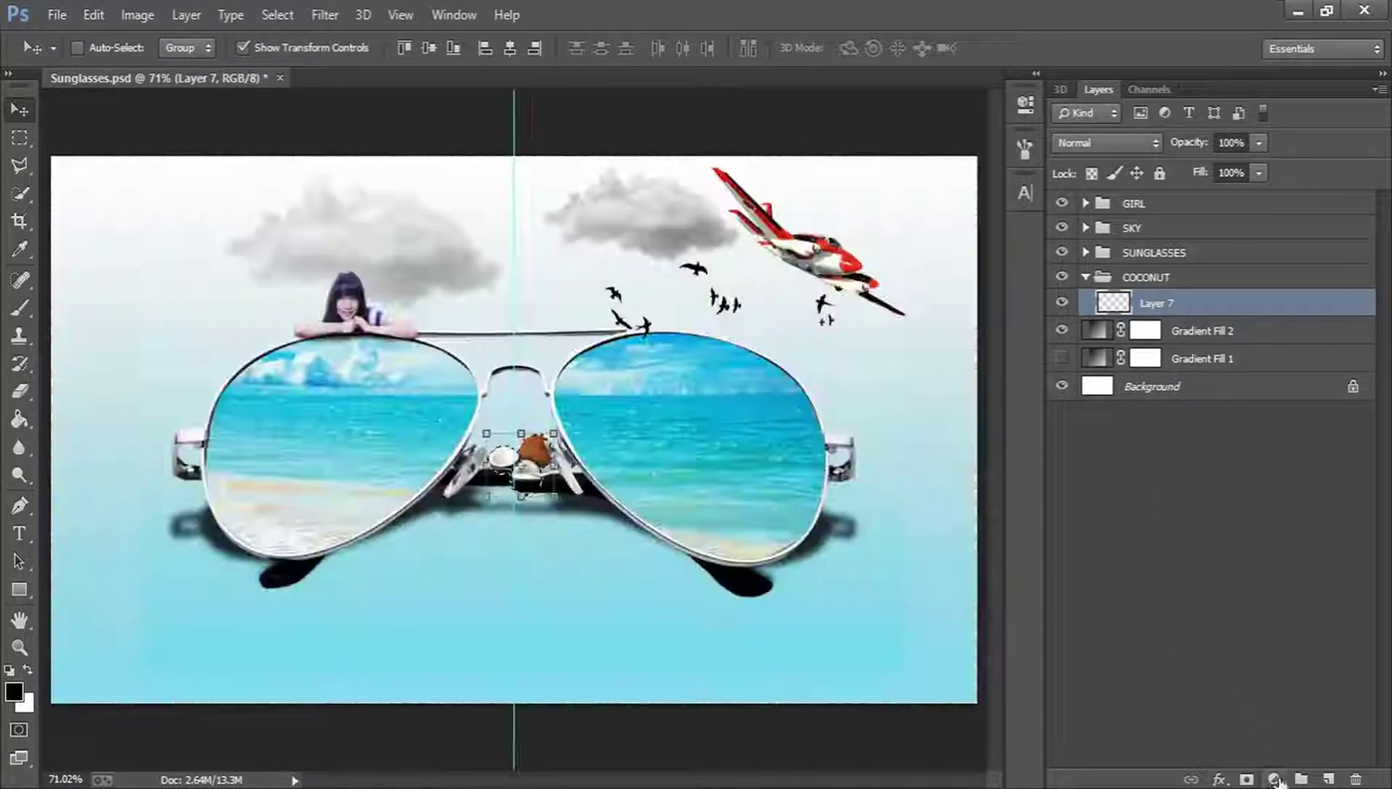
pyautogui.click(1275, 779)
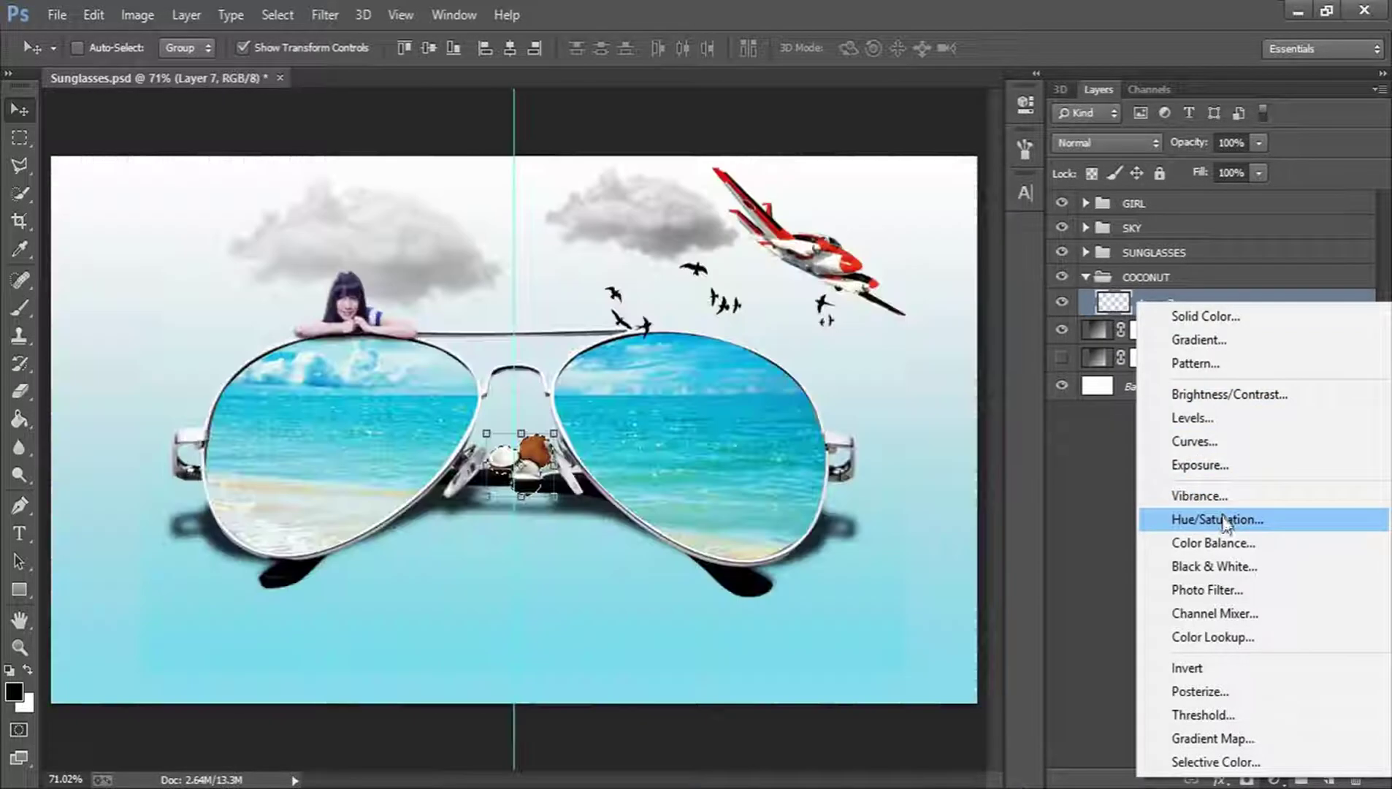
pyautogui.click(1222, 517)
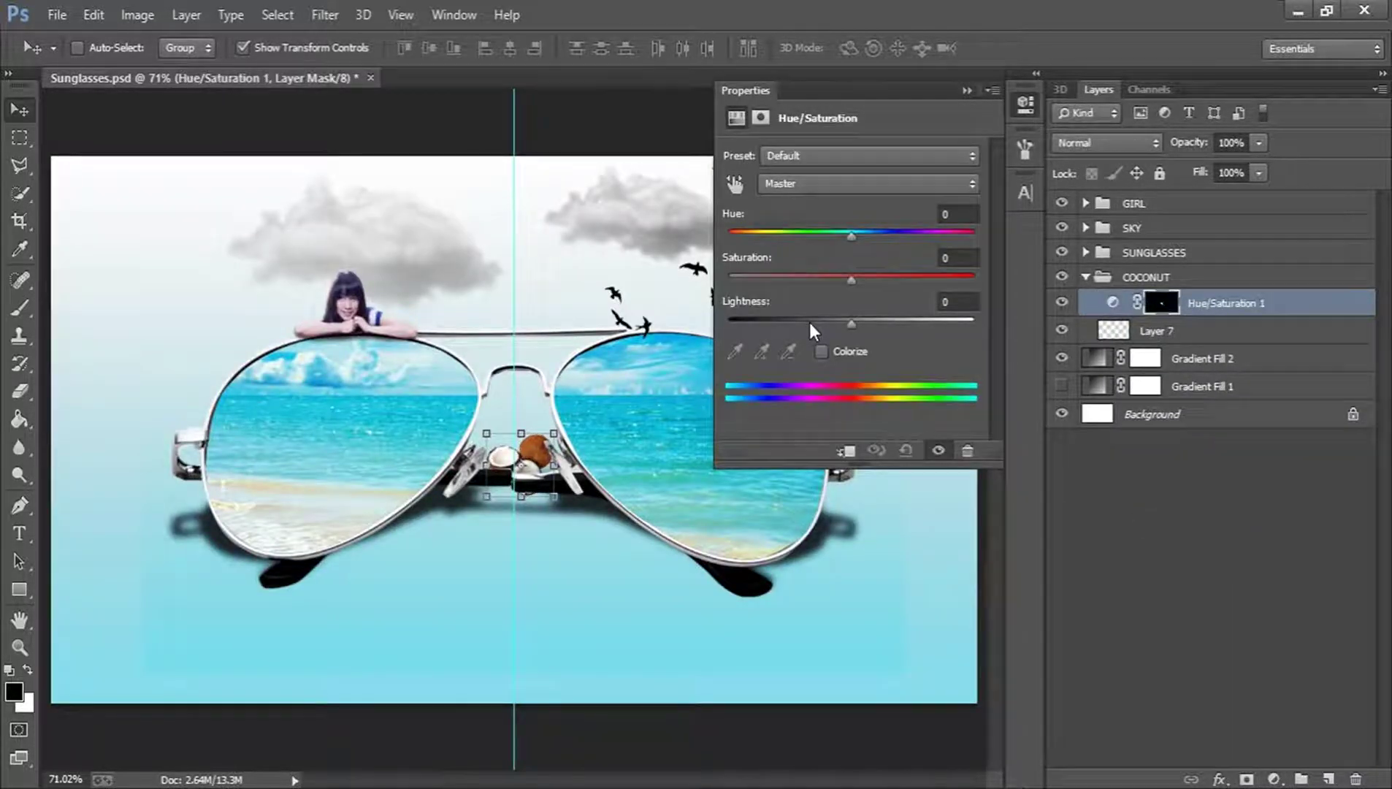
pyautogui.moveTo(810, 322); pyautogui.dragTo(705, 316)
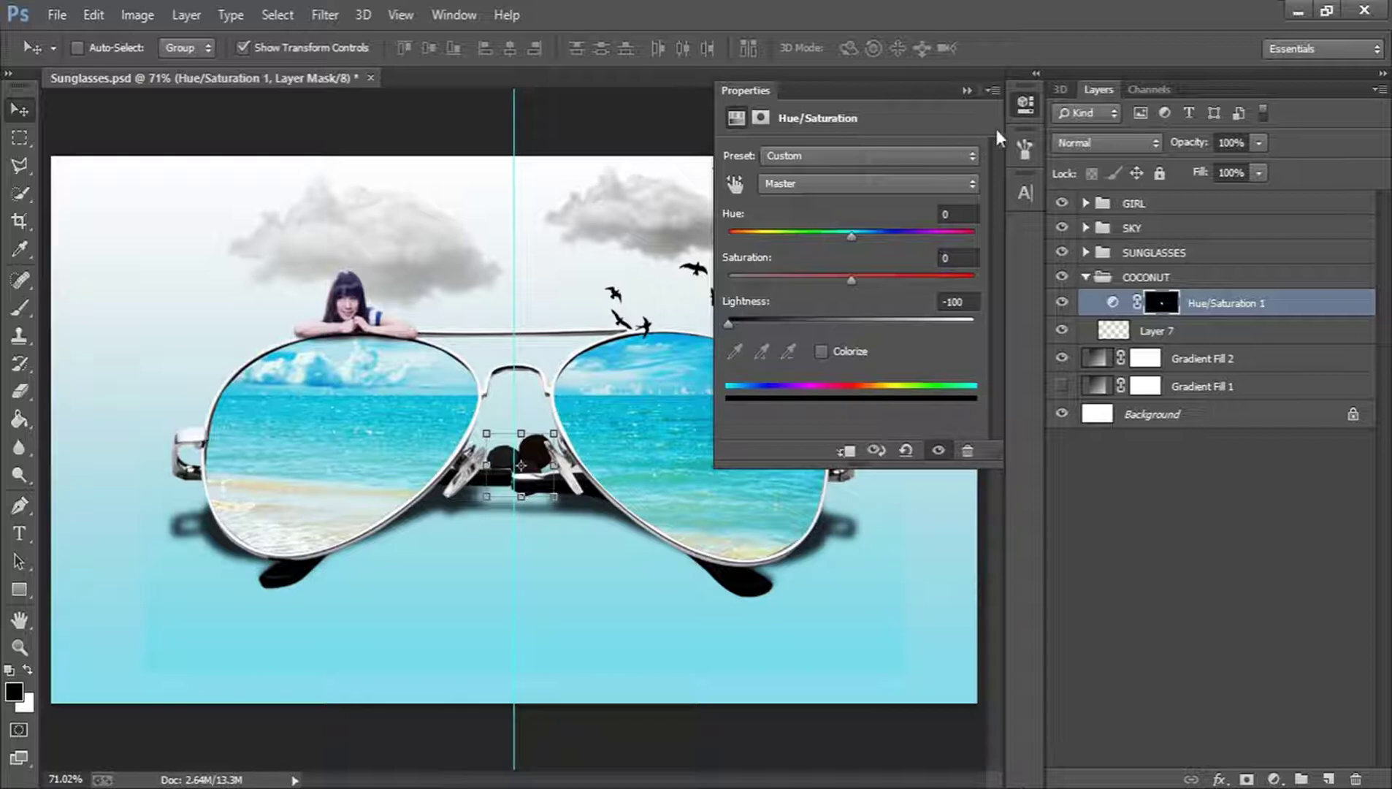
pyautogui.click(1025, 103)
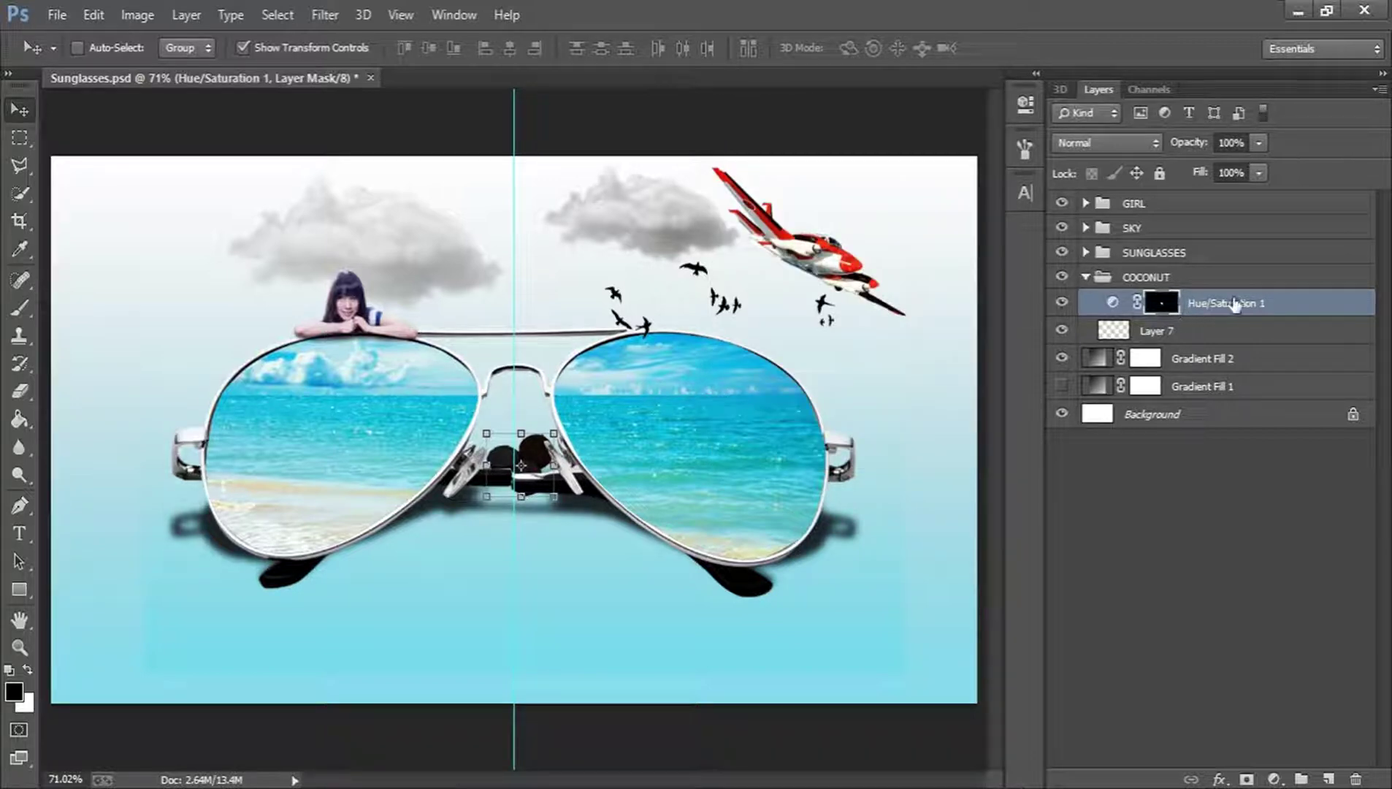
# Move the Hue/Saturation adjustment below Layer 7 in the COCONUT group and rename it SHADOW
pyautogui.moveTo(1238, 305); pyautogui.dragTo(1161, 340)
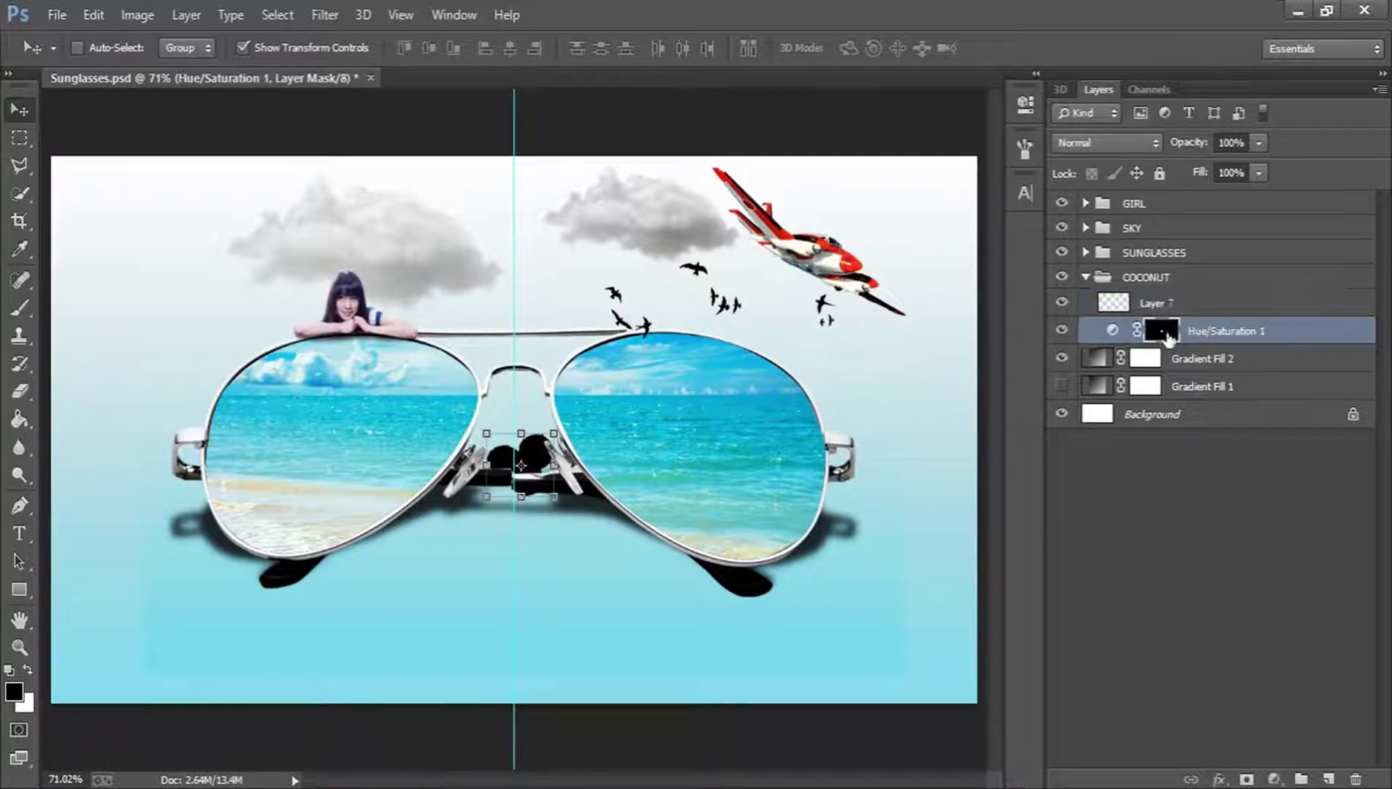
pyautogui.doubleClick(1205, 333)
pyautogui.write('SH')
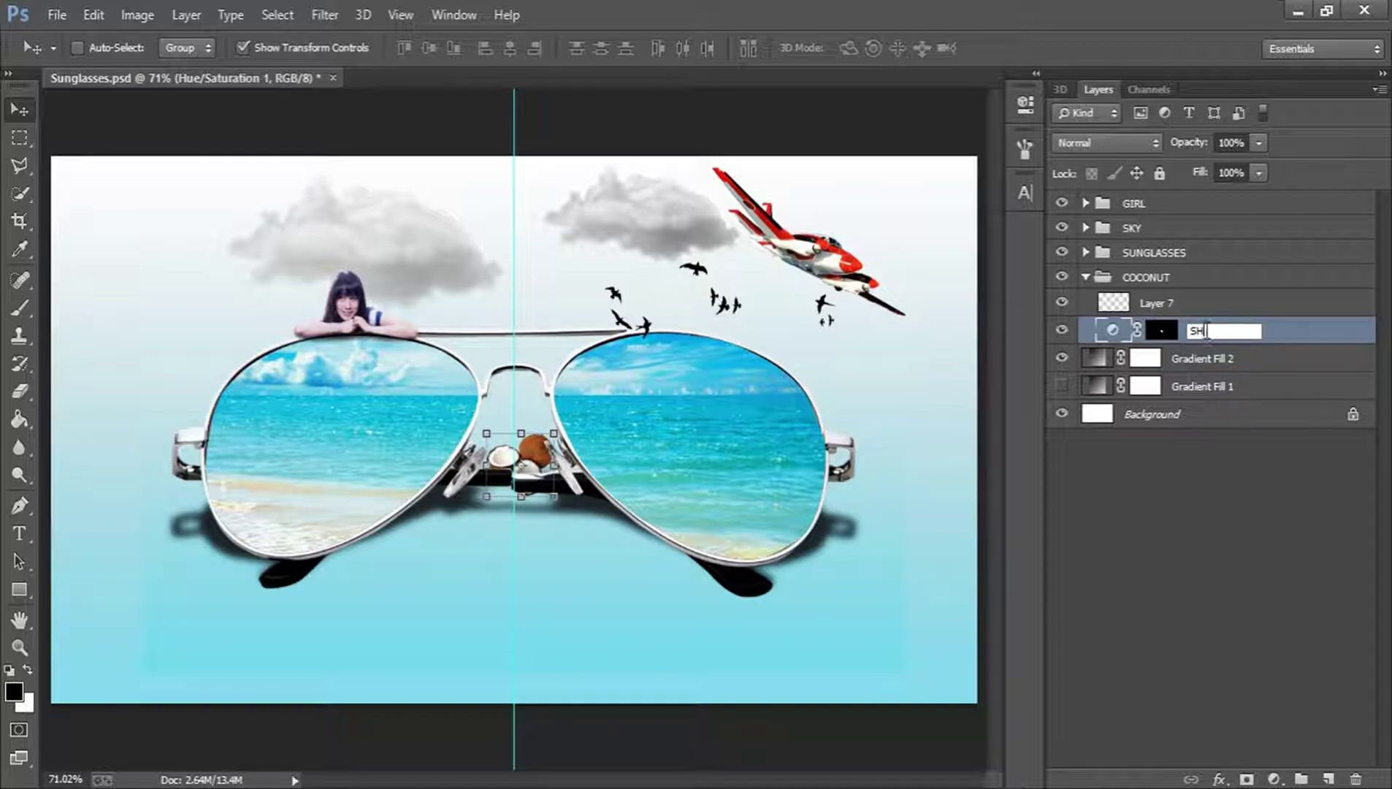
pyautogui.write('ADOW')
pyautogui.press('Return')
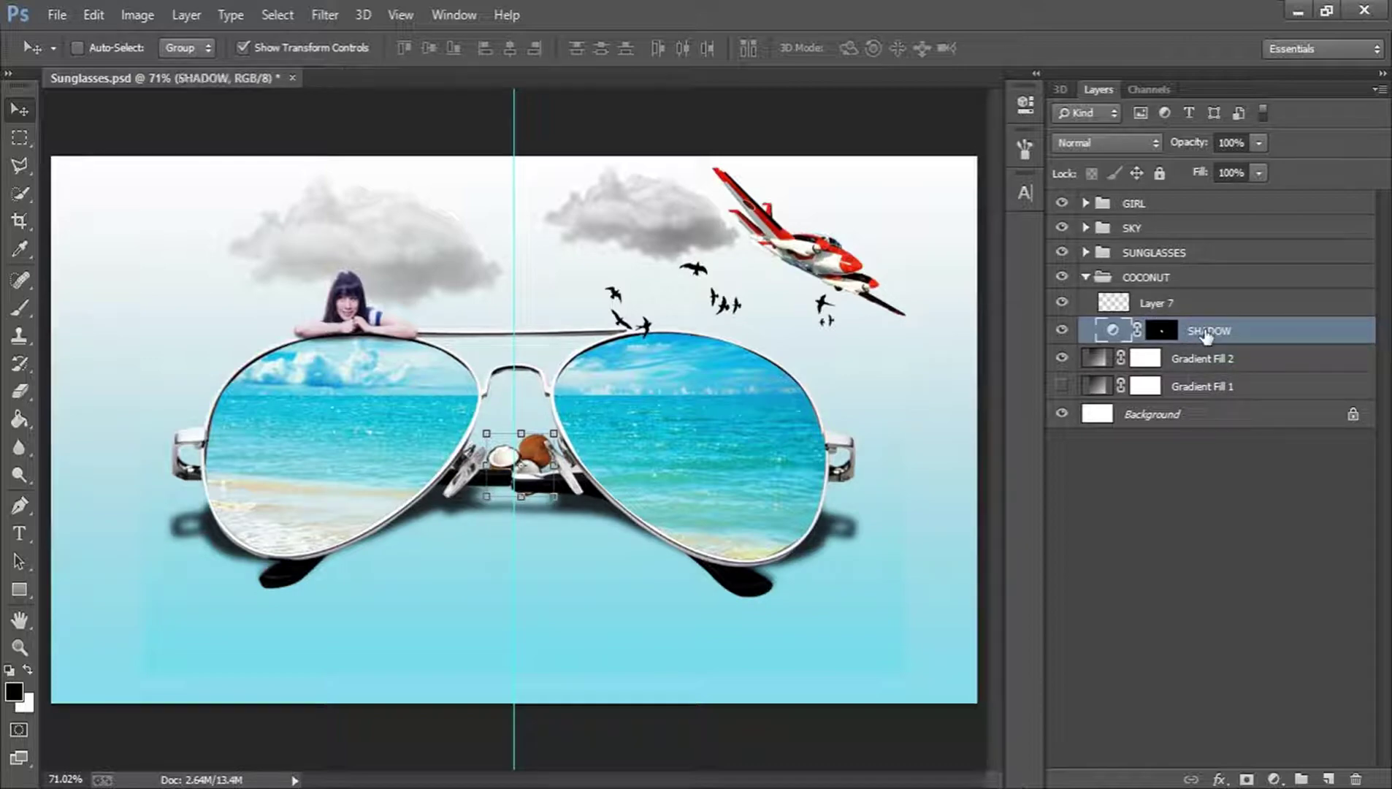
# Flip the SHADOW shape vertically, flatten it to about 42% height and position it just beneath the coconuts
pyautogui.press('z')
pyautogui.moveTo(511, 491); pyautogui.dragTo(749, 488)
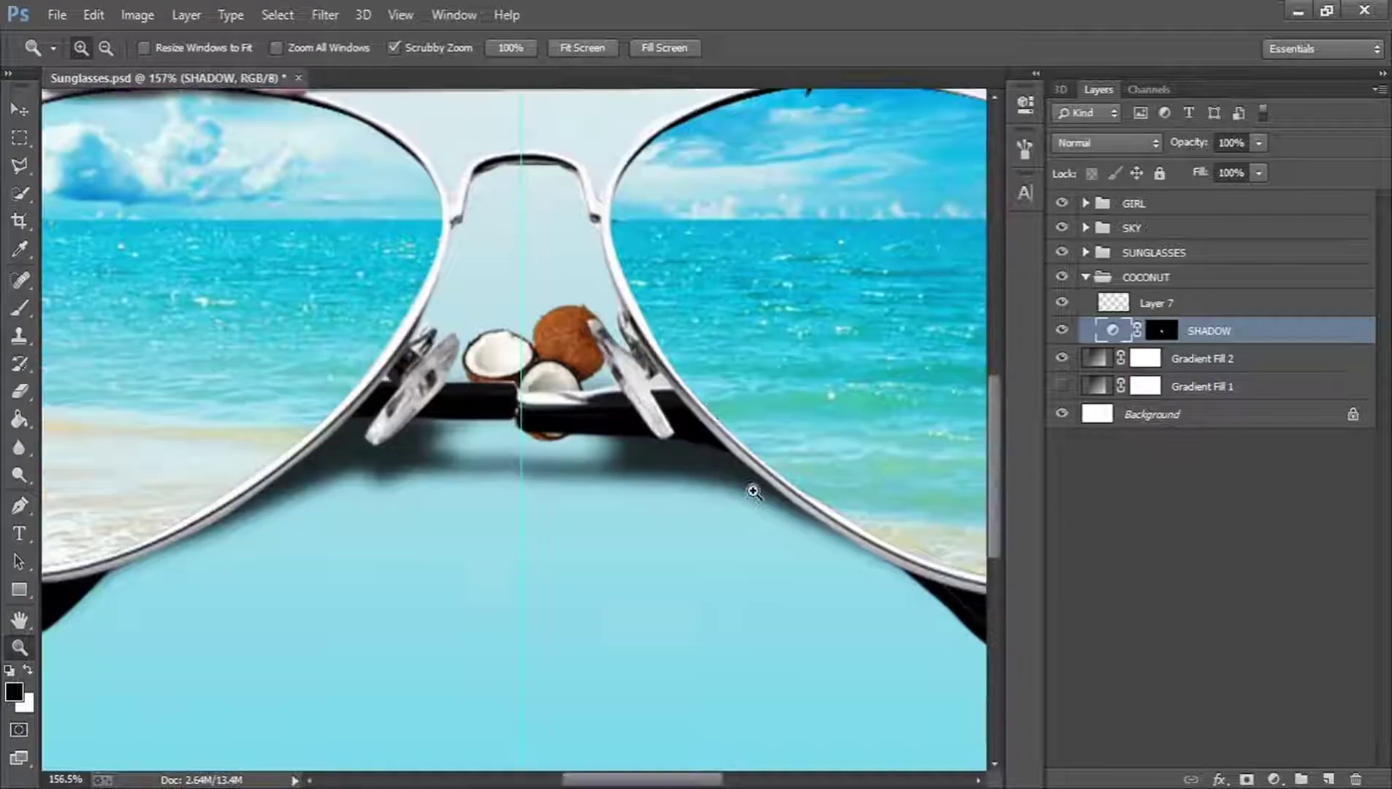
pyautogui.click(20, 110)
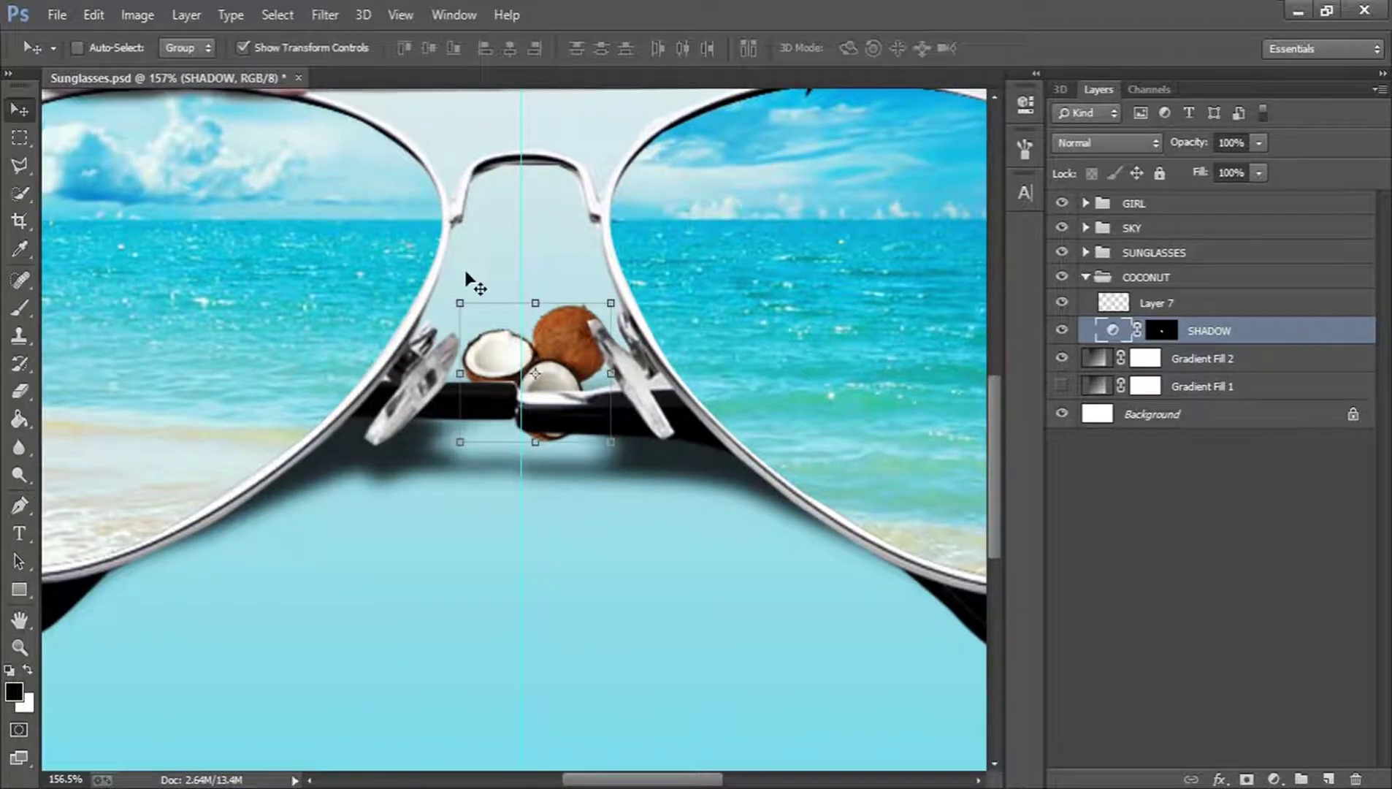
pyautogui.moveTo(537, 307); pyautogui.dragTo(541, 496)
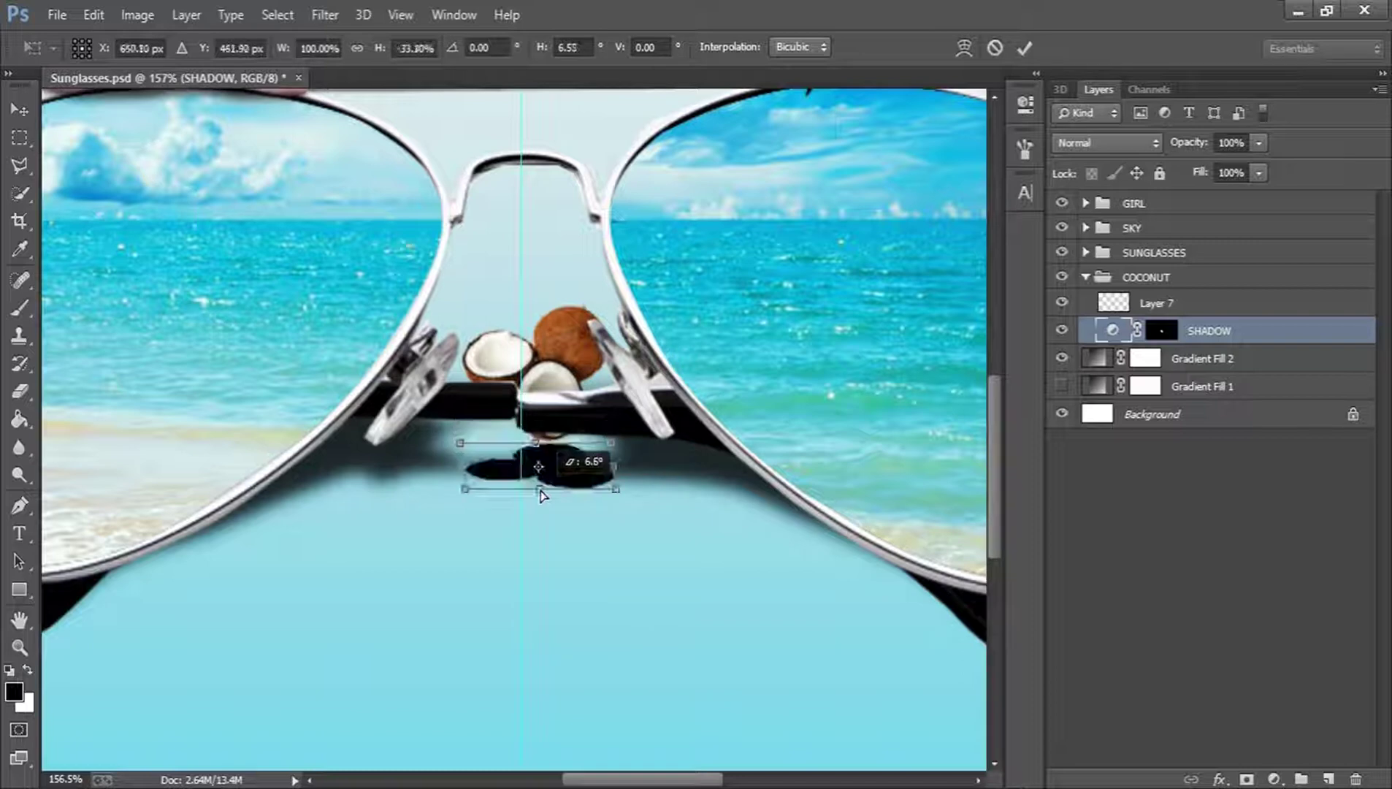
pyautogui.click(1022, 48)
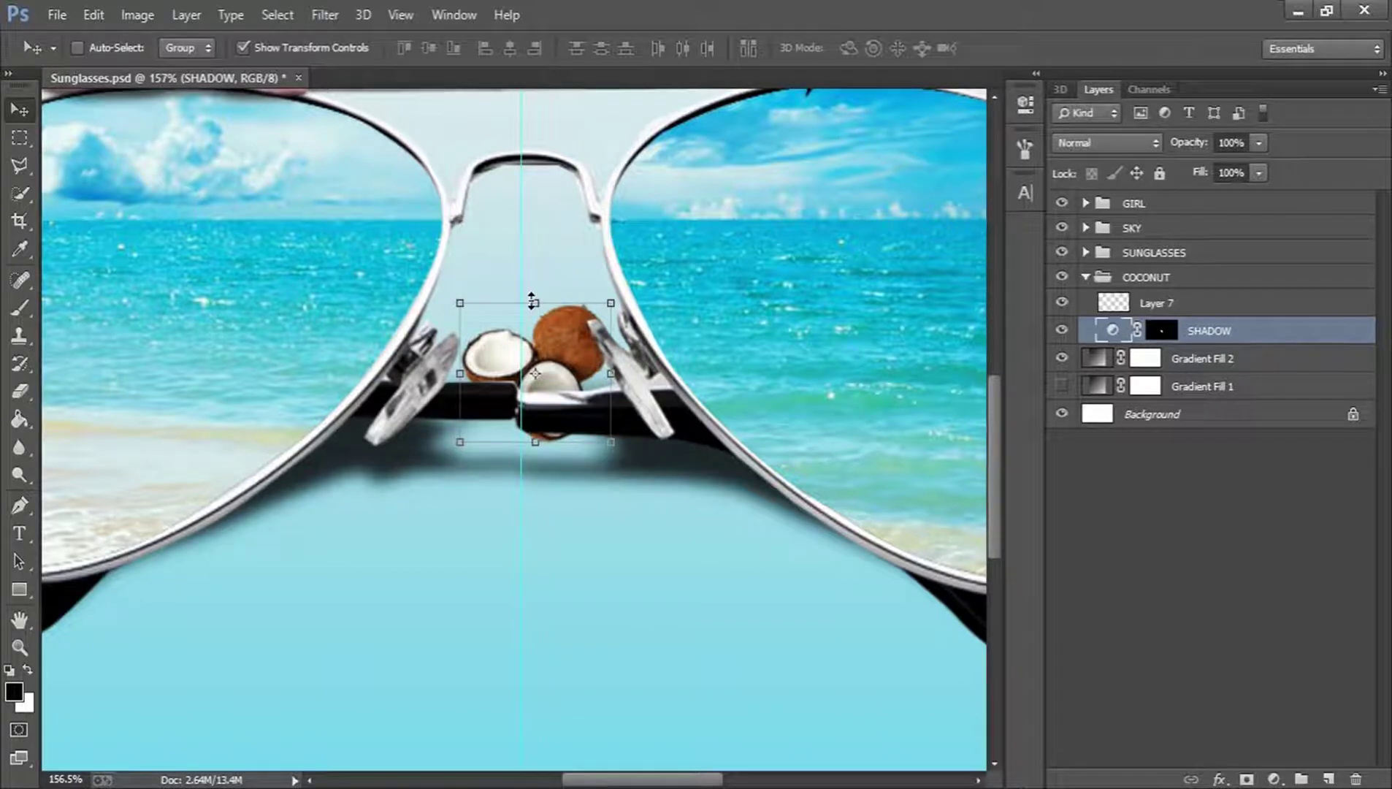
pyautogui.moveTo(535, 302); pyautogui.dragTo(539, 530)
pyautogui.moveTo(547, 481); pyautogui.dragTo(553, 475)
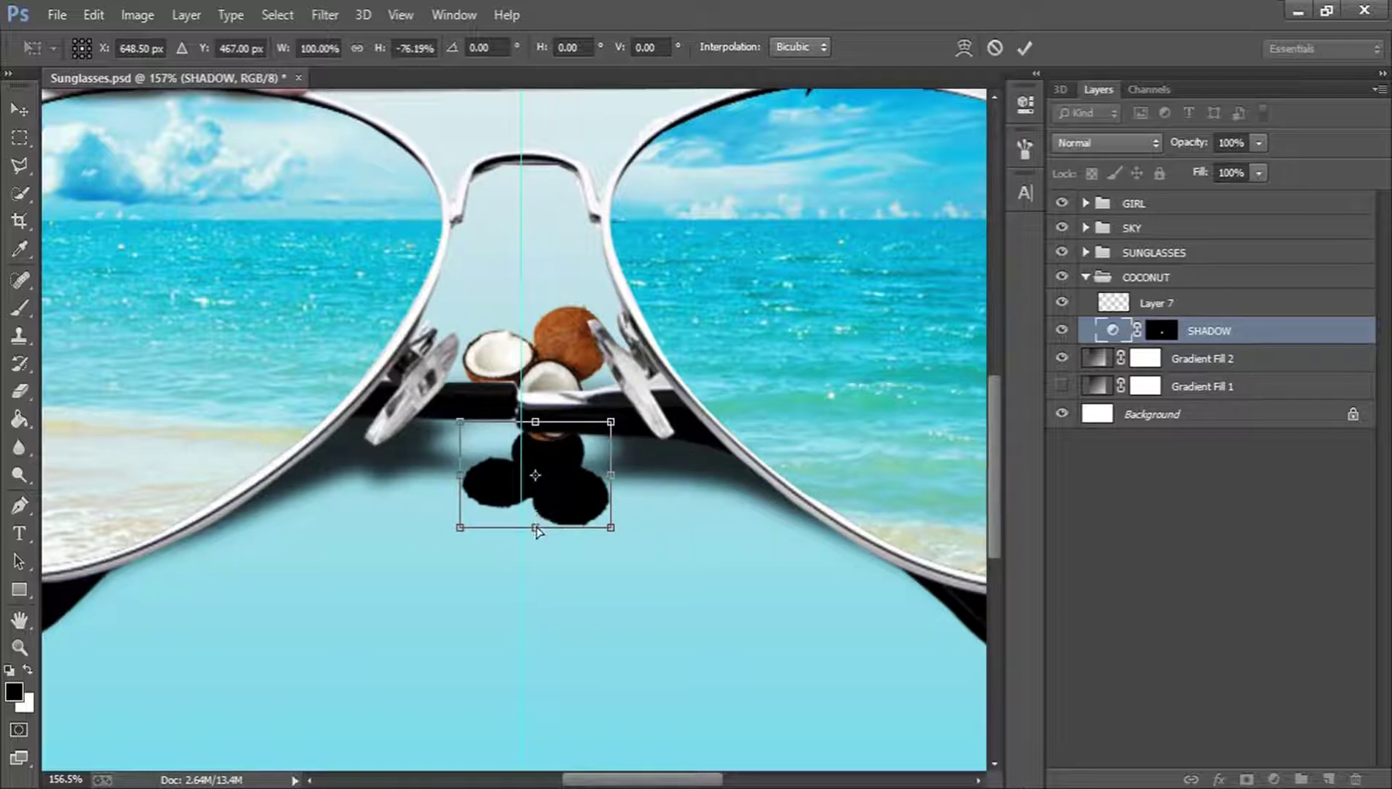
pyautogui.moveTo(533, 524); pyautogui.dragTo(535, 481)
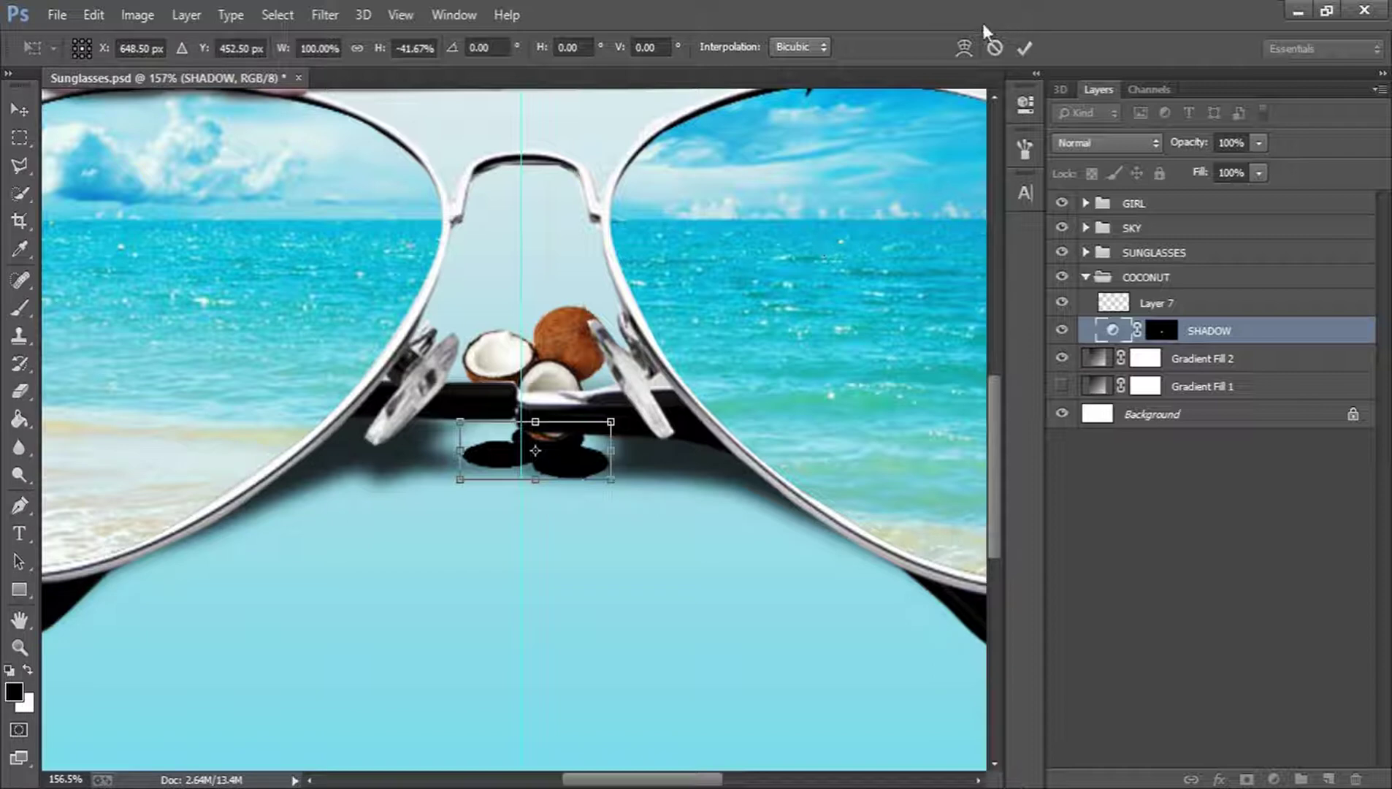
# Warp the flipped coconut shadow by pulling its upper part upward on both sides, and apply the transform
pyautogui.click(961, 48)
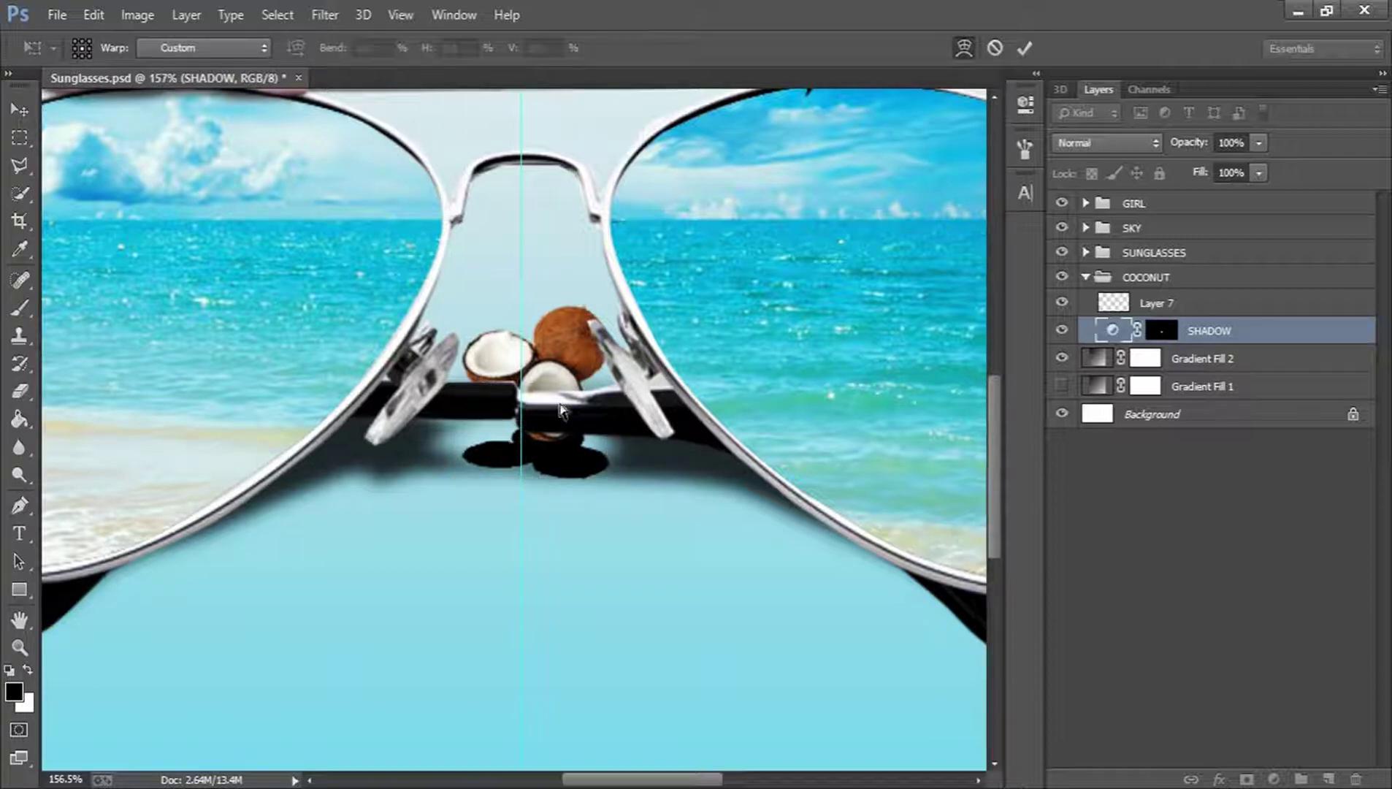
pyautogui.moveTo(498, 441); pyautogui.dragTo(494, 422)
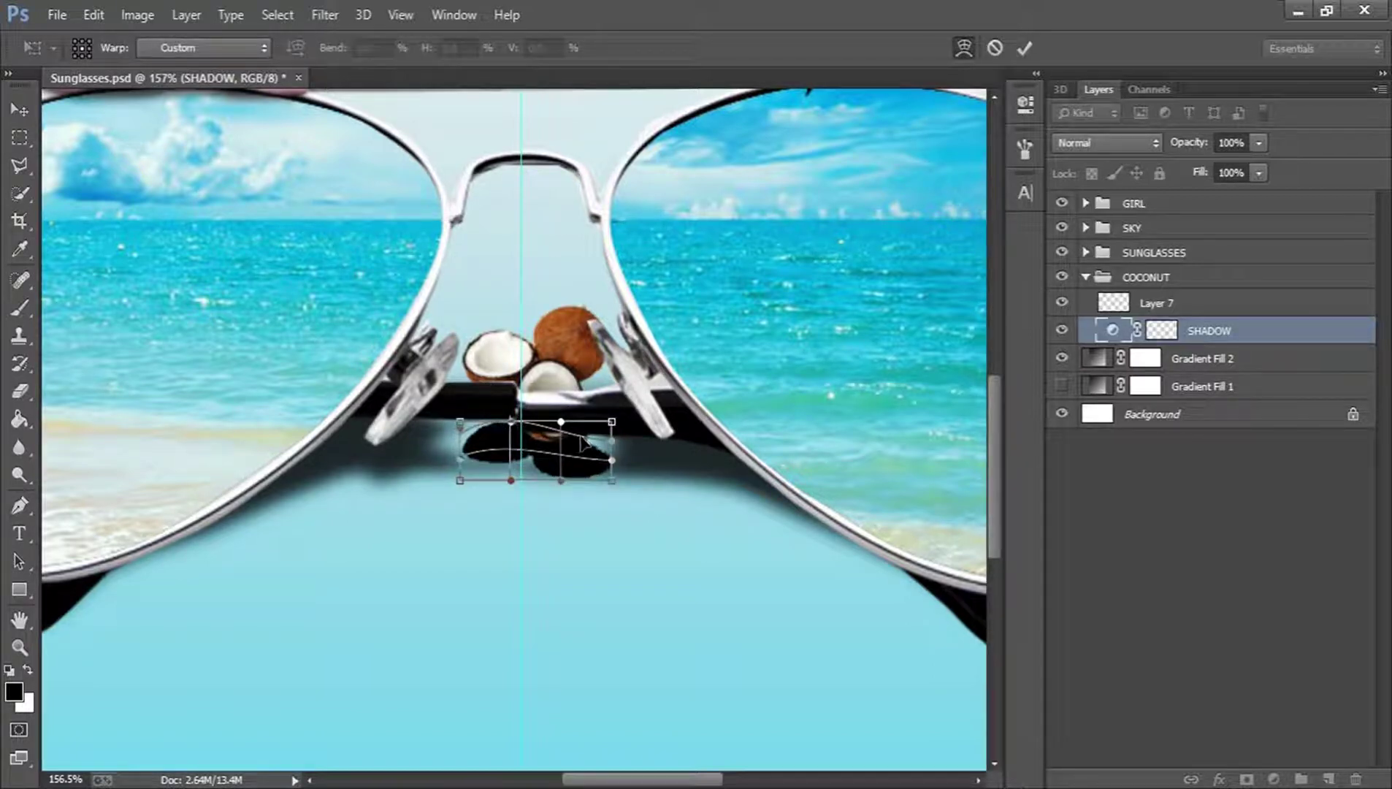
pyautogui.moveTo(580, 436); pyautogui.dragTo(593, 418)
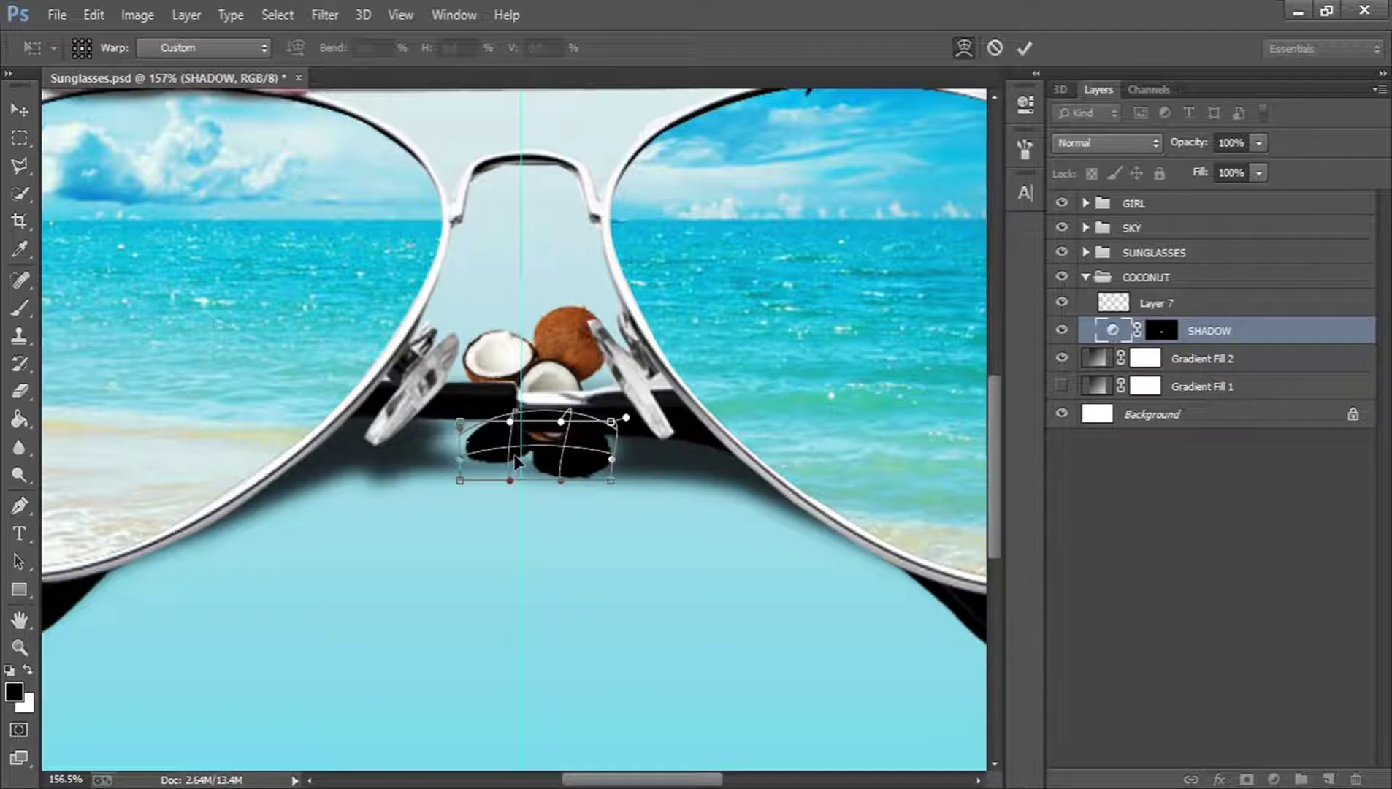
pyautogui.moveTo(514, 454); pyautogui.dragTo(469, 417)
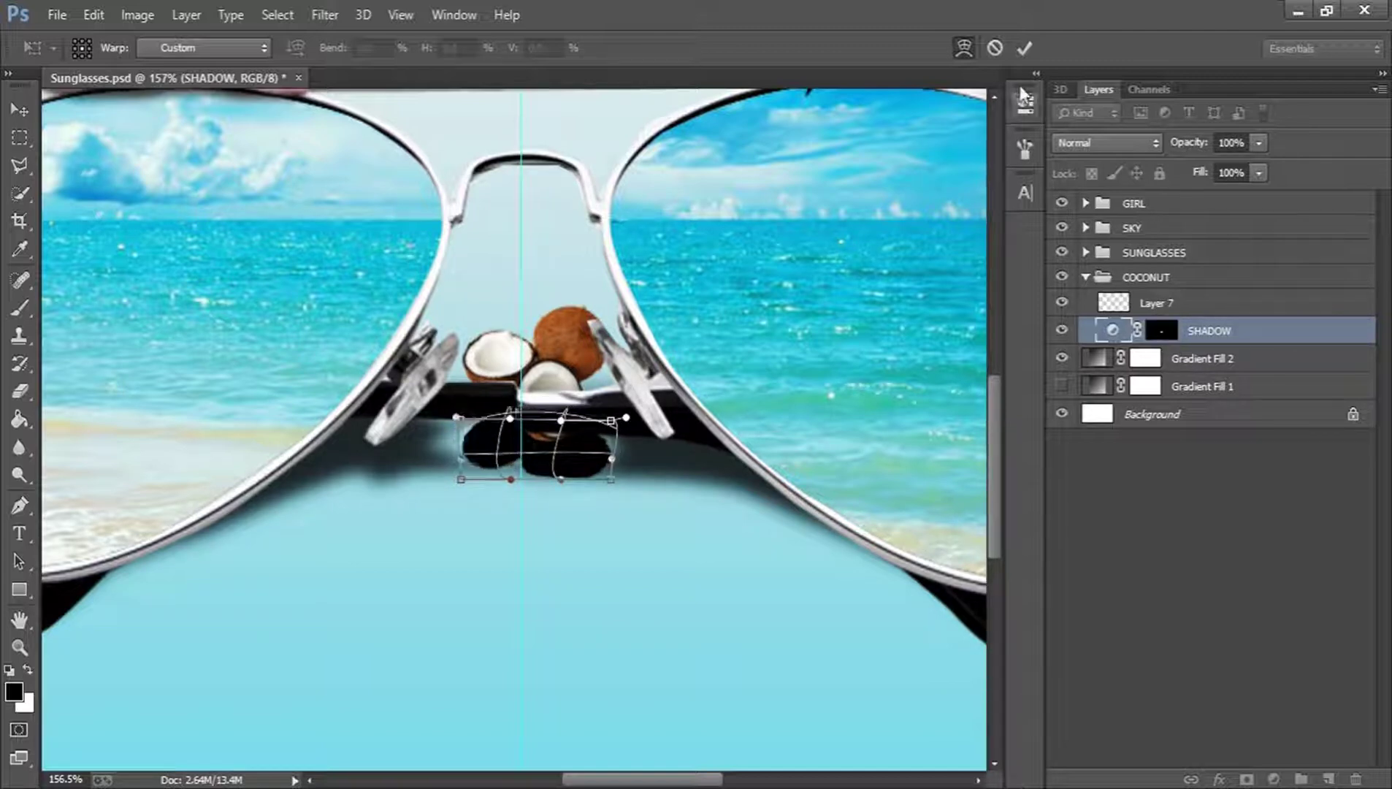
pyautogui.click(1022, 49)
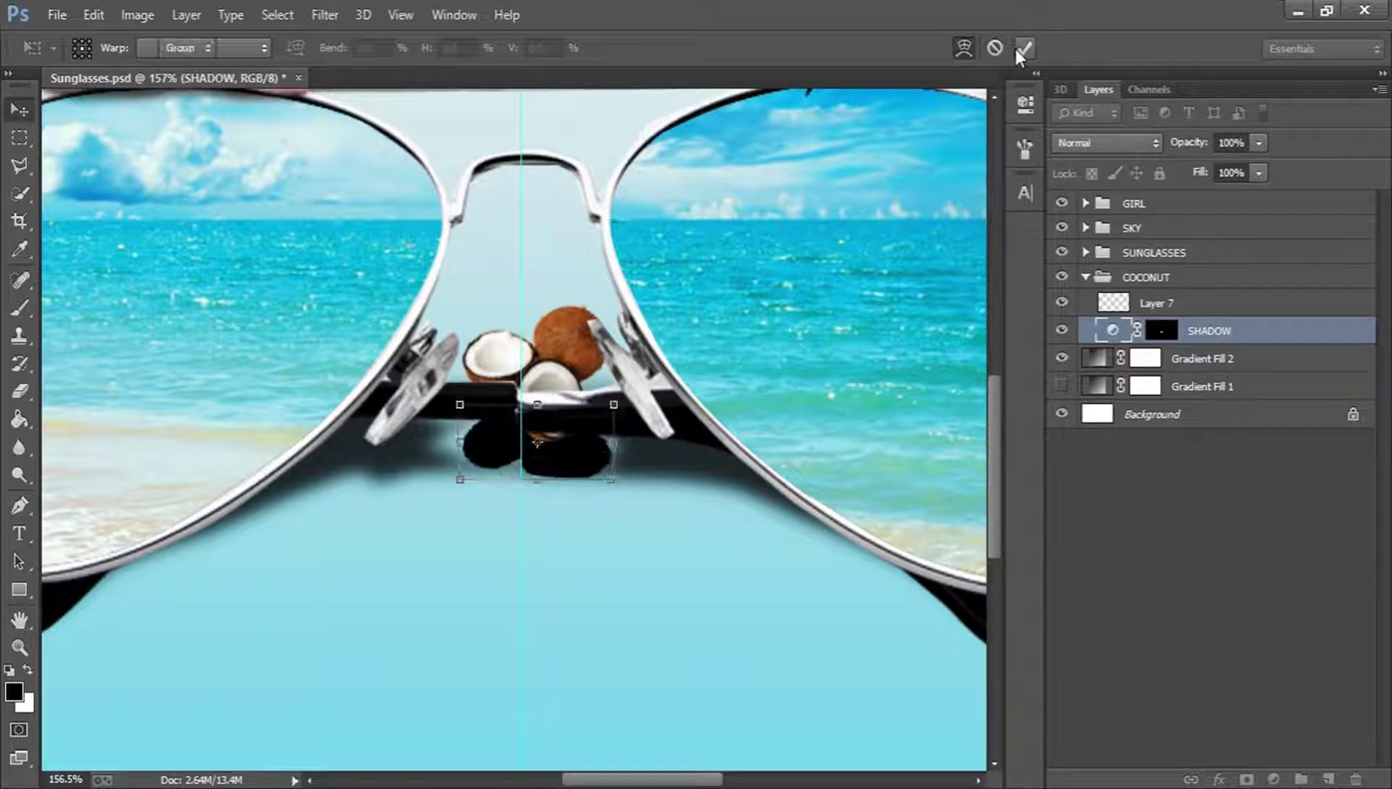
# Soften the coconut shadow by applying the last Gaussian Blur twice to the SHADOW layer's mask
pyautogui.click(28, 646)
pyautogui.click(586, 48)
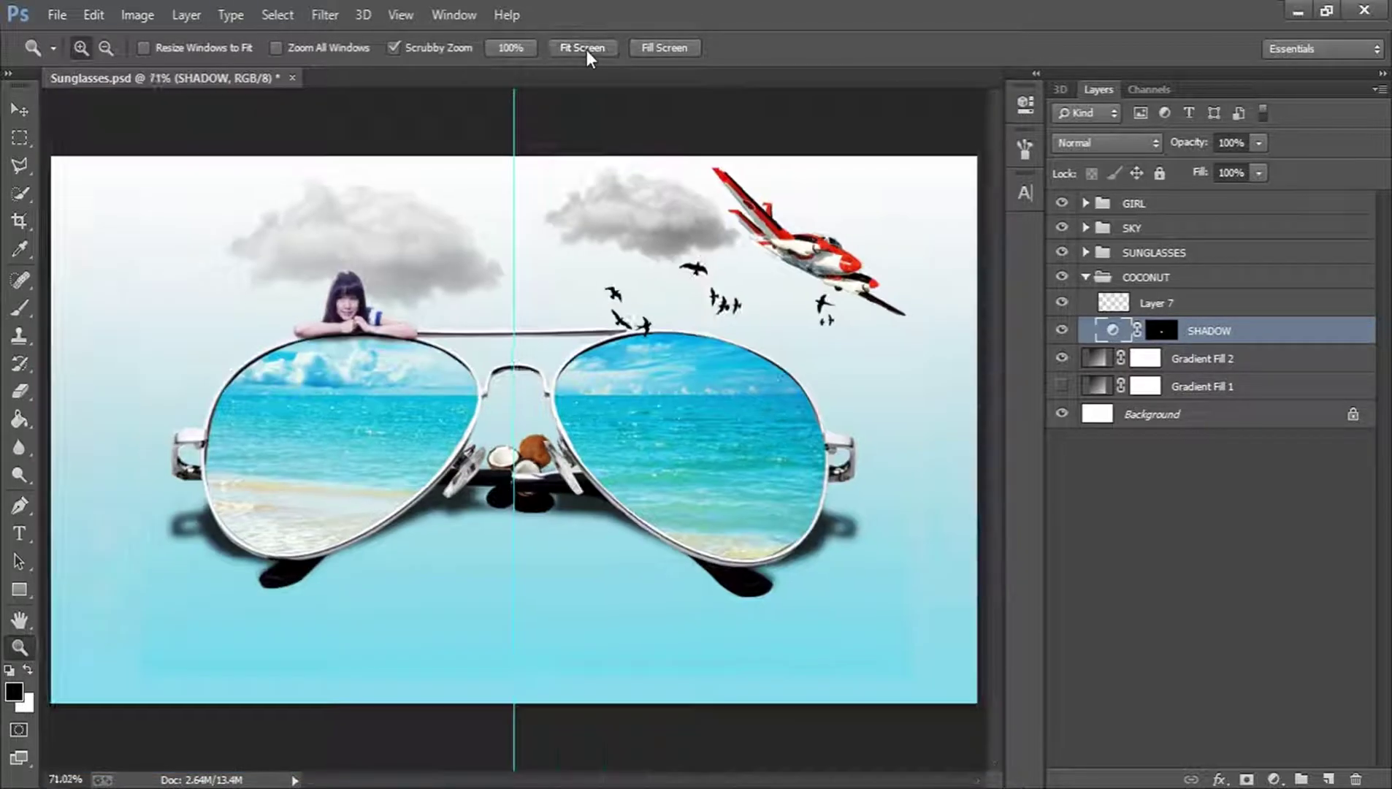
pyautogui.click(330, 12)
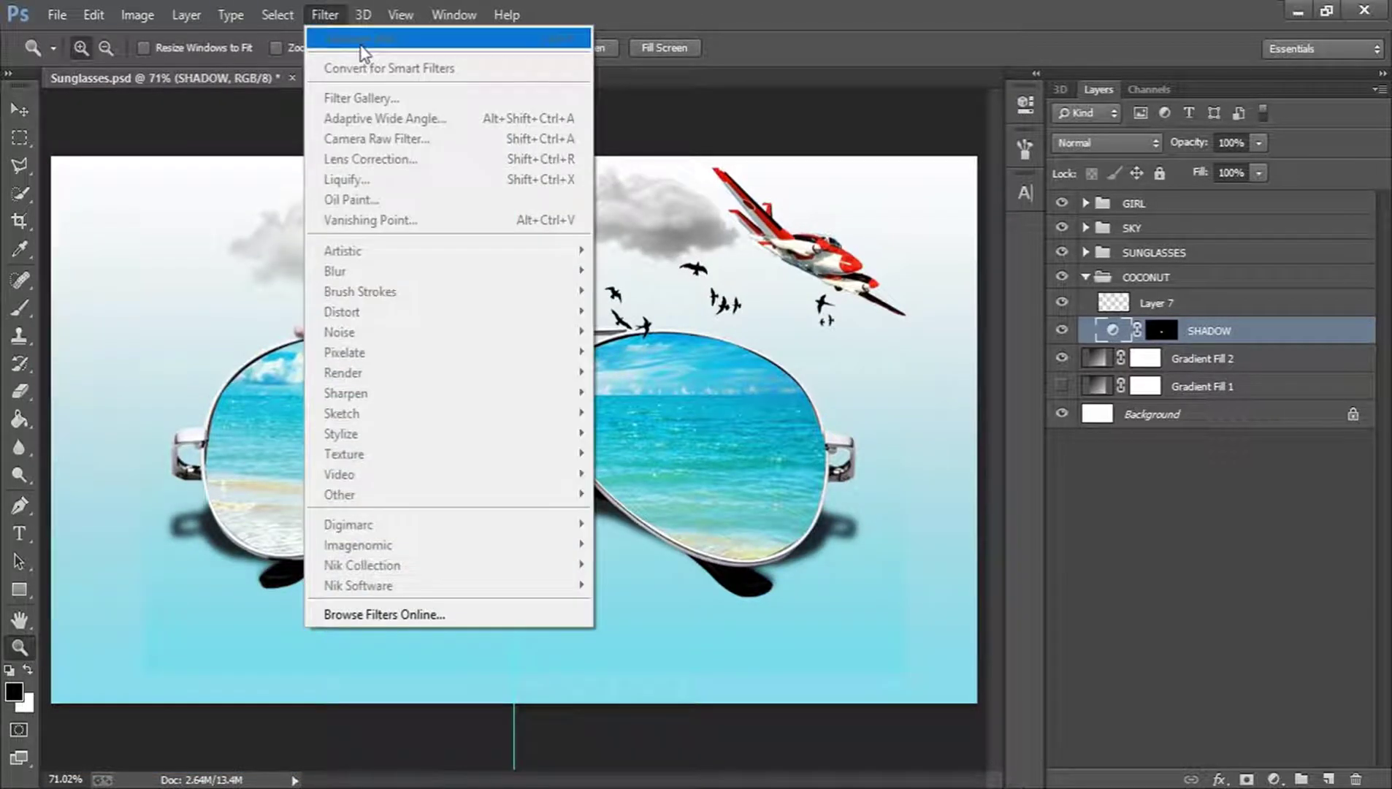
pyautogui.click(1232, 524)
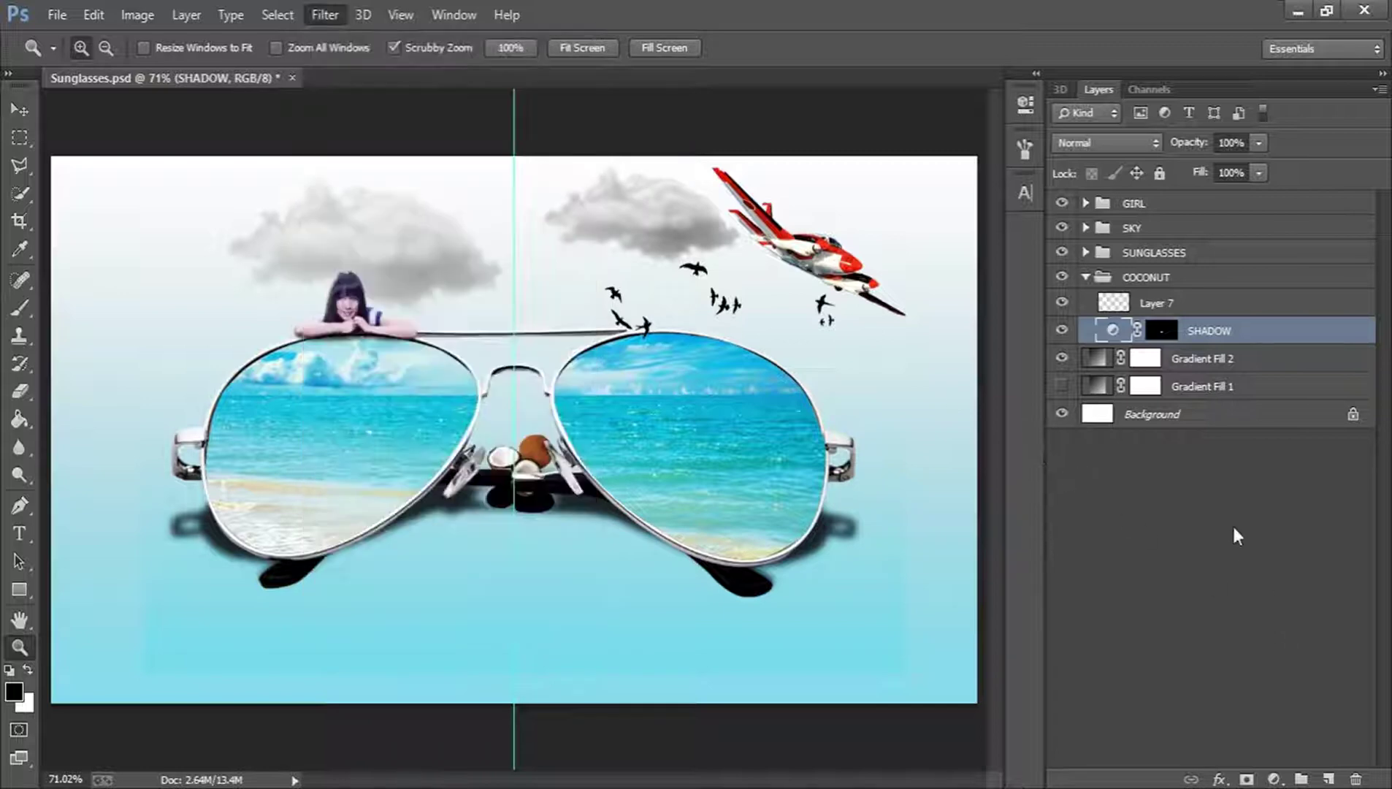
pyautogui.click(1162, 333)
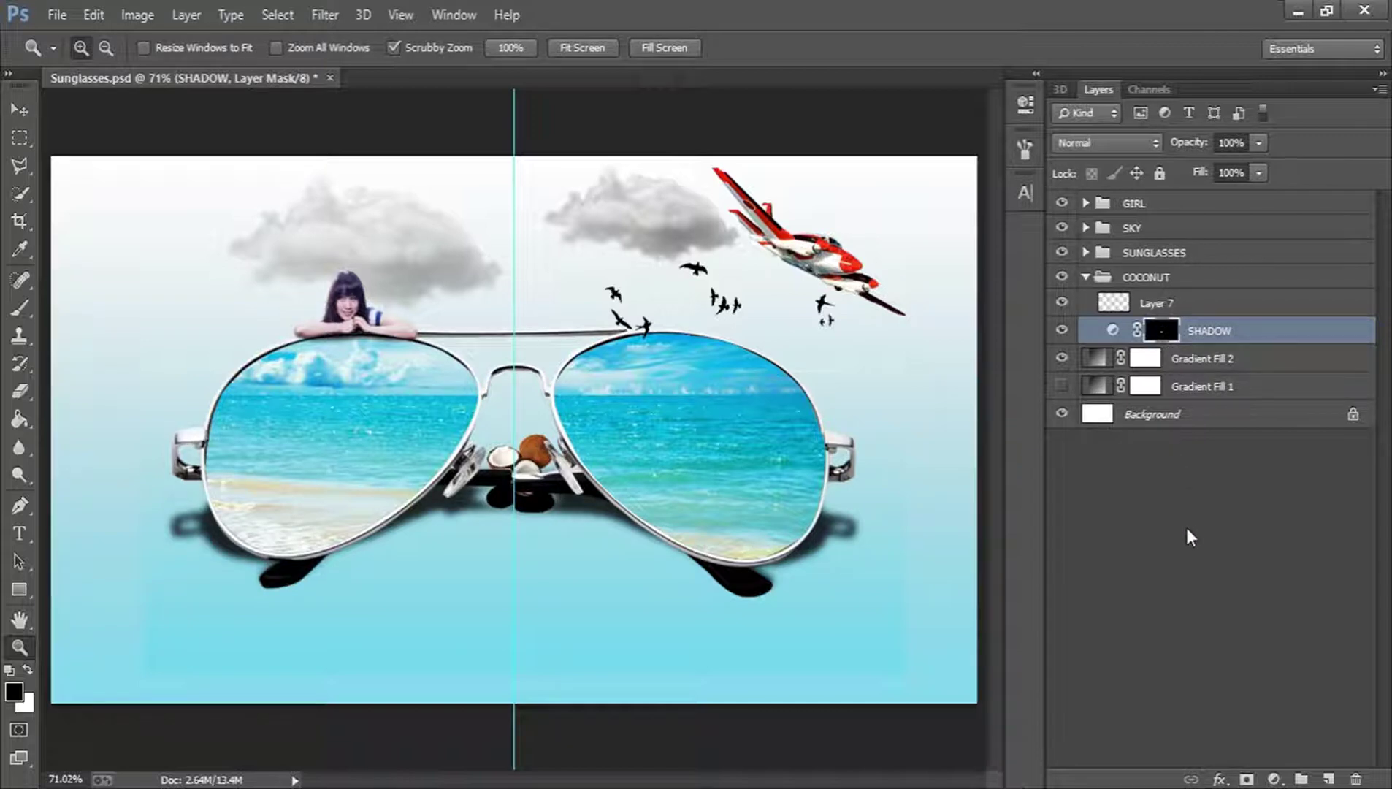
pyautogui.hotkey('ctrl', 'f')
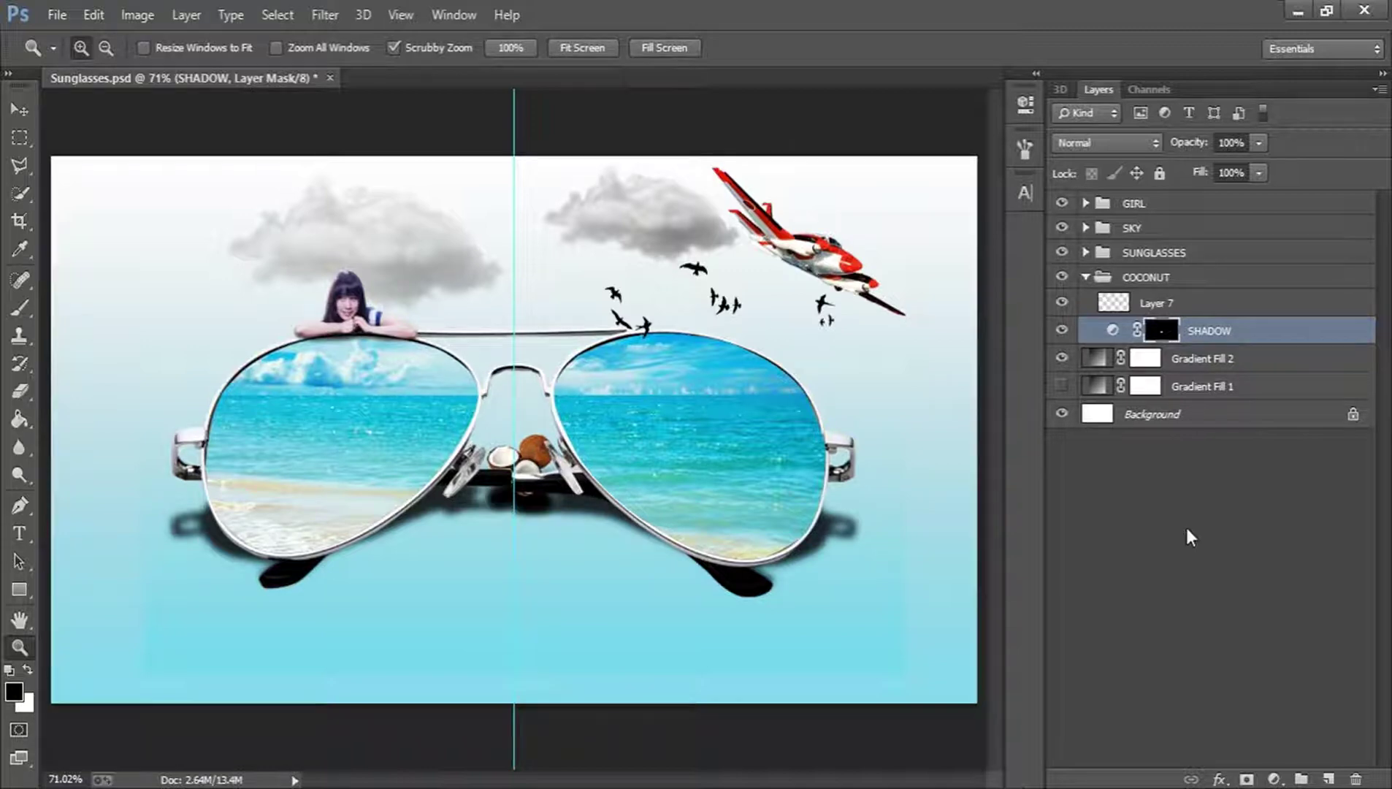
pyautogui.click(328, 14)
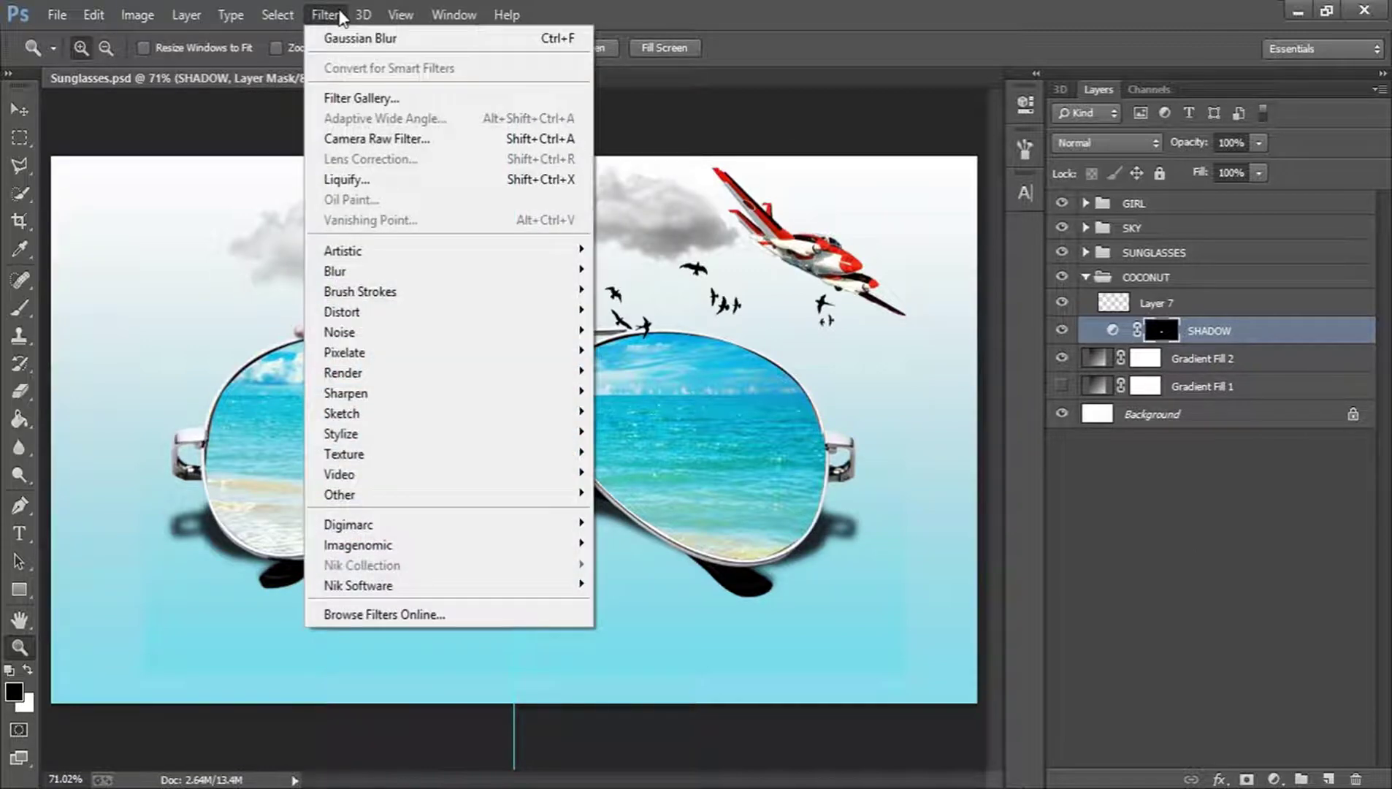
pyautogui.click(563, 36)
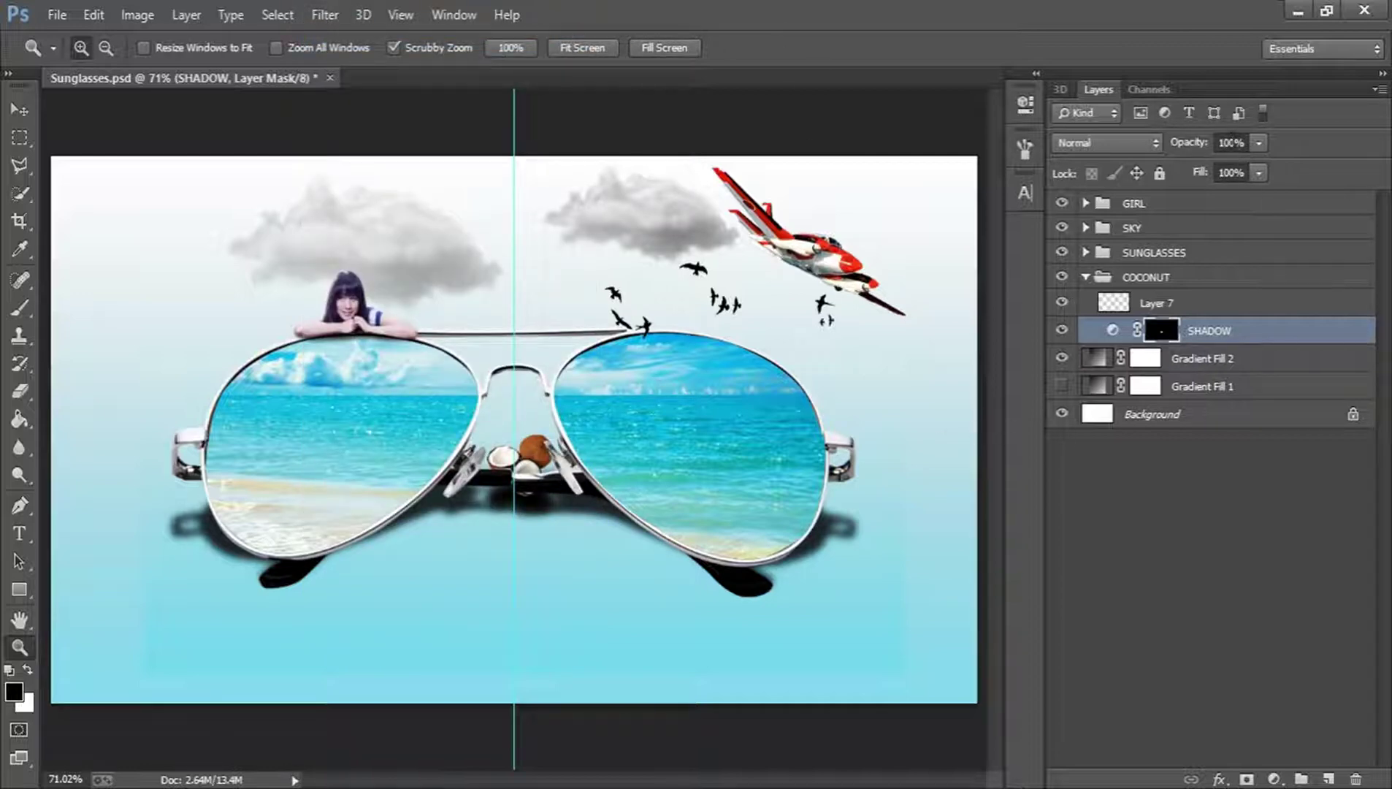
pyautogui.click(1234, 142)
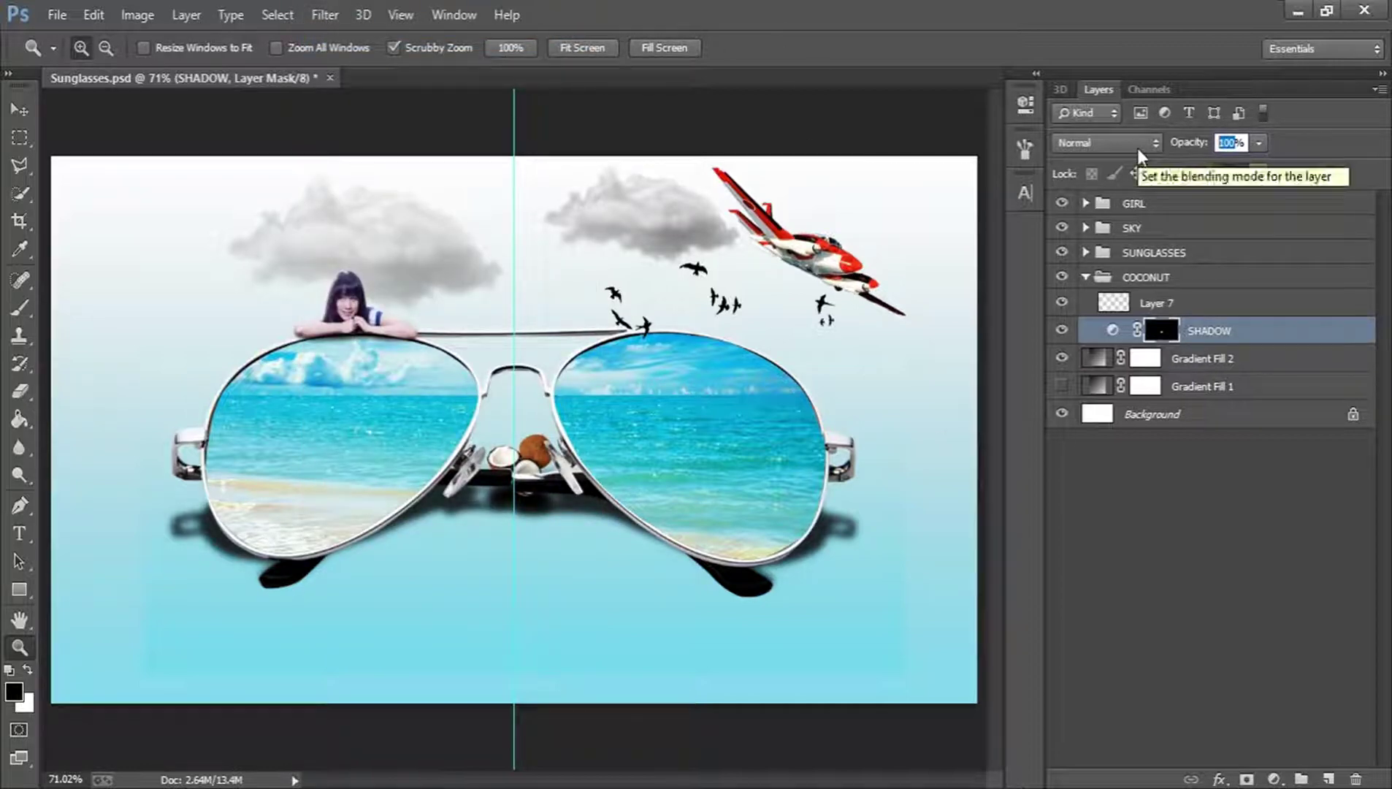
pyautogui.write('50')
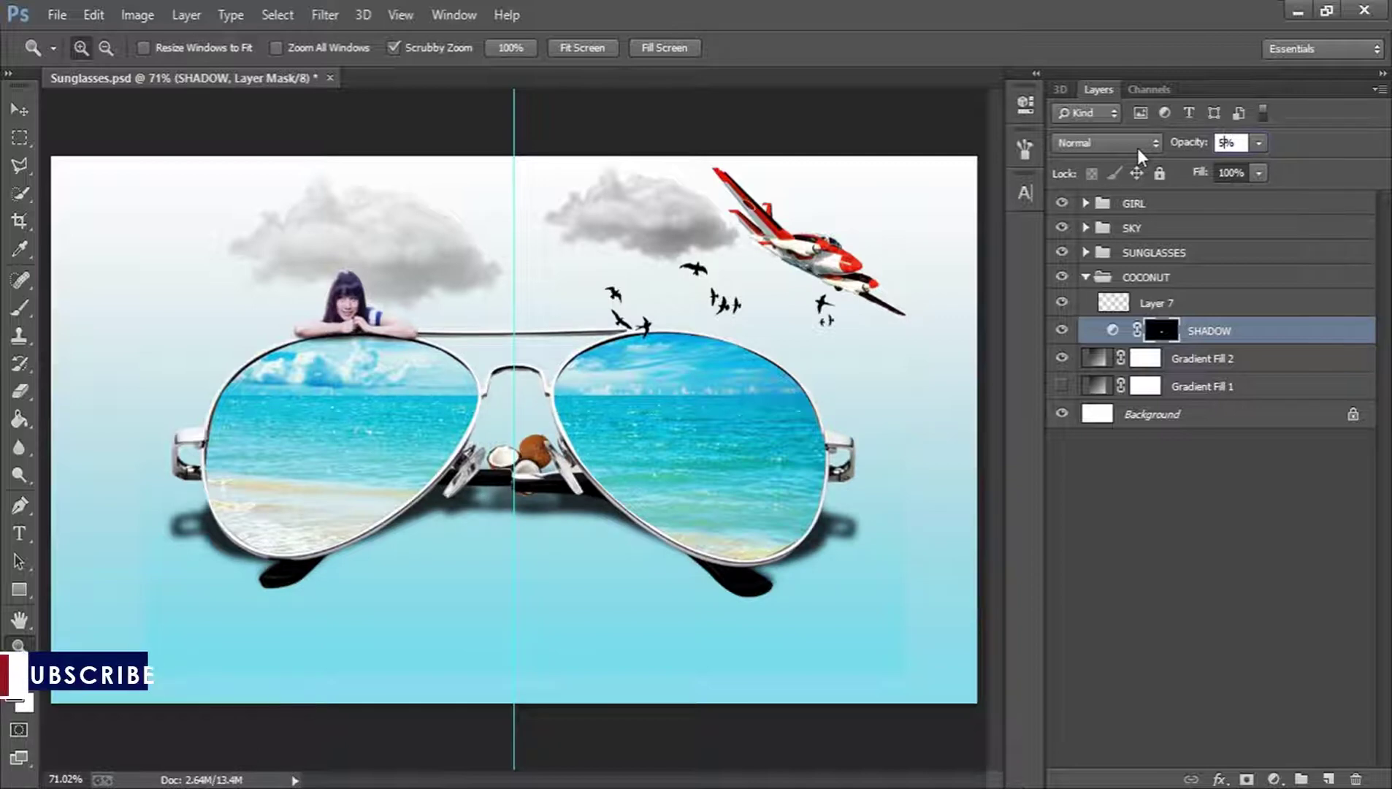
pyautogui.write('70')
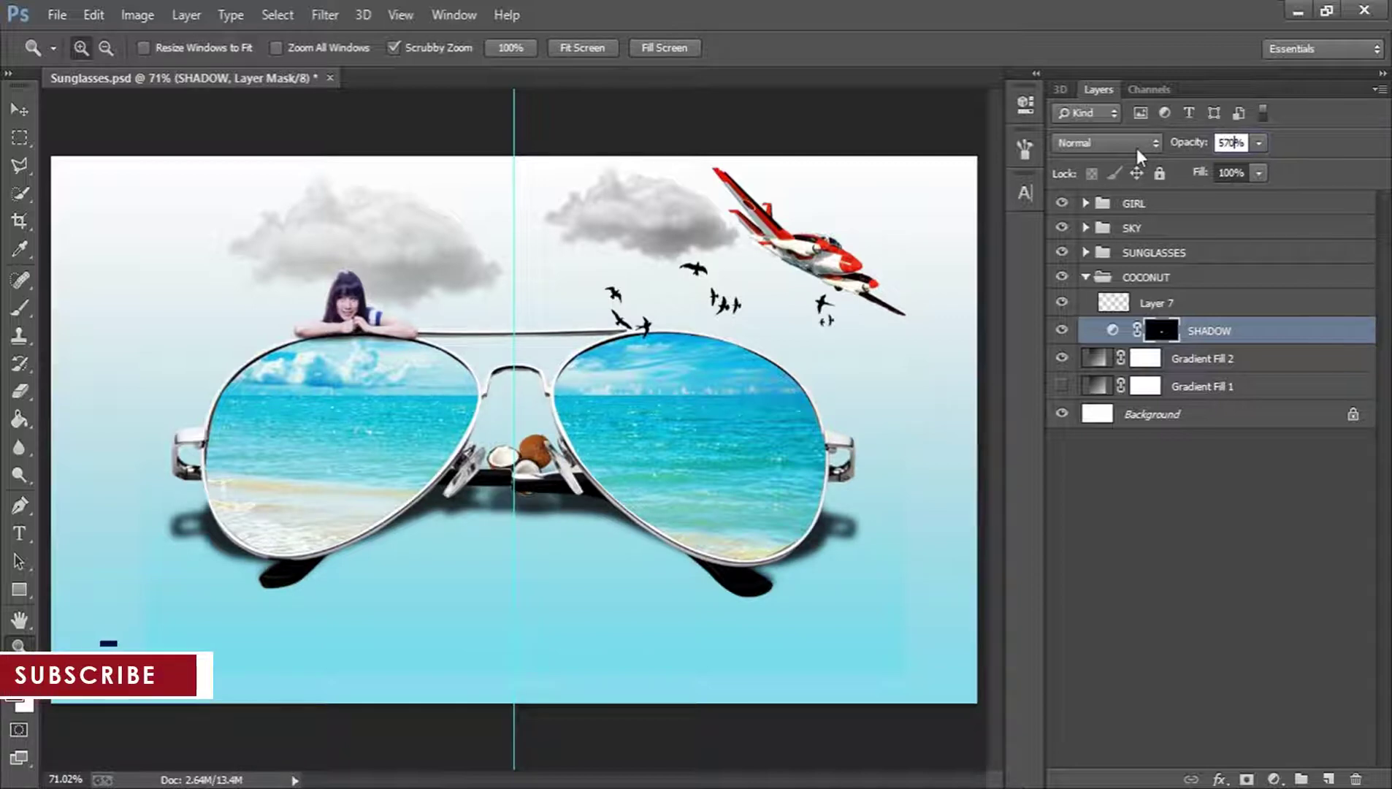
pyautogui.press('Return')
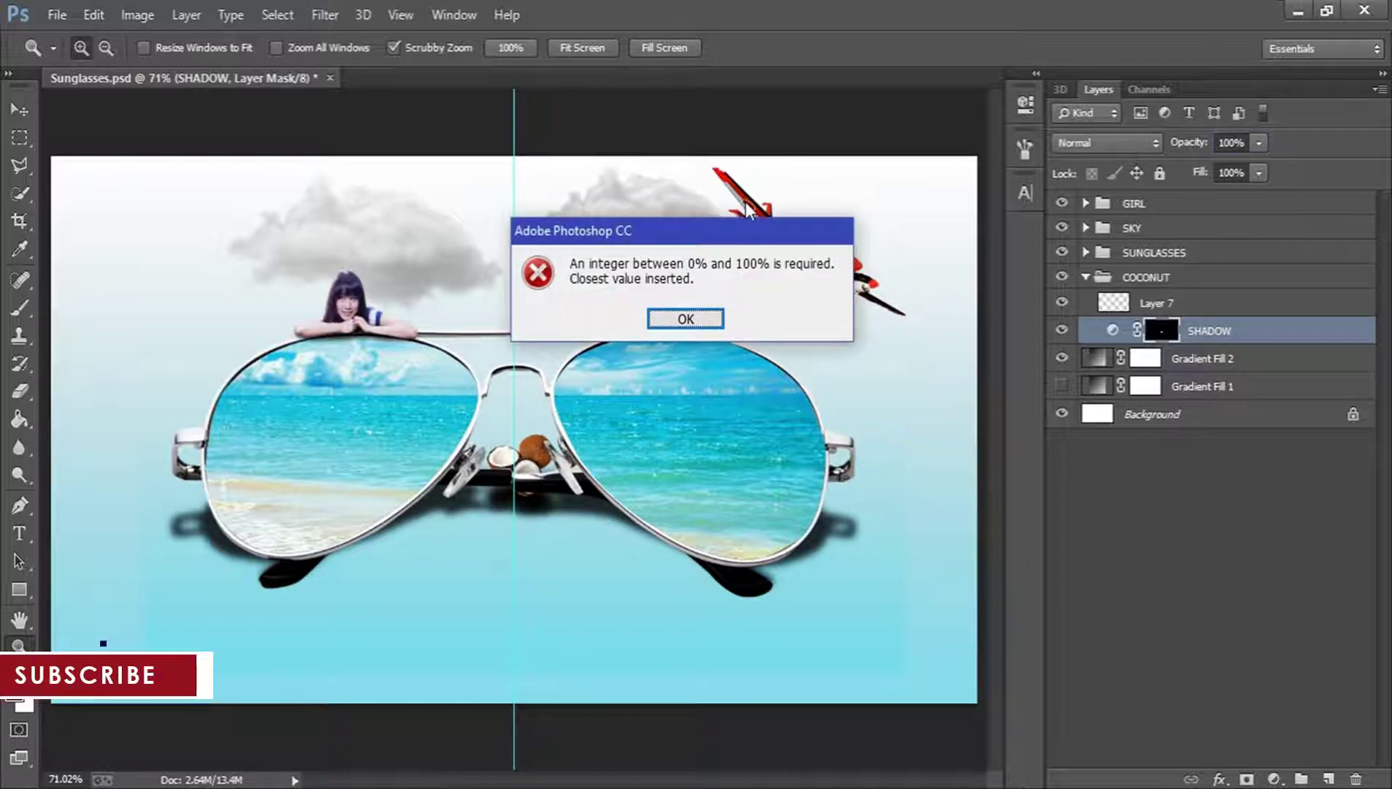
pyautogui.click(688, 319)
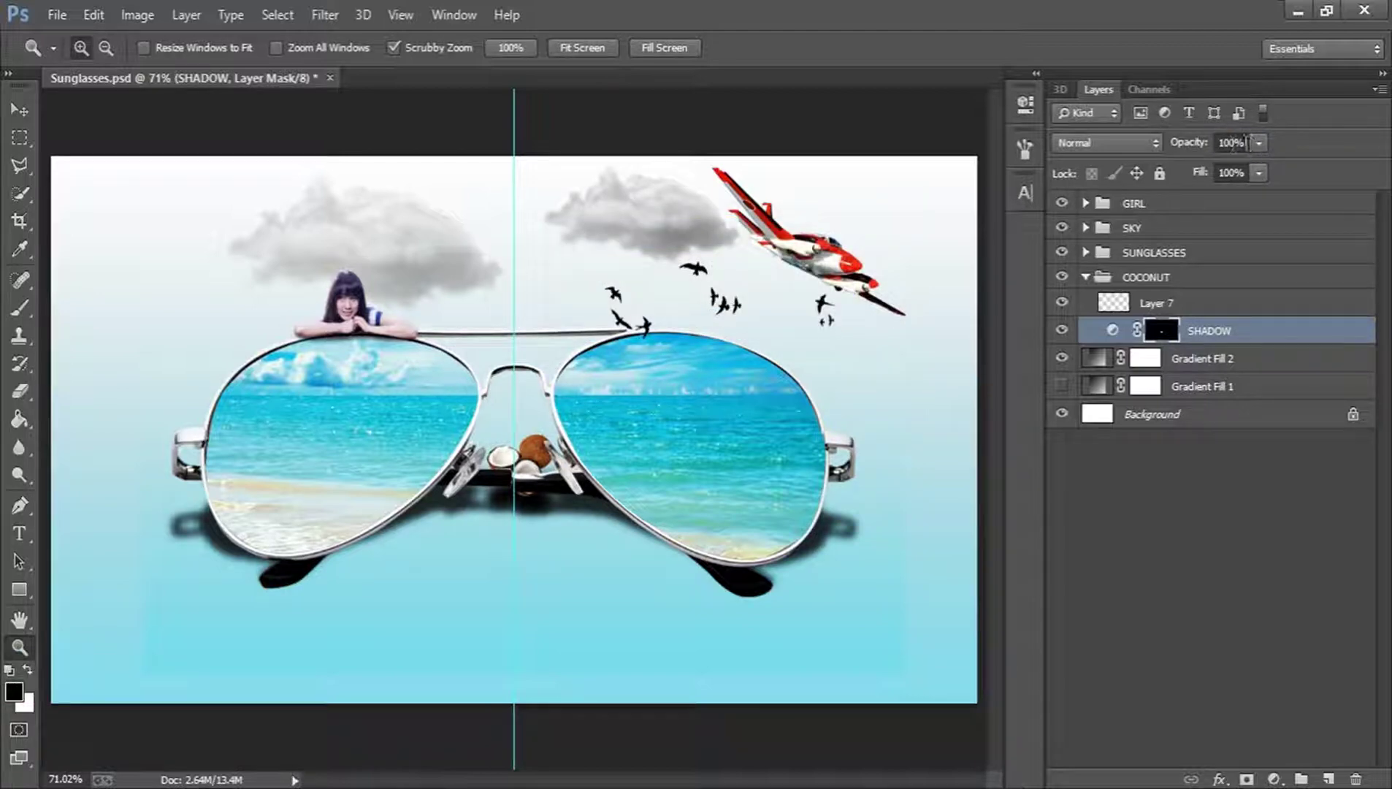
# Set the SHADOW layer's opacity to 70%, collapse the COCONUT group and save the document
pyautogui.click(1233, 144)
pyautogui.write('70')
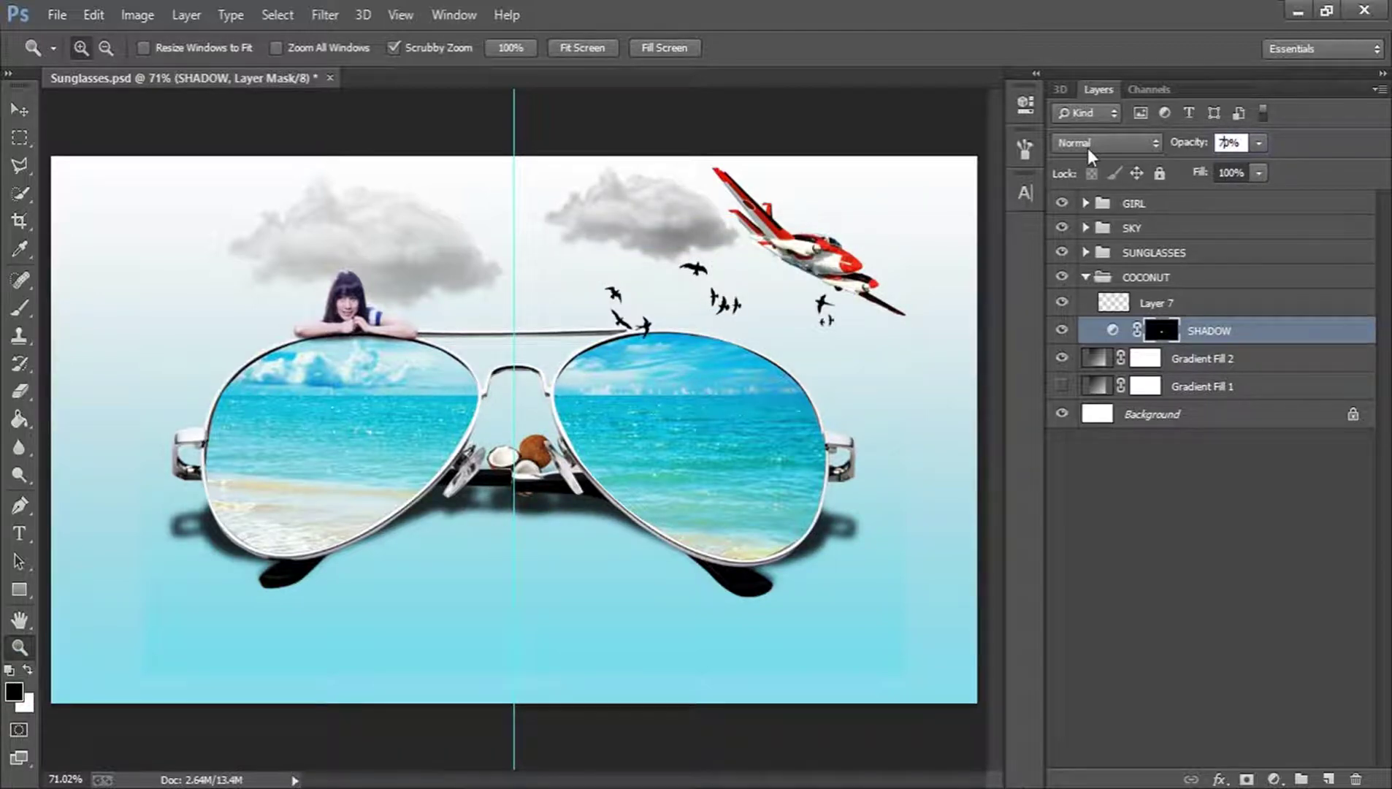
pyautogui.press('Return')
pyautogui.click(1085, 509)
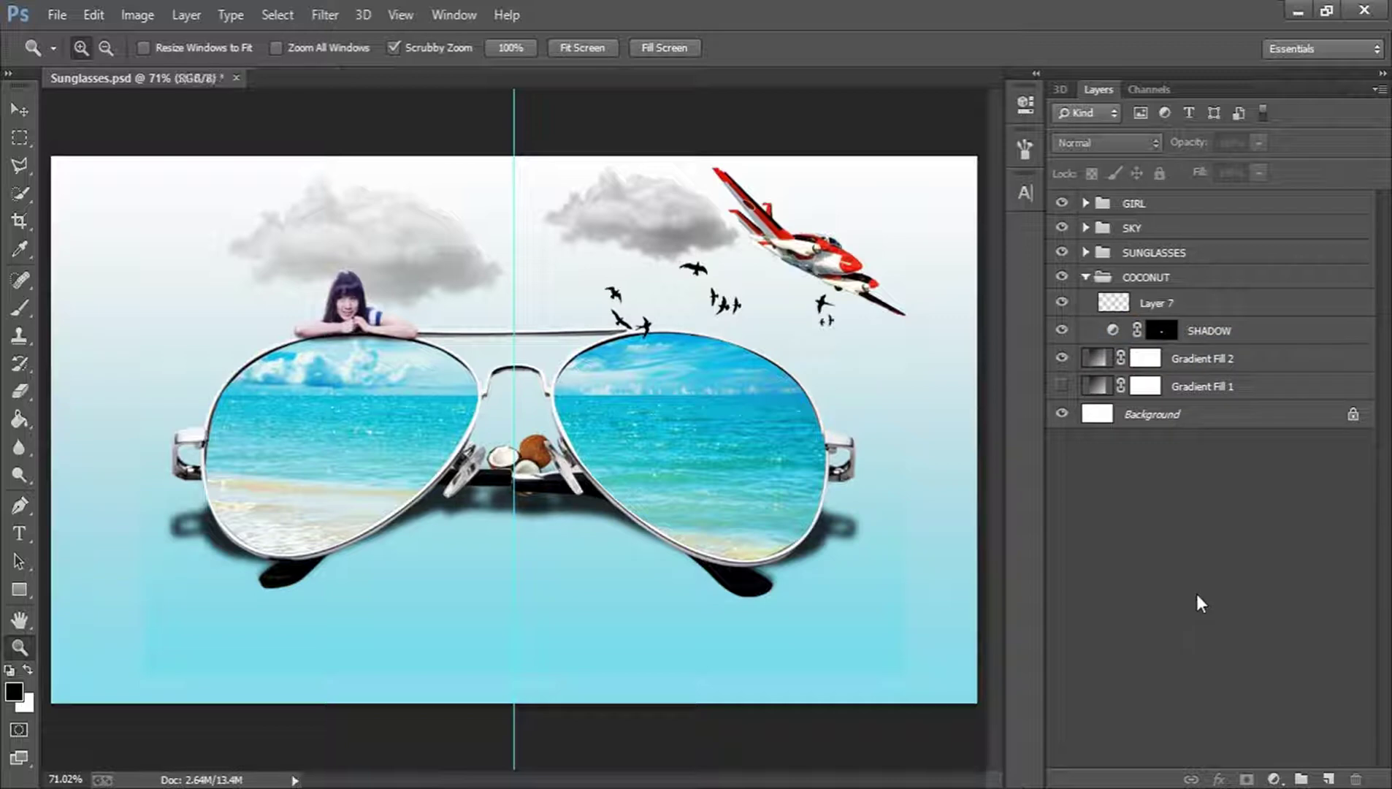
pyautogui.hotkey('ctrl', 's')
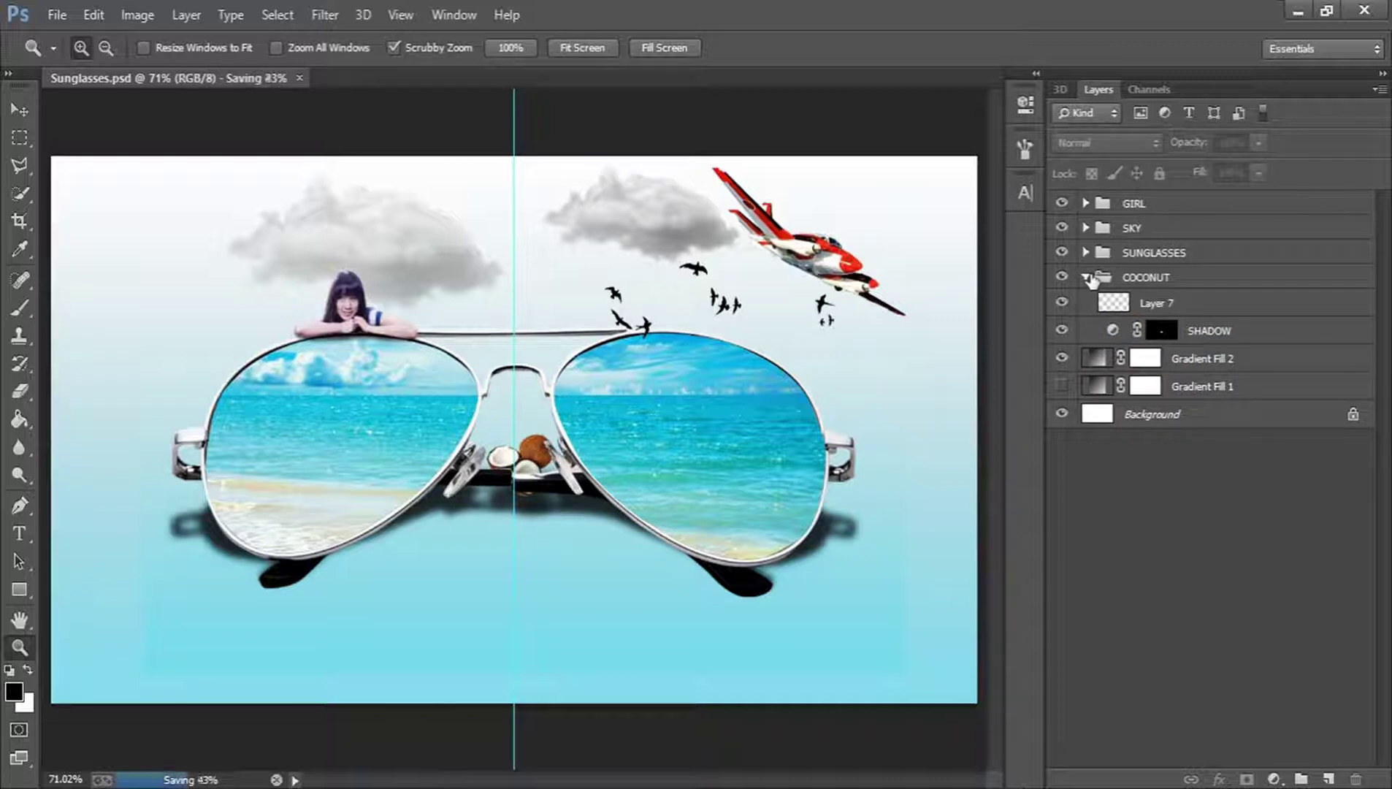
pyautogui.click(1087, 278)
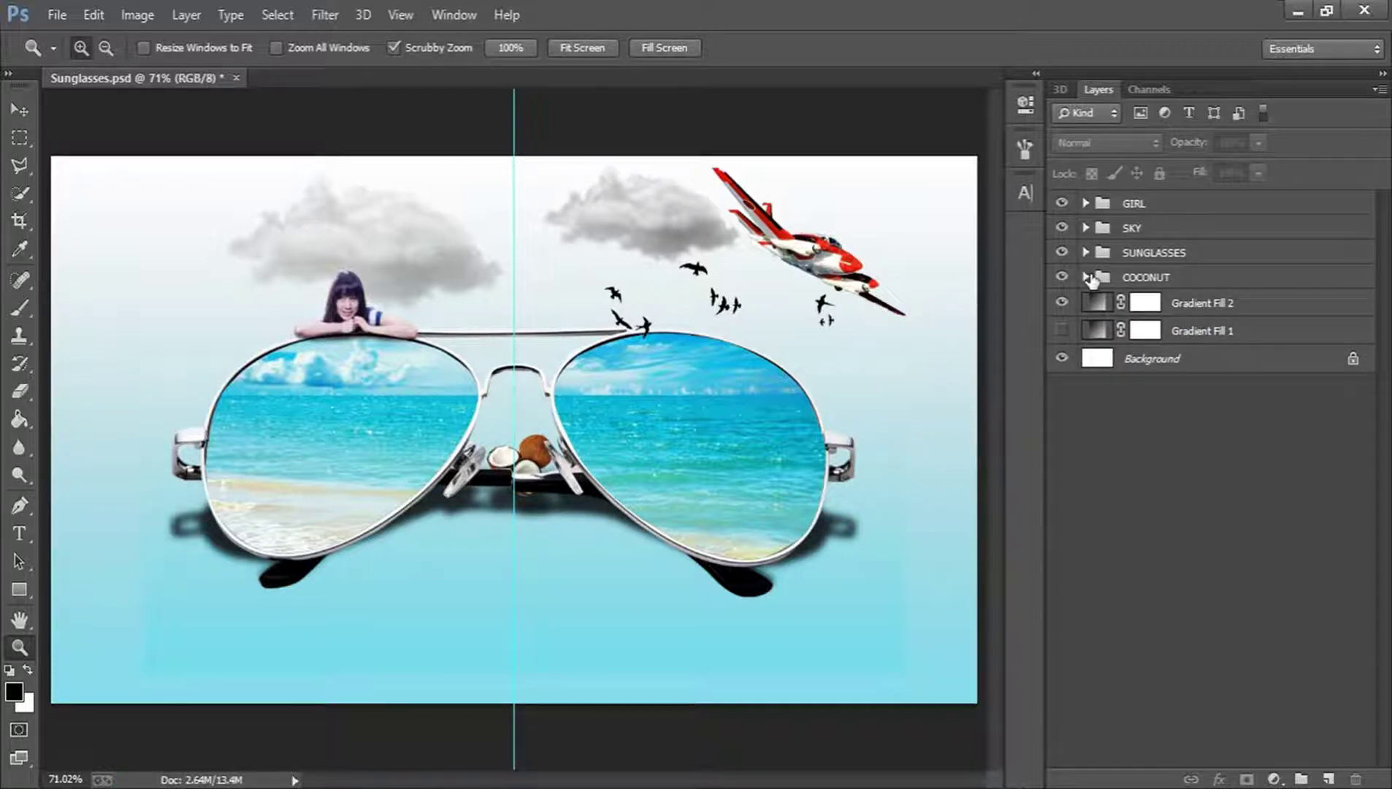
pyautogui.hotkey('ctrl', 's')
# Add a Color Balance adjustment masked to the coconuts of Layer 7, with midtones at -31 Cyan–Red and +23 Yellow–Blue
pyautogui.click(1086, 276)
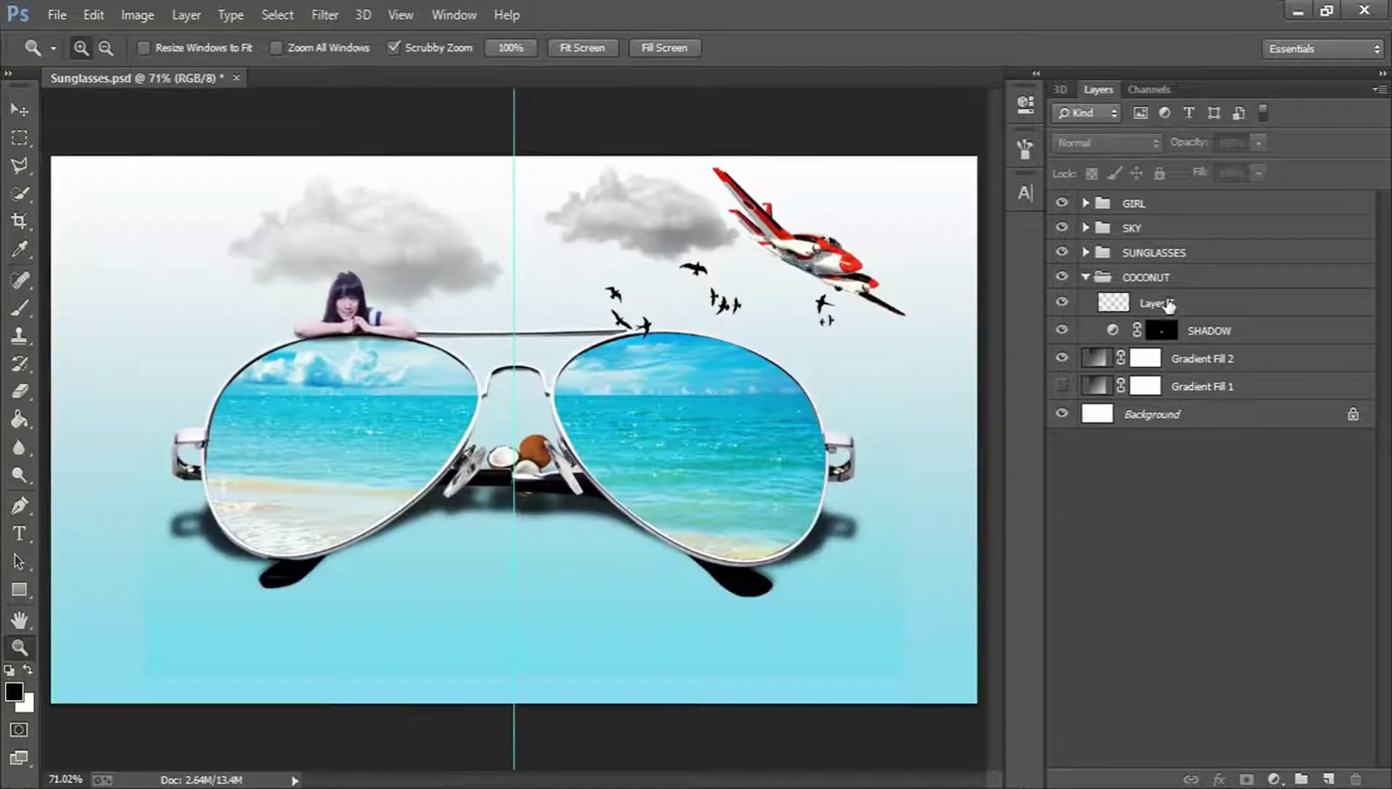
pyautogui.click(1111, 302)
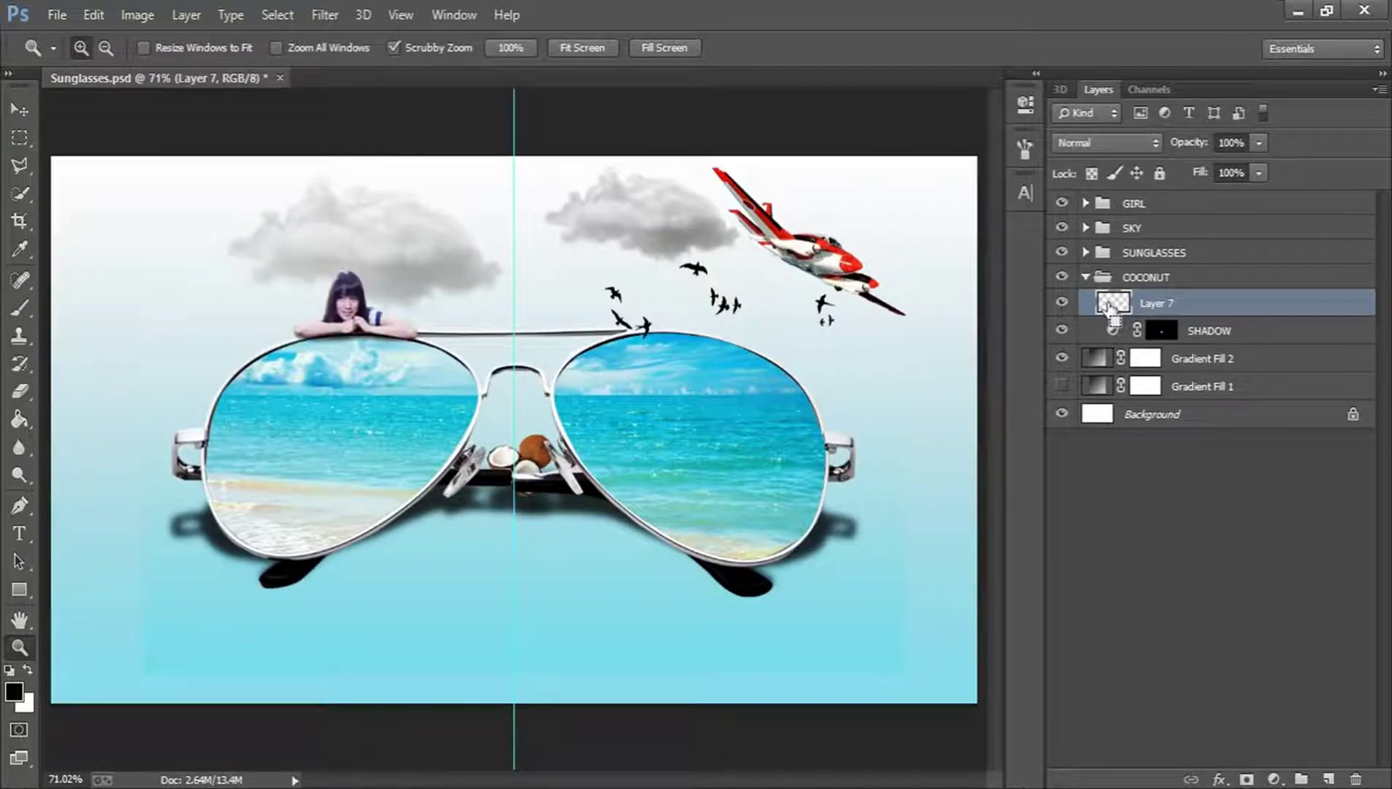
pyautogui.click(1273, 779)
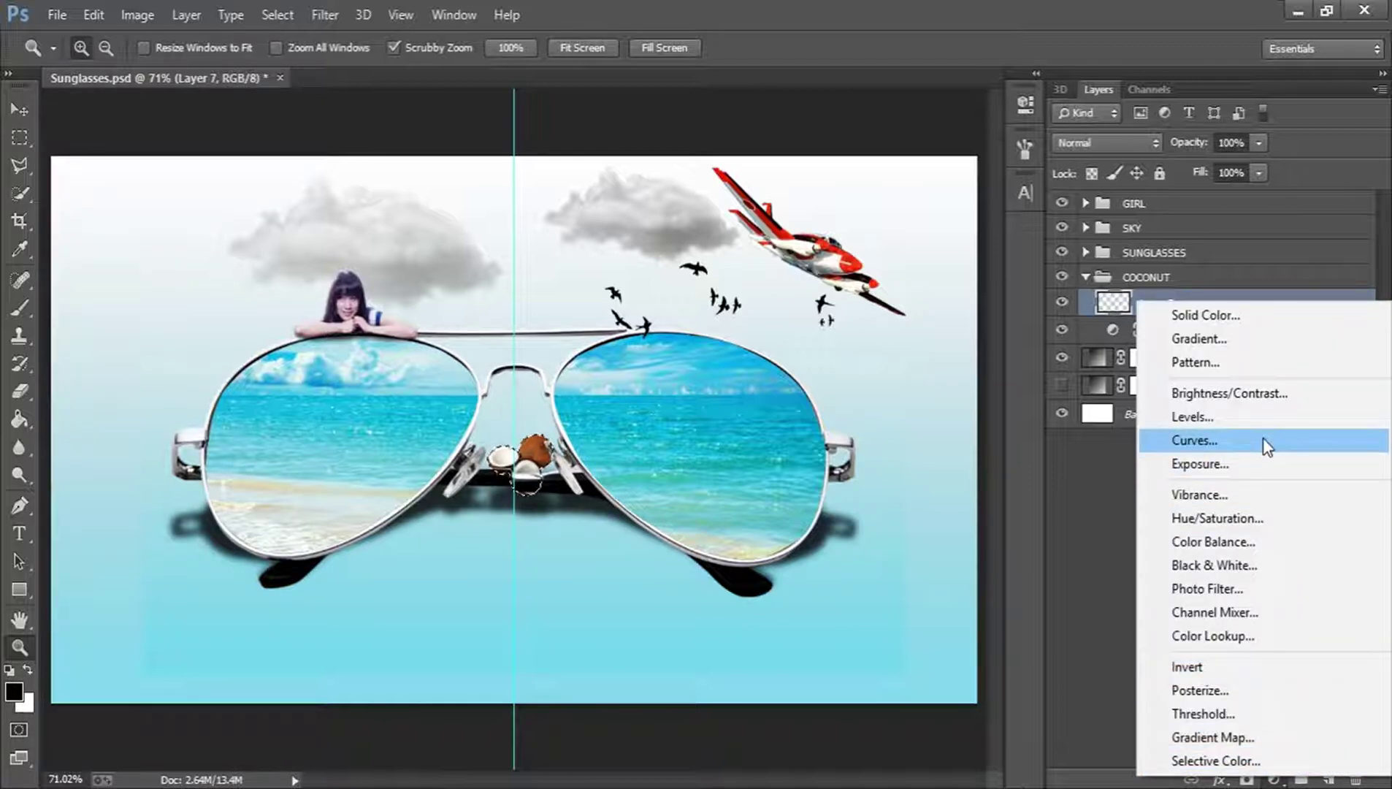
pyautogui.click(1241, 538)
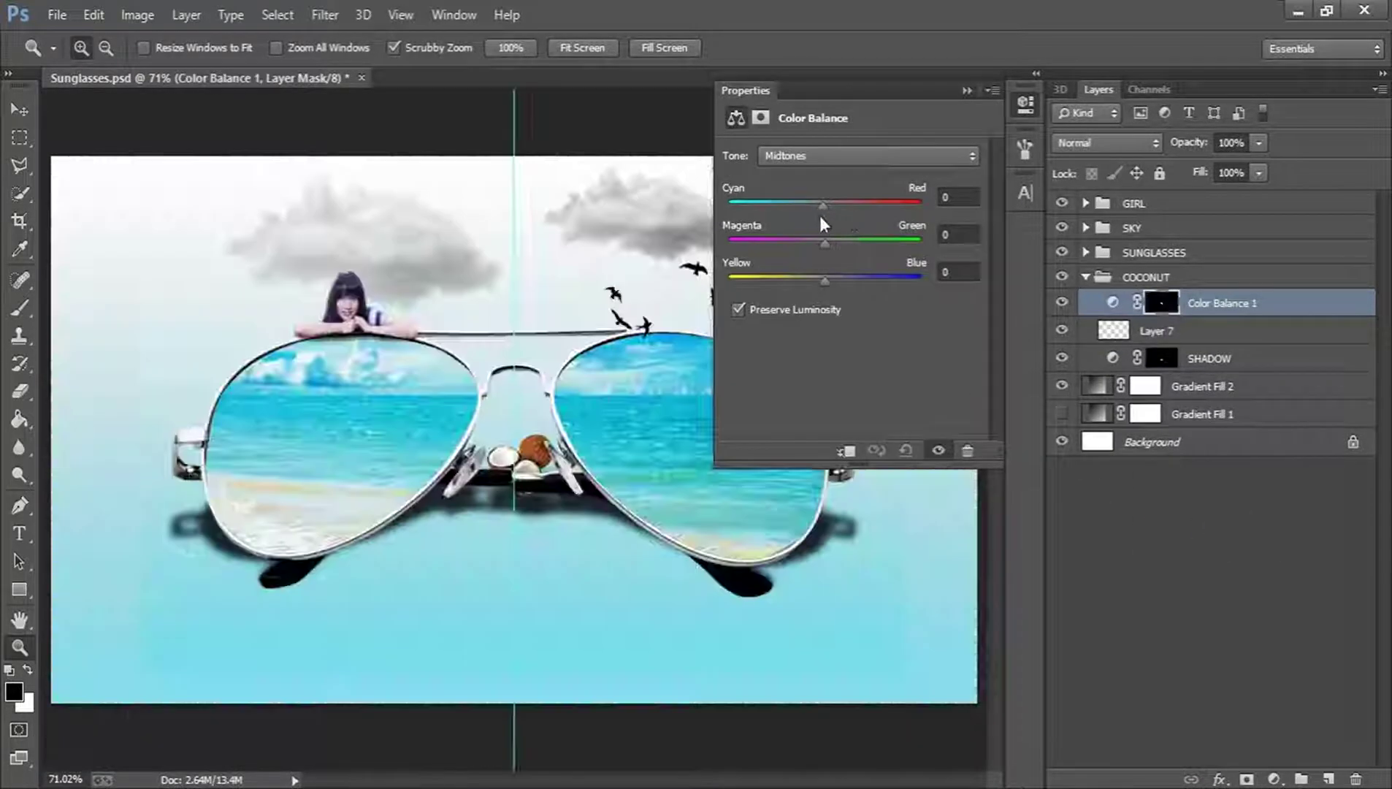
pyautogui.moveTo(824, 207); pyautogui.dragTo(795, 207)
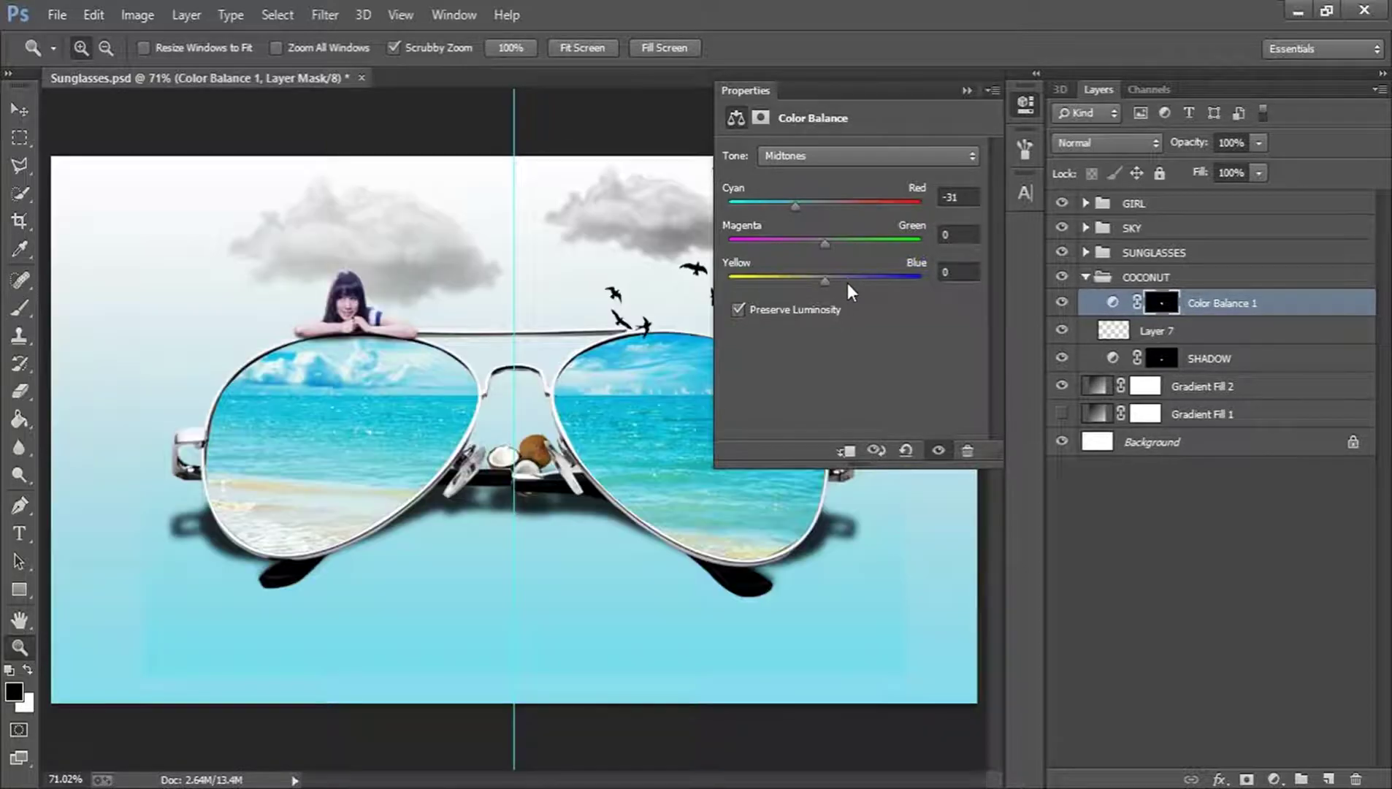
pyautogui.moveTo(847, 283); pyautogui.dragTo(850, 282)
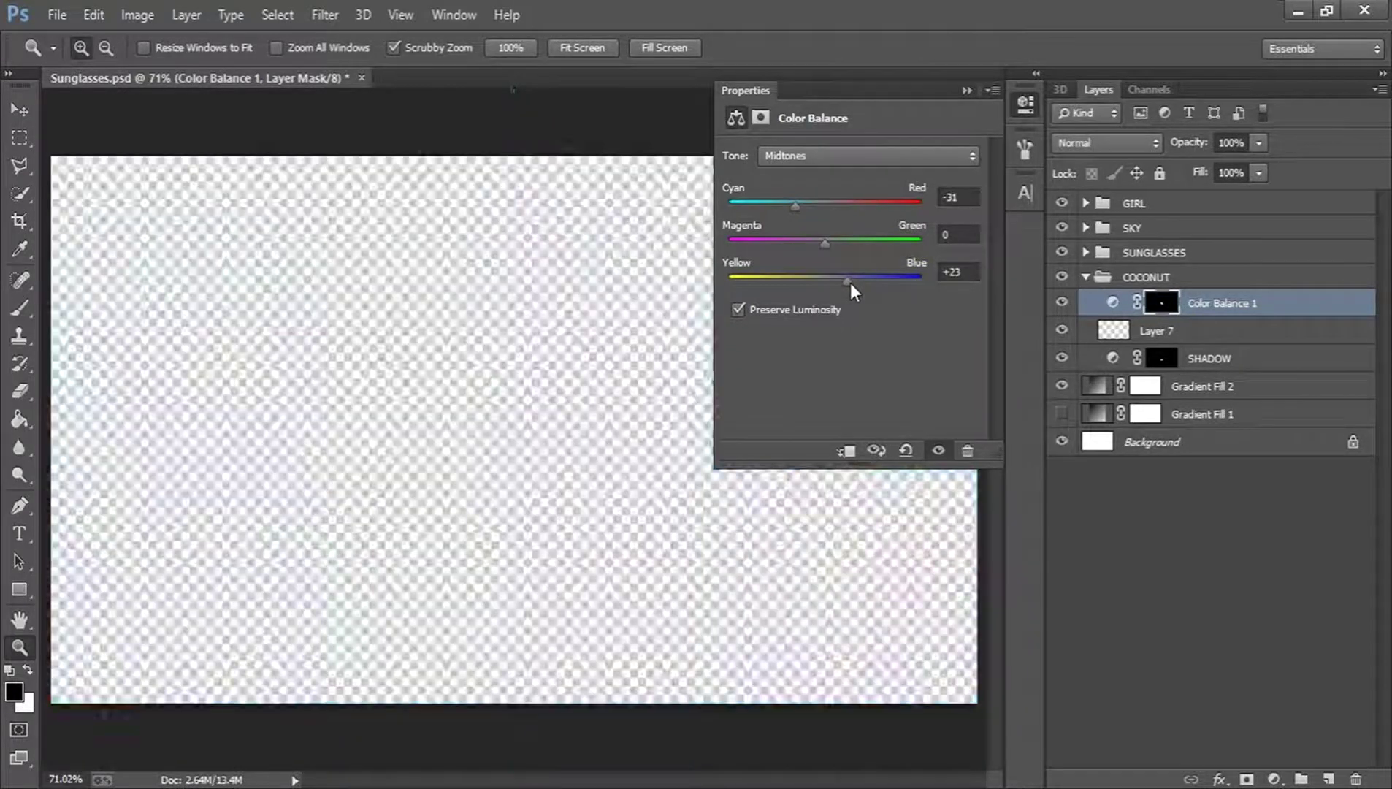
pyautogui.click(1024, 109)
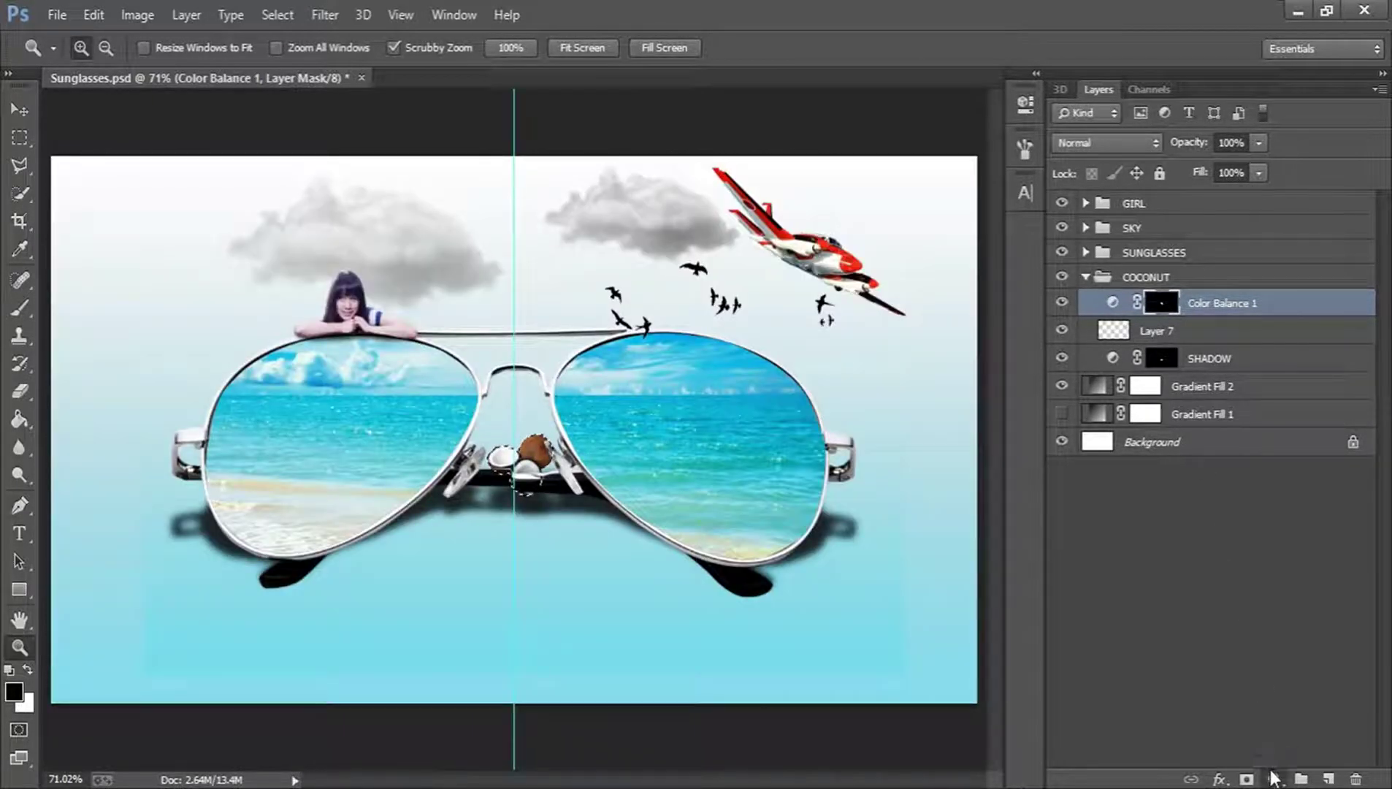
# Add a Curves adjustment masked to the coconuts, pulling the shadows slightly down and anchoring the highlights
pyautogui.click(1274, 778)
pyautogui.click(1225, 436)
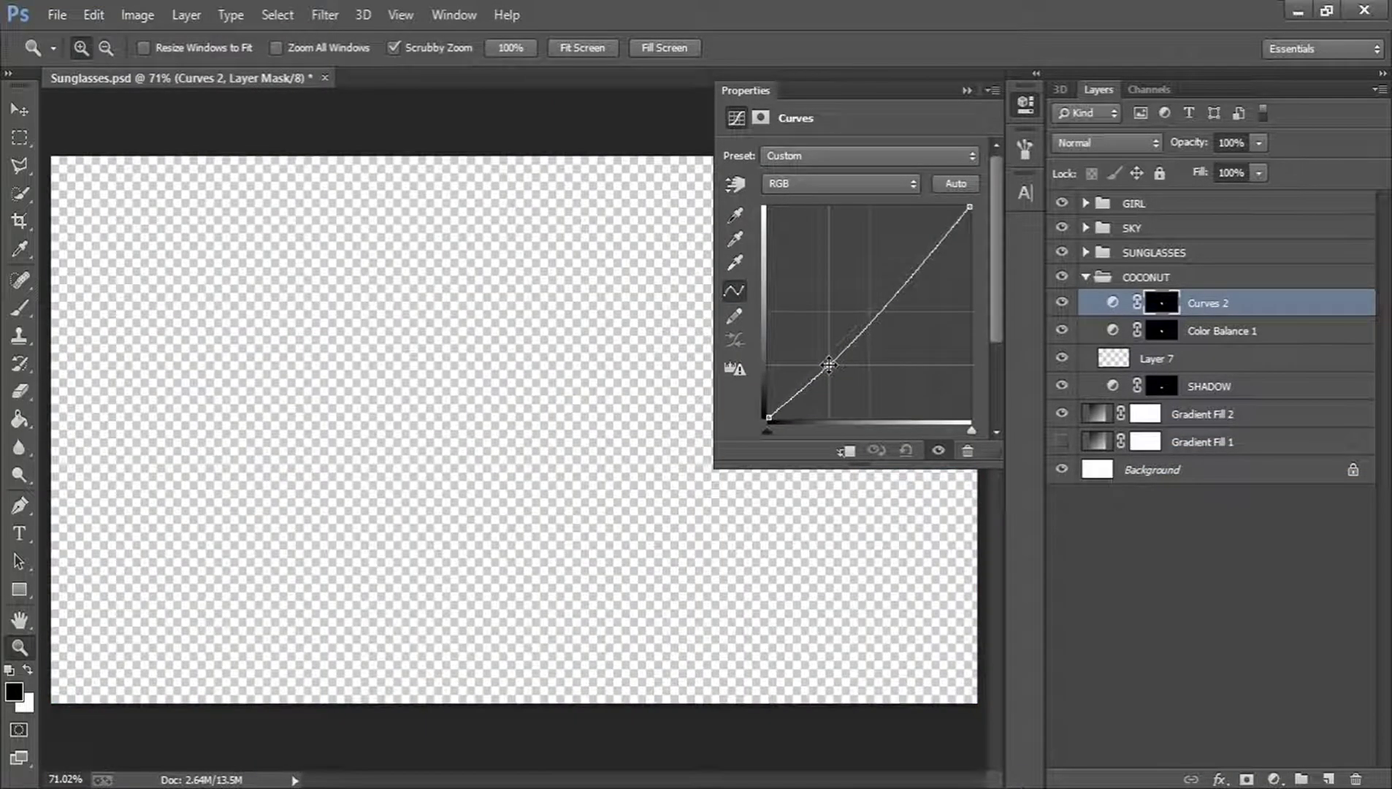
pyautogui.click(829, 364)
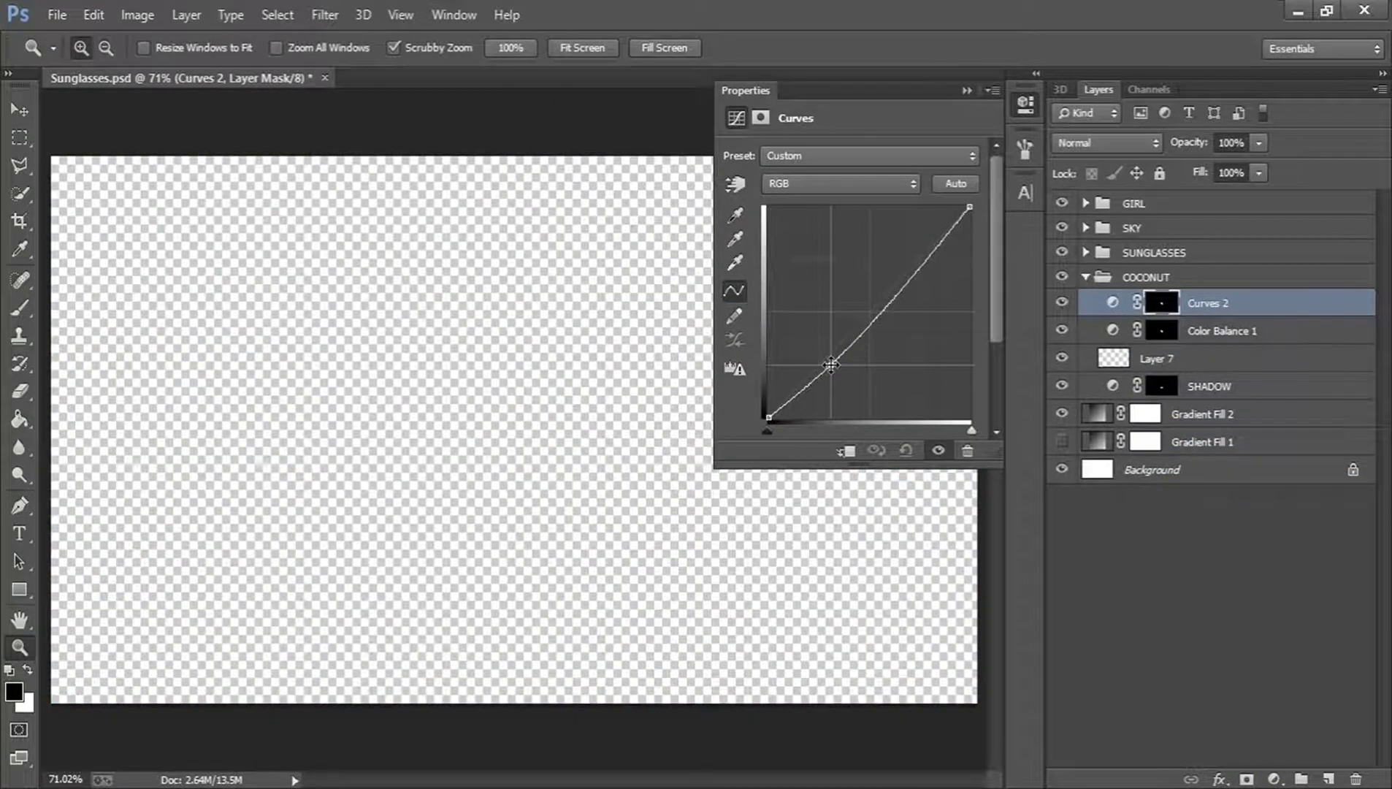
pyautogui.click(911, 266)
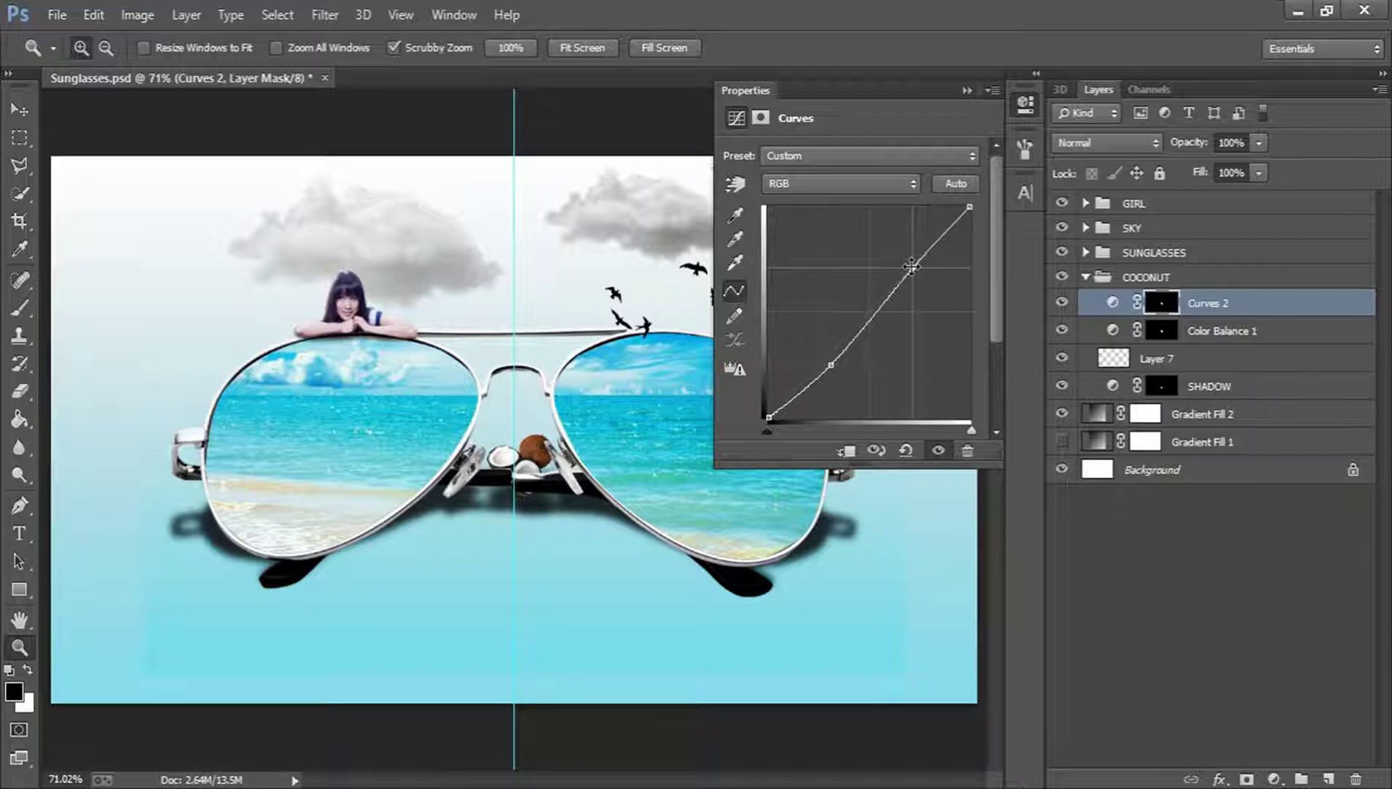
pyautogui.click(1025, 104)
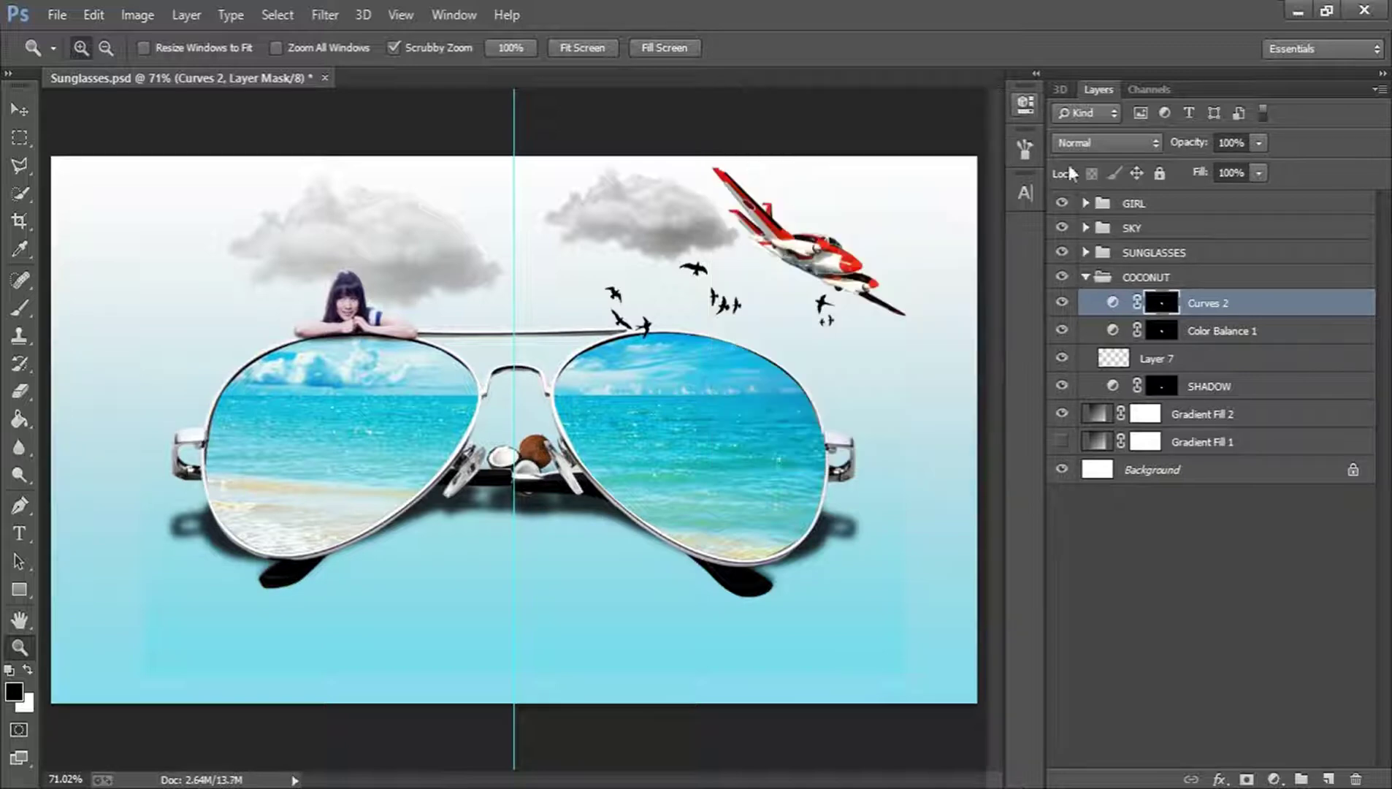
# Collapse the COCONUT group, expand the SKY group and add a Color Balance adjustment masked to the CLOUD layer's outline
pyautogui.click(1086, 276)
pyautogui.click(1086, 252)
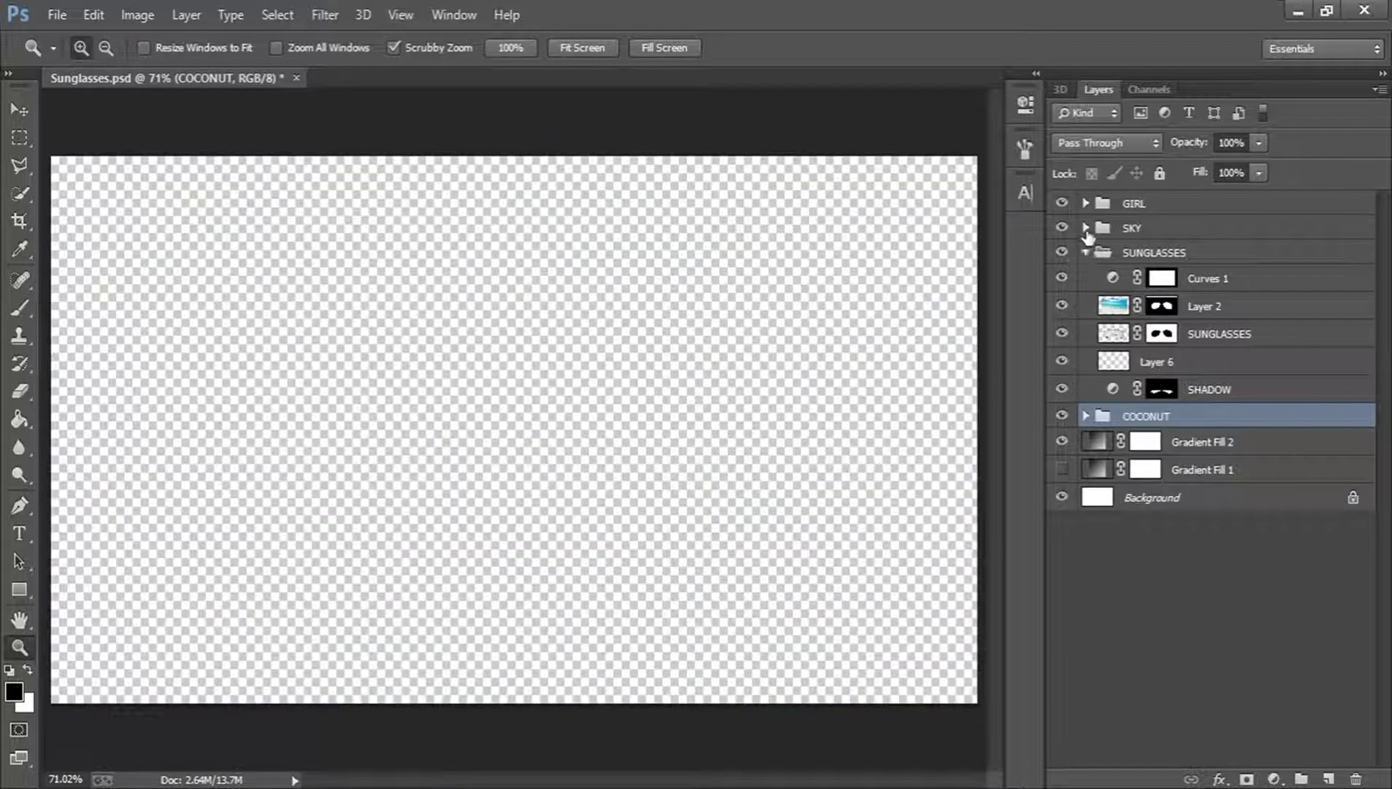
pyautogui.click(1086, 252)
pyautogui.click(1091, 230)
pyautogui.click(1086, 228)
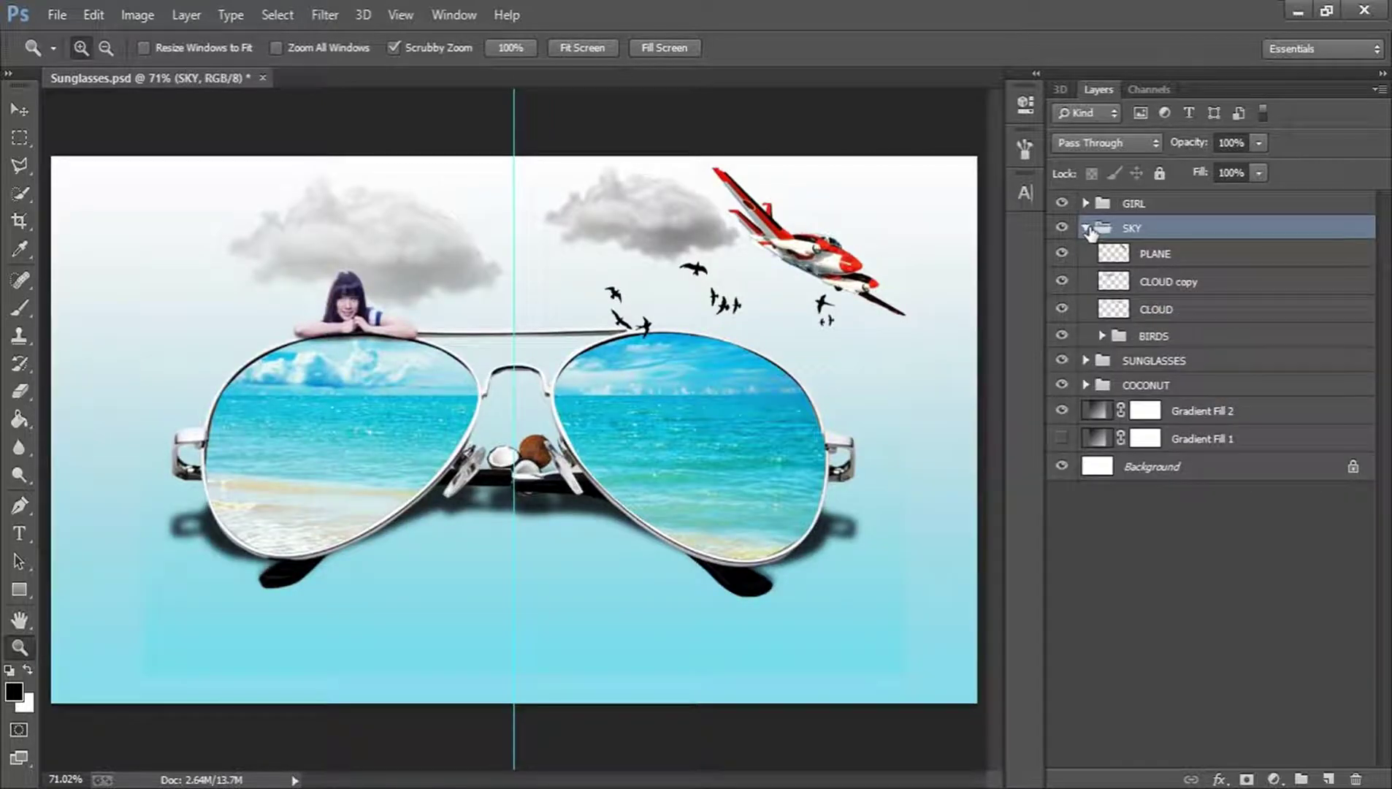
pyautogui.click(1183, 286)
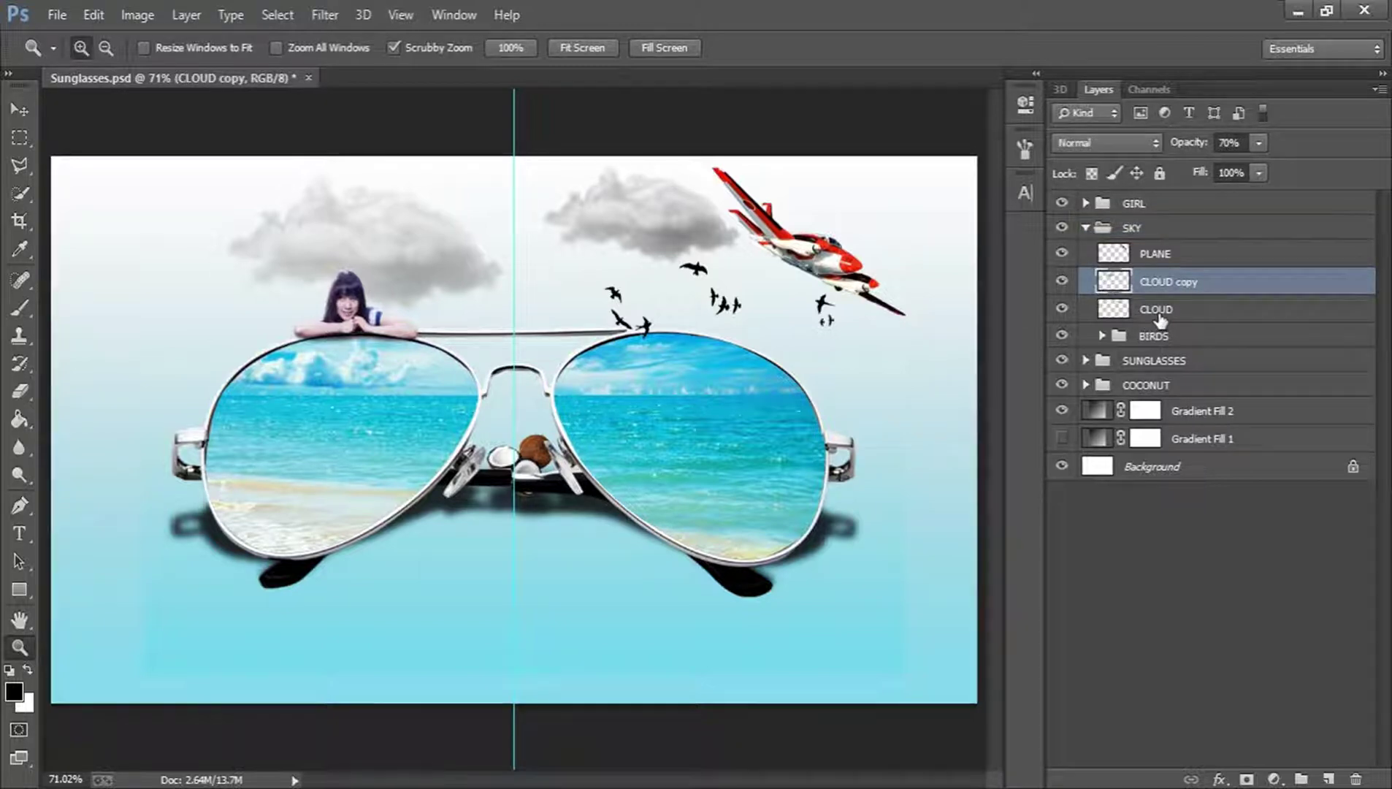
pyautogui.click(1130, 314)
pyautogui.keyDown('ctrl'); pyautogui.click(1129, 314); pyautogui.keyUp('ctrl')
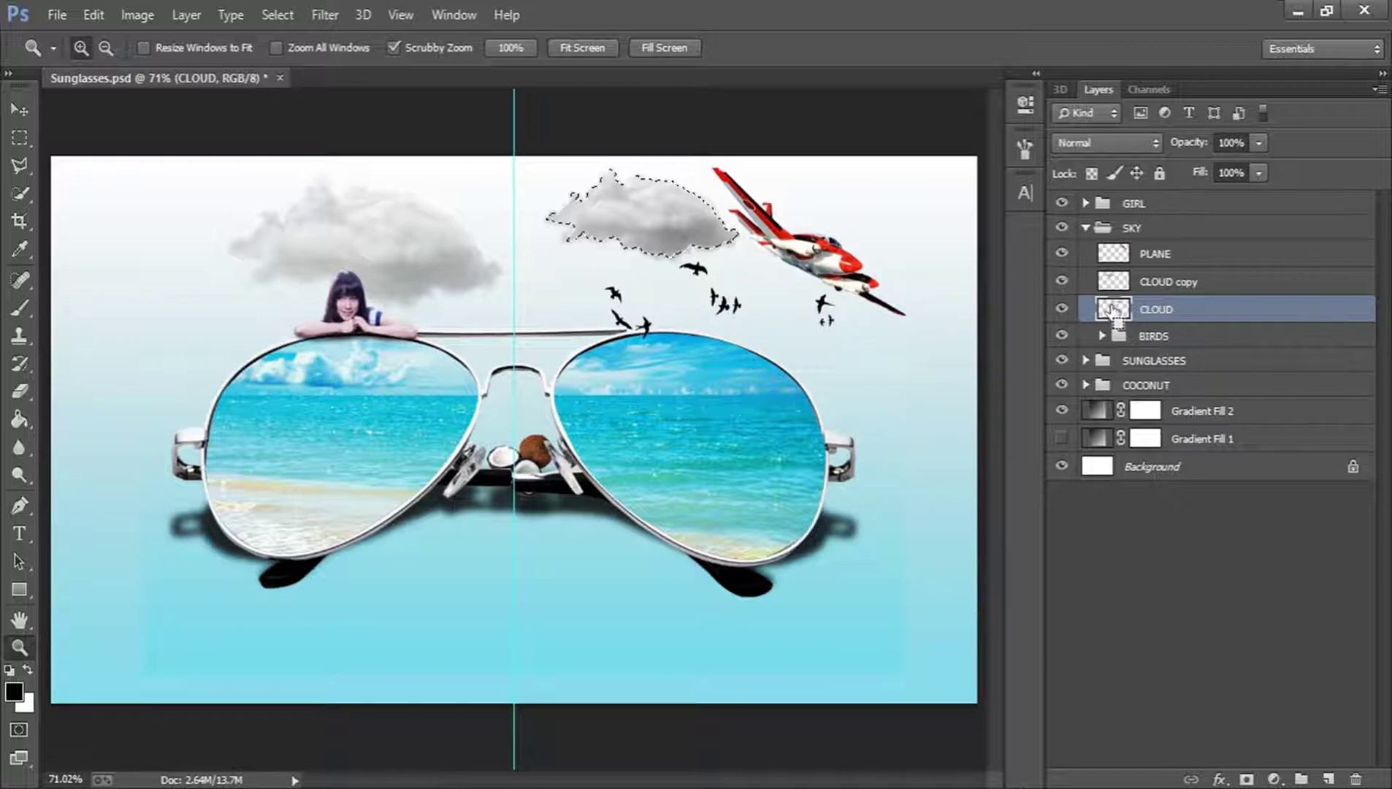
pyautogui.click(1273, 779)
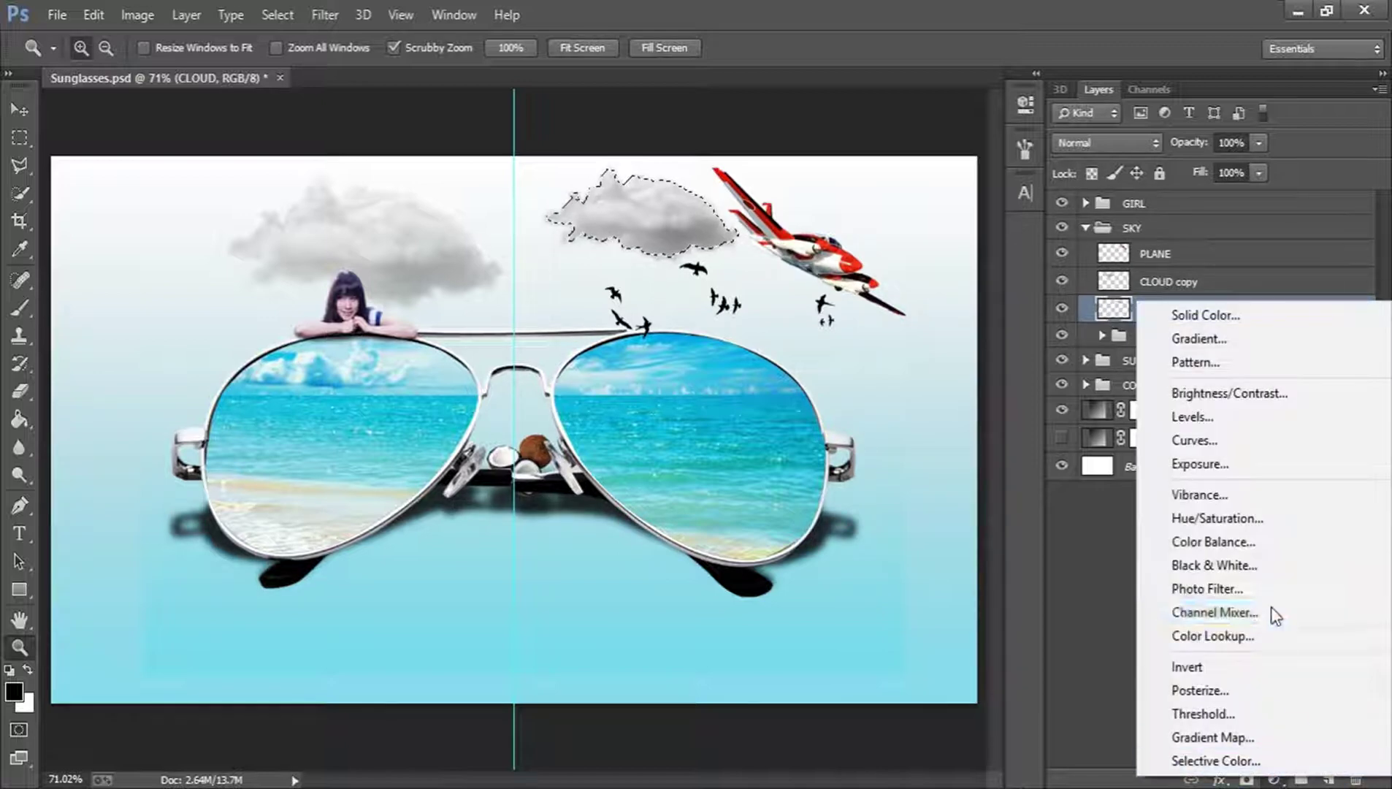
pyautogui.click(1253, 541)
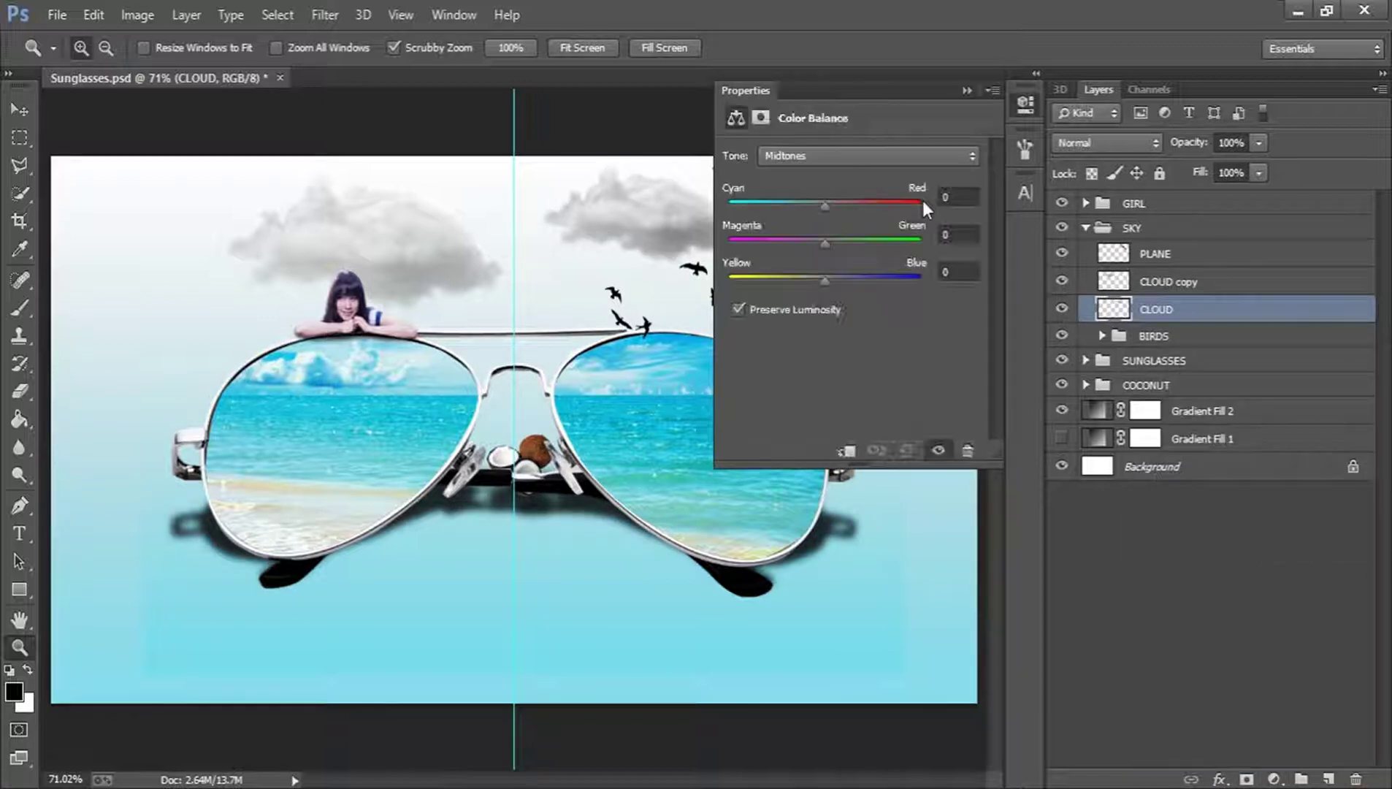
# Set the CLOUD adjustment's midtones to -100 Cyan–Red and shift Yellow–Blue toward blue to give the cloud a cyan-blue tint
pyautogui.click(793, 207)
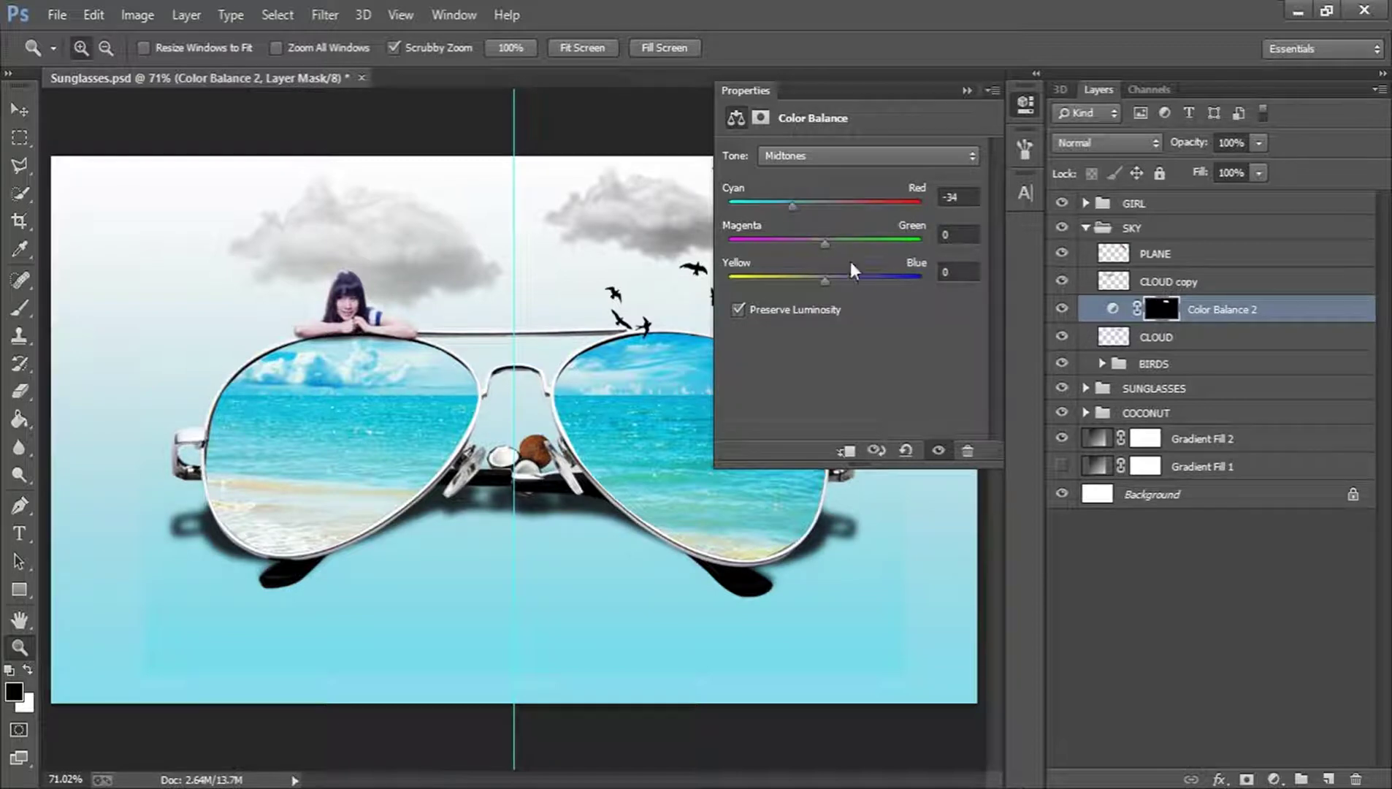
pyautogui.click(864, 278)
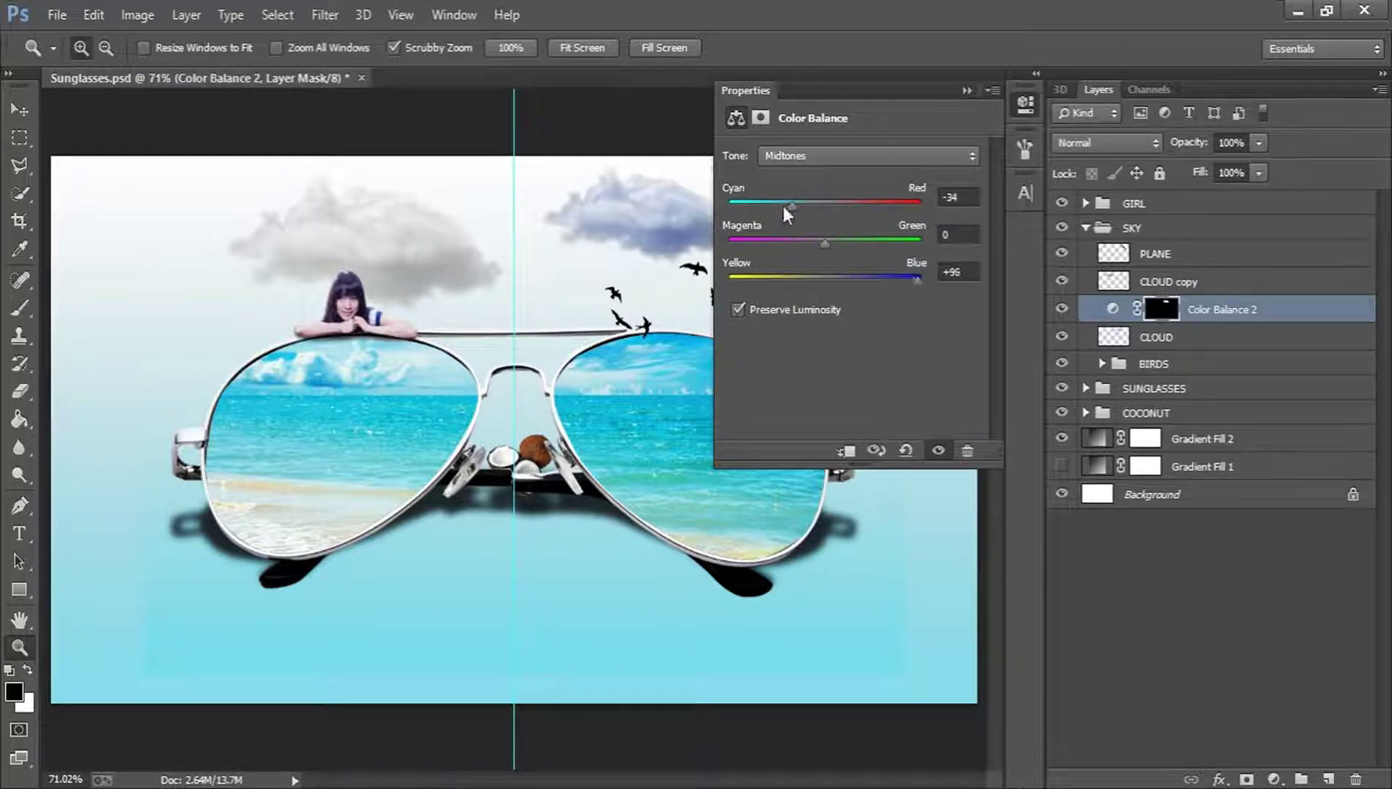
pyautogui.moveTo(782, 205); pyautogui.dragTo(721, 211)
pyautogui.moveTo(918, 280); pyautogui.dragTo(870, 283)
pyautogui.click(967, 270)
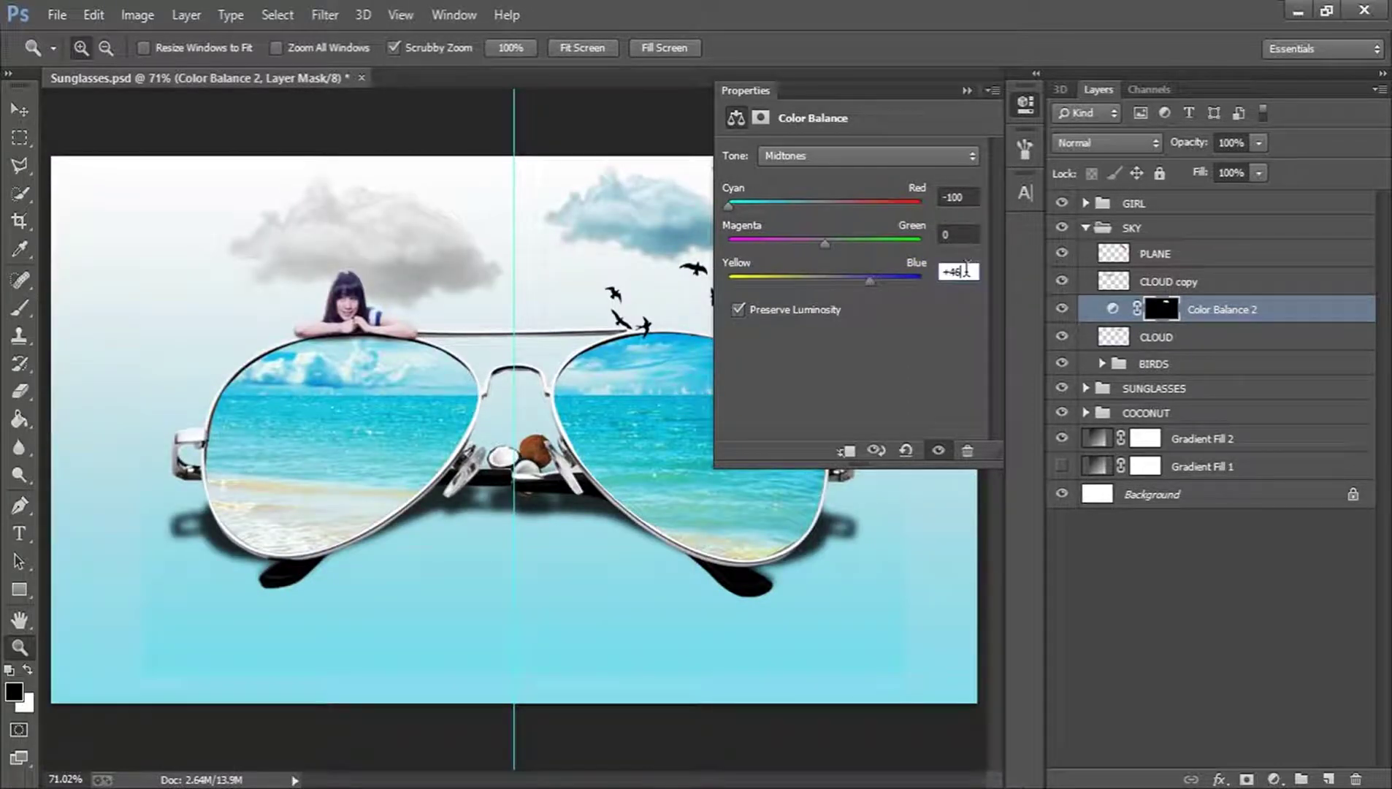
pyautogui.write('0')
pyautogui.click(1024, 110)
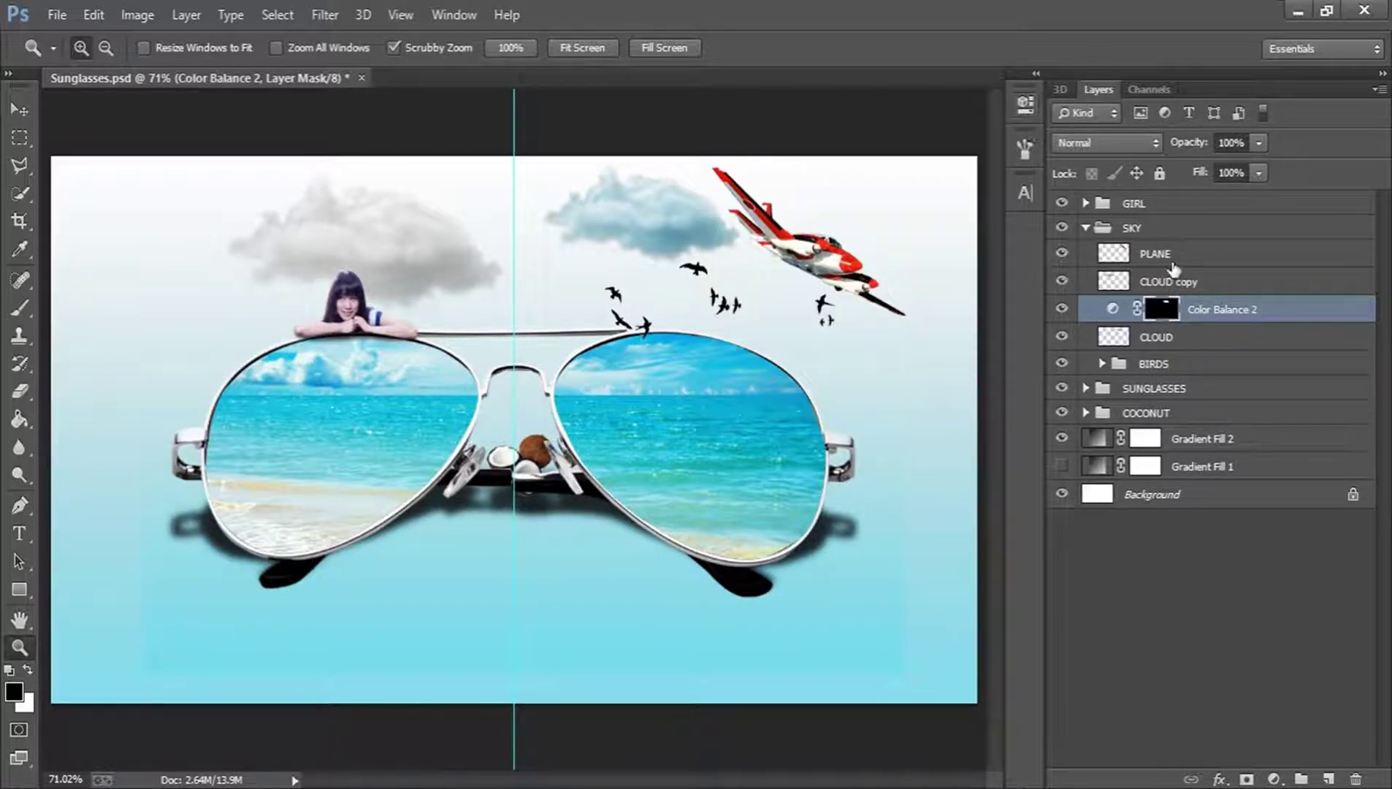
# Add a Color Balance adjustment masked to the outline of the CLOUD copy layer
pyautogui.click(1209, 283)
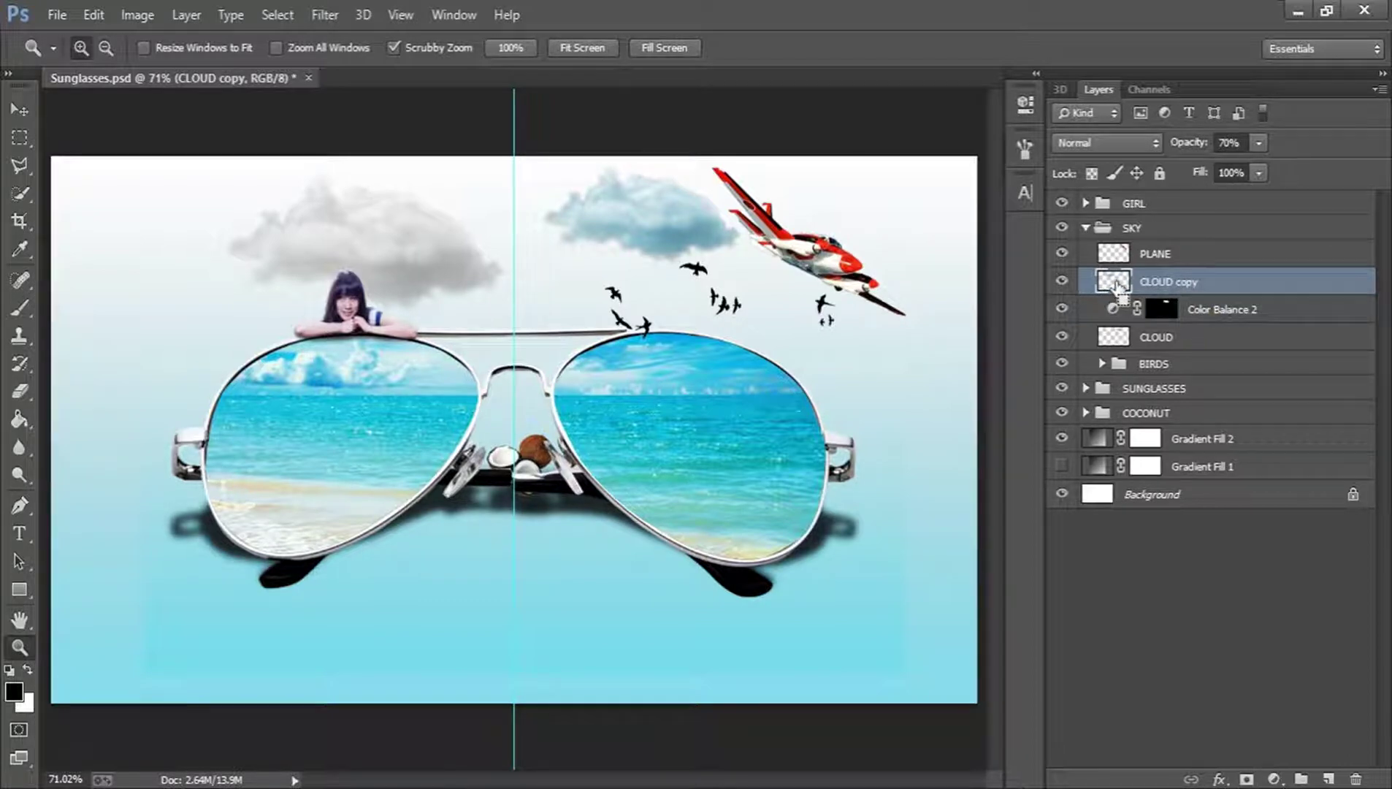
pyautogui.keyDown('ctrl'); pyautogui.click(1115, 284); pyautogui.keyUp('ctrl')
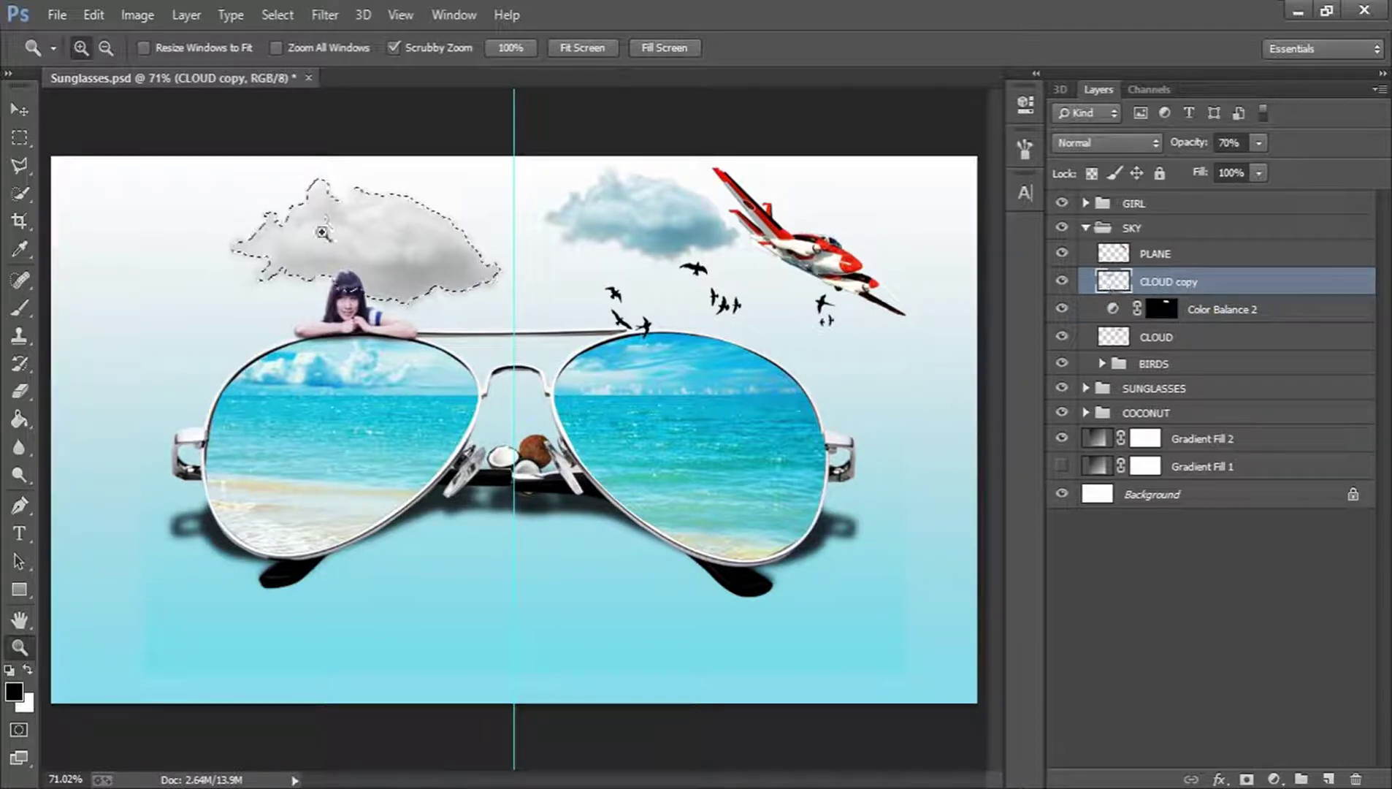
pyautogui.click(1273, 779)
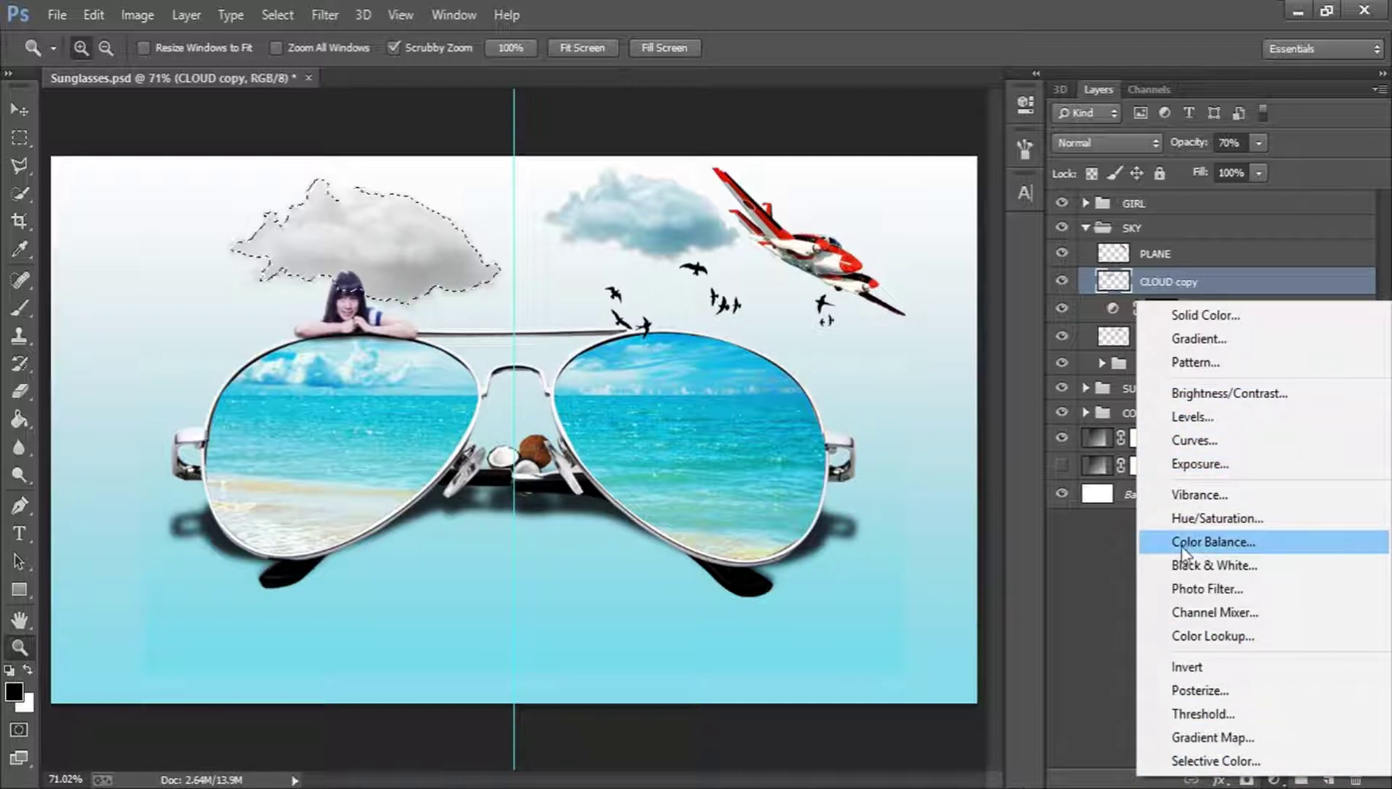
pyautogui.click(1216, 541)
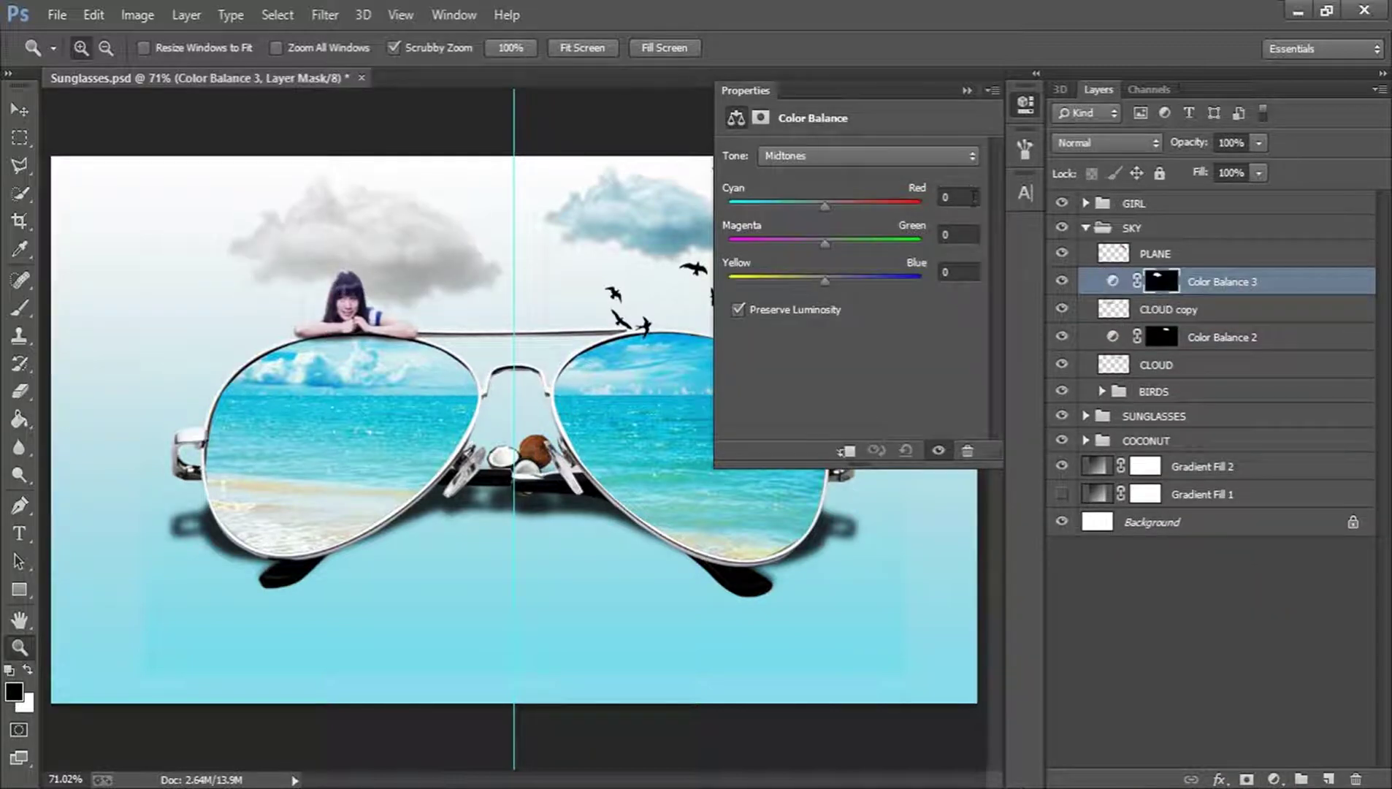
# Set the CLOUD copy adjustment's midtones to -100 Cyan–Red and +45 Yellow–Blue
pyautogui.click(949, 195)
pyautogui.write('10')
pyautogui.press('BackSpace')
pyautogui.press('BackSpace')
pyautogui.write('-100')
pyautogui.click(956, 271)
pyautogui.write('+')
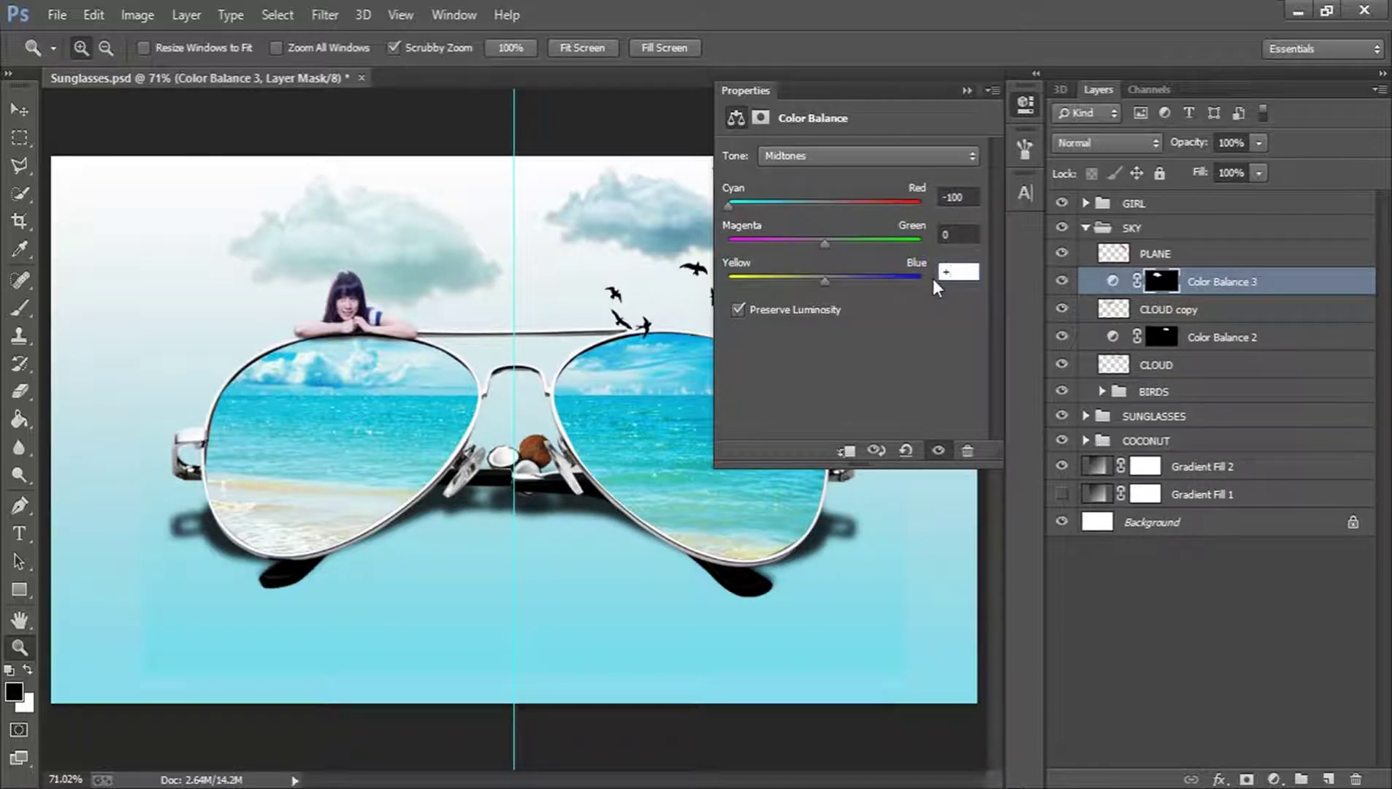
pyautogui.write('40')
pyautogui.press('BackSpace')
pyautogui.write('5')
pyautogui.press('Return')
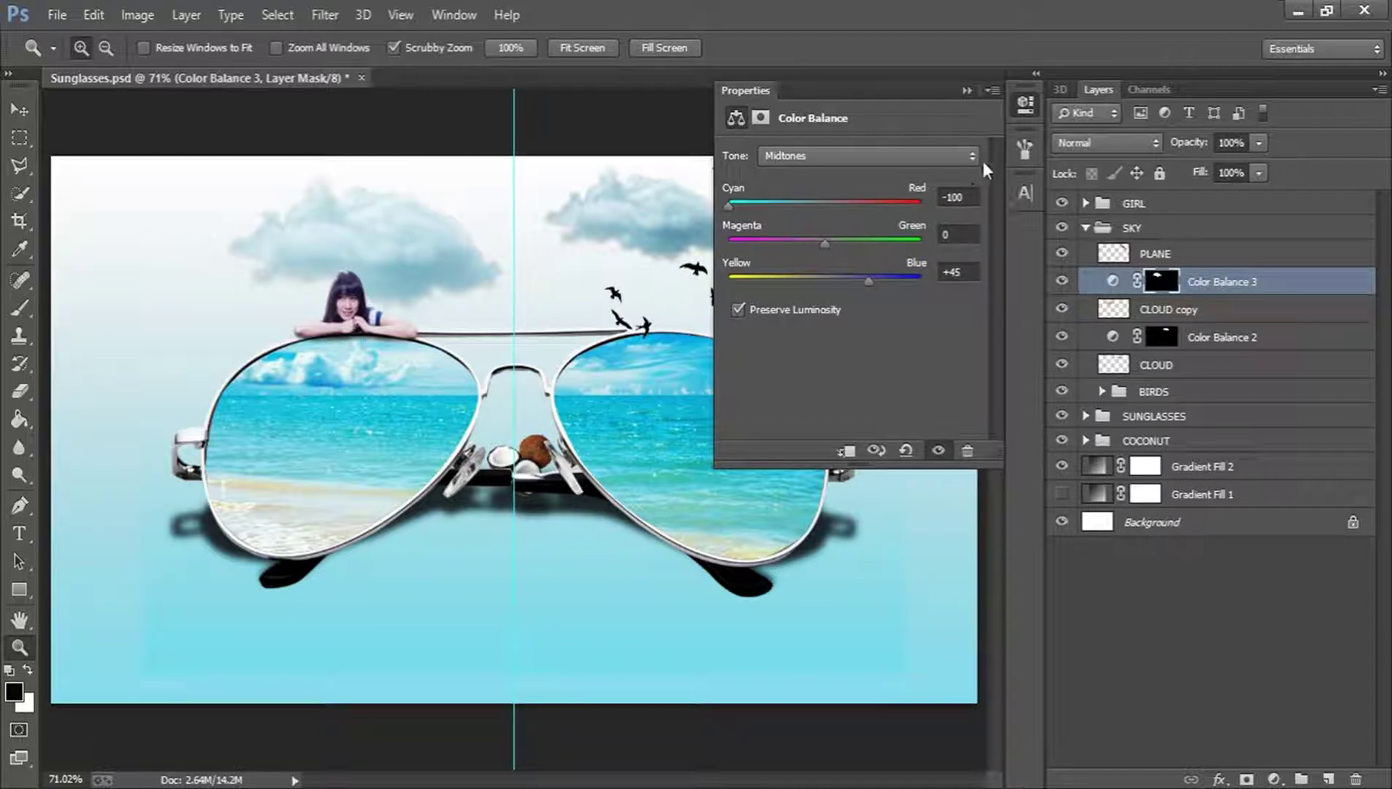
pyautogui.click(1031, 107)
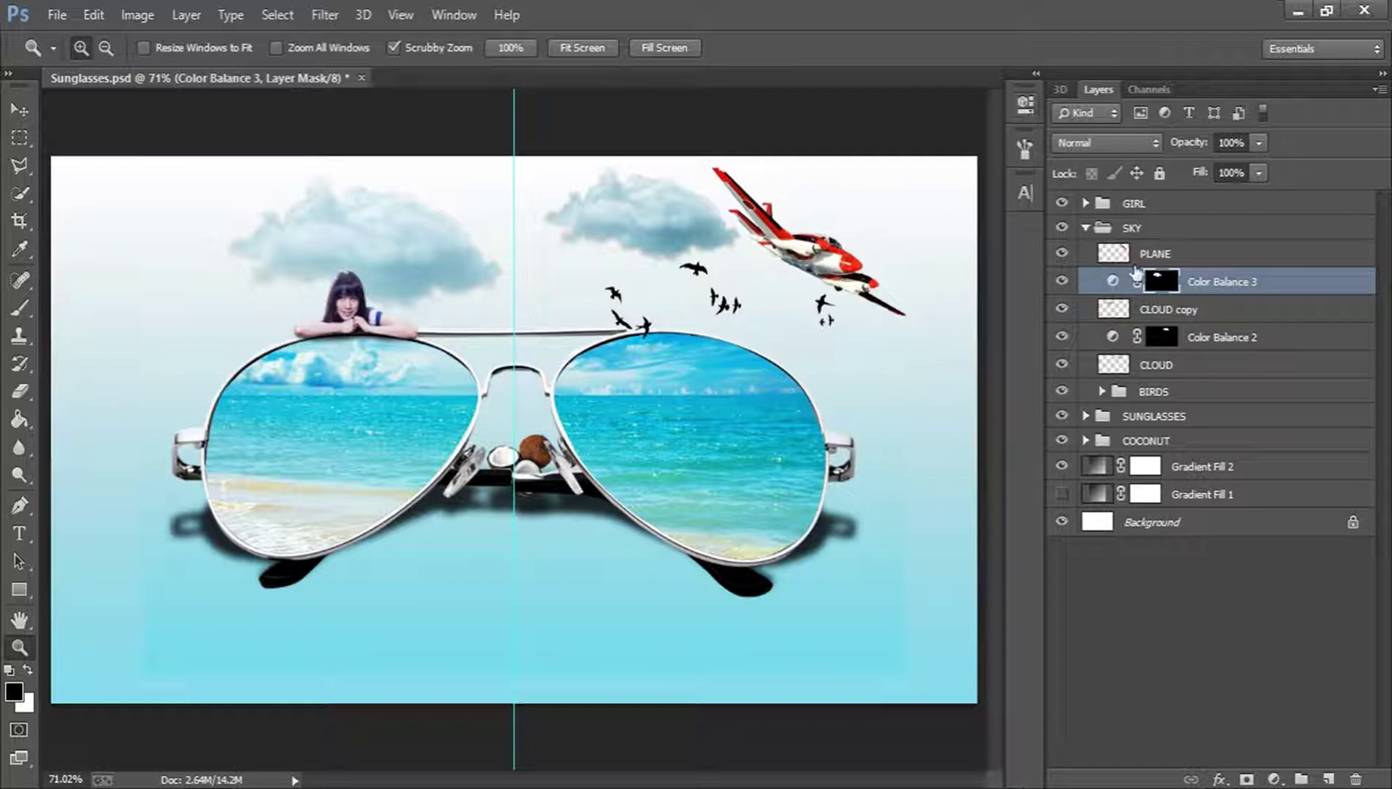
# Add a Curves adjustment masked to the CLOUD copy outline, darkening the lower tones and slightly lifting the highlights for more contrast
pyautogui.keyDown('ctrl'); pyautogui.click(1161, 283); pyautogui.keyUp('ctrl')
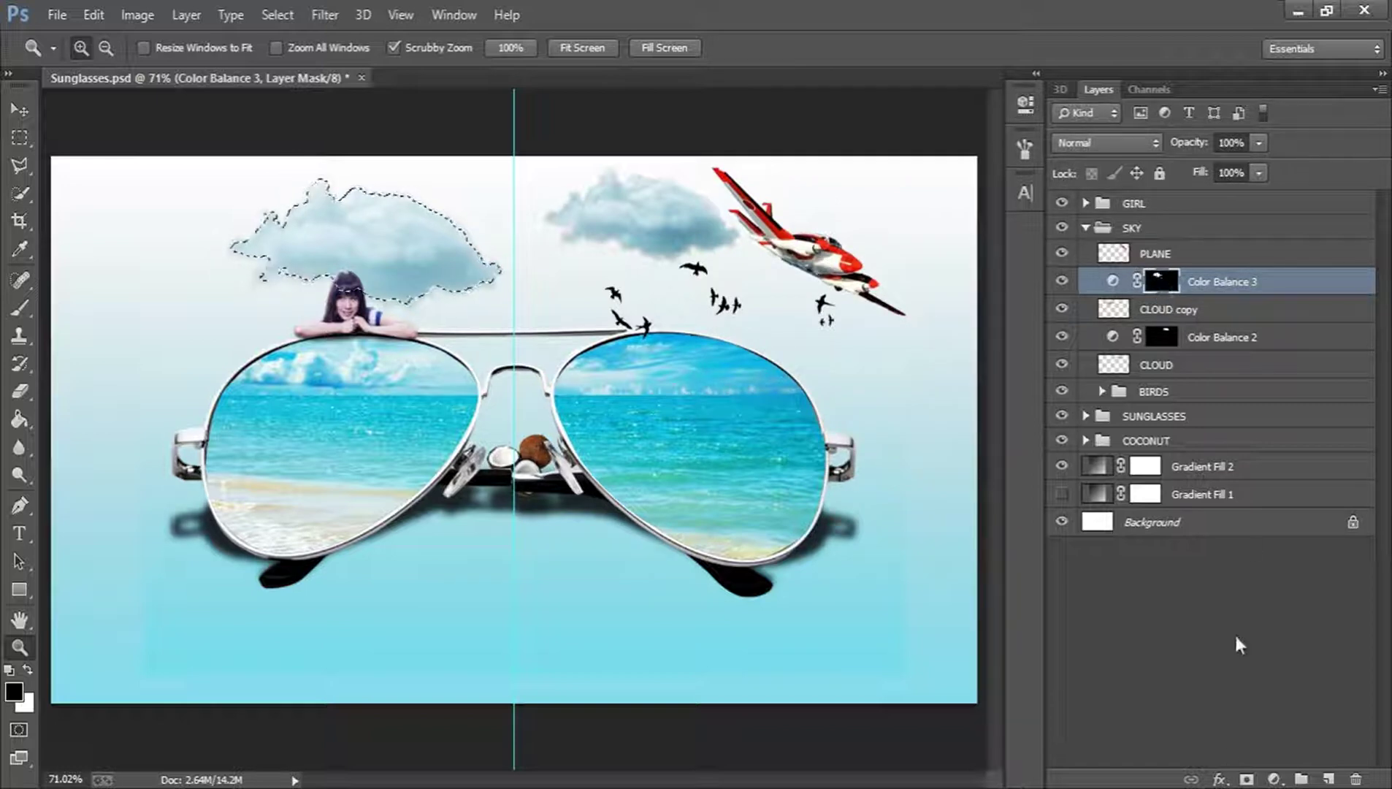
pyautogui.click(1274, 779)
pyautogui.click(1253, 442)
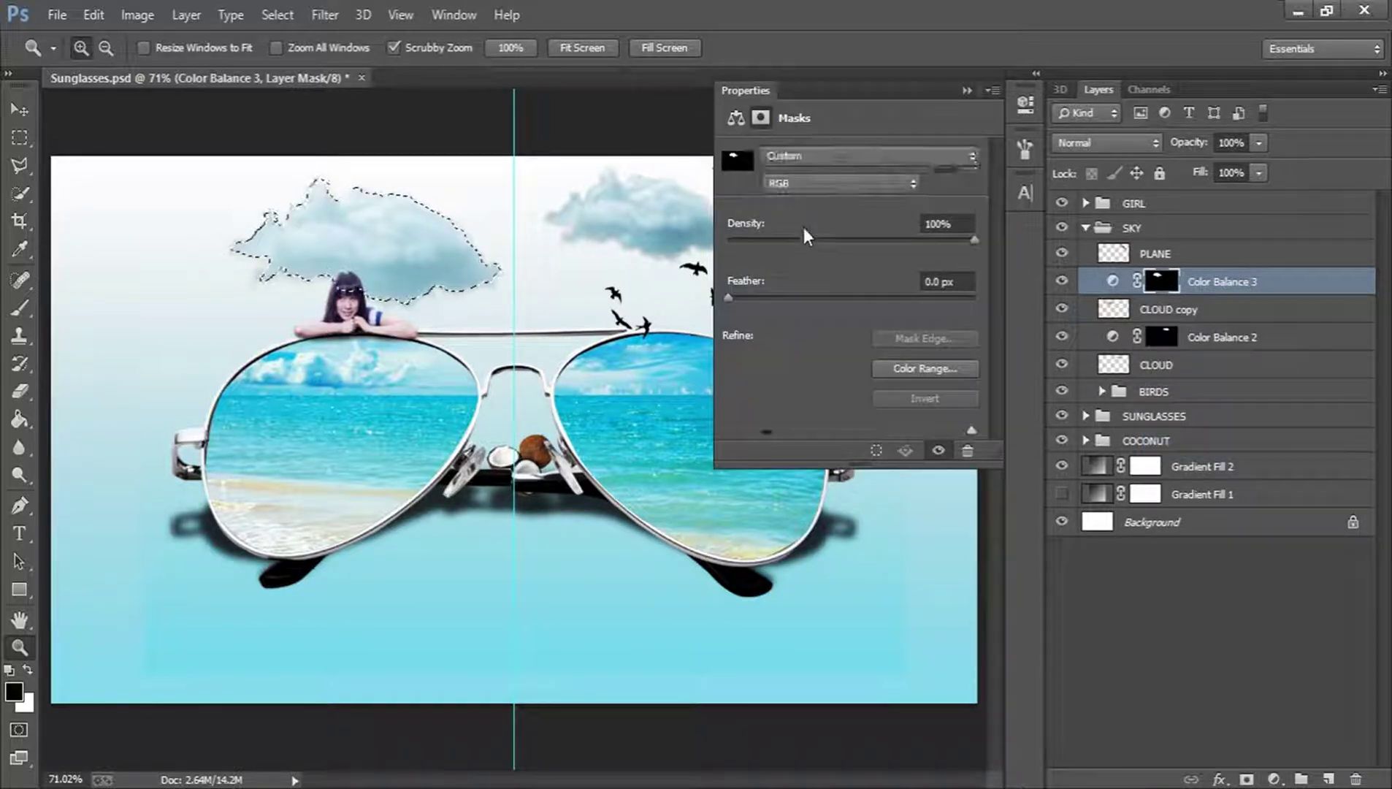
pyautogui.moveTo(820, 362); pyautogui.dragTo(839, 367)
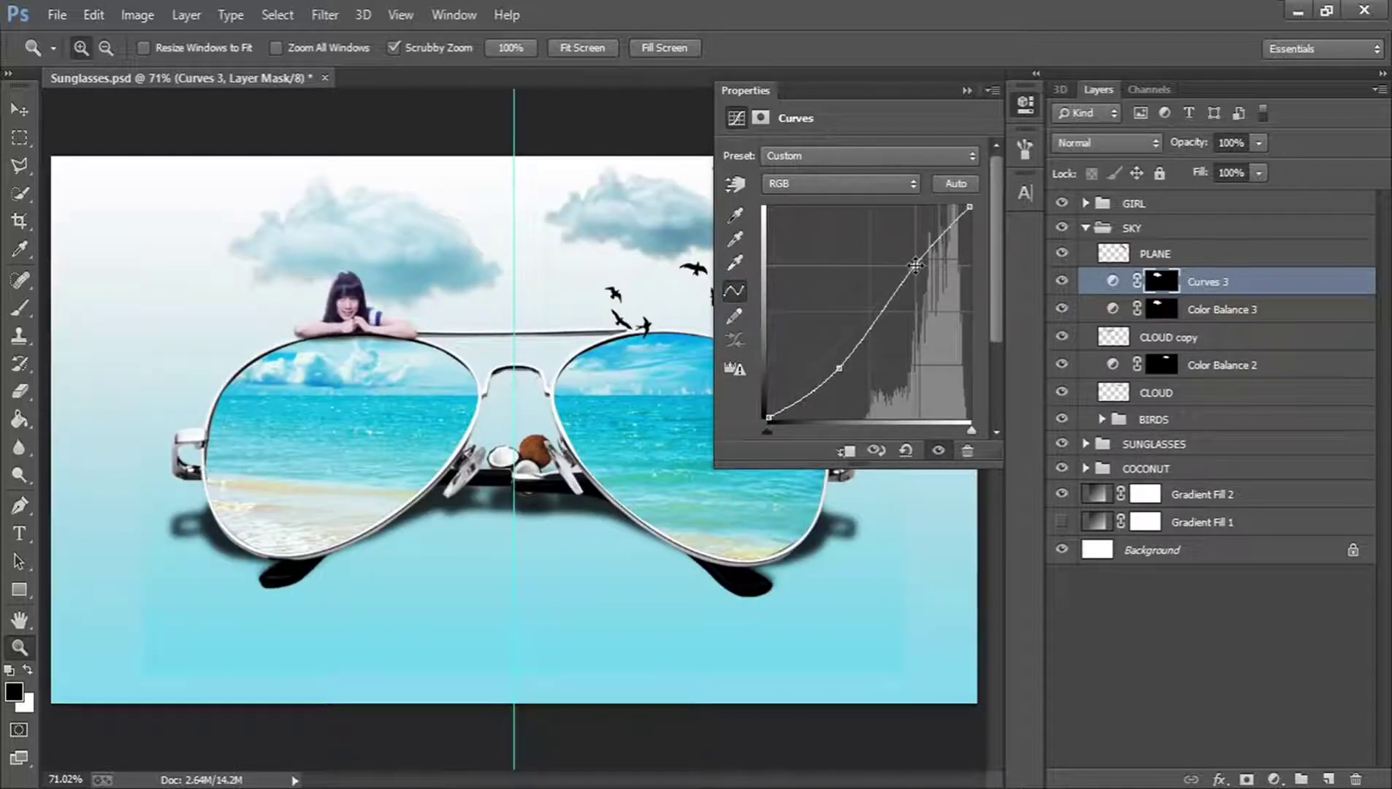
pyautogui.moveTo(915, 265); pyautogui.dragTo(919, 264)
pyautogui.moveTo(846, 367); pyautogui.dragTo(856, 366)
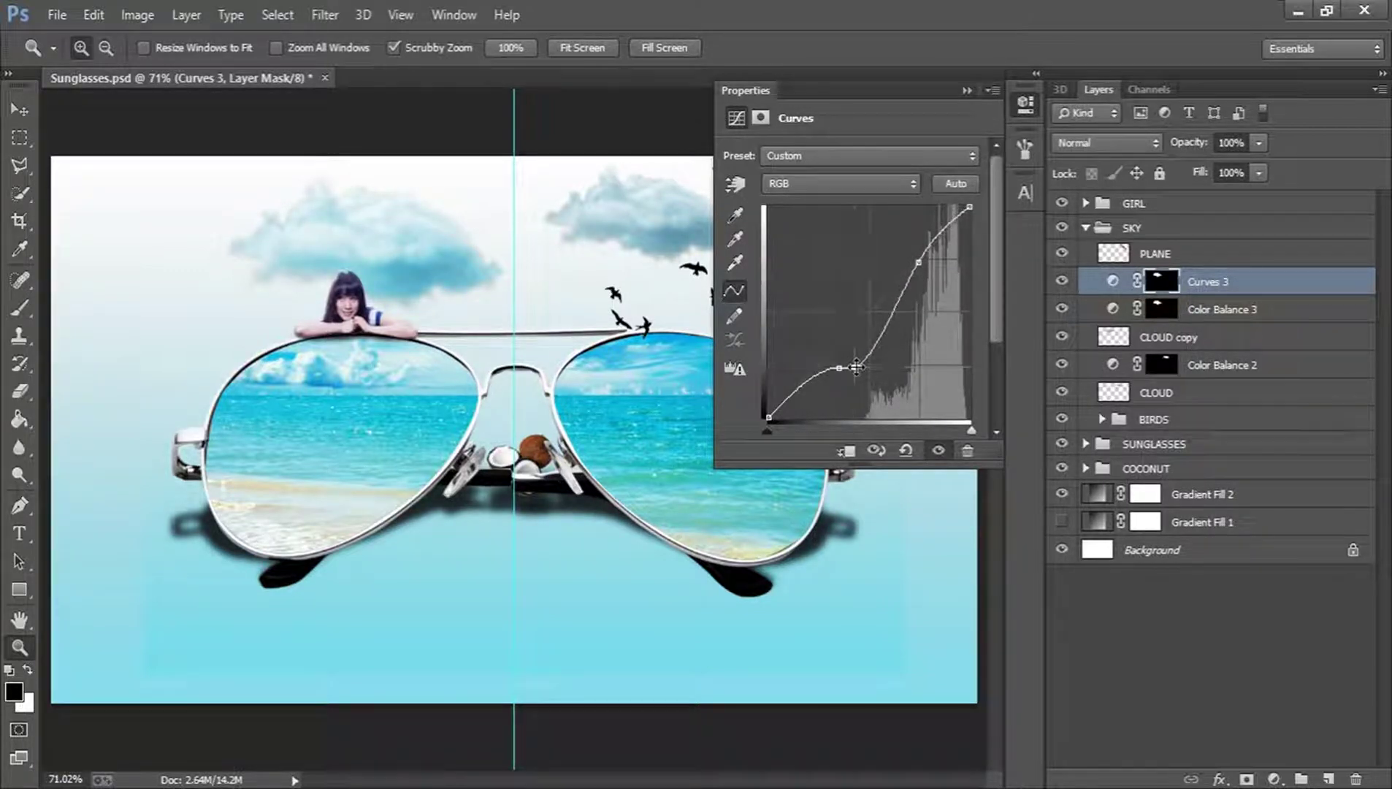
pyautogui.click(1025, 107)
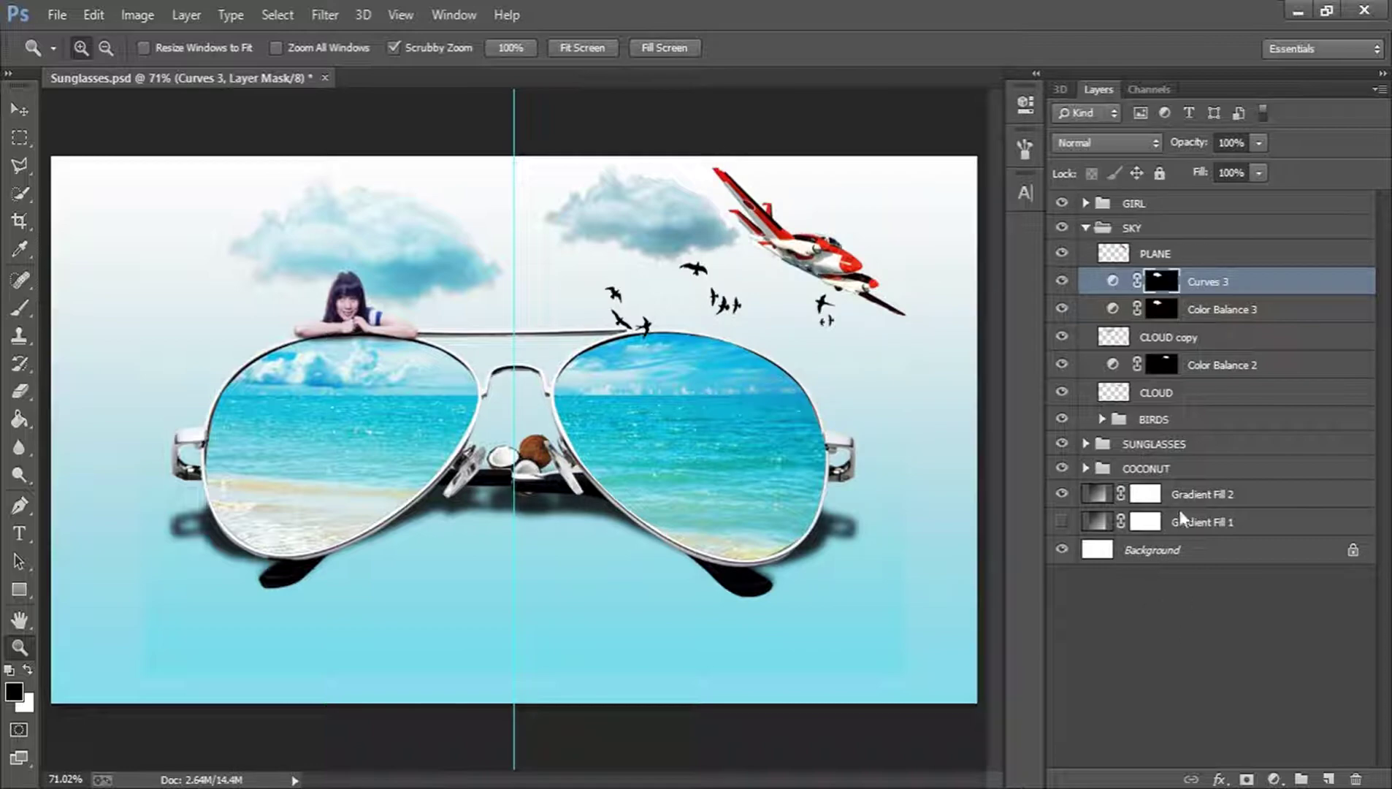
# Add a Curves adjustment above Color Balance 2, masked to the CLOUD layer, lowering the darker tones and midtones and slightly raising the highlights
pyautogui.click(1182, 338)
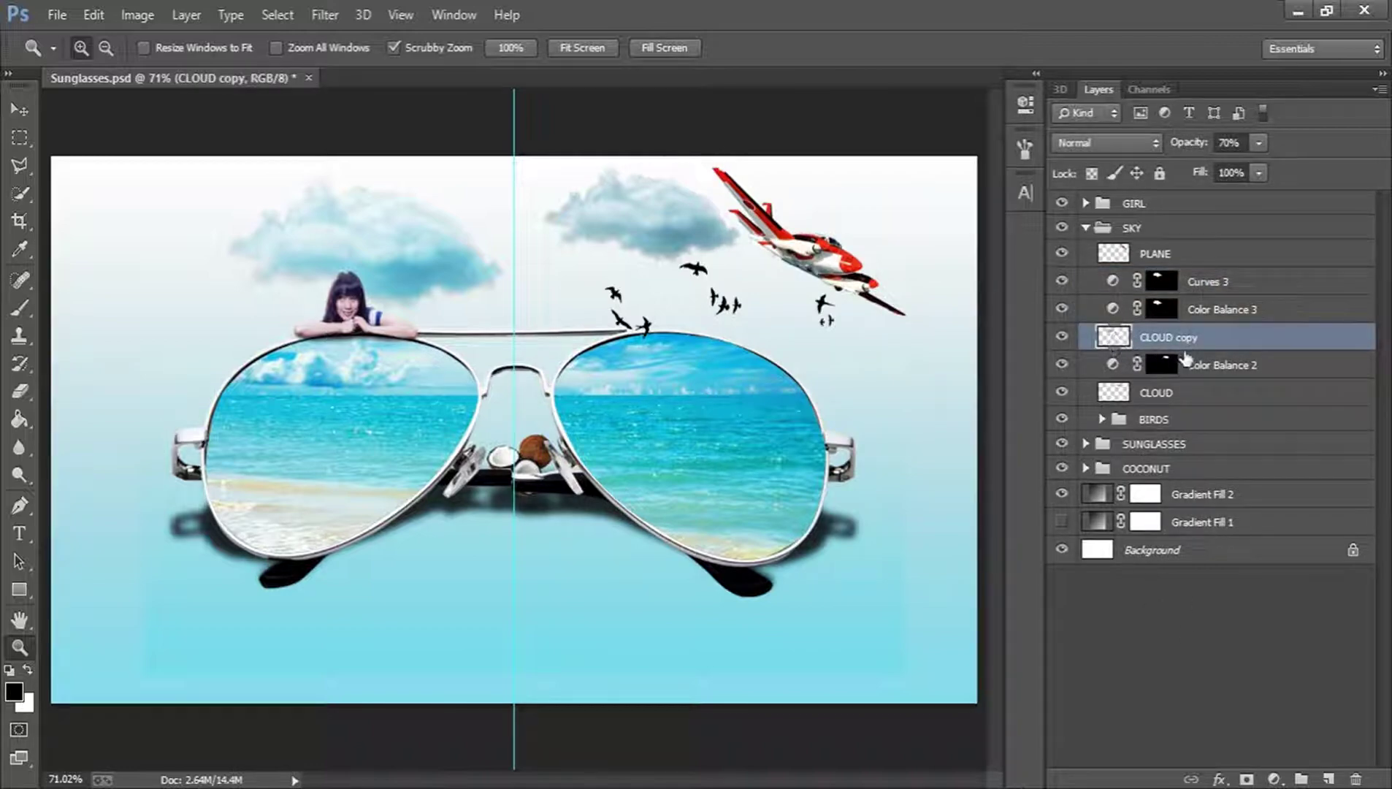
pyautogui.click(1187, 370)
pyautogui.keyDown('ctrl'); pyautogui.click(1116, 393); pyautogui.keyUp('ctrl')
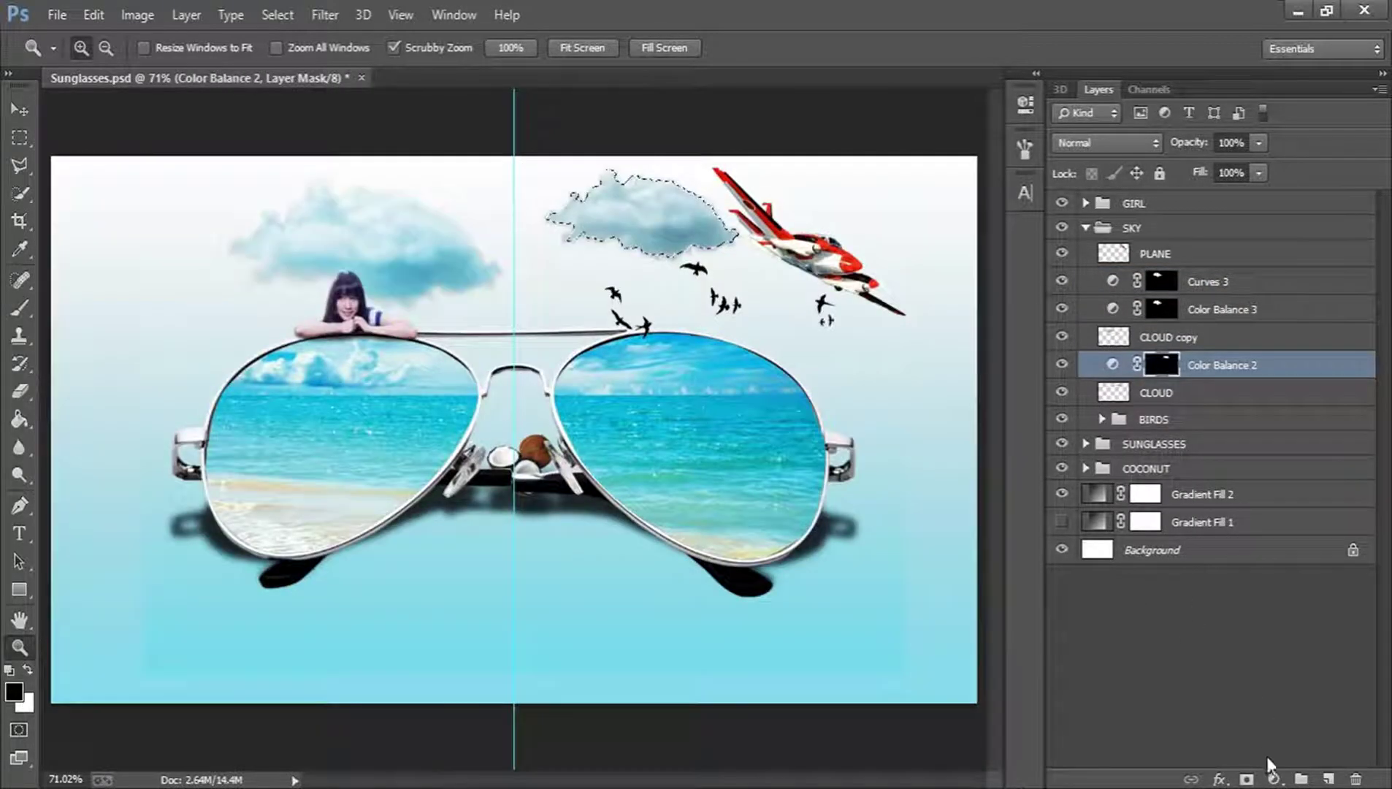
pyautogui.click(1273, 778)
pyautogui.click(1221, 436)
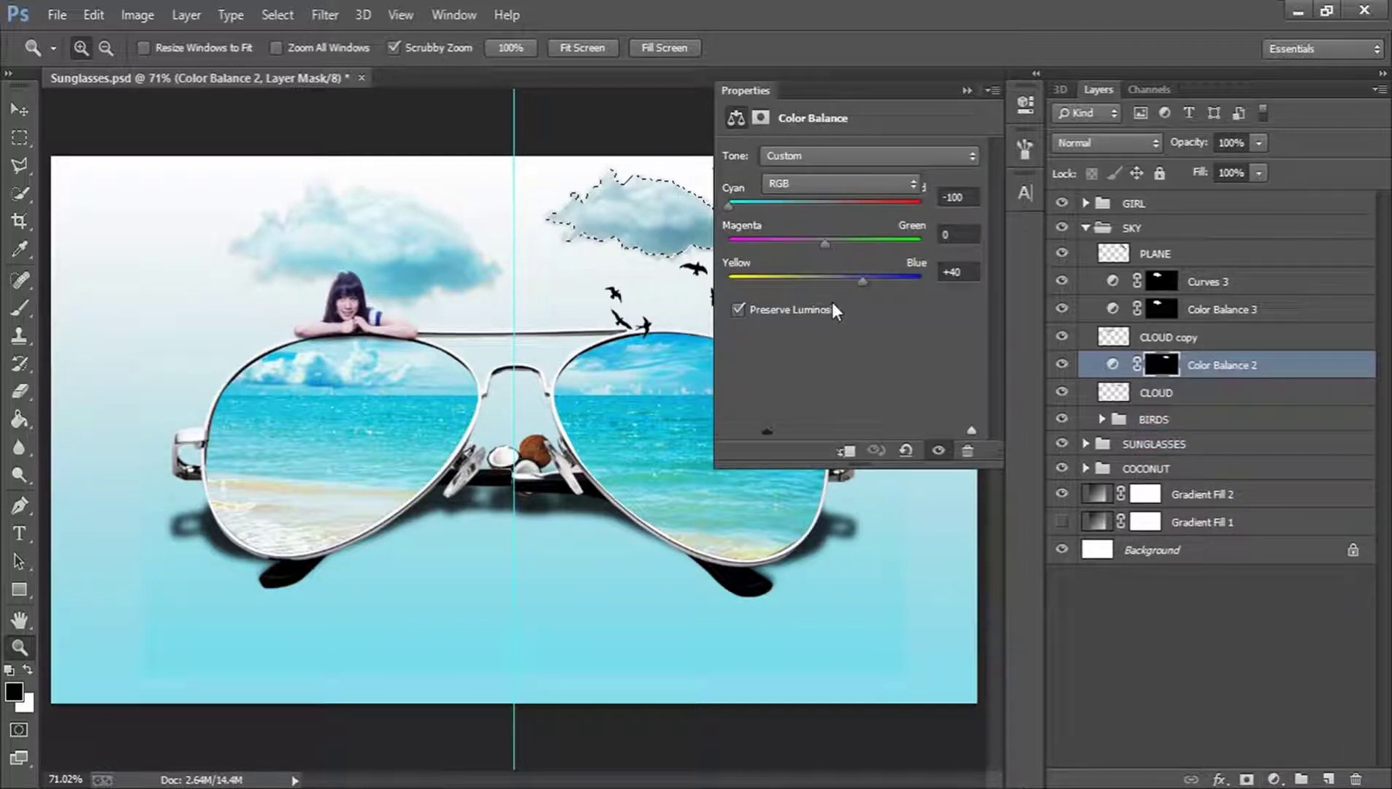
pyautogui.moveTo(835, 347); pyautogui.dragTo(836, 366)
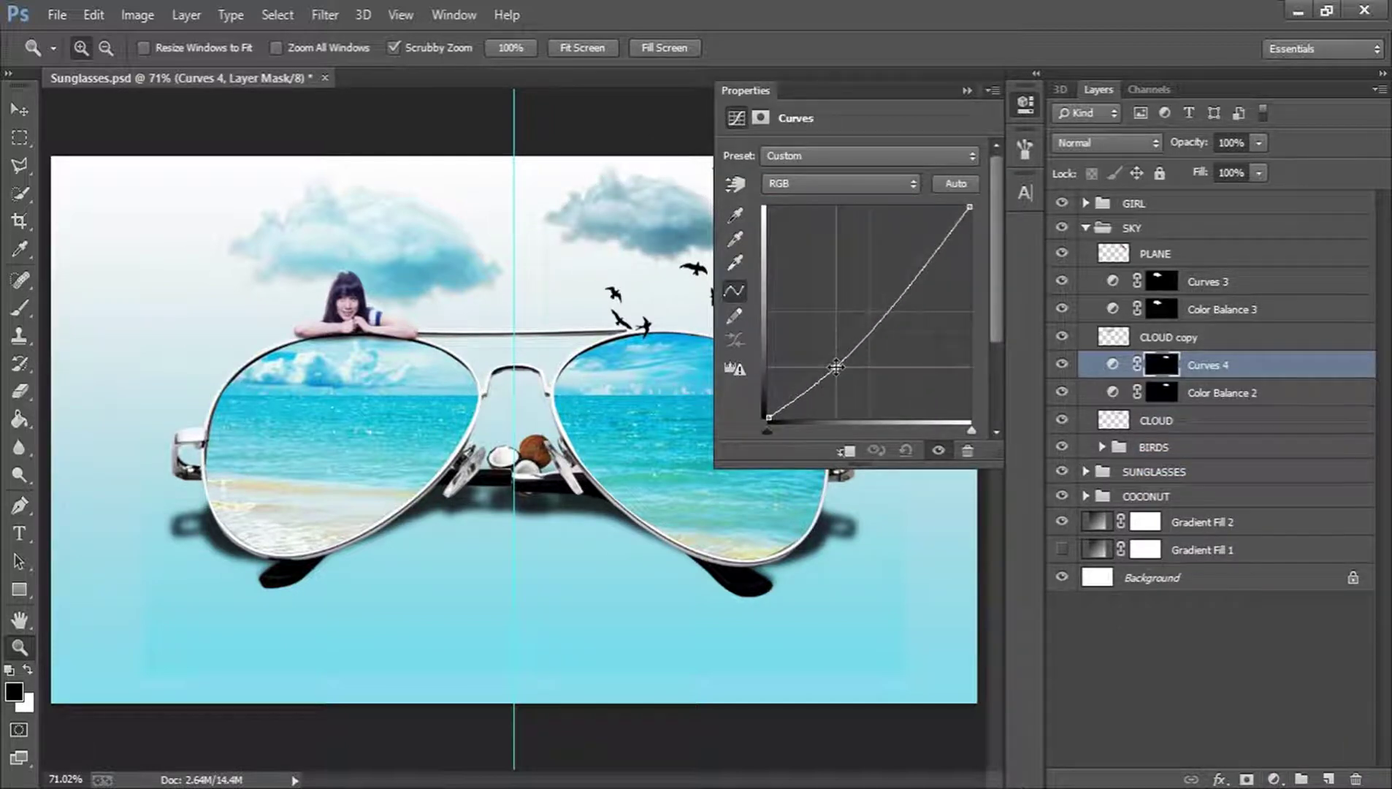
pyautogui.moveTo(913, 274); pyautogui.dragTo(915, 263)
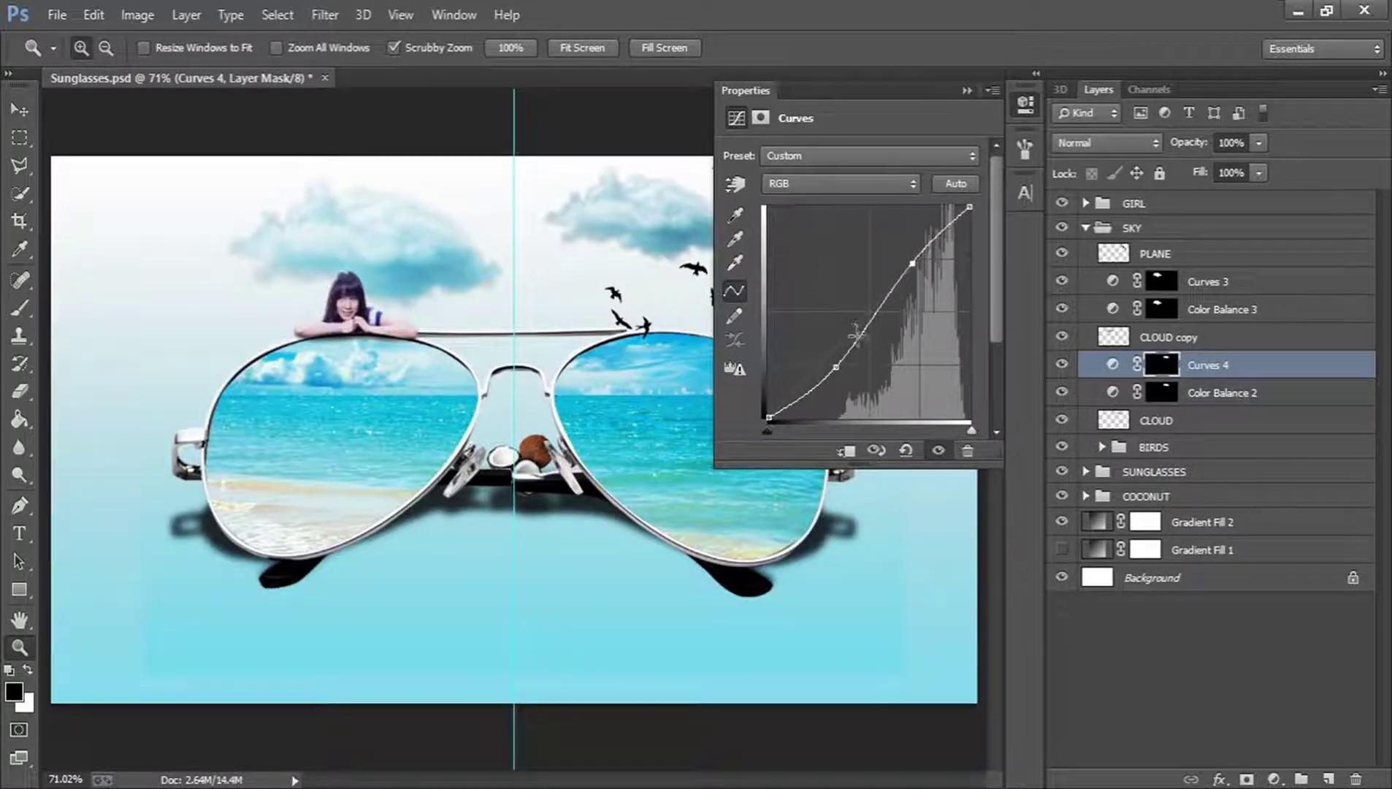
pyautogui.moveTo(857, 333); pyautogui.dragTo(871, 340)
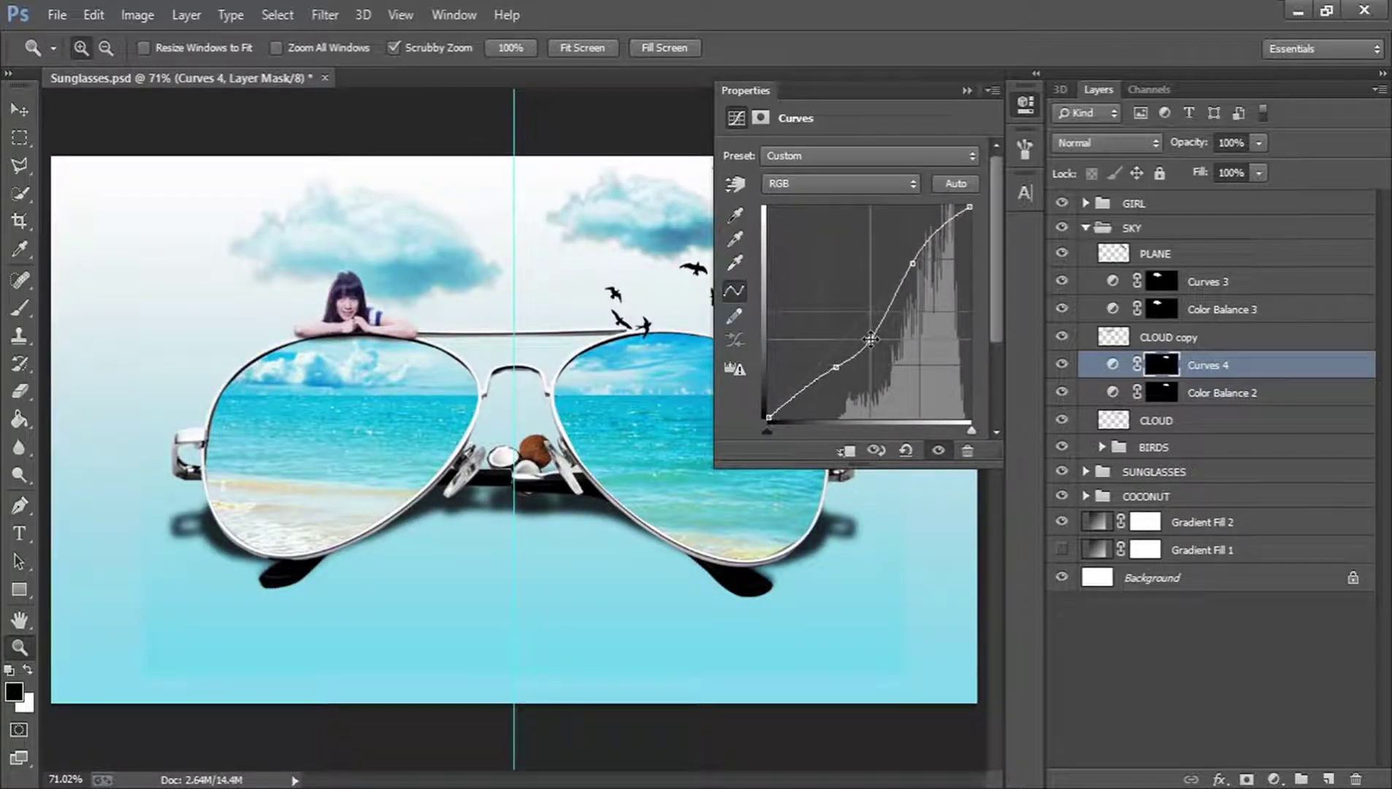
pyautogui.click(1034, 102)
# Collapse the SKY group, deselect all layers and save the document
pyautogui.click(1086, 227)
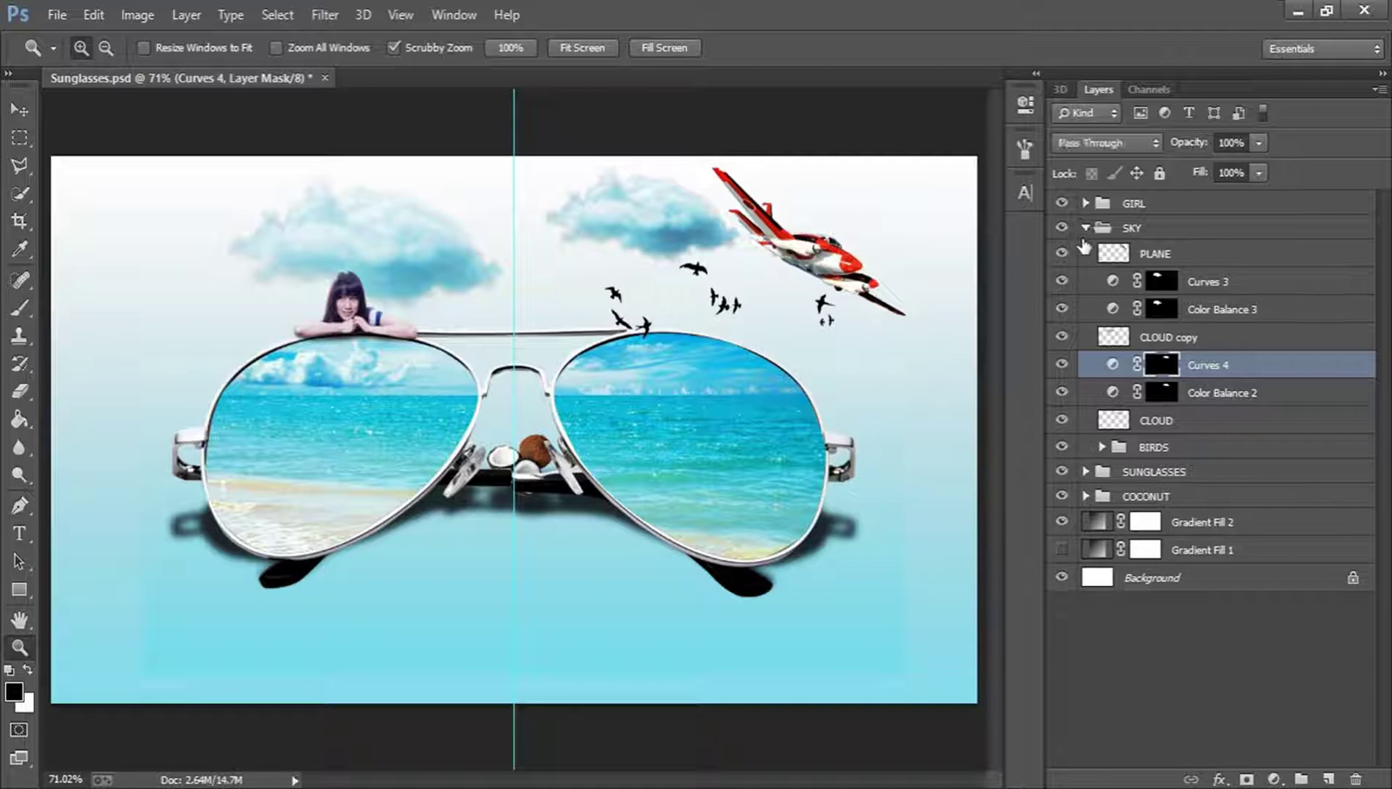
pyautogui.click(1164, 467)
pyautogui.hotkey('ctrl', 's')
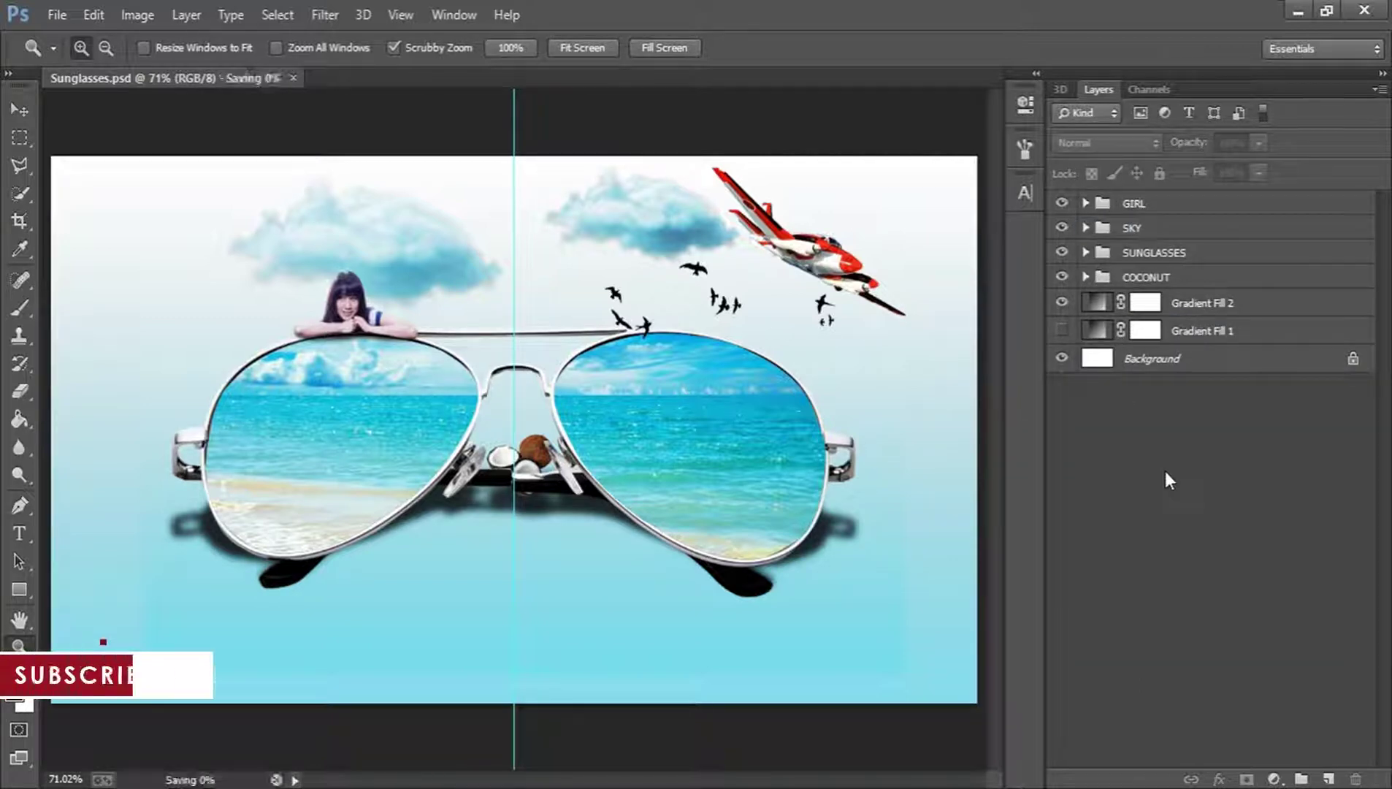
# Expand the GIRL group and add a Curves adjustment masked to the outline of the GIRL layer
pyautogui.click(1085, 203)
pyautogui.click(1156, 230)
pyautogui.click(1150, 256)
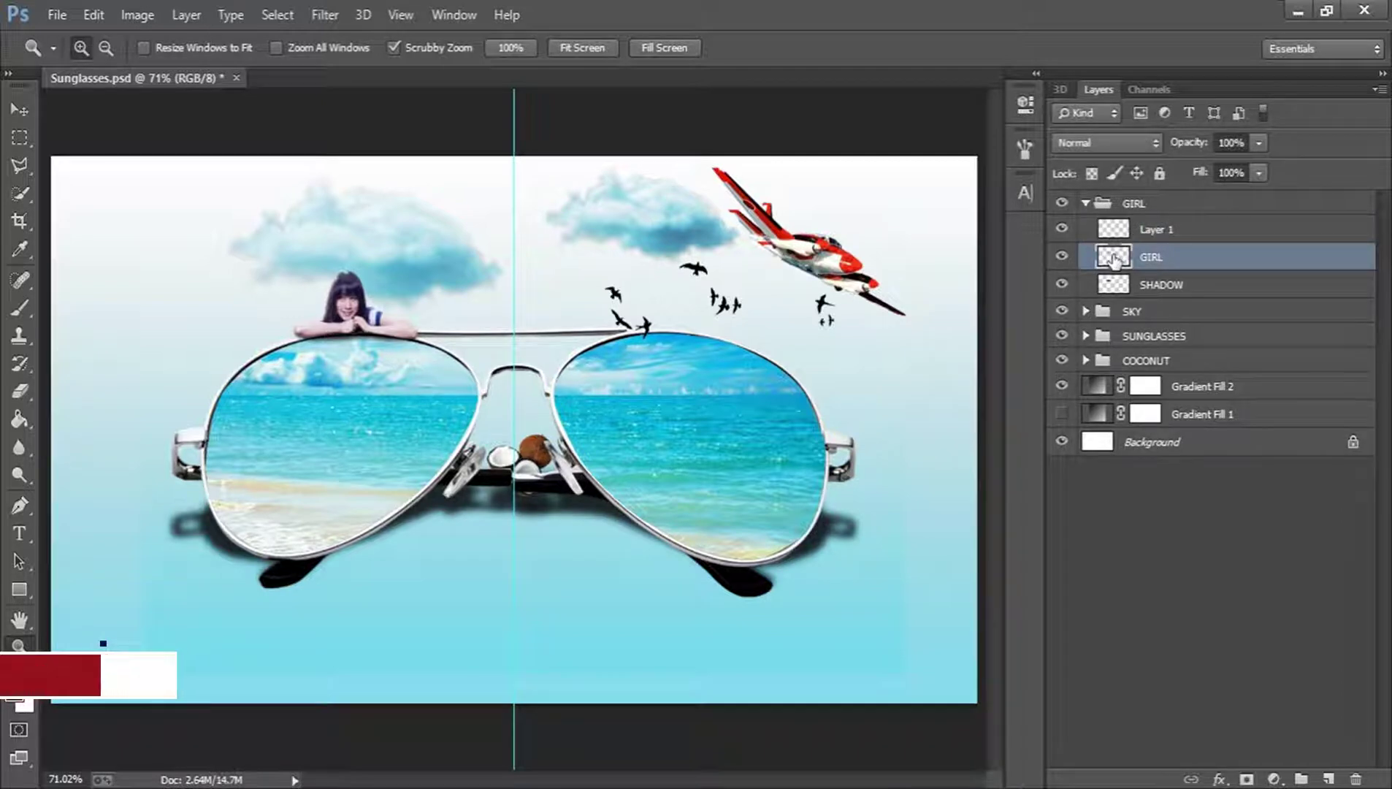
pyautogui.keyDown('ctrl'); pyautogui.click(1113, 257); pyautogui.keyUp('ctrl')
pyautogui.click(1273, 779)
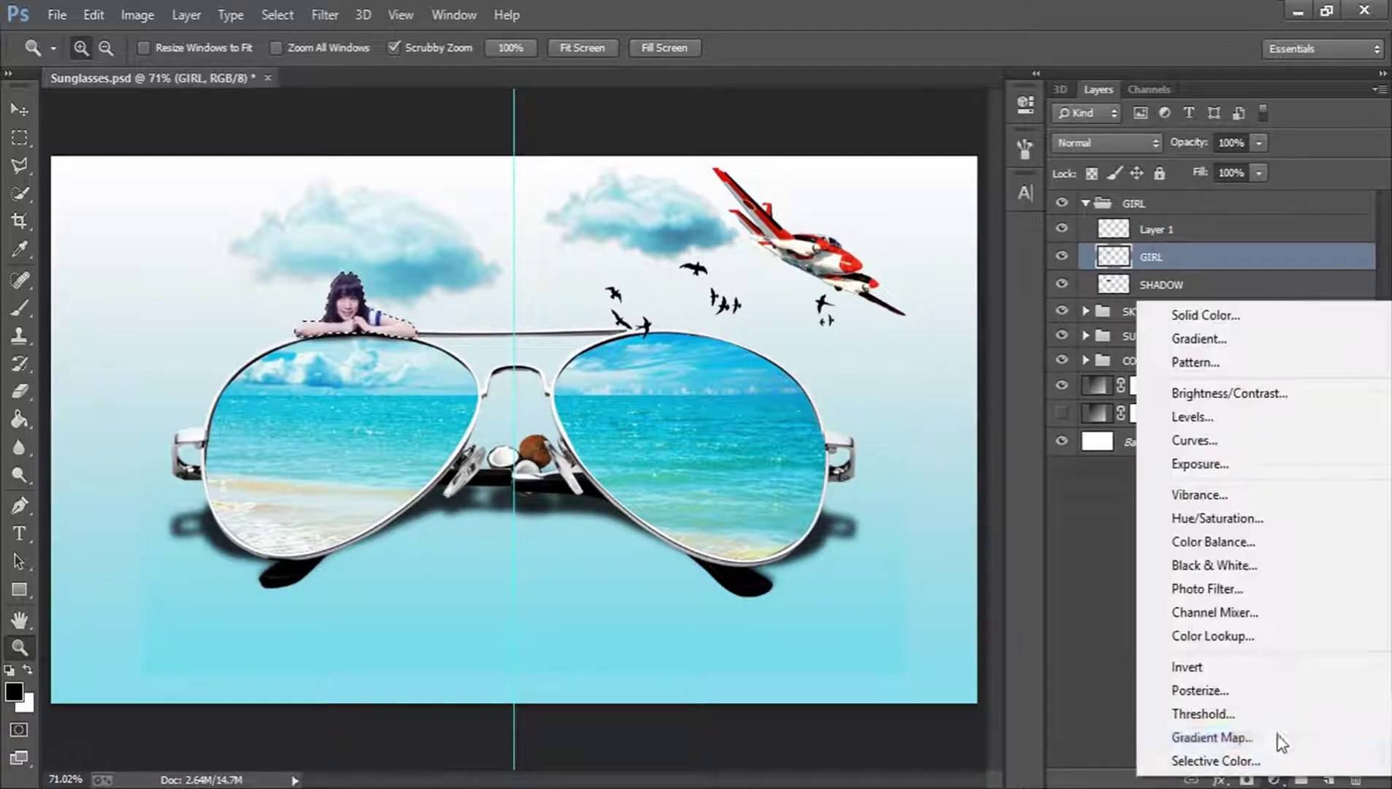
pyautogui.click(1209, 441)
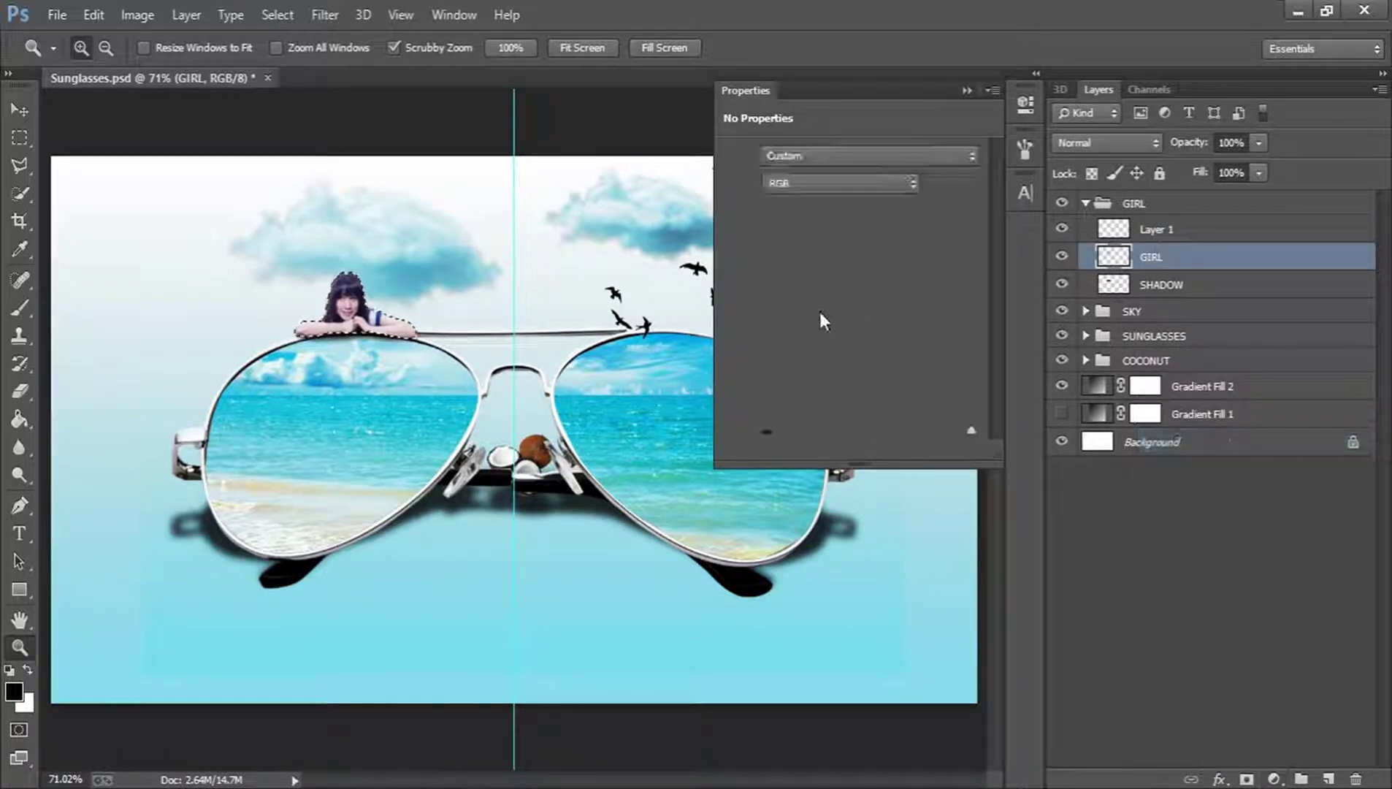
# Pull the shadows slightly down on the girl's curve and anchor the highlights with a second point
pyautogui.moveTo(825, 356); pyautogui.dragTo(842, 360)
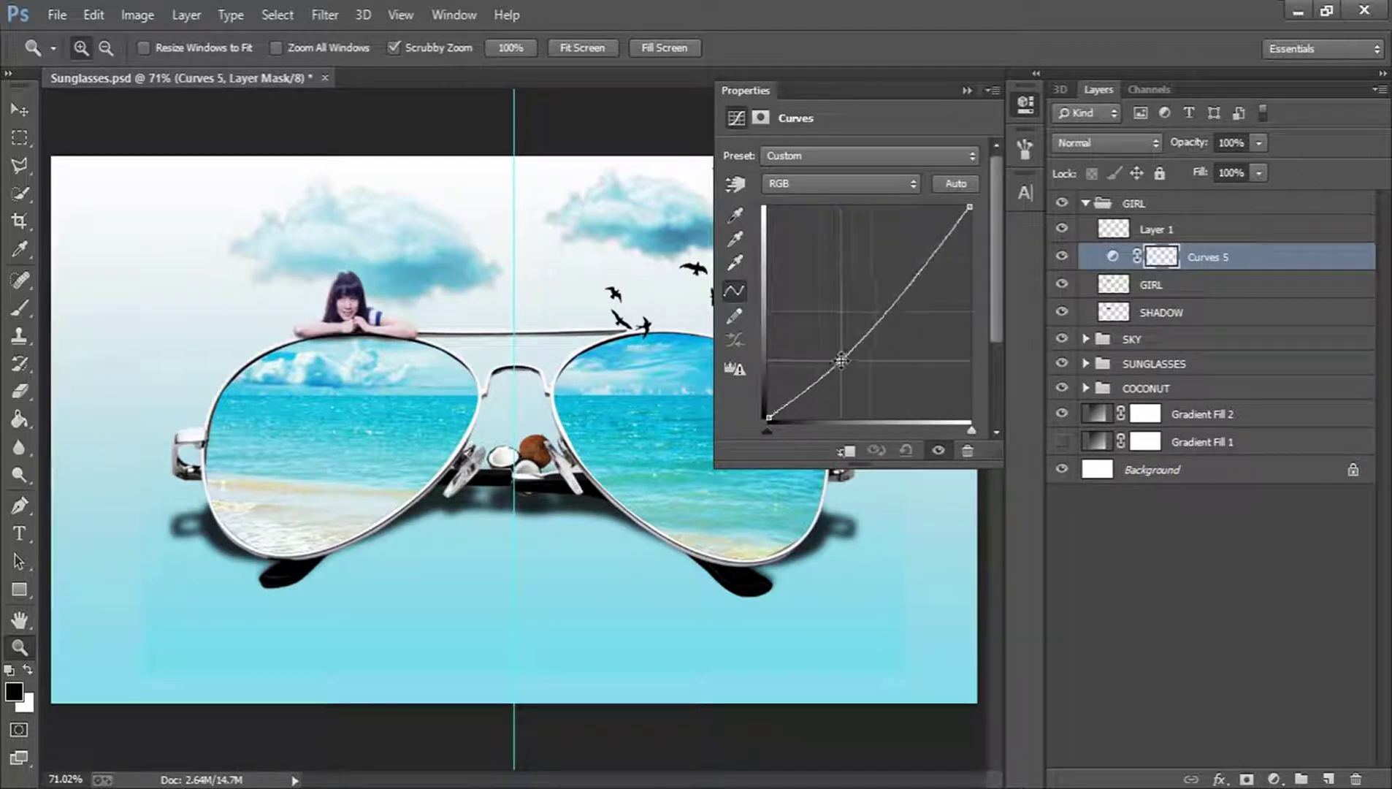
pyautogui.moveTo(925, 281); pyautogui.dragTo(916, 269)
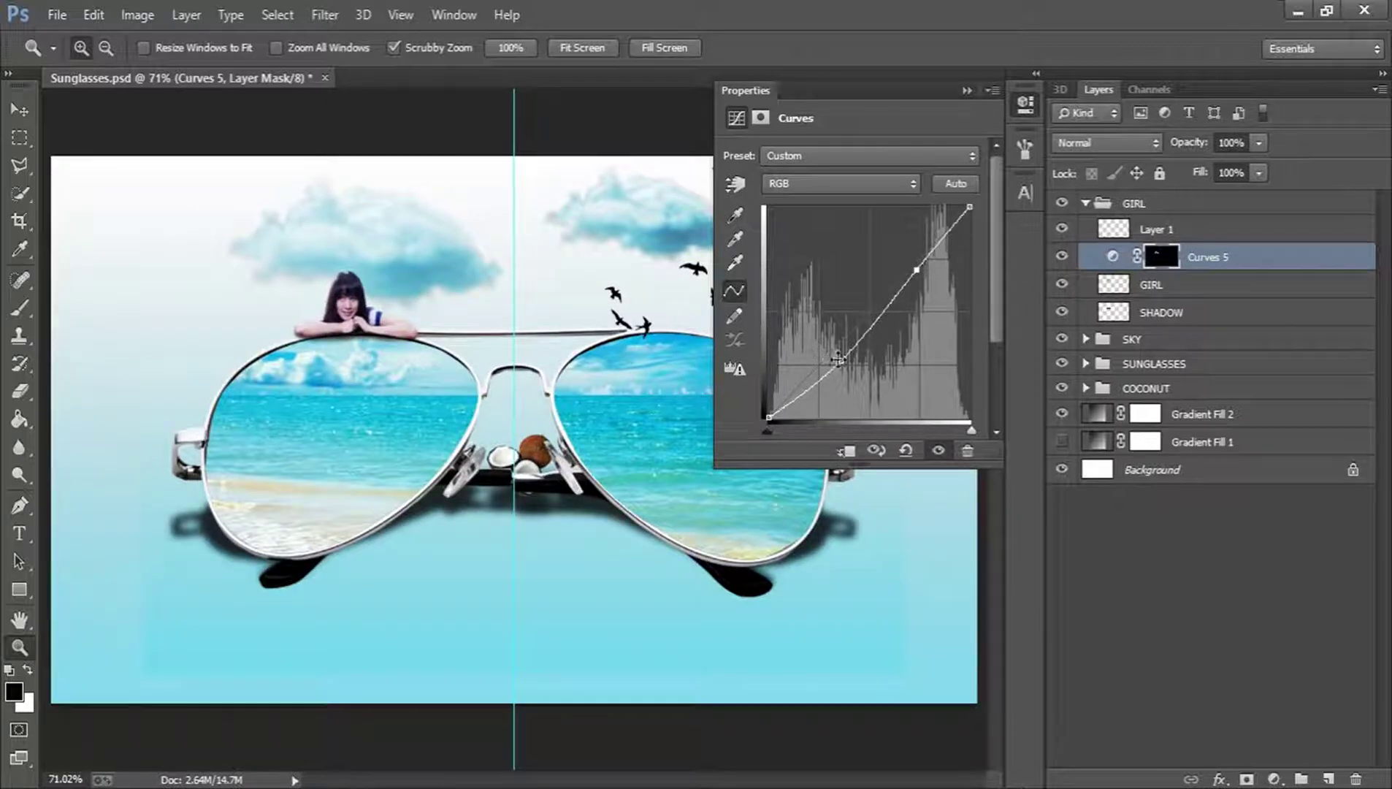
pyautogui.moveTo(841, 360); pyautogui.dragTo(835, 357)
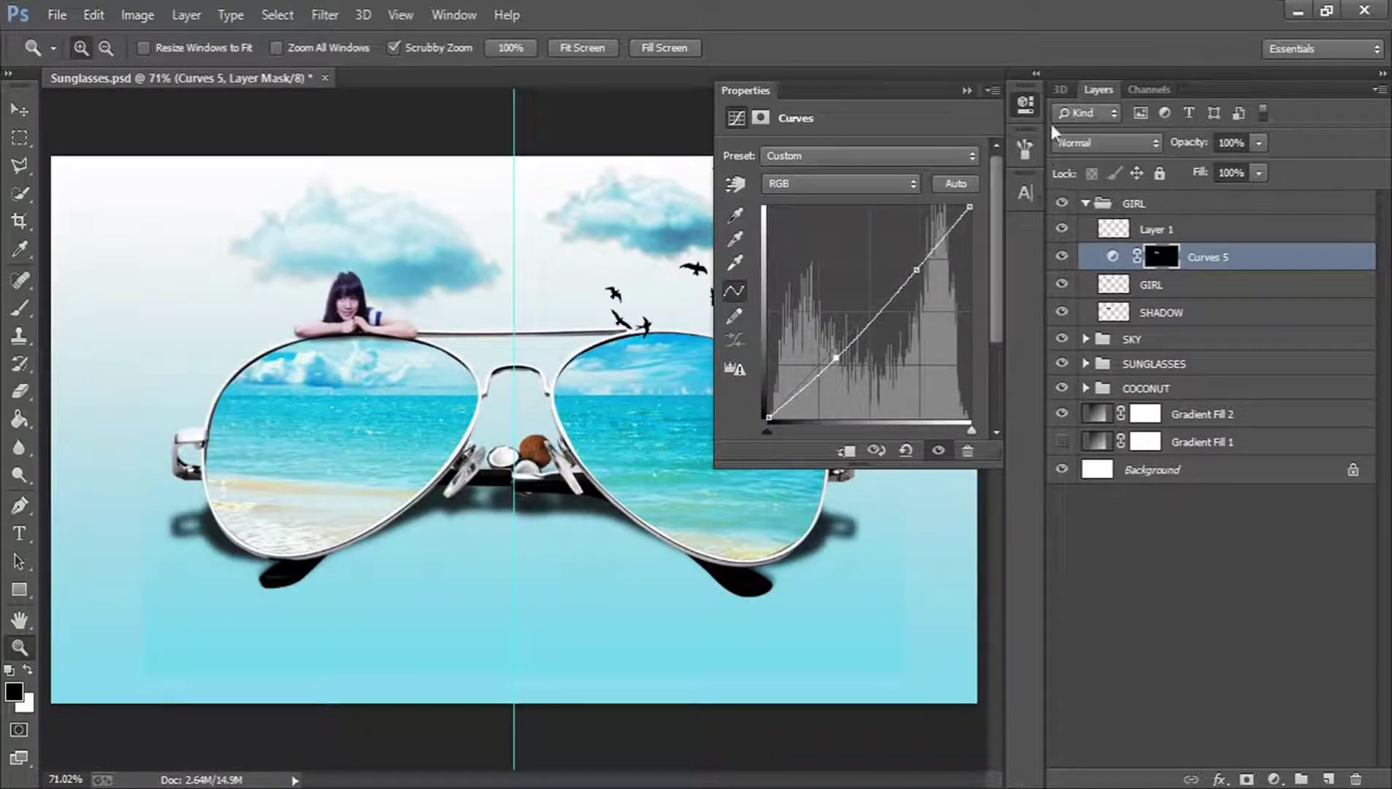
pyautogui.click(1027, 103)
# Add a Color Balance adjustment masked to the GIRL layer, shifting its midtones slightly toward cyan and toward blue
pyautogui.click(1161, 284)
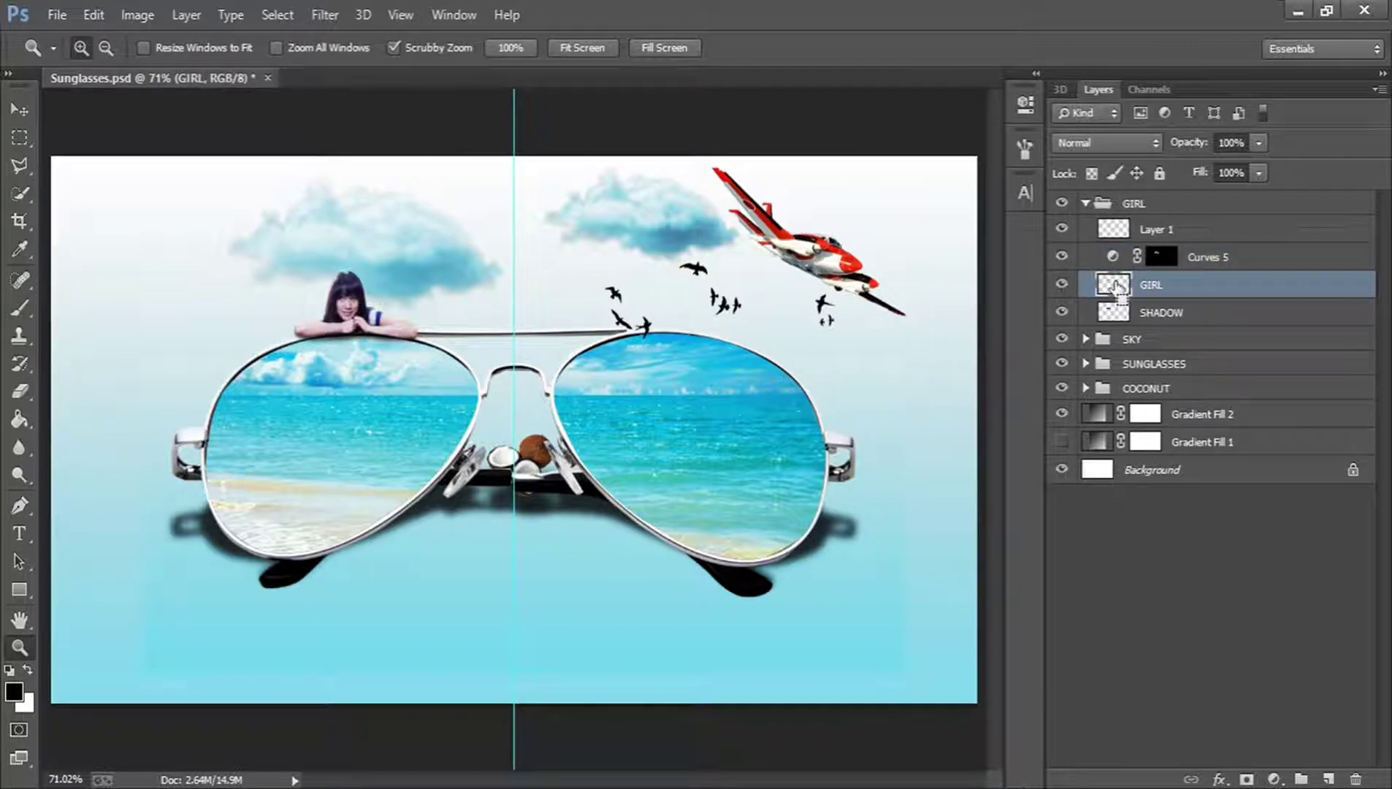
pyautogui.keyDown('ctrl'); pyautogui.click(1113, 284); pyautogui.keyUp('ctrl')
pyautogui.click(1269, 776)
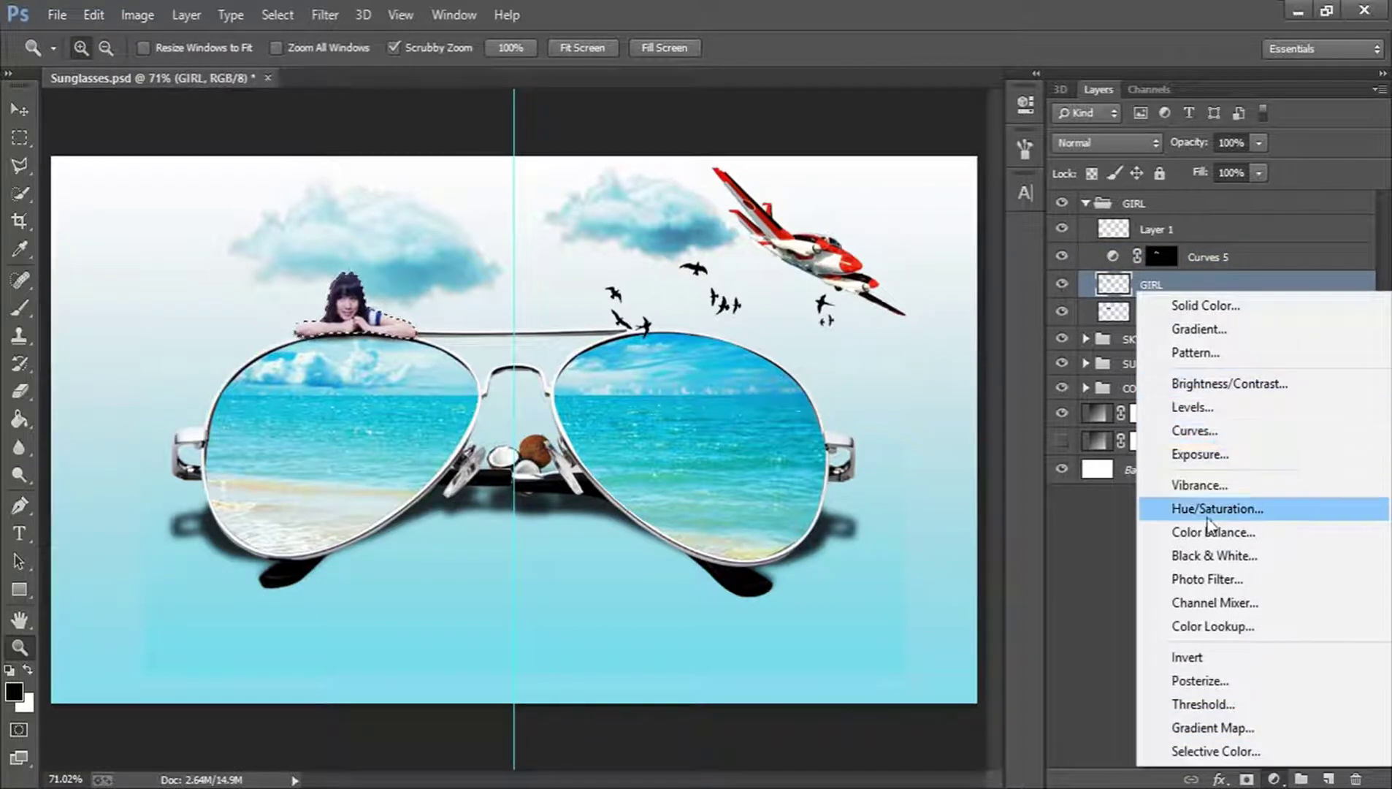
pyautogui.click(1210, 532)
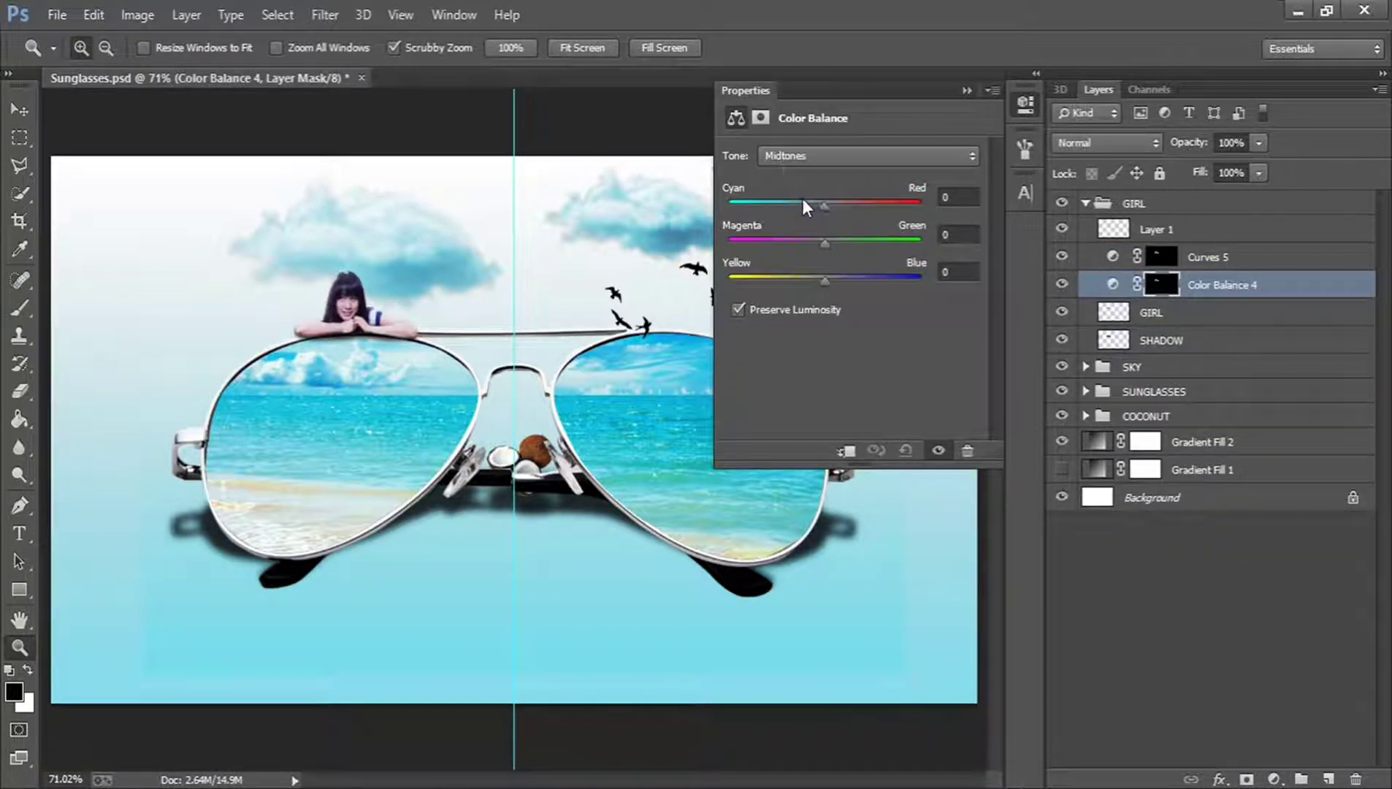
pyautogui.click(803, 201)
pyautogui.moveTo(802, 201); pyautogui.dragTo(799, 203)
pyautogui.click(842, 277)
pyautogui.click(820, 205)
pyautogui.click(1026, 103)
# Compare the girl with and without the Color Balance adjustment and set that adjustment layer's opacity to 50%
pyautogui.click(1065, 286)
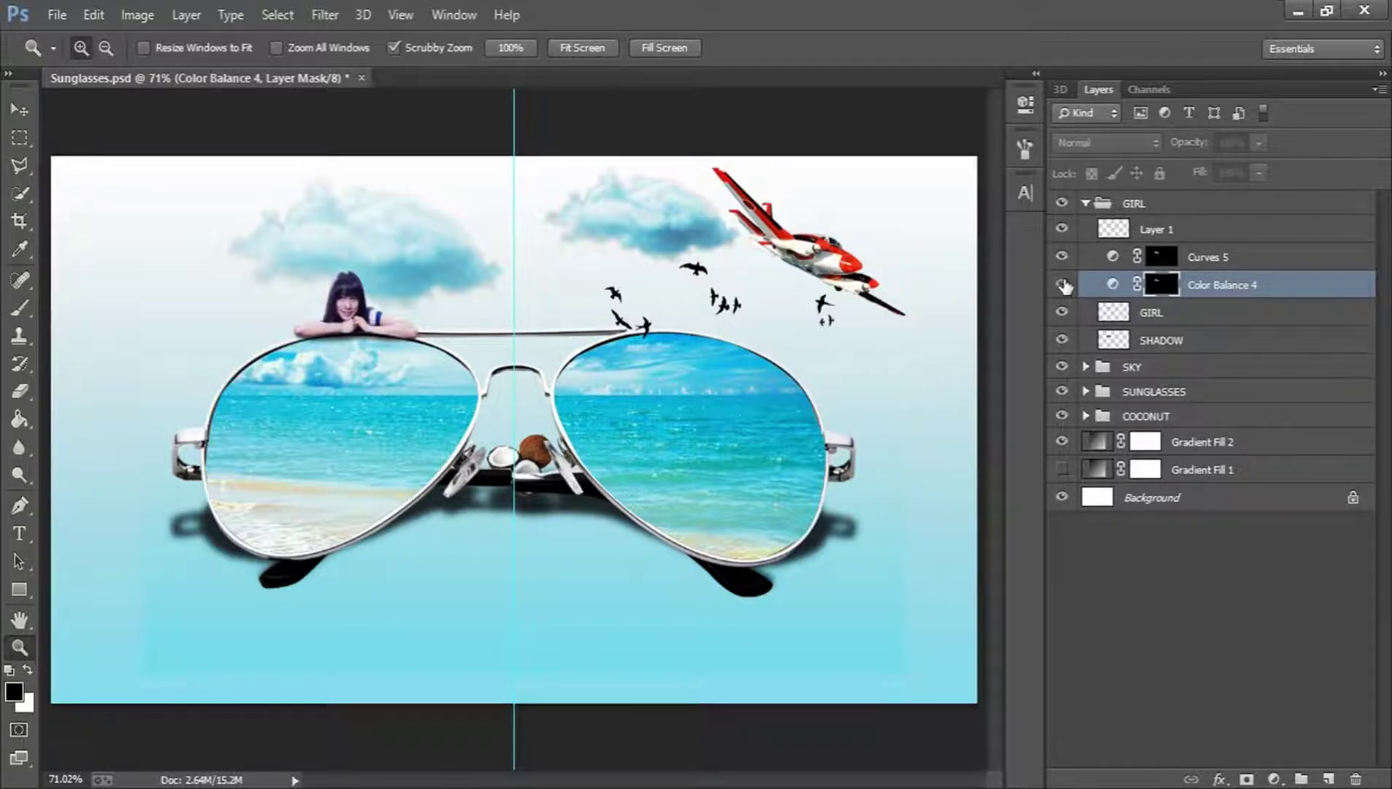
pyautogui.click(1063, 285)
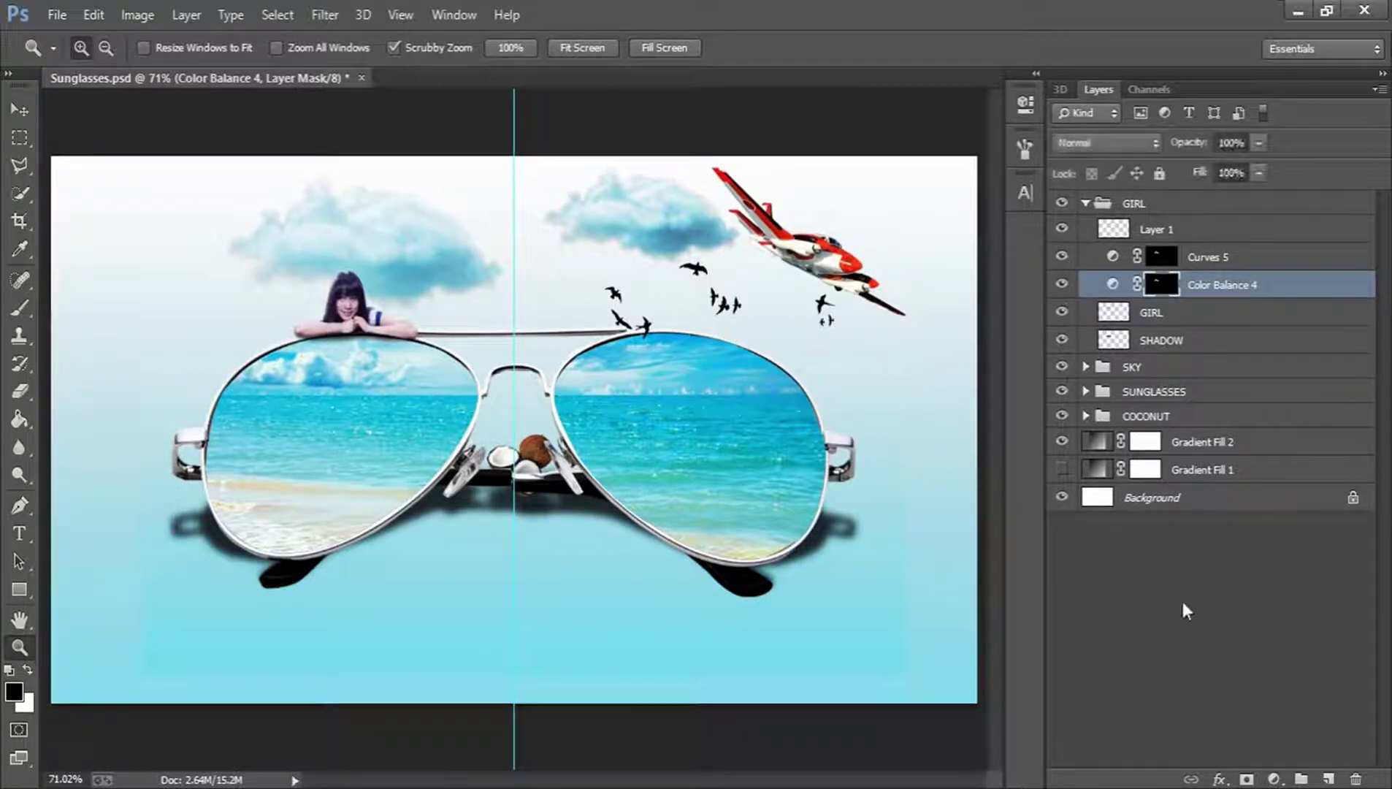
pyautogui.click(1231, 141)
pyautogui.write('50')
pyautogui.press('Return')
# Delete Layer 1 from the GIRL group, deselect all layers and save the document
pyautogui.click(1084, 203)
pyautogui.click(1084, 203)
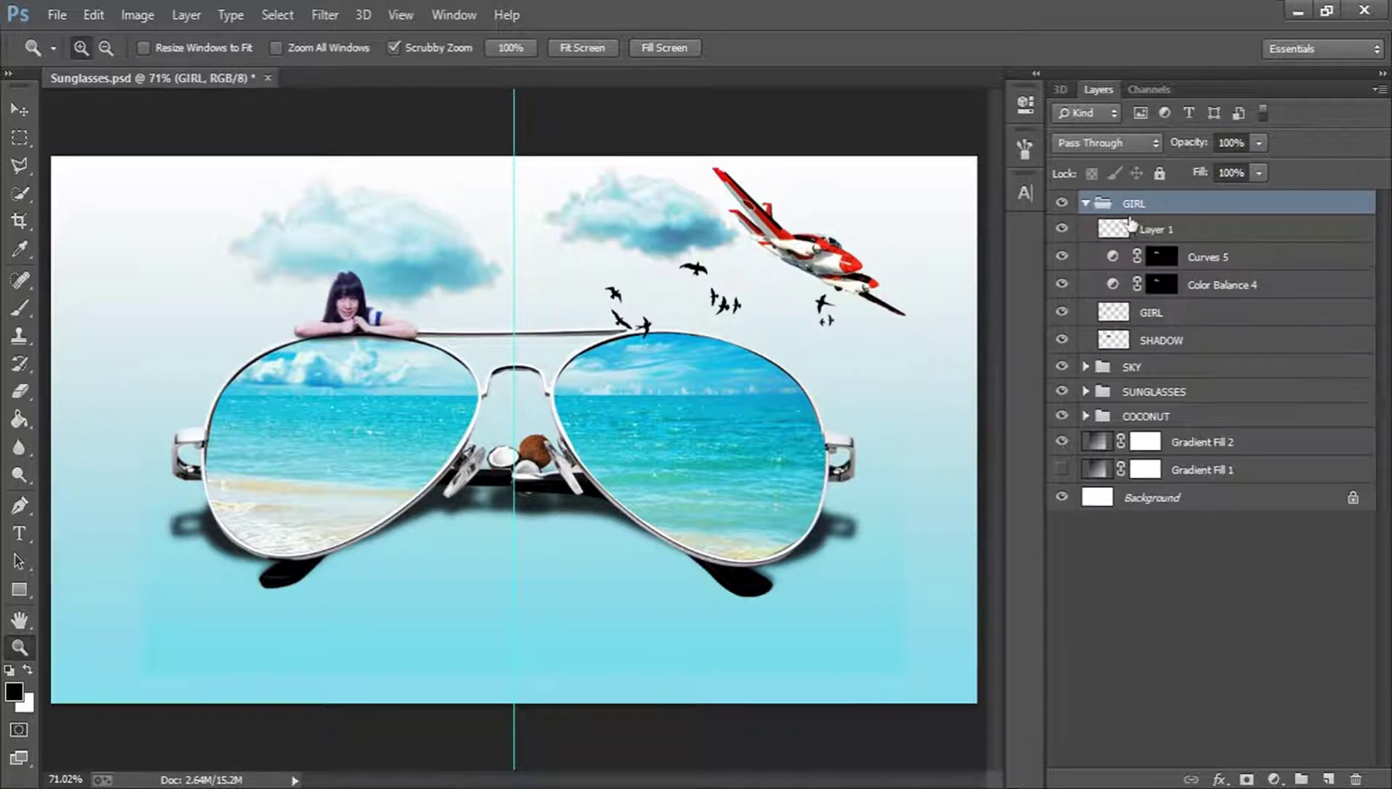
pyautogui.click(1073, 231)
pyautogui.click(1063, 230)
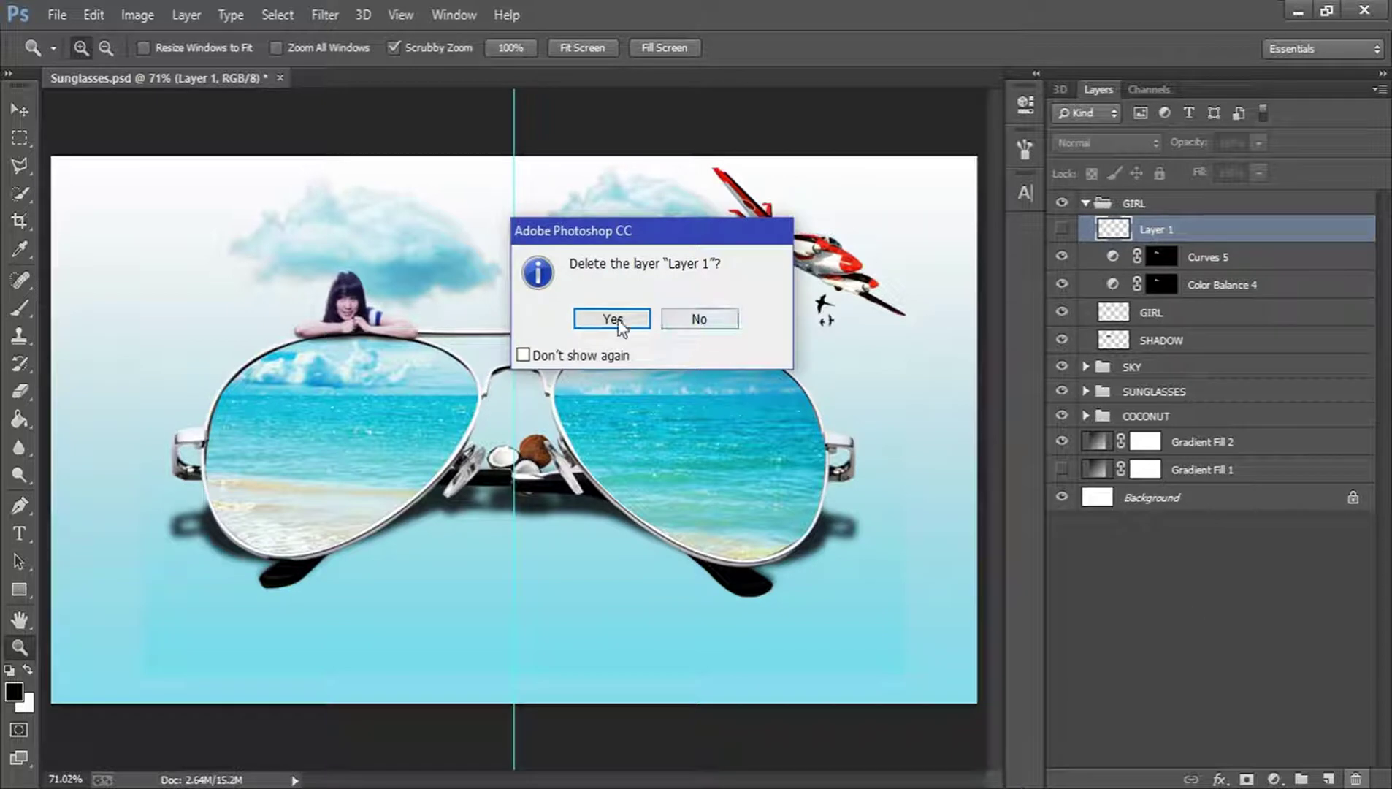
pyautogui.click(613, 320)
pyautogui.click(1229, 626)
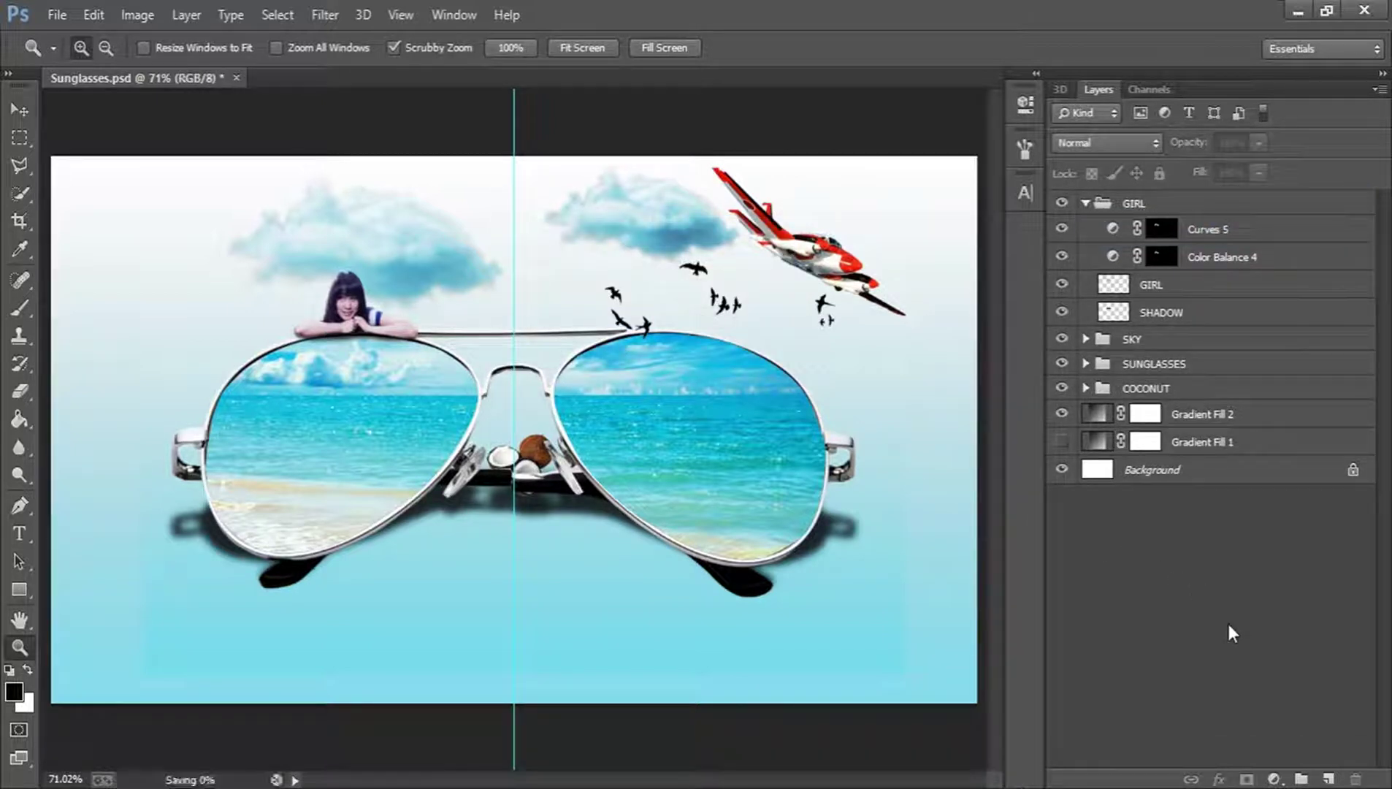
pyautogui.click(57, 15)
pyautogui.click(73, 58)
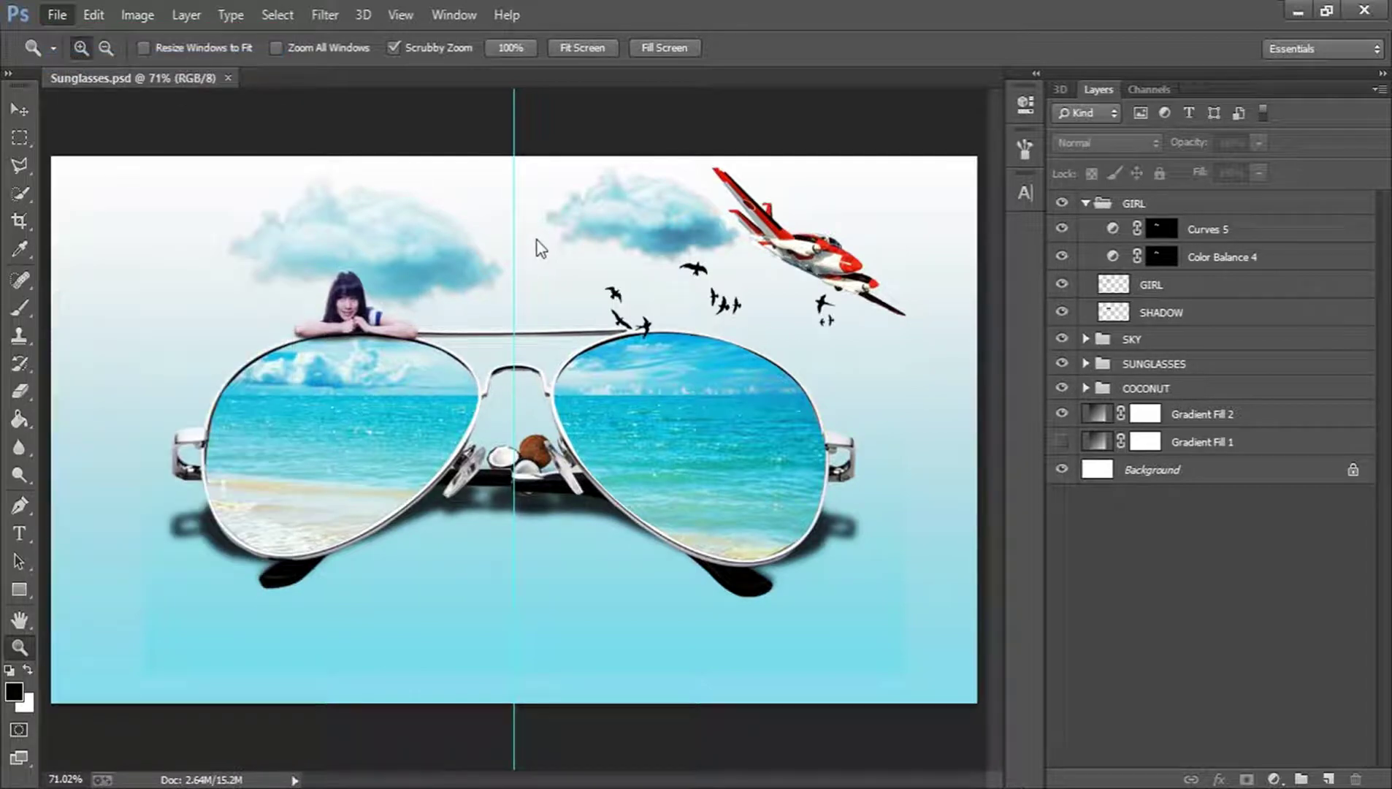
pyautogui.scroll(-5, 606, 295)
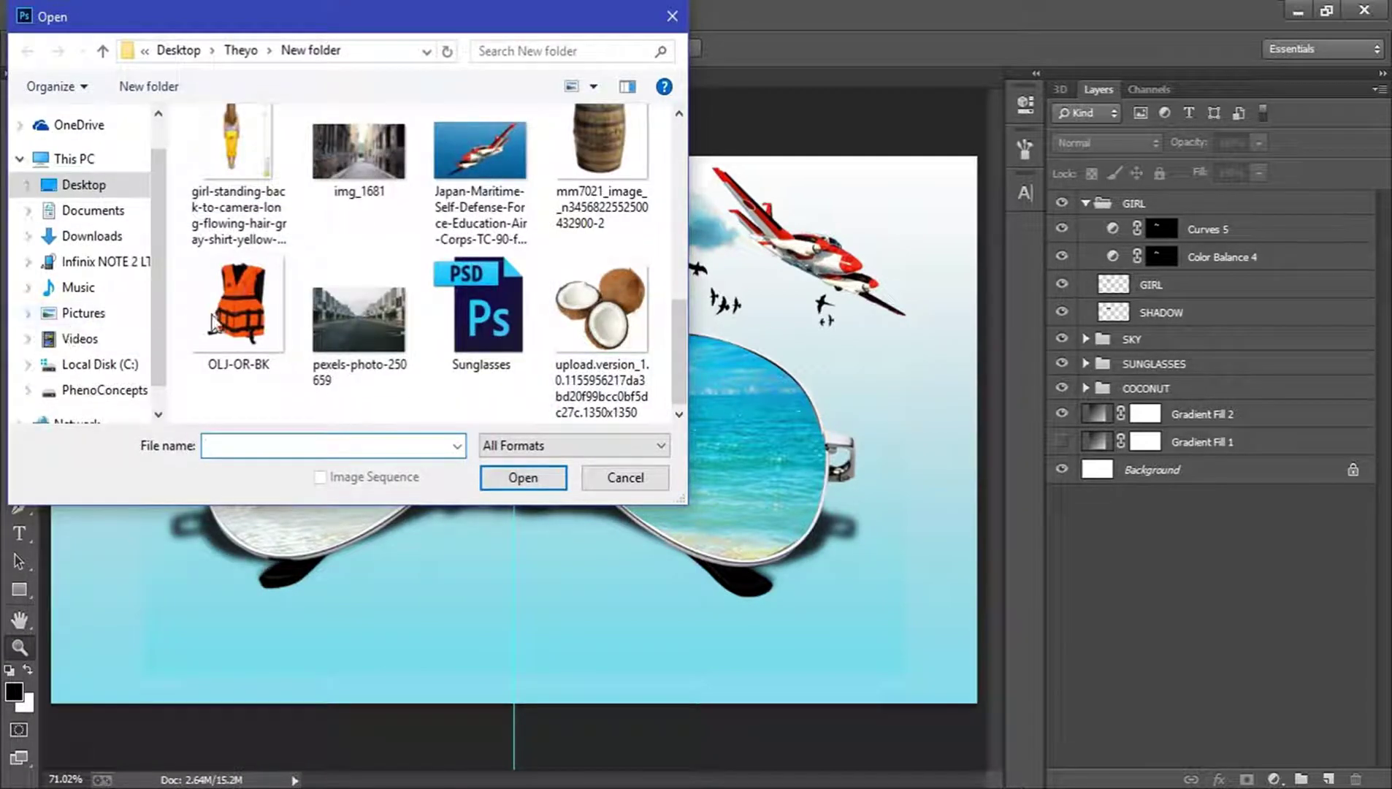
pyautogui.click(637, 483)
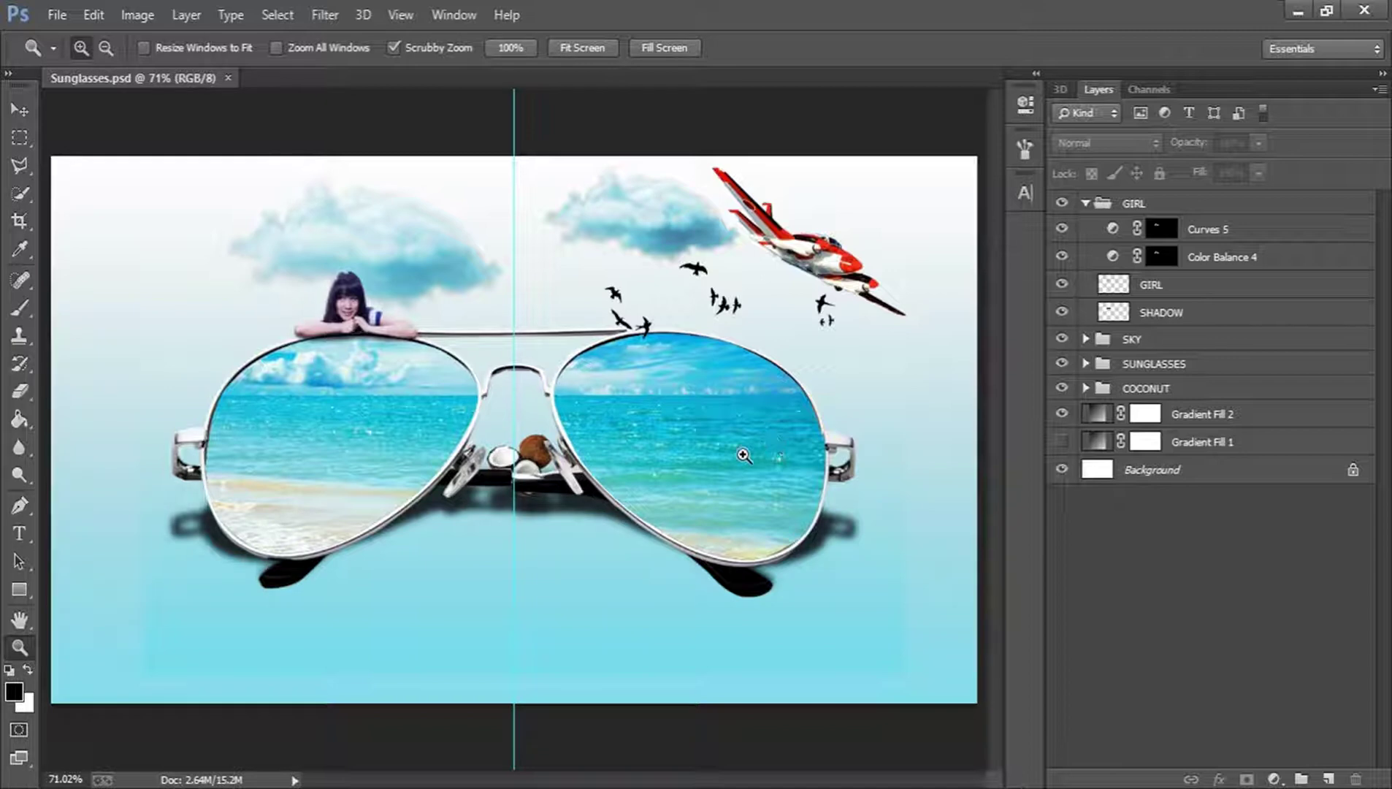
# Open the orange life jacket image OLJ-OR-BK
pyautogui.click(57, 14)
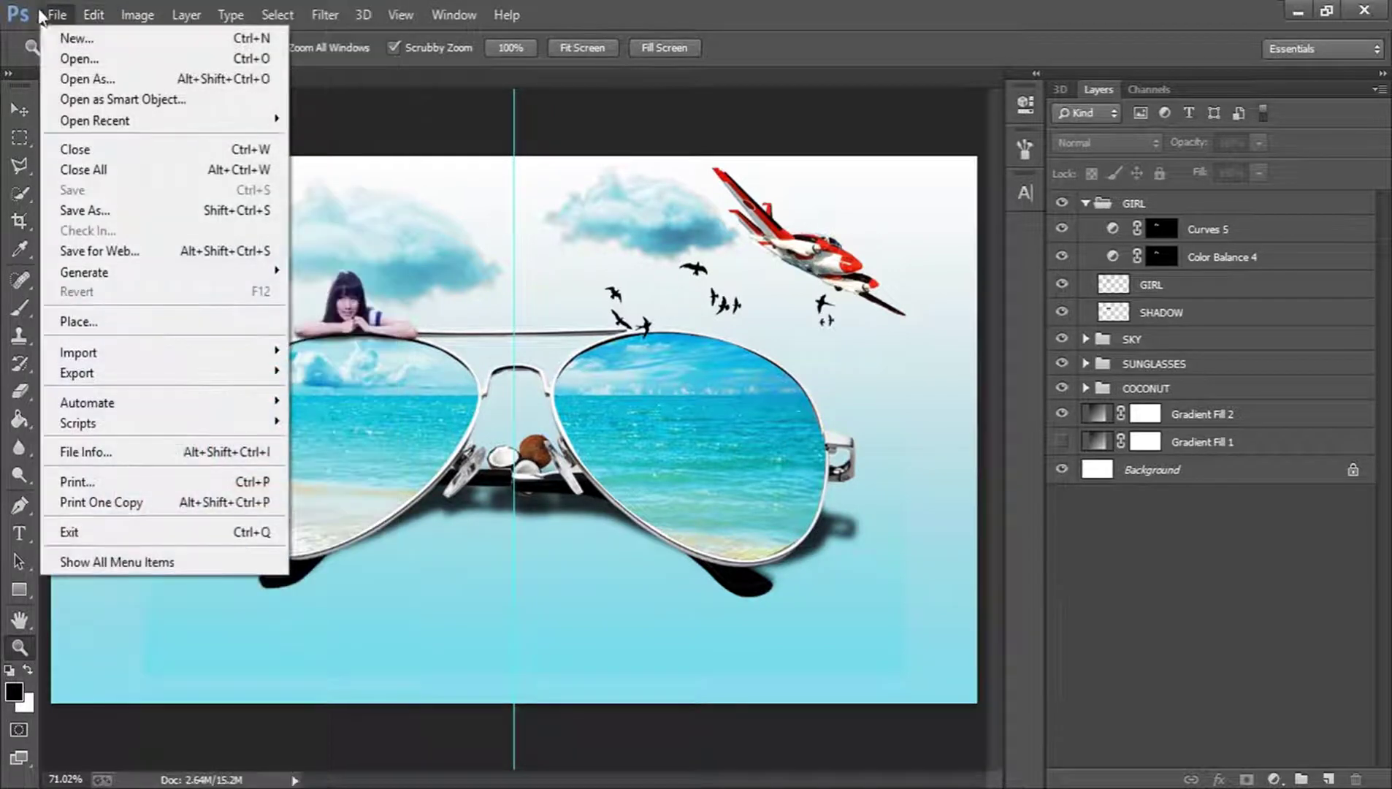
pyautogui.click(82, 60)
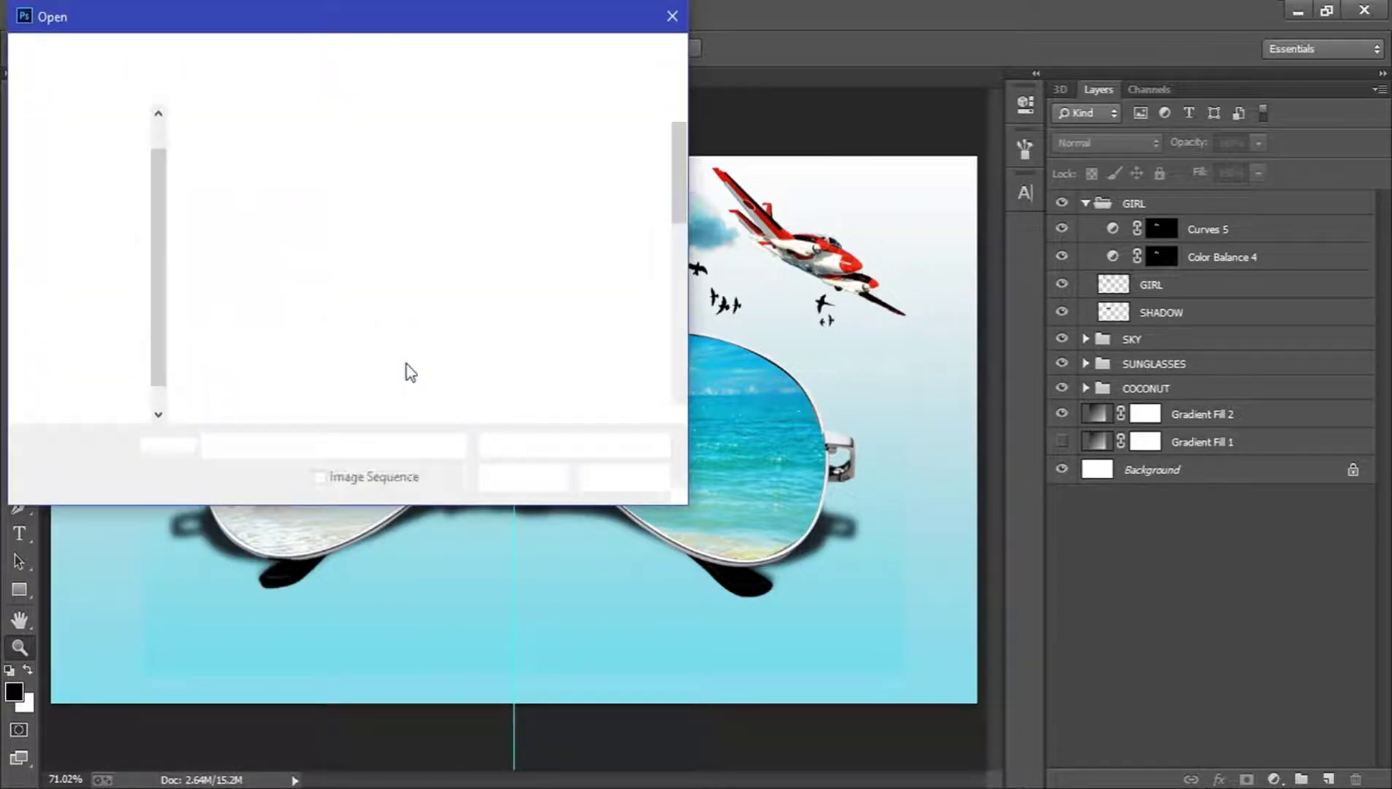
pyautogui.scroll(-5, 368, 360)
pyautogui.click(278, 332)
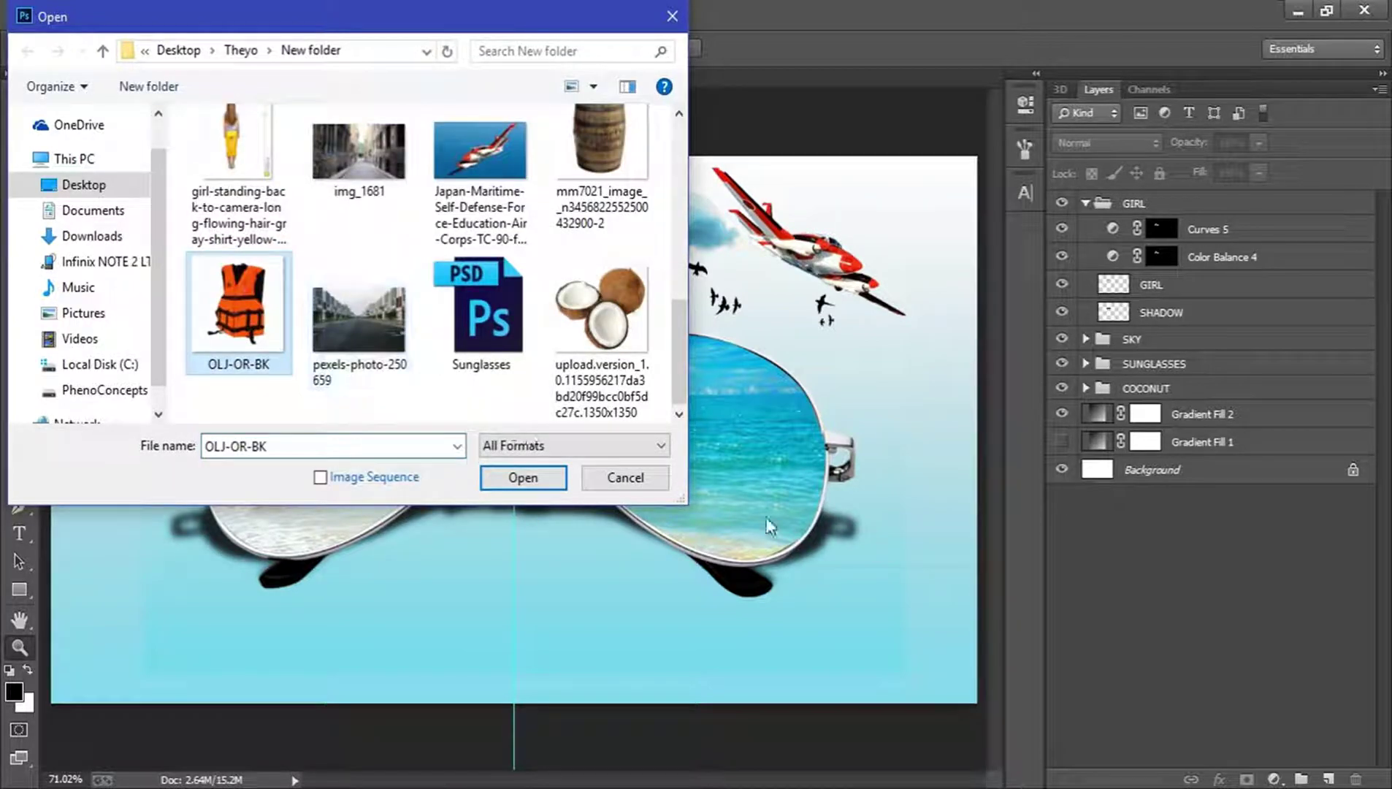
pyautogui.click(523, 478)
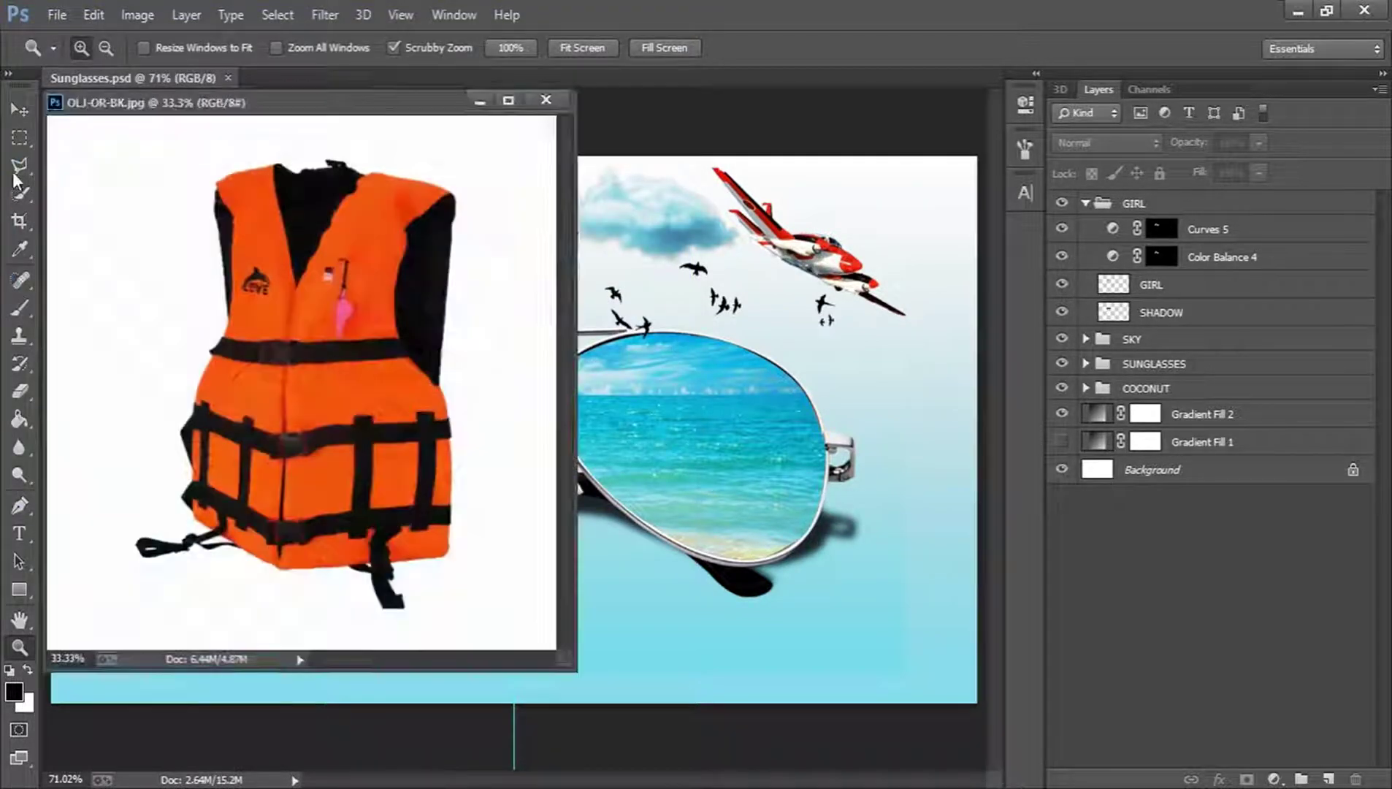
pyautogui.click(20, 193)
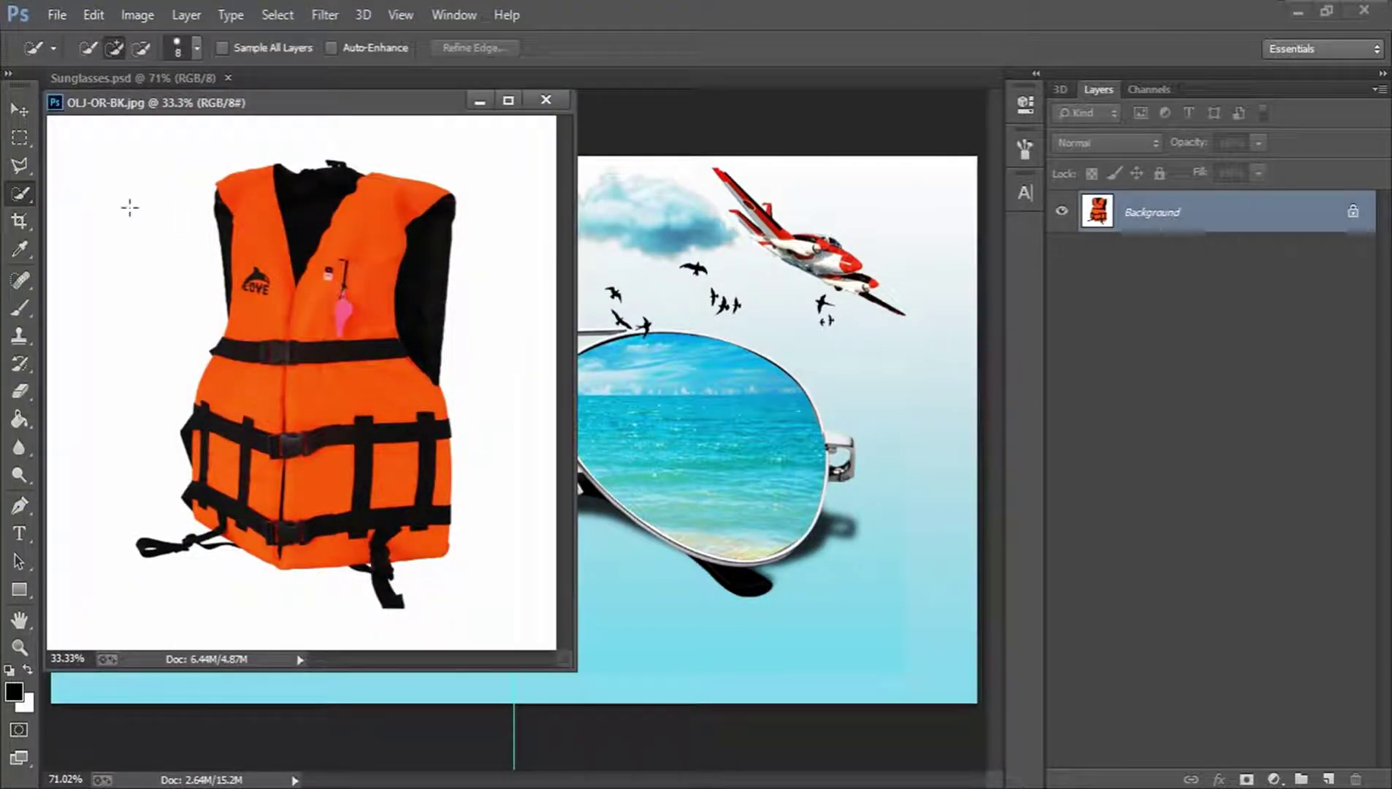
pyautogui.moveTo(128, 326)
pyautogui.mouseDown()
pyautogui.moveTo(101, 367)
pyautogui.moveTo(96, 319)
pyautogui.moveTo(246, 132)
pyautogui.moveTo(281, 132)
pyautogui.mouseUp()
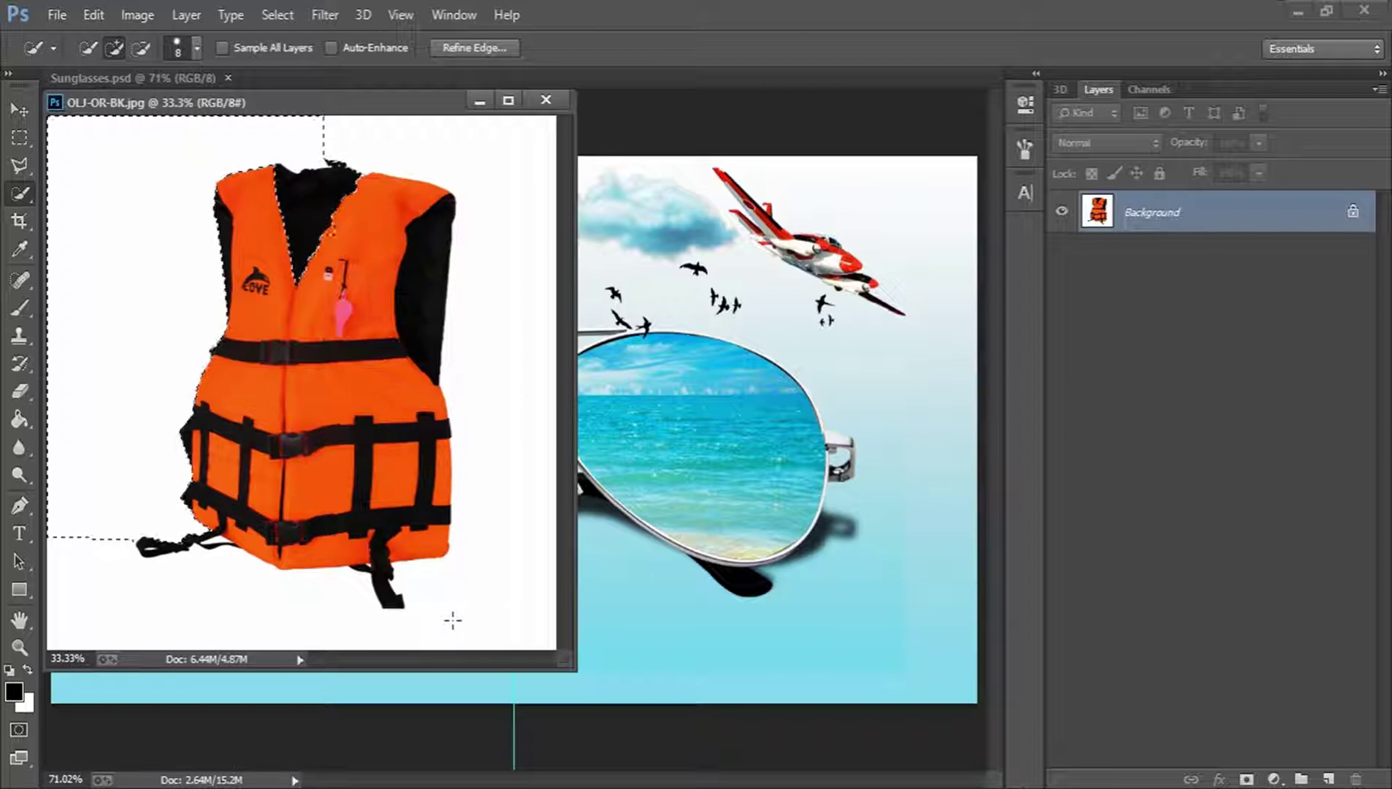
pyautogui.click(452, 590)
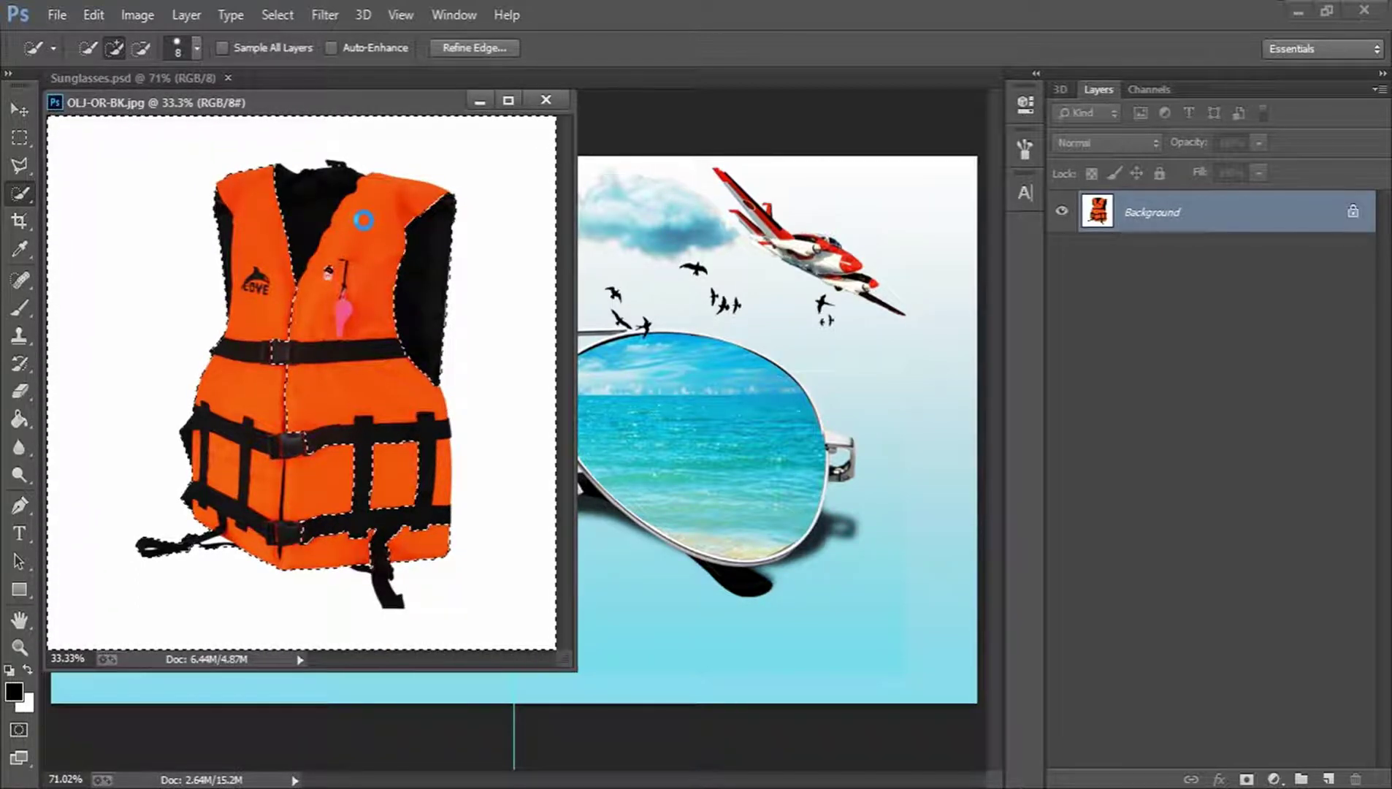
pyautogui.hotkey('ctrl', 'd')
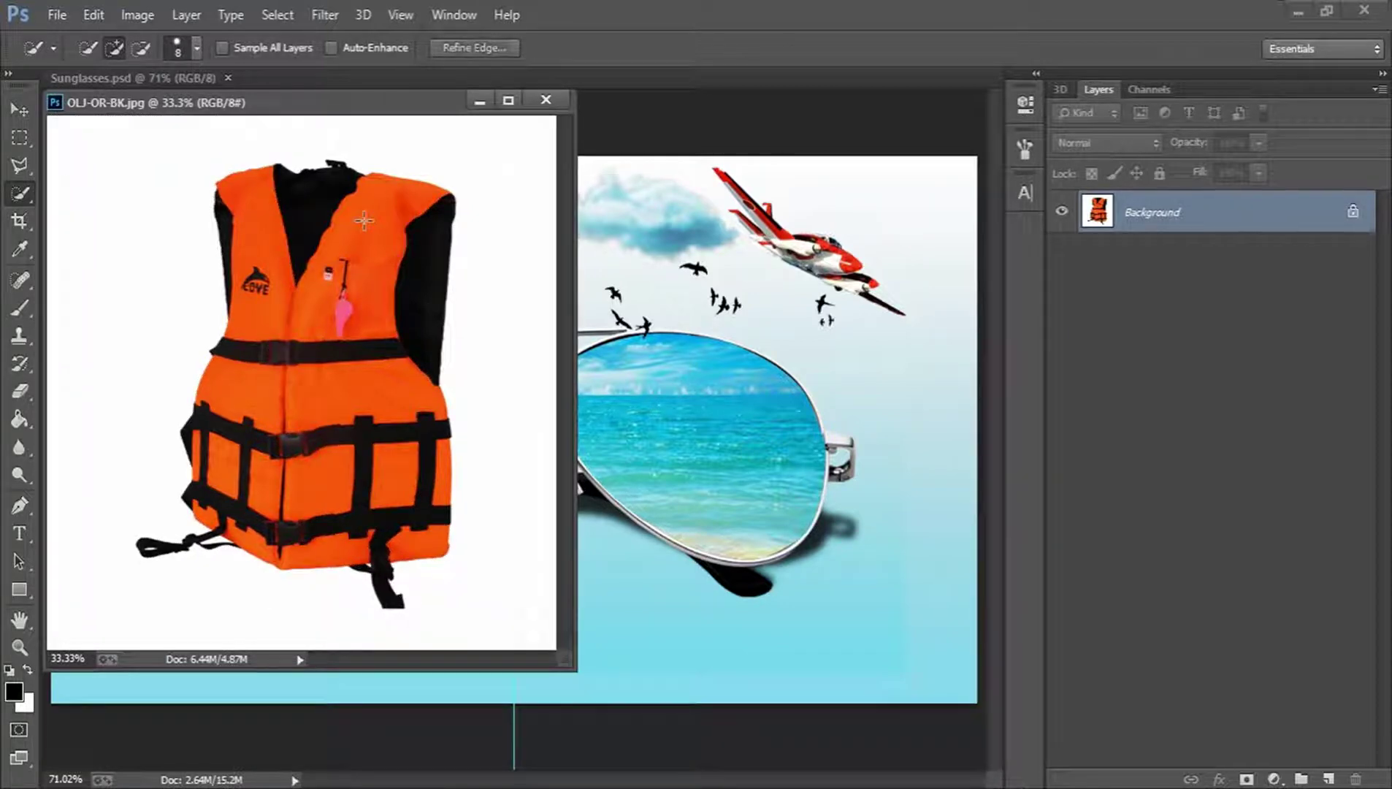
# Cut out the life jacket by selecting its white background with the Magic Wand, adding an inverted layer mask and applying it
pyautogui.rightClick(22, 192)
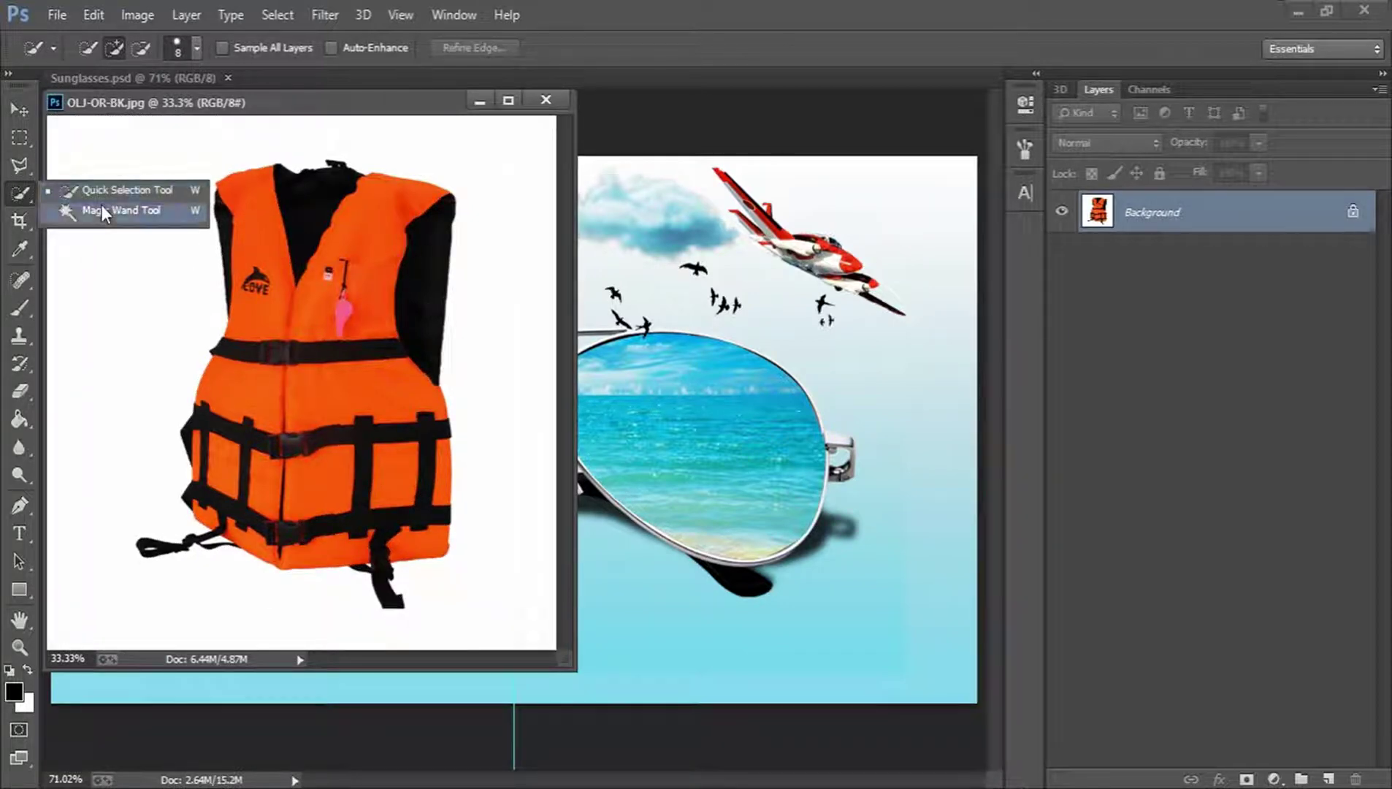
pyautogui.click(103, 208)
pyautogui.click(123, 195)
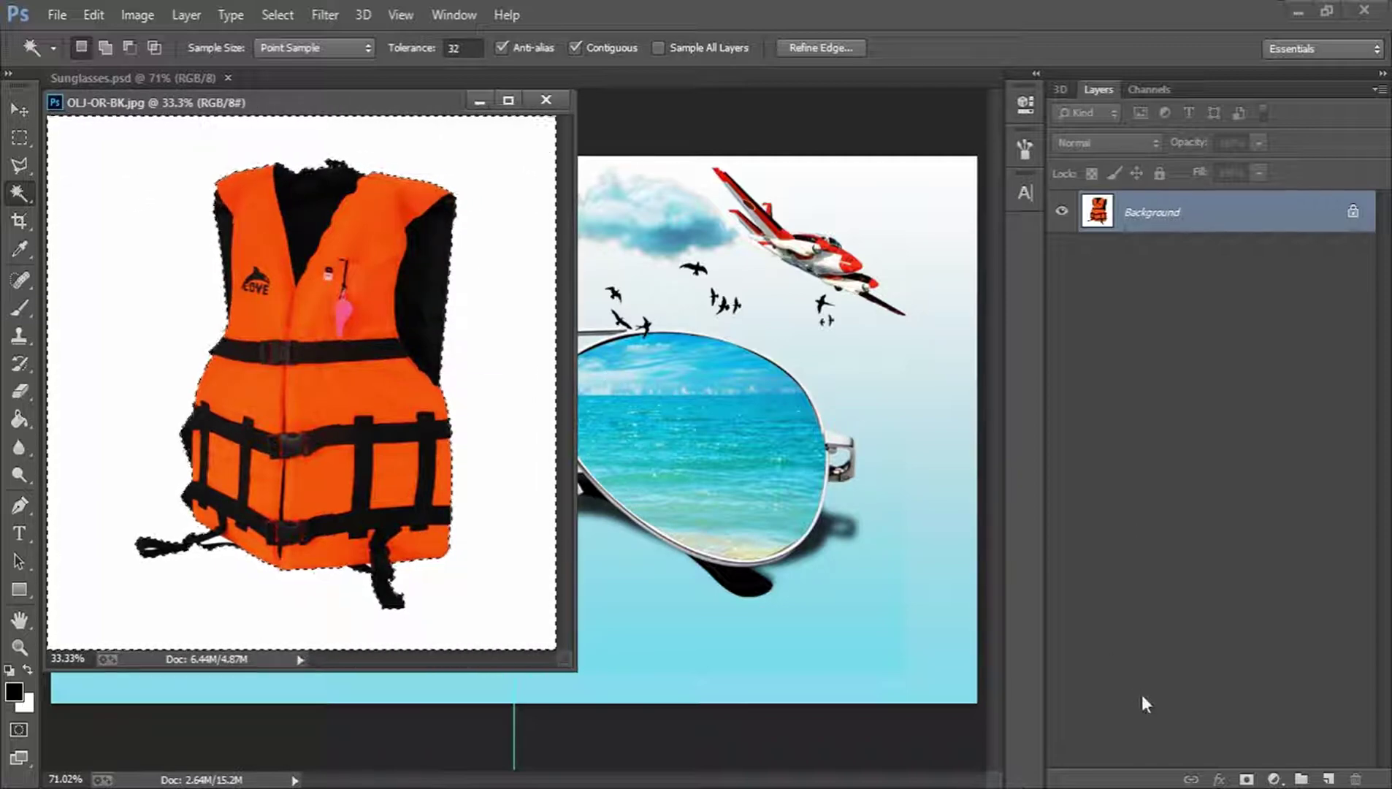
pyautogui.click(1245, 779)
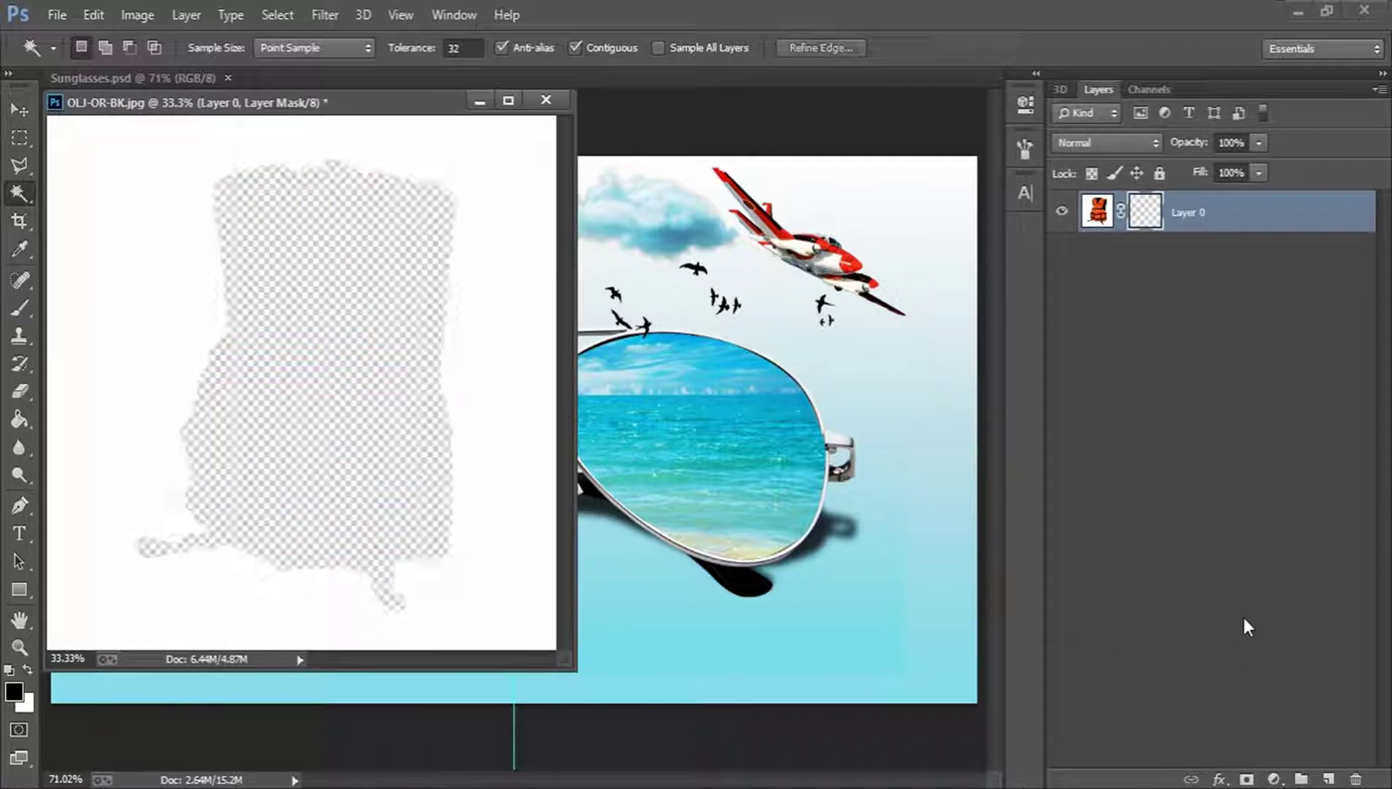
pyautogui.hotkey('ctrl', 'i')
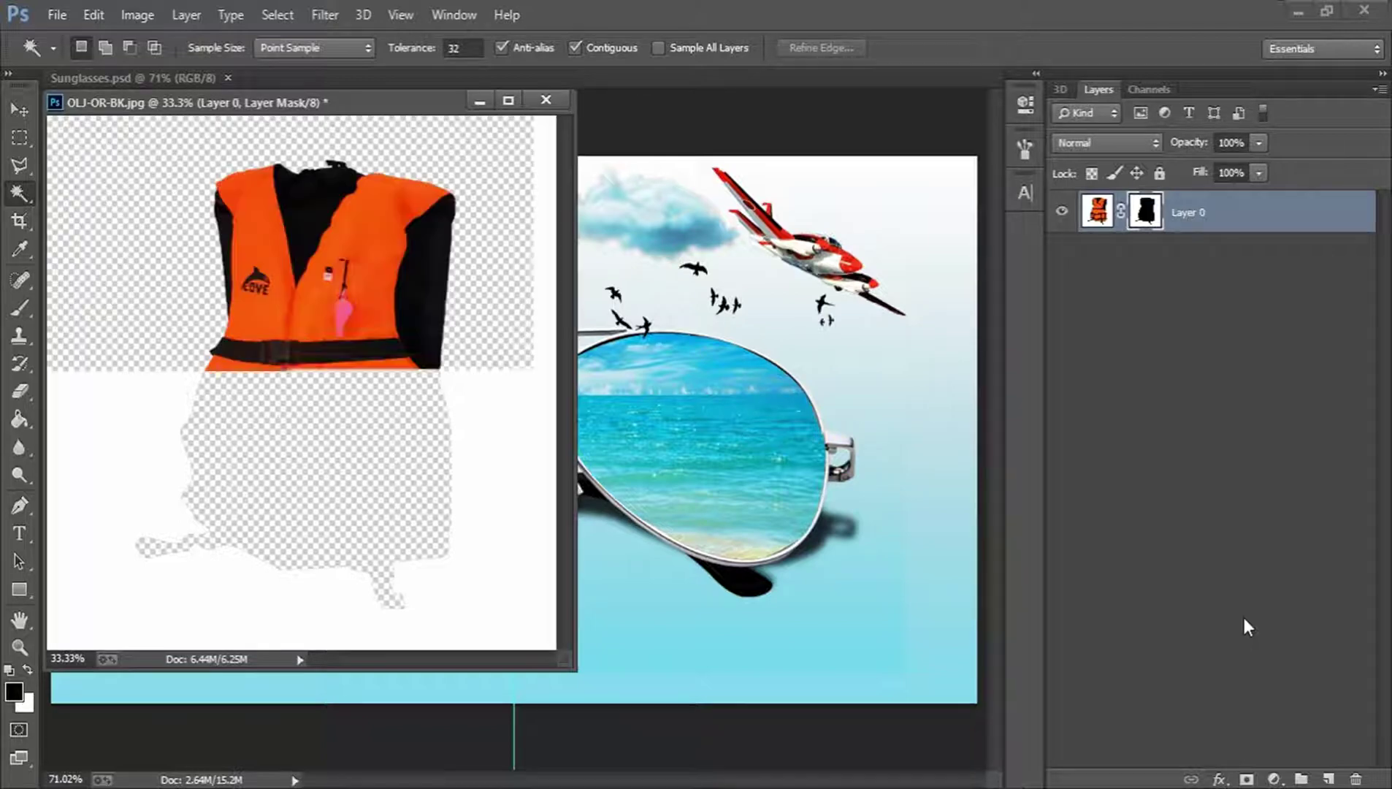
pyautogui.rightClick(1154, 214)
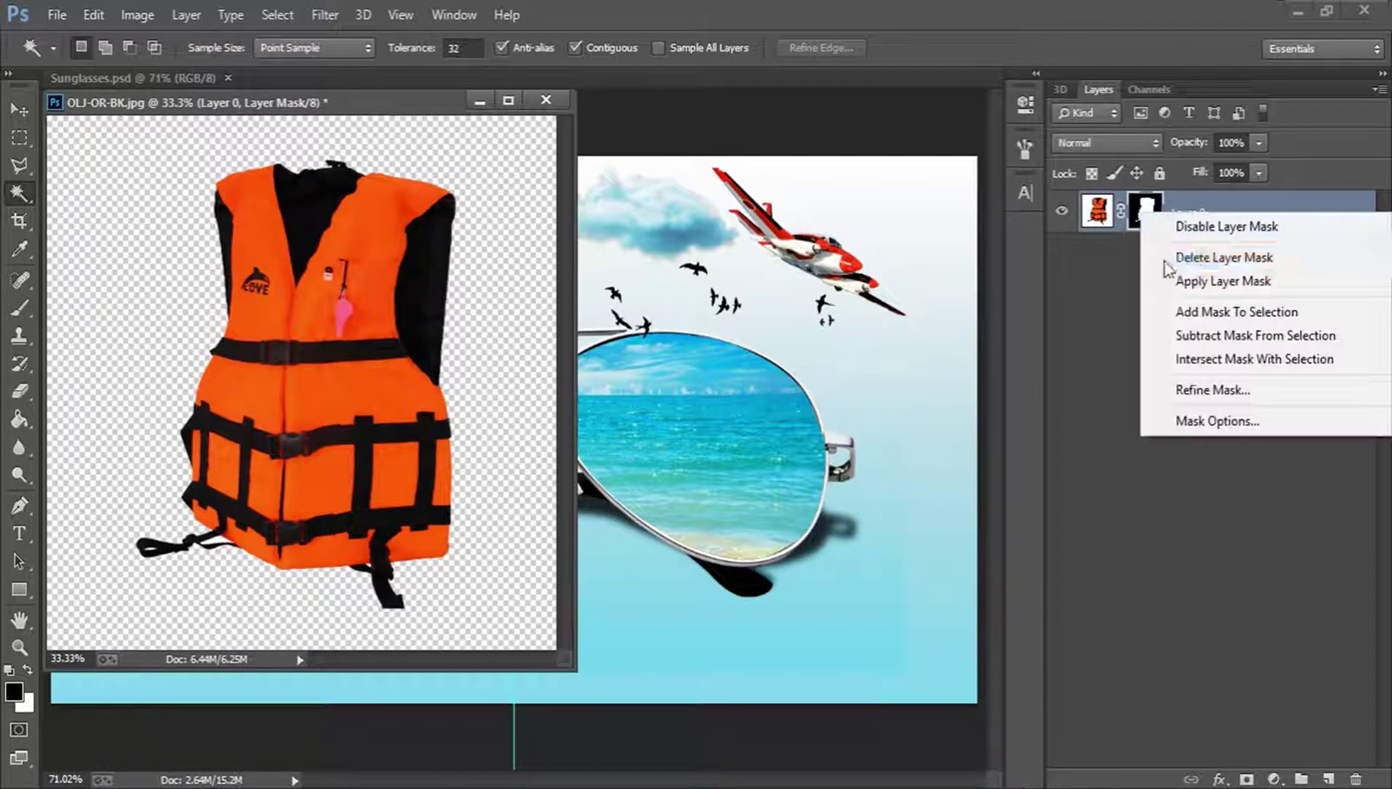
pyautogui.click(1212, 285)
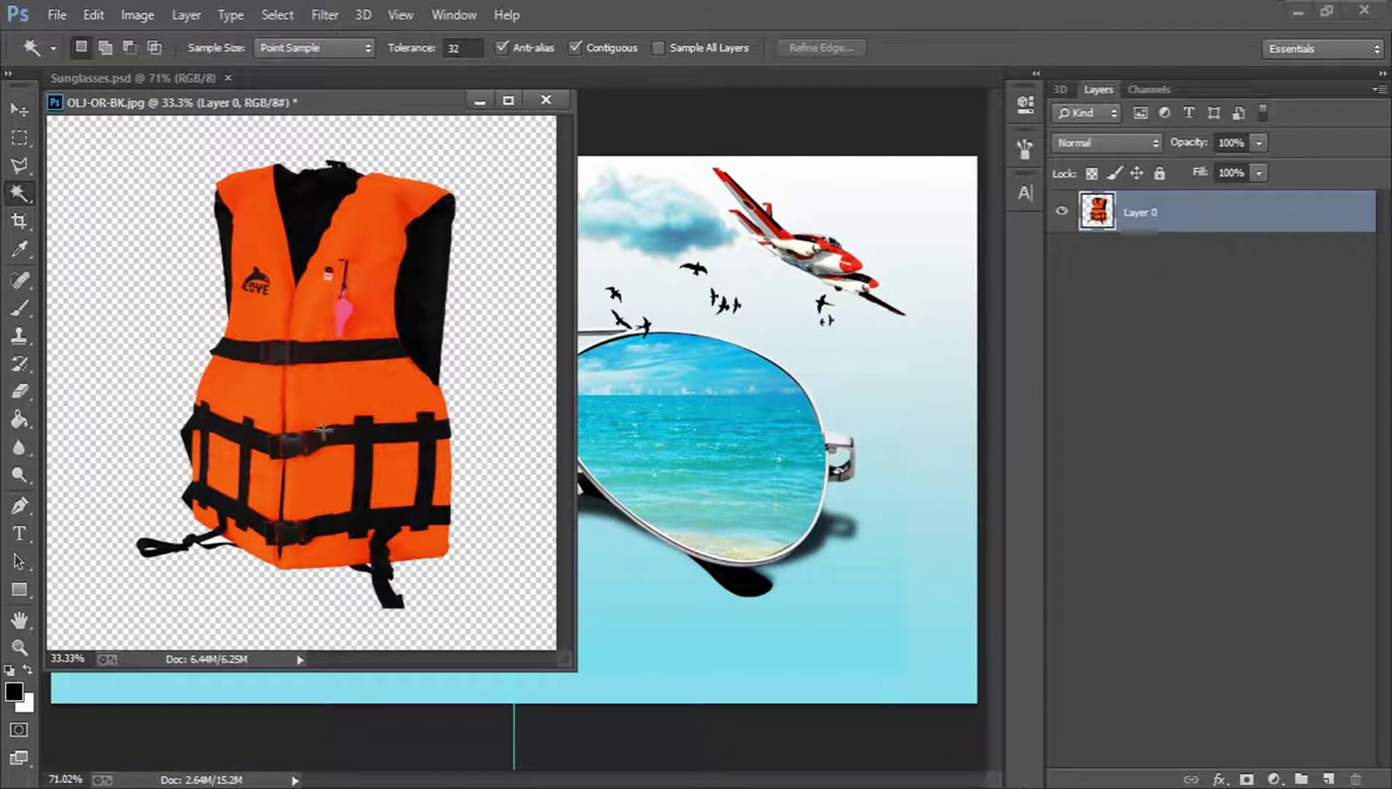
# Remove the leftover white inside the strap loop and between the straps near the jacket's lower edge
pyautogui.press('z')
pyautogui.moveTo(149, 559); pyautogui.dragTo(305, 540)
pyautogui.press('w')
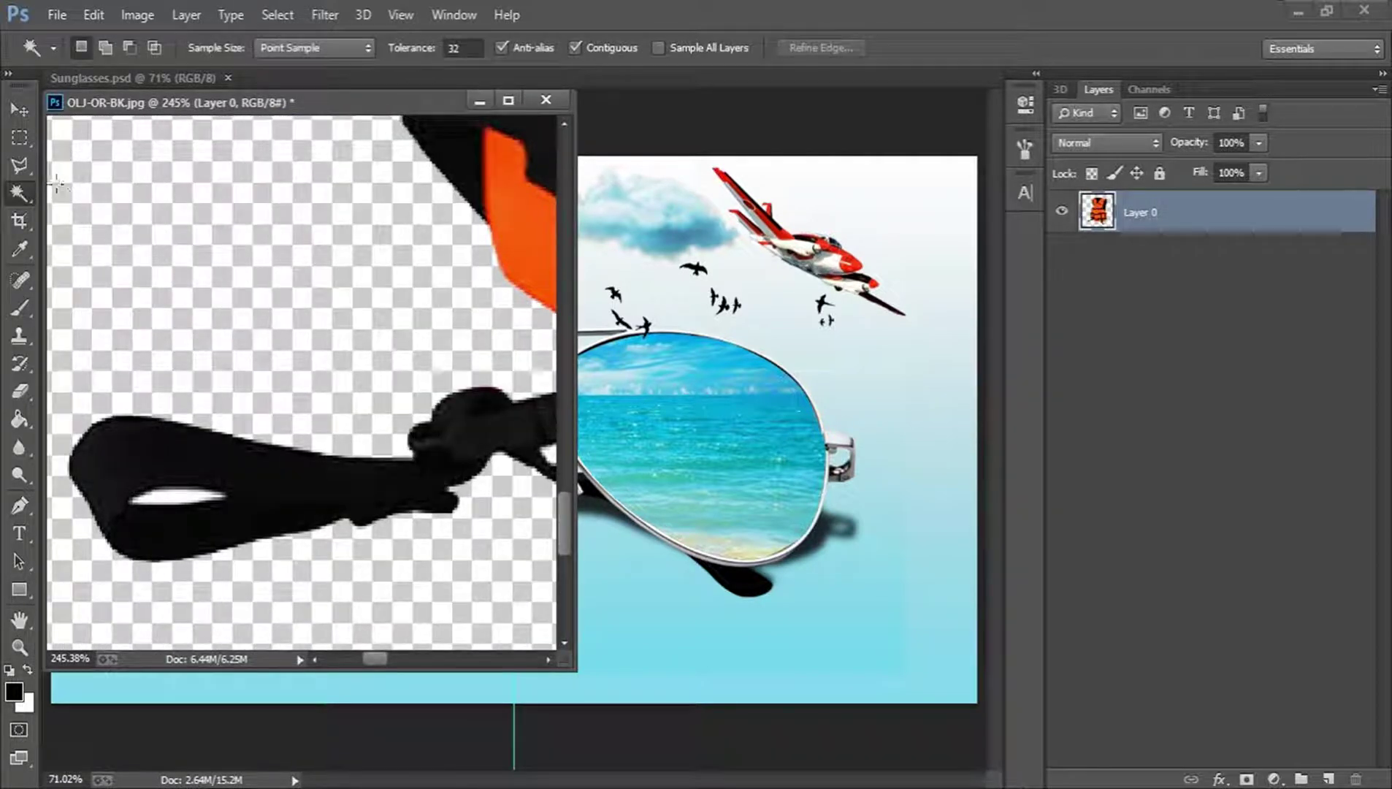
pyautogui.click(178, 500)
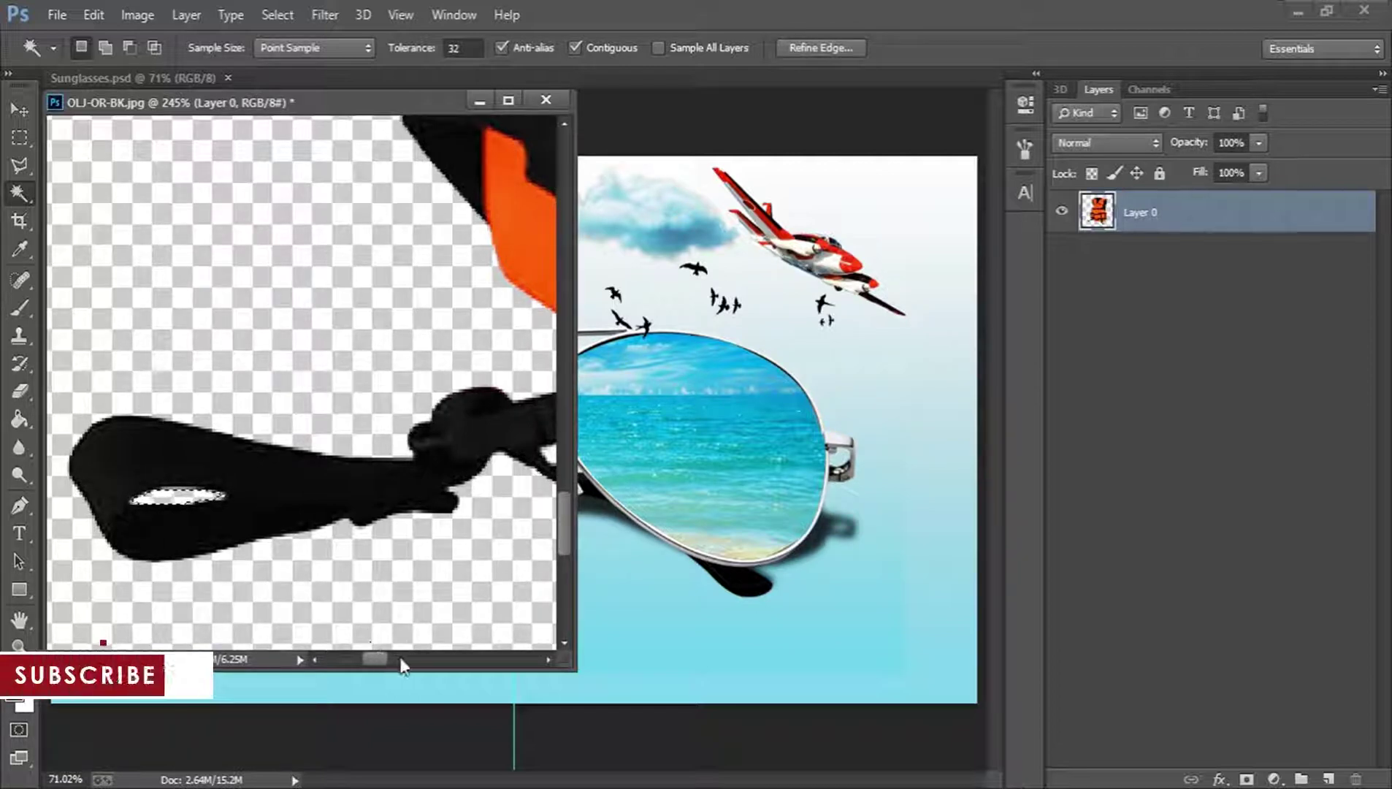
pyautogui.moveTo(380, 670); pyautogui.dragTo(400, 668)
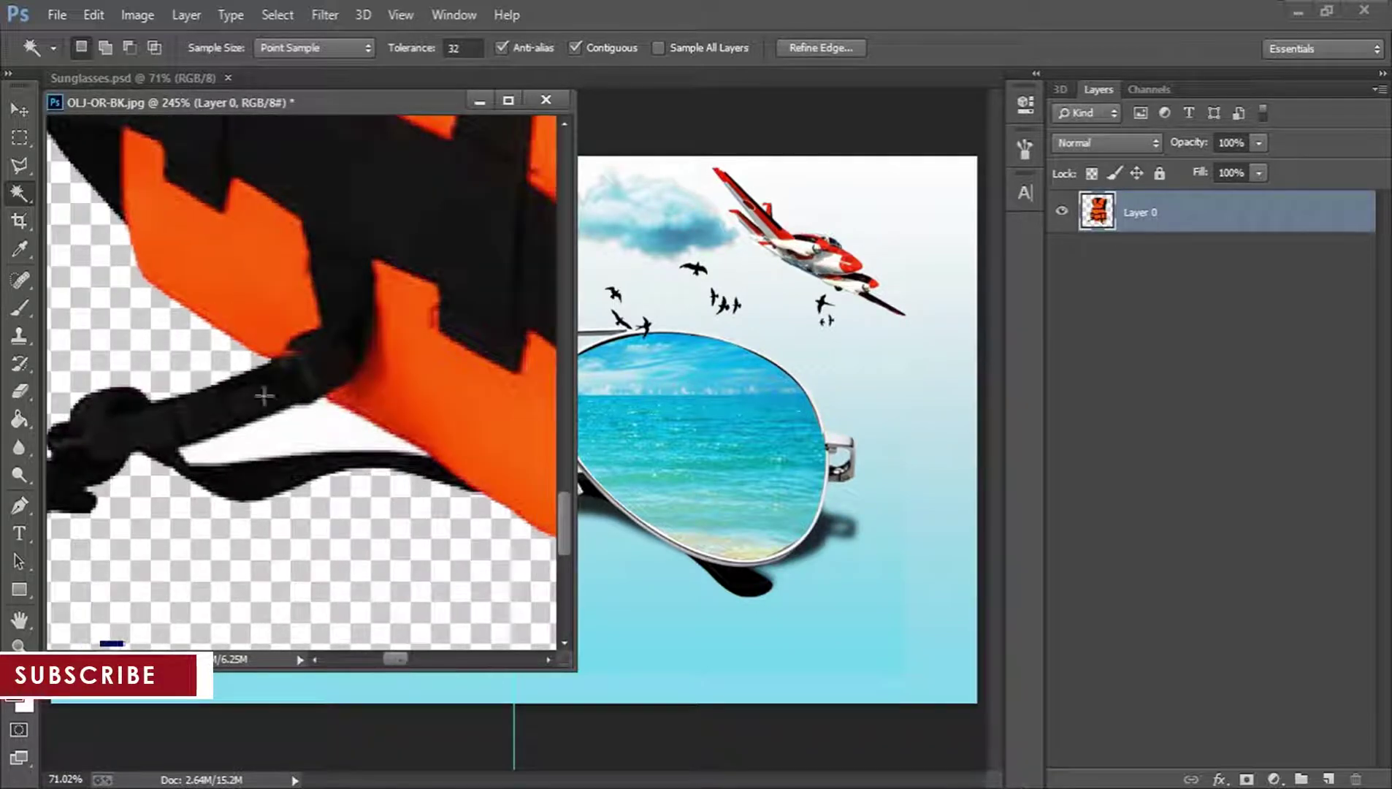
pyautogui.click(287, 431)
pyautogui.press('Delete')
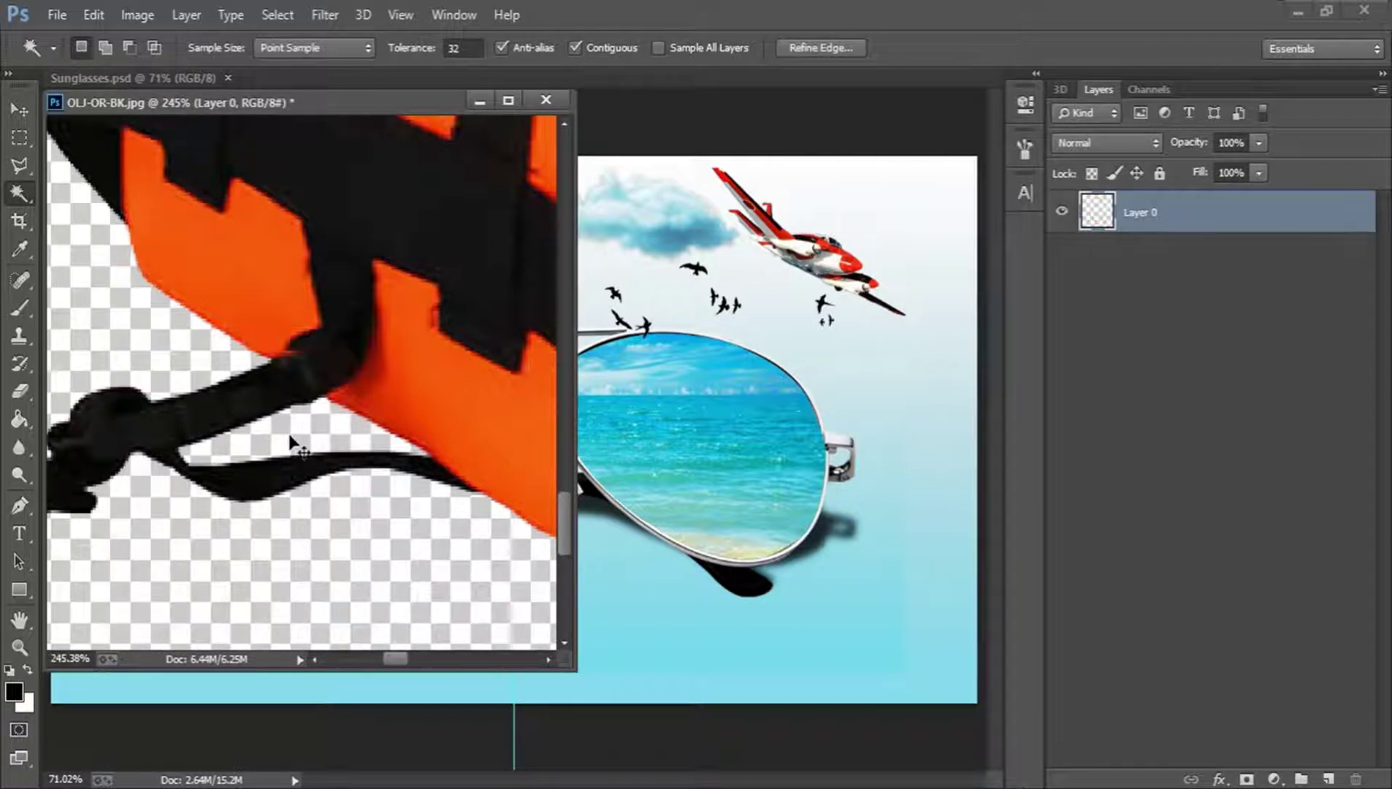
# Transfer the cut-out jacket into Sunglasses.psd as a new layer, closing the jacket image without saving
pyautogui.hotkey('ctrl', 'x')
pyautogui.hotkey('ctrl', 'w')
pyautogui.click(703, 322)
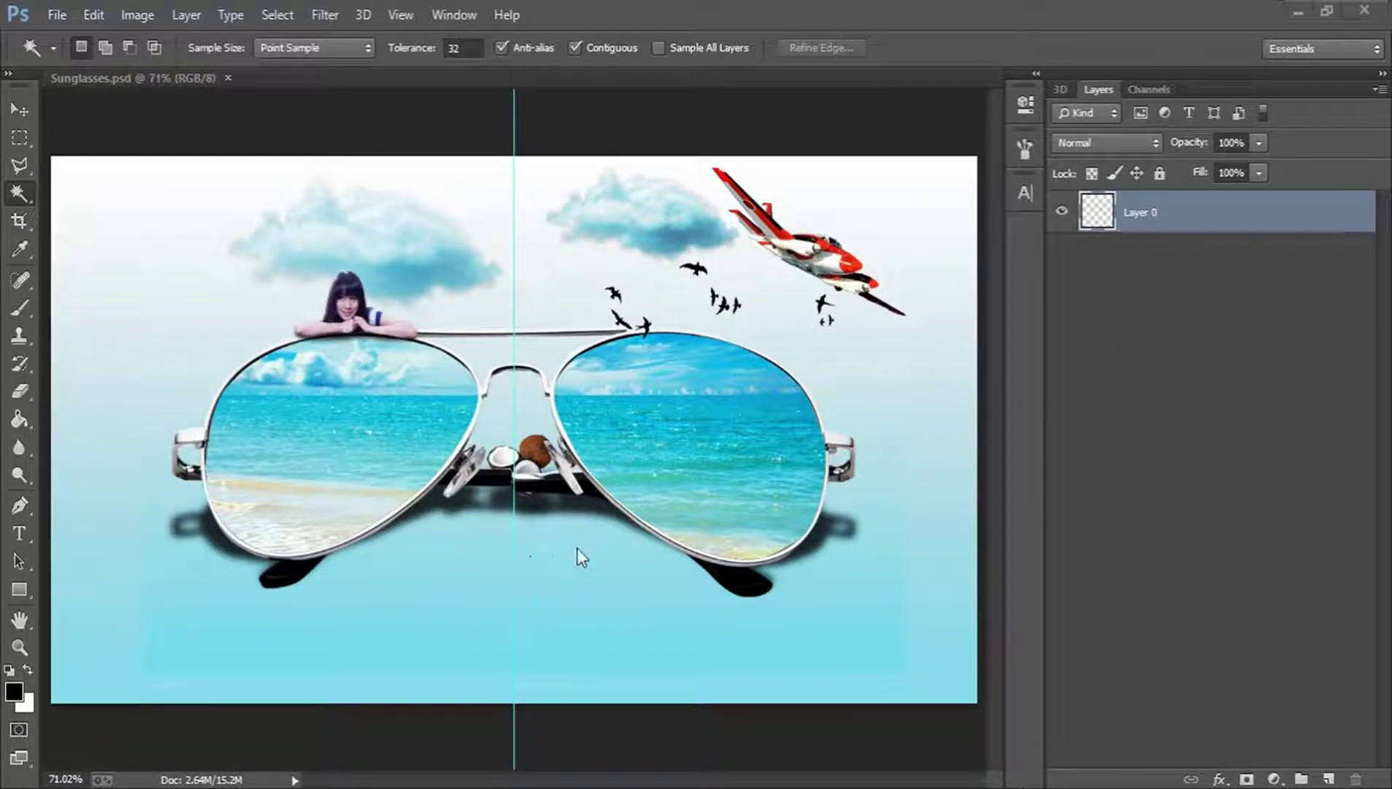
pyautogui.moveTo(558, 471); pyautogui.dragTo(559, 471)
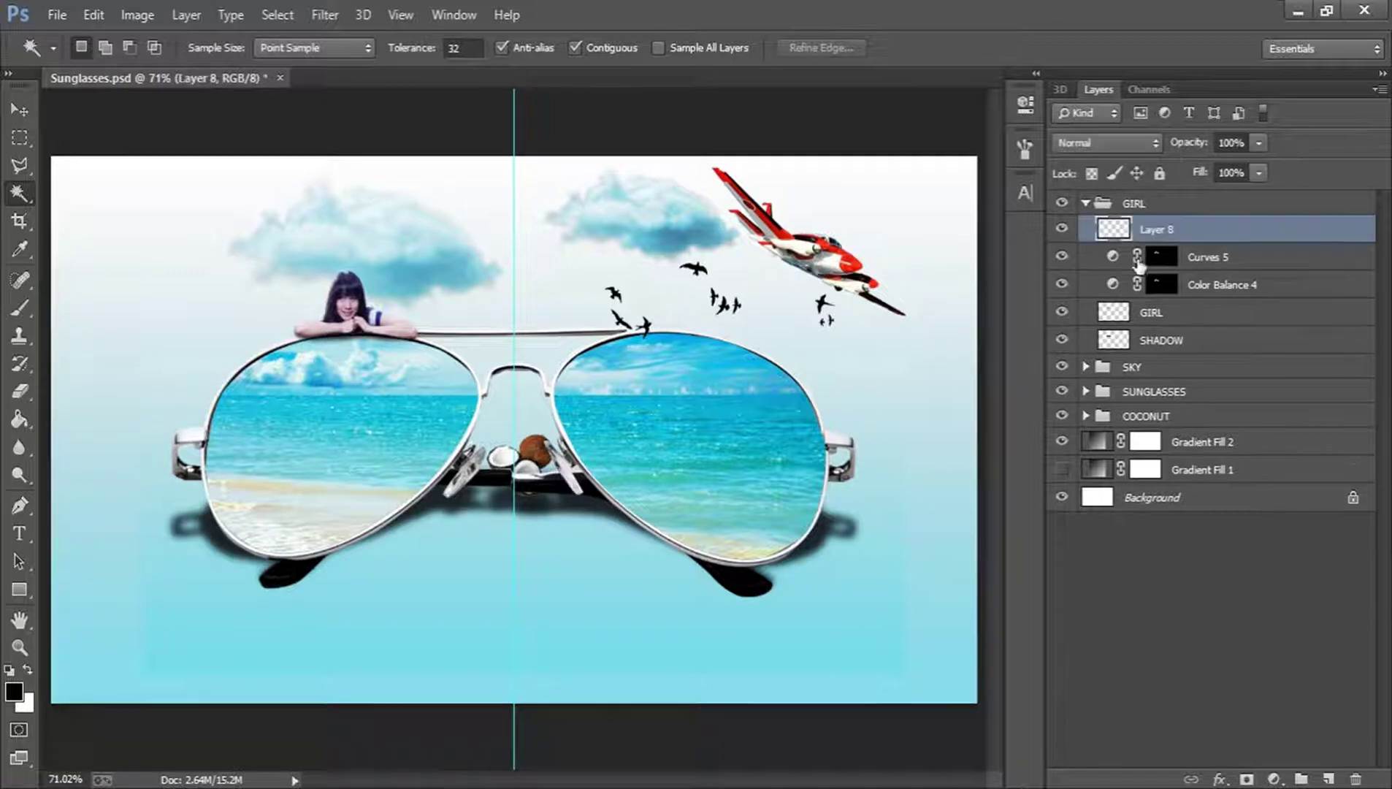
# Move the jacket layer out of the GIRL group to directly below it, and collapse the group
pyautogui.moveTo(1159, 235); pyautogui.dragTo(1172, 199)
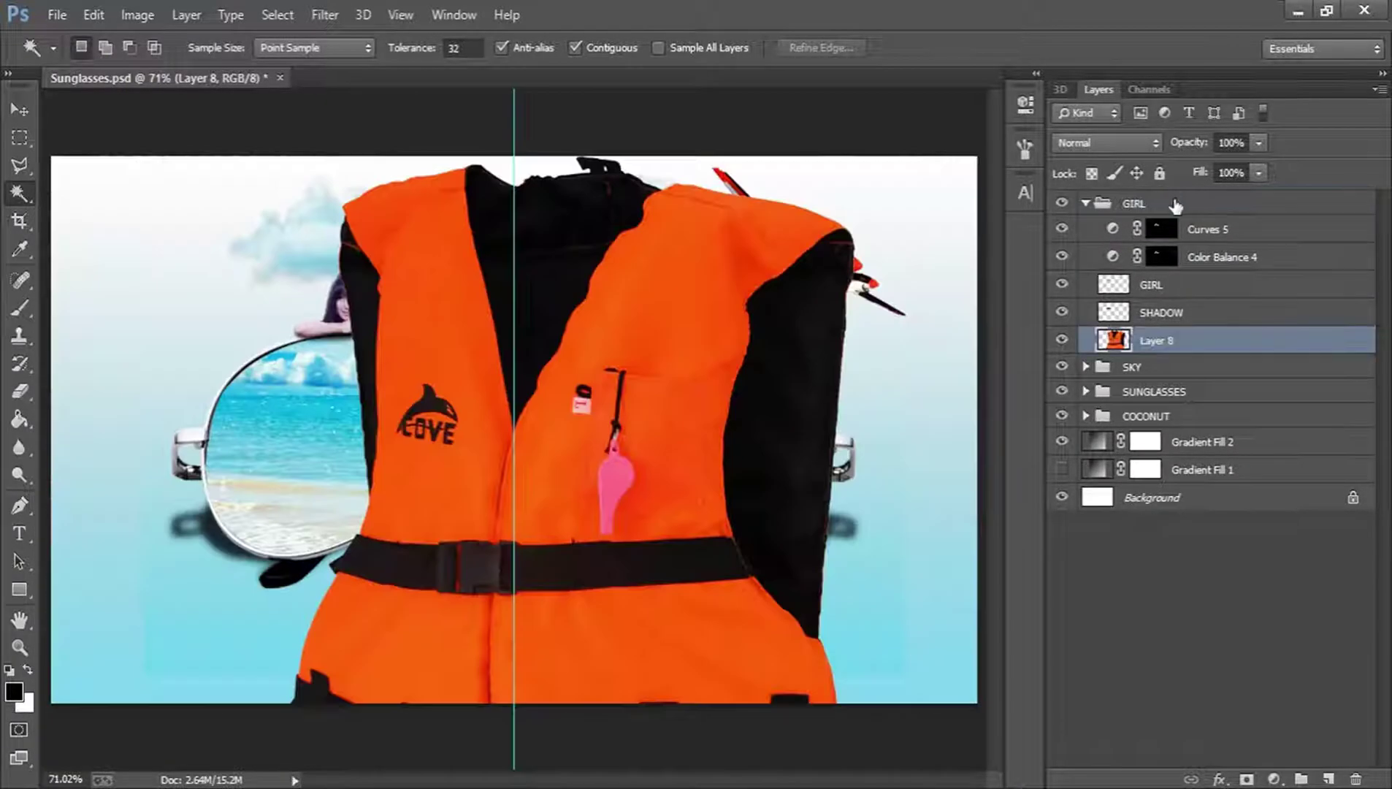
pyautogui.moveTo(1184, 341); pyautogui.dragTo(1192, 199)
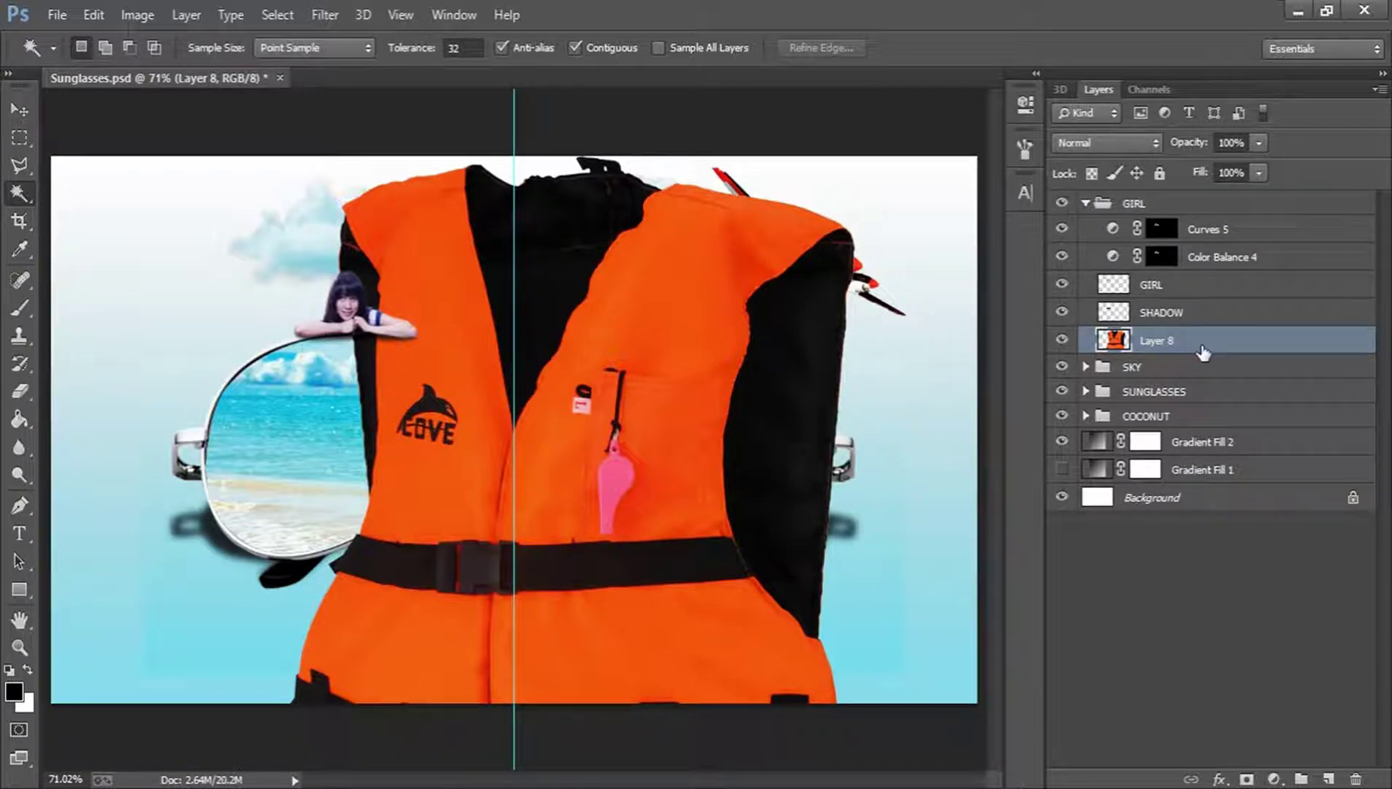
pyautogui.moveTo(1202, 354); pyautogui.dragTo(1201, 357)
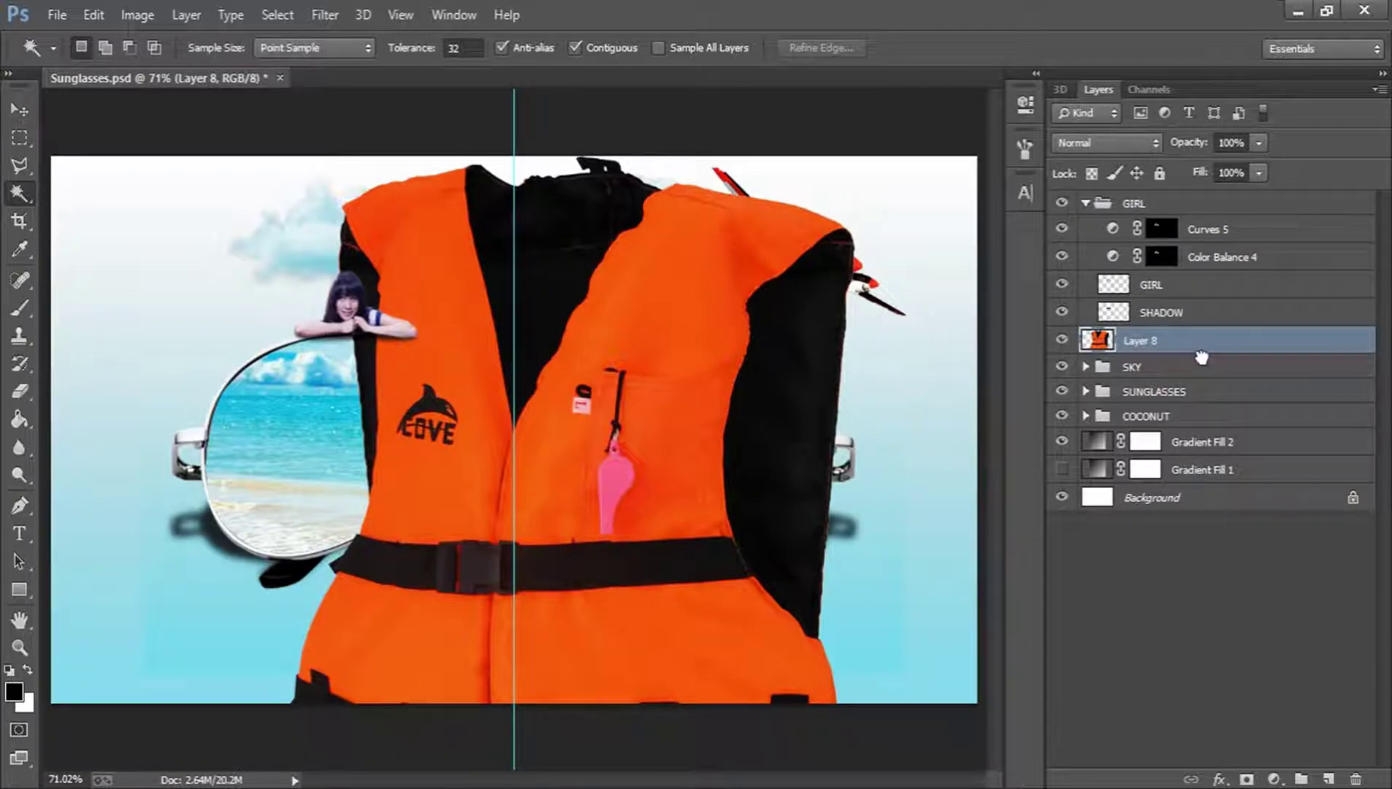
pyautogui.click(1086, 204)
# Scale the jacket down to about 12.9% and place it beside the coconuts between the two lenses
pyautogui.press('c')
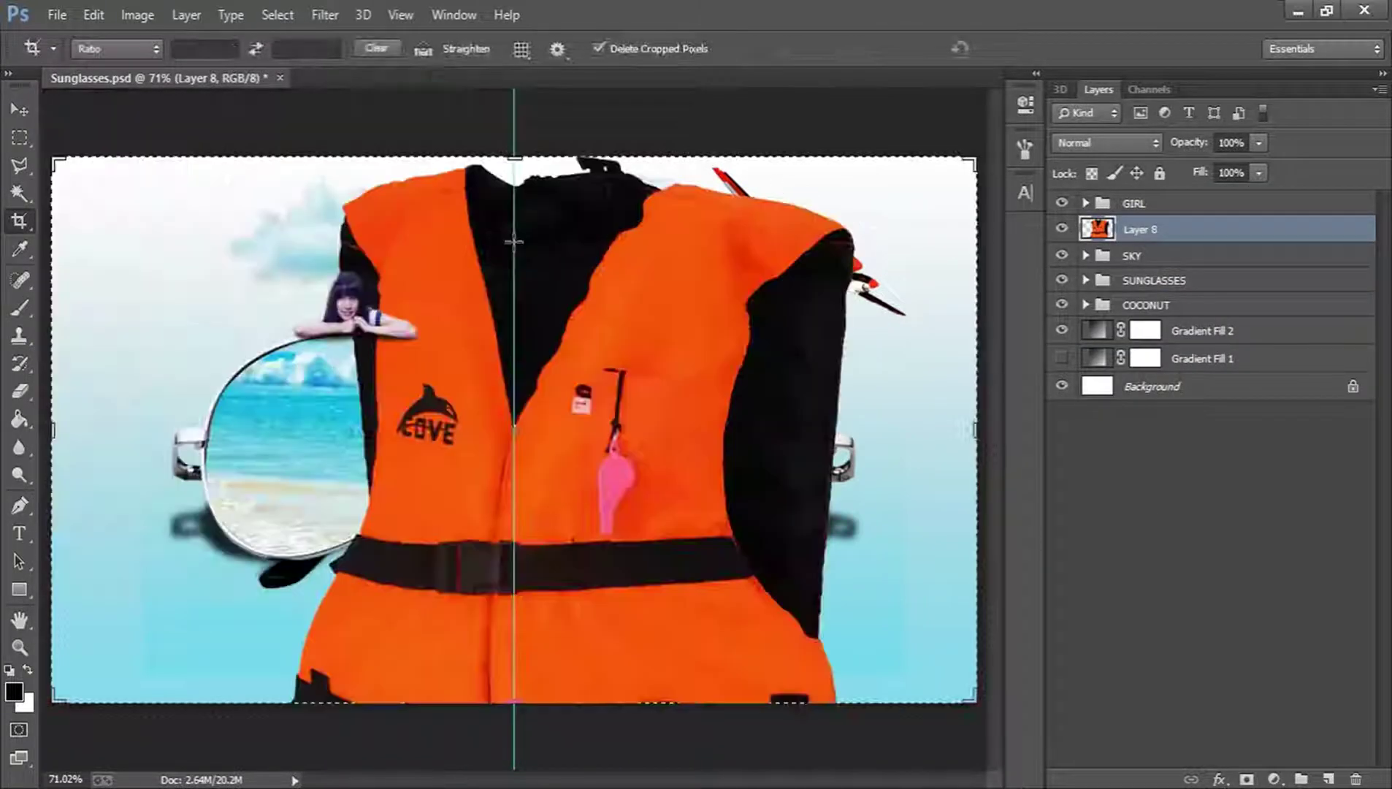
pyautogui.click(17, 108)
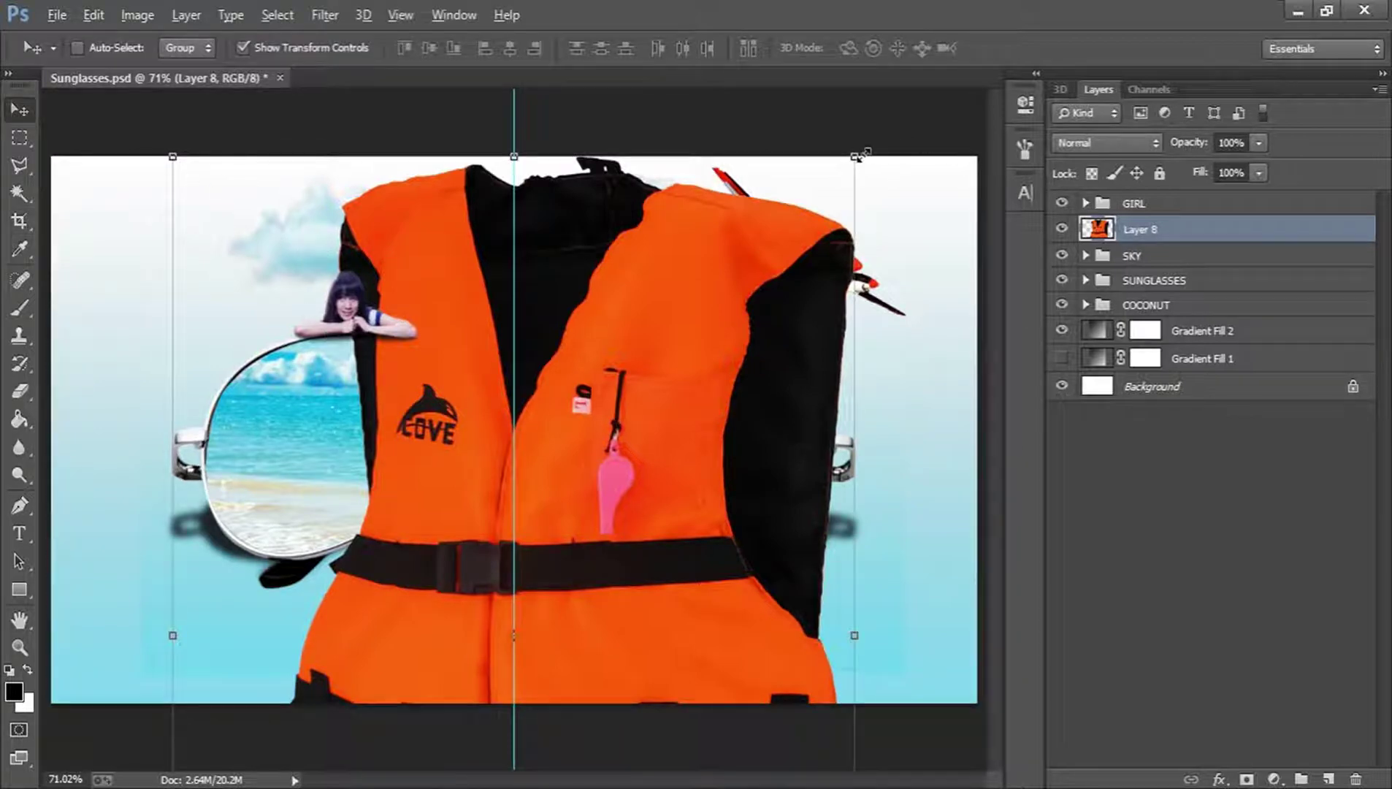
pyautogui.moveTo(858, 156); pyautogui.dragTo(631, 413)
pyautogui.click(1022, 52)
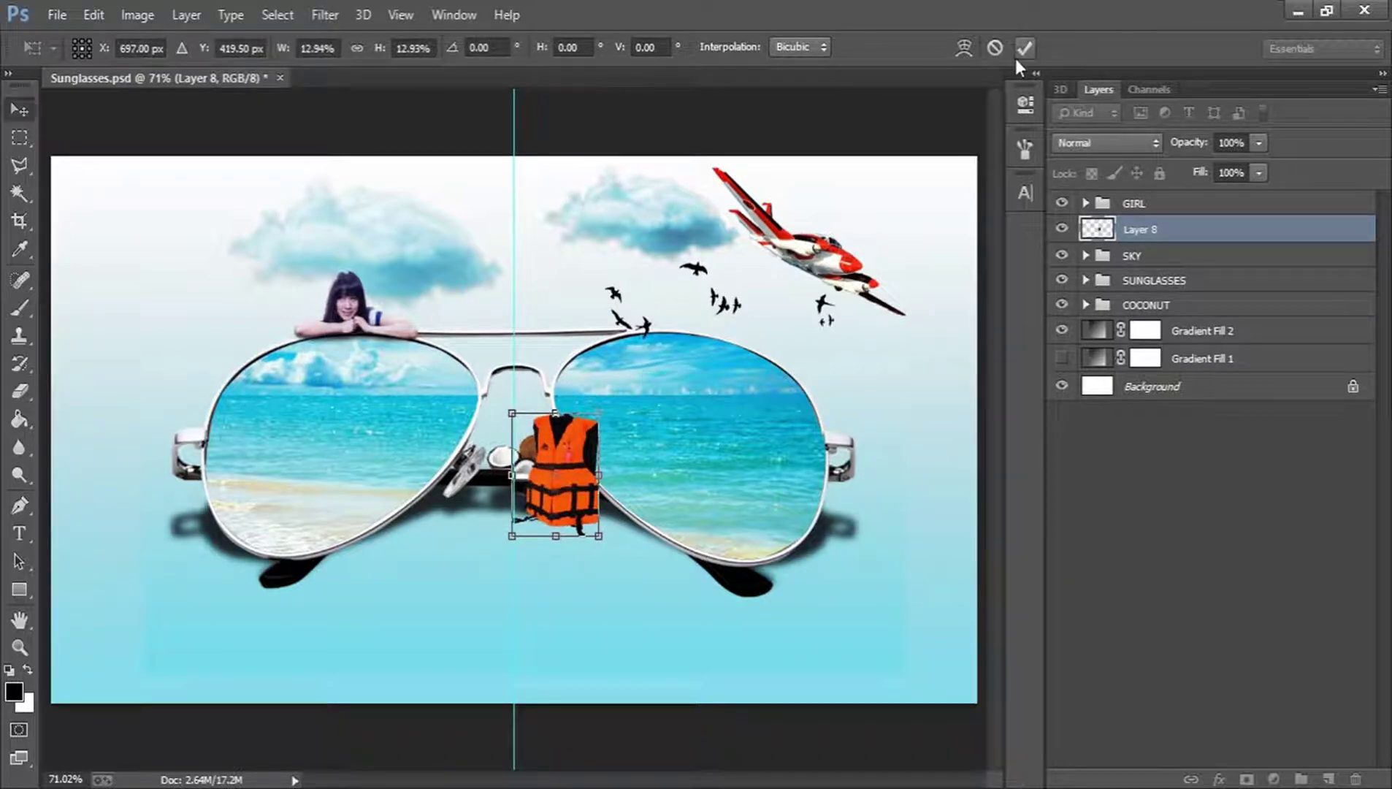
# Nudge the jacket slightly down and restack its layer between the SKY and SUNGLASSES groups, trying it beneath SUNGLASSES first
pyautogui.press('z')
pyautogui.moveTo(548, 461); pyautogui.dragTo(771, 464)
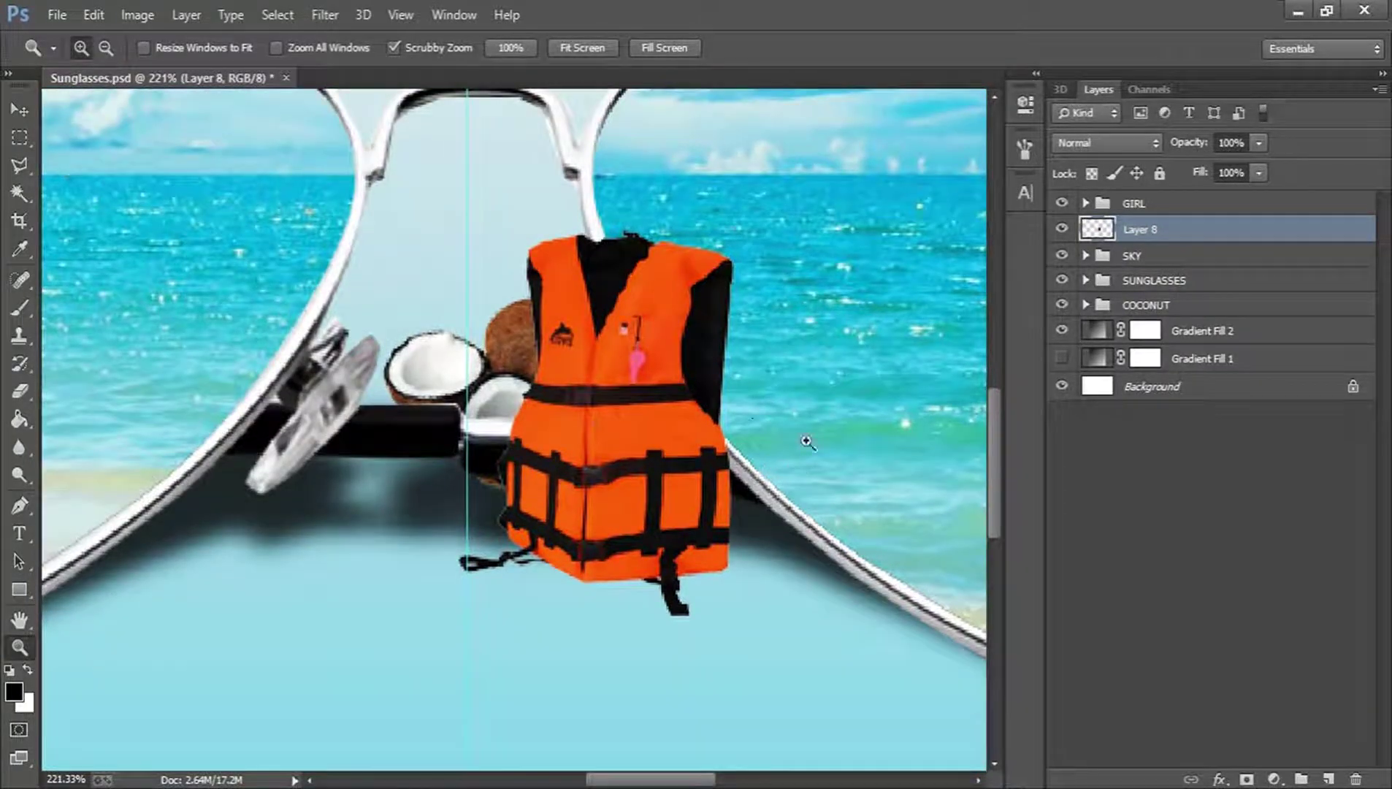
pyautogui.press('v')
pyautogui.moveTo(705, 306); pyautogui.dragTo(697, 341)
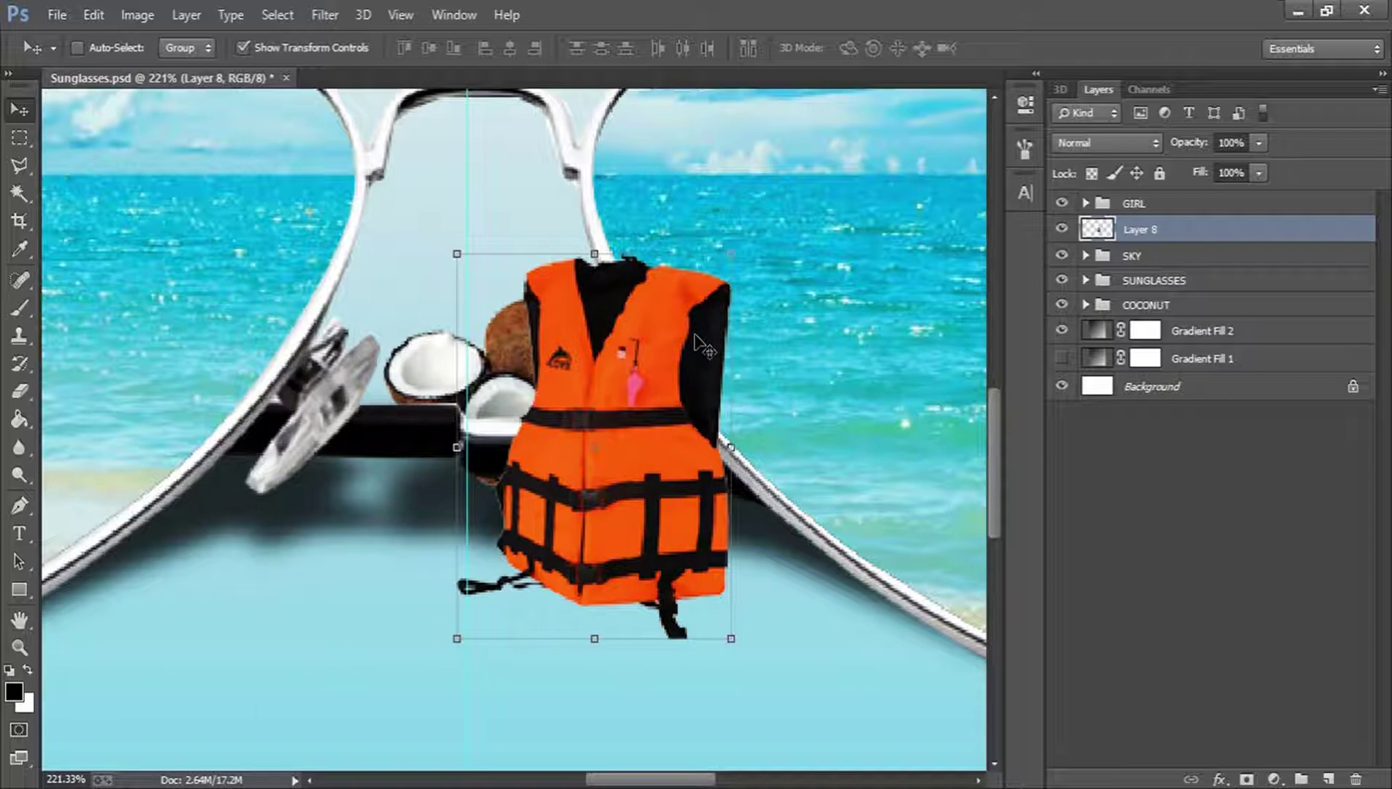
pyautogui.moveTo(1213, 227); pyautogui.dragTo(1212, 289)
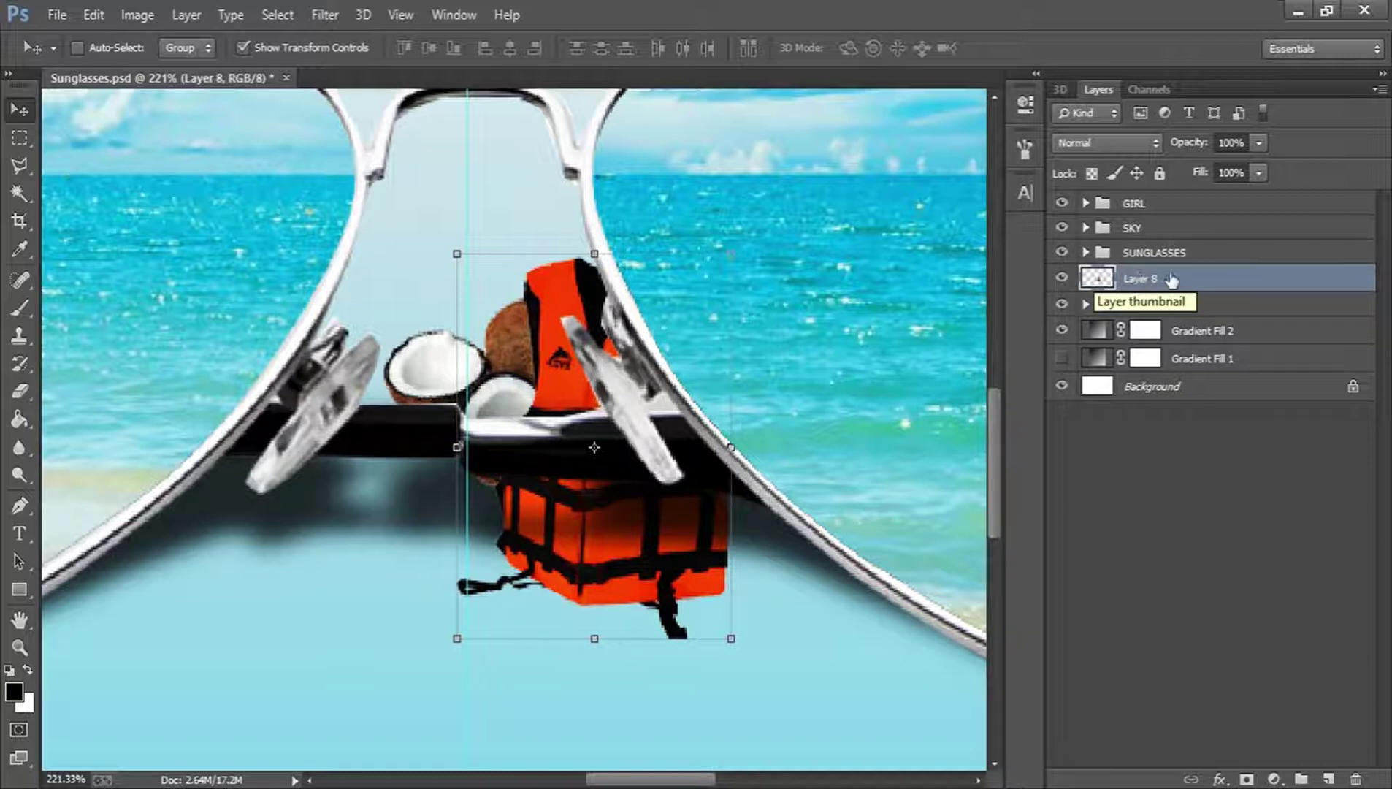
pyautogui.moveTo(1168, 280); pyautogui.dragTo(1175, 247)
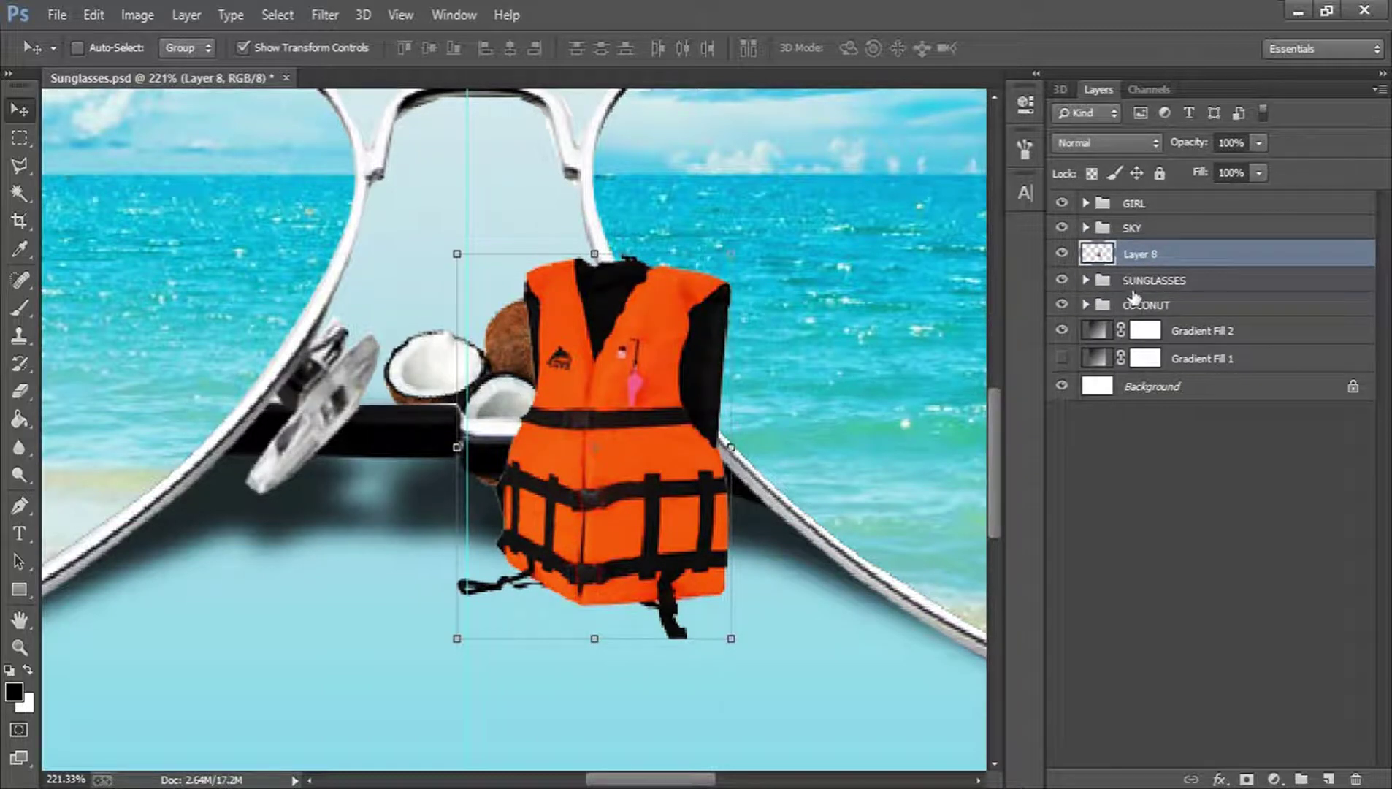
# Shift the COCONUT group left along the sunglasses' temple arm to make room for the jacket
pyautogui.click(1143, 305)
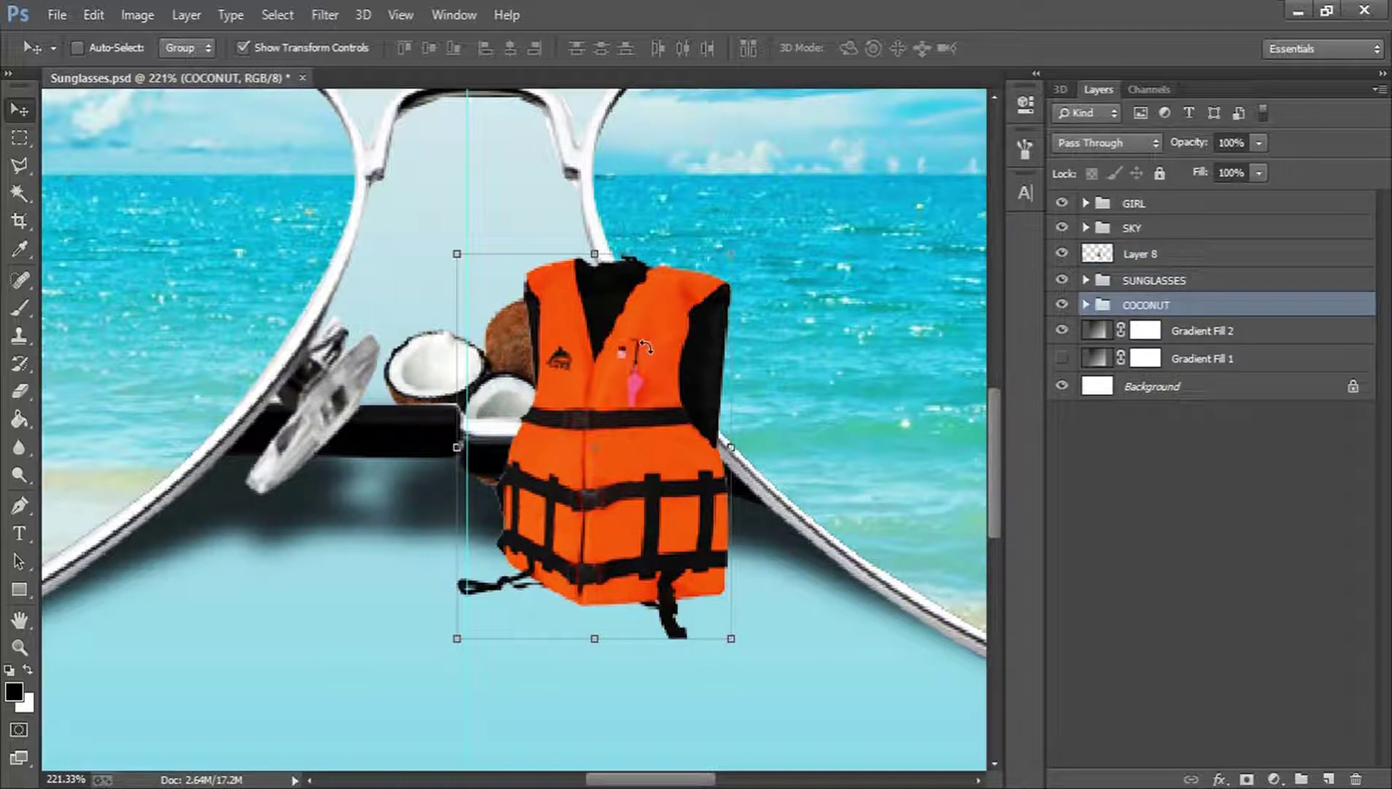
pyautogui.moveTo(645, 347); pyautogui.dragTo(492, 348)
pyautogui.click(994, 48)
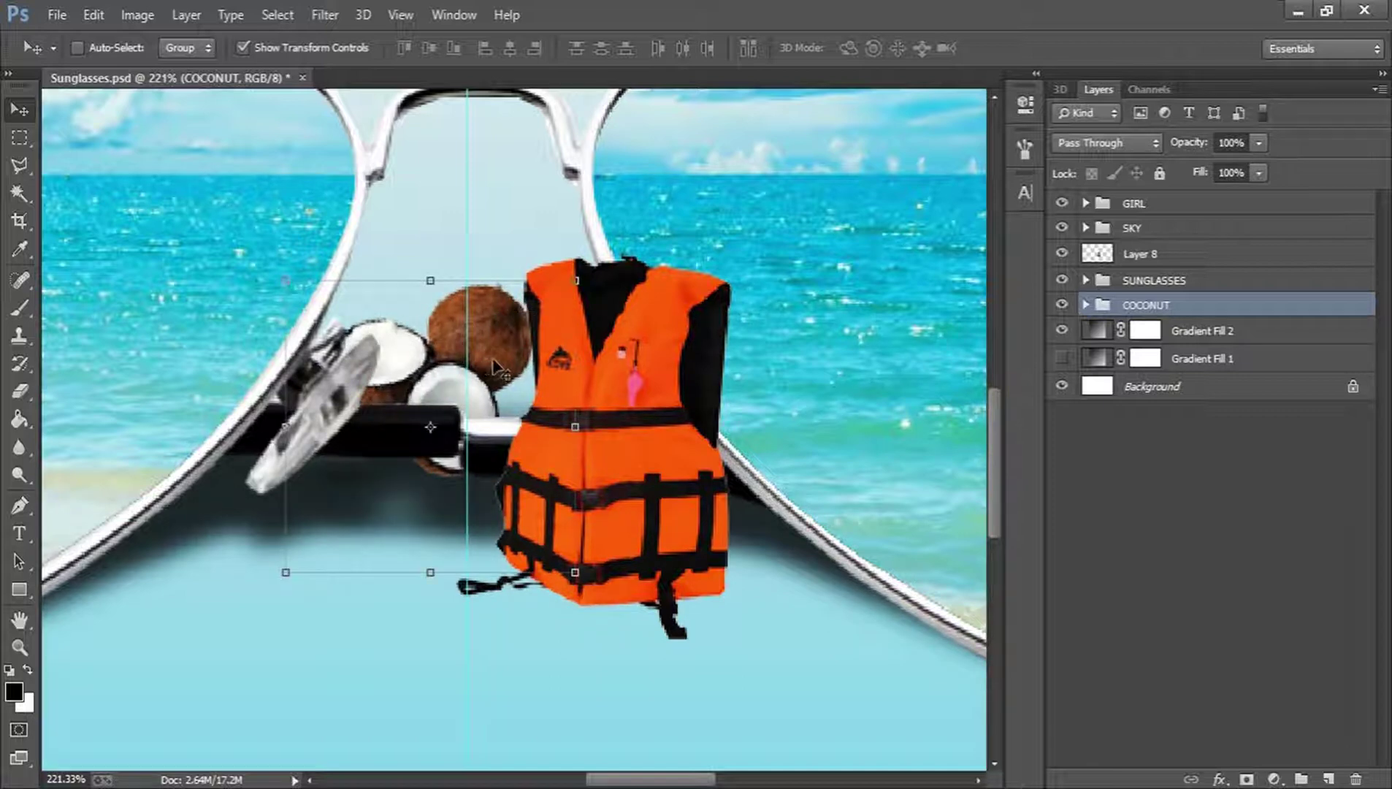
# Scale the jacket on Layer 8 to about 85% and reposition it just right of the coconuts
pyautogui.click(1205, 258)
pyautogui.moveTo(659, 356); pyautogui.dragTo(659, 351)
pyautogui.moveTo(738, 246); pyautogui.dragTo(719, 276)
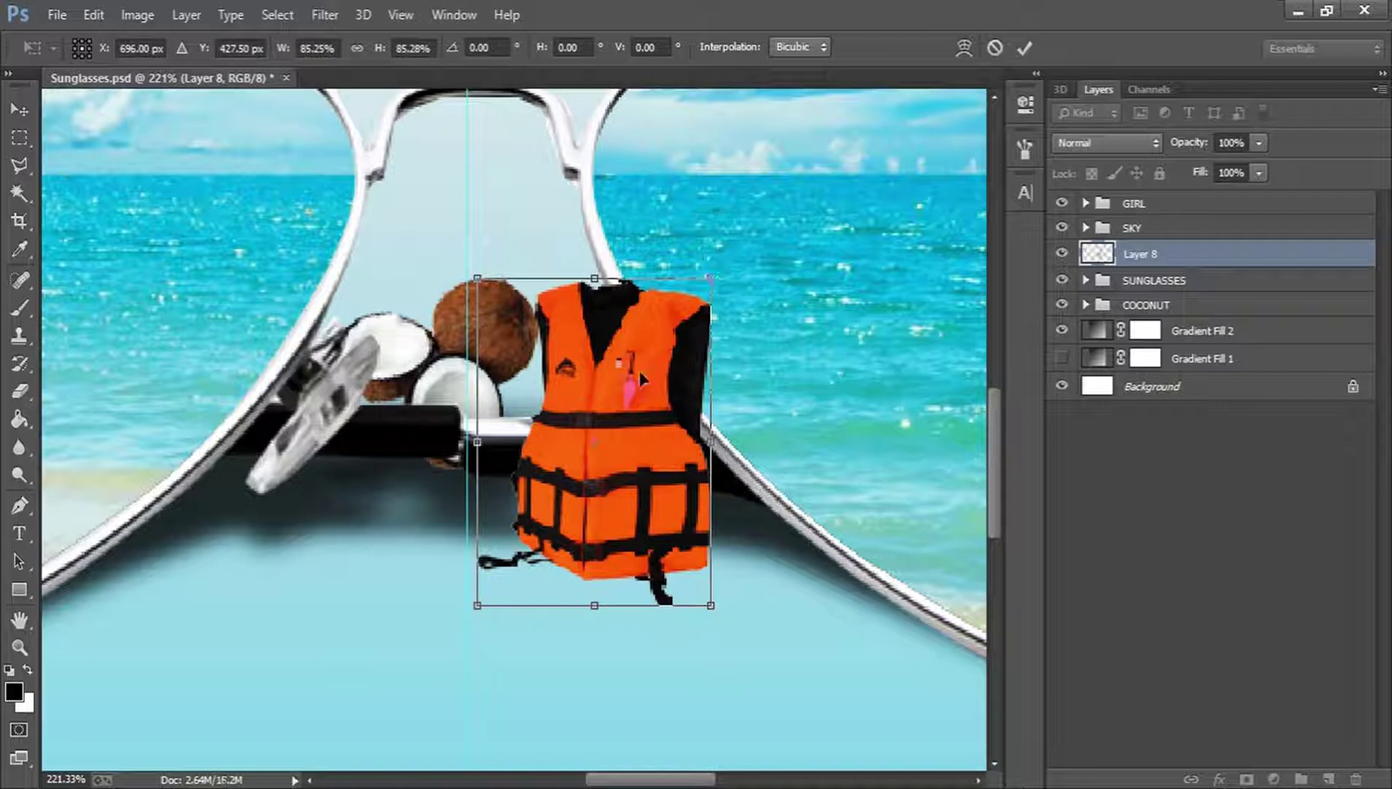
pyautogui.click(1022, 50)
pyautogui.moveTo(616, 373)
pyautogui.mouseDown()
pyautogui.moveTo(414, 358)
pyautogui.moveTo(650, 353)
pyautogui.moveTo(615, 365)
pyautogui.mouseUp()
# Group the jacket layer, name the group JACKET and select Layer 8 inside it
pyautogui.hotkey('ctrl', 'g')
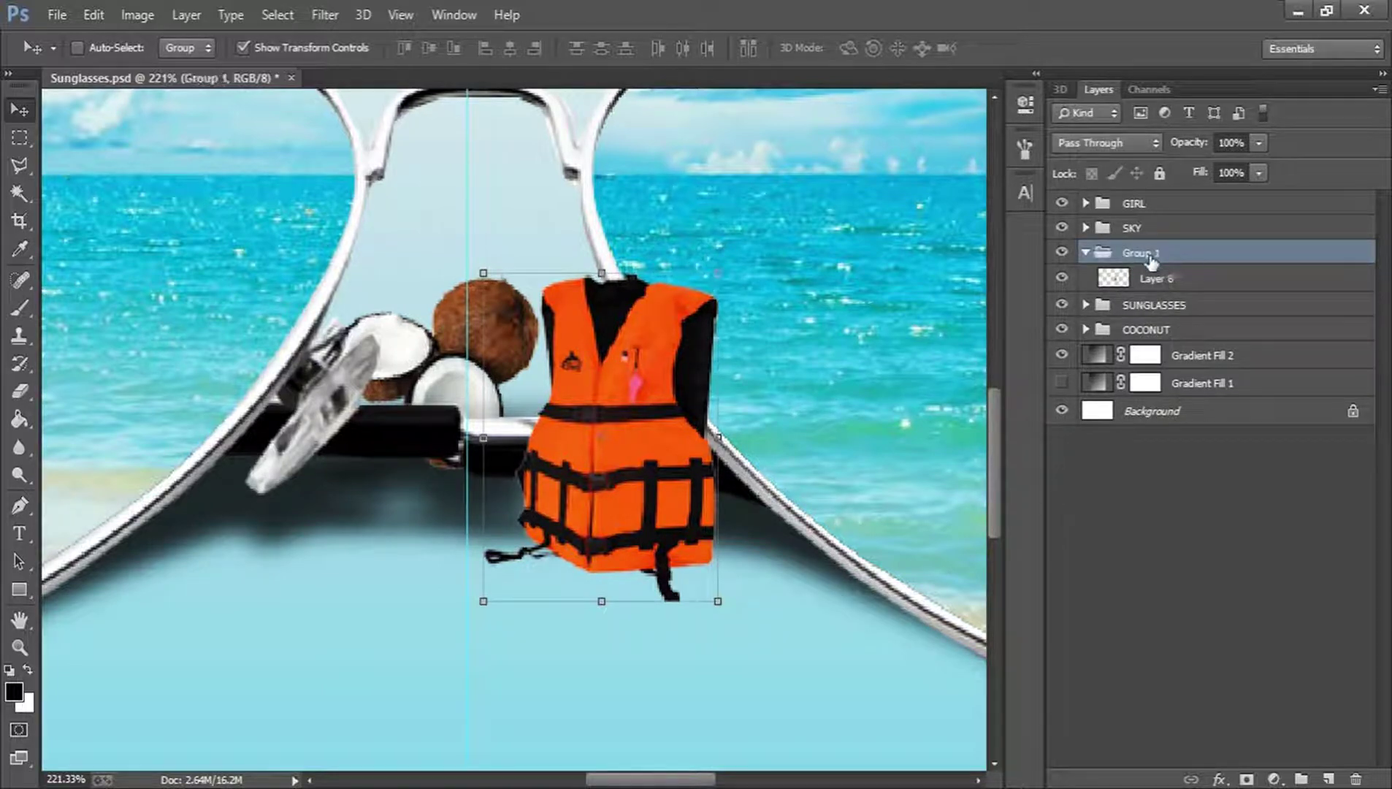
pyautogui.doubleClick(1141, 252)
pyautogui.click(1198, 287)
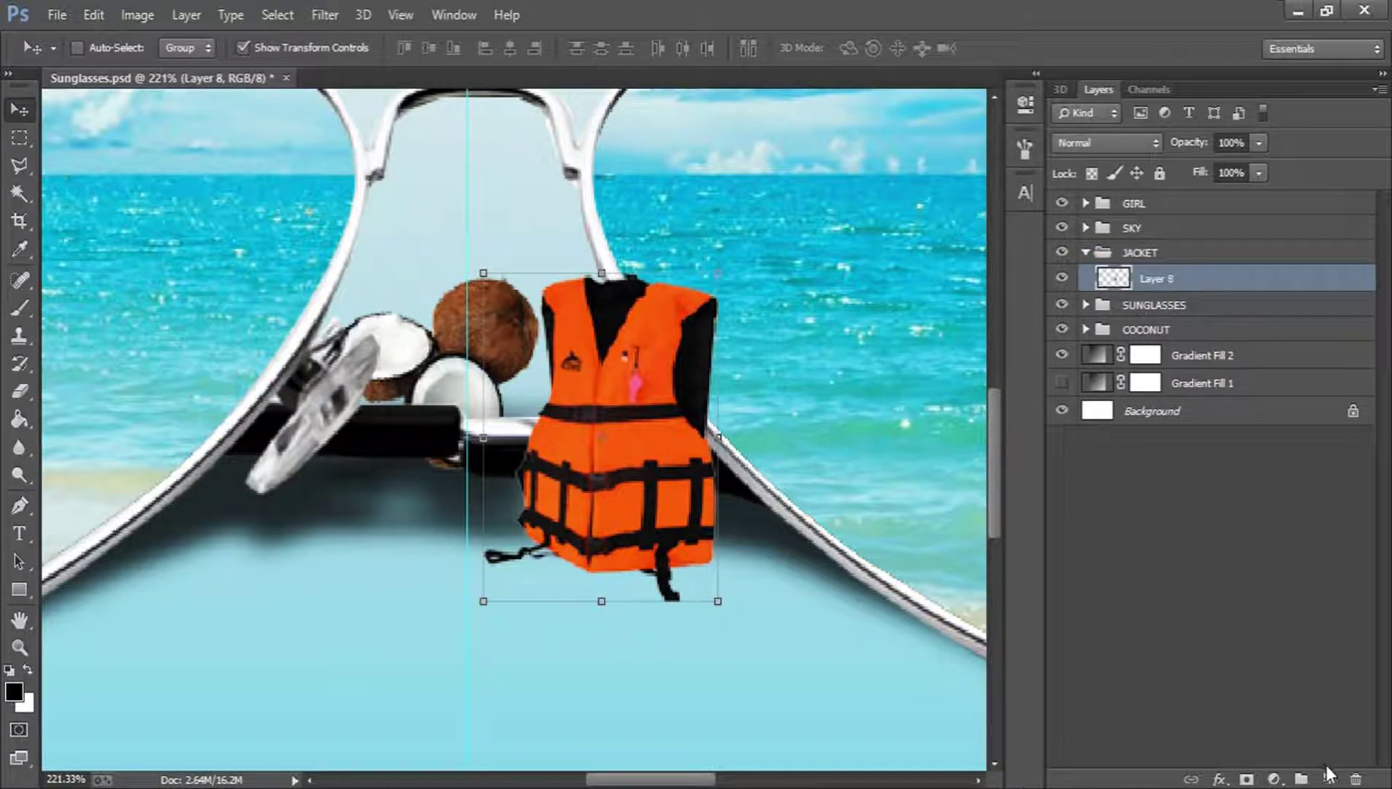
# Add a new empty layer inside the JACKET group and place it directly beneath the jacket's Layer 8
pyautogui.click(1329, 776)
pyautogui.keyDown('shift'); pyautogui.click(1207, 304); pyautogui.keyUp('shift')
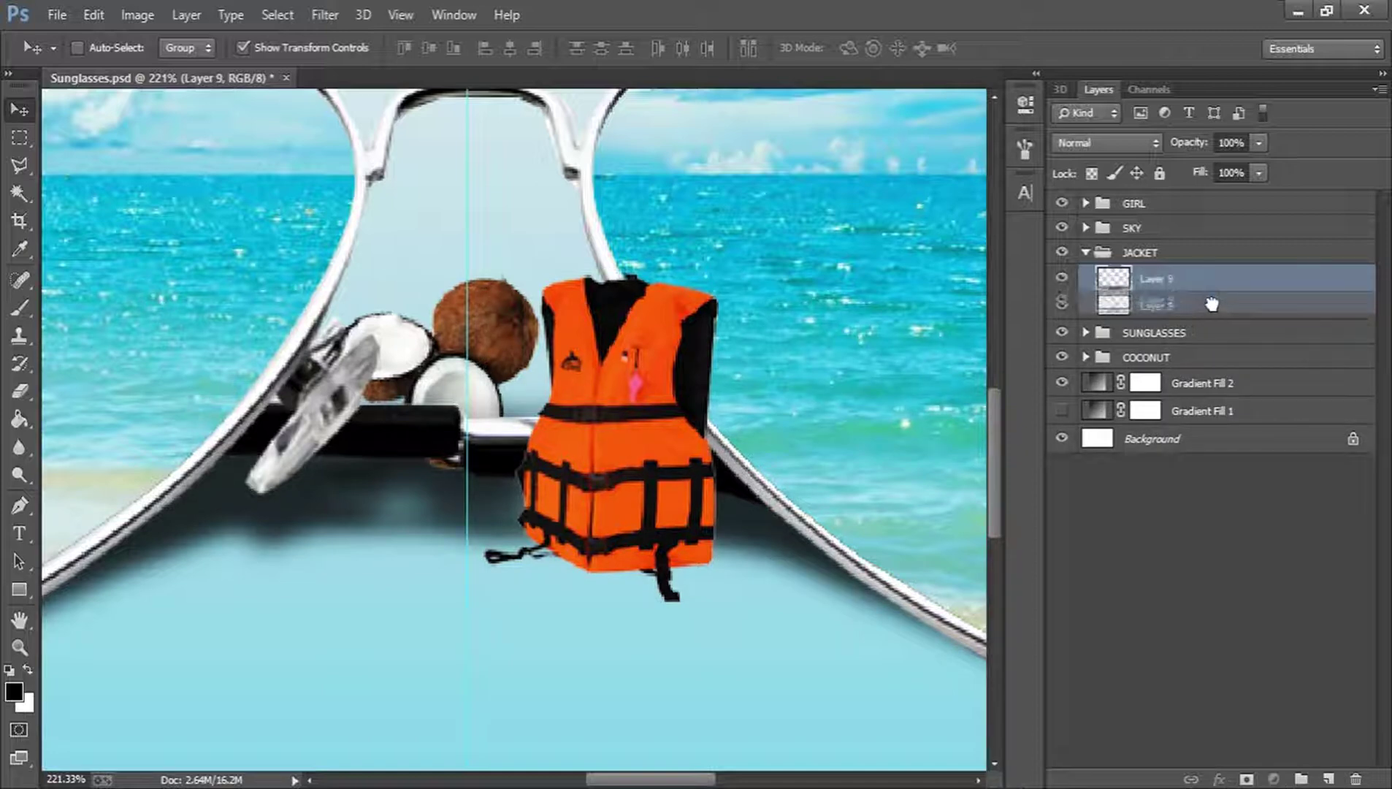
pyautogui.moveTo(1212, 307); pyautogui.dragTo(1223, 312)
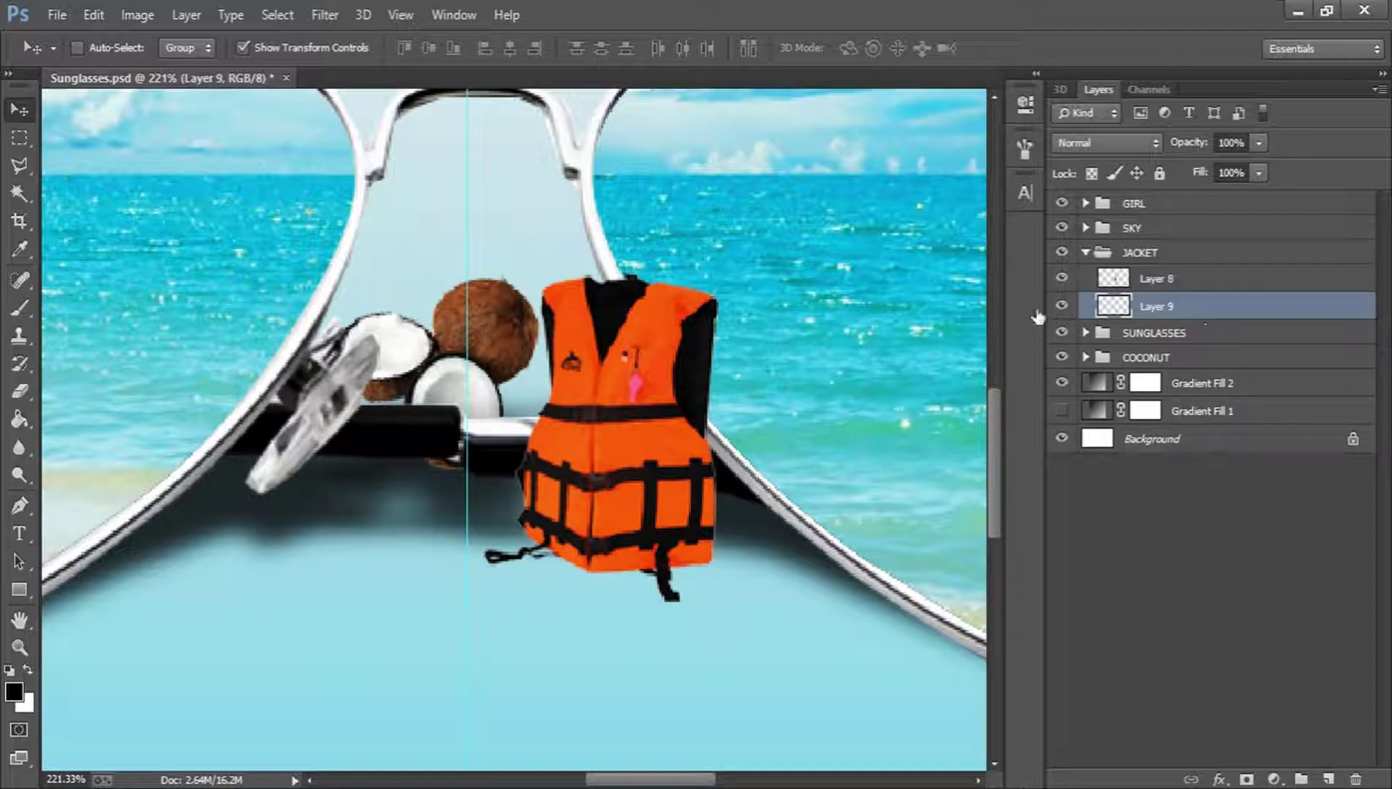
# Set up the Brush with a soft round tip at 0% hardness and 50 px size, undoing the hard-edged test dab
pyautogui.click(20, 307)
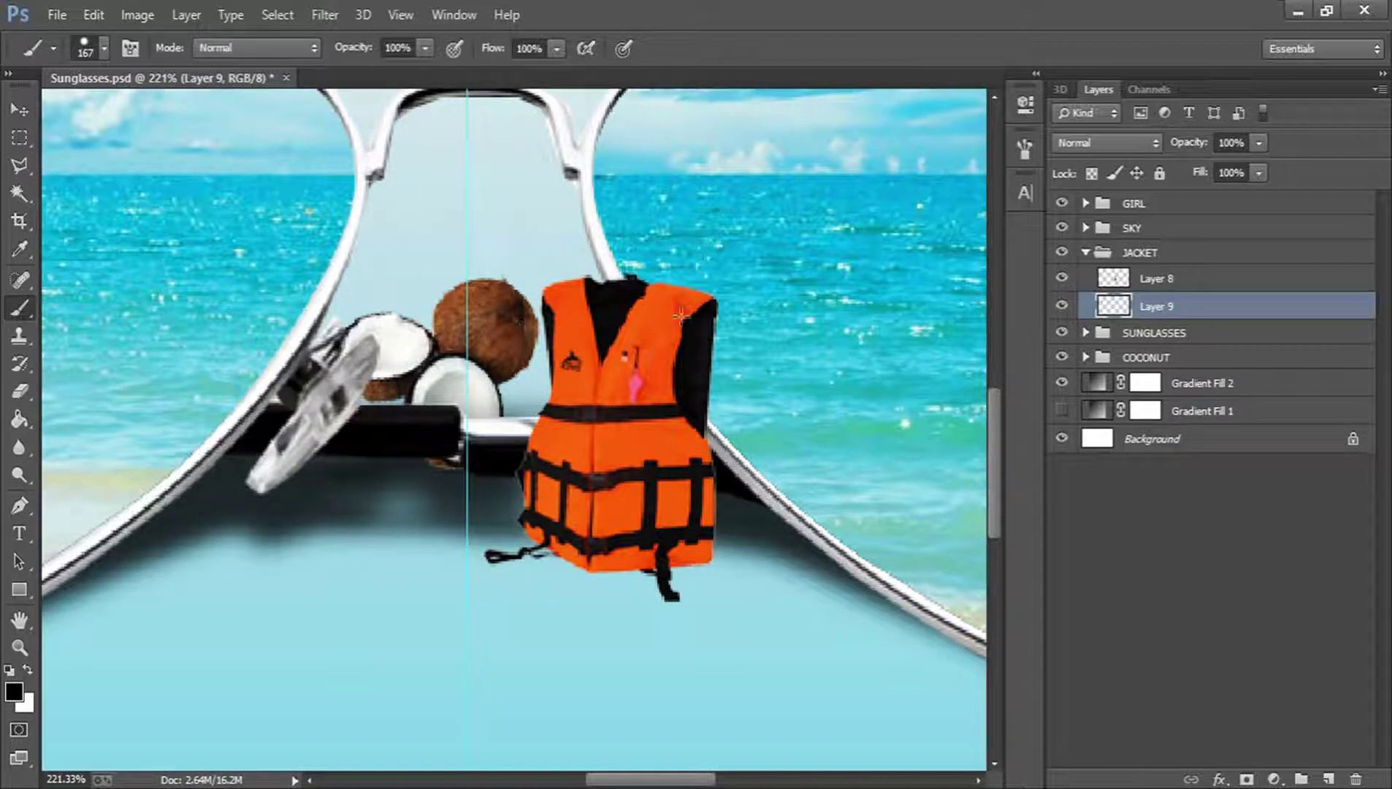
pyautogui.click(631, 276)
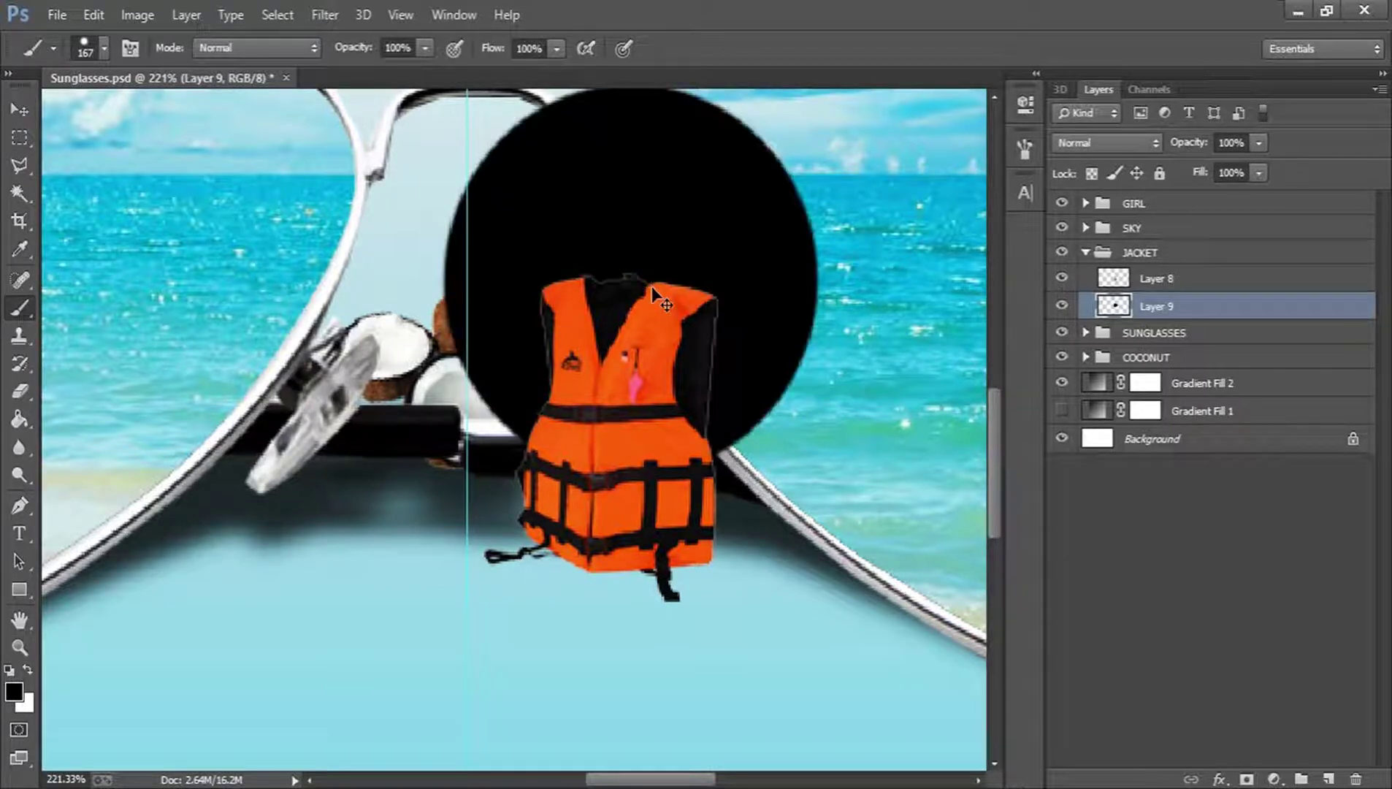
pyautogui.hotkey('ctrl', 'z')
pyautogui.rightClick(677, 273)
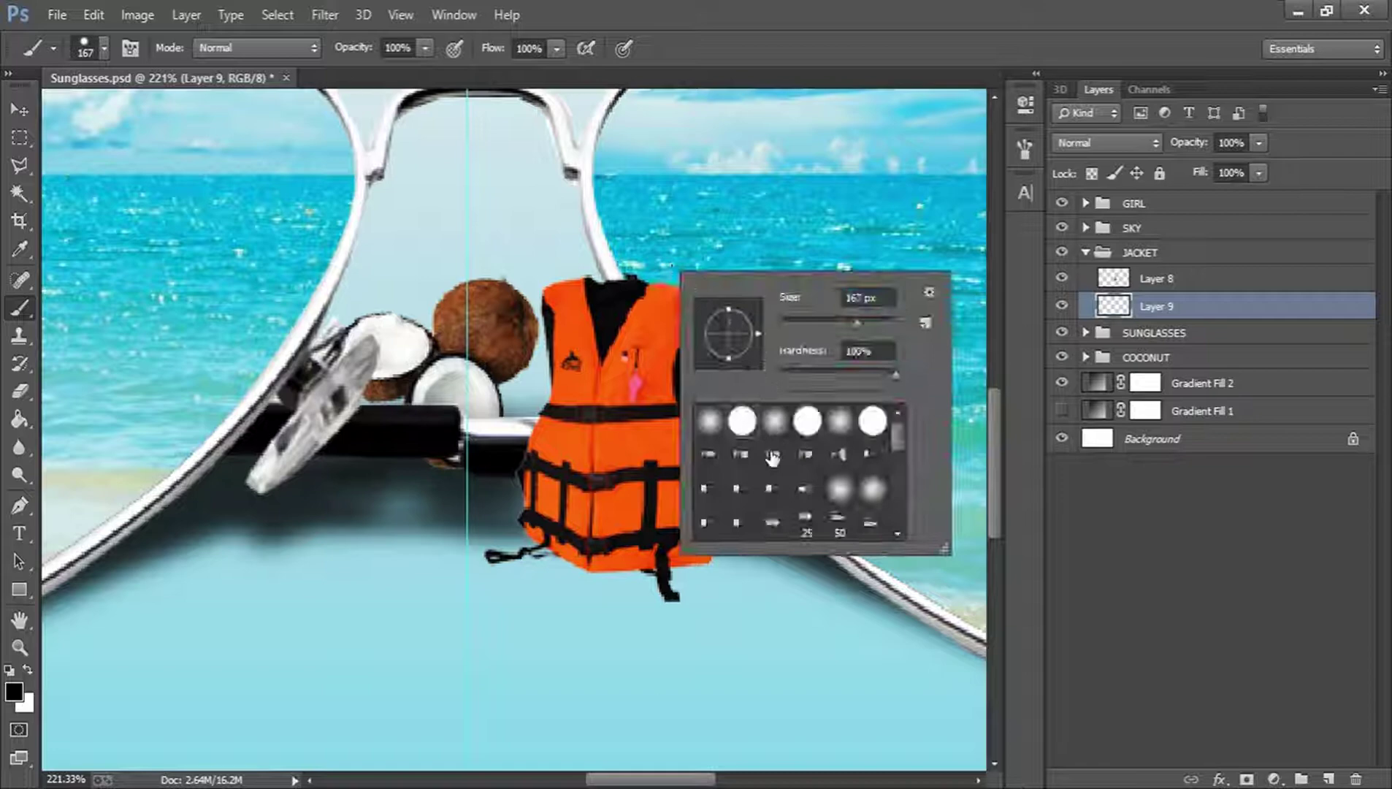
pyautogui.click(709, 428)
pyautogui.click(805, 319)
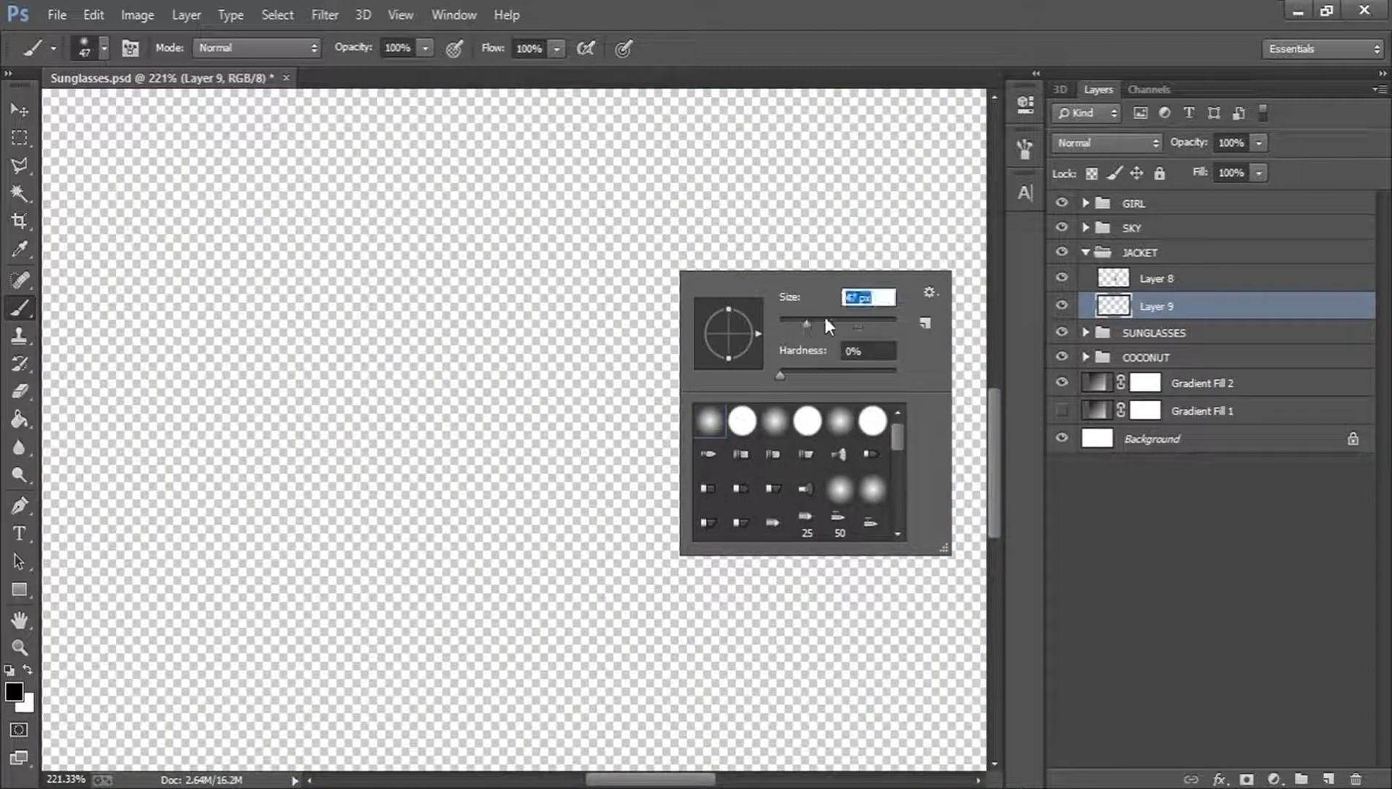
pyautogui.write('50')
pyautogui.press('Return')
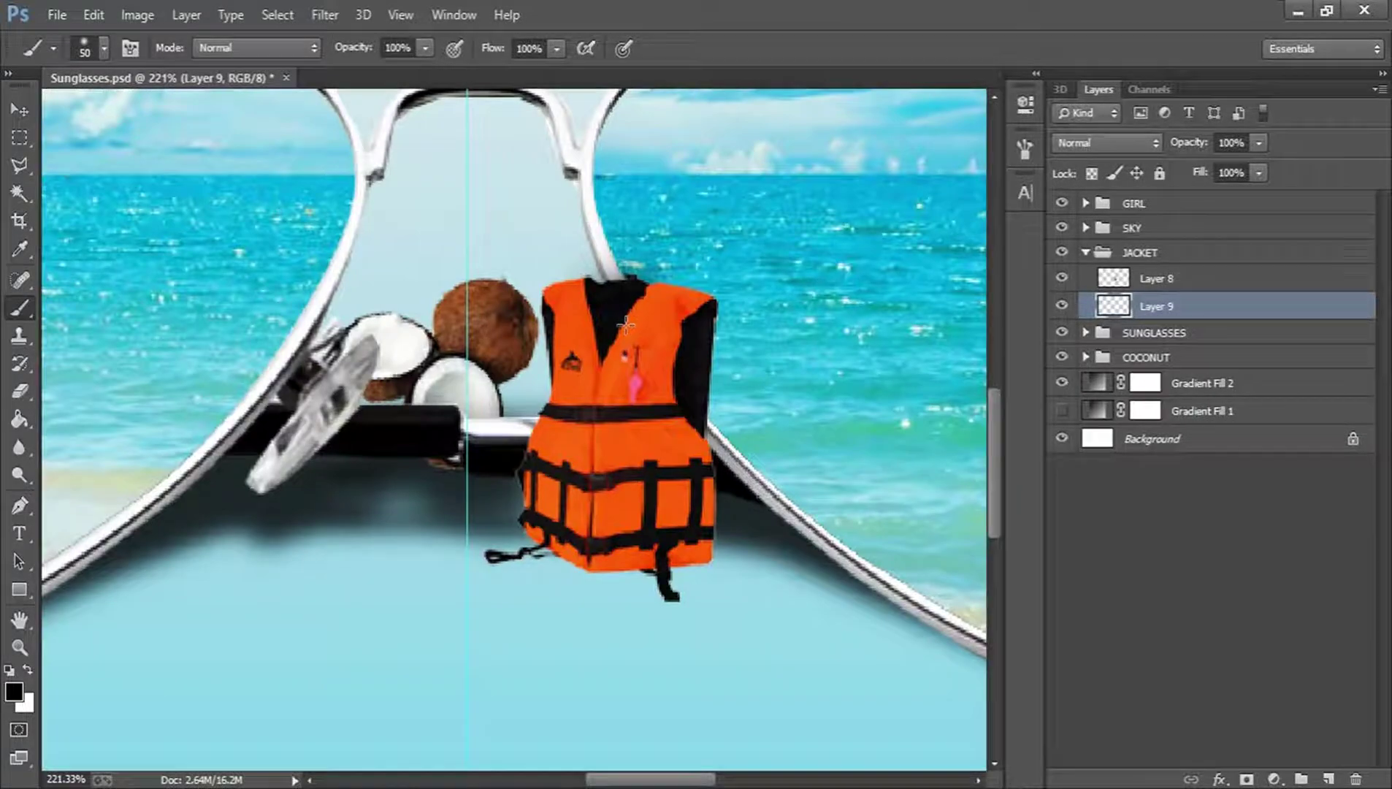
# Undo a trial shadow stroke behind the jacket's shoulder and set the brush size to 20 px
pyautogui.moveTo(646, 300)
pyautogui.mouseDown()
pyautogui.moveTo(672, 310)
pyautogui.moveTo(697, 383)
pyautogui.mouseUp()
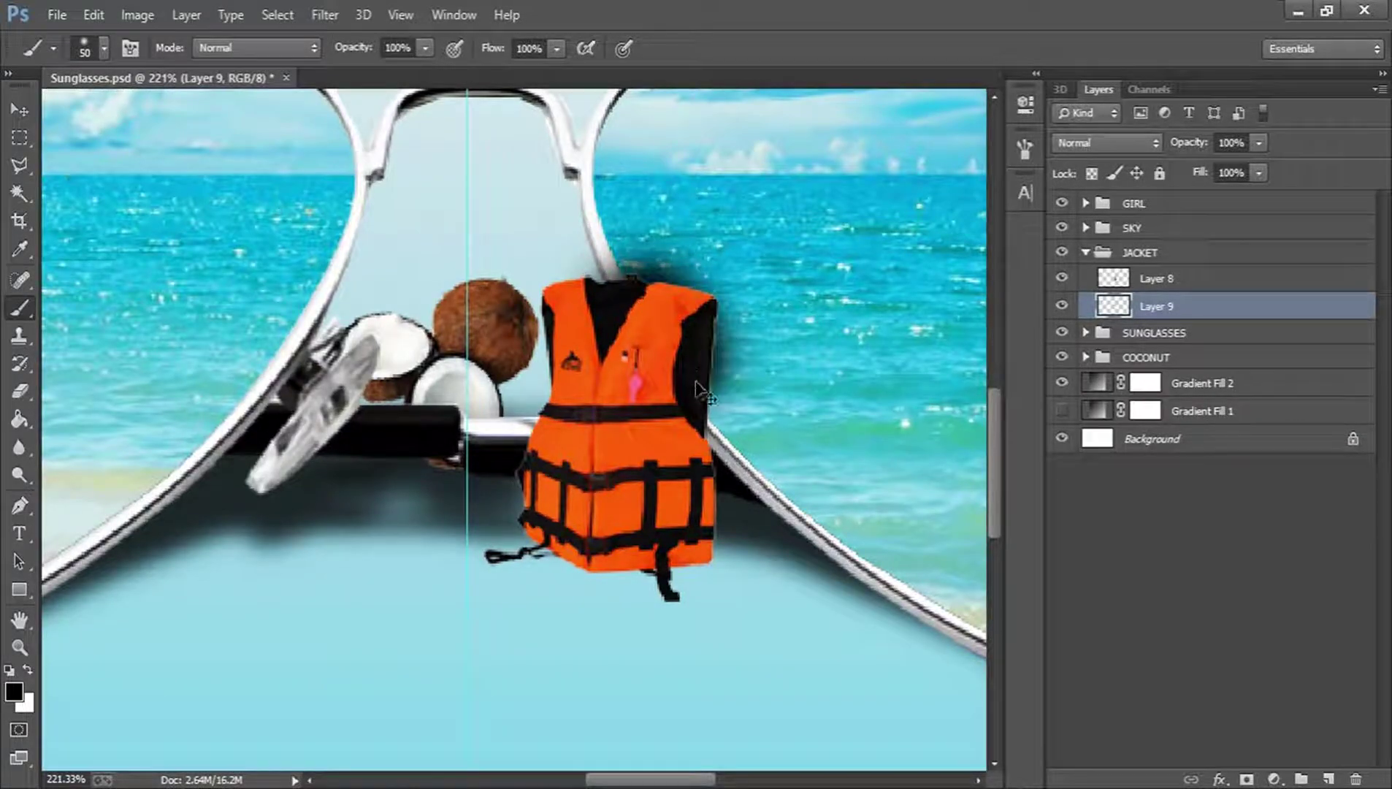
pyautogui.hotkey('ctrl', 'z')
pyautogui.rightClick(741, 305)
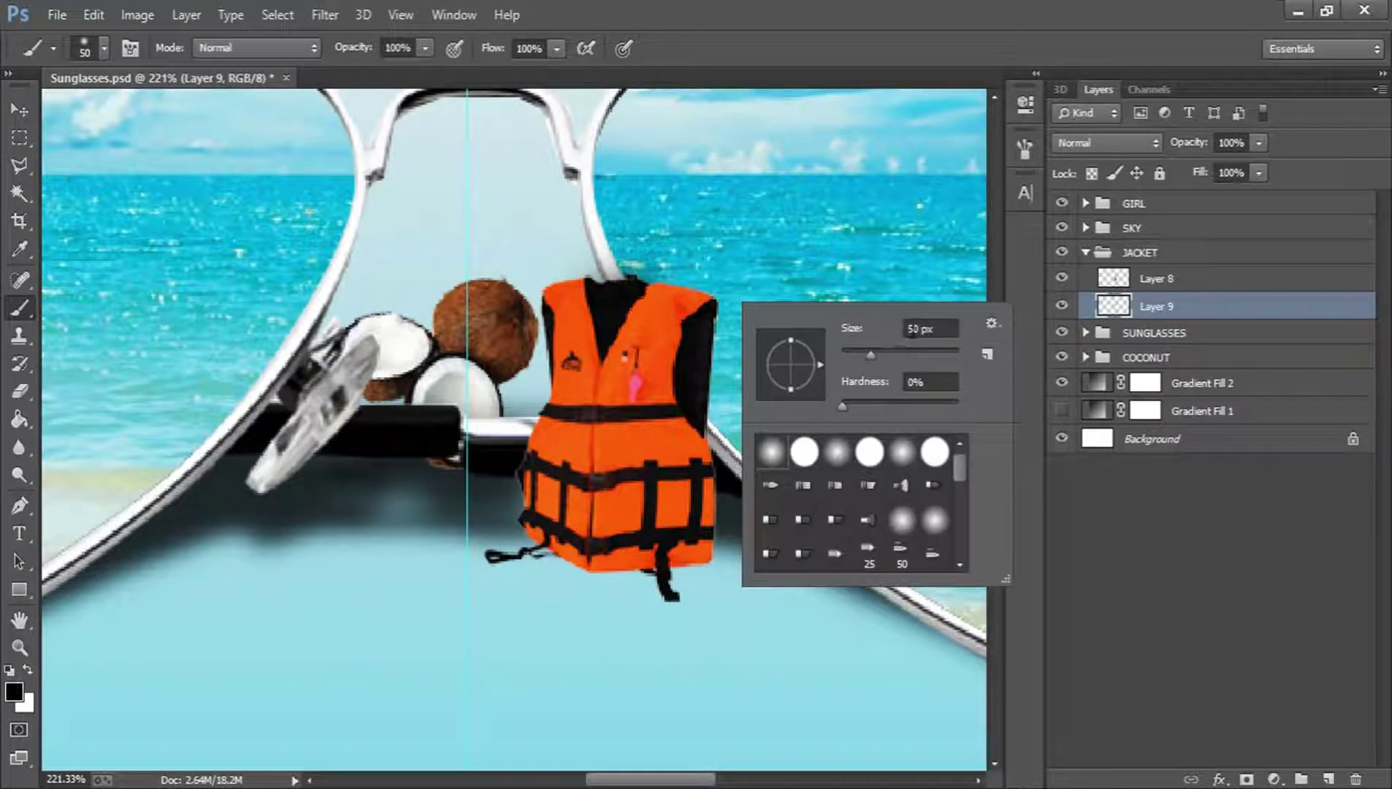
pyautogui.doubleClick(912, 329)
pyautogui.write('20')
pyautogui.press('Return')
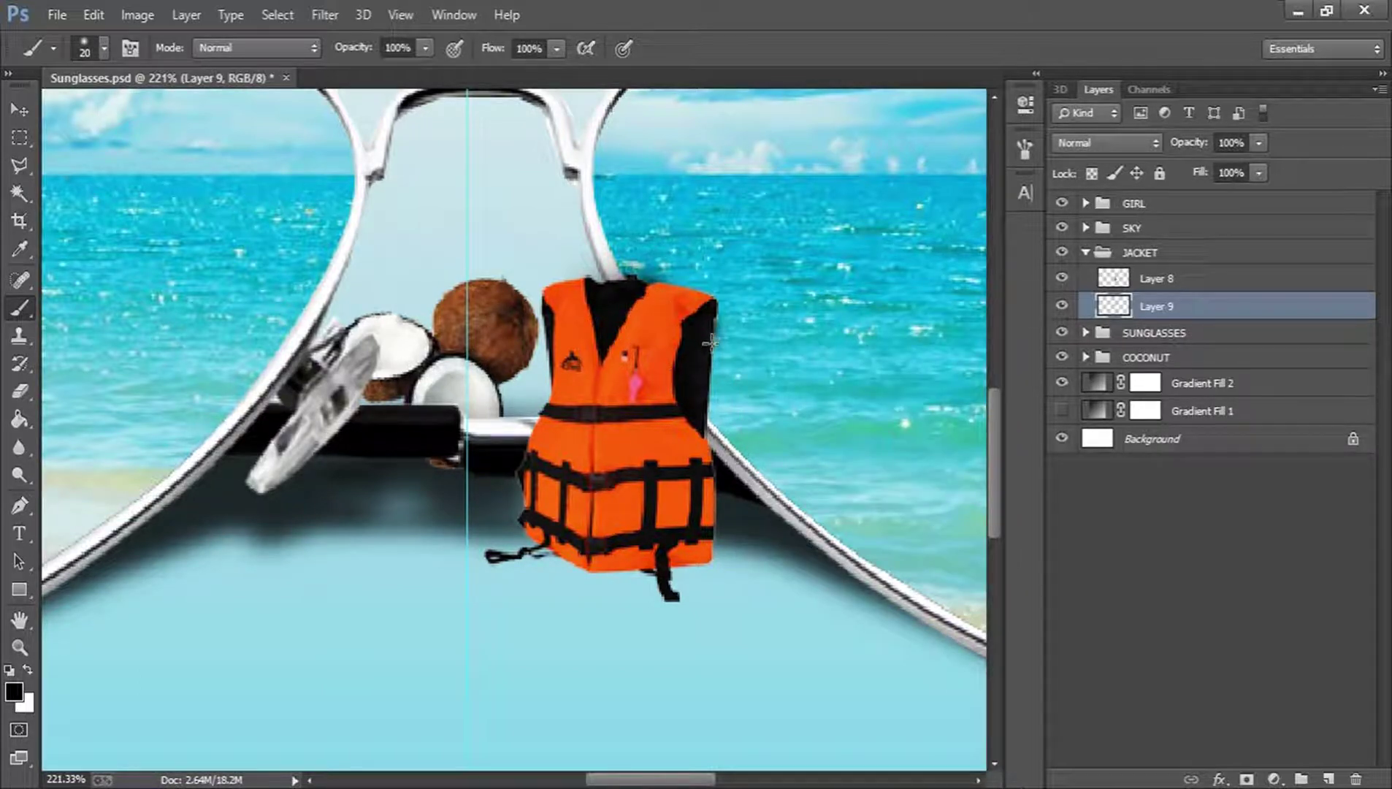
# Paint a soft black shadow on Layer 9 behind the jacket's right shoulder and side, and set the layer's opacity to 50%
pyautogui.moveTo(710, 341)
pyautogui.mouseDown()
pyautogui.moveTo(714, 413)
pyautogui.moveTo(725, 332)
pyautogui.moveTo(703, 293)
pyautogui.moveTo(633, 279)
pyautogui.mouseUp()
pyautogui.moveTo(705, 416); pyautogui.dragTo(712, 433)
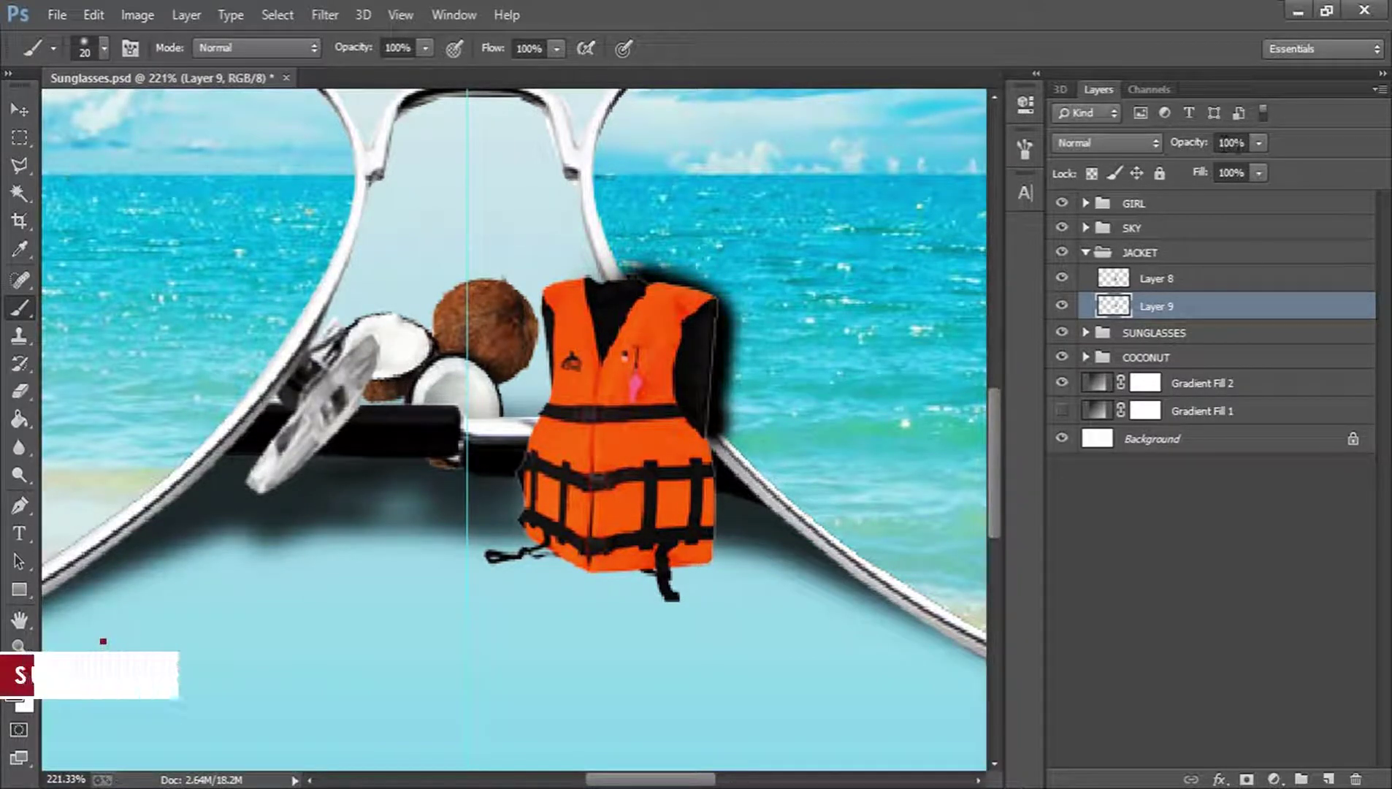
pyautogui.moveTo(1231, 143); pyautogui.dragTo(1151, 144)
pyautogui.write('5')
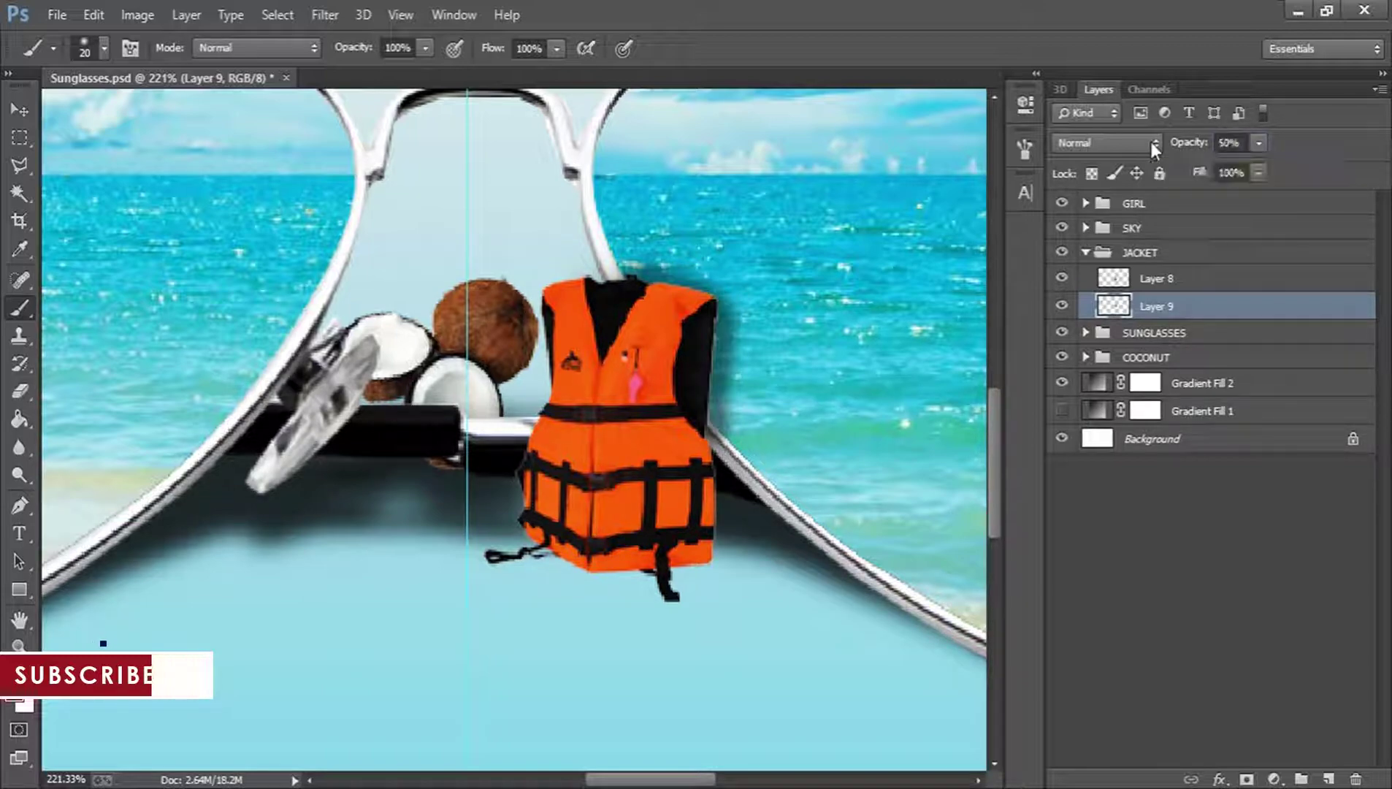
# Warp the Layer 9 shadow, pulling it outward at the jacket's right shoulder and inward at its lower right corner
pyautogui.press('z')
pyautogui.click(571, 49)
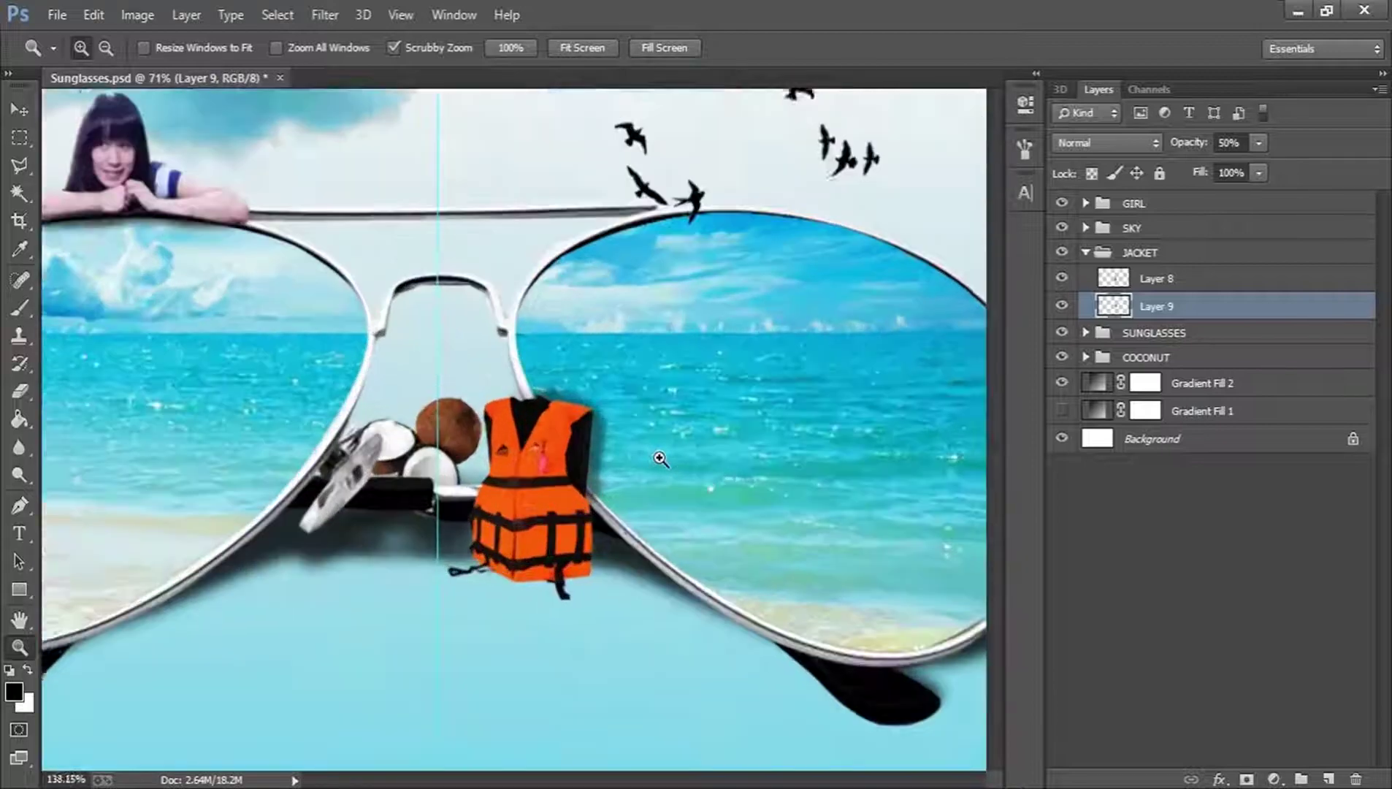
pyautogui.moveTo(659, 460); pyautogui.dragTo(691, 459)
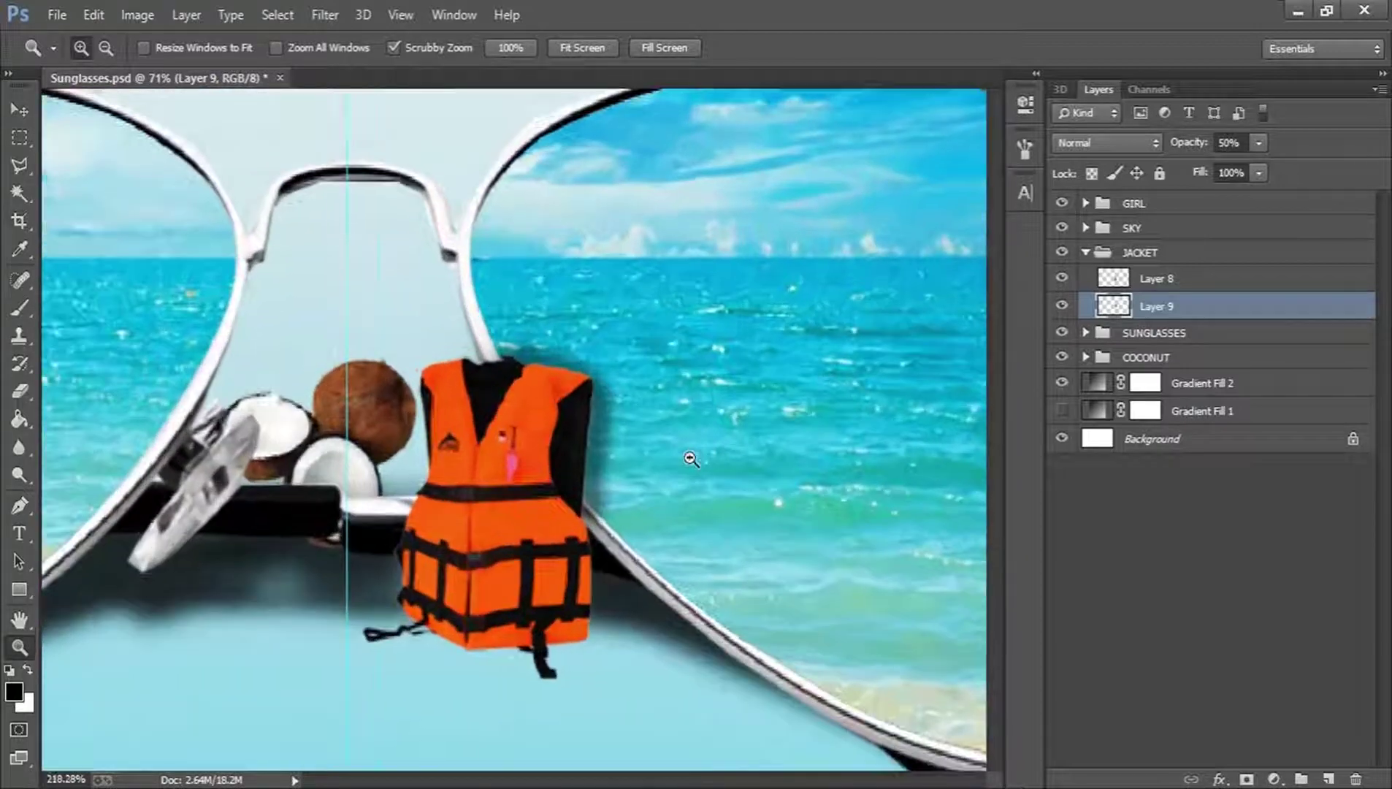
pyautogui.click(649, 460)
pyautogui.press('v')
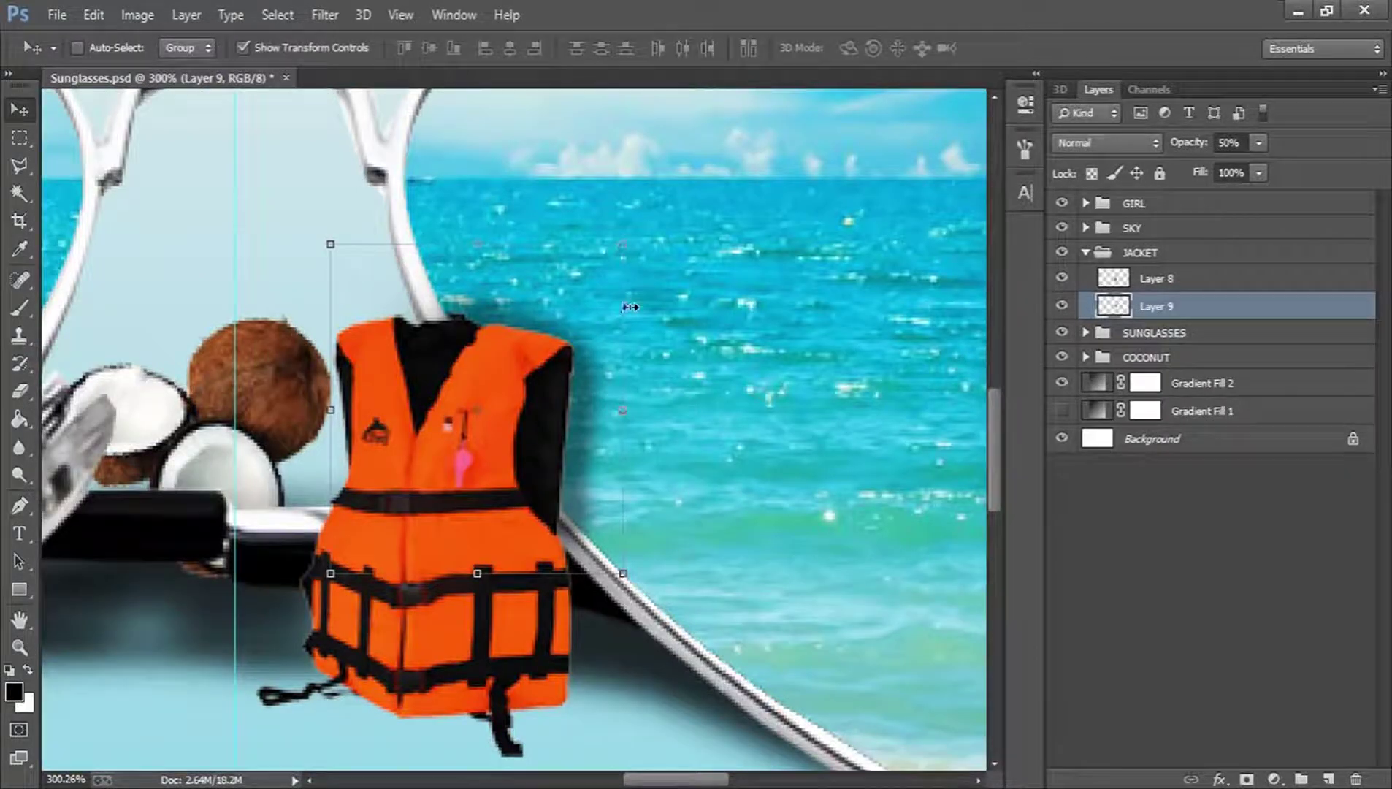
pyautogui.click(628, 247)
pyautogui.click(963, 48)
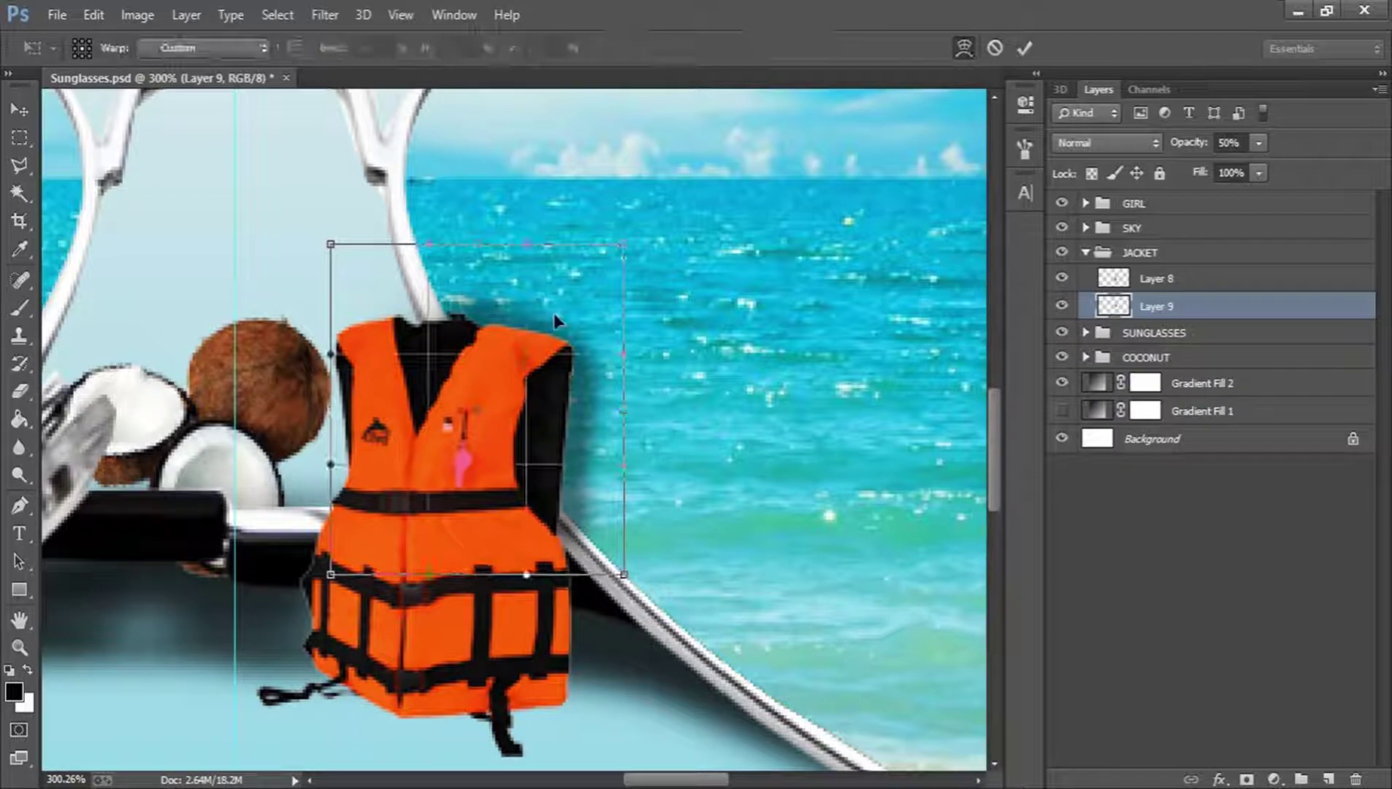
pyautogui.moveTo(532, 324); pyautogui.dragTo(547, 310)
pyautogui.moveTo(601, 562); pyautogui.dragTo(573, 561)
pyautogui.moveTo(590, 360); pyautogui.dragTo(600, 360)
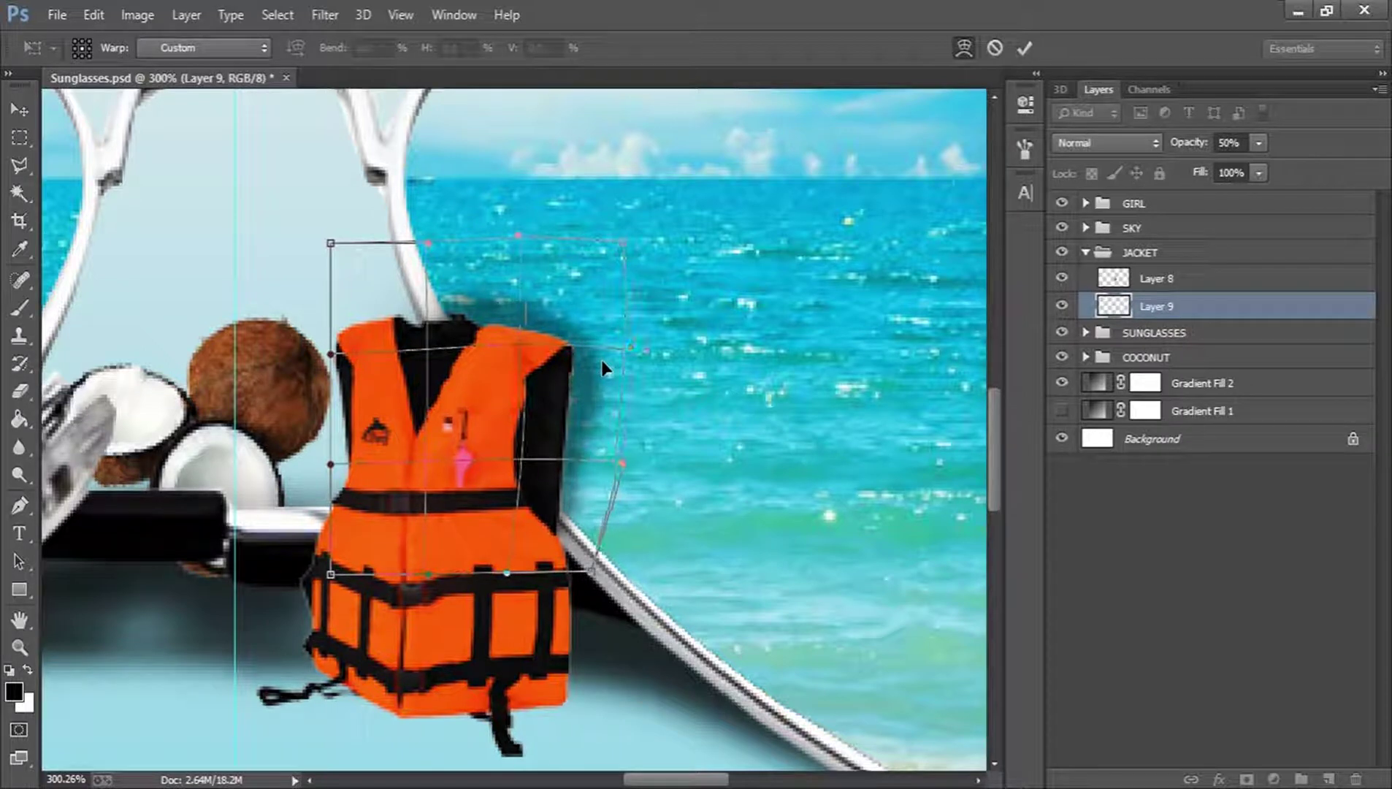
pyautogui.click(1032, 44)
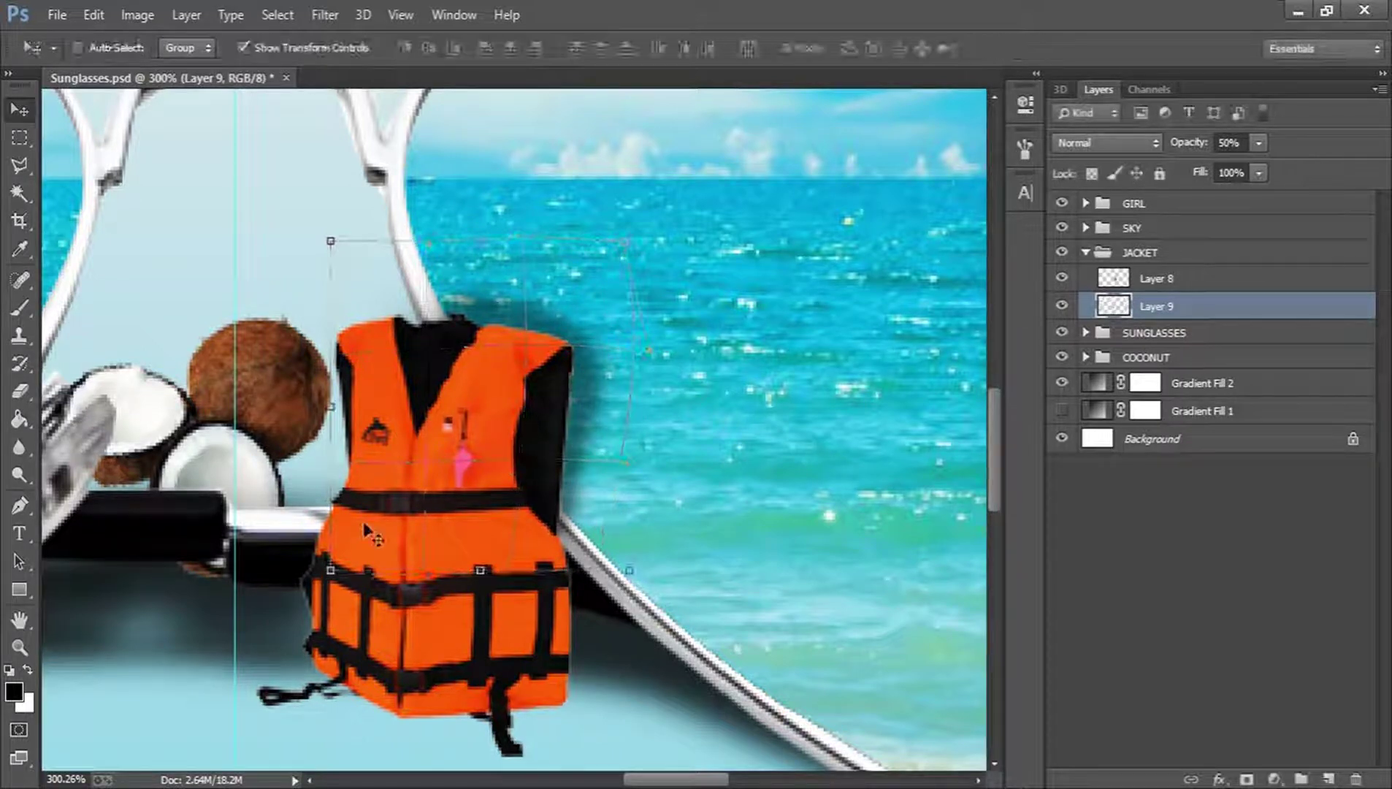
# Fit the whole composite in view, save the document with no layer selected, and collapse the JACKET group
pyautogui.click(19, 647)
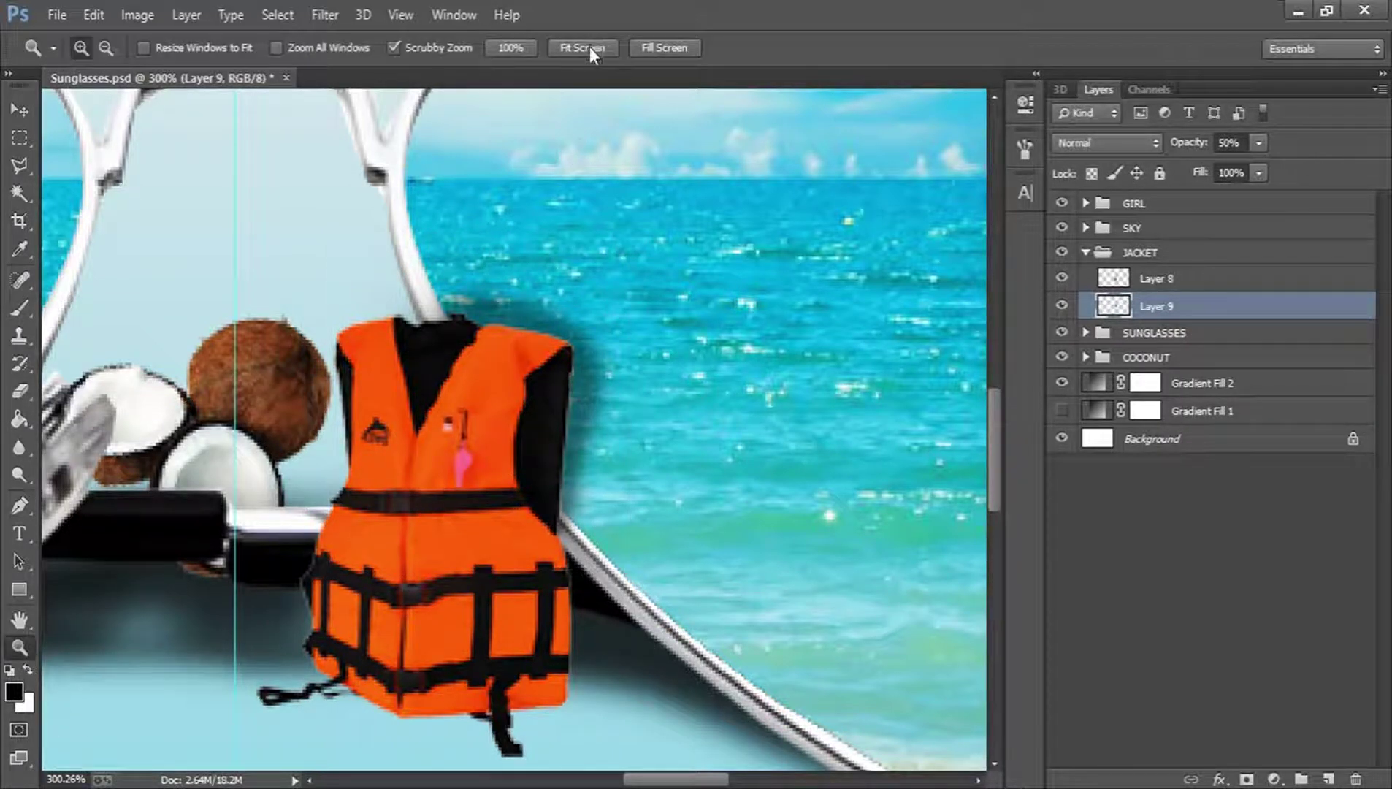
pyautogui.click(590, 48)
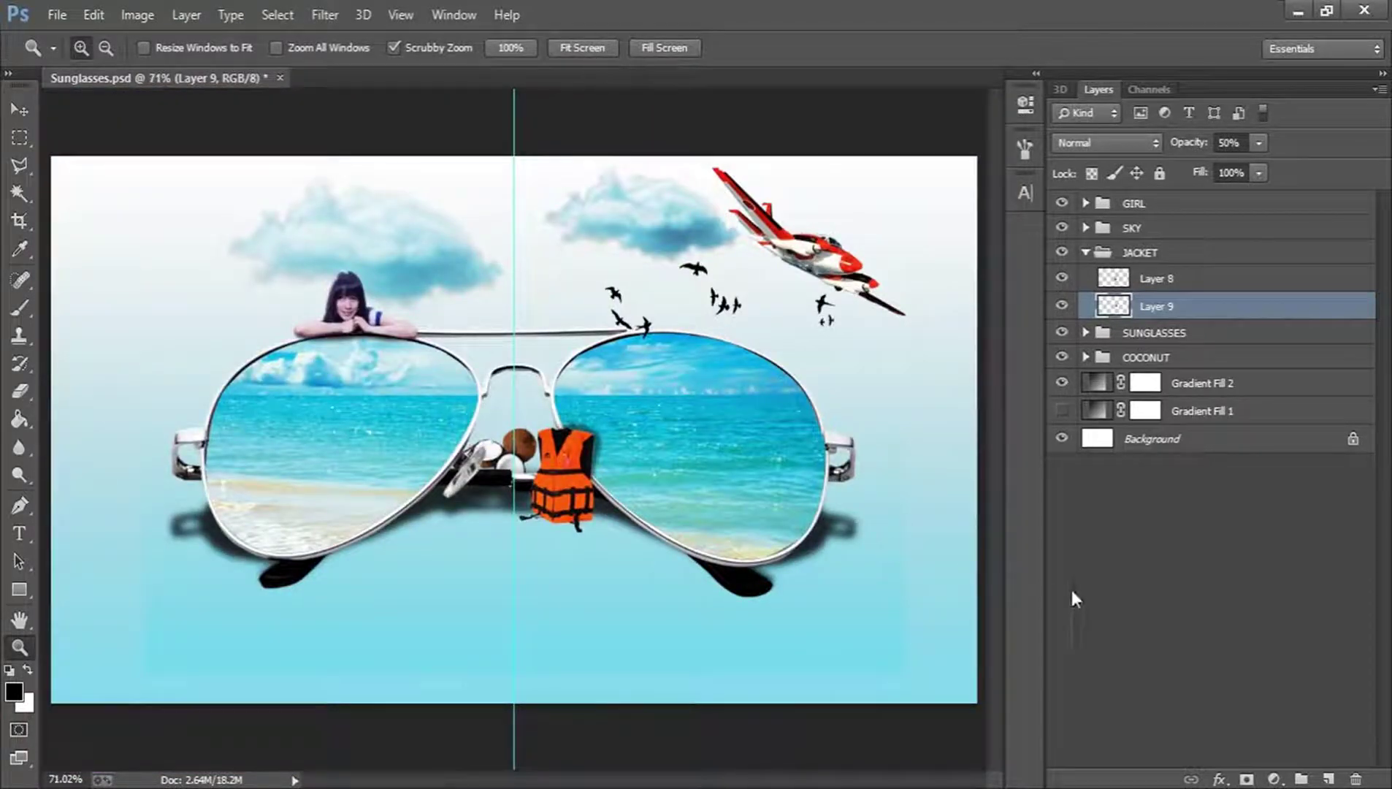
pyautogui.click(1165, 571)
pyautogui.hotkey('ctrl', 's')
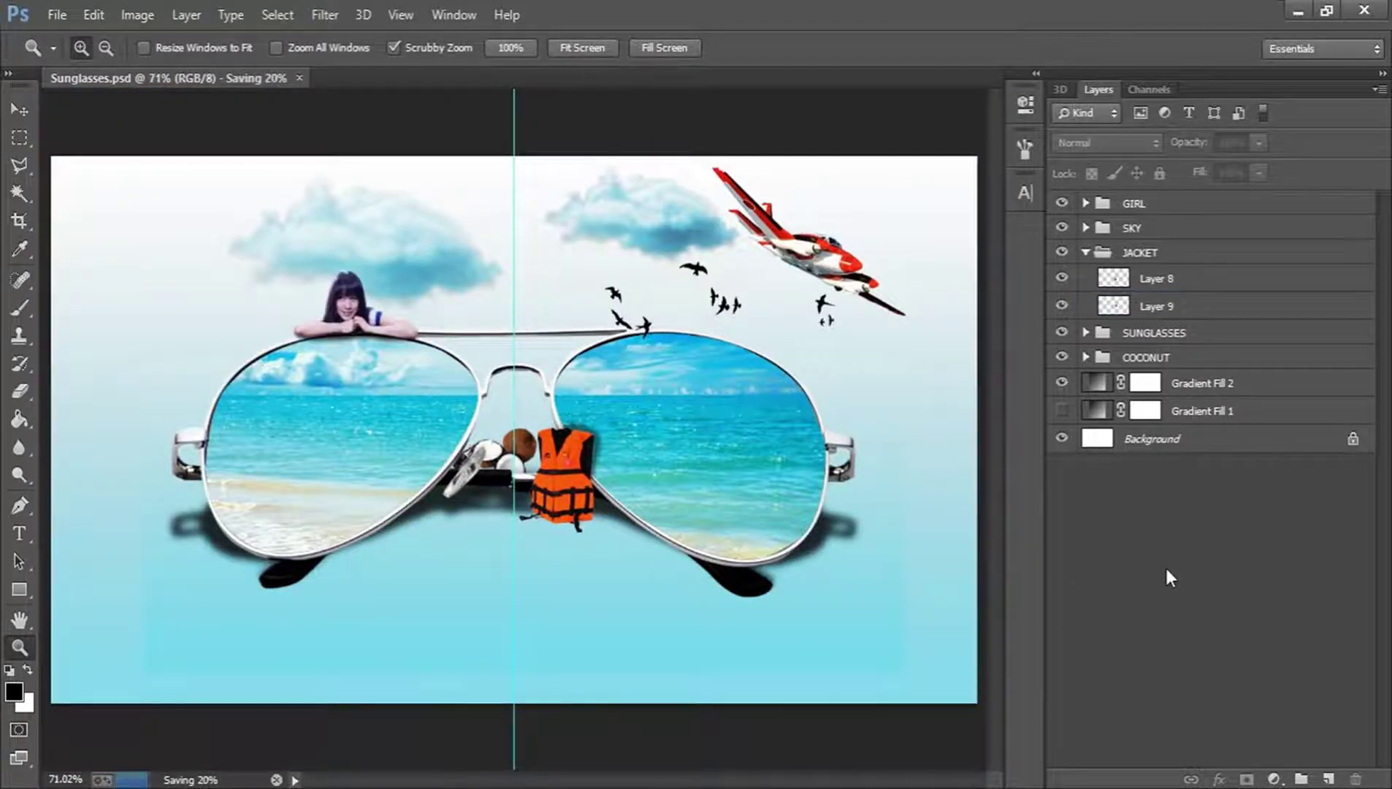
pyautogui.click(1087, 254)
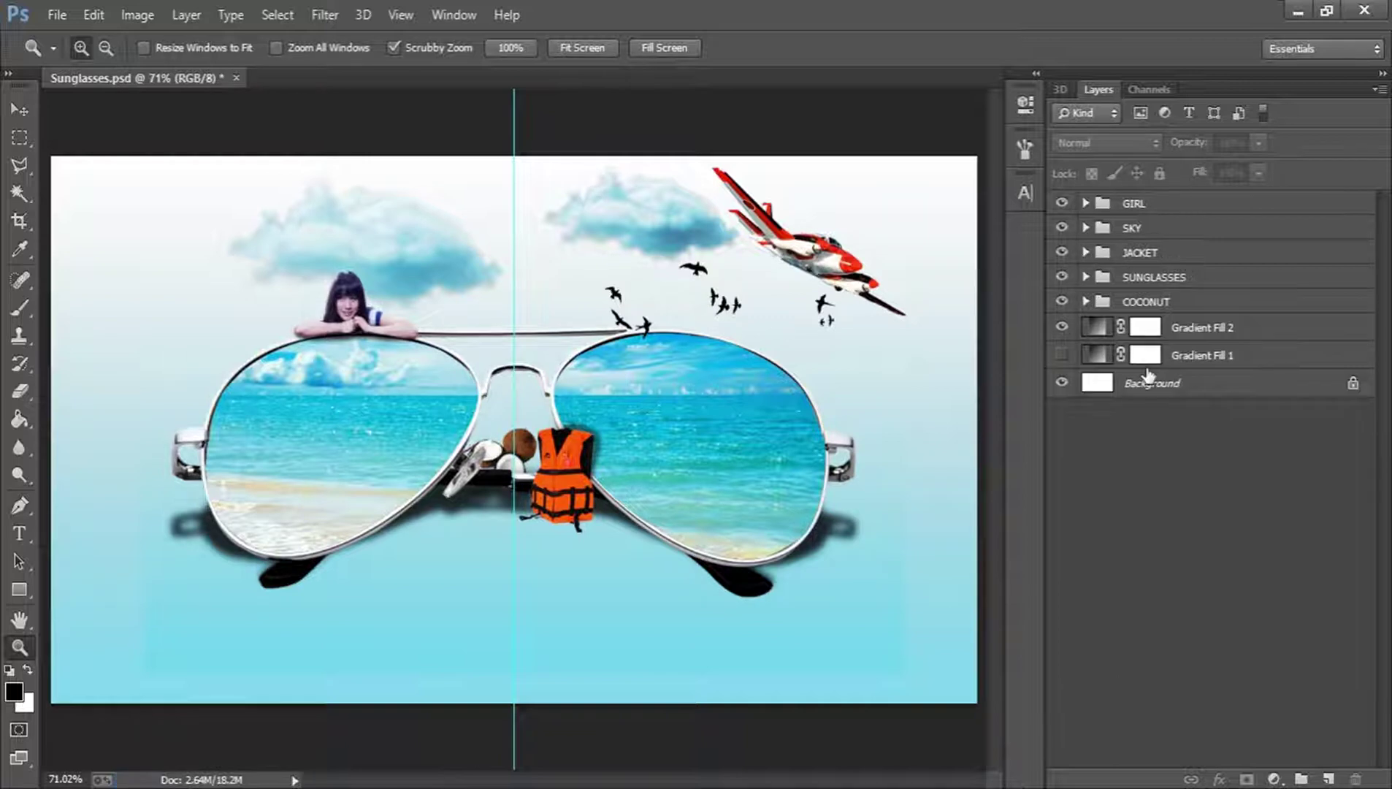
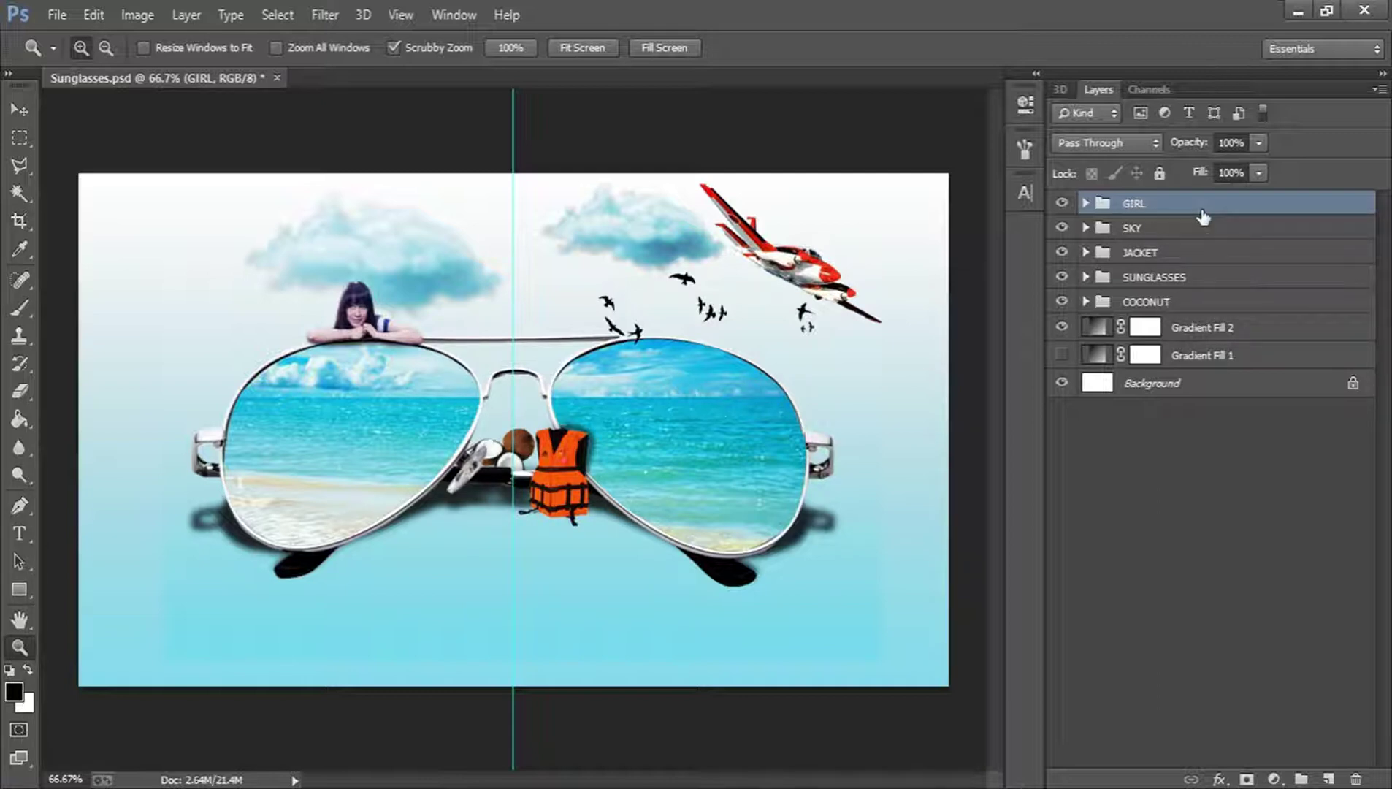
# Stamp the groups from GIRL through COCONUT into one merged layer and flip that copy vertically
pyautogui.keyDown('shift'); pyautogui.click(1175, 303); pyautogui.keyUp('shift')
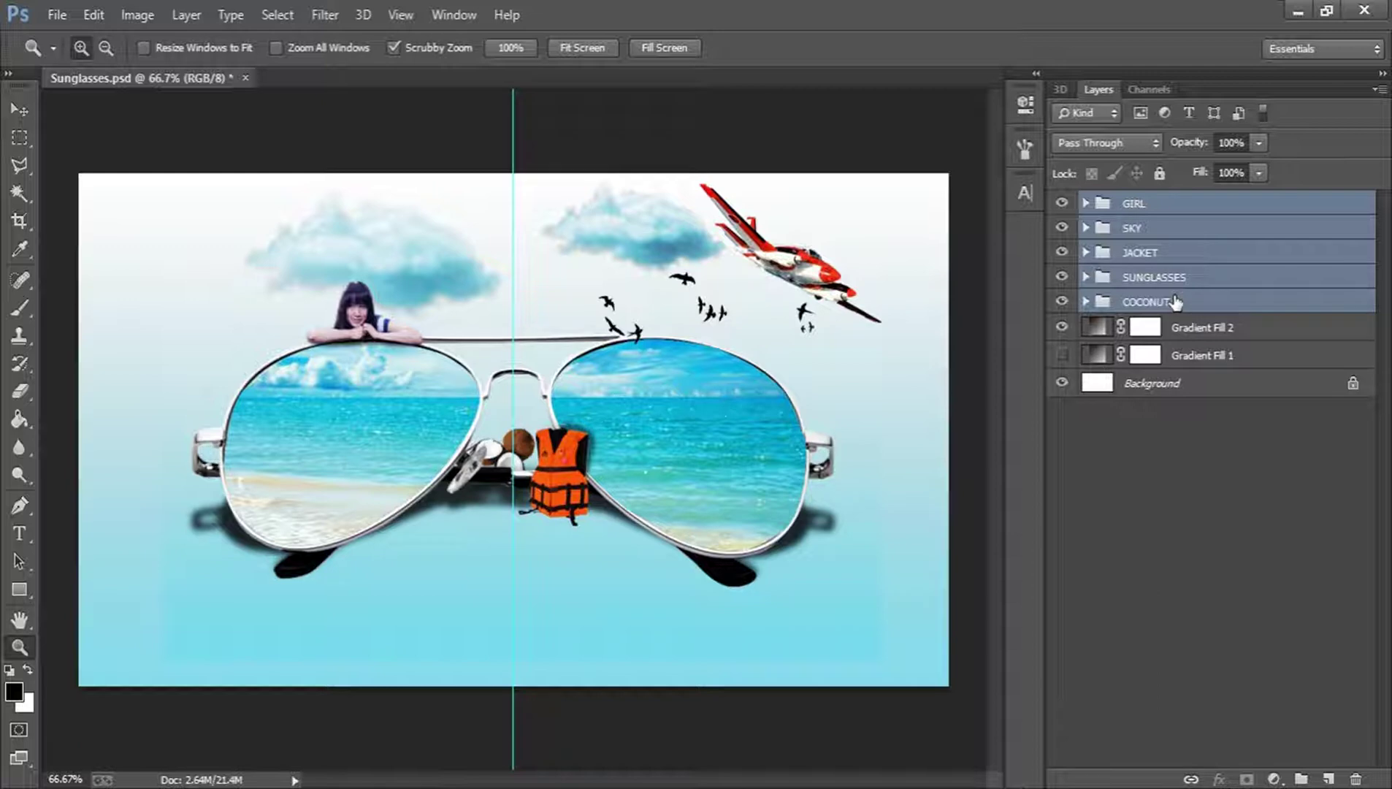
pyautogui.hotkey('ctrl', 'alt', 'e')
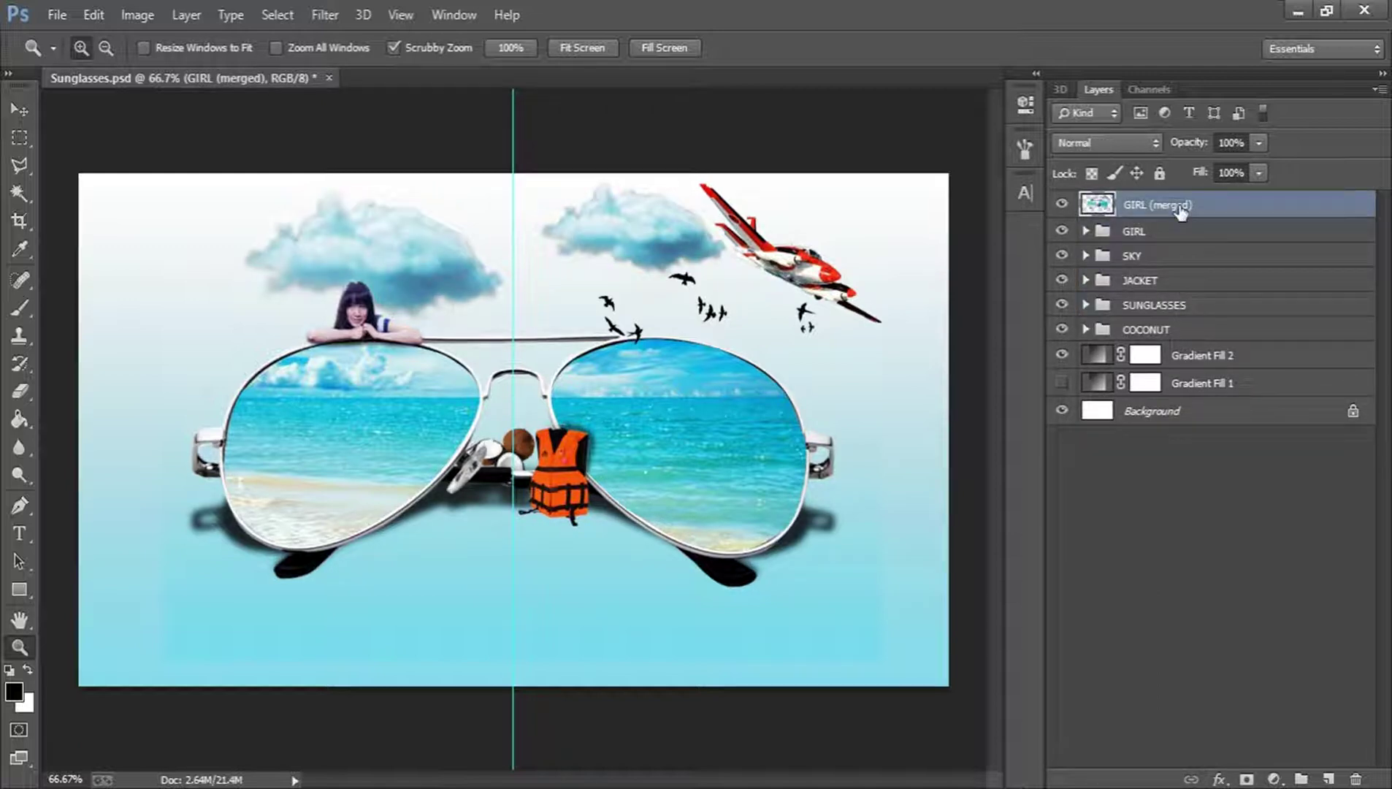
pyautogui.click(14, 112)
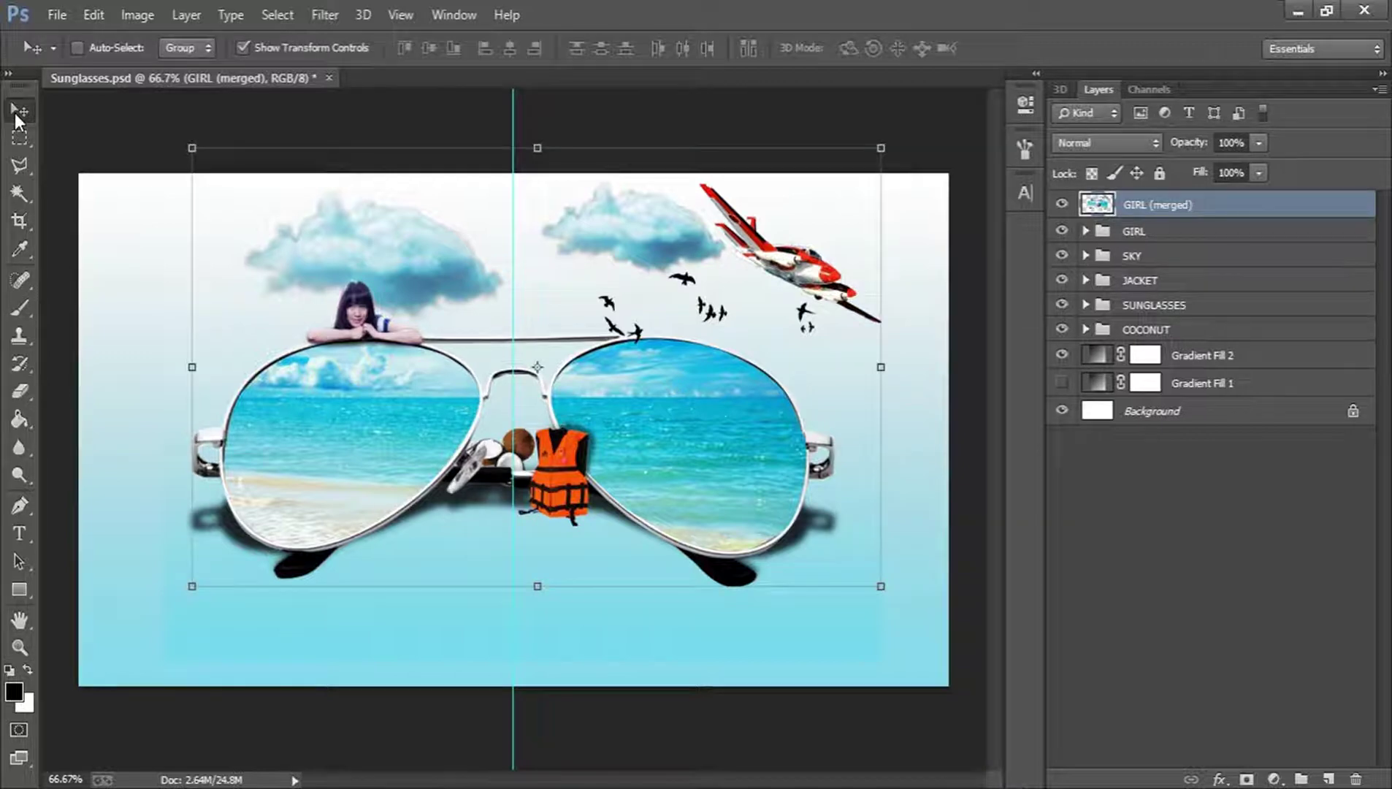
pyautogui.click(536, 143)
pyautogui.rightClick(560, 256)
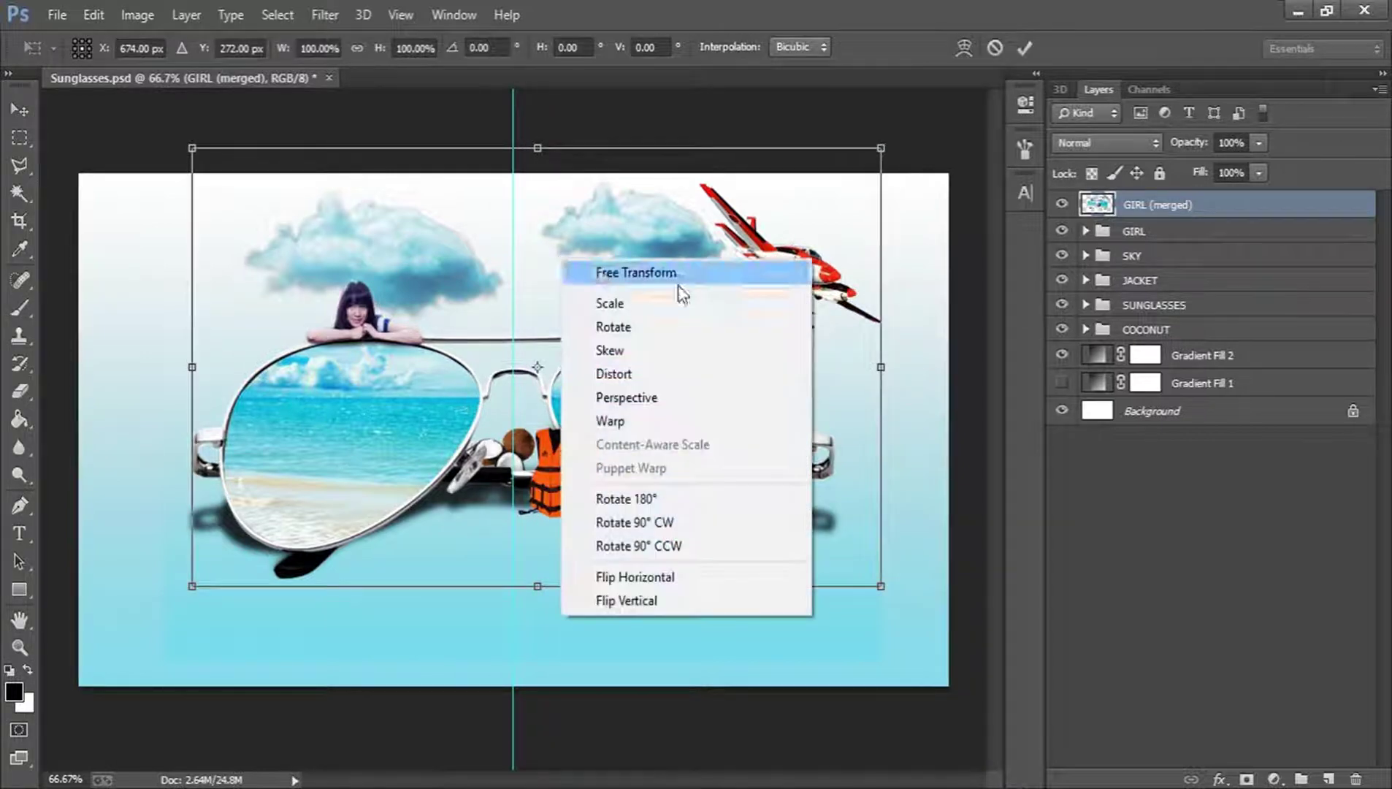
pyautogui.click(640, 599)
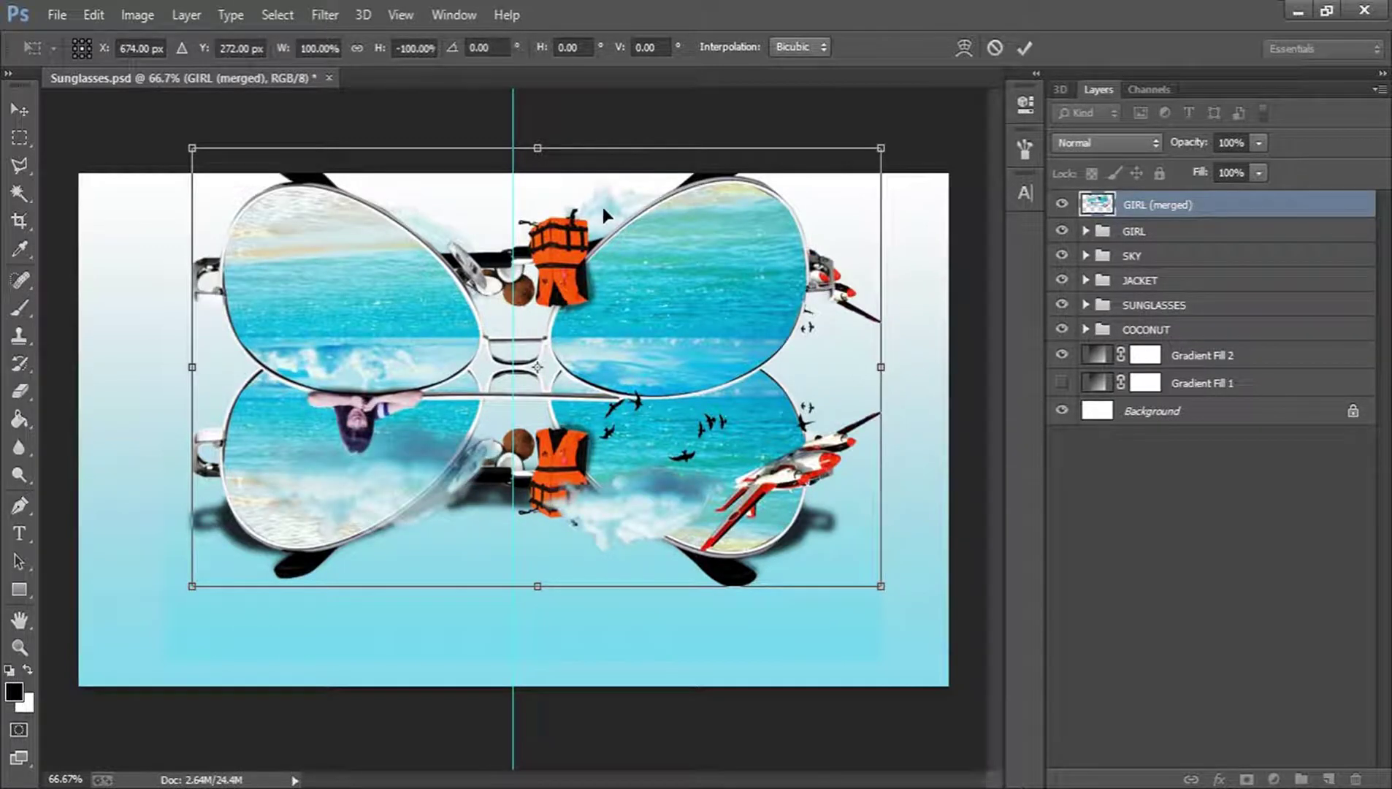
# Move the flipped copy directly below the sunglasses and squash its height to about 39% to form a reflection
pyautogui.moveTo(603, 210); pyautogui.dragTo(589, 620)
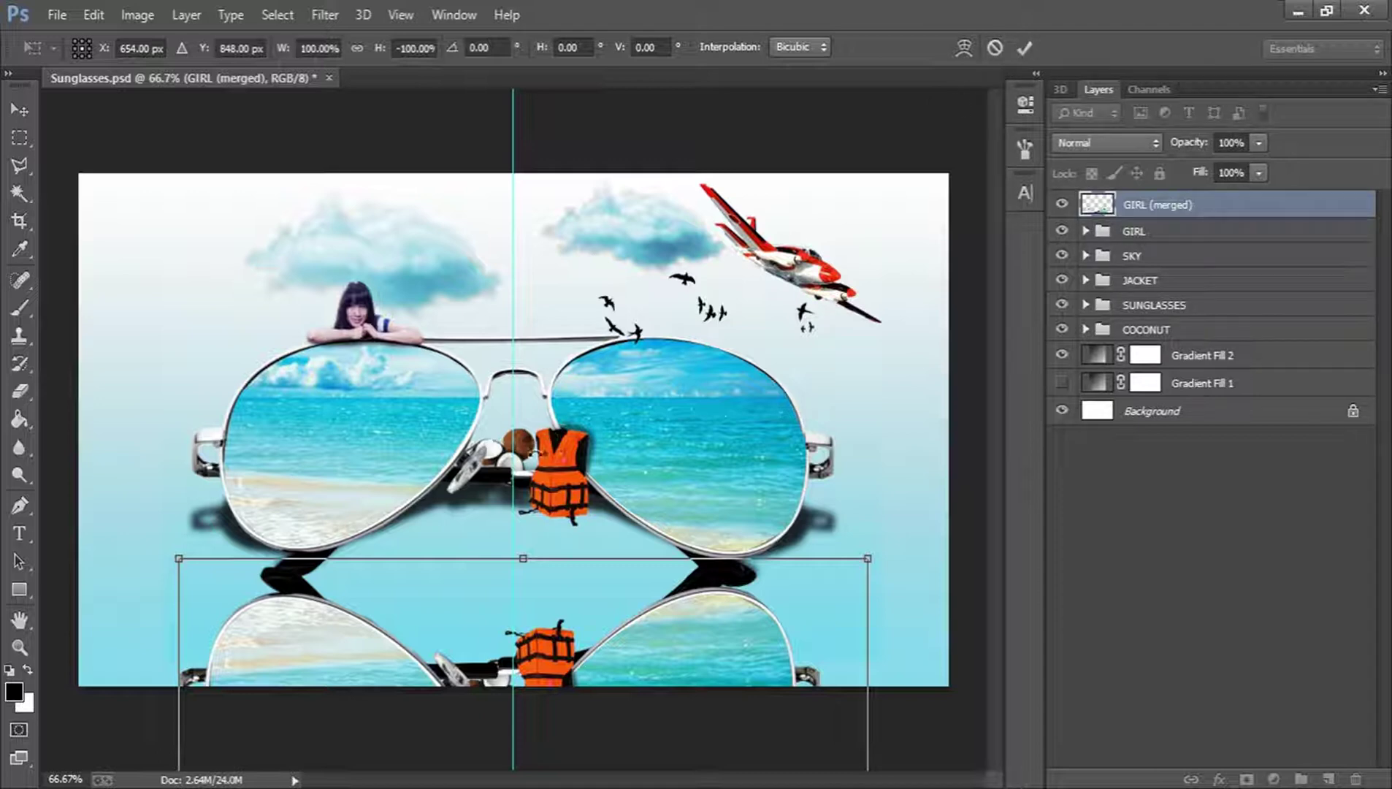
pyautogui.moveTo(529, 557); pyautogui.dragTo(542, 694)
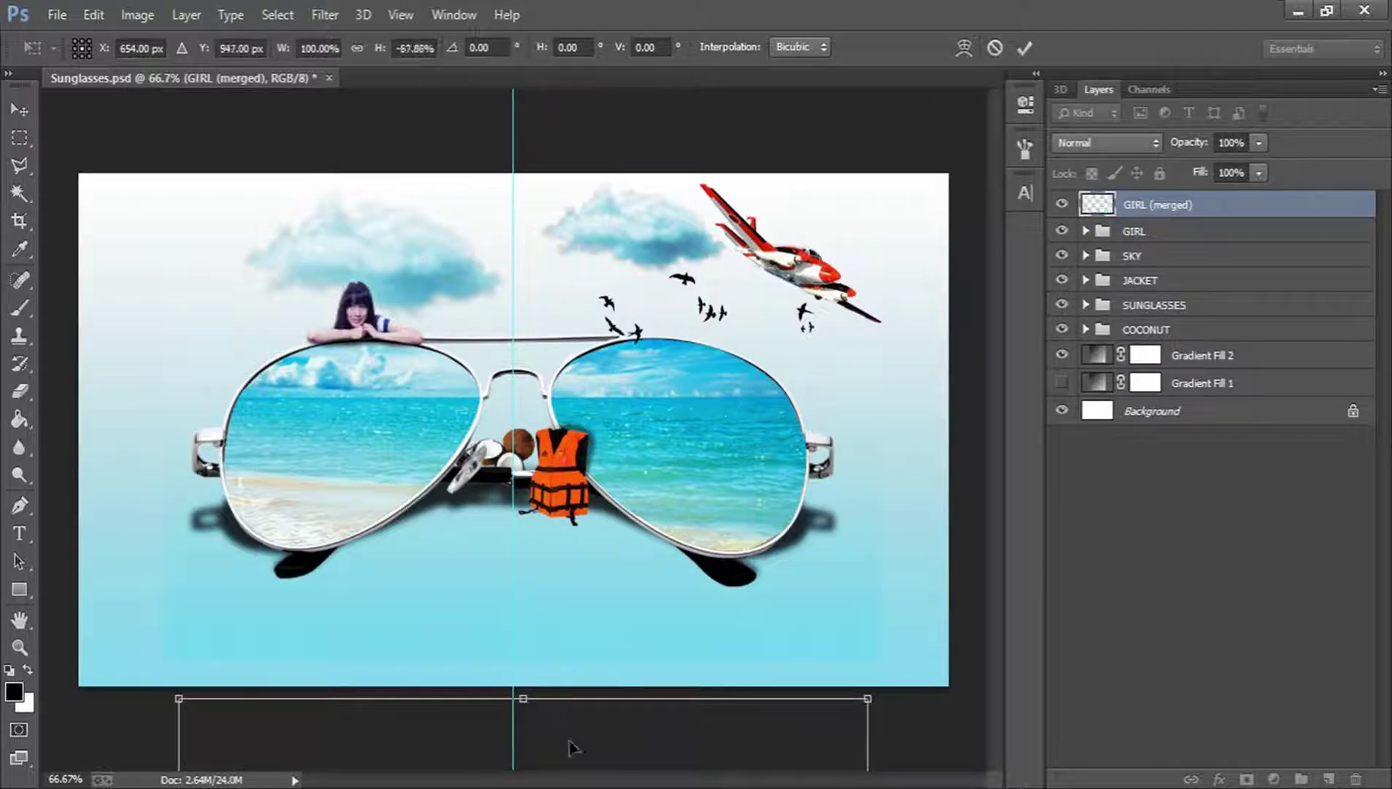
pyautogui.moveTo(571, 740); pyautogui.dragTo(572, 593)
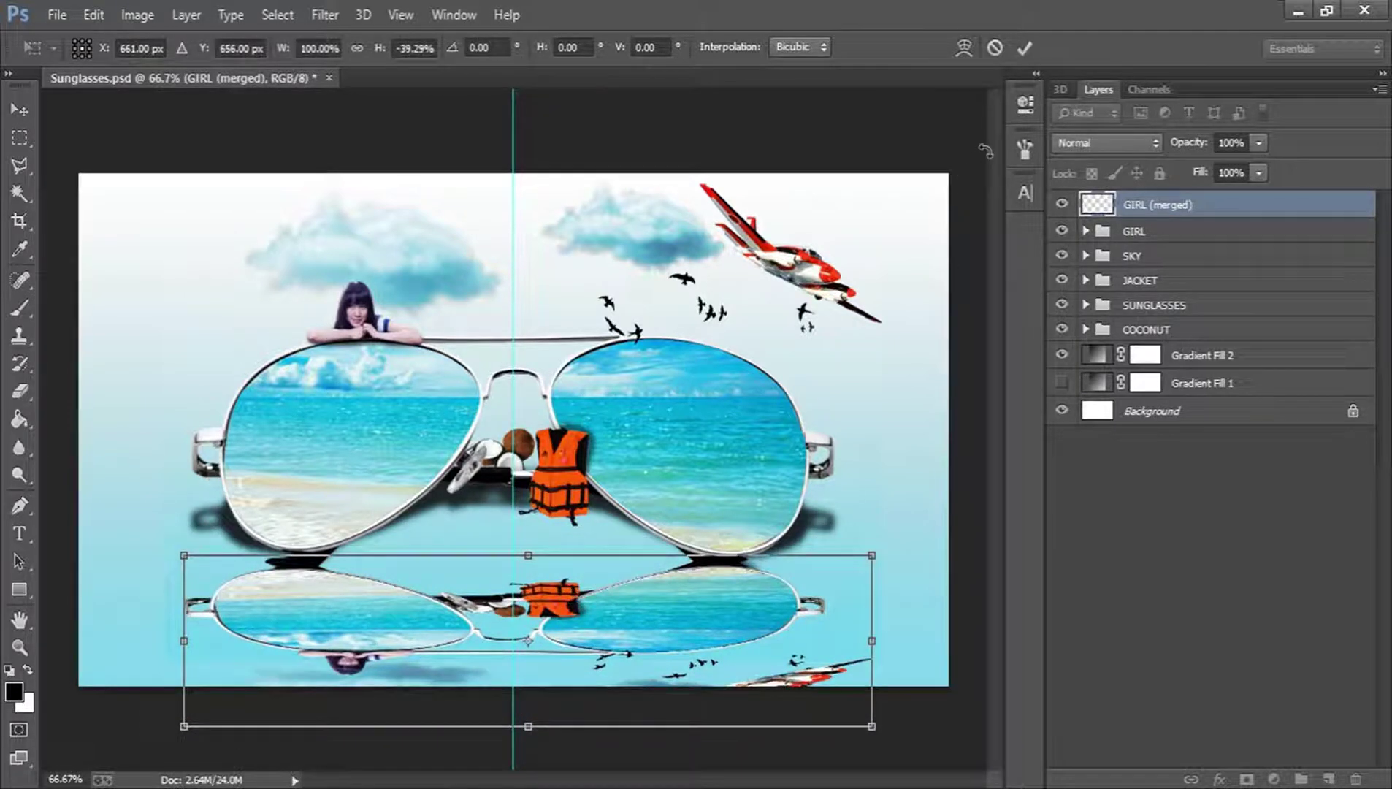
pyautogui.click(1022, 49)
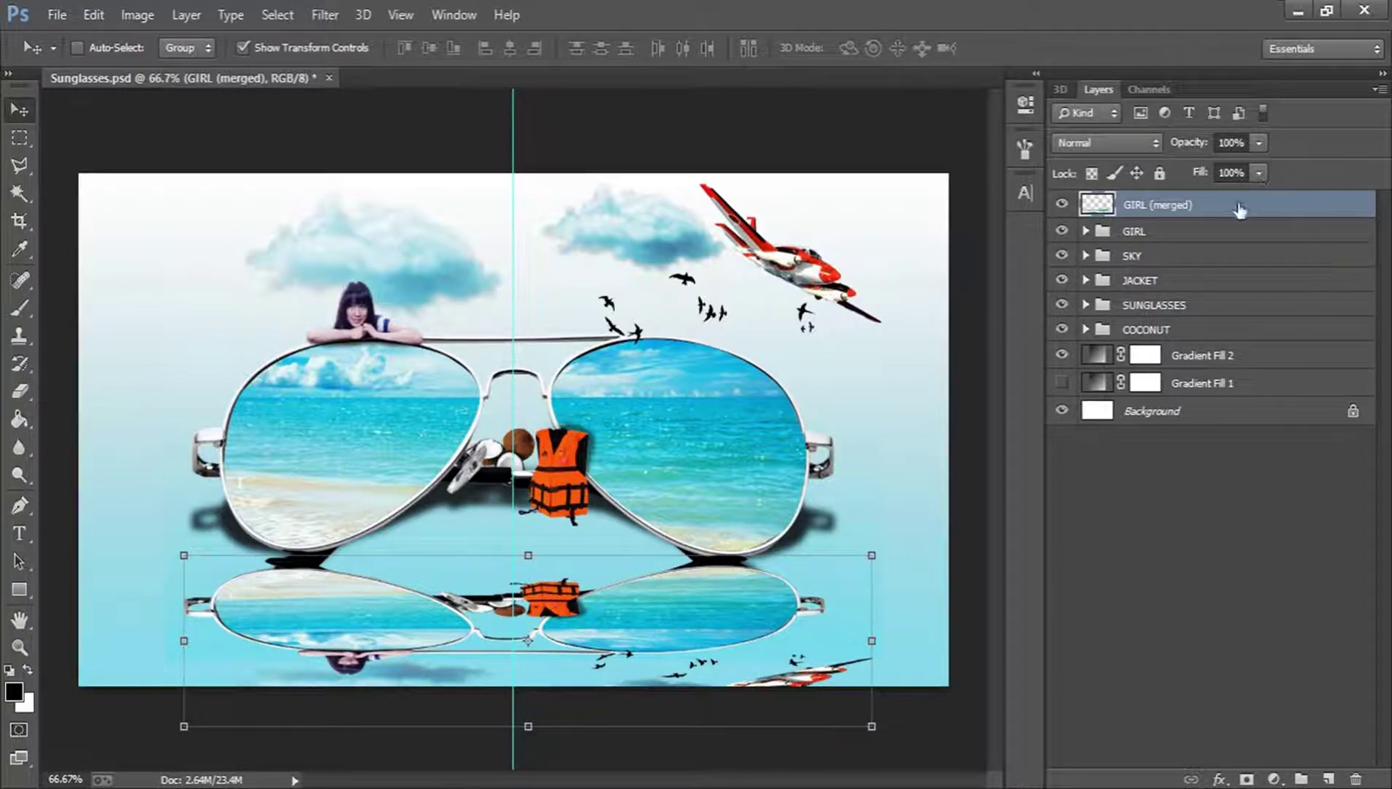
# Move the GIRL (merged) layer below the COCONUT group and distort it with repeated ZigZag passes: amount 10, ridges 5, Pond Ripples
pyautogui.moveTo(1194, 201); pyautogui.dragTo(1236, 344)
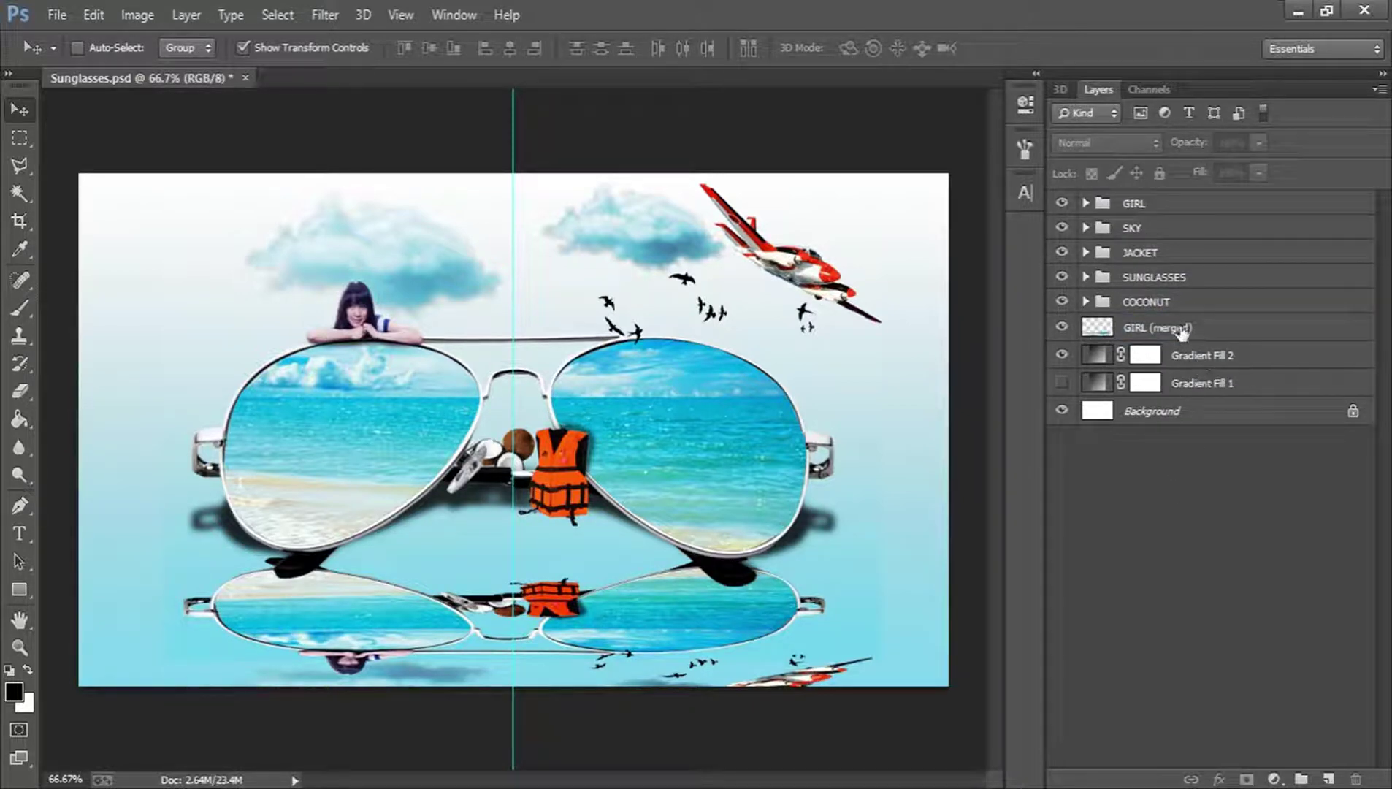
pyautogui.click(1180, 341)
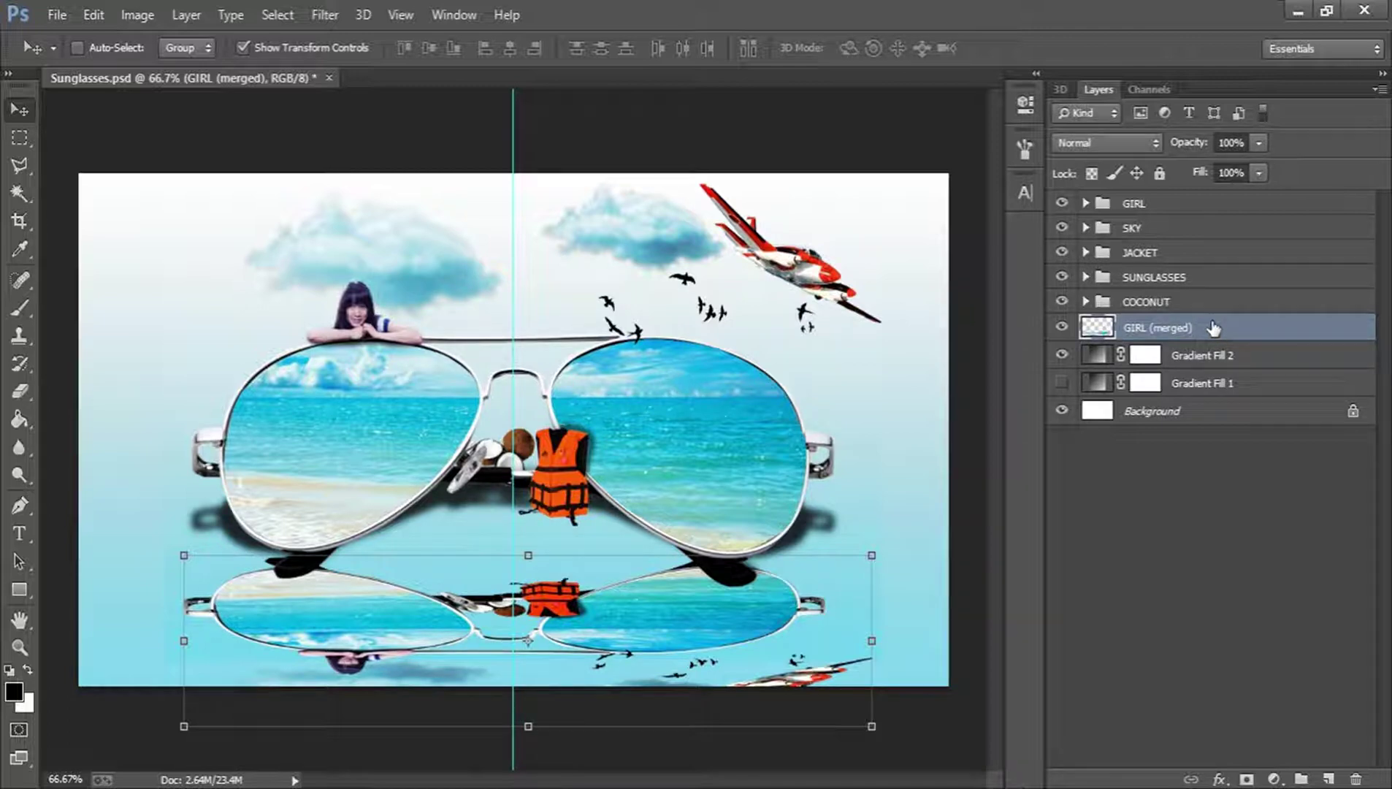
pyautogui.click(318, 5)
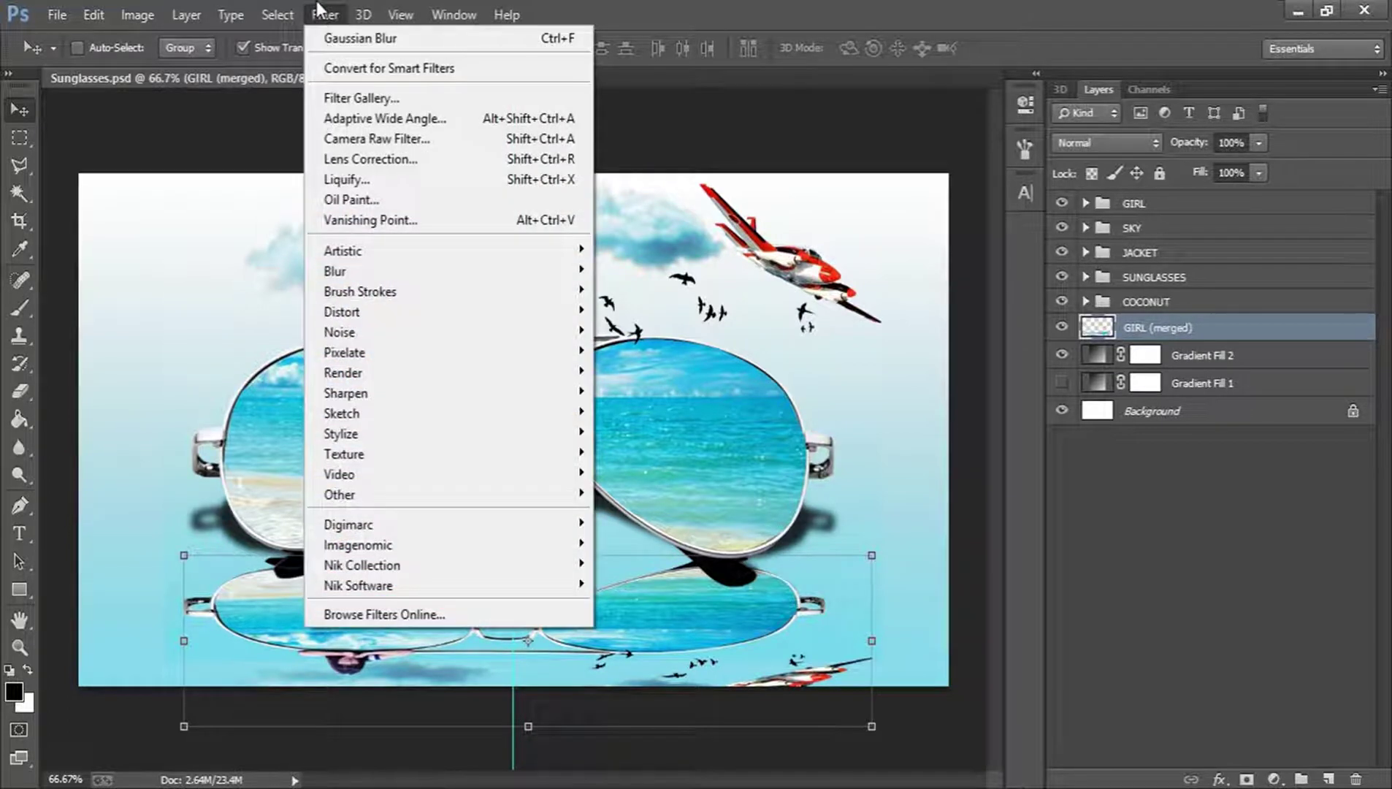
pyautogui.moveTo(473, 319)
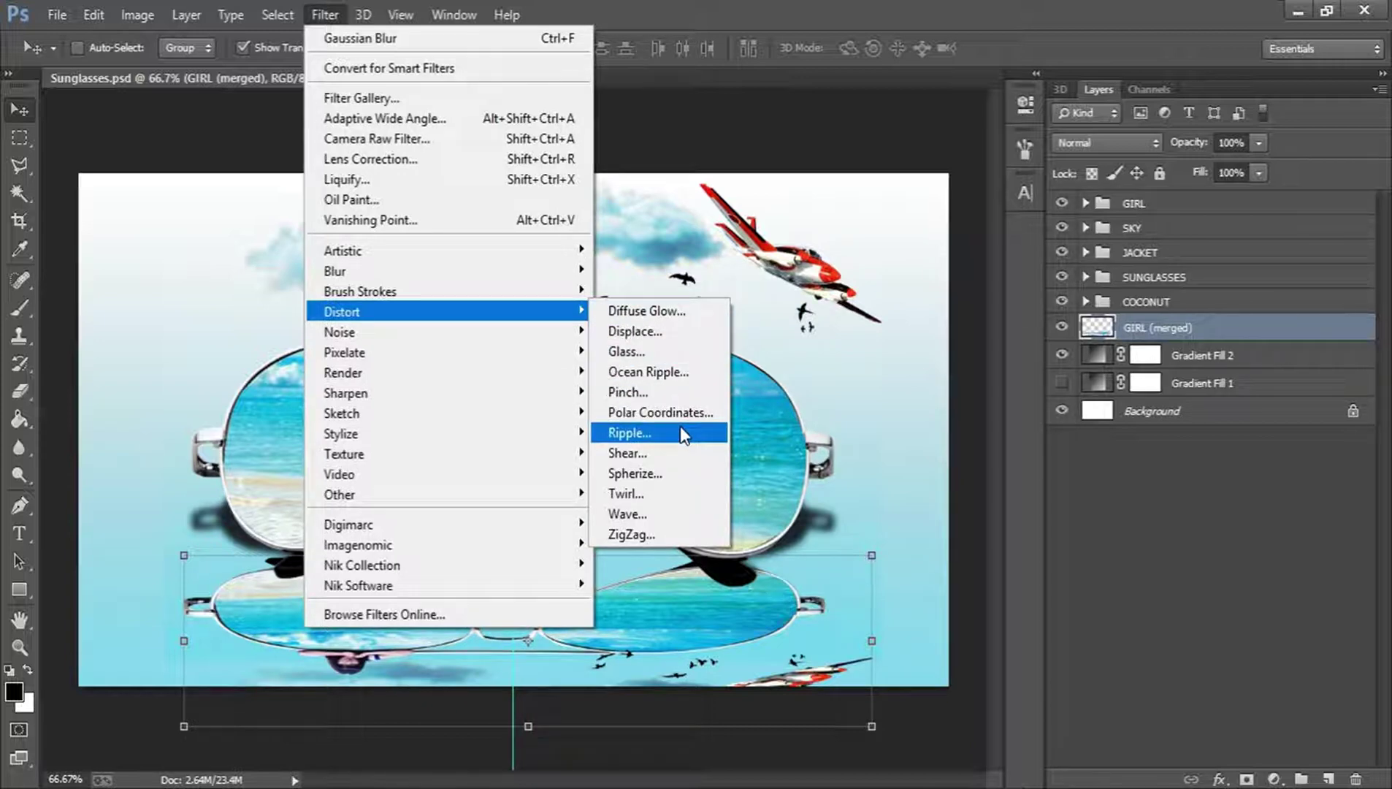
pyautogui.click(676, 540)
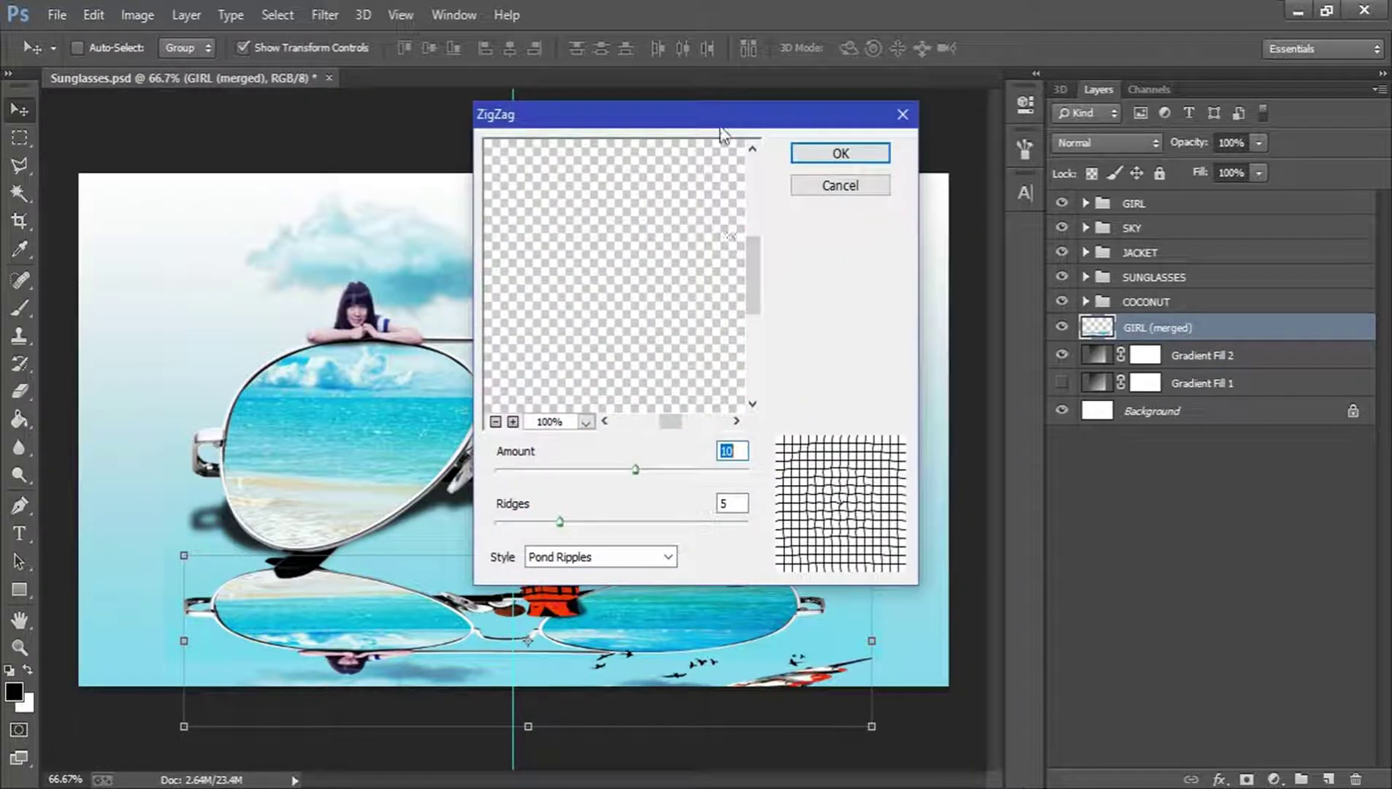
pyautogui.moveTo(723, 126); pyautogui.dragTo(1012, 98)
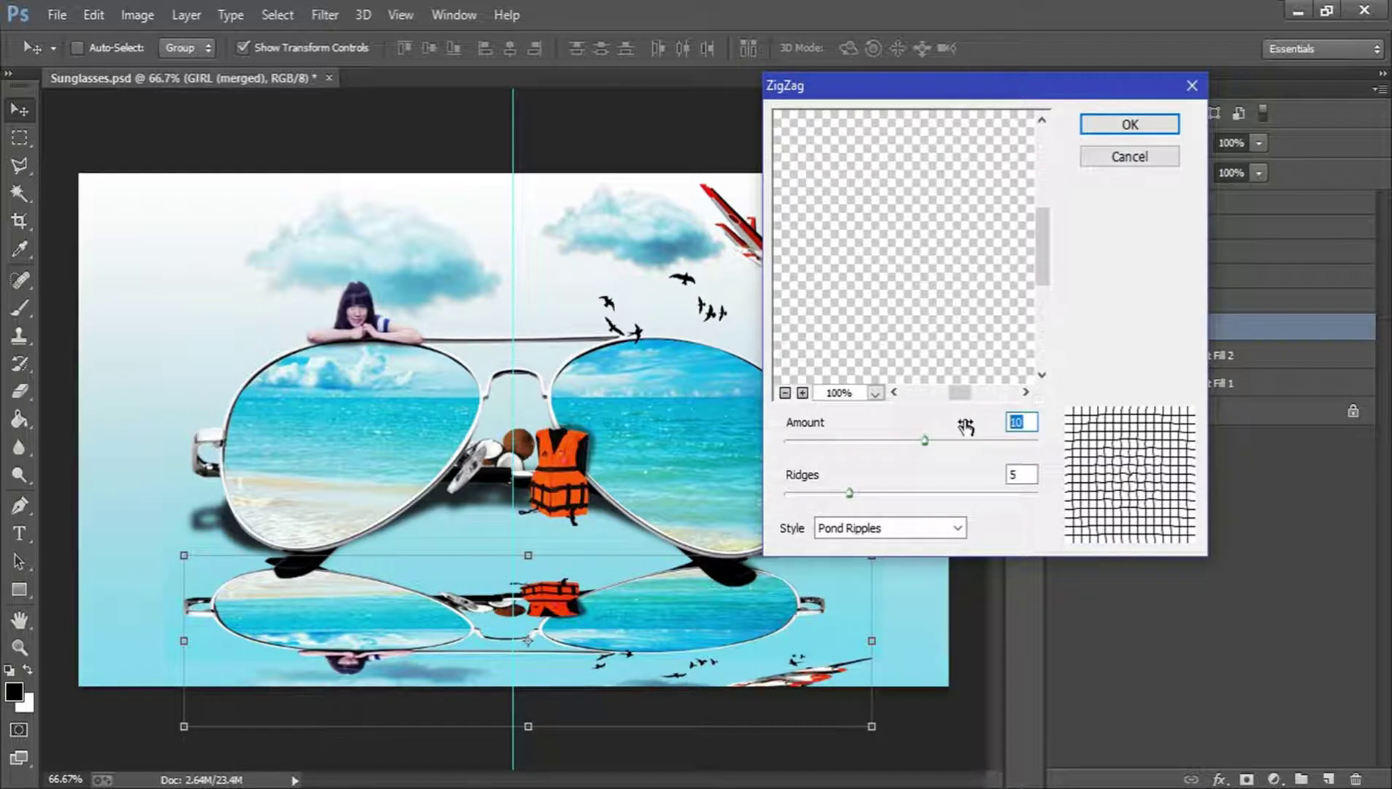
pyautogui.click(1033, 473)
pyautogui.click(1127, 126)
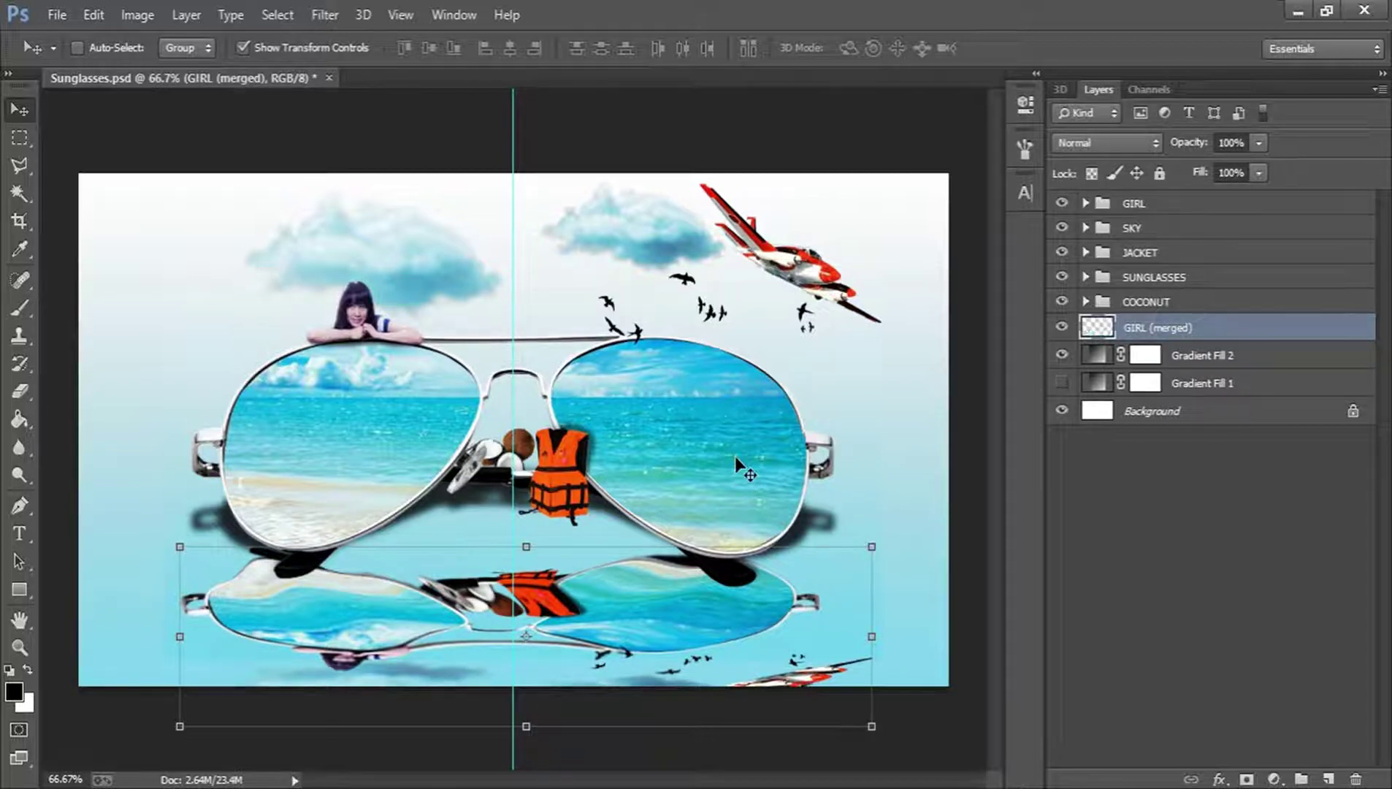
pyautogui.hotkey('ctrl', 'f')
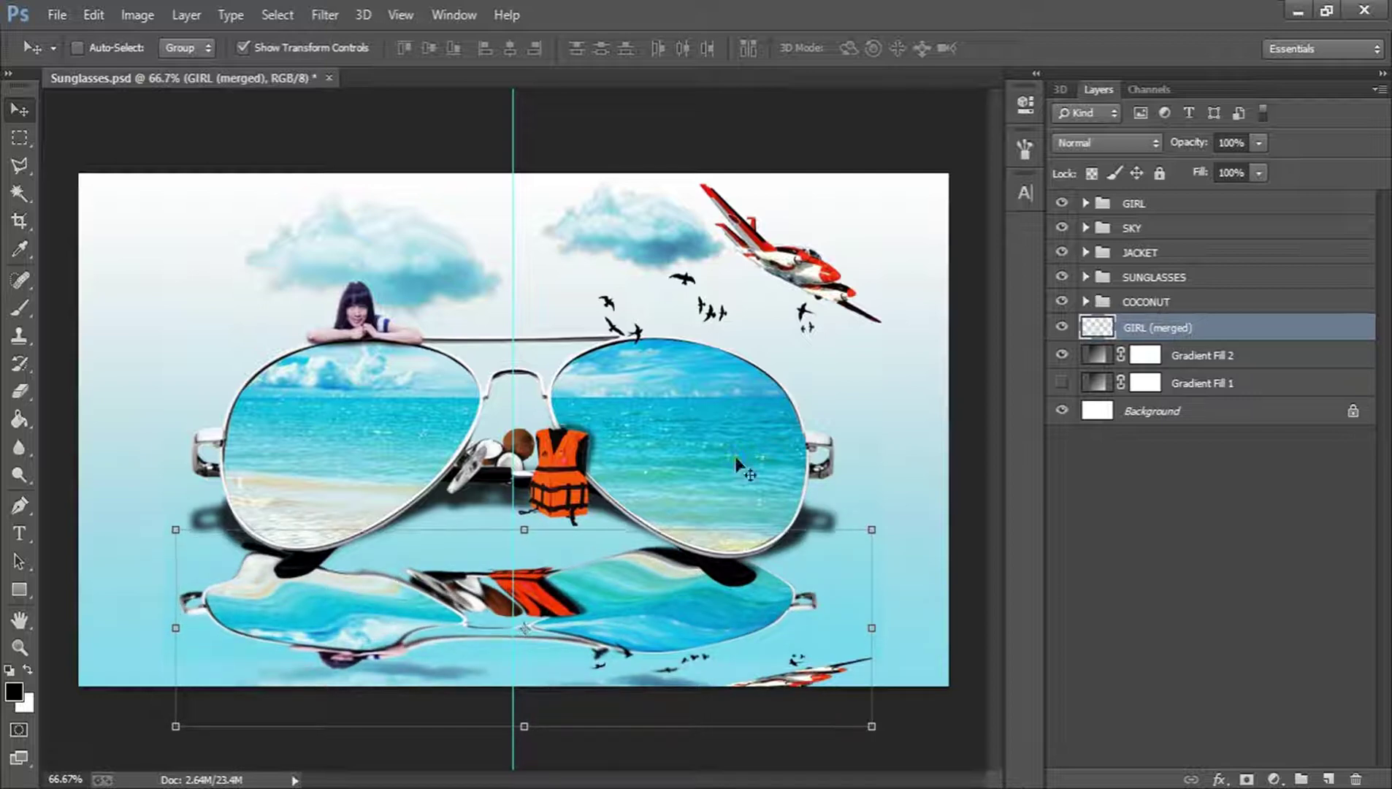
pyautogui.click(1133, 558)
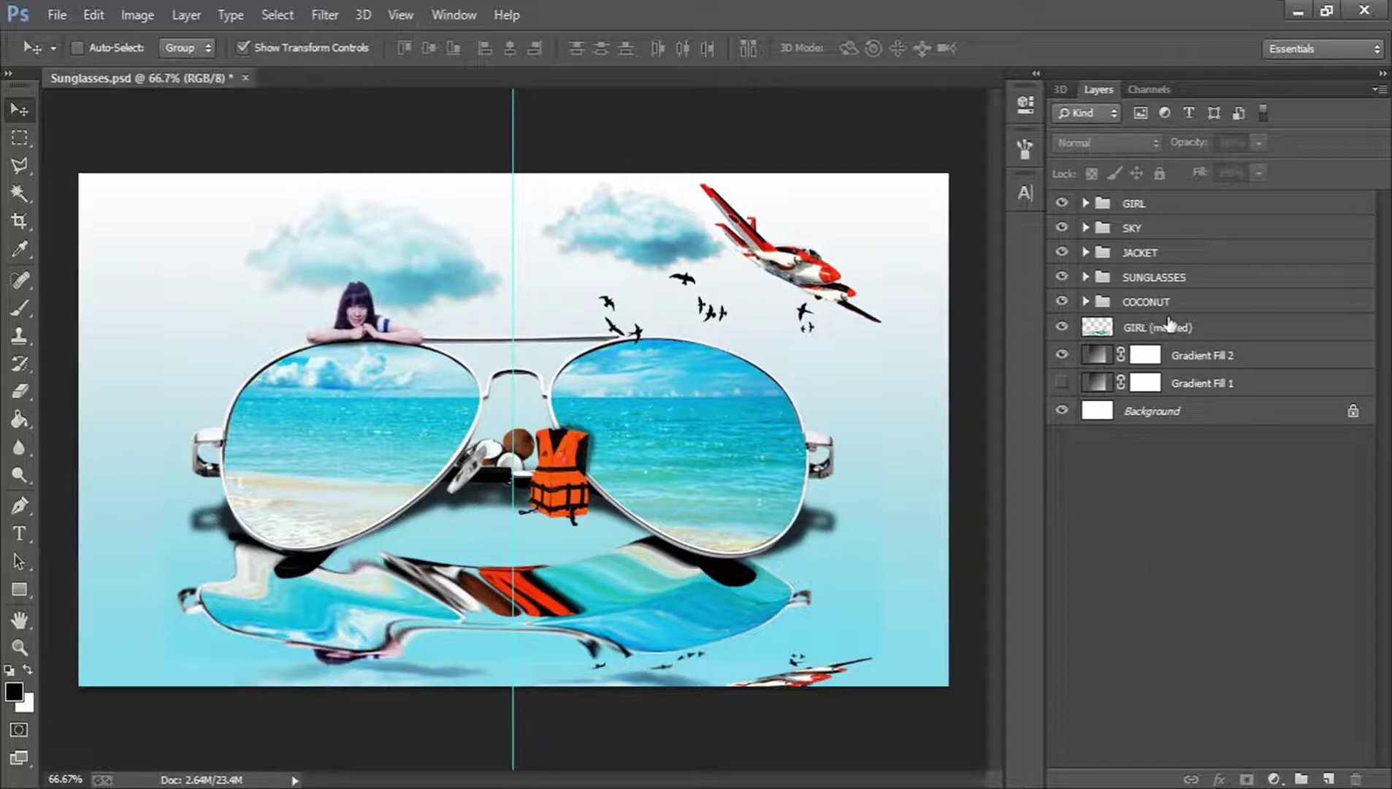
# Try different opacities on the GIRL (merged) reflection layer, ending at 70%
pyautogui.click(1186, 330)
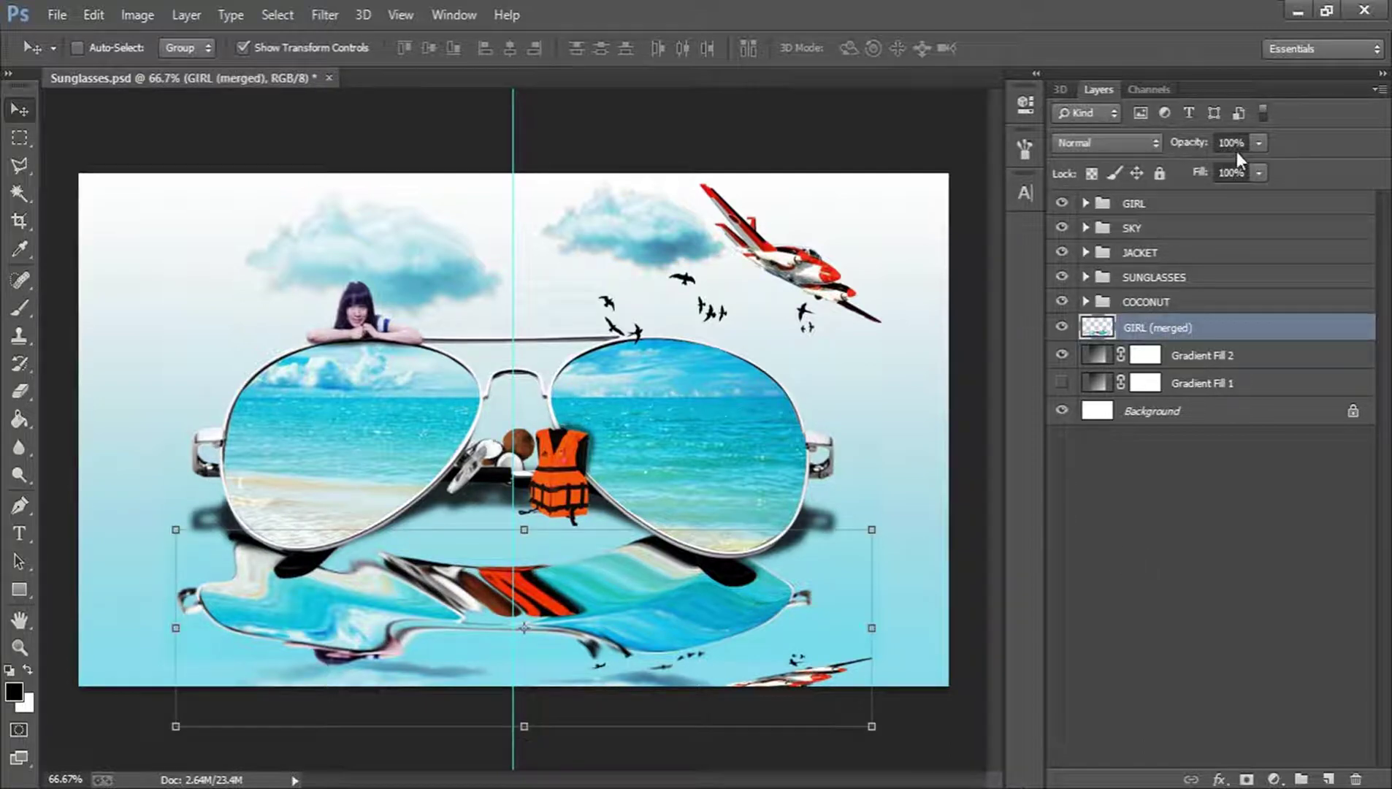
pyautogui.click(1231, 143)
pyautogui.write('80')
pyautogui.press('BackSpace')
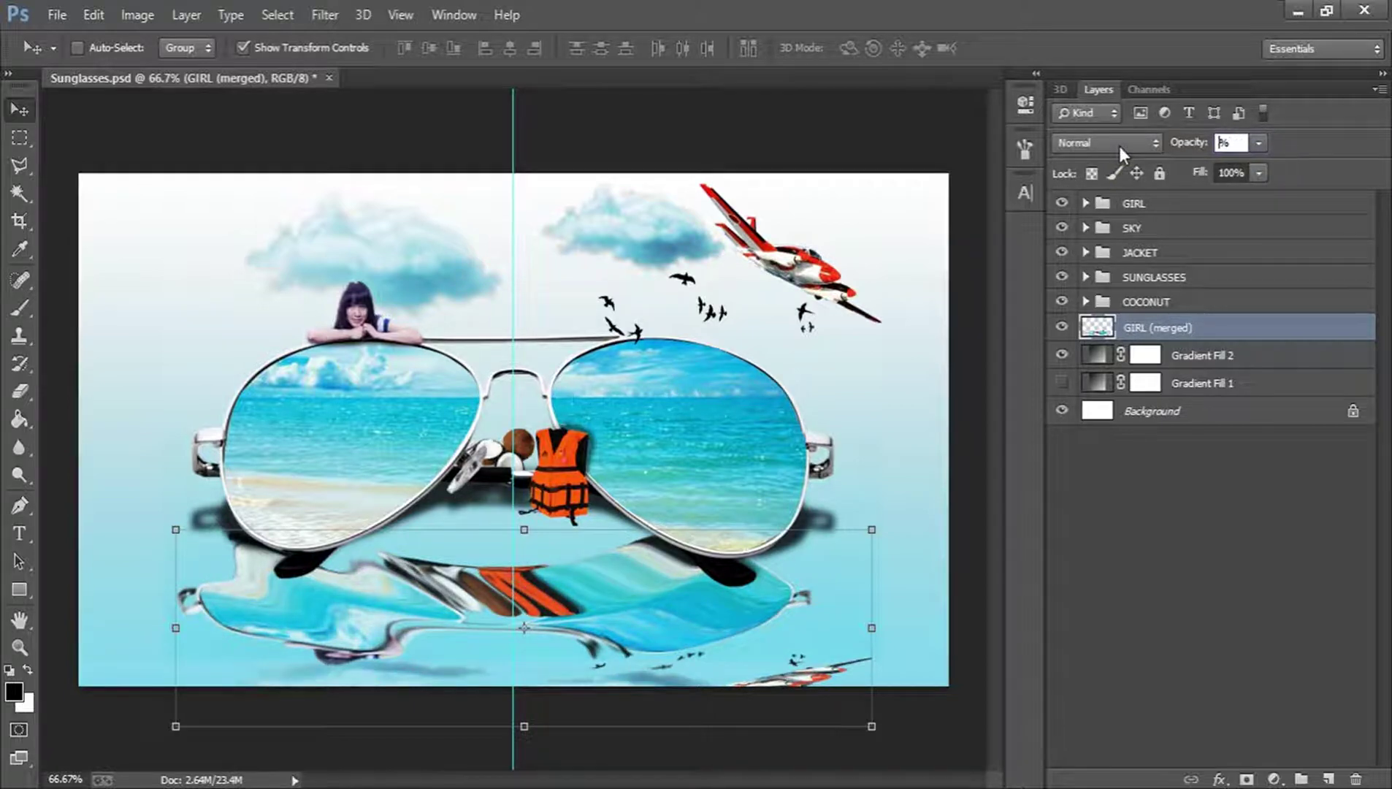
pyautogui.write('70')
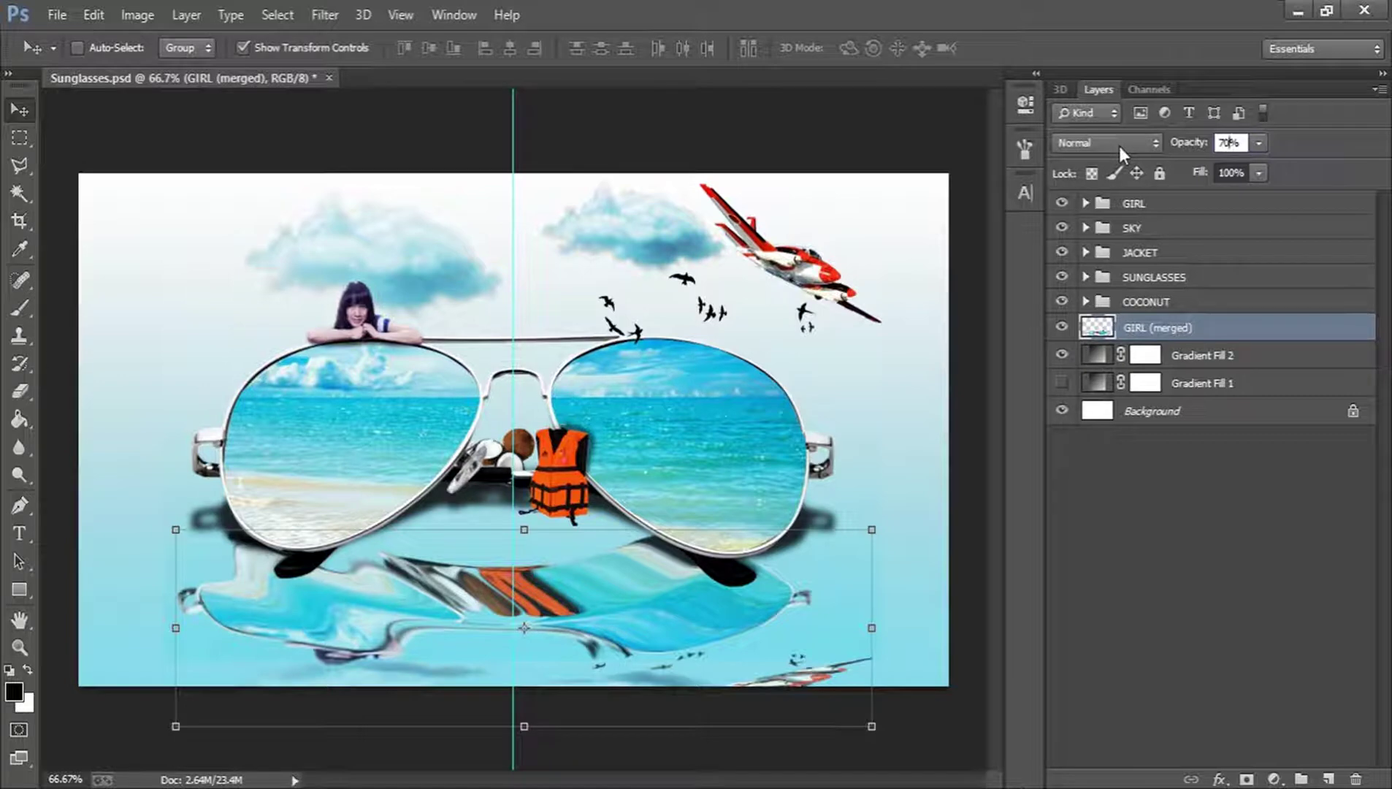
pyautogui.press('BackSpace')
pyautogui.write('5')
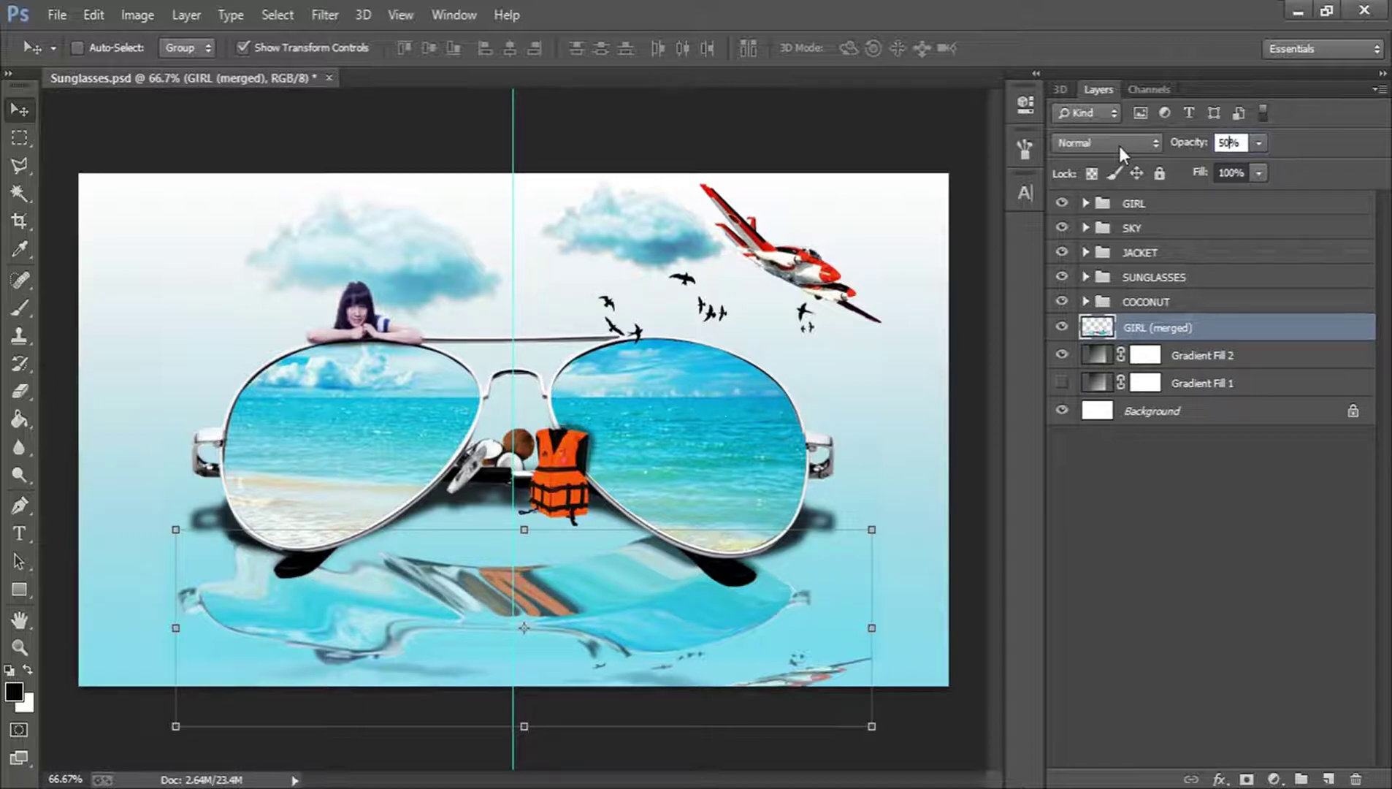
pyautogui.press('Delete')
pyautogui.press('BackSpace')
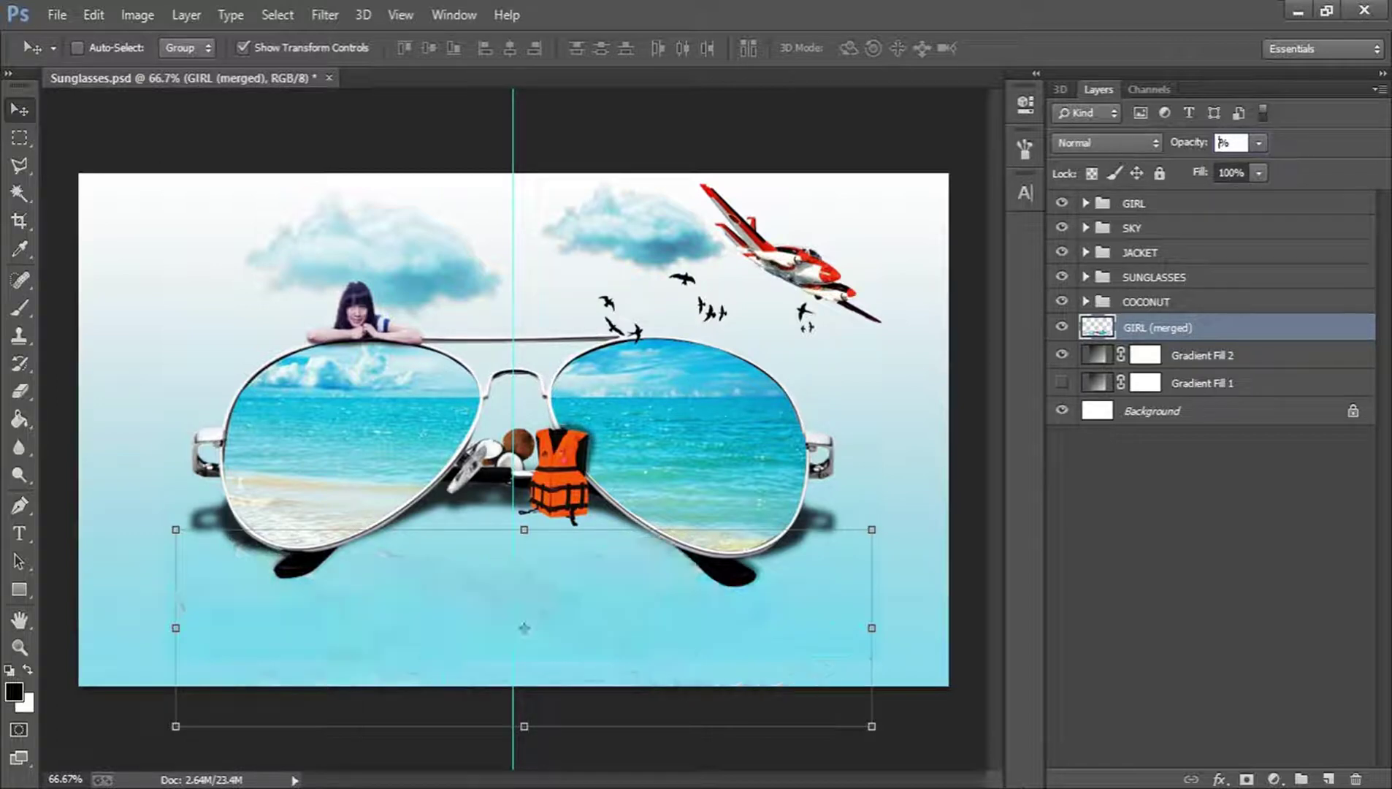
pyautogui.write('70')
pyautogui.press('Return')
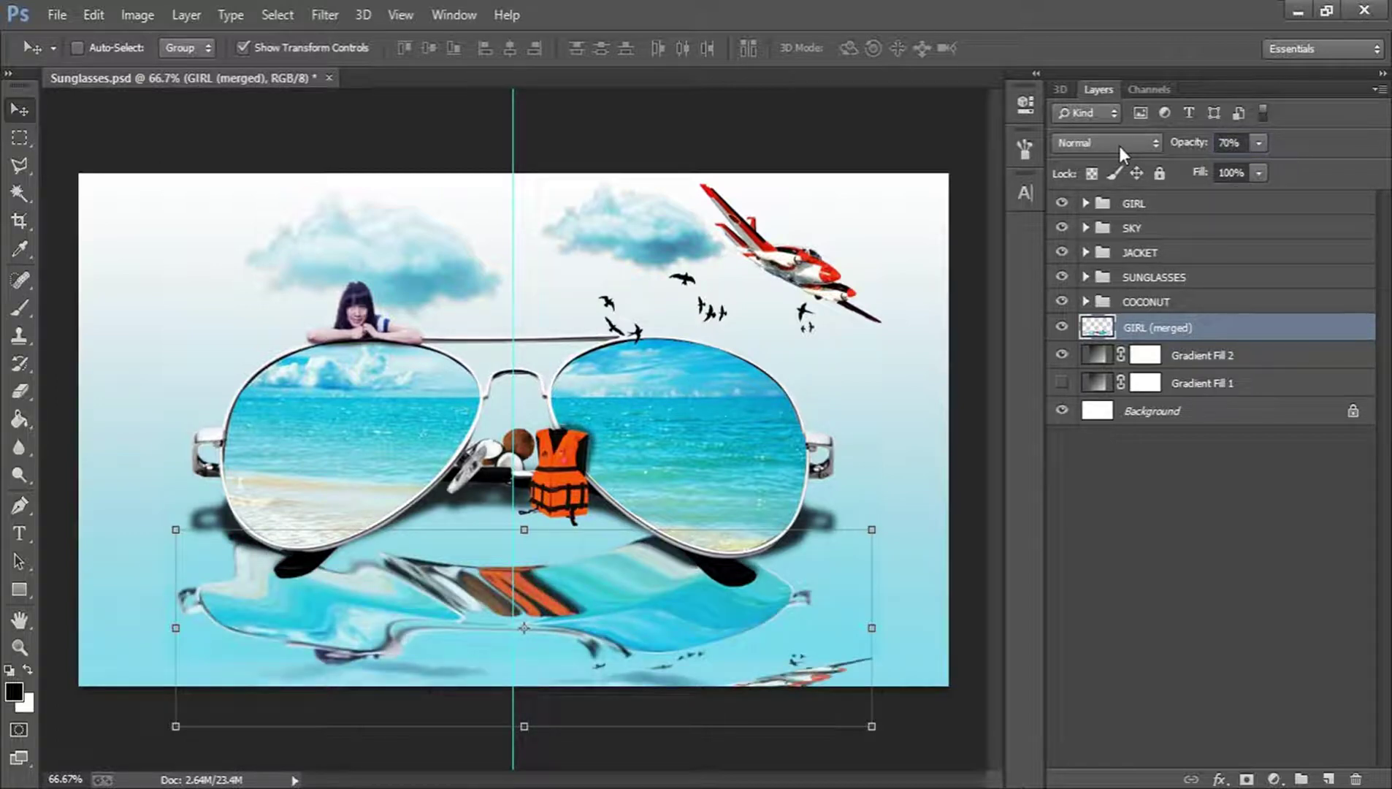
# Save the document with no layer selected and set the GIRL (merged) layer's opacity to 50%
pyautogui.click(1227, 622)
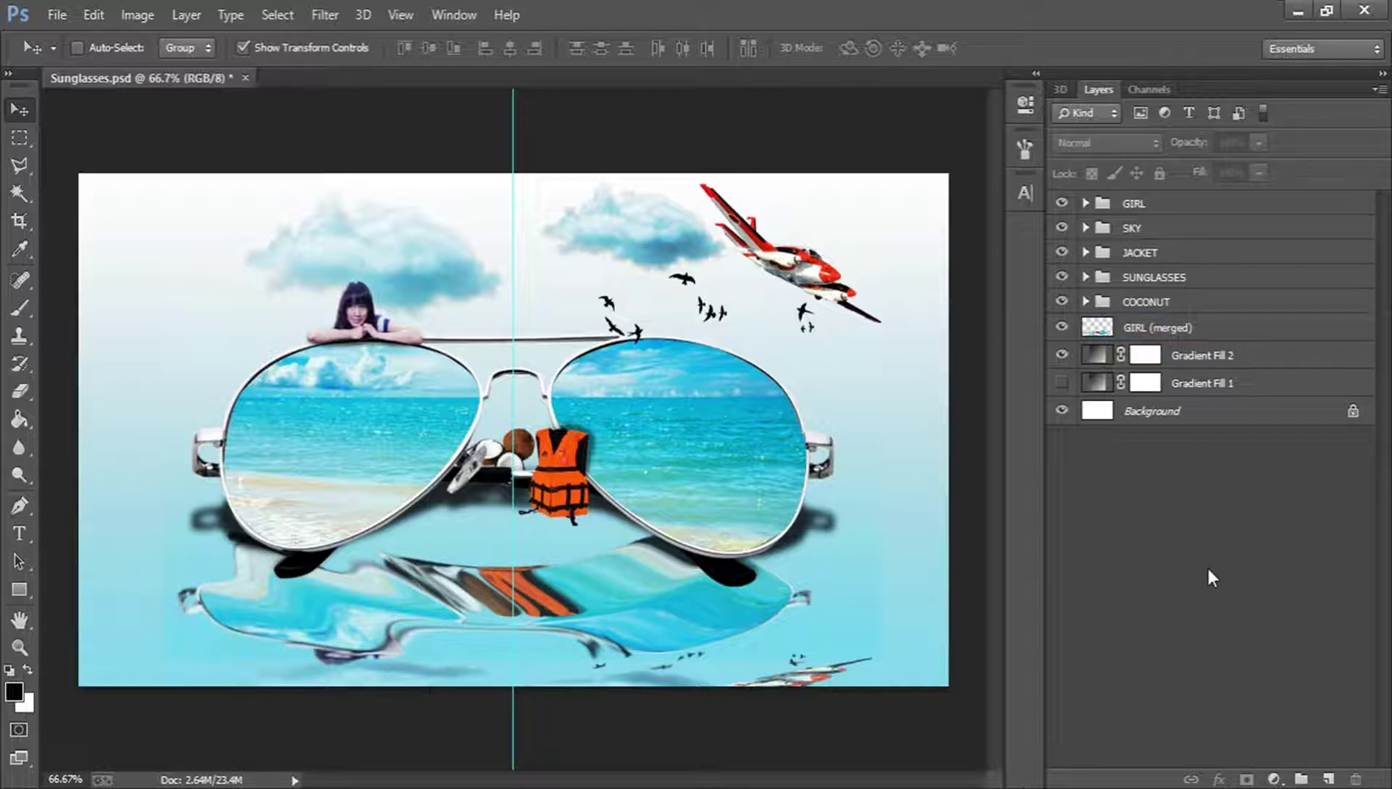
pyautogui.hotkey('ctrl', 's')
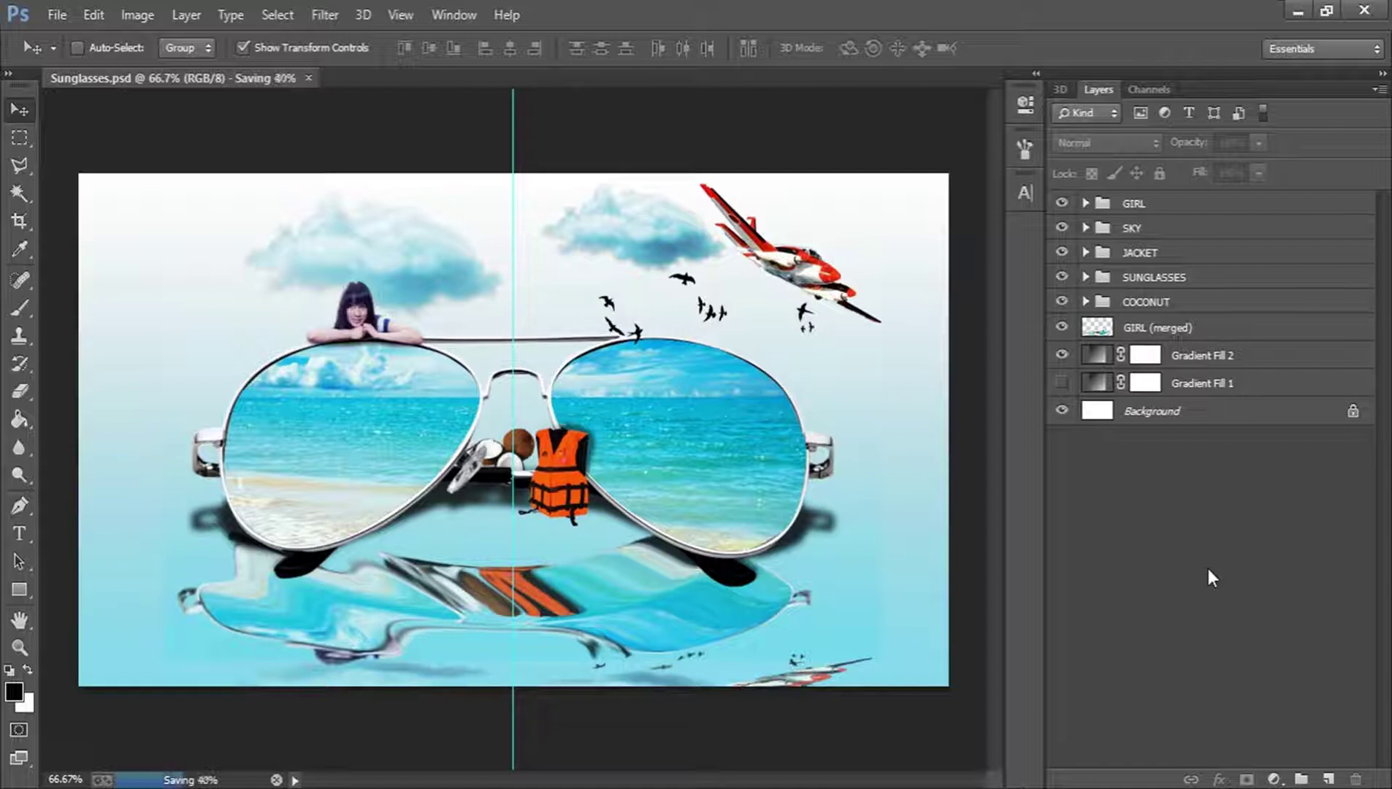
pyautogui.click(1183, 330)
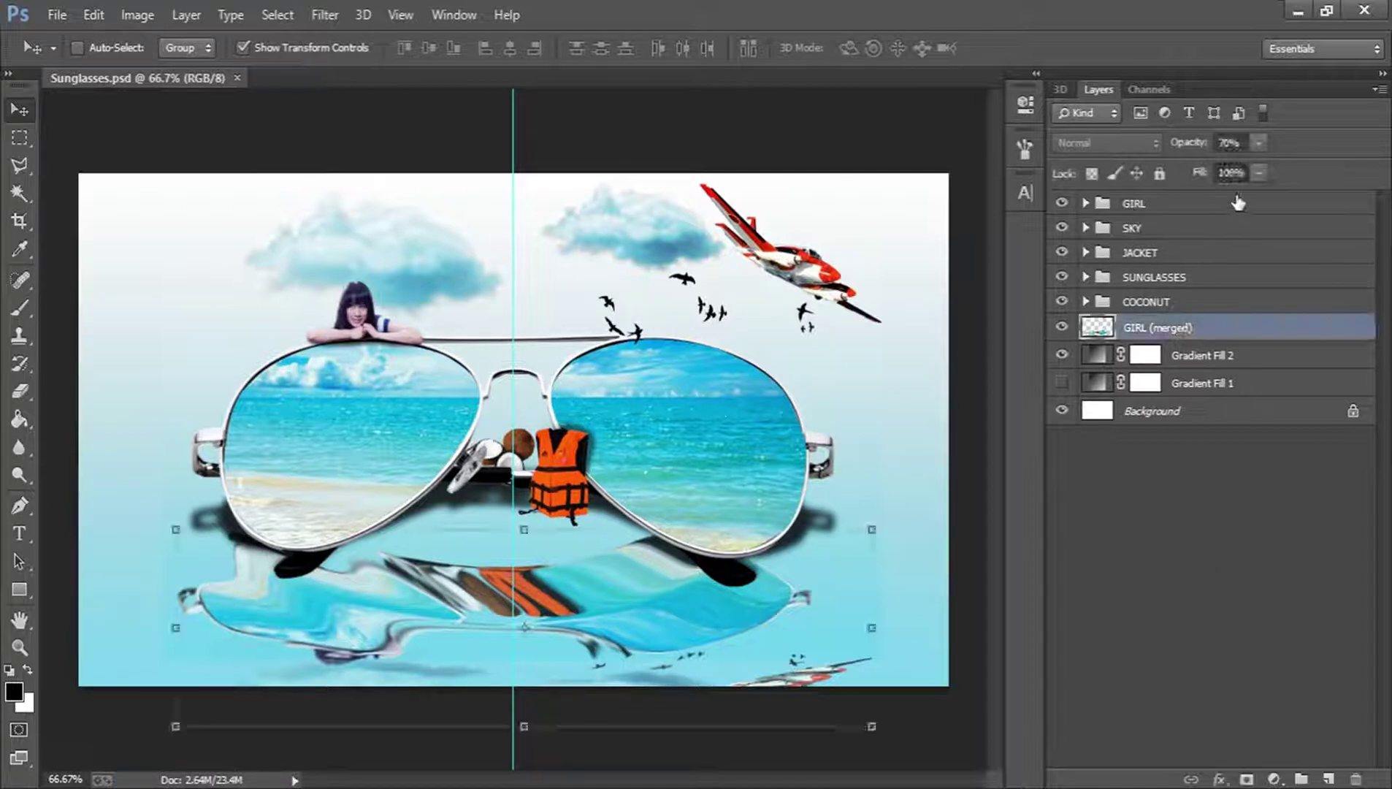
pyautogui.click(1234, 152)
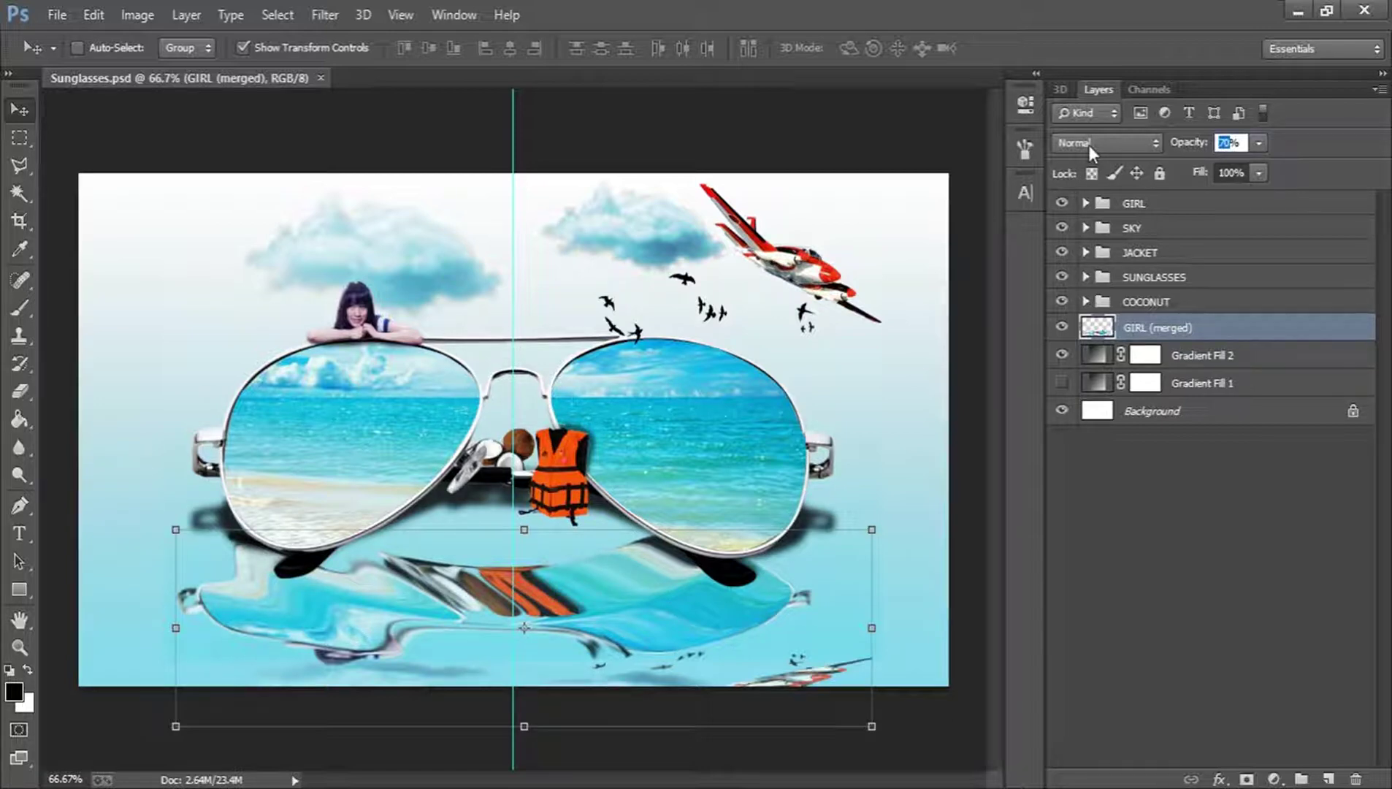
pyautogui.write('50')
pyautogui.press('Return')
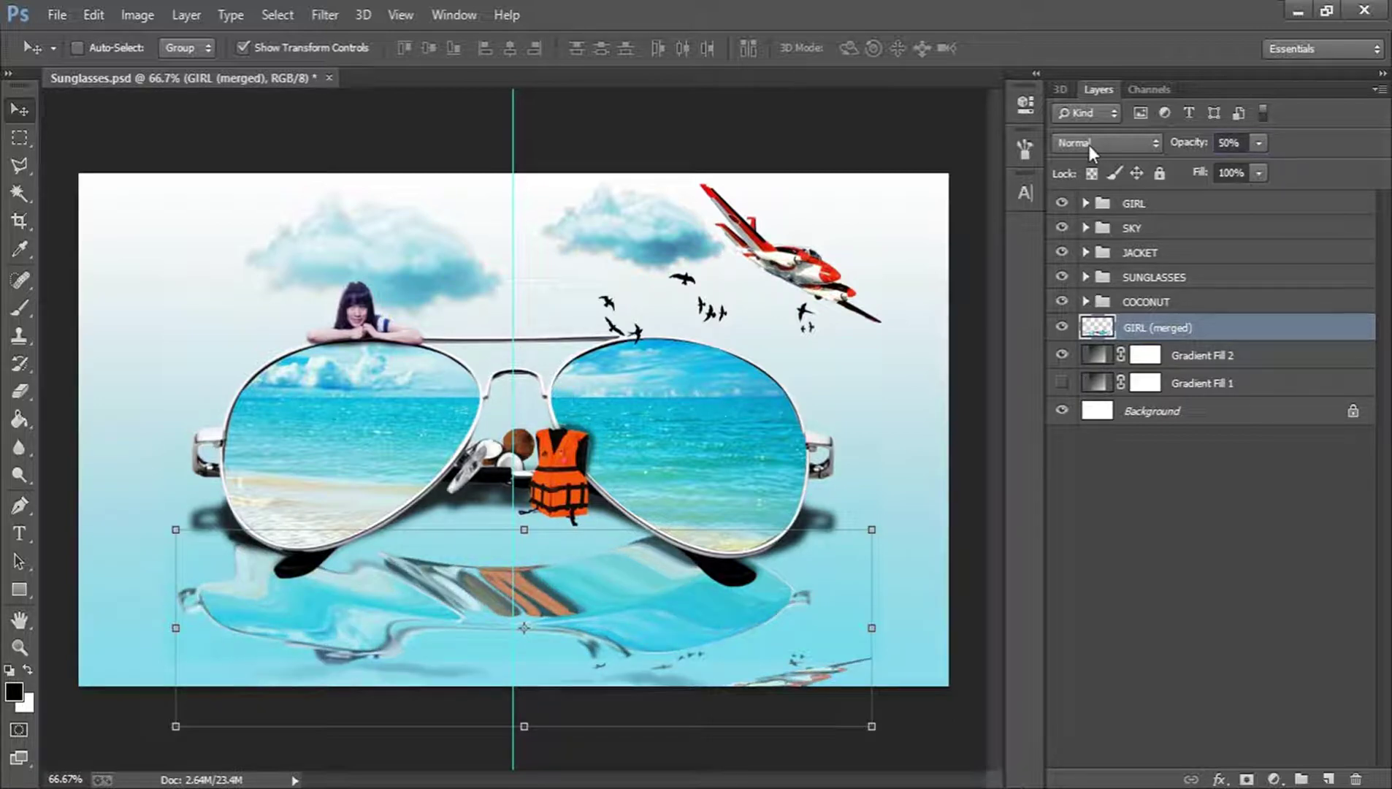
pyautogui.click(1243, 607)
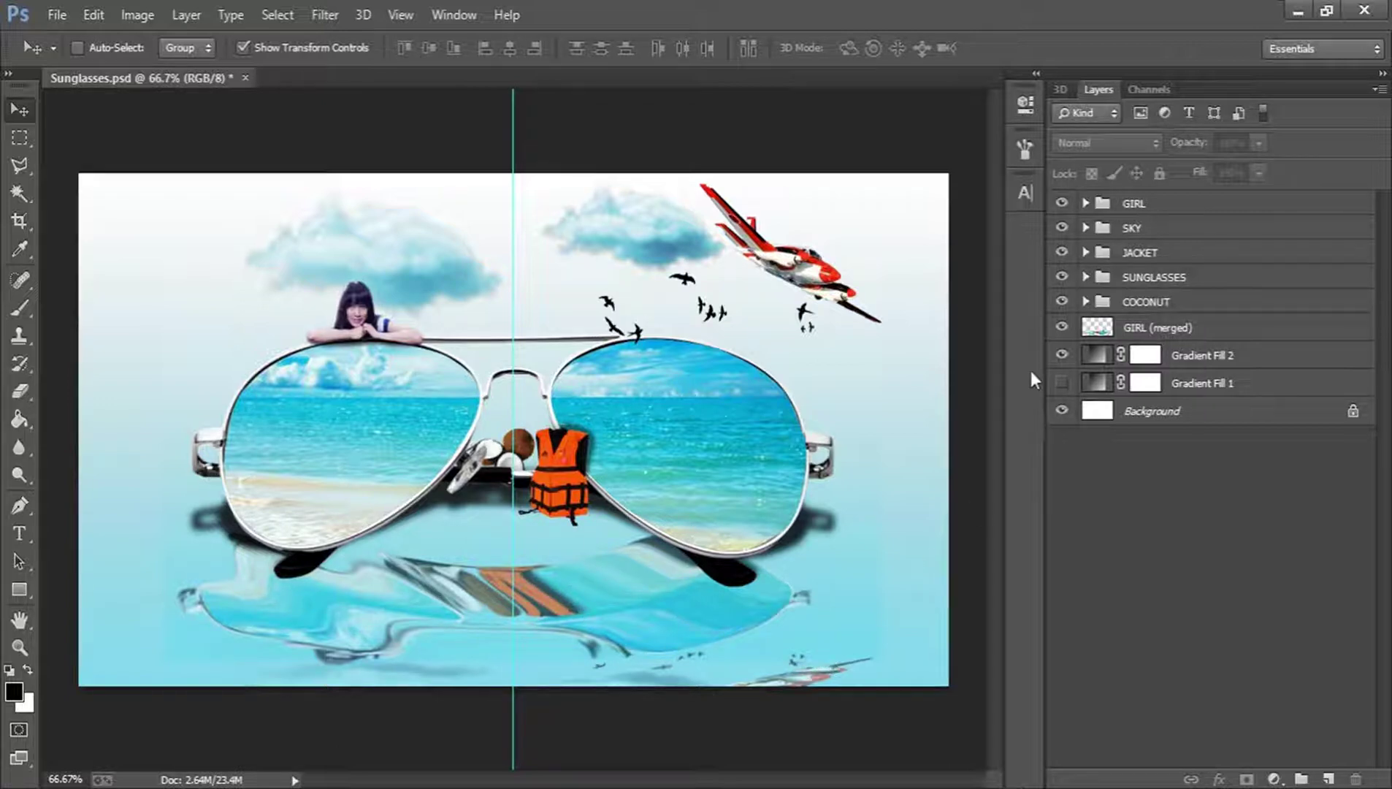
# Show the Gradient Fill 1 layer and move it to the top of the layer stack, above the GIRL group
pyautogui.click(1062, 383)
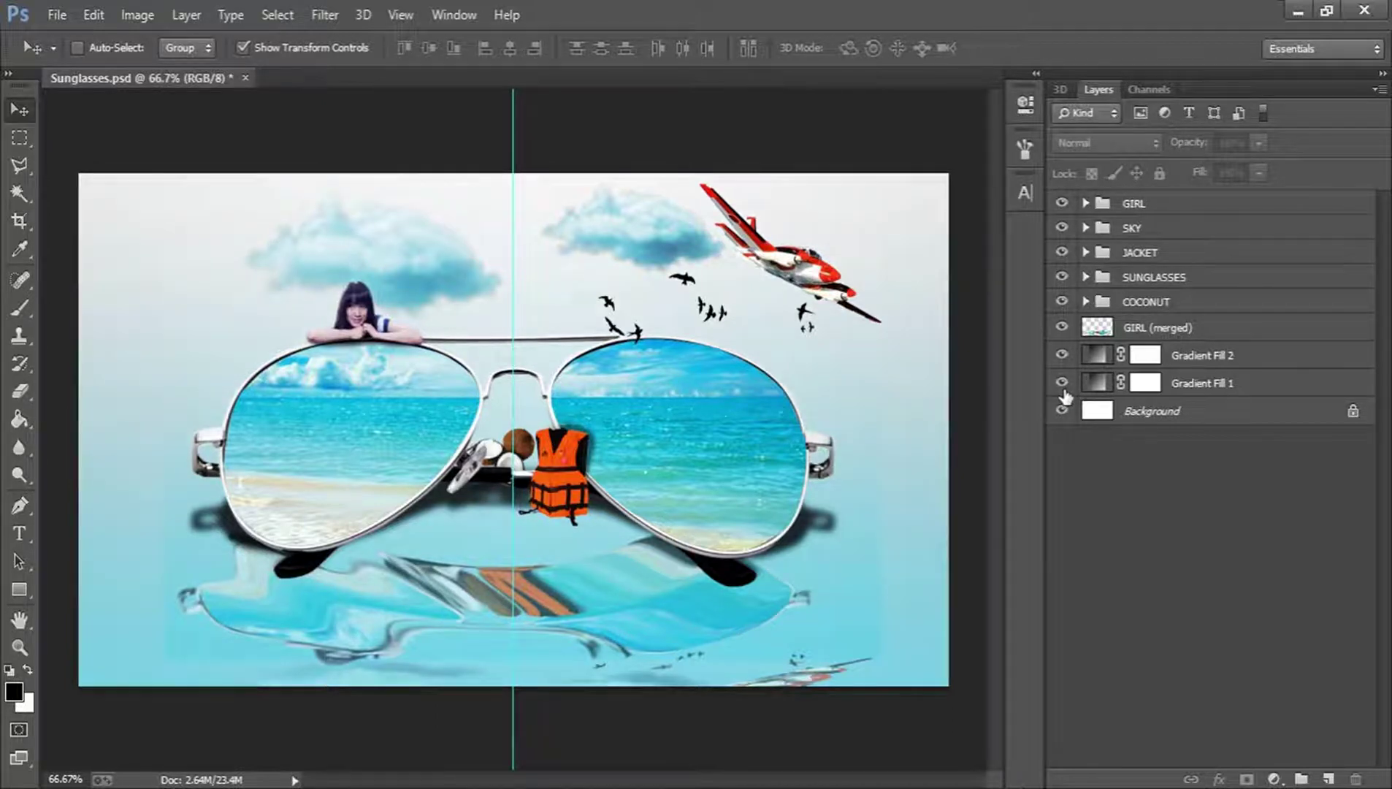
pyautogui.click(1227, 382)
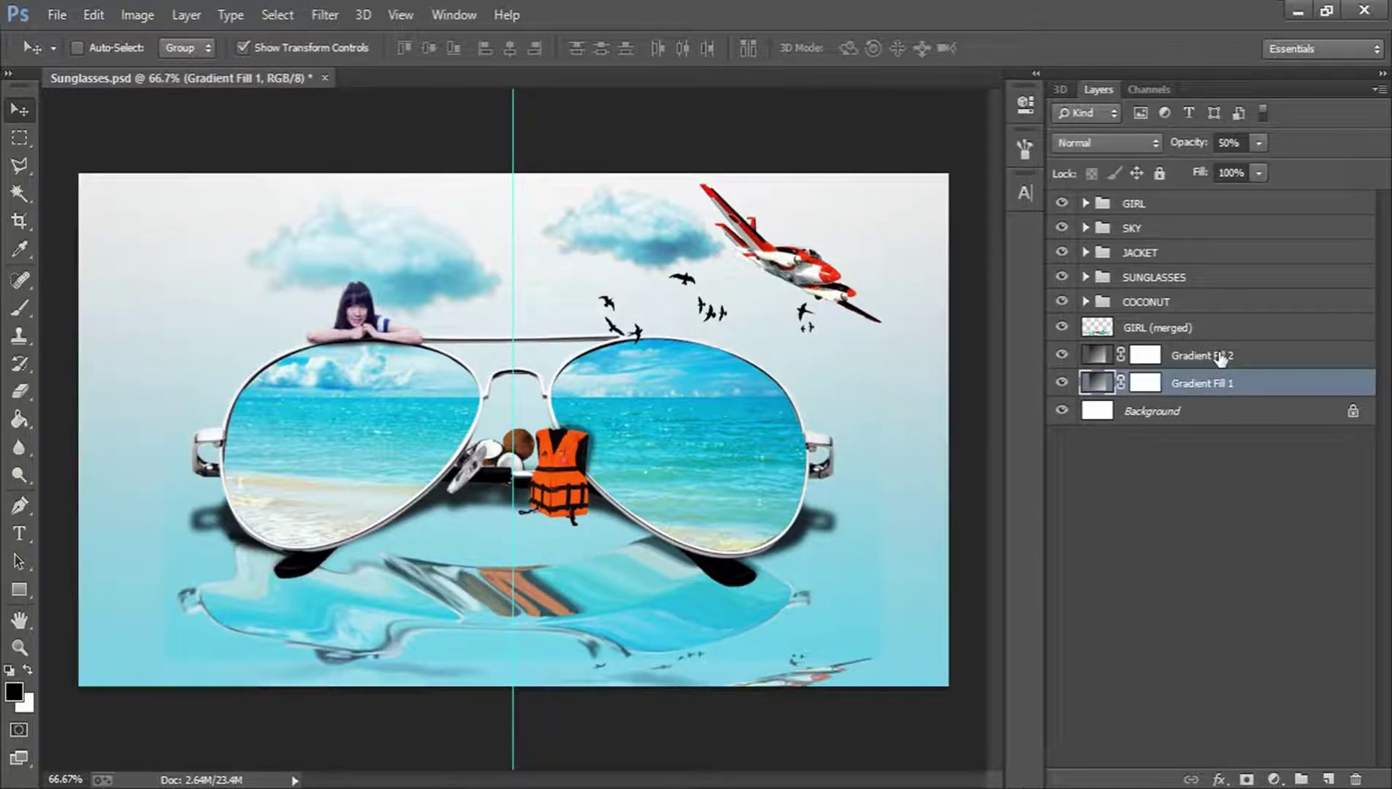
pyautogui.keyDown('shift'); pyautogui.click(1223, 357); pyautogui.keyUp('shift')
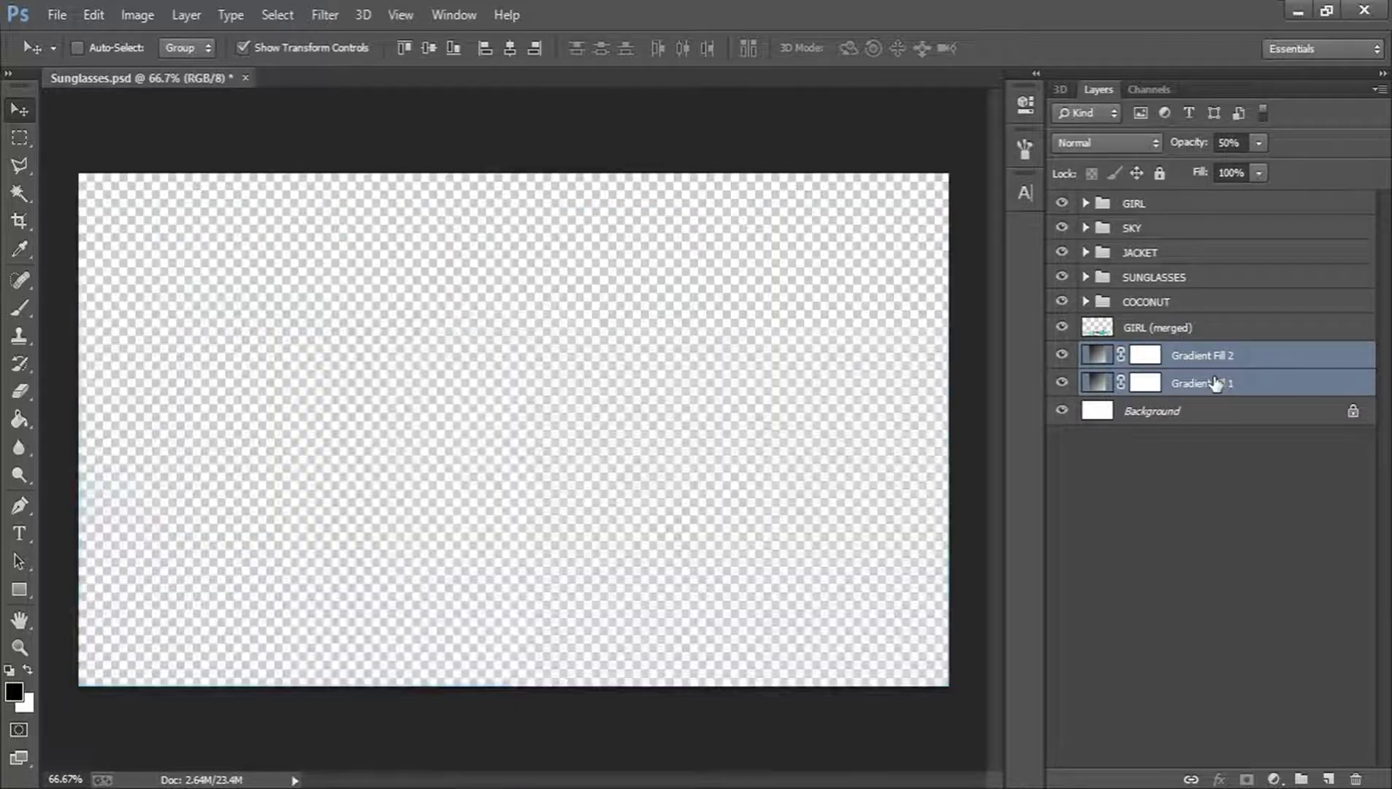
pyautogui.click(1217, 385)
pyautogui.moveTo(1278, 386); pyautogui.dragTo(1272, 198)
pyautogui.hotkey('ctrl', 'z')
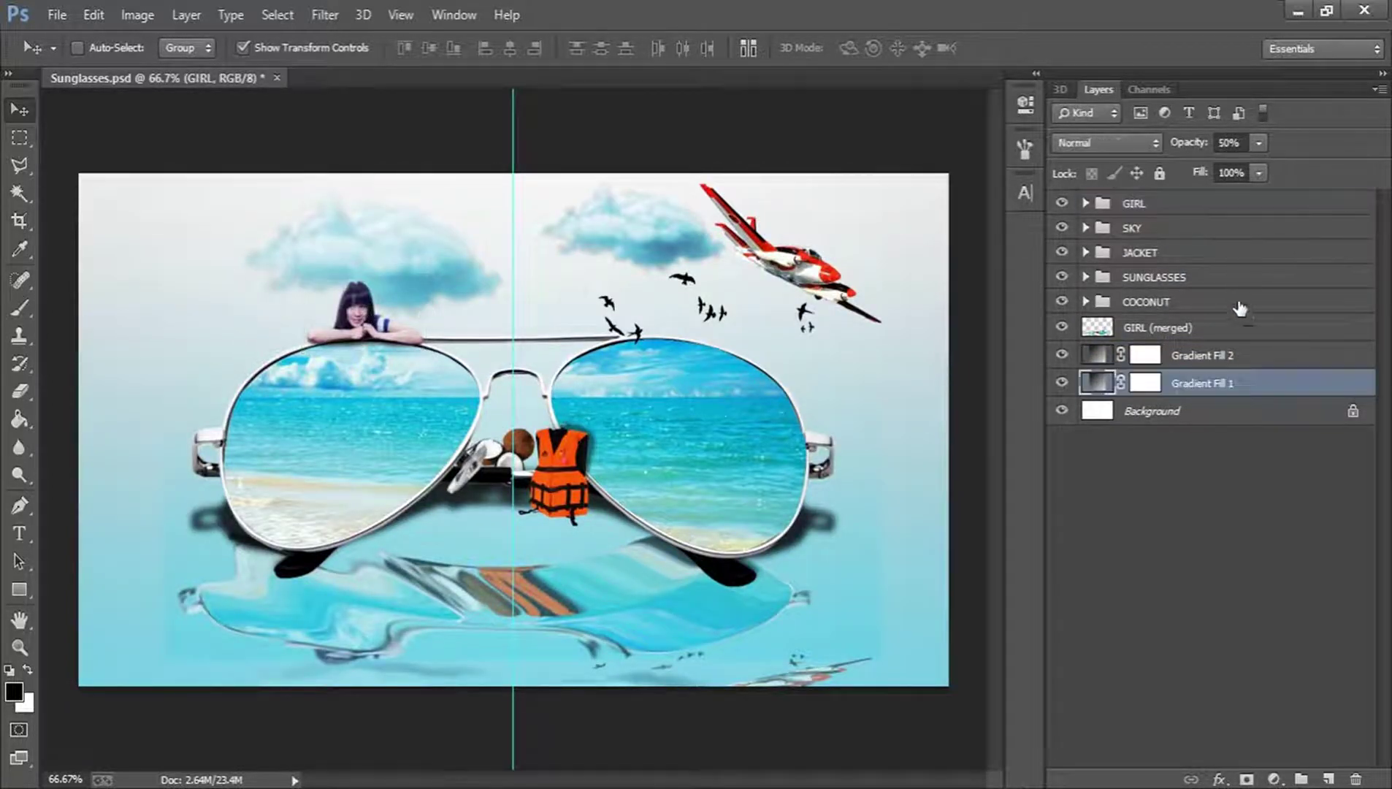
pyautogui.moveTo(1283, 395); pyautogui.dragTo(1269, 192)
# Put Gradient Fill 1 into a new group named EFFECTS
pyautogui.hotkey('ctrl', 'g')
pyautogui.doubleClick(1152, 205)
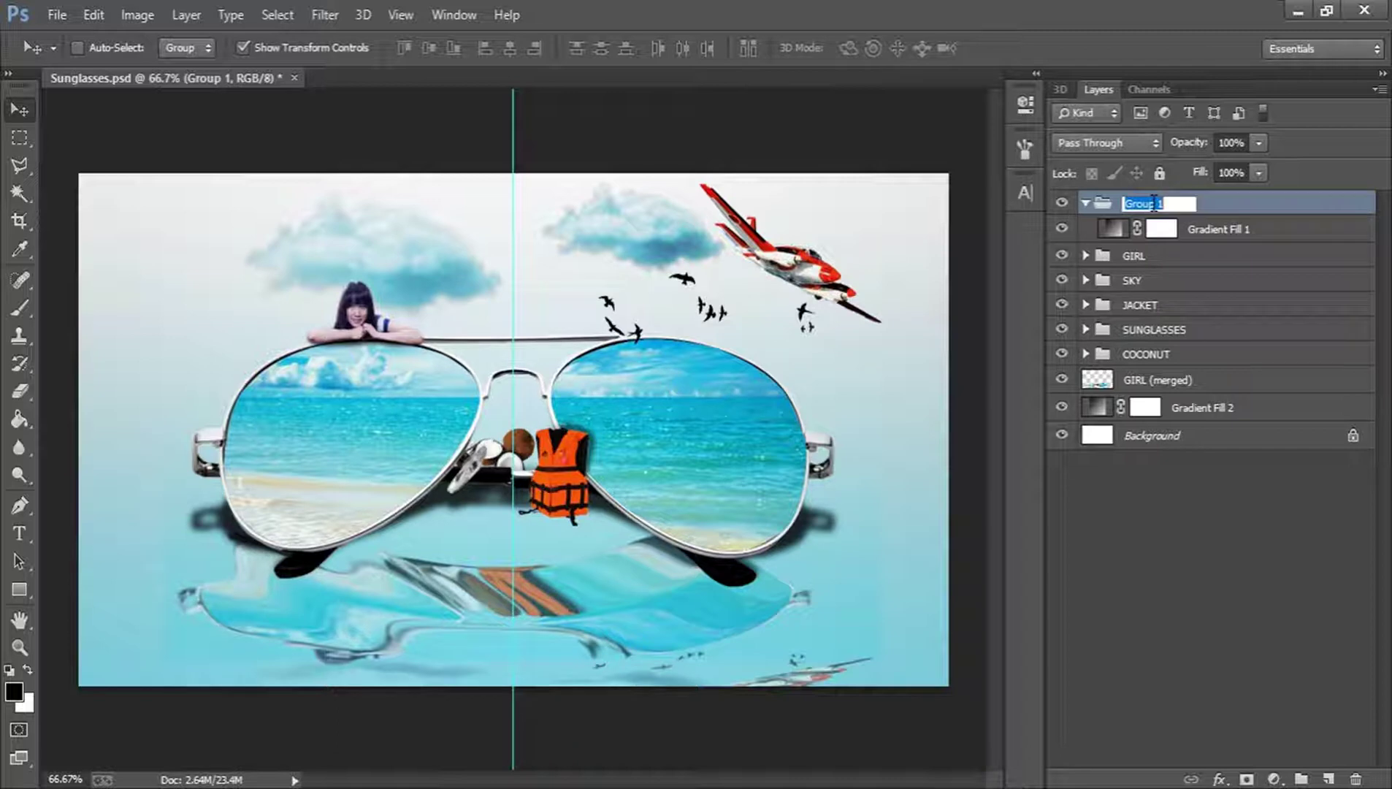
pyautogui.write('EFFECTS')
pyautogui.press('Return')
# Add a reversed radial black-to-transparent gradient fill layer above Gradient Fill 1, with a 90° angle and 1000% scale
pyautogui.click(1245, 235)
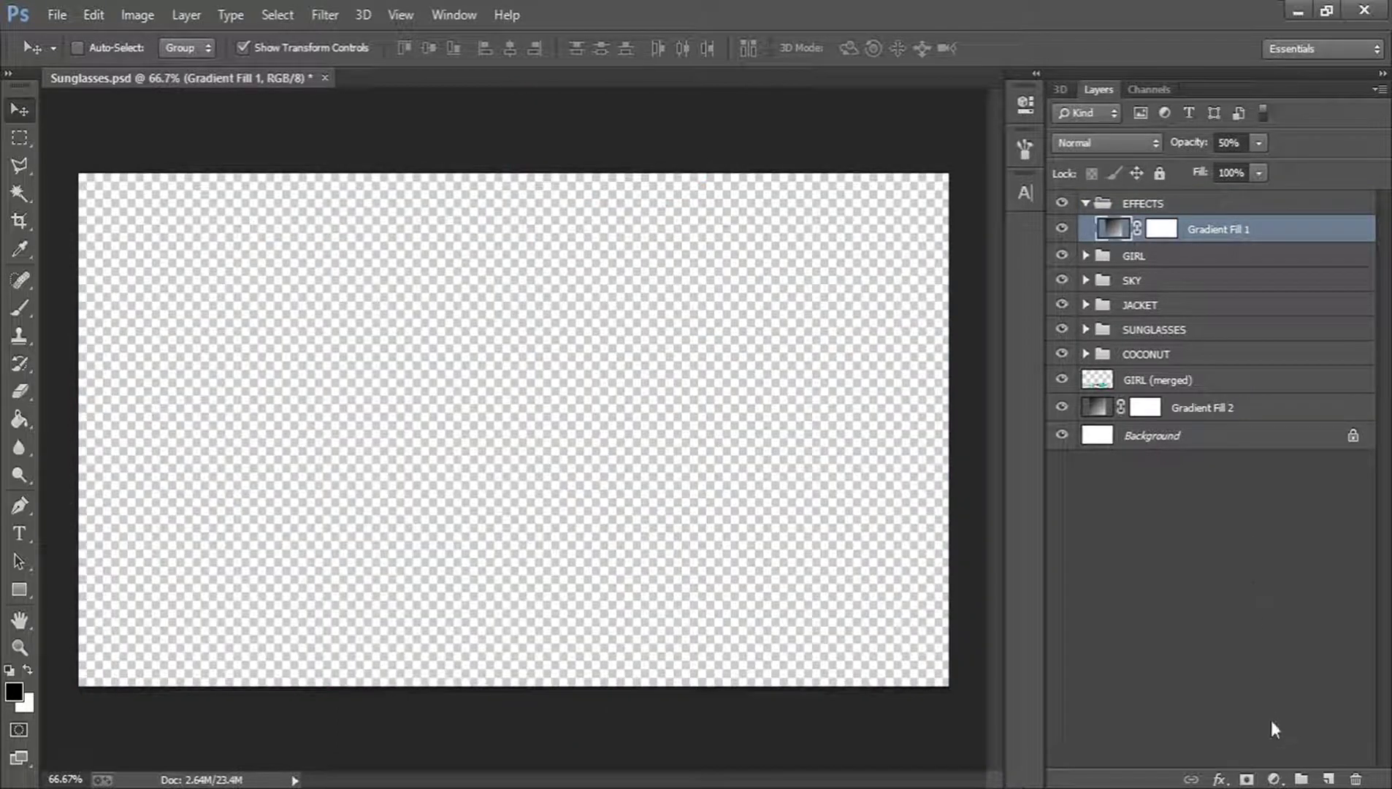
pyautogui.click(1272, 777)
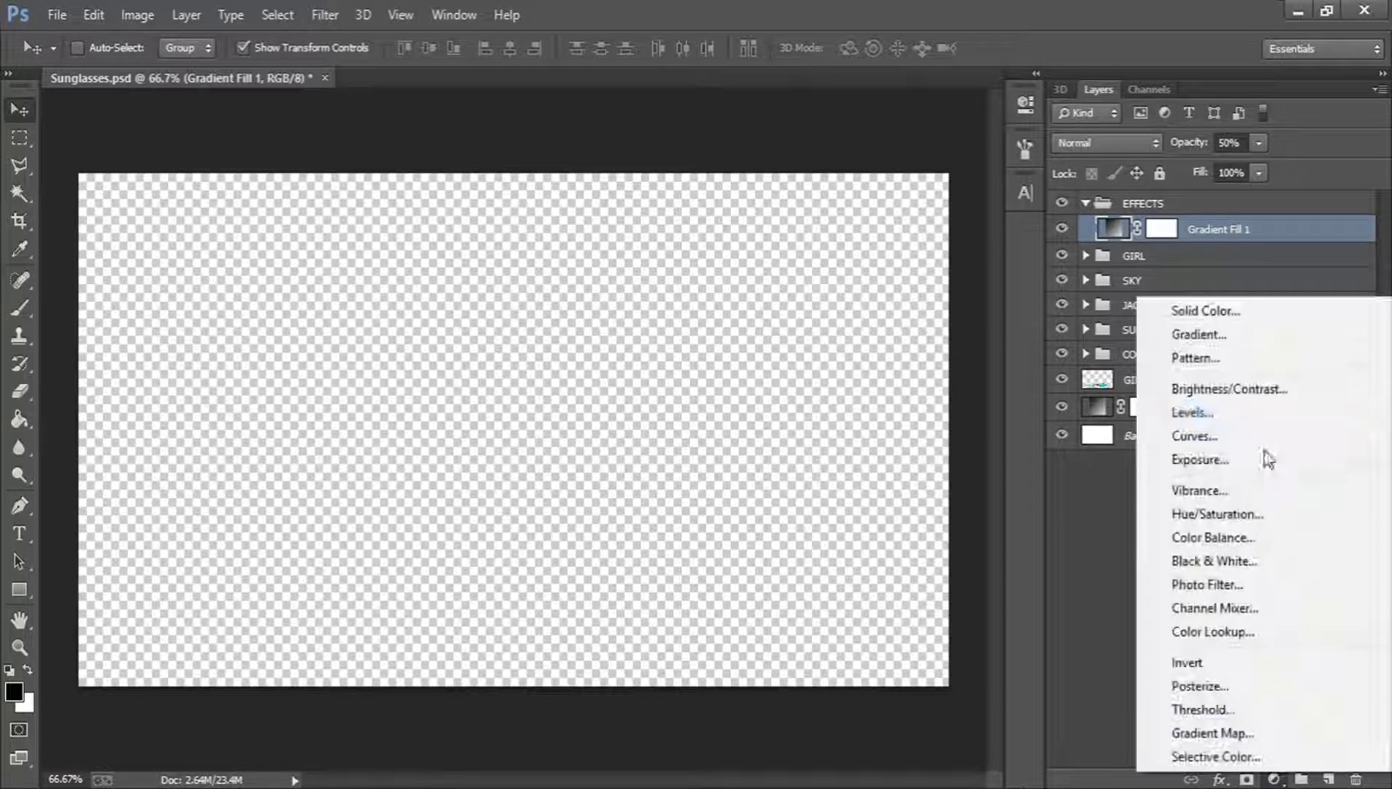
pyautogui.click(1240, 342)
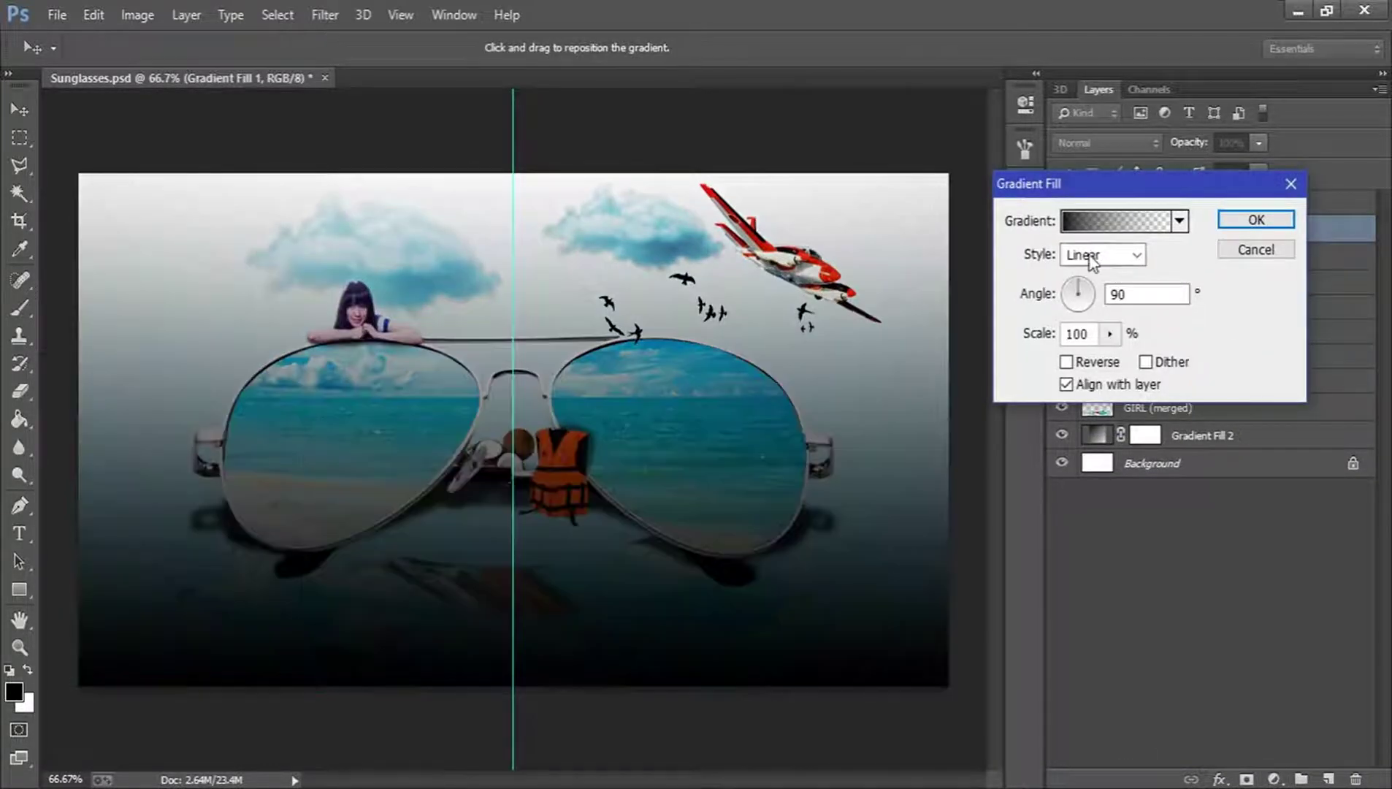
pyautogui.click(1091, 255)
pyautogui.click(1080, 293)
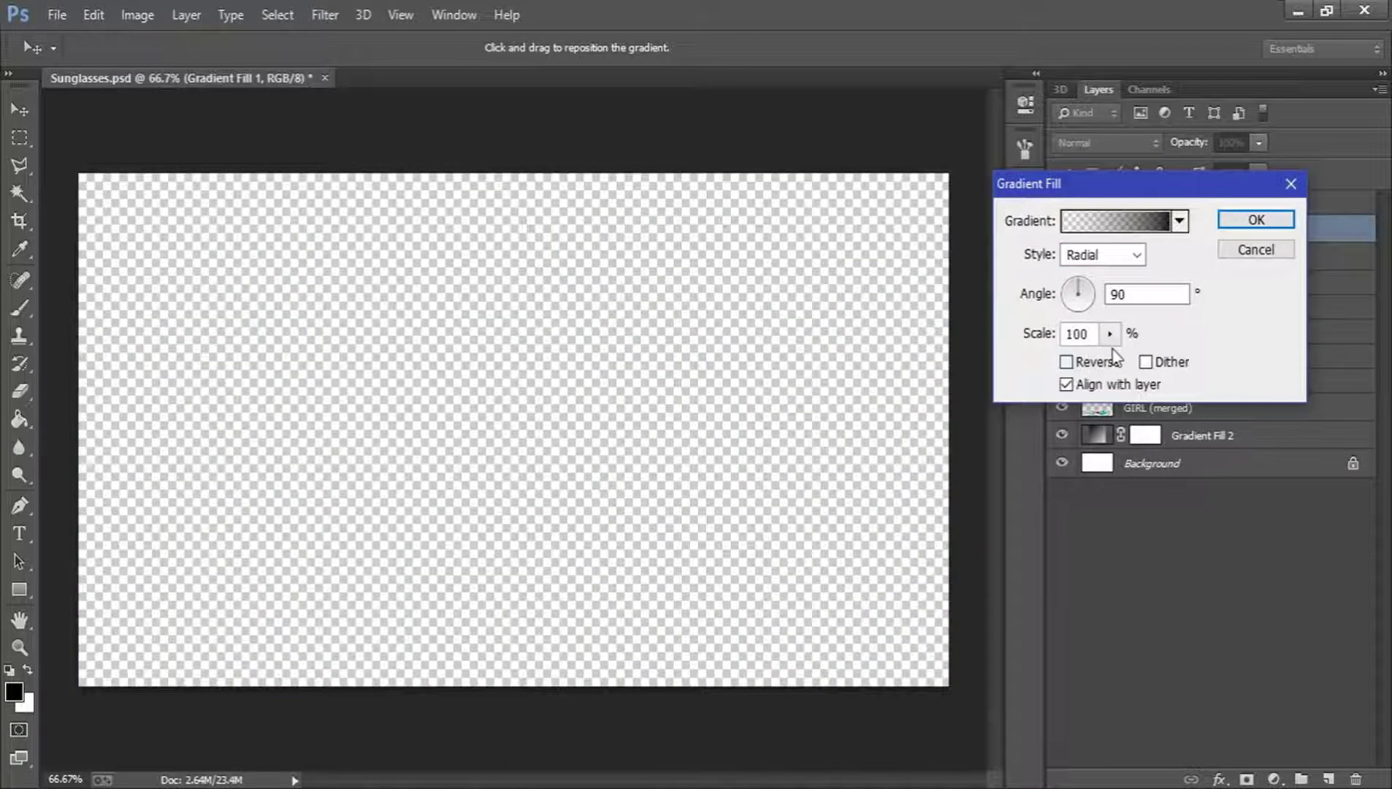
pyautogui.click(1115, 360)
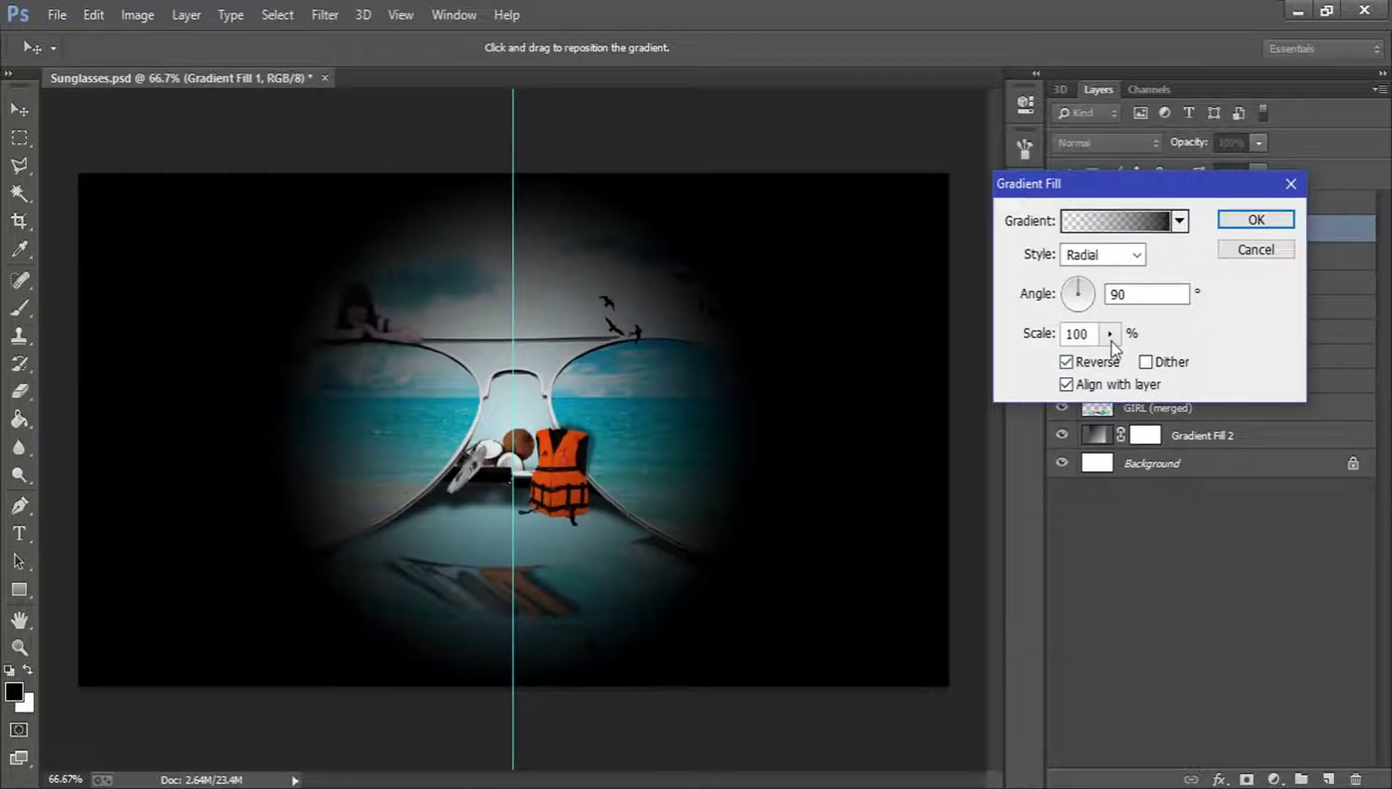
pyautogui.click(1109, 334)
pyautogui.moveTo(1125, 359); pyautogui.dragTo(1240, 378)
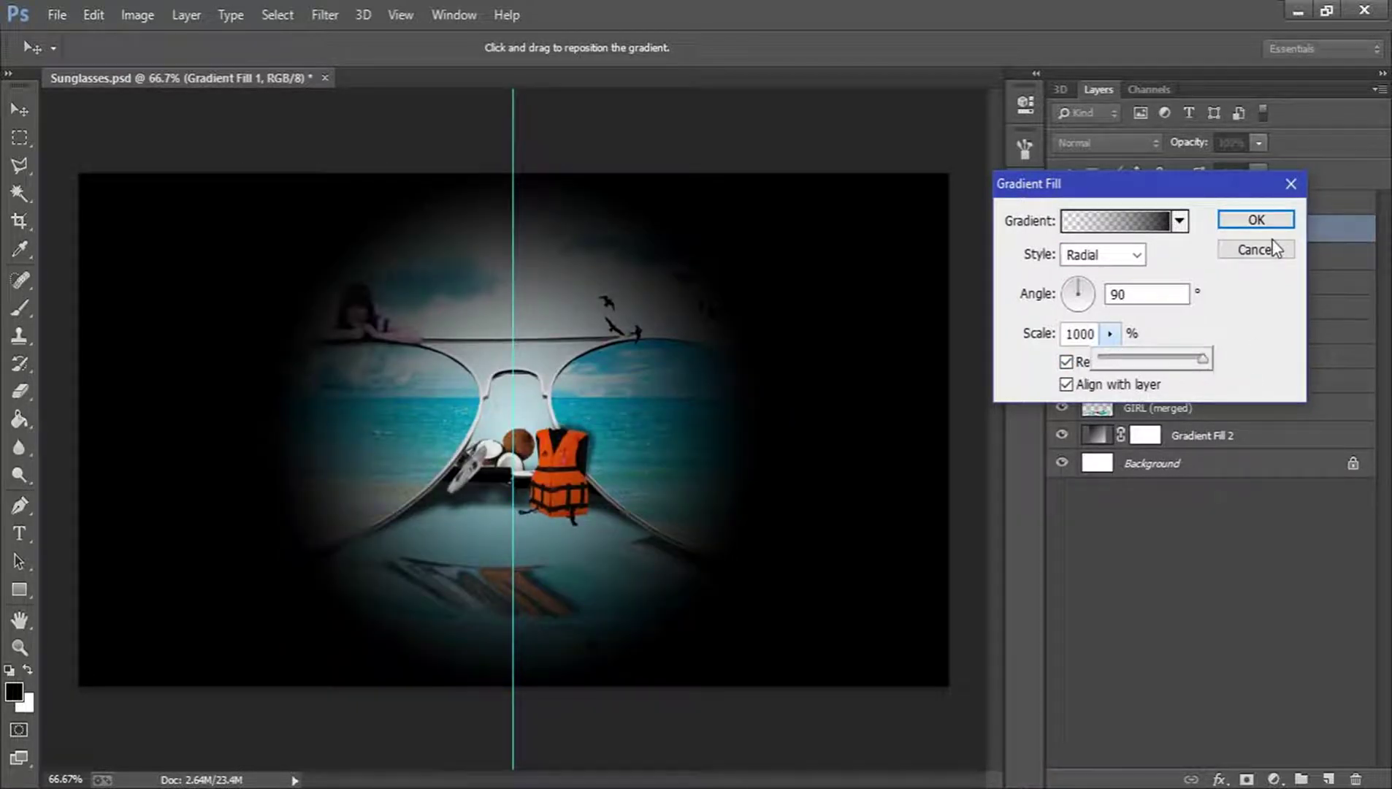
pyautogui.click(1274, 220)
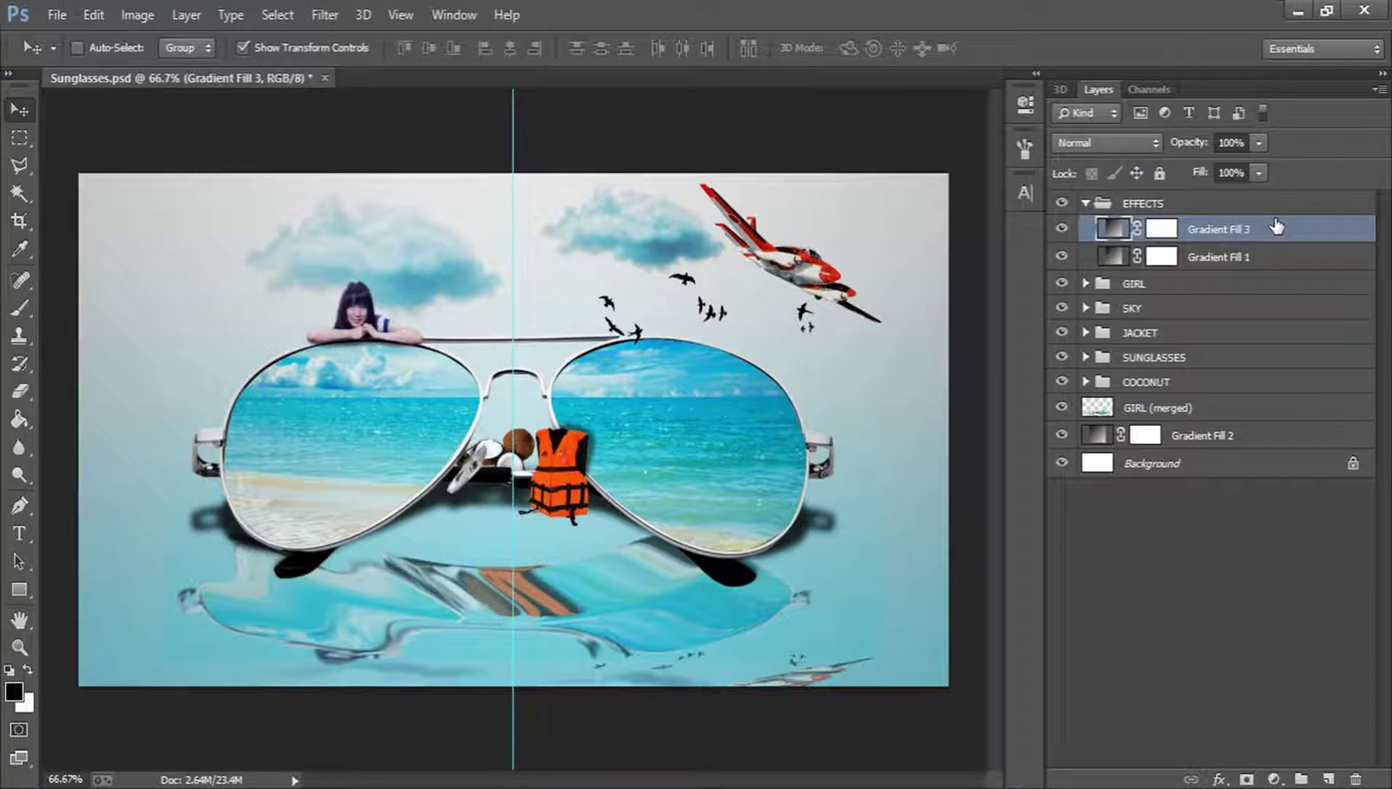
# Preview the scene with Gradient Fill 3 hidden, then show it again and set its blend mode to Soft Light
pyautogui.click(1062, 230)
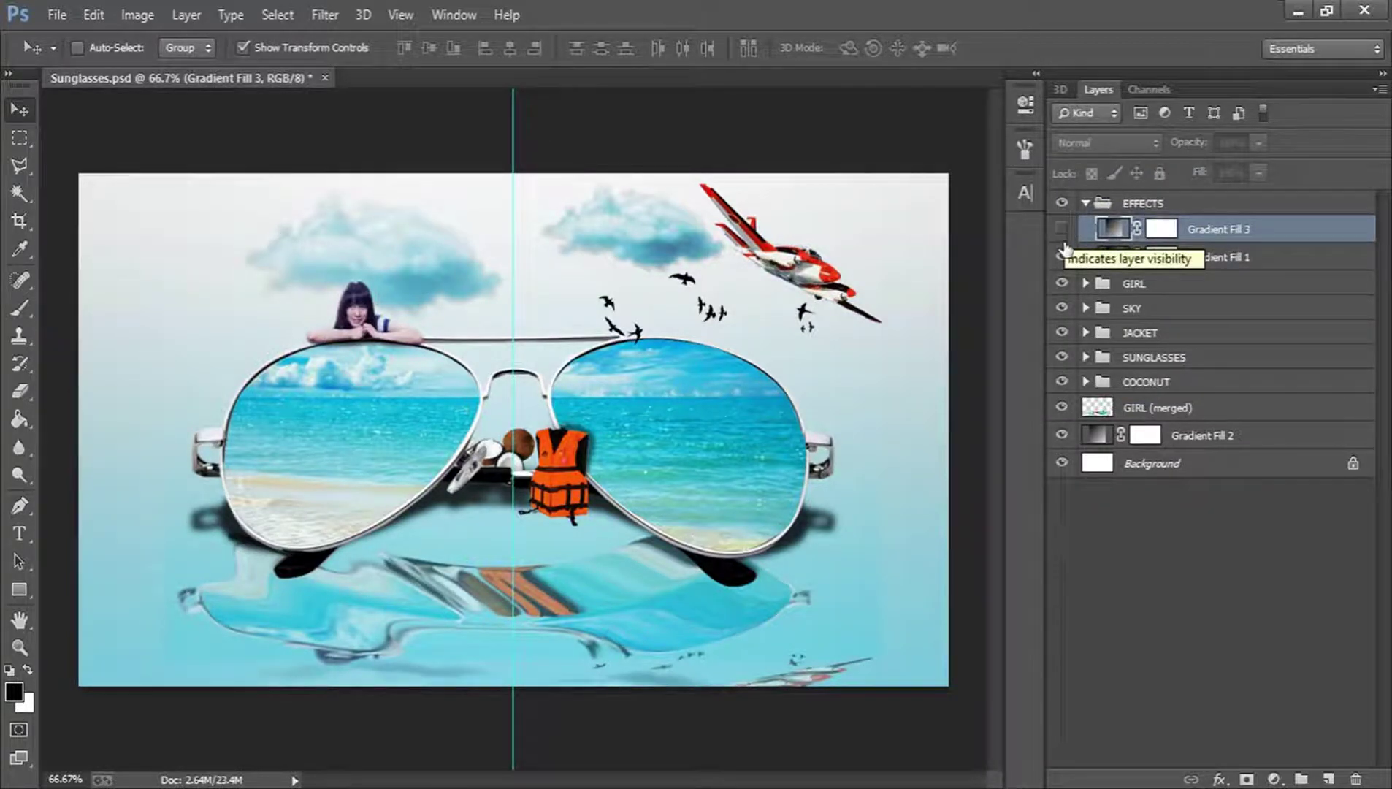
pyautogui.click(1063, 258)
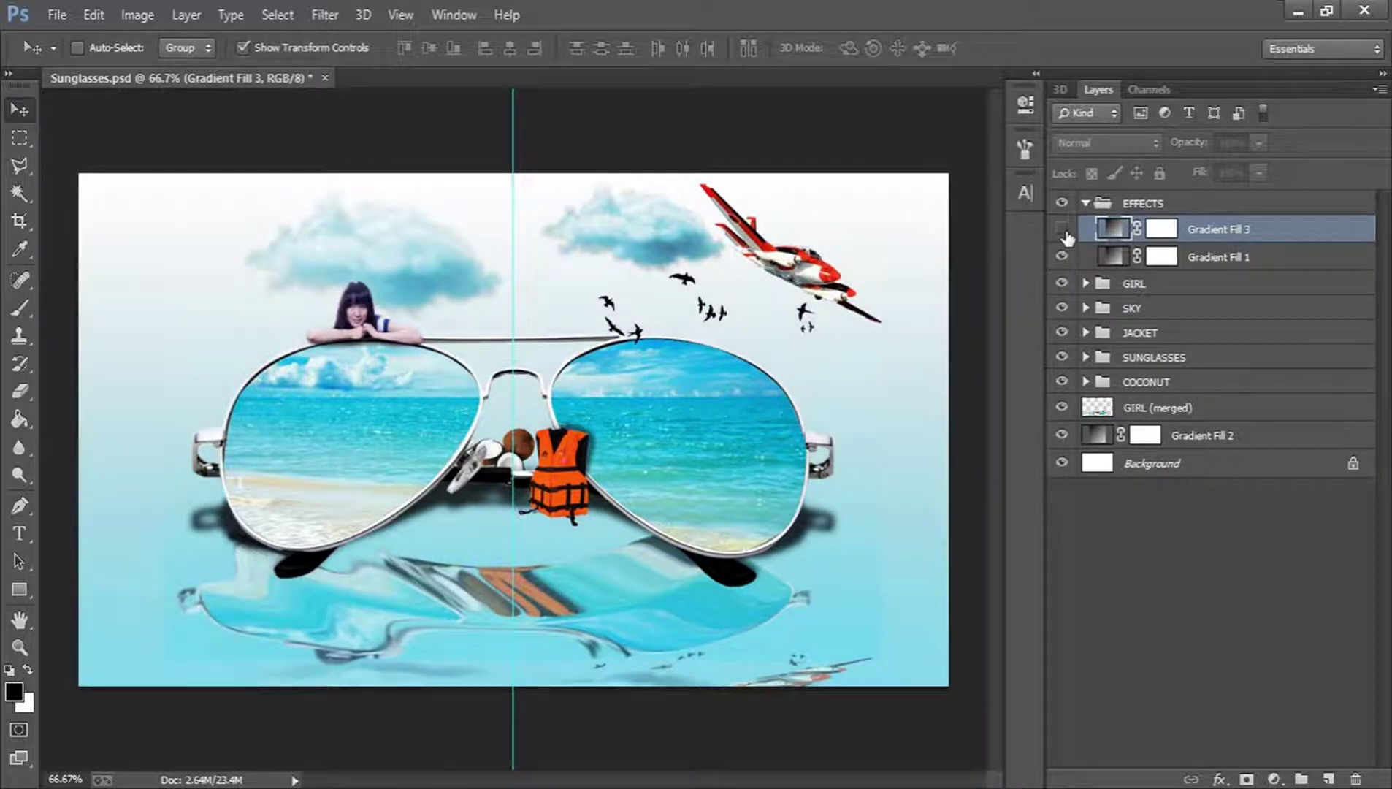
pyautogui.click(1064, 230)
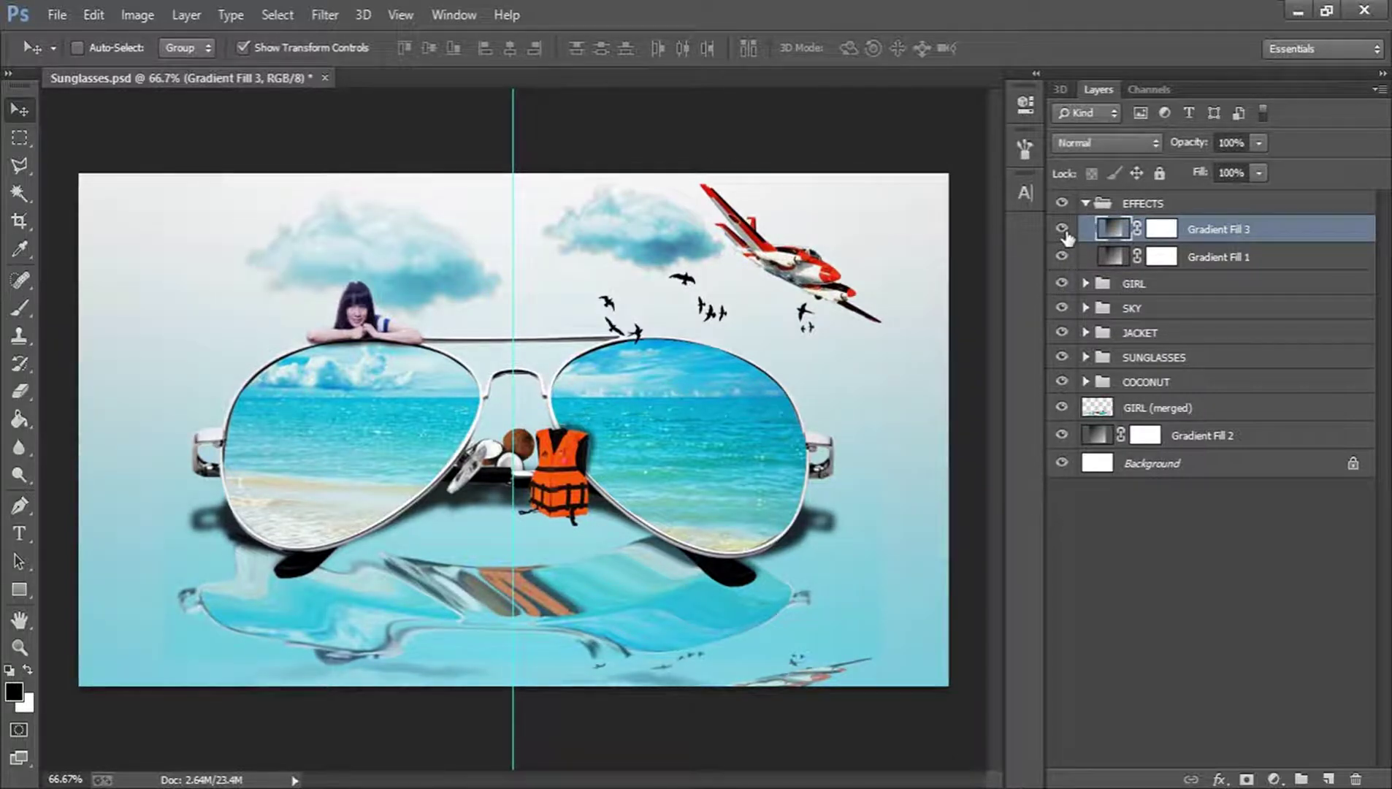
pyautogui.click(1111, 144)
pyautogui.click(1075, 453)
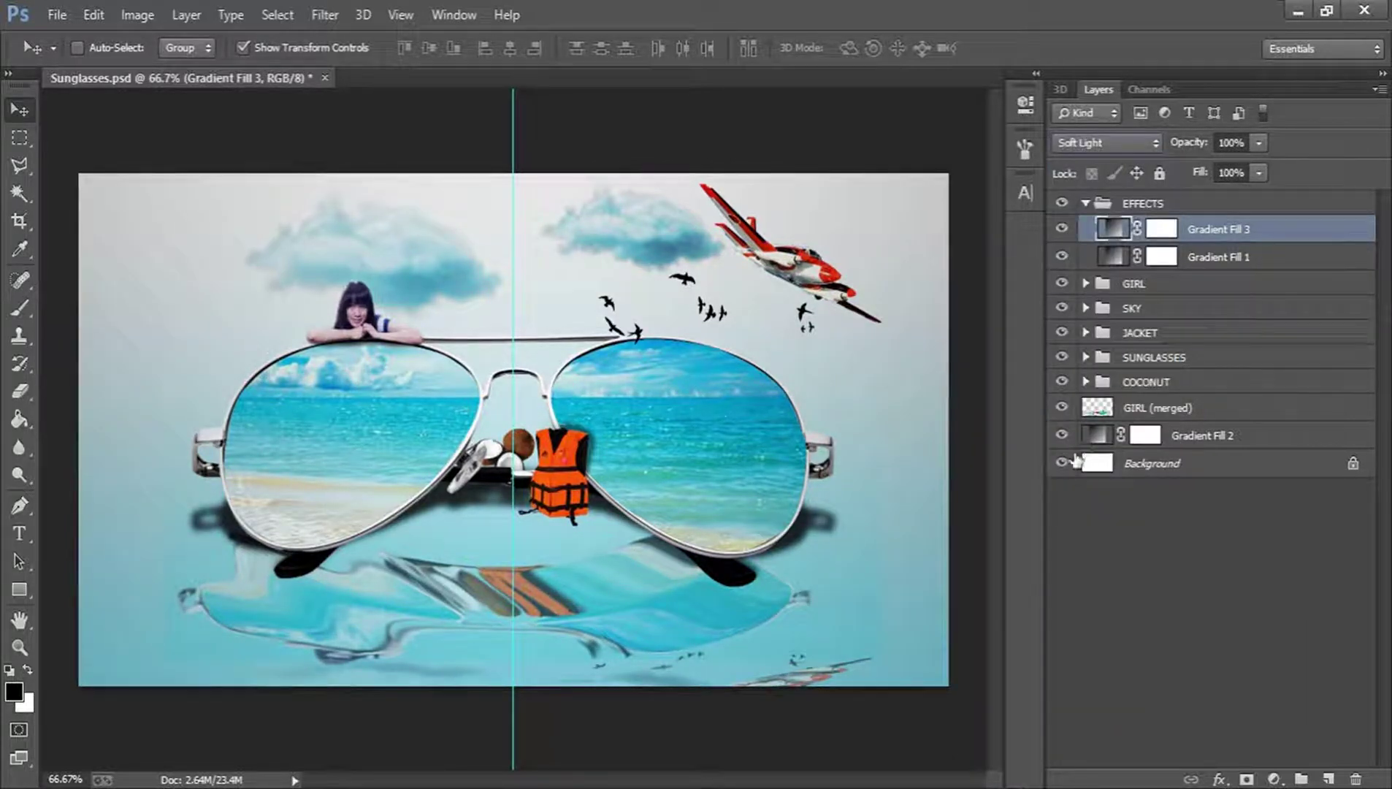
pyautogui.click(1155, 595)
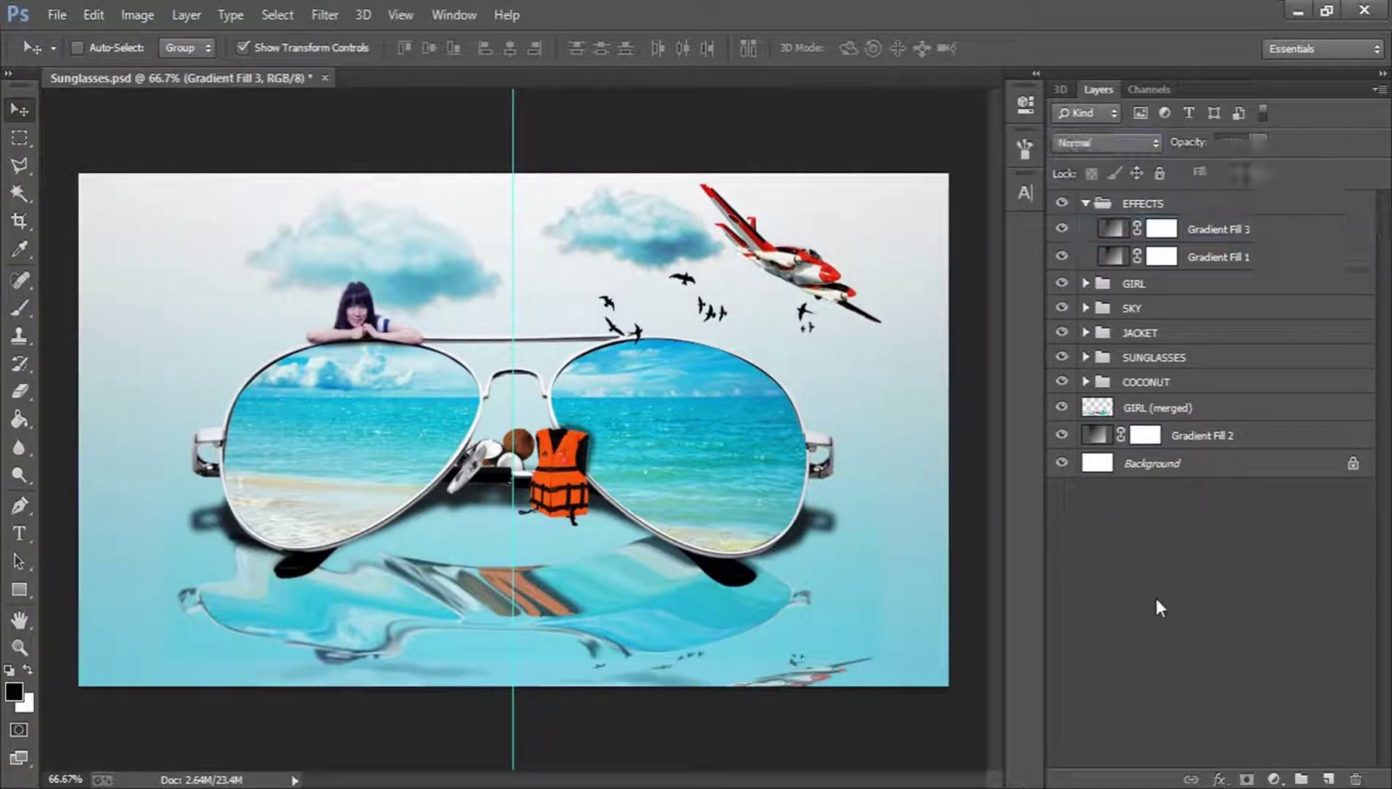
pyautogui.click(1215, 235)
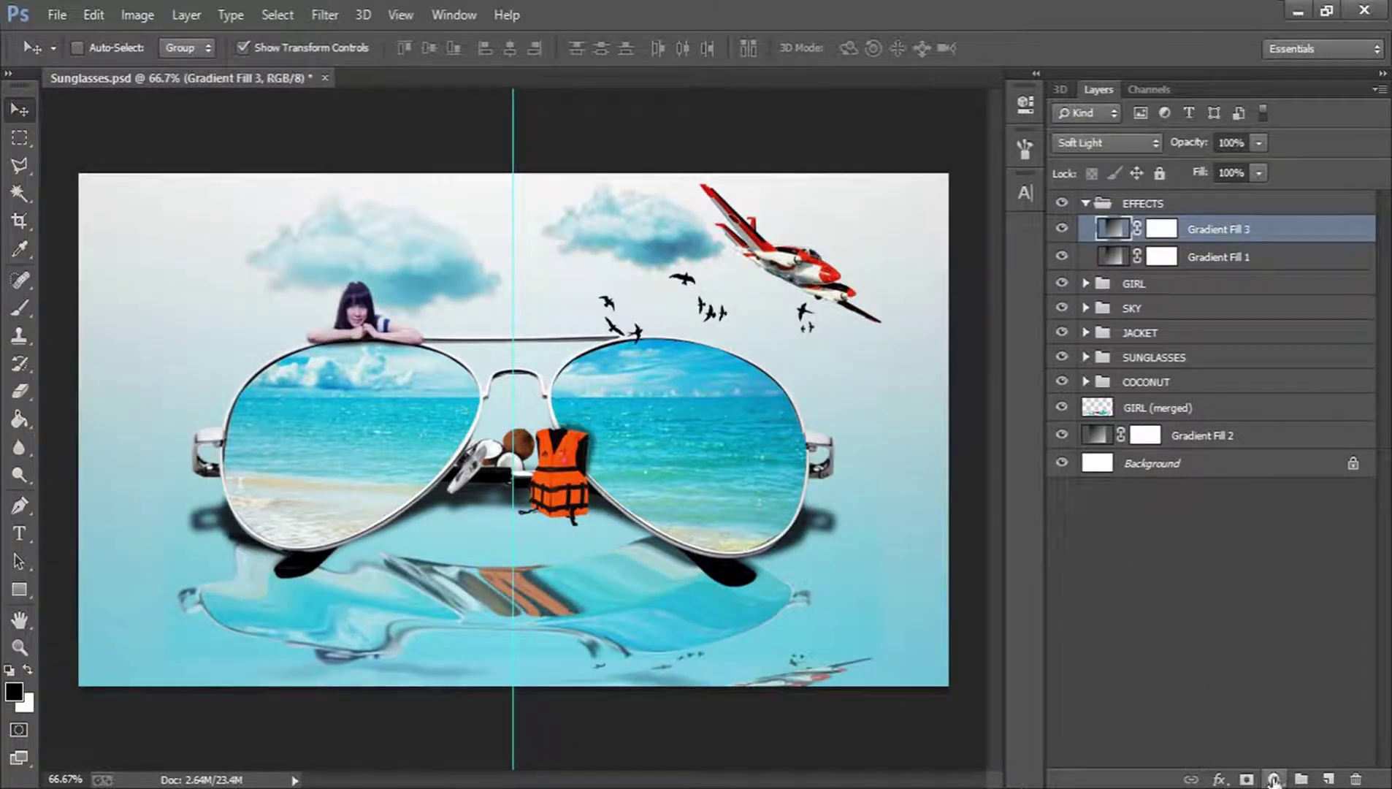
# Add a Color Balance adjustment layer above Gradient Fill 3 with midtones at Cyan-Red -22 and Yellow-Blue +11
pyautogui.click(1274, 778)
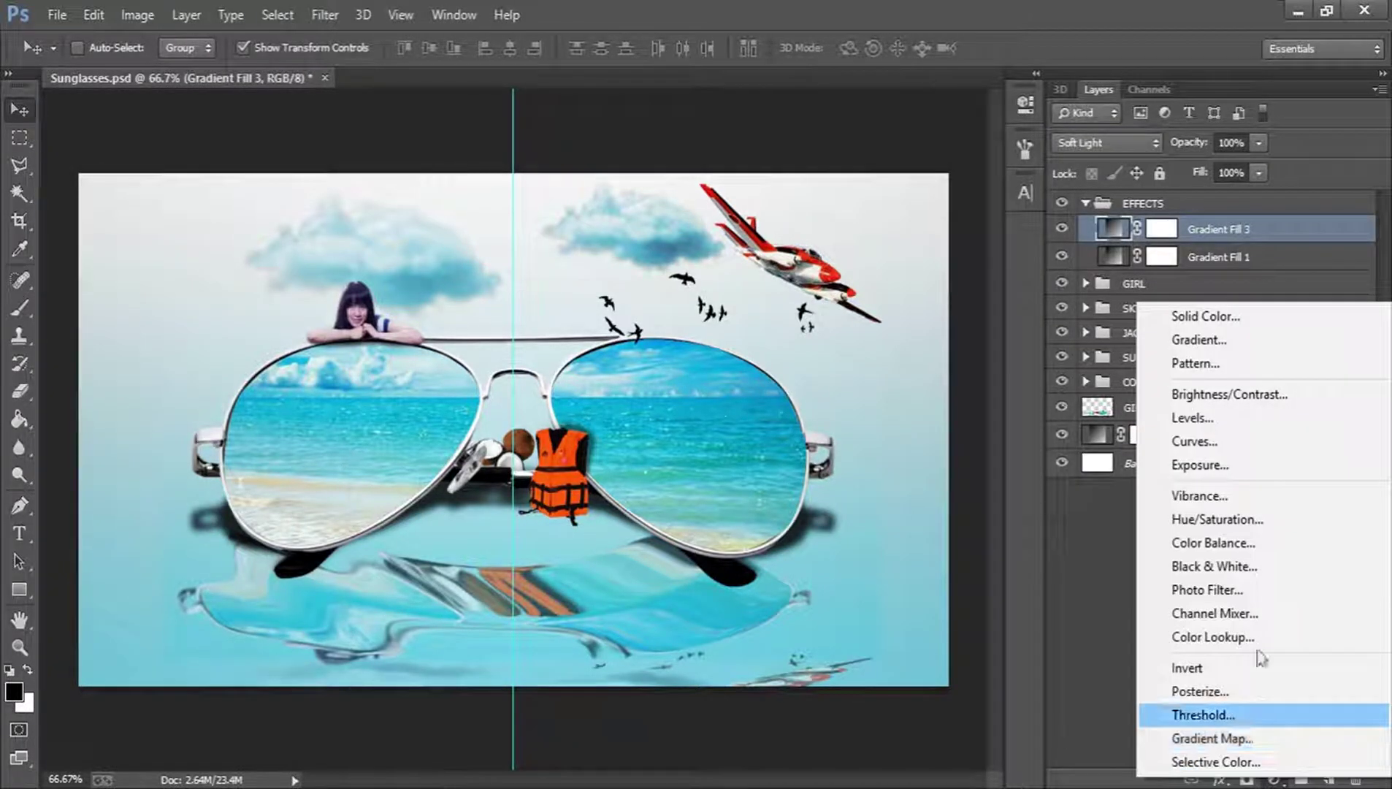
pyautogui.click(1214, 544)
pyautogui.moveTo(825, 206); pyautogui.dragTo(798, 205)
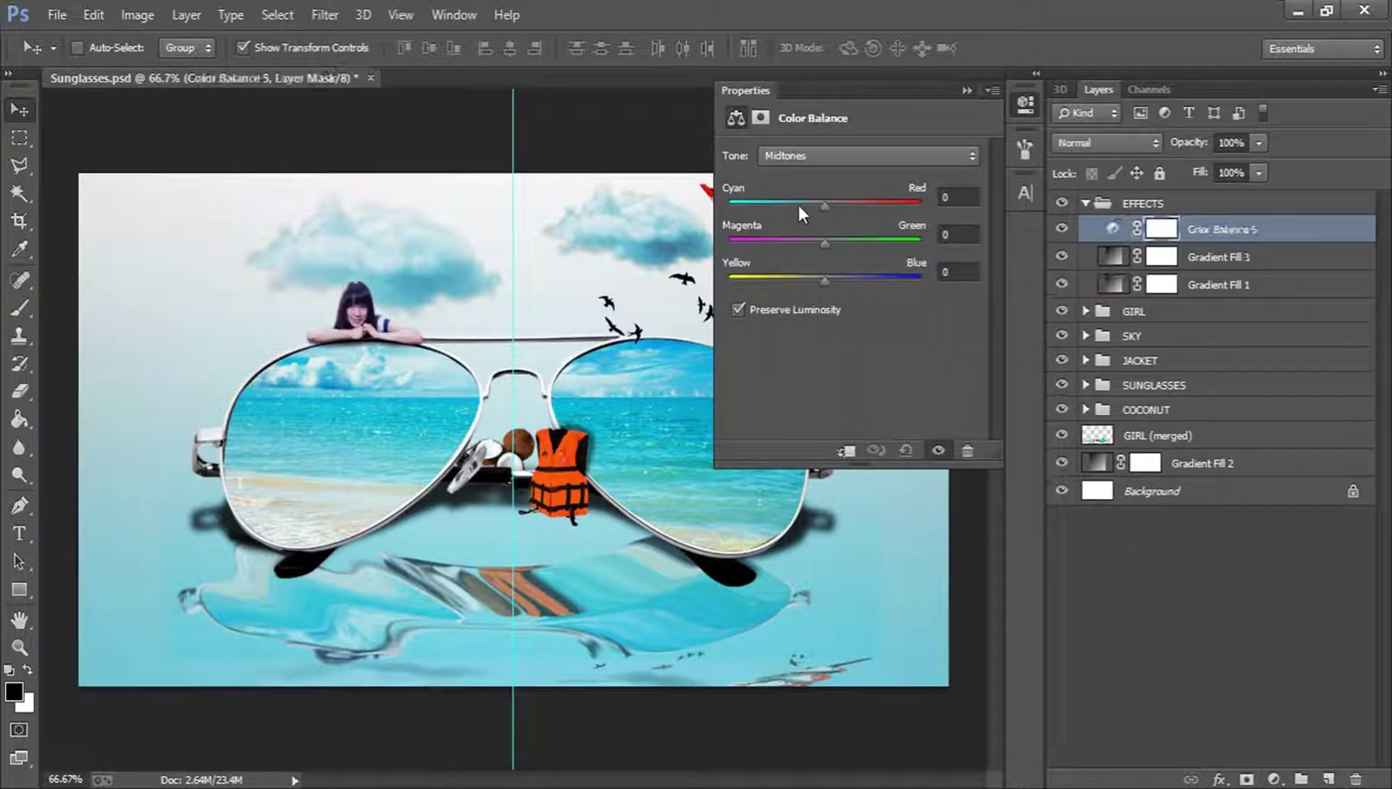
pyautogui.click(856, 280)
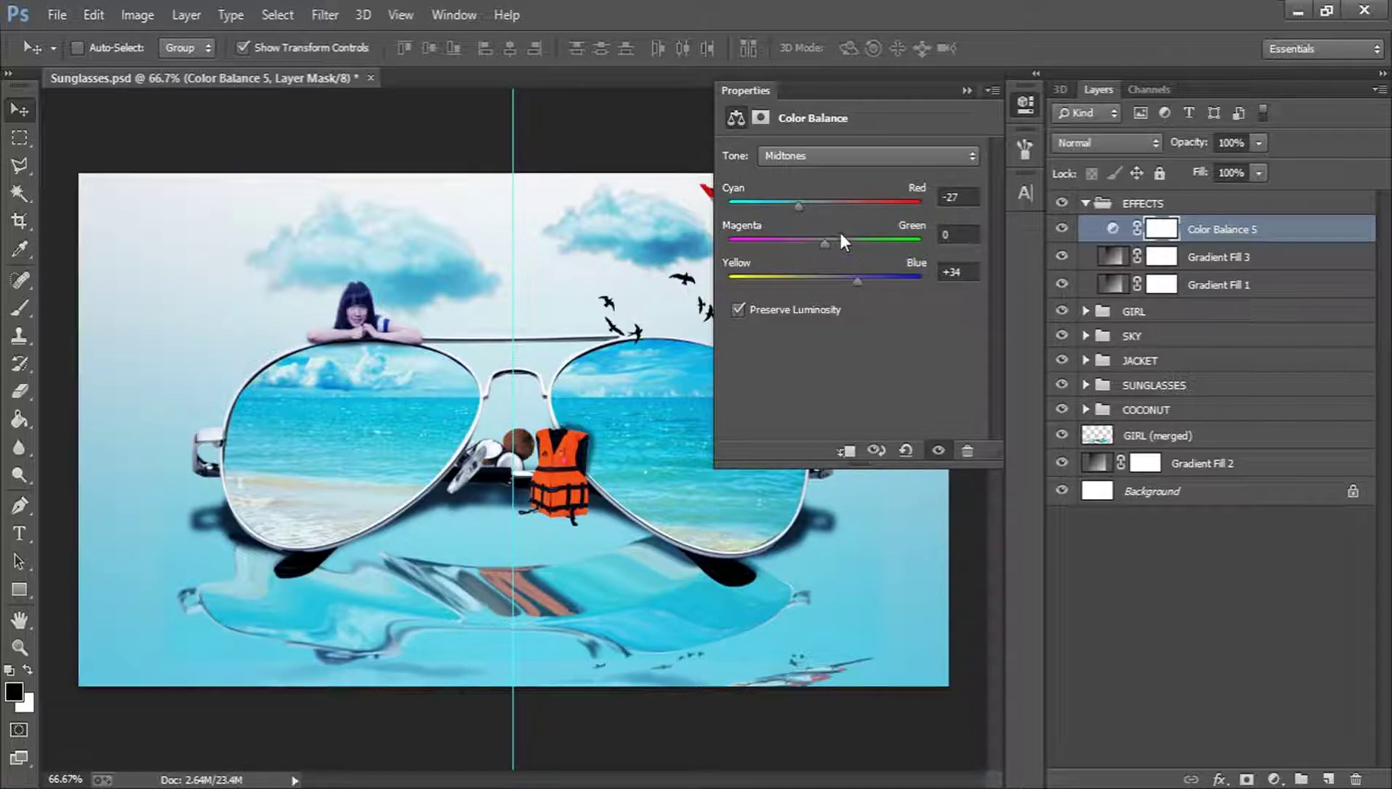
pyautogui.click(815, 205)
pyautogui.moveTo(819, 200); pyautogui.dragTo(803, 204)
pyautogui.moveTo(849, 285); pyautogui.dragTo(836, 282)
# Refine the Color Balance midtones to Cyan-Red -20 and Yellow-Blue +10, leaving no layer selected
pyautogui.click(968, 198)
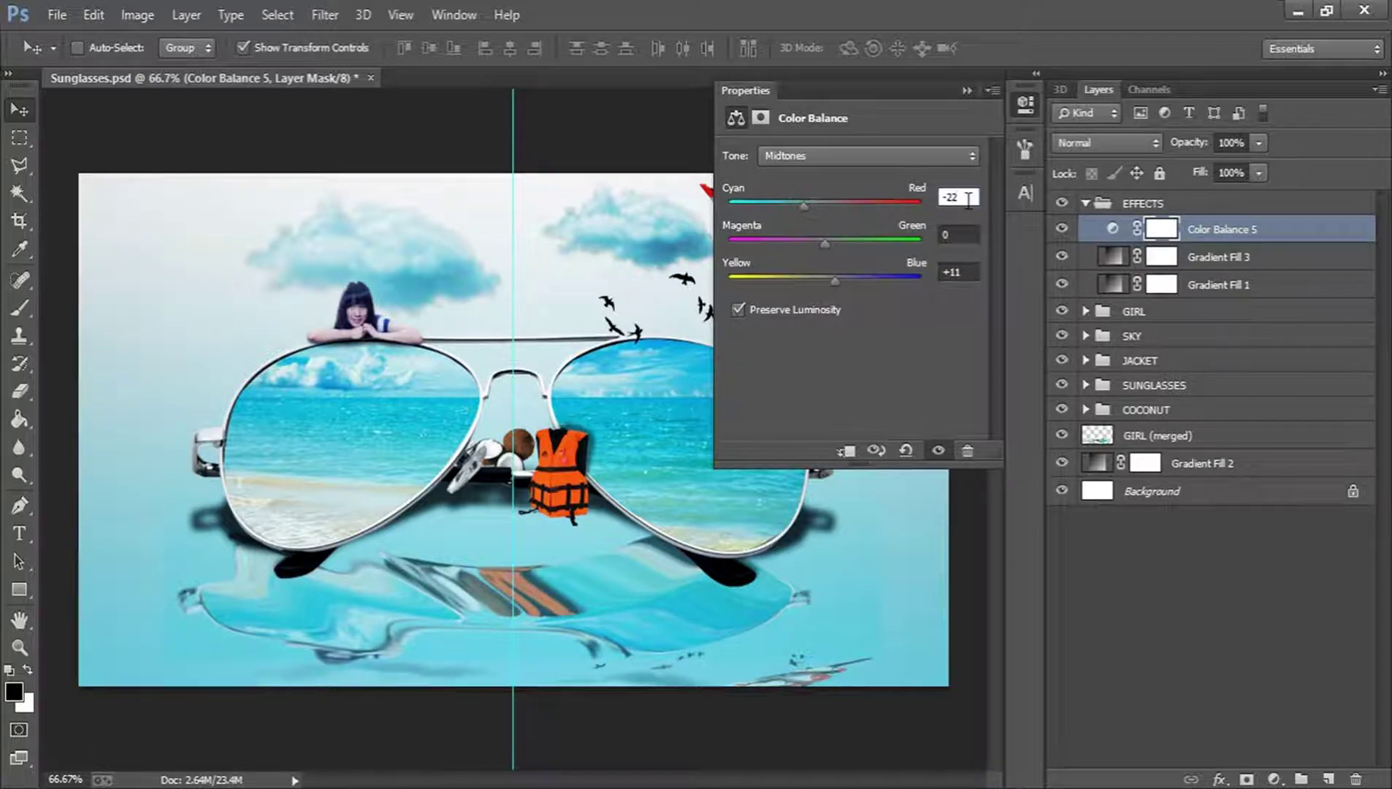
pyautogui.press('Up')
pyautogui.press('Up')
pyautogui.click(971, 273)
pyautogui.press('BackSpace')
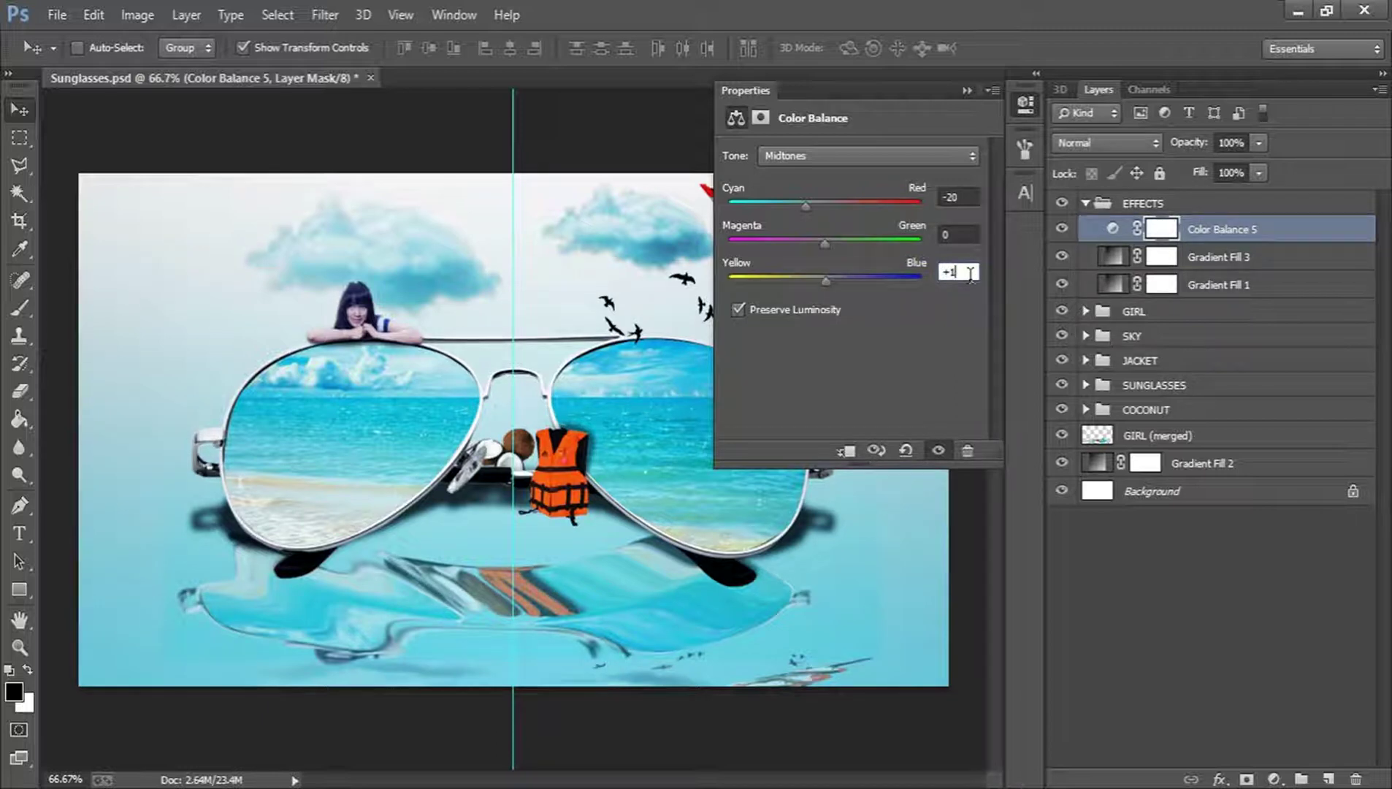
pyautogui.write('0')
pyautogui.press('Return')
pyautogui.click(1029, 114)
pyautogui.click(1217, 701)
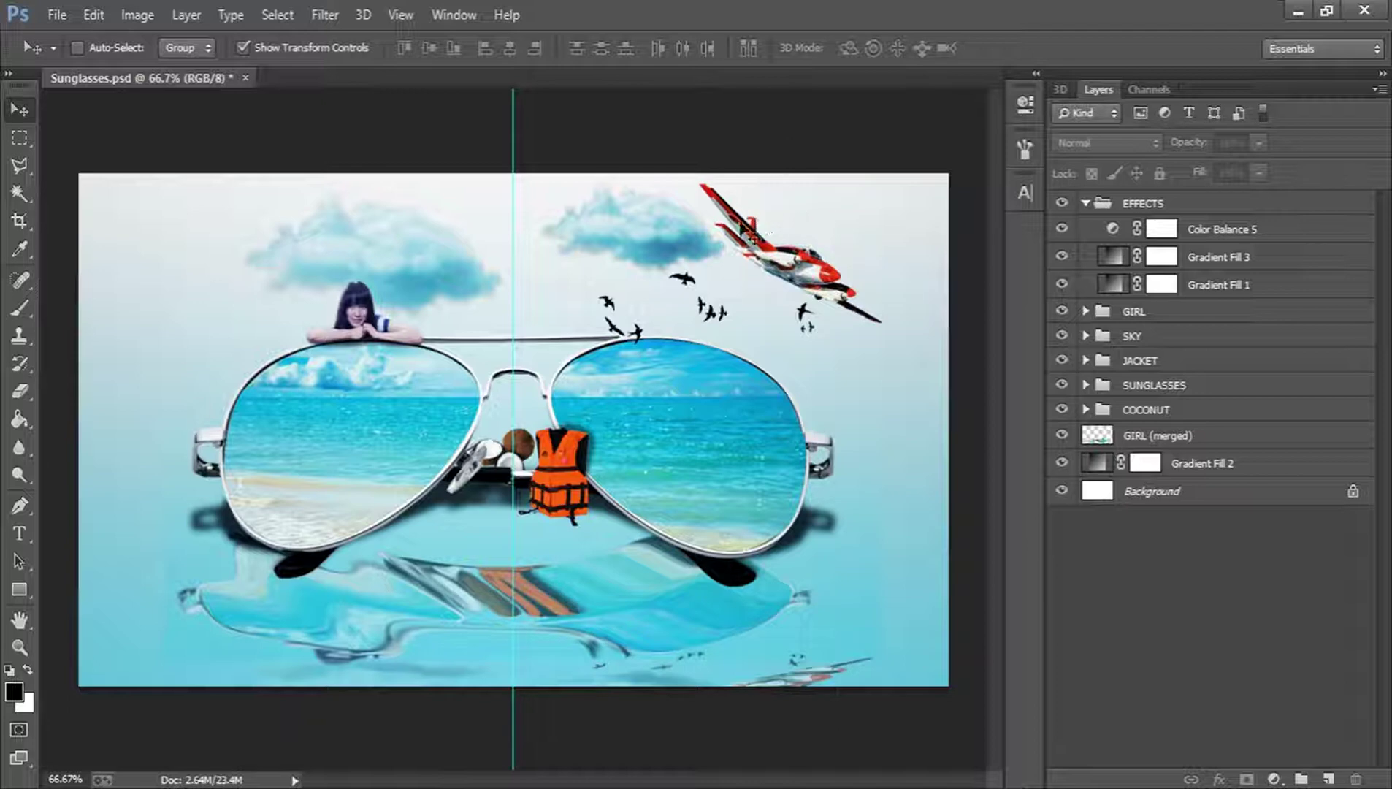
# With the Color Balance 5 layer active, draw a wide diagonal polygonal lasso selection from the canvas's lower-left area to its upper-right corner
pyautogui.click(1264, 229)
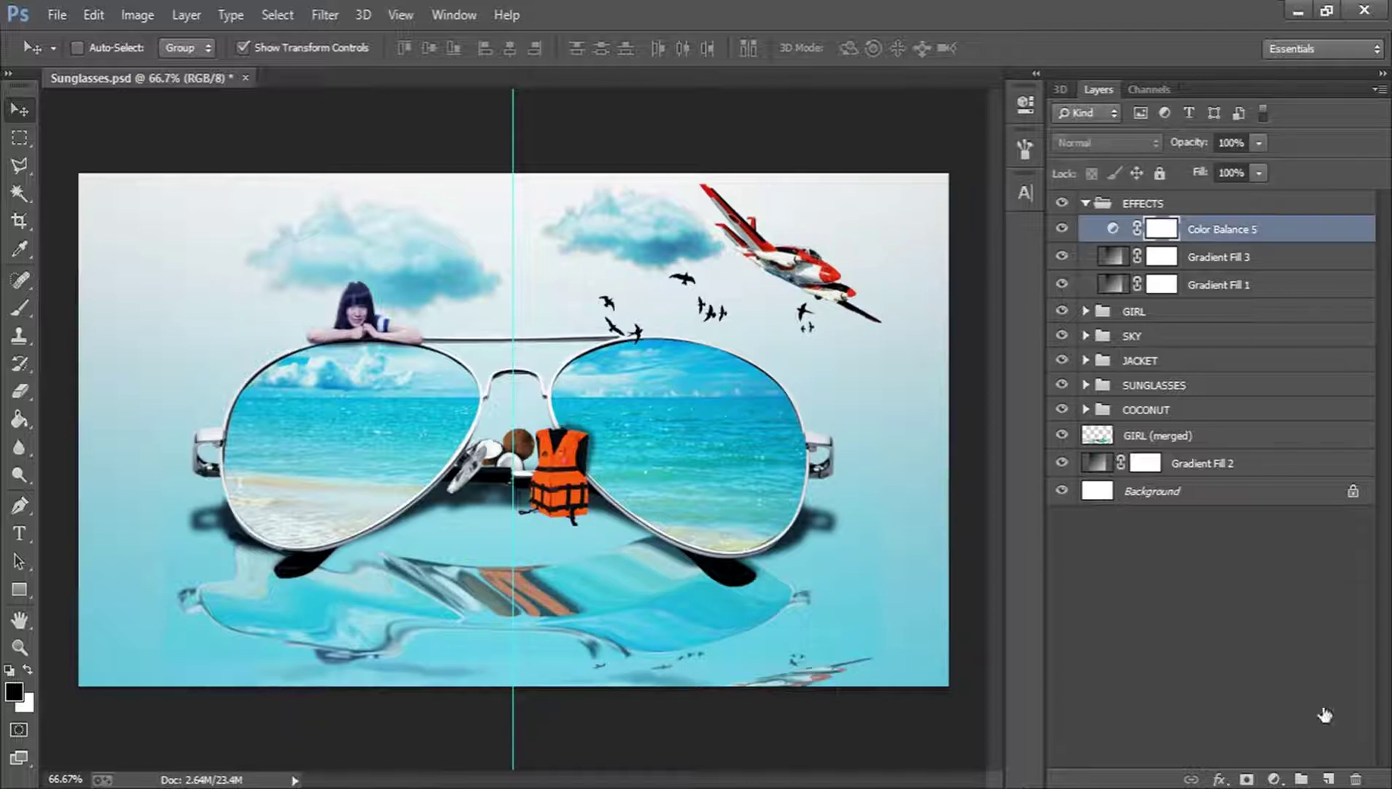
pyautogui.click(20, 165)
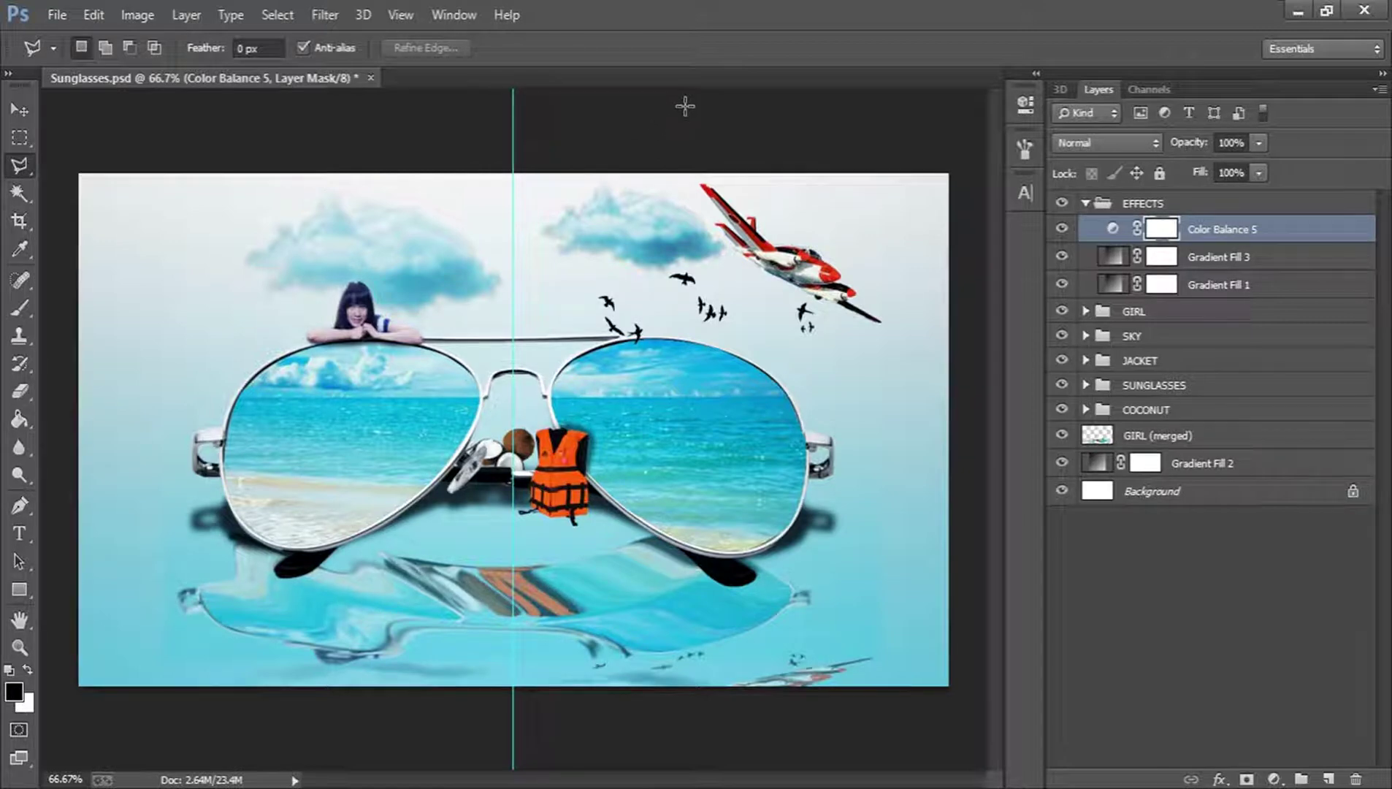
pyautogui.click(720, 132)
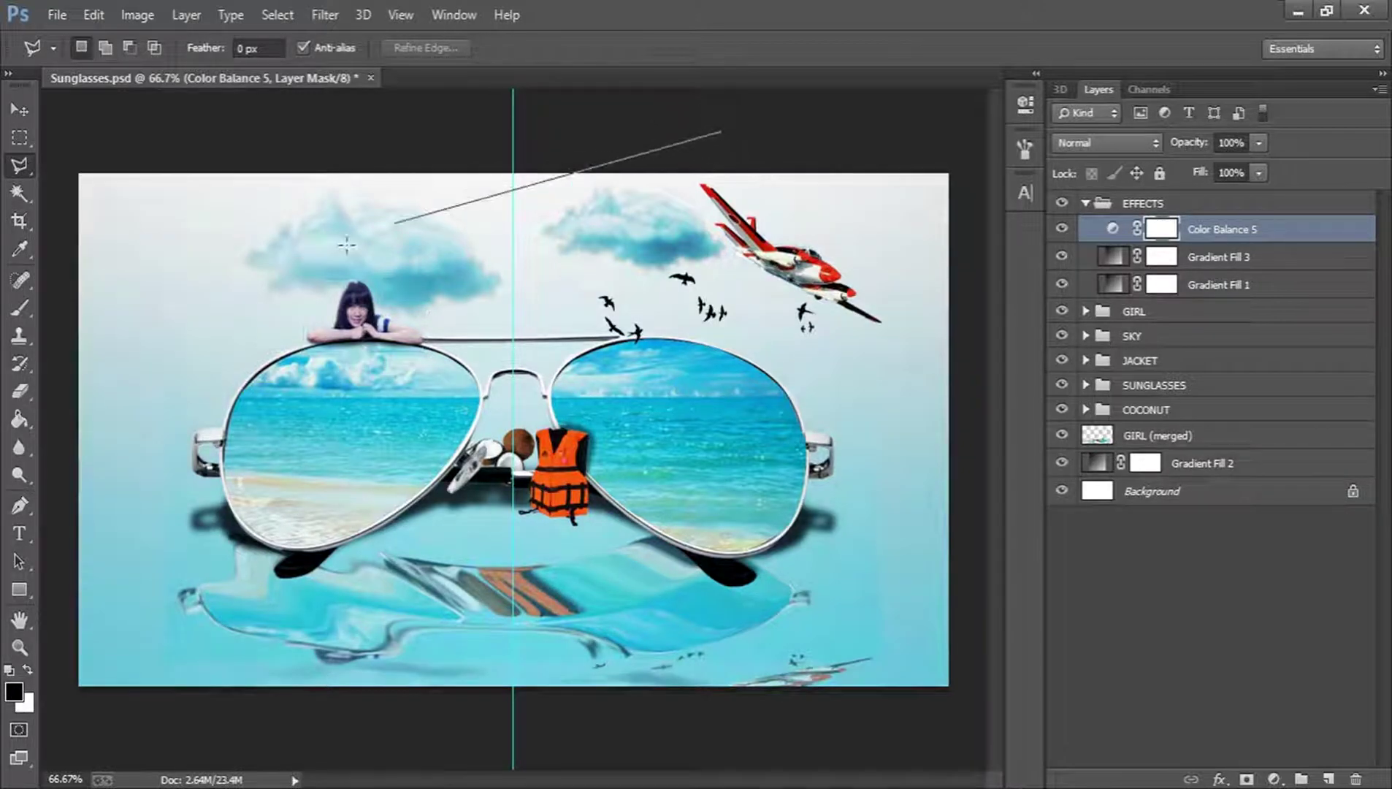
pyautogui.click(42, 299)
pyautogui.click(55, 737)
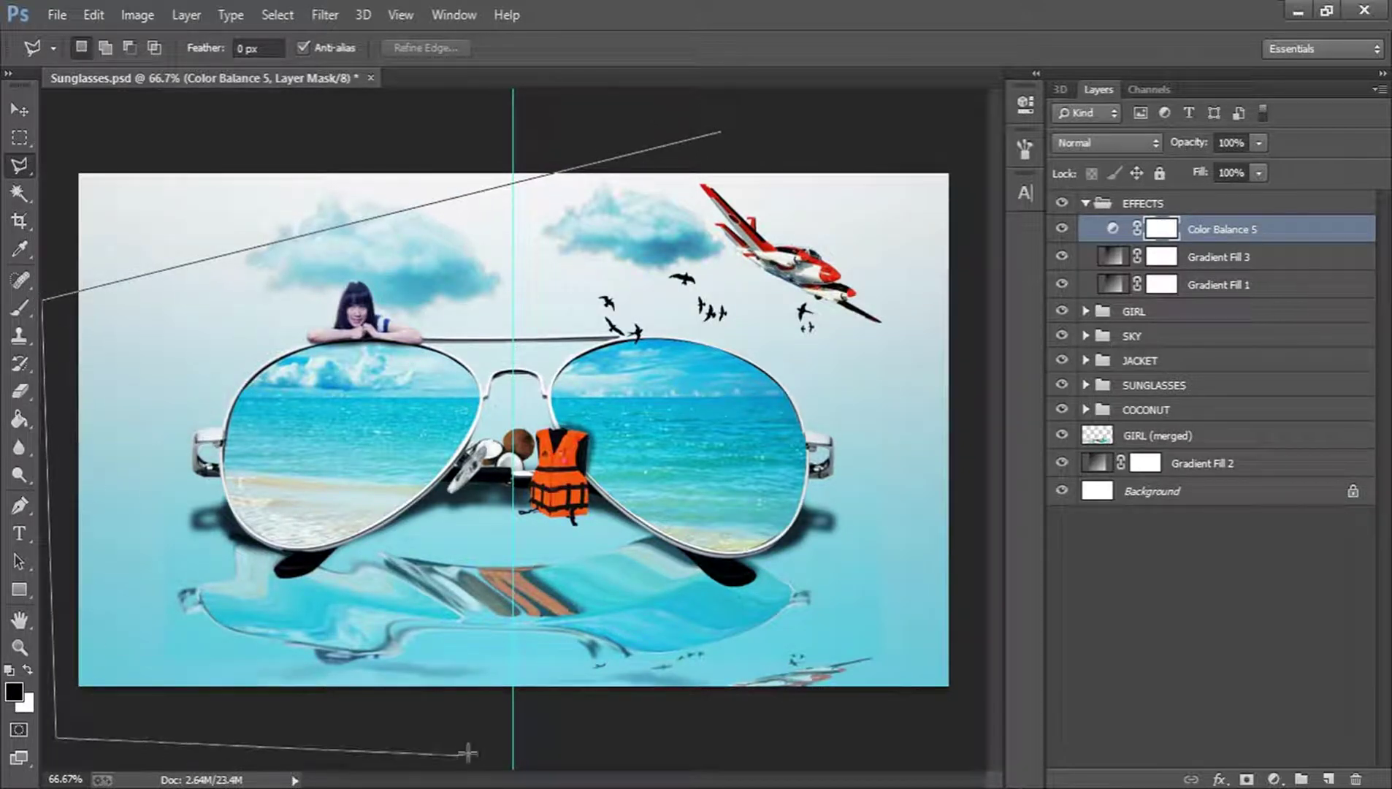
pyautogui.click(499, 729)
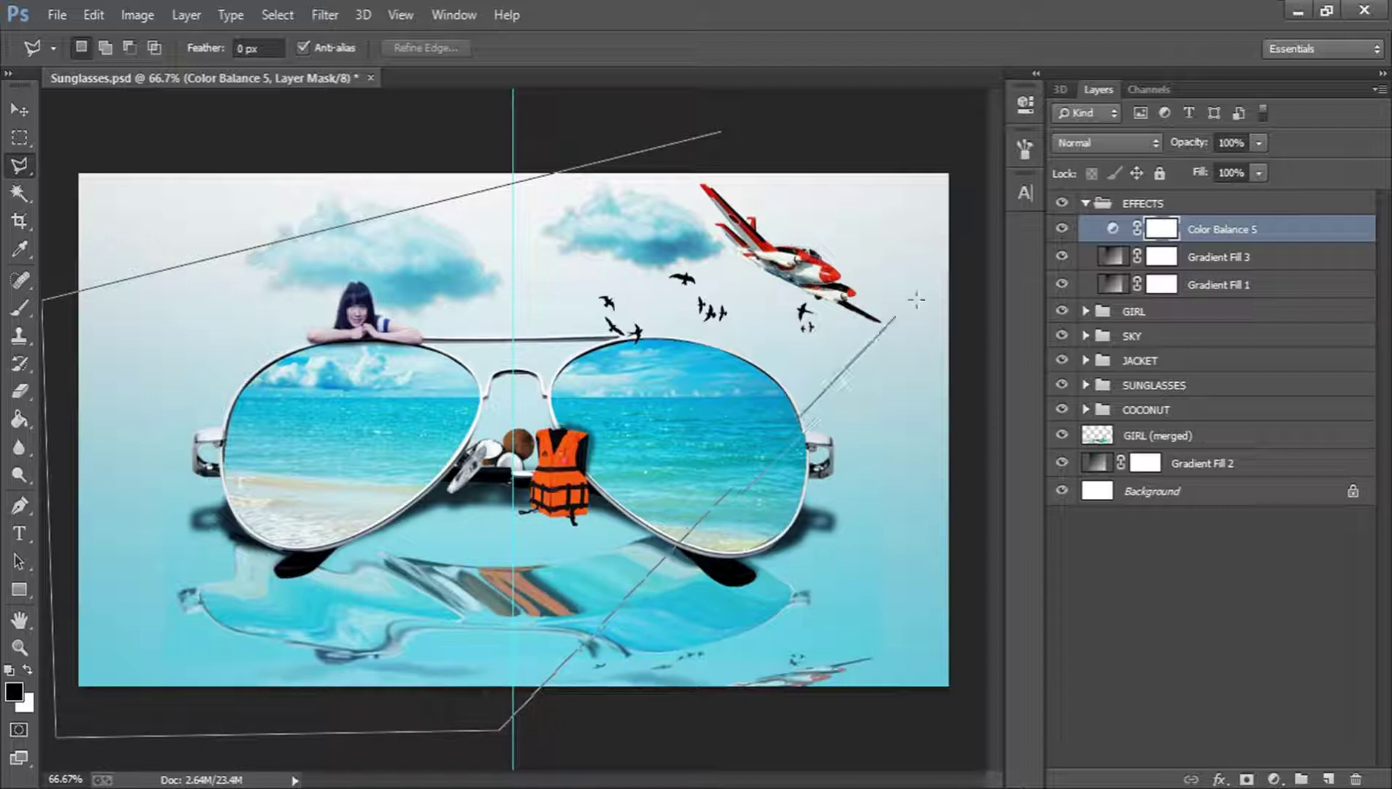
pyautogui.click(982, 232)
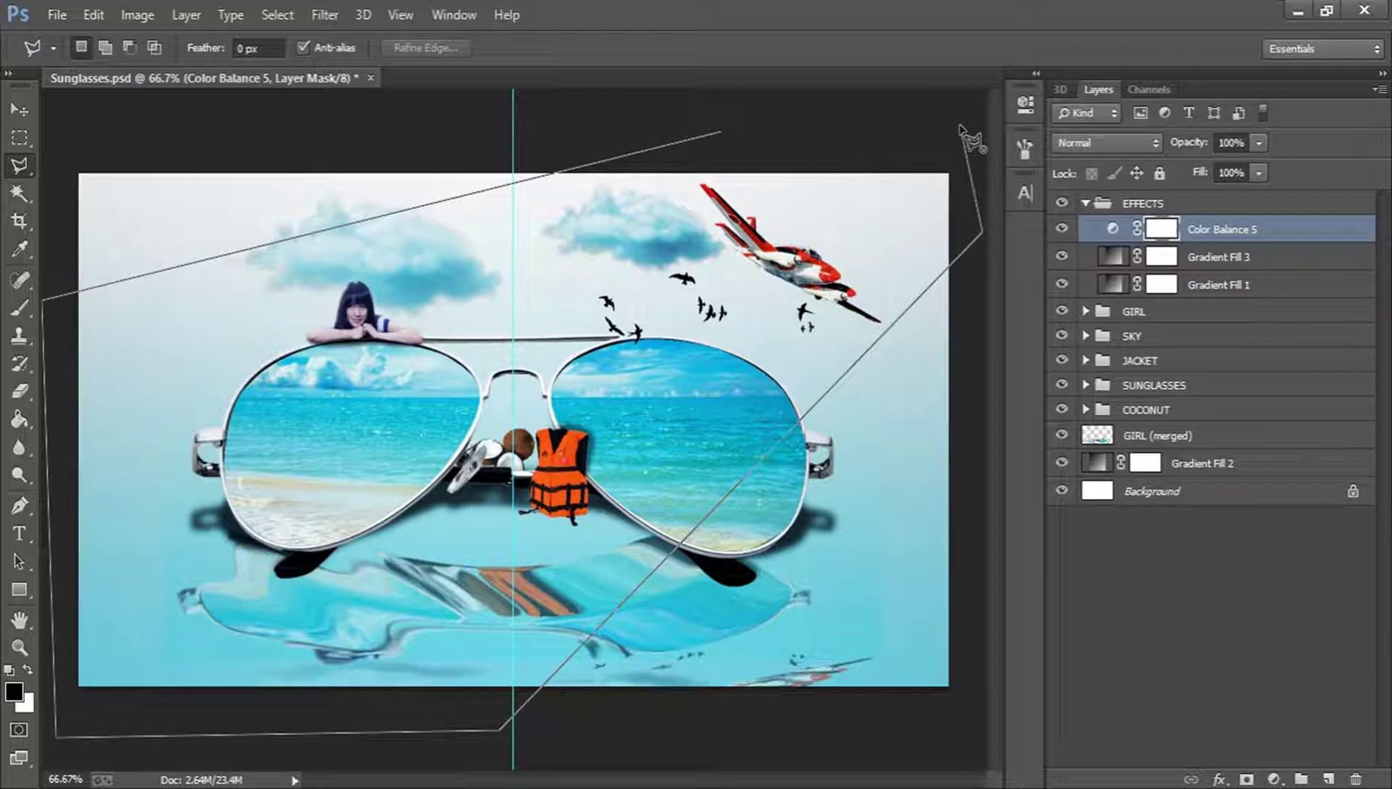
pyautogui.click(961, 127)
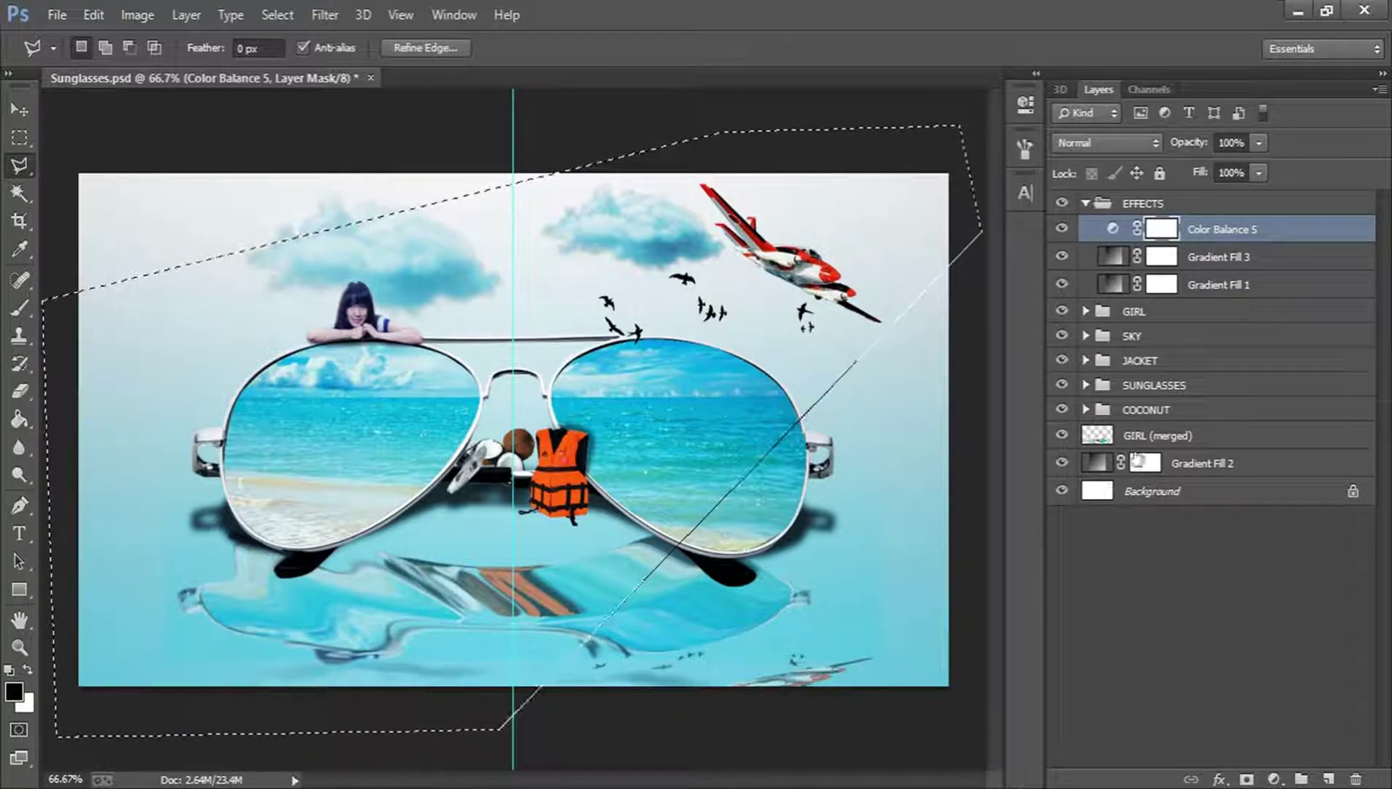
# Add an Exposure adjustment layer masked by the selection, with exposure set to 0.5
pyautogui.click(1274, 779)
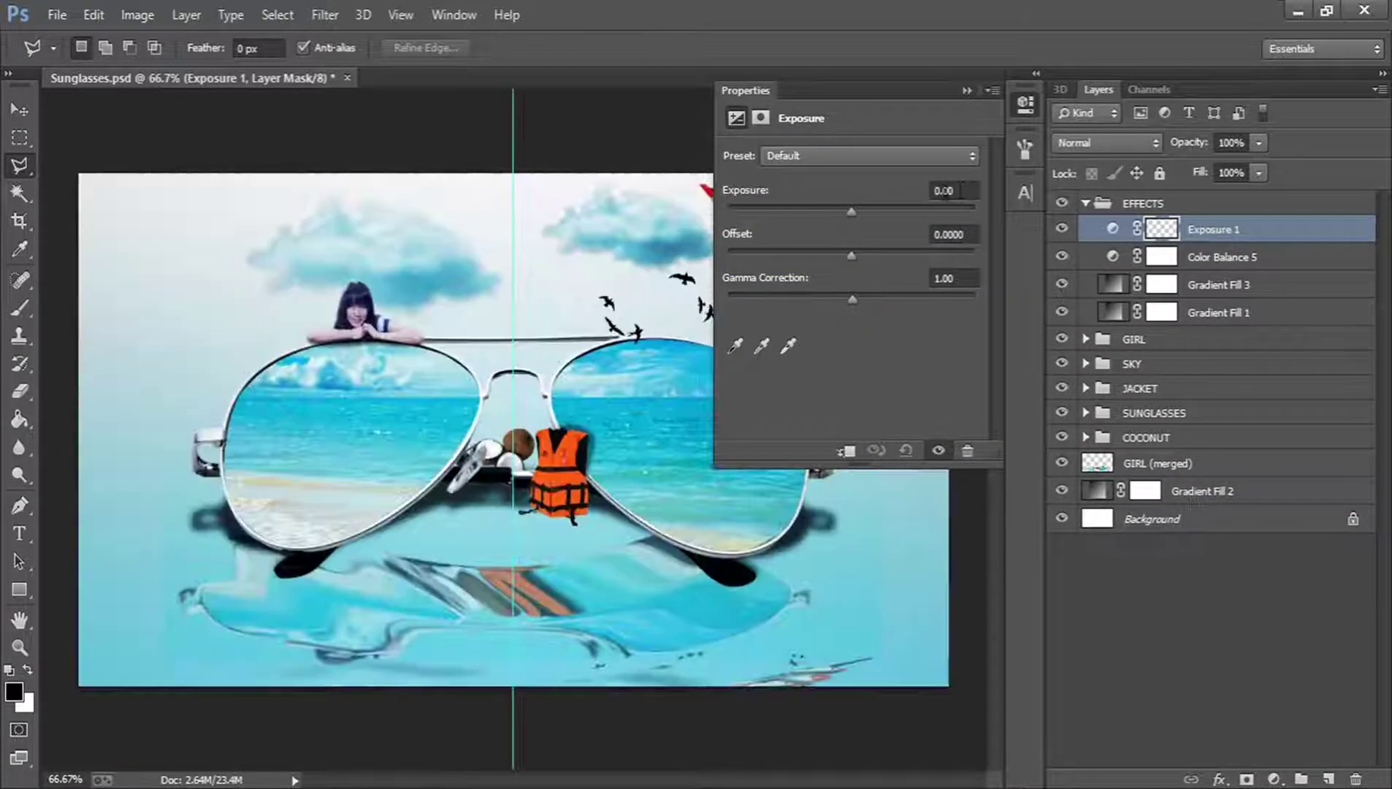
pyautogui.click(941, 194)
pyautogui.write('0.5')
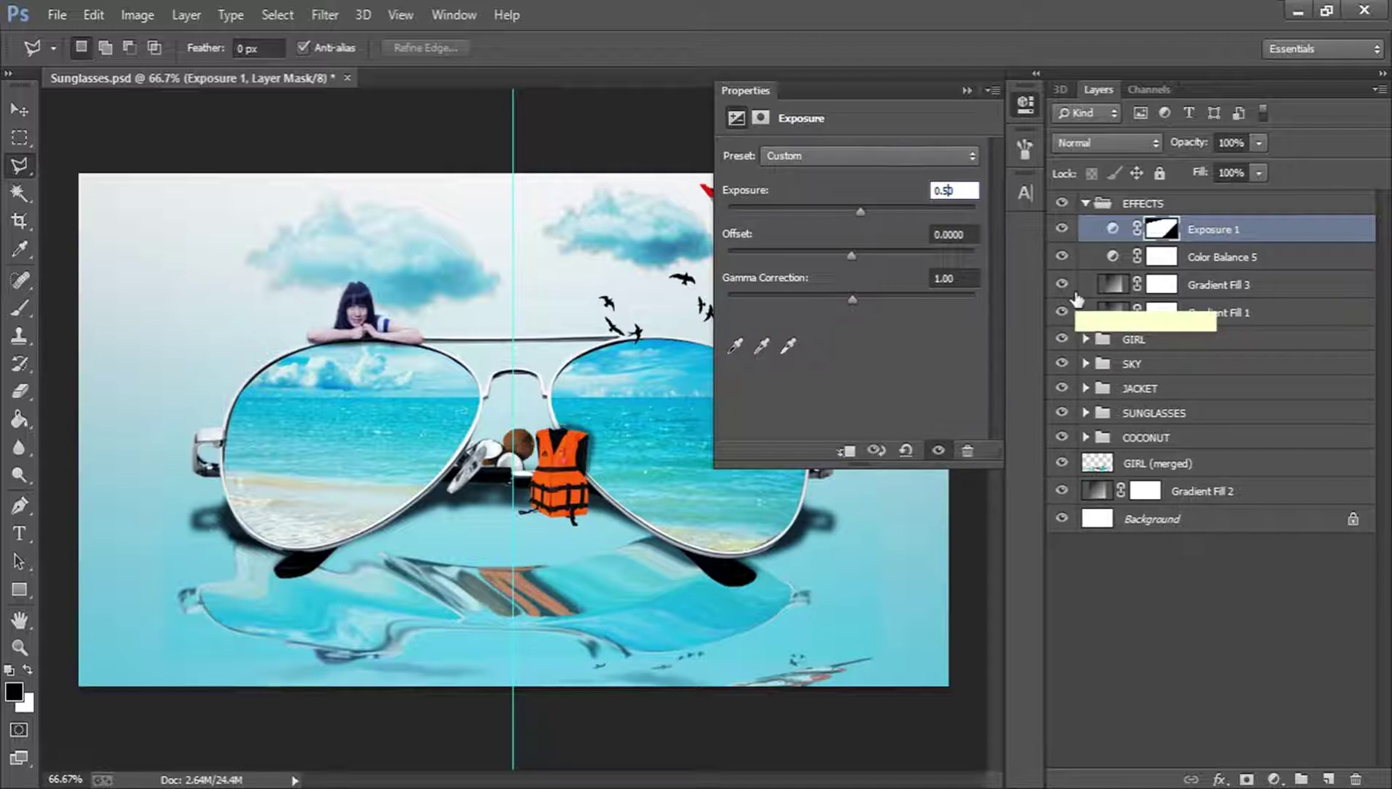
pyautogui.press('Return')
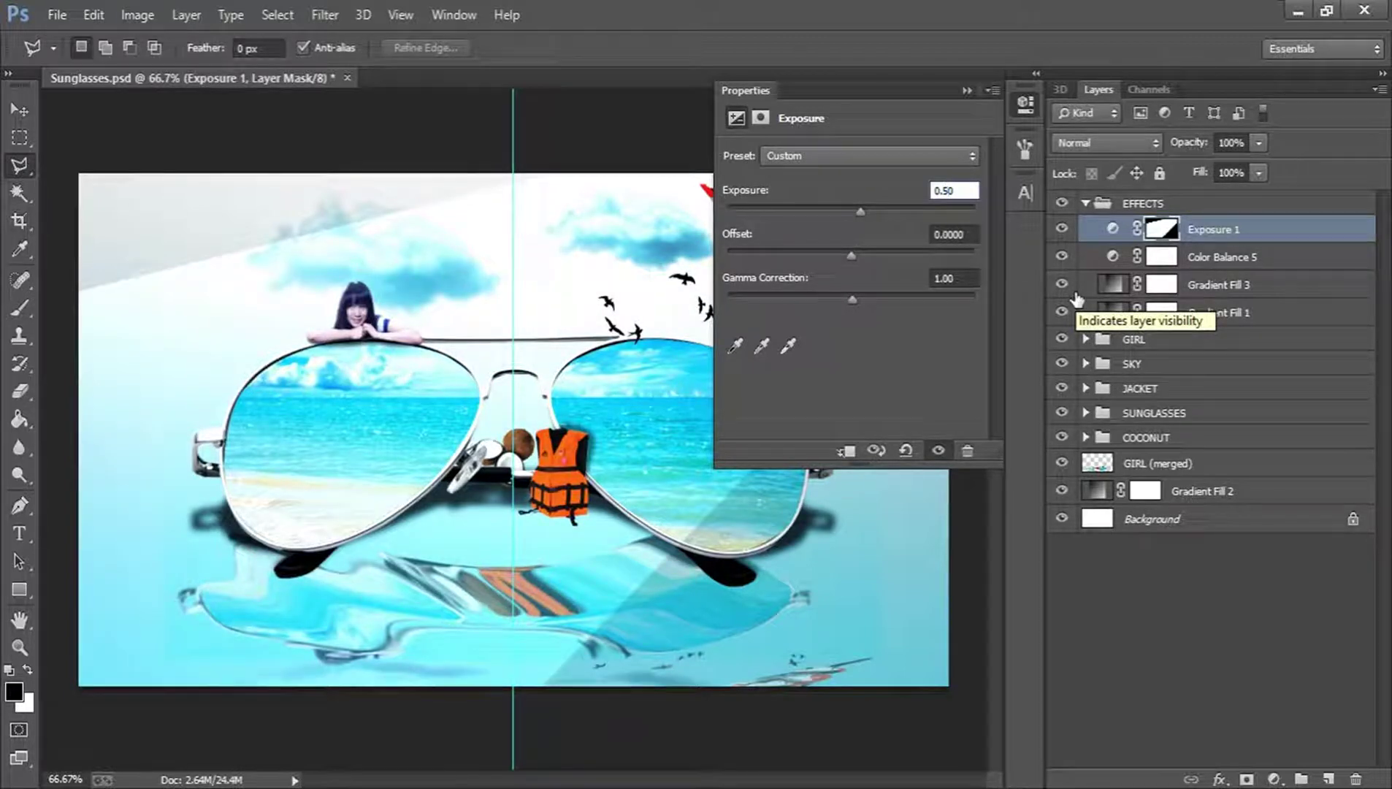
# Lower the Exposure 1 layer's exposure value, trying 0.2 and settling on 0.1
pyautogui.press('BackSpace')
pyautogui.write('2')
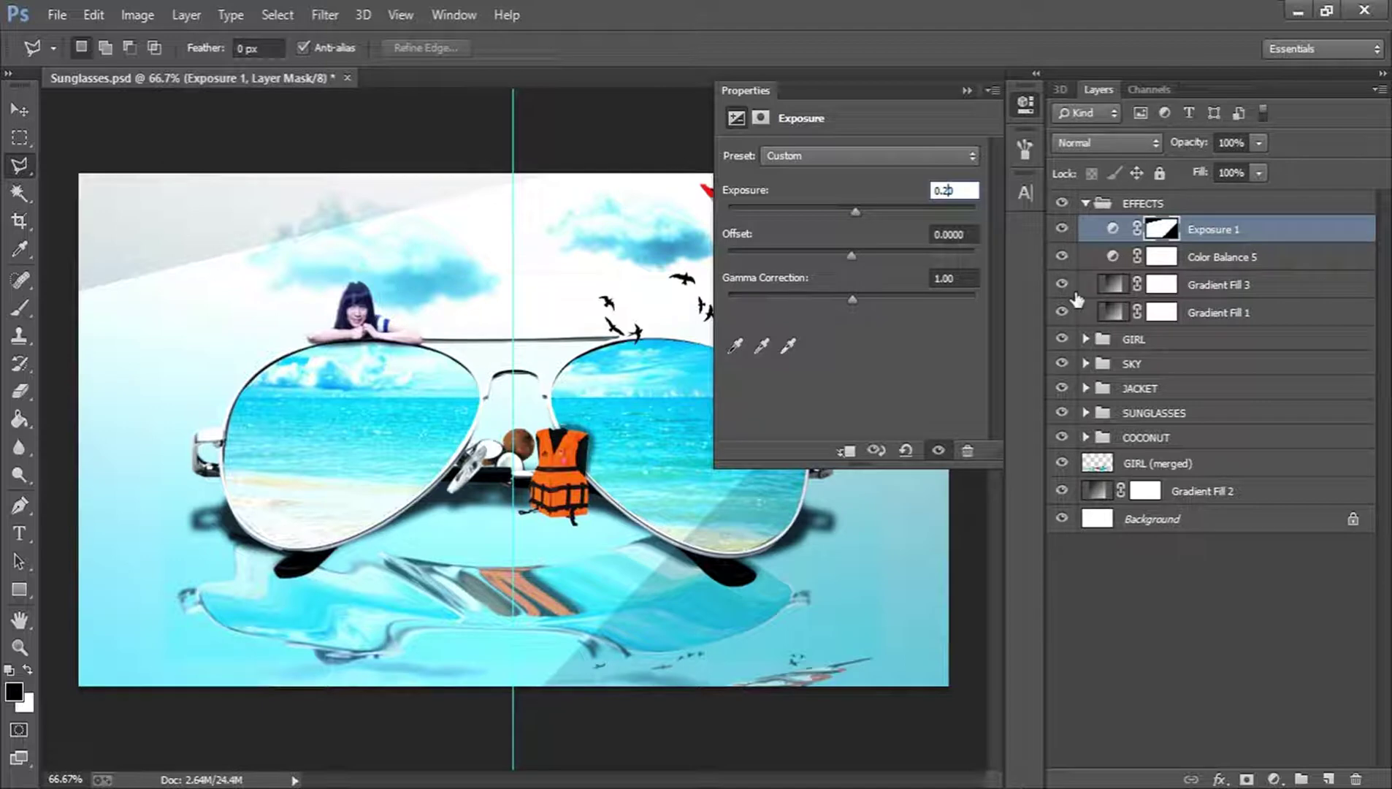
pyautogui.press('Return')
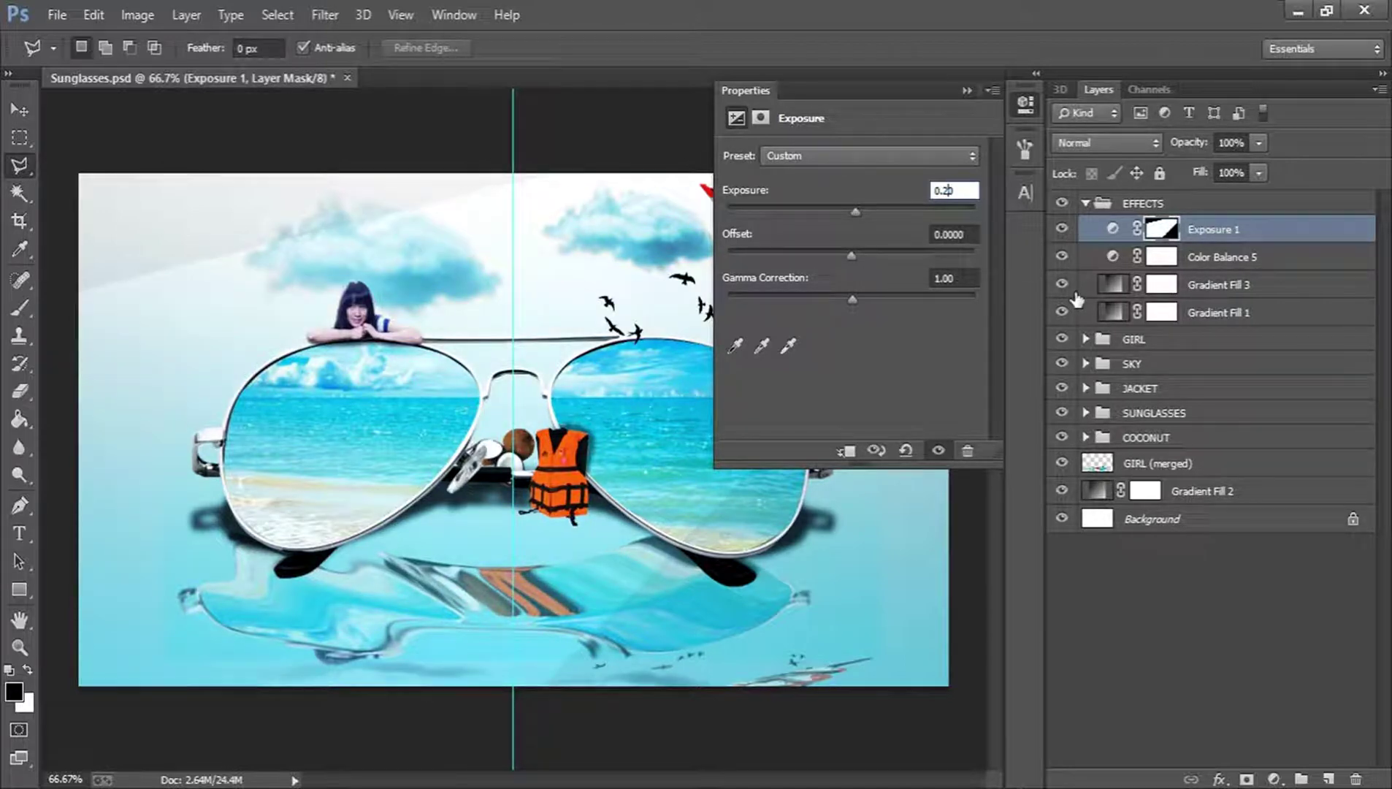
pyautogui.press('BackSpace')
pyautogui.write('1')
pyautogui.click(1024, 105)
# Draw a narrower diagonal polygonal lasso selection from the canvas's lower-left area to its upper-right corner
pyautogui.click(745, 152)
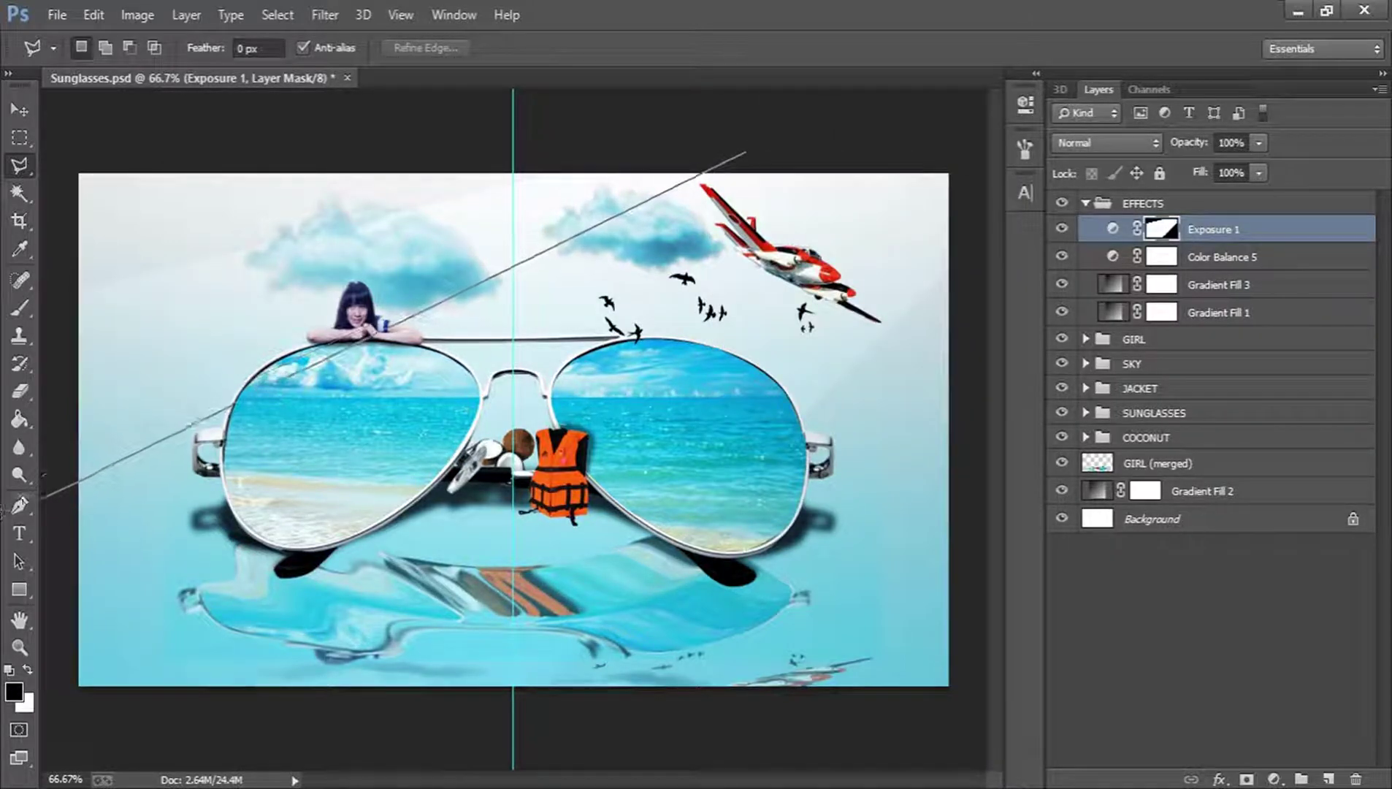
pyautogui.click(42, 436)
pyautogui.click(49, 725)
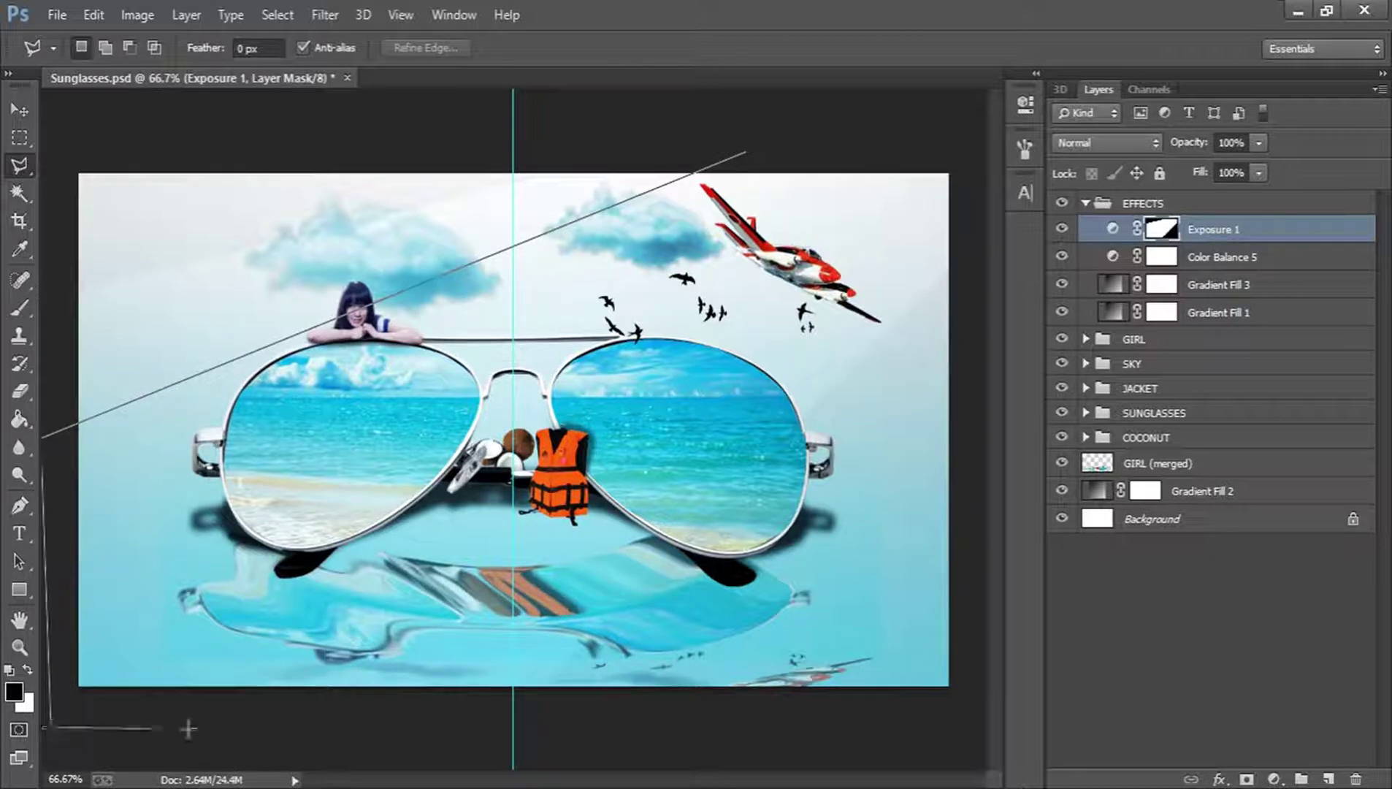
pyautogui.click(315, 717)
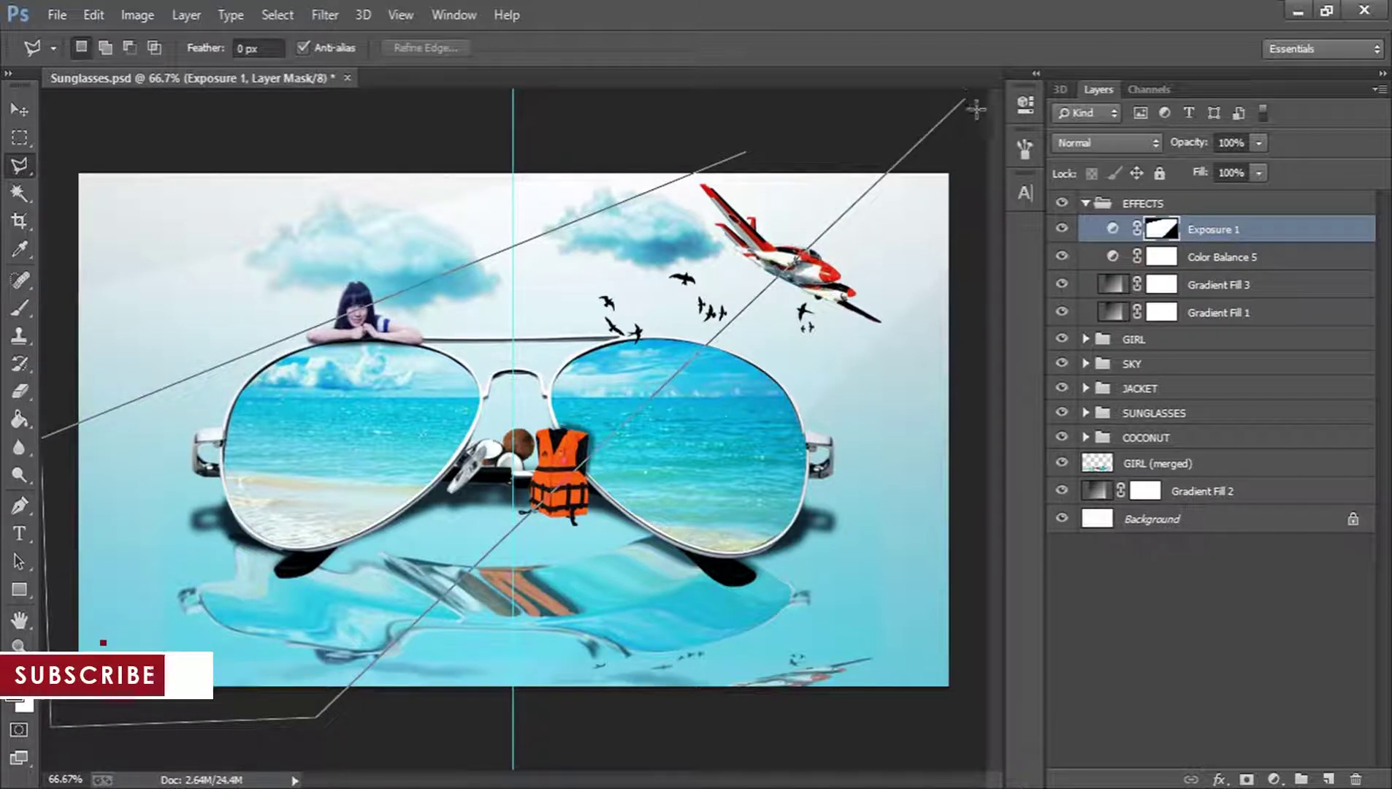
pyautogui.click(974, 162)
pyautogui.doubleClick(936, 136)
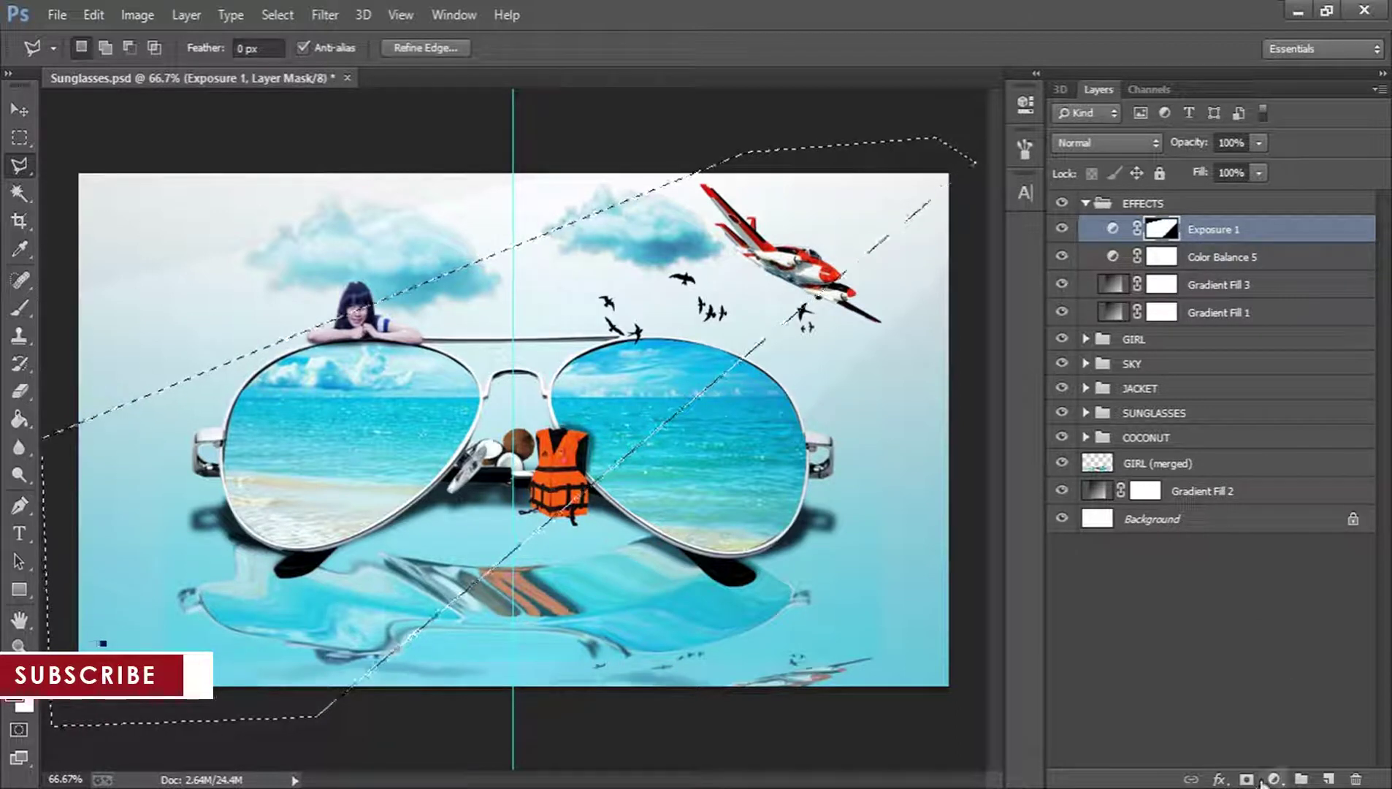
# Add a second Exposure adjustment layer masked by the new selection, with exposure set to 0.10
pyautogui.click(1273, 778)
pyautogui.click(1234, 467)
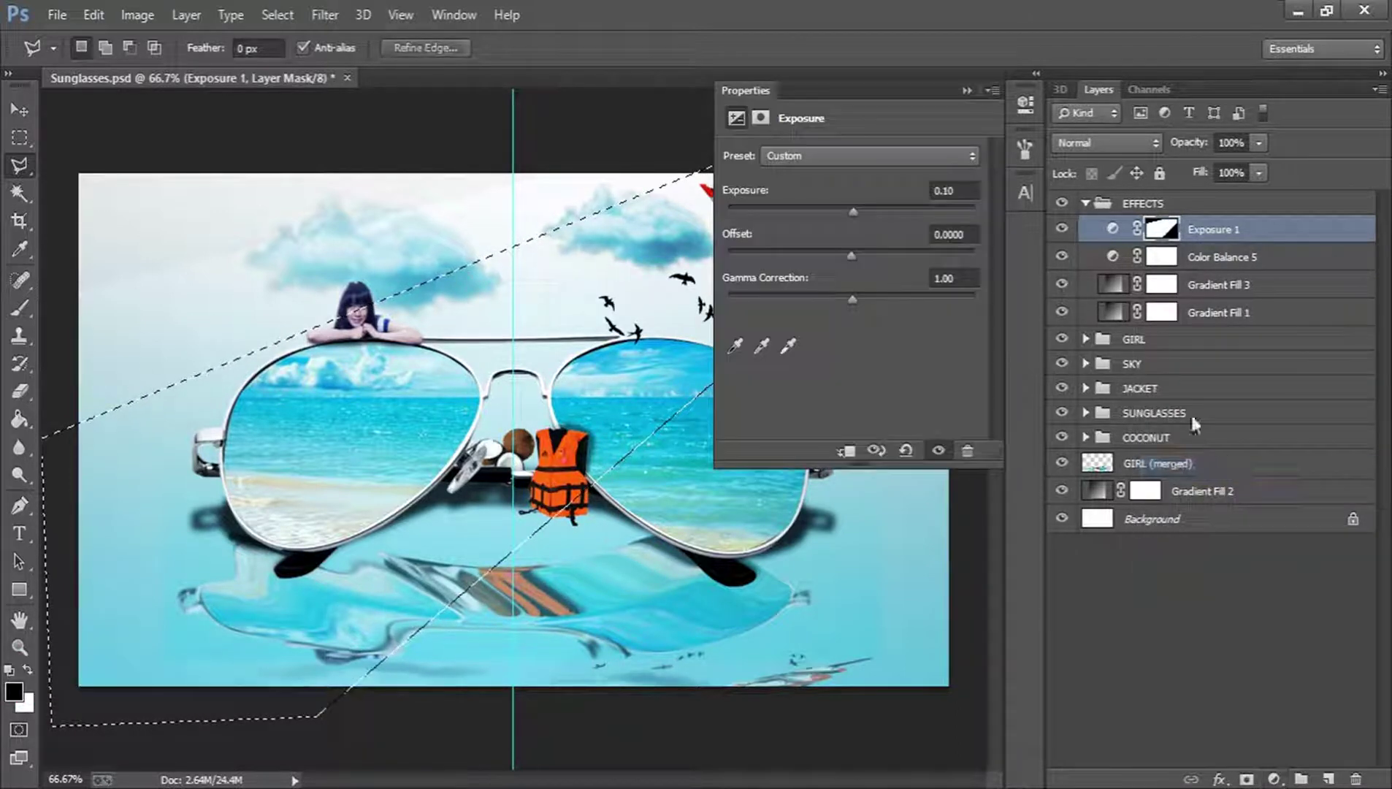
pyautogui.click(950, 182)
pyautogui.write('0.15')
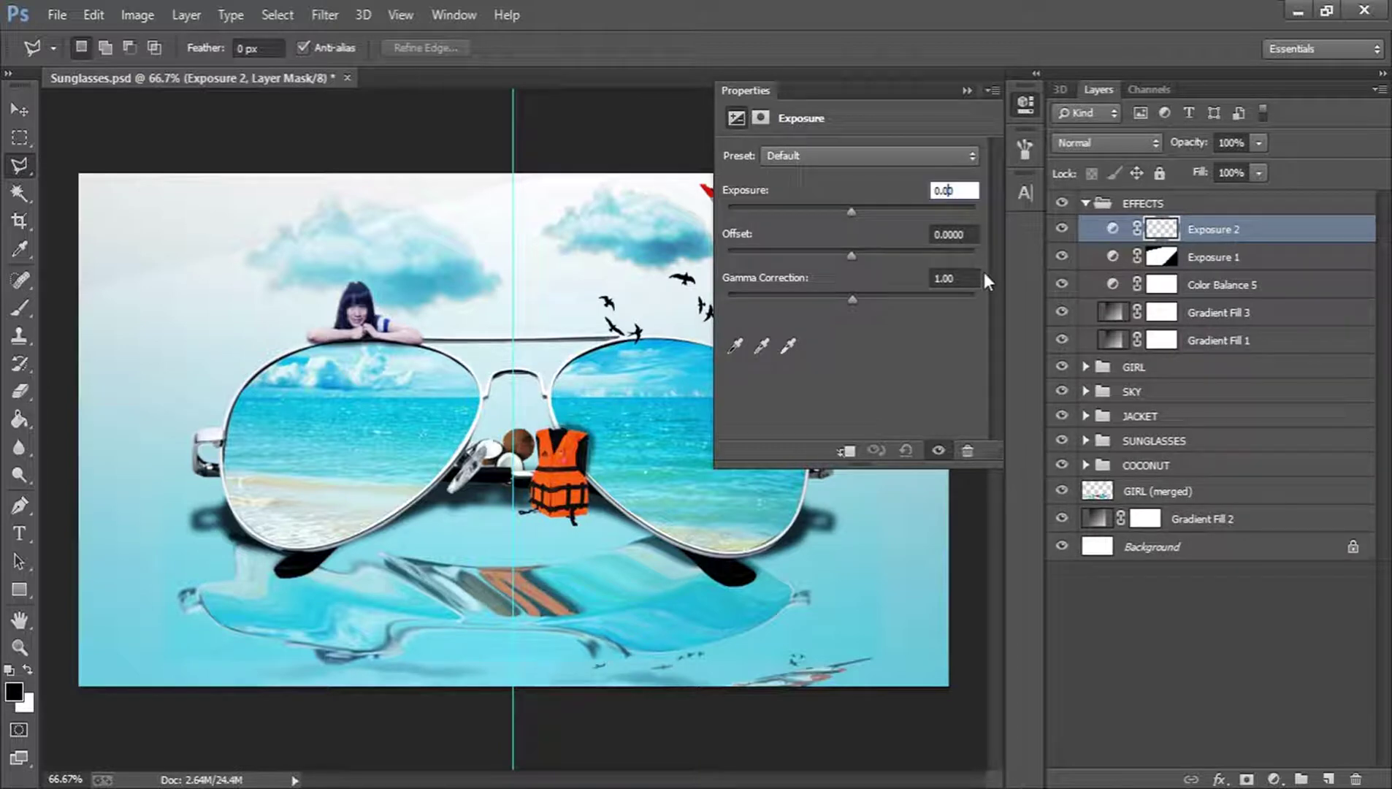
pyautogui.press('Return')
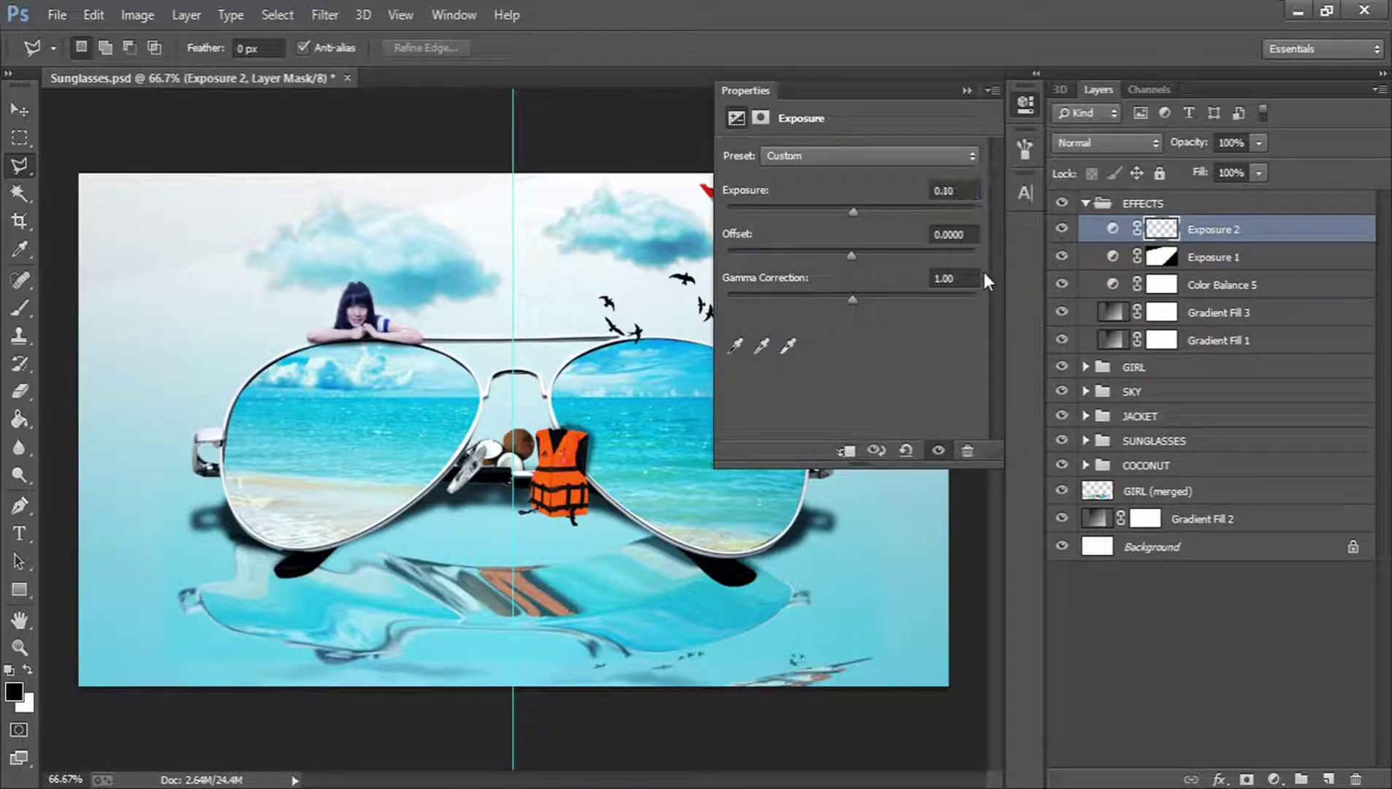
pyautogui.click(1025, 106)
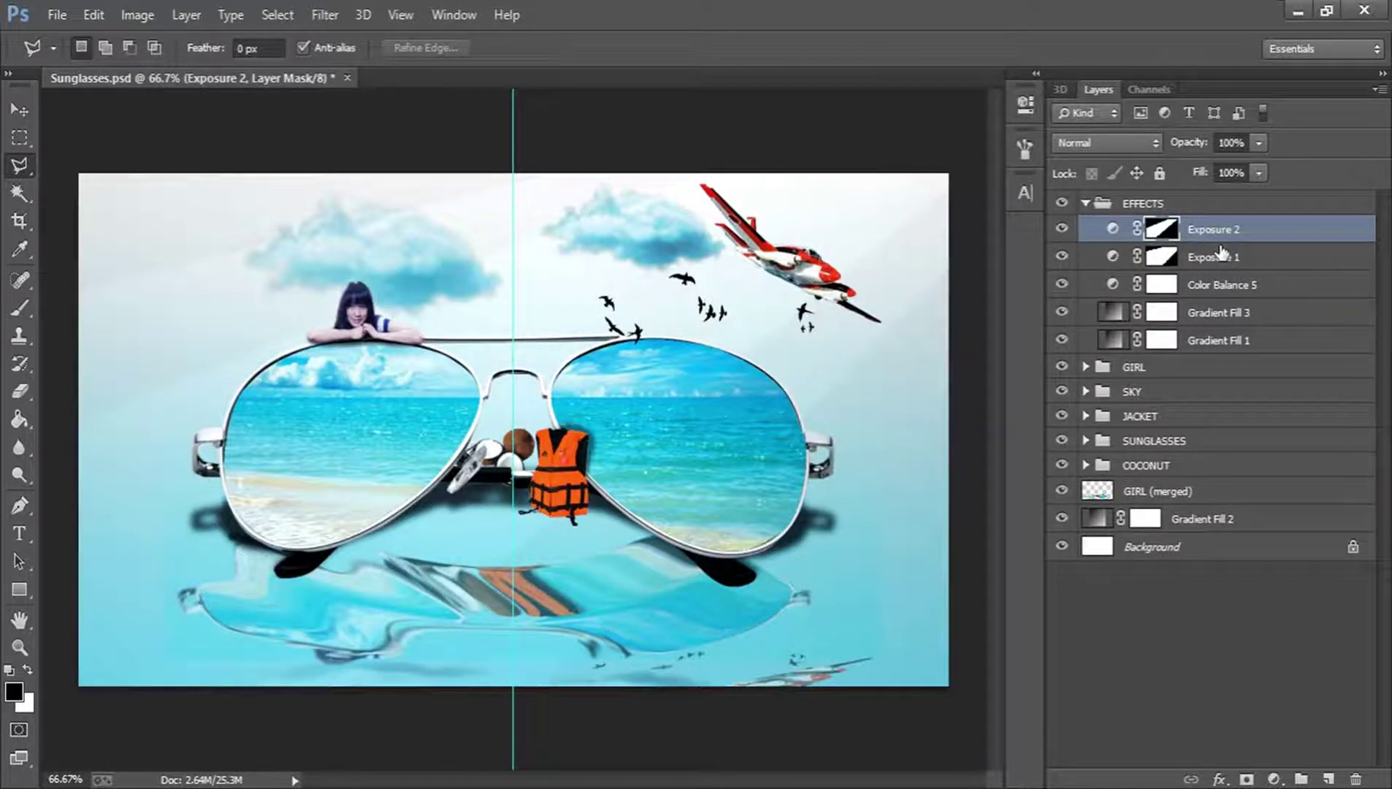
# Apply a Gaussian Blur with a 15-pixel radius to the Exposure 2 layer mask, and soften the Exposure 1 mask the same way
pyautogui.click(324, 15)
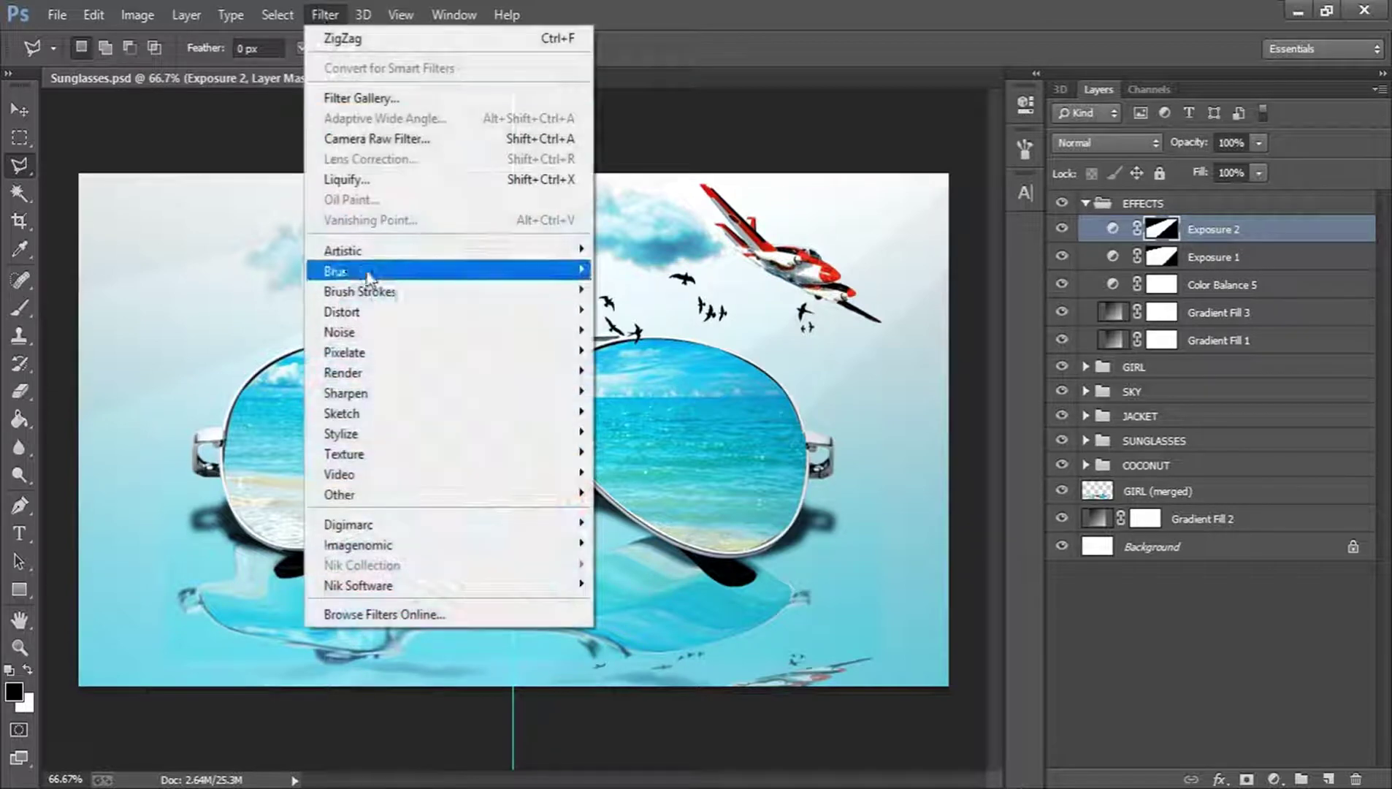
pyautogui.click(712, 170)
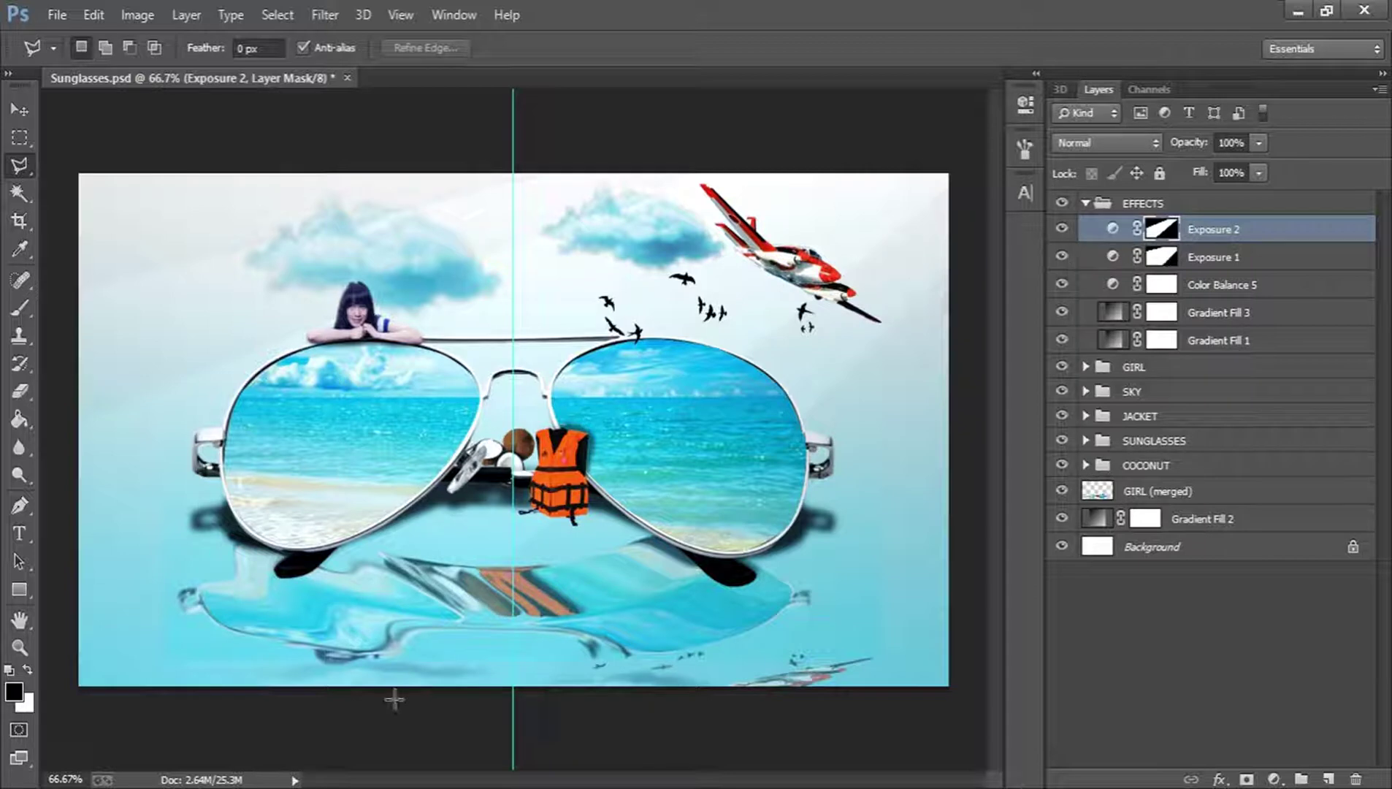
pyautogui.click(314, 5)
pyautogui.moveTo(376, 494)
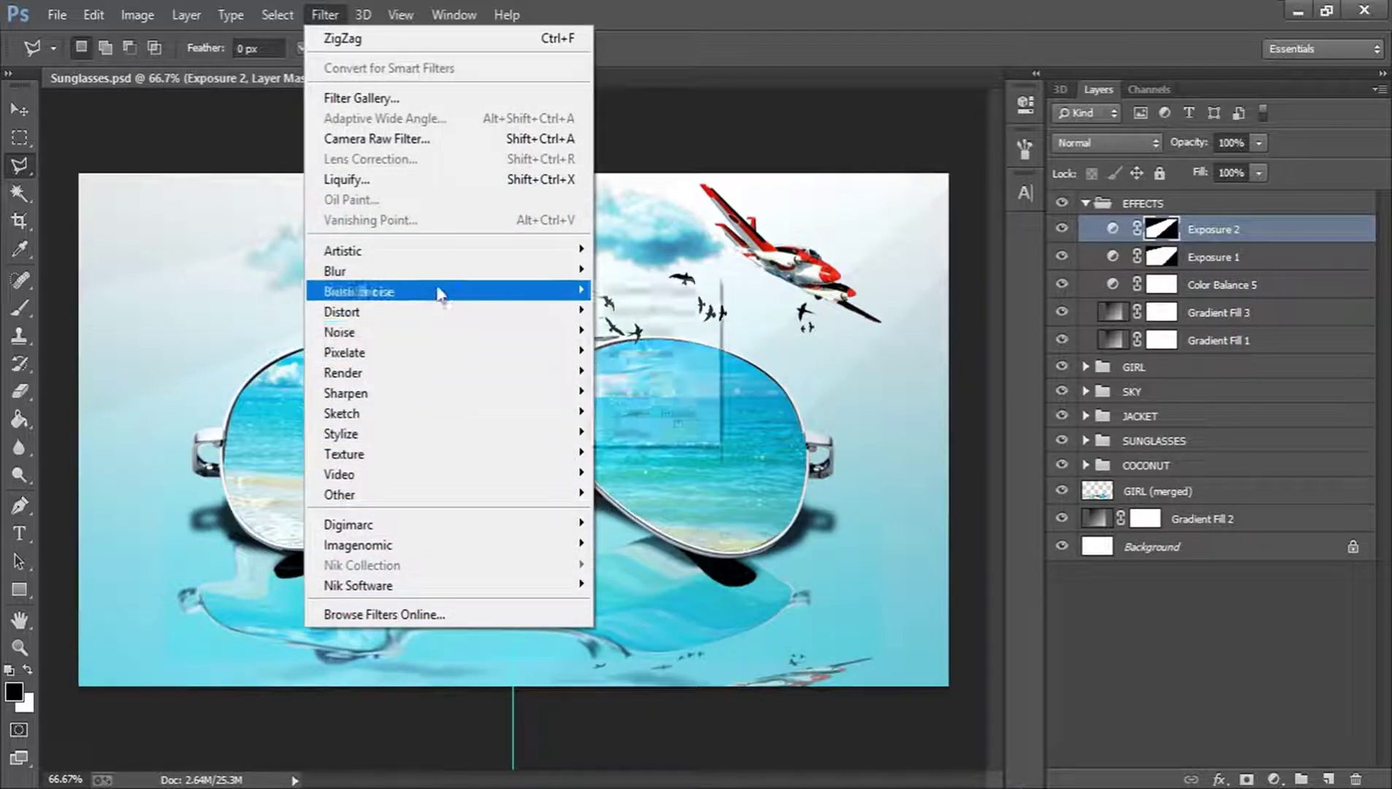
pyautogui.moveTo(429, 249)
pyautogui.moveTo(535, 271)
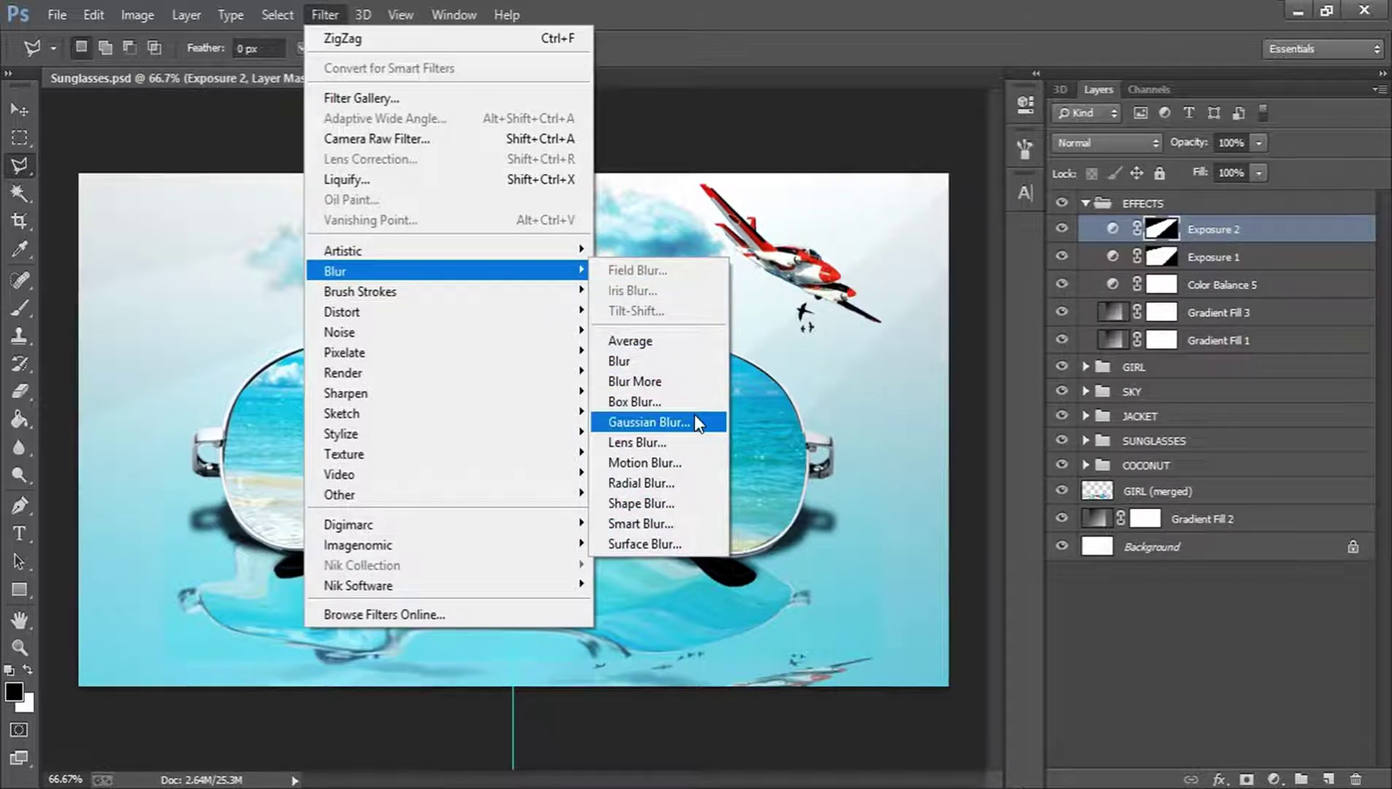
pyautogui.click(621, 420)
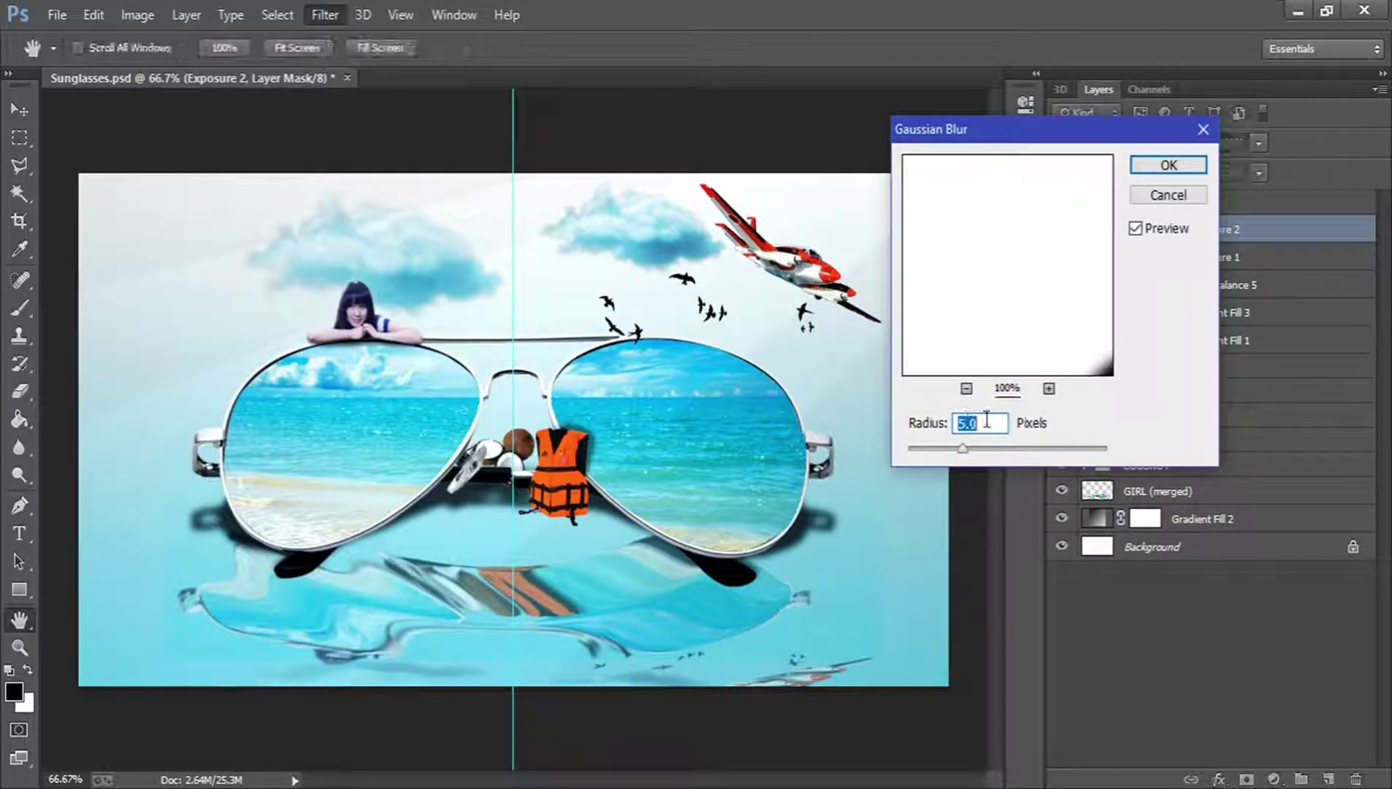
pyautogui.write('15')
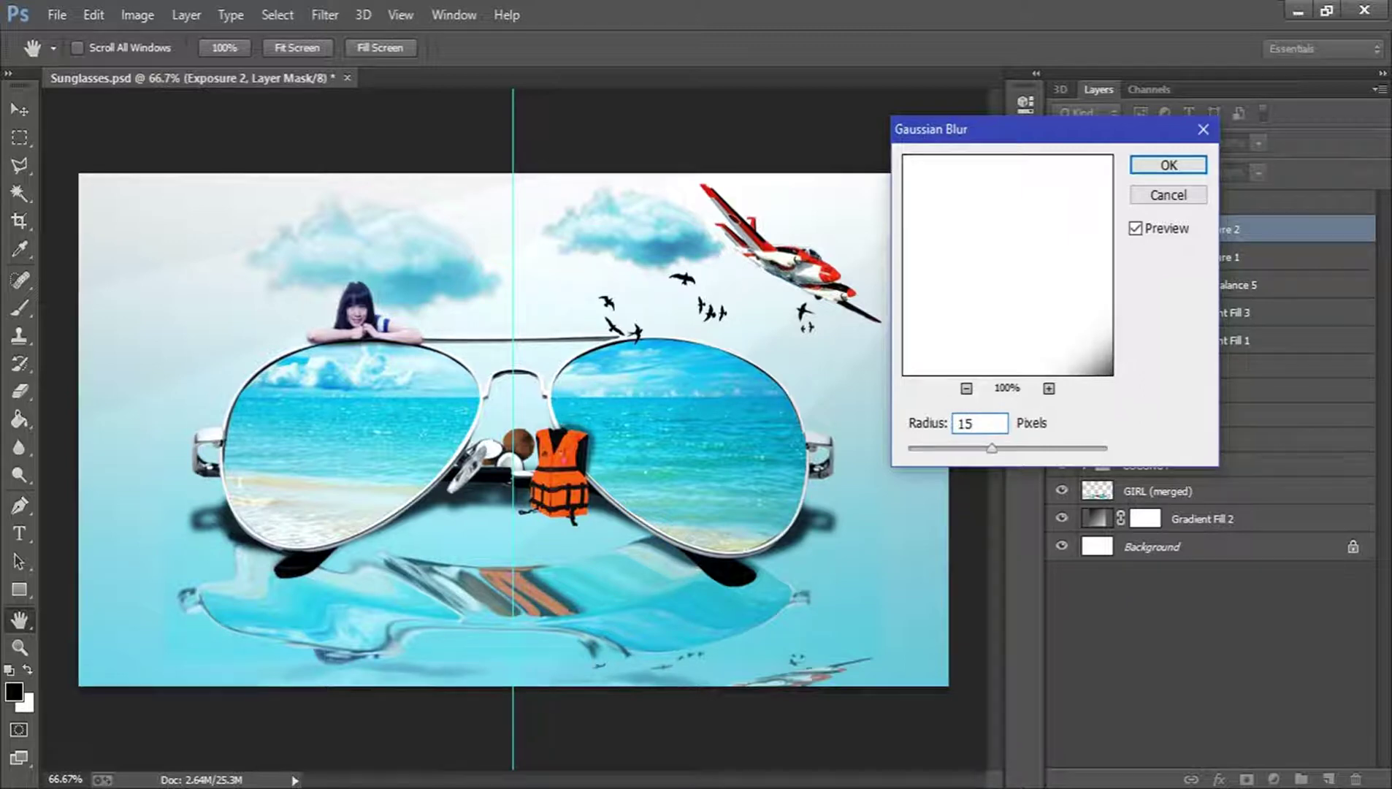
pyautogui.press('Return')
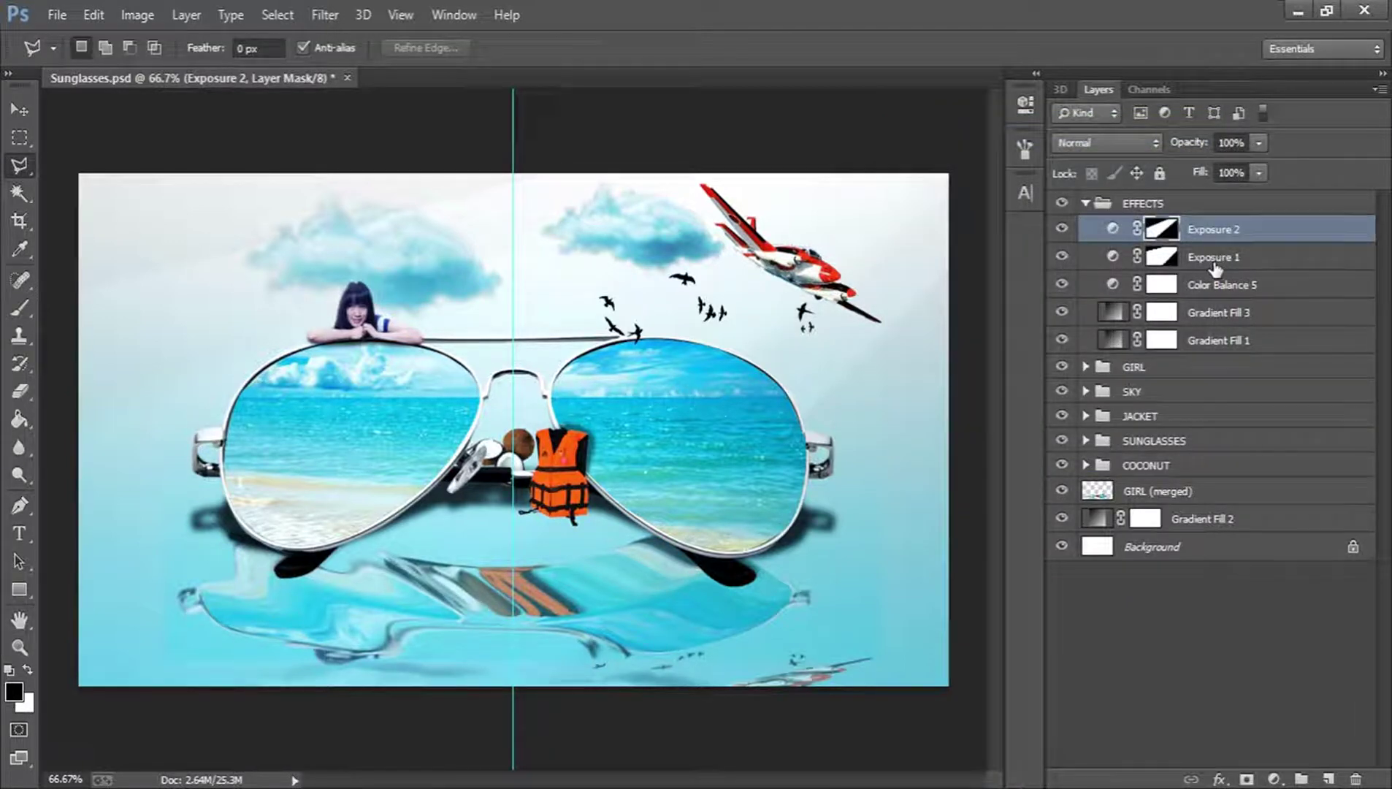
pyautogui.click(1216, 263)
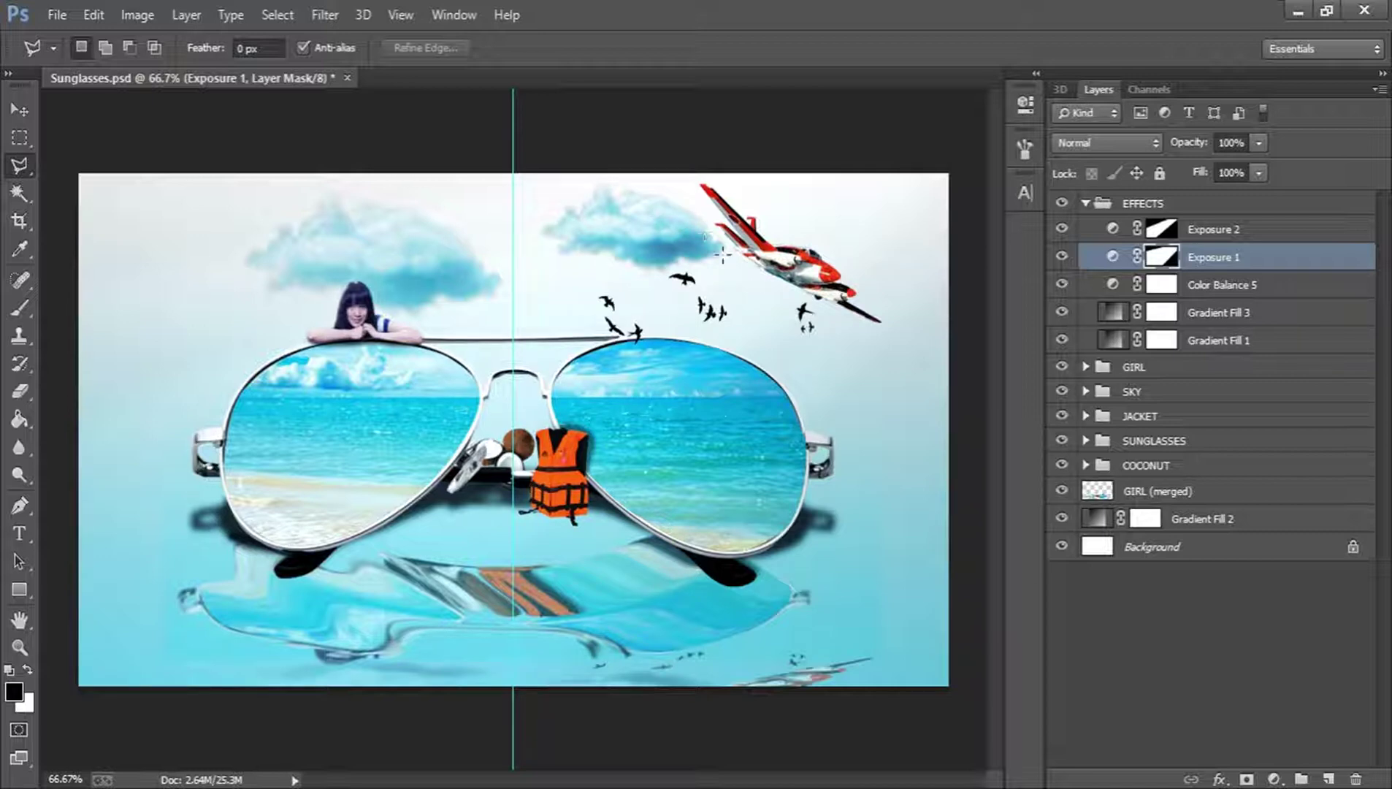
pyautogui.click(1191, 668)
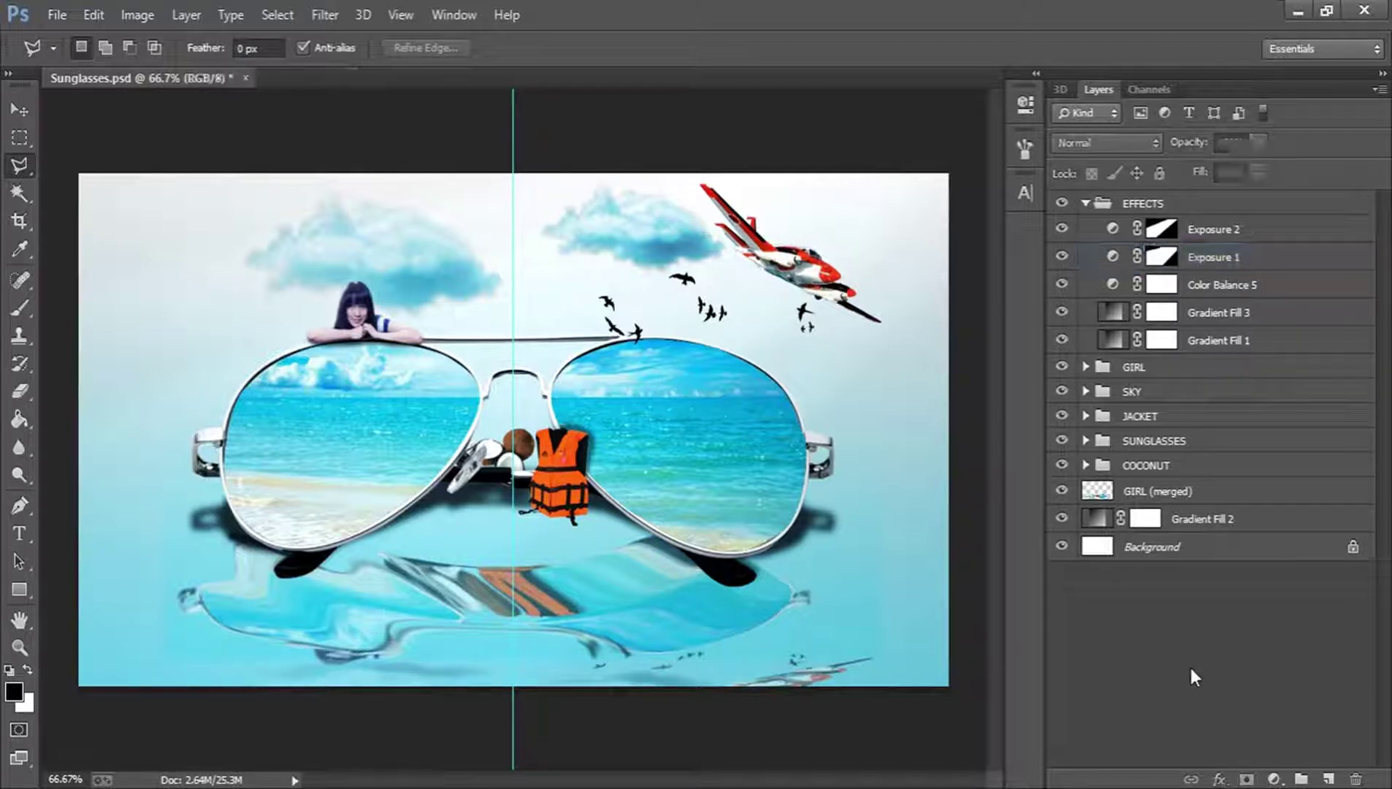
# Add a Curves adjustment layer above Exposure 2, shape it into a gentle contrast S-curve, and collapse the EFFECTS group
pyautogui.click(1203, 229)
pyautogui.click(1275, 779)
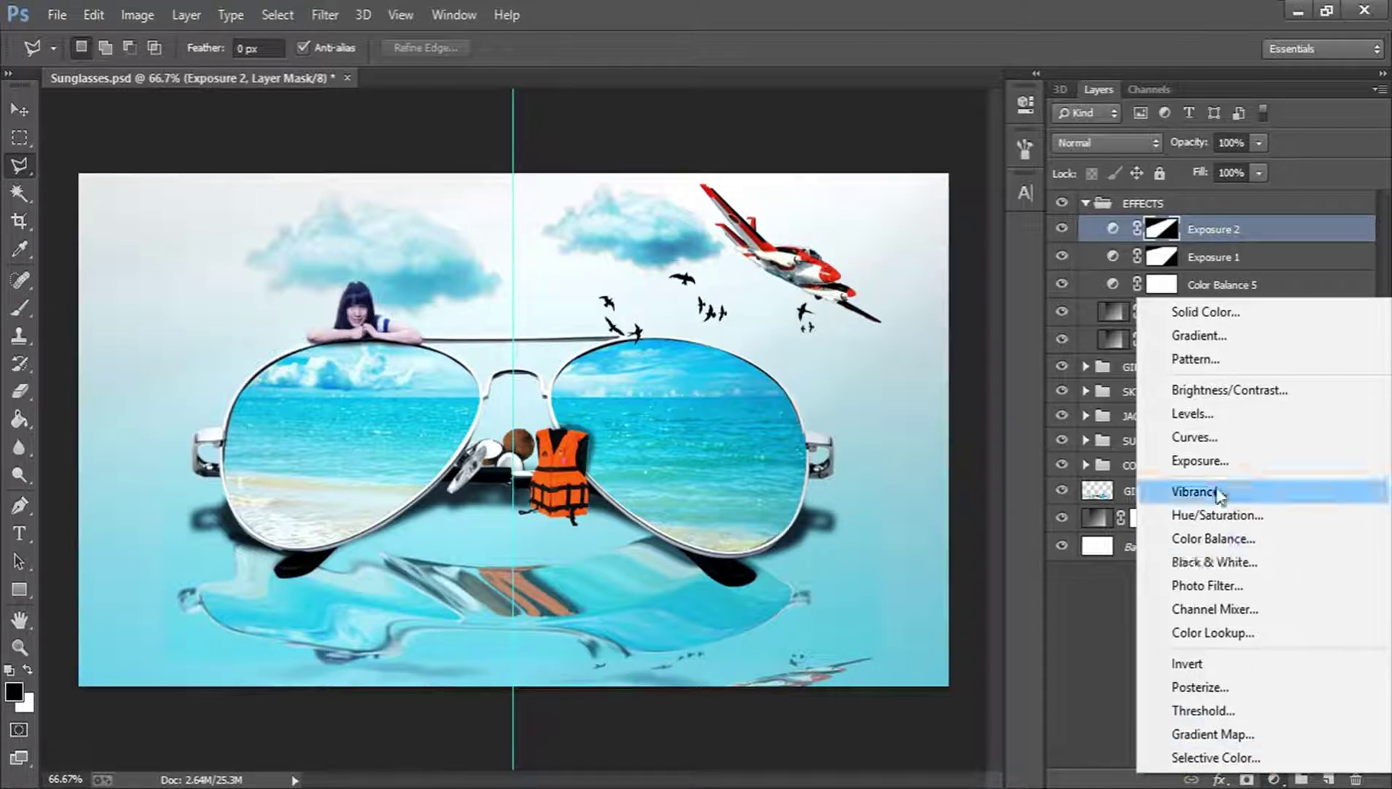
pyautogui.click(1204, 437)
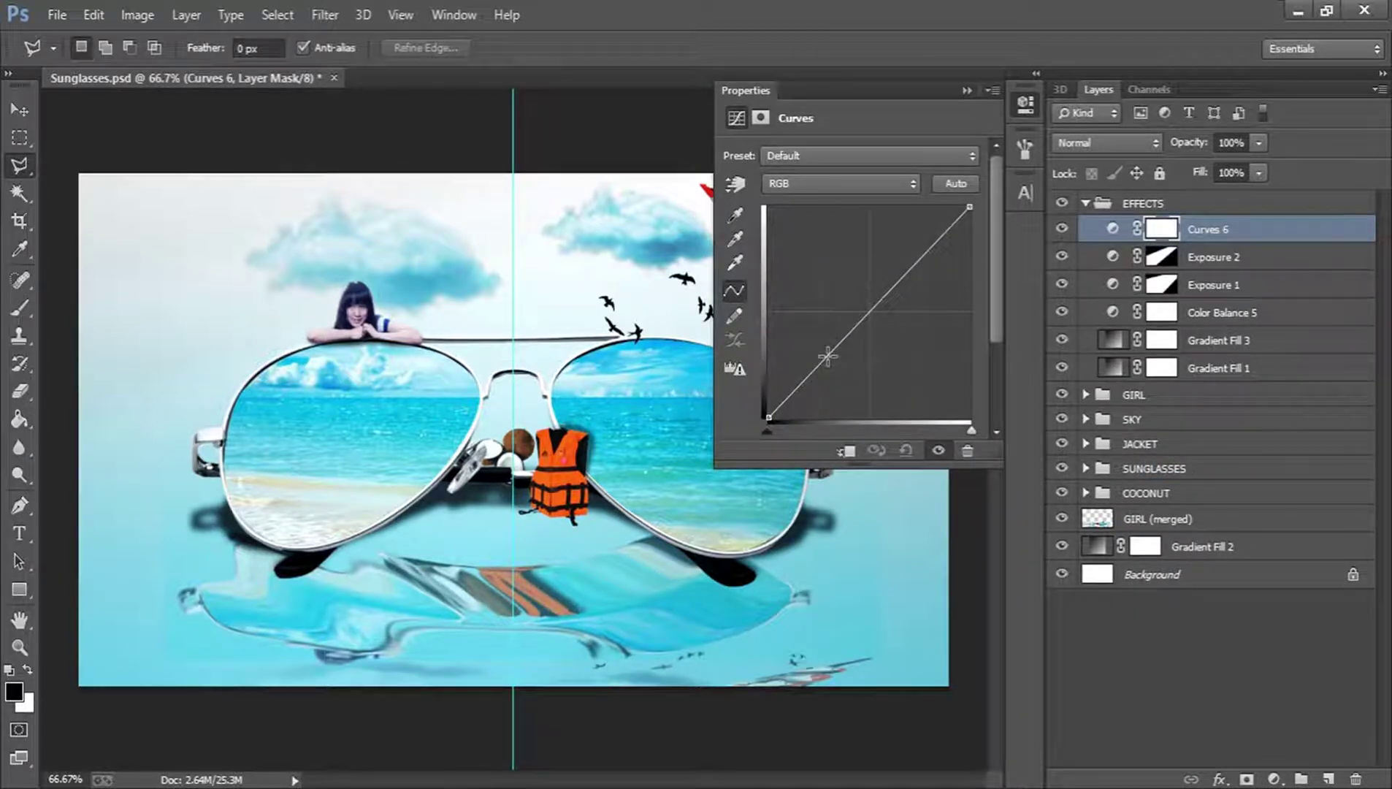
pyautogui.moveTo(828, 357)
pyautogui.mouseDown()
pyautogui.moveTo(820, 346)
pyautogui.moveTo(838, 357)
pyautogui.mouseUp()
pyautogui.moveTo(916, 272)
pyautogui.mouseDown()
pyautogui.moveTo(907, 263)
pyautogui.moveTo(917, 270)
pyautogui.mouseUp()
pyautogui.moveTo(838, 357); pyautogui.dragTo(833, 359)
pyautogui.moveTo(913, 269); pyautogui.dragTo(924, 260)
pyautogui.click(1027, 102)
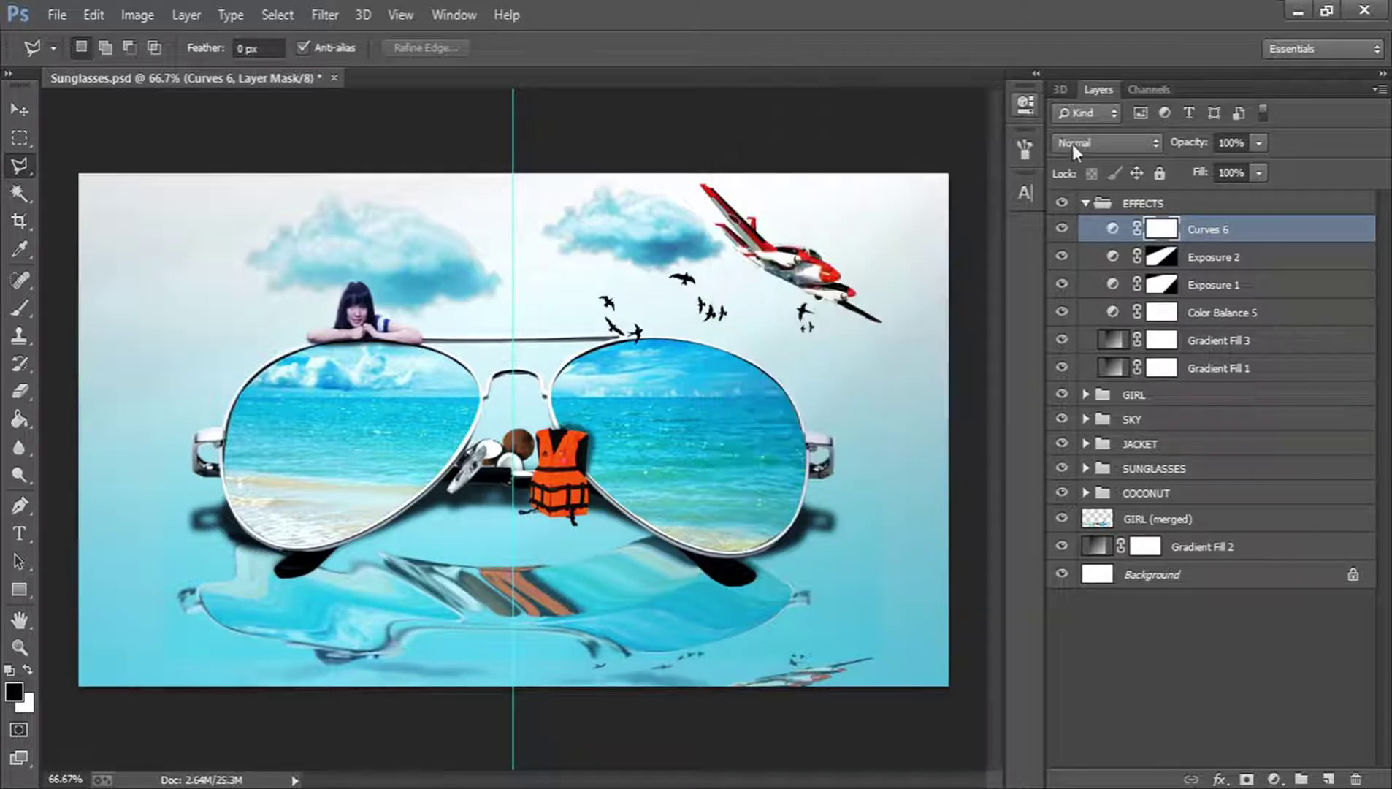
pyautogui.click(1086, 203)
pyautogui.click(1217, 507)
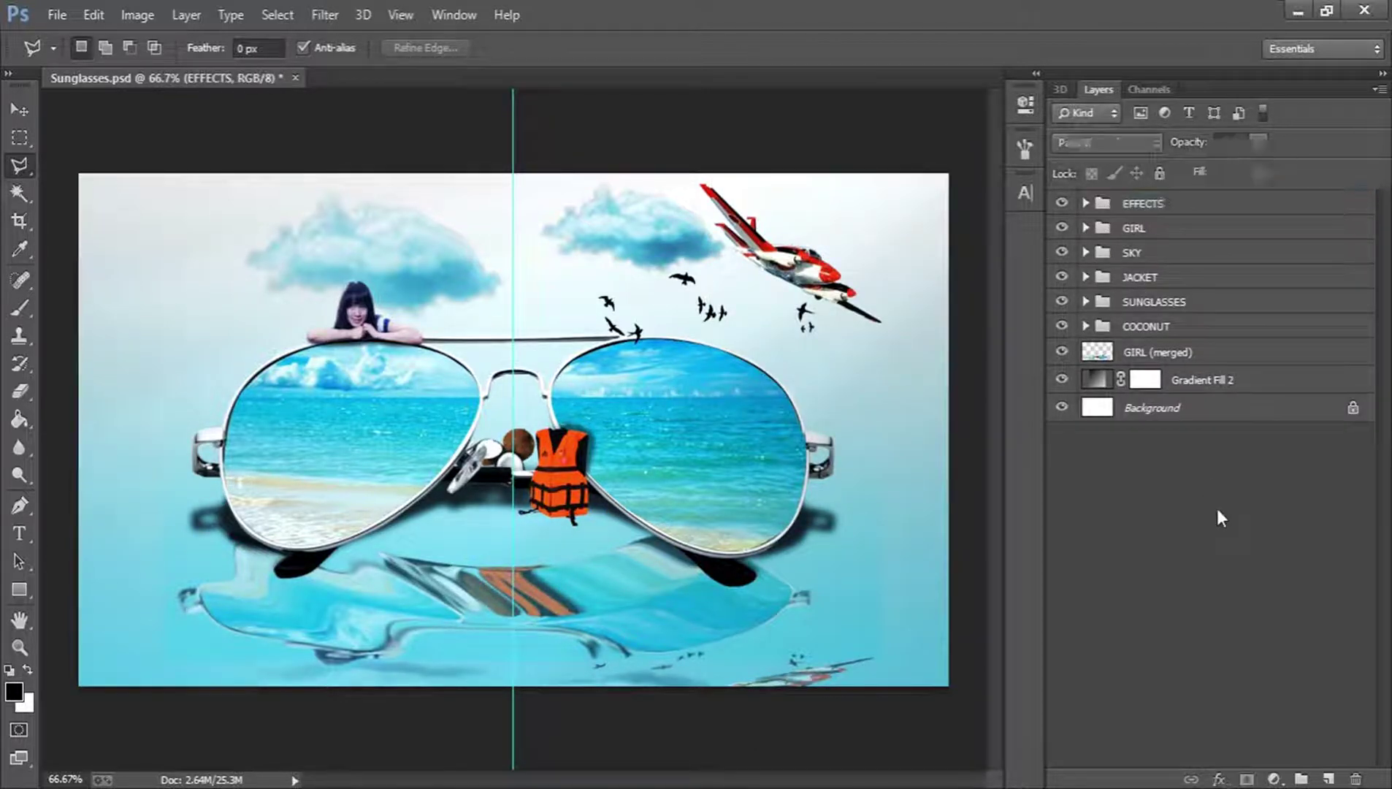